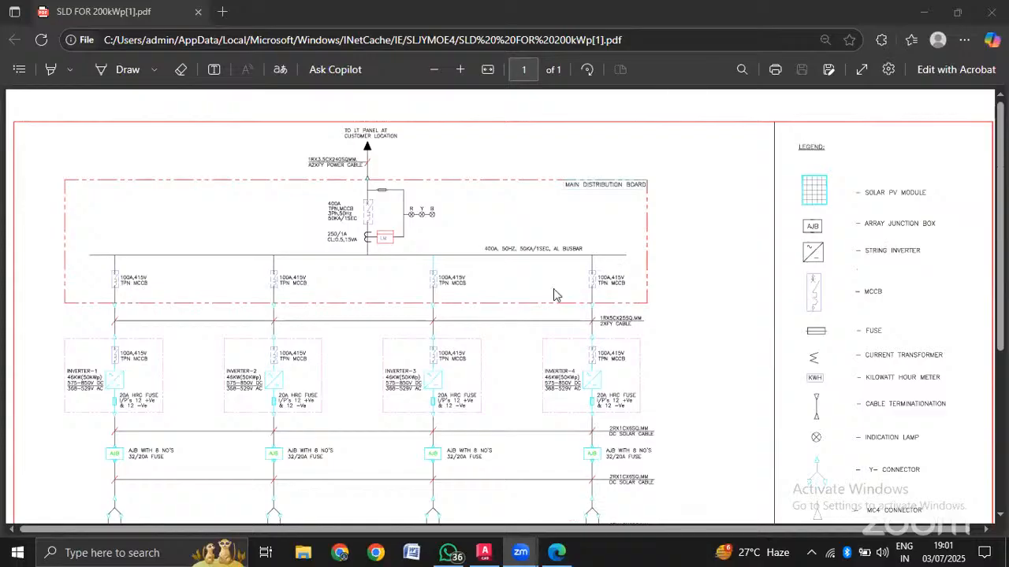
Examine the 200 kWp single-line diagram from the main distribution board down through the inverters and junction boxes to the module strings.
{"action": "scroll", "coordinate": [553, 289], "scroll_direction": "up", "scroll_amount": 1}
{"action": "scroll", "coordinate": [554, 292], "scroll_direction": "down", "scroll_amount": 3}
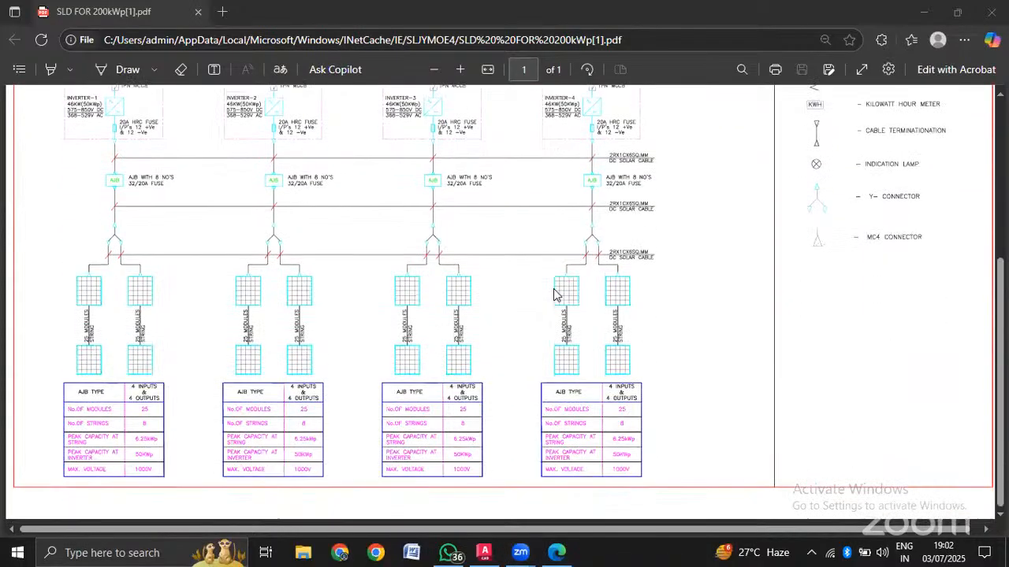
{"action": "scroll", "coordinate": [556, 293], "scroll_direction": "up", "scroll_amount": 3}
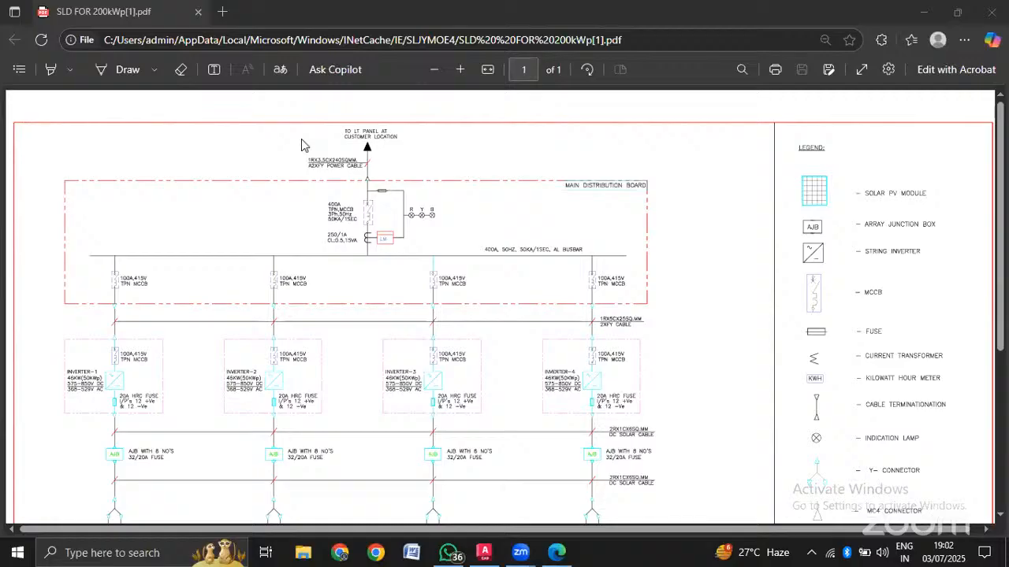
{"action": "scroll", "coordinate": [544, 313], "scroll_direction": "down", "scroll_amount": 3}
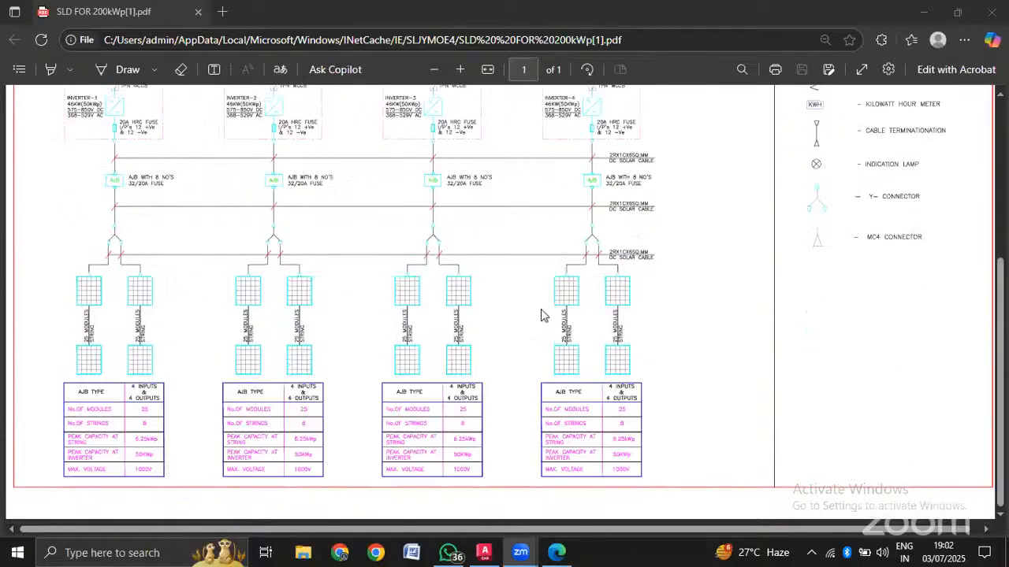
{"action": "scroll", "coordinate": [543, 314], "scroll_direction": "up", "scroll_amount": 3}
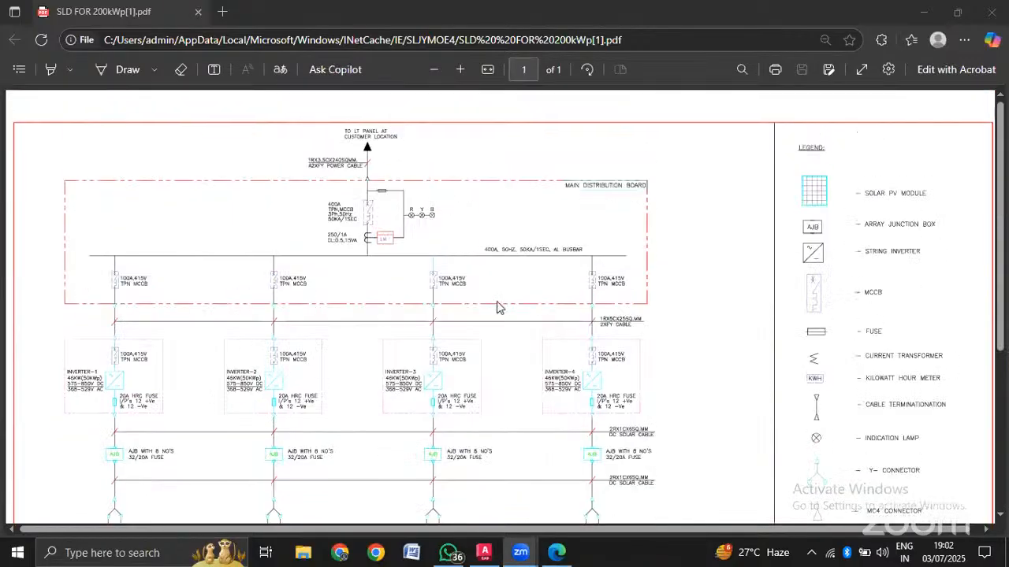
{"action": "scroll", "coordinate": [278, 241], "scroll_direction": "up", "scroll_amount": 2, "text": "ctrl"}
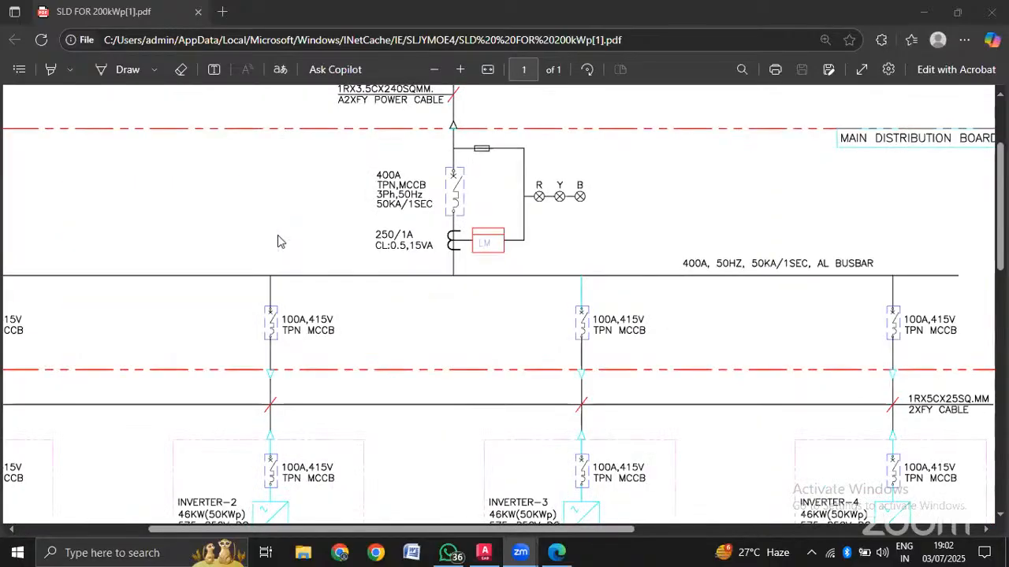
{"action": "scroll", "coordinate": [278, 241], "scroll_direction": "down", "scroll_amount": 6}
{"action": "scroll", "coordinate": [277, 241], "scroll_direction": "down", "scroll_amount": 1, "text": "ctrl"}
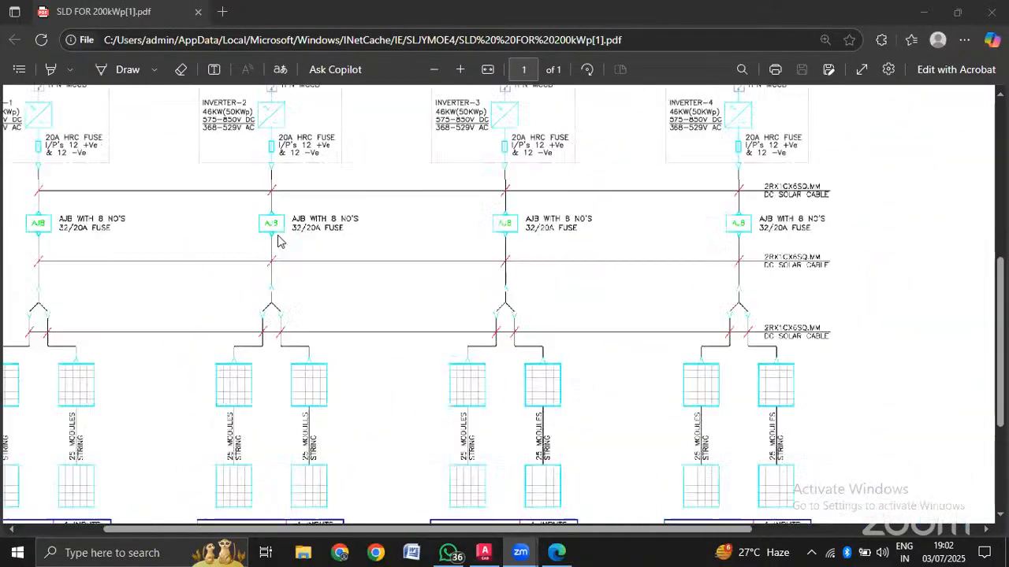
{"action": "scroll", "coordinate": [277, 241], "scroll_direction": "down", "scroll_amount": 2}
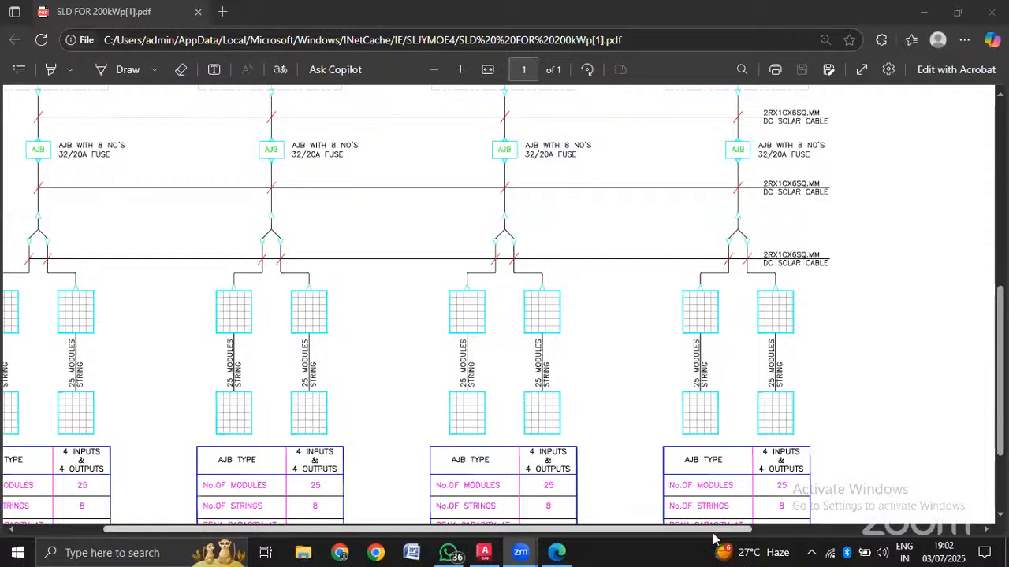
{"action": "scroll", "coordinate": [526, 379], "scroll_direction": "left", "scroll_amount": 3}
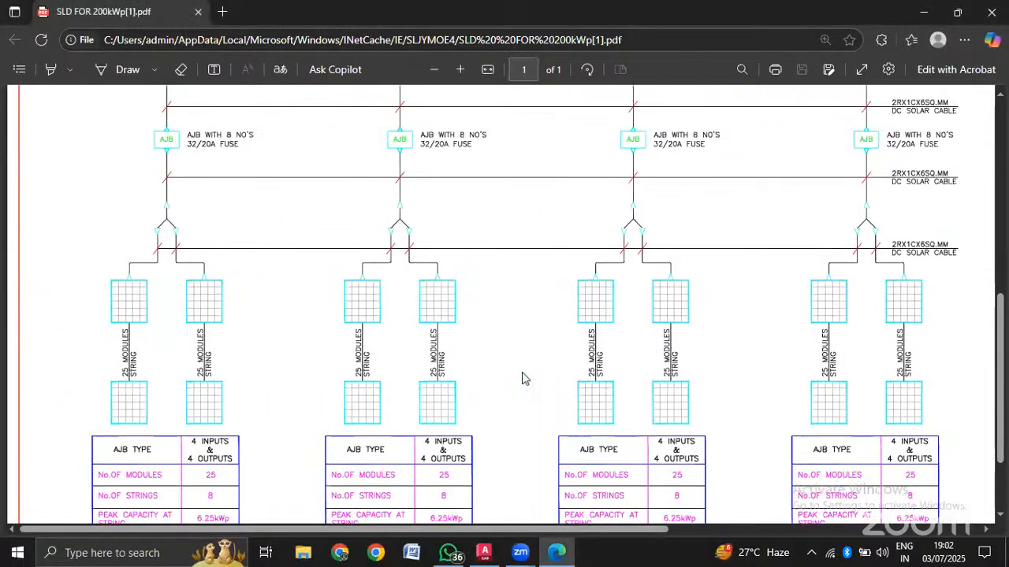
{"action": "scroll", "coordinate": [522, 379], "scroll_direction": "down", "scroll_amount": 3}
{"action": "scroll", "coordinate": [522, 378], "scroll_direction": "up", "scroll_amount": 3}
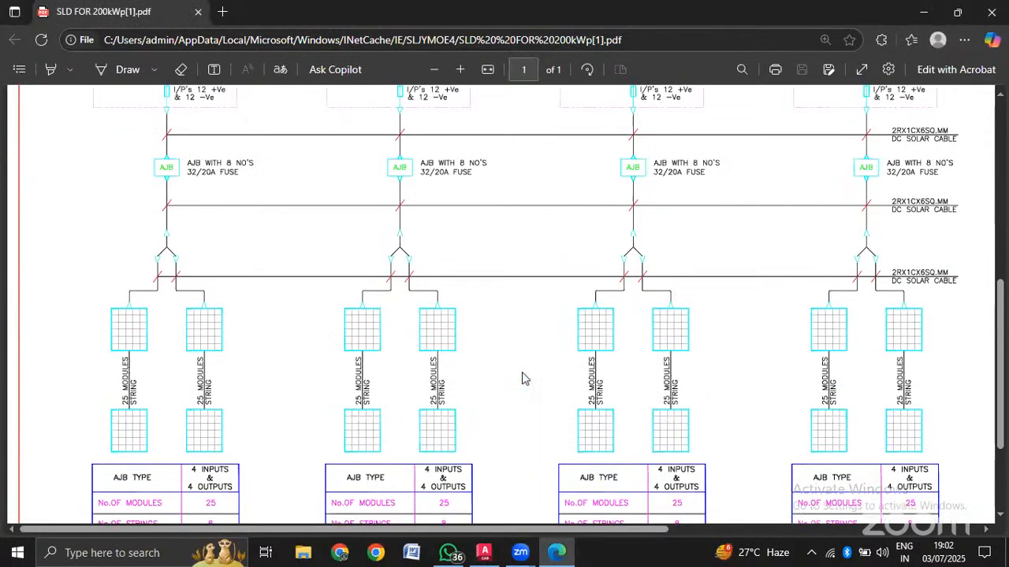
{"action": "scroll", "coordinate": [522, 378], "scroll_direction": "up", "scroll_amount": 2}
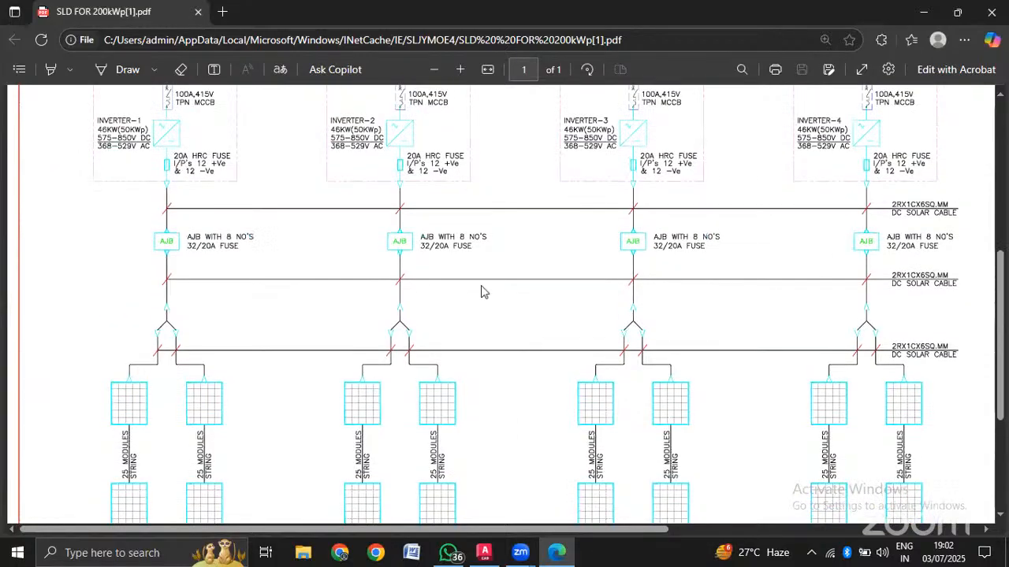
Trace the four inverter branches through their array junction boxes and Y-connectors to the solar module strings.
{"action": "scroll", "coordinate": [483, 292], "scroll_direction": "up", "scroll_amount": 7}
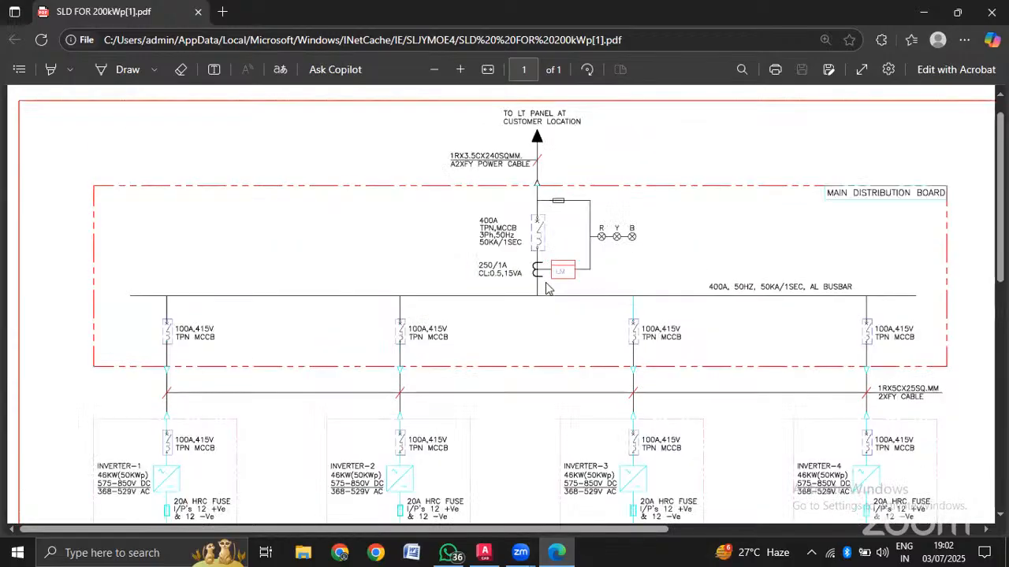
{"action": "scroll", "coordinate": [471, 438], "scroll_direction": "down", "scroll_amount": 3, "text": "ctrl"}
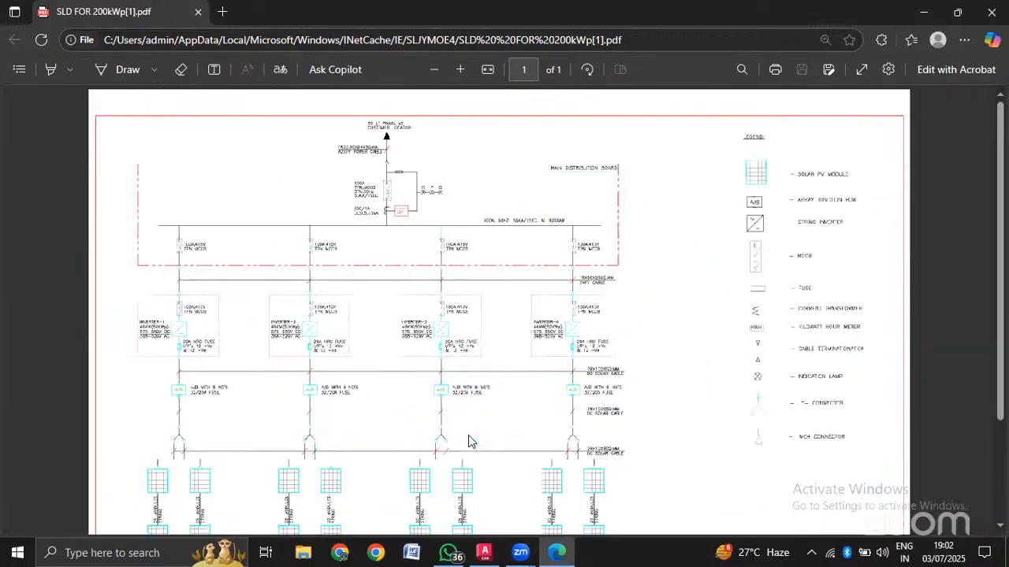
{"action": "scroll", "coordinate": [471, 437], "scroll_direction": "up", "scroll_amount": 1, "text": "ctrl"}
{"action": "scroll", "coordinate": [469, 432], "scroll_direction": "up", "scroll_amount": 2, "text": "ctrl"}
{"action": "left_click_drag", "start_coordinate": [440, 531], "coordinate": [300, 529]}
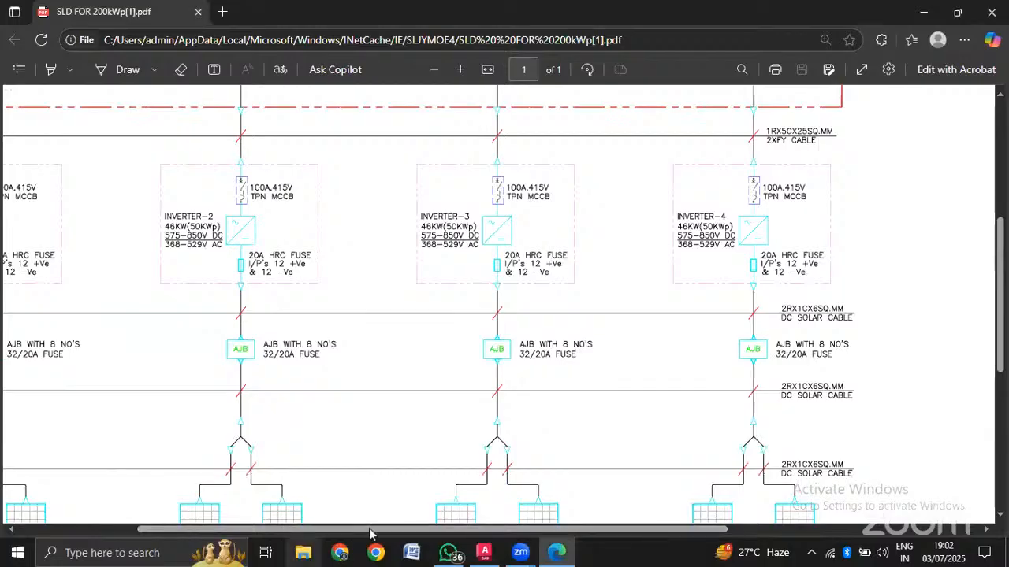
{"action": "scroll", "coordinate": [867, 292], "scroll_direction": "down", "scroll_amount": 5}
{"action": "scroll", "coordinate": [867, 292], "scroll_direction": "right", "scroll_amount": 1}
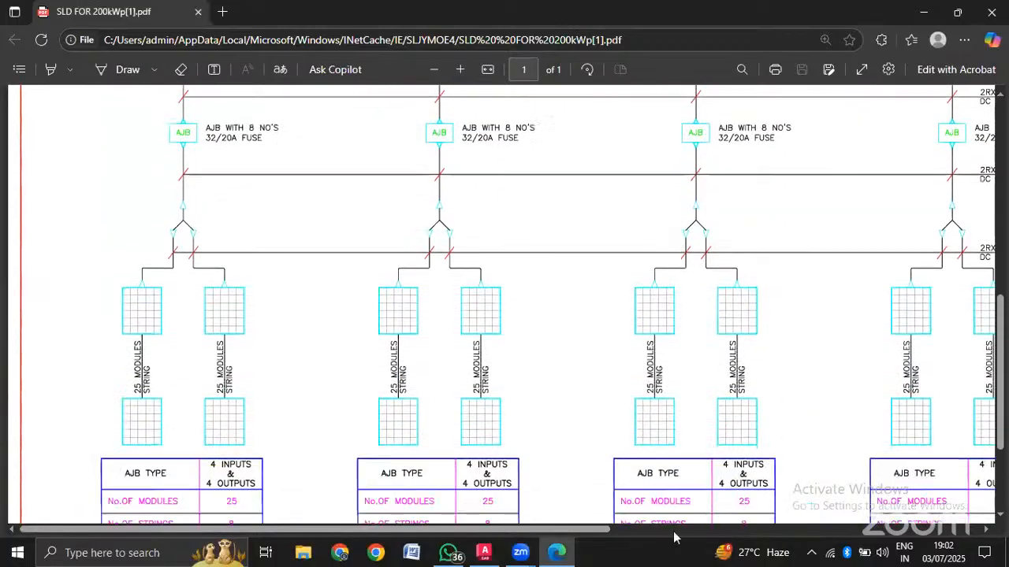
{"action": "scroll", "coordinate": [651, 390], "scroll_direction": "up", "scroll_amount": 1, "text": "ctrl"}
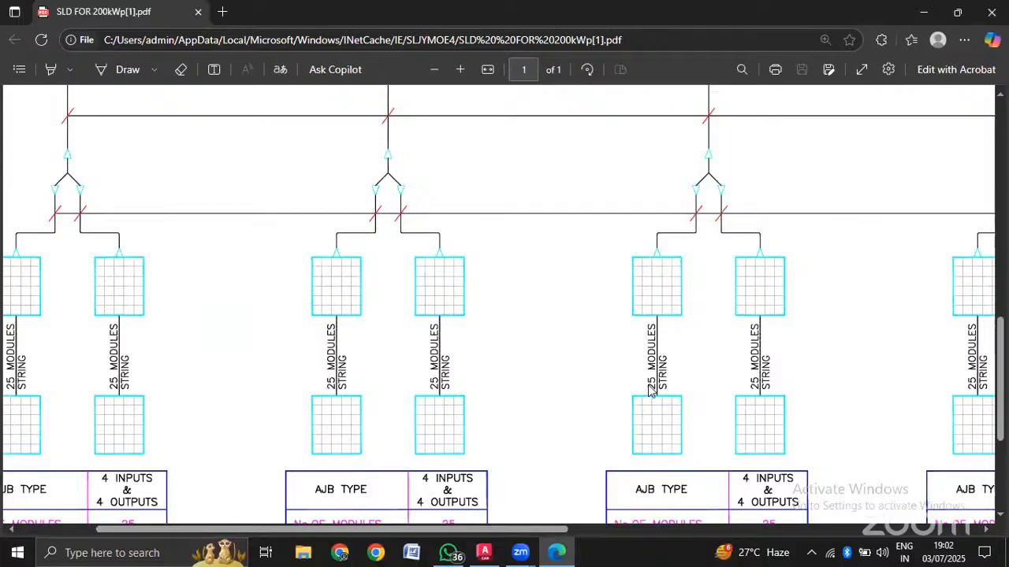
{"action": "scroll", "coordinate": [651, 389], "scroll_direction": "down", "scroll_amount": 1, "text": "ctrl"}
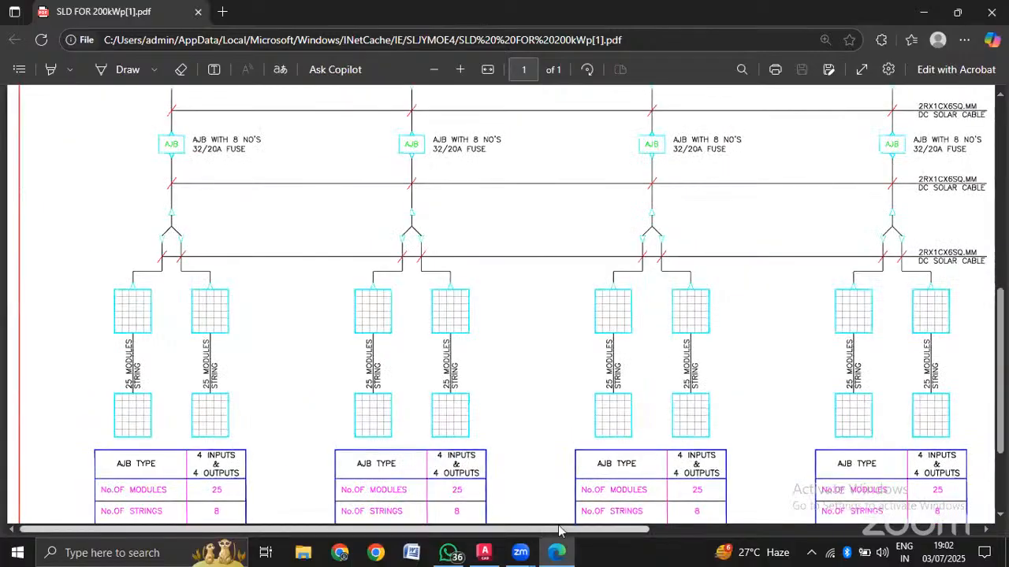
{"action": "scroll", "coordinate": [560, 532], "scroll_direction": "right", "scroll_amount": 2}
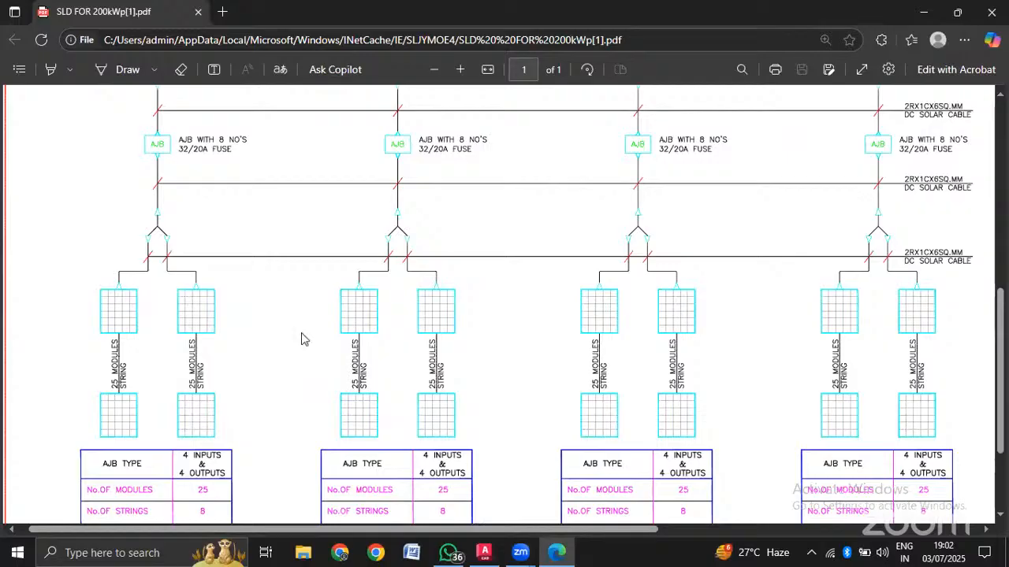
{"action": "scroll", "coordinate": [457, 388], "scroll_direction": "down", "scroll_amount": 1}
{"action": "scroll", "coordinate": [456, 389], "scroll_direction": "up", "scroll_amount": 3}
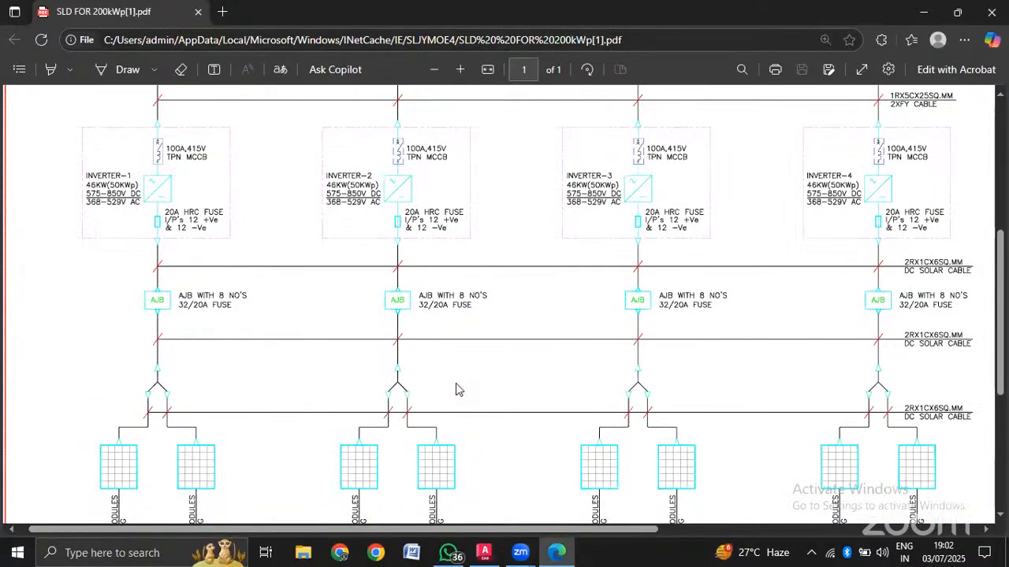
Review the whole single-line diagram, examining closely the solar module strings beneath the Inverter-1 and Inverter-2 branches.
{"action": "scroll", "coordinate": [473, 369], "scroll_direction": "down", "scroll_amount": 3, "text": "ctrl"}
{"action": "scroll", "coordinate": [473, 369], "scroll_direction": "up", "scroll_amount": 2}
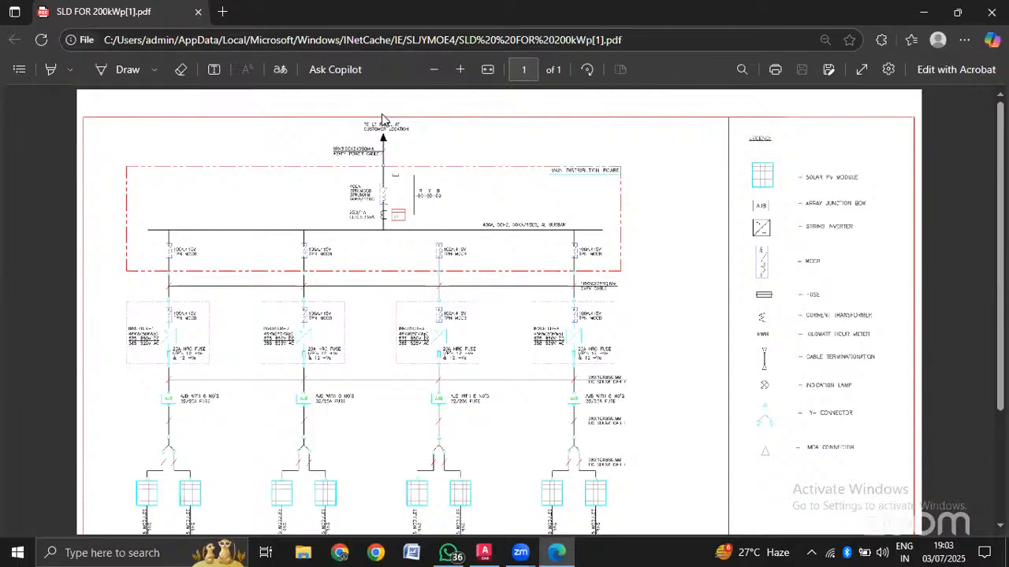
{"action": "scroll", "coordinate": [351, 285], "scroll_direction": "down", "scroll_amount": 2}
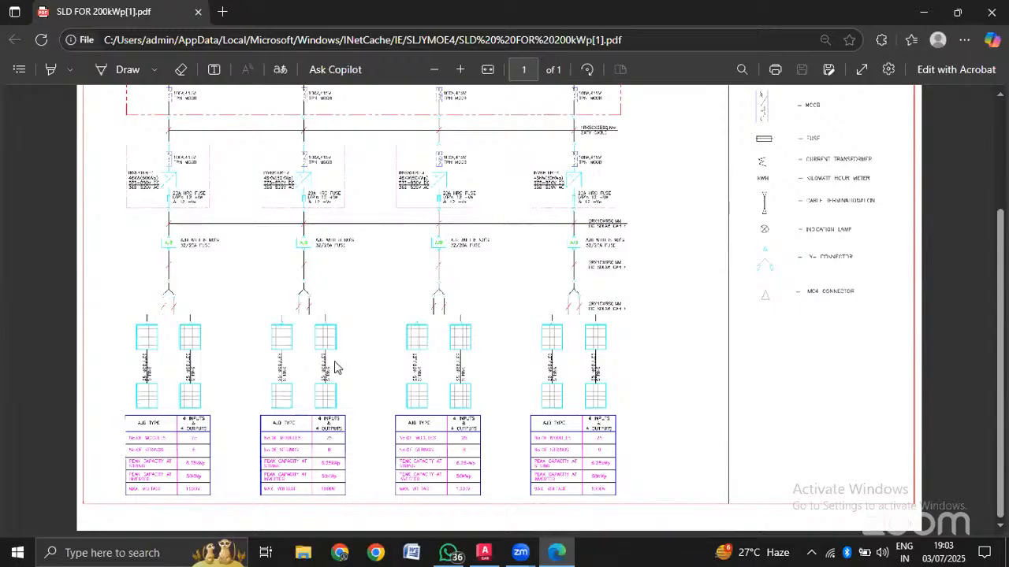
{"action": "scroll", "coordinate": [142, 383], "scroll_direction": "up", "scroll_amount": 5, "text": "ctrl"}
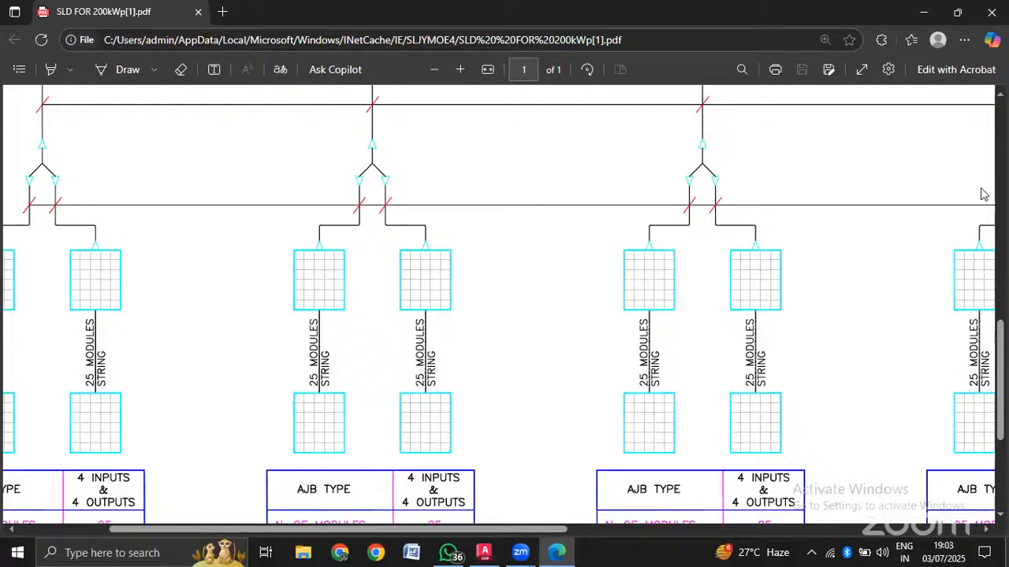
{"action": "left_click_drag", "start_coordinate": [261, 533], "coordinate": [18, 522]}
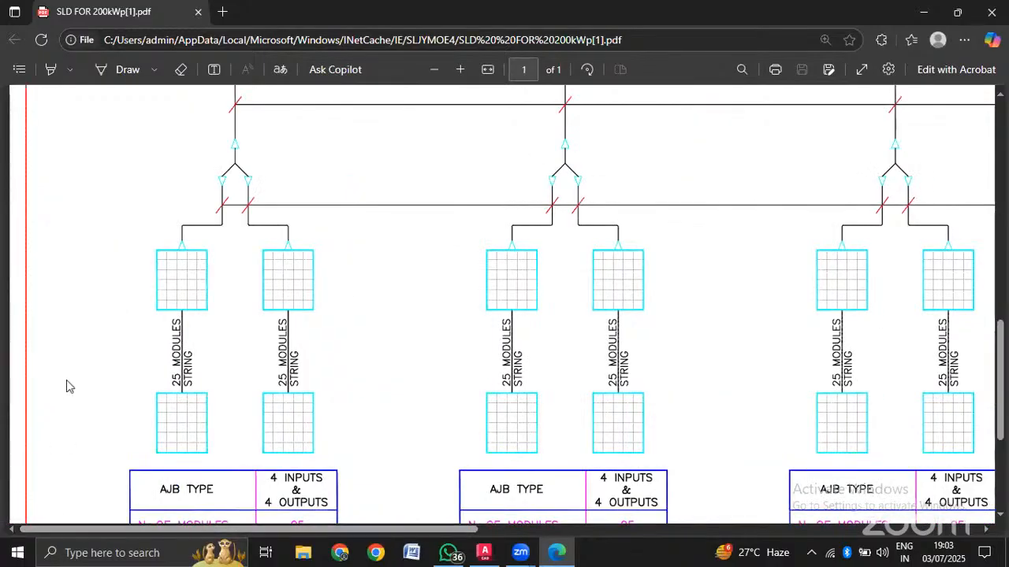
{"action": "scroll", "coordinate": [100, 373], "scroll_direction": "up", "scroll_amount": 3, "text": "ctrl"}
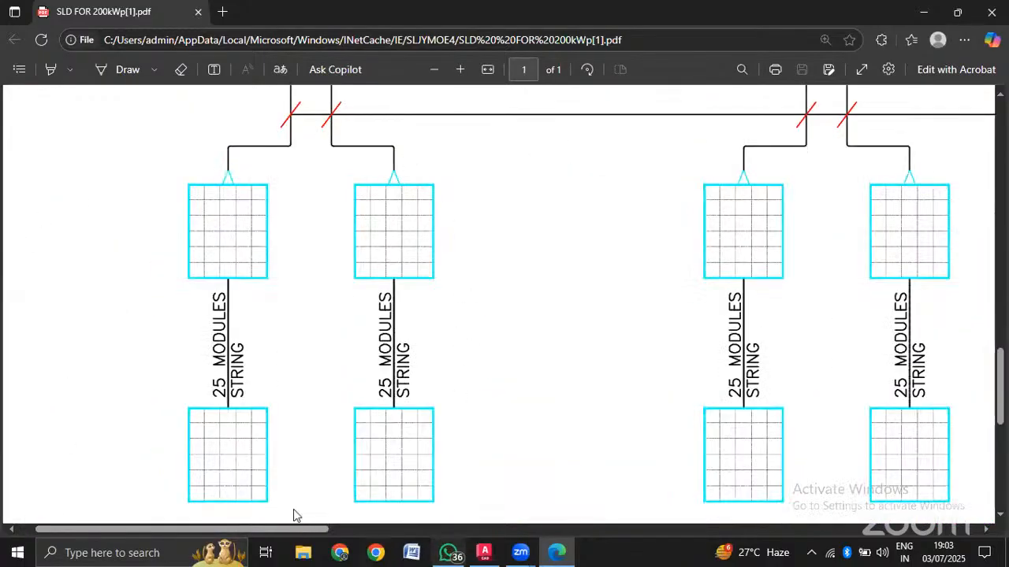
{"action": "scroll", "coordinate": [318, 307], "scroll_direction": "down", "scroll_amount": 1}
{"action": "scroll", "coordinate": [319, 308], "scroll_direction": "up", "scroll_amount": 1}
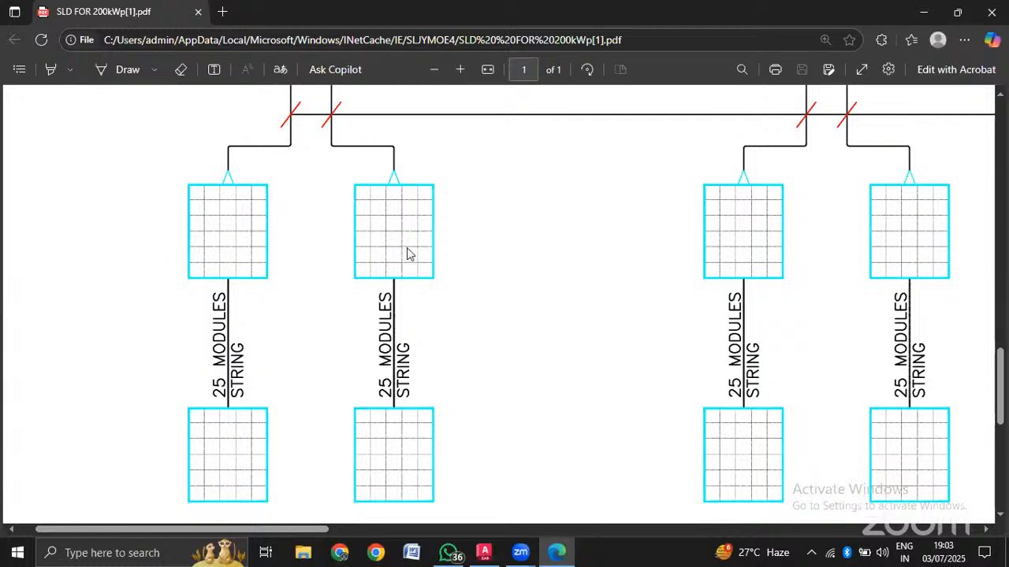
{"action": "scroll", "coordinate": [405, 265], "scroll_direction": "down", "scroll_amount": 3, "text": "ctrl"}
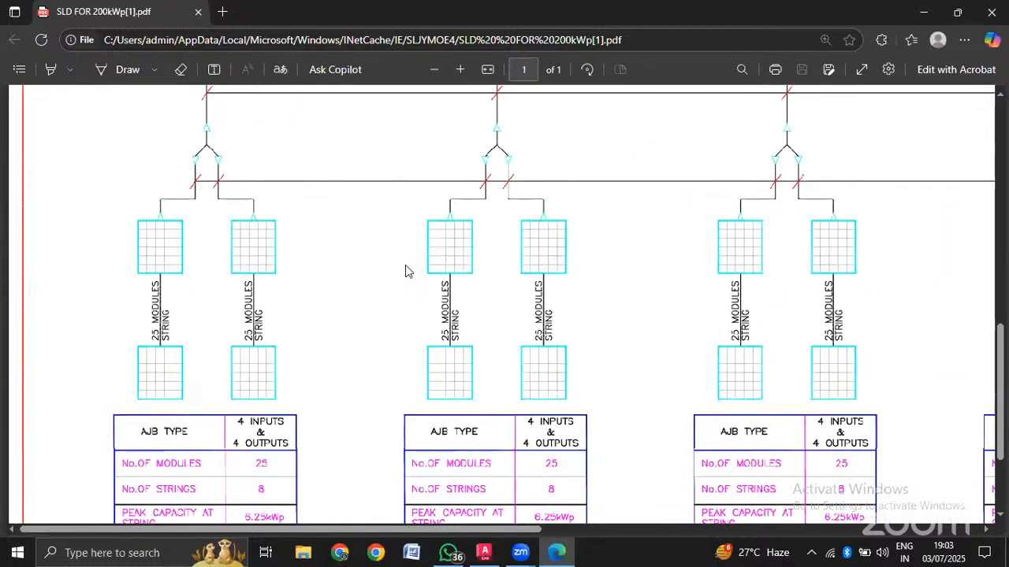
{"action": "scroll", "coordinate": [378, 270], "scroll_direction": "down", "scroll_amount": 2, "text": "ctrl"}
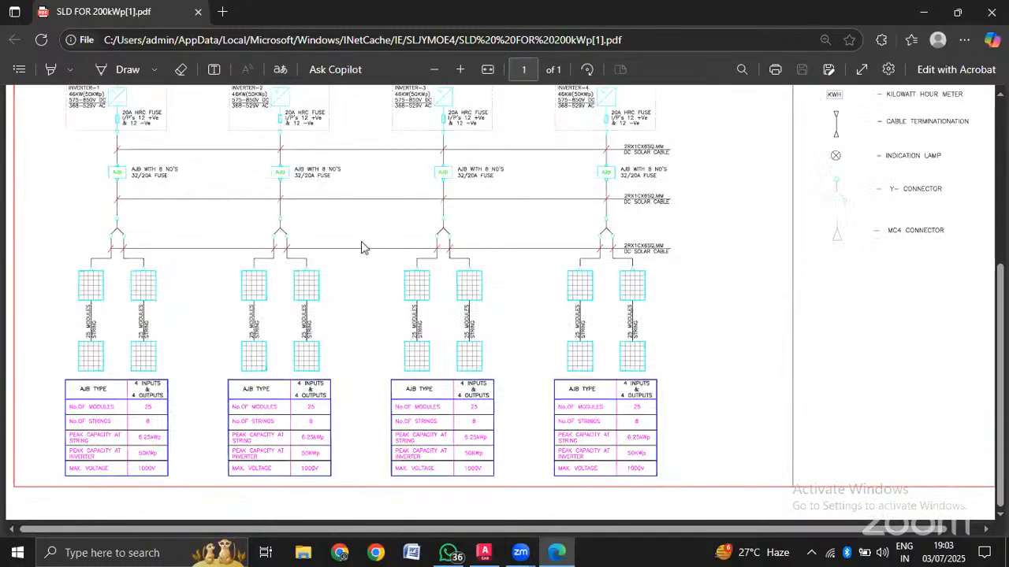
Examine the LT panel power cable and the main distribution board's incoming MCCB, current transformer, meter, indication lamps and busbar.
{"action": "scroll", "coordinate": [364, 265], "scroll_direction": "up", "scroll_amount": 2}
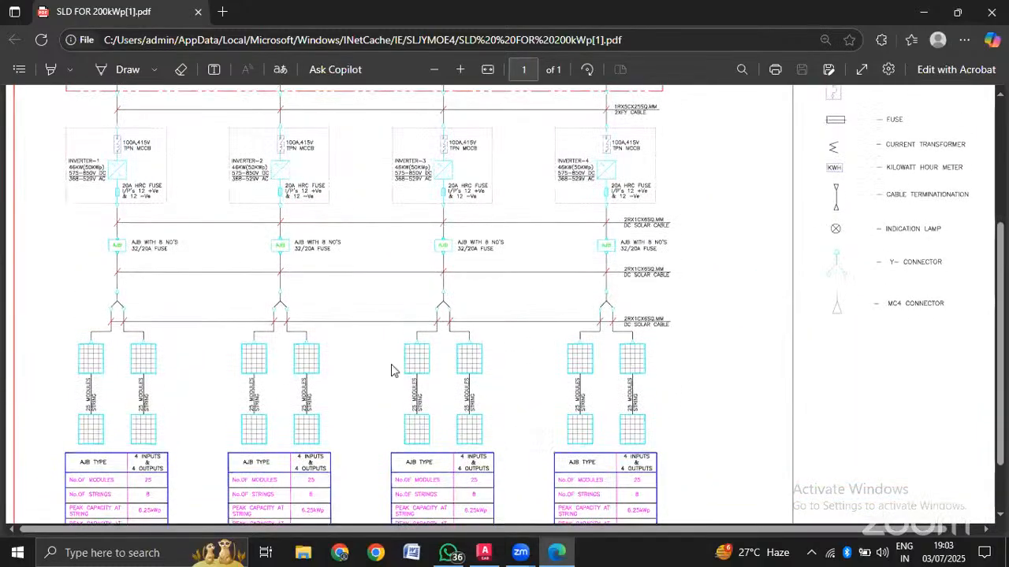
{"action": "scroll", "coordinate": [390, 366], "scroll_direction": "up", "scroll_amount": 2}
{"action": "scroll", "coordinate": [382, 338], "scroll_direction": "up", "scroll_amount": 1}
{"action": "scroll", "coordinate": [363, 130], "scroll_direction": "up", "scroll_amount": 4, "text": "ctrl"}
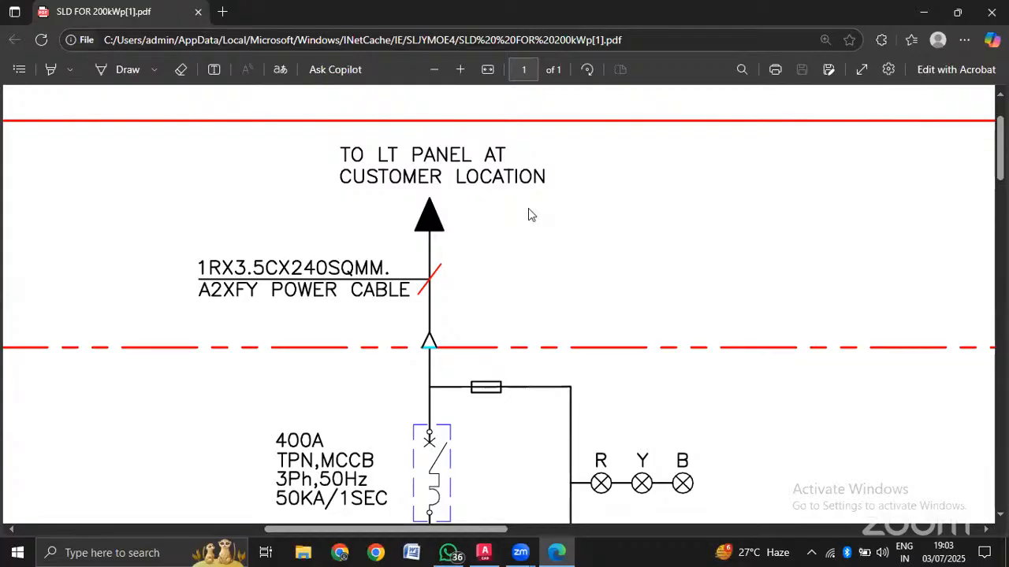
{"action": "scroll", "coordinate": [529, 214], "scroll_direction": "down", "scroll_amount": 10}
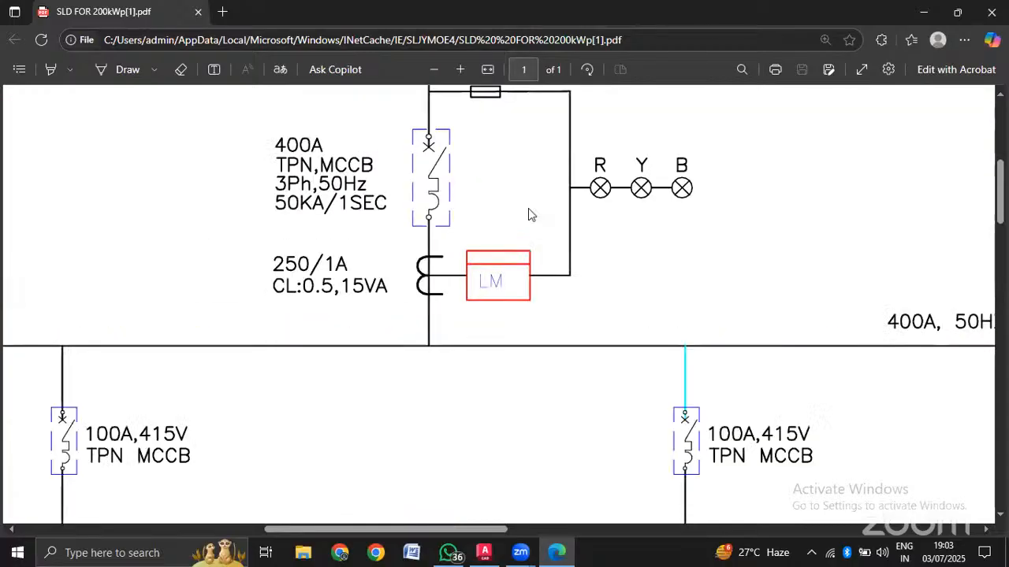
{"action": "scroll", "coordinate": [529, 214], "scroll_direction": "down", "scroll_amount": 5, "text": "ctrl"}
{"action": "scroll", "coordinate": [530, 214], "scroll_direction": "up", "scroll_amount": 3}
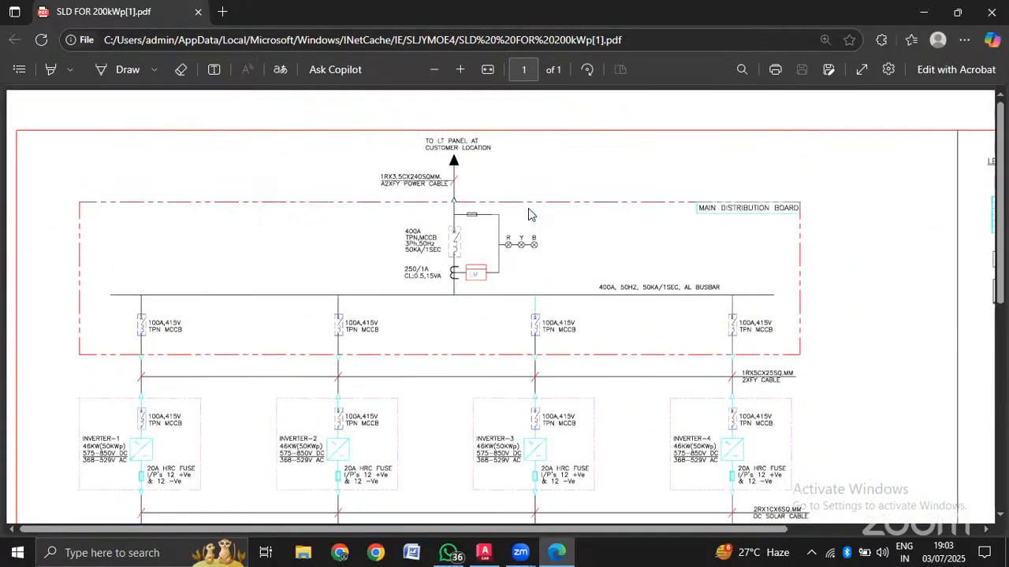
{"action": "scroll", "coordinate": [524, 220], "scroll_direction": "up", "scroll_amount": 5, "text": "ctrl"}
{"action": "scroll", "coordinate": [519, 227], "scroll_direction": "down", "scroll_amount": 1}
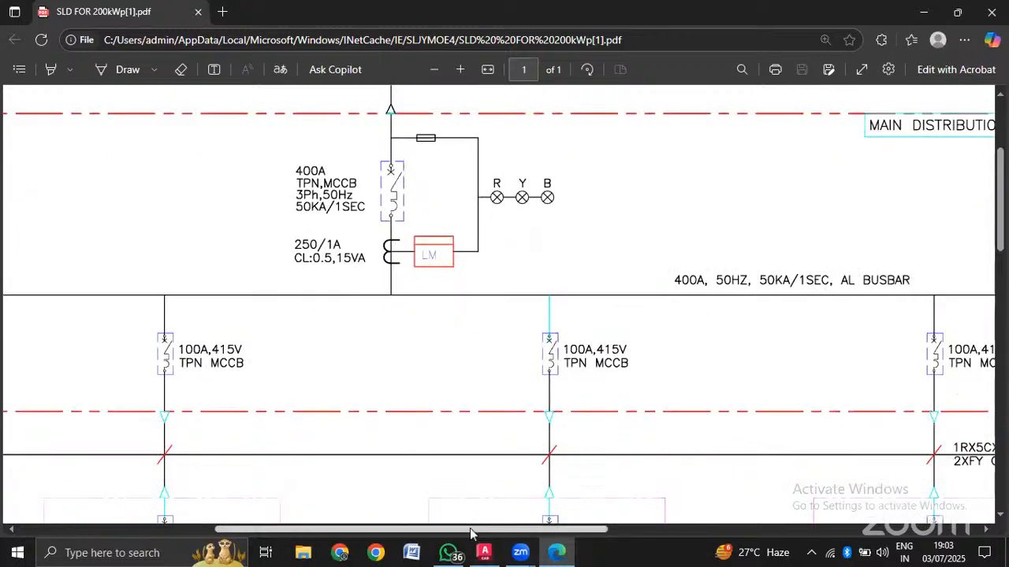
Inspect the inverter MCCBs and HRC fuses, the array junction boxes, and the AJB specification tables under the module strings.
{"action": "left_click_drag", "start_coordinate": [473, 532], "coordinate": [214, 534]}
{"action": "scroll", "coordinate": [387, 478], "scroll_direction": "down", "scroll_amount": 4}
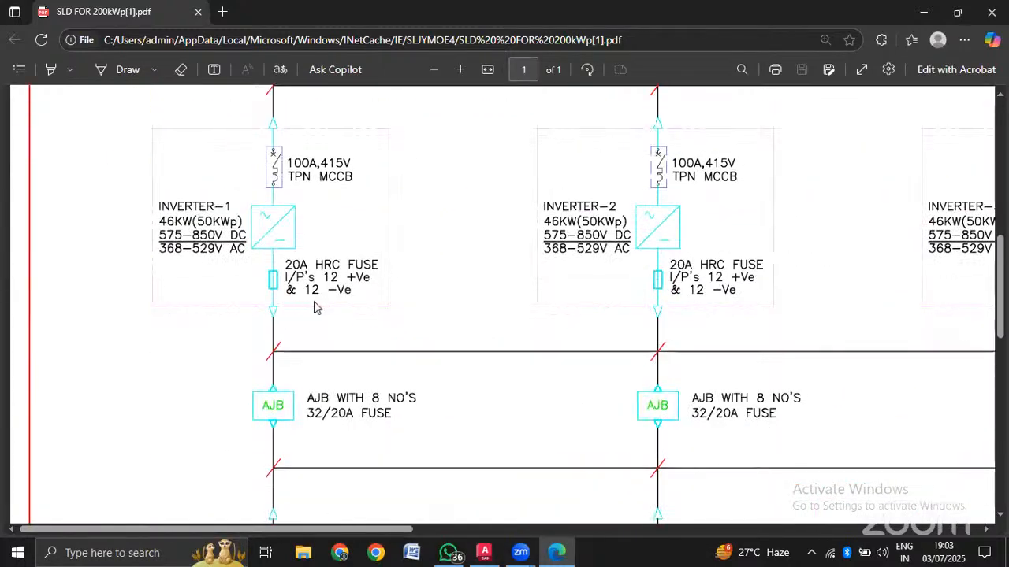
{"action": "scroll", "coordinate": [400, 373], "scroll_direction": "down", "scroll_amount": 3, "text": "ctrl"}
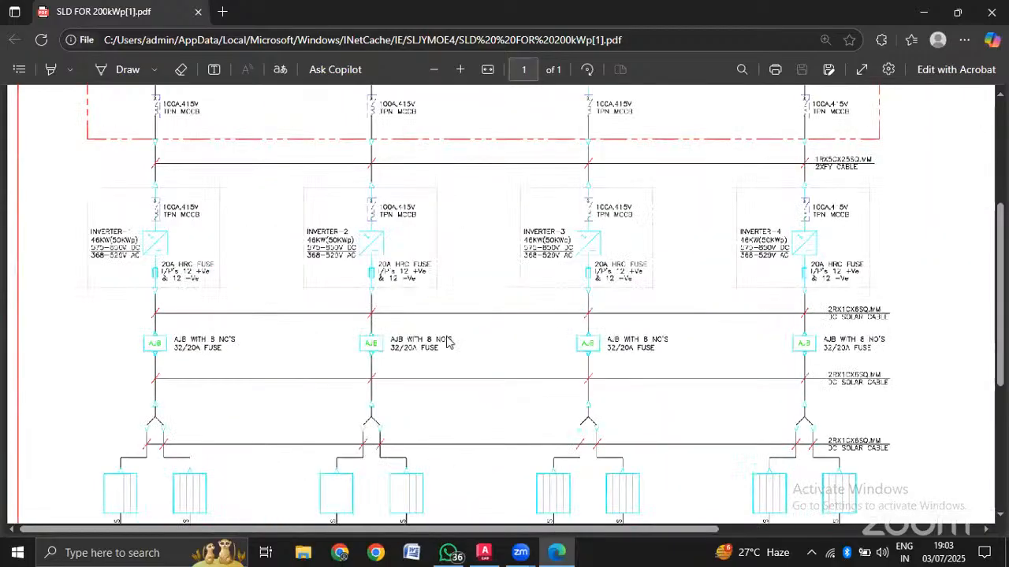
{"action": "scroll", "coordinate": [505, 335], "scroll_direction": "down", "scroll_amount": 2}
{"action": "scroll", "coordinate": [566, 323], "scroll_direction": "down", "scroll_amount": 1}
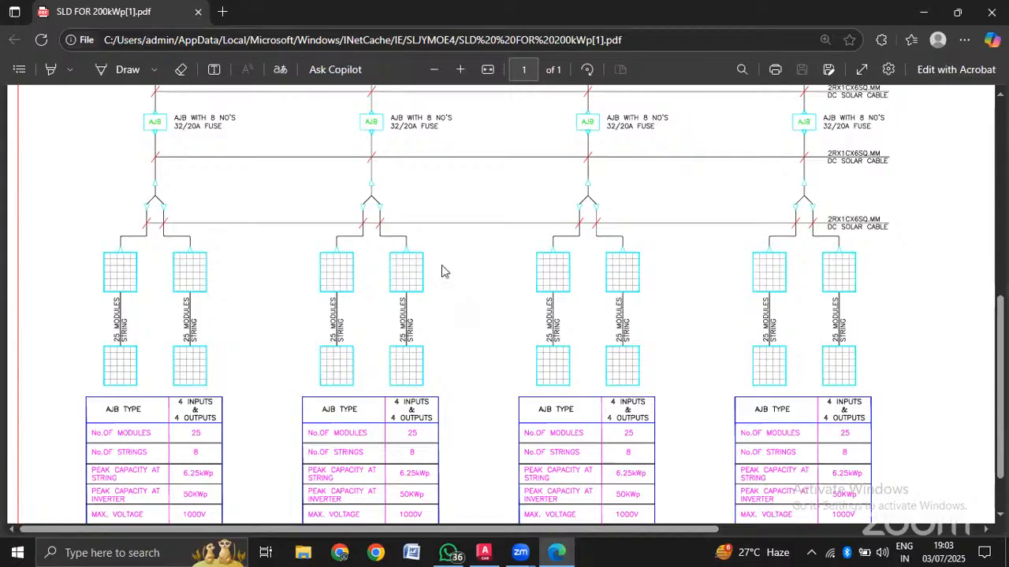
{"action": "scroll", "coordinate": [617, 256], "scroll_direction": "up", "scroll_amount": 2}
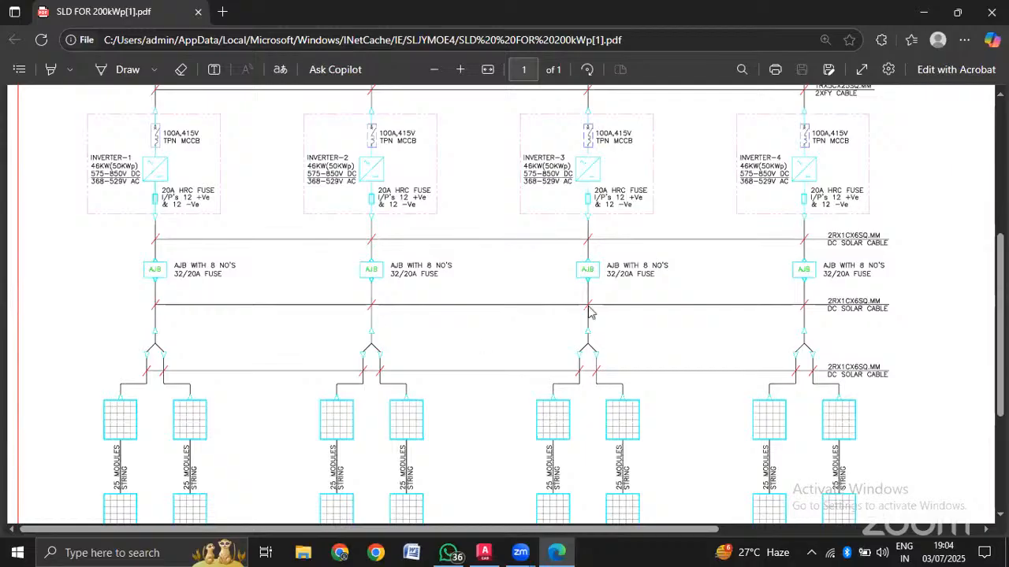
Examine Inverter-1's ratings, 100A MCCB and 20A HRC fuse, following its branch between the module strings and the distribution board's outgoing MCCB.
{"action": "scroll", "coordinate": [591, 285], "scroll_direction": "up", "scroll_amount": 1}
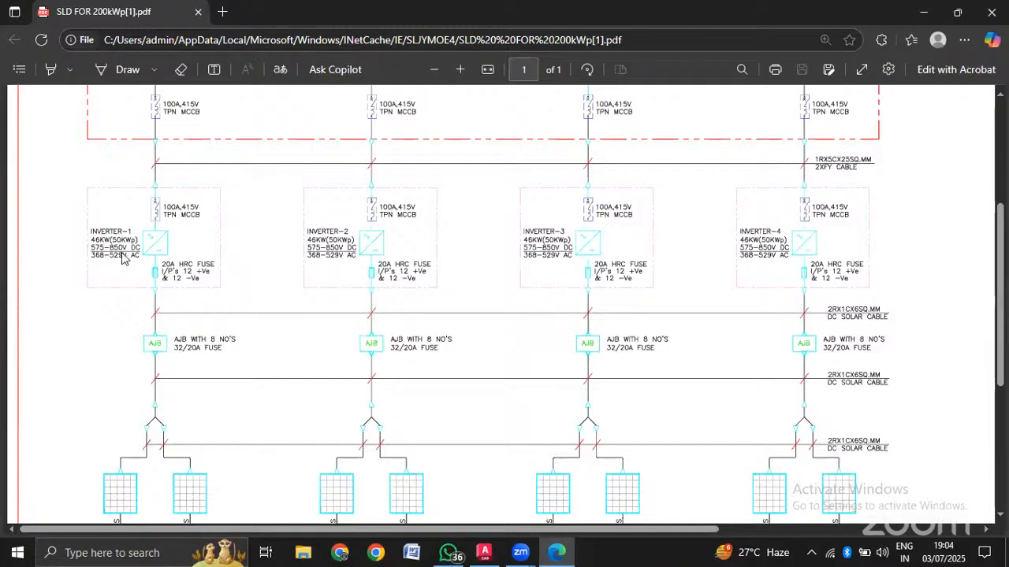
{"action": "scroll", "coordinate": [122, 263], "scroll_direction": "up", "scroll_amount": 2, "text": "ctrl"}
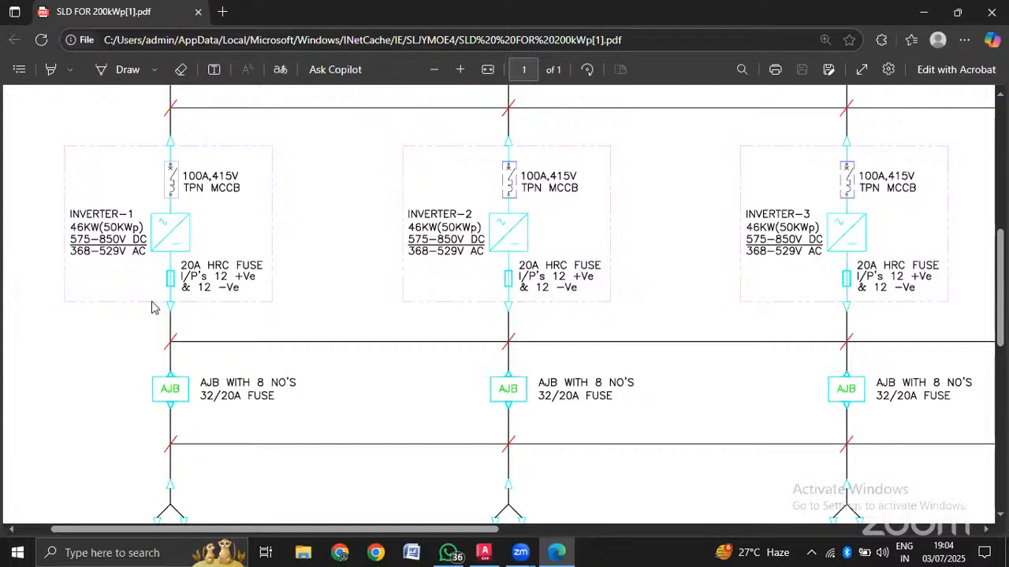
{"action": "scroll", "coordinate": [155, 308], "scroll_direction": "up", "scroll_amount": 1, "text": "ctrl"}
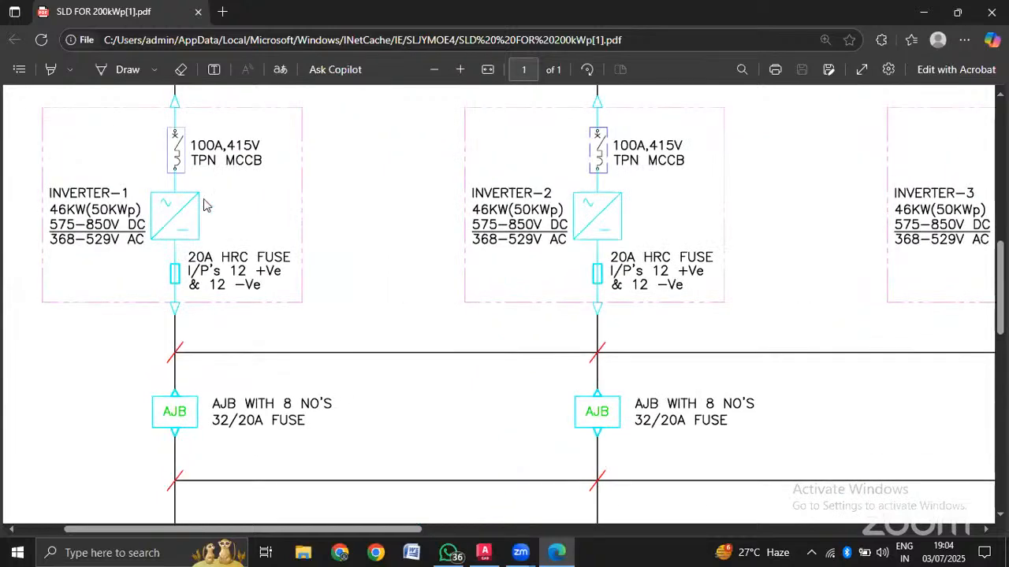
{"action": "scroll", "coordinate": [174, 378], "scroll_direction": "down", "scroll_amount": 5}
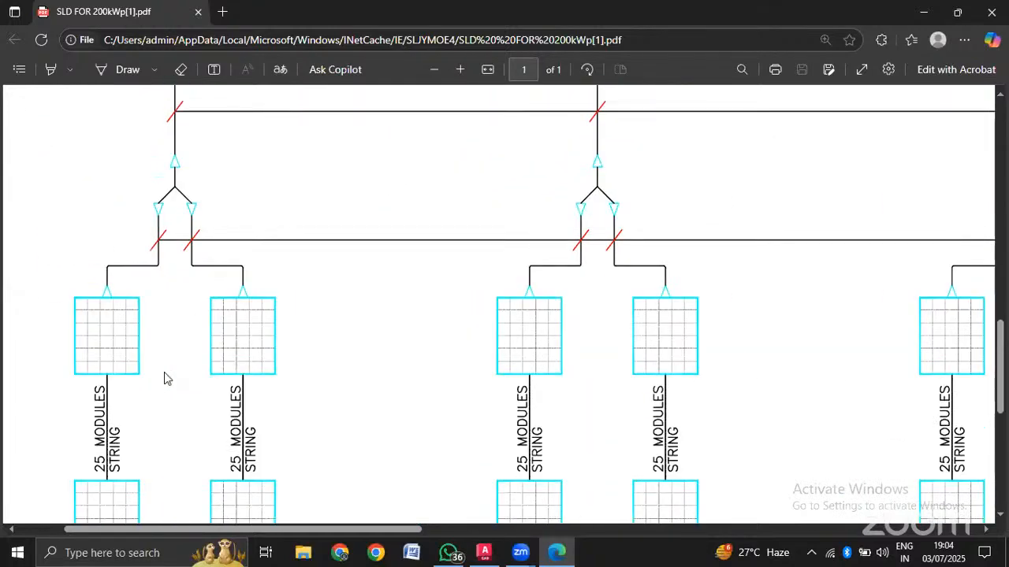
{"action": "scroll", "coordinate": [165, 362], "scroll_direction": "up", "scroll_amount": 1}
{"action": "scroll", "coordinate": [166, 355], "scroll_direction": "up", "scroll_amount": 5}
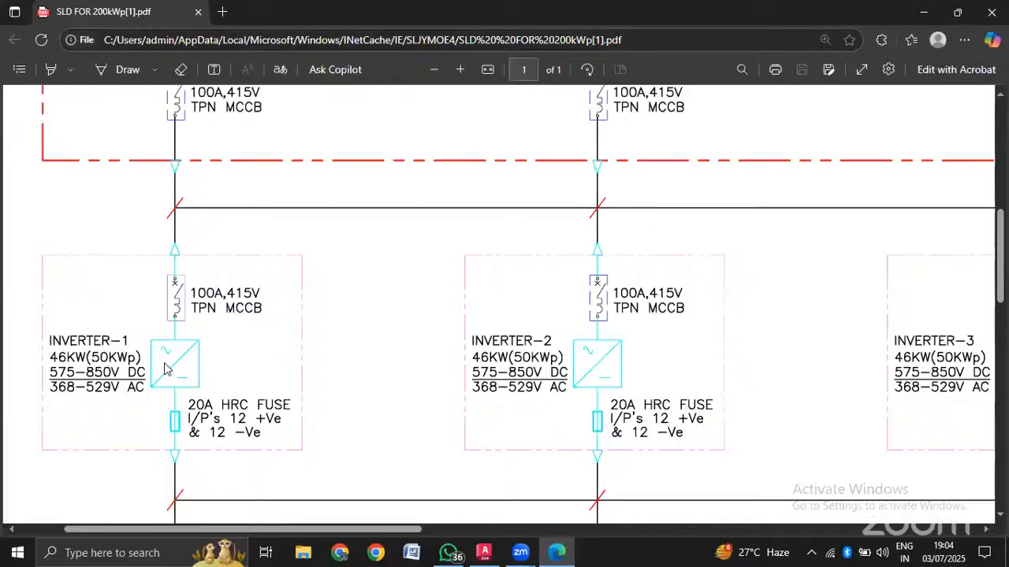
{"action": "scroll", "coordinate": [178, 410], "scroll_direction": "up", "scroll_amount": 1}
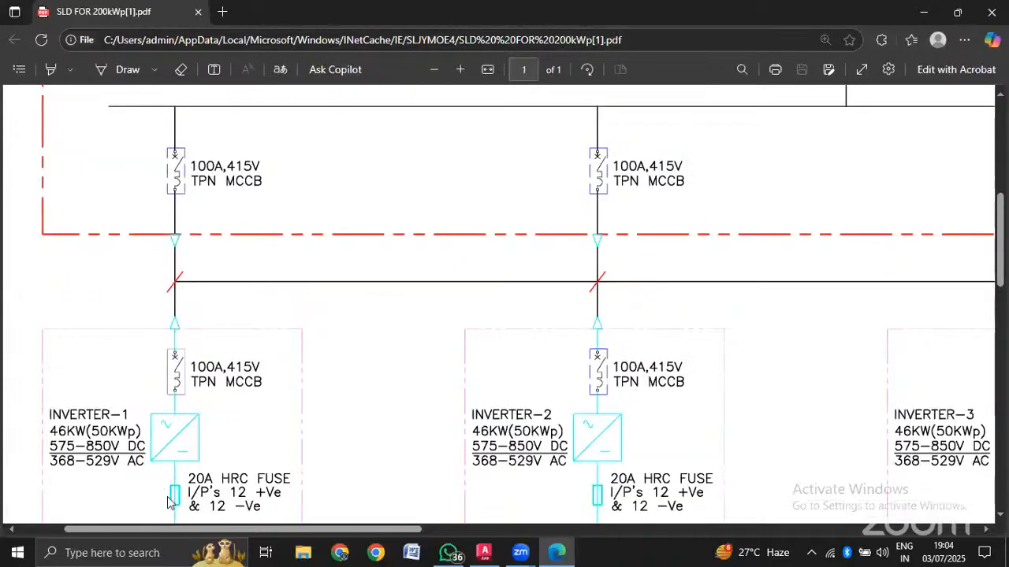
{"action": "scroll", "coordinate": [169, 501], "scroll_direction": "down", "scroll_amount": 2}
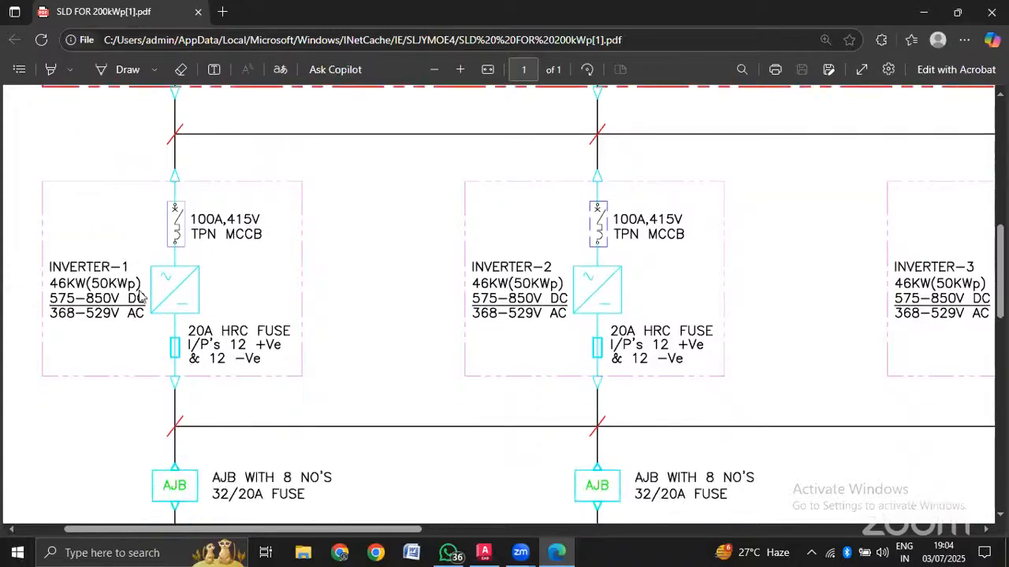
{"action": "scroll", "coordinate": [189, 307], "scroll_direction": "up", "scroll_amount": 1}
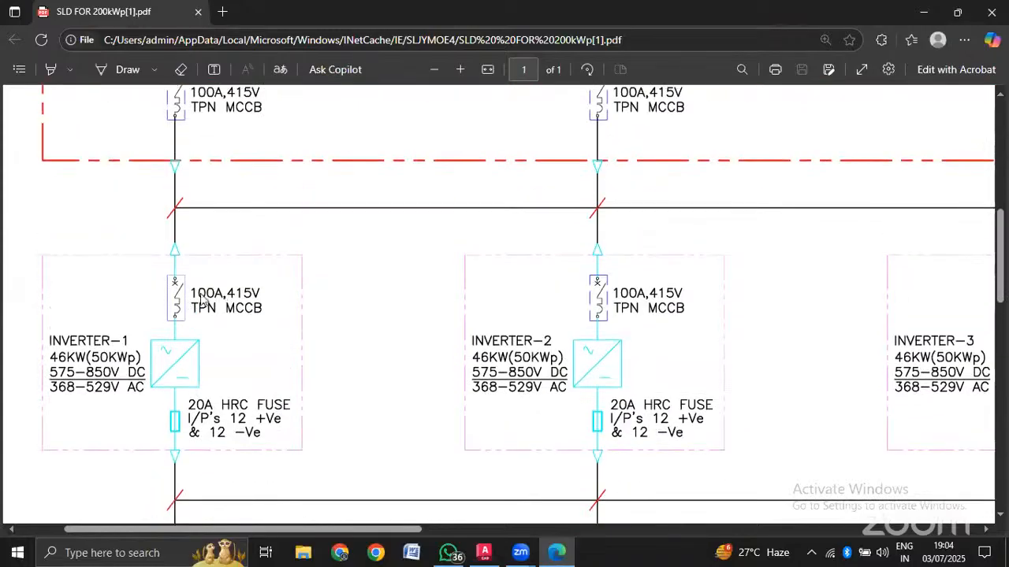
{"action": "scroll", "coordinate": [240, 299], "scroll_direction": "up", "scroll_amount": 2}
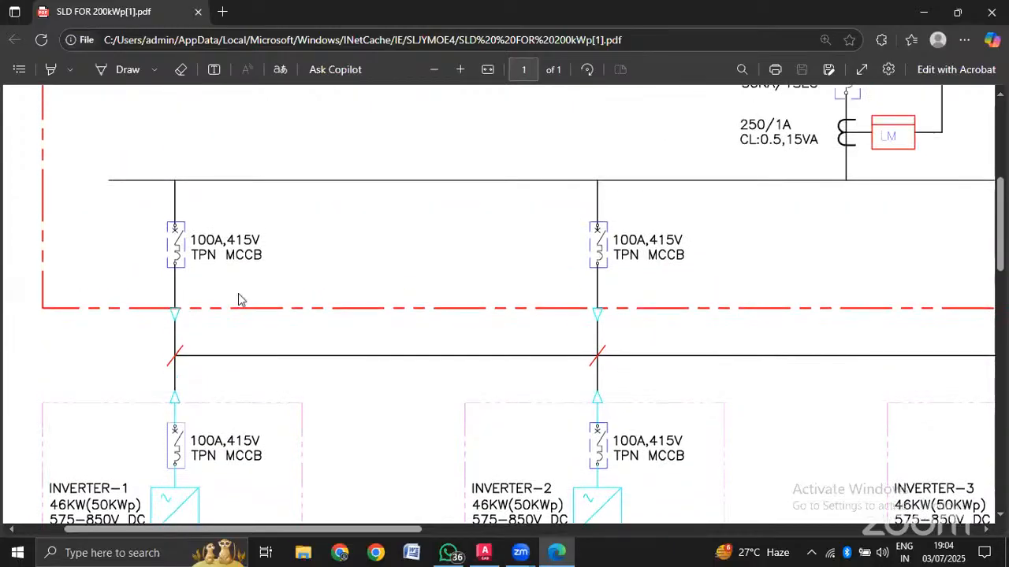
Follow the inverter feeders up to the main busbar, current transformer, 400A incoming MCCB and LT panel power cable.
{"action": "scroll", "coordinate": [285, 297], "scroll_direction": "down", "scroll_amount": 2, "text": "ctrl"}
{"action": "scroll", "coordinate": [286, 297], "scroll_direction": "down", "scroll_amount": 1}
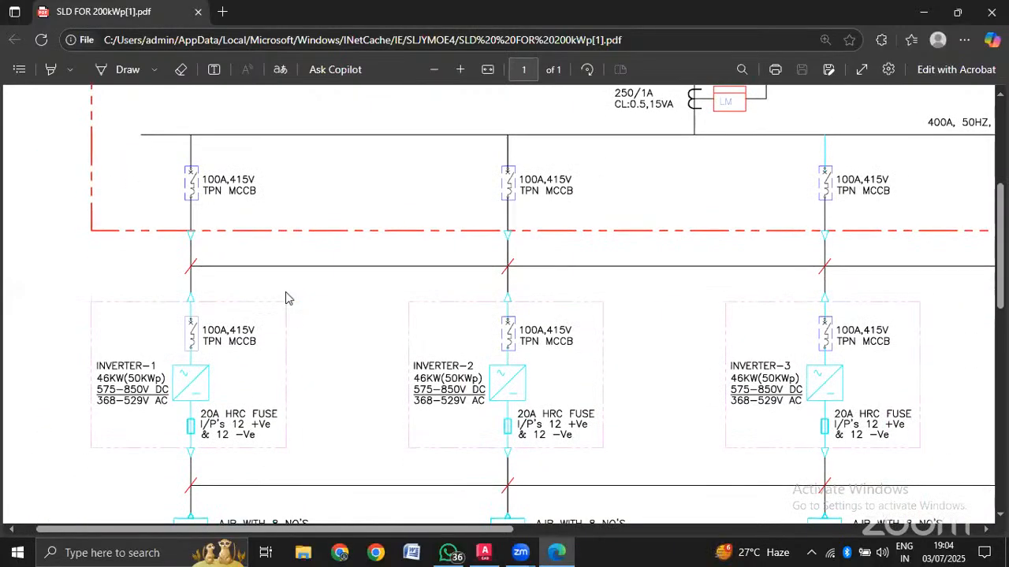
{"action": "scroll", "coordinate": [383, 224], "scroll_direction": "down", "scroll_amount": 3, "text": "ctrl"}
{"action": "scroll", "coordinate": [384, 225], "scroll_direction": "up", "scroll_amount": 3, "text": "ctrl"}
{"action": "scroll", "coordinate": [383, 224], "scroll_direction": "up", "scroll_amount": 2, "text": "ctrl"}
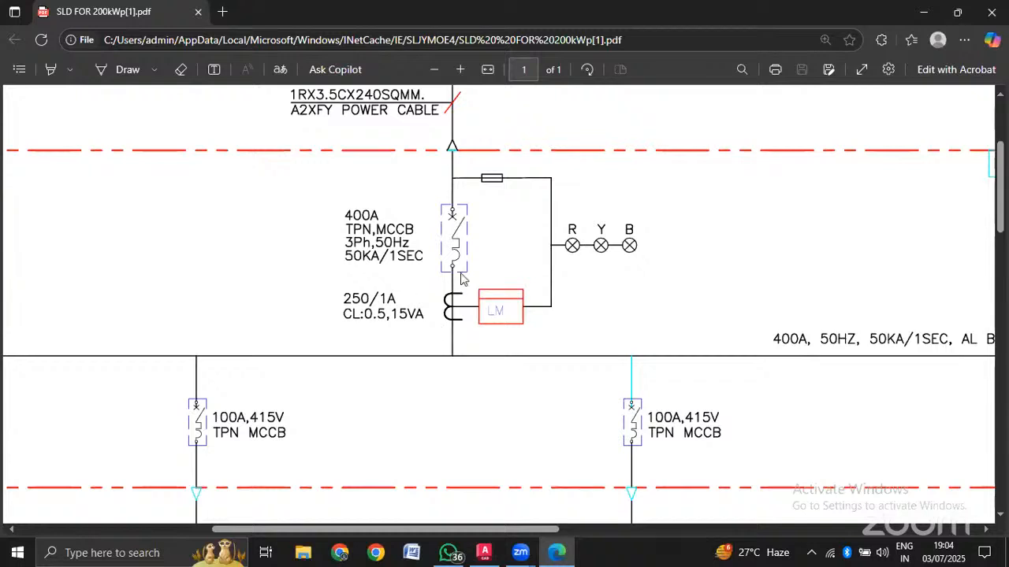
{"action": "scroll", "coordinate": [465, 250], "scroll_direction": "up", "scroll_amount": 2}
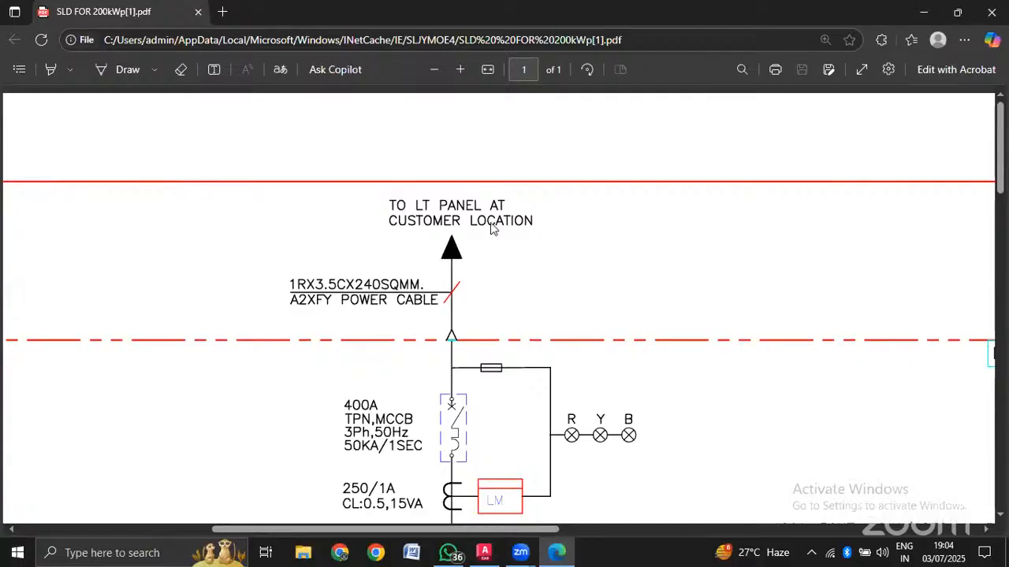
Review the four inverter branches down to the AJB tables, and re-examine the main distribution board's incomer, metering and aluminium busbar.
{"action": "scroll", "coordinate": [491, 229], "scroll_direction": "down", "scroll_amount": 2, "text": "ctrl"}
{"action": "scroll", "coordinate": [490, 229], "scroll_direction": "down", "scroll_amount": 4}
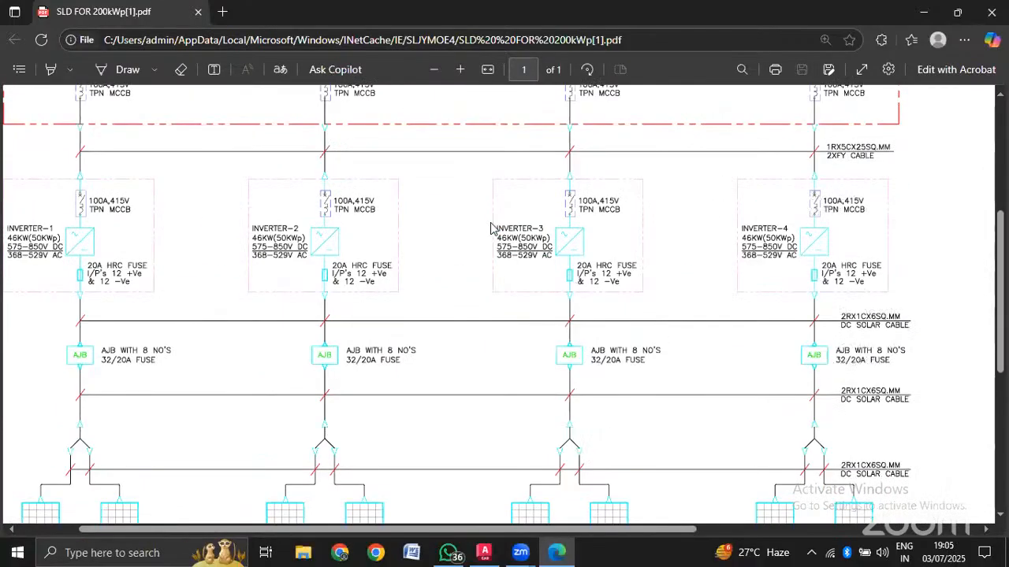
{"action": "scroll", "coordinate": [405, 271], "scroll_direction": "down", "scroll_amount": 2}
{"action": "scroll", "coordinate": [331, 354], "scroll_direction": "down", "scroll_amount": 2, "text": "ctrl"}
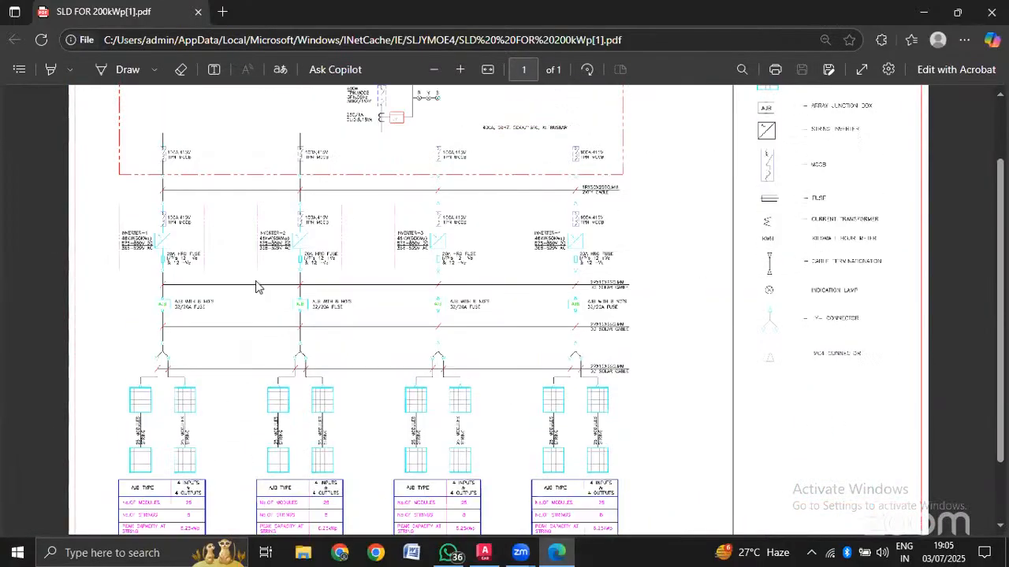
{"action": "scroll", "coordinate": [256, 287], "scroll_direction": "up", "scroll_amount": 3}
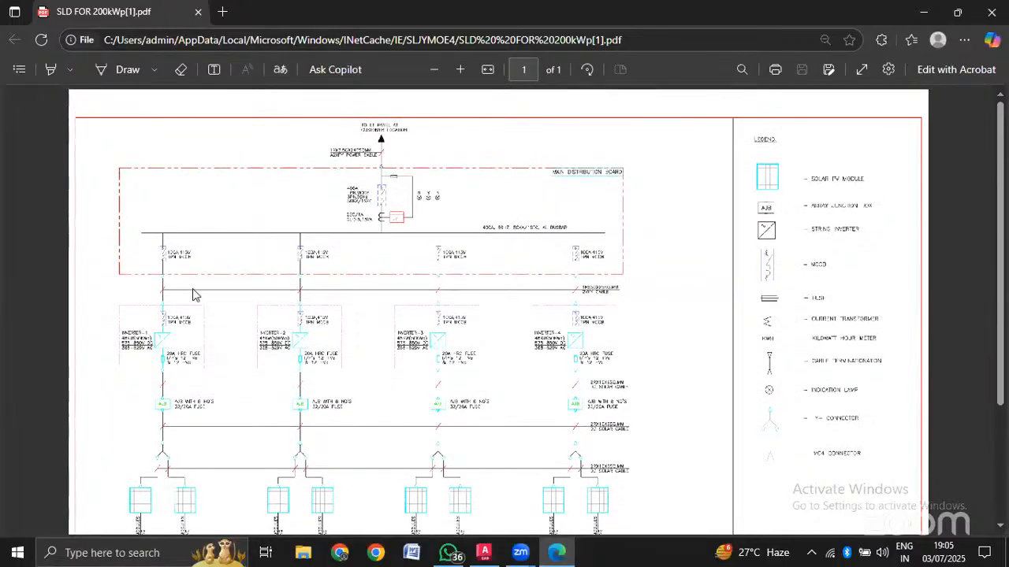
{"action": "scroll", "coordinate": [197, 378], "scroll_direction": "up", "scroll_amount": 2, "text": "ctrl"}
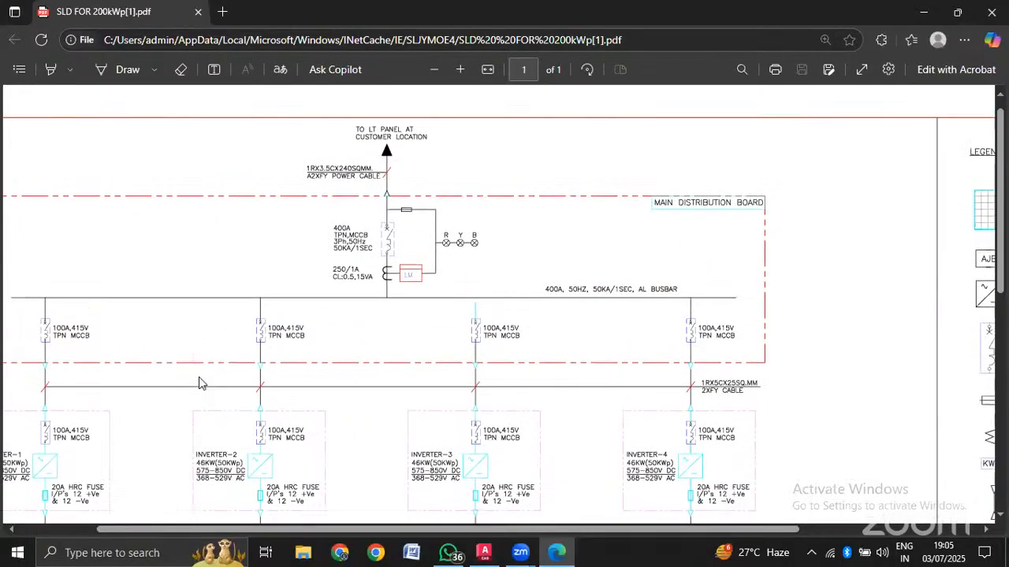
{"action": "scroll", "coordinate": [198, 383], "scroll_direction": "up", "scroll_amount": 1}
{"action": "scroll", "coordinate": [320, 392], "scroll_direction": "up", "scroll_amount": 2, "text": "ctrl"}
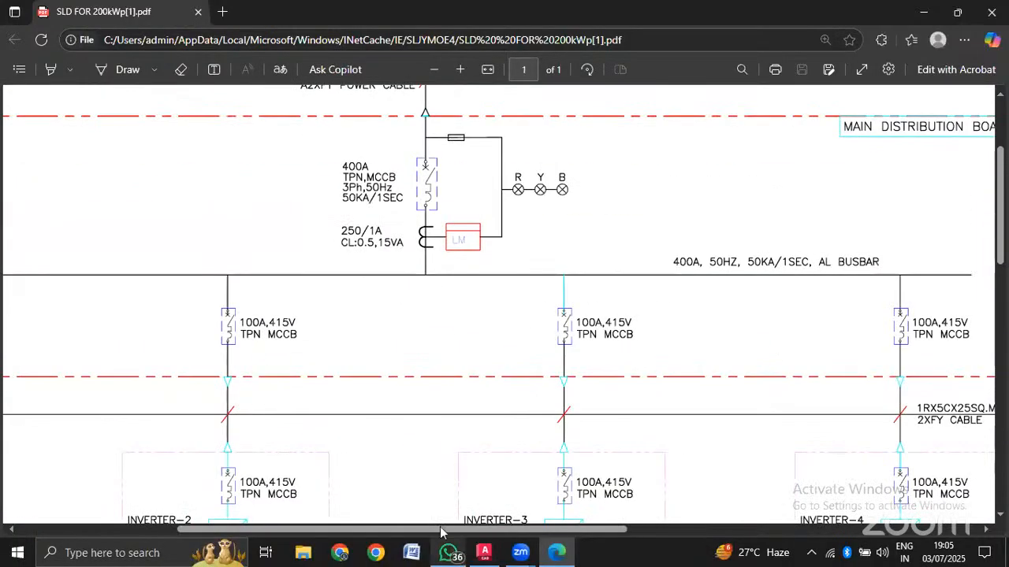
{"action": "mouse_move", "coordinate": [441, 532]}
{"action": "left_mouse_down"}
{"action": "mouse_move", "coordinate": [268, 538]}
{"action": "mouse_move", "coordinate": [448, 524]}
{"action": "mouse_move", "coordinate": [547, 497]}
{"action": "mouse_move", "coordinate": [423, 516]}
{"action": "mouse_move", "coordinate": [410, 488]}
{"action": "left_mouse_up"}
{"action": "scroll", "coordinate": [449, 421], "scroll_direction": "up", "scroll_amount": 2}
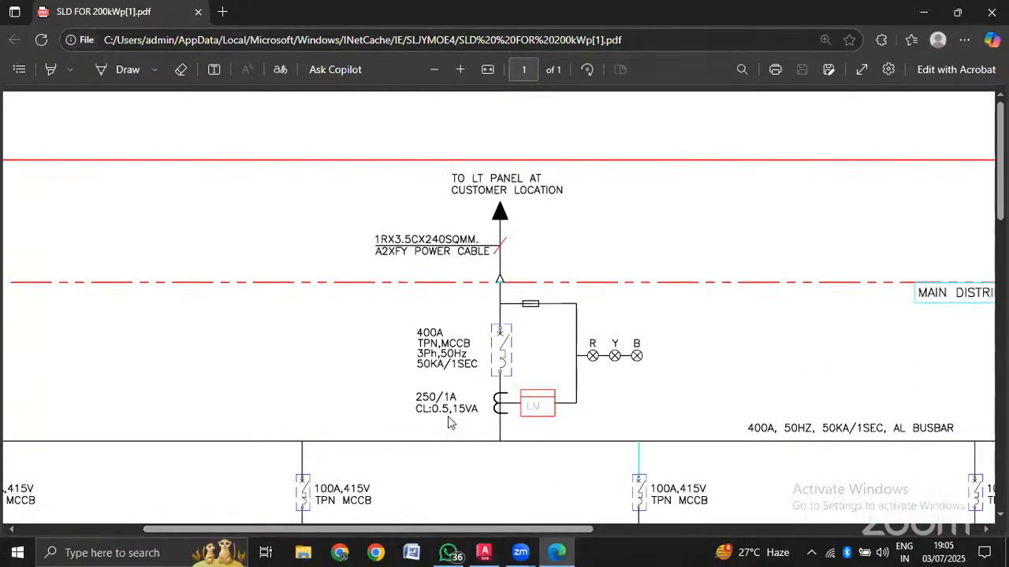
{"action": "scroll", "coordinate": [449, 423], "scroll_direction": "down", "scroll_amount": 1}
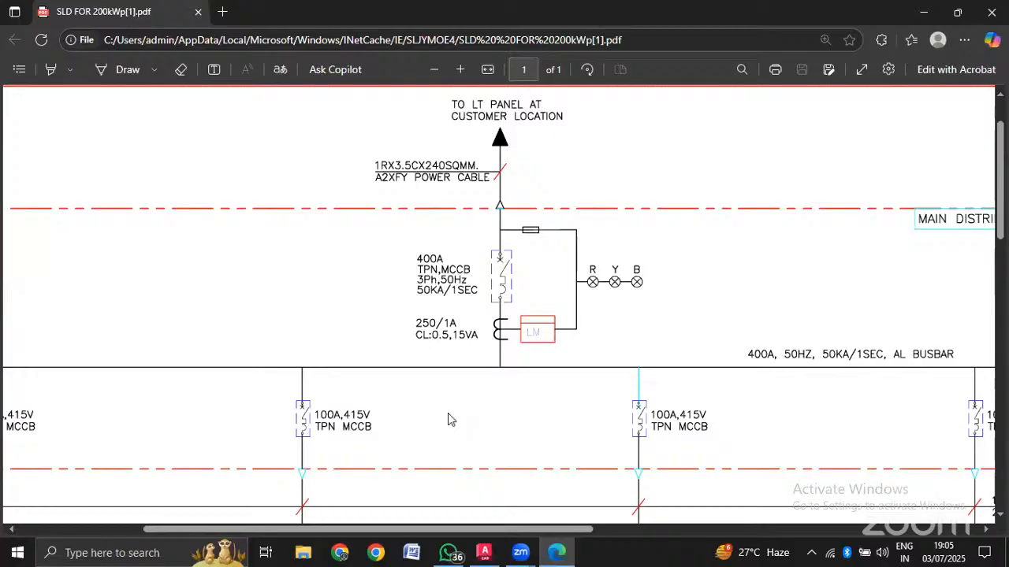
Compare the overall layout of the four inverter branches with the close-up details of the LT panel connection and busbar feeders.
{"action": "scroll", "coordinate": [465, 349], "scroll_direction": "down", "scroll_amount": 3, "text": "ctrl"}
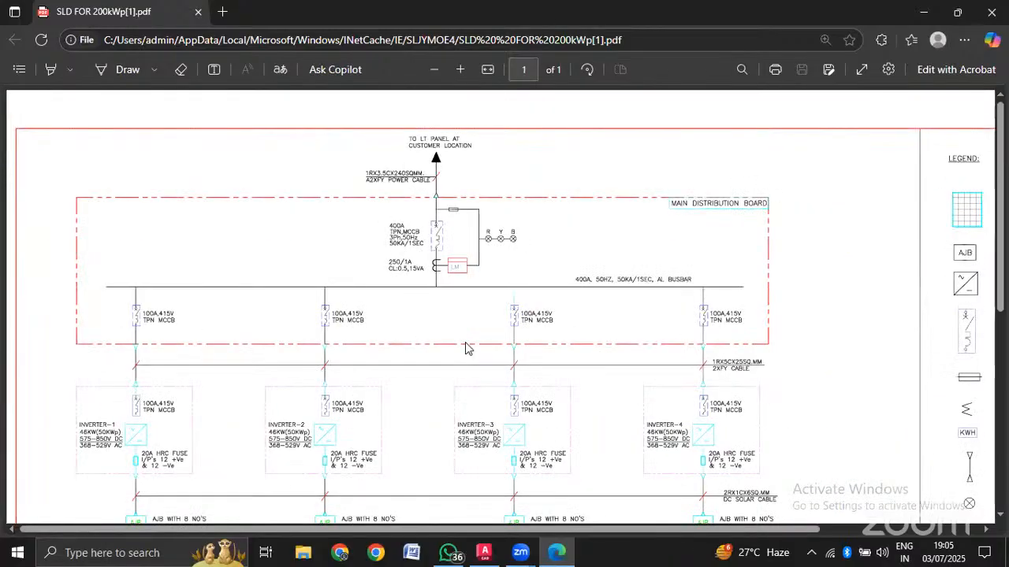
{"action": "scroll", "coordinate": [428, 228], "scroll_direction": "down", "scroll_amount": 3}
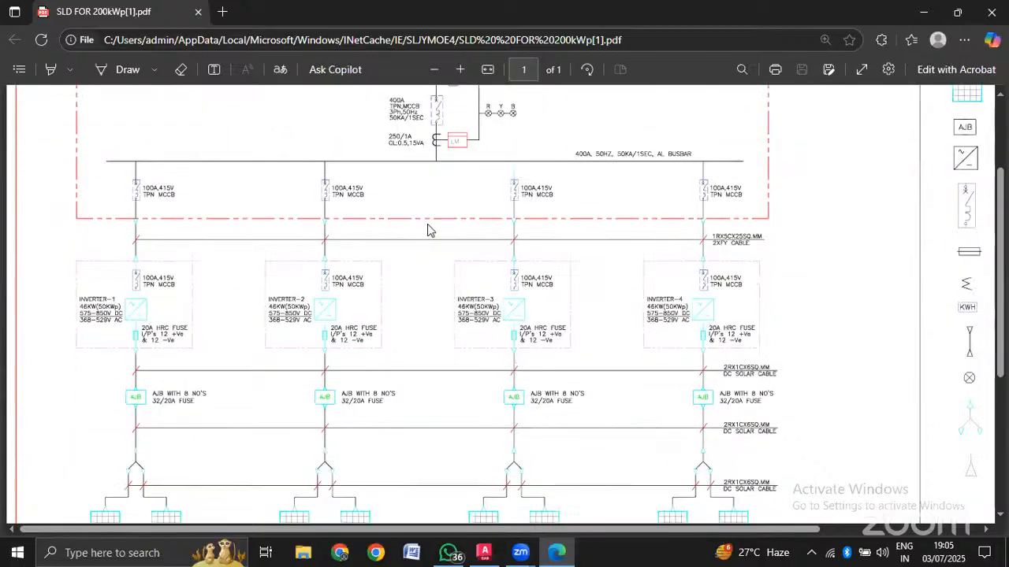
{"action": "scroll", "coordinate": [428, 235], "scroll_direction": "down", "scroll_amount": 3}
{"action": "scroll", "coordinate": [428, 235], "scroll_direction": "up", "scroll_amount": 6}
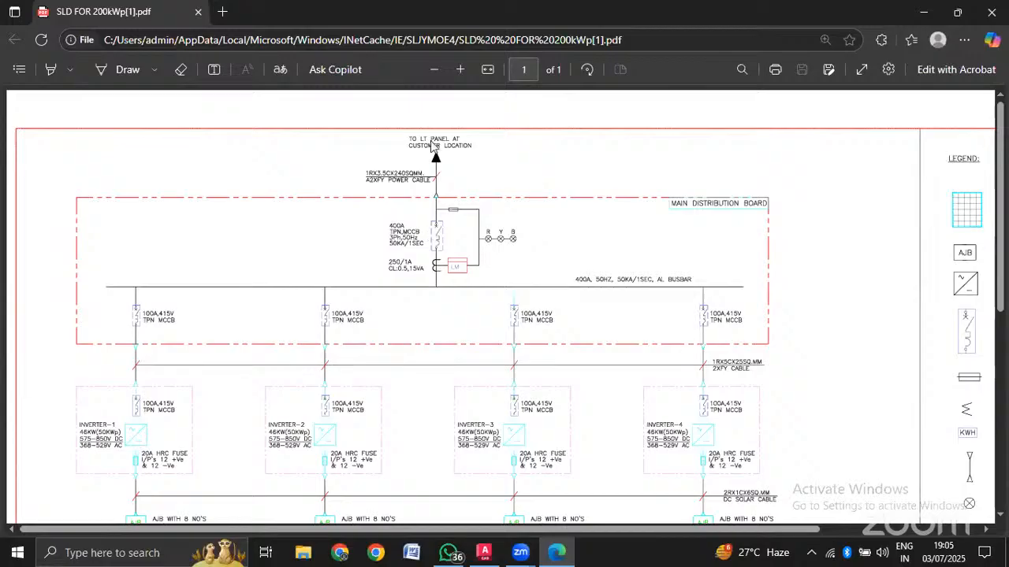
{"action": "scroll", "coordinate": [431, 149], "scroll_direction": "up", "scroll_amount": 4, "text": "ctrl"}
{"action": "scroll", "coordinate": [431, 153], "scroll_direction": "up", "scroll_amount": 2, "text": "ctrl"}
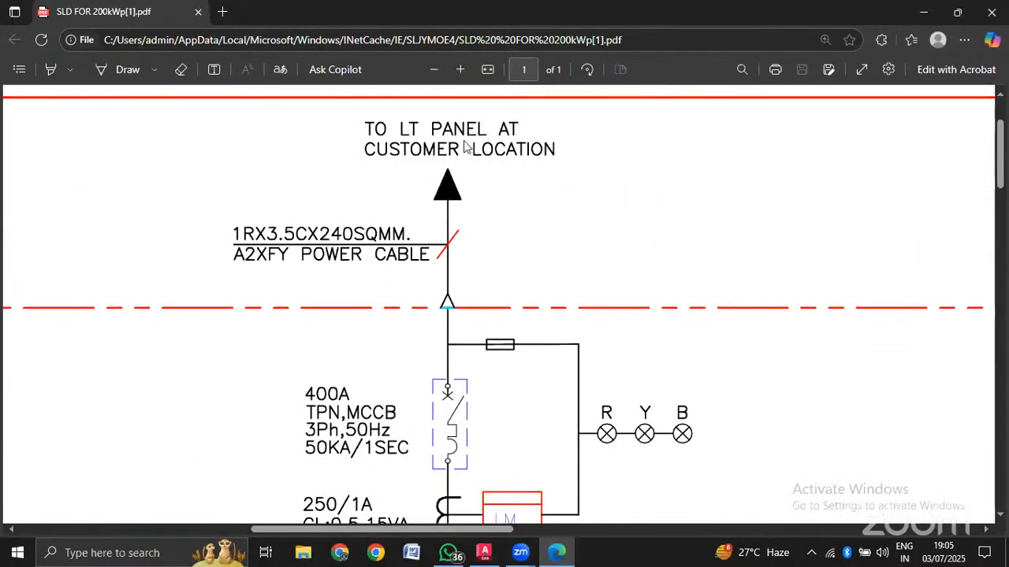
{"action": "scroll", "coordinate": [463, 162], "scroll_direction": "down", "scroll_amount": 5}
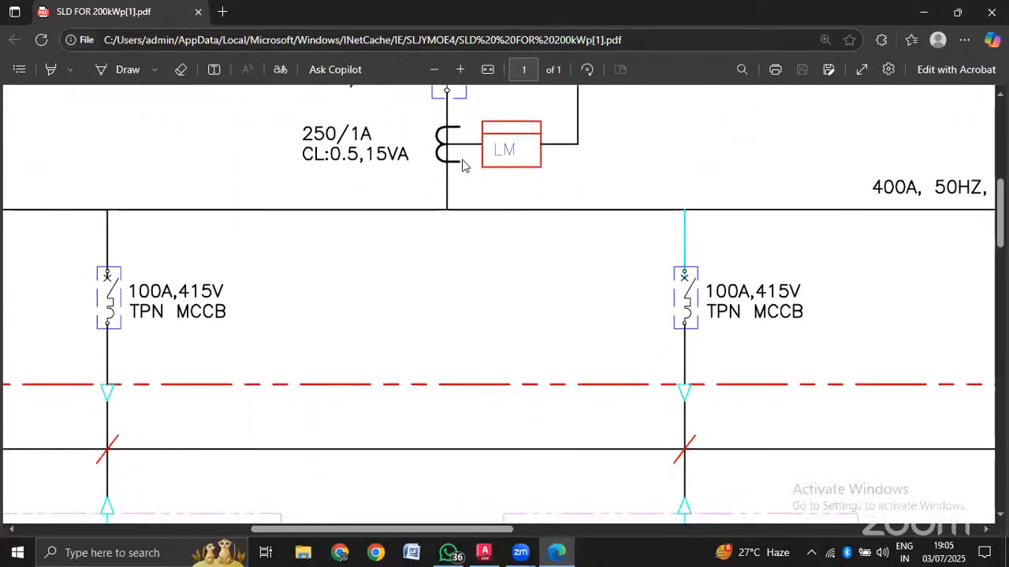
{"action": "scroll", "coordinate": [464, 166], "scroll_direction": "down", "scroll_amount": 3}
{"action": "scroll", "coordinate": [462, 164], "scroll_direction": "down", "scroll_amount": 4, "text": "ctrl"}
{"action": "scroll", "coordinate": [461, 165], "scroll_direction": "up", "scroll_amount": 3}
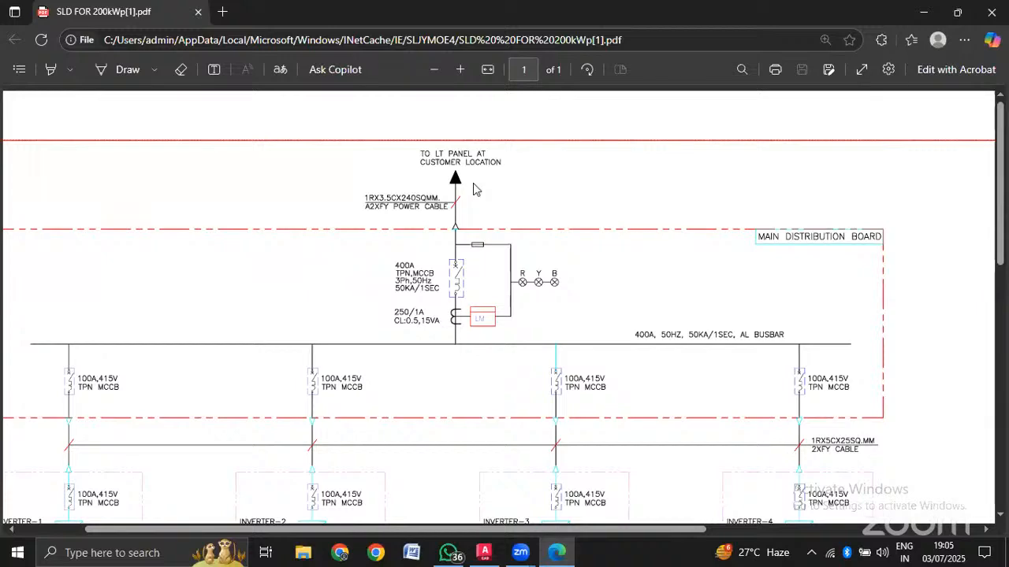
Trace the power path from the LT panel cable through the busbar and Inverter-1 branch to the junction box, module strings and AJB table.
{"action": "scroll", "coordinate": [473, 186], "scroll_direction": "up", "scroll_amount": 2, "text": "ctrl"}
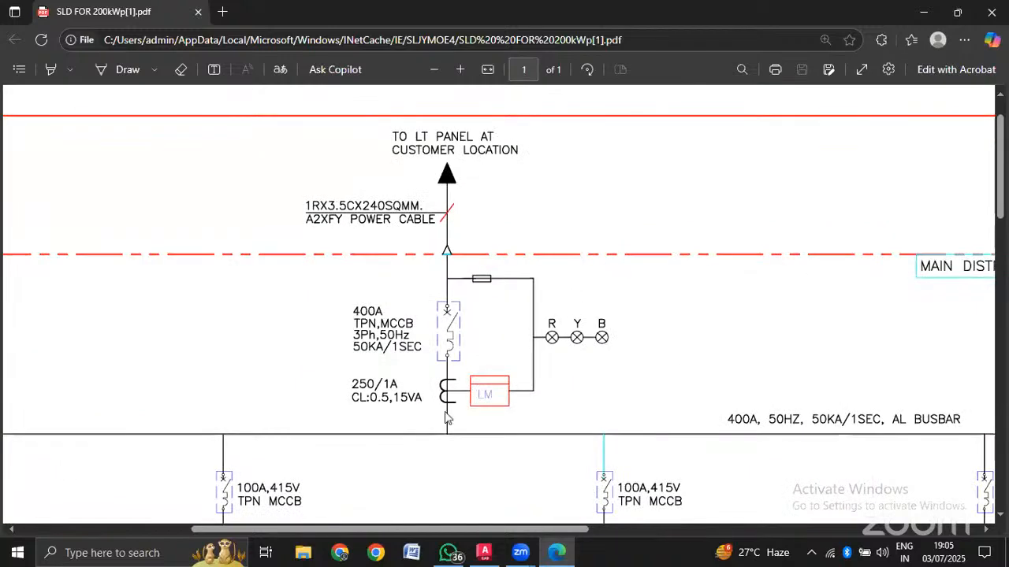
{"action": "scroll", "coordinate": [446, 418], "scroll_direction": "down", "scroll_amount": 1}
{"action": "scroll", "coordinate": [442, 349], "scroll_direction": "down", "scroll_amount": 2}
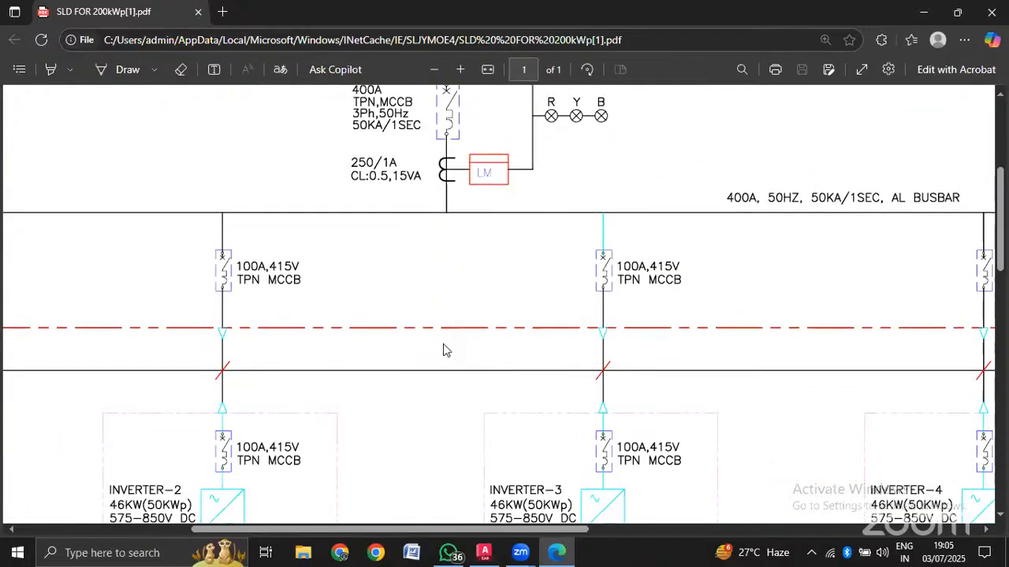
{"action": "left_click_drag", "start_coordinate": [479, 529], "coordinate": [305, 530]}
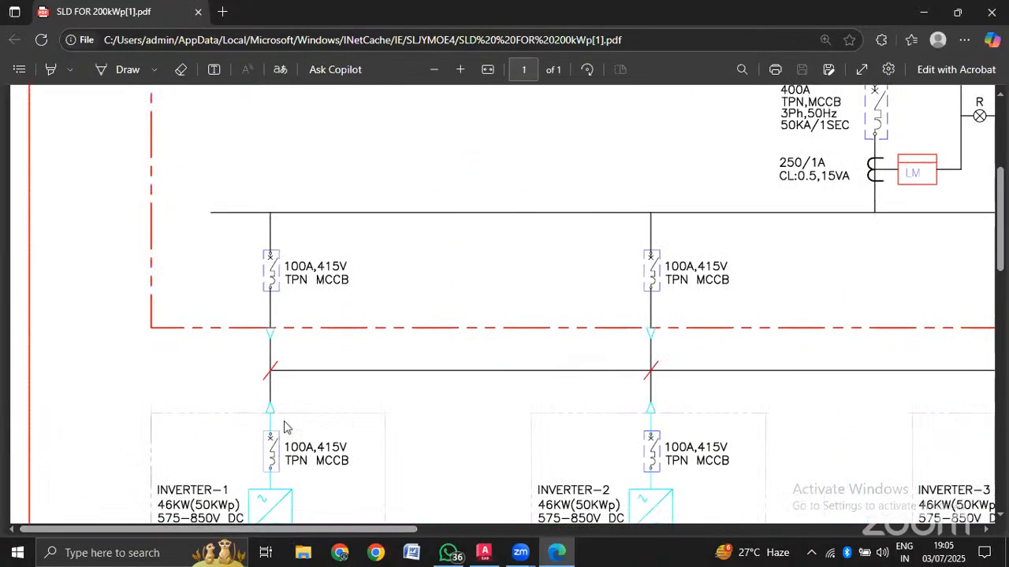
{"action": "scroll", "coordinate": [329, 305], "scroll_direction": "down", "scroll_amount": 8}
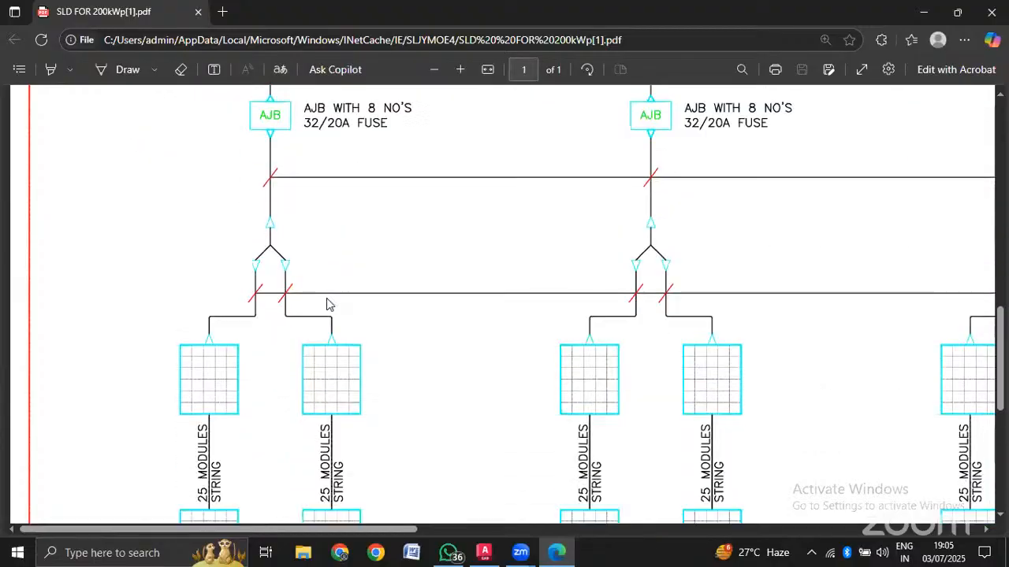
{"action": "scroll", "coordinate": [327, 268], "scroll_direction": "up", "scroll_amount": 8}
{"action": "scroll", "coordinate": [331, 244], "scroll_direction": "down", "scroll_amount": 4}
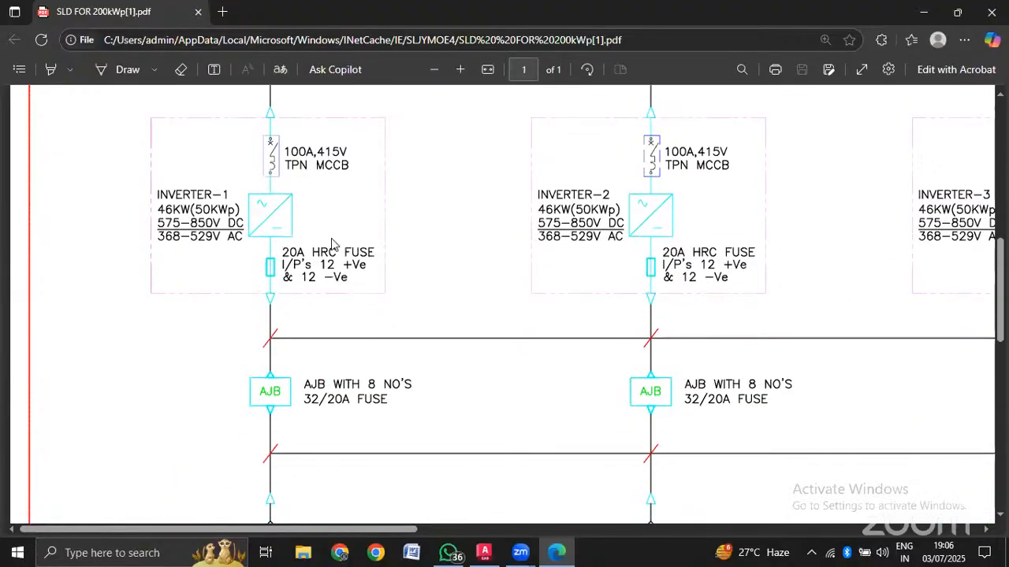
{"action": "scroll", "coordinate": [331, 242], "scroll_direction": "down", "scroll_amount": 5}
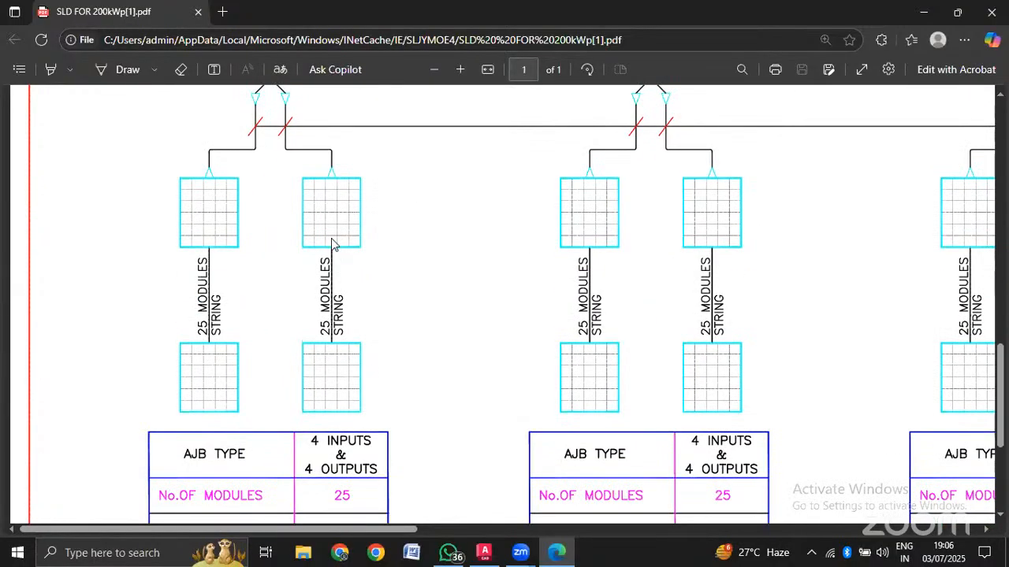
Examine the customer LT panel connection, its 3.5CX240SQMM A2XFY cable, and the 400A incoming MCCB with its indication lamps.
{"action": "scroll", "coordinate": [331, 242], "scroll_direction": "up", "scroll_amount": 15}
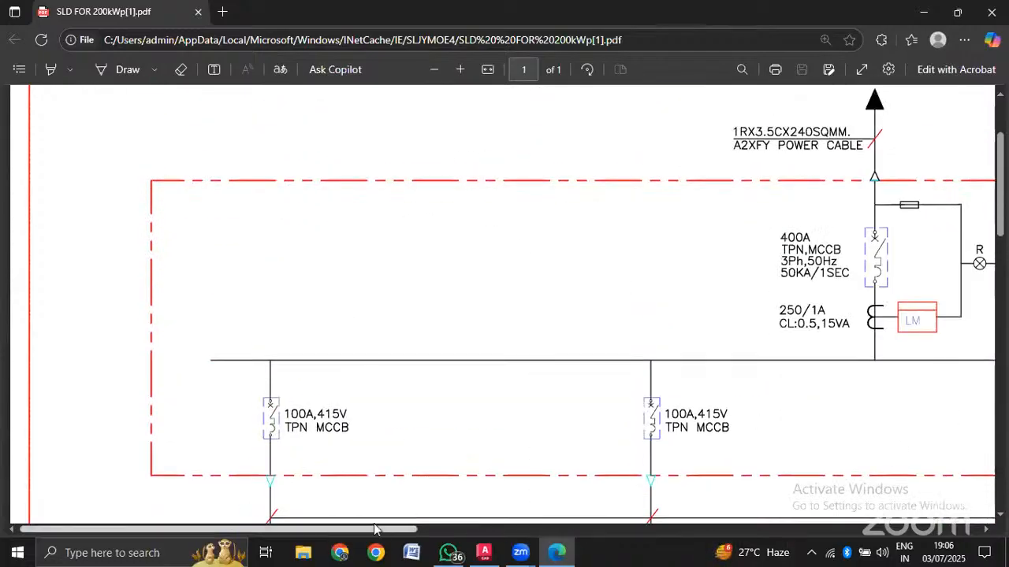
{"action": "left_click_drag", "start_coordinate": [374, 529], "coordinate": [551, 530]}
{"action": "scroll", "coordinate": [552, 276], "scroll_direction": "up", "scroll_amount": 2}
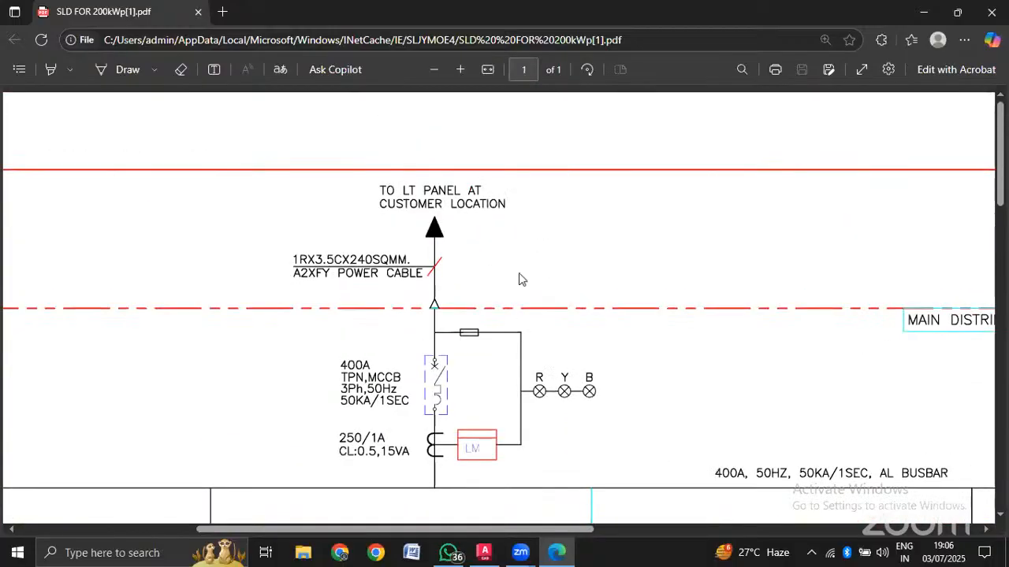
{"action": "scroll", "coordinate": [516, 280], "scroll_direction": "up", "scroll_amount": 1, "text": "ctrl"}
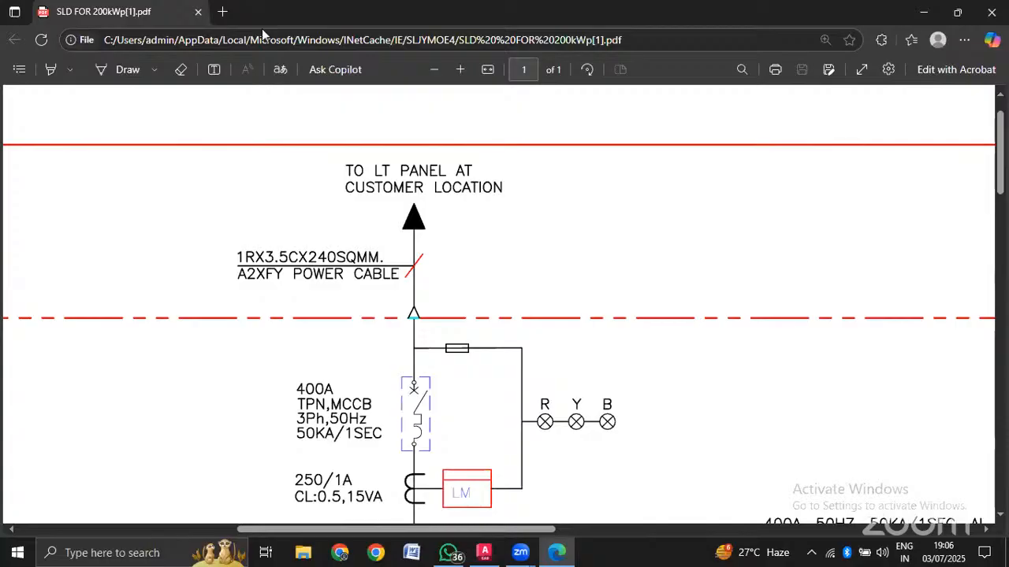
{"action": "left_click", "coordinate": [262, 30]}
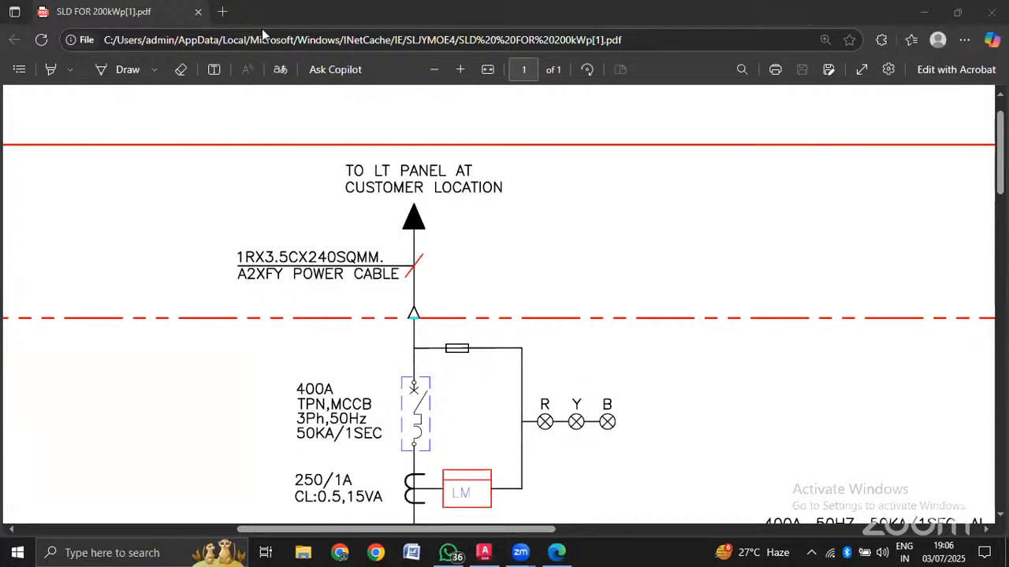
Switch to AutoCAD and set the drawing units to decimal length with precision 0 and millimeters as the insertion scale.
{"action": "left_click", "coordinate": [496, 523]}
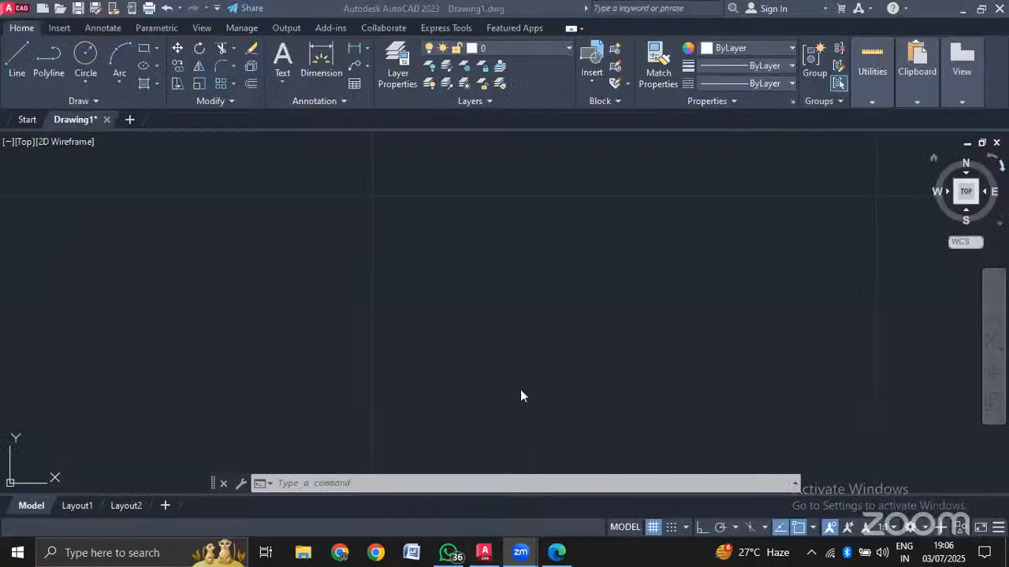
{"action": "left_click", "coordinate": [520, 396]}
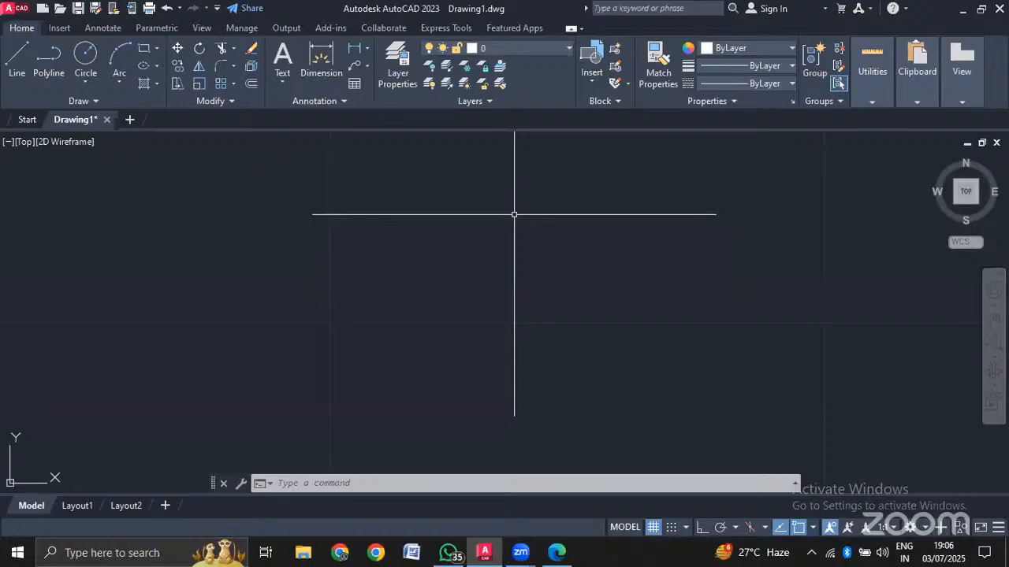
{"action": "type", "text": "UN"}
{"action": "key", "text": "Return"}
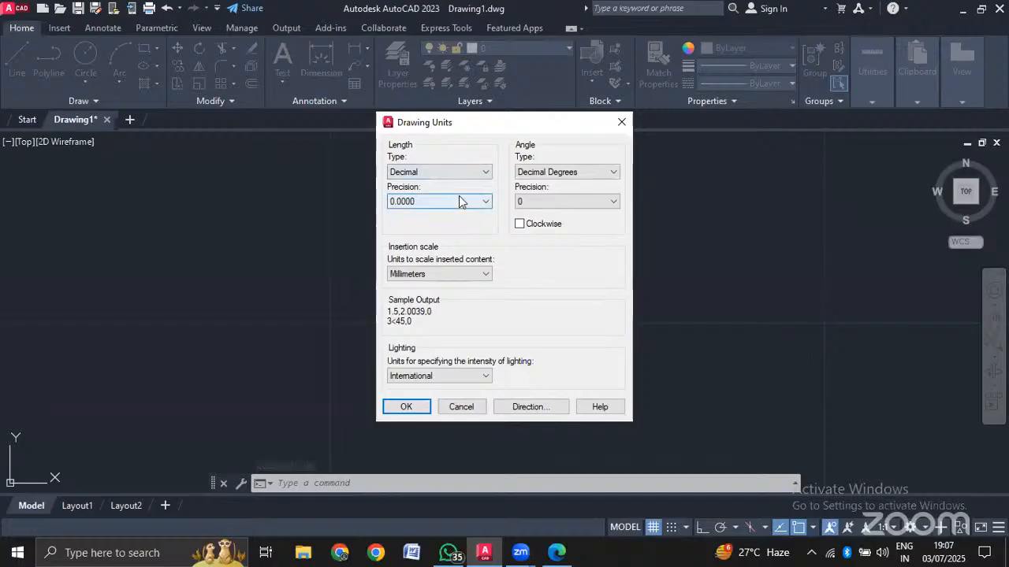
{"action": "left_click", "coordinate": [459, 201]}
{"action": "left_click", "coordinate": [453, 211]}
{"action": "left_click", "coordinate": [471, 273]}
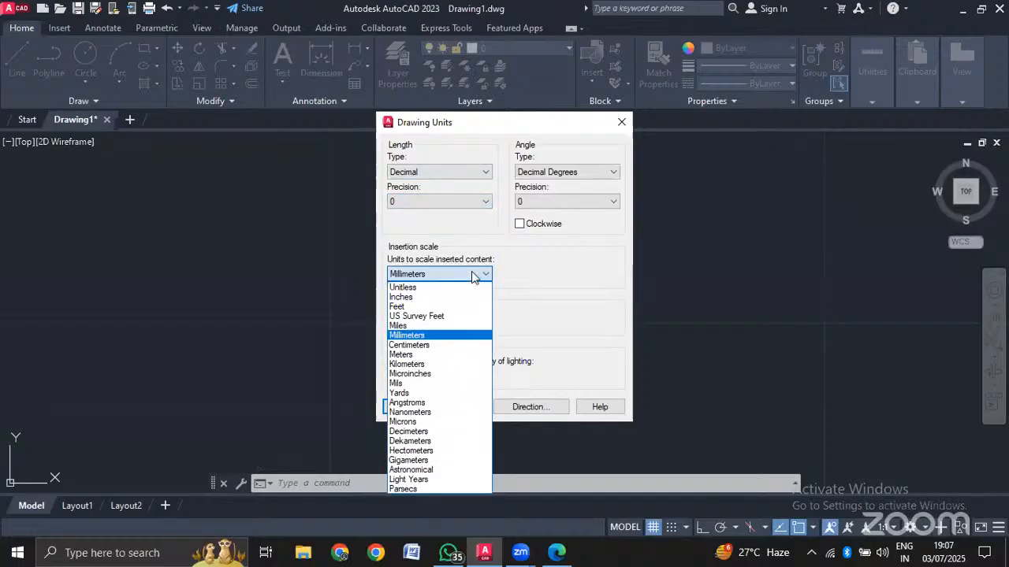
{"action": "left_click", "coordinate": [440, 335]}
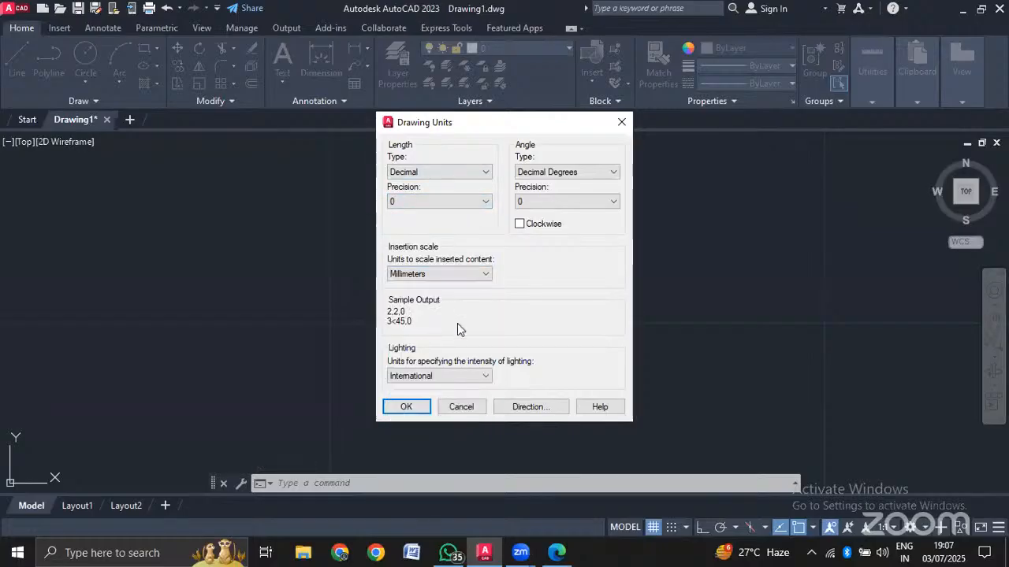
{"action": "left_click", "coordinate": [429, 406]}
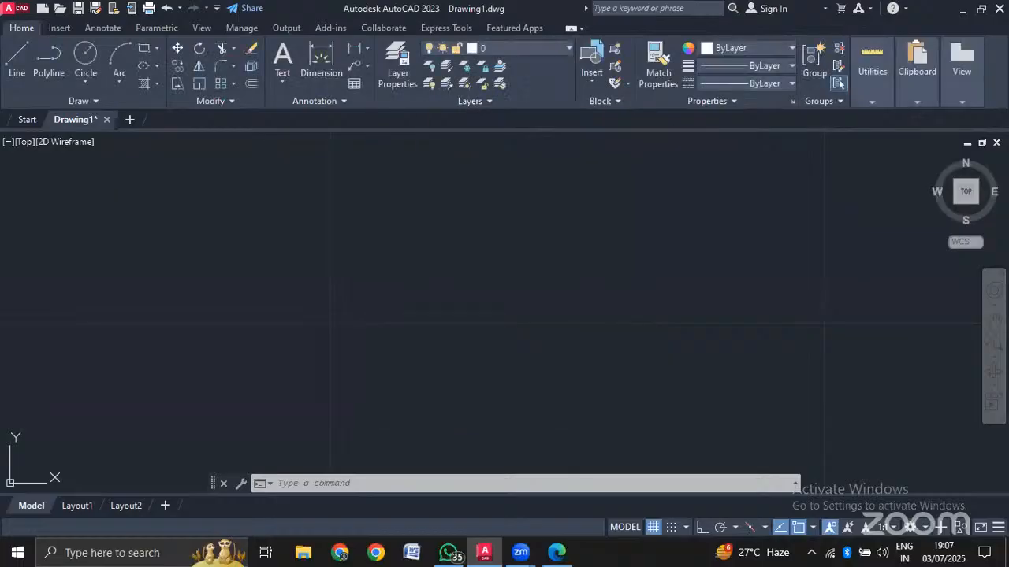
{"action": "left_click", "coordinate": [472, 291]}
{"action": "scroll", "coordinate": [493, 220], "scroll_direction": "down", "scroll_amount": 5}
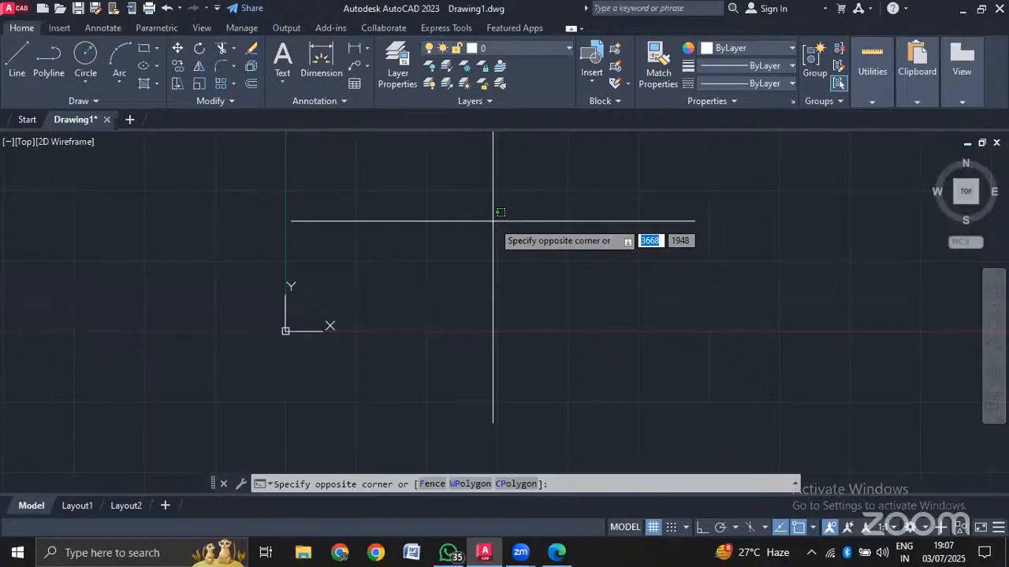
{"action": "key", "text": "Escape"}
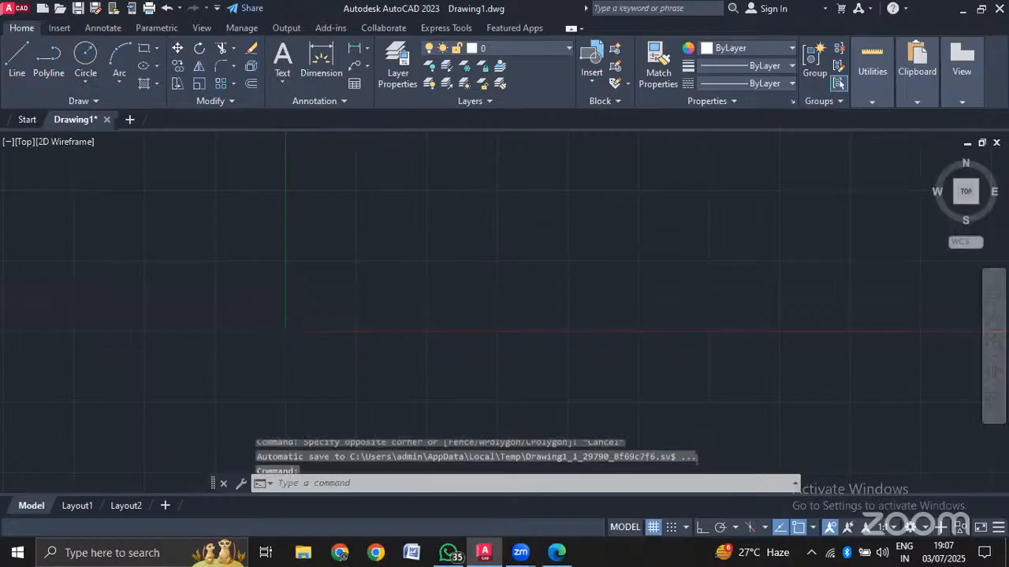
{"action": "scroll", "coordinate": [514, 223], "scroll_direction": "up", "scroll_amount": 2}
{"action": "key", "text": "Escape"}
{"action": "left_click", "coordinate": [571, 250]}
{"action": "key", "text": "Escape"}
{"action": "scroll", "coordinate": [504, 264], "scroll_direction": "up", "scroll_amount": 3}
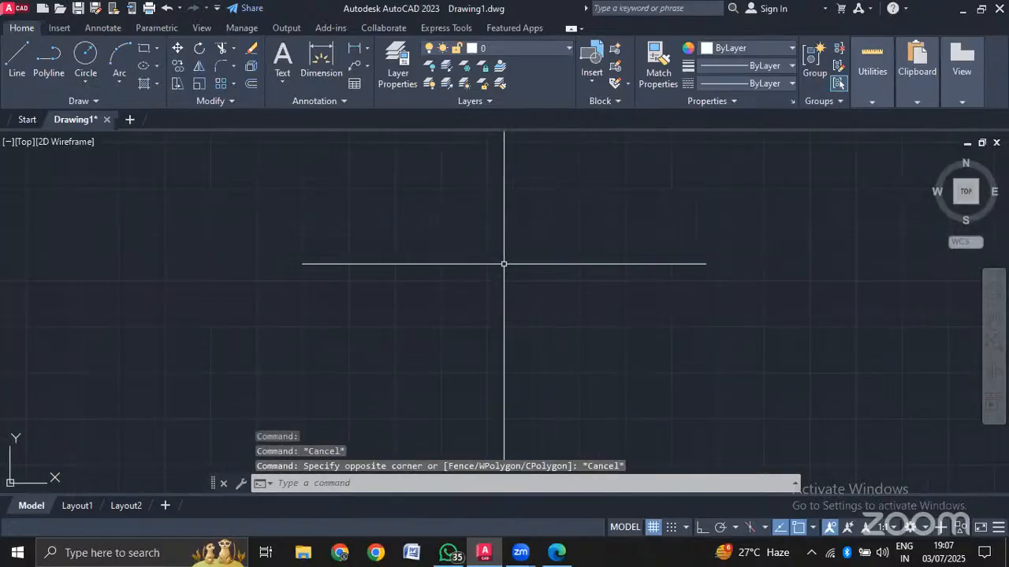
{"action": "scroll", "coordinate": [503, 244], "scroll_direction": "up", "scroll_amount": 2}
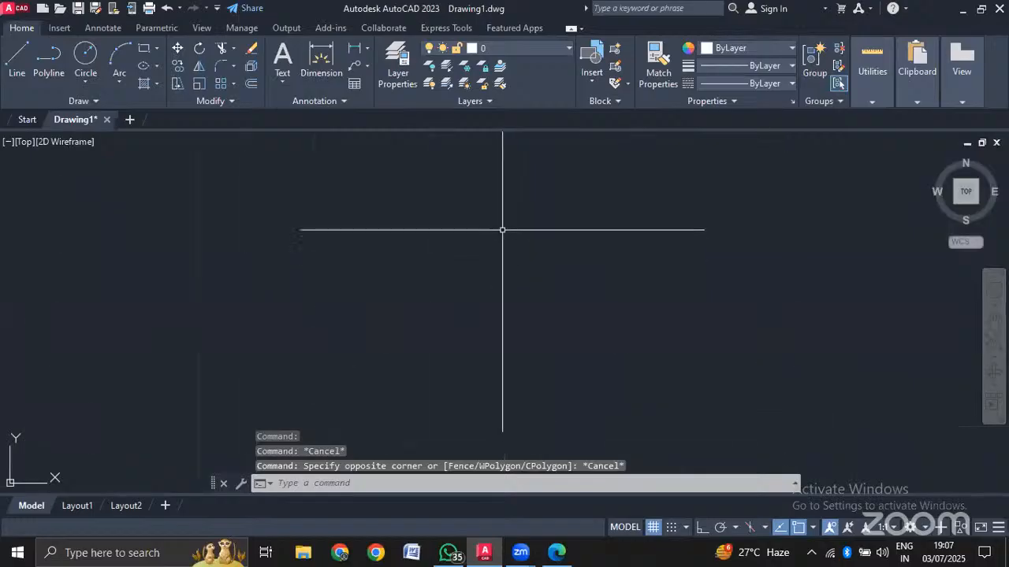
{"action": "middle_click_drag", "start_coordinate": [501, 226], "coordinate": [509, 340]}
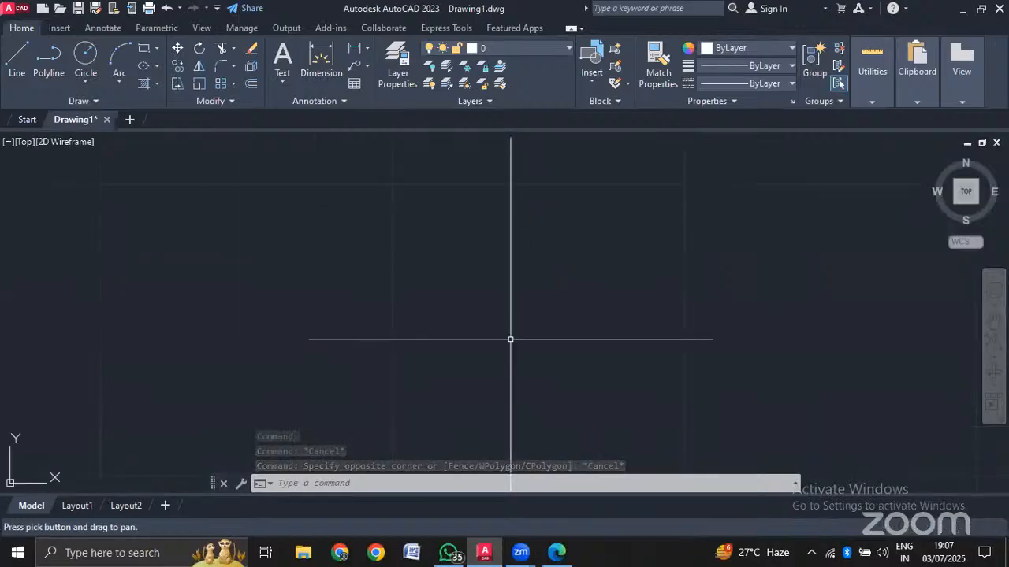
{"action": "scroll", "coordinate": [511, 268], "scroll_direction": "up", "scroll_amount": 2}
{"action": "middle_click_drag", "start_coordinate": [512, 257], "coordinate": [442, 315]}
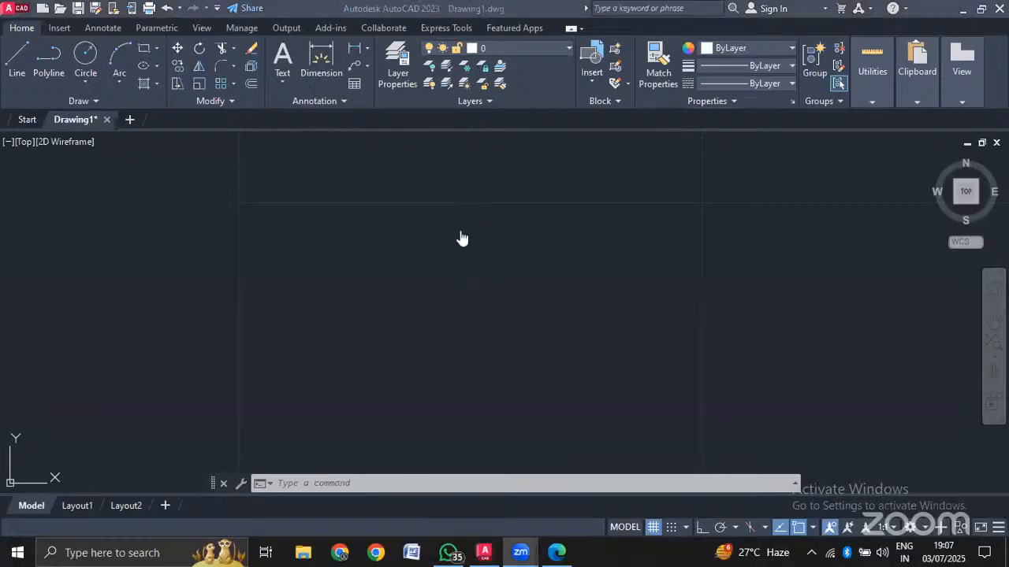
{"action": "middle_click_drag", "start_coordinate": [462, 222], "coordinate": [459, 246]}
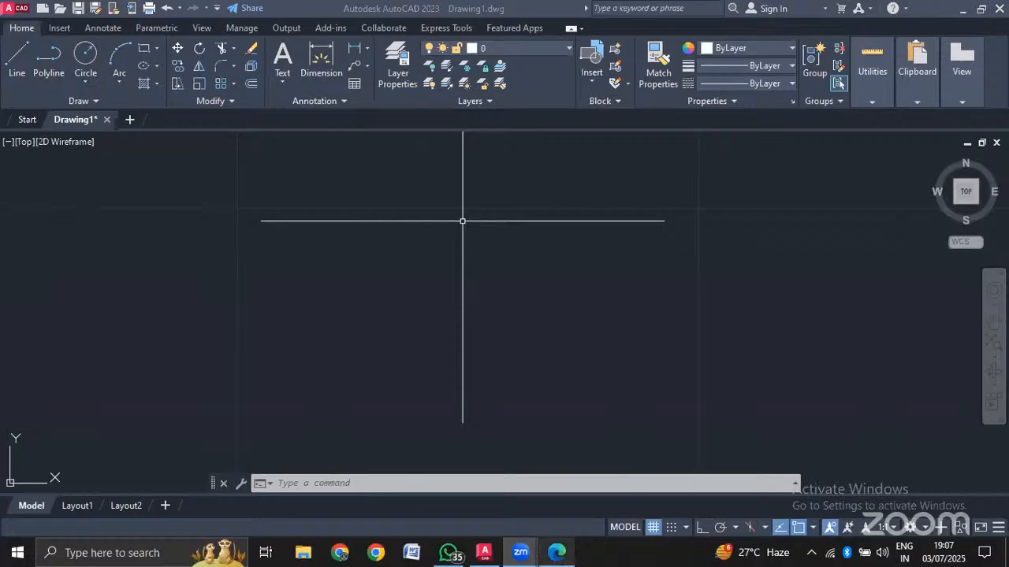
Check the LT panel feeder in the SLD PDF, and with Ortho on draw its vertical line about 20 mm long in AutoCAD.
{"action": "left_click", "coordinate": [556, 553]}
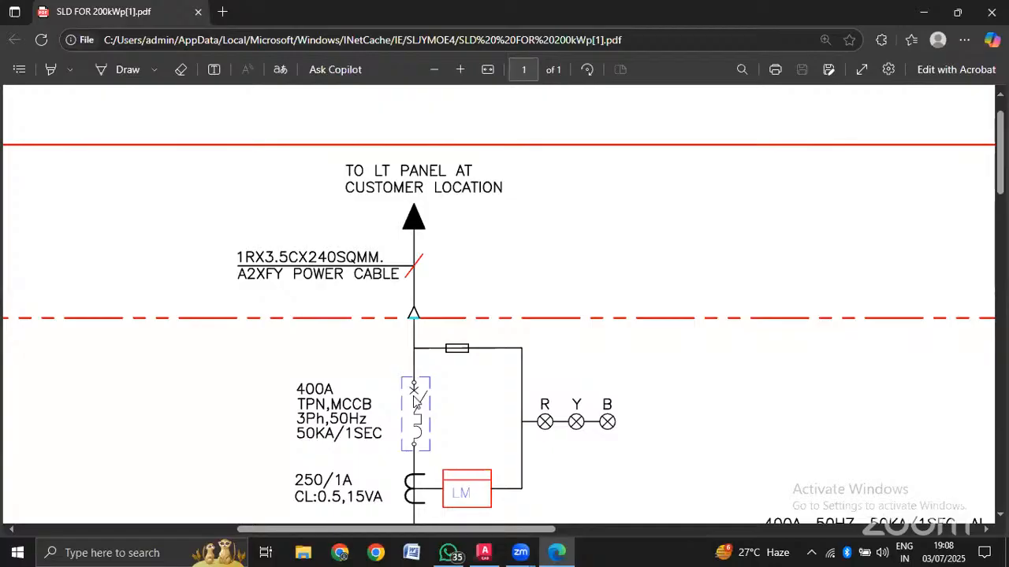
{"action": "left_click", "coordinate": [483, 554]}
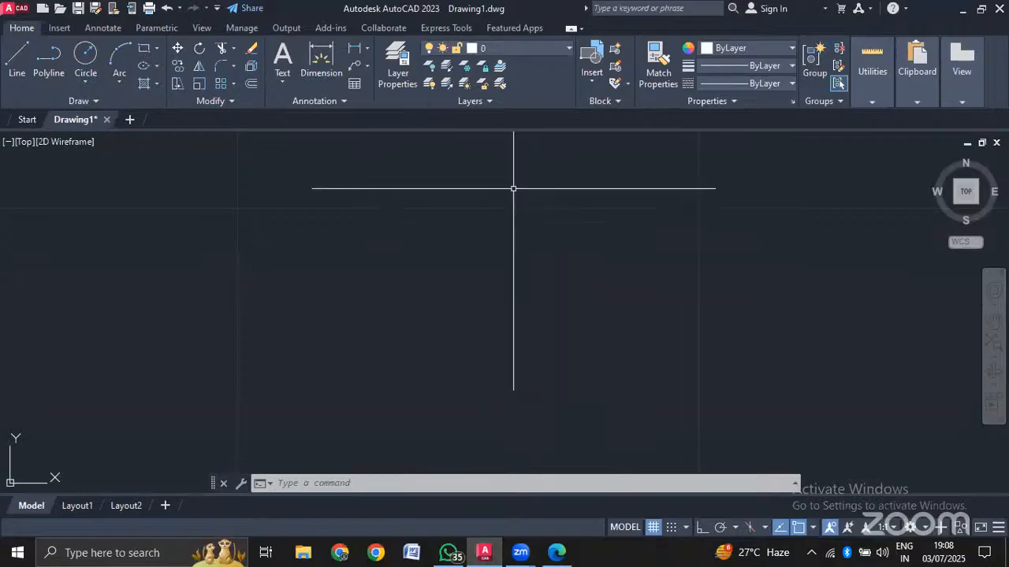
{"action": "type", "text": "l"}
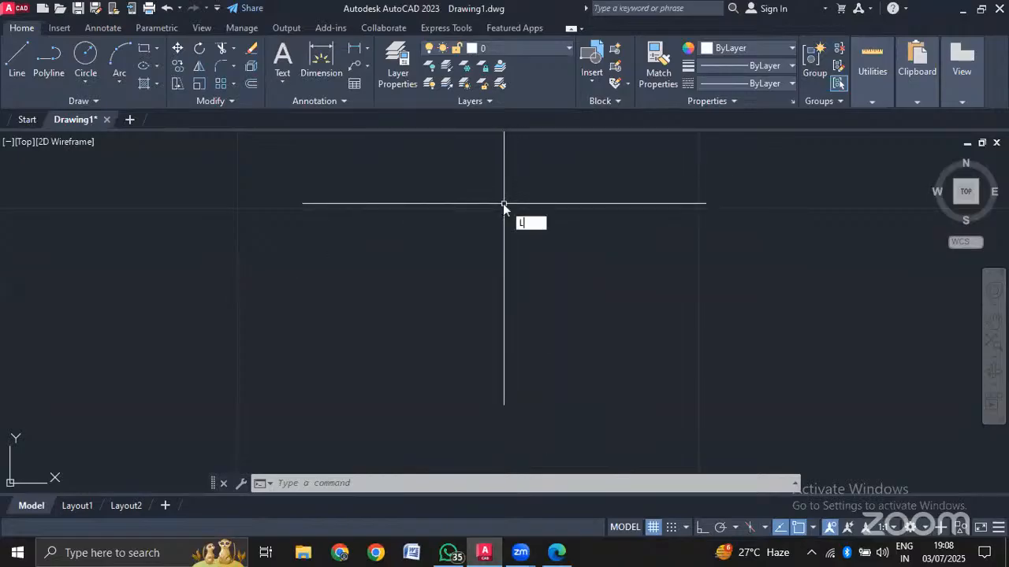
{"action": "key", "text": "Return"}
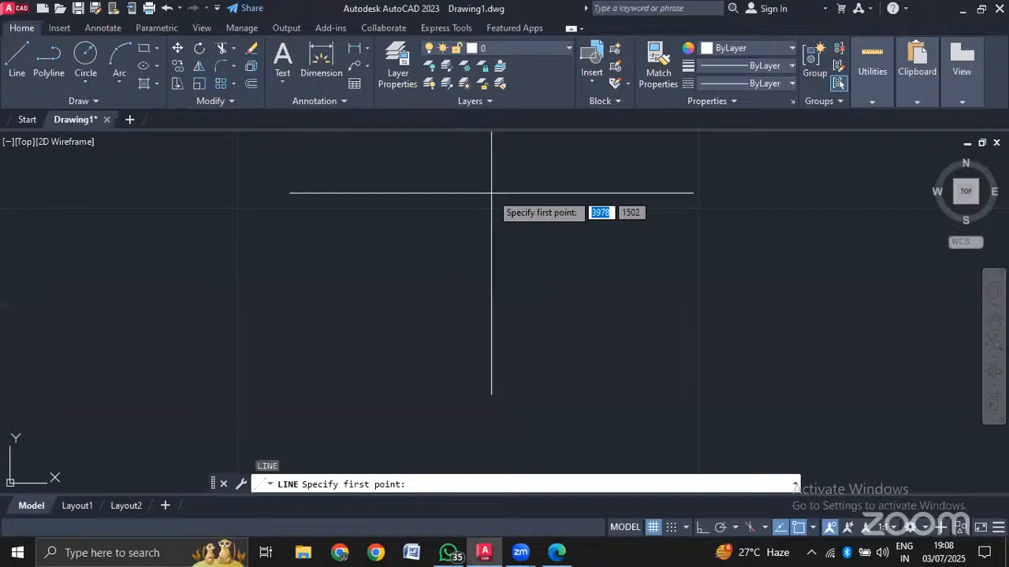
{"action": "key", "text": "F8"}
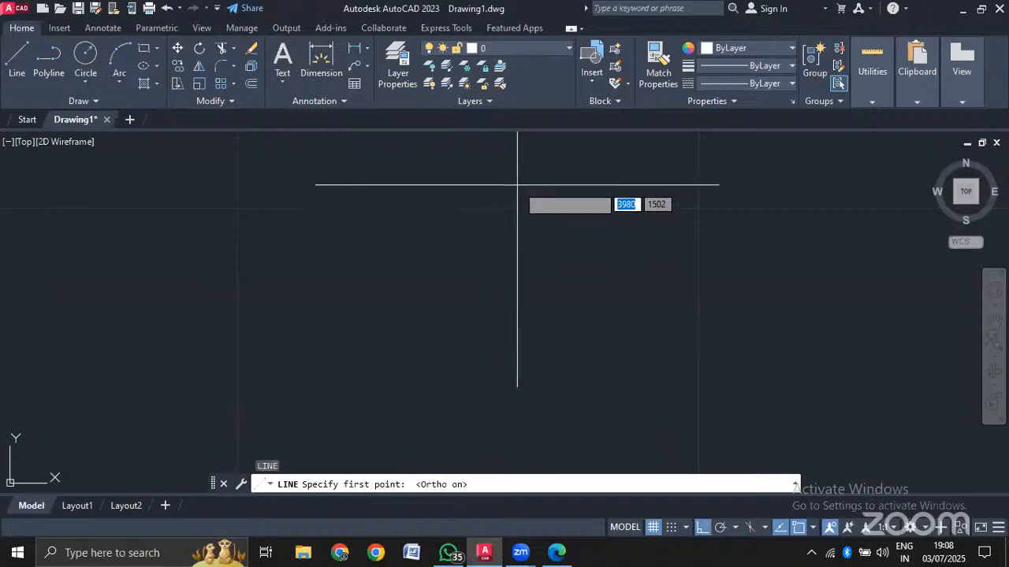
{"action": "left_click", "coordinate": [516, 183]}
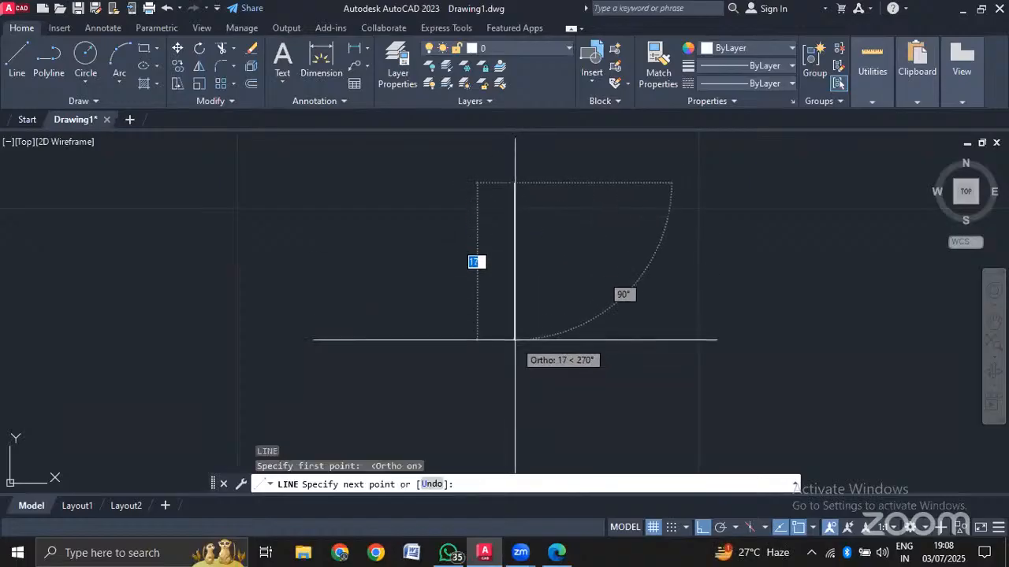
{"action": "scroll", "coordinate": [516, 386], "scroll_direction": "down", "scroll_amount": 2}
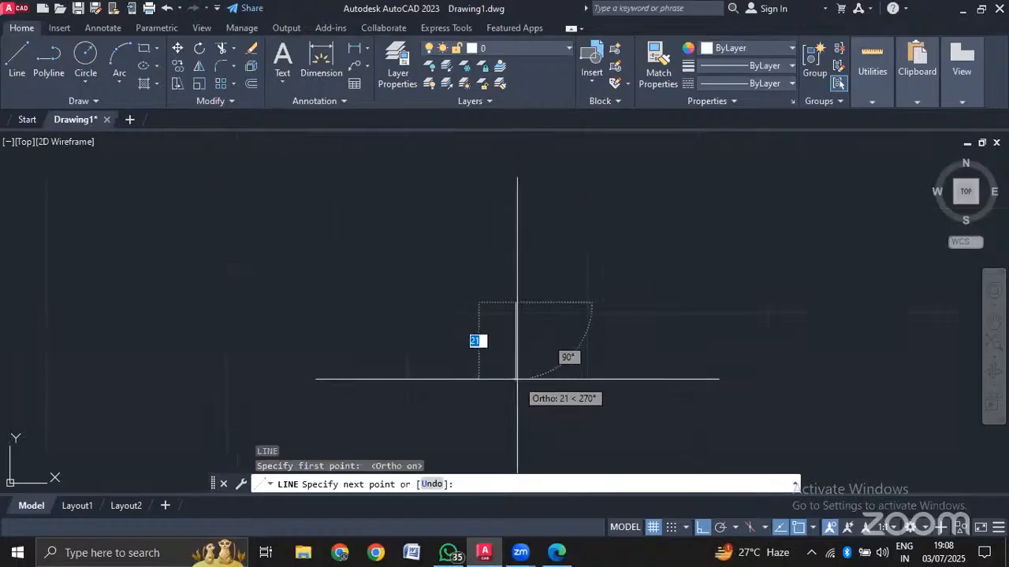
{"action": "scroll", "coordinate": [516, 375], "scroll_direction": "up", "scroll_amount": 2}
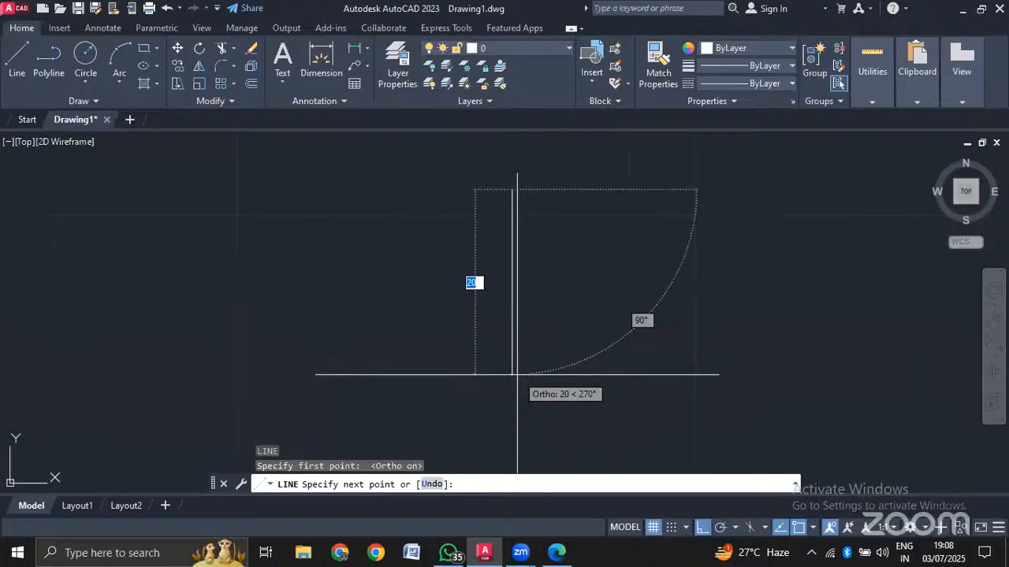
{"action": "scroll", "coordinate": [516, 375], "scroll_direction": "up", "scroll_amount": 1}
{"action": "scroll", "coordinate": [516, 375], "scroll_direction": "down", "scroll_amount": 1}
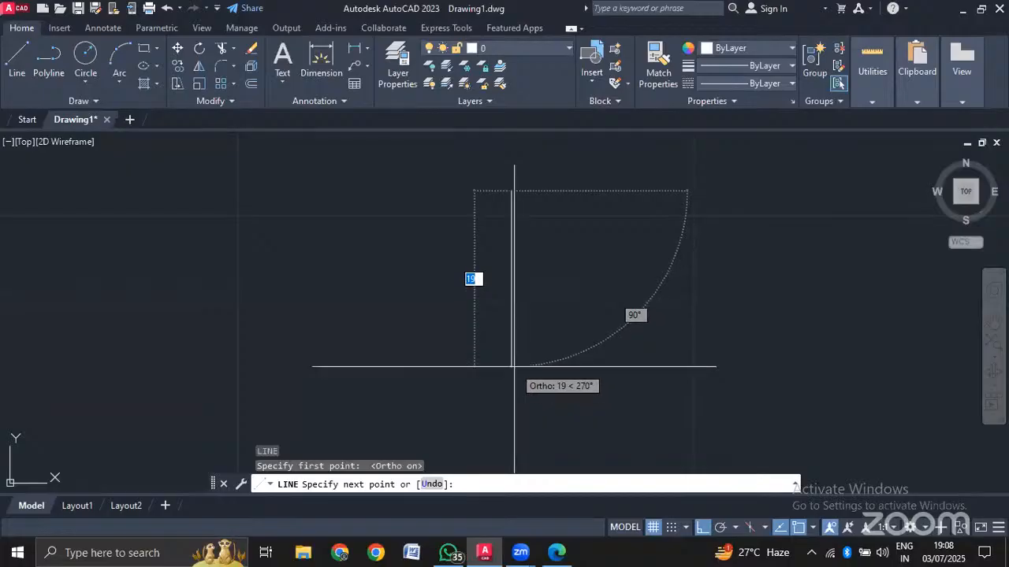
{"action": "scroll", "coordinate": [514, 365], "scroll_direction": "down", "scroll_amount": 4}
{"action": "scroll", "coordinate": [514, 364], "scroll_direction": "up", "scroll_amount": 4}
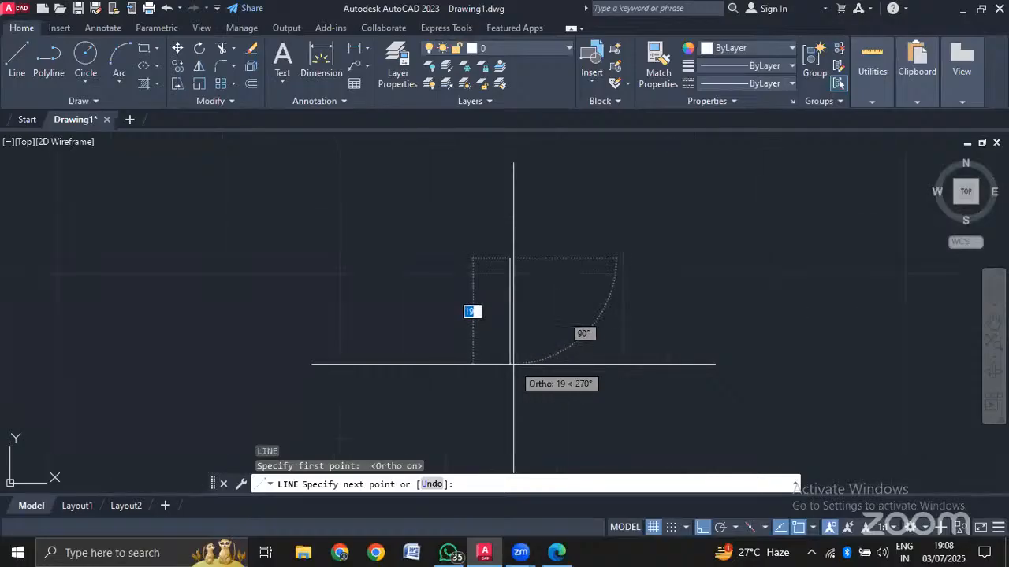
{"action": "scroll", "coordinate": [514, 364], "scroll_direction": "up", "scroll_amount": 2}
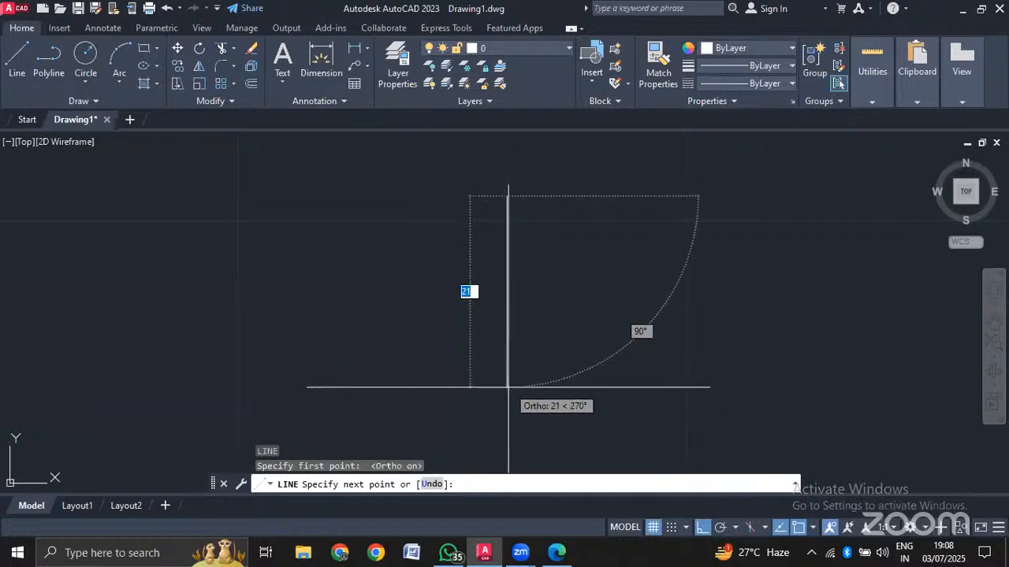
{"action": "left_click", "coordinate": [506, 380]}
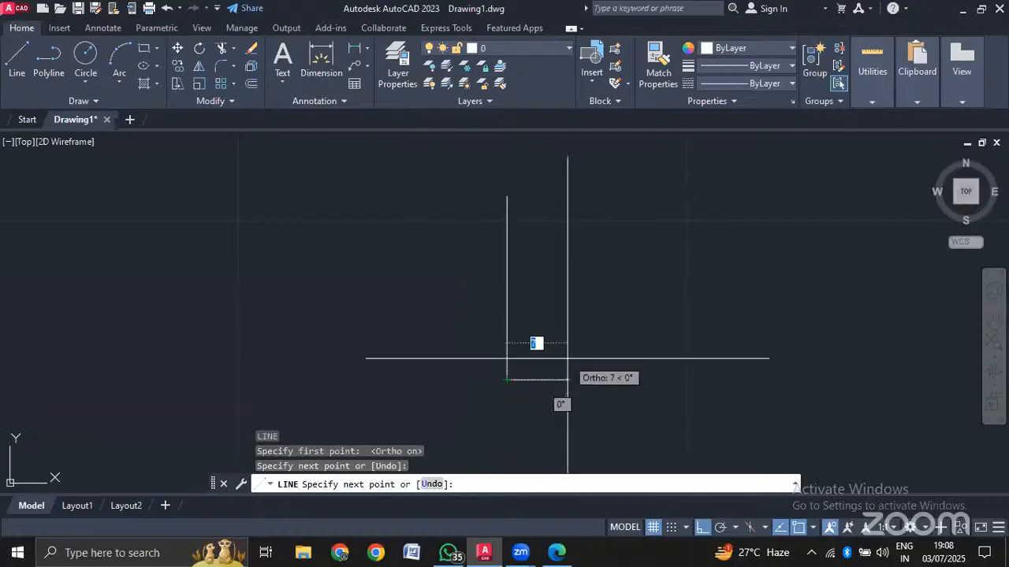
{"action": "key", "text": "Escape"}
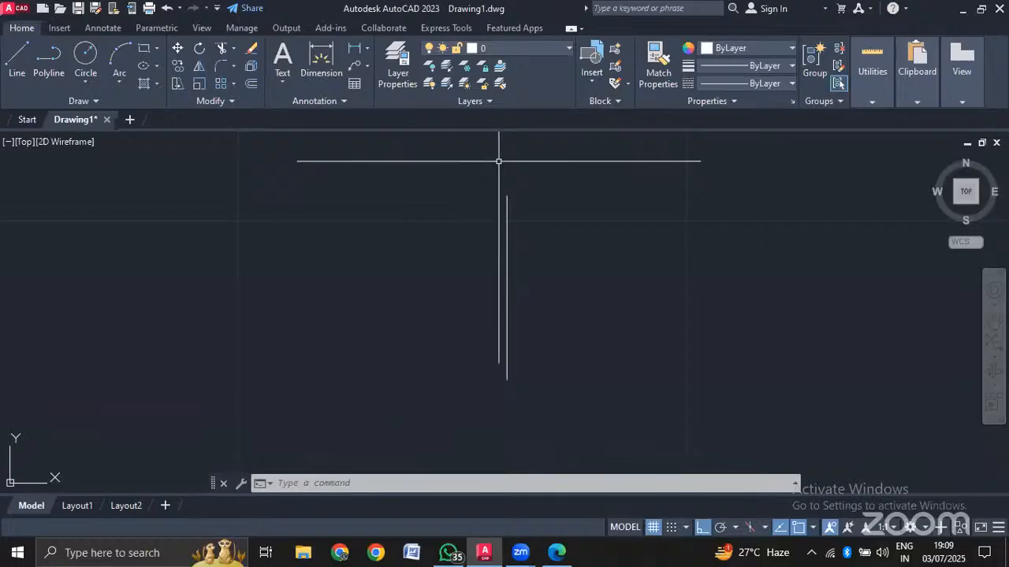
Try to draw a tapered polyline arrowhead from the vertical line's upper endpoint, with starting width 10 and ending width 0.
{"action": "type", "text": "pl"}
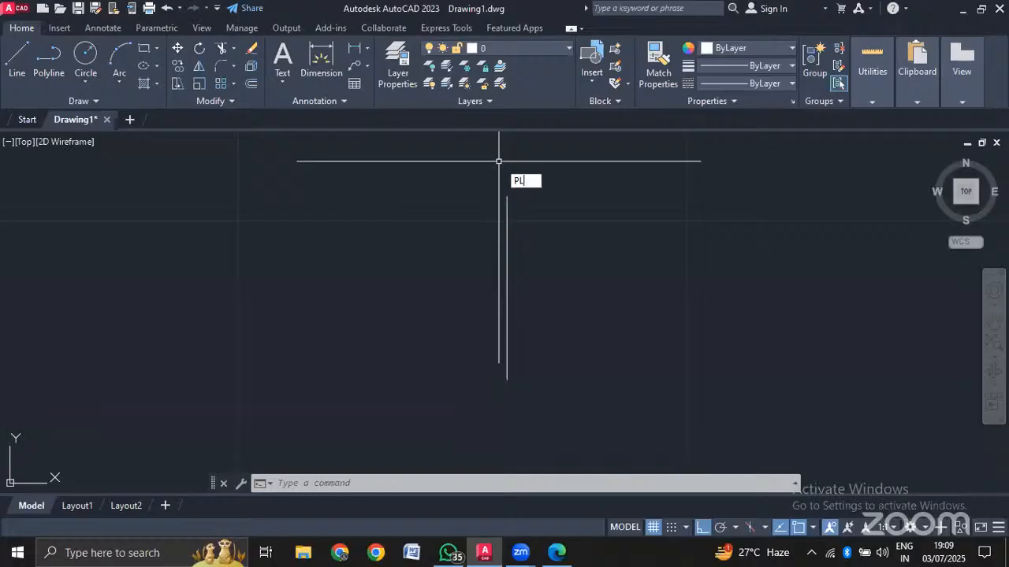
{"action": "key", "text": "Return"}
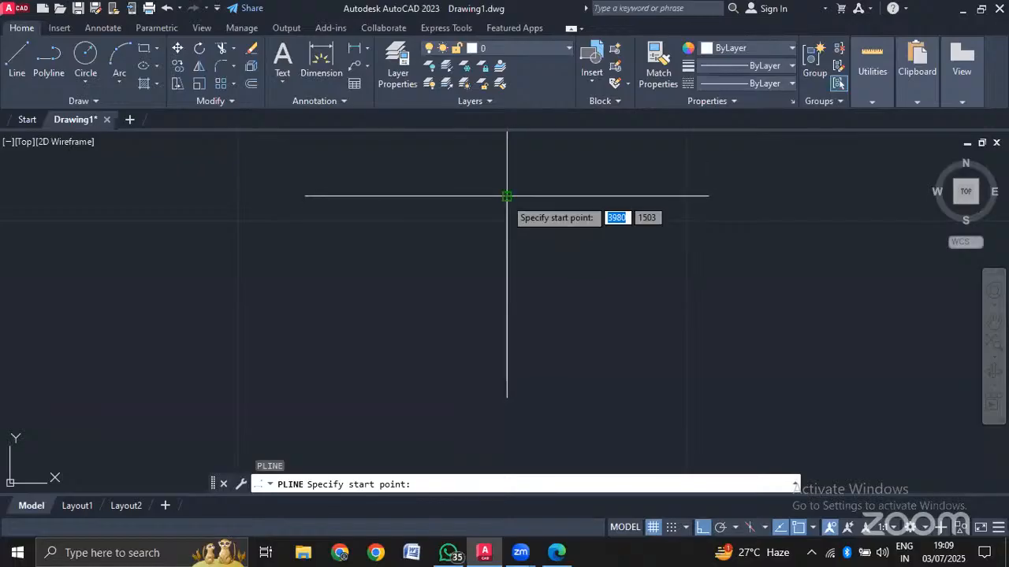
{"action": "left_click", "coordinate": [506, 195]}
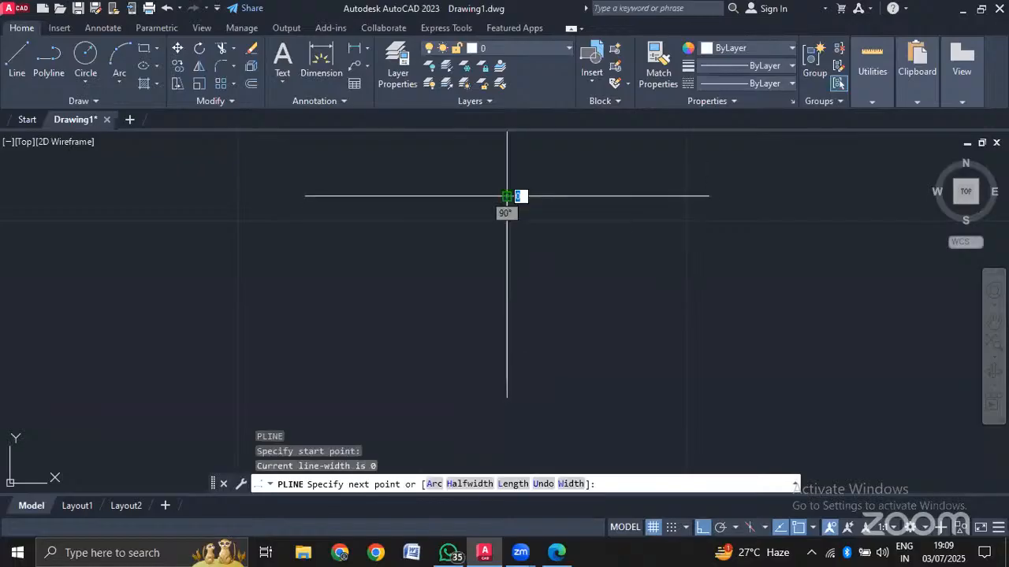
{"action": "type", "text": "w"}
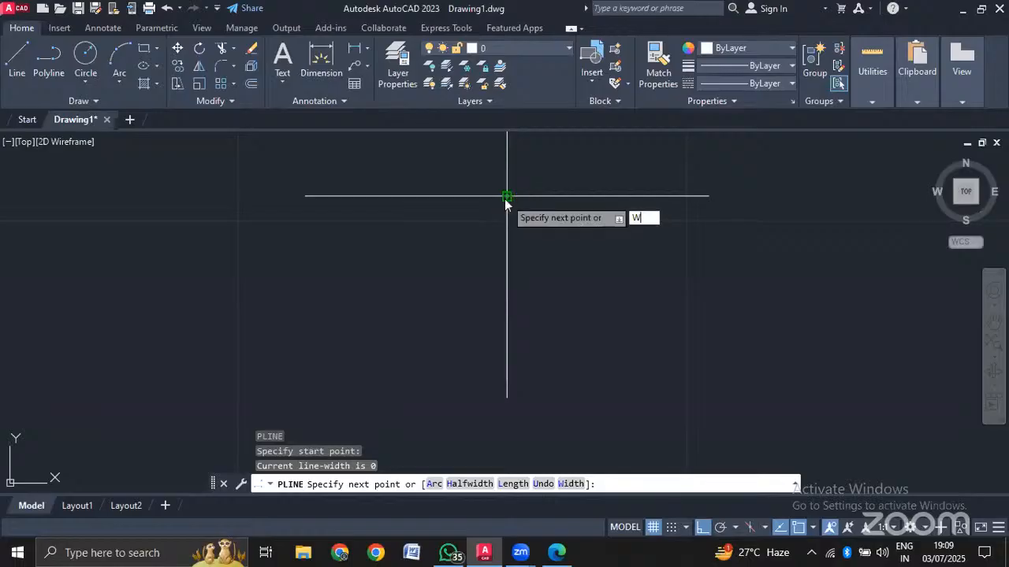
{"action": "key", "text": "Return"}
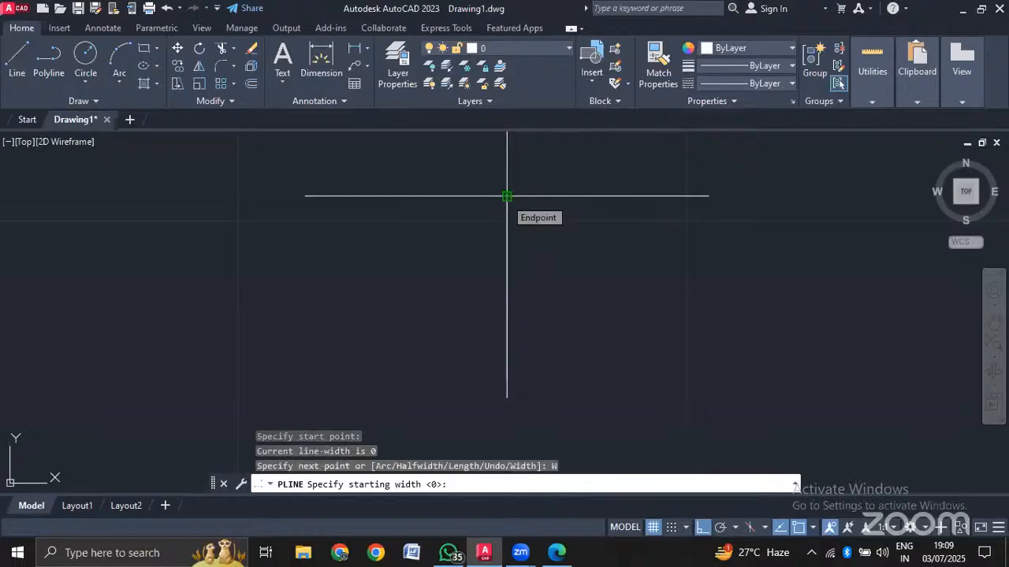
{"action": "type", "text": "10"}
{"action": "key", "text": "Return"}
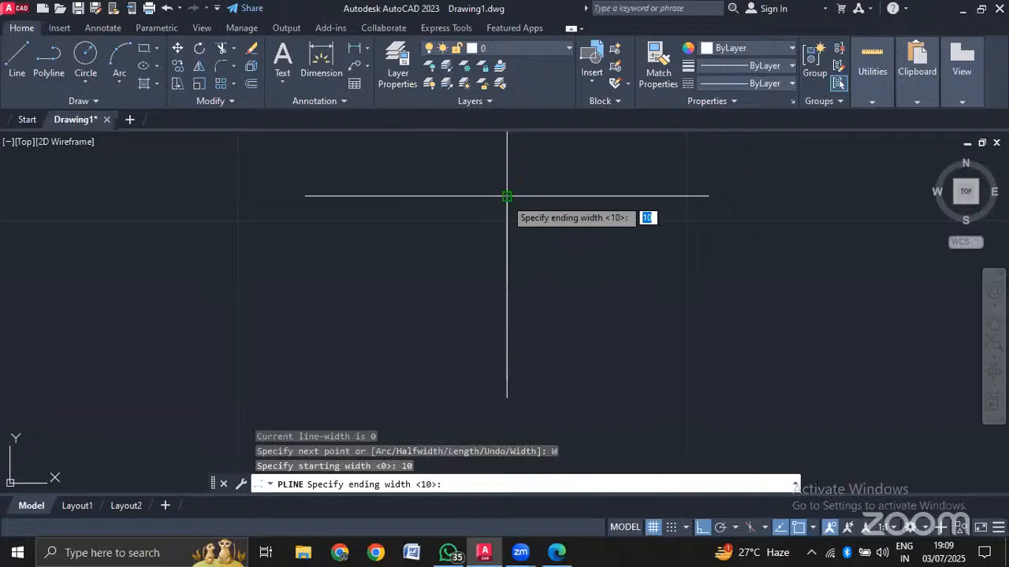
{"action": "type", "text": "0"}
{"action": "key", "text": "Return"}
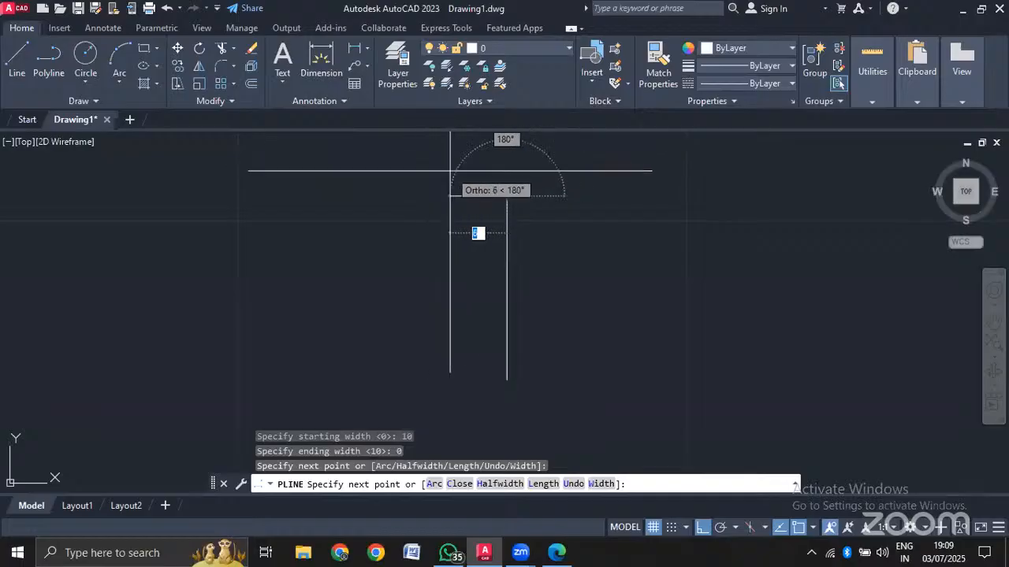
{"action": "key", "text": "Escape"}
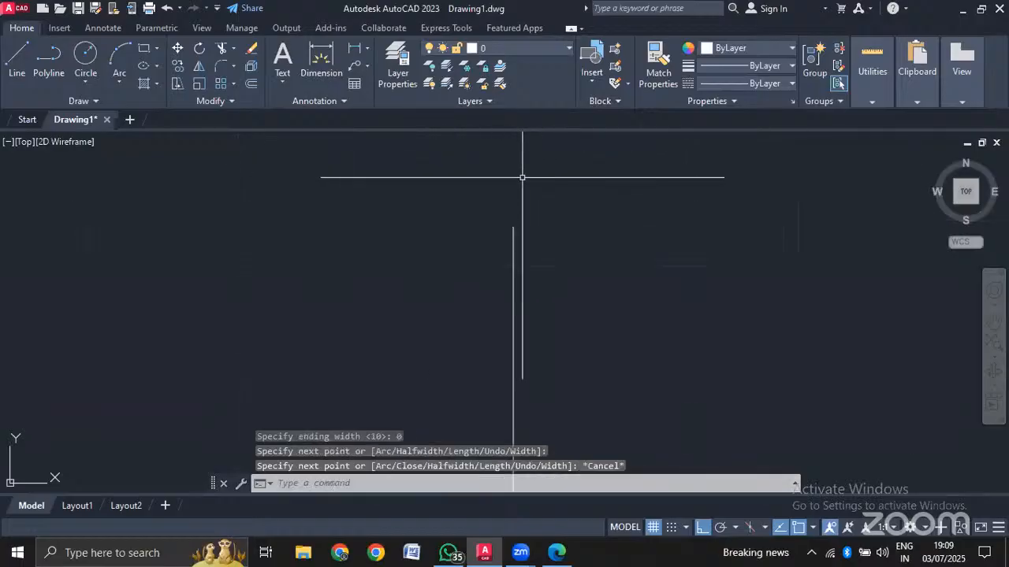
{"action": "scroll", "coordinate": [524, 188], "scroll_direction": "down", "scroll_amount": 1}
{"action": "mouse_move", "coordinate": [531, 202]}
{"action": "middle_mouse_down"}
{"action": "mouse_move", "coordinate": [482, 225]}
{"action": "mouse_move", "coordinate": [473, 218]}
{"action": "middle_mouse_up"}
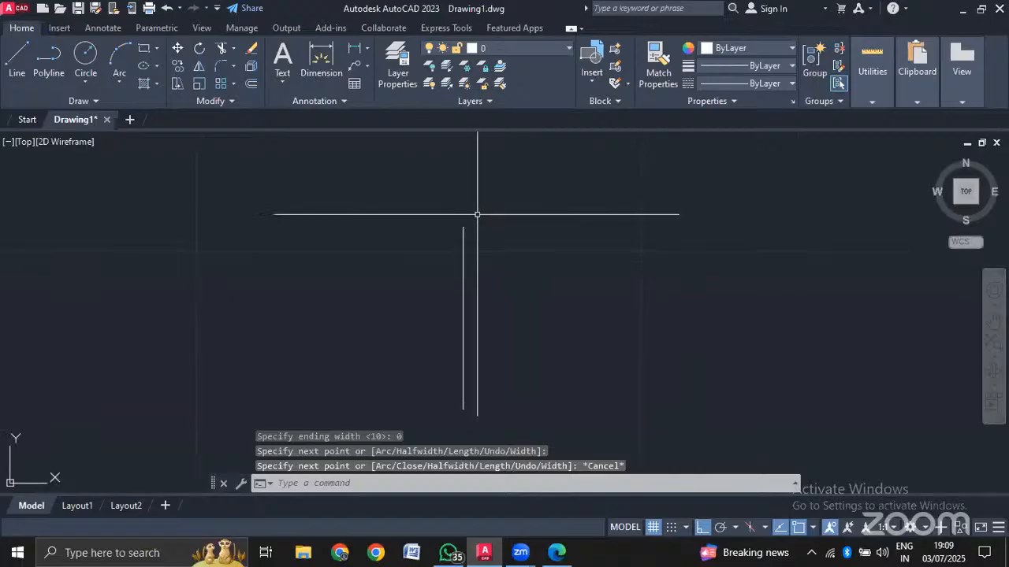
Draw an upward polyline arrowhead from the vertical line's upper endpoint, with starting width 5 and ending width 0.
{"action": "type", "text": "pl"}
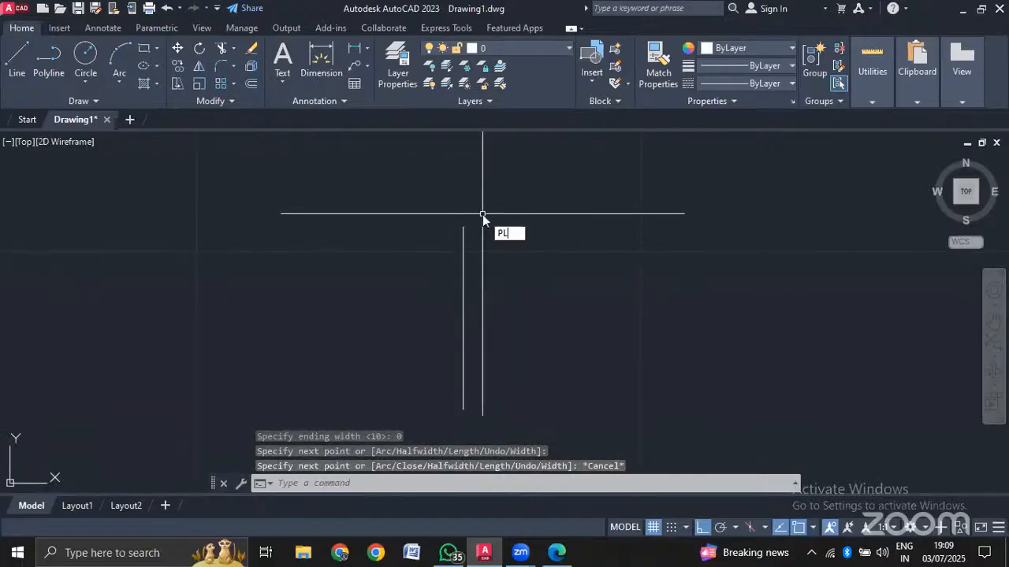
{"action": "key", "text": "Return"}
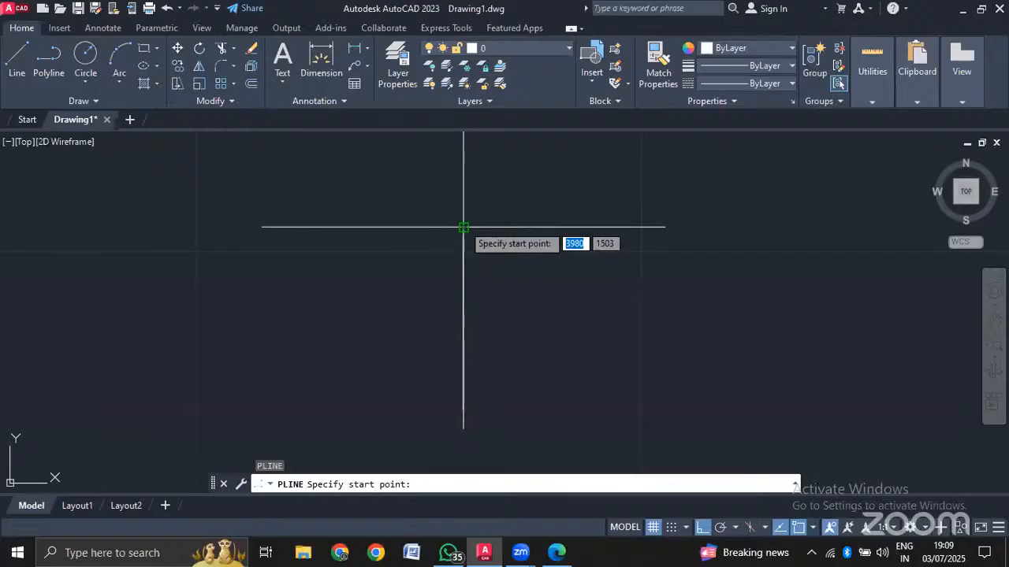
{"action": "left_click", "coordinate": [463, 226]}
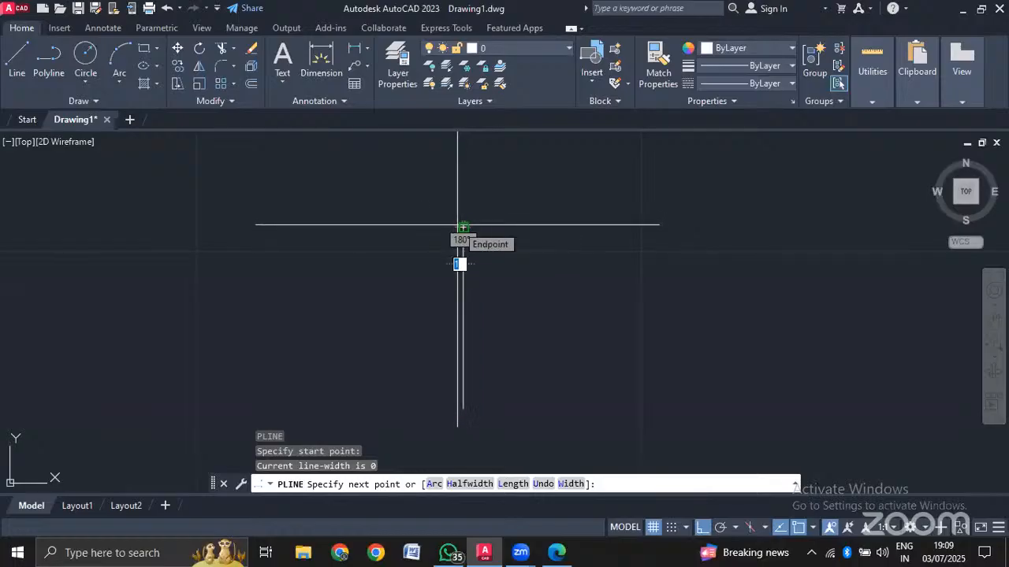
{"action": "type", "text": "w"}
{"action": "key", "text": "Return"}
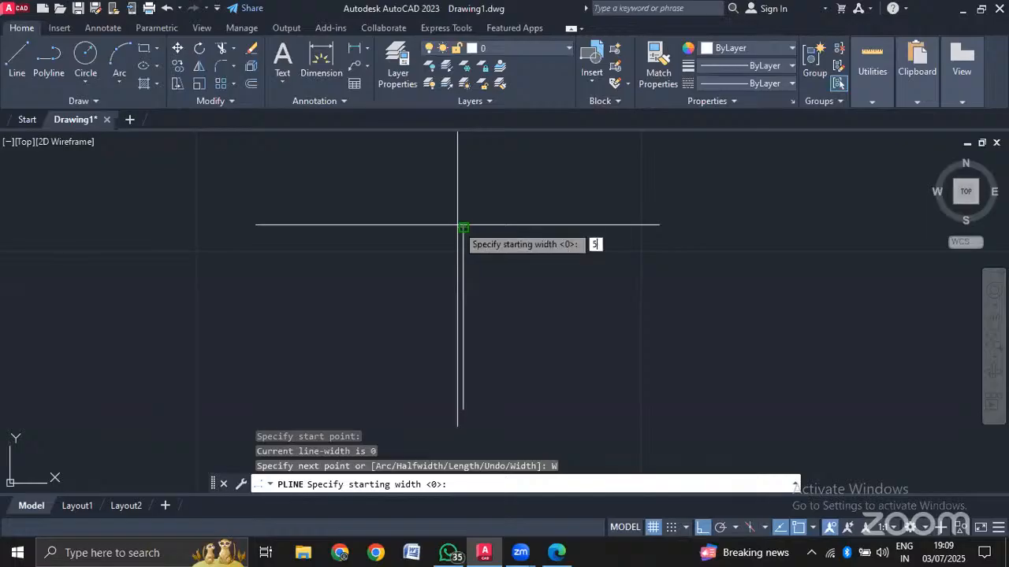
{"action": "type", "text": "5"}
{"action": "key", "text": "Return"}
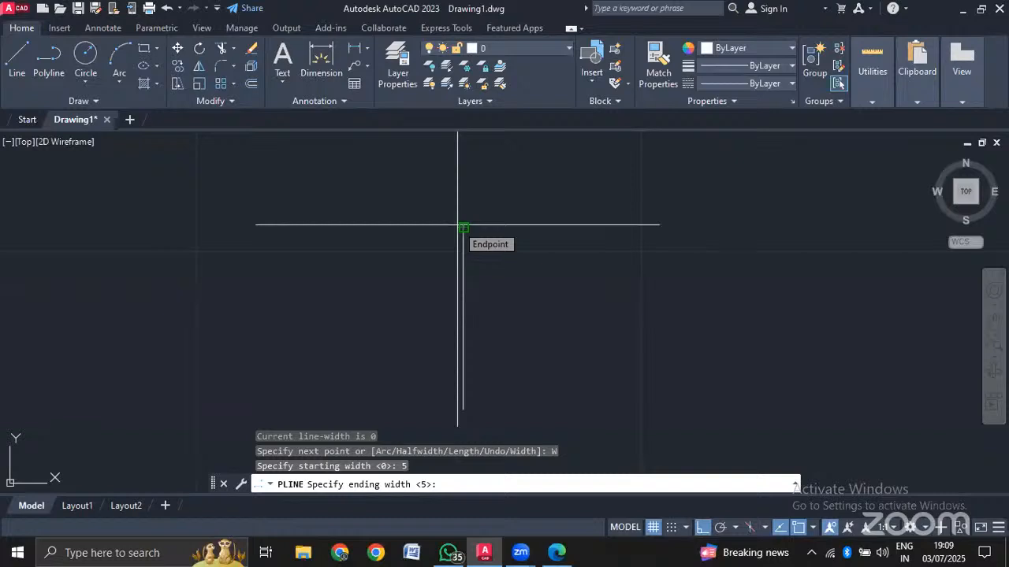
{"action": "type", "text": "0"}
{"action": "key", "text": "Return"}
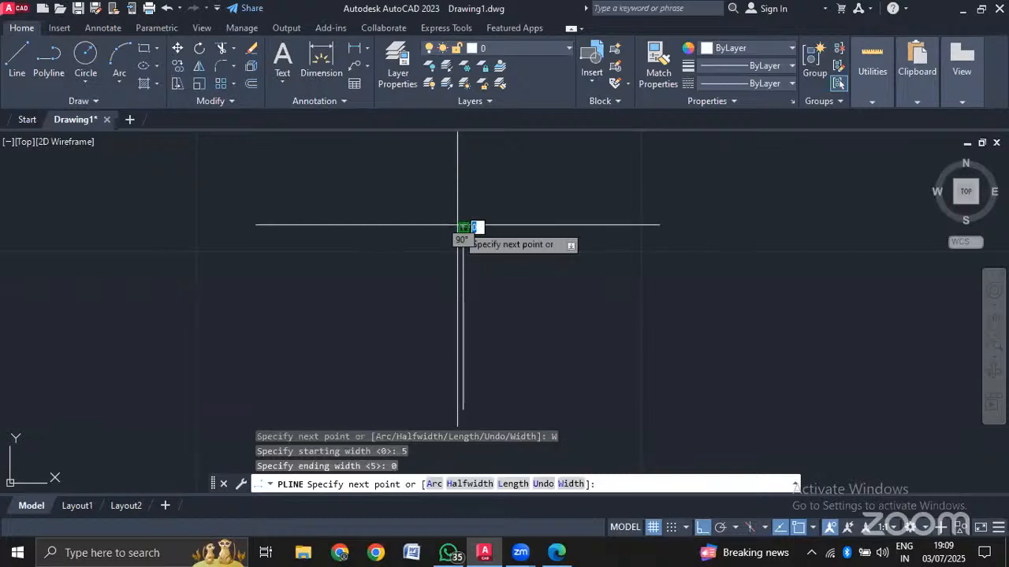
{"action": "left_click", "coordinate": [480, 157]}
{"action": "scroll", "coordinate": [493, 282], "scroll_direction": "down", "scroll_amount": 2}
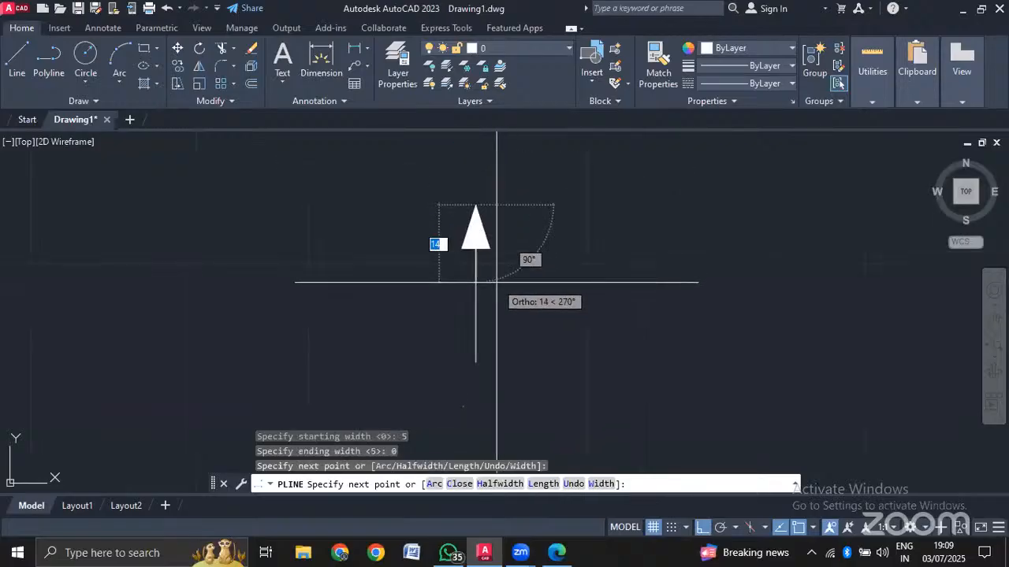
{"action": "key", "text": "Escape"}
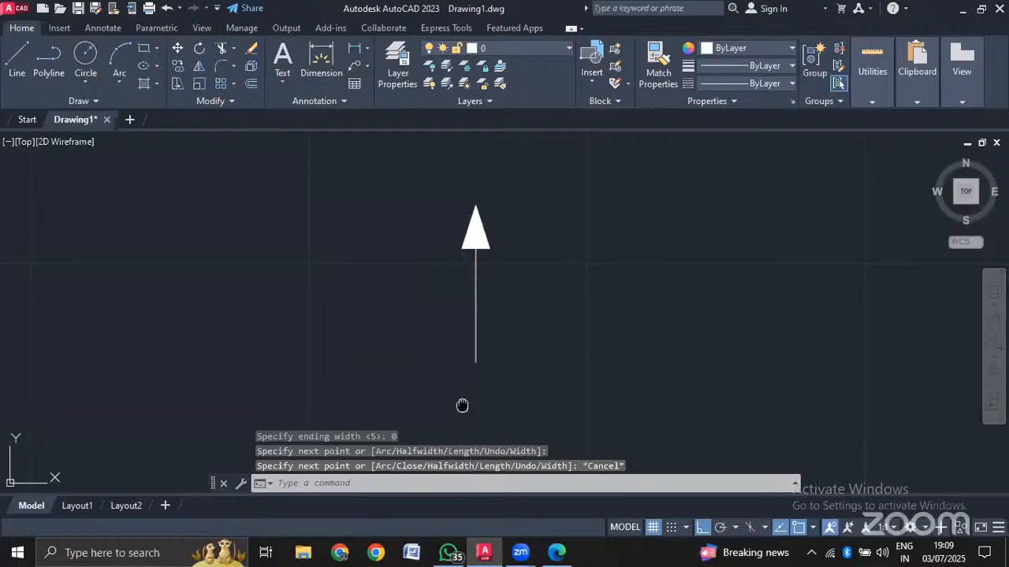
Examine the open triangle, fuse branch and 400A MCCB below the LT panel arrow in the SLD PDF, and return to AutoCAD.
{"action": "middle_click_drag", "start_coordinate": [462, 405], "coordinate": [468, 277]}
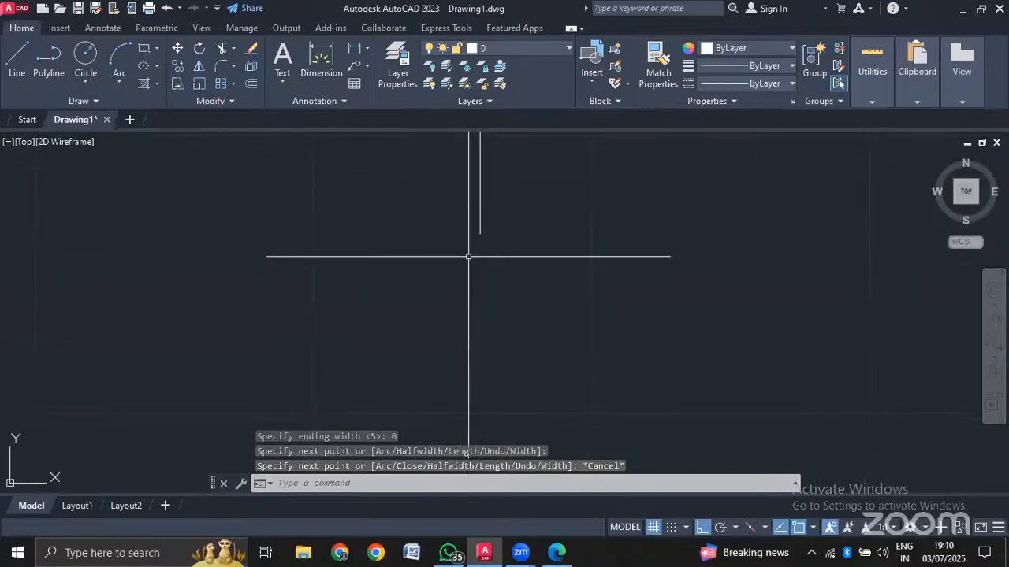
{"action": "scroll", "coordinate": [468, 256], "scroll_direction": "up", "scroll_amount": 2}
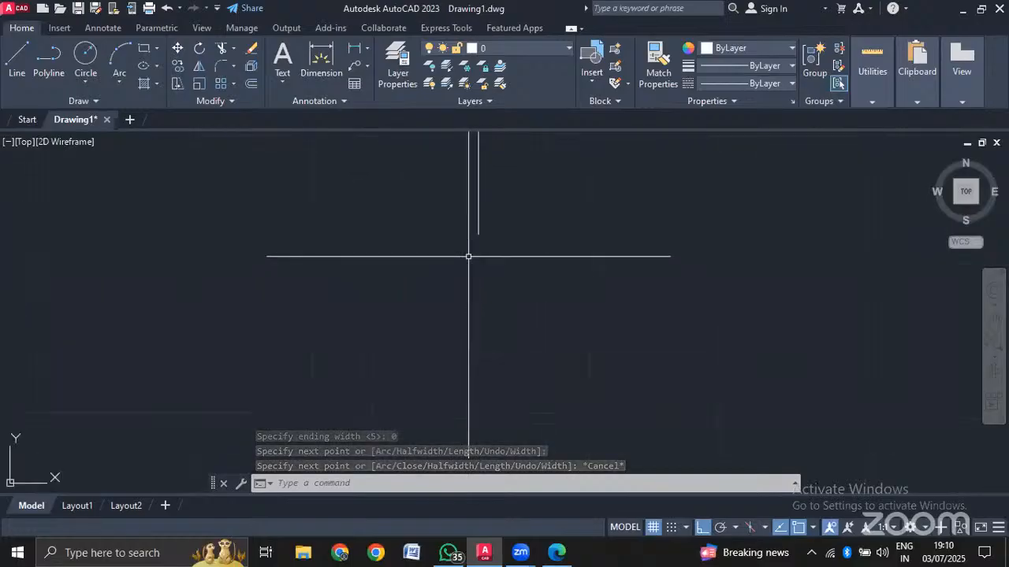
{"action": "left_click", "coordinate": [547, 554]}
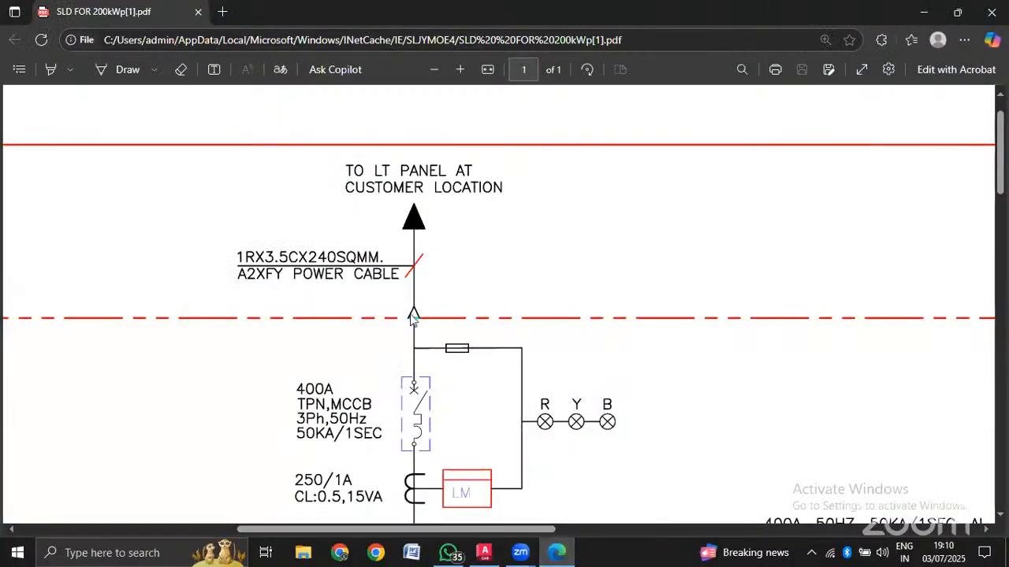
{"action": "middle_click", "coordinate": [415, 366]}
{"action": "middle_click", "coordinate": [427, 382]}
{"action": "scroll", "coordinate": [376, 387], "scroll_direction": "down", "scroll_amount": 2}
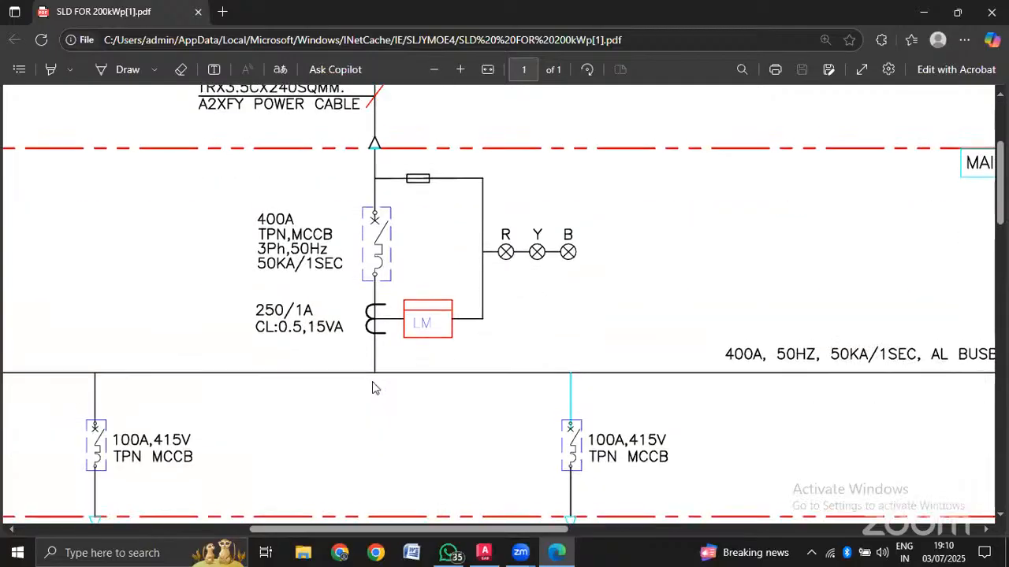
{"action": "scroll", "coordinate": [374, 378], "scroll_direction": "up", "scroll_amount": 1}
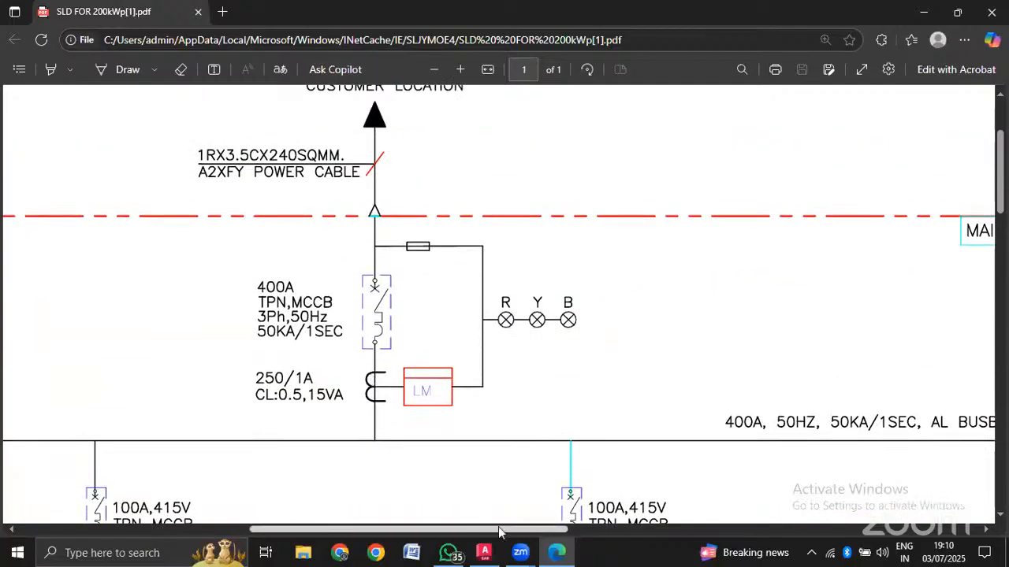
{"action": "scroll", "coordinate": [502, 532], "scroll_direction": "left", "scroll_amount": 2}
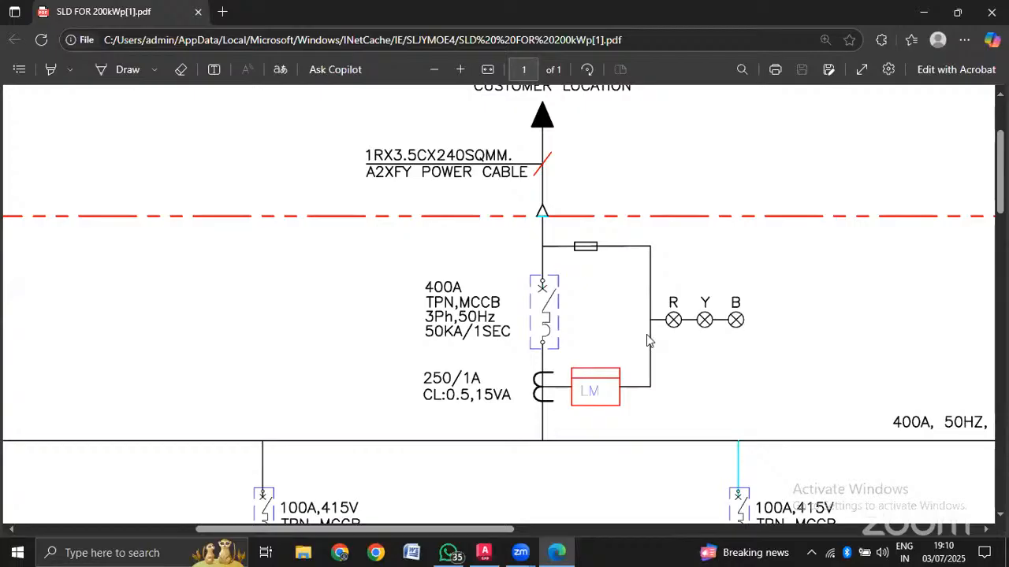
{"action": "left_click", "coordinate": [492, 558]}
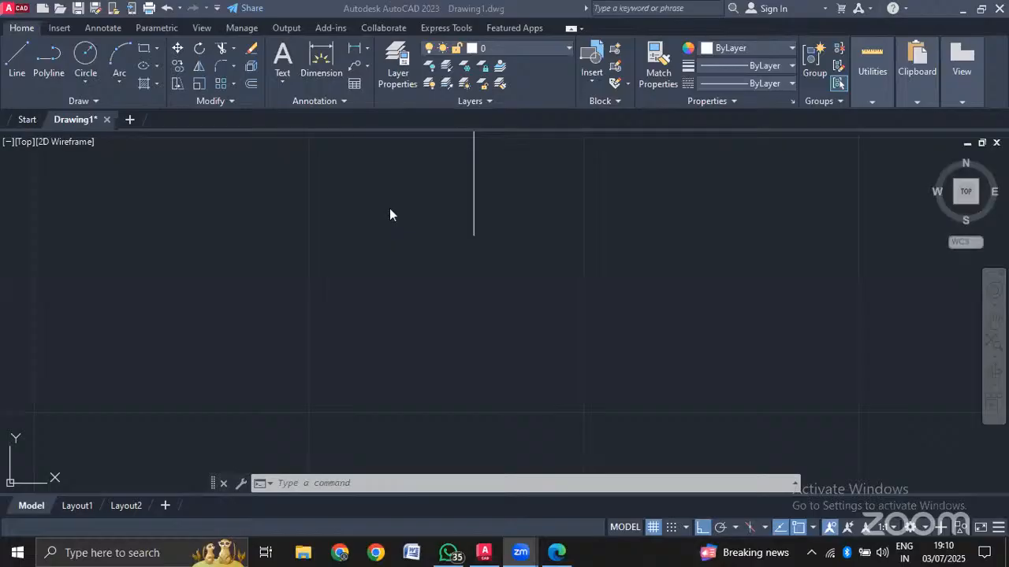
{"action": "left_click", "coordinate": [510, 211]}
{"action": "left_click", "coordinate": [407, 220]}
{"action": "middle_click_drag", "start_coordinate": [383, 225], "coordinate": [460, 241]}
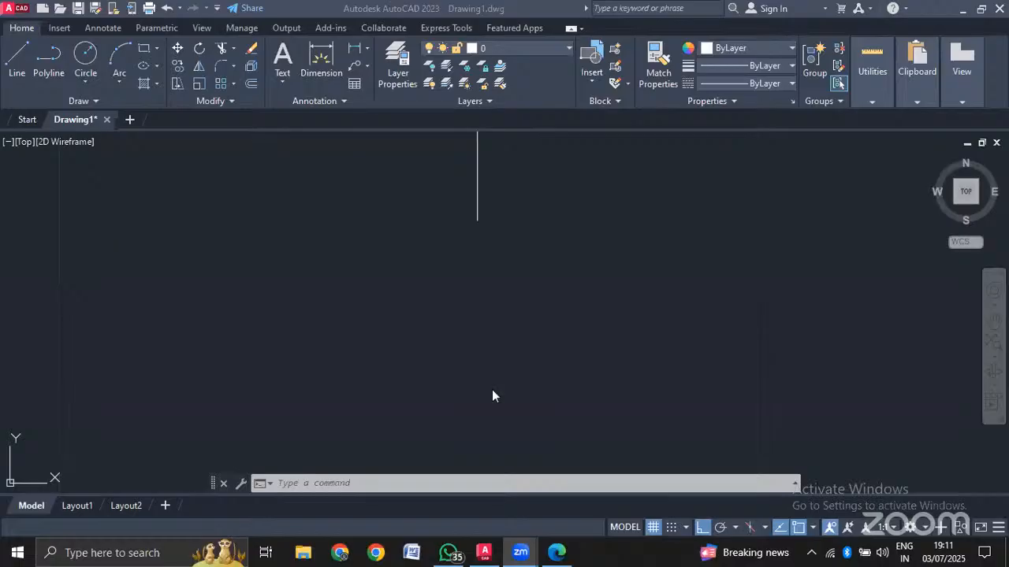
With Ortho off, draw a freehand line triangle about 4 mm wide, with its apex on the vertical line's lower endpoint.
{"action": "left_click", "coordinate": [465, 326]}
{"action": "type", "text": "l"}
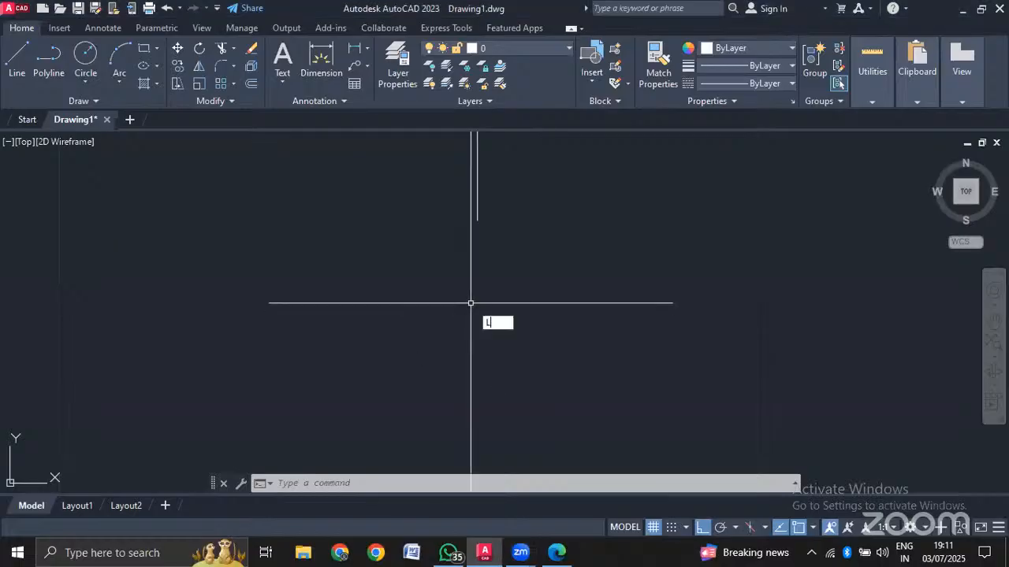
{"action": "key", "text": "Return"}
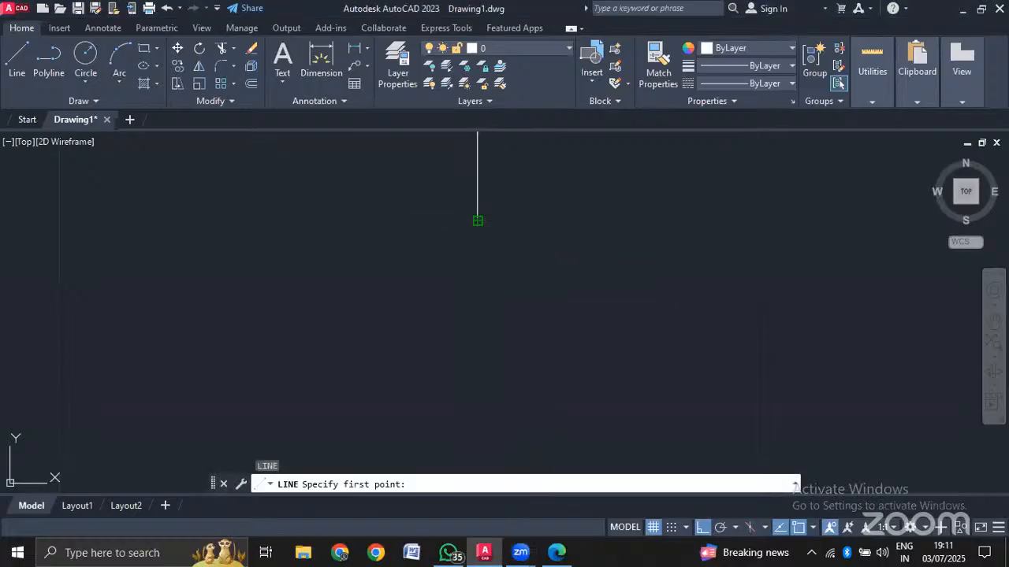
{"action": "left_click", "coordinate": [477, 220]}
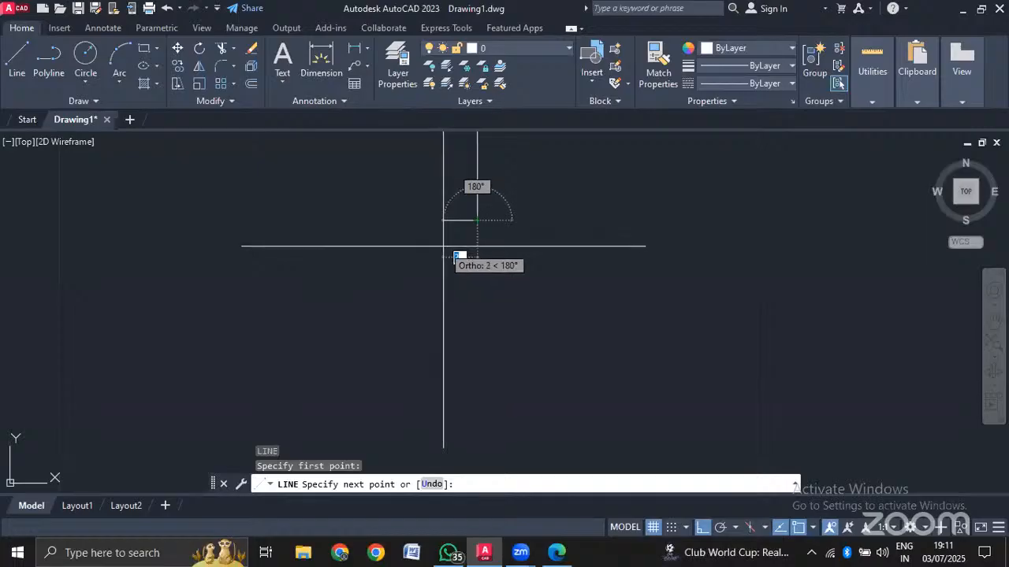
{"action": "key", "text": "F8"}
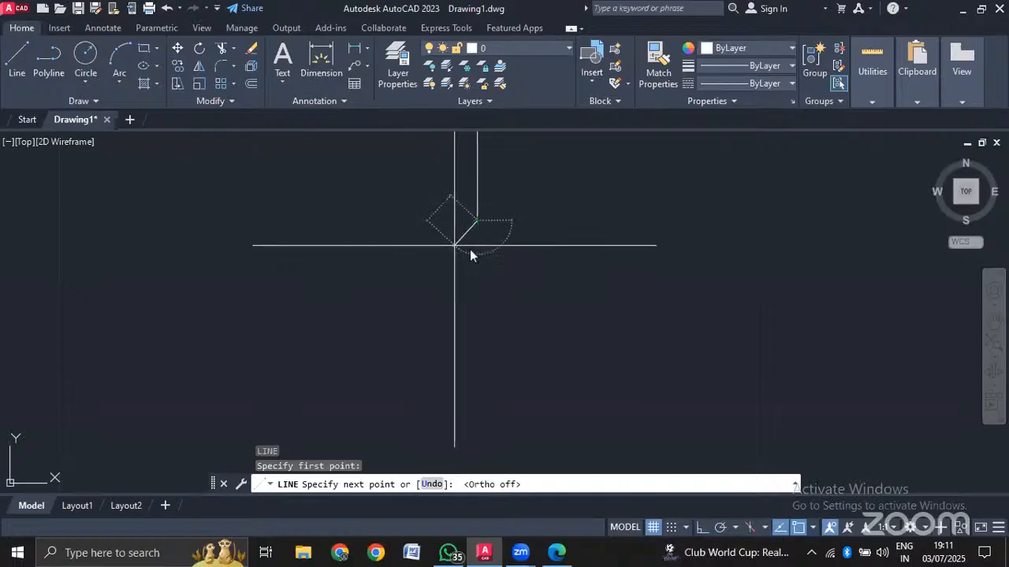
{"action": "left_click", "coordinate": [455, 244]}
{"action": "left_click", "coordinate": [508, 245]}
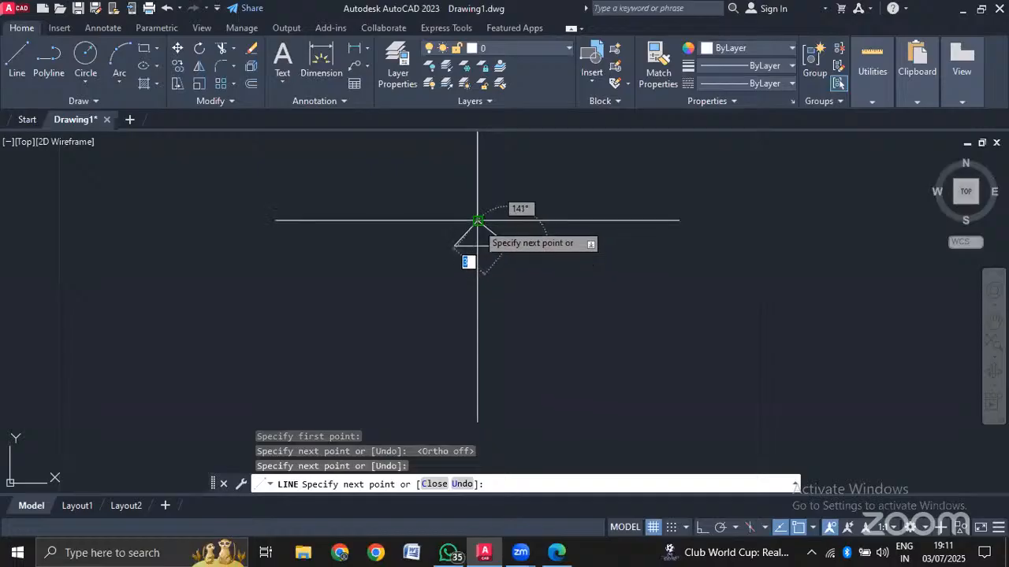
{"action": "key", "text": "Escape"}
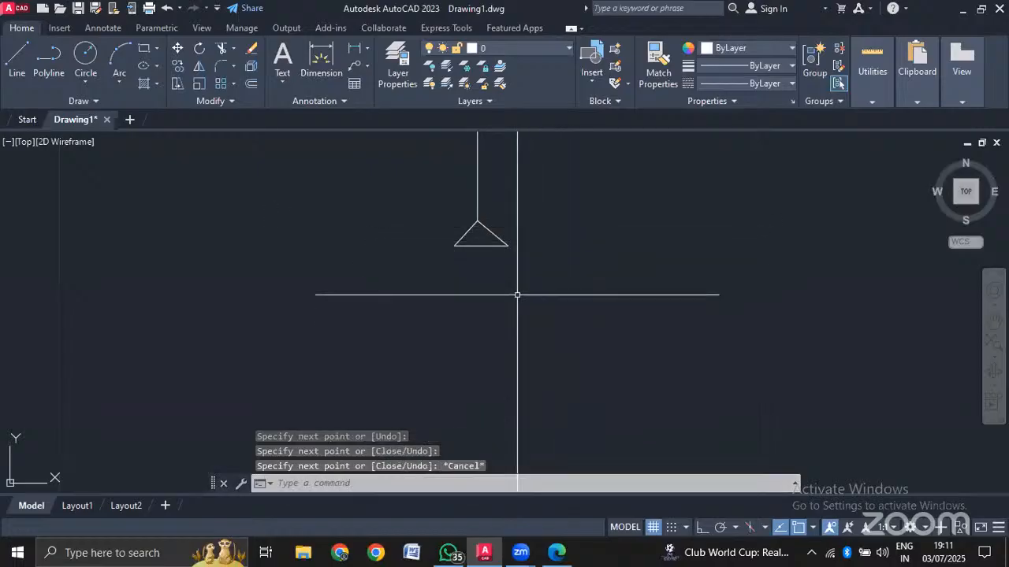
Check the triangle's base line, close its quick properties, and erase the triangle's three lines below the vertical feeder.
{"action": "scroll", "coordinate": [490, 264], "scroll_direction": "up", "scroll_amount": 4}
{"action": "scroll", "coordinate": [468, 158], "scroll_direction": "down", "scroll_amount": 2}
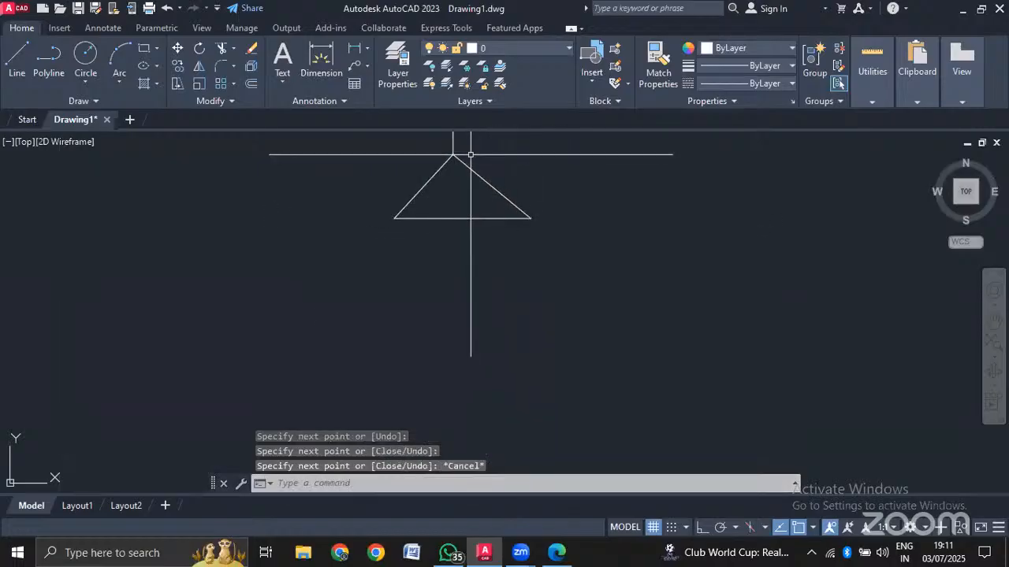
{"action": "mouse_move", "coordinate": [468, 157]}
{"action": "middle_mouse_down"}
{"action": "mouse_move", "coordinate": [490, 262]}
{"action": "mouse_move", "coordinate": [485, 319]}
{"action": "middle_mouse_up"}
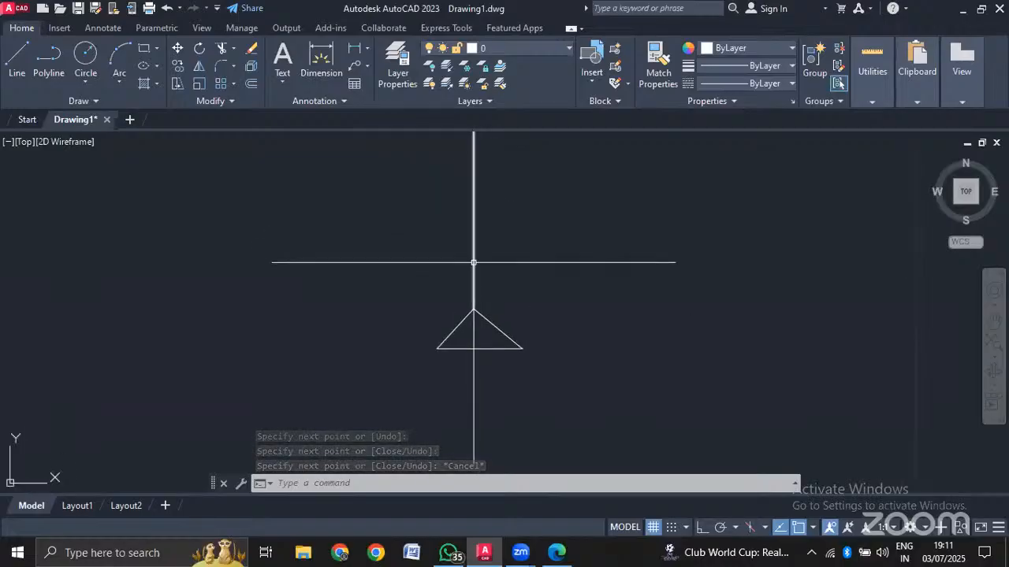
{"action": "middle_click_drag", "start_coordinate": [497, 279], "coordinate": [491, 214]}
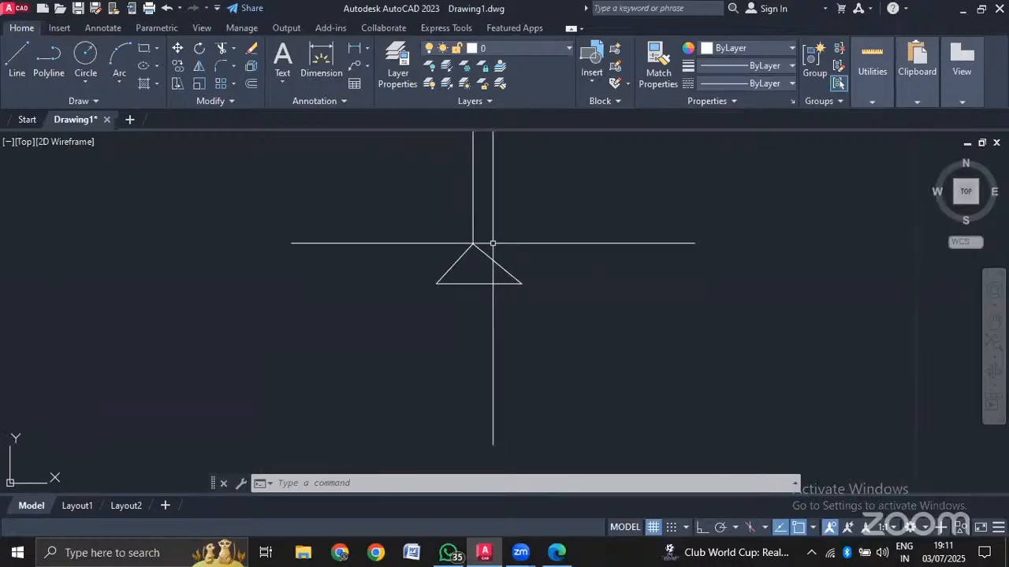
{"action": "left_click", "coordinate": [485, 282]}
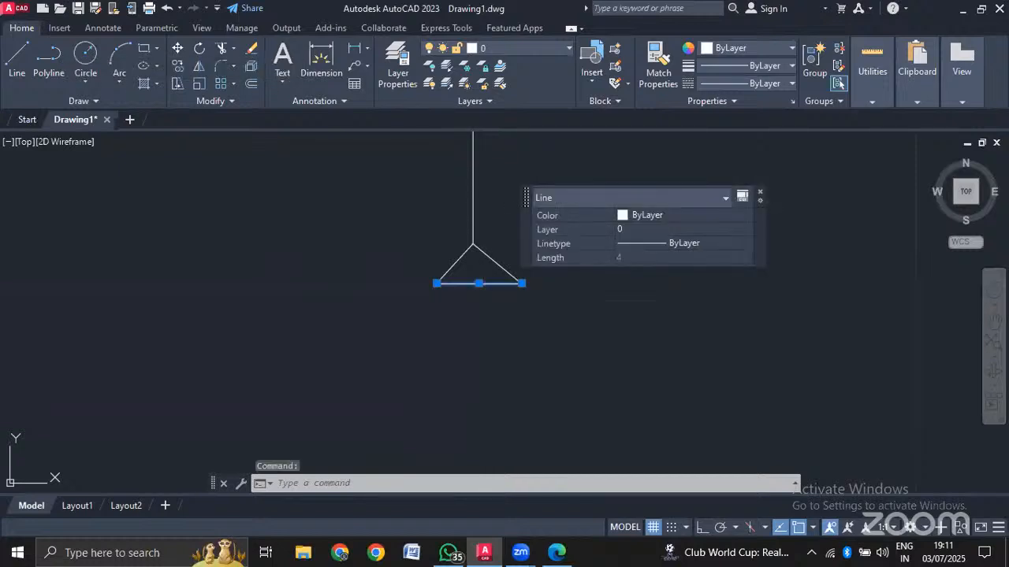
{"action": "scroll", "coordinate": [476, 277], "scroll_direction": "up", "scroll_amount": 4}
{"action": "scroll", "coordinate": [477, 276], "scroll_direction": "down", "scroll_amount": 2}
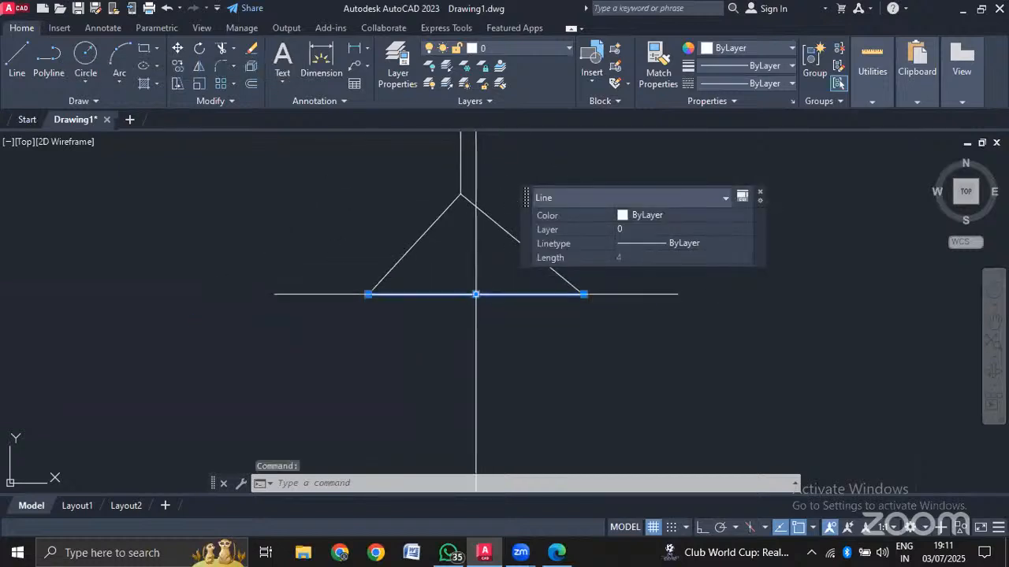
{"action": "left_click", "coordinate": [760, 193]}
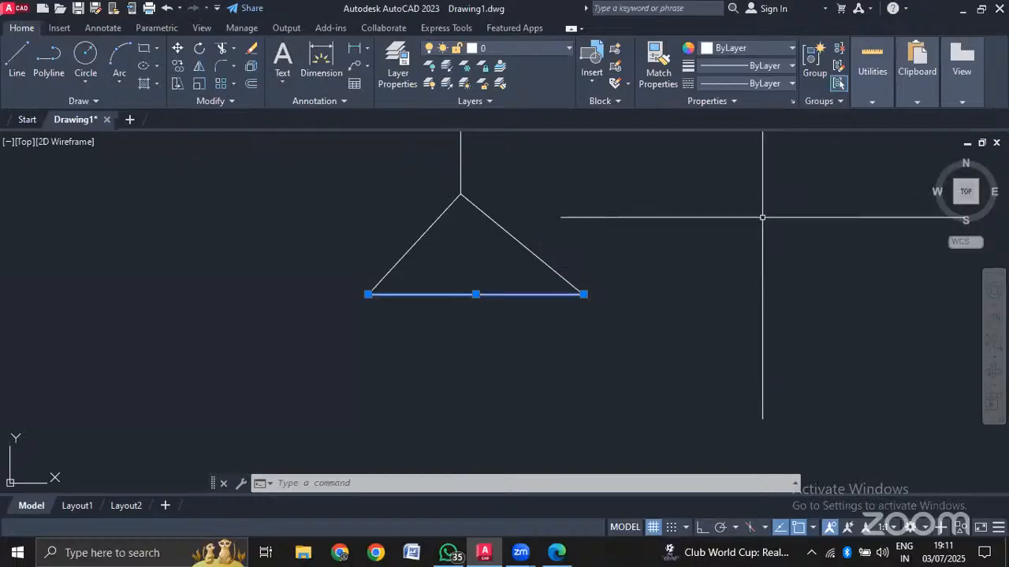
{"action": "left_click", "coordinate": [762, 217]}
{"action": "left_click", "coordinate": [277, 320]}
{"action": "key", "text": "Delete"}
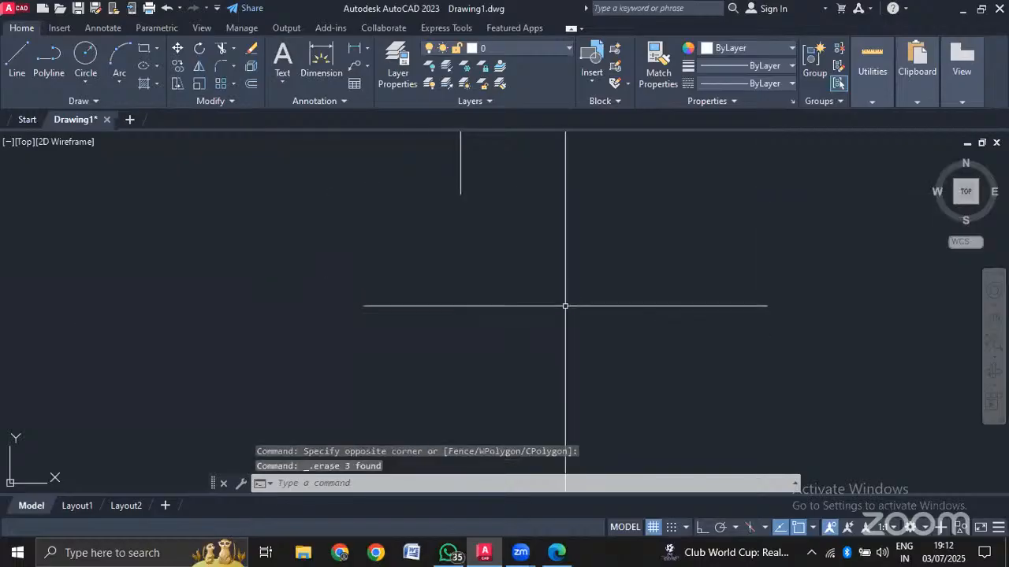
With Ortho on, draw a separate horizontal line about 4 mm long below the vertical feeder's lower end.
{"action": "middle_click_drag", "start_coordinate": [412, 249], "coordinate": [413, 250]}
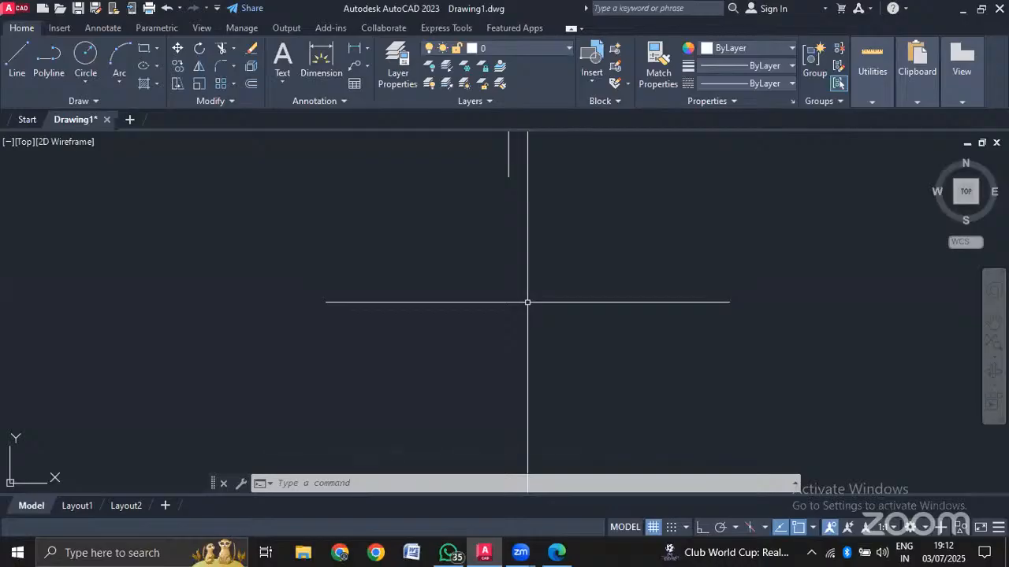
{"action": "key", "text": "Return"}
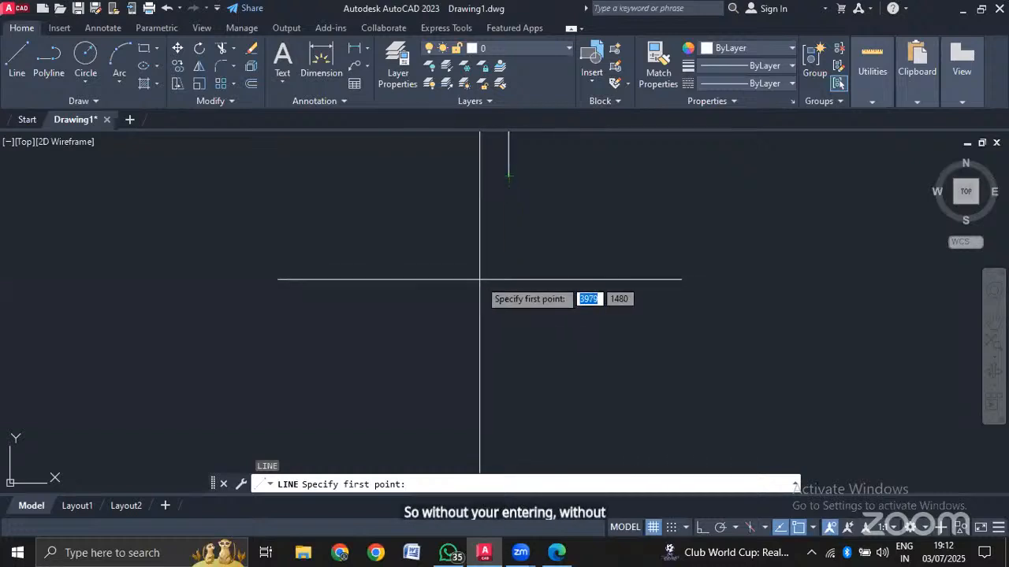
{"action": "left_click", "coordinate": [413, 286]}
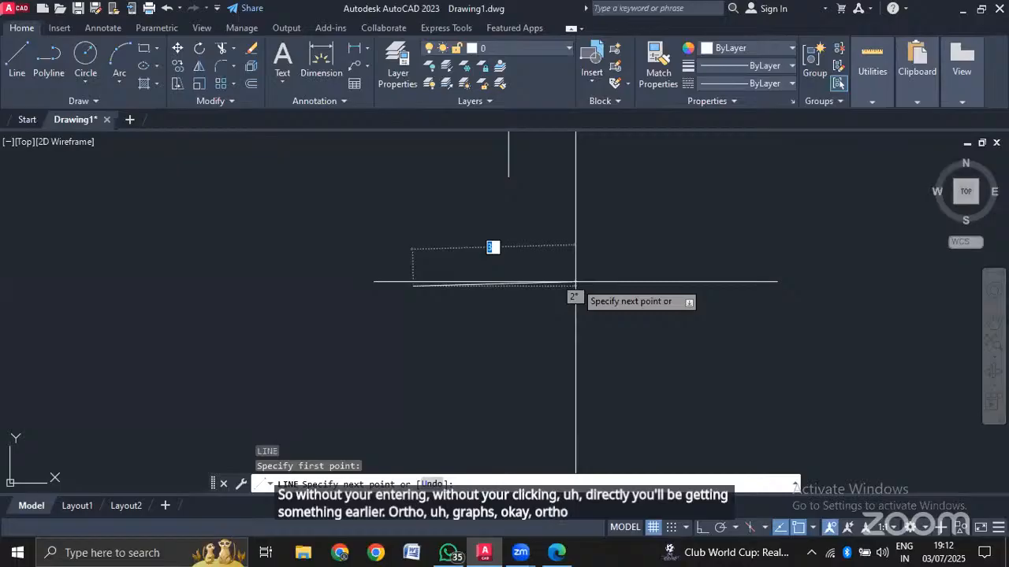
{"action": "key", "text": "F8"}
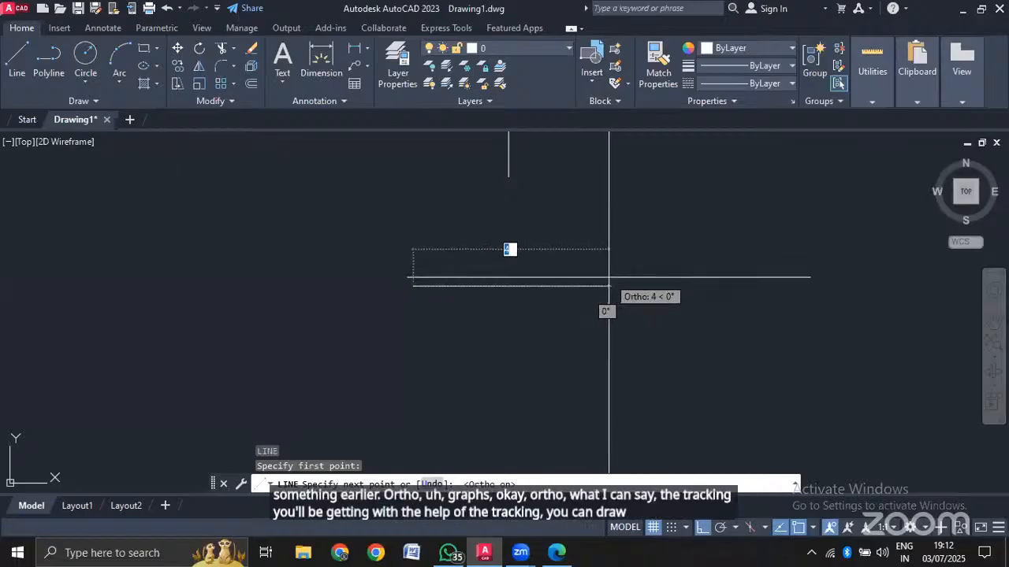
{"action": "left_click", "coordinate": [609, 277]}
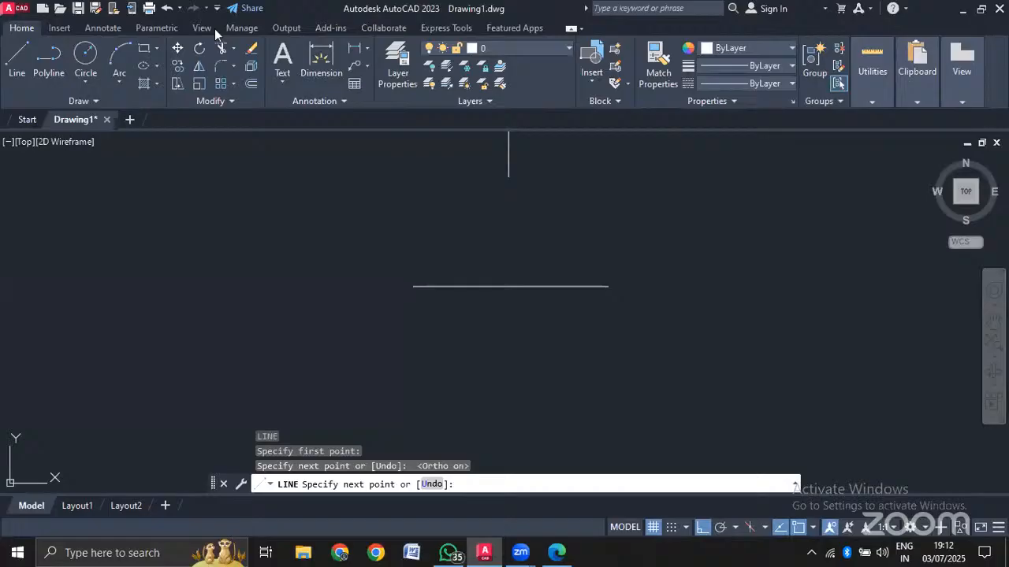
{"action": "key", "text": "Escape"}
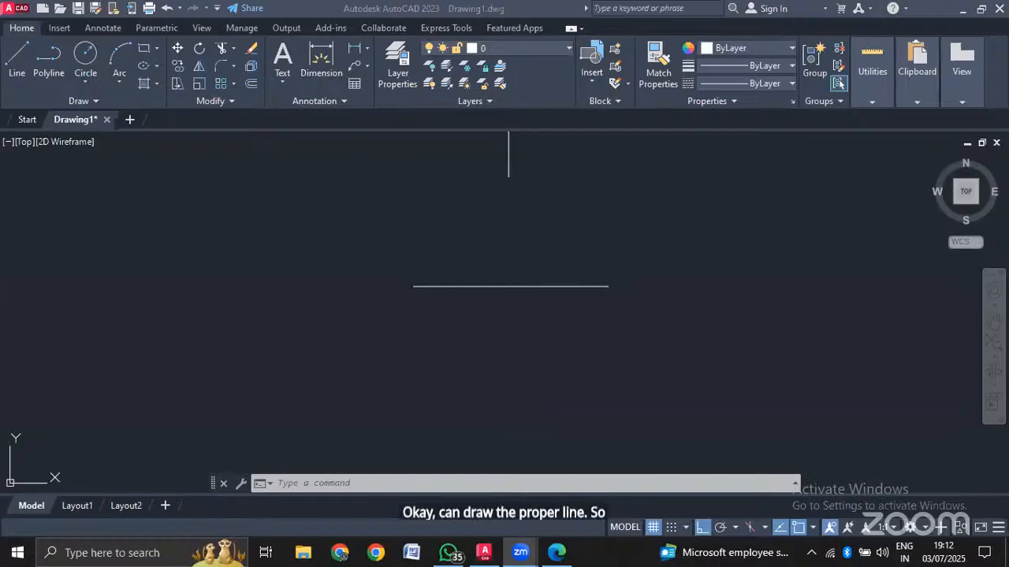
Check the horizontal line's midpoint against the vertical feeder's lower end, and clear the selection.
{"action": "left_click", "coordinate": [516, 279]}
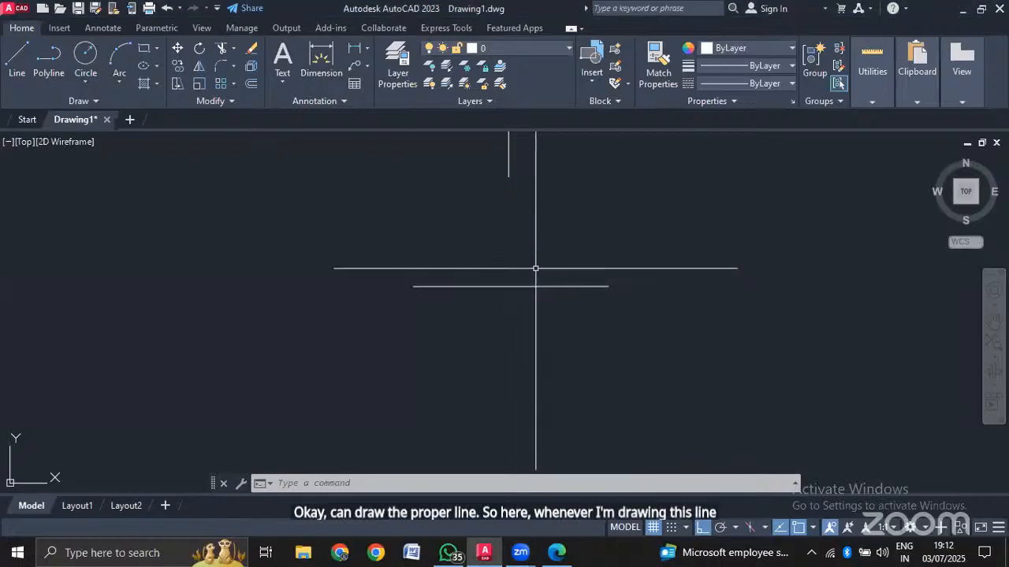
{"action": "left_click", "coordinate": [530, 286]}
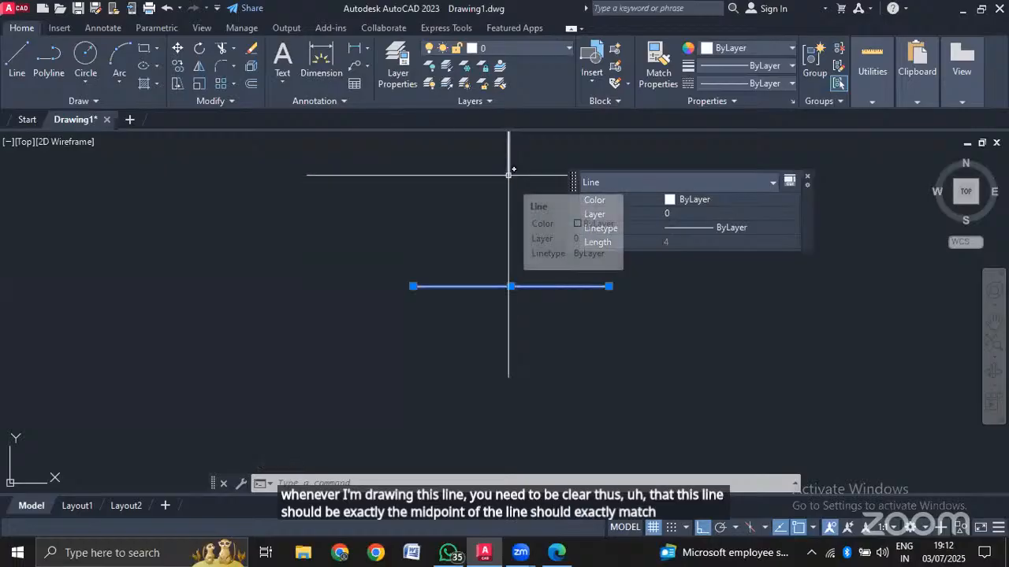
{"action": "key", "text": "Escape"}
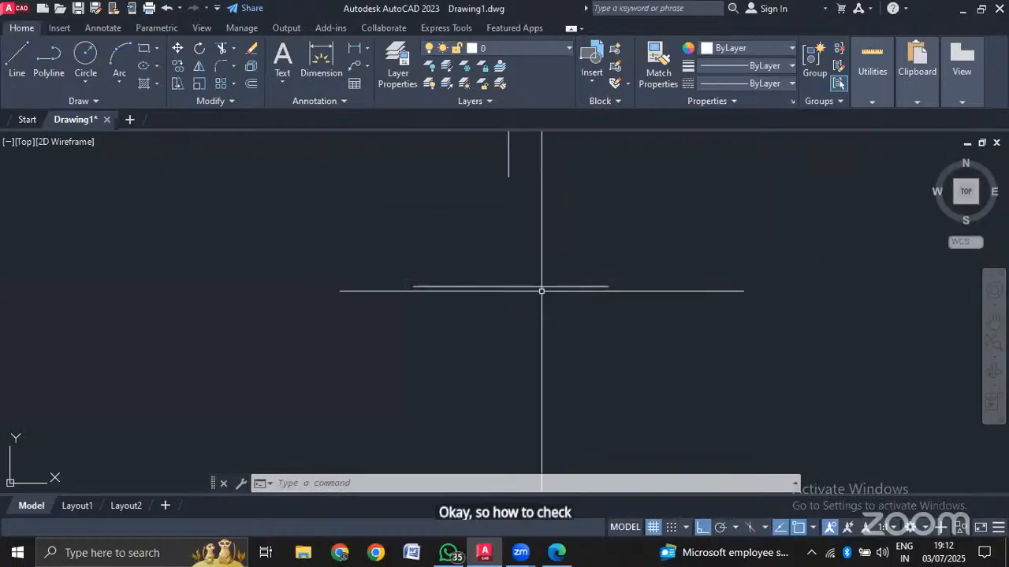
{"action": "left_click", "coordinate": [519, 288]}
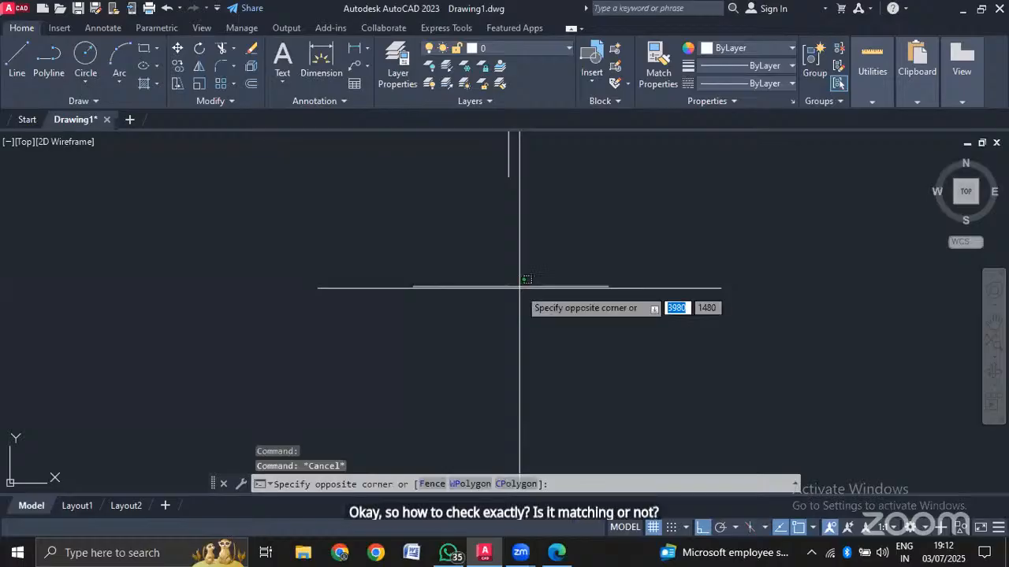
{"action": "left_click", "coordinate": [519, 285]}
{"action": "key", "text": "Escape"}
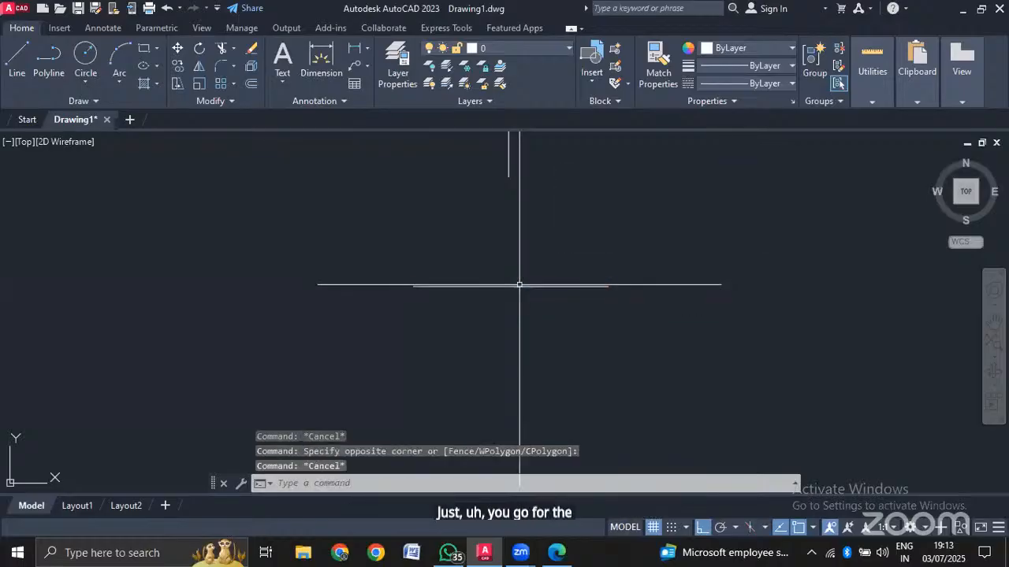
Try to align the horizontal line below the vertical feeder by moving it from its midpoint.
{"action": "type", "text": "m"}
{"action": "key", "text": "Return"}
{"action": "left_click", "coordinate": [519, 286]}
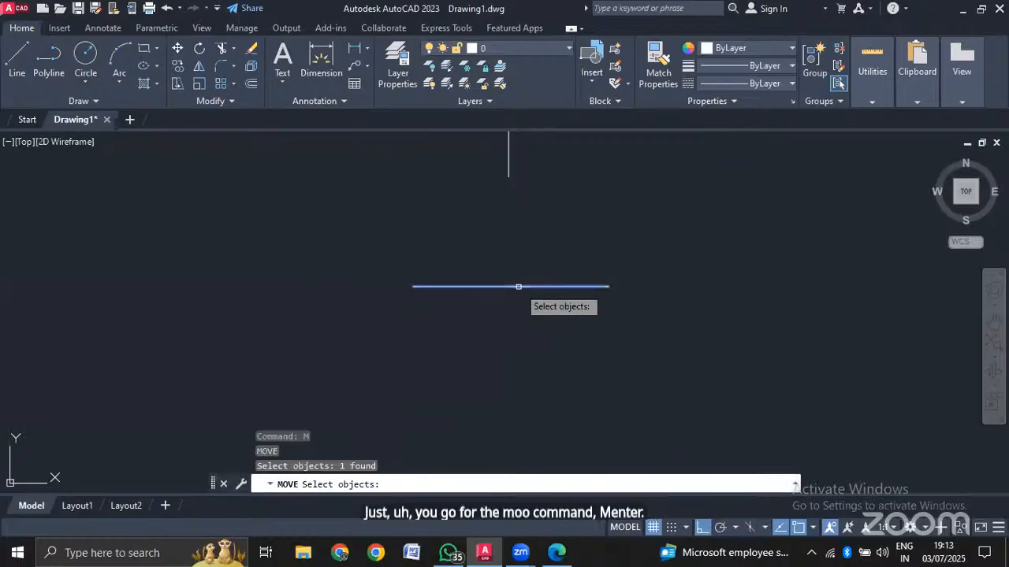
{"action": "key", "text": "Return"}
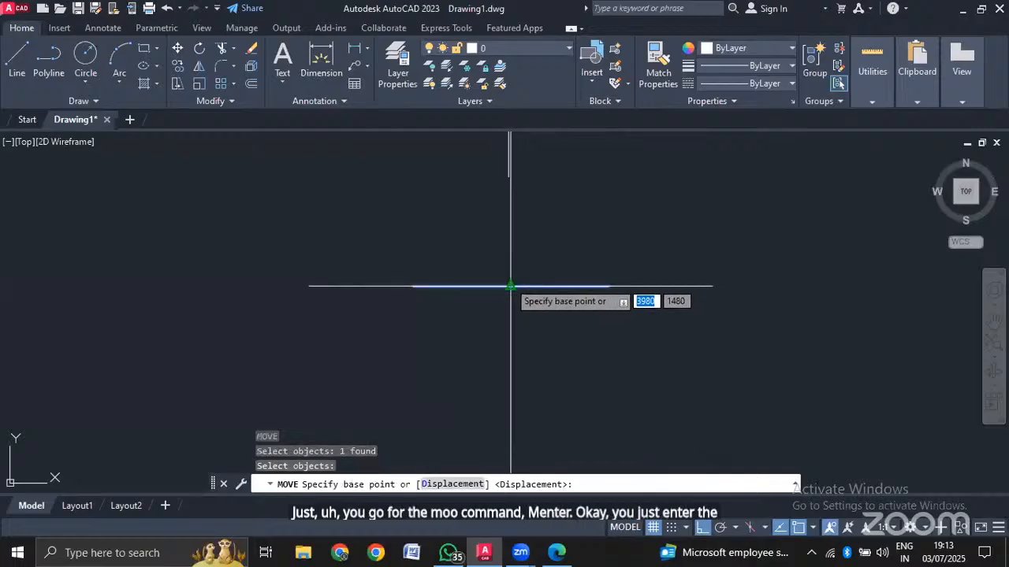
{"action": "left_click", "coordinate": [511, 286]}
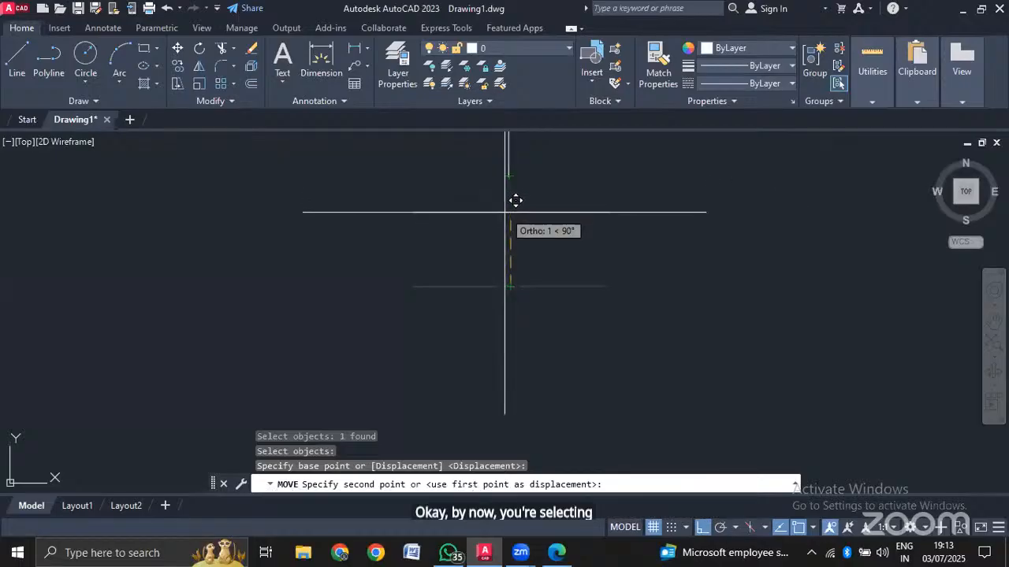
{"action": "left_click", "coordinate": [520, 272]}
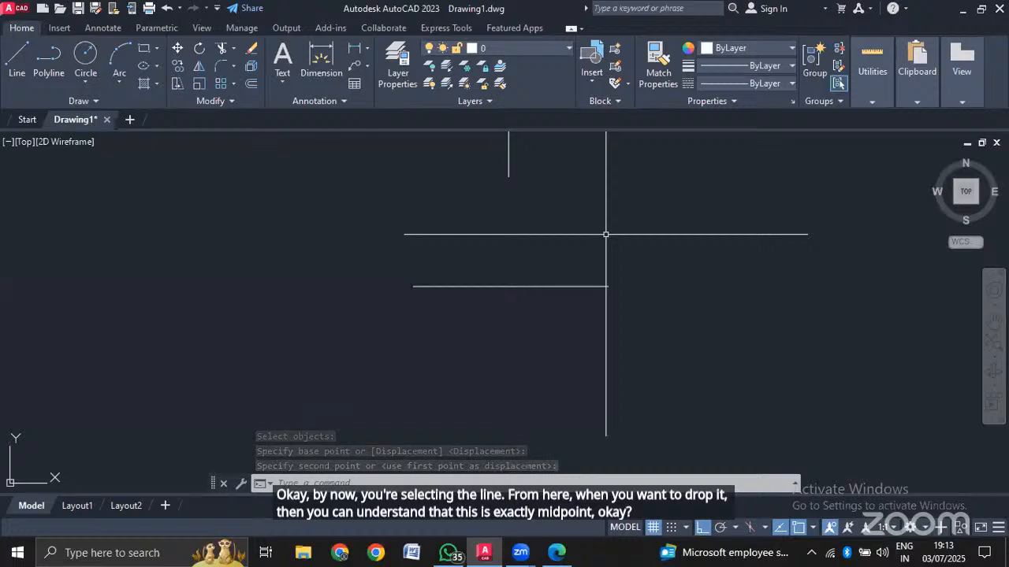
Draw a line from the vertical feeder's lower endpoint to the midpoint of the horizontal line.
{"action": "scroll", "coordinate": [605, 234], "scroll_direction": "down", "scroll_amount": 1}
{"action": "scroll", "coordinate": [599, 189], "scroll_direction": "down", "scroll_amount": 1}
{"action": "middle_click_drag", "start_coordinate": [599, 189], "coordinate": [590, 284]}
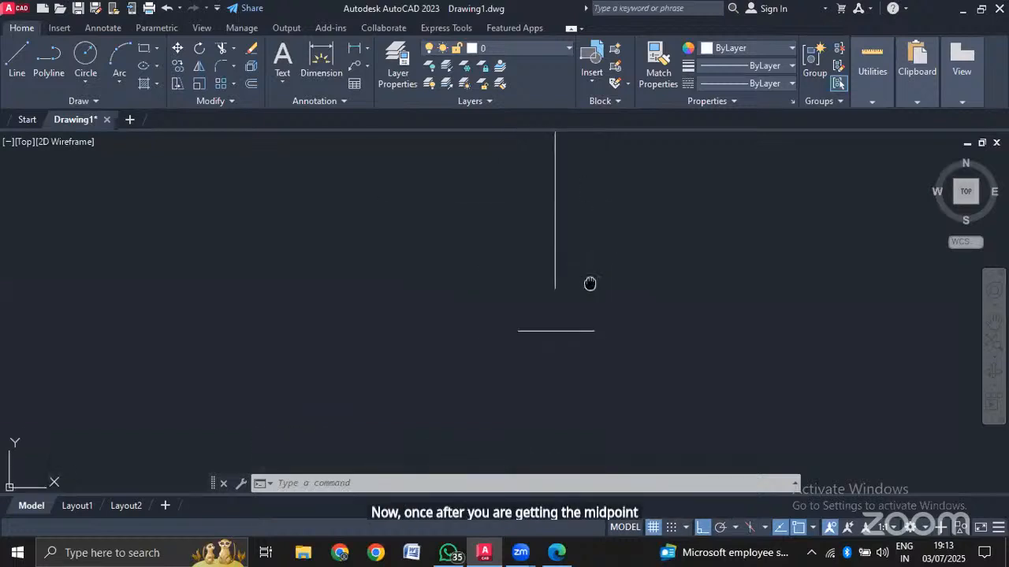
{"action": "scroll", "coordinate": [564, 286], "scroll_direction": "up", "scroll_amount": 4}
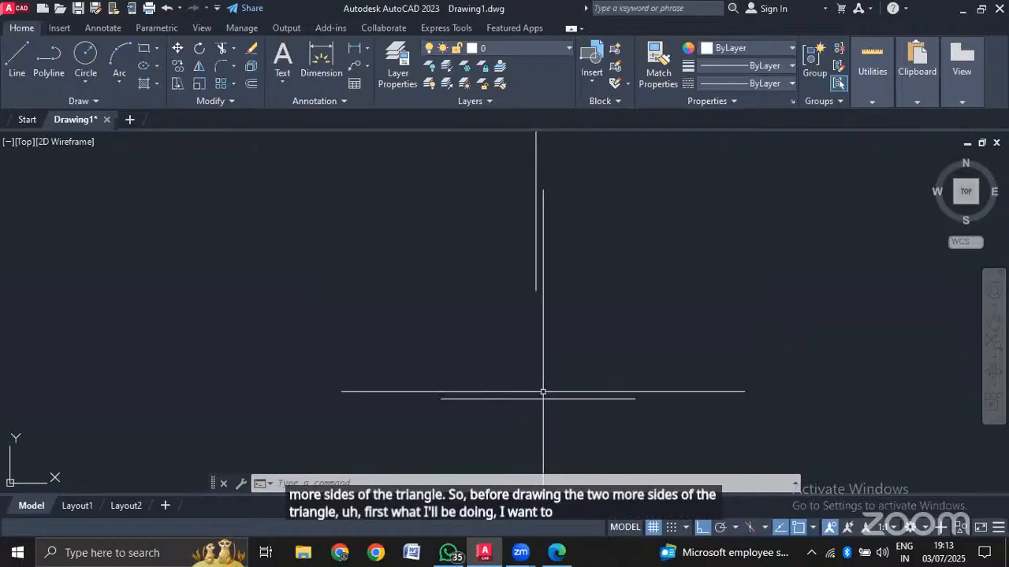
{"action": "type", "text": "l"}
{"action": "key", "text": "Return"}
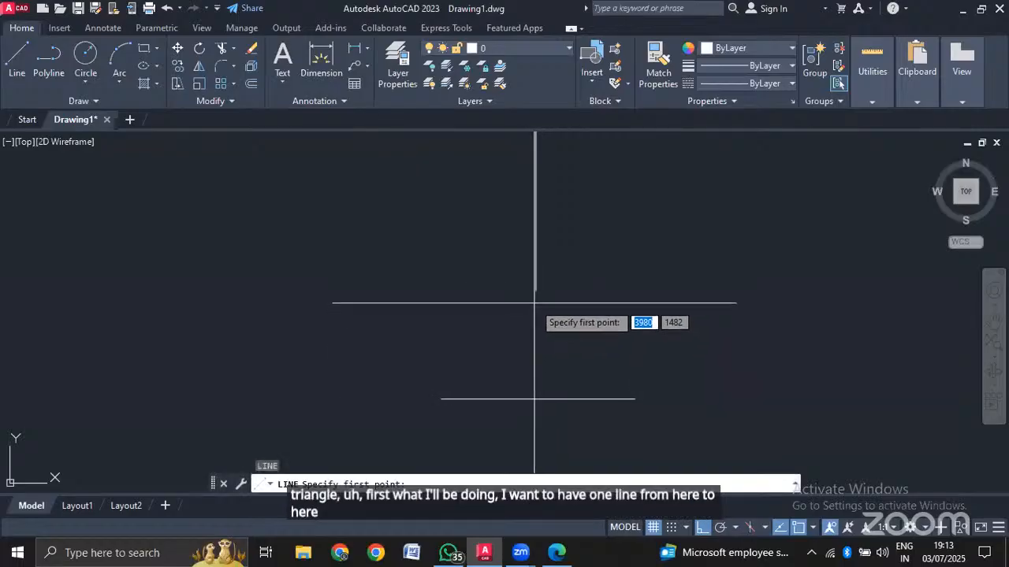
{"action": "left_click", "coordinate": [536, 290]}
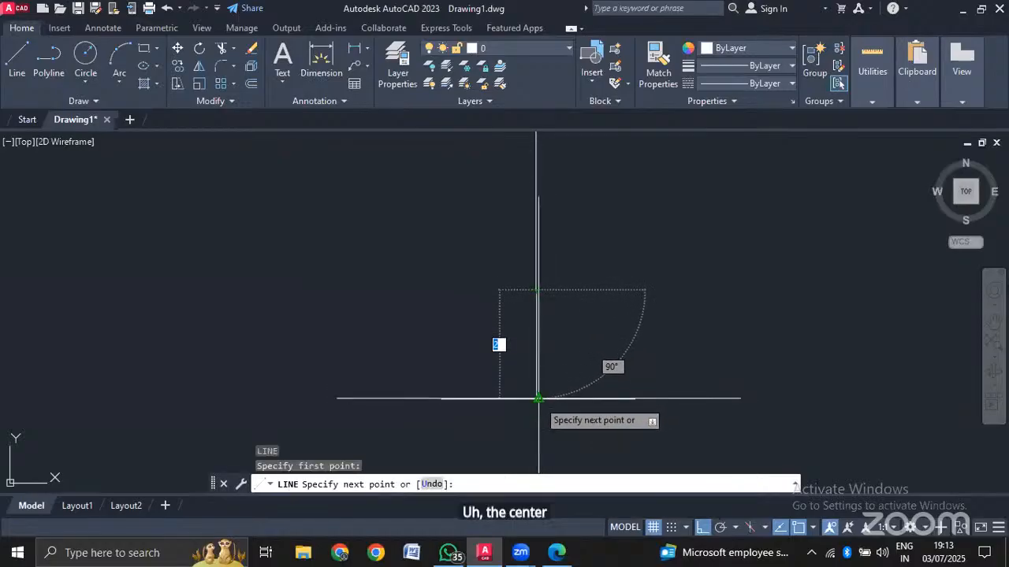
{"action": "left_click", "coordinate": [538, 398]}
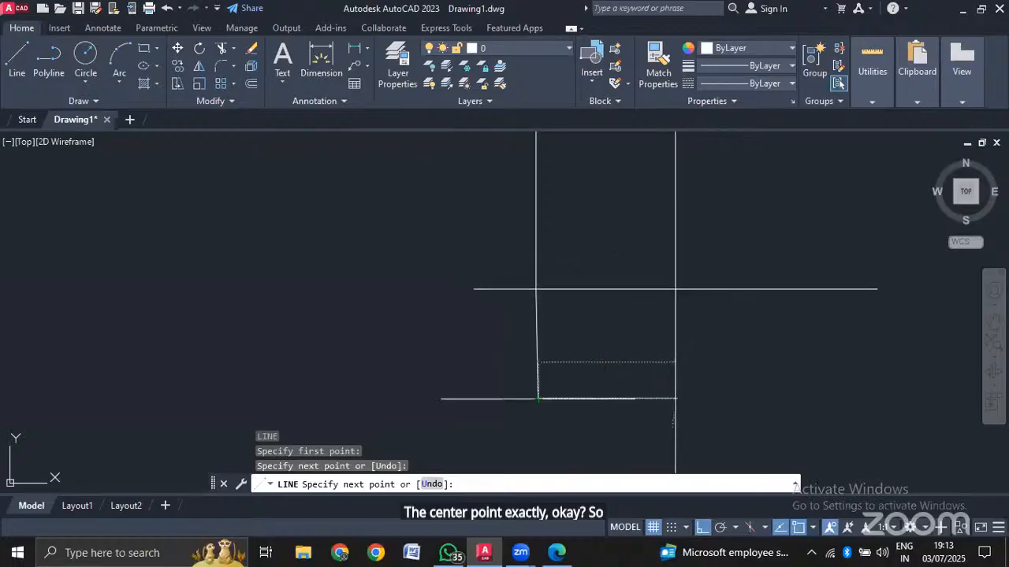
{"action": "key", "text": "Escape"}
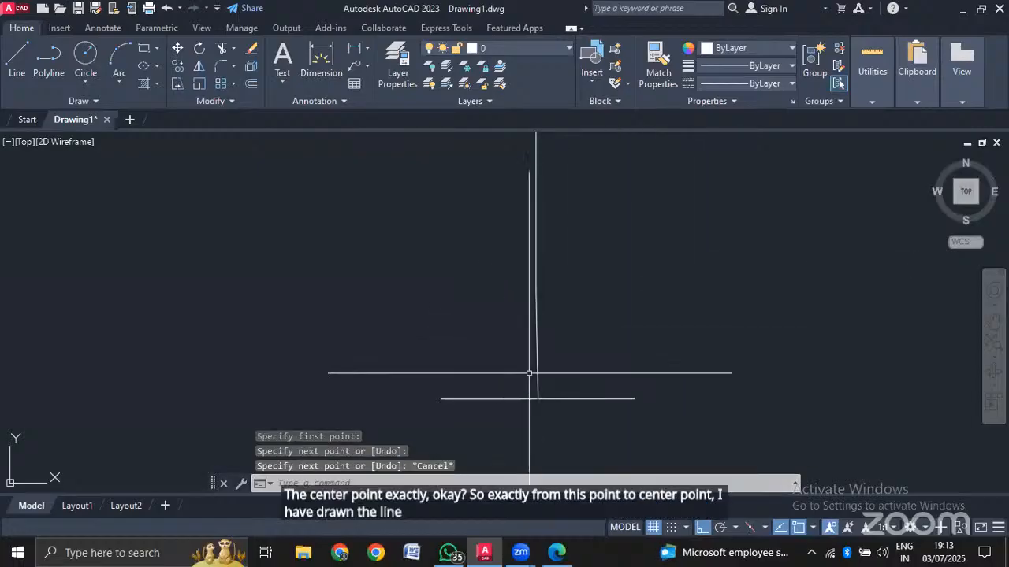
Check the connecting line below the feeder, and erase it together with the horizontal line.
{"action": "scroll", "coordinate": [529, 367], "scroll_direction": "up", "scroll_amount": 2}
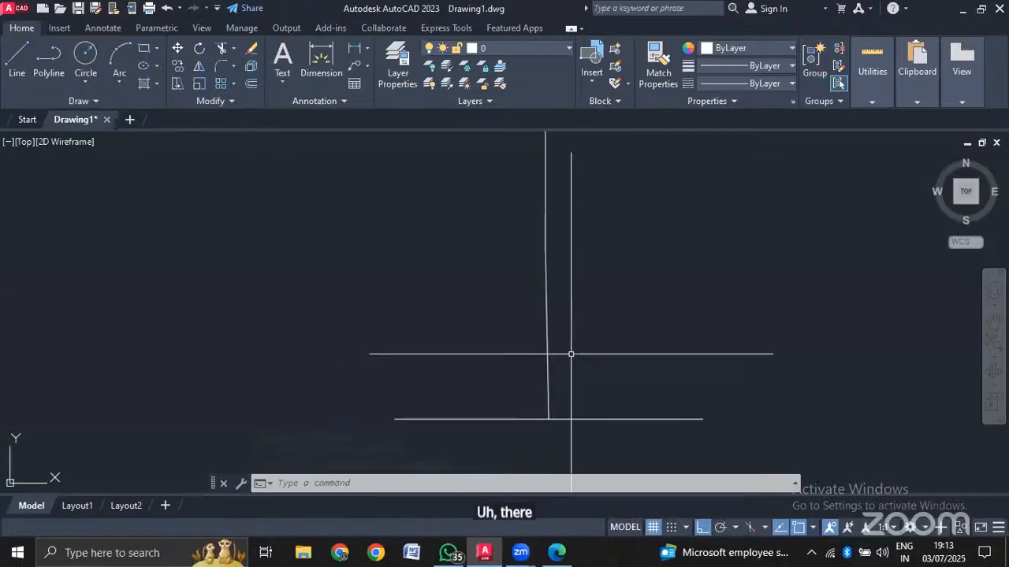
{"action": "left_click", "coordinate": [546, 362]}
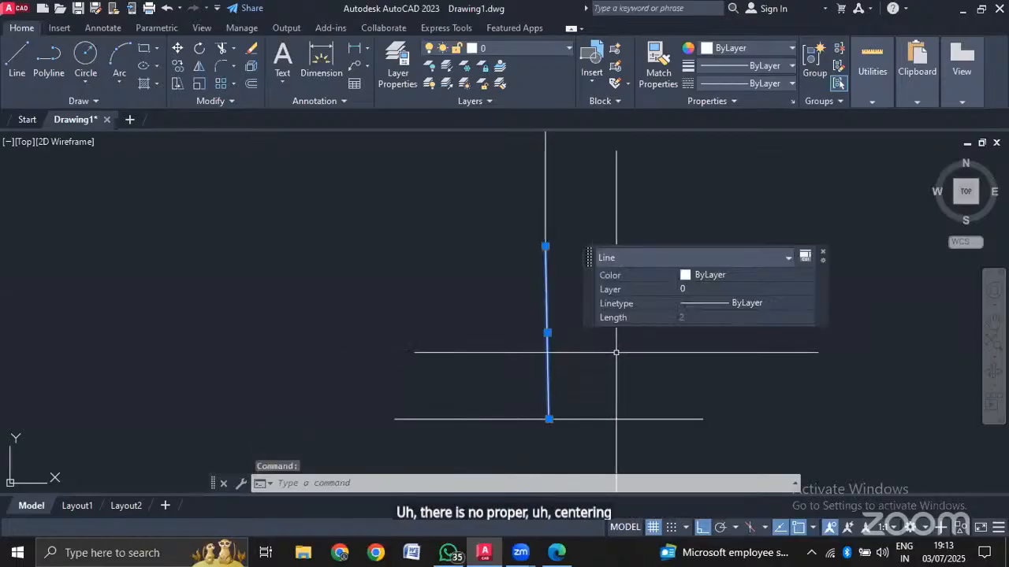
{"action": "key", "text": "Escape"}
{"action": "left_click", "coordinate": [639, 363]}
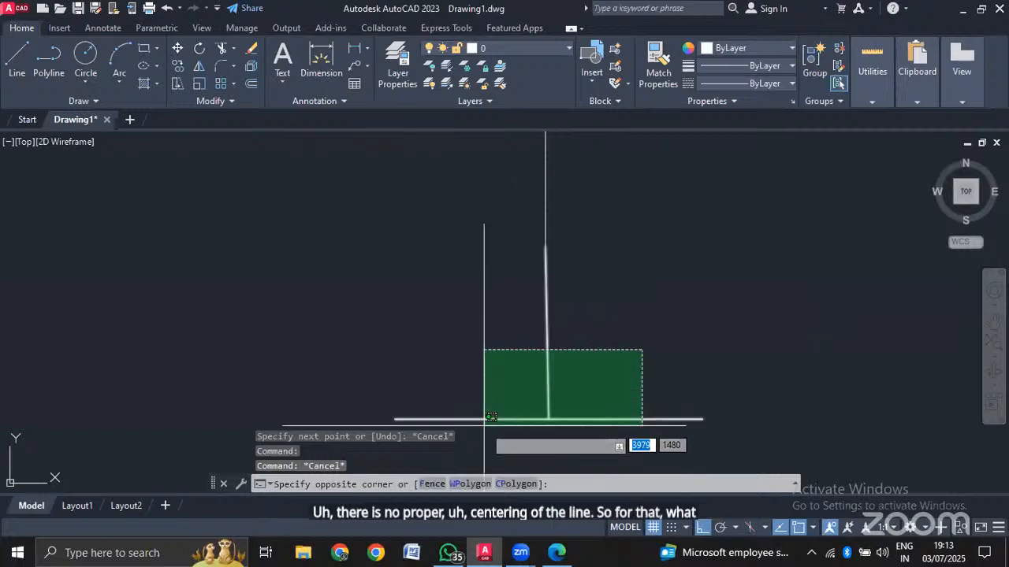
{"action": "left_click", "coordinate": [394, 423]}
{"action": "key", "text": "Delete"}
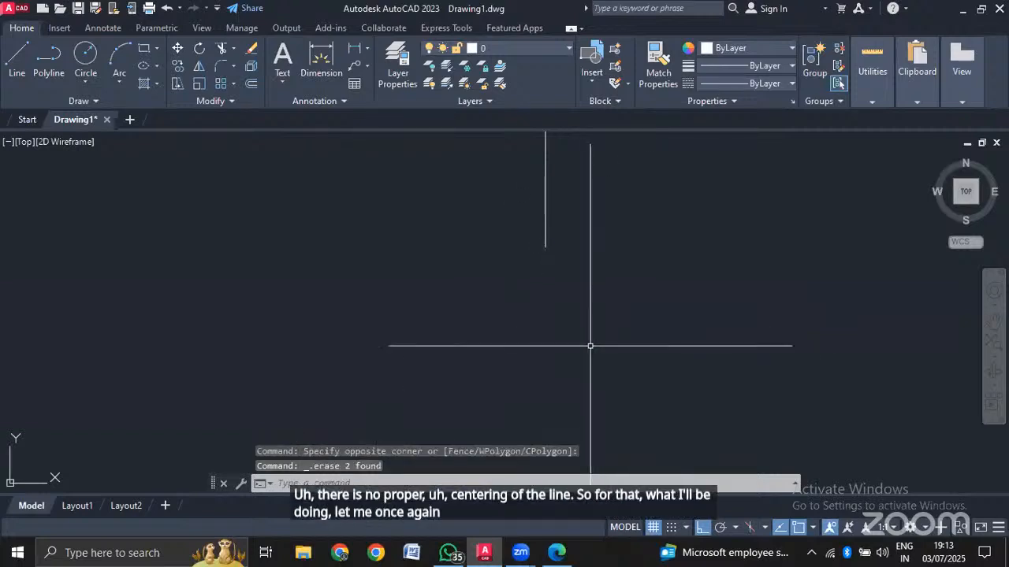
Draw a vertical line about 1 mm long straight down from the feeder's lower endpoint.
{"action": "key", "text": "l"}
{"action": "key", "text": "space"}
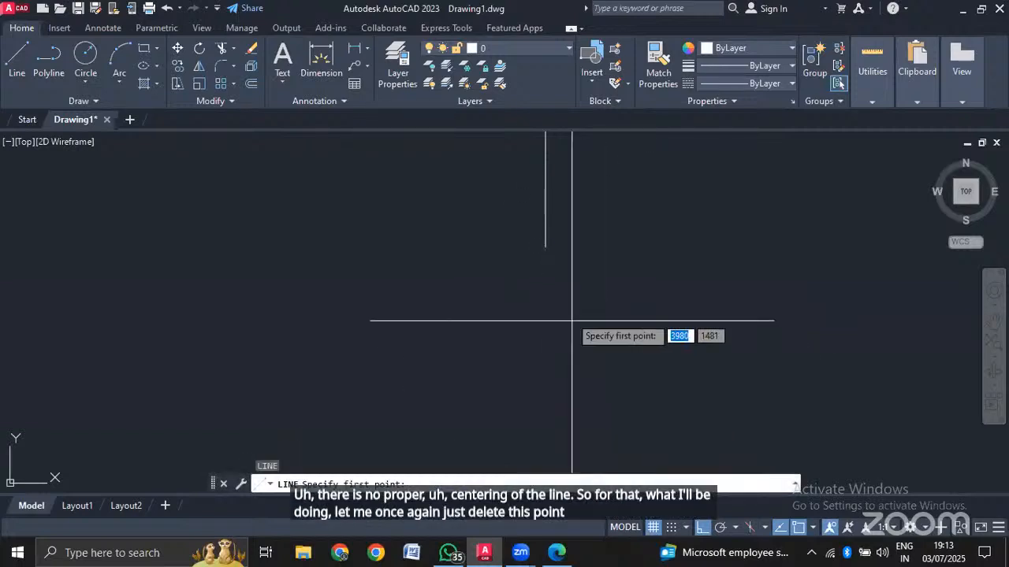
{"action": "left_click", "coordinate": [545, 247]}
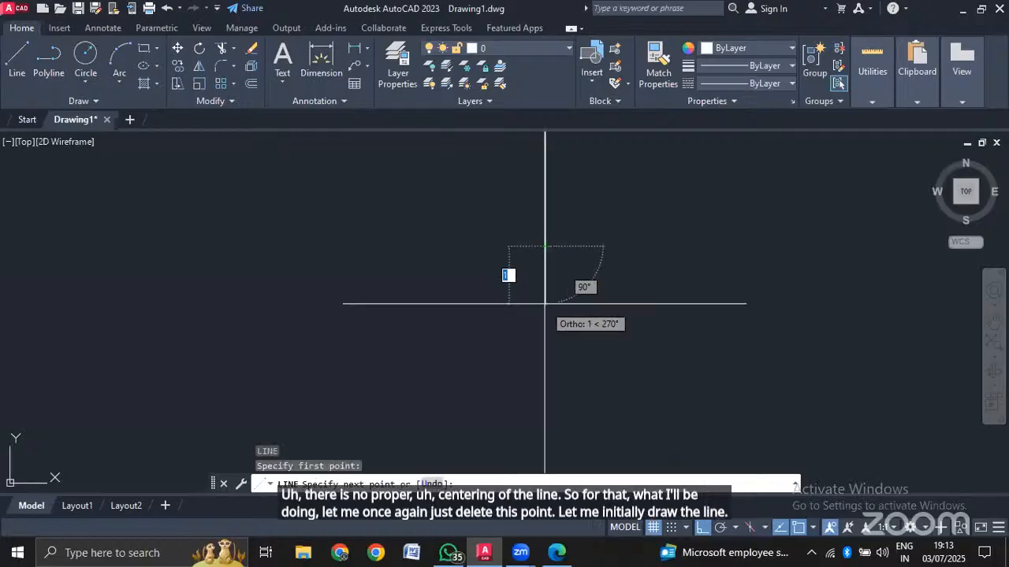
{"action": "left_click", "coordinate": [546, 376]}
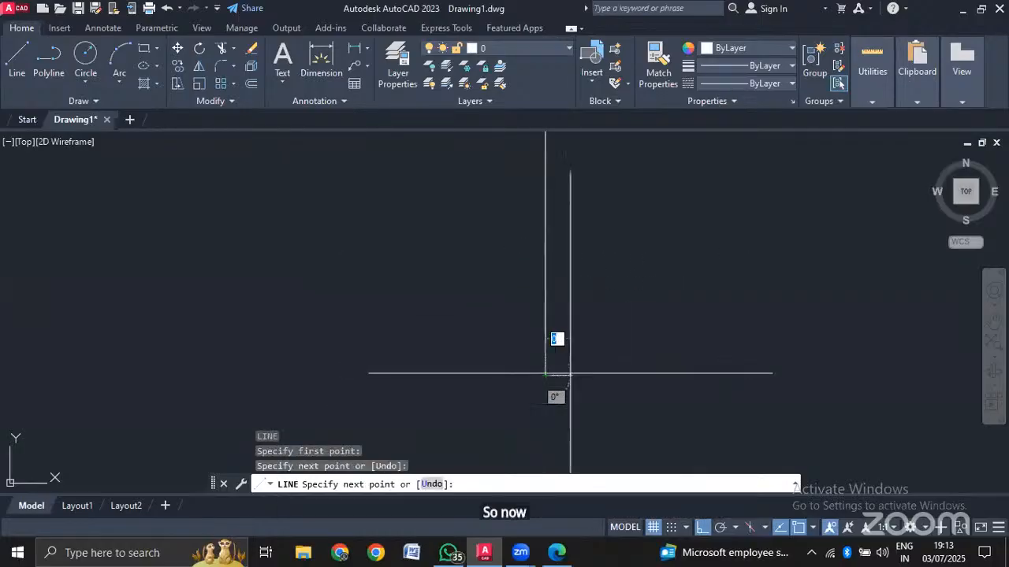
{"action": "key", "text": "Escape"}
Draw a horizontal base line about 3 mm long through the short vertical line's lower endpoint, extending to both sides.
{"action": "key", "text": "space"}
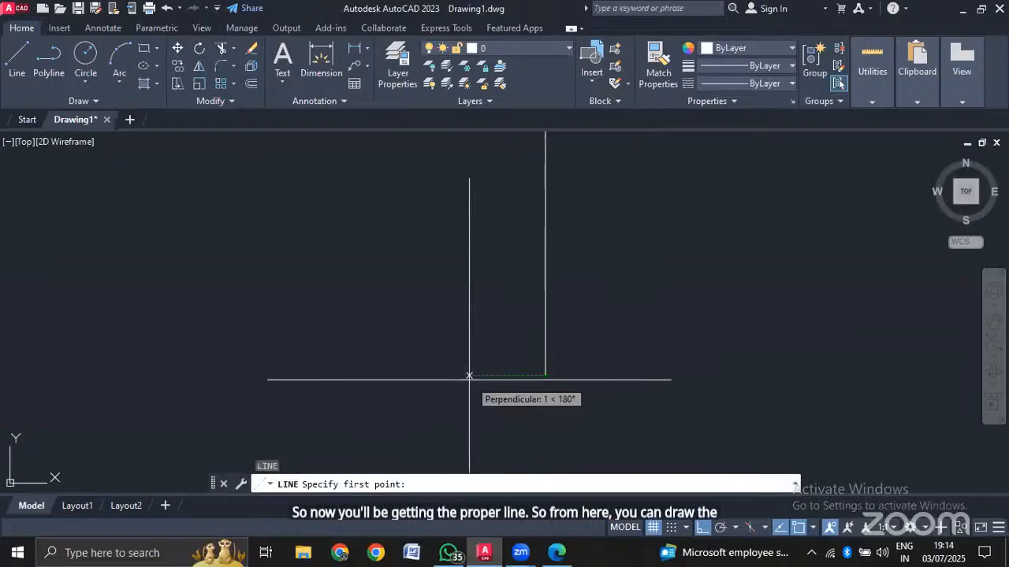
{"action": "left_click", "coordinate": [404, 375]}
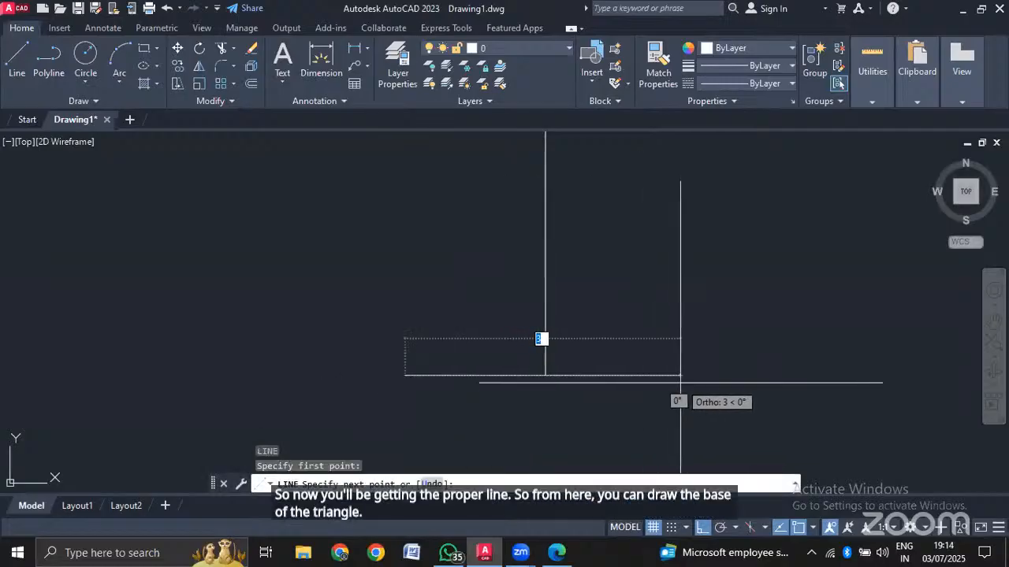
{"action": "left_click", "coordinate": [683, 376]}
{"action": "key", "text": "Escape"}
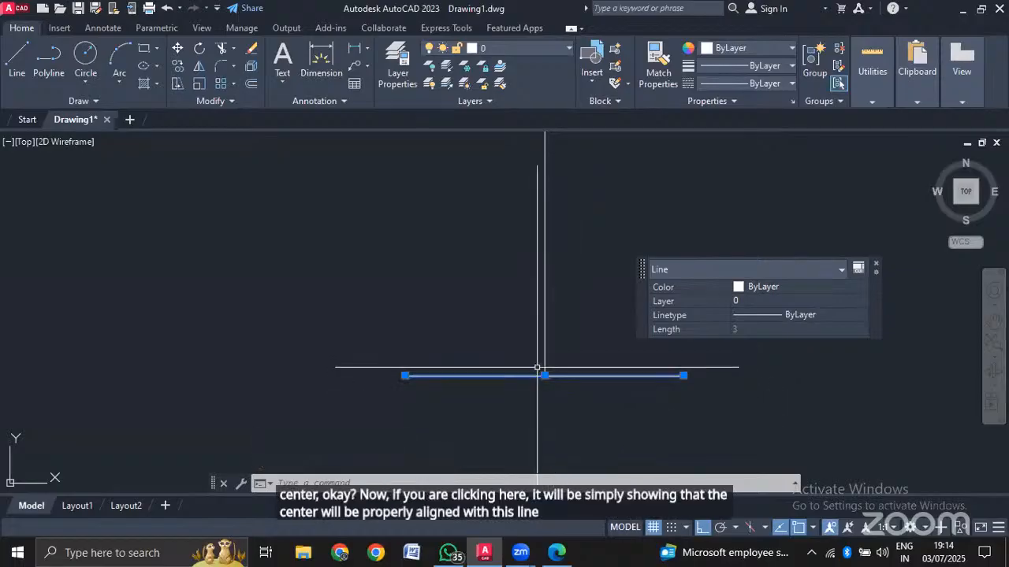
Compare the base line's midpoint with the vertical line's lower endpoint, and move the base line so its midpoint snaps onto that endpoint.
{"action": "scroll", "coordinate": [543, 377], "scroll_direction": "up", "scroll_amount": 5}
{"action": "scroll", "coordinate": [543, 377], "scroll_direction": "up", "scroll_amount": 6}
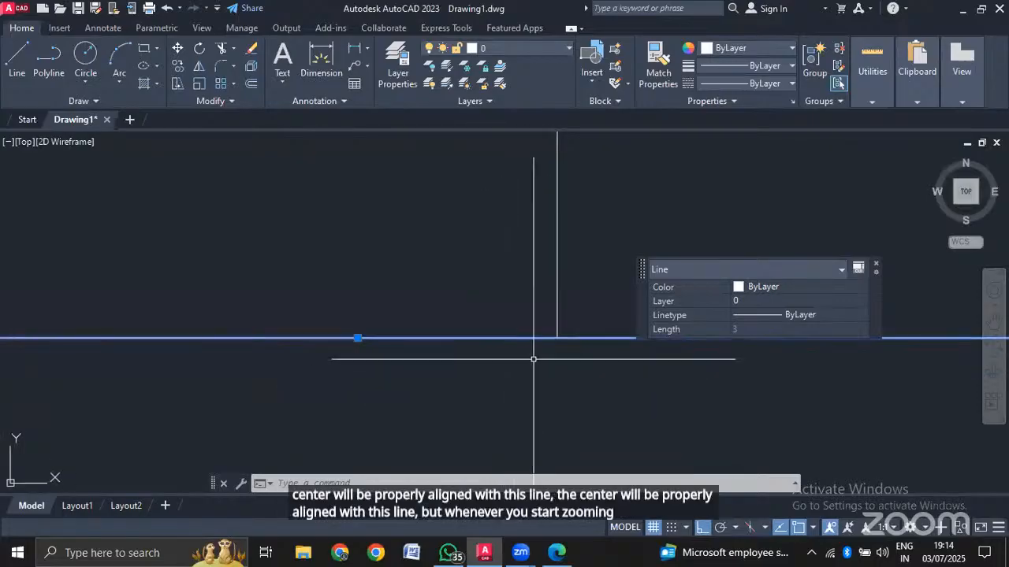
{"action": "scroll", "coordinate": [531, 356], "scroll_direction": "up", "scroll_amount": 5}
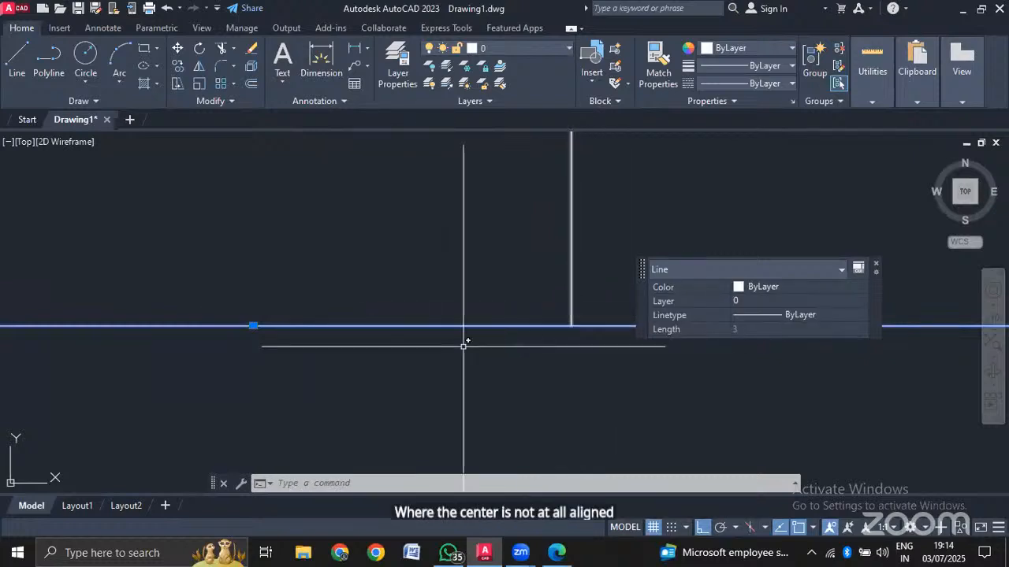
{"action": "scroll", "coordinate": [479, 359], "scroll_direction": "down", "scroll_amount": 5}
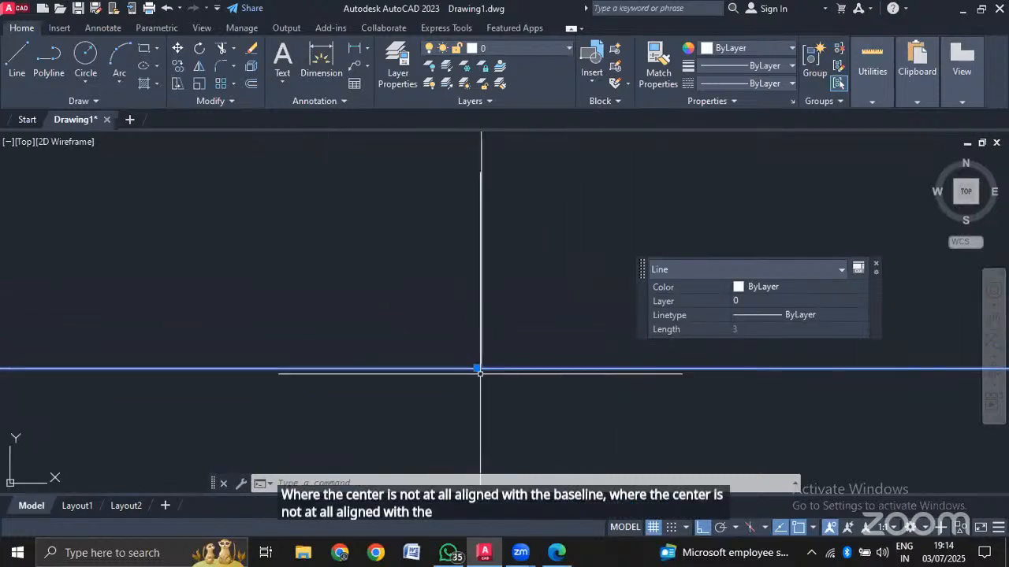
{"action": "scroll", "coordinate": [478, 376], "scroll_direction": "up", "scroll_amount": 4}
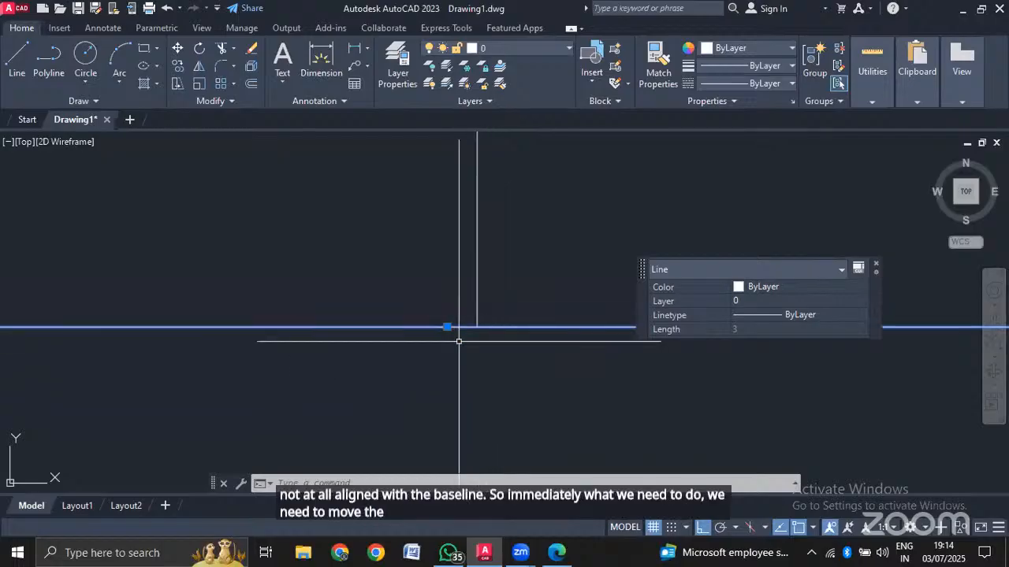
{"action": "key", "text": "Escape"}
{"action": "type", "text": "m"}
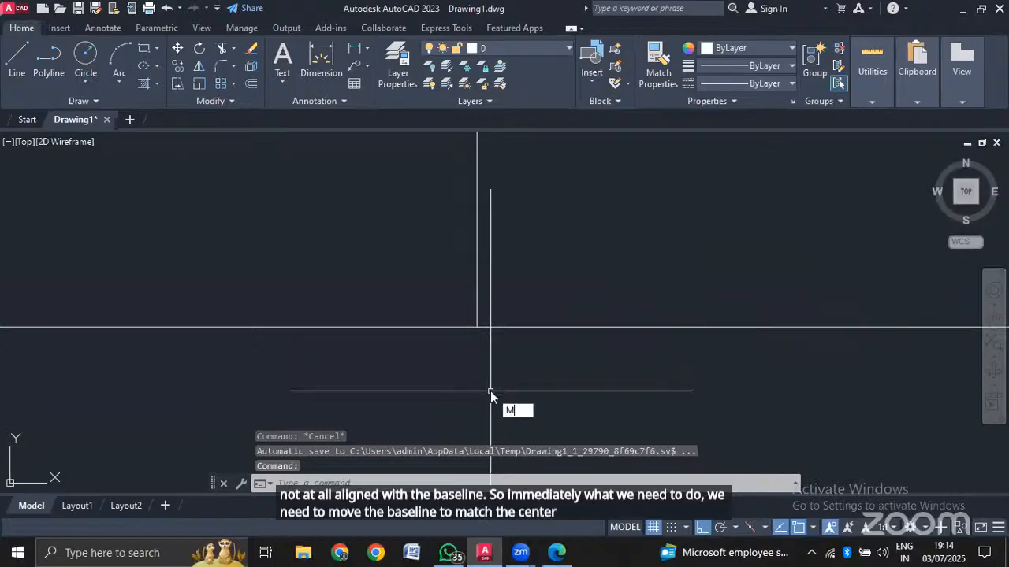
{"action": "key", "text": "Return"}
{"action": "left_click", "coordinate": [461, 327]}
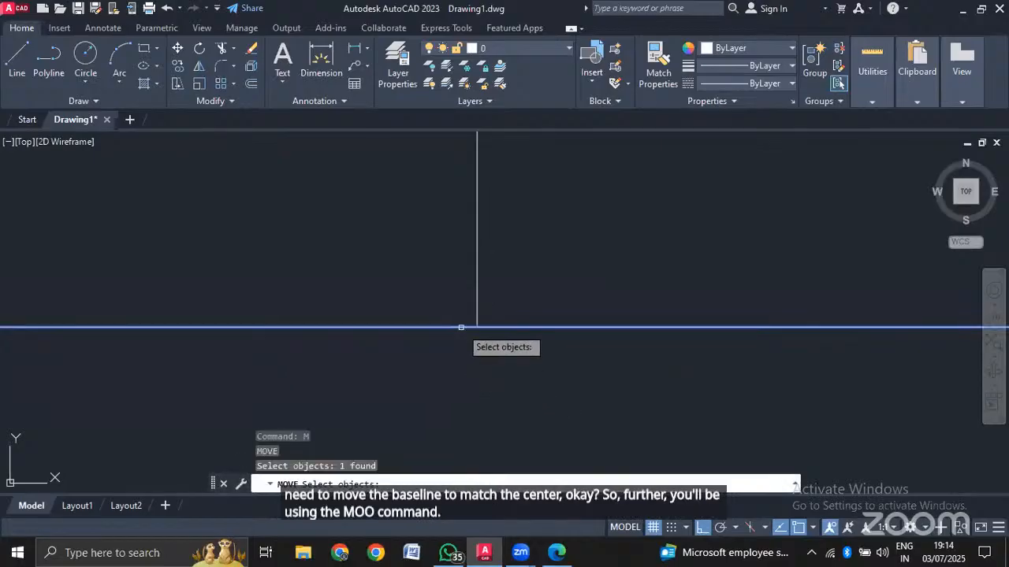
{"action": "key", "text": "Return"}
{"action": "left_click", "coordinate": [447, 326]}
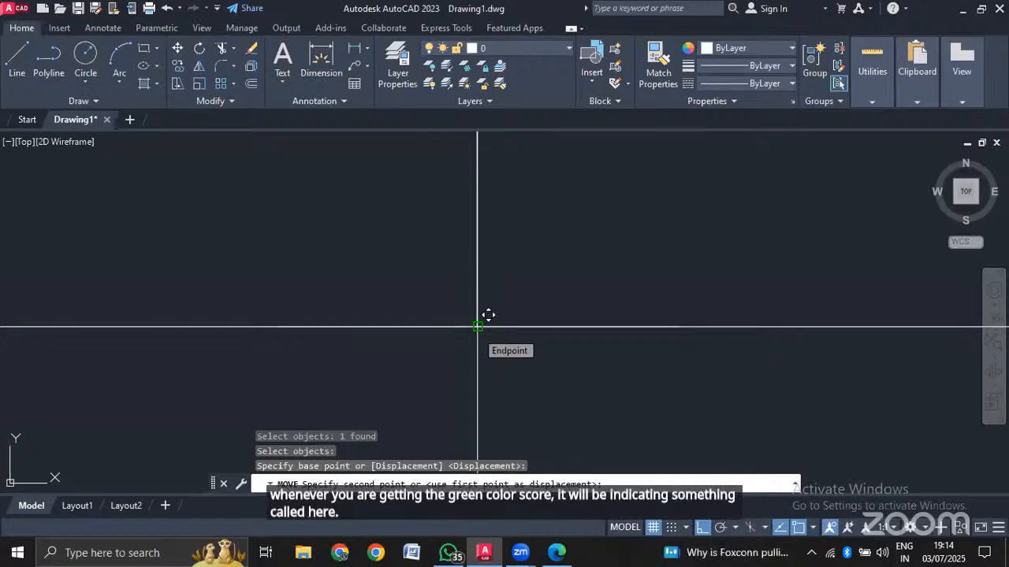
{"action": "left_click", "coordinate": [478, 326]}
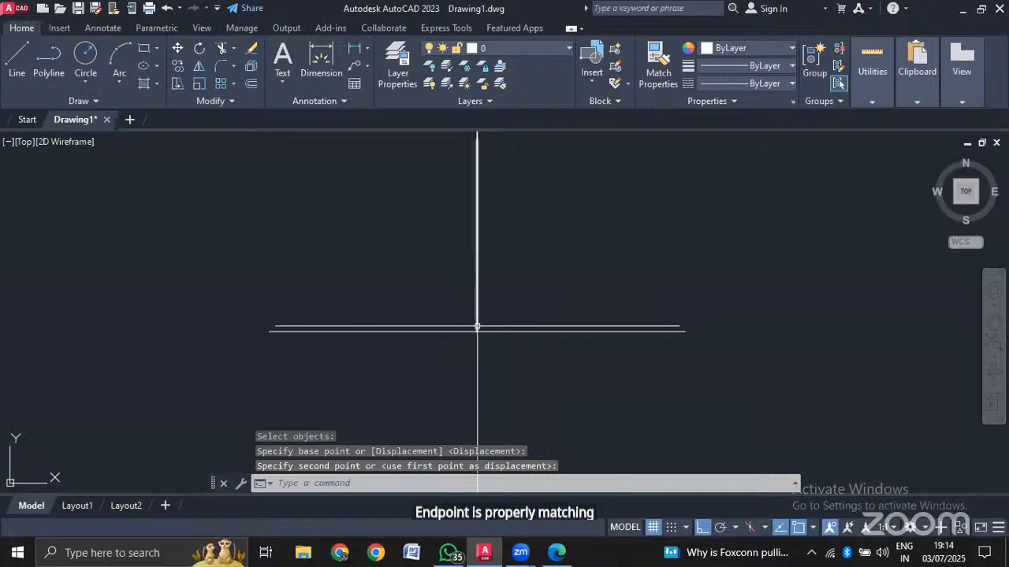
Examine the short vertical line below the feeder and how it meets the base line's midpoint.
{"action": "scroll", "coordinate": [477, 326], "scroll_direction": "down", "scroll_amount": 6}
{"action": "scroll", "coordinate": [509, 212], "scroll_direction": "up", "scroll_amount": 4}
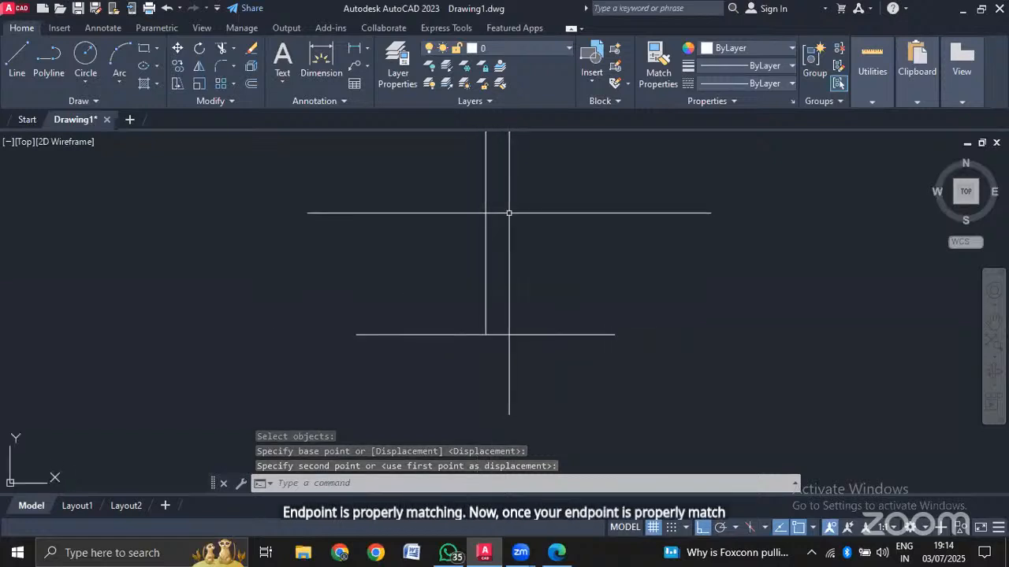
{"action": "left_click", "coordinate": [486, 241]}
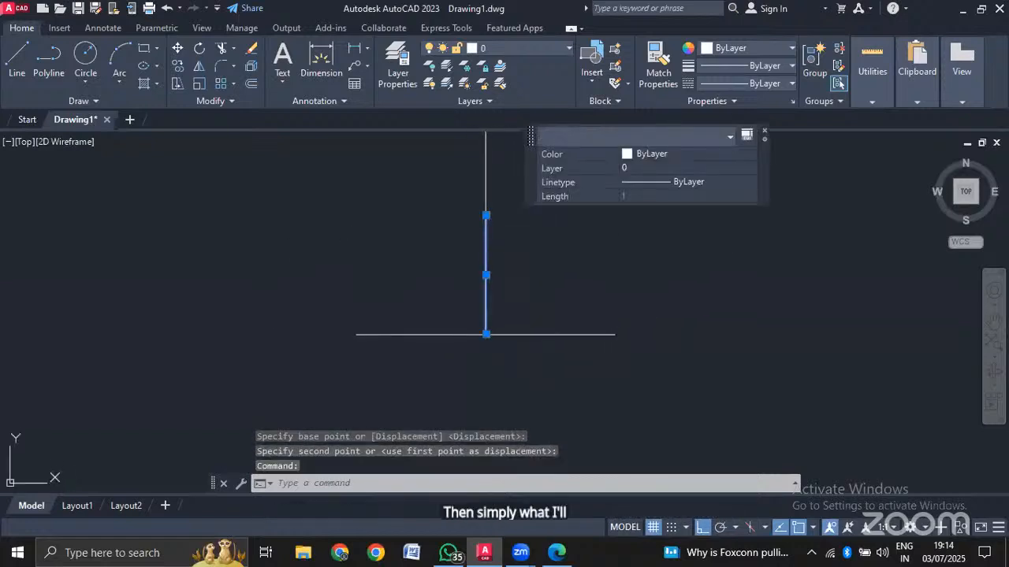
{"action": "key", "text": "Escape"}
{"action": "scroll", "coordinate": [506, 252], "scroll_direction": "down", "scroll_amount": 4}
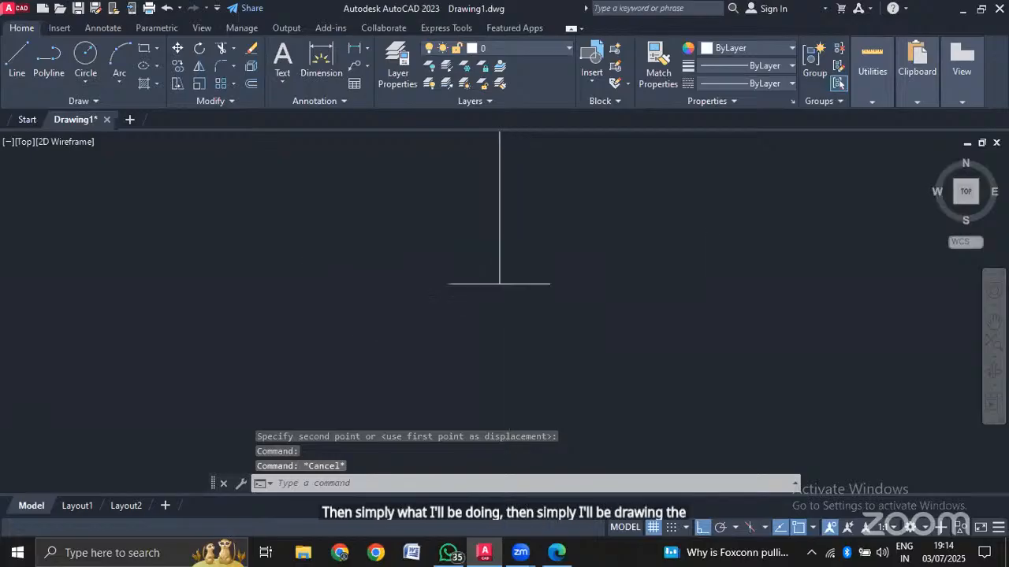
{"action": "scroll", "coordinate": [508, 252], "scroll_direction": "down", "scroll_amount": 5}
{"action": "middle_click_drag", "start_coordinate": [531, 216], "coordinate": [531, 215]}
{"action": "middle_click_drag", "start_coordinate": [527, 346], "coordinate": [526, 339]}
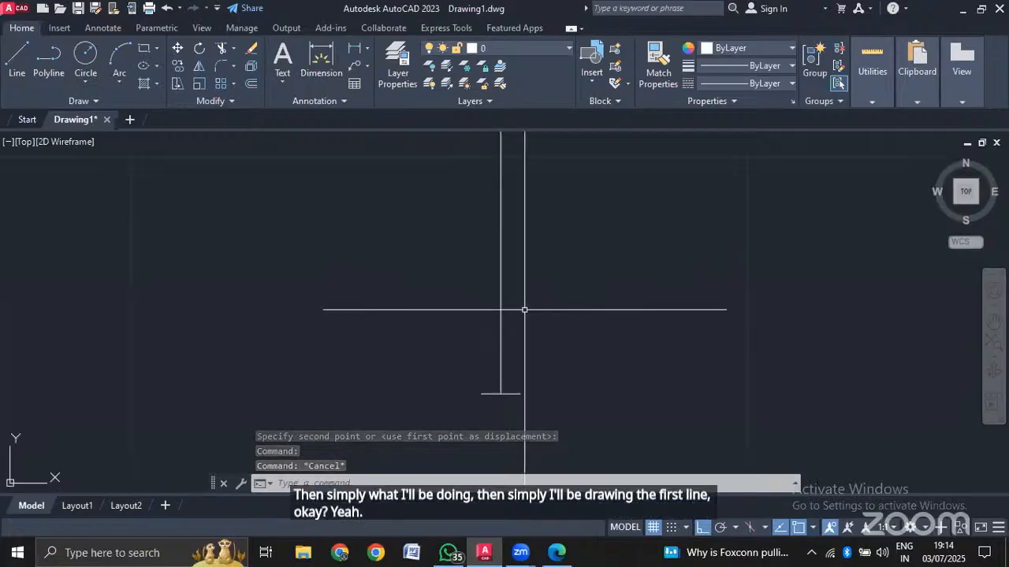
{"action": "scroll", "coordinate": [525, 409], "scroll_direction": "up", "scroll_amount": 6}
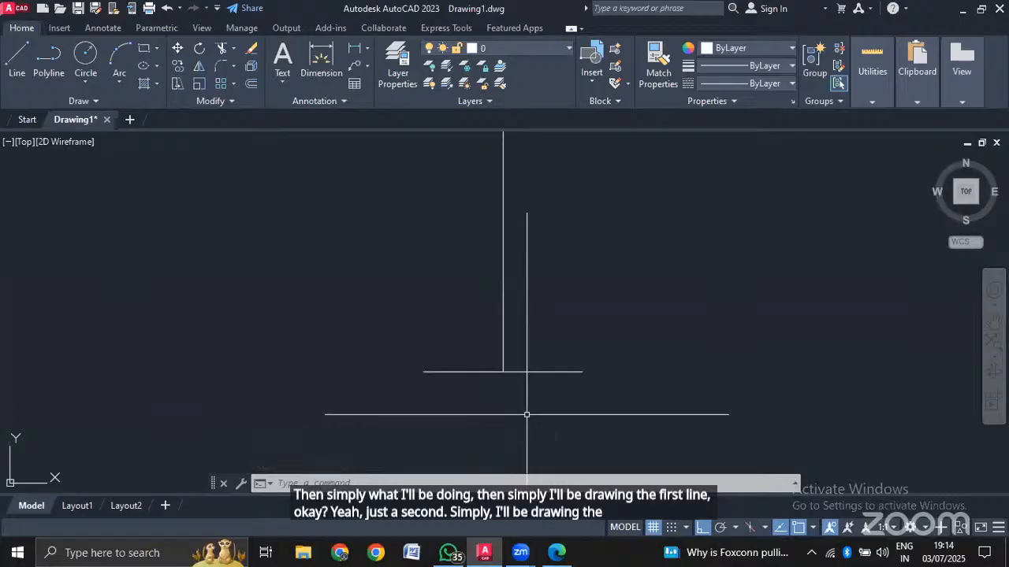
{"action": "key", "text": "Return"}
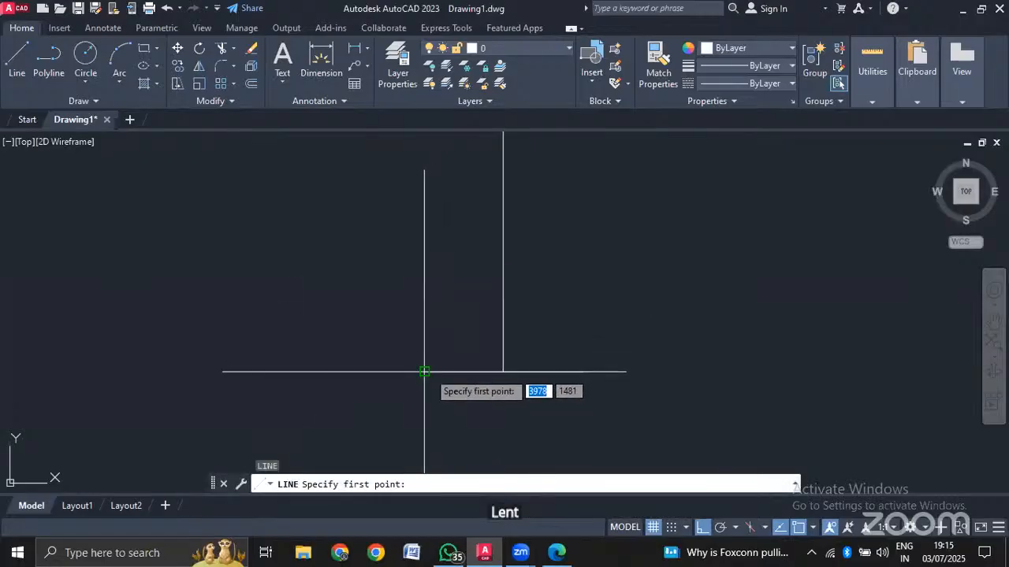
{"action": "left_click", "coordinate": [424, 371]}
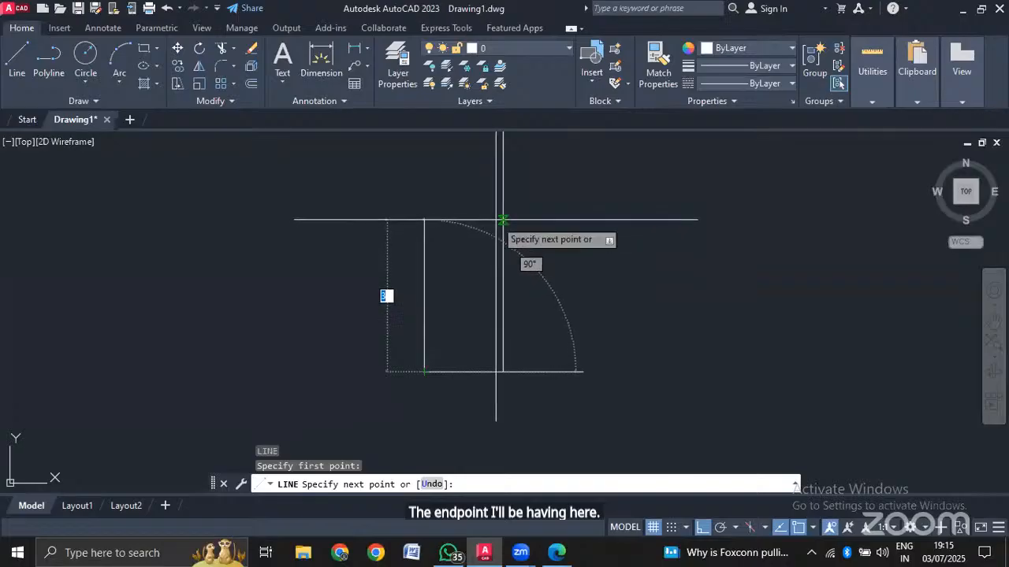
{"action": "key", "text": "Escape"}
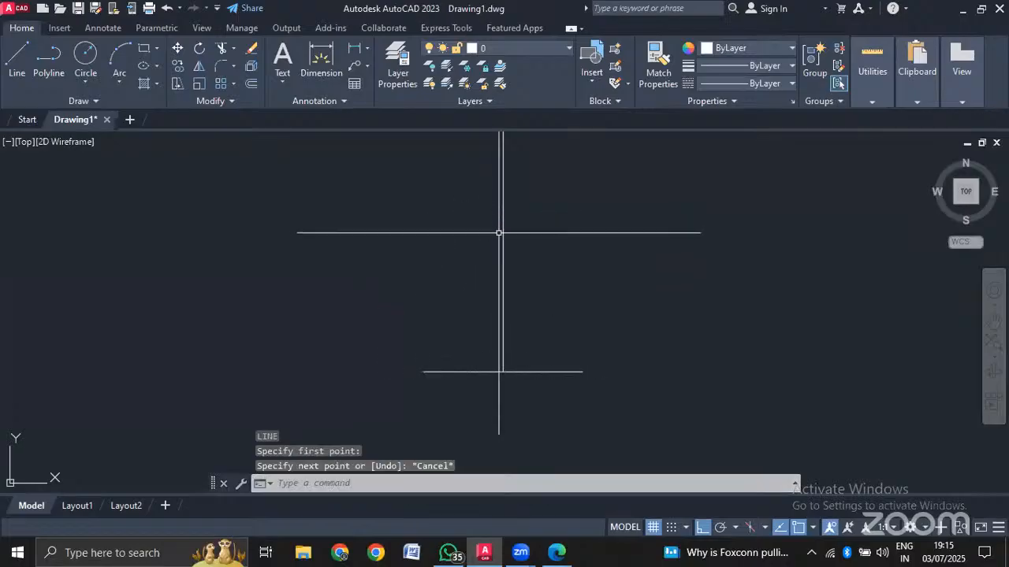
{"action": "key", "text": "Escape"}
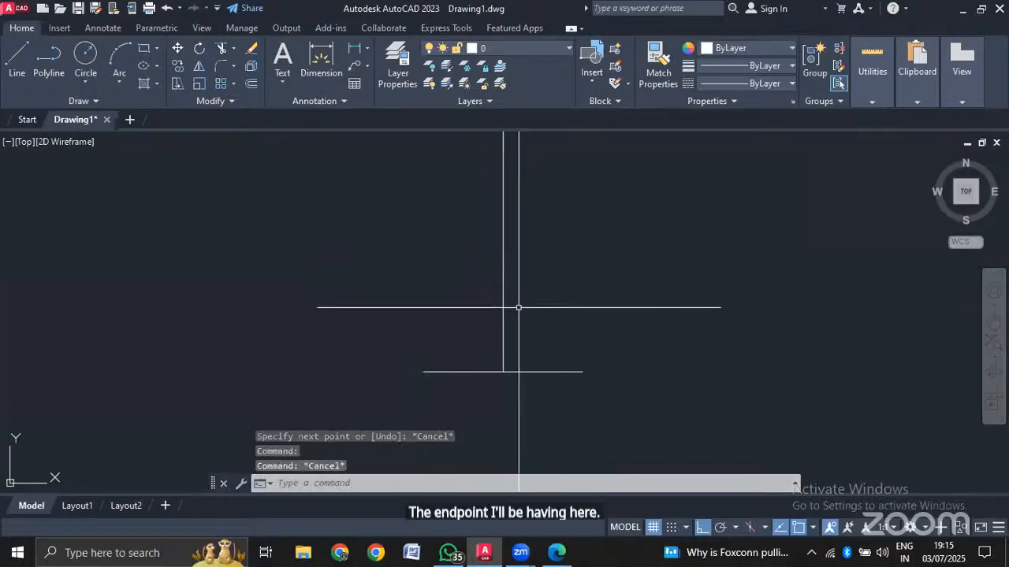
Draw a sloping line from the base line's left endpoint to the short vertical line's upper endpoint.
{"action": "type", "text": "l"}
{"action": "key", "text": "Return"}
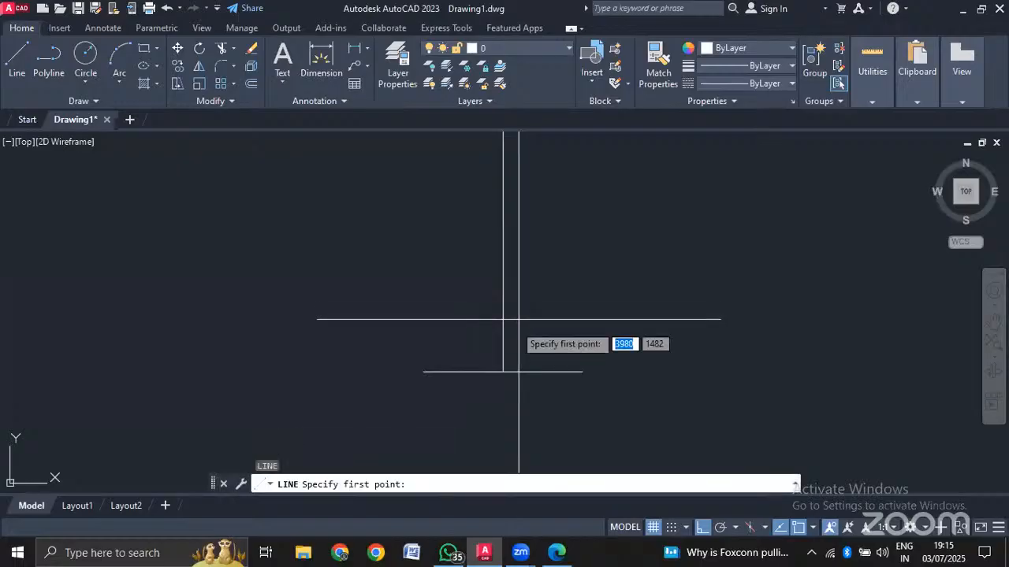
{"action": "left_click", "coordinate": [424, 371]}
{"action": "left_click", "coordinate": [502, 298]}
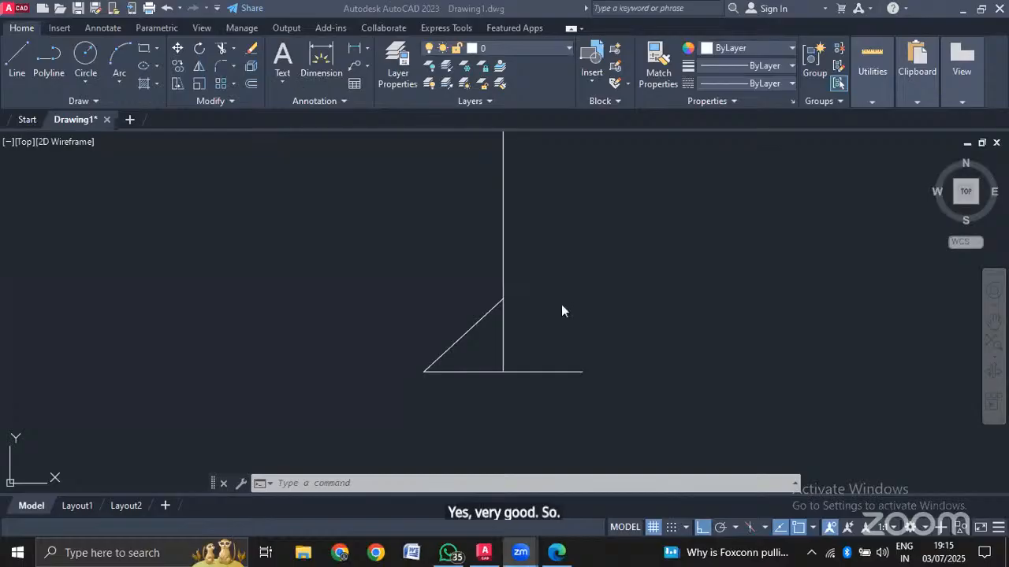
Mirror the sloping line about the short vertical line, keeping the source line, to close the triangle.
{"action": "scroll", "coordinate": [509, 419], "scroll_direction": "up", "scroll_amount": 2}
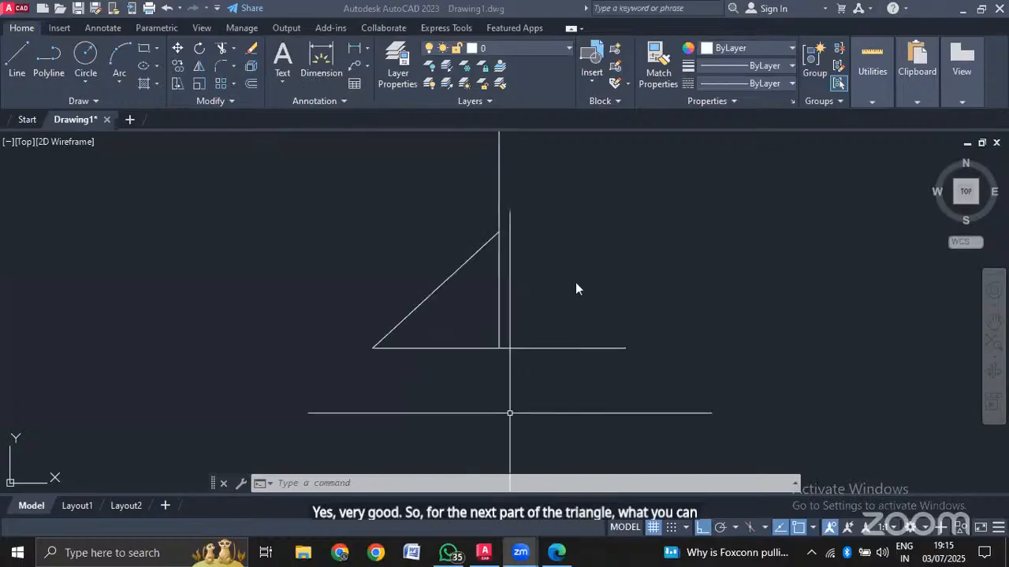
{"action": "type", "text": "MI"}
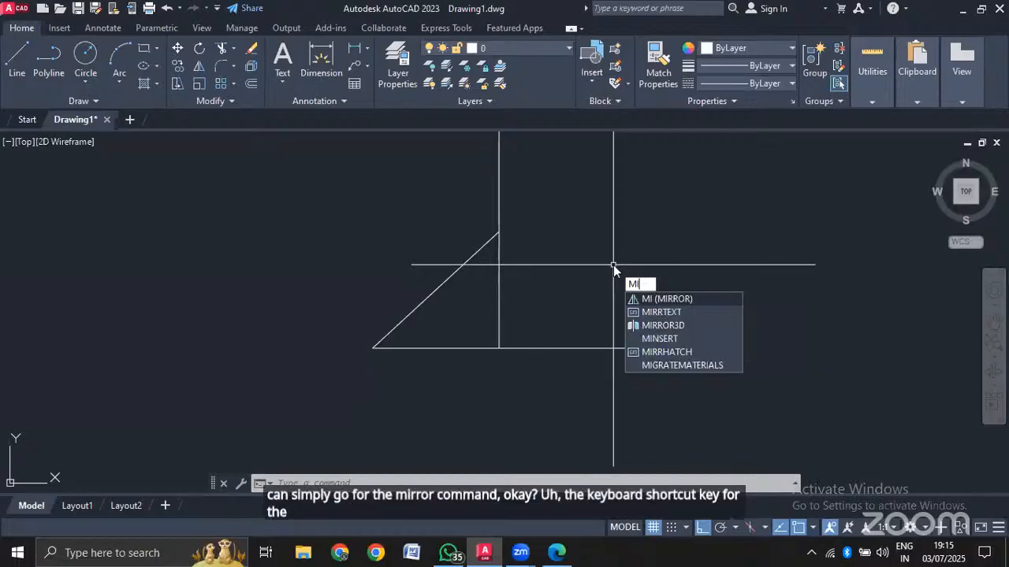
{"action": "key", "text": "Return"}
{"action": "left_click", "coordinate": [465, 262]}
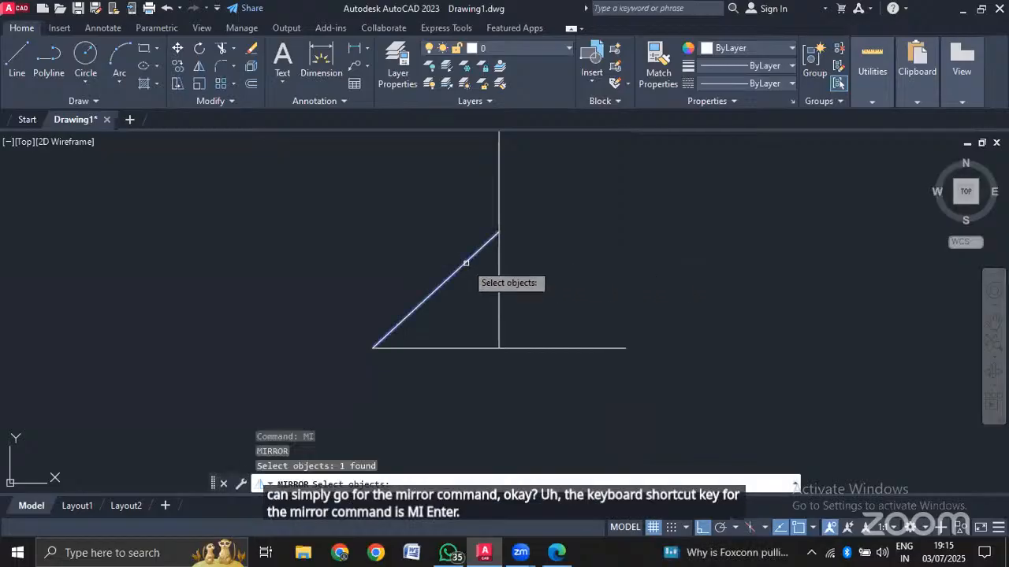
{"action": "key", "text": "Return"}
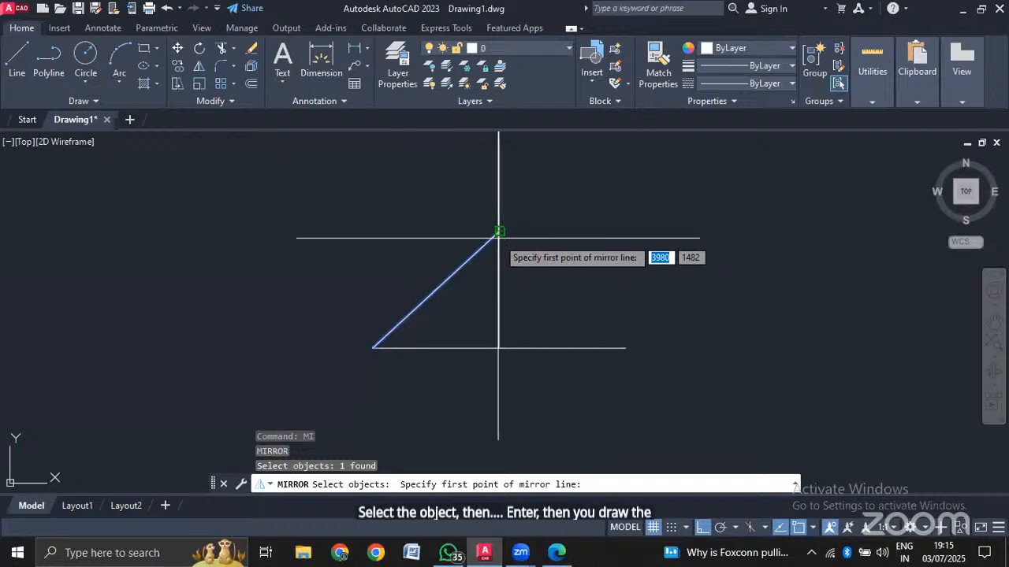
{"action": "left_click", "coordinate": [498, 231]}
{"action": "left_click", "coordinate": [499, 348]}
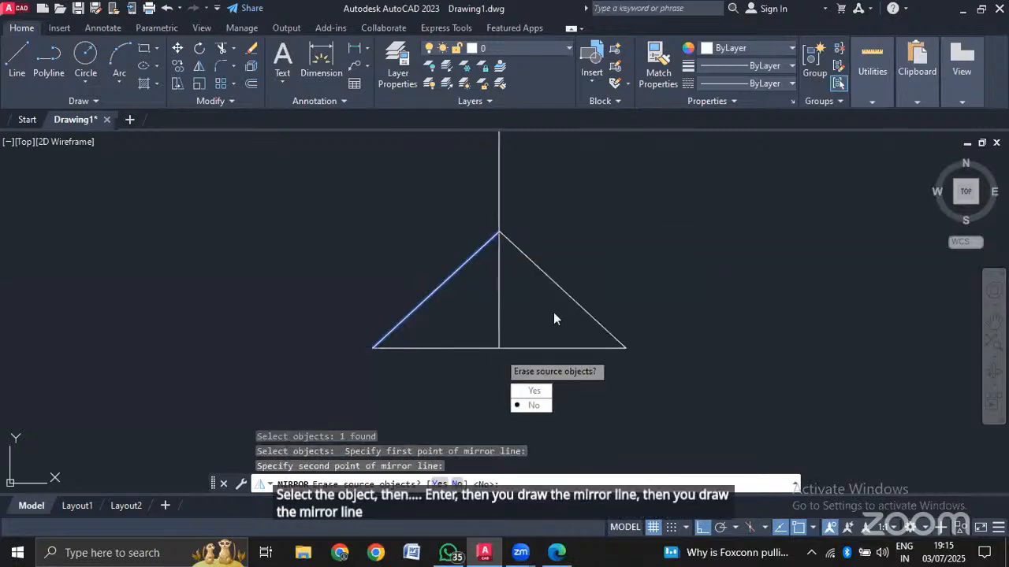
{"action": "left_click", "coordinate": [532, 405]}
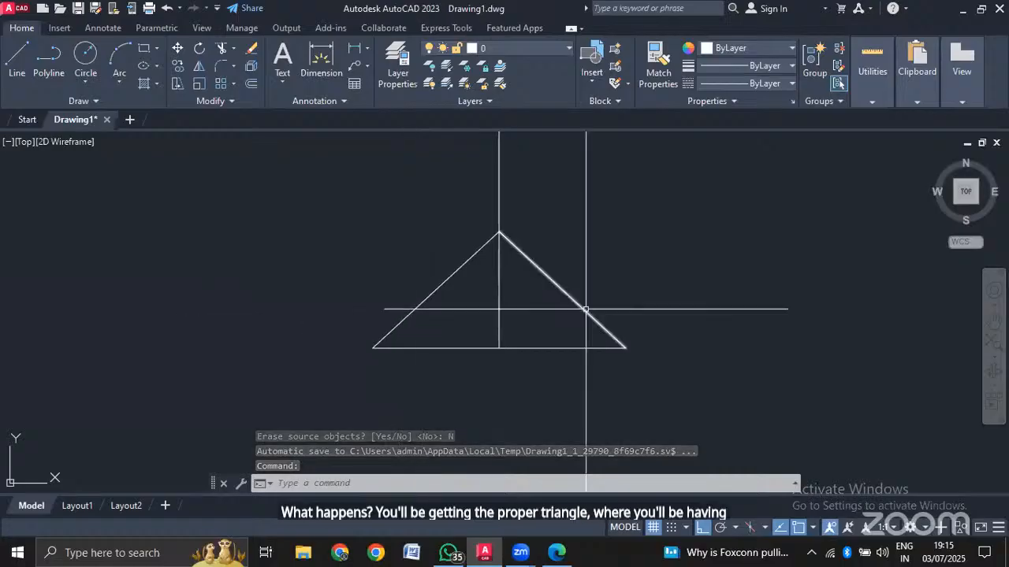
Switch to the reference PDF and examine the small open triangle below the power cable mark.
{"action": "scroll", "coordinate": [589, 288], "scroll_direction": "down", "scroll_amount": 4}
{"action": "scroll", "coordinate": [588, 289], "scroll_direction": "down", "scroll_amount": 2}
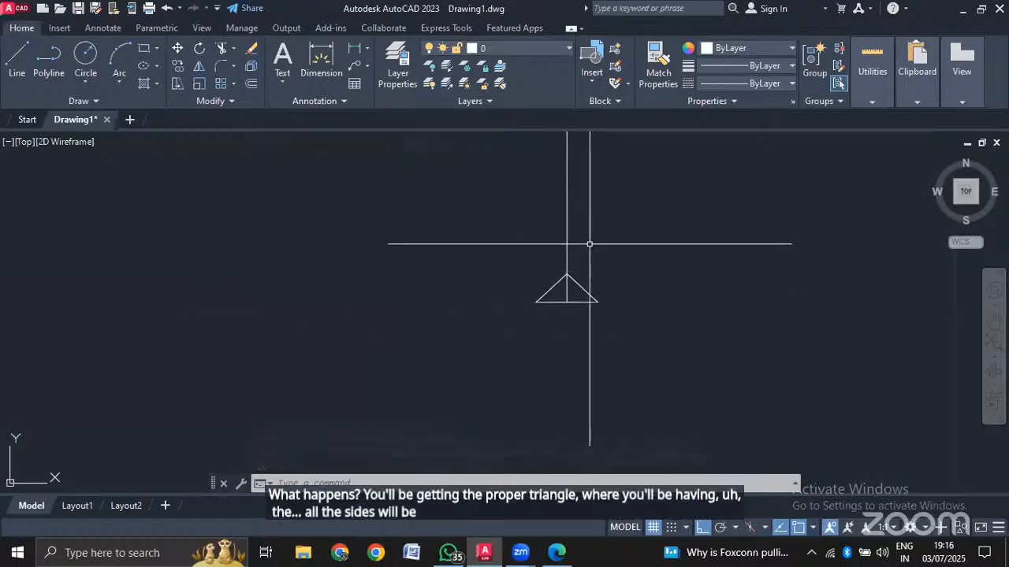
{"action": "left_click", "coordinate": [556, 553]}
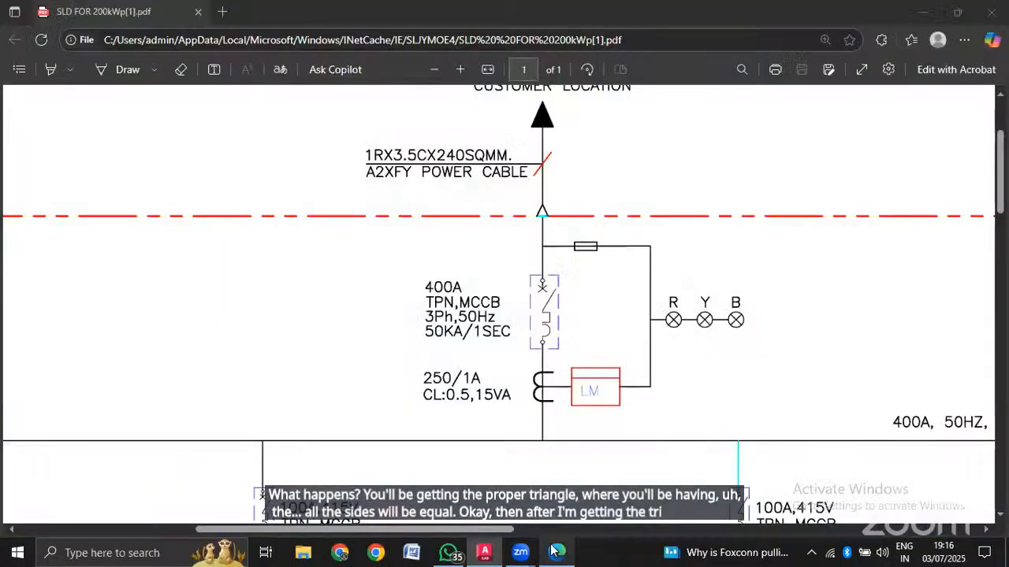
{"action": "scroll", "coordinate": [549, 235], "scroll_direction": "up", "scroll_amount": 2, "text": "ctrl"}
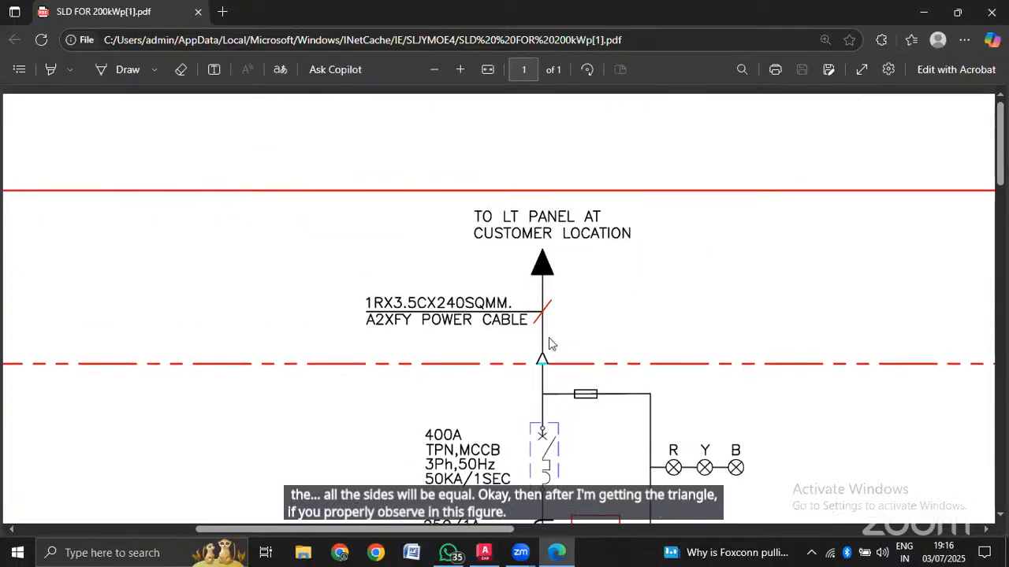
{"action": "scroll", "coordinate": [545, 347], "scroll_direction": "down", "scroll_amount": 2}
{"action": "scroll", "coordinate": [546, 347], "scroll_direction": "up", "scroll_amount": 2, "text": "ctrl"}
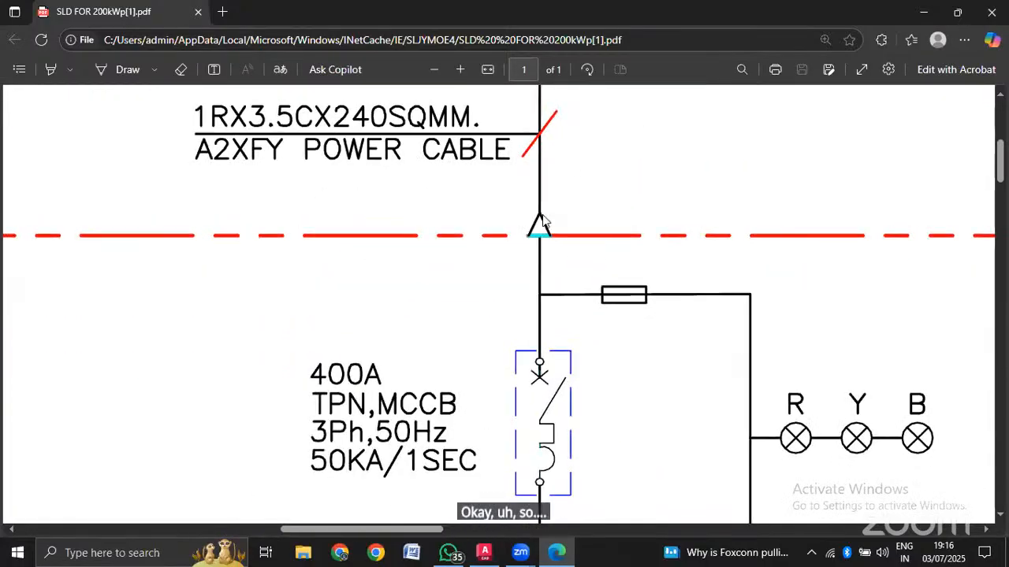
{"action": "scroll", "coordinate": [552, 220], "scroll_direction": "up", "scroll_amount": 2}
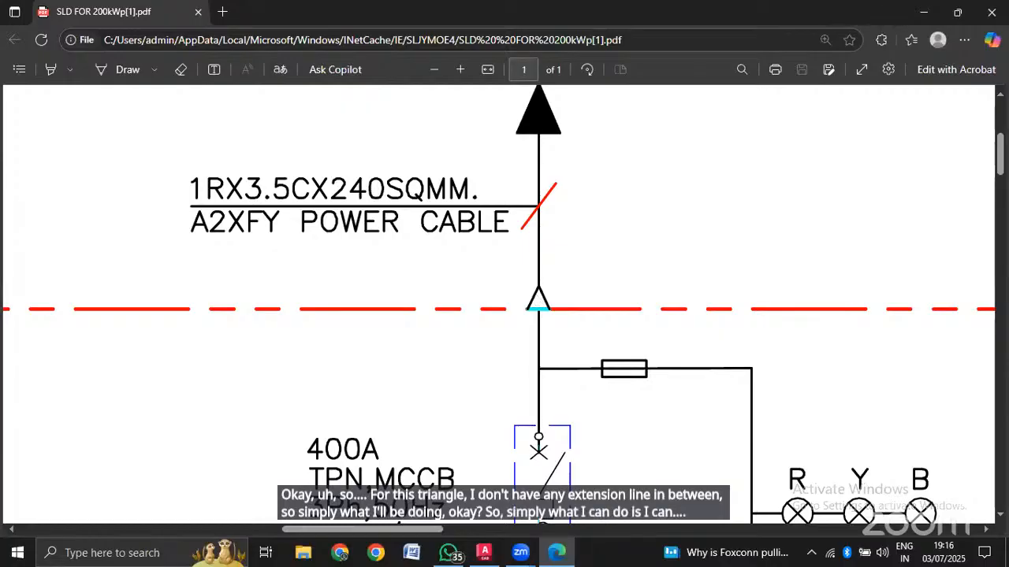
Switch back to AutoCAD and trim away the vertical centre line inside the triangle.
{"action": "left_click", "coordinate": [484, 552]}
{"action": "scroll", "coordinate": [571, 271], "scroll_direction": "up", "scroll_amount": 2}
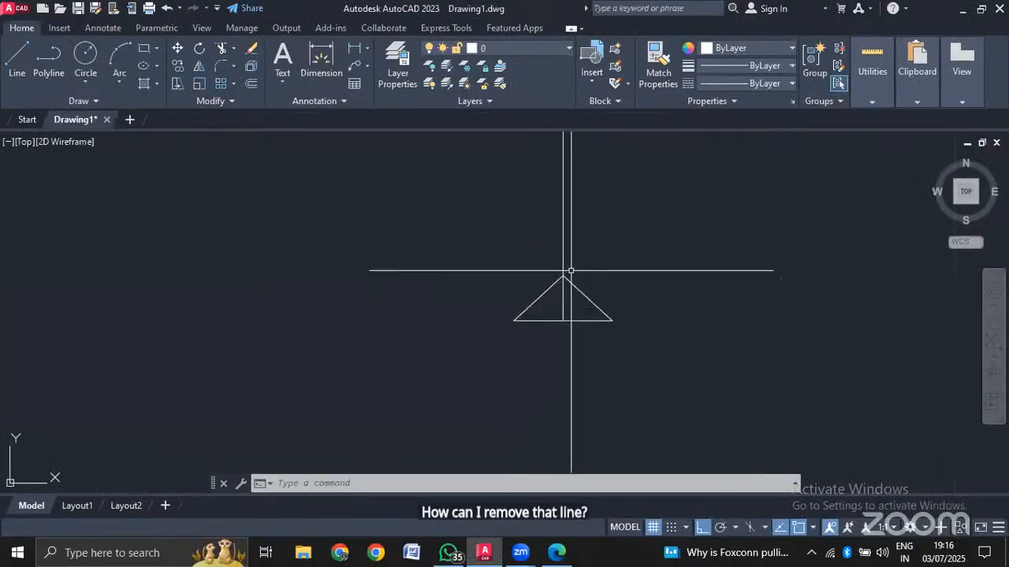
{"action": "scroll", "coordinate": [569, 270], "scroll_direction": "up", "scroll_amount": 3}
{"action": "scroll", "coordinate": [564, 260], "scroll_direction": "down", "scroll_amount": 4}
{"action": "scroll", "coordinate": [563, 249], "scroll_direction": "up", "scroll_amount": 4}
{"action": "scroll", "coordinate": [562, 248], "scroll_direction": "down", "scroll_amount": 3}
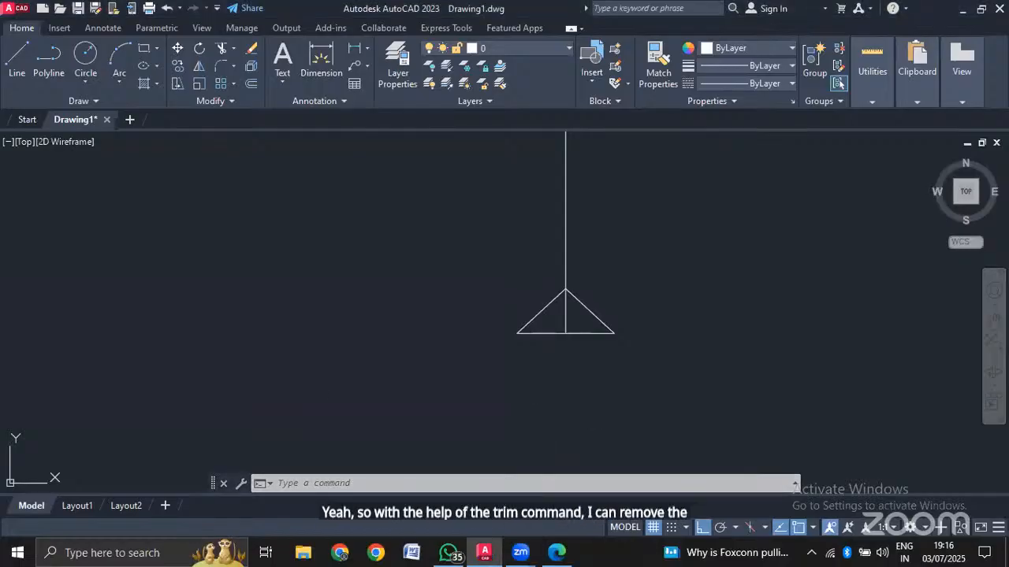
{"action": "type", "text": "tr"}
{"action": "key", "text": "Return"}
{"action": "left_click", "coordinate": [565, 315]}
{"action": "scroll", "coordinate": [646, 344], "scroll_direction": "down", "scroll_amount": 4}
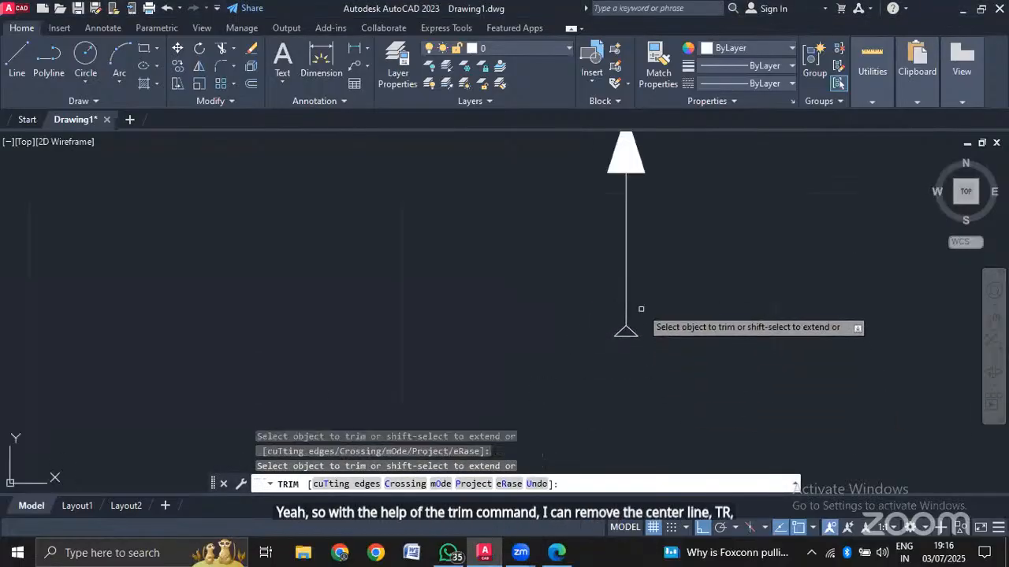
{"action": "scroll", "coordinate": [645, 368], "scroll_direction": "up", "scroll_amount": 2}
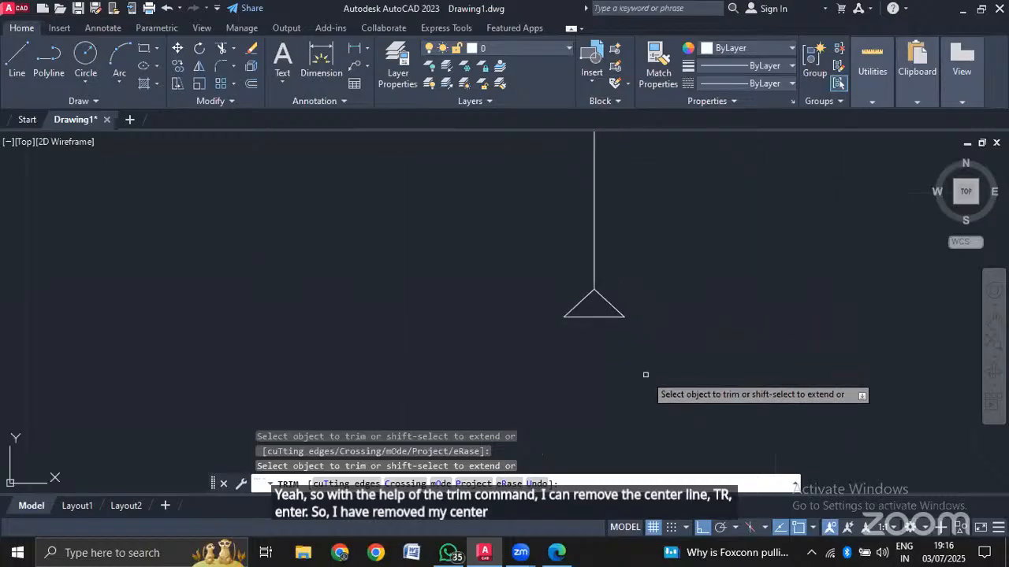
{"action": "key", "text": "Escape"}
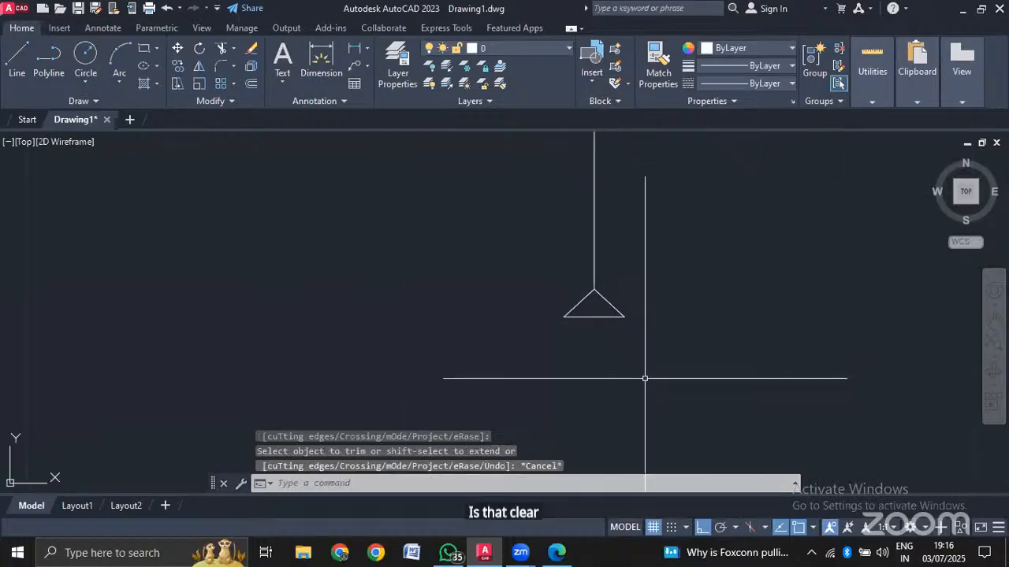
{"action": "scroll", "coordinate": [645, 378], "scroll_direction": "up", "scroll_amount": 4}
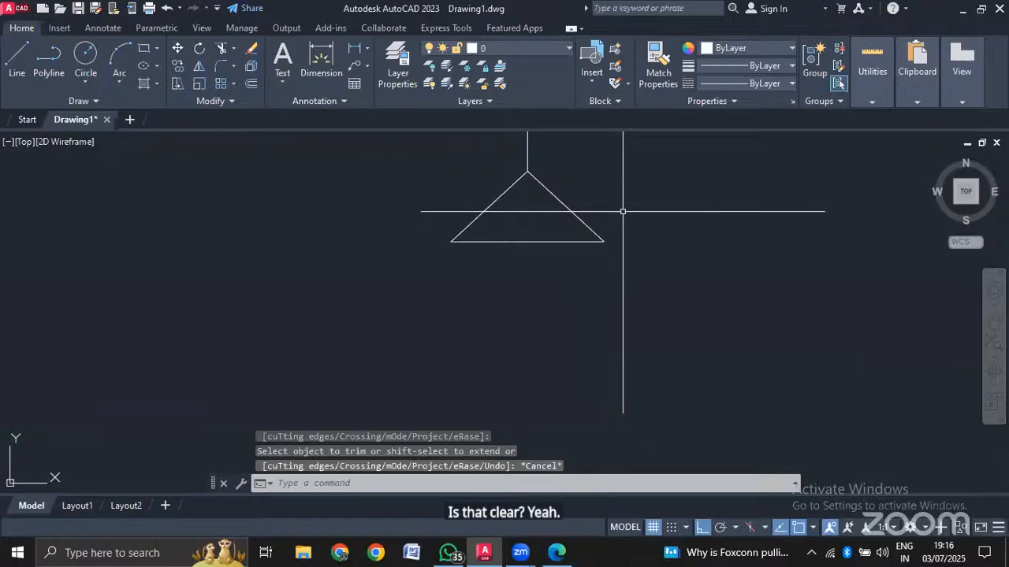
{"action": "type", "text": "s"}
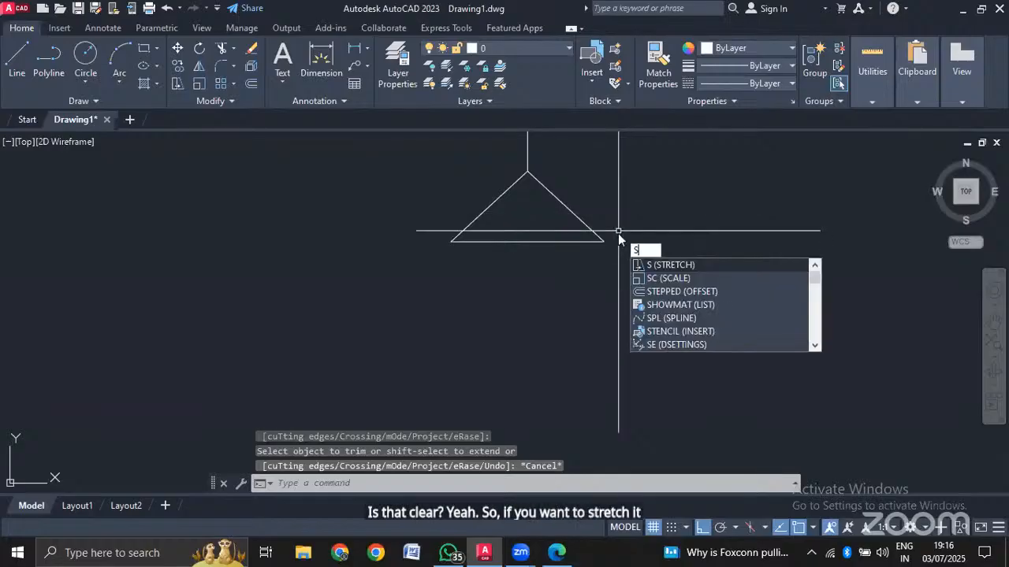
{"action": "key", "text": "Return"}
{"action": "left_click", "coordinate": [620, 222]}
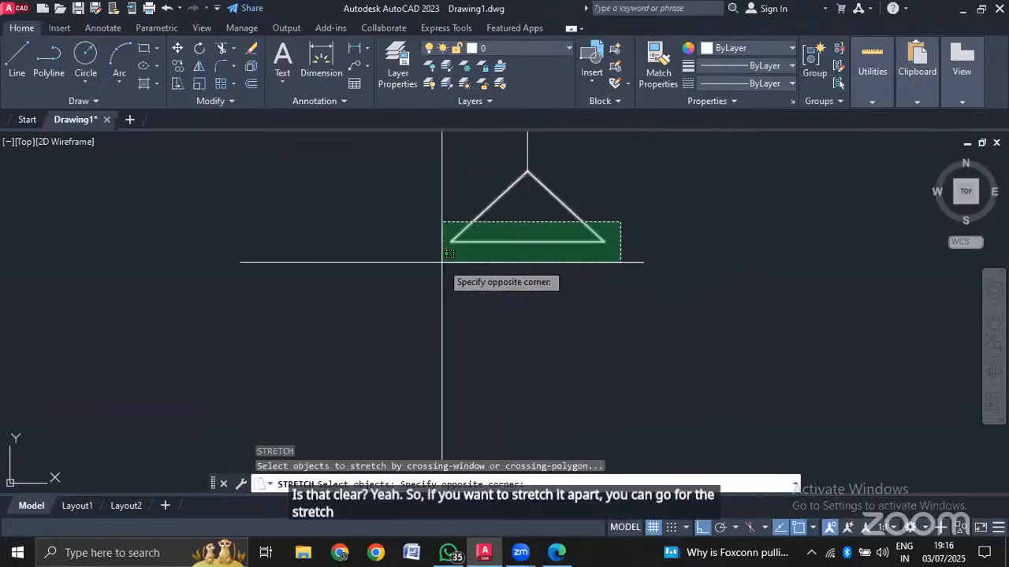
{"action": "left_click", "coordinate": [499, 270]}
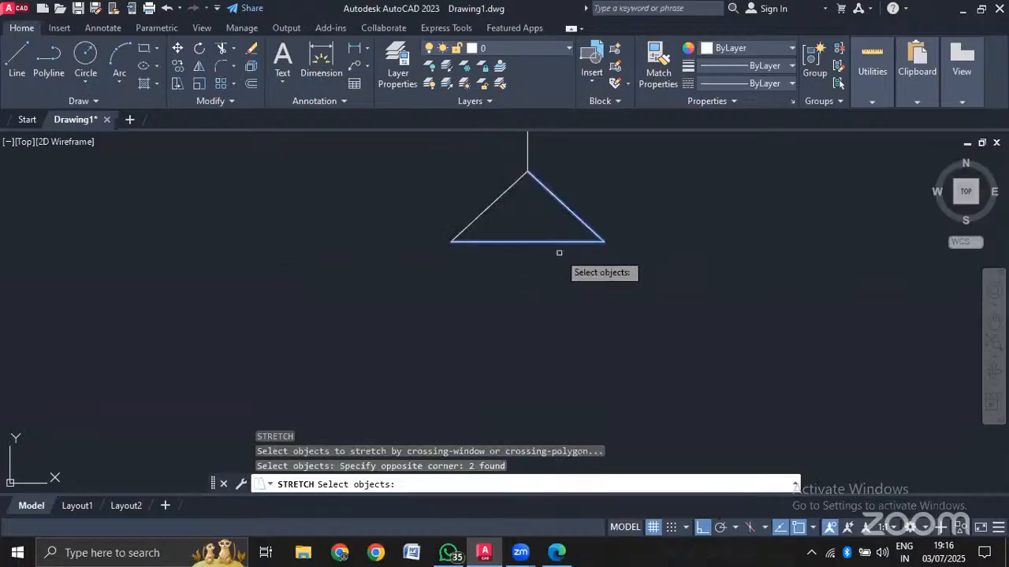
{"action": "key", "text": "Escape"}
Stretch the triangle's base straight down by about 1 mm from its midpoint, keeping the apex in place.
{"action": "key", "text": "Return"}
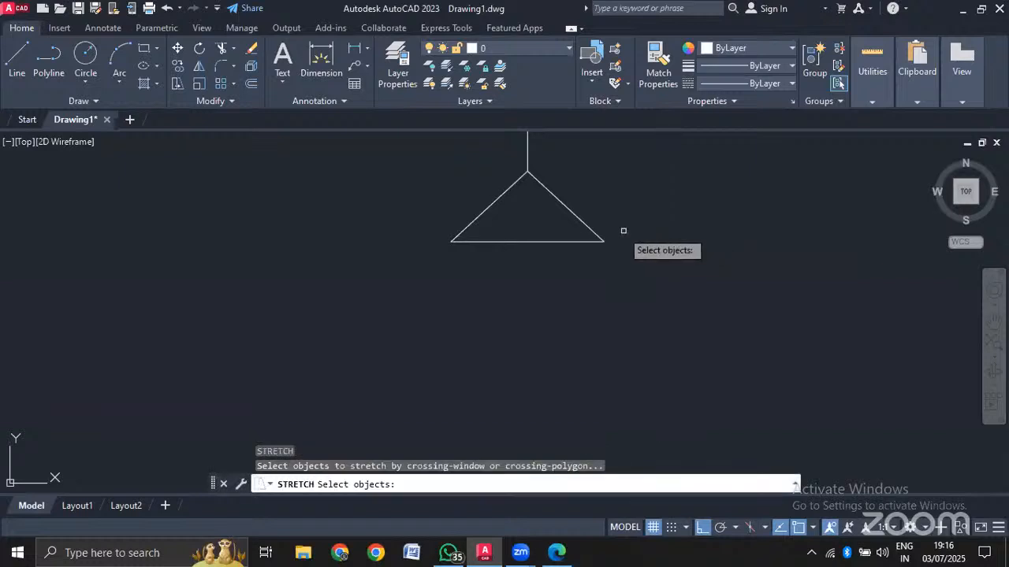
{"action": "left_click", "coordinate": [622, 228]}
{"action": "left_click", "coordinate": [434, 265]}
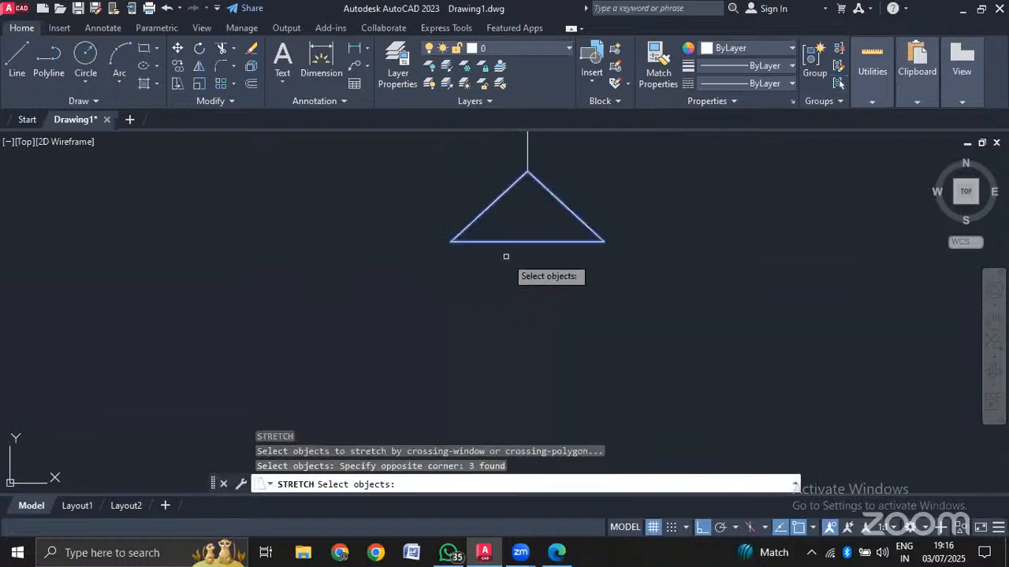
{"action": "key", "text": "Return"}
{"action": "left_click", "coordinate": [527, 241]}
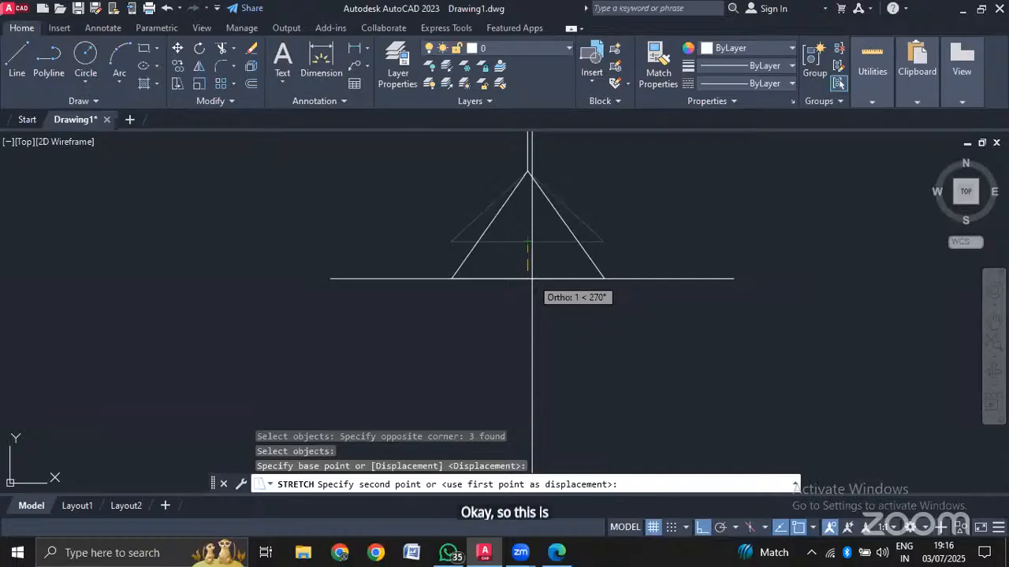
{"action": "key", "text": "Escape"}
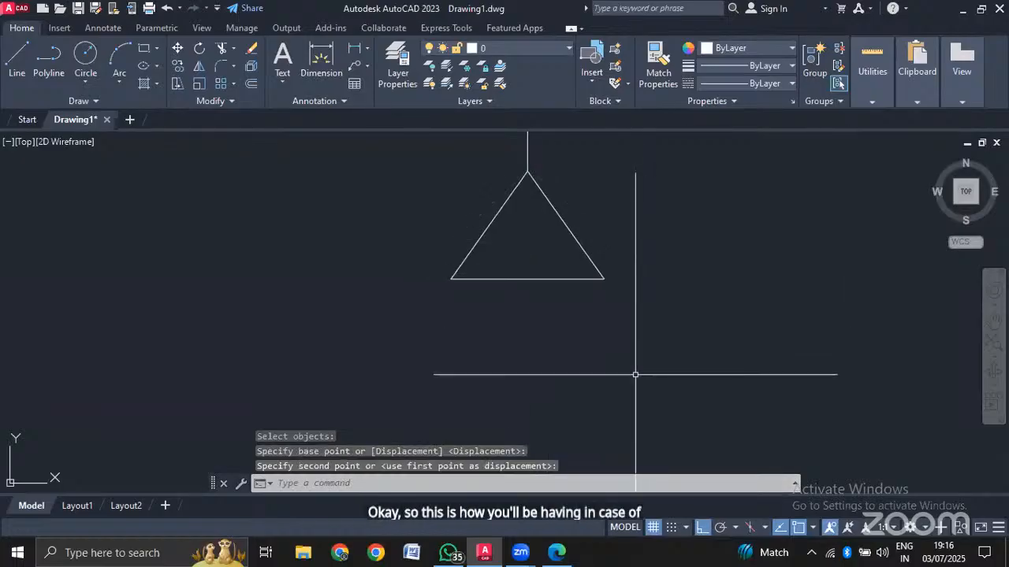
{"action": "scroll", "coordinate": [635, 374], "scroll_direction": "down", "scroll_amount": 5}
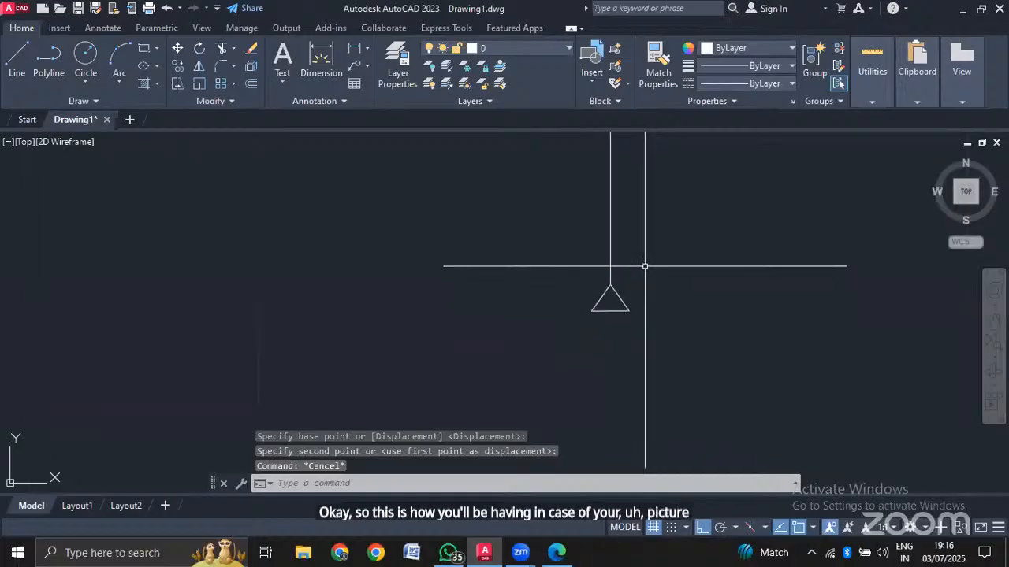
{"action": "middle_click_drag", "start_coordinate": [645, 266], "coordinate": [538, 282]}
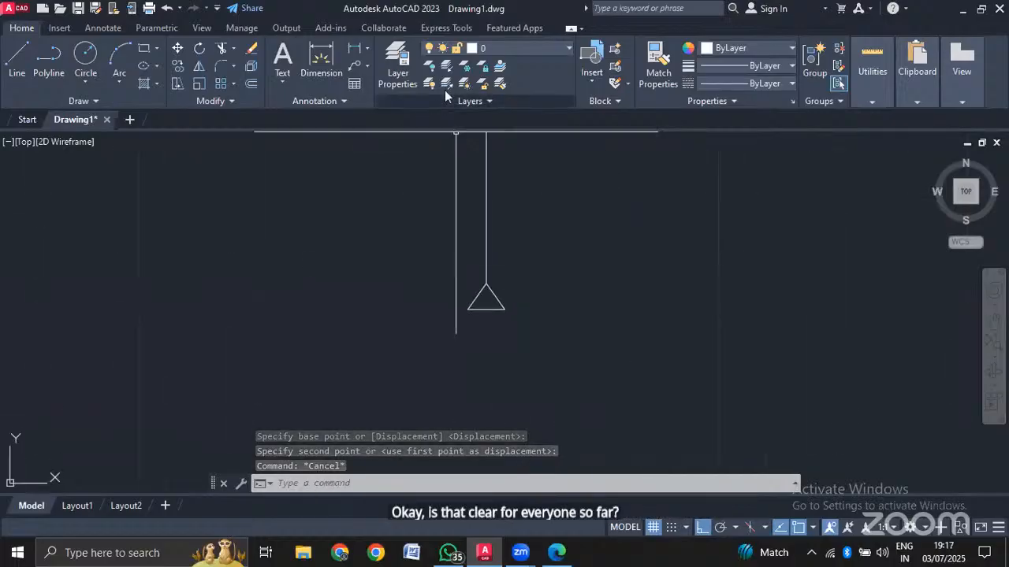
{"action": "left_click", "coordinate": [426, 54]}
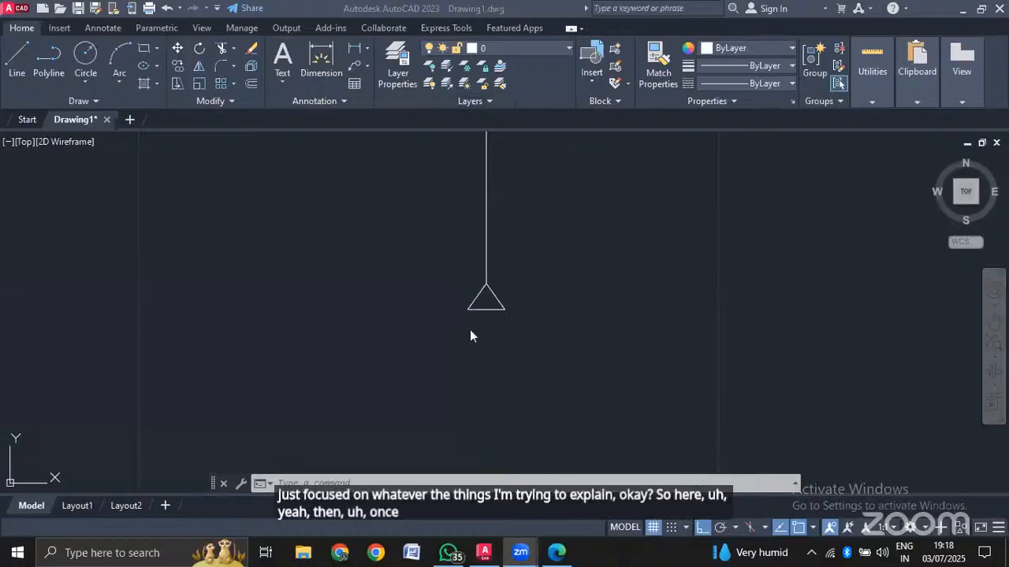
{"action": "scroll", "coordinate": [471, 330], "scroll_direction": "up", "scroll_amount": 2}
{"action": "scroll", "coordinate": [470, 330], "scroll_direction": "up", "scroll_amount": 2}
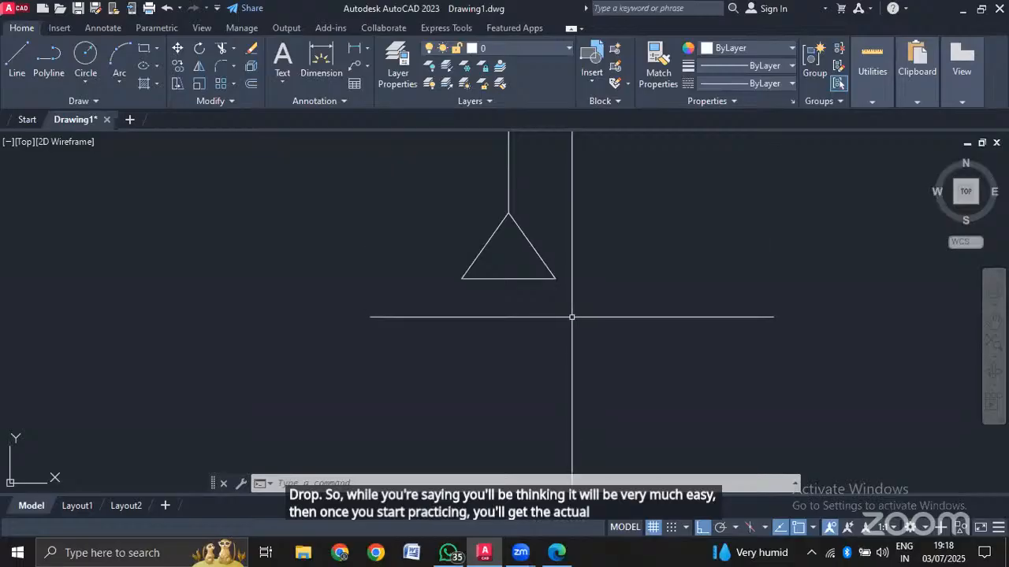
{"action": "key", "text": "Escape"}
Switch to the reference PDF and examine the side colours of the small open triangle below the power cable mark.
{"action": "left_click", "coordinate": [556, 553]}
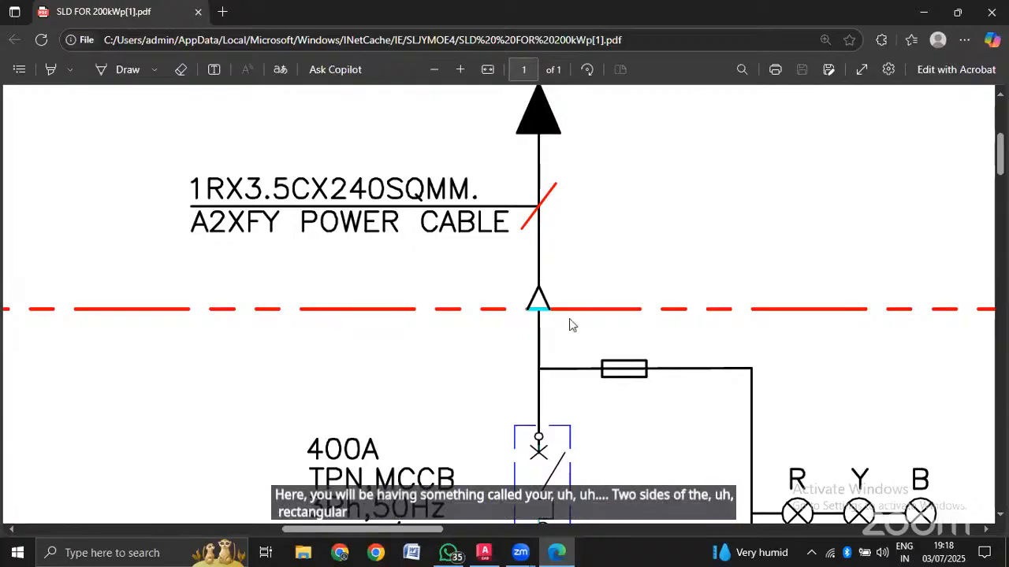
{"action": "scroll", "coordinate": [536, 315], "scroll_direction": "up", "scroll_amount": 2}
{"action": "scroll", "coordinate": [552, 363], "scroll_direction": "down", "scroll_amount": 4}
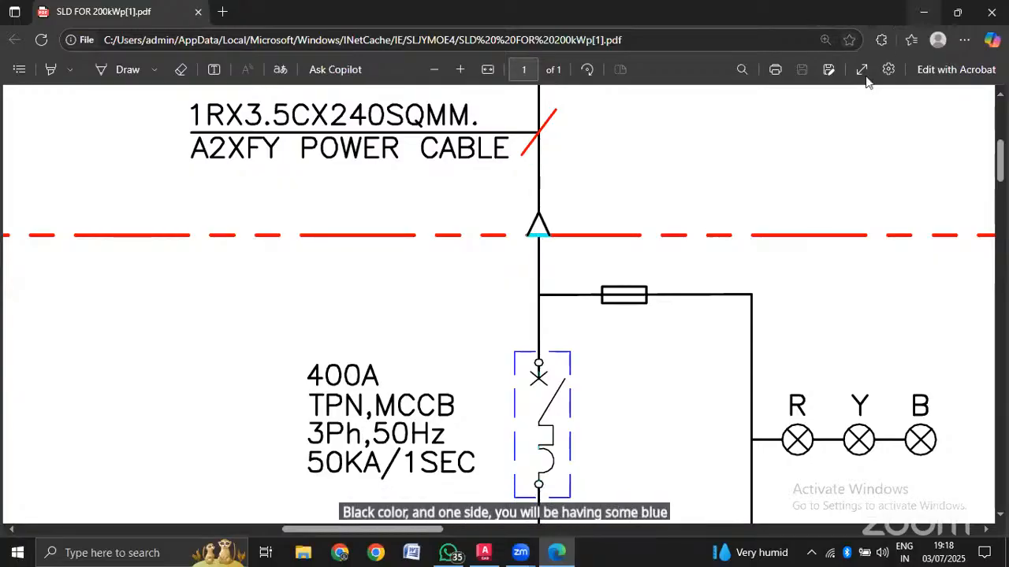
Switch back to AutoCAD and set the colour of the triangle's base line to Cyan in its properties.
{"action": "left_click", "coordinate": [484, 552]}
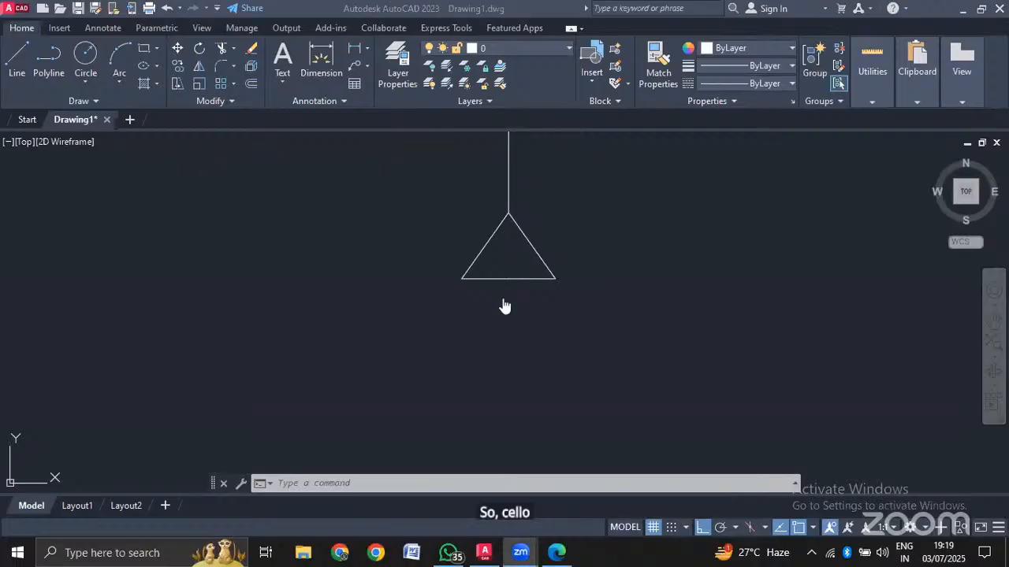
{"action": "type", "text": "PR"}
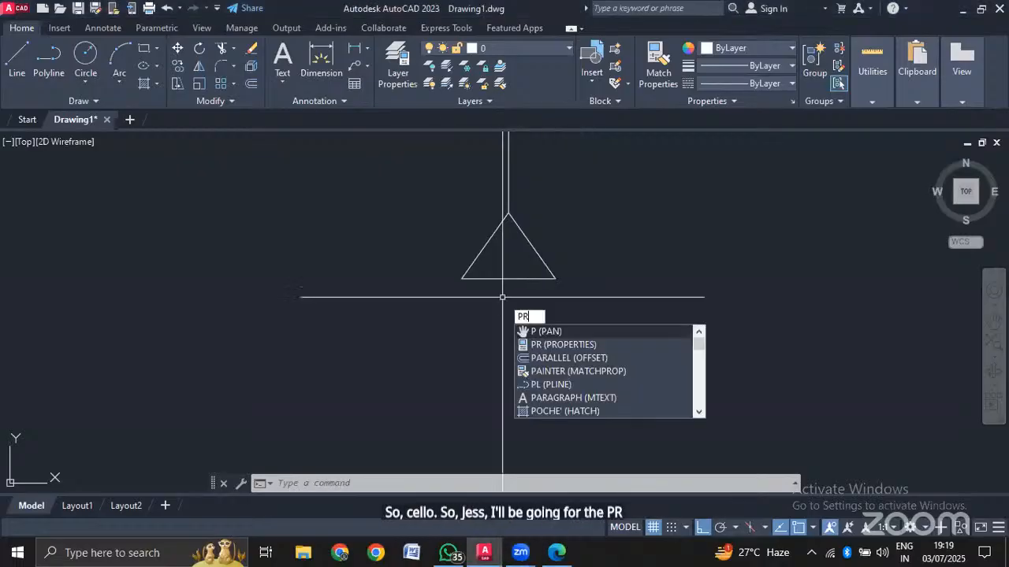
{"action": "key", "text": "Return"}
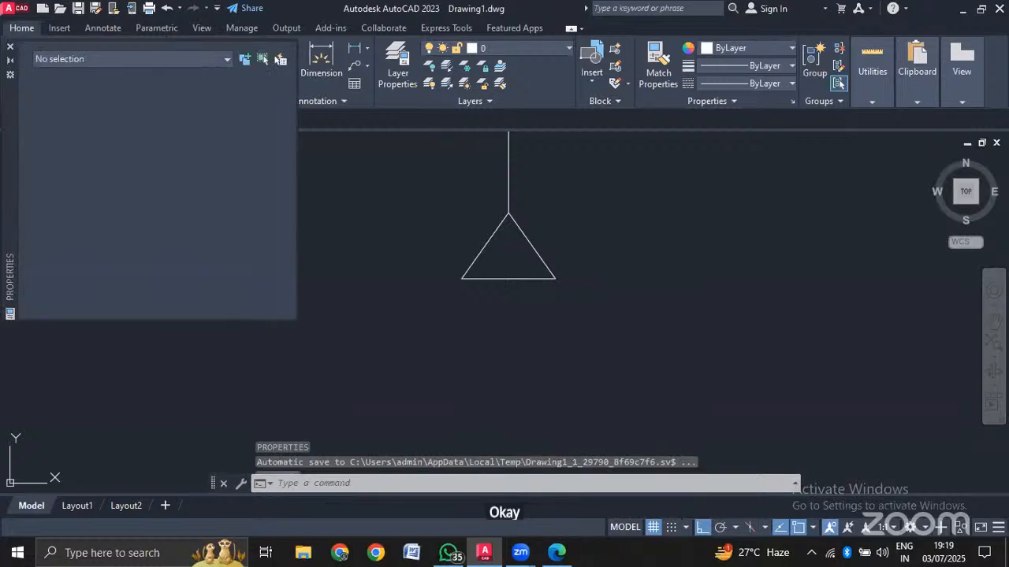
{"action": "left_click", "coordinate": [517, 280]}
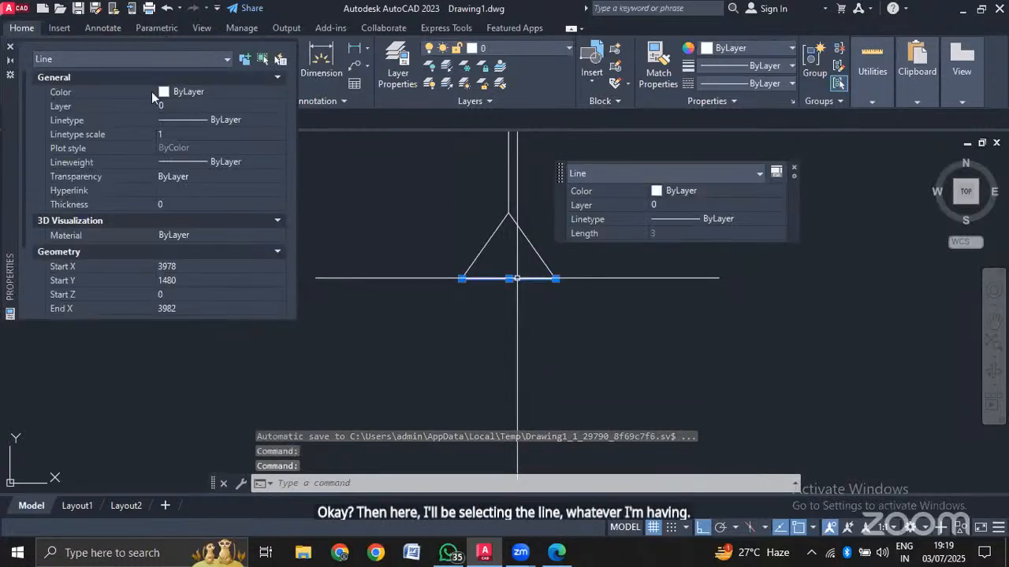
{"action": "left_click", "coordinate": [175, 91]}
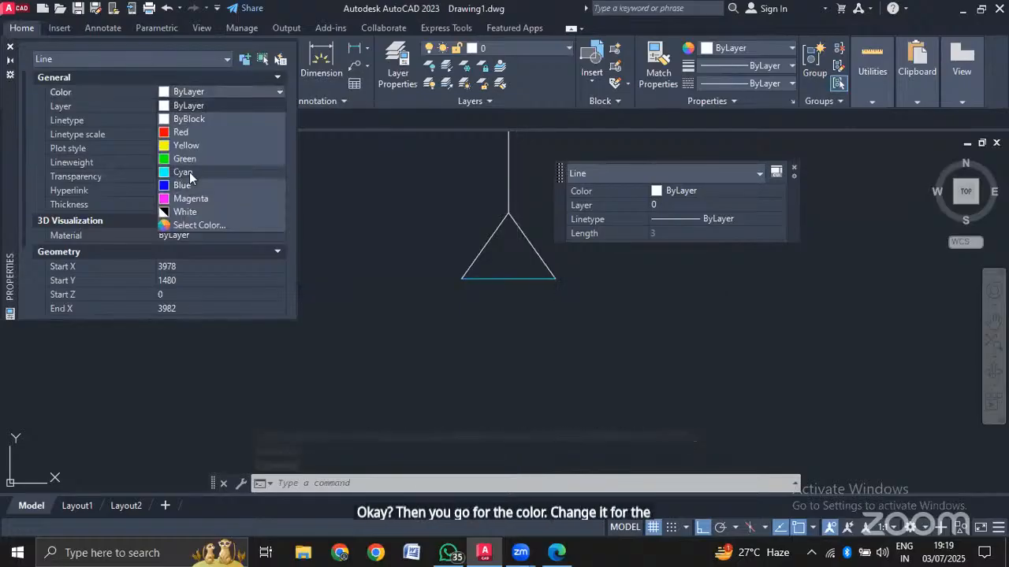
{"action": "left_click", "coordinate": [189, 172]}
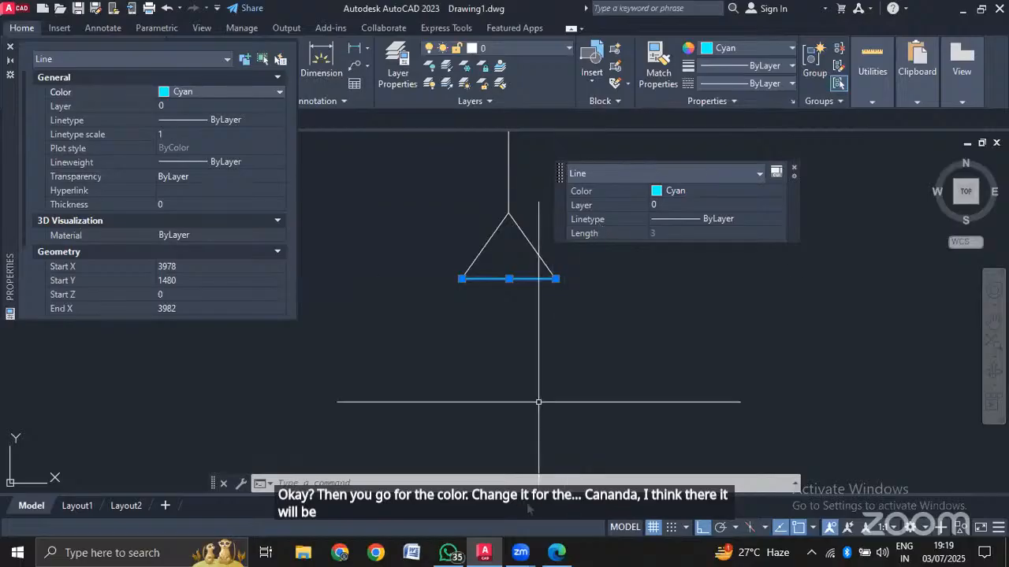
Check the base line's thickness in the reference PDF, and set the AutoCAD triangle base's lineweight to 0.80 mm.
{"action": "left_click", "coordinate": [556, 553]}
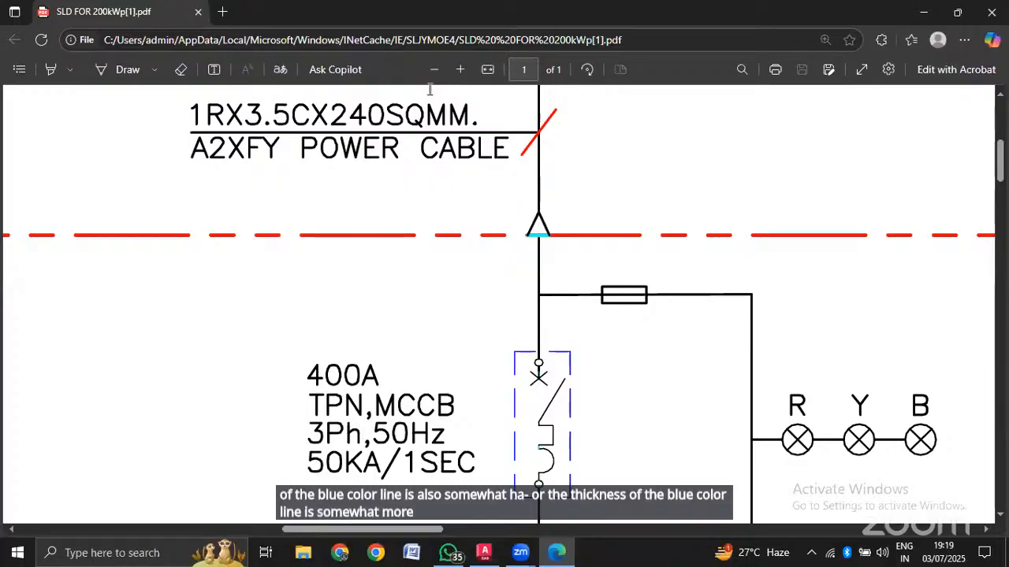
{"action": "key", "text": "alt+Tab"}
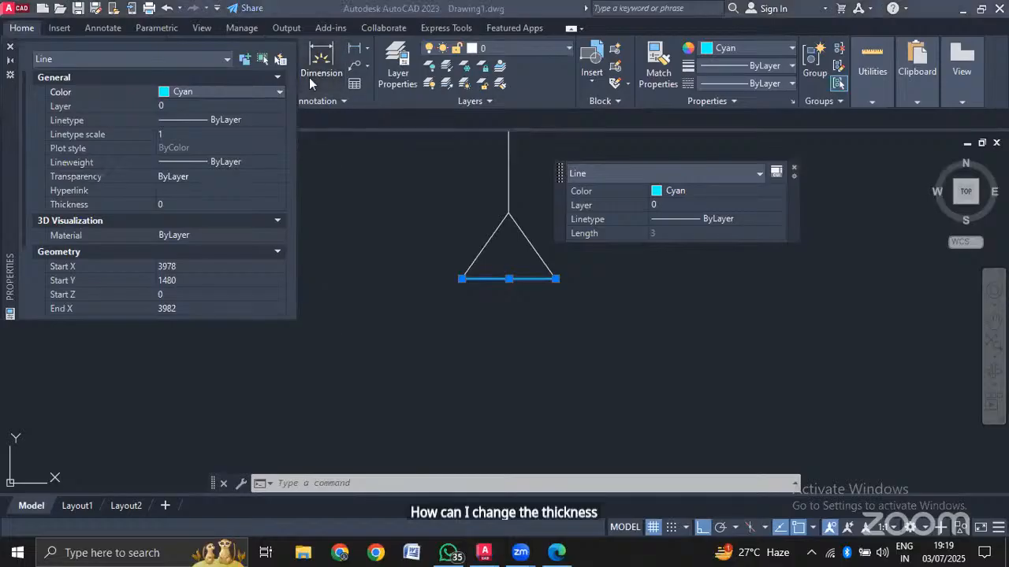
{"action": "left_click", "coordinate": [250, 162]}
{"action": "scroll", "coordinate": [232, 261], "scroll_direction": "down", "scroll_amount": 4}
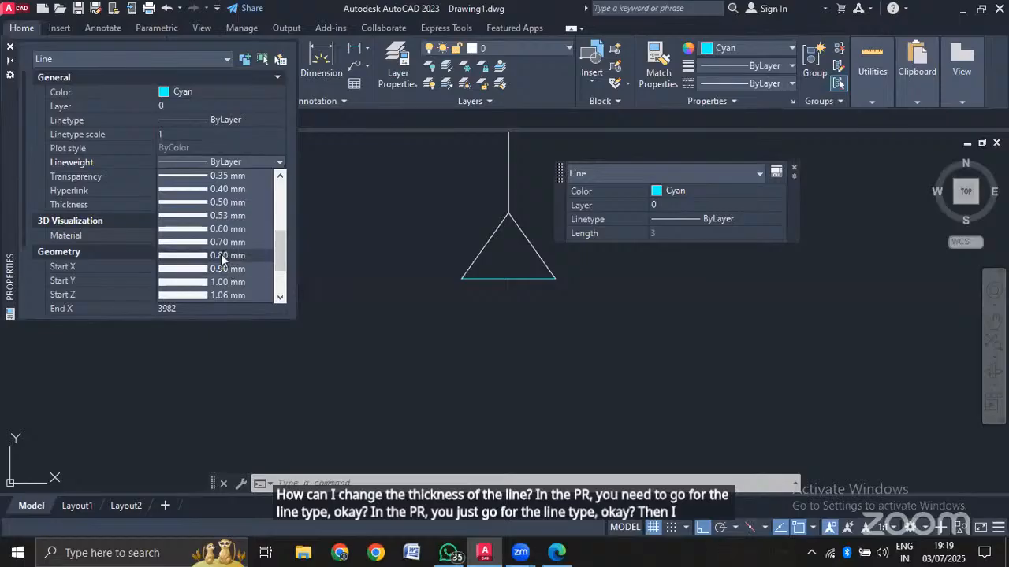
{"action": "left_click", "coordinate": [221, 255]}
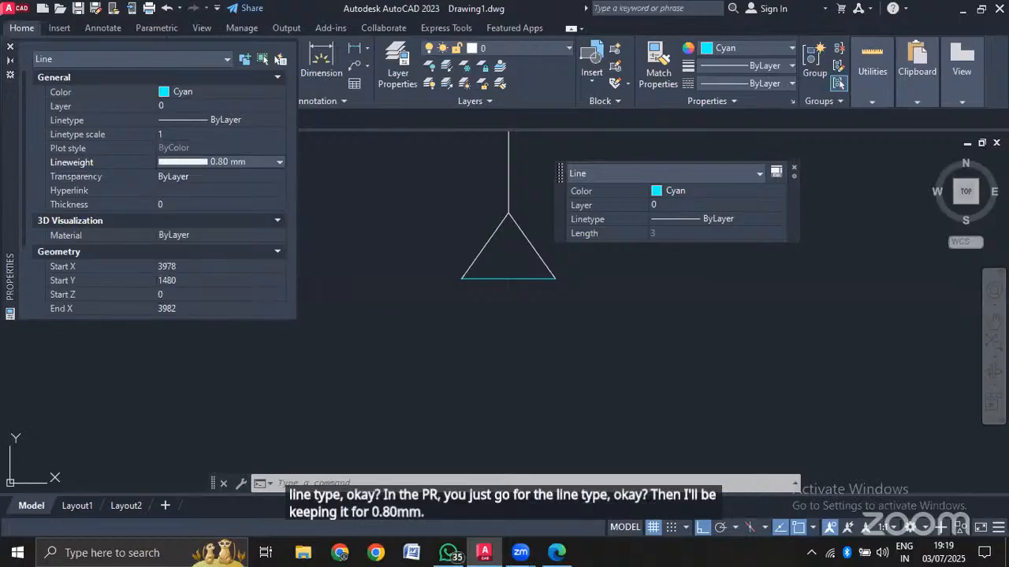
{"action": "key", "text": "Escape"}
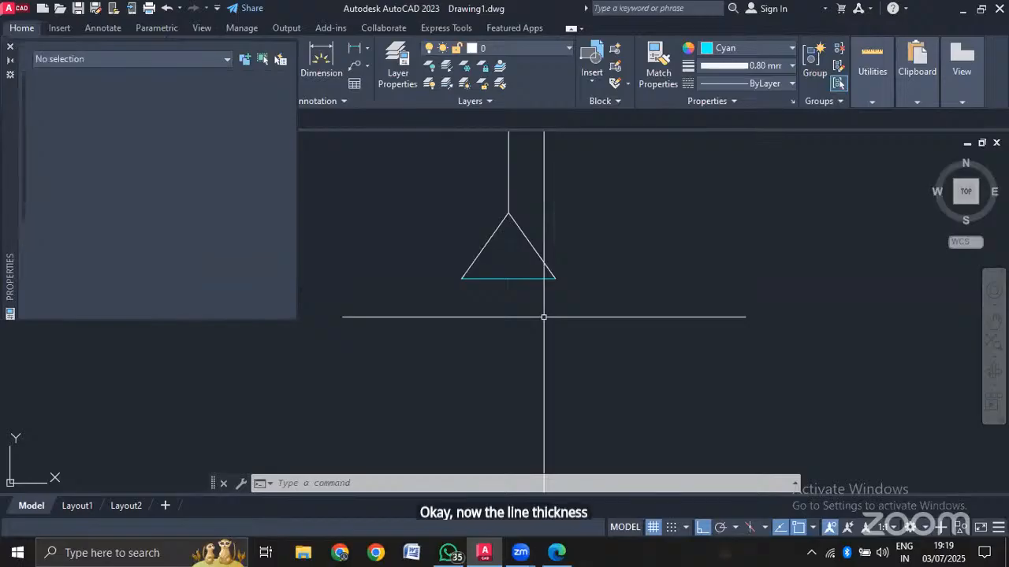
{"action": "scroll", "coordinate": [502, 286], "scroll_direction": "up", "scroll_amount": 3}
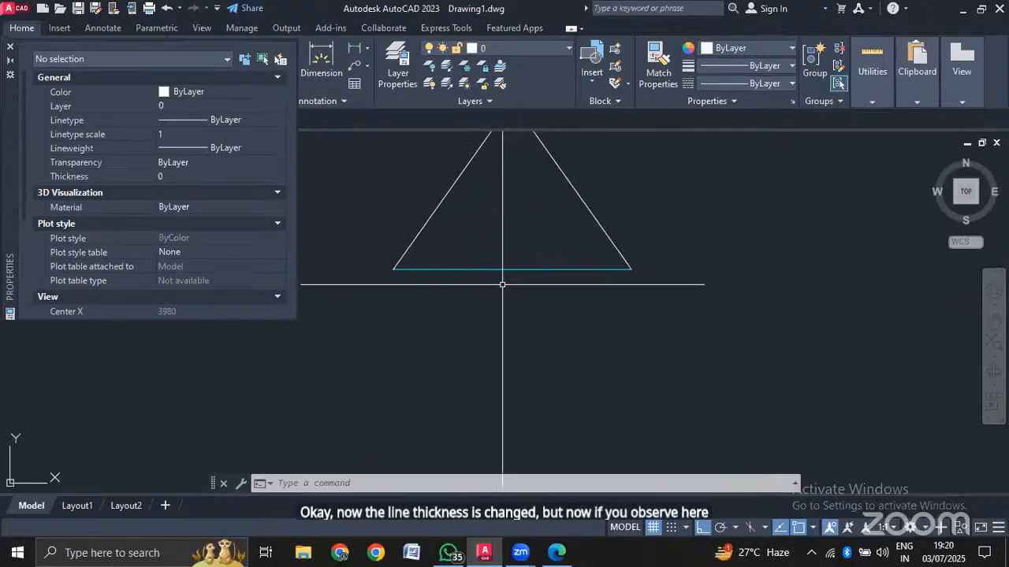
{"action": "scroll", "coordinate": [502, 284], "scroll_direction": "down", "scroll_amount": 2}
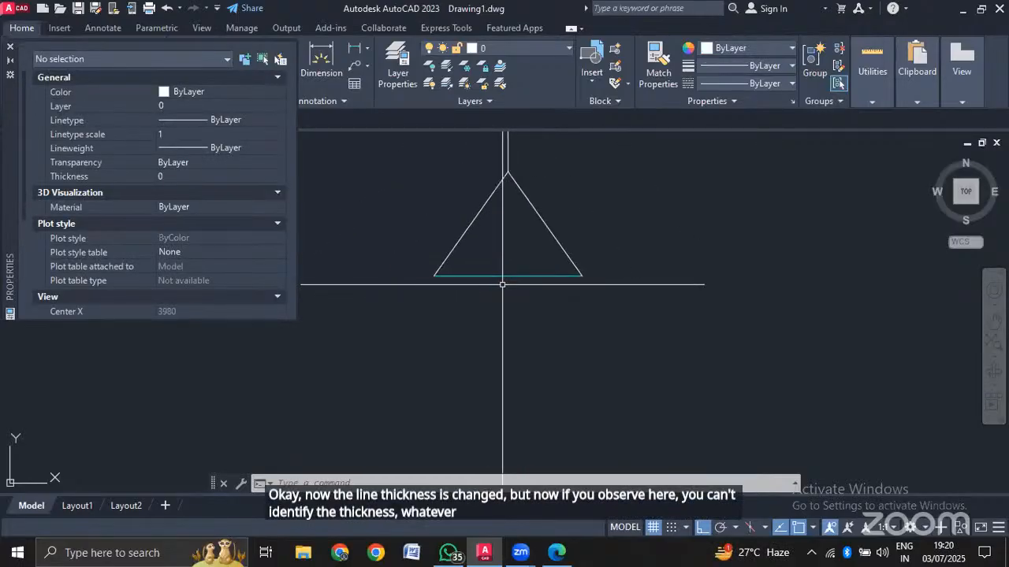
{"action": "left_click", "coordinate": [9, 47]}
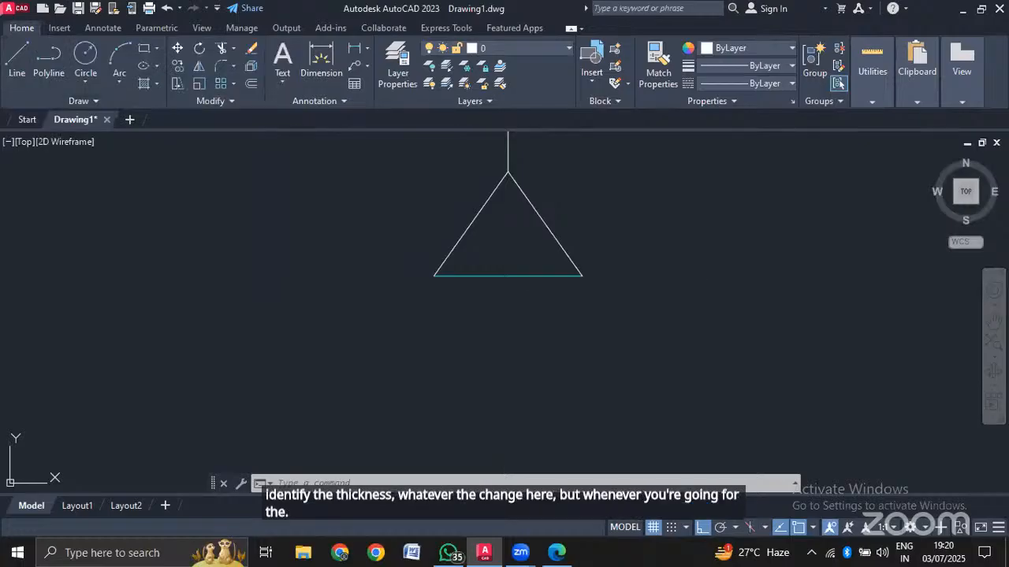
Switch to the reference PDF and examine the 400A MCCB symbol below the open triangle.
{"action": "scroll", "coordinate": [509, 308], "scroll_direction": "down", "scroll_amount": 3}
{"action": "scroll", "coordinate": [508, 315], "scroll_direction": "up", "scroll_amount": 2}
{"action": "middle_click_drag", "start_coordinate": [508, 323], "coordinate": [509, 277]}
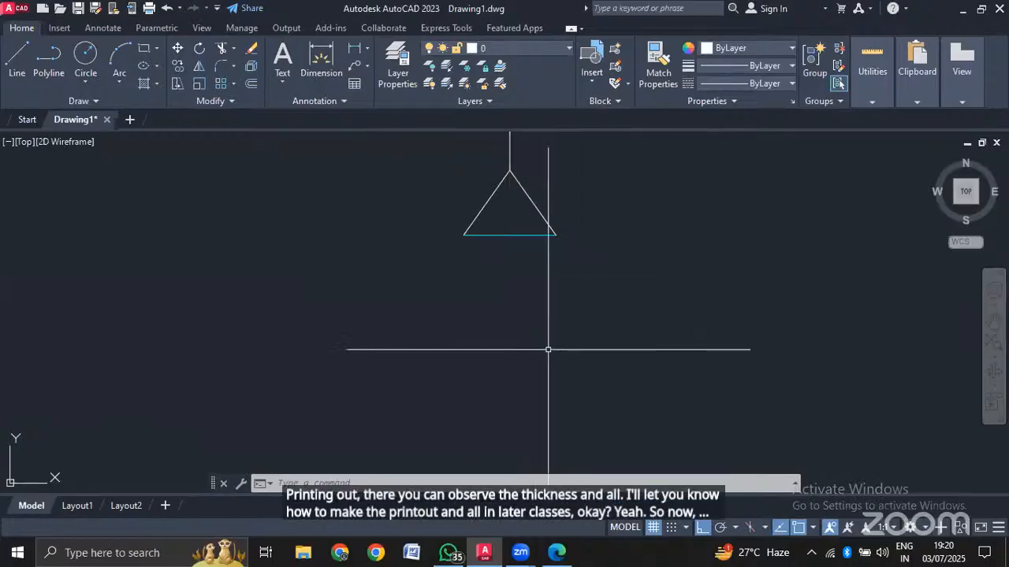
{"action": "left_click", "coordinate": [557, 552]}
{"action": "scroll", "coordinate": [558, 331], "scroll_direction": "down", "scroll_amount": 1}
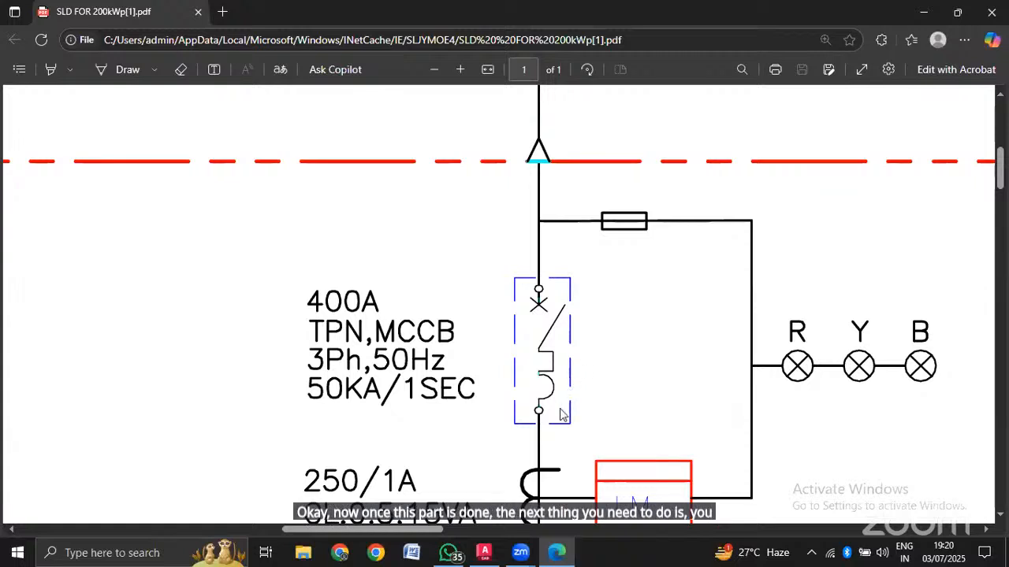
{"action": "scroll", "coordinate": [556, 404], "scroll_direction": "up", "scroll_amount": 1}
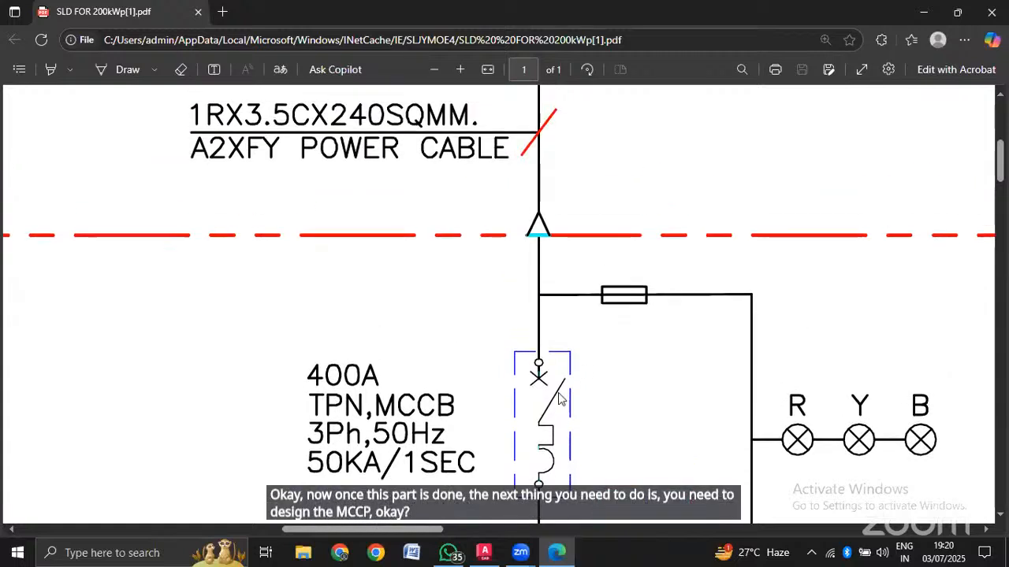
{"action": "scroll", "coordinate": [554, 410], "scroll_direction": "down", "scroll_amount": 1}
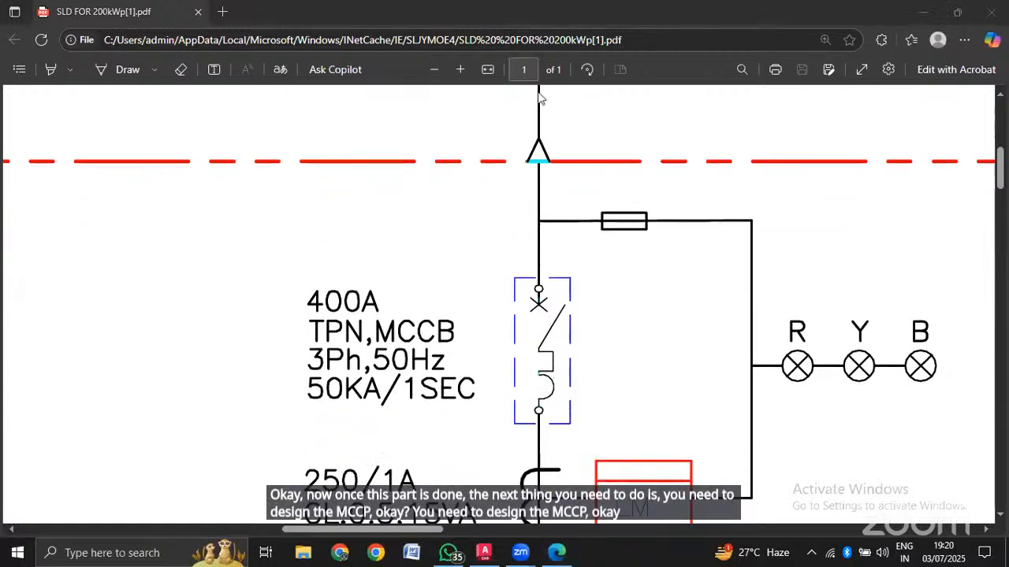
{"action": "key", "text": "super"}
{"action": "key", "text": "super"}
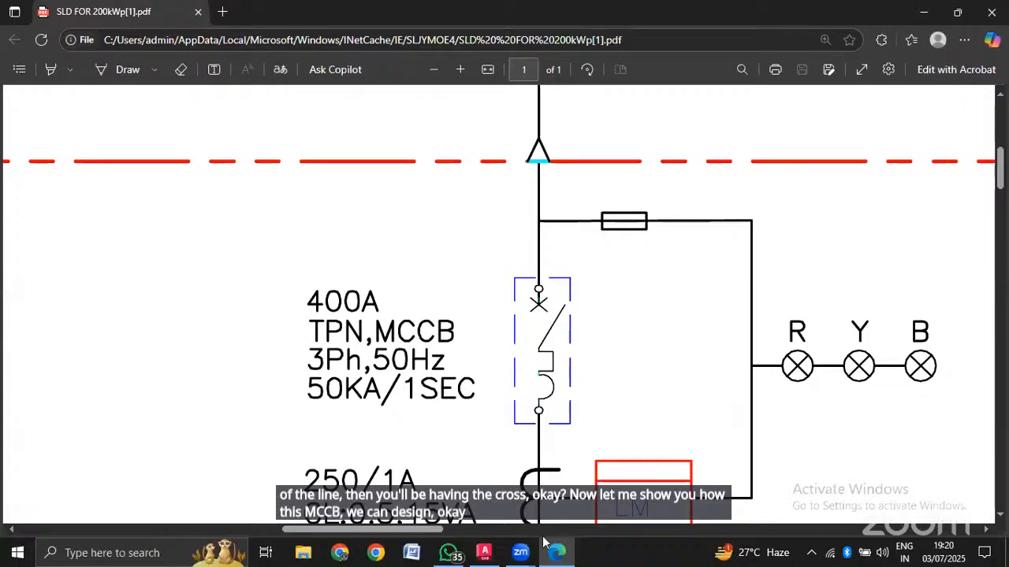
Switch back to AutoCAD and draw a circle with a radius of about 1 below the triangle, aligned with its base midpoint.
{"action": "left_click", "coordinate": [485, 554]}
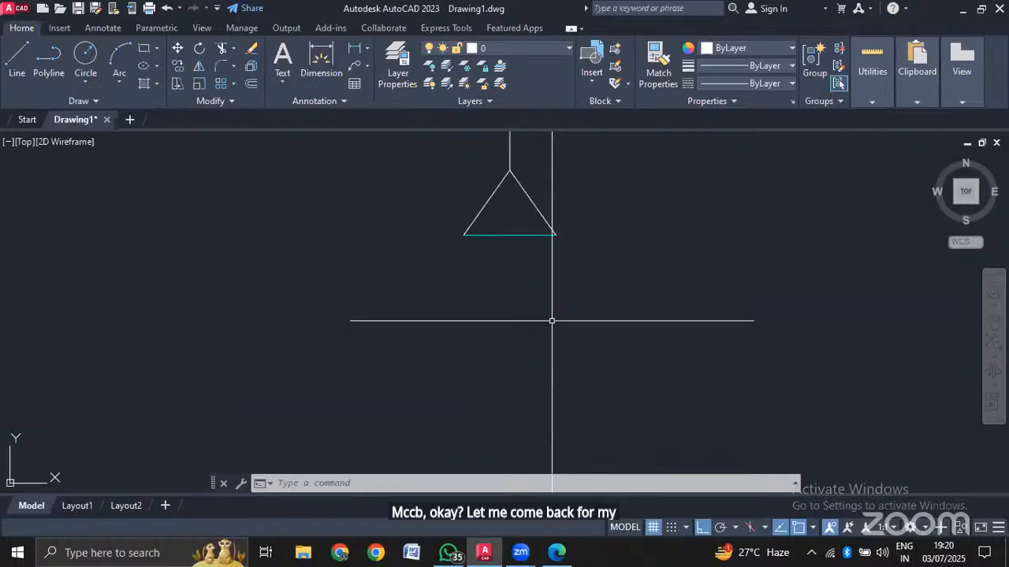
{"action": "mouse_move", "coordinate": [542, 339]}
{"action": "middle_mouse_down"}
{"action": "mouse_move", "coordinate": [535, 371]}
{"action": "mouse_move", "coordinate": [541, 293]}
{"action": "middle_mouse_up"}
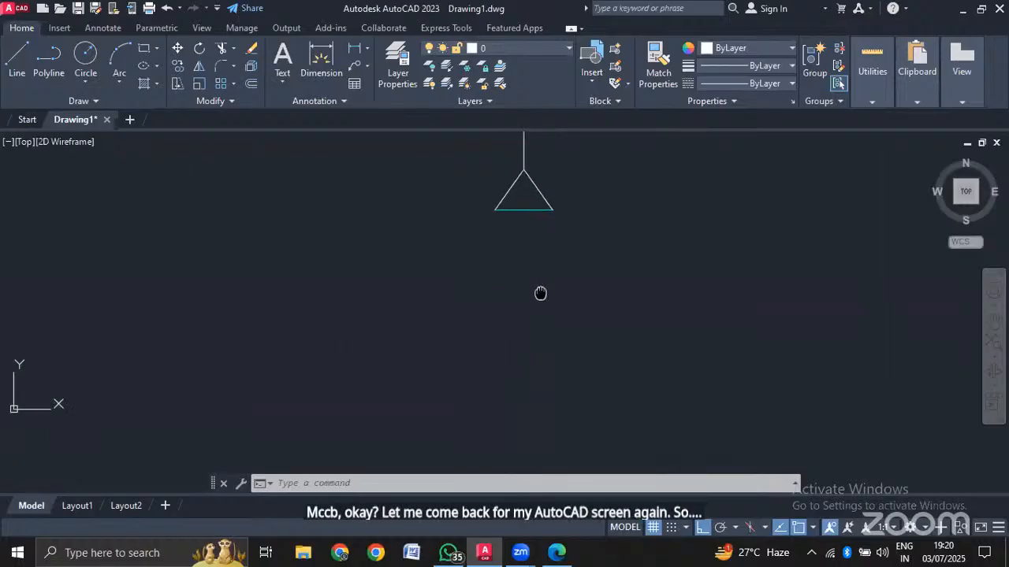
{"action": "scroll", "coordinate": [540, 293], "scroll_direction": "up", "scroll_amount": 5}
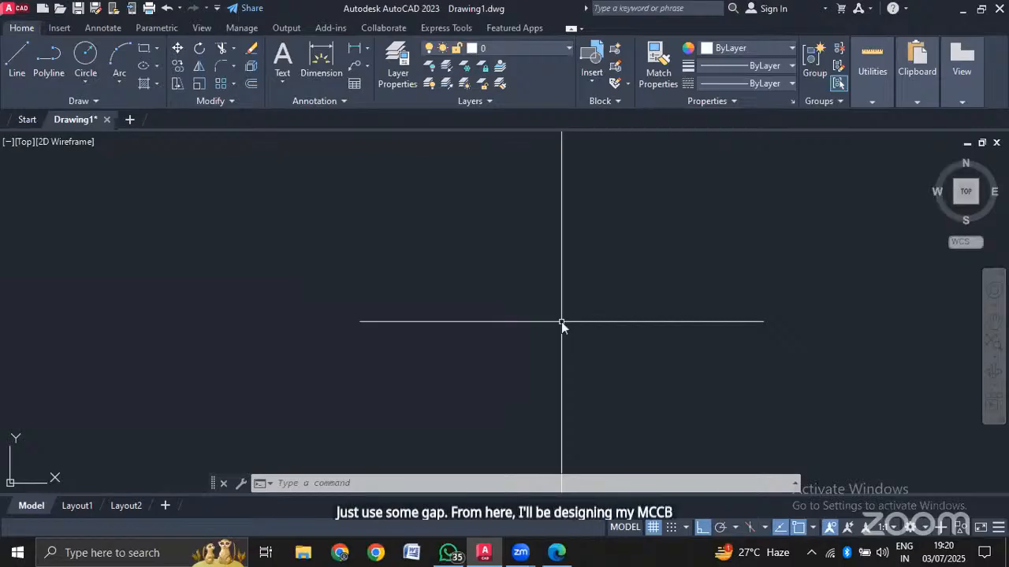
{"action": "left_click", "coordinate": [85, 55]}
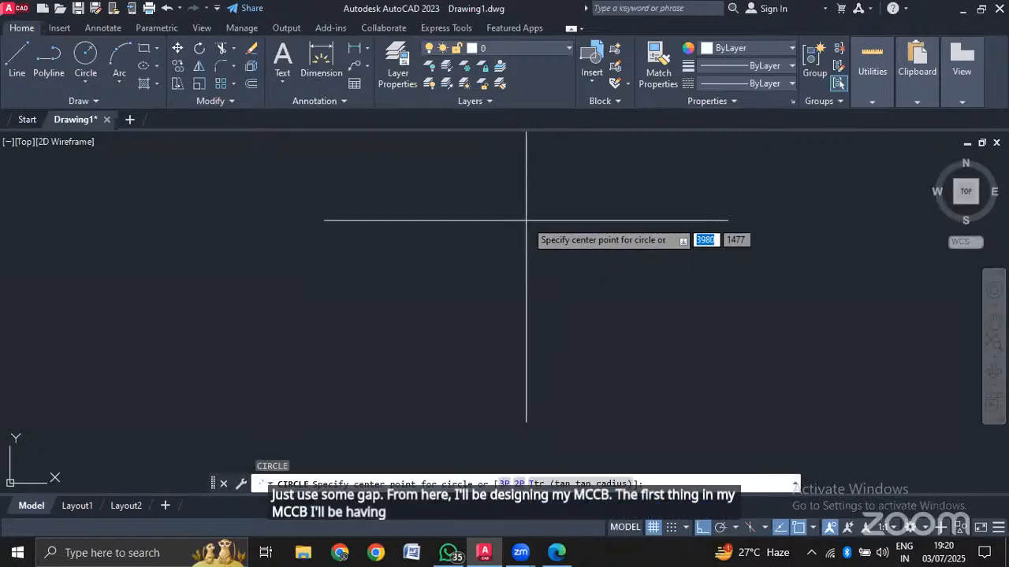
{"action": "scroll", "coordinate": [526, 220], "scroll_direction": "down", "scroll_amount": 2}
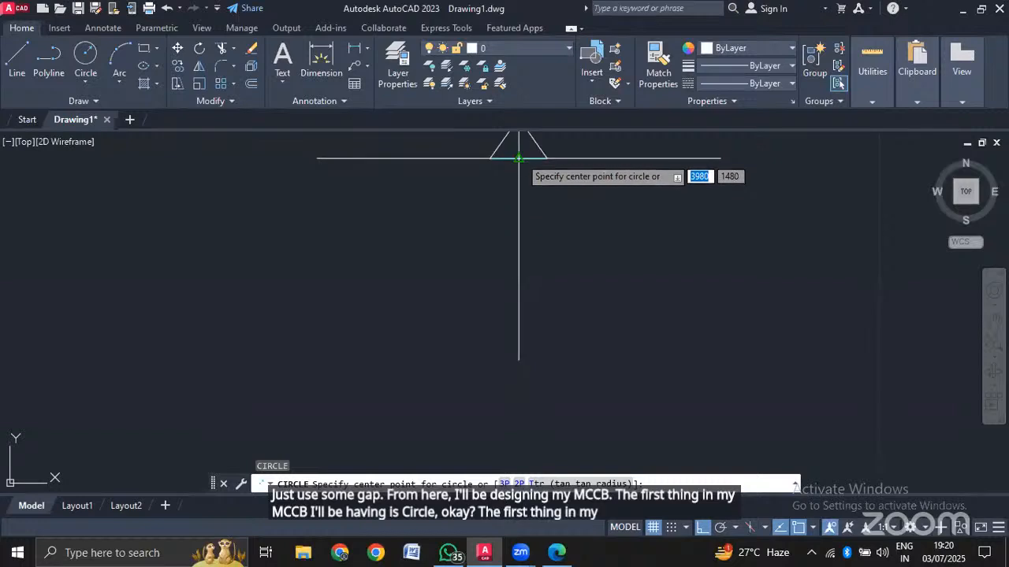
{"action": "left_click", "coordinate": [518, 269]}
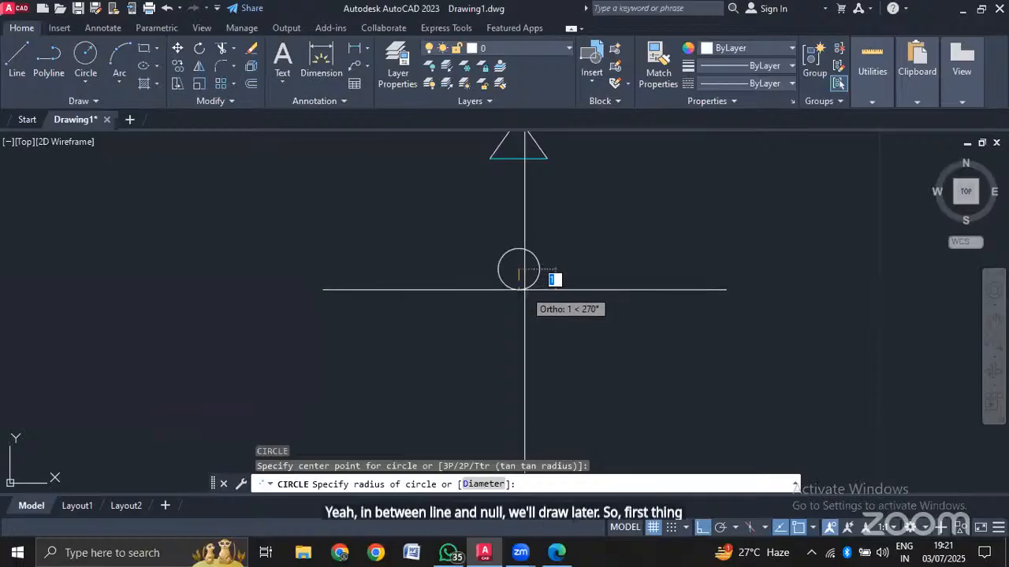
{"action": "left_click", "coordinate": [524, 289]}
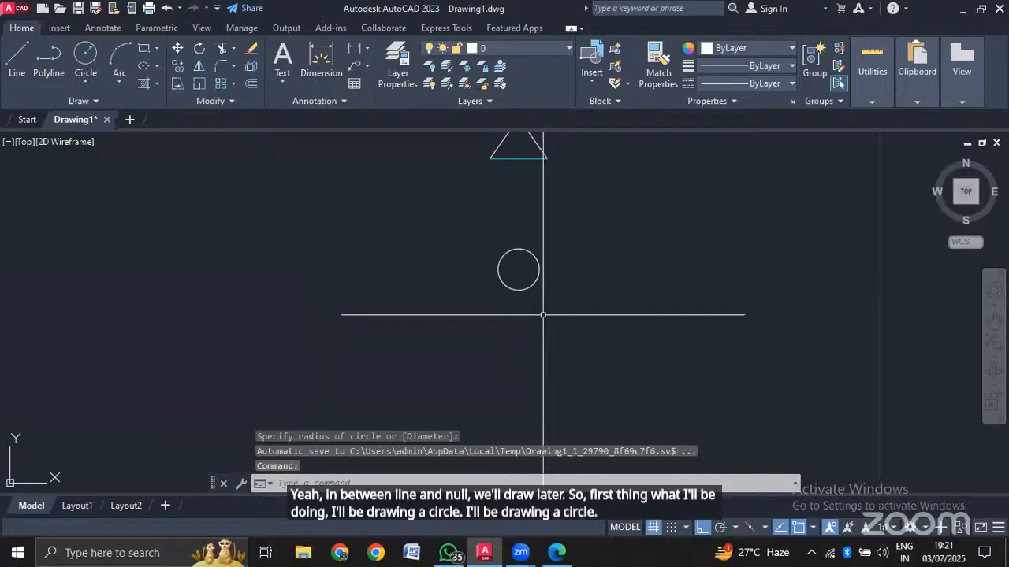
Examine the line and cross mark below the MCCB's upper circle in the reference PDF, and return to AutoCAD.
{"action": "left_click", "coordinate": [556, 552]}
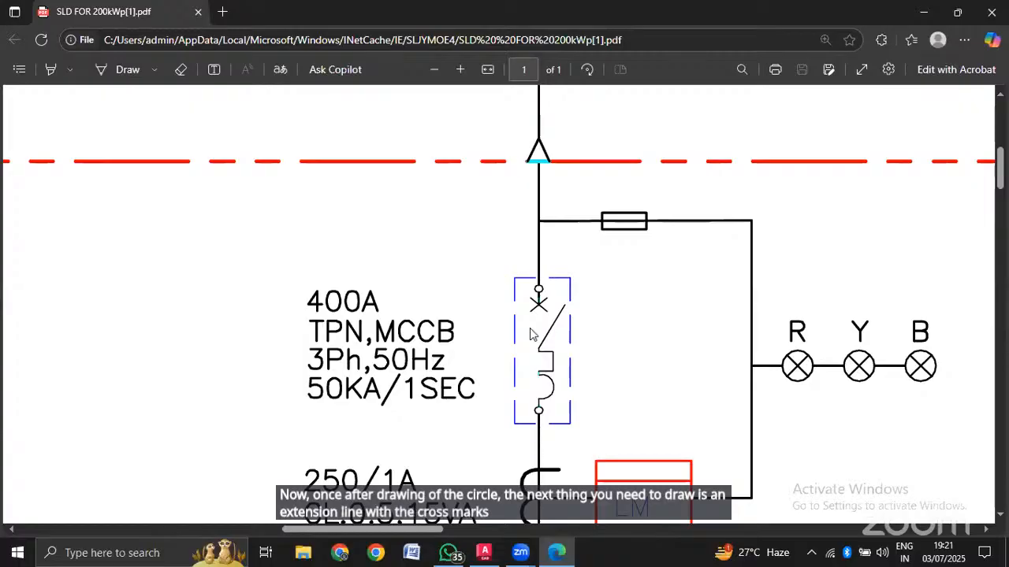
{"action": "left_click", "coordinate": [923, 14]}
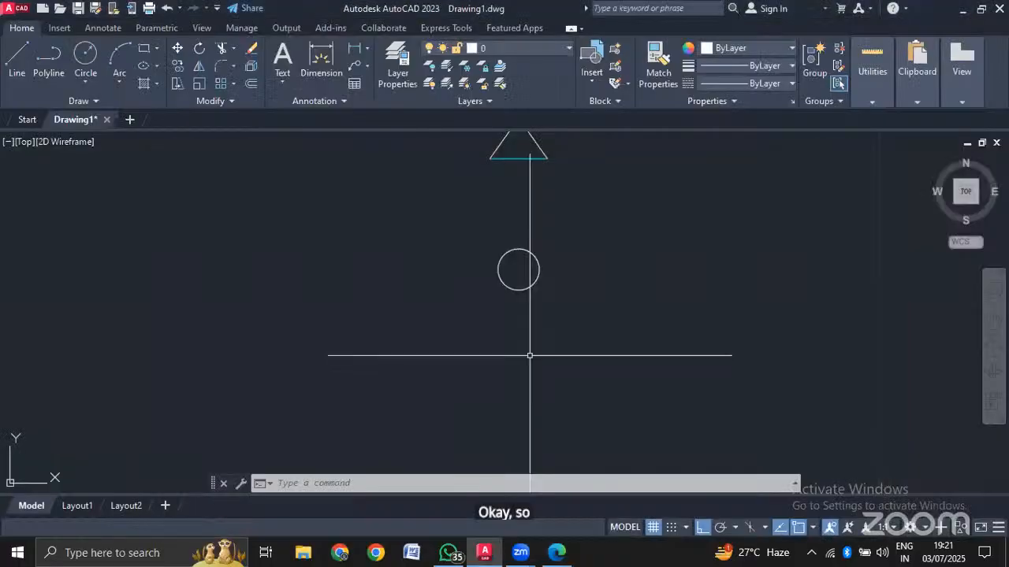
{"action": "middle_click_drag", "start_coordinate": [532, 358], "coordinate": [532, 275]}
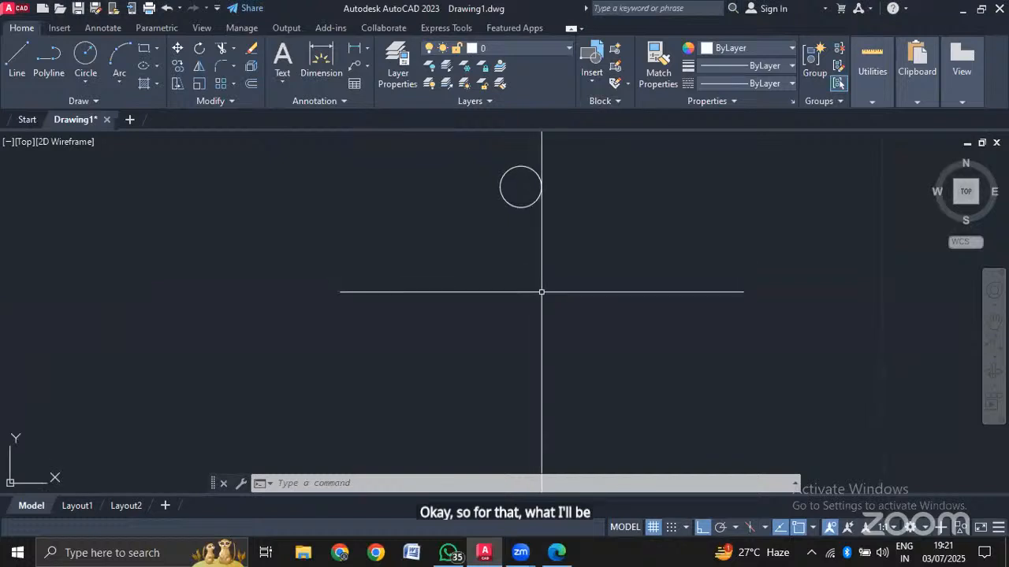
{"action": "type", "text": "l"}
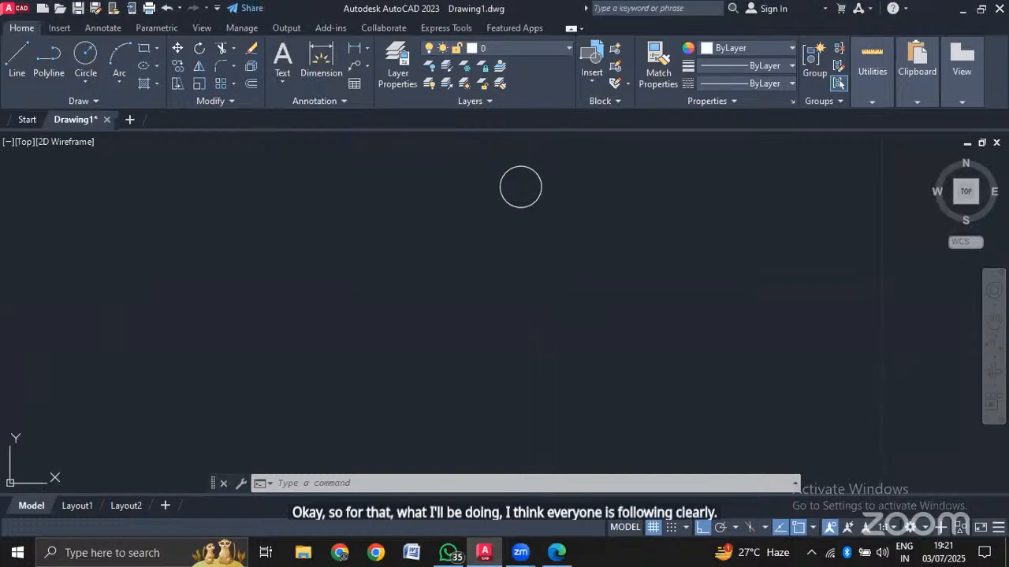
{"action": "key", "text": "Return"}
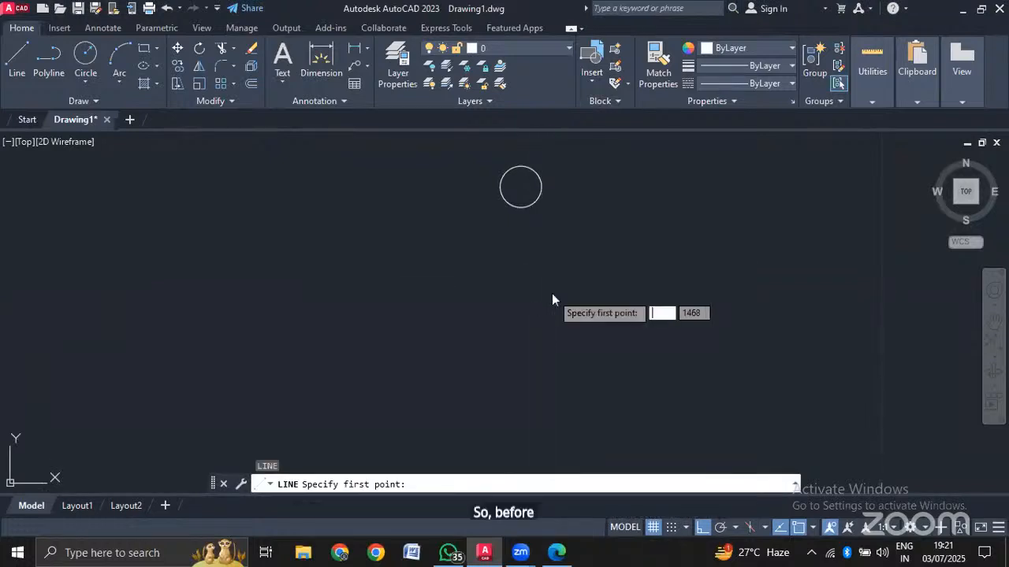
{"action": "key", "text": "Escape"}
Draw a vertical line from the midpoint of the triangle's base to the top quadrant of the circle below it.
{"action": "mouse_move", "coordinate": [552, 288]}
{"action": "middle_mouse_down"}
{"action": "mouse_move", "coordinate": [562, 299]}
{"action": "mouse_move", "coordinate": [536, 468]}
{"action": "middle_mouse_up"}
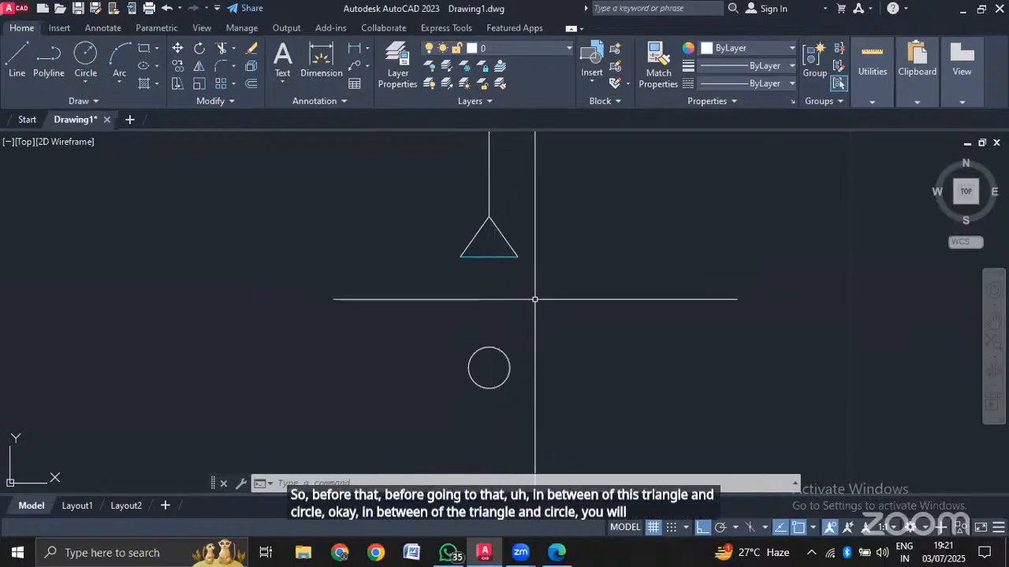
{"action": "type", "text": "l"}
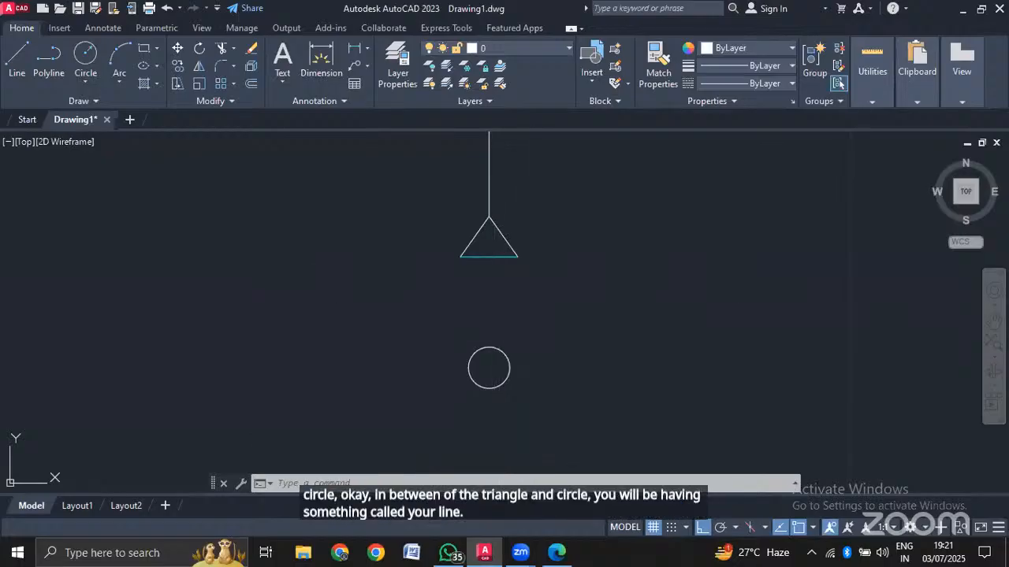
{"action": "key", "text": "Return"}
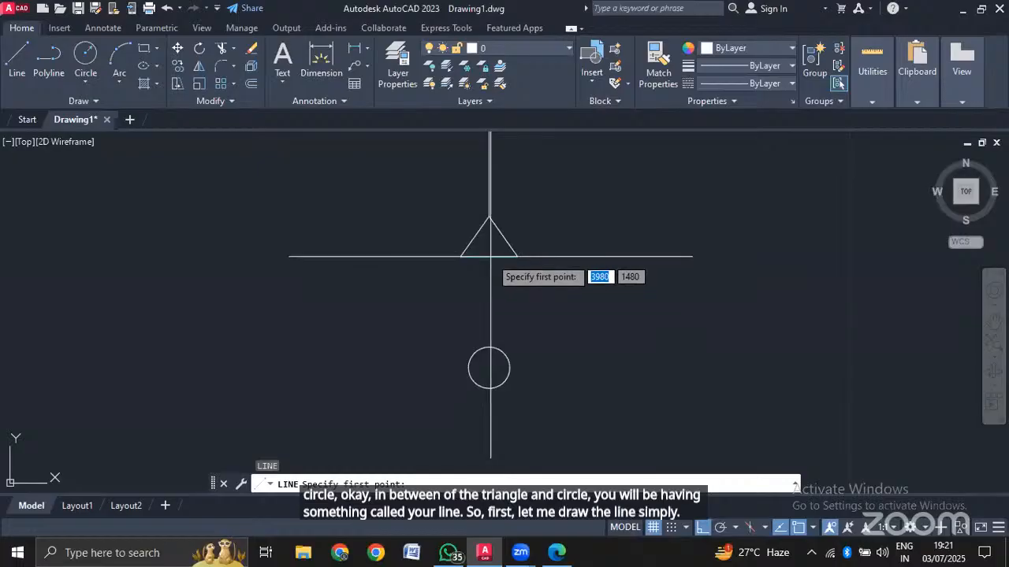
{"action": "left_click", "coordinate": [490, 256]}
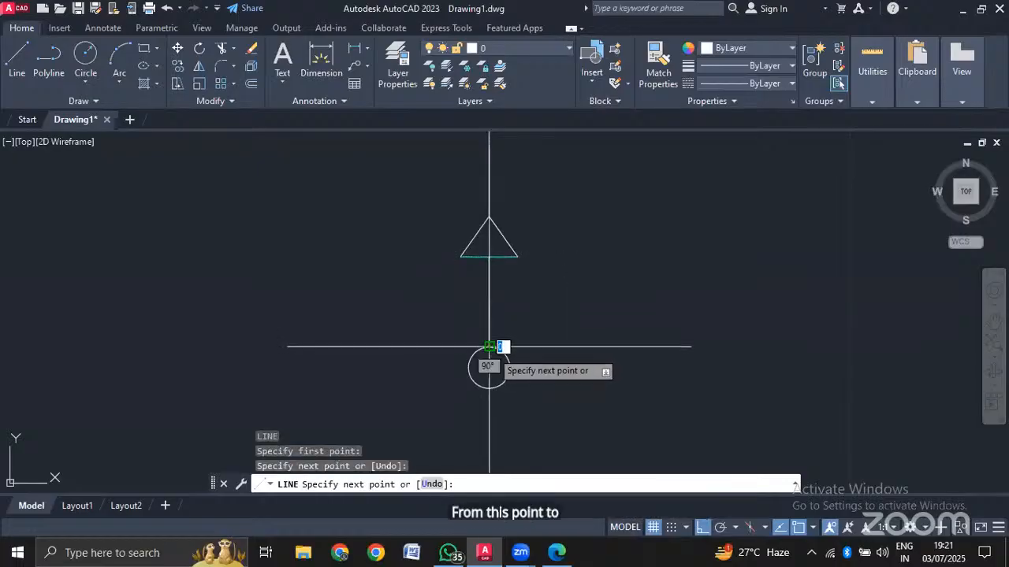
{"action": "left_click", "coordinate": [490, 350]}
{"action": "key", "text": "Escape"}
Switch to the reference PDF and ring the upper circle and cross mark of the 400A MCCB symbol with the pen.
{"action": "middle_click_drag", "start_coordinate": [495, 420], "coordinate": [527, 281]}
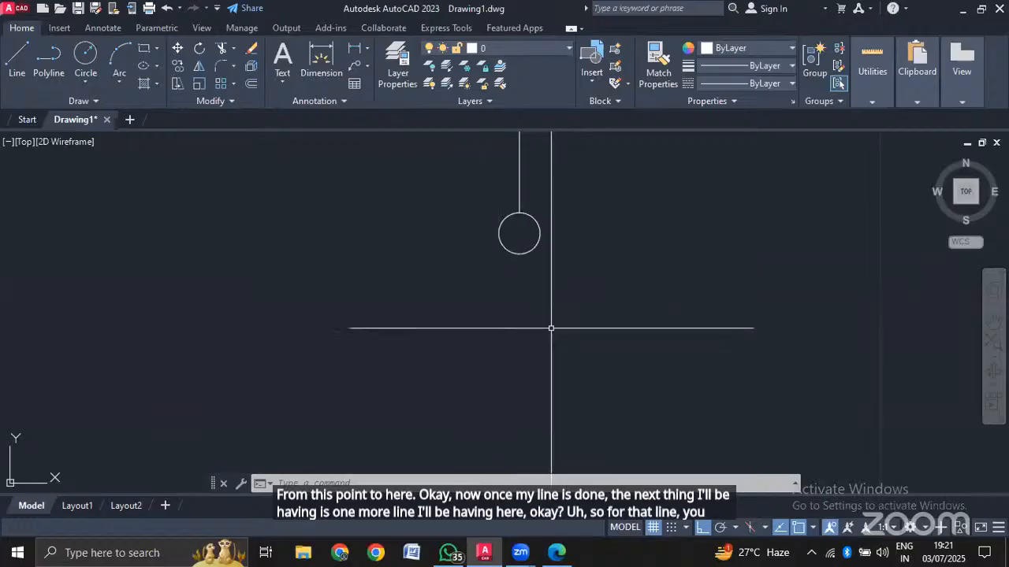
{"action": "middle_click_drag", "start_coordinate": [549, 329], "coordinate": [549, 285]}
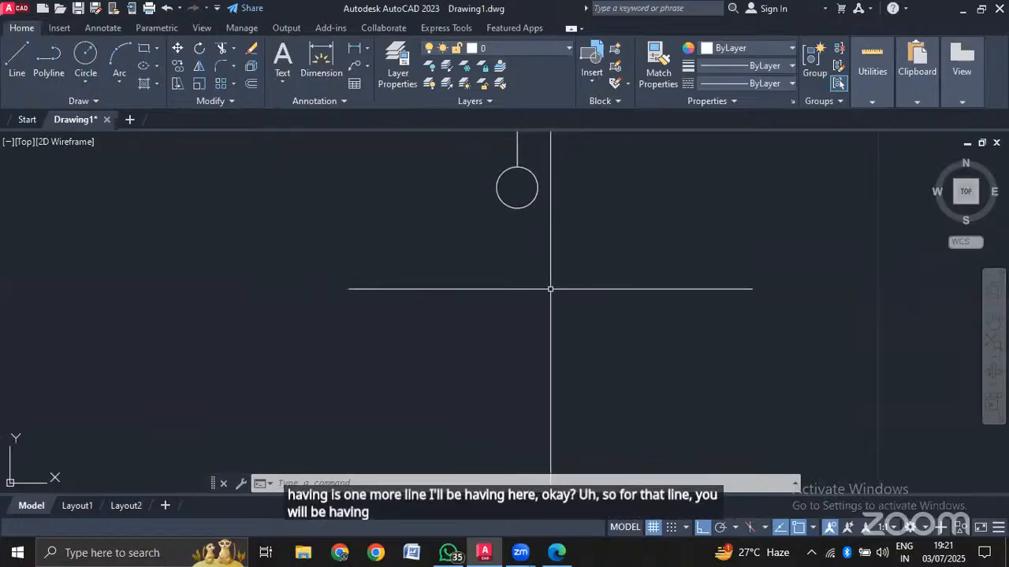
{"action": "left_click", "coordinate": [556, 552]}
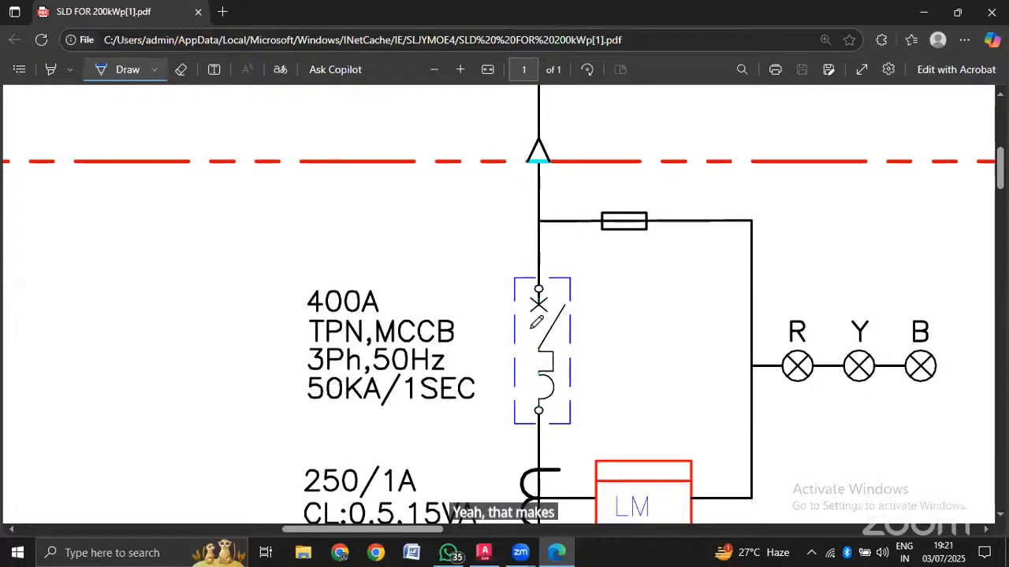
{"action": "mouse_move", "coordinate": [522, 298]}
{"action": "left_mouse_down"}
{"action": "mouse_move", "coordinate": [561, 294]}
{"action": "mouse_move", "coordinate": [530, 335]}
{"action": "mouse_move", "coordinate": [518, 303]}
{"action": "left_mouse_up"}
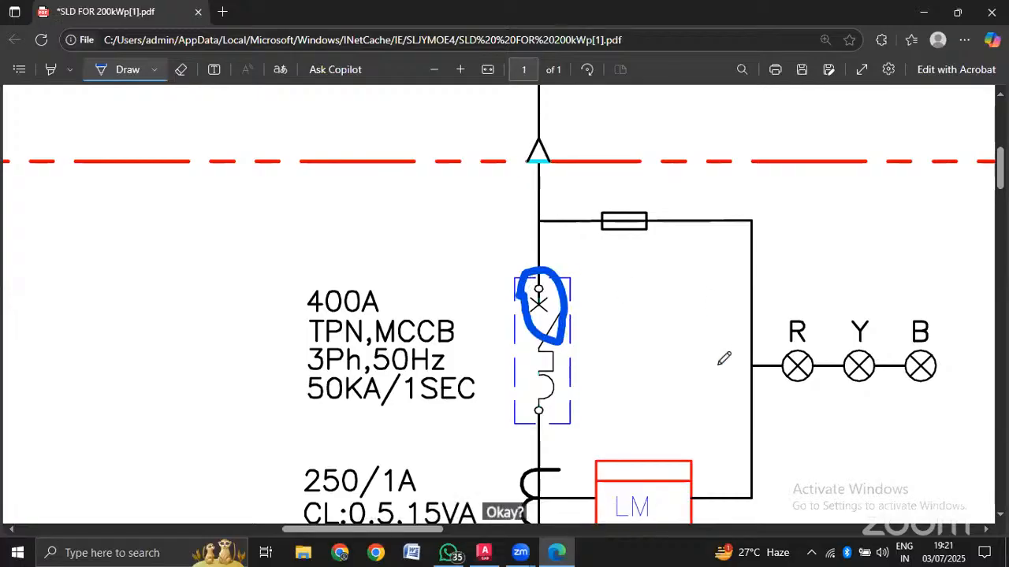
Switch back to AutoCAD and draw a vertical line about 3 long downward from the circle's bottom quadrant.
{"action": "left_click", "coordinate": [484, 553]}
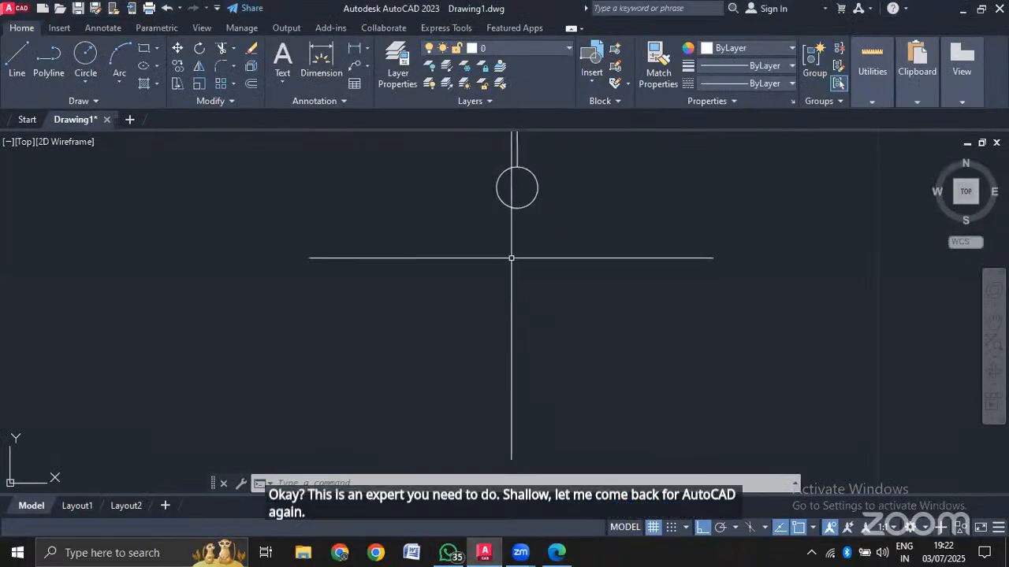
{"action": "type", "text": "L"}
{"action": "key", "text": "Return"}
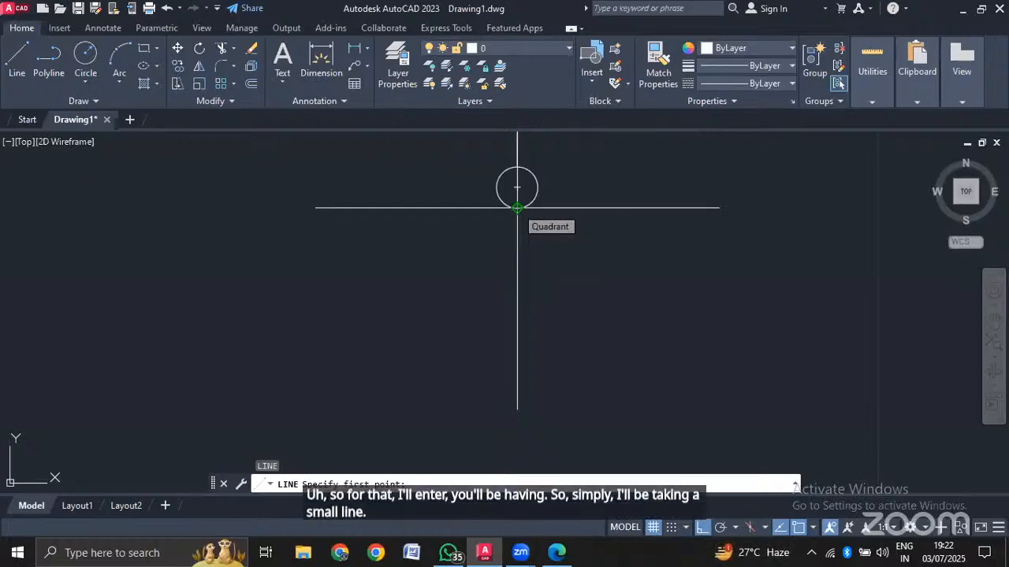
{"action": "left_click", "coordinate": [517, 207]}
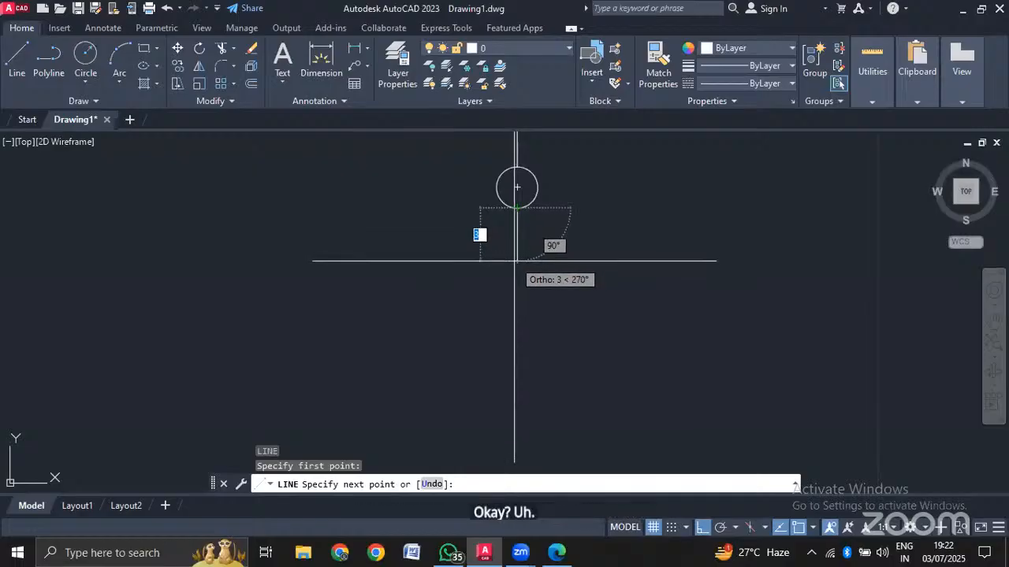
{"action": "left_click", "coordinate": [516, 265]}
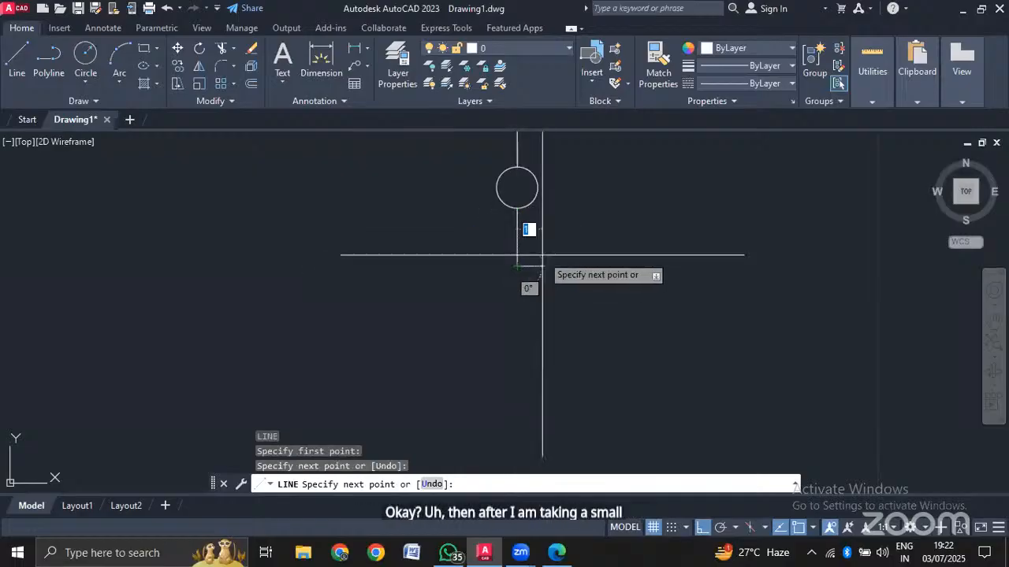
{"action": "key", "text": "Escape"}
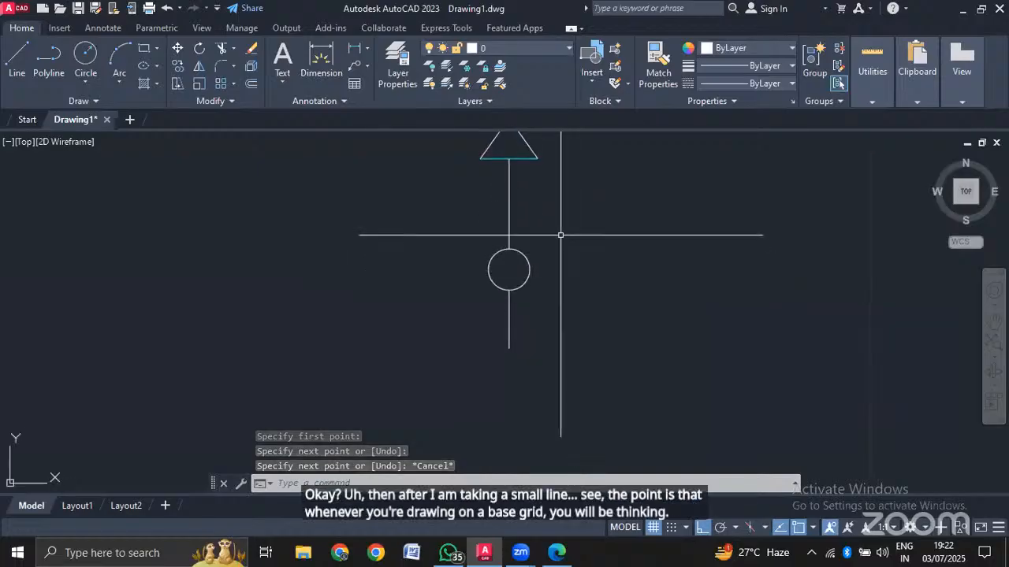
Compare the overall size of the drawn symbols with the 400A MCCB symbol in the reference PDF, and return to AutoCAD.
{"action": "scroll", "coordinate": [561, 231], "scroll_direction": "down", "scroll_amount": 4}
{"action": "scroll", "coordinate": [568, 213], "scroll_direction": "down", "scroll_amount": 2}
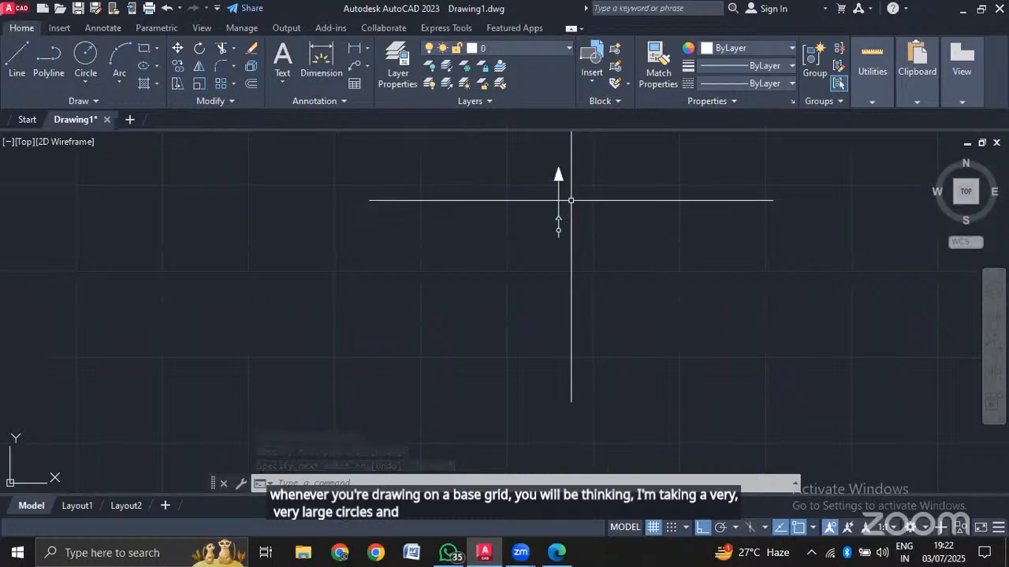
{"action": "scroll", "coordinate": [572, 201], "scroll_direction": "up", "scroll_amount": 2}
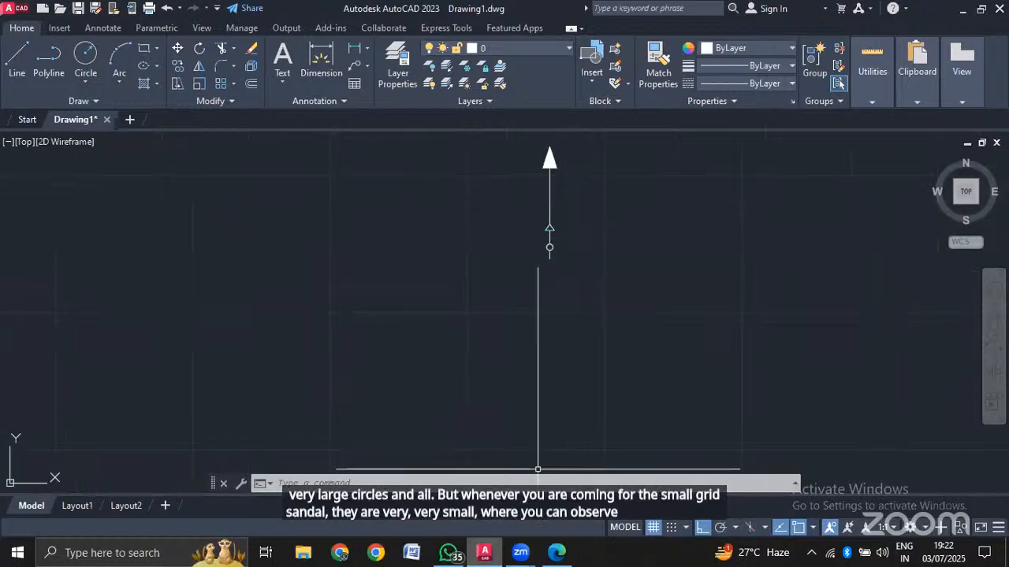
{"action": "left_click", "coordinate": [558, 553]}
{"action": "scroll", "coordinate": [541, 277], "scroll_direction": "down", "scroll_amount": 4}
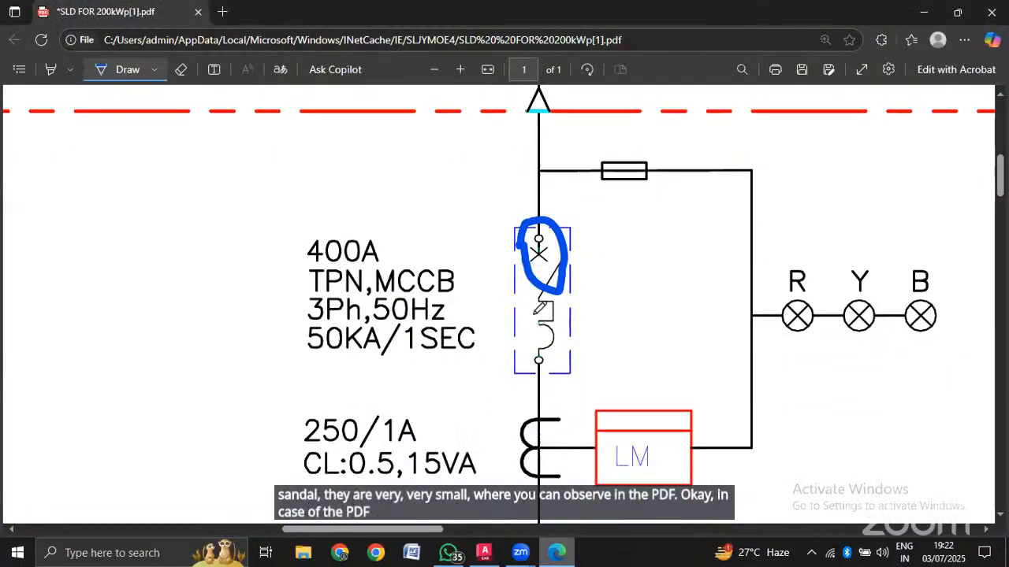
{"action": "scroll", "coordinate": [541, 278], "scroll_direction": "up", "scroll_amount": 4}
{"action": "scroll", "coordinate": [542, 270], "scroll_direction": "down", "scroll_amount": 4, "text": "ctrl"}
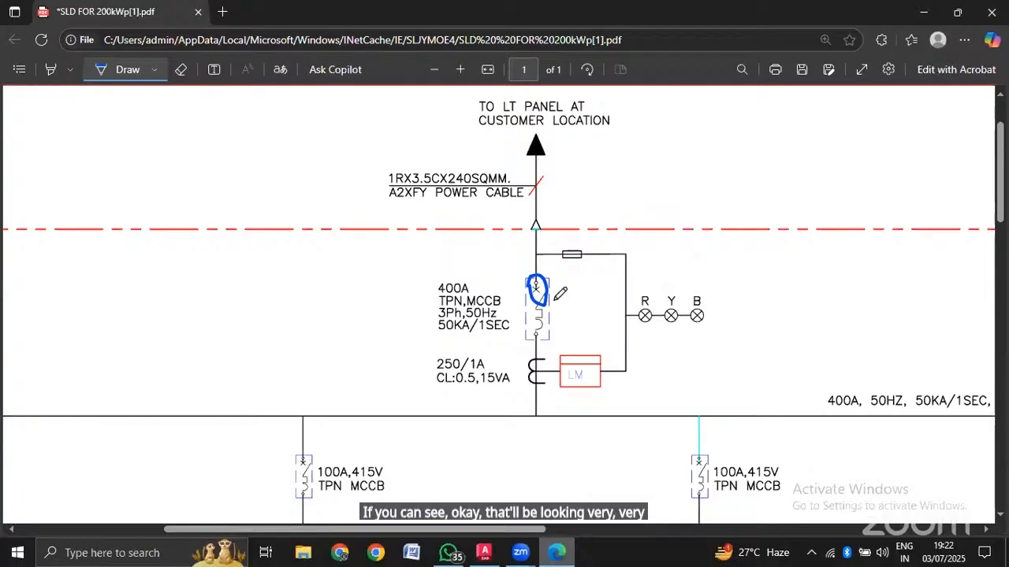
{"action": "scroll", "coordinate": [537, 285], "scroll_direction": "up", "scroll_amount": 4, "text": "ctrl"}
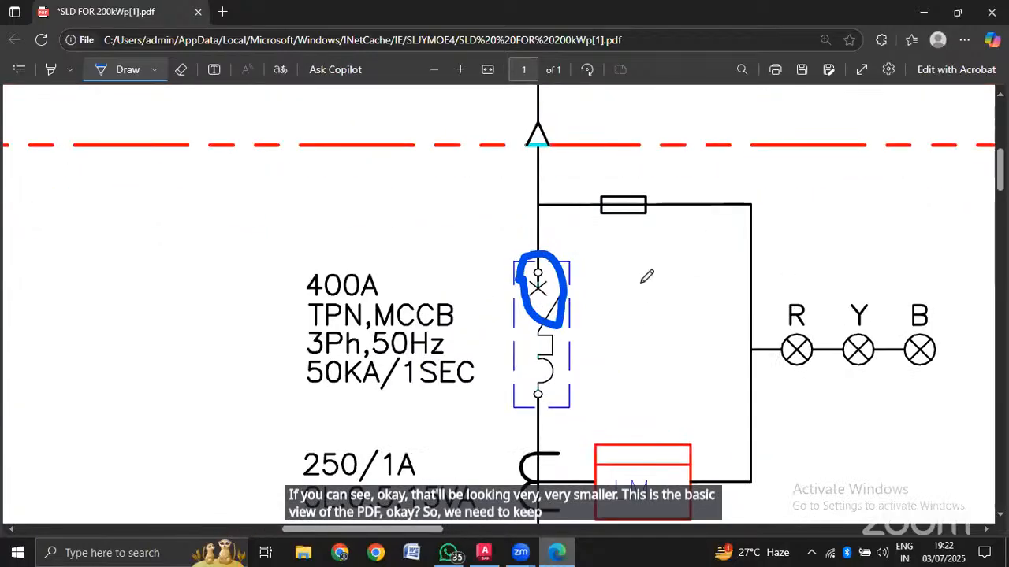
{"action": "left_click", "coordinate": [489, 556]}
Turn Ortho off and draw a slanted line about 4 long, descending to the right, across the lower end of the vertical line.
{"action": "scroll", "coordinate": [557, 266], "scroll_direction": "up", "scroll_amount": 6}
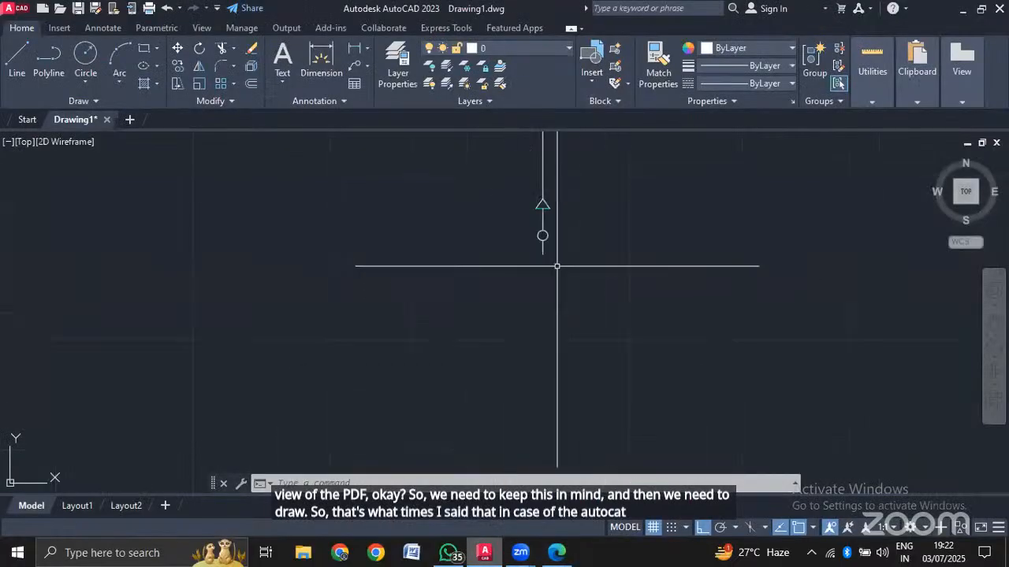
{"action": "scroll", "coordinate": [506, 214], "scroll_direction": "up", "scroll_amount": 2}
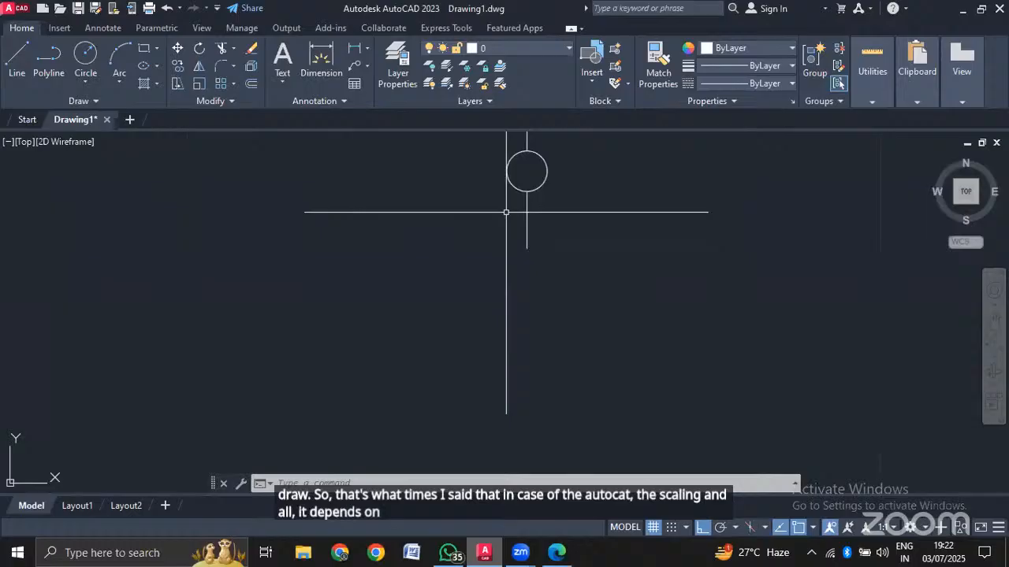
{"action": "middle_click_drag", "start_coordinate": [519, 290], "coordinate": [520, 290]}
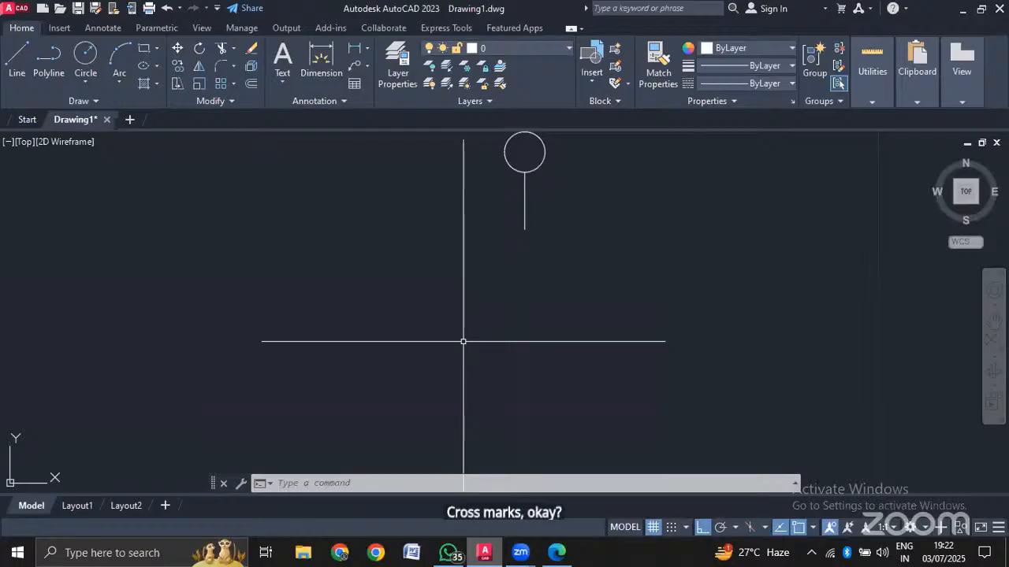
{"action": "type", "text": "l"}
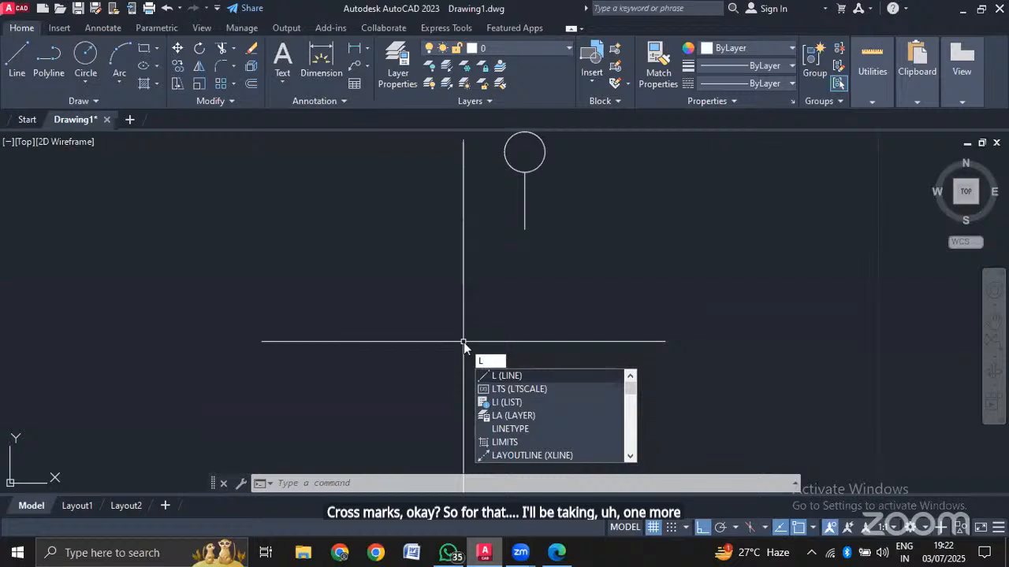
{"action": "key", "text": "Escape"}
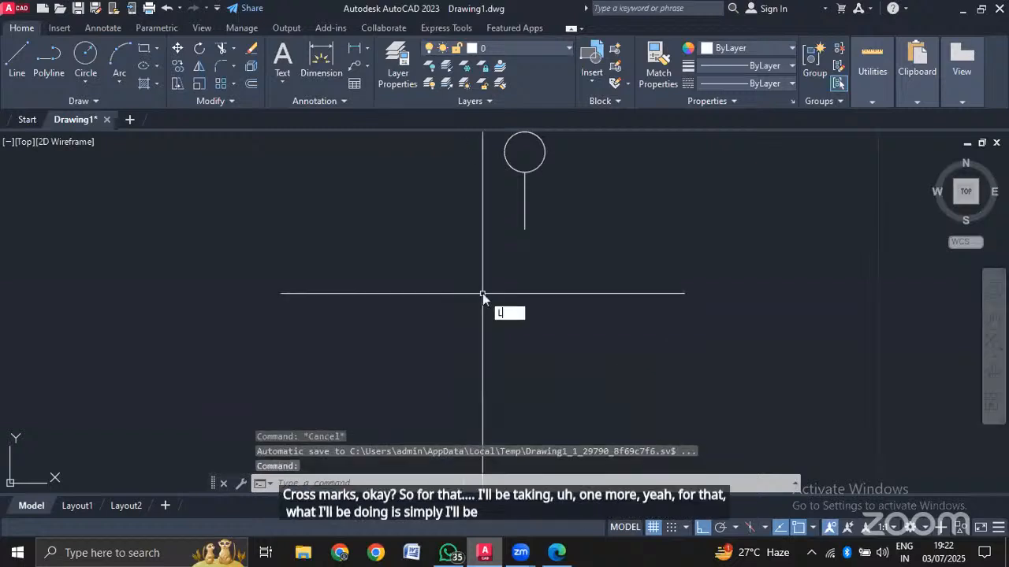
{"action": "key", "text": "Return"}
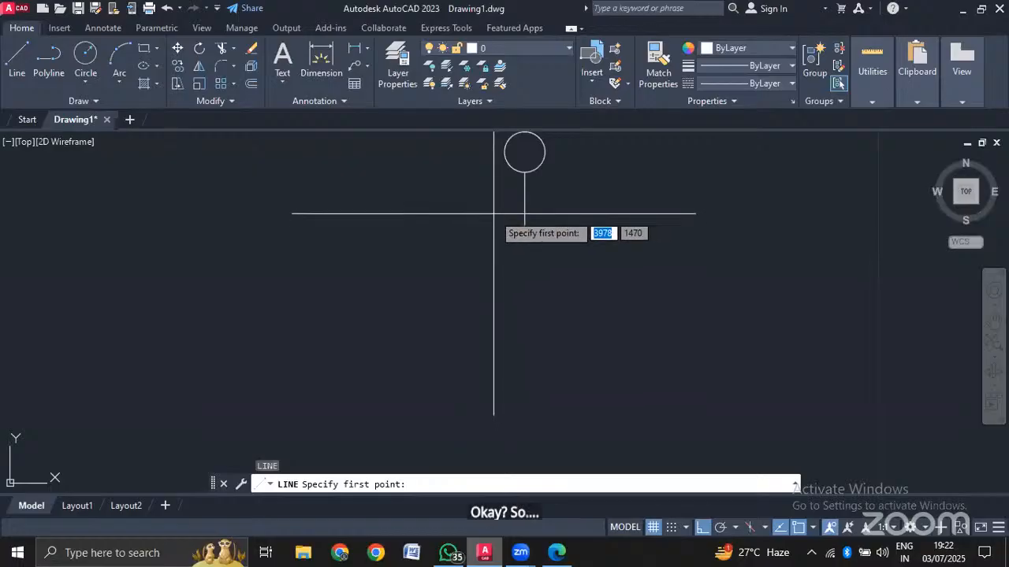
{"action": "key", "text": "F8"}
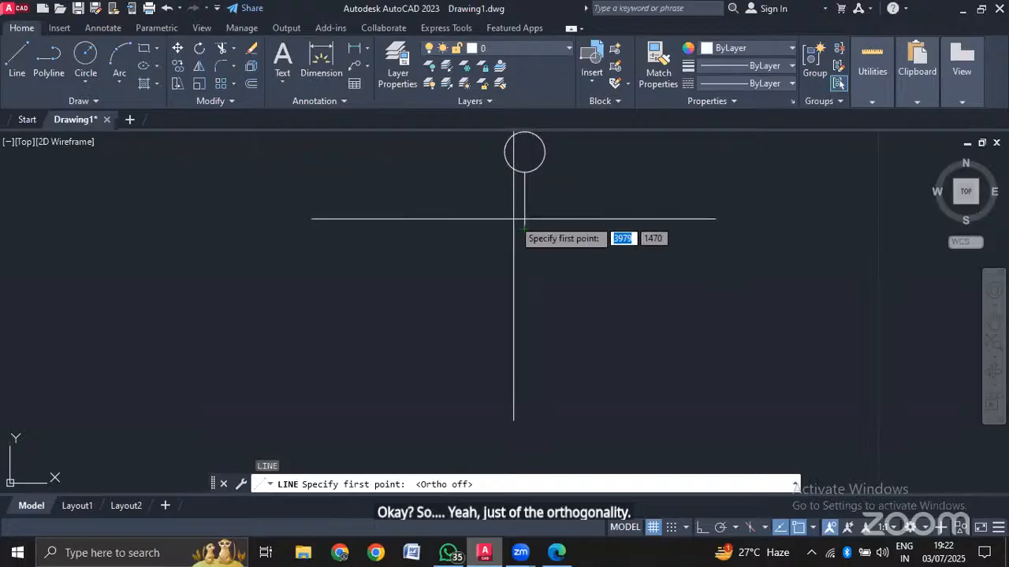
{"action": "key", "text": "F8"}
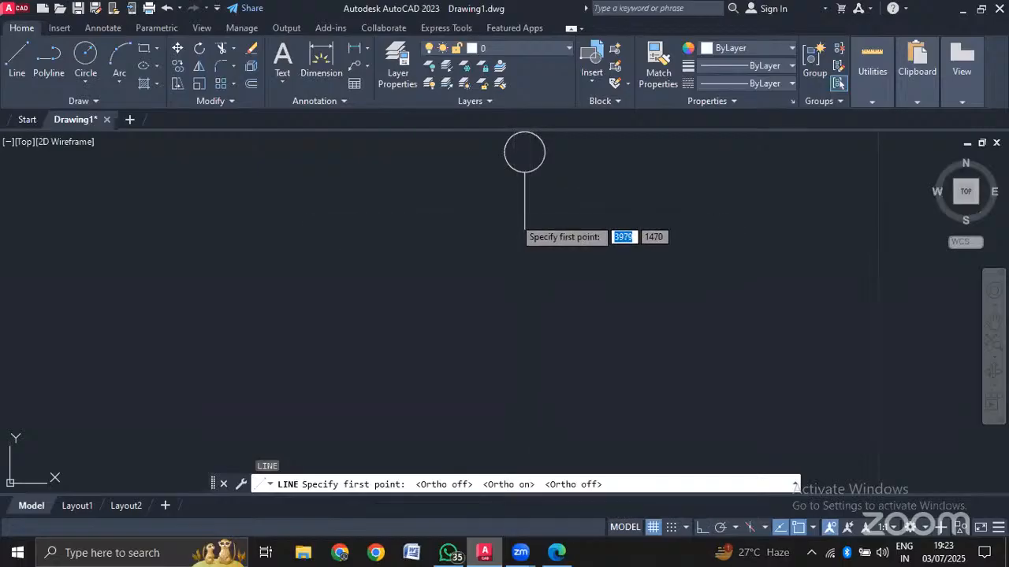
{"action": "left_click", "coordinate": [489, 214]}
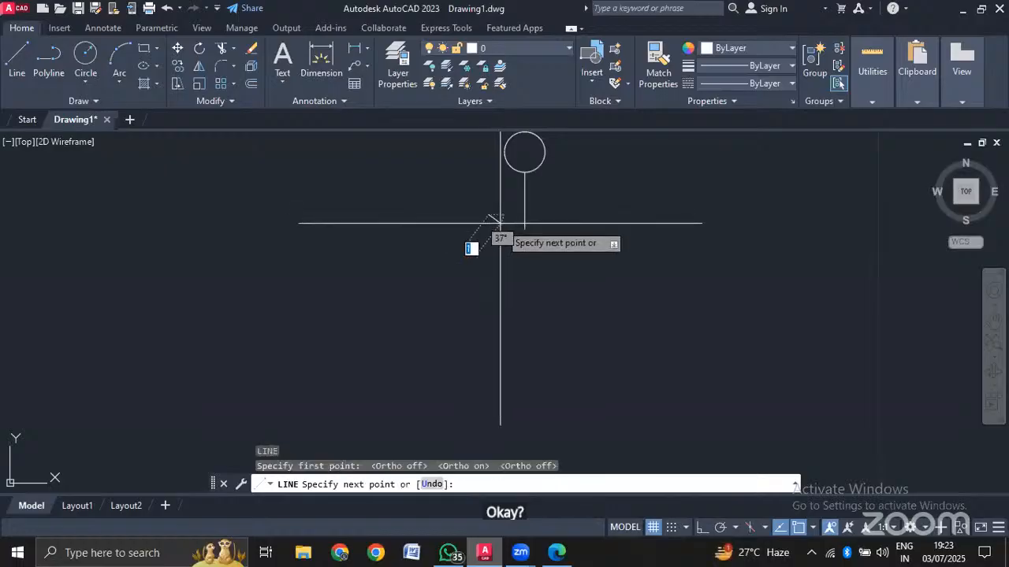
{"action": "left_click", "coordinate": [559, 241]}
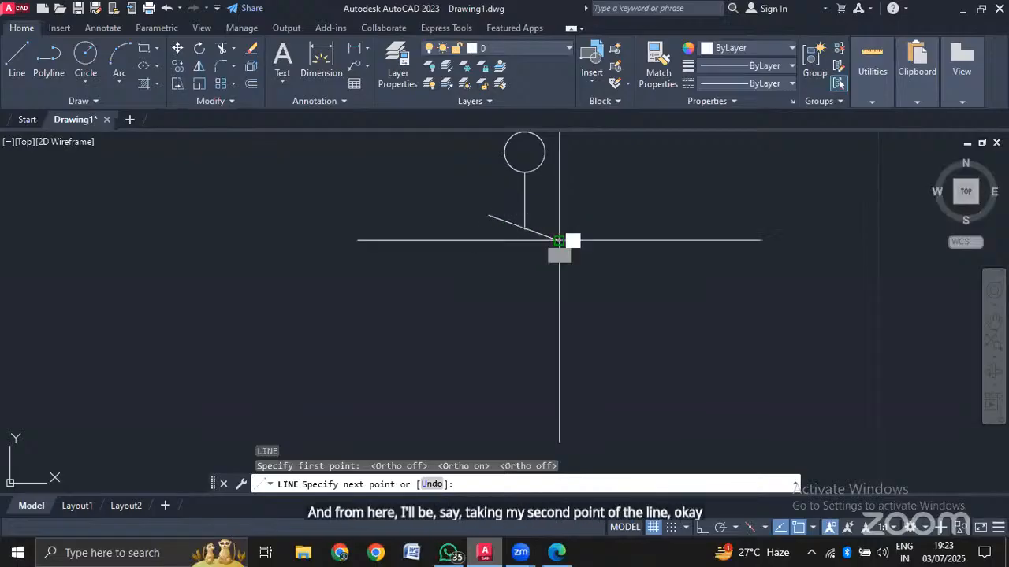
{"action": "key", "text": "Escape"}
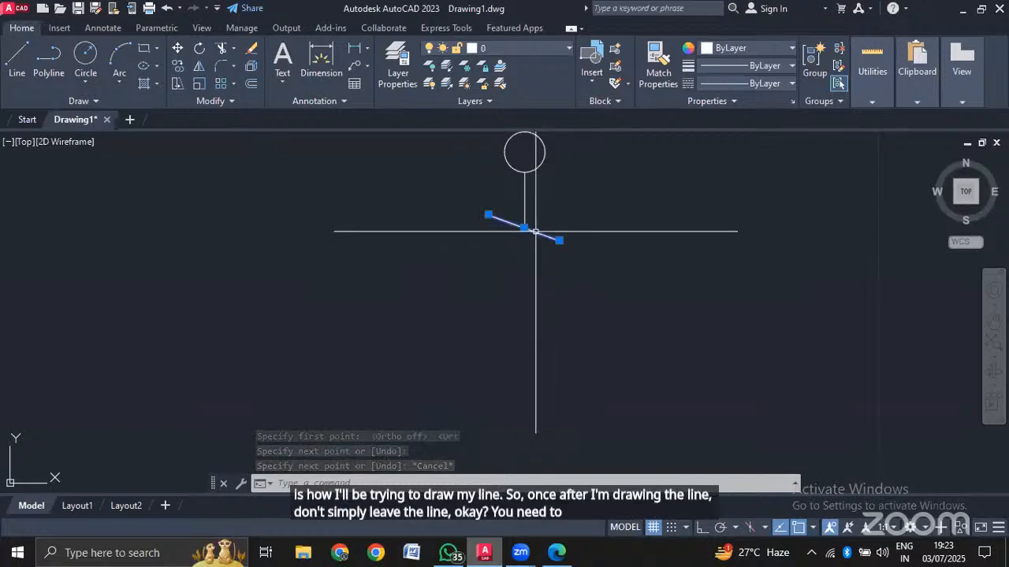
Check the slanted line's symmetry about the lower end of the vertical line, and clear the selection.
{"action": "scroll", "coordinate": [514, 233], "scroll_direction": "up", "scroll_amount": 6}
{"action": "scroll", "coordinate": [574, 222], "scroll_direction": "down", "scroll_amount": 4}
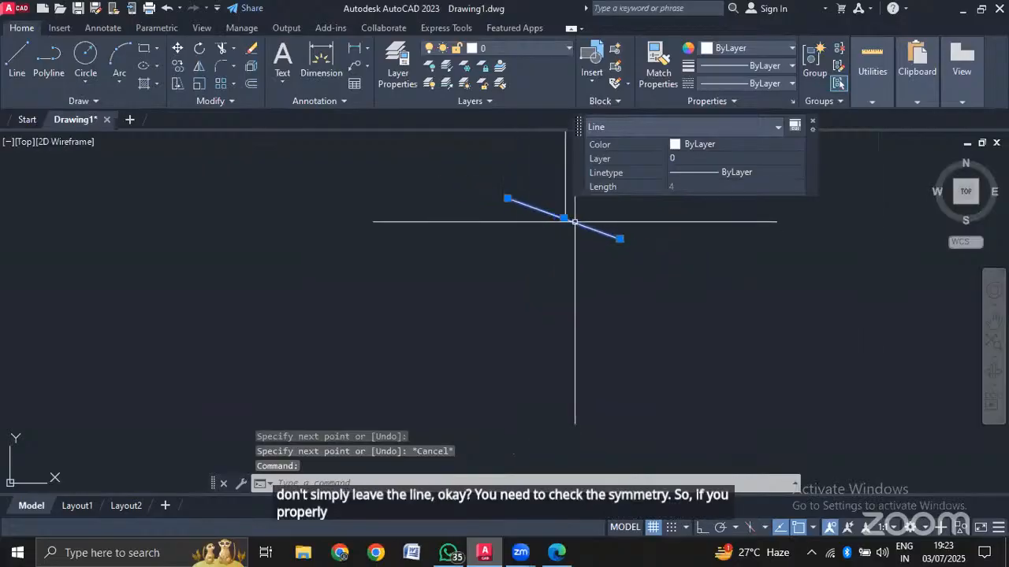
{"action": "middle_click_drag", "start_coordinate": [563, 194], "coordinate": [483, 279]}
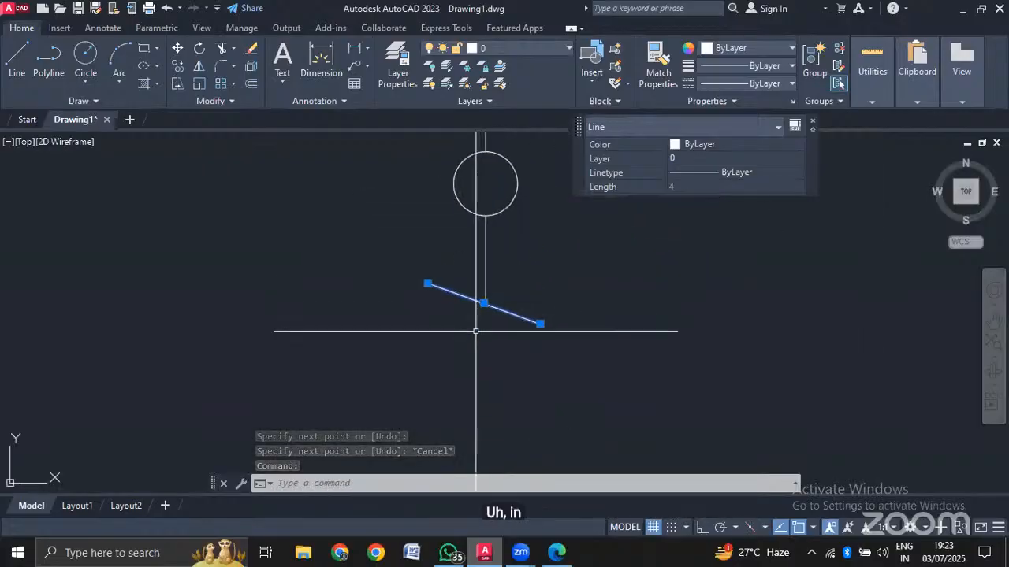
{"action": "key", "text": "Escape"}
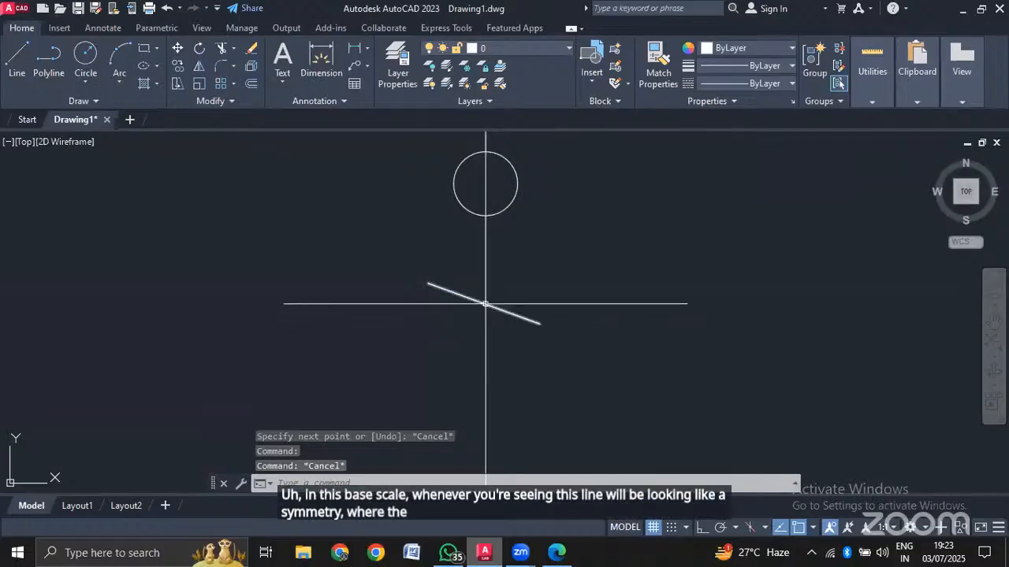
{"action": "key", "text": "Escape"}
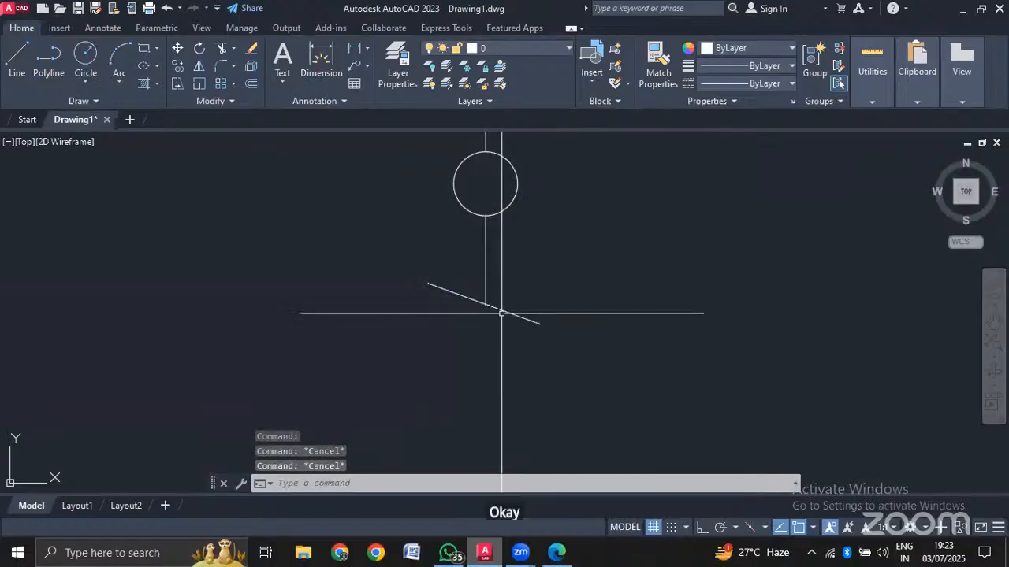
Examine the slanted line's midpoint against the lower end of the vertical line below the circle.
{"action": "left_click", "coordinate": [496, 308]}
{"action": "scroll", "coordinate": [491, 308], "scroll_direction": "up", "scroll_amount": 4}
{"action": "scroll", "coordinate": [452, 286], "scroll_direction": "up", "scroll_amount": 2}
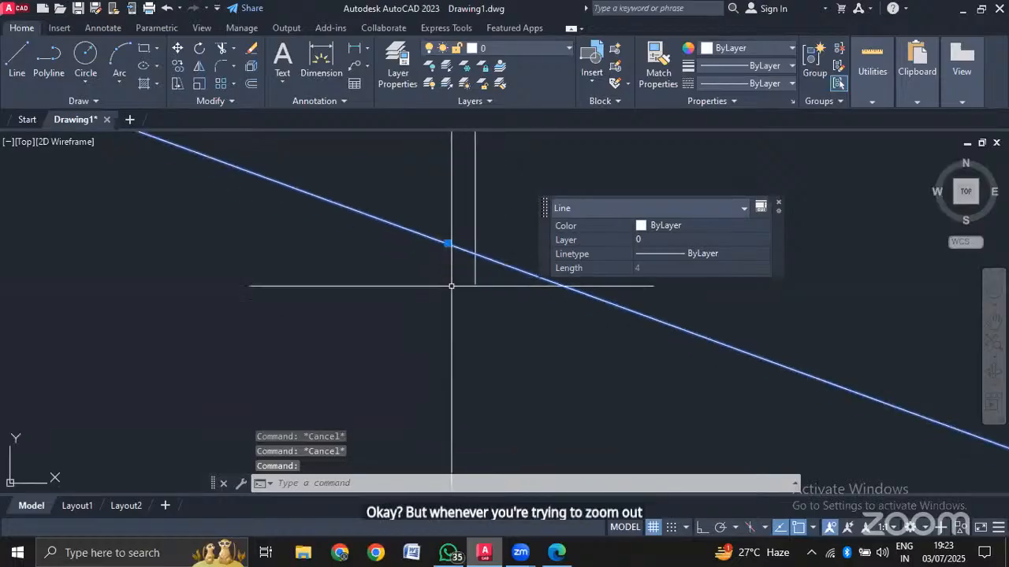
{"action": "scroll", "coordinate": [495, 213], "scroll_direction": "up", "scroll_amount": 3}
{"action": "scroll", "coordinate": [468, 239], "scroll_direction": "down", "scroll_amount": 5}
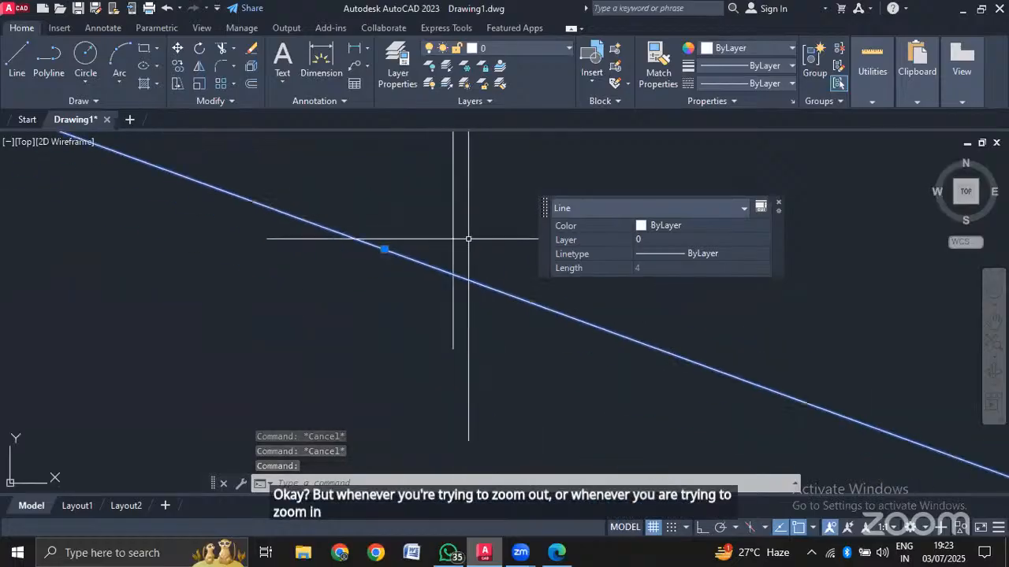
{"action": "scroll", "coordinate": [468, 239], "scroll_direction": "up", "scroll_amount": 2}
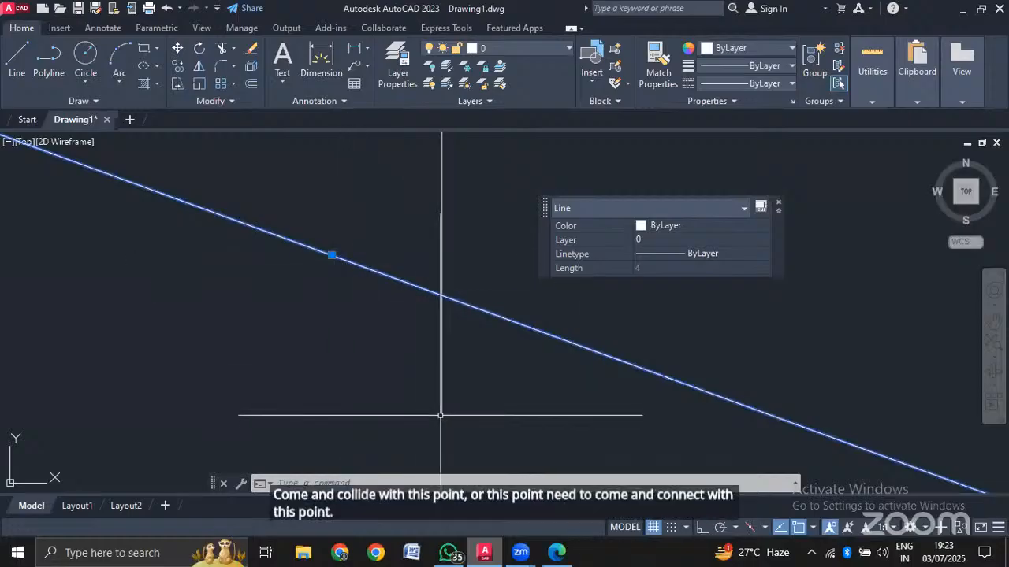
{"action": "middle_click_drag", "start_coordinate": [486, 391], "coordinate": [511, 306]}
{"action": "scroll", "coordinate": [509, 305], "scroll_direction": "down", "scroll_amount": 3}
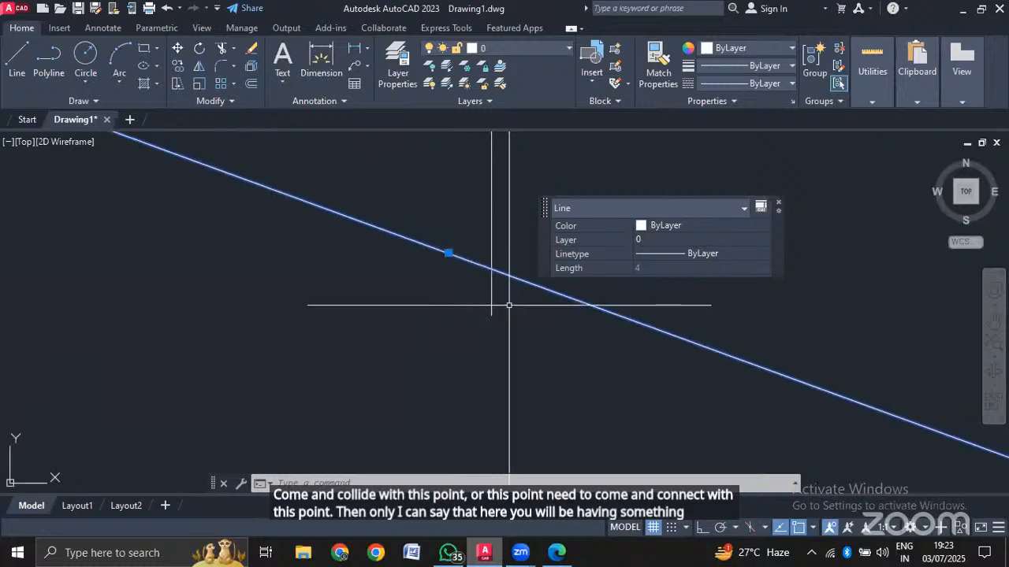
{"action": "scroll", "coordinate": [504, 293], "scroll_direction": "down", "scroll_amount": 3}
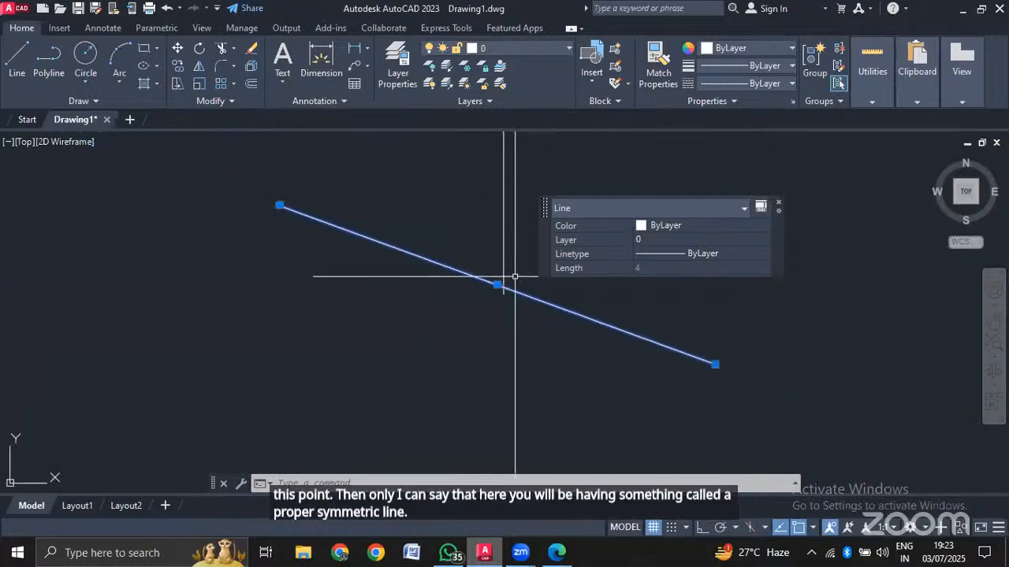
{"action": "scroll", "coordinate": [514, 277], "scroll_direction": "up", "scroll_amount": 2}
{"action": "scroll", "coordinate": [504, 285], "scroll_direction": "down", "scroll_amount": 5}
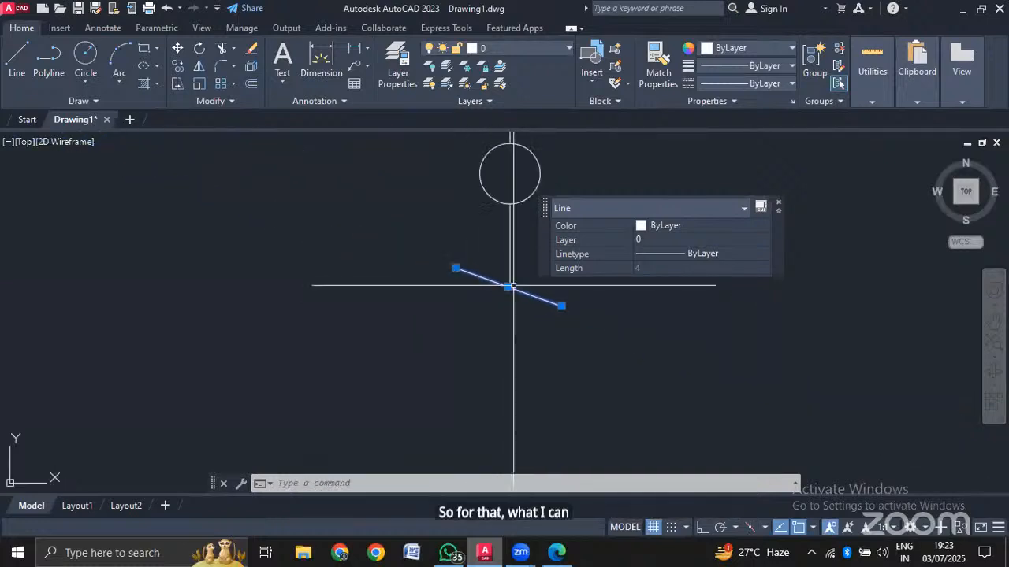
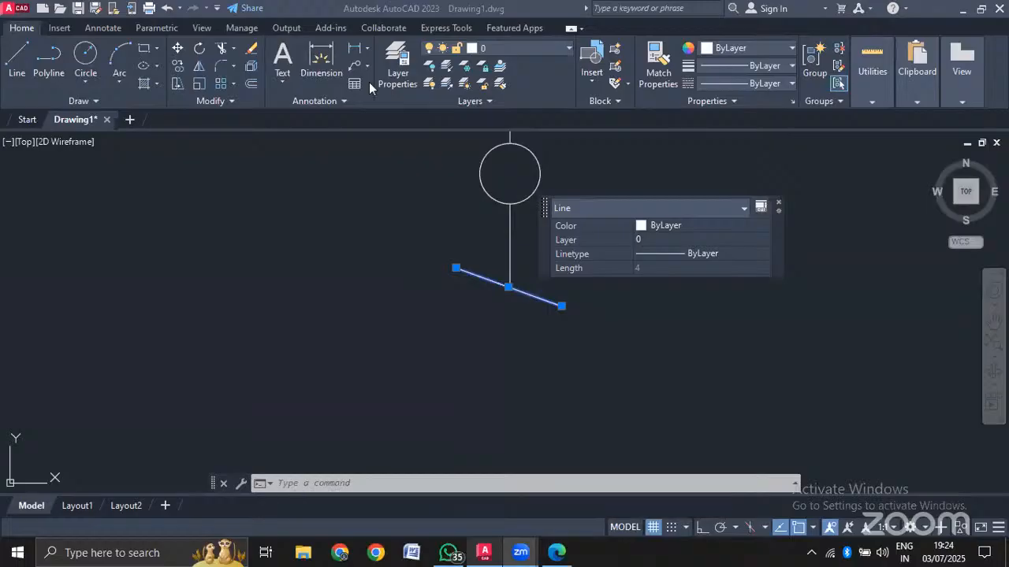
{"action": "scroll", "coordinate": [512, 321], "scroll_direction": "up", "scroll_amount": 2}
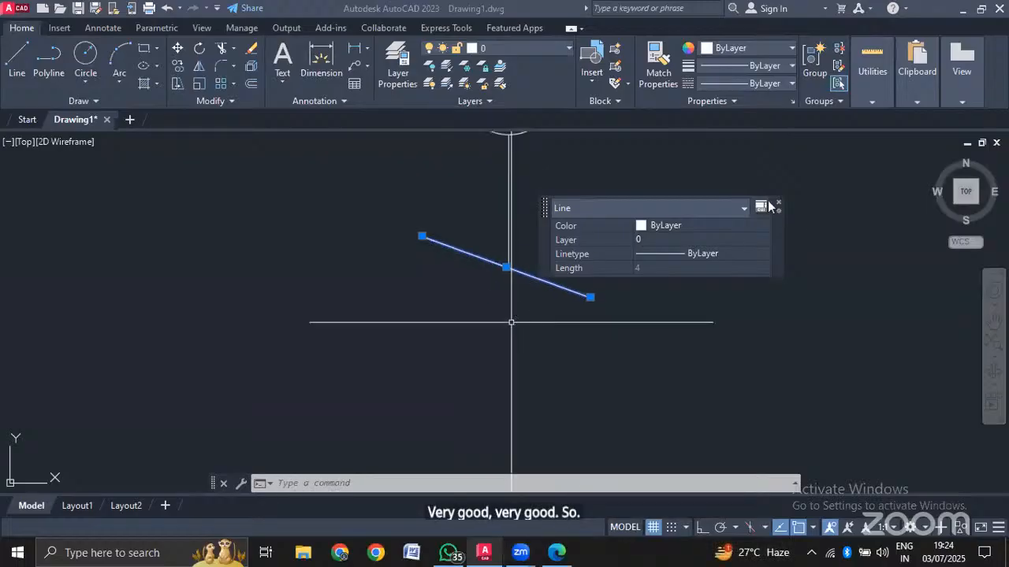
{"action": "type", "text": "m"}
{"action": "key", "text": "Return"}
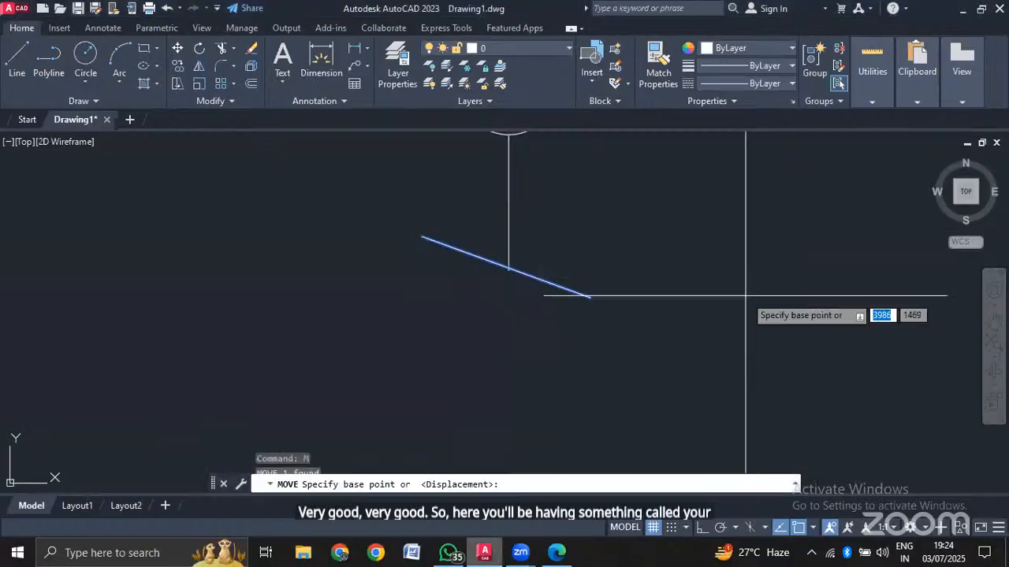
{"action": "left_click", "coordinate": [496, 263]}
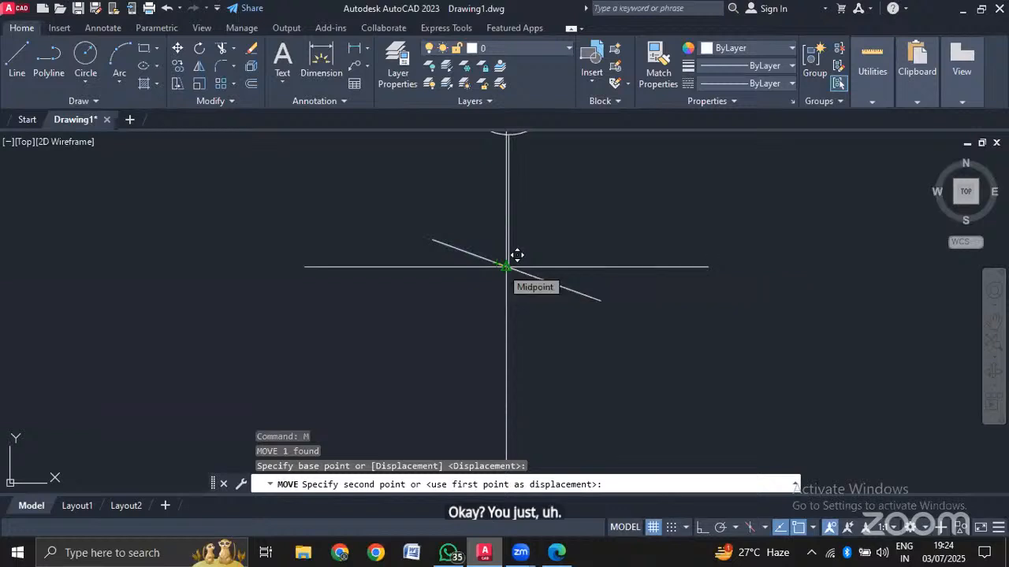
{"action": "key", "text": "Escape"}
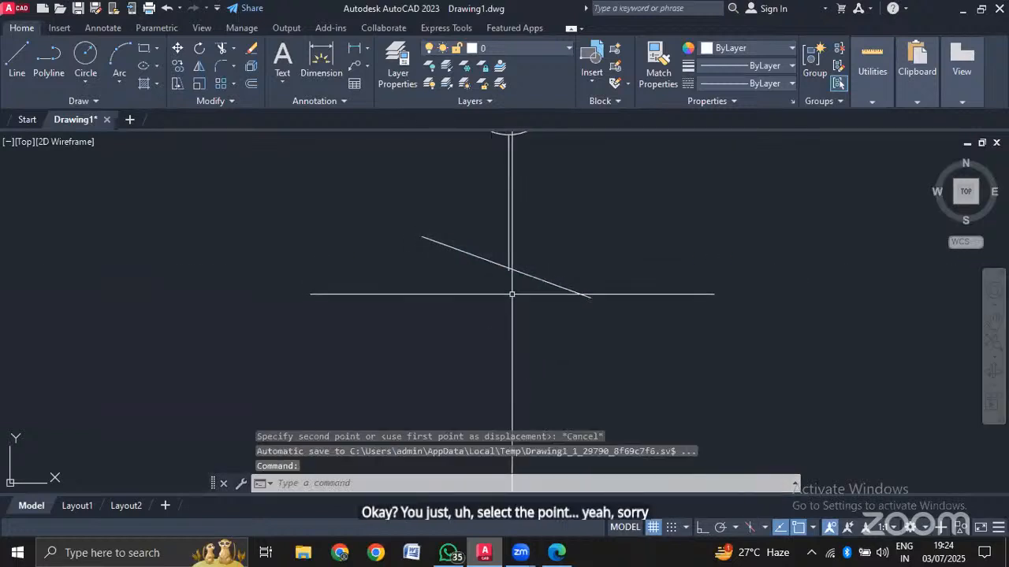
Move the slanted line by its midpoint onto the lower endpoint of the vertical line.
{"action": "type", "text": "m"}
{"action": "key", "text": "Return"}
{"action": "left_click", "coordinate": [524, 273]}
{"action": "key", "text": "Return"}
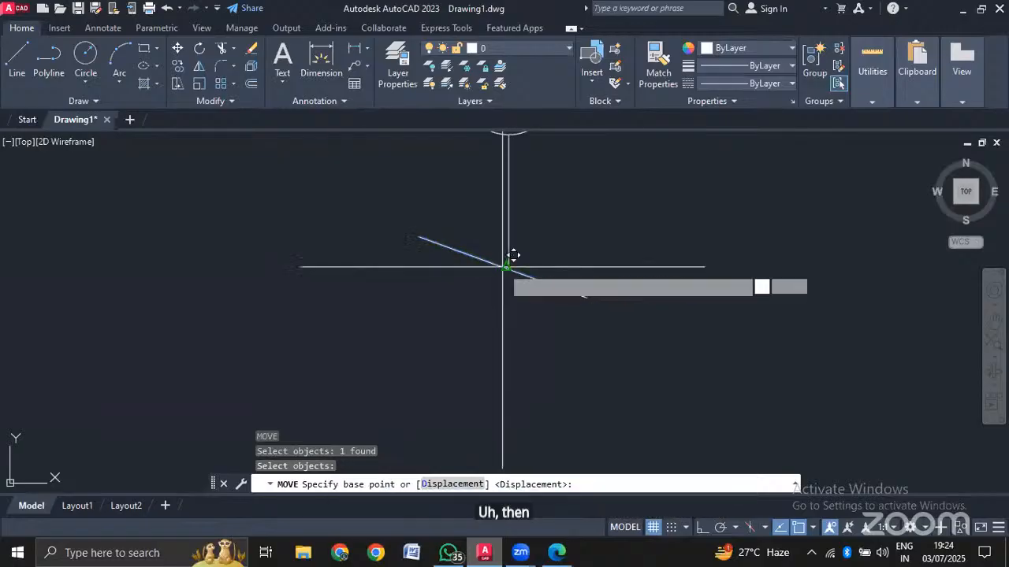
{"action": "left_click", "coordinate": [513, 260]}
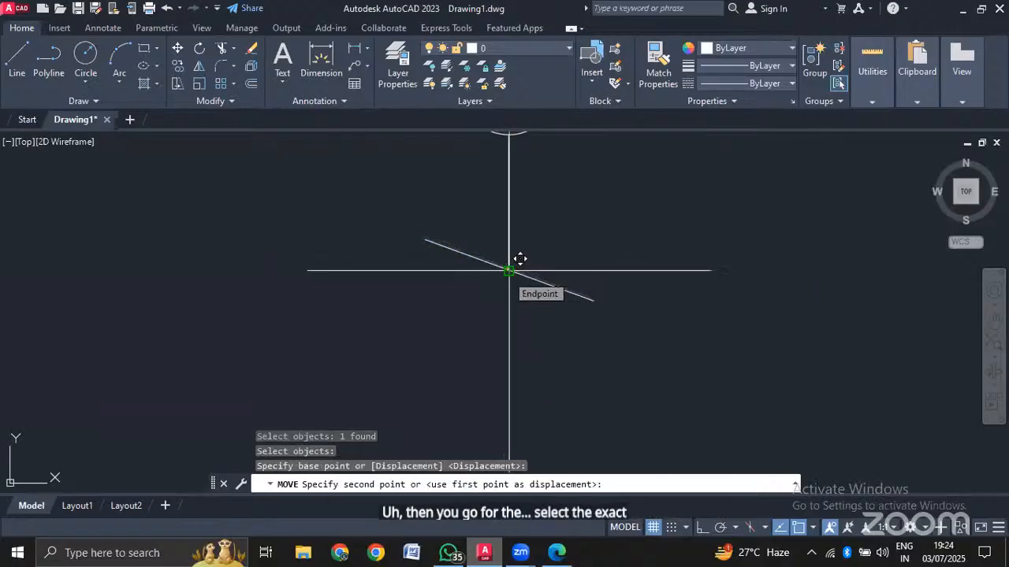
{"action": "key", "text": "Escape"}
Check the slanted line's midpoint alignment with the vertical line's lower end, and clear the selection.
{"action": "scroll", "coordinate": [508, 281], "scroll_direction": "up", "scroll_amount": 15}
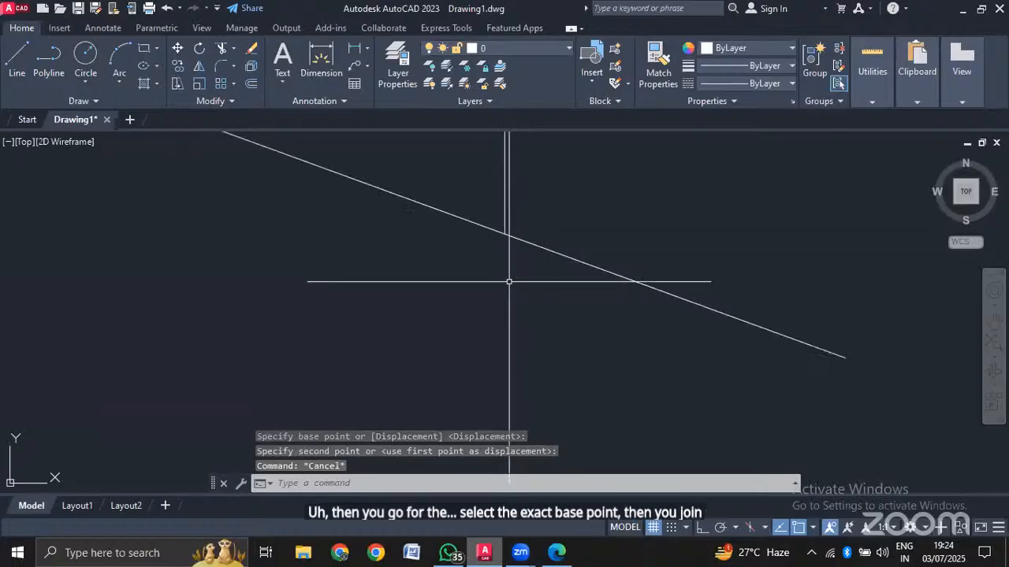
{"action": "scroll", "coordinate": [540, 281], "scroll_direction": "down", "scroll_amount": 3}
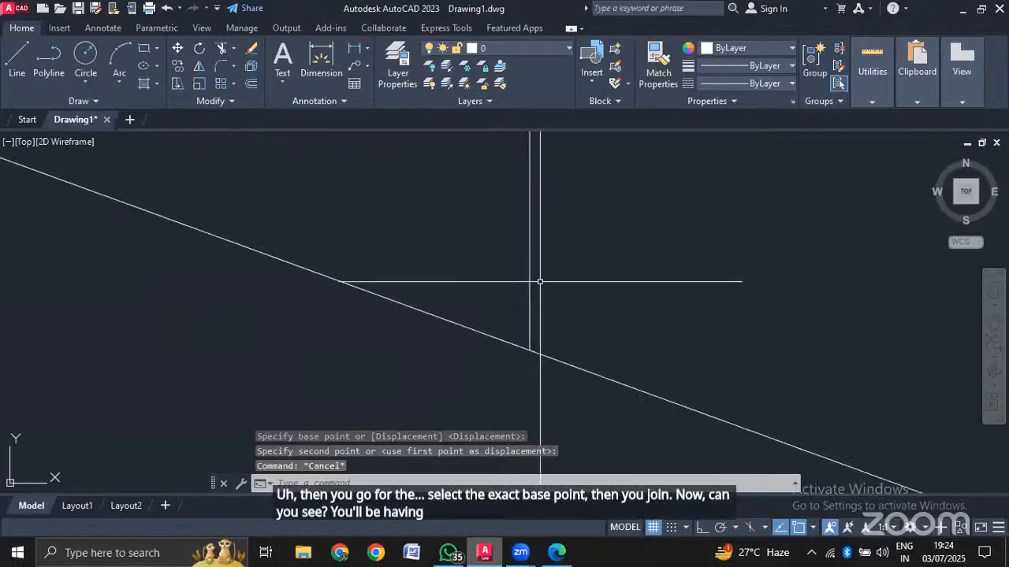
{"action": "left_click", "coordinate": [553, 360]}
{"action": "scroll", "coordinate": [525, 341], "scroll_direction": "up", "scroll_amount": 5}
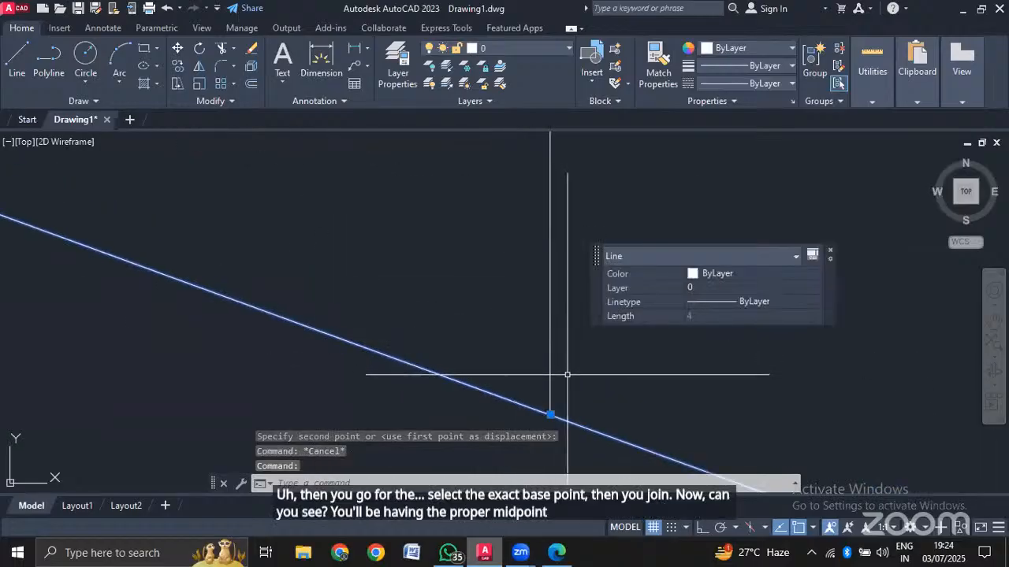
{"action": "scroll", "coordinate": [565, 446], "scroll_direction": "up", "scroll_amount": 7}
{"action": "scroll", "coordinate": [441, 209], "scroll_direction": "up", "scroll_amount": 8}
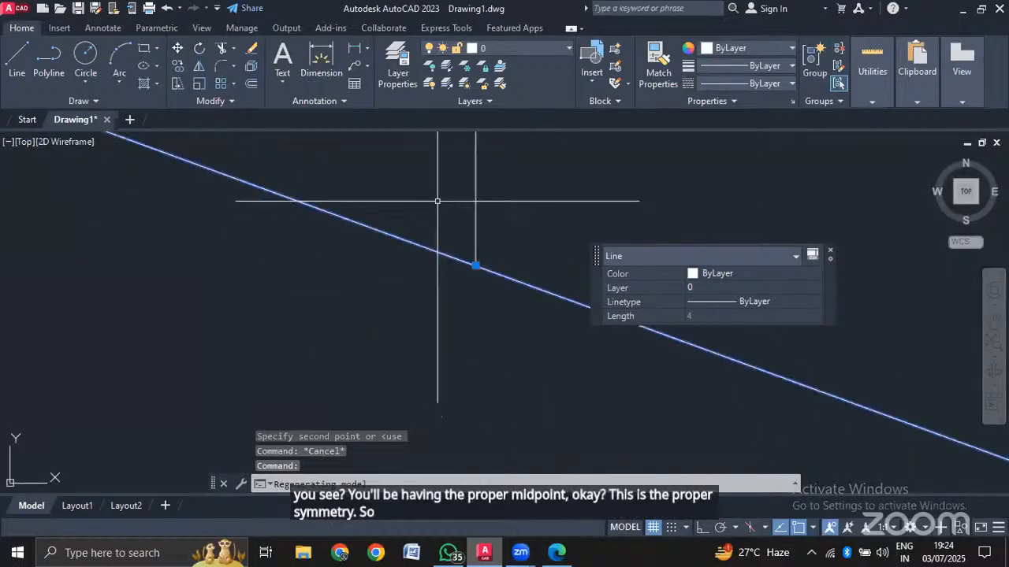
{"action": "scroll", "coordinate": [557, 393], "scroll_direction": "up", "scroll_amount": 5}
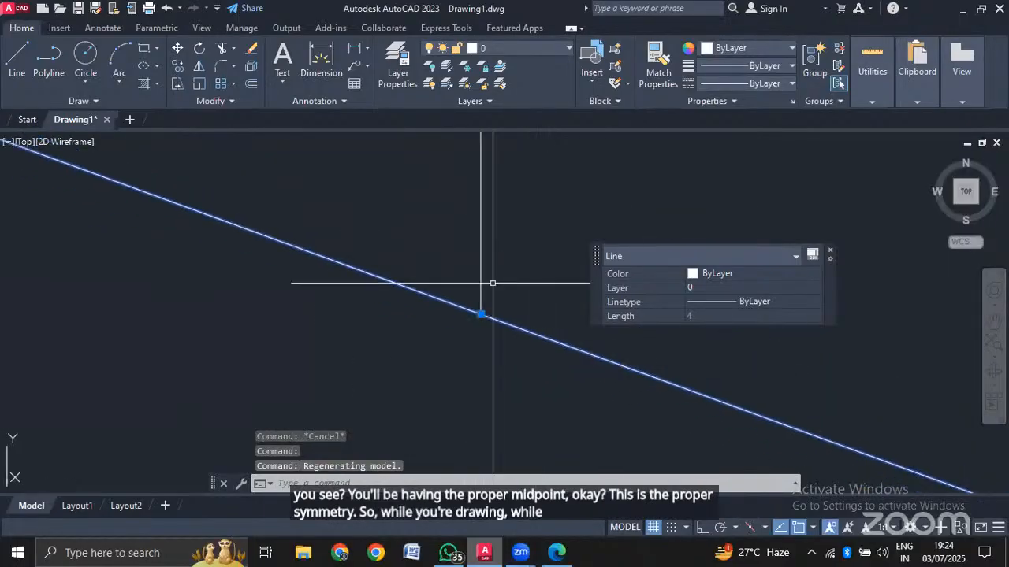
{"action": "scroll", "coordinate": [474, 291], "scroll_direction": "up", "scroll_amount": 5}
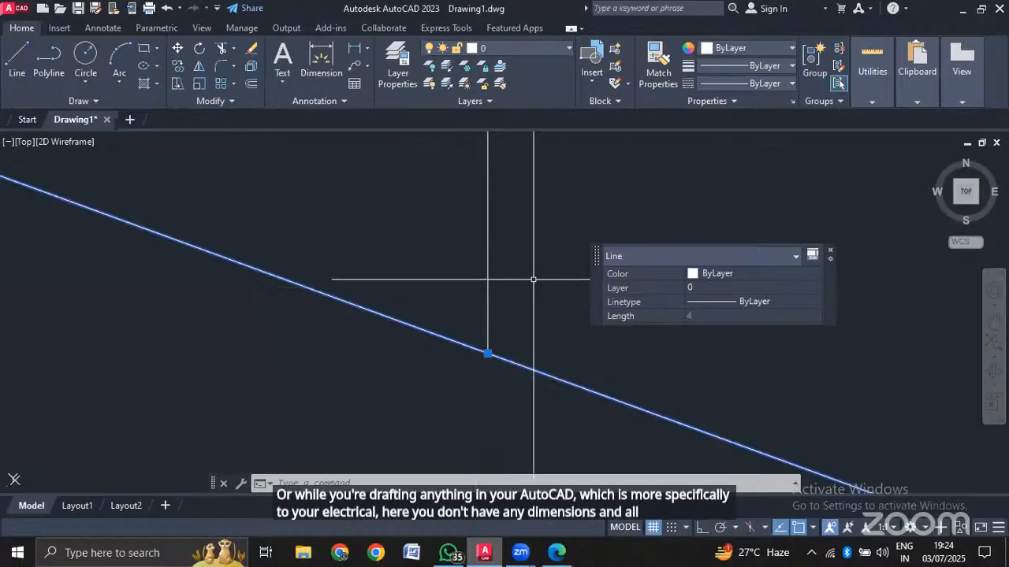
{"action": "key", "text": "Escape"}
Inspect the connection between the vertical and slanted lines up close and the symmetry of the whole symbol.
{"action": "mouse_move", "coordinate": [504, 354]}
{"action": "middle_mouse_down"}
{"action": "mouse_move", "coordinate": [458, 392]}
{"action": "mouse_move", "coordinate": [437, 378]}
{"action": "mouse_move", "coordinate": [324, 360]}
{"action": "mouse_move", "coordinate": [297, 330]}
{"action": "middle_mouse_up"}
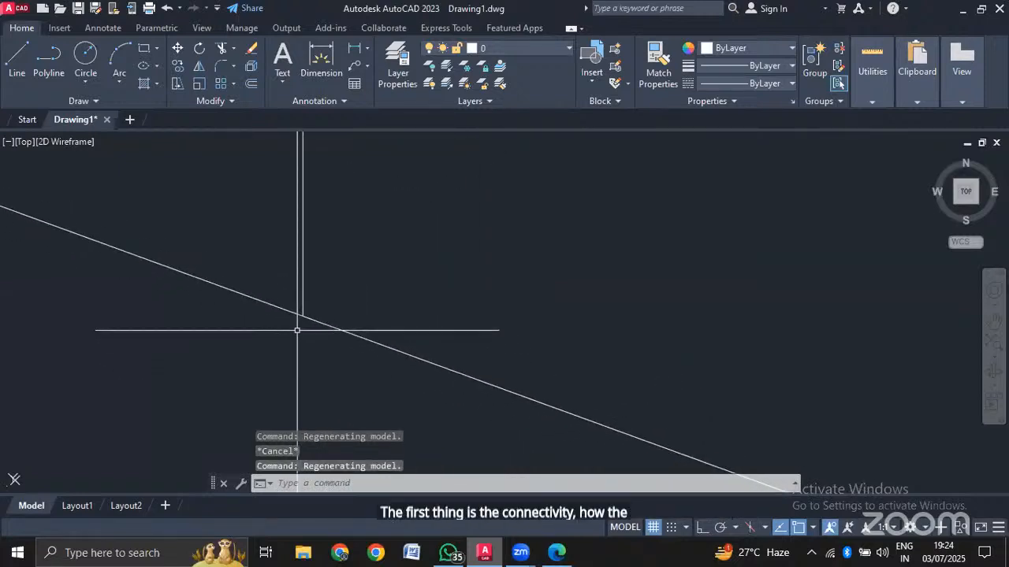
{"action": "scroll", "coordinate": [297, 330], "scroll_direction": "up", "scroll_amount": 5}
{"action": "scroll", "coordinate": [305, 329], "scroll_direction": "down", "scroll_amount": 2}
{"action": "scroll", "coordinate": [306, 330], "scroll_direction": "up", "scroll_amount": 2}
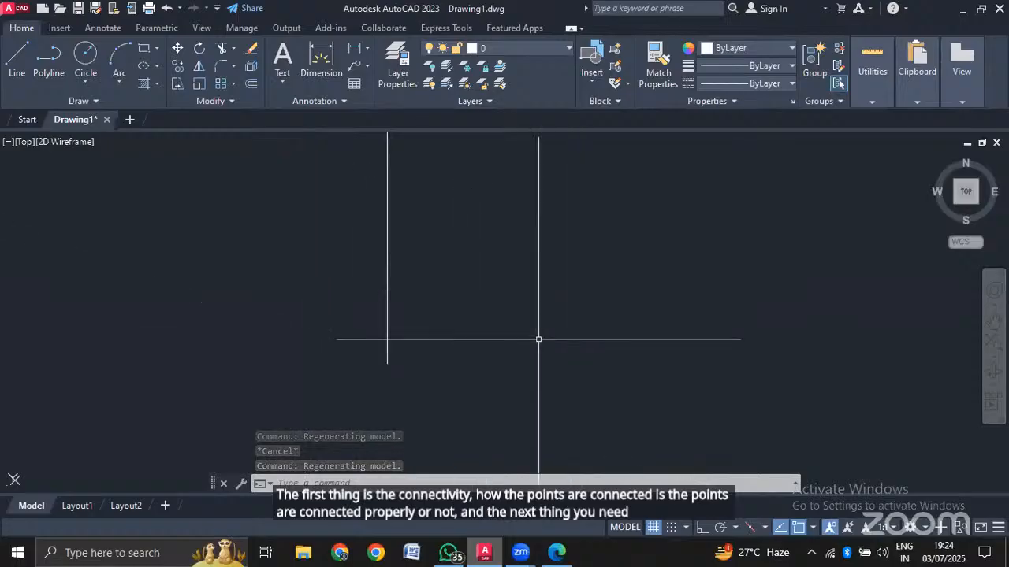
{"action": "scroll", "coordinate": [535, 343], "scroll_direction": "down", "scroll_amount": 5}
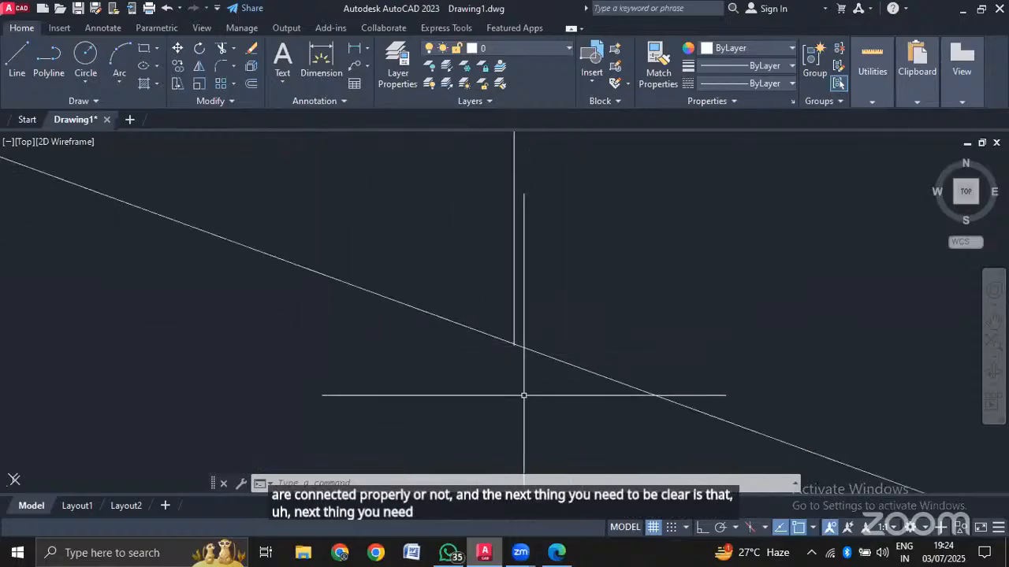
{"action": "scroll", "coordinate": [519, 360], "scroll_direction": "down", "scroll_amount": 8}
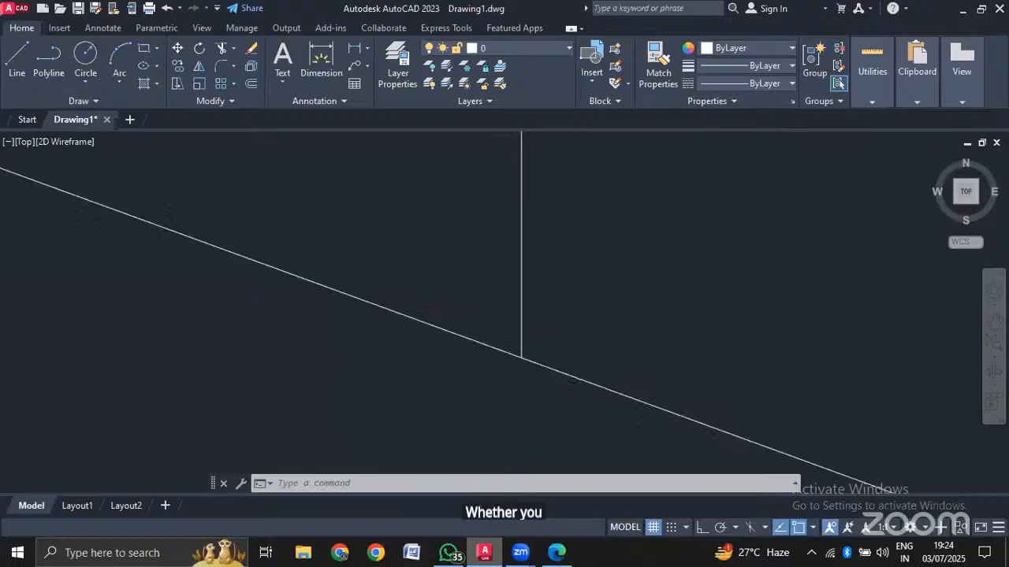
{"action": "scroll", "coordinate": [602, 308], "scroll_direction": "down", "scroll_amount": 10}
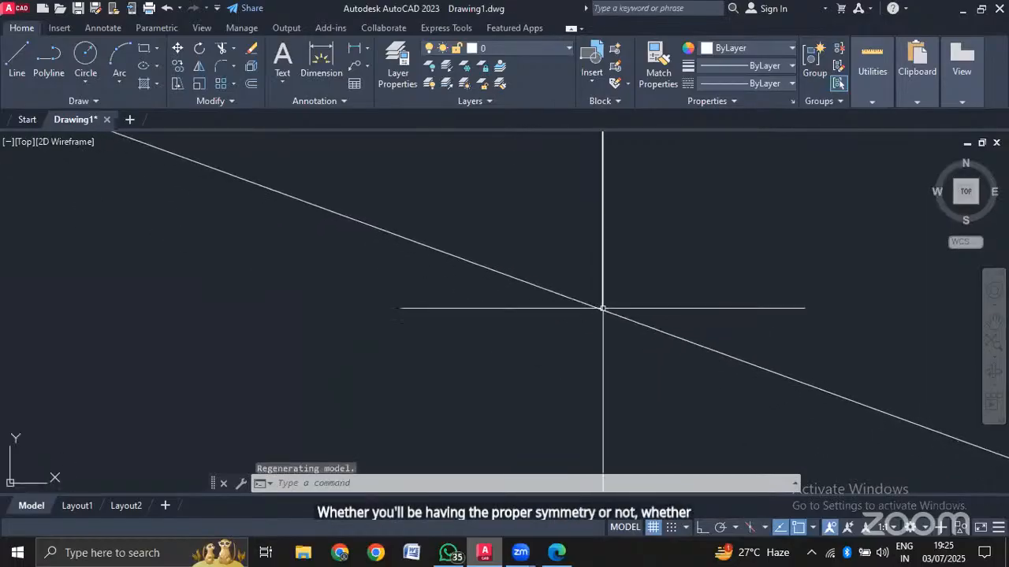
{"action": "scroll", "coordinate": [602, 308], "scroll_direction": "up", "scroll_amount": 2}
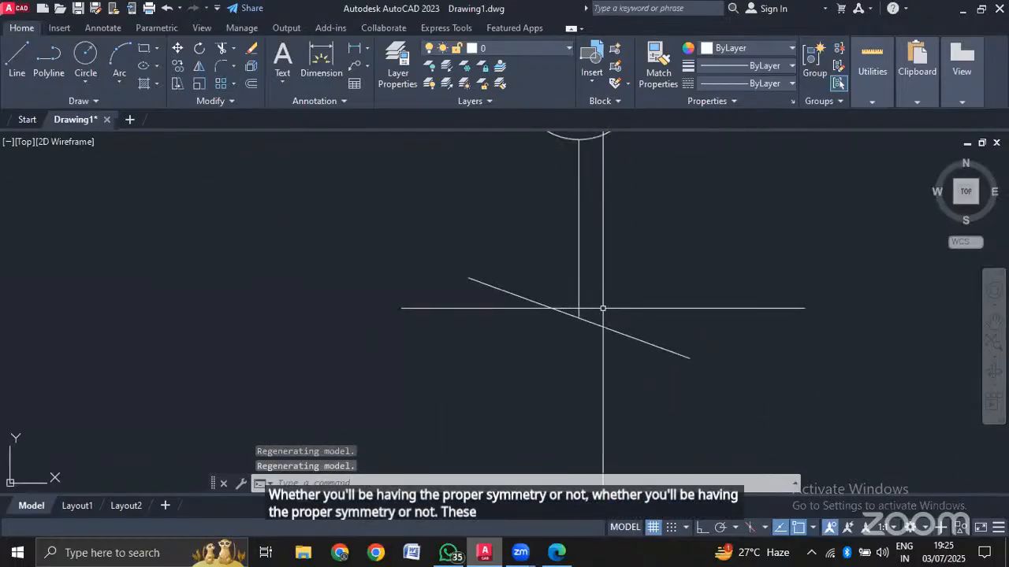
{"action": "scroll", "coordinate": [602, 308], "scroll_direction": "down", "scroll_amount": 3}
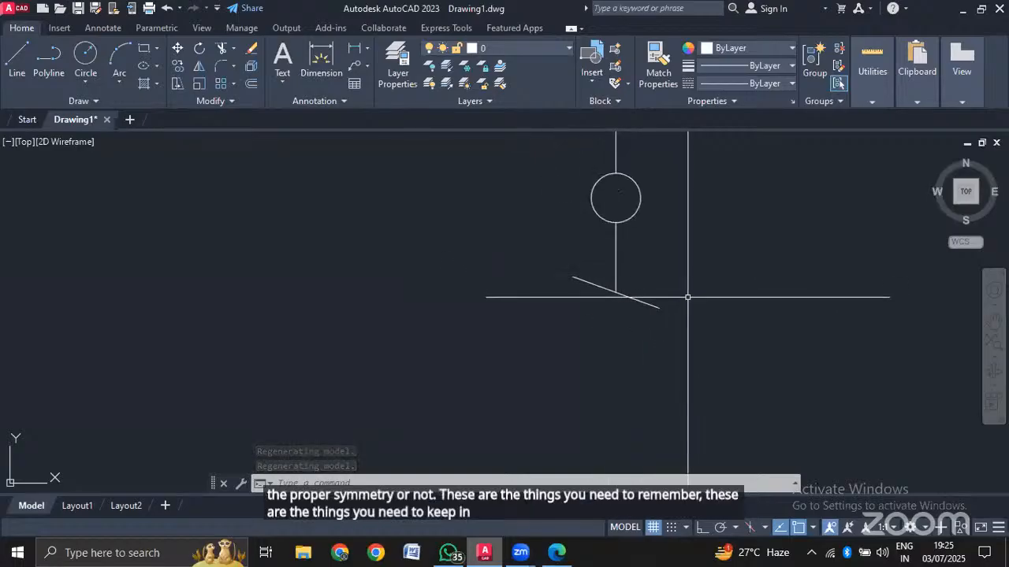
{"action": "scroll", "coordinate": [687, 297], "scroll_direction": "down", "scroll_amount": 3}
{"action": "scroll", "coordinate": [686, 266], "scroll_direction": "up", "scroll_amount": 3}
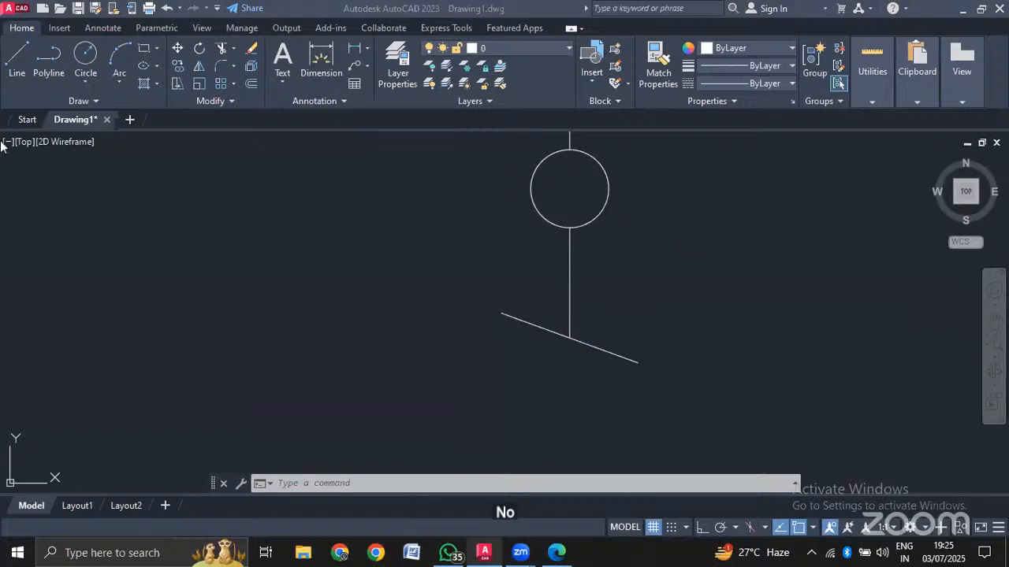
{"action": "scroll", "coordinate": [608, 413], "scroll_direction": "up", "scroll_amount": 2}
{"action": "scroll", "coordinate": [552, 279], "scroll_direction": "down", "scroll_amount": 2}
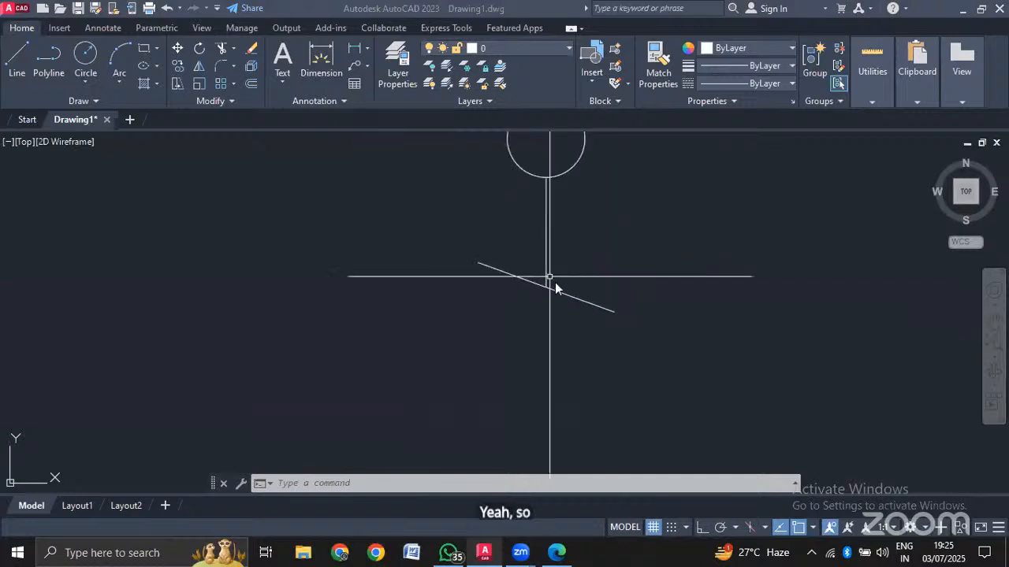
Try shortening the slanted line by stretching its lower-right endpoint inward along the line, and undo the stretch.
{"action": "left_click", "coordinate": [575, 342]}
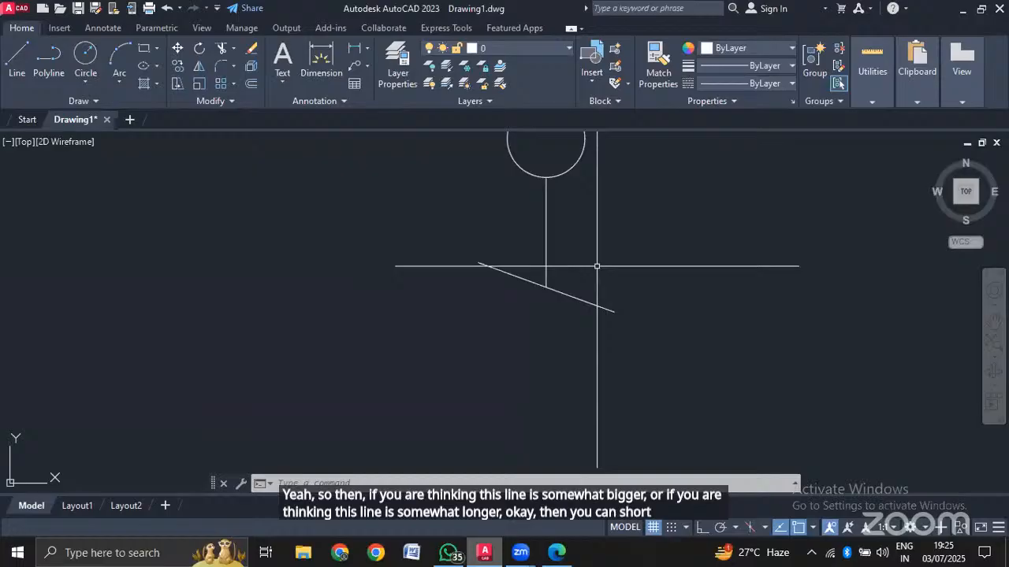
{"action": "left_click", "coordinate": [590, 303]}
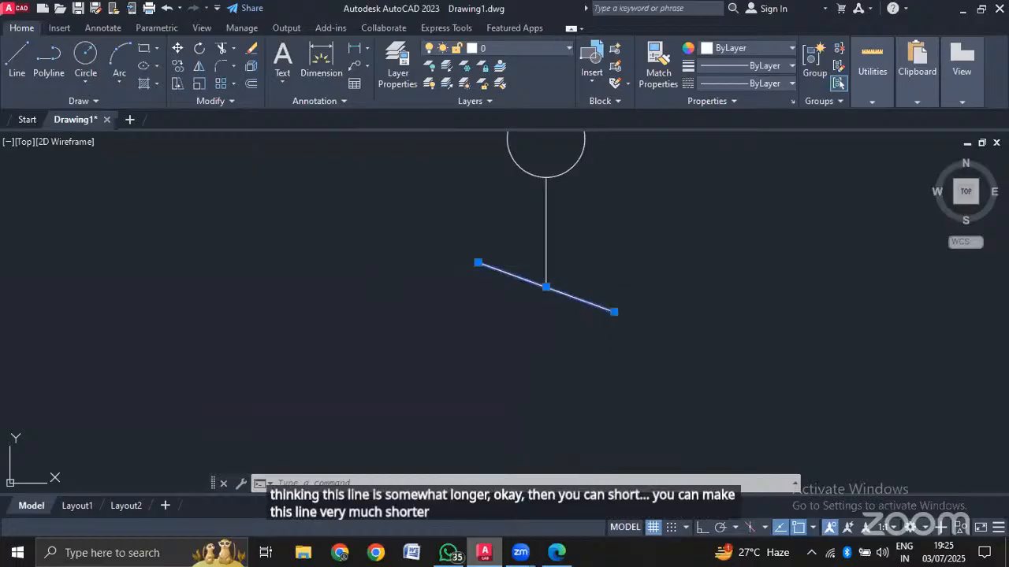
{"action": "left_click", "coordinate": [614, 312]}
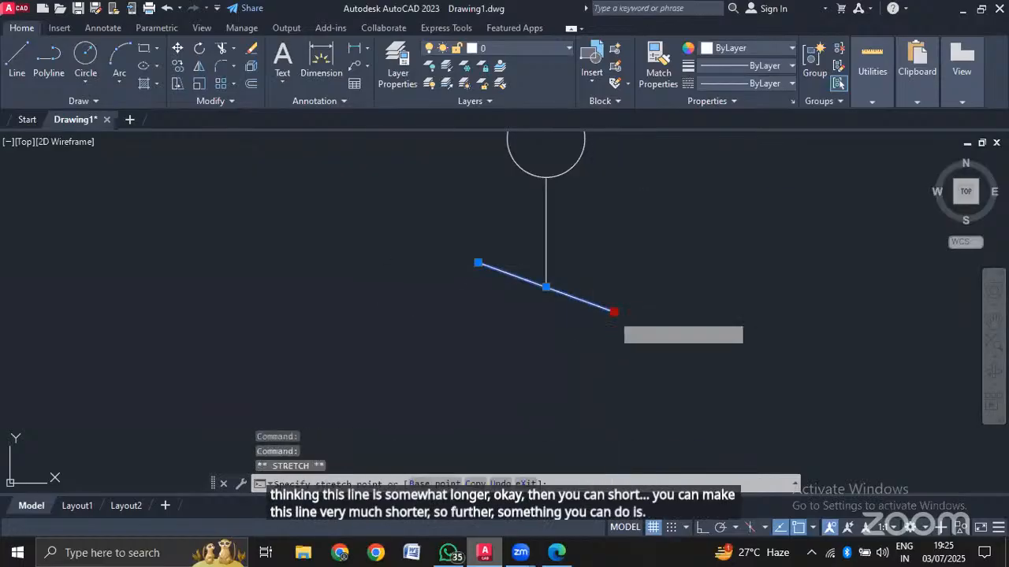
{"action": "left_click", "coordinate": [593, 303]}
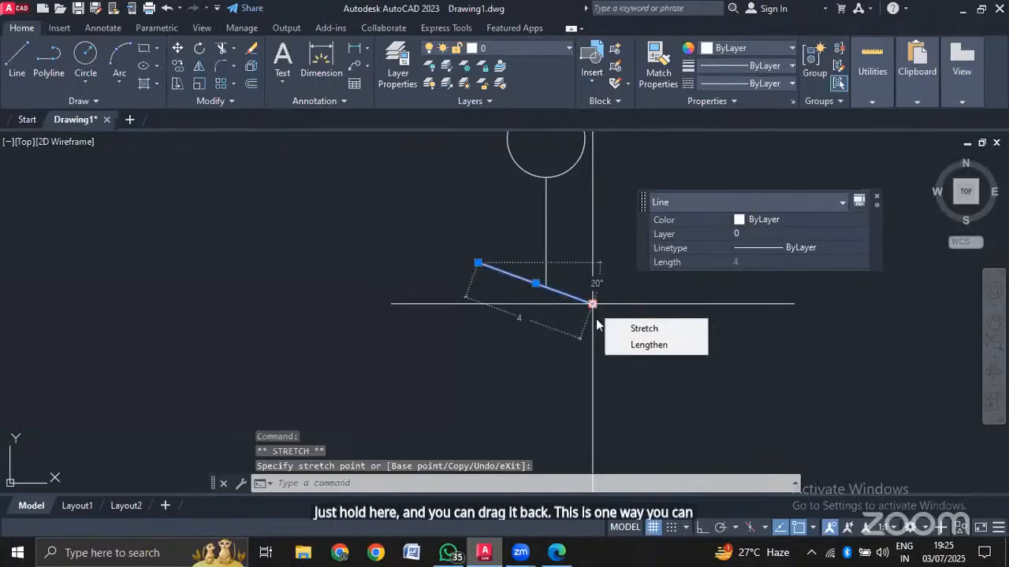
{"action": "left_click", "coordinate": [580, 331]}
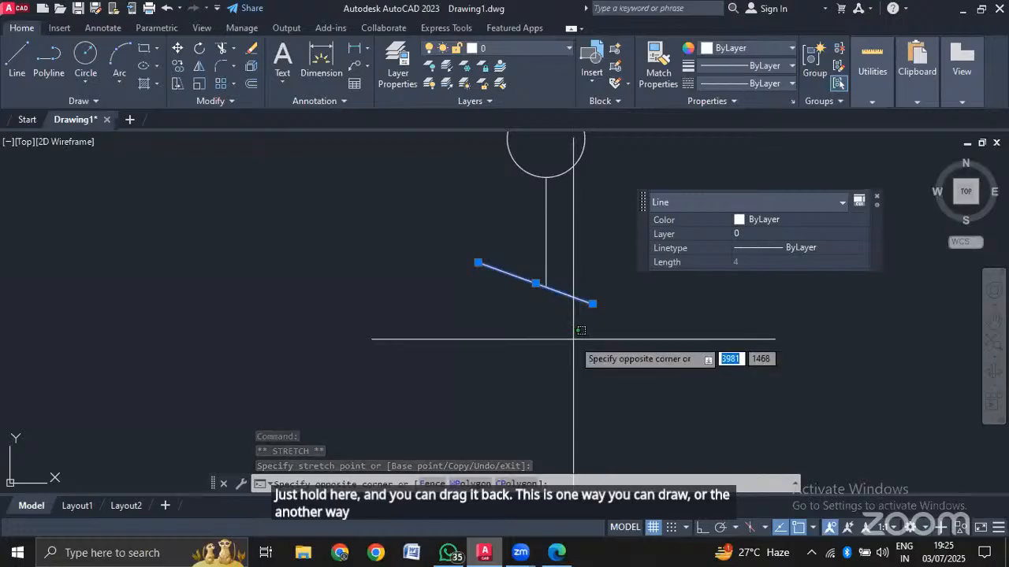
{"action": "key", "text": "Escape"}
{"action": "key", "text": "Escape"}
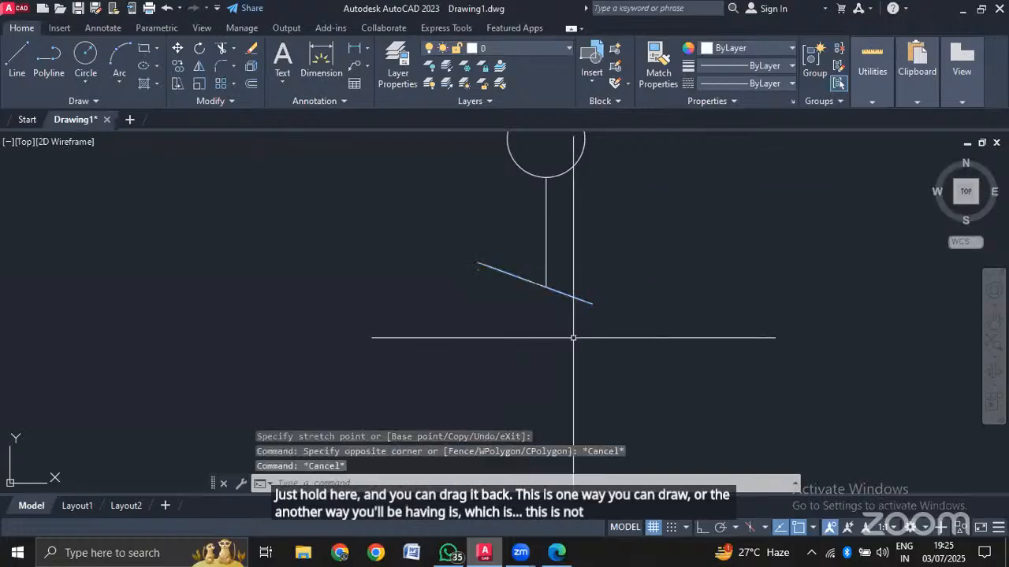
{"action": "key", "text": "ctrl+z"}
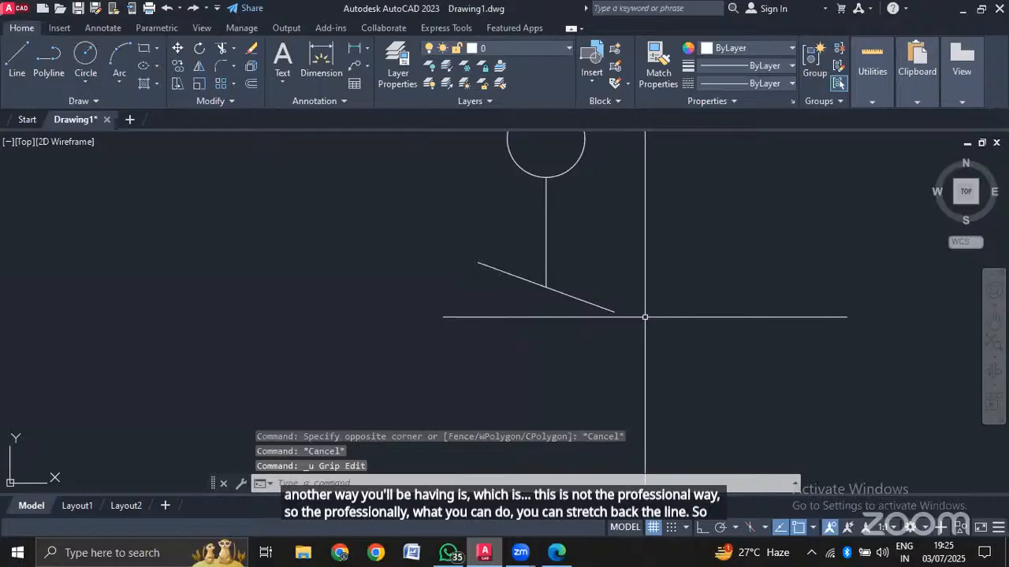
Shorten the slanted line with Stretch, pulling its lower-right endpoint inward to a nearest point along the line.
{"action": "type", "text": "s"}
{"action": "key", "text": "Return"}
{"action": "left_click", "coordinate": [634, 294]}
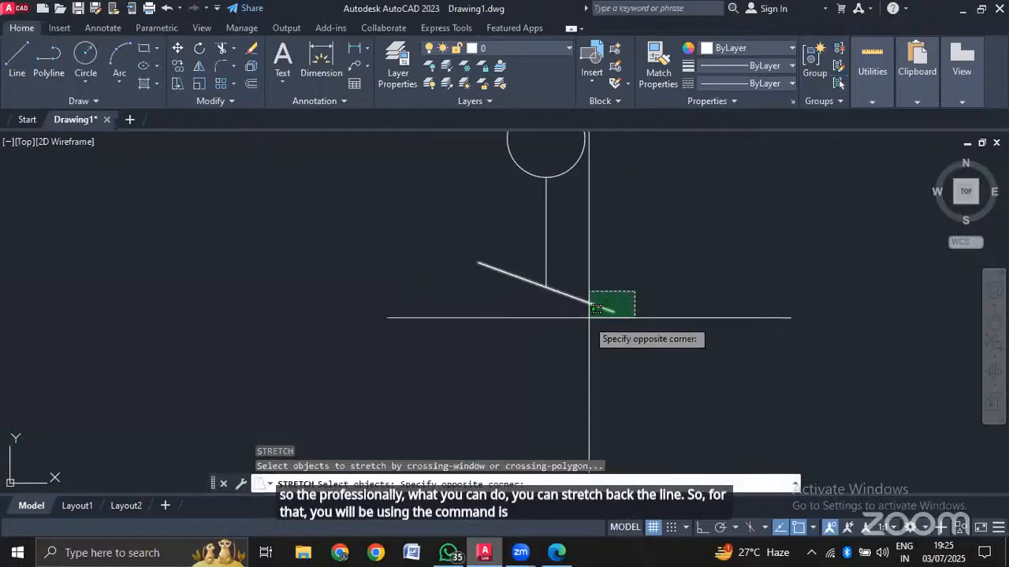
{"action": "left_click", "coordinate": [573, 332]}
{"action": "key", "text": "Return"}
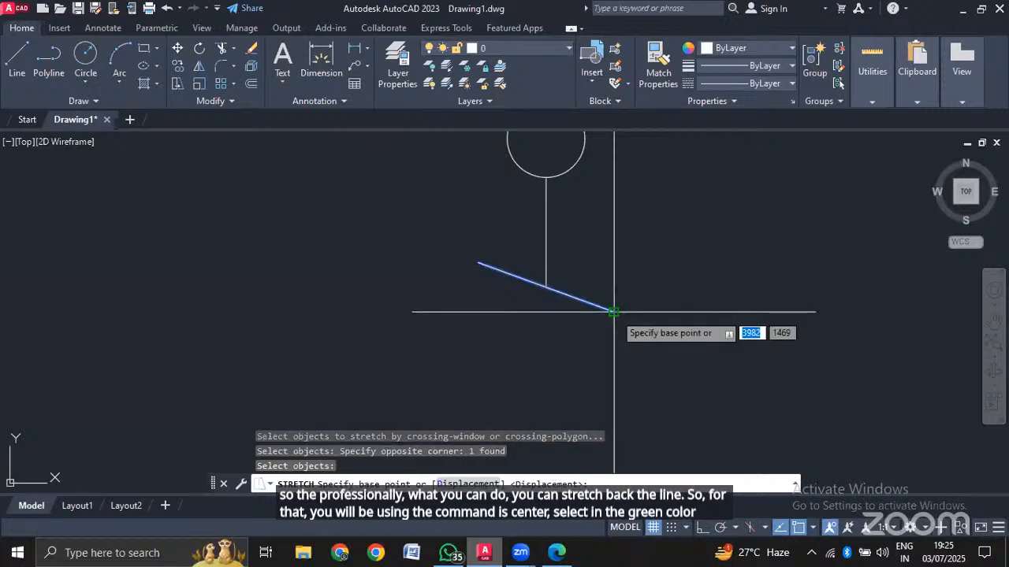
{"action": "left_click", "coordinate": [616, 313]}
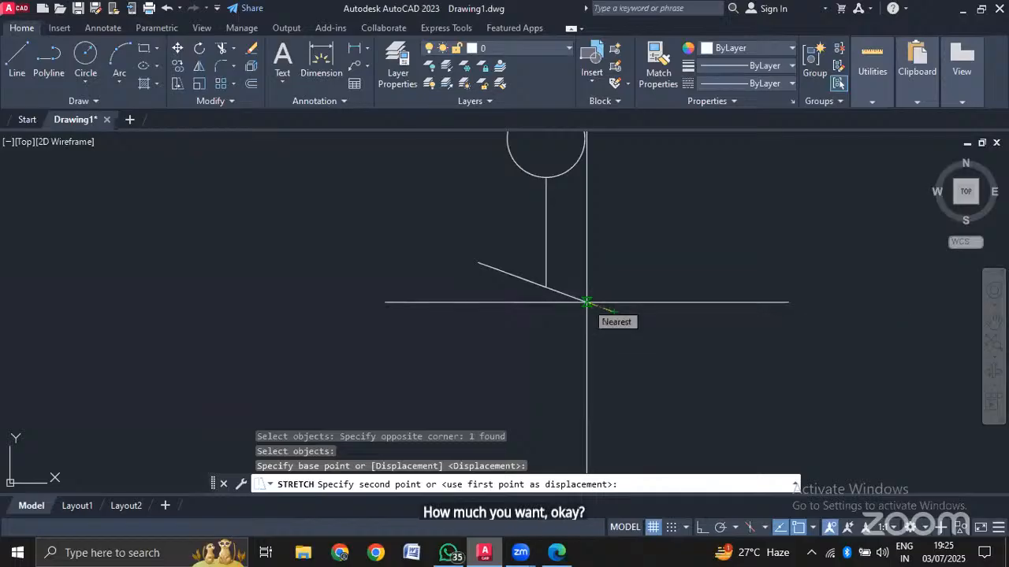
{"action": "key", "text": "F8"}
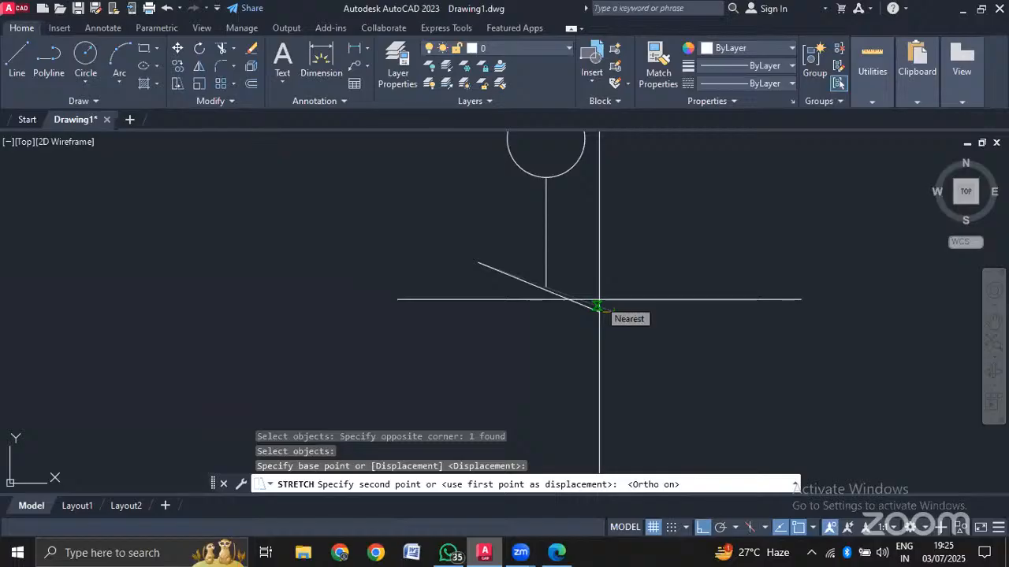
{"action": "key", "text": "F8"}
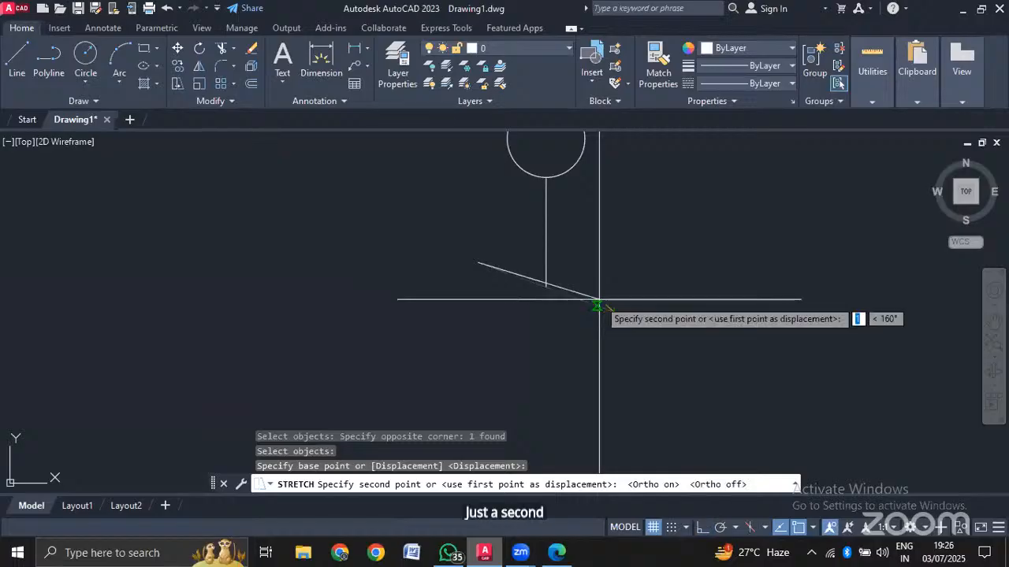
{"action": "left_click", "coordinate": [599, 306]}
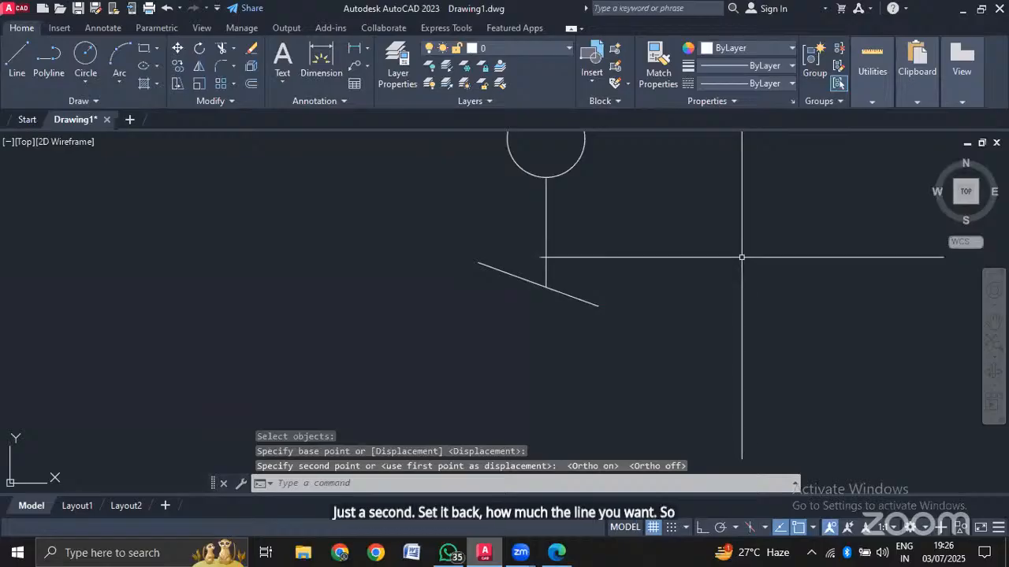
Move the shortened slanted line by its midpoint onto the lower endpoint of the vertical line.
{"action": "left_click", "coordinate": [589, 301]}
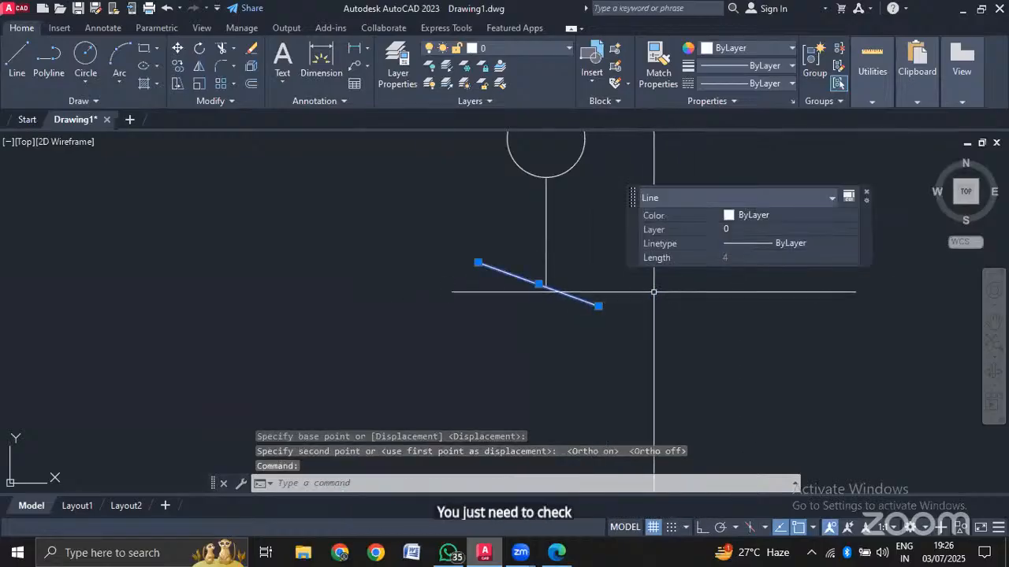
{"action": "key", "text": "Escape"}
{"action": "type", "text": "m"}
{"action": "key", "text": "Return"}
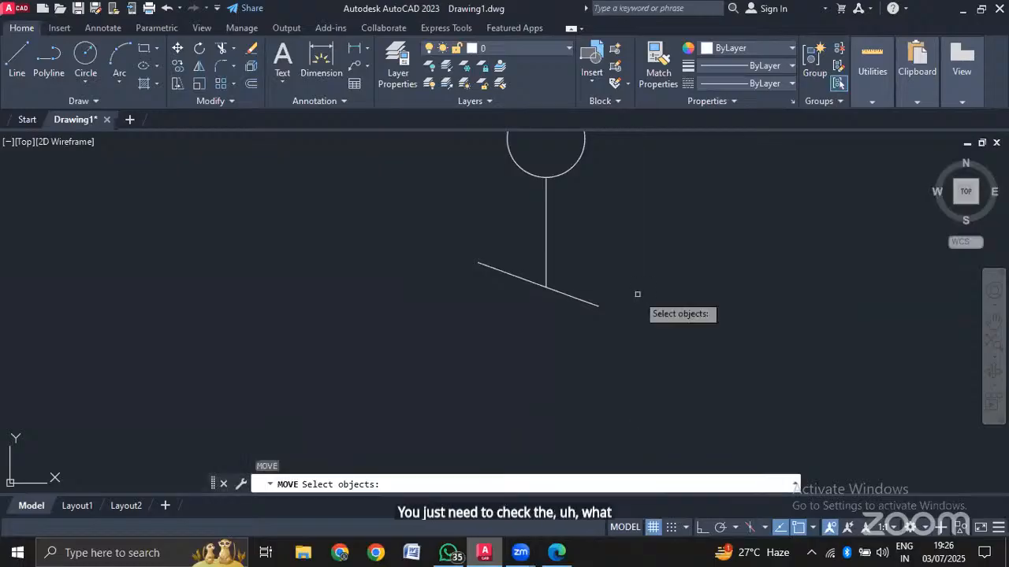
{"action": "left_click", "coordinate": [585, 301]}
{"action": "key", "text": "Return"}
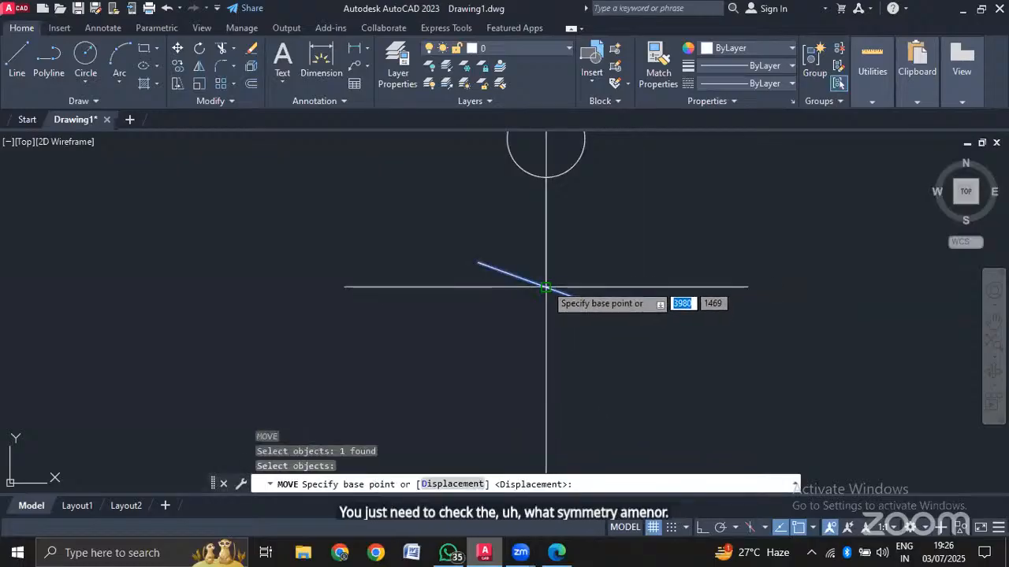
{"action": "left_click", "coordinate": [539, 284]}
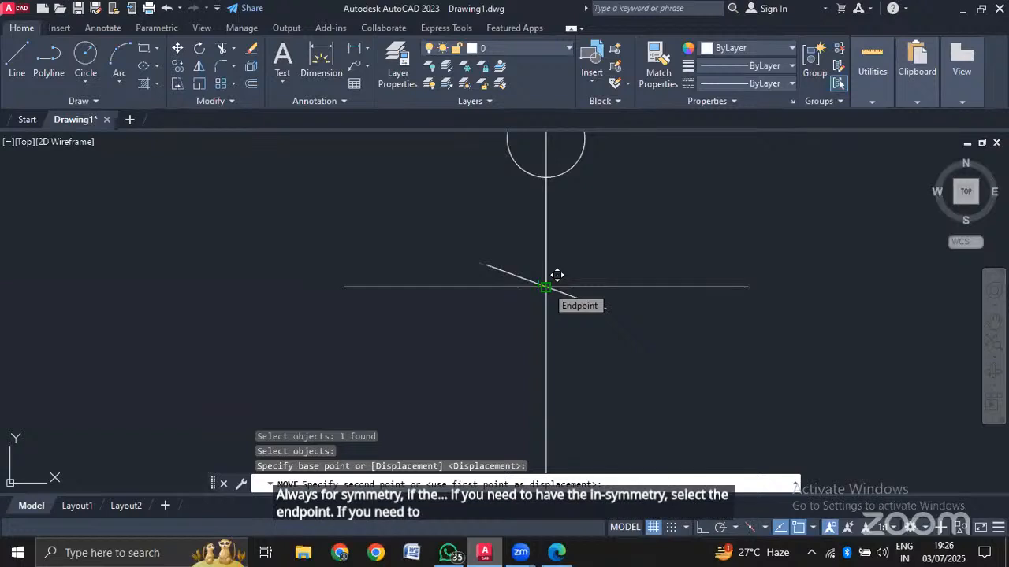
{"action": "left_click", "coordinate": [545, 286]}
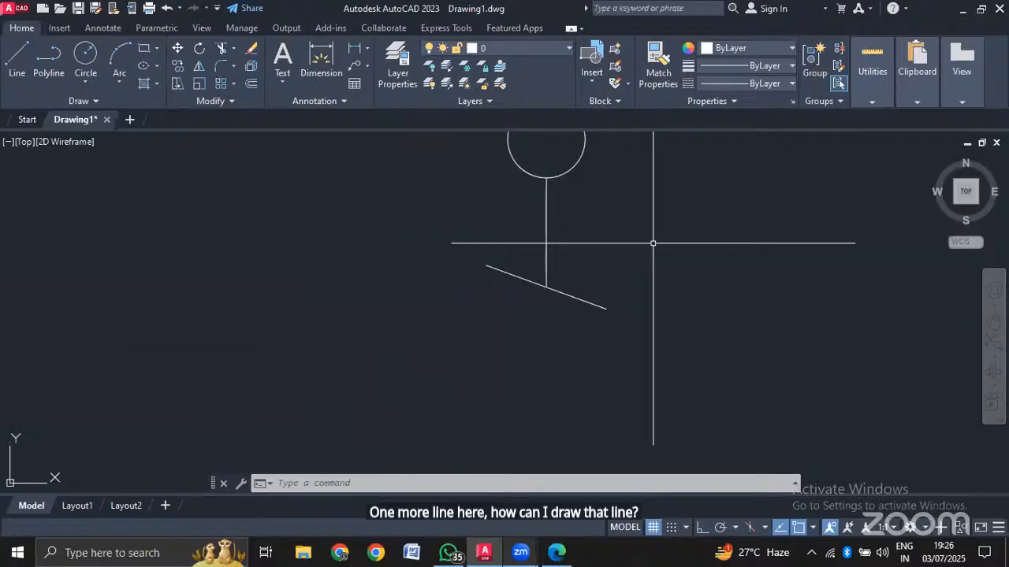
Check the cross mark of the 400A MCCB in the reference PDF in Edge, and return to the AutoCAD drawing.
{"action": "left_click", "coordinate": [556, 551]}
{"action": "scroll", "coordinate": [512, 315], "scroll_direction": "down", "scroll_amount": 2}
{"action": "scroll", "coordinate": [512, 316], "scroll_direction": "up", "scroll_amount": 2}
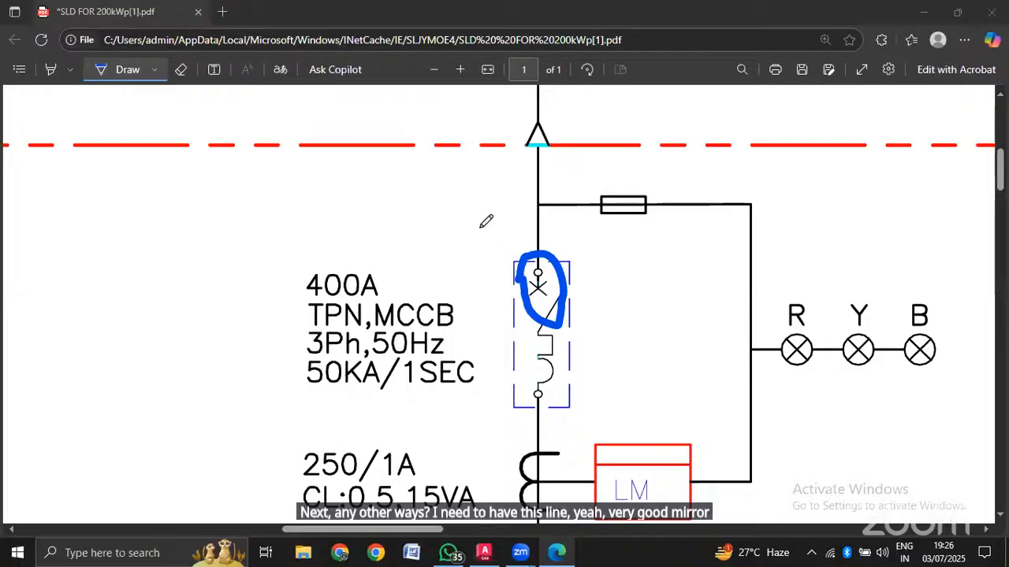
{"action": "left_click", "coordinate": [490, 557]}
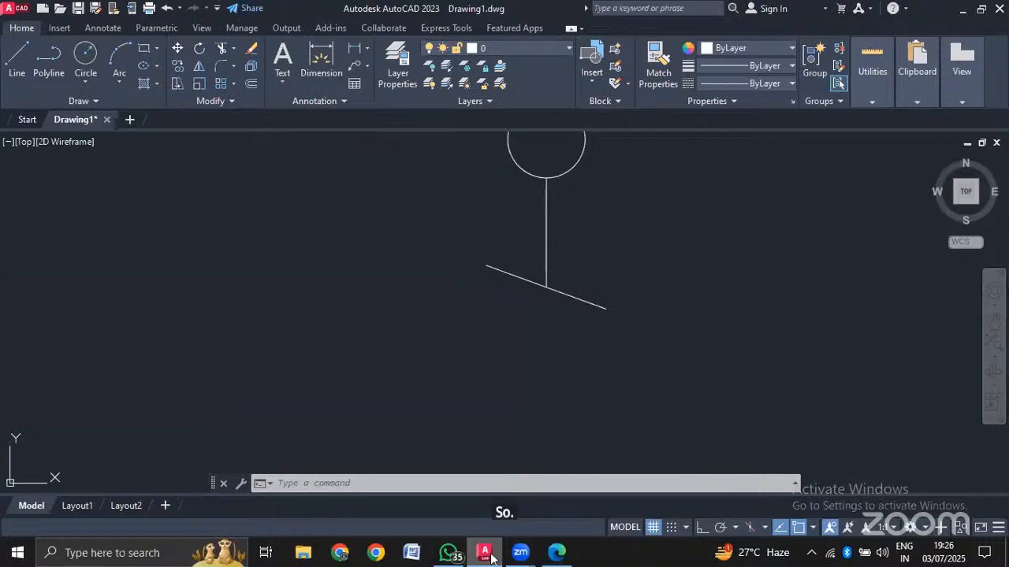
{"action": "left_click", "coordinate": [712, 359]}
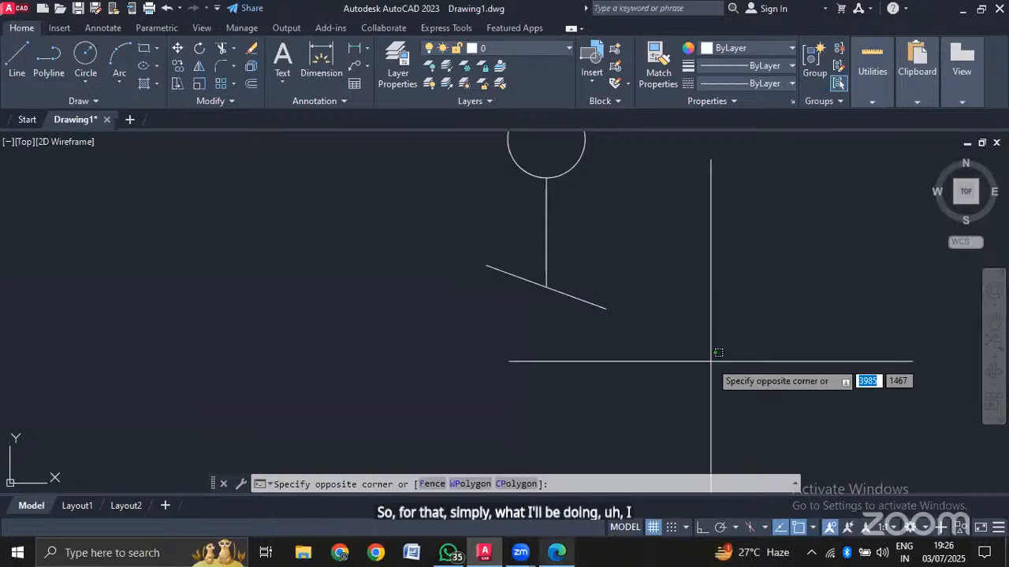
{"action": "key", "text": "Escape"}
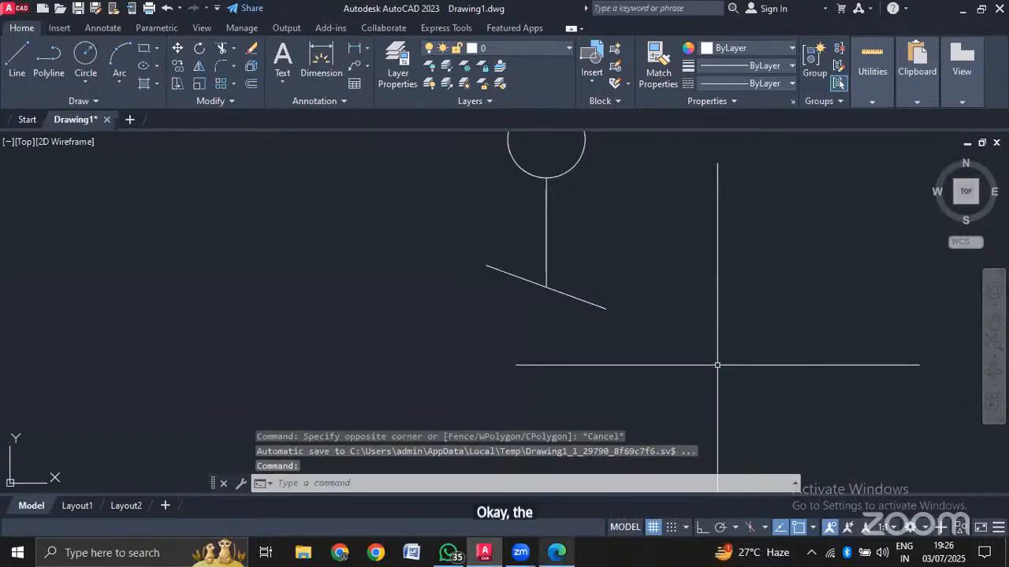
Mirror the slanted line about a vertical axis through its midpoint with ortho on, keeping the source line, to complete the cross.
{"action": "type", "text": "MI"}
{"action": "key", "text": "Return"}
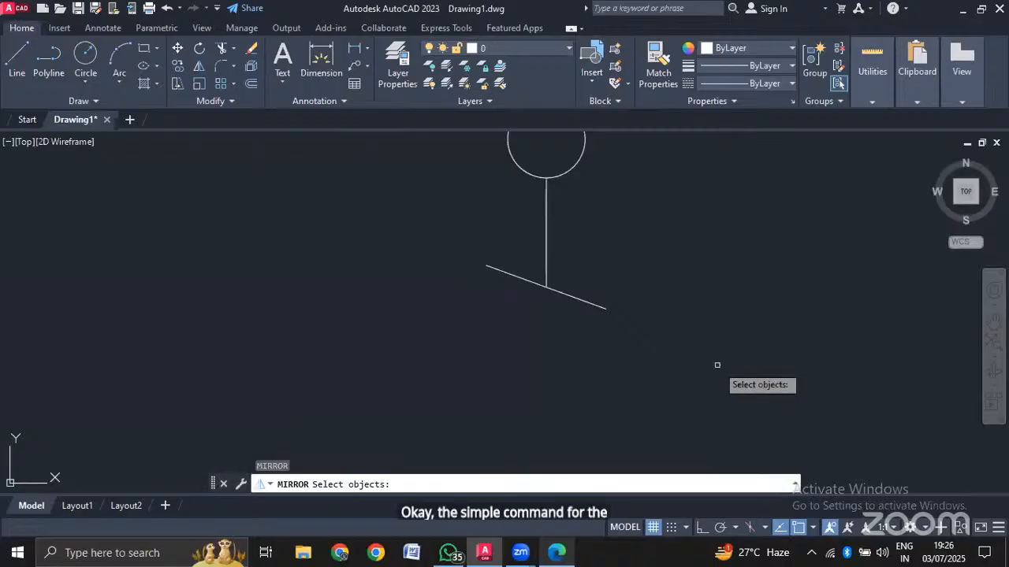
{"action": "left_click", "coordinate": [567, 294]}
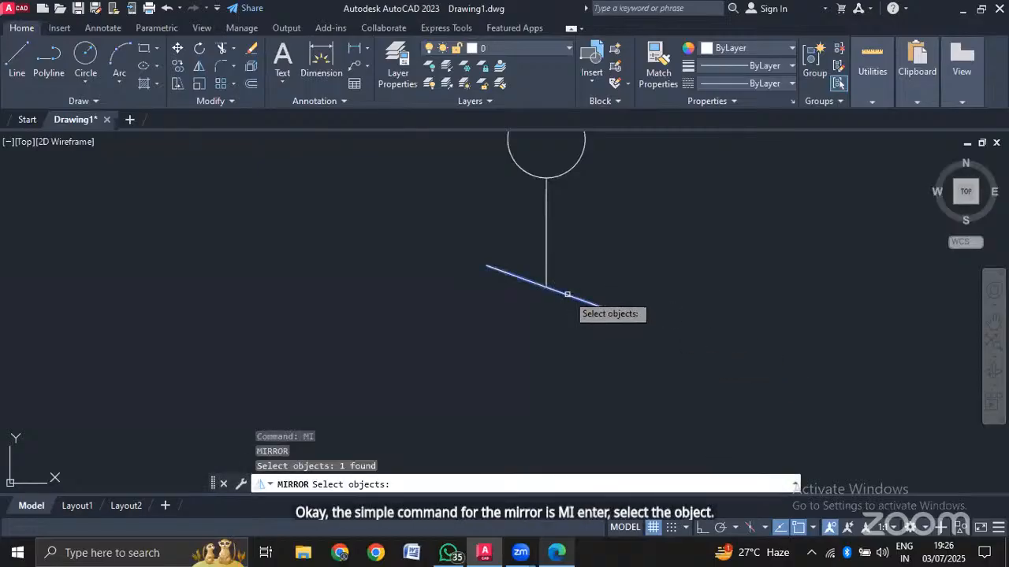
{"action": "key", "text": "Return"}
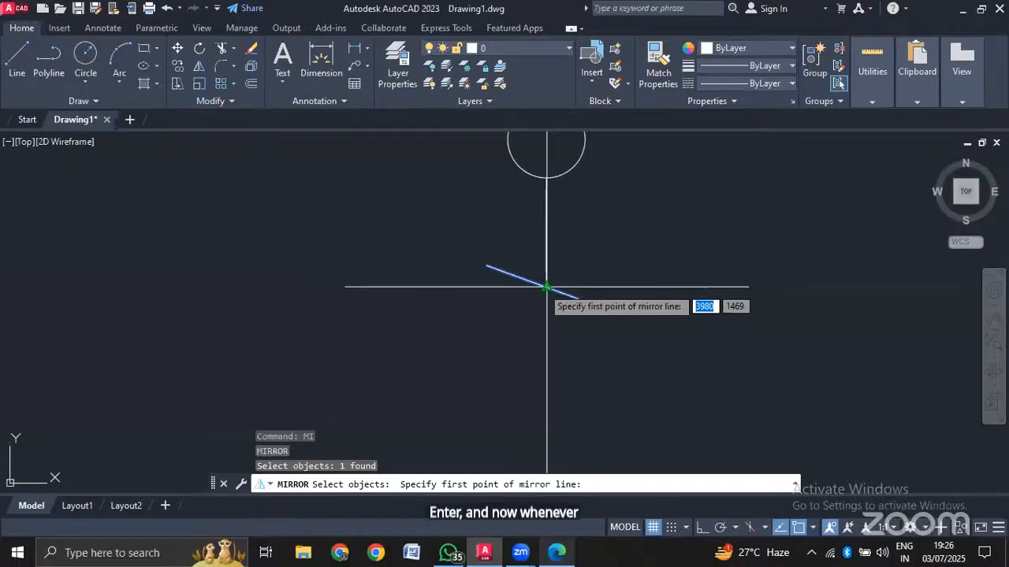
{"action": "left_click", "coordinate": [546, 287]}
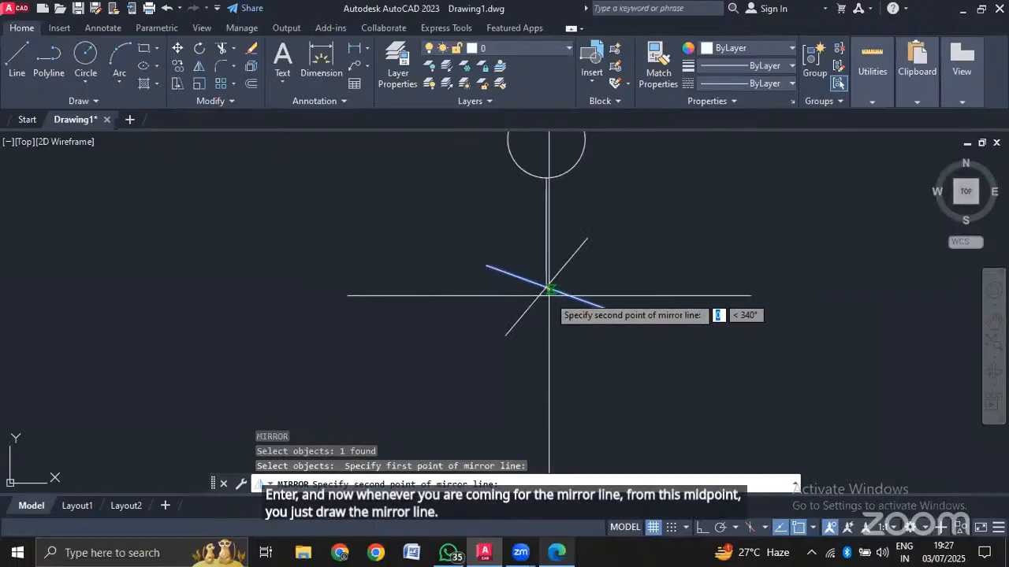
{"action": "key", "text": "F8"}
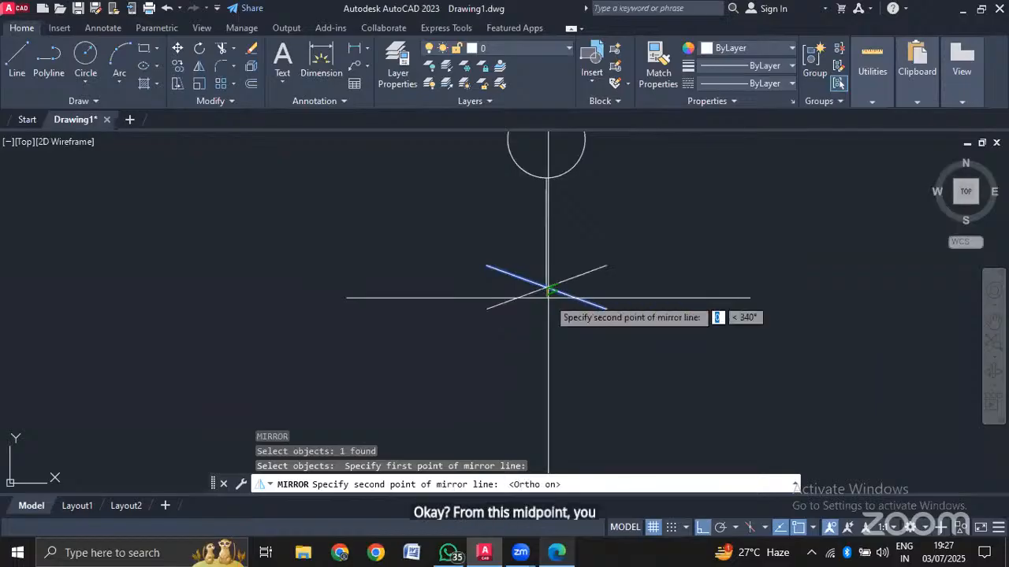
{"action": "left_click", "coordinate": [536, 369]}
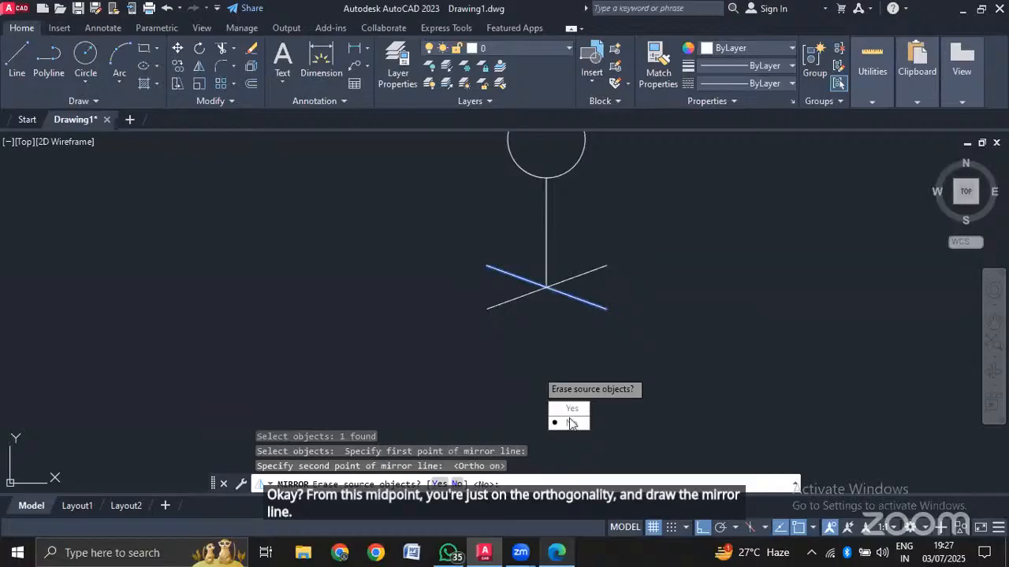
{"action": "left_click", "coordinate": [569, 424]}
{"action": "scroll", "coordinate": [562, 247], "scroll_direction": "down", "scroll_amount": 2}
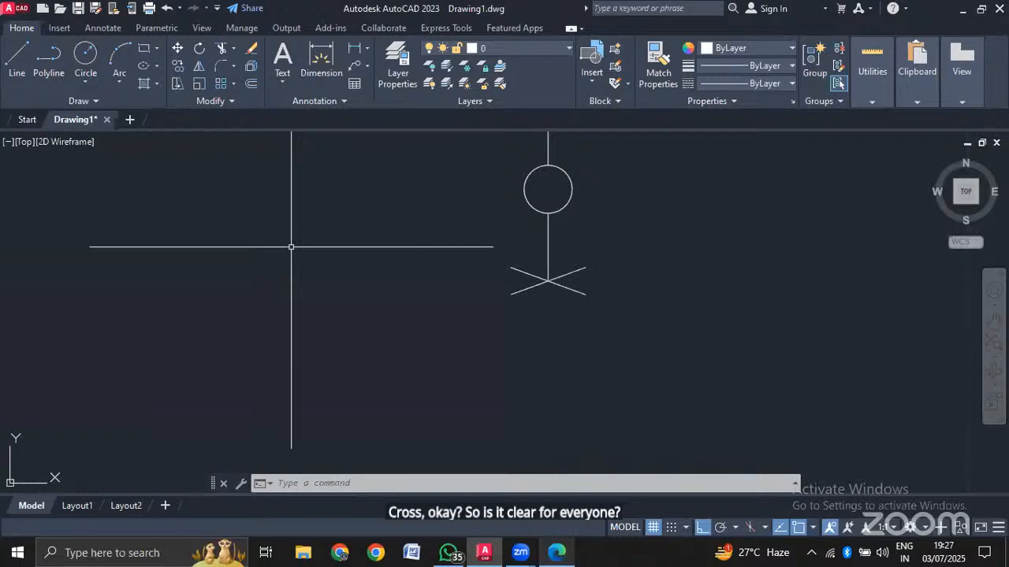
Switch to the reference PDF in Edge, erase the blue pen circle around the MCCB symbol, and reactivate the drawing pen.
{"action": "left_click", "coordinate": [566, 555]}
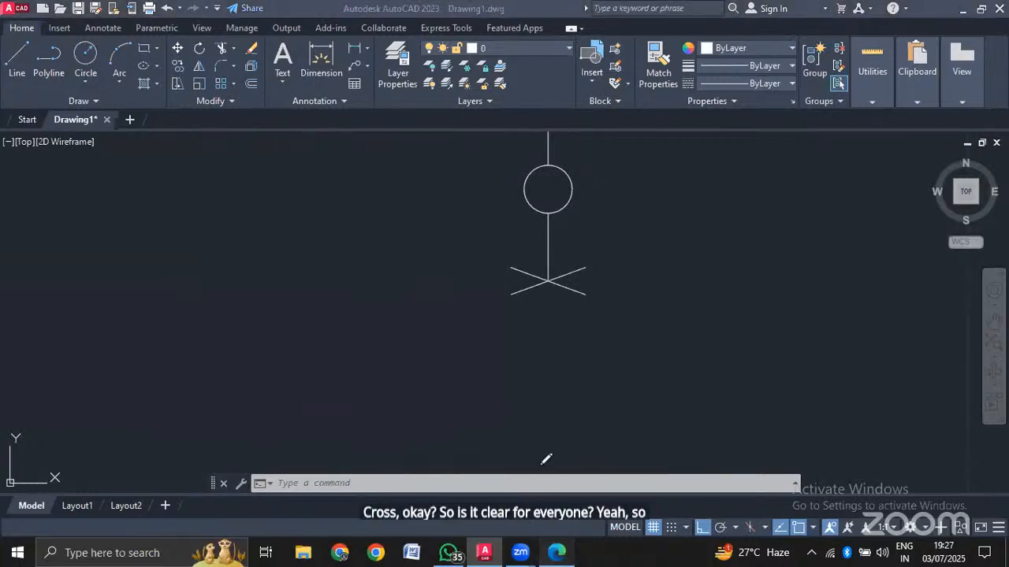
{"action": "scroll", "coordinate": [520, 315], "scroll_direction": "down", "scroll_amount": 2}
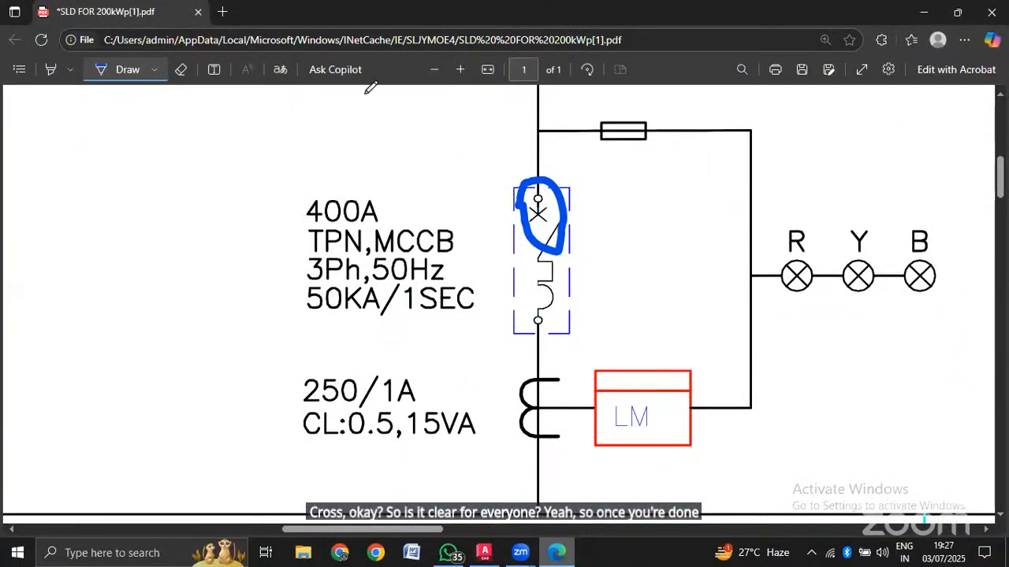
{"action": "left_click", "coordinate": [180, 70]}
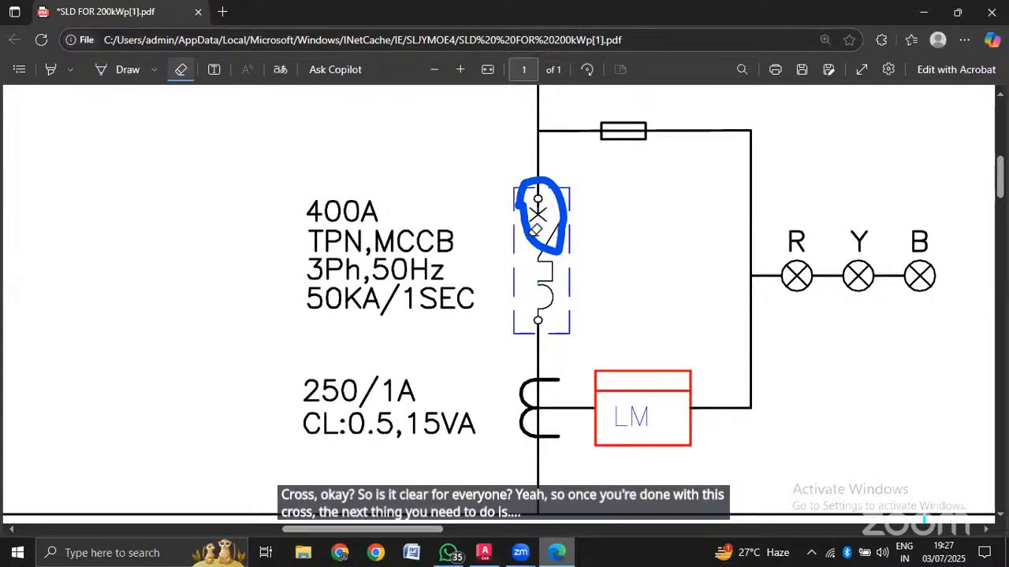
{"action": "left_click", "coordinate": [536, 229]}
{"action": "left_click", "coordinate": [118, 70]}
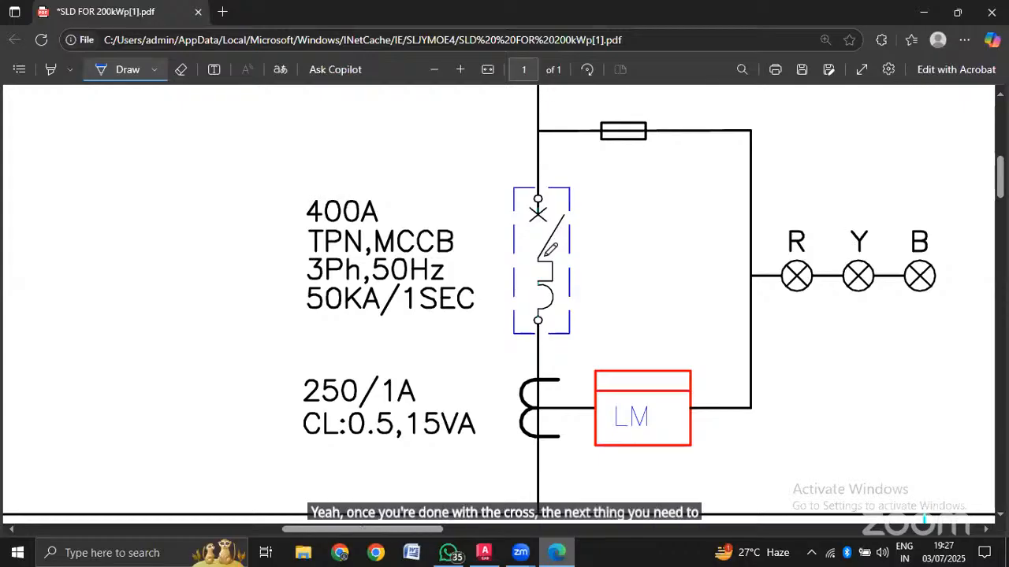
Examine the power cable callout's slanted mark and the remaining parts of the MCCB symbol in the reference PDF.
{"action": "scroll", "coordinate": [546, 254], "scroll_direction": "up", "scroll_amount": 4}
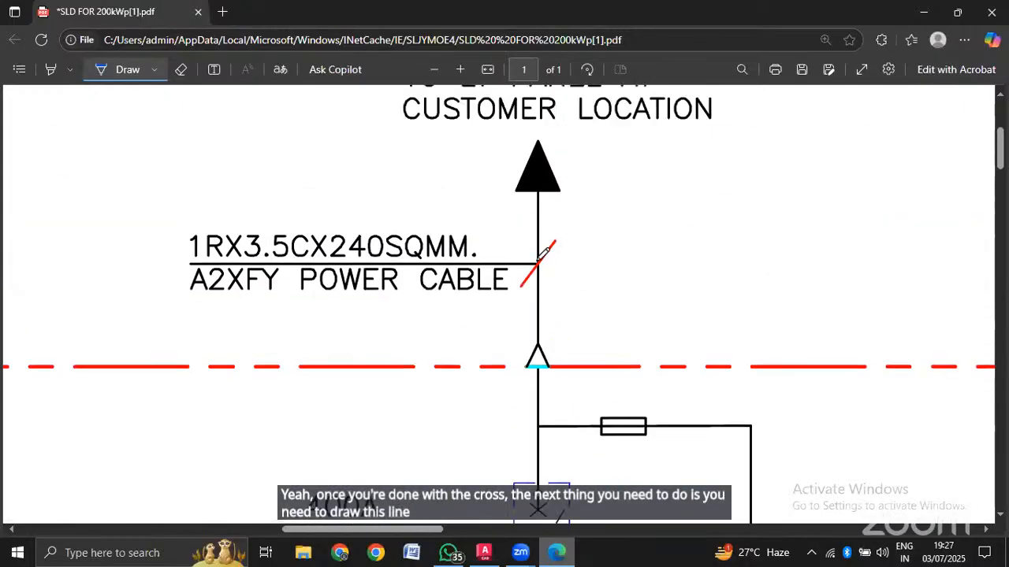
{"action": "scroll", "coordinate": [544, 252], "scroll_direction": "down", "scroll_amount": 5}
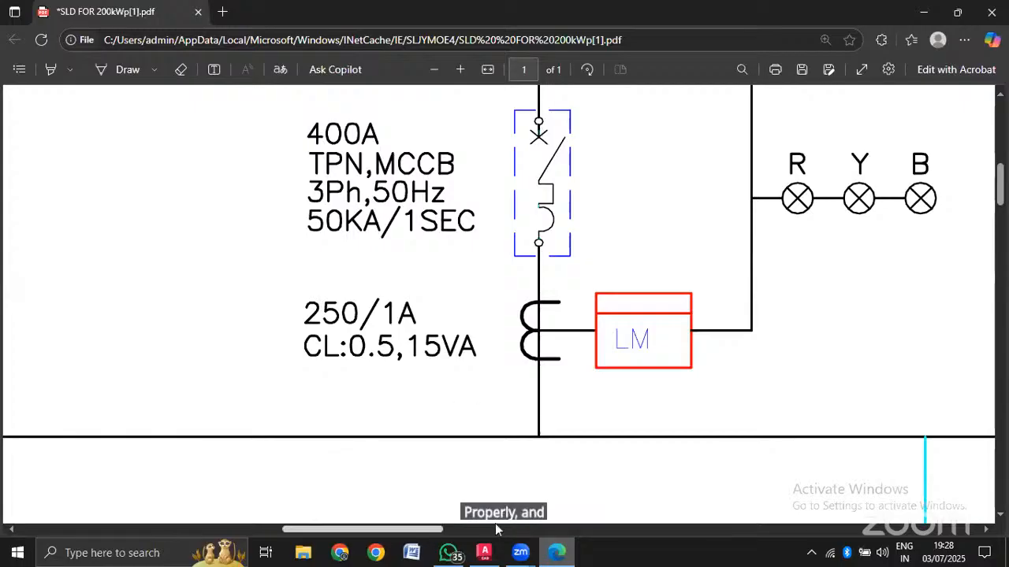
{"action": "mouse_move", "coordinate": [429, 535]}
{"action": "left_mouse_down"}
{"action": "mouse_move", "coordinate": [541, 536]}
{"action": "mouse_move", "coordinate": [370, 528]}
{"action": "mouse_move", "coordinate": [385, 526]}
{"action": "left_mouse_up"}
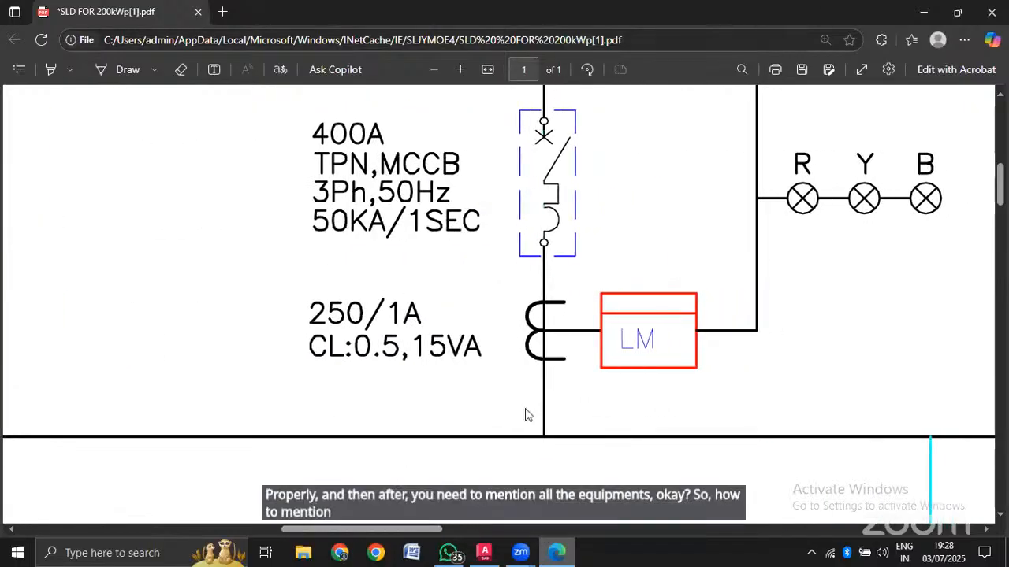
{"action": "scroll", "coordinate": [627, 239], "scroll_direction": "up", "scroll_amount": 1}
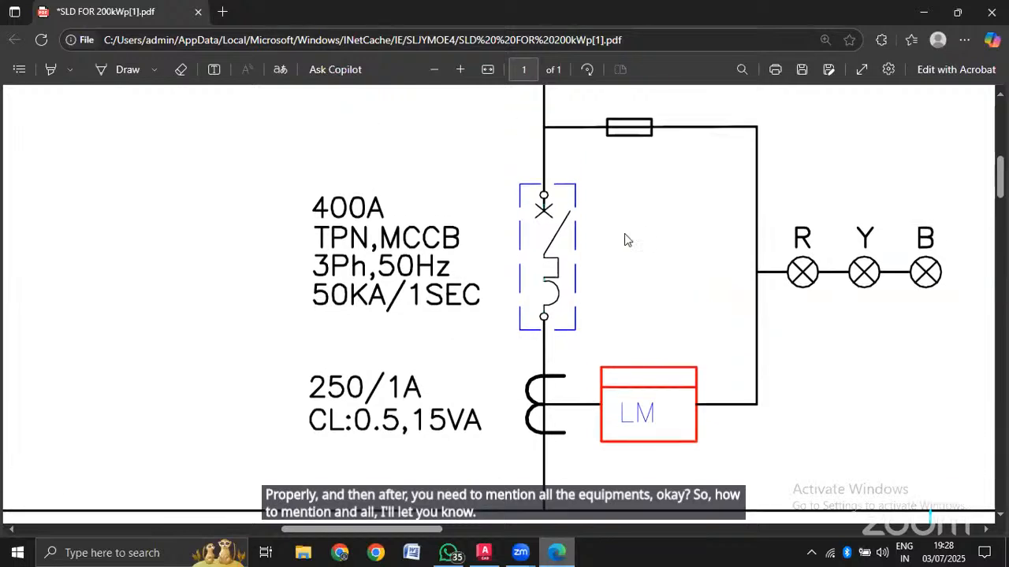
Return to the AutoCAD drawing and, with ortho off, draw the MCCB's slanted switch line from below the cross's centre up and to the right.
{"action": "left_click", "coordinate": [484, 553]}
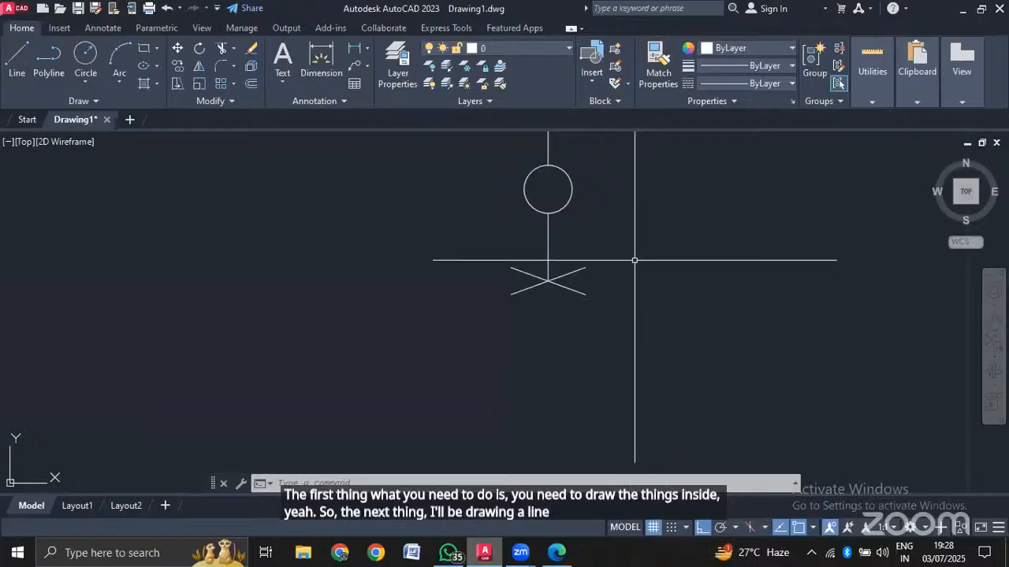
{"action": "type", "text": "l"}
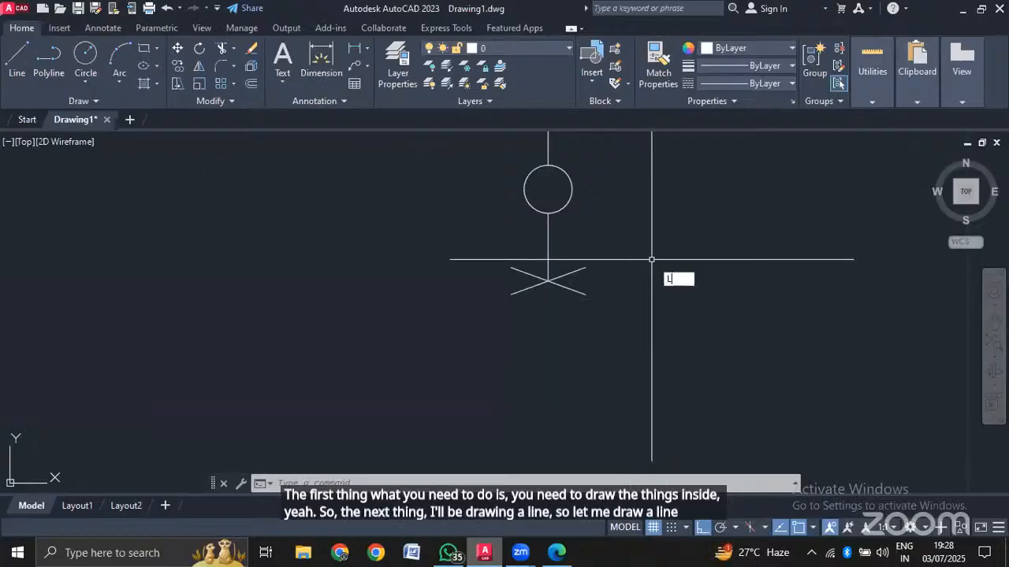
{"action": "key", "text": "Return"}
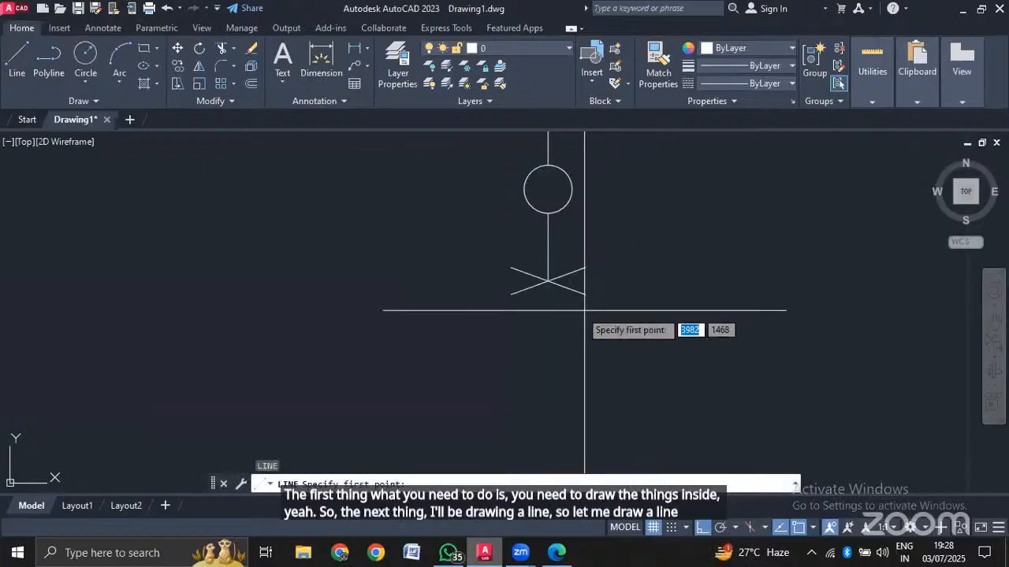
{"action": "left_click", "coordinate": [547, 395]}
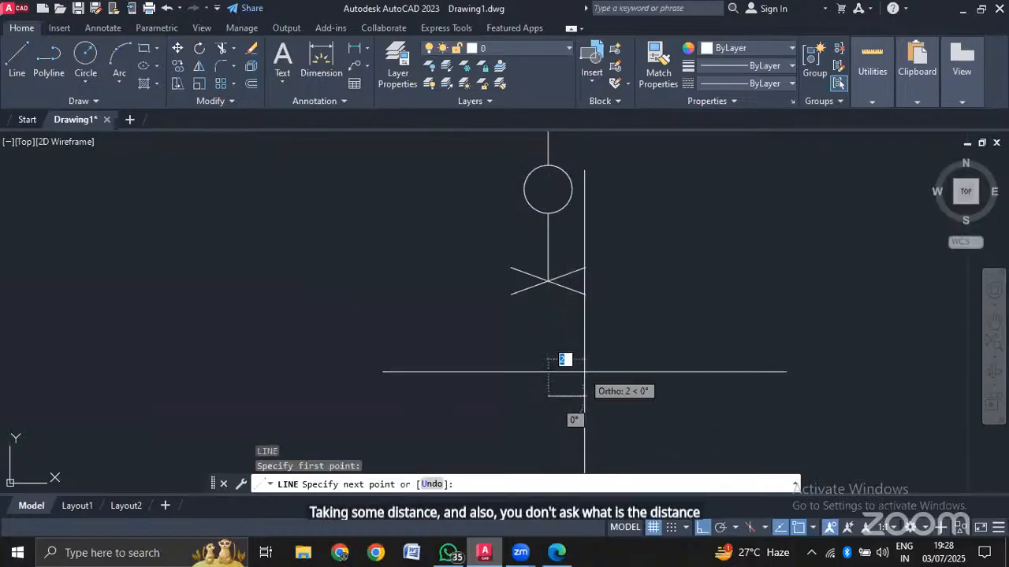
{"action": "key", "text": "F8"}
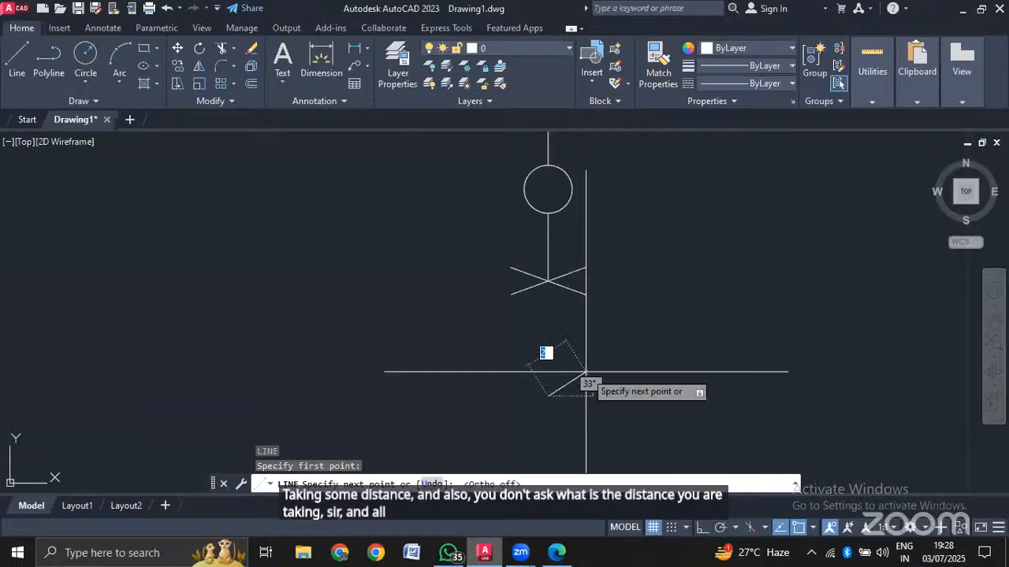
{"action": "left_click", "coordinate": [638, 290]}
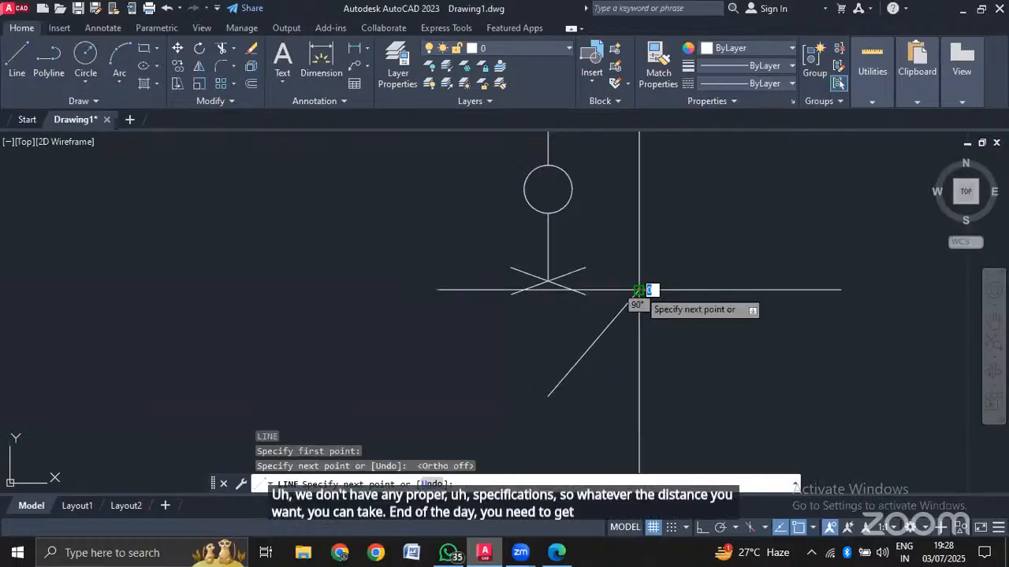
{"action": "key", "text": "Escape"}
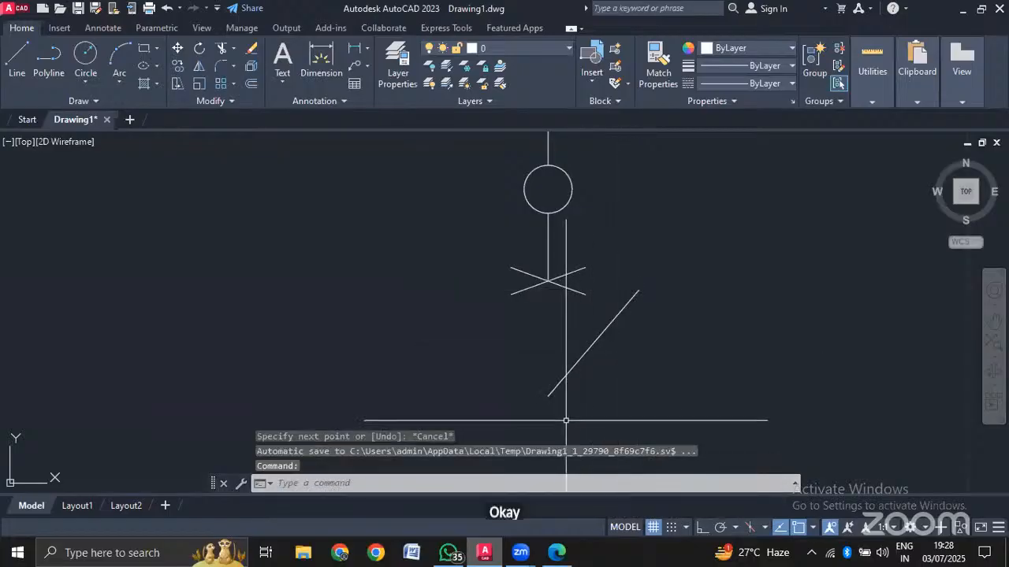
From the slanted line's lower end, draw a connected stepped line: about 2 units down, right, down, left back into alignment, and about 1 unit down.
{"action": "middle_click_drag", "start_coordinate": [565, 421], "coordinate": [579, 238]}
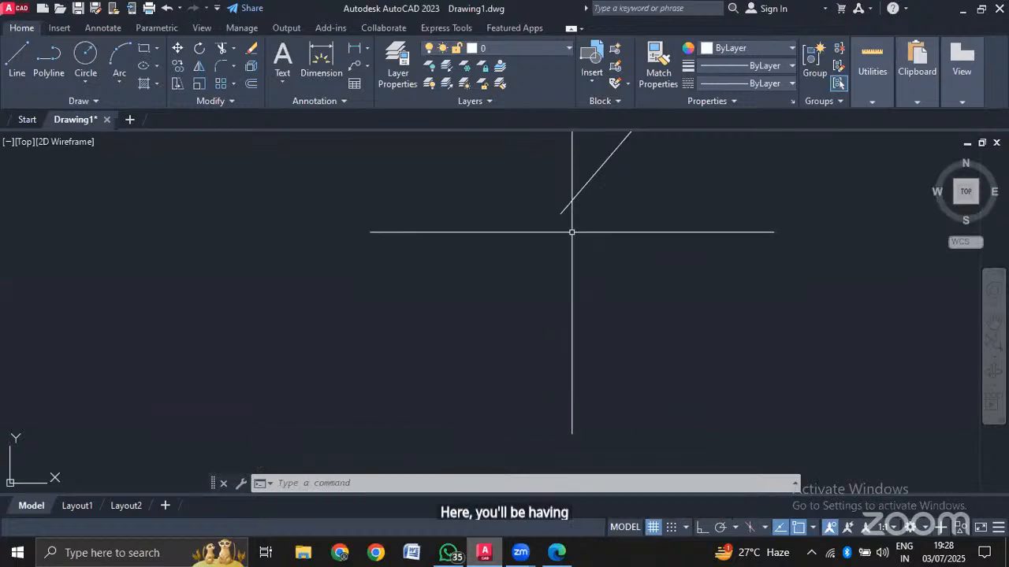
{"action": "type", "text": "l"}
{"action": "key", "text": "Return"}
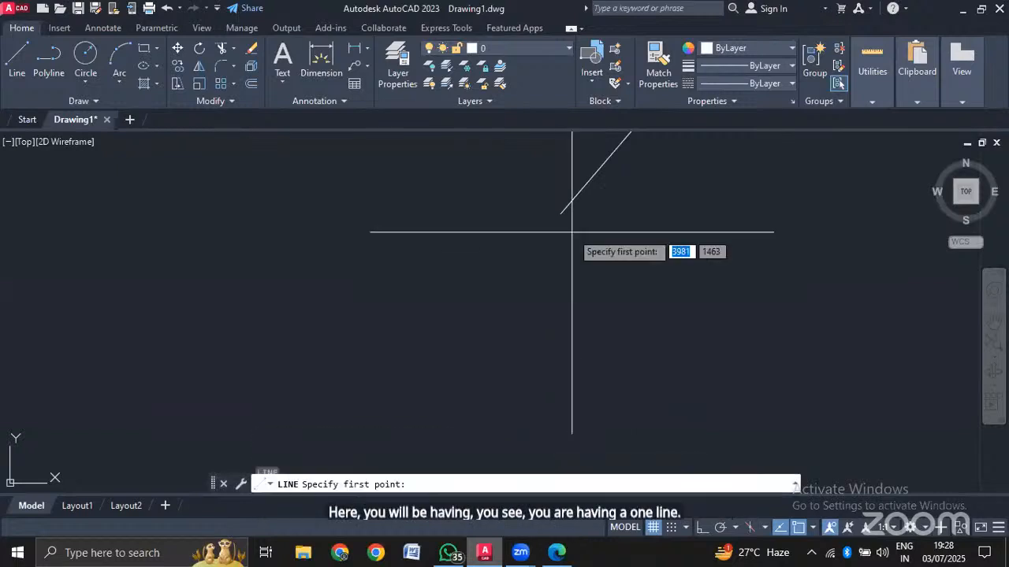
{"action": "left_click", "coordinate": [560, 212]}
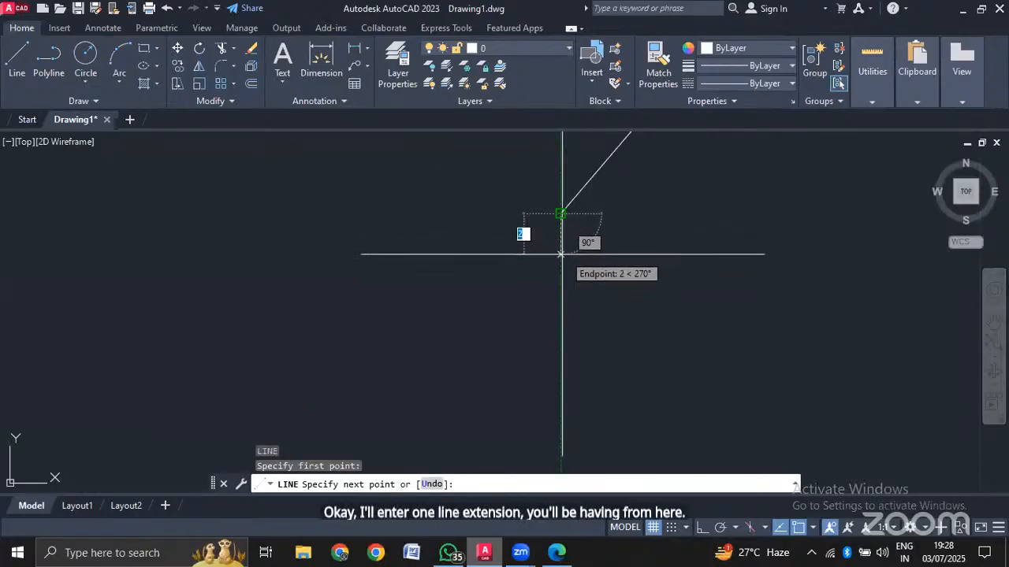
{"action": "left_click", "coordinate": [560, 254]}
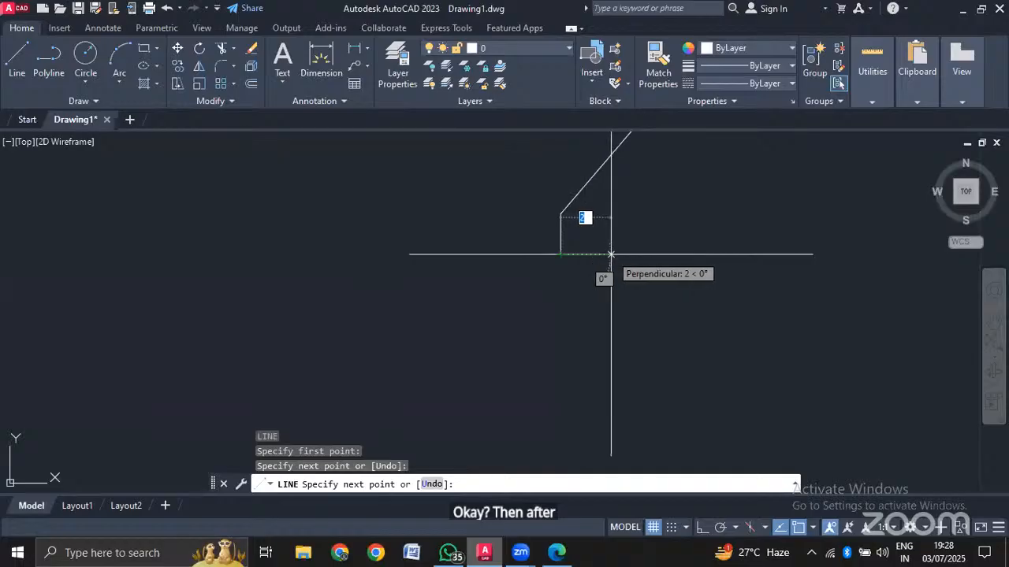
{"action": "left_click", "coordinate": [616, 254]}
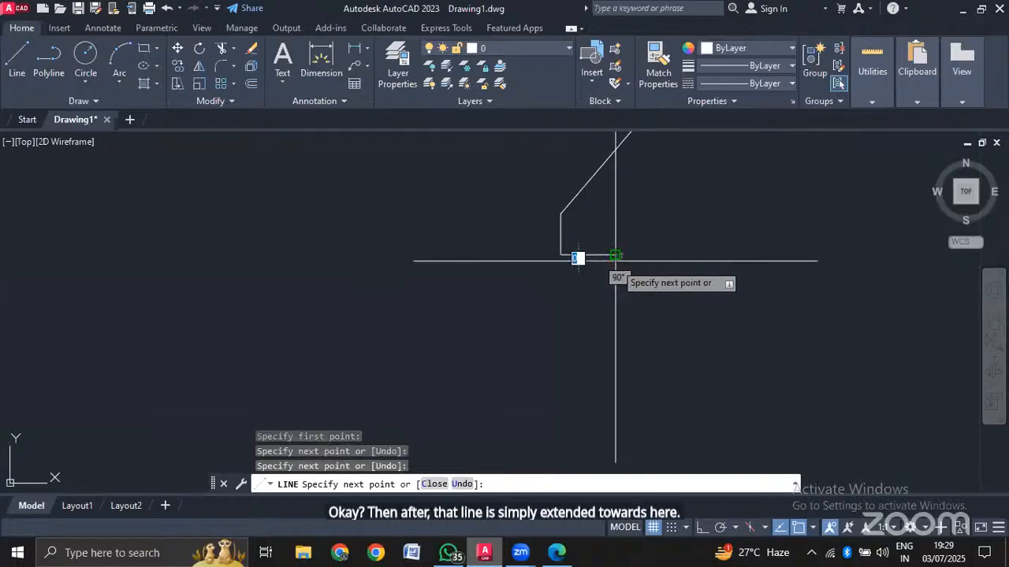
{"action": "left_click", "coordinate": [615, 321]}
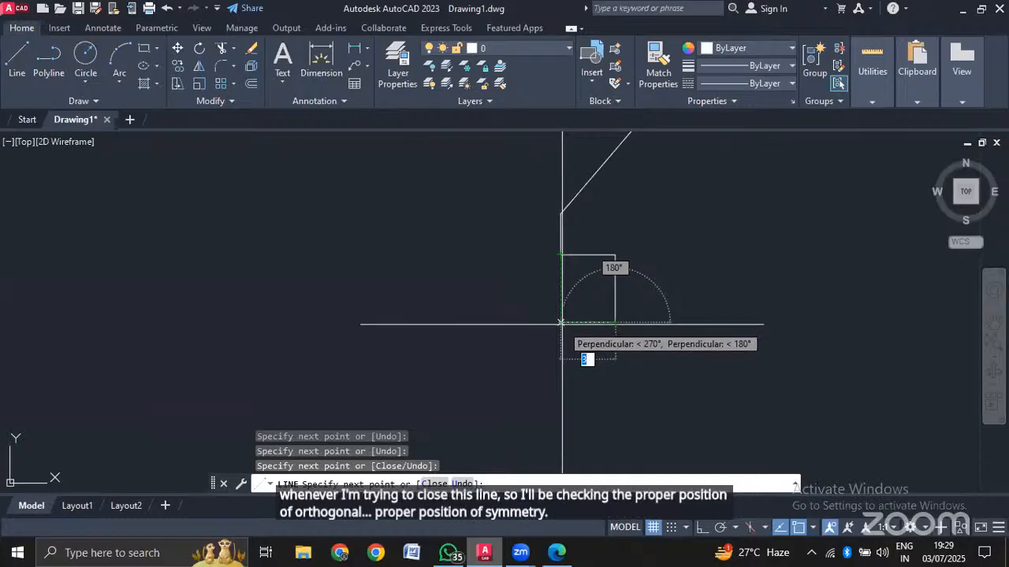
{"action": "left_click", "coordinate": [560, 322]}
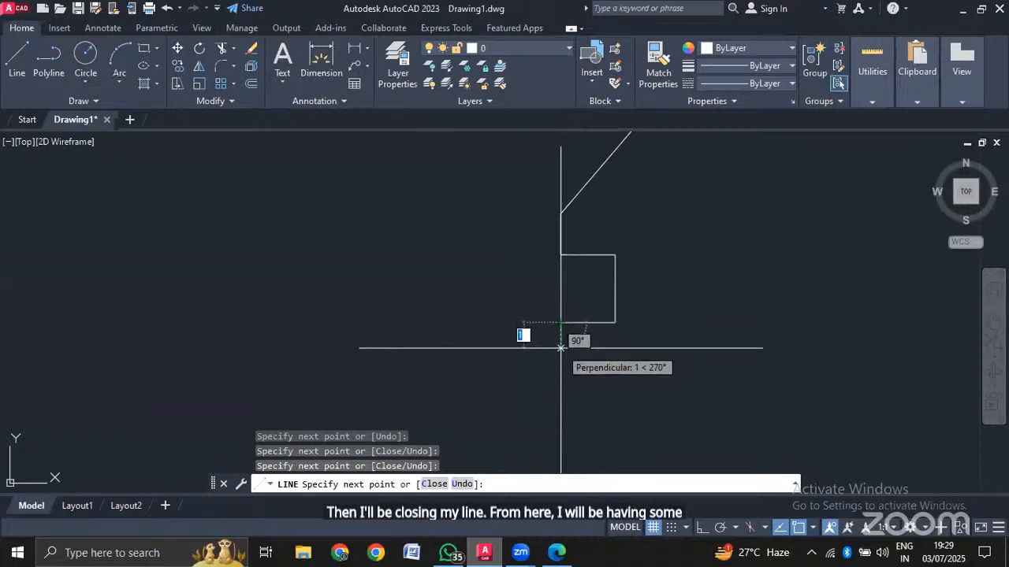
{"action": "left_click", "coordinate": [560, 348]}
{"action": "key", "text": "Escape"}
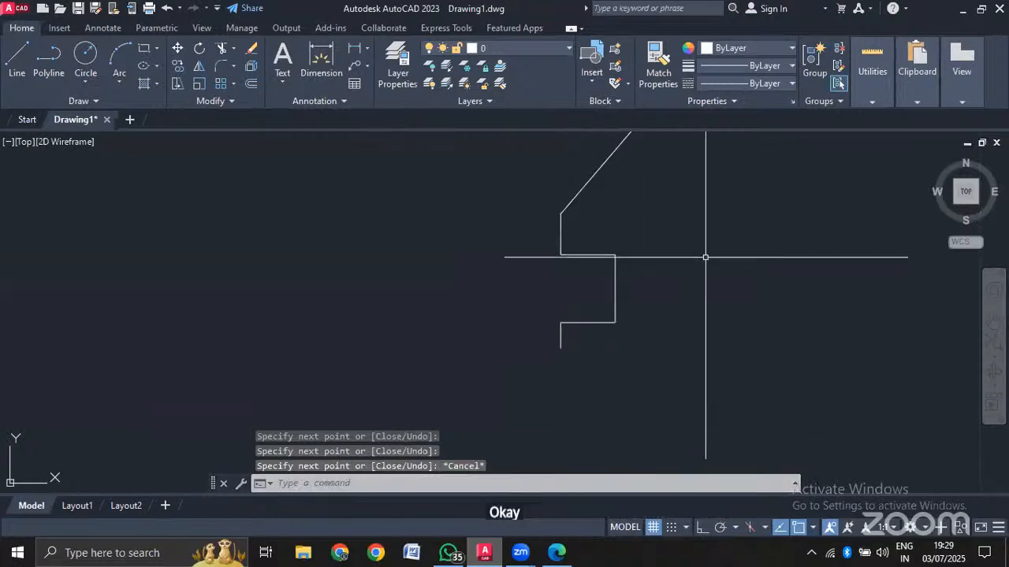
Switch between the drawing and the reference PDF in Edge to compare the 400A MCCB symbol with the drawn symbol.
{"action": "left_click", "coordinate": [556, 552]}
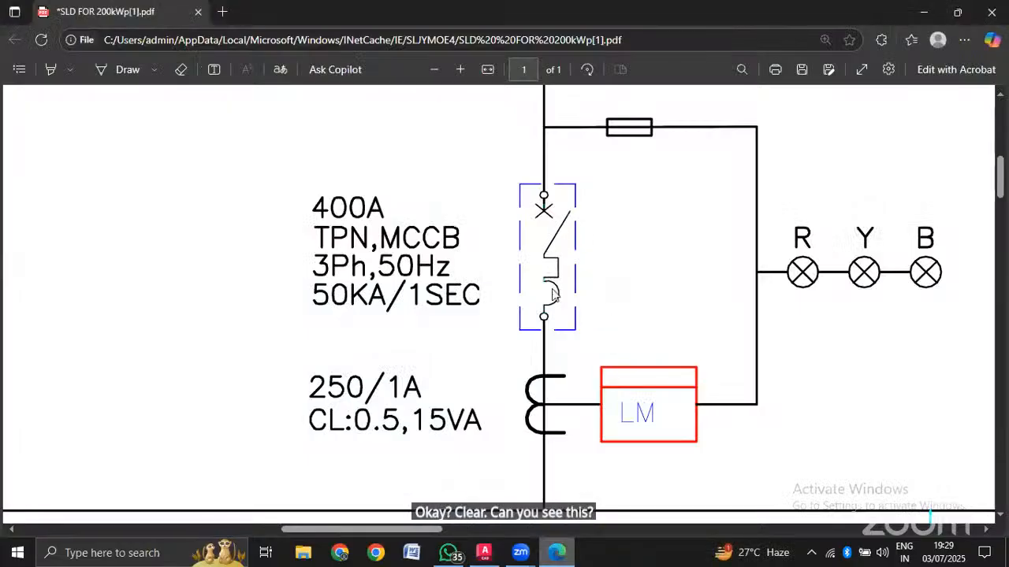
{"action": "left_click", "coordinate": [484, 552]}
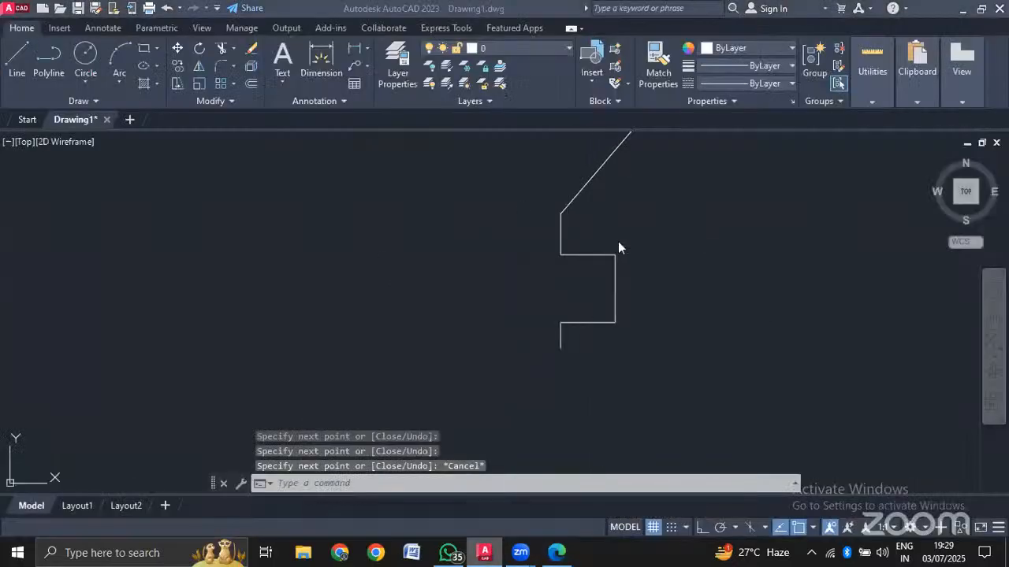
{"action": "key", "text": "super"}
{"action": "left_click", "coordinate": [752, 182]}
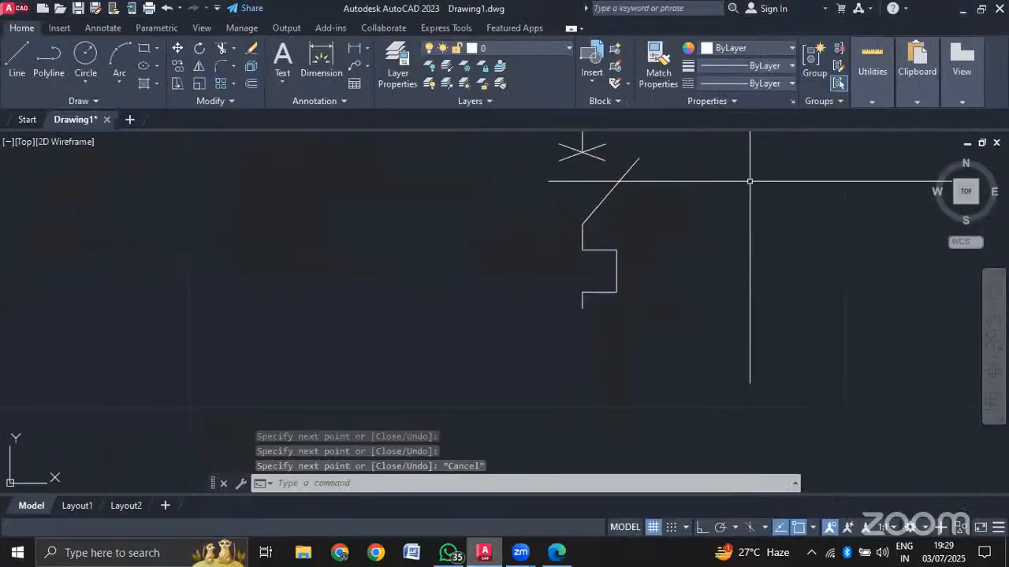
{"action": "middle_click_drag", "start_coordinate": [670, 206], "coordinate": [608, 254]}
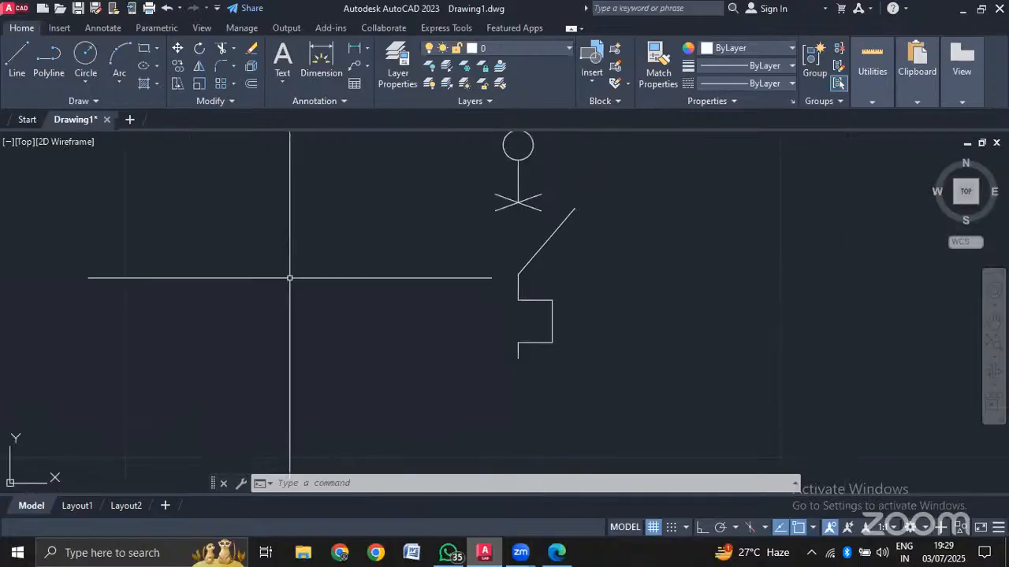
{"action": "left_click", "coordinate": [554, 556]}
{"action": "scroll", "coordinate": [562, 307], "scroll_direction": "up", "scroll_amount": 4}
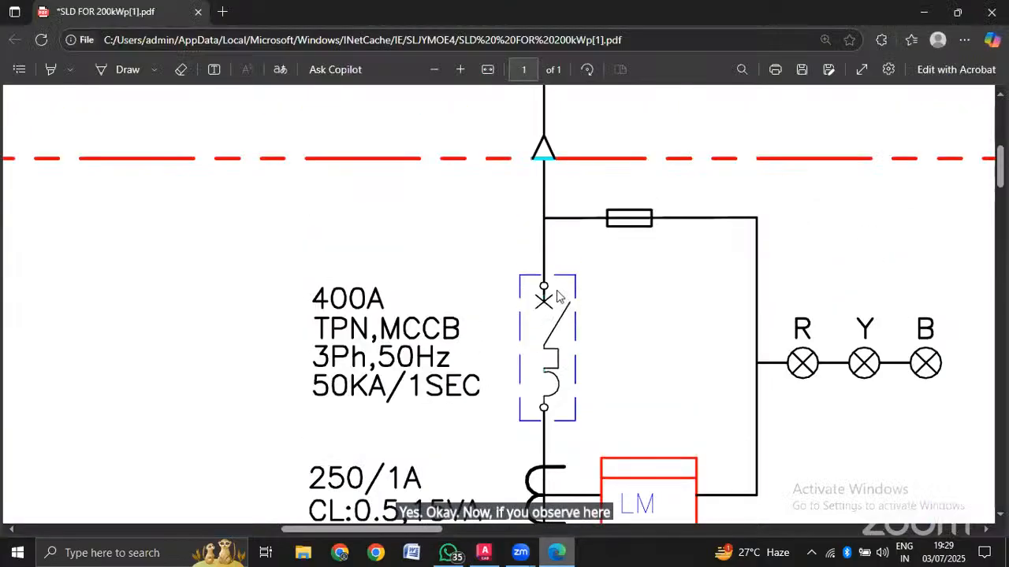
{"action": "scroll", "coordinate": [561, 299], "scroll_direction": "down", "scroll_amount": 4}
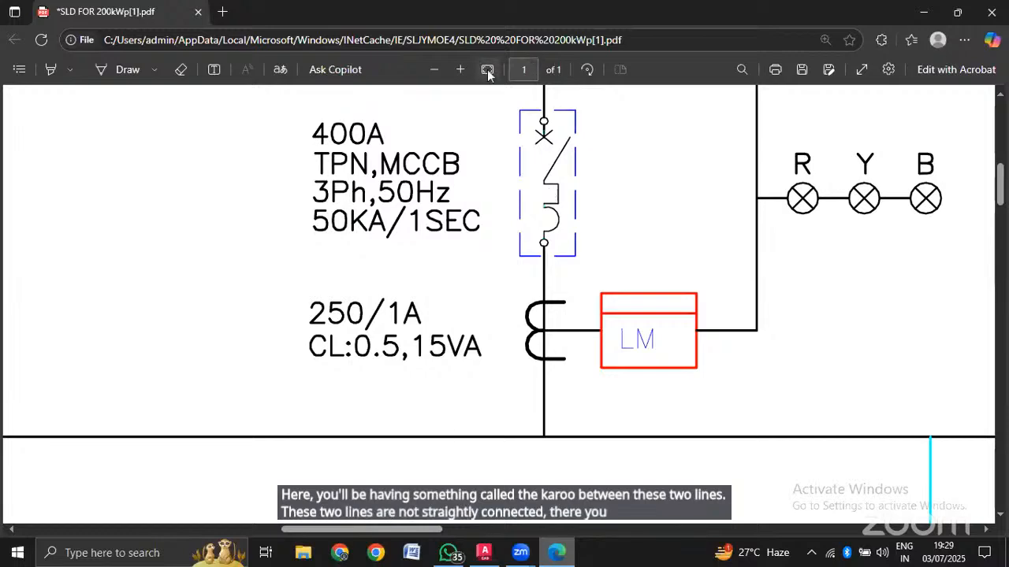
{"action": "left_click", "coordinate": [487, 70]}
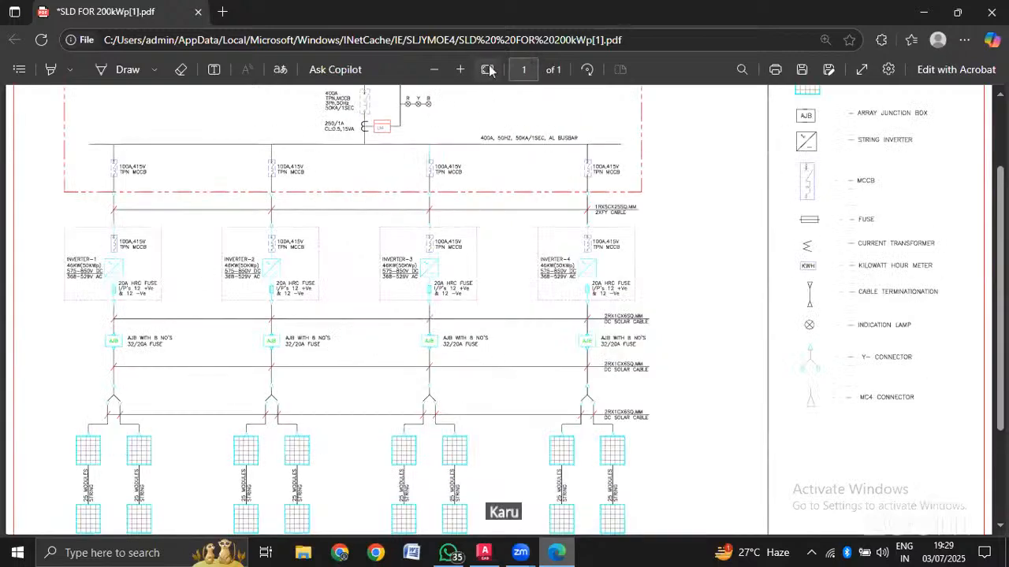
{"action": "left_click", "coordinate": [488, 67]}
{"action": "left_click", "coordinate": [484, 69]}
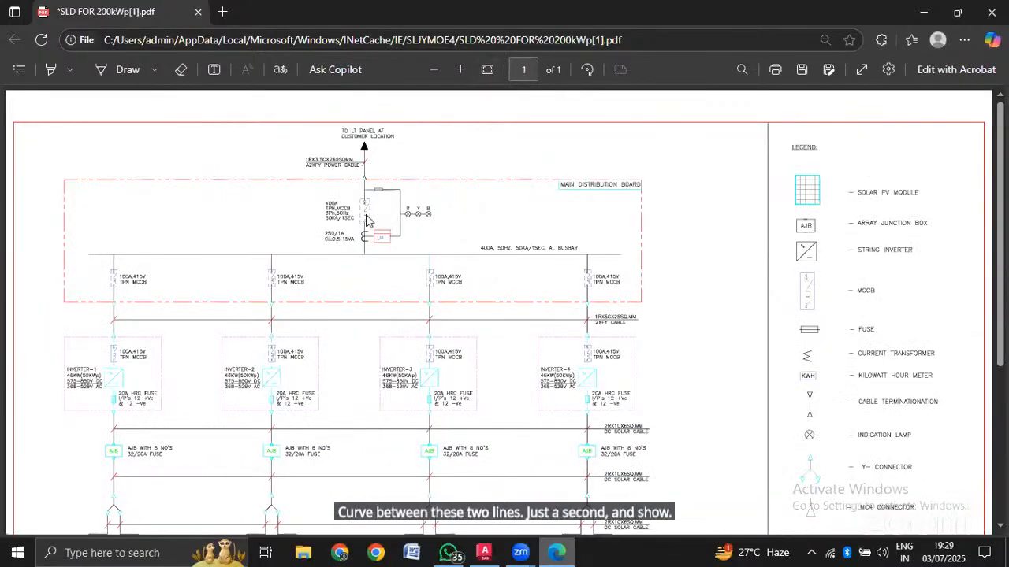
{"action": "scroll", "coordinate": [364, 215], "scroll_direction": "up", "scroll_amount": 5, "text": "ctrl"}
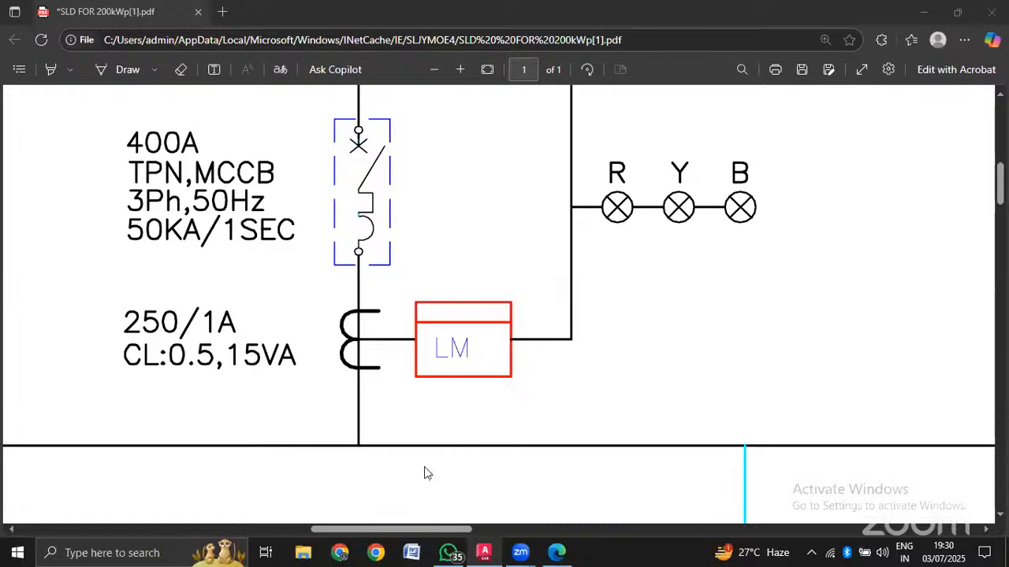
In AutoCAD, fillet the corner between the slanted line and the vertical line, picking the radius from two points near the corner.
{"action": "left_click", "coordinate": [483, 552]}
{"action": "scroll", "coordinate": [494, 275], "scroll_direction": "up", "scroll_amount": 5}
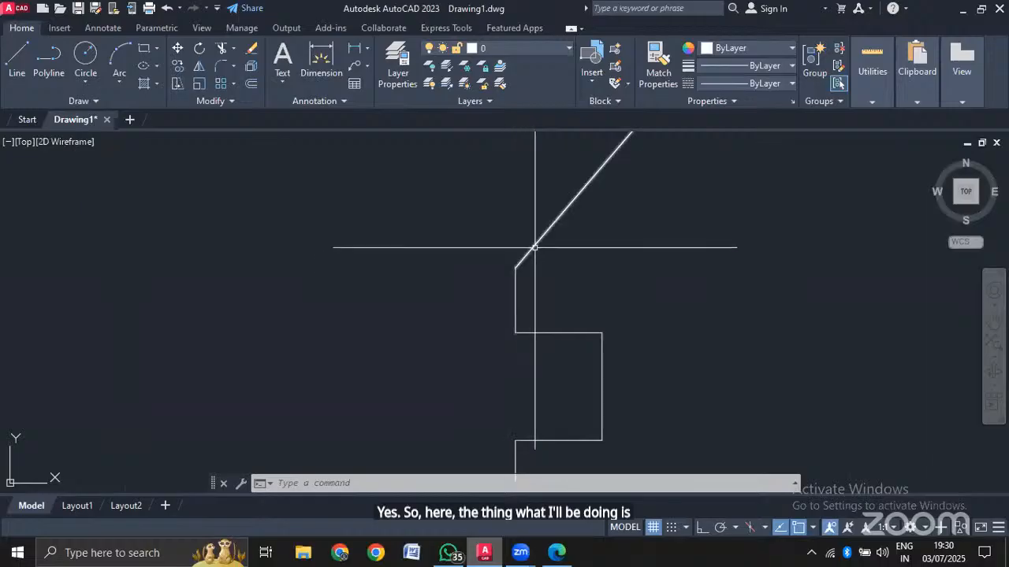
{"action": "scroll", "coordinate": [535, 249], "scroll_direction": "up", "scroll_amount": 6}
{"action": "scroll", "coordinate": [464, 319], "scroll_direction": "up", "scroll_amount": 4}
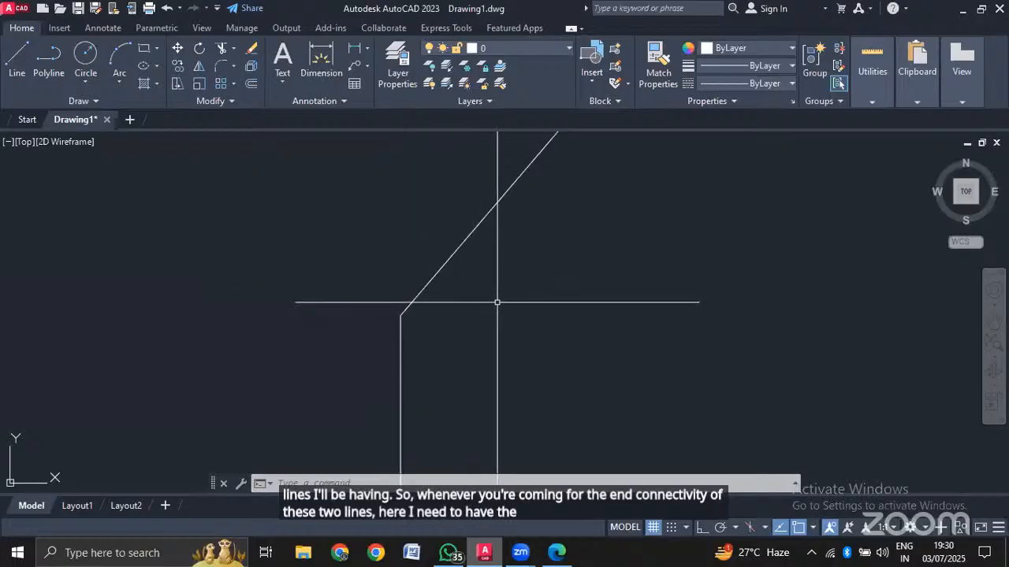
{"action": "key", "text": "Return"}
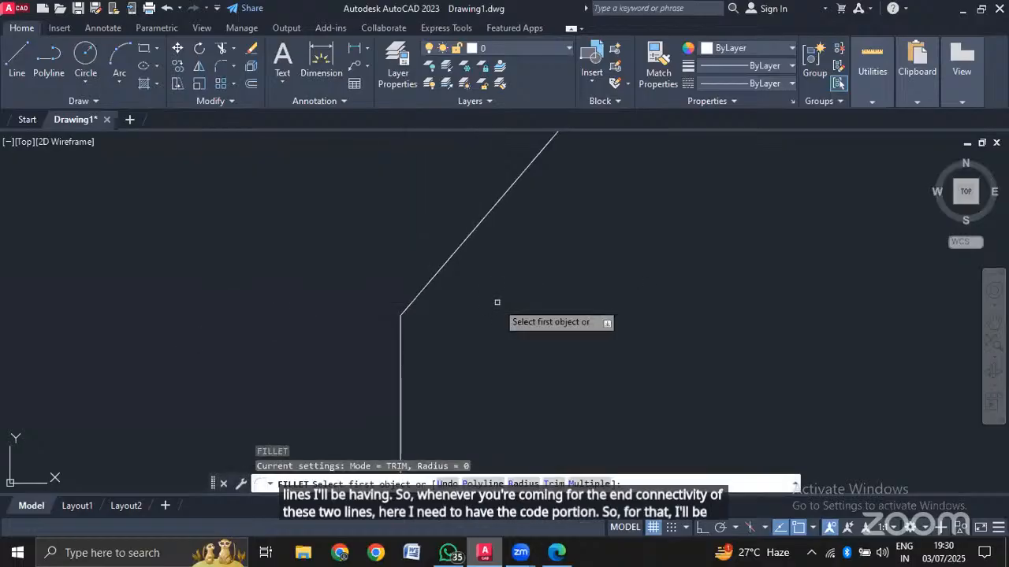
{"action": "type", "text": "R"}
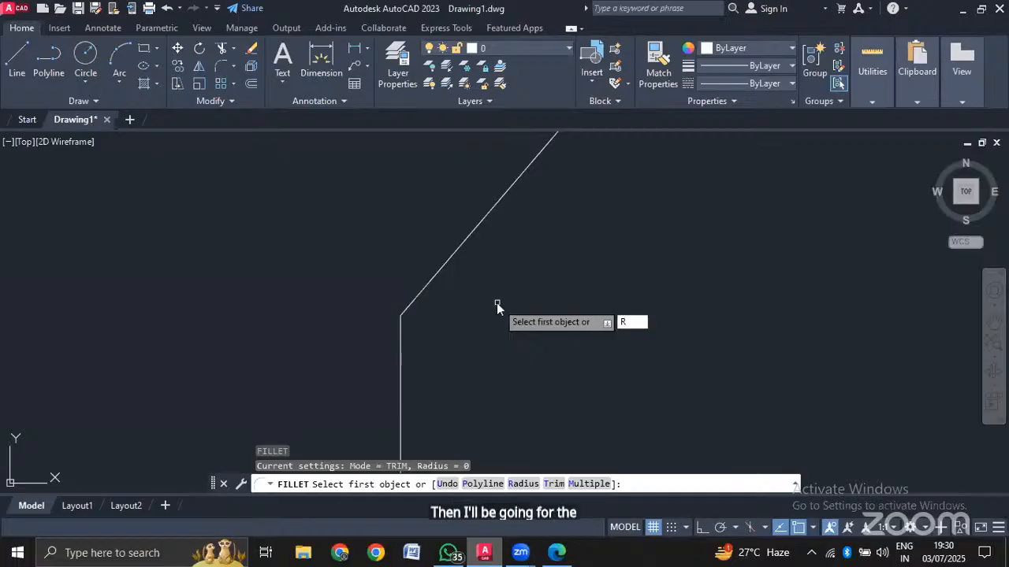
{"action": "key", "text": "Return"}
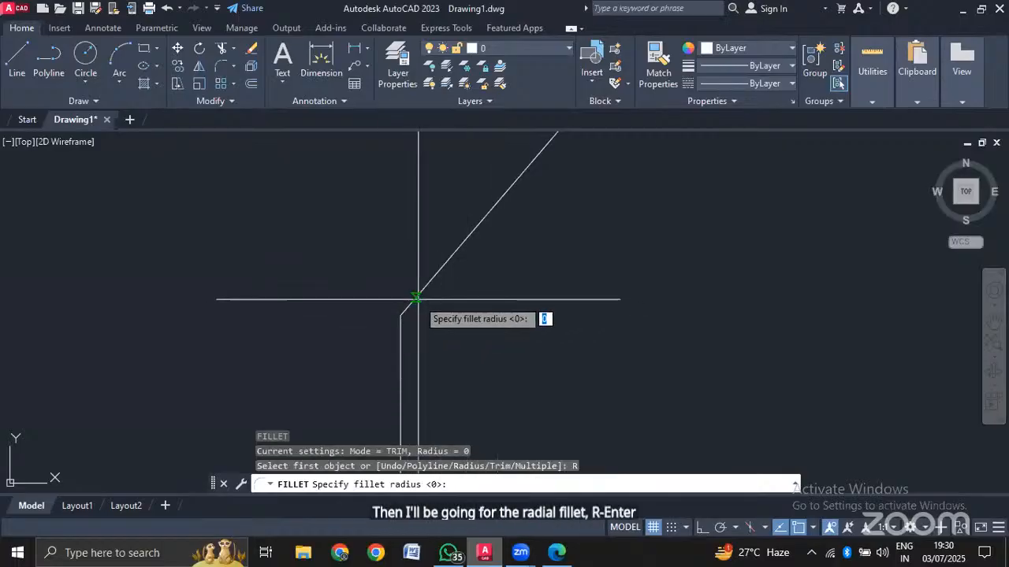
{"action": "left_click", "coordinate": [415, 297]}
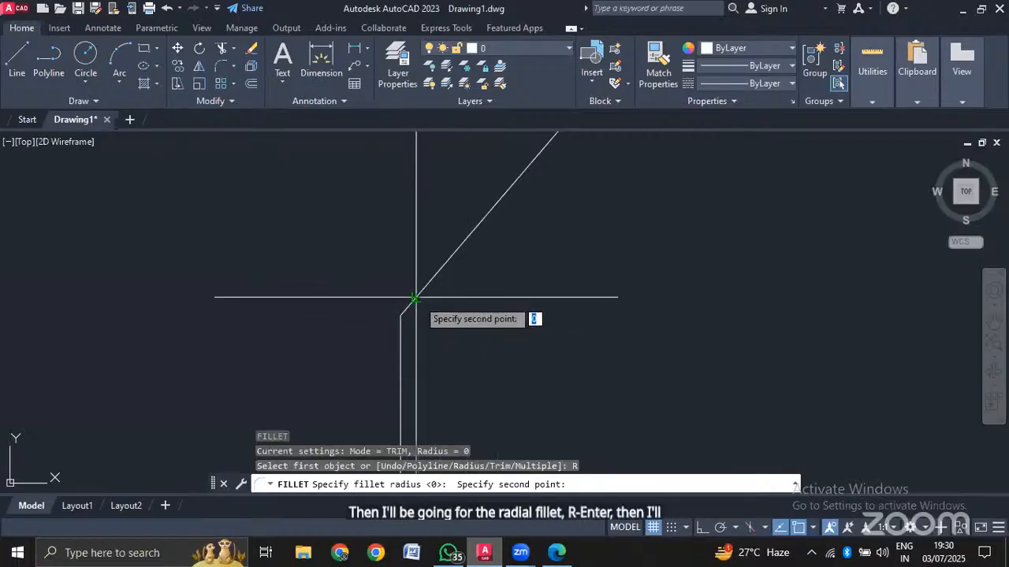
{"action": "left_click", "coordinate": [399, 345]}
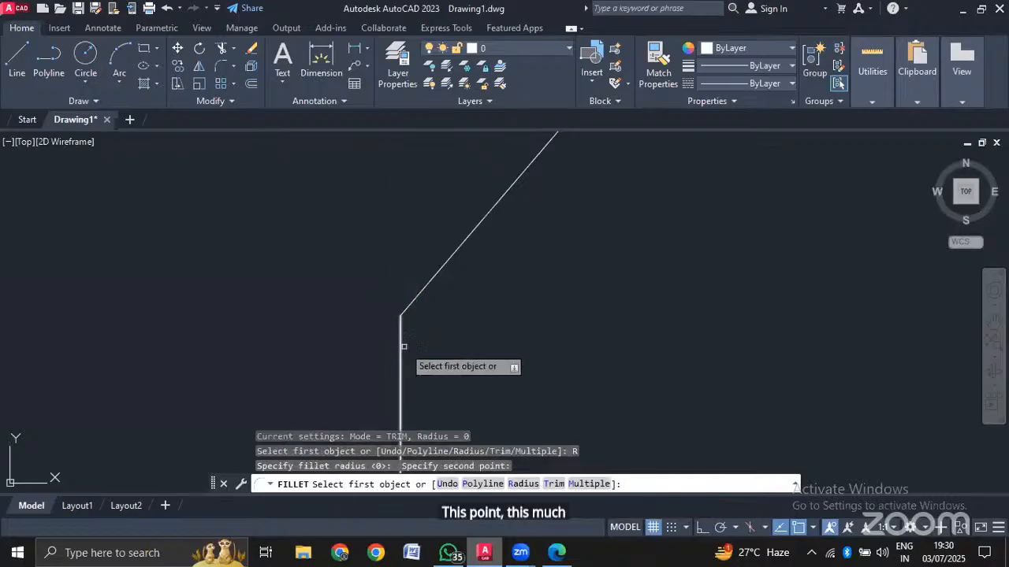
{"action": "left_click", "coordinate": [420, 293]}
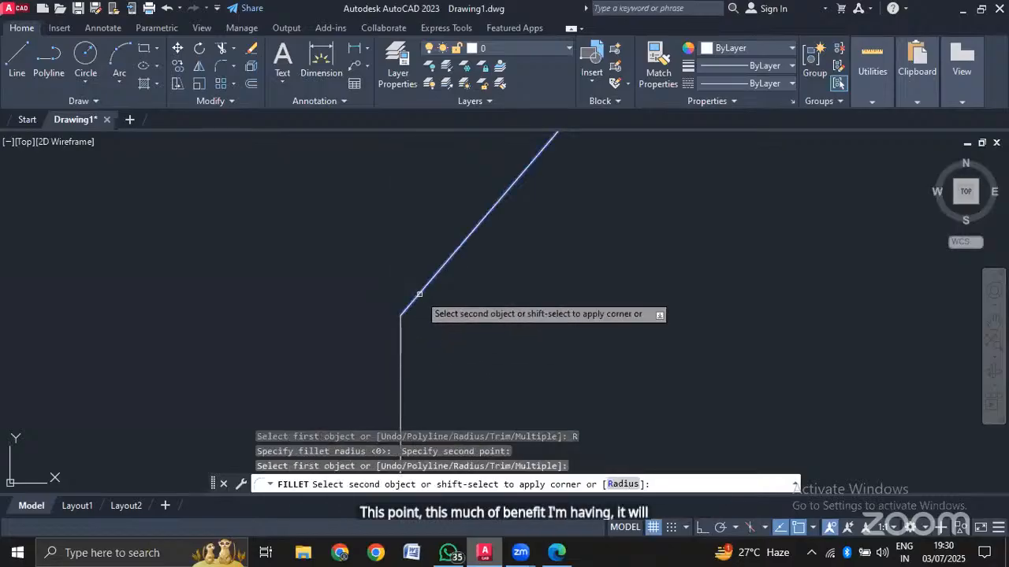
{"action": "left_click", "coordinate": [401, 348]}
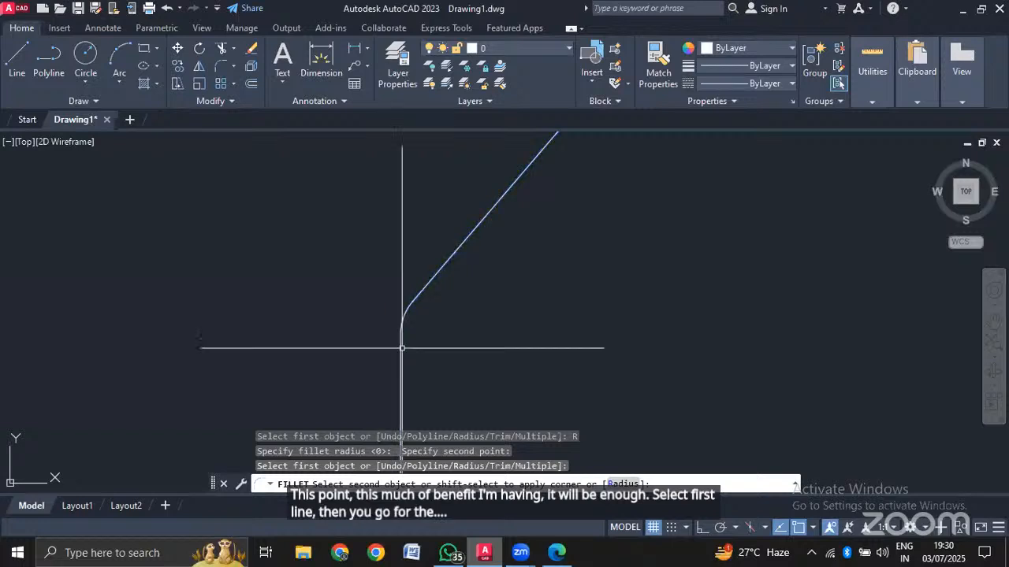
Examine the rounded corner and the rest of the breaker symbol around it.
{"action": "scroll", "coordinate": [503, 331], "scroll_direction": "down", "scroll_amount": 4}
{"action": "scroll", "coordinate": [513, 331], "scroll_direction": "down", "scroll_amount": 5}
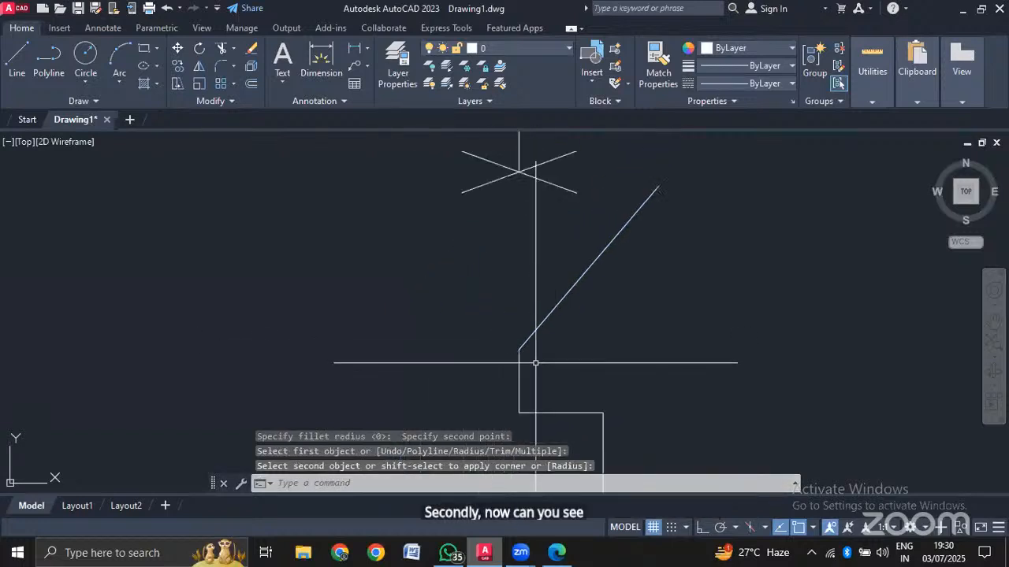
{"action": "middle_click_drag", "start_coordinate": [553, 357], "coordinate": [542, 347]}
{"action": "scroll", "coordinate": [537, 331], "scroll_direction": "up", "scroll_amount": 8}
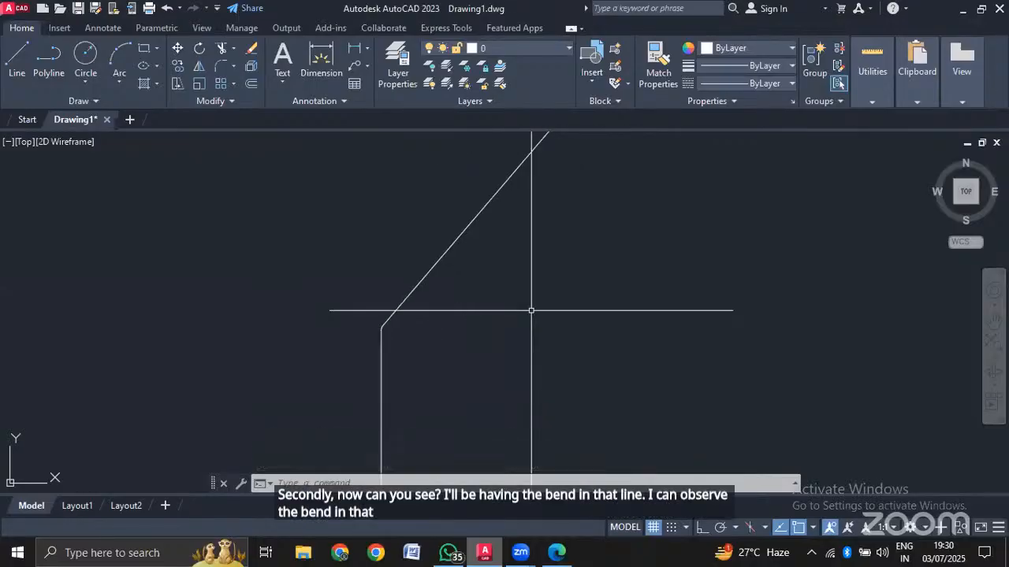
{"action": "scroll", "coordinate": [531, 310], "scroll_direction": "down", "scroll_amount": 4}
{"action": "middle_click_drag", "start_coordinate": [540, 337], "coordinate": [538, 286]}
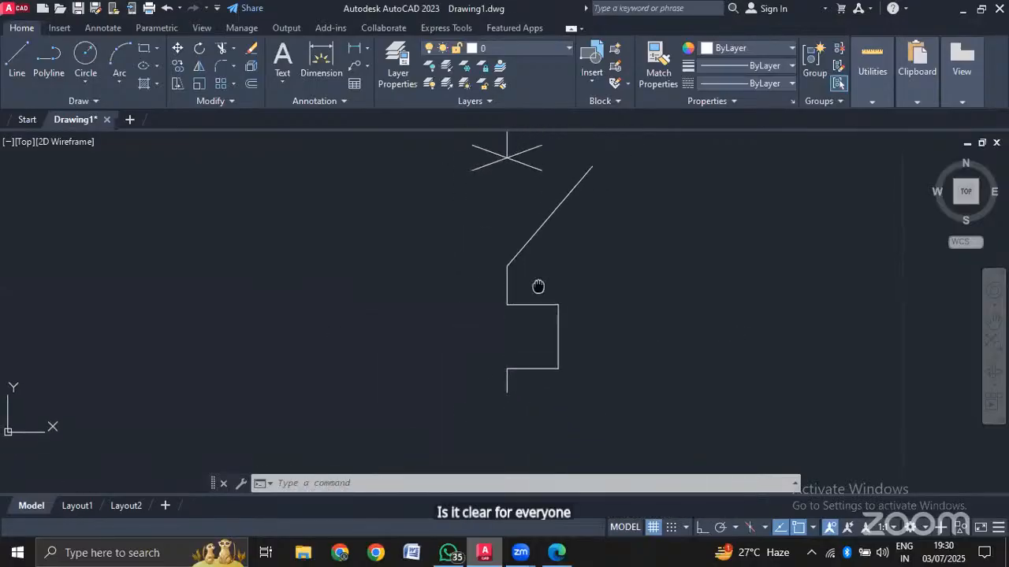
{"action": "middle_click_drag", "start_coordinate": [542, 386], "coordinate": [544, 285]}
{"action": "scroll", "coordinate": [562, 316], "scroll_direction": "down", "scroll_amount": 3}
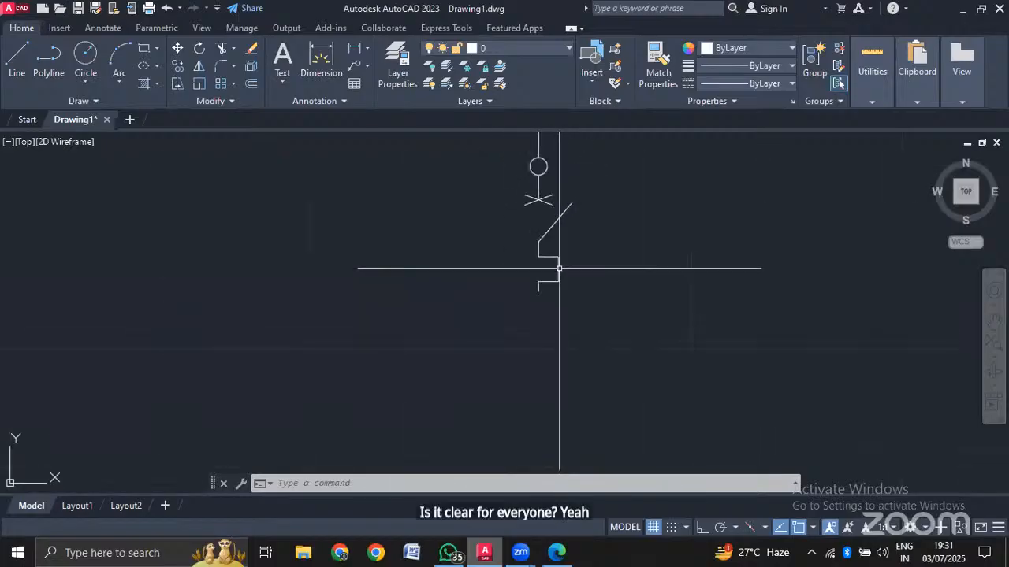
Check the half circle and lower terminal circle in the reference PDF, and review the drawn symbol down to its open end.
{"action": "left_click", "coordinate": [556, 552]}
{"action": "scroll", "coordinate": [397, 239], "scroll_direction": "down", "scroll_amount": 1}
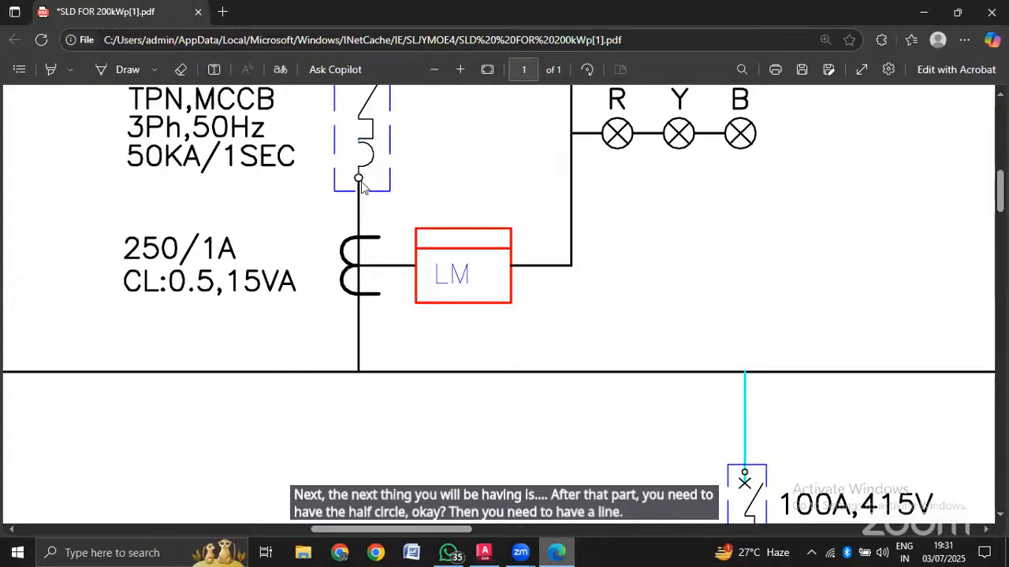
{"action": "left_click", "coordinate": [483, 552]}
{"action": "scroll", "coordinate": [536, 218], "scroll_direction": "up", "scroll_amount": 4}
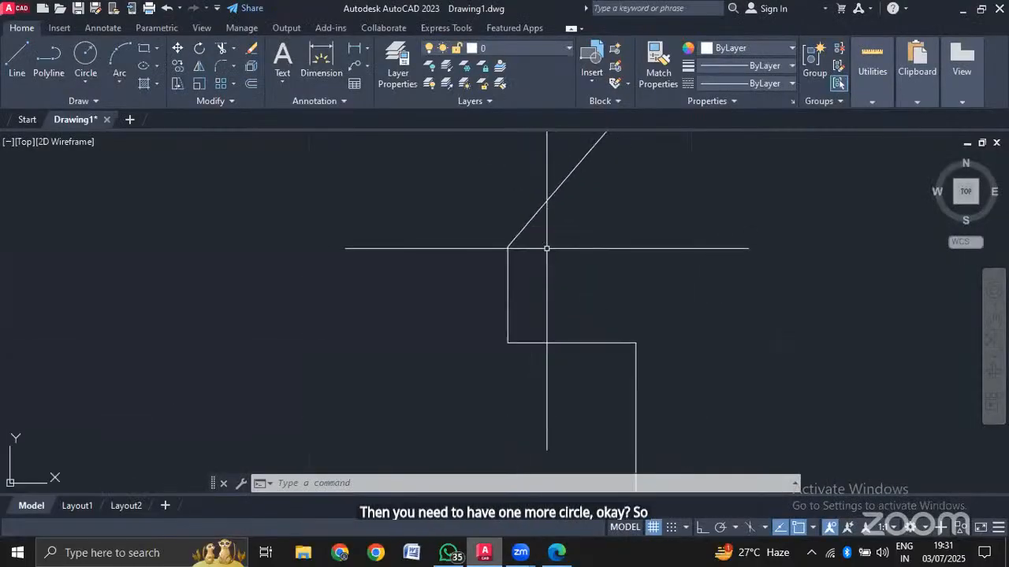
{"action": "scroll", "coordinate": [547, 248], "scroll_direction": "up", "scroll_amount": 2}
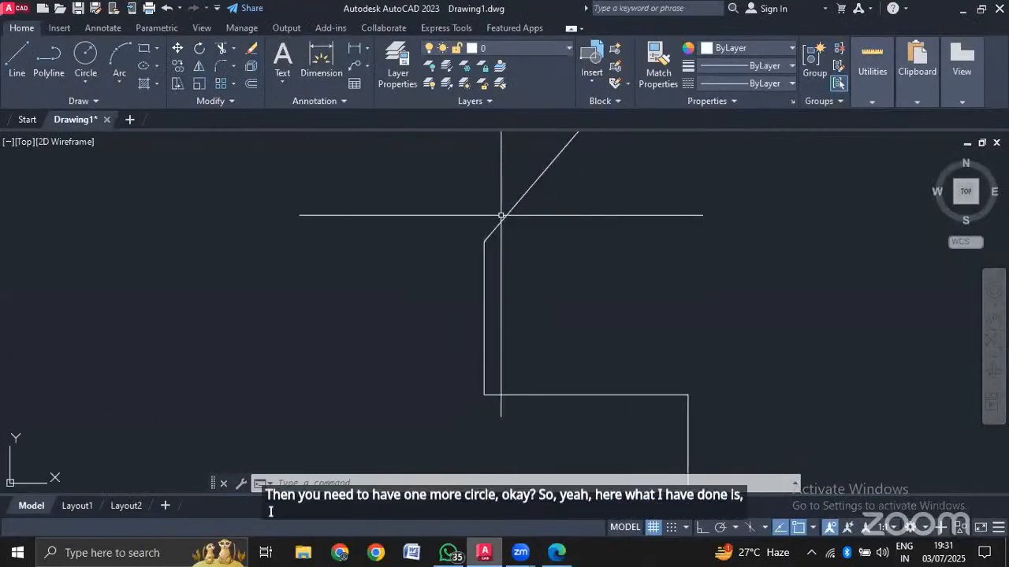
{"action": "scroll", "coordinate": [502, 215], "scroll_direction": "up", "scroll_amount": 4}
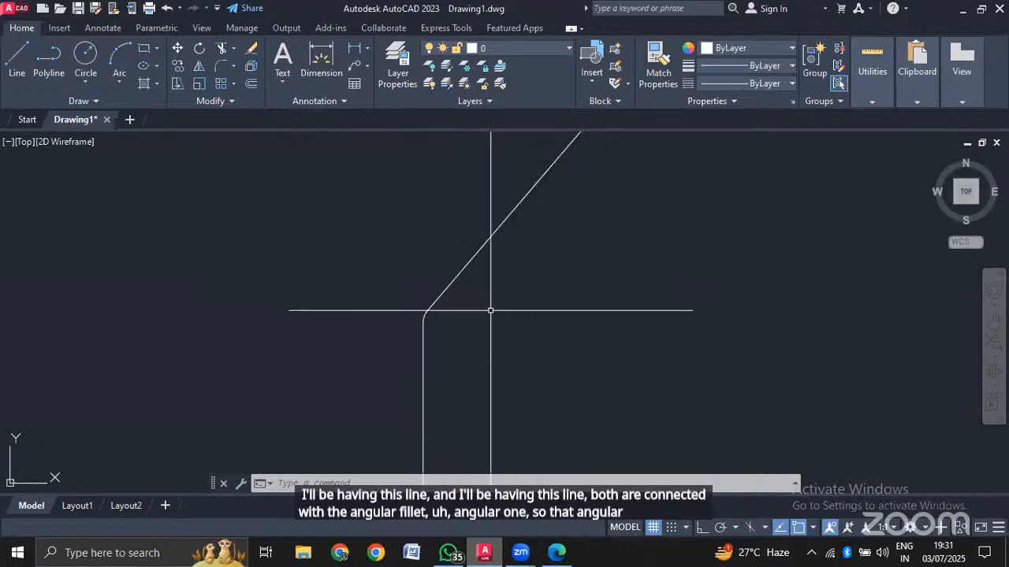
{"action": "scroll", "coordinate": [491, 311], "scroll_direction": "down", "scroll_amount": 10}
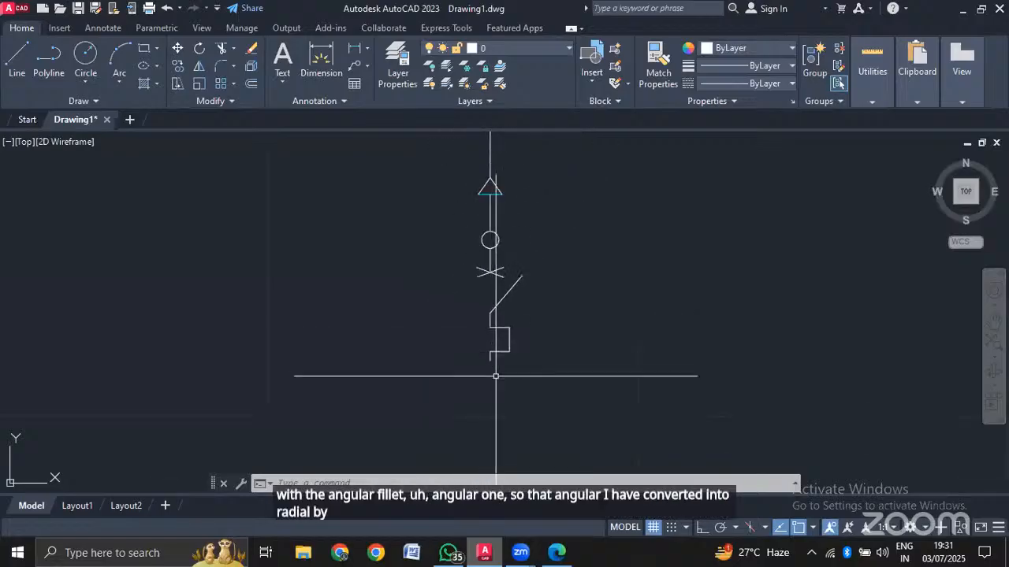
{"action": "scroll", "coordinate": [496, 377], "scroll_direction": "up", "scroll_amount": 4}
{"action": "mouse_move", "coordinate": [495, 376]}
{"action": "middle_mouse_down"}
{"action": "mouse_move", "coordinate": [528, 276]}
{"action": "mouse_move", "coordinate": [525, 252]}
{"action": "middle_mouse_up"}
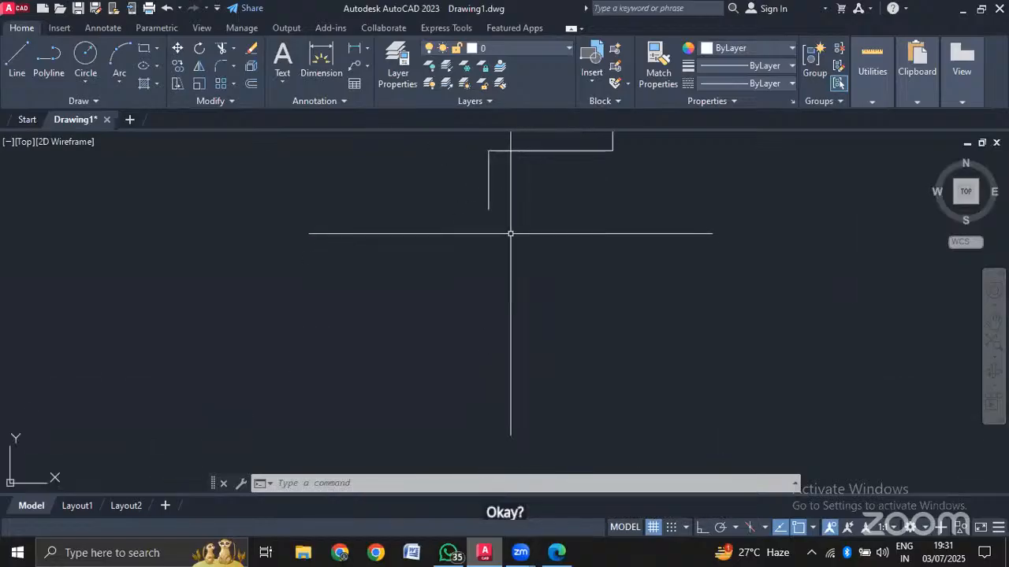
{"action": "scroll", "coordinate": [490, 229], "scroll_direction": "down", "scroll_amount": 2}
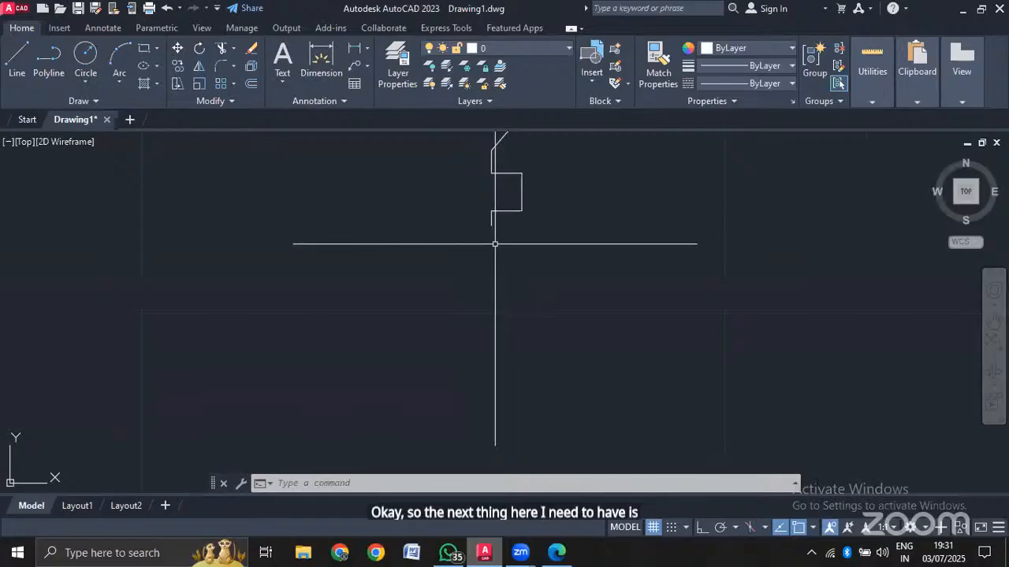
{"action": "scroll", "coordinate": [495, 239], "scroll_direction": "up", "scroll_amount": 4}
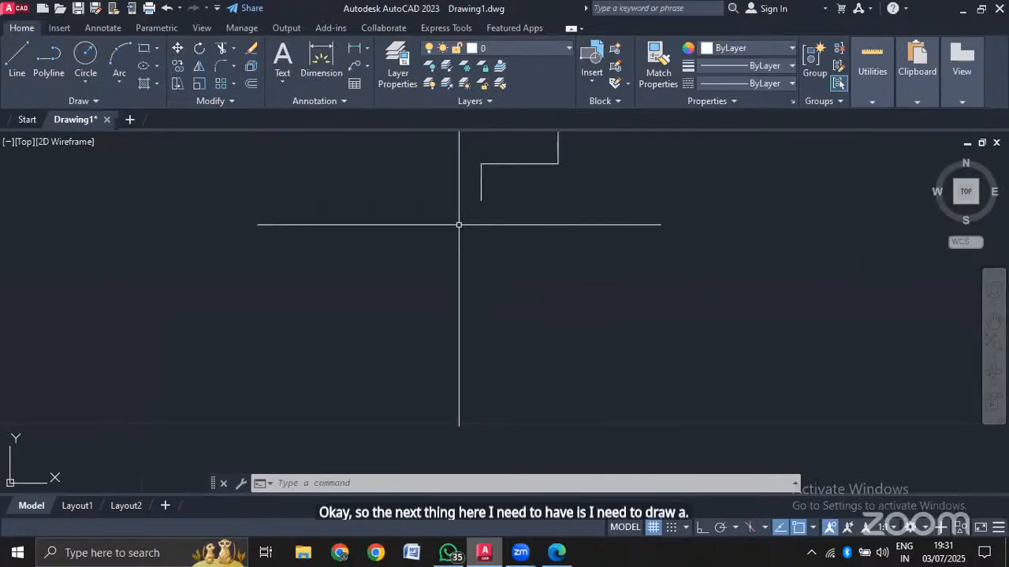
{"action": "middle_click_drag", "start_coordinate": [449, 217], "coordinate": [484, 241]}
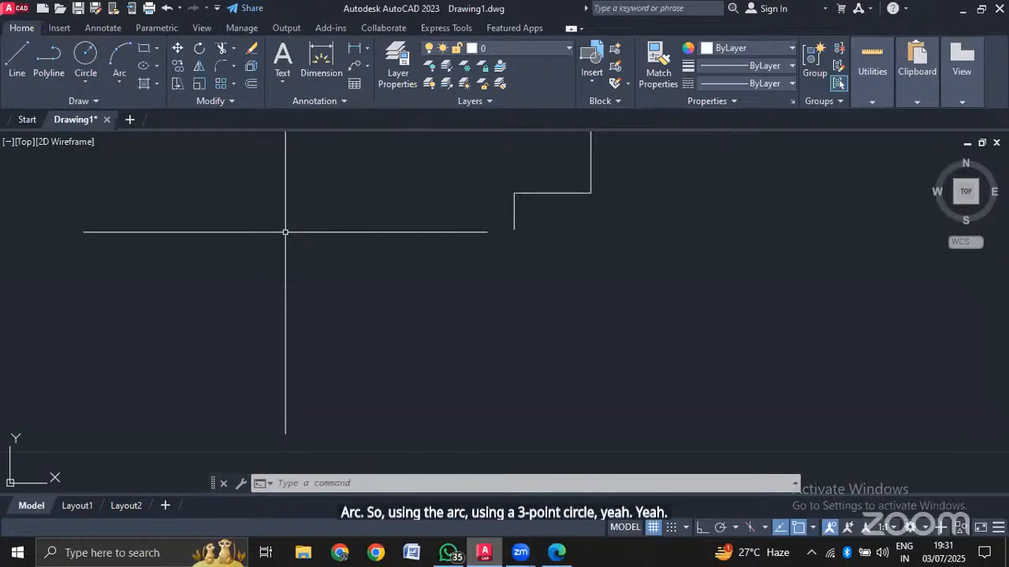
{"action": "type", "text": "c"}
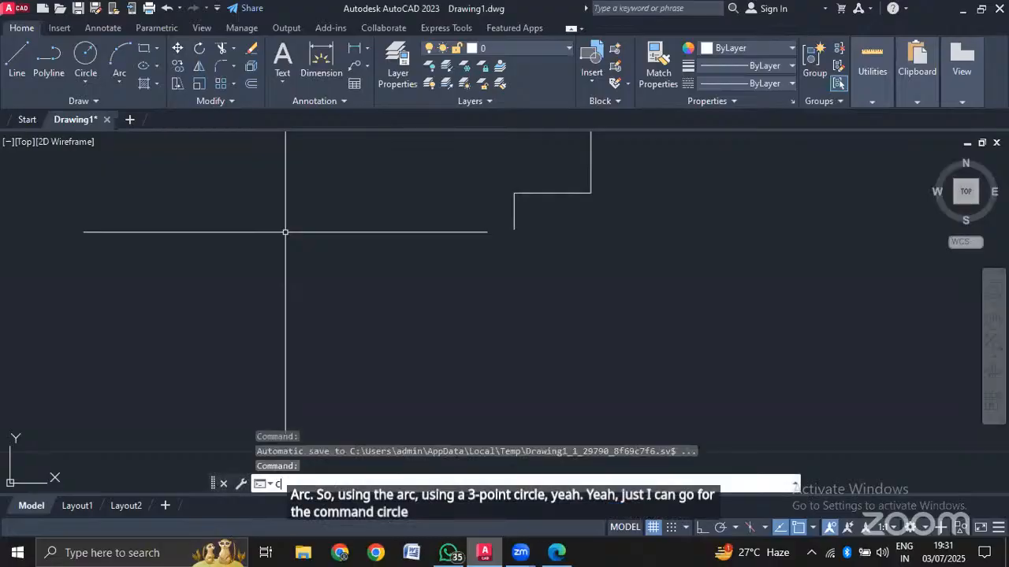
{"action": "key", "text": "Return"}
{"action": "left_click", "coordinate": [409, 253]}
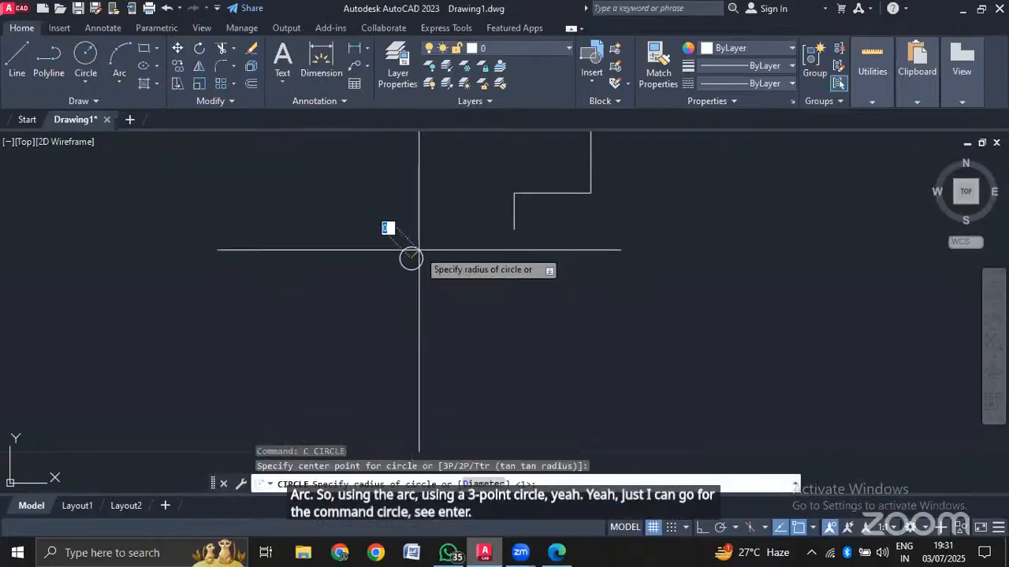
{"action": "key", "text": "Escape"}
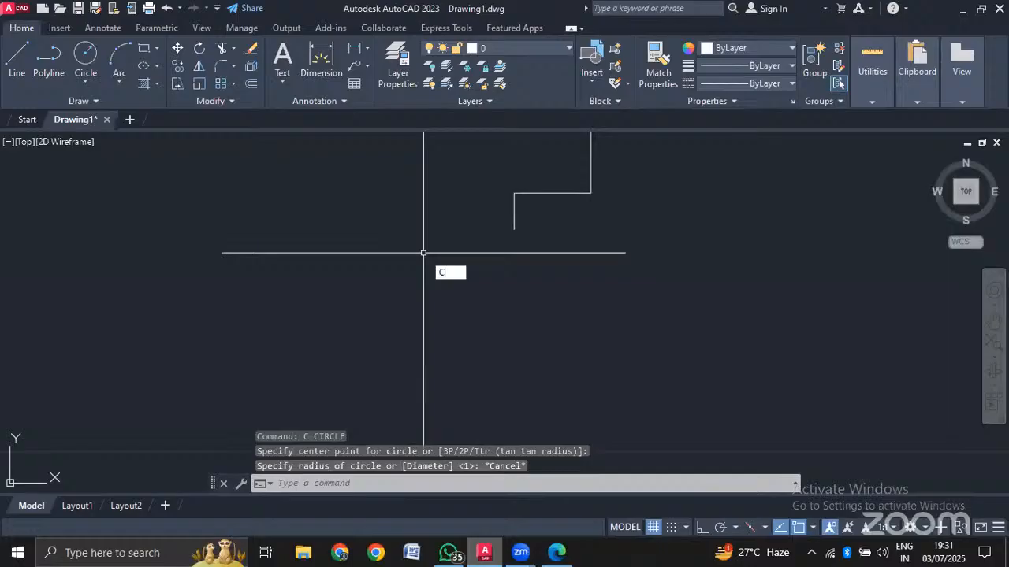
Draw a circle of radius about 1 unit directly below the breaker symbol's open lower end, passing through that endpoint.
{"action": "key", "text": "Return"}
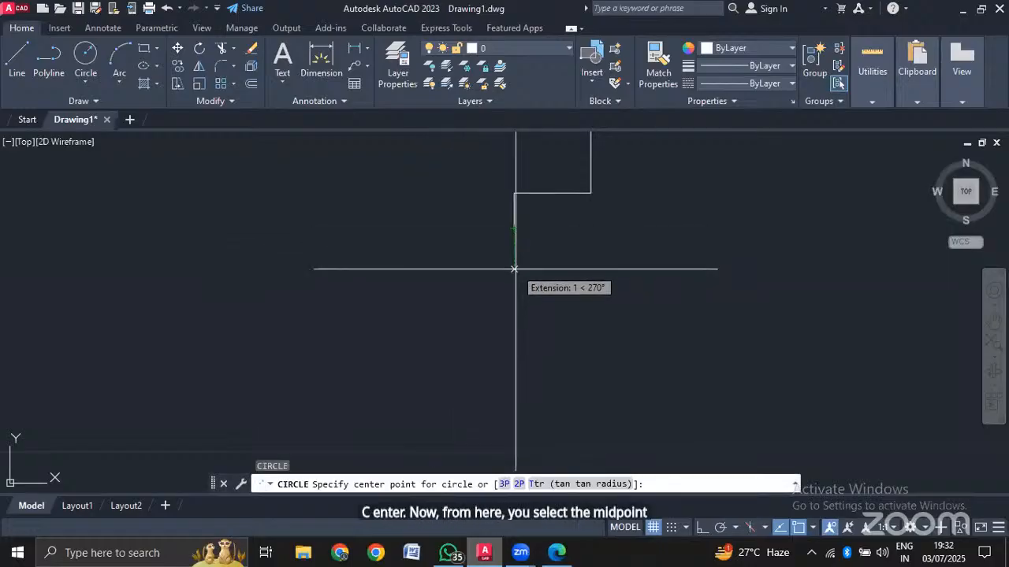
{"action": "left_click", "coordinate": [514, 269]}
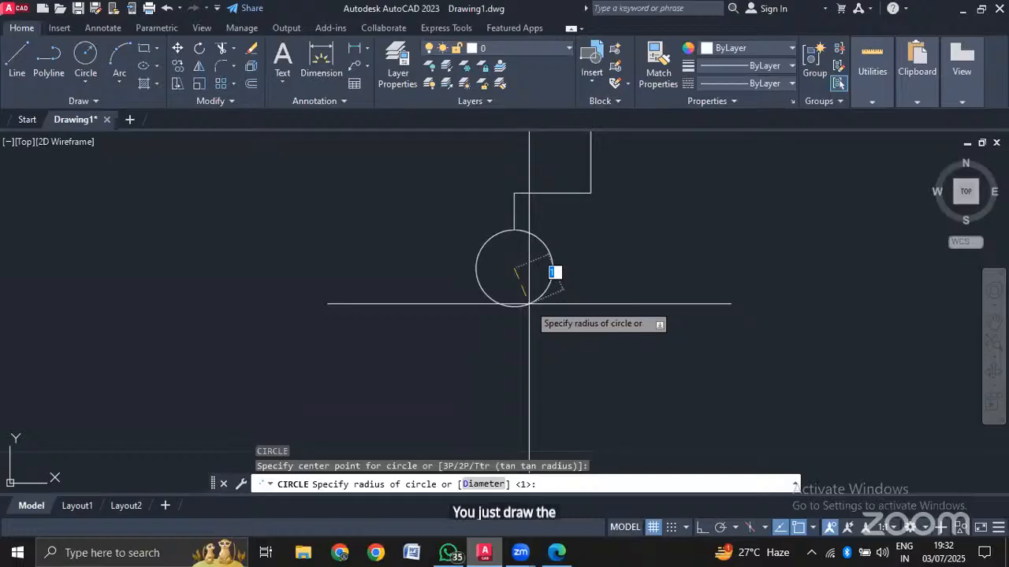
{"action": "left_click", "coordinate": [528, 304]}
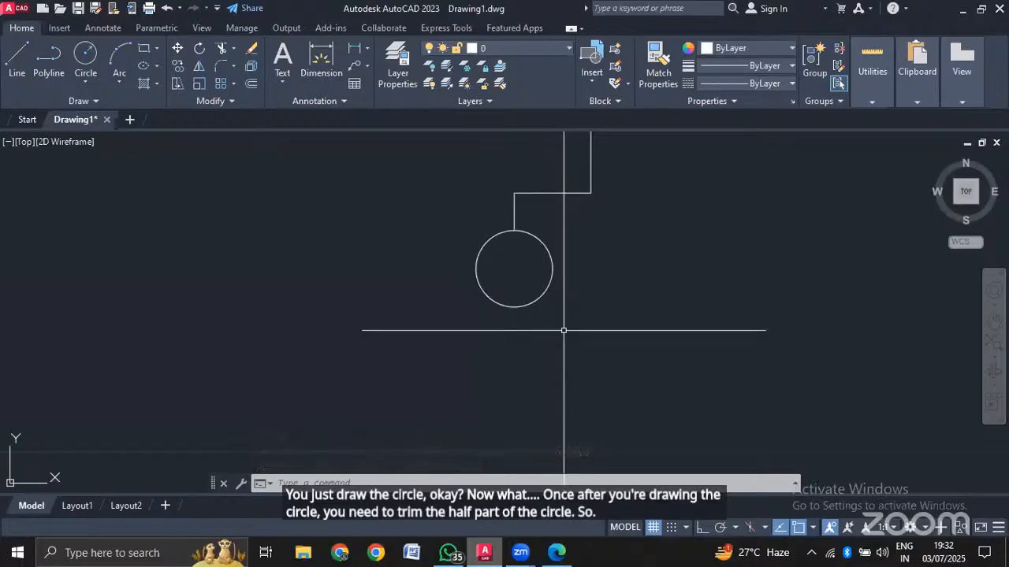
{"action": "type", "text": "TR"}
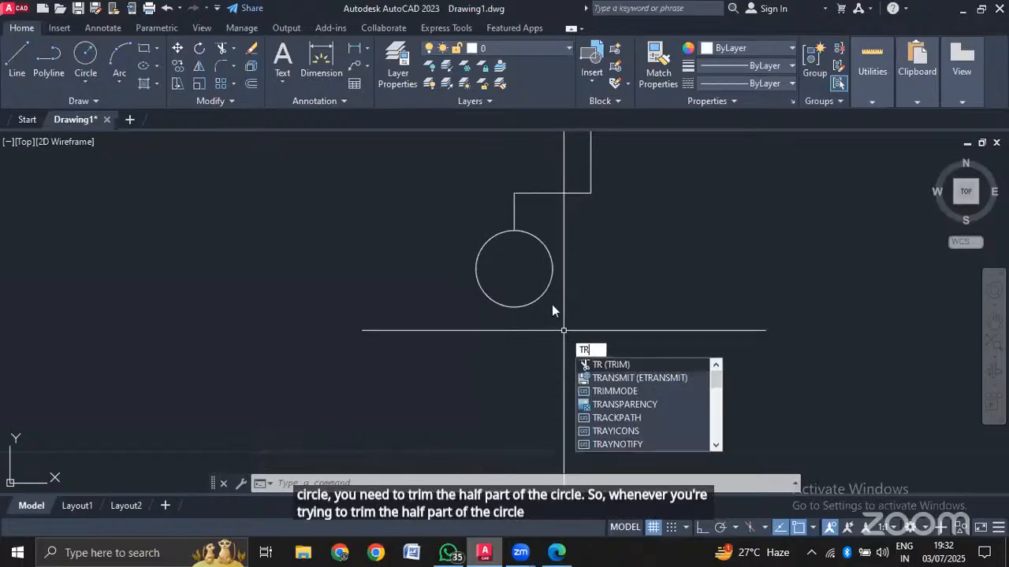
{"action": "scroll", "coordinate": [552, 303], "scroll_direction": "up", "scroll_amount": 3}
{"action": "scroll", "coordinate": [550, 298], "scroll_direction": "down", "scroll_amount": 2}
{"action": "key", "text": "Return"}
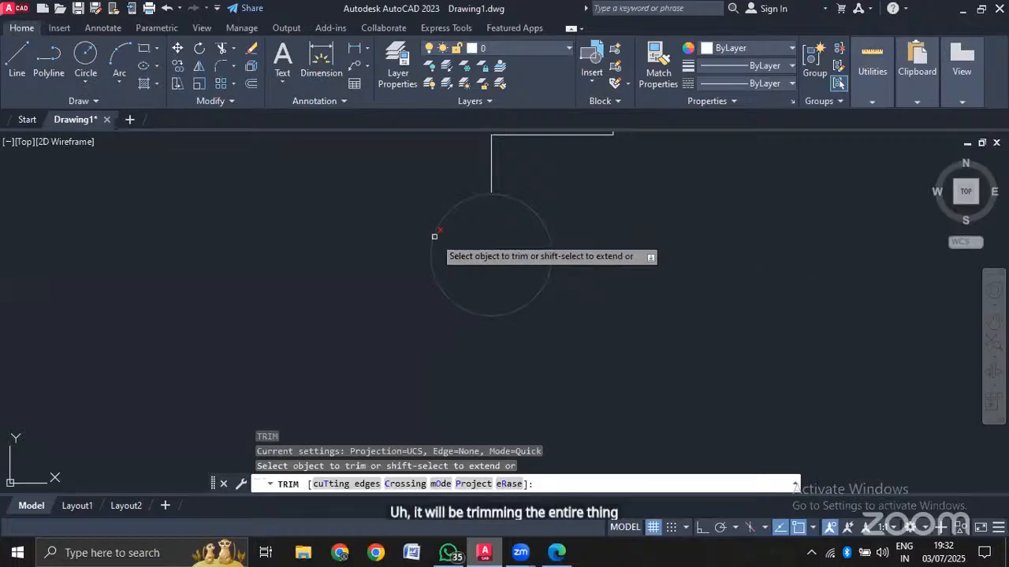
{"action": "key", "text": "Escape"}
Draw a vertical line across the circle from its top to its bottom quadrant.
{"action": "type", "text": "l"}
{"action": "key", "text": "Return"}
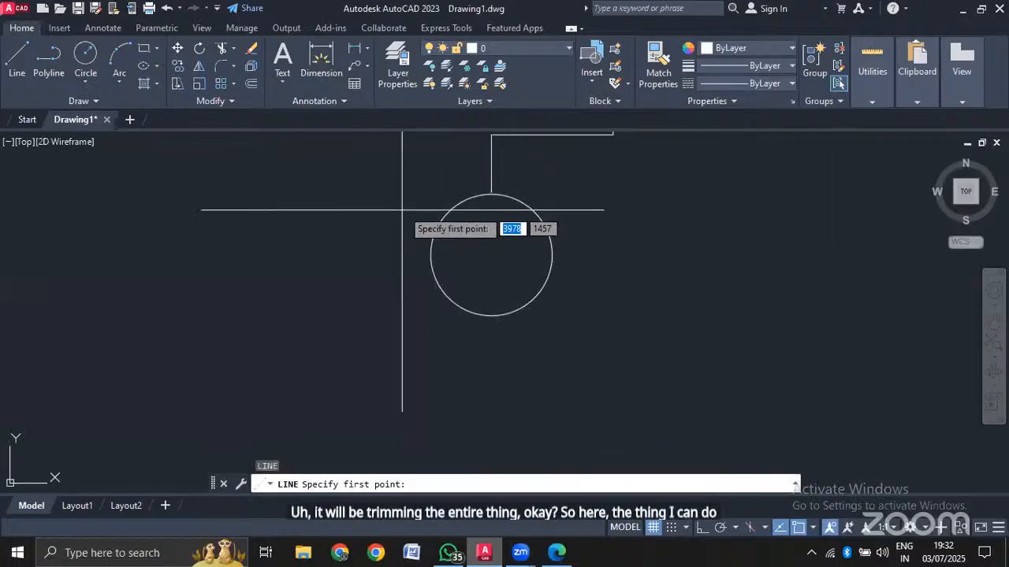
{"action": "left_click", "coordinate": [490, 191]}
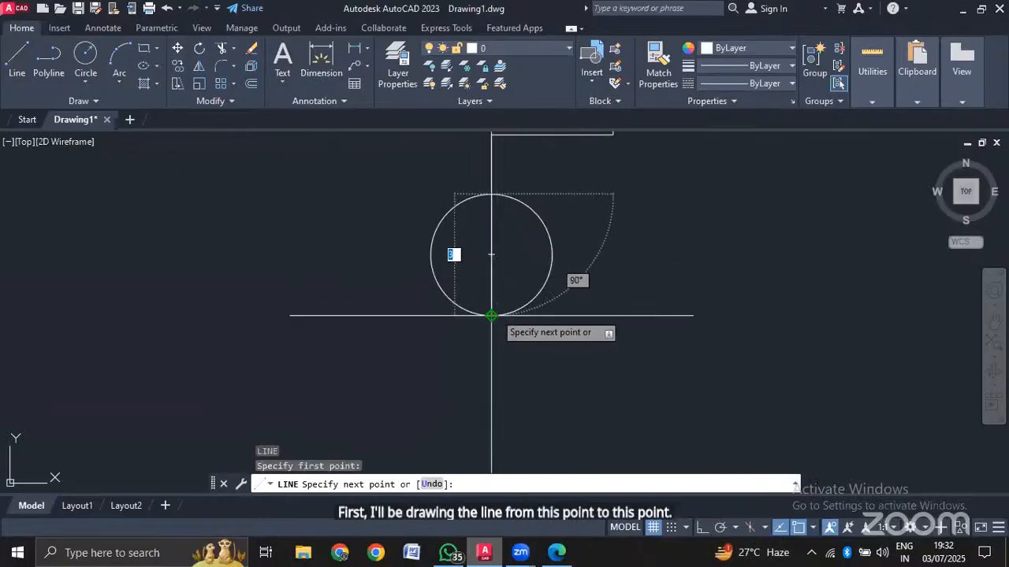
{"action": "left_click", "coordinate": [496, 317]}
{"action": "key", "text": "Escape"}
Trim away the circle's left half and the vertical line inside it, leaving the right half circle.
{"action": "type", "text": "T"}
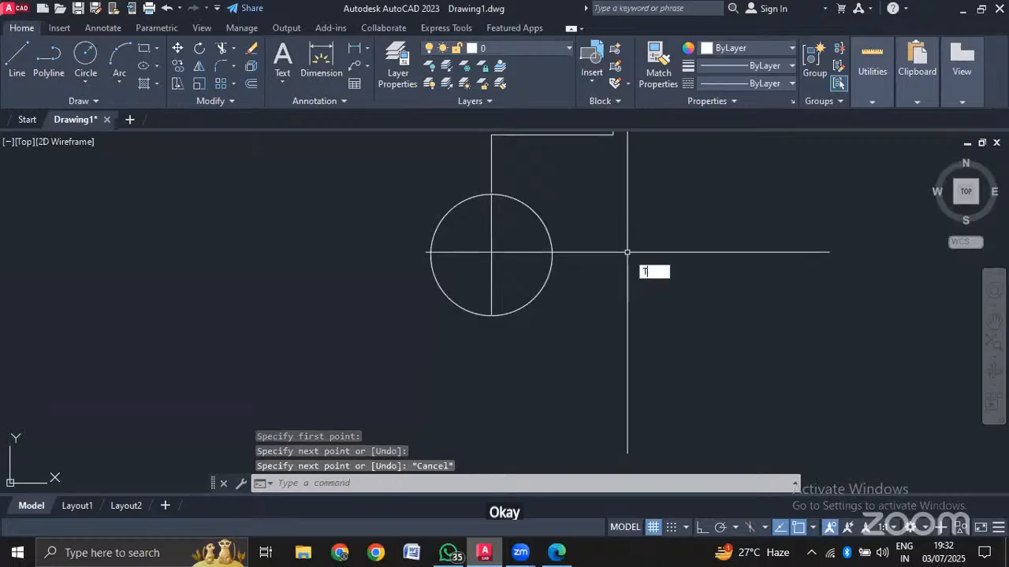
{"action": "type", "text": "r"}
{"action": "key", "text": "Return"}
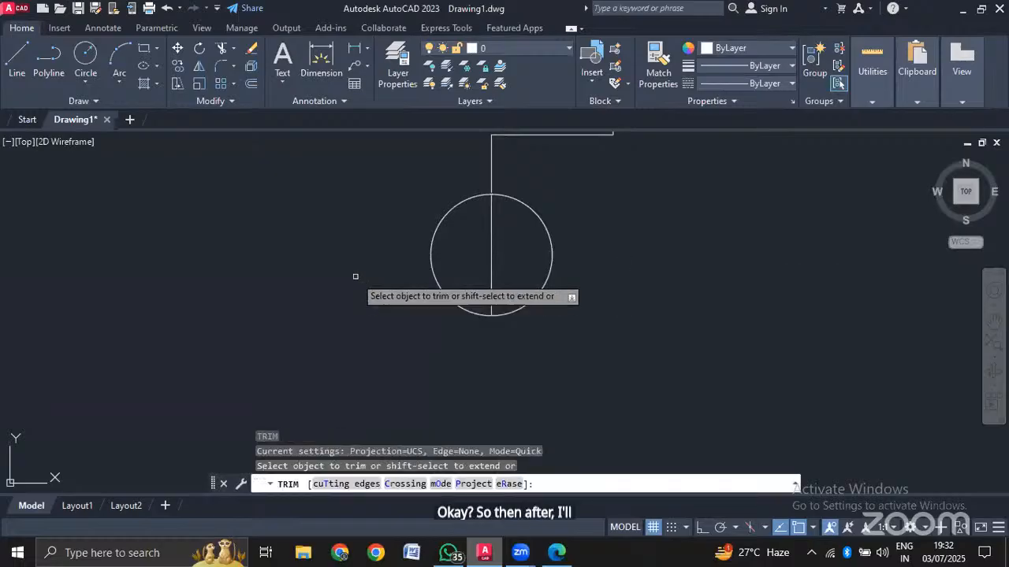
{"action": "left_click", "coordinate": [430, 234]}
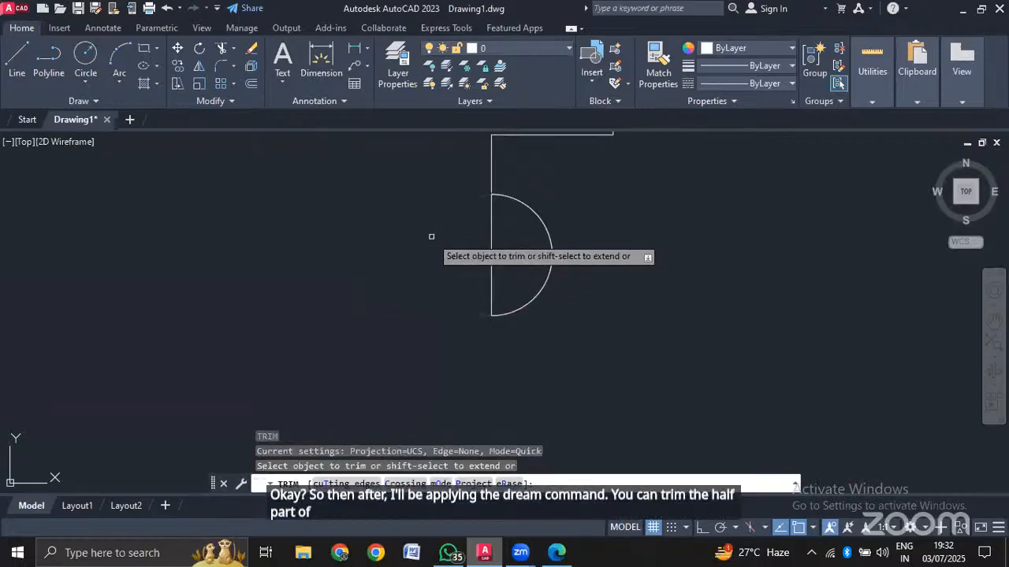
{"action": "left_click", "coordinate": [492, 232]}
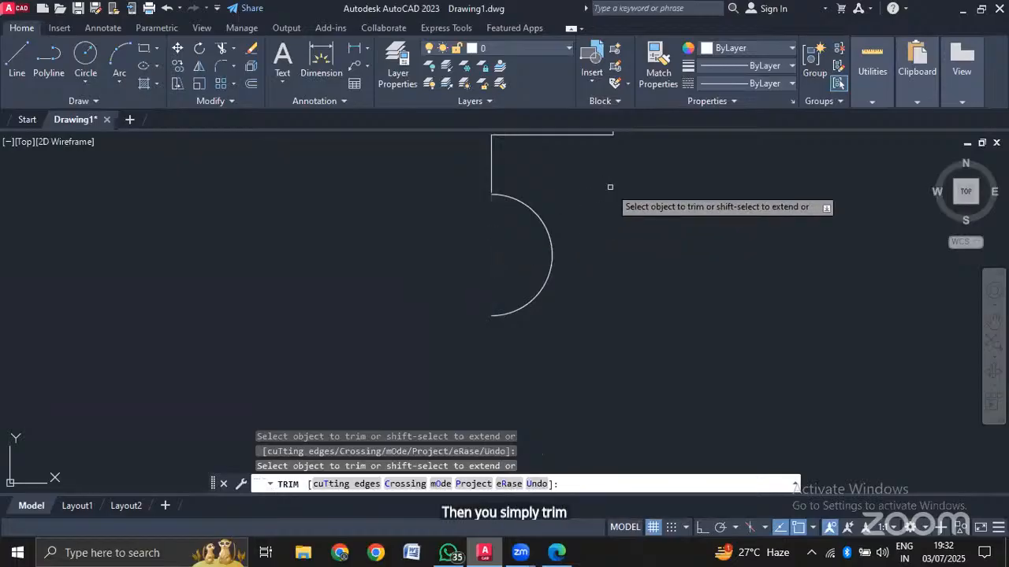
{"action": "key", "text": "Escape"}
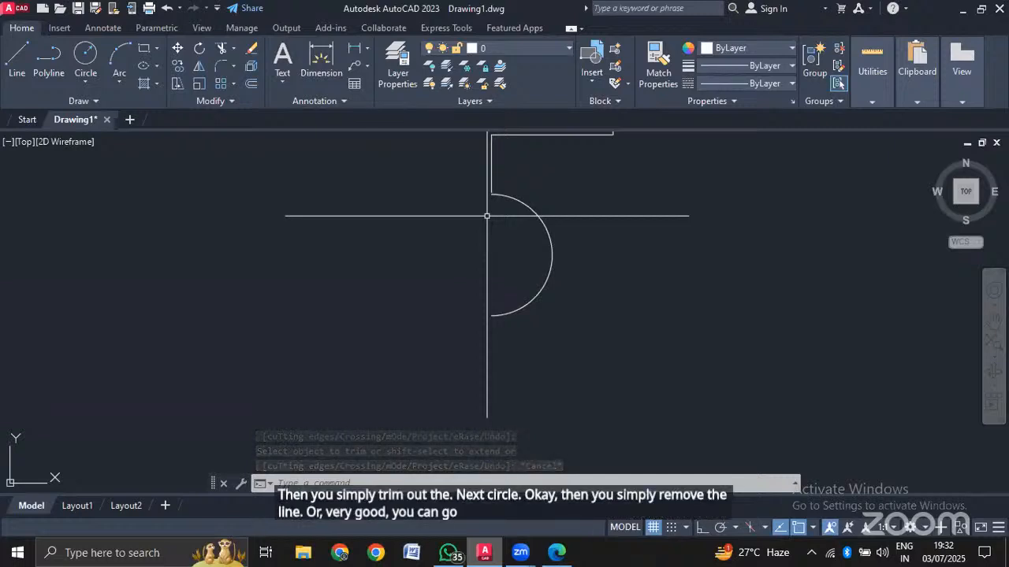
Undo the trimming and the vertical line drawn across the circle.
{"action": "key", "text": "ctrl+z"}
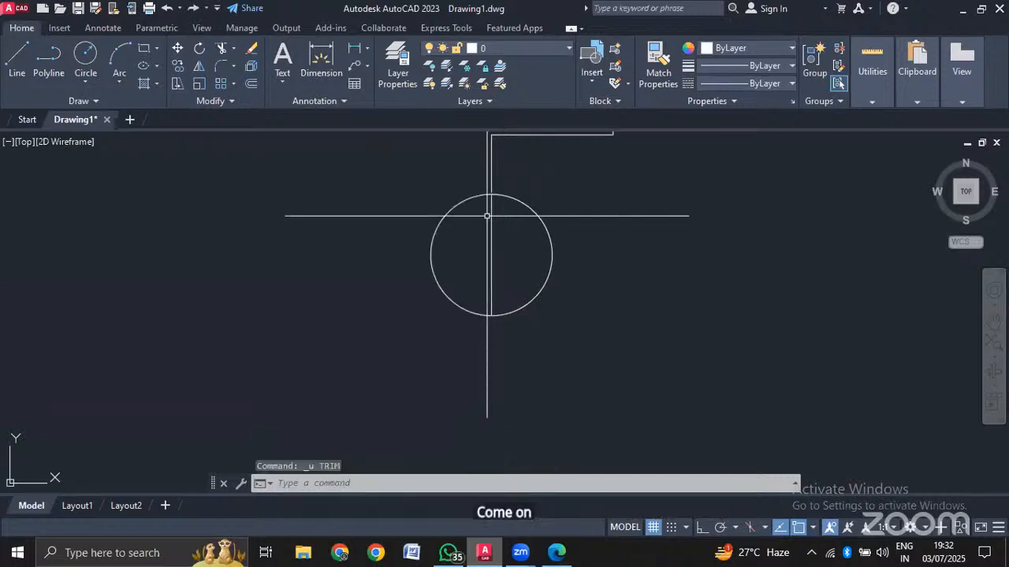
{"action": "scroll", "coordinate": [487, 215], "scroll_direction": "up", "scroll_amount": 8}
{"action": "scroll", "coordinate": [493, 215], "scroll_direction": "down", "scroll_amount": 6}
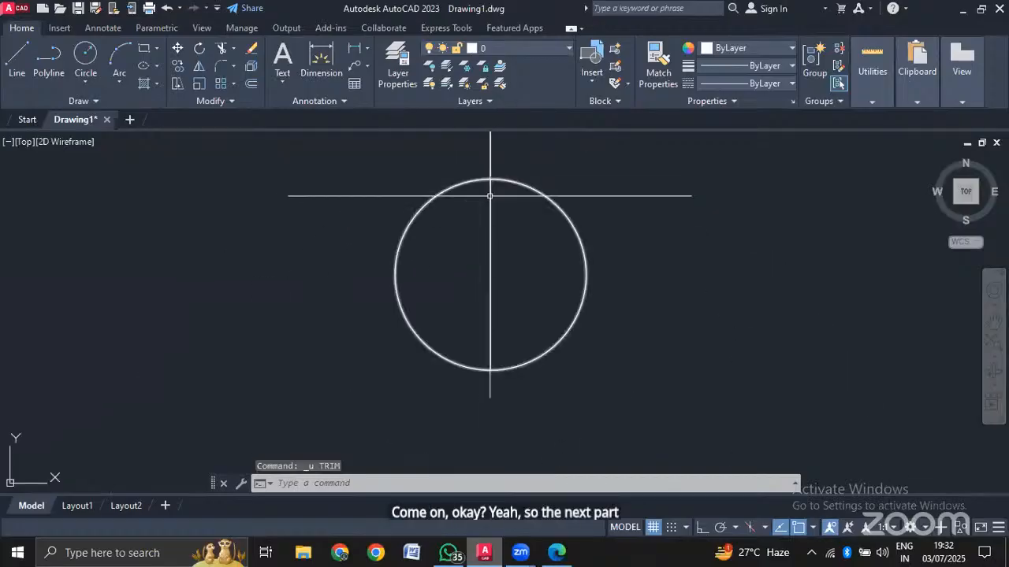
{"action": "key", "text": "ctrl+z"}
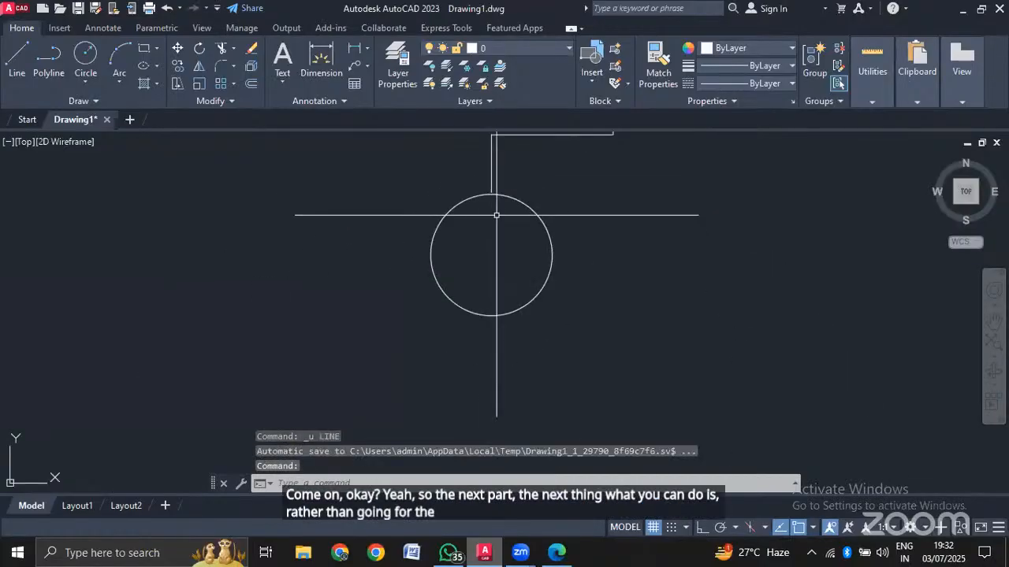
Move the circle by its top quadrant onto the lower endpoint of the vertical line above it.
{"action": "scroll", "coordinate": [486, 164], "scroll_direction": "up", "scroll_amount": 4}
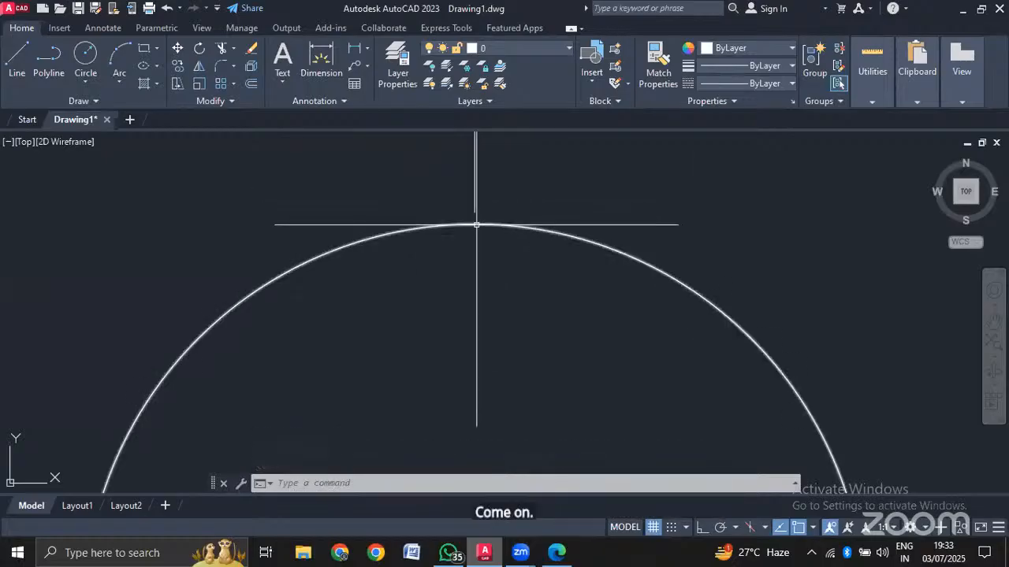
{"action": "key", "text": "Return"}
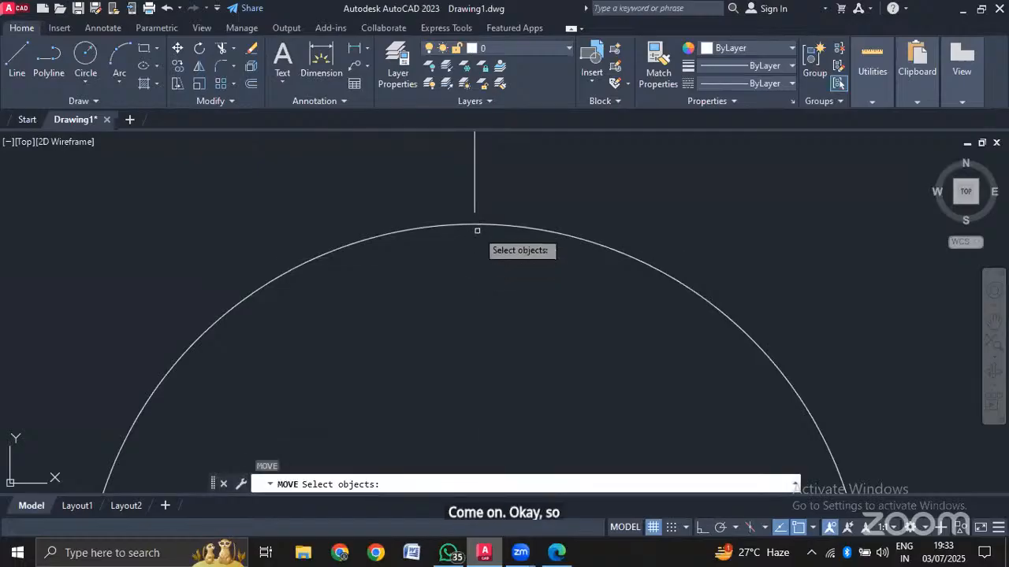
{"action": "left_click", "coordinate": [472, 213]}
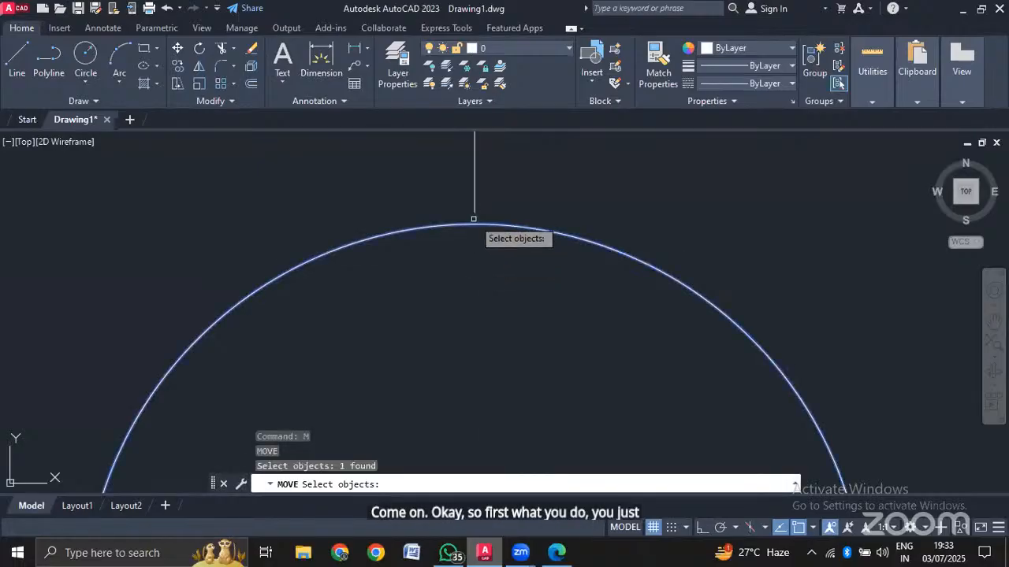
{"action": "key", "text": "Return"}
{"action": "left_click", "coordinate": [473, 224]}
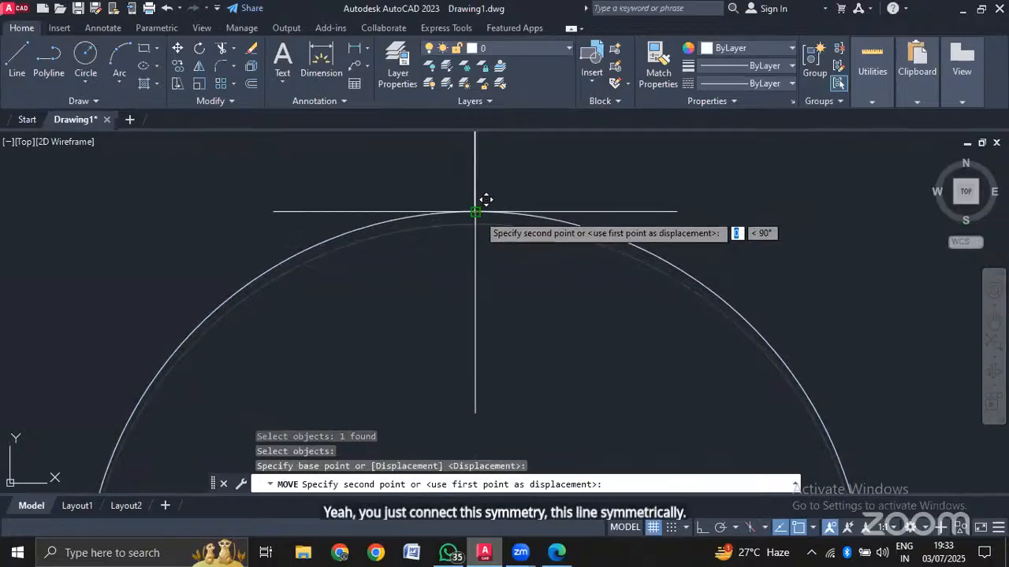
{"action": "key", "text": "Escape"}
{"action": "scroll", "coordinate": [605, 246], "scroll_direction": "down", "scroll_amount": 5}
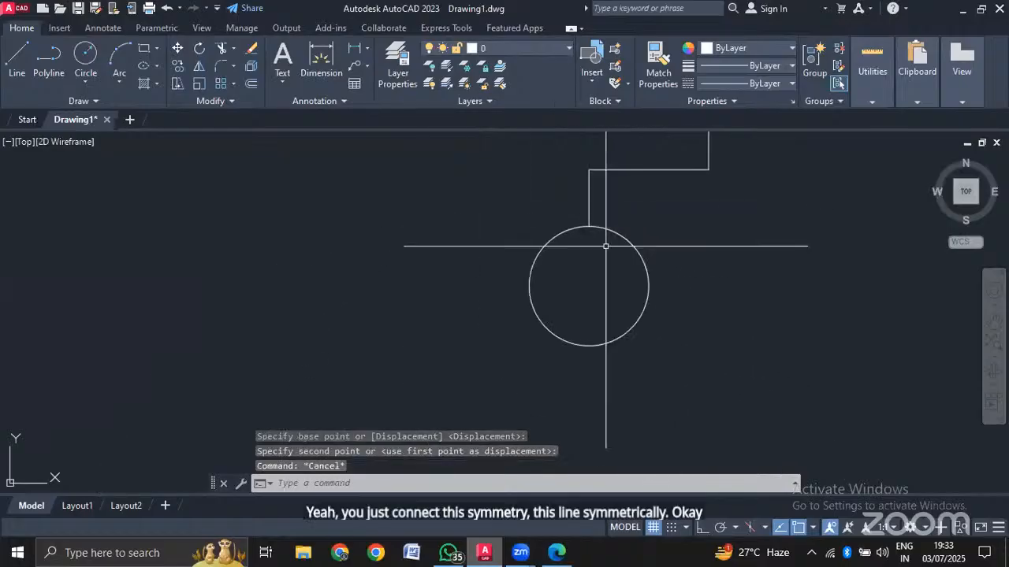
Break the circle from its top to its bottom quadrant so that only the right half remains.
{"action": "scroll", "coordinate": [605, 246], "scroll_direction": "up", "scroll_amount": 3}
{"action": "scroll", "coordinate": [592, 268], "scroll_direction": "down", "scroll_amount": 1}
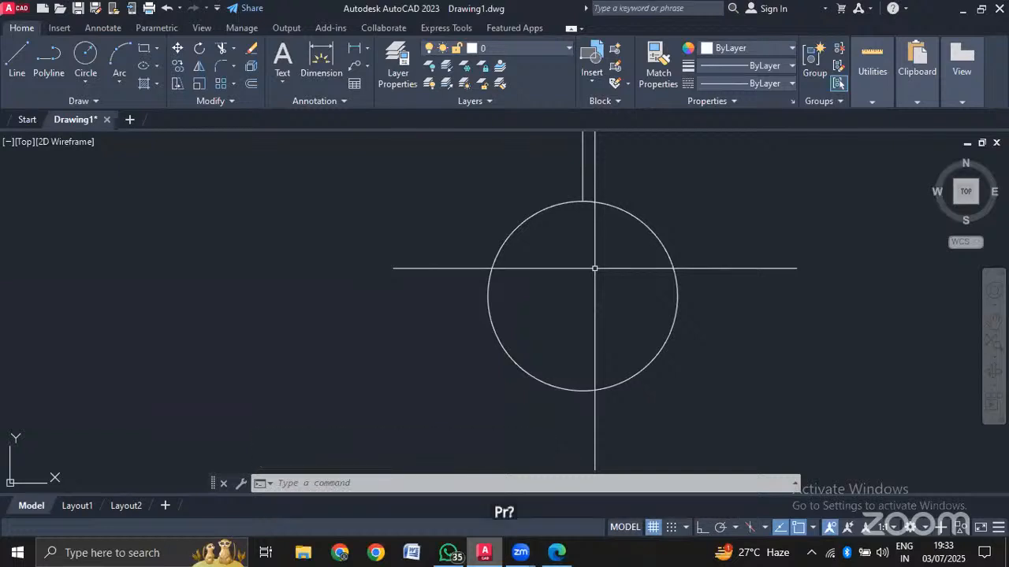
{"action": "type", "text": "r"}
{"action": "key", "text": "Return"}
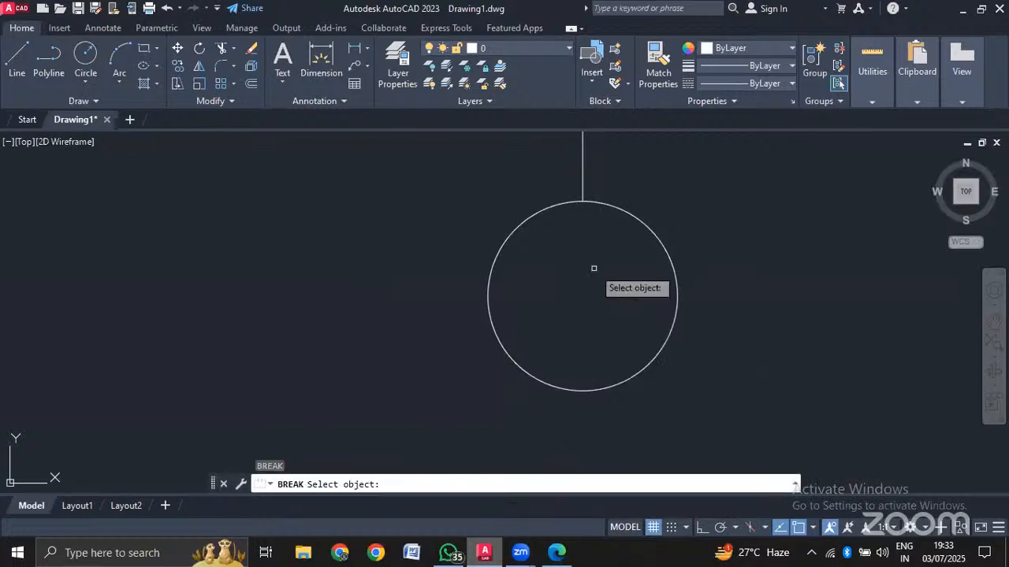
{"action": "left_click", "coordinate": [583, 200]}
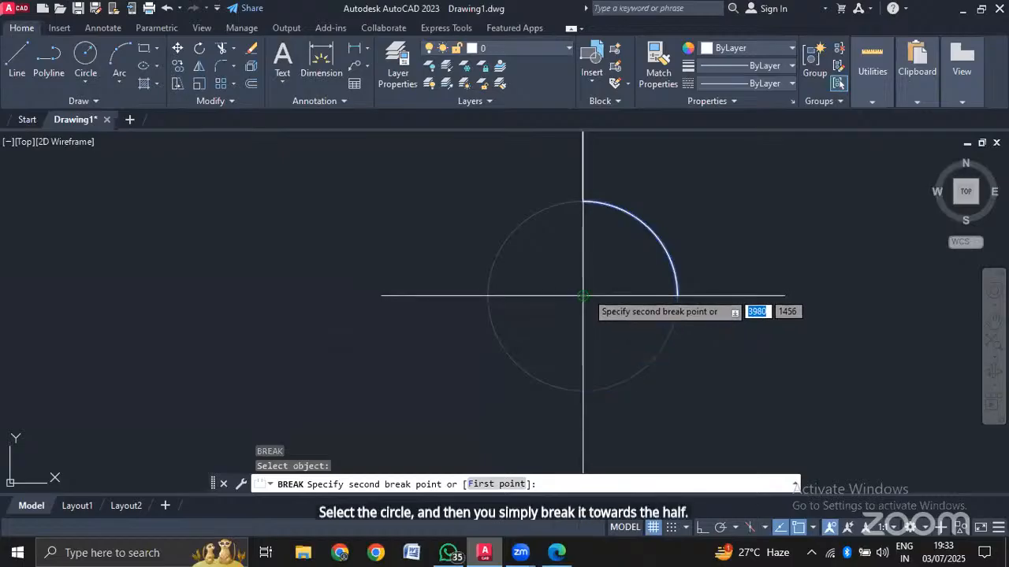
{"action": "left_click", "coordinate": [584, 388]}
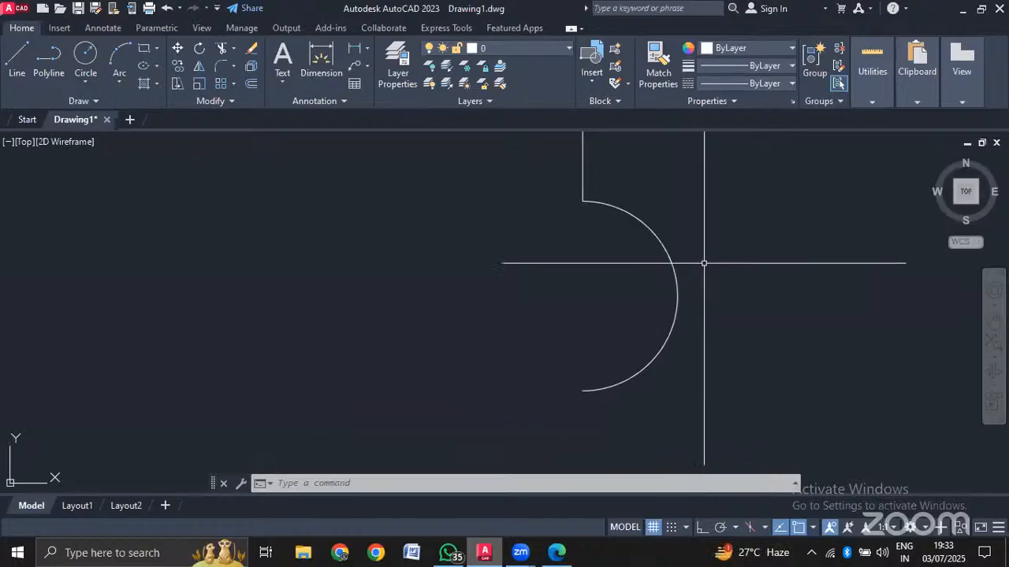
Review the half circle within the whole breaker symbol and delete it for redrawing at a larger size.
{"action": "middle_click_drag", "start_coordinate": [704, 263], "coordinate": [696, 312]}
{"action": "scroll", "coordinate": [682, 293], "scroll_direction": "down", "scroll_amount": 5}
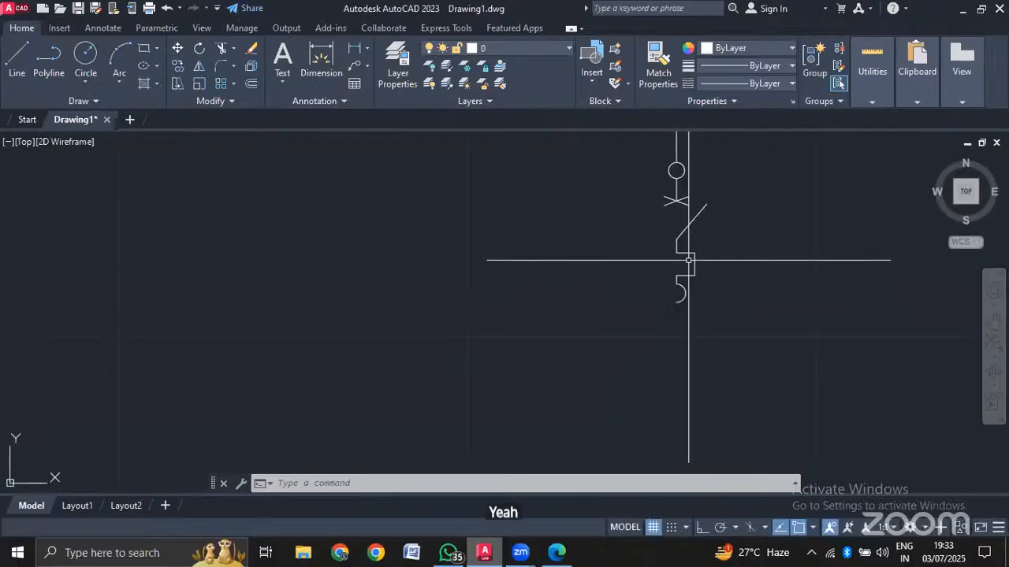
{"action": "scroll", "coordinate": [691, 246], "scroll_direction": "down", "scroll_amount": 2}
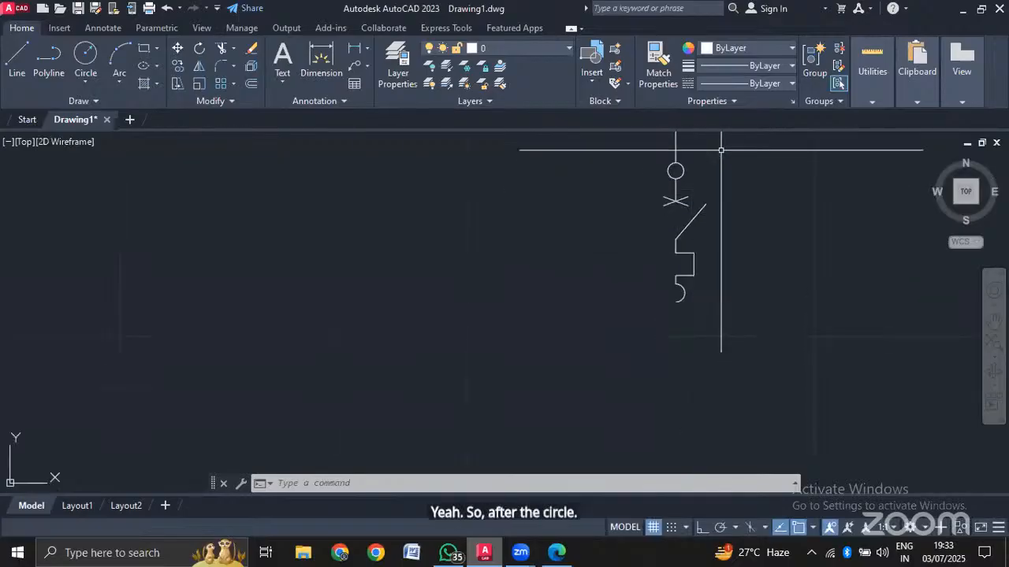
{"action": "scroll", "coordinate": [718, 152], "scroll_direction": "up", "scroll_amount": 2}
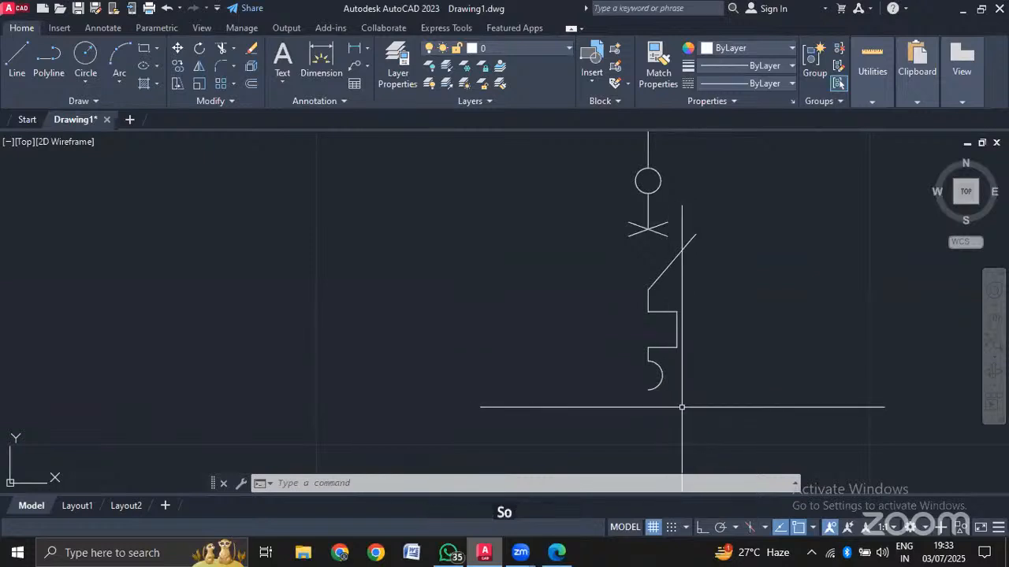
{"action": "left_click", "coordinate": [653, 368]}
{"action": "mouse_move", "coordinate": [662, 375]}
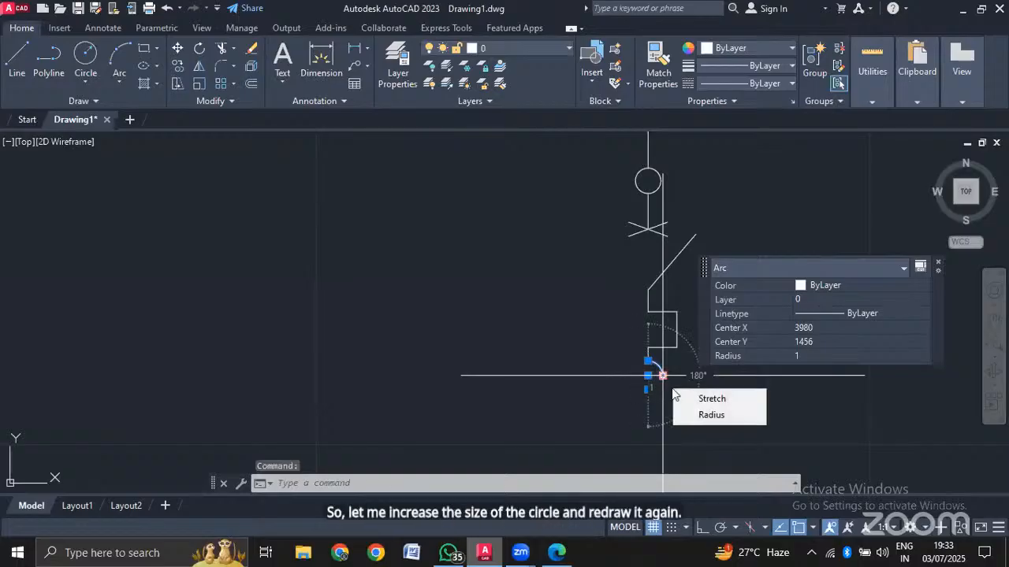
{"action": "key", "text": "Delete"}
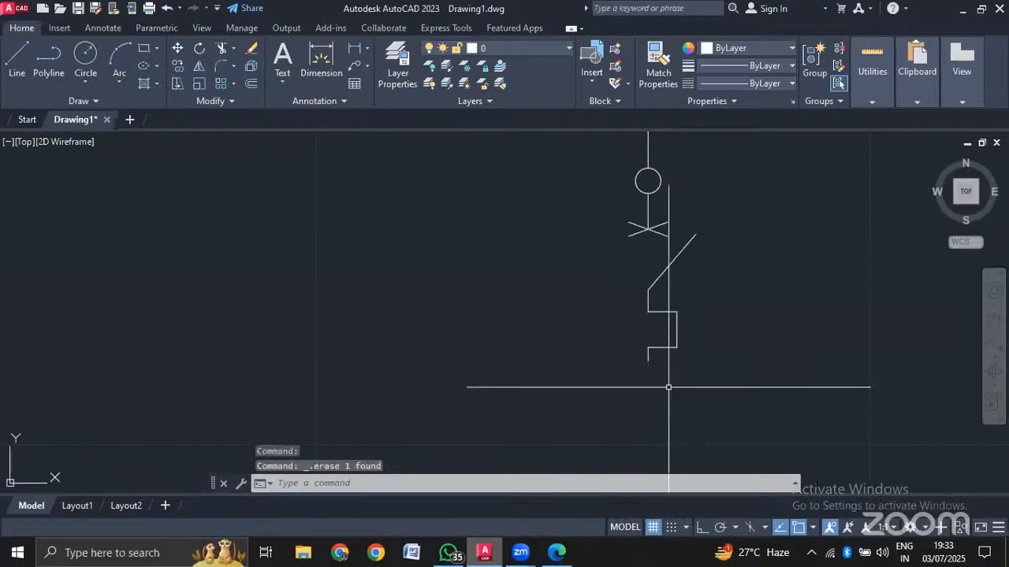
Draw a larger circle of radius about 5 units below the symbol's open lower end, touching that endpoint.
{"action": "key", "text": "Return"}
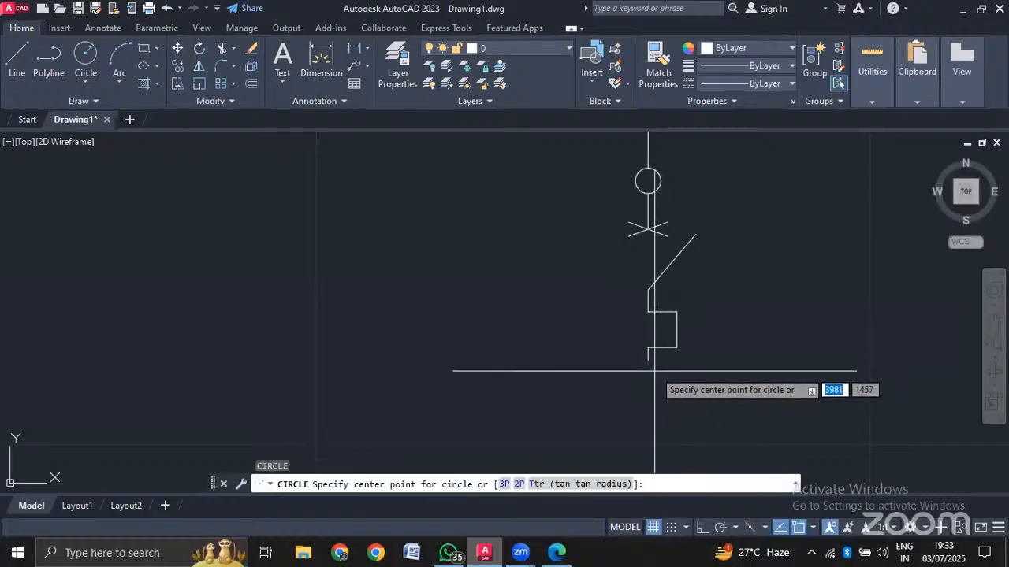
{"action": "left_click", "coordinate": [648, 420]}
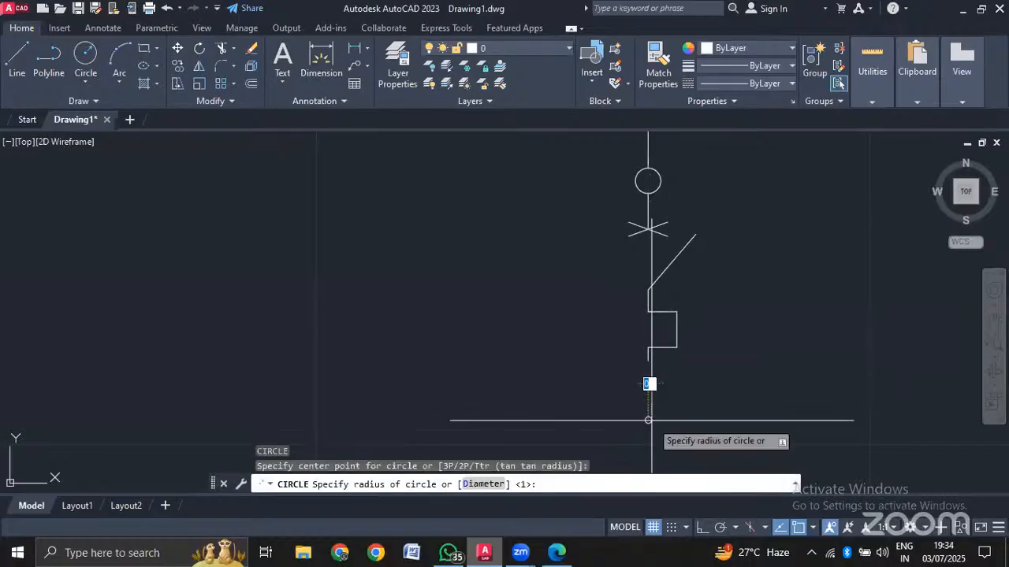
{"action": "left_click", "coordinate": [685, 467]}
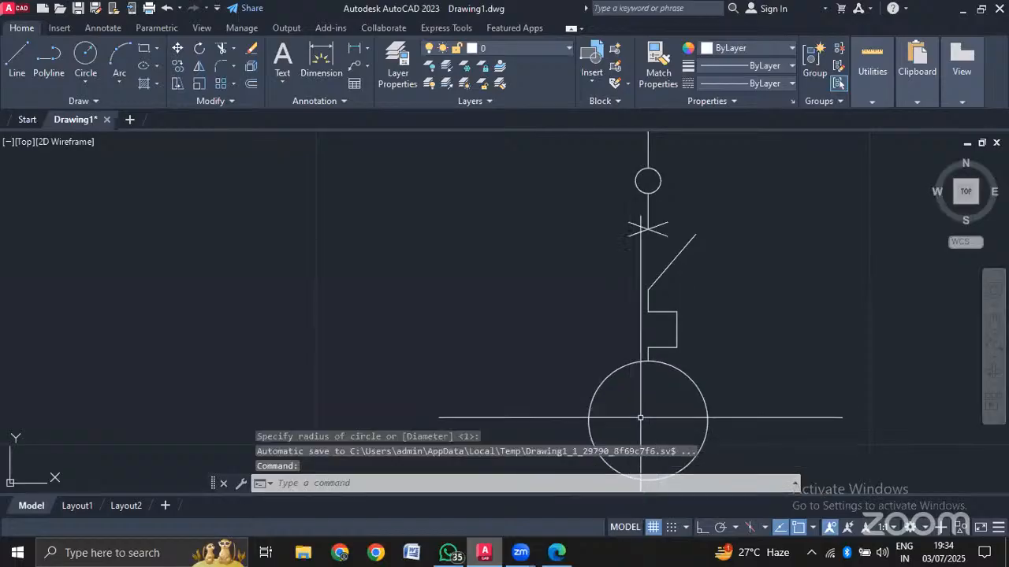
Compare the large circle with the rest of the breaker symbol and delete it.
{"action": "scroll", "coordinate": [694, 338], "scroll_direction": "down", "scroll_amount": 2}
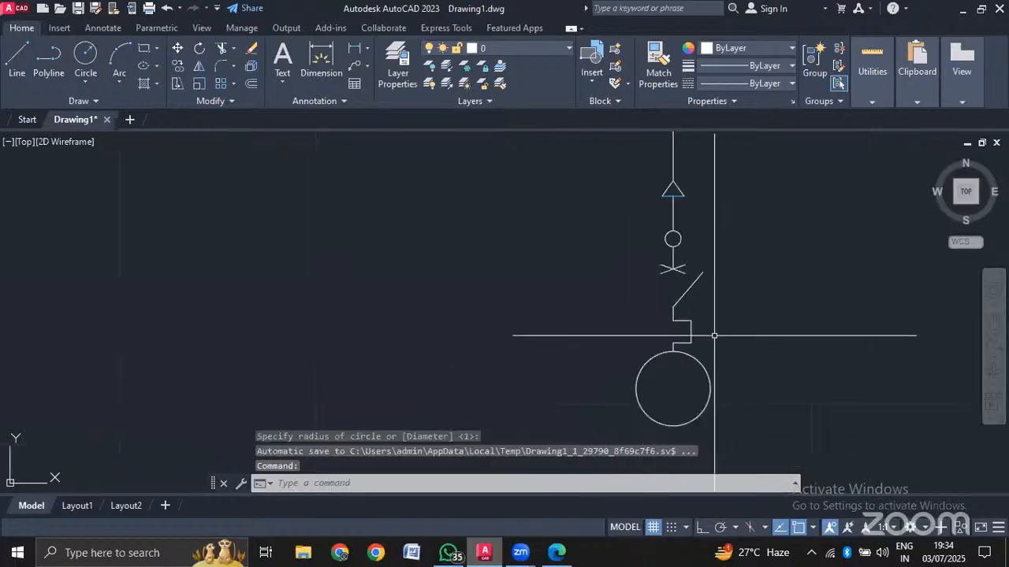
{"action": "left_click", "coordinate": [711, 389]}
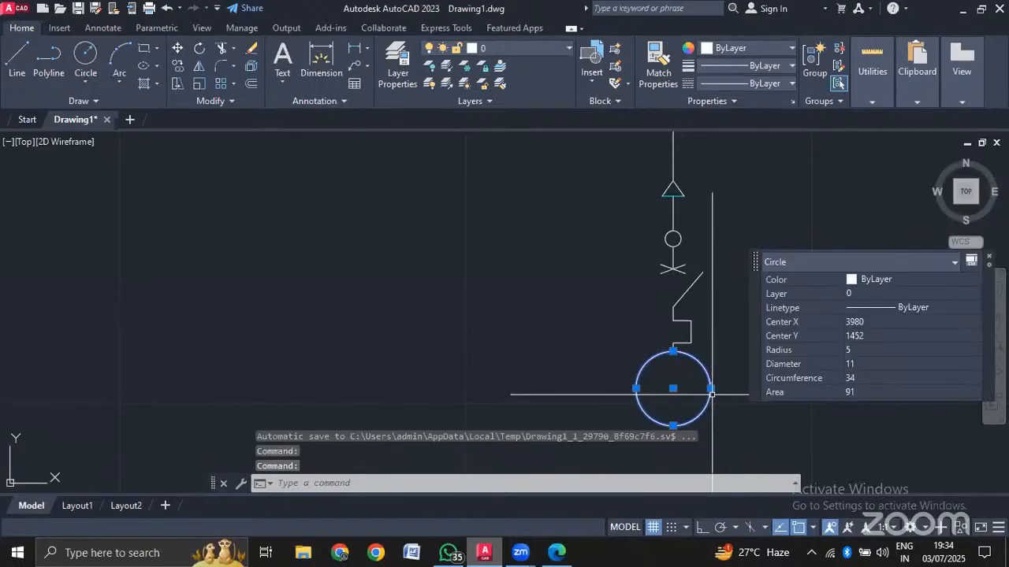
{"action": "key", "text": "Delete"}
{"action": "scroll", "coordinate": [709, 388], "scroll_direction": "up", "scroll_amount": 2}
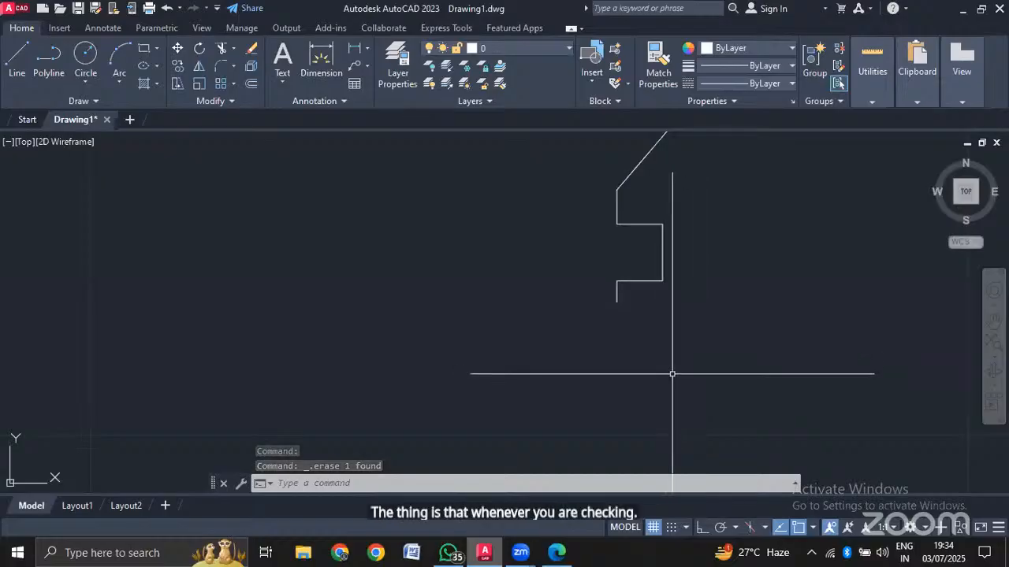
Draw a circle of radius about 3 units centred on the open lower end of the breaker symbol.
{"action": "type", "text": "c"}
{"action": "key", "text": "Return"}
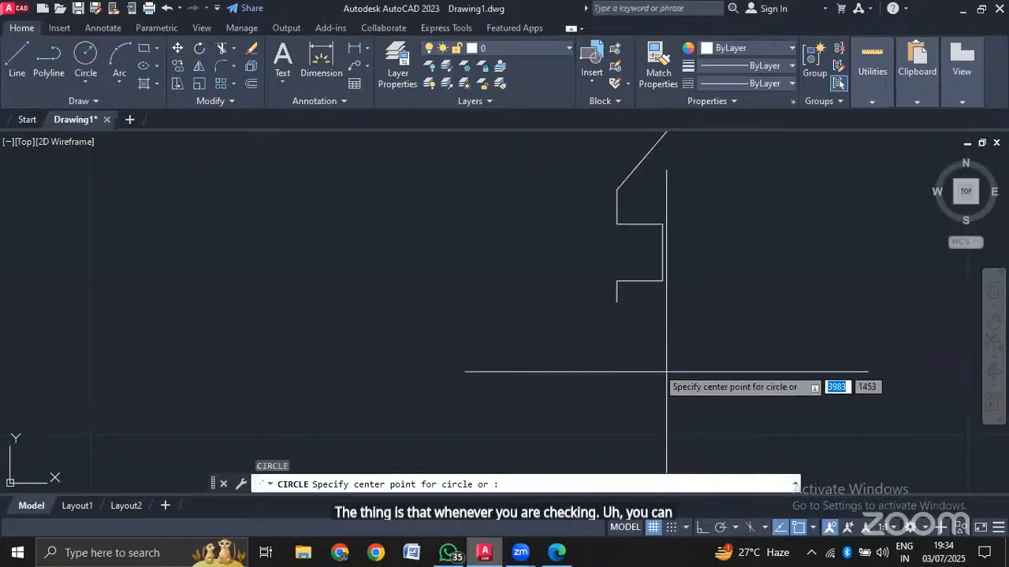
{"action": "left_click", "coordinate": [616, 302]}
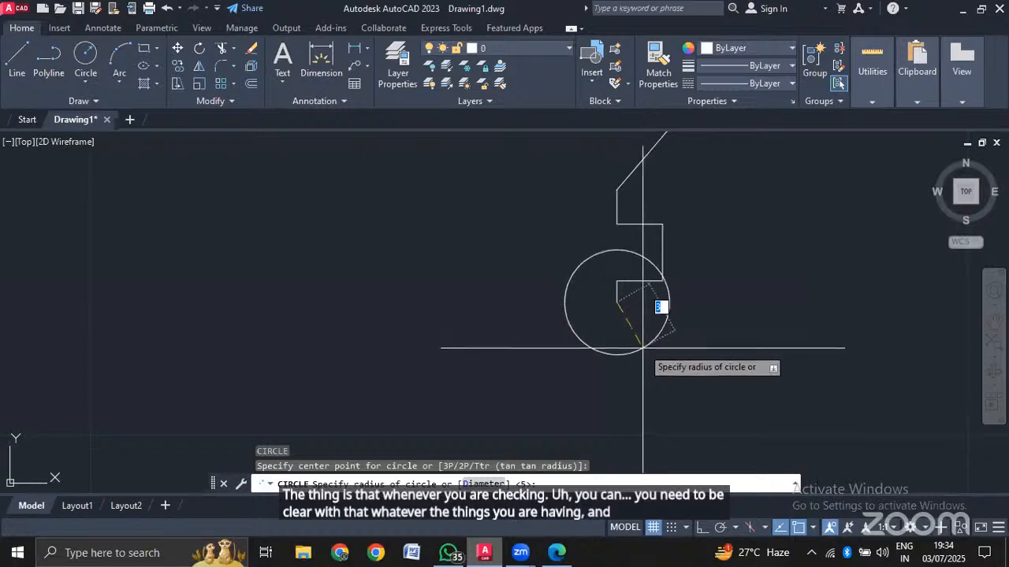
{"action": "left_click", "coordinate": [643, 349]}
Move the circle by its top quadrant so that it hangs from the lower endpoint of the breaker symbol.
{"action": "type", "text": "m"}
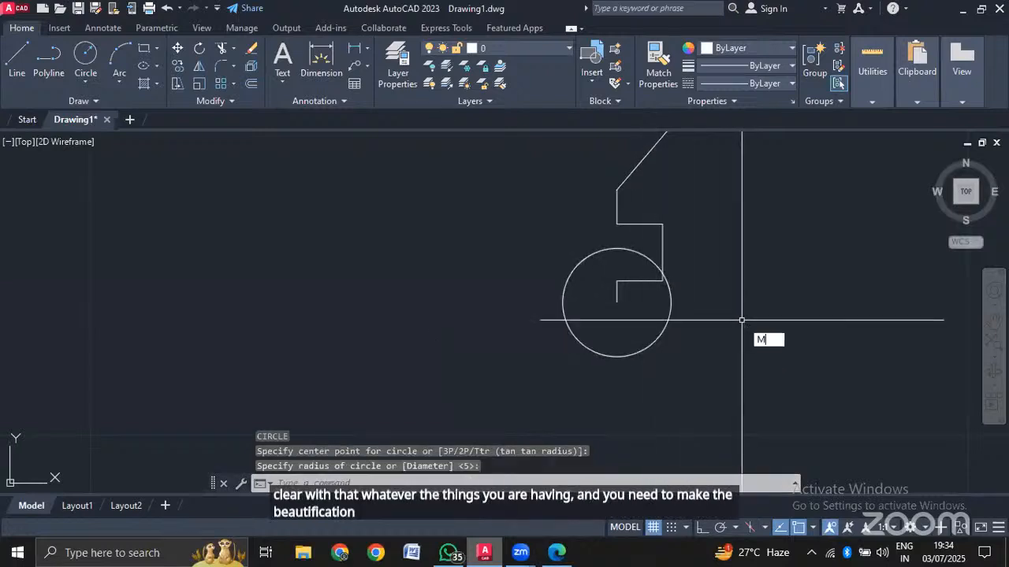
{"action": "key", "text": "Return"}
{"action": "left_click", "coordinate": [617, 246]}
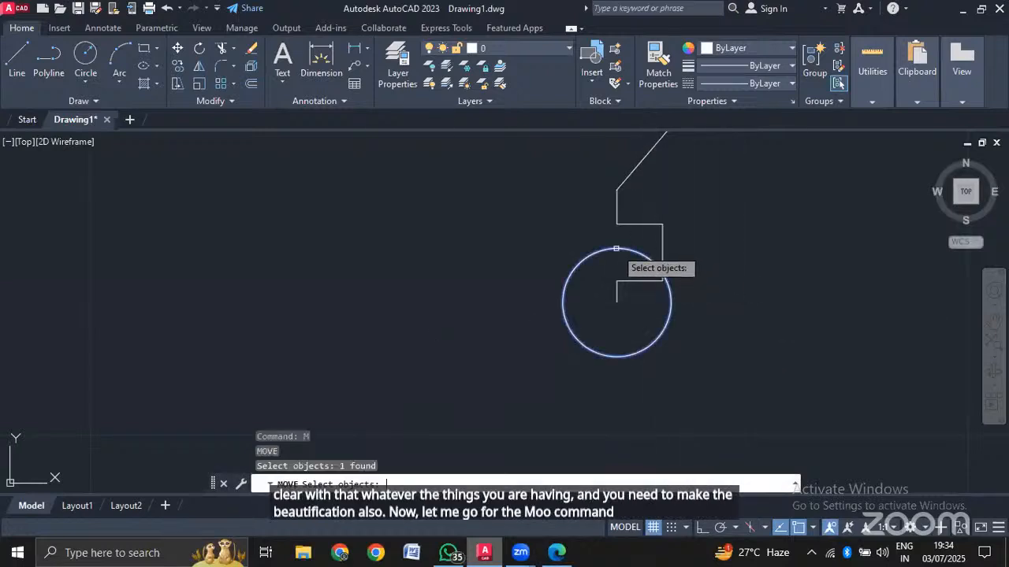
{"action": "key", "text": "Return"}
{"action": "left_click", "coordinate": [617, 247]}
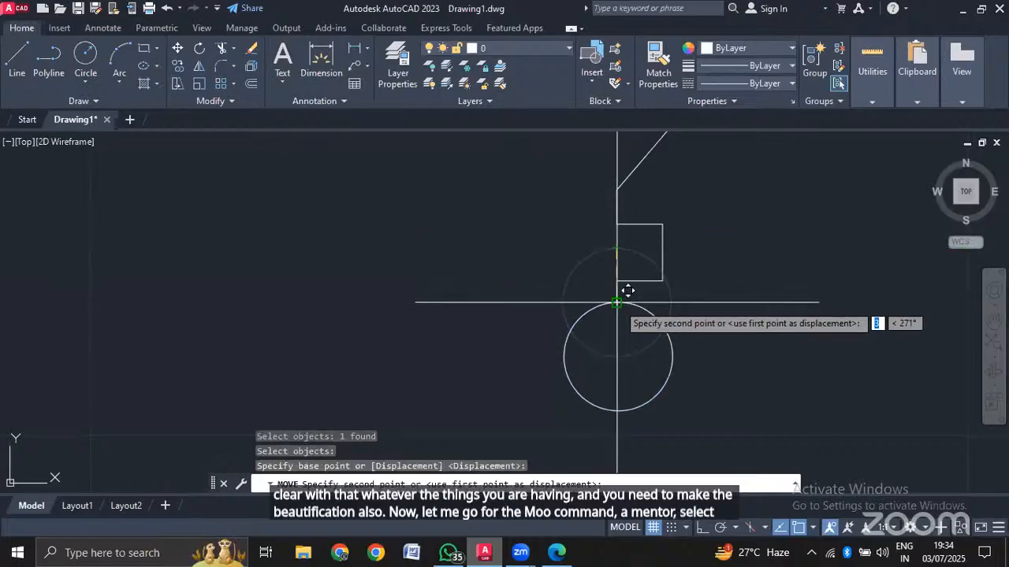
{"action": "left_click", "coordinate": [616, 302]}
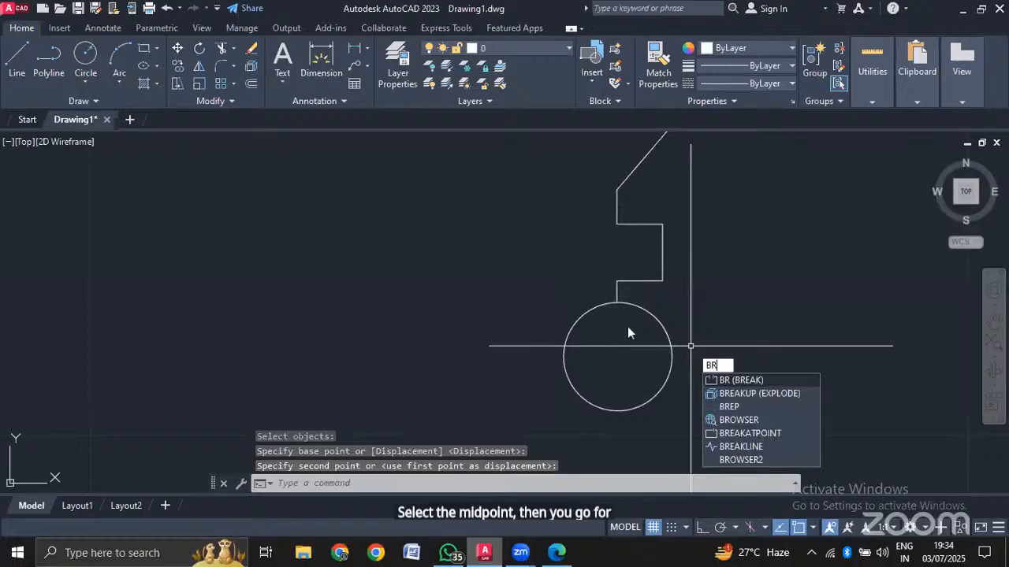
{"action": "key", "text": "Return"}
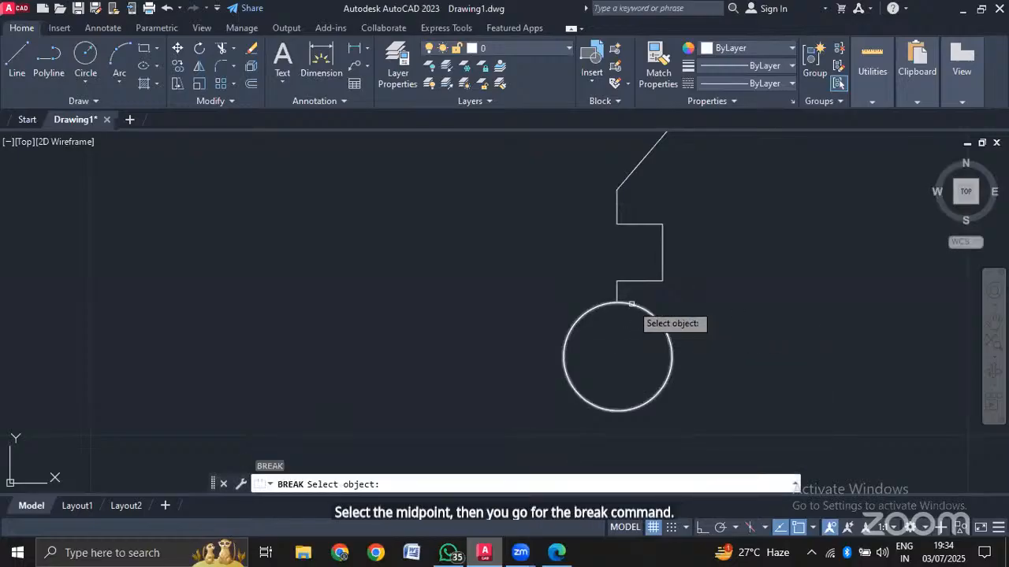
{"action": "left_click", "coordinate": [631, 304]}
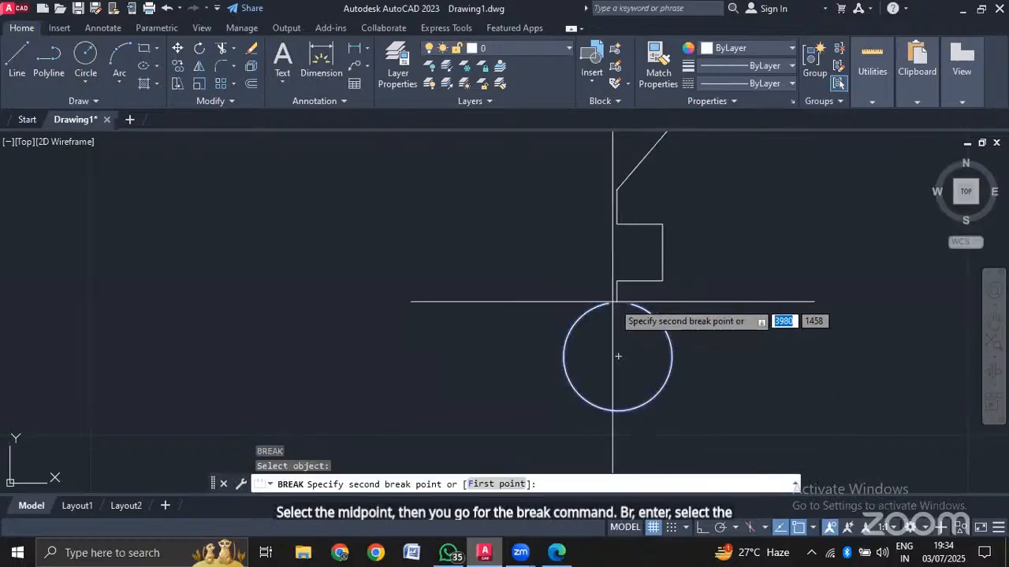
{"action": "key", "text": "Escape"}
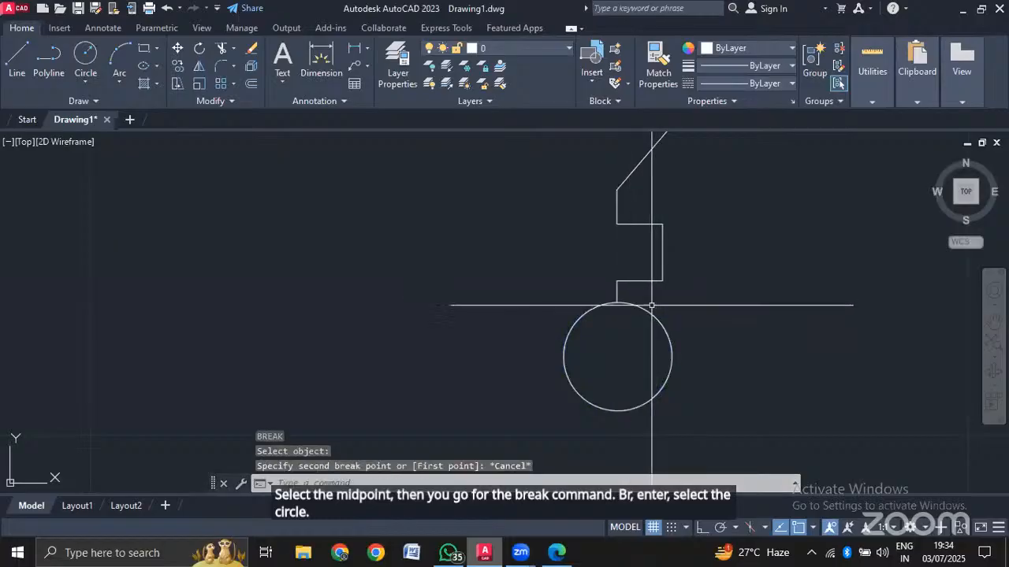
Break the circle from its junction with the short vertical line to its bottom quadrant, keeping the right half.
{"action": "type", "text": "BR"}
{"action": "key", "text": "Return"}
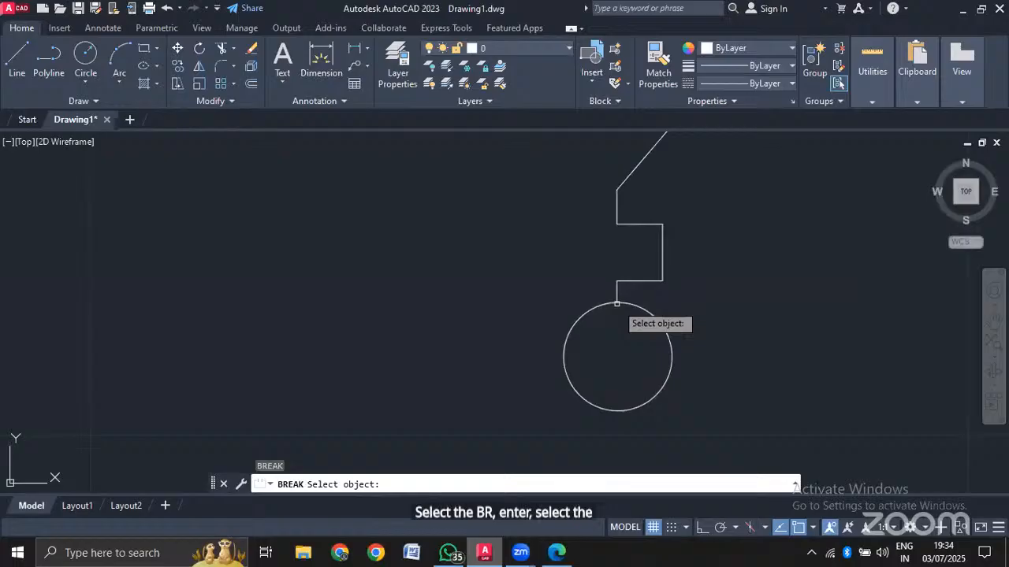
{"action": "left_click", "coordinate": [617, 303]}
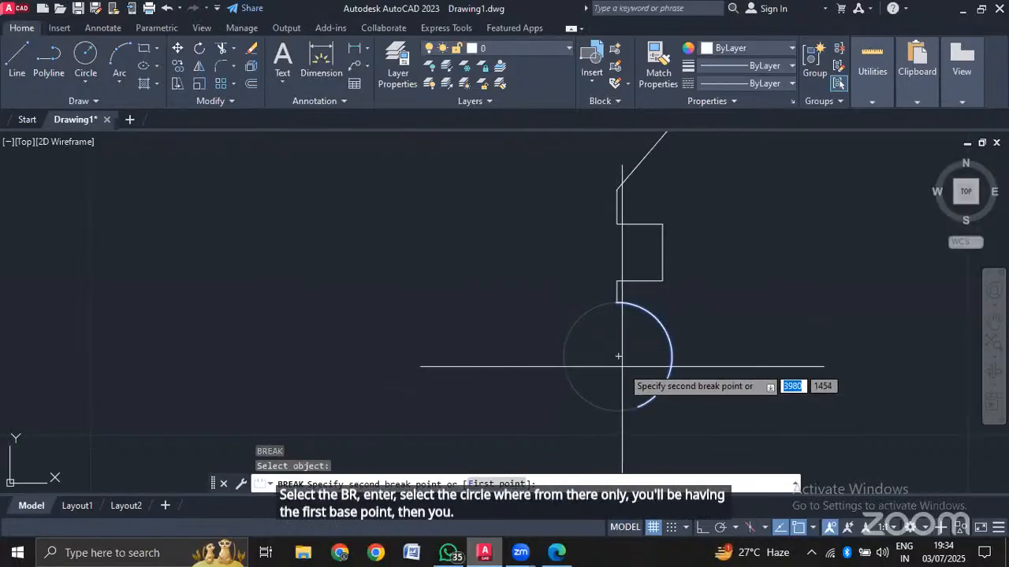
{"action": "left_click", "coordinate": [618, 410]}
Trim the excess bit of arc that sticks out past the short vertical line at the half circle's upper end.
{"action": "scroll", "coordinate": [616, 304], "scroll_direction": "up", "scroll_amount": 5}
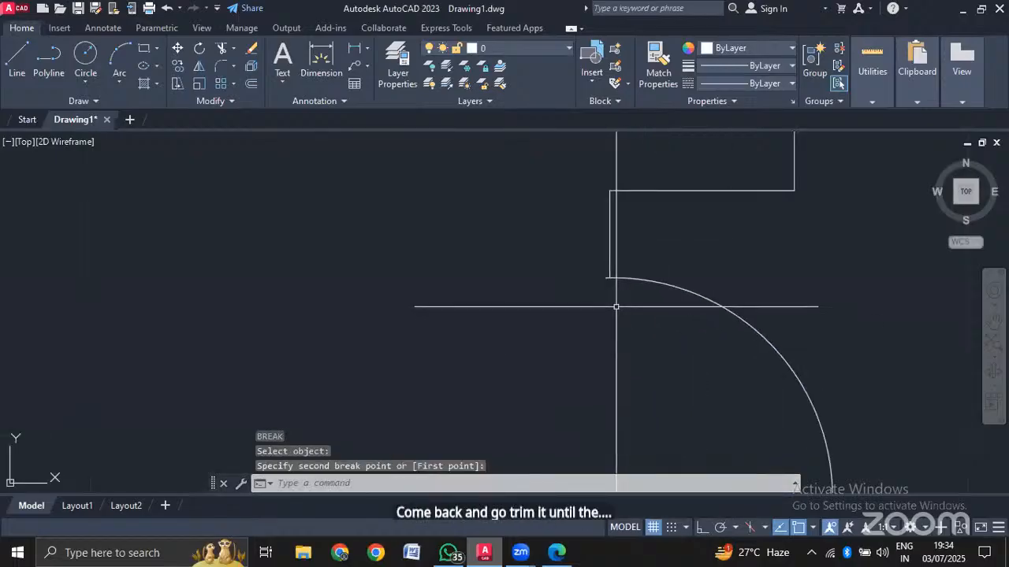
{"action": "type", "text": "T"}
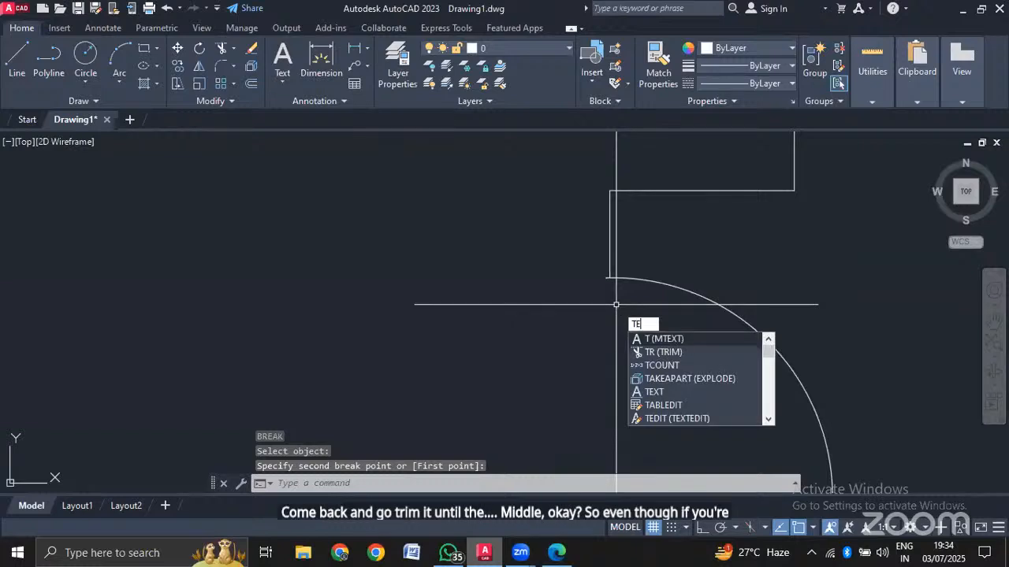
{"action": "type", "text": "E"}
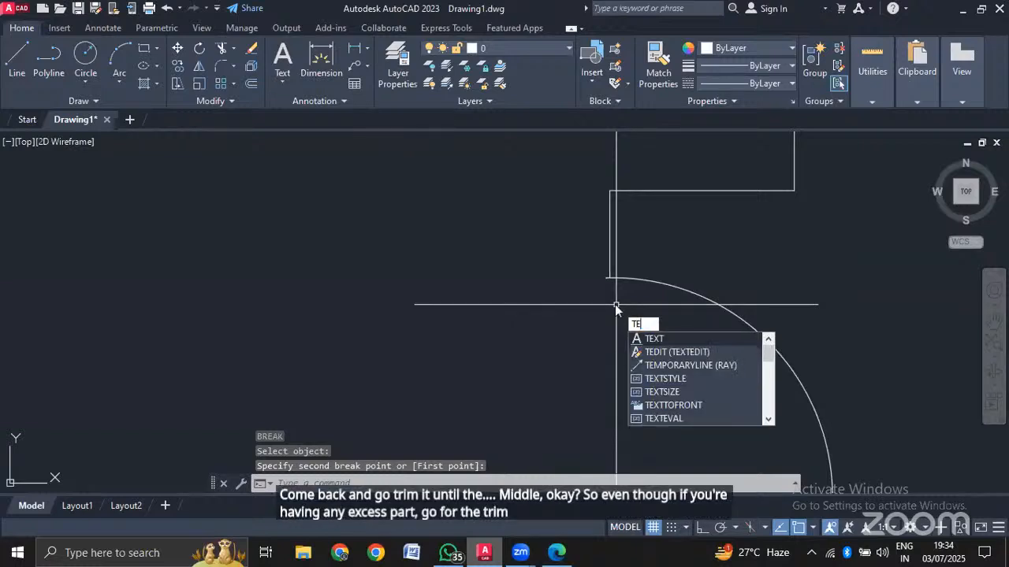
{"action": "key", "text": "BackSpace"}
{"action": "type", "text": "R"}
{"action": "key", "text": "Return"}
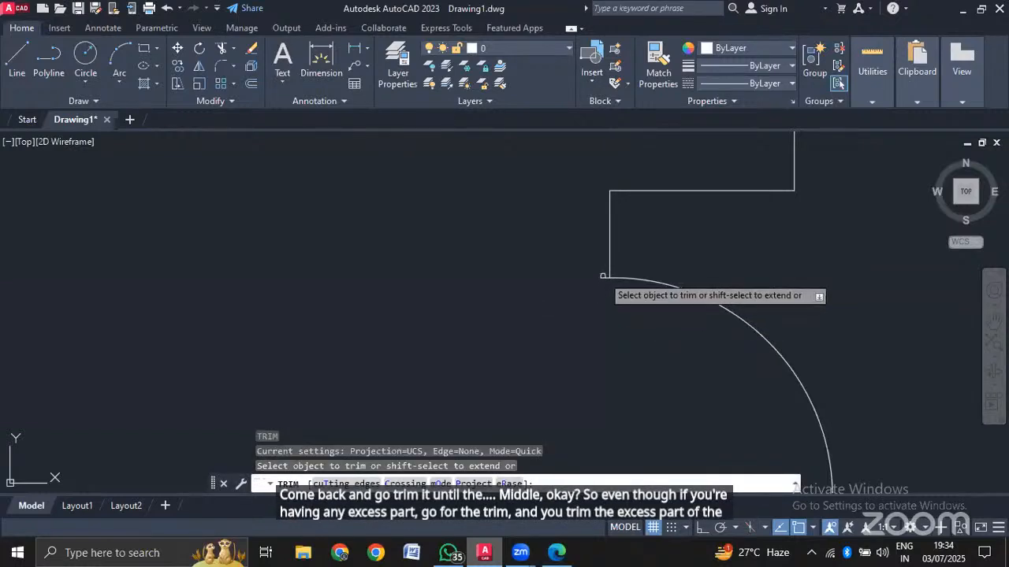
{"action": "left_click", "coordinate": [608, 276]}
{"action": "scroll", "coordinate": [667, 255], "scroll_direction": "down", "scroll_amount": 5}
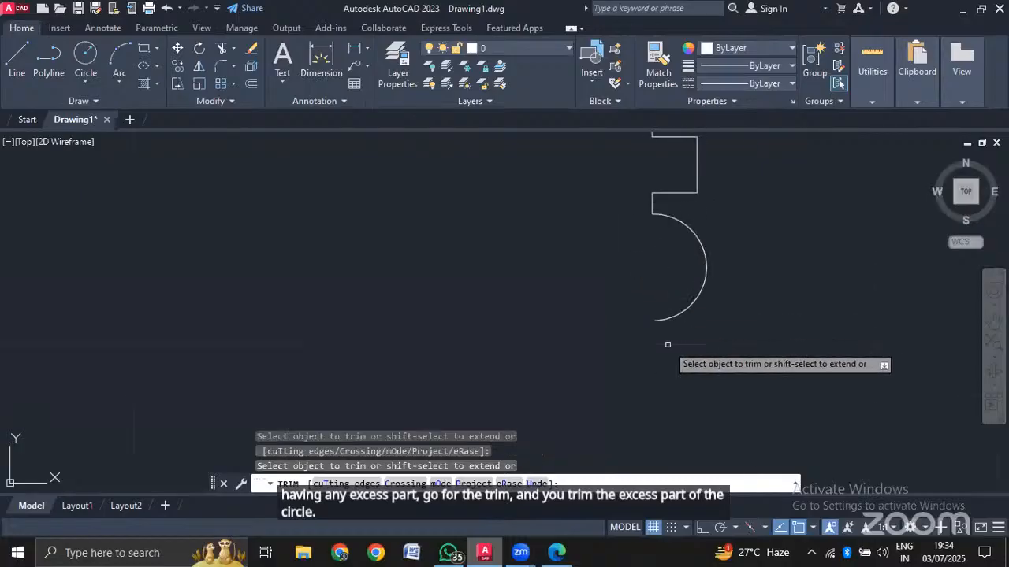
{"action": "key", "text": "Escape"}
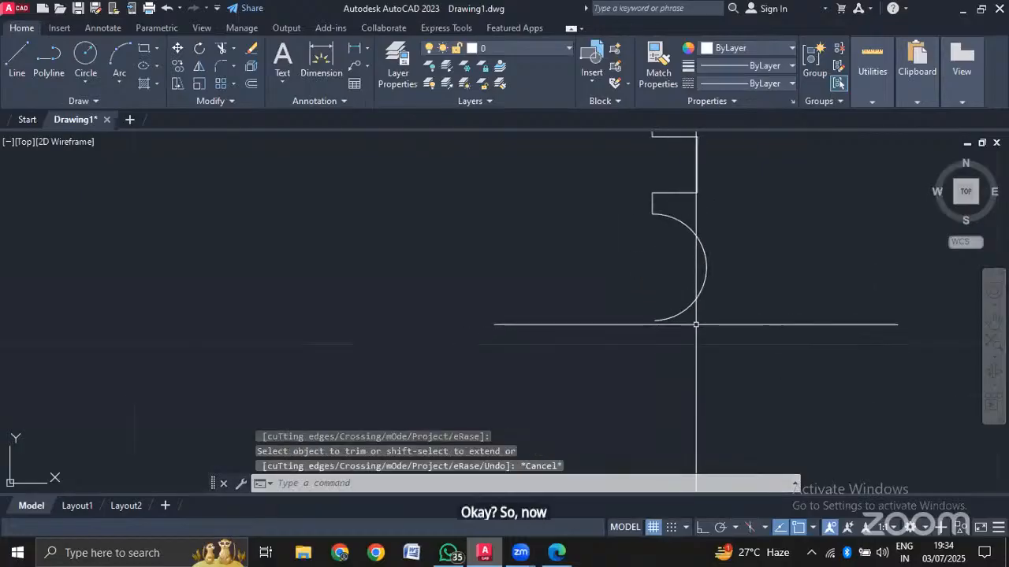
Examine the lower end of the 400A MCCB symbol in the reference PDF and return to the AutoCAD drawing.
{"action": "scroll", "coordinate": [657, 339], "scroll_direction": "down", "scroll_amount": 3}
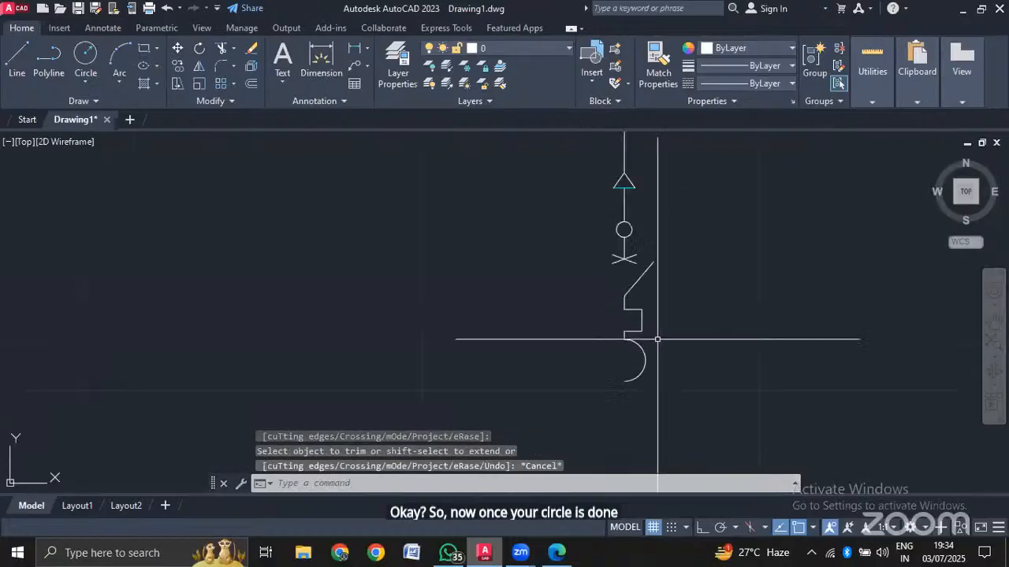
{"action": "left_click", "coordinate": [556, 552]}
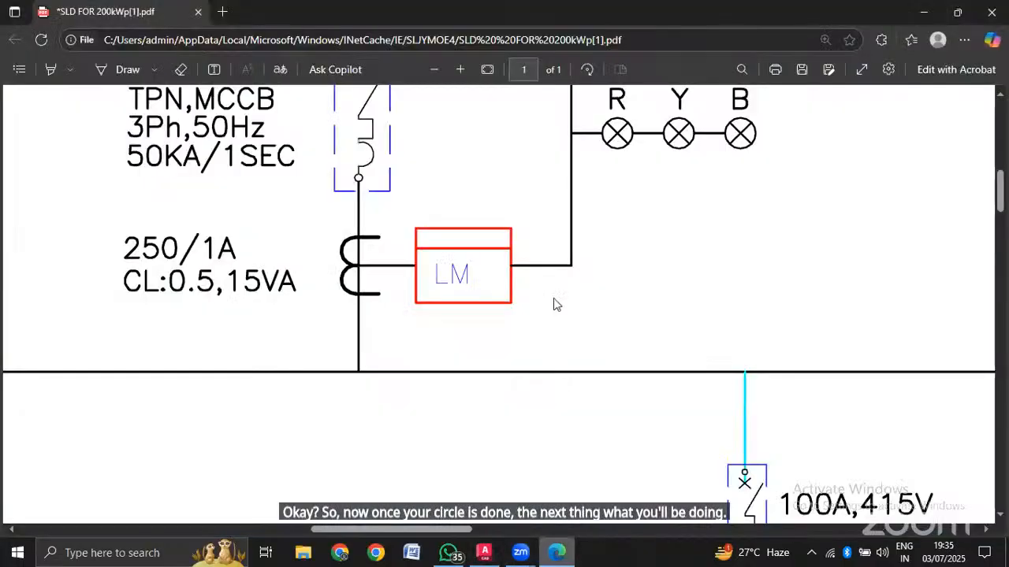
{"action": "scroll", "coordinate": [551, 304], "scroll_direction": "down", "scroll_amount": 1}
{"action": "scroll", "coordinate": [504, 300], "scroll_direction": "up", "scroll_amount": 2}
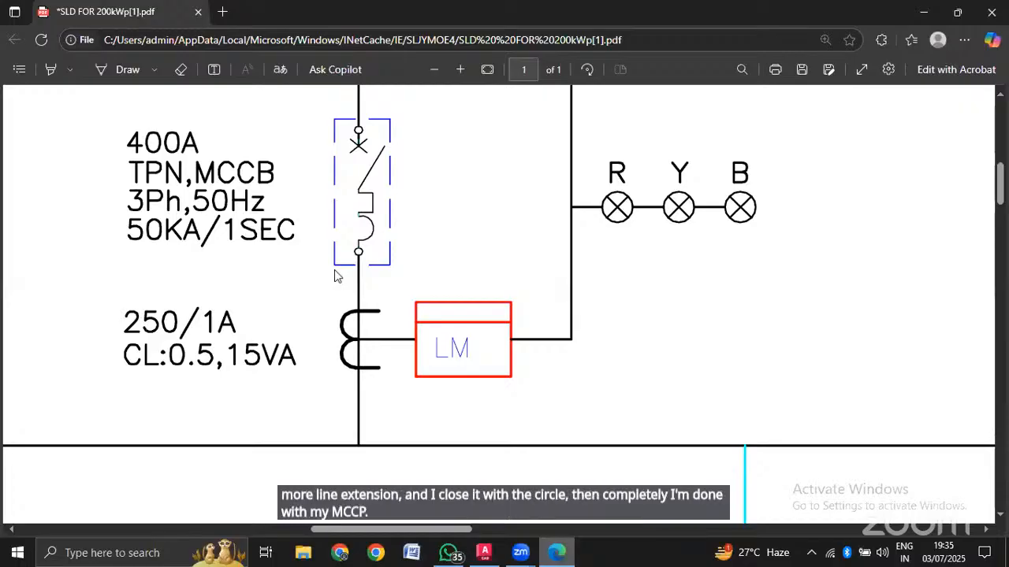
{"action": "left_click", "coordinate": [486, 554]}
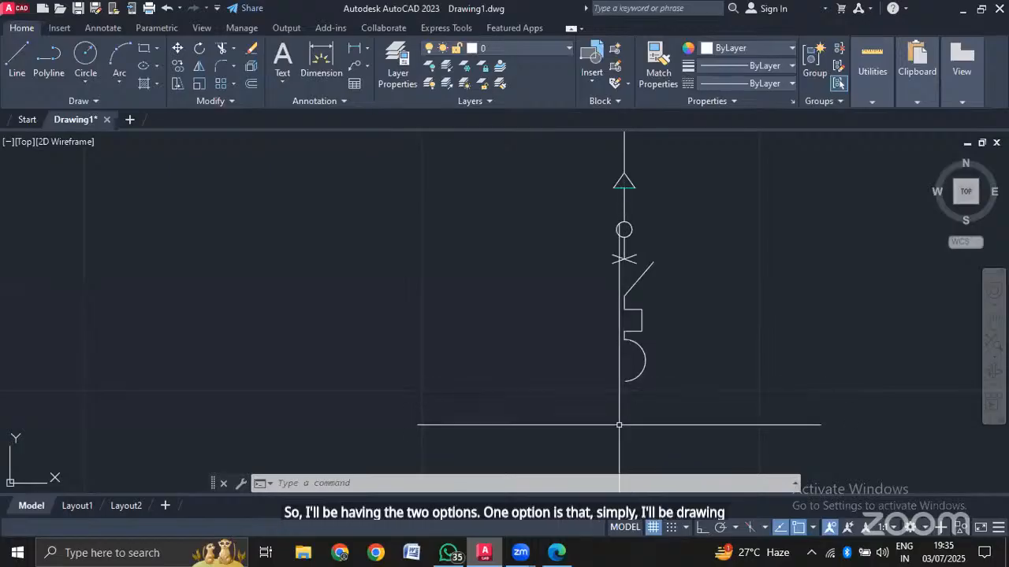
{"action": "scroll", "coordinate": [637, 308], "scroll_direction": "up", "scroll_amount": 2}
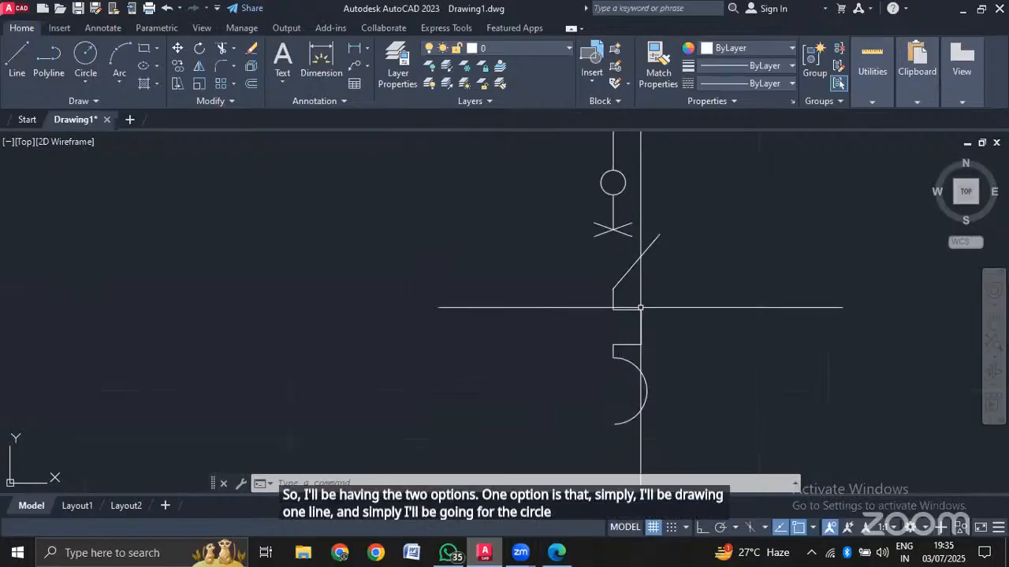
{"action": "left_click", "coordinate": [659, 163]}
{"action": "key", "text": "Escape"}
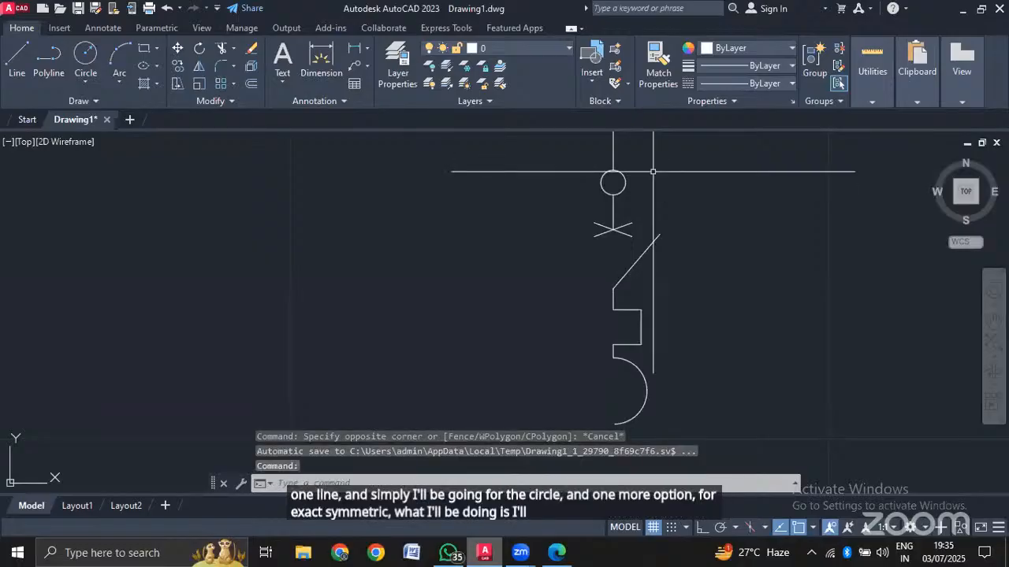
{"action": "key", "text": "Escape"}
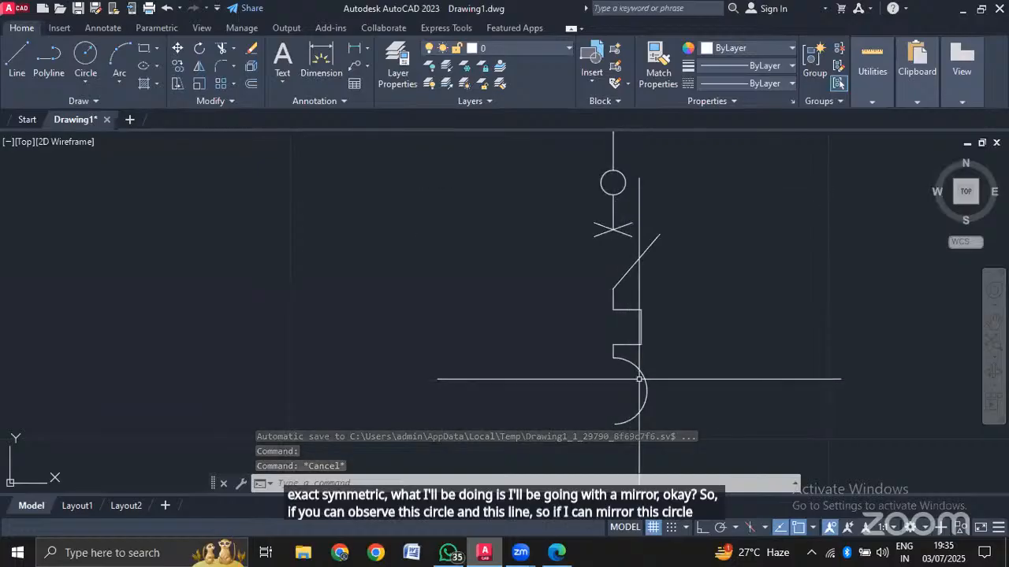
{"action": "middle_click_drag", "start_coordinate": [704, 396], "coordinate": [687, 352]}
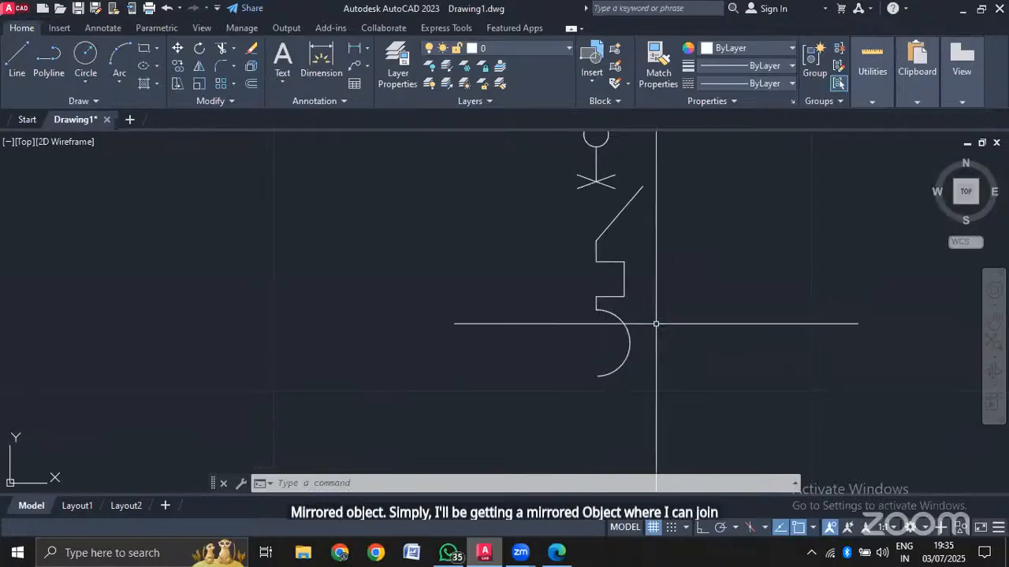
{"action": "scroll", "coordinate": [654, 320], "scroll_direction": "down", "scroll_amount": 2}
{"action": "mouse_move", "coordinate": [656, 294]}
{"action": "middle_mouse_down"}
{"action": "mouse_move", "coordinate": [637, 331]}
{"action": "mouse_move", "coordinate": [587, 335]}
{"action": "middle_mouse_up"}
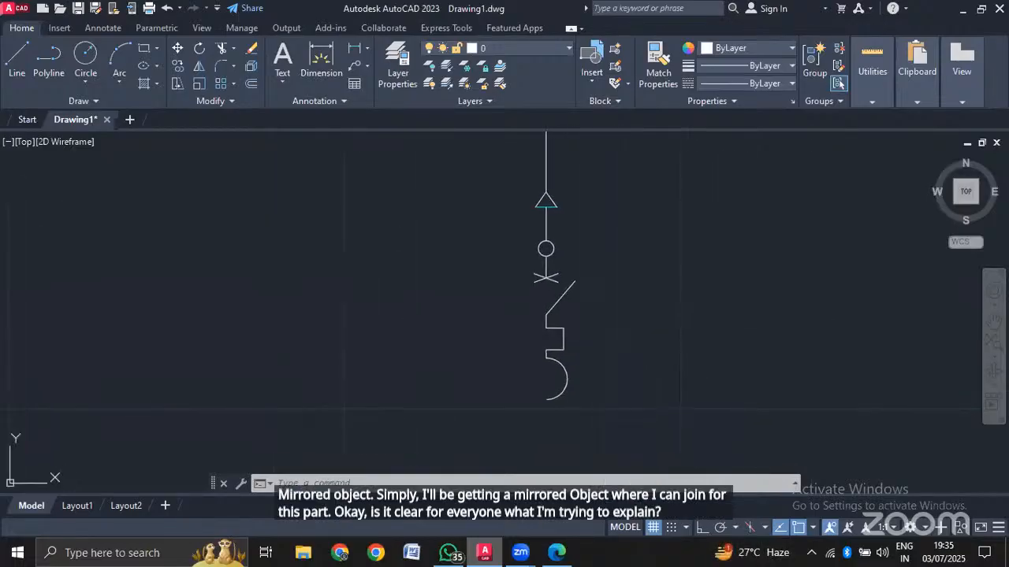
{"action": "key", "text": "Escape"}
{"action": "key", "text": "Escape"}
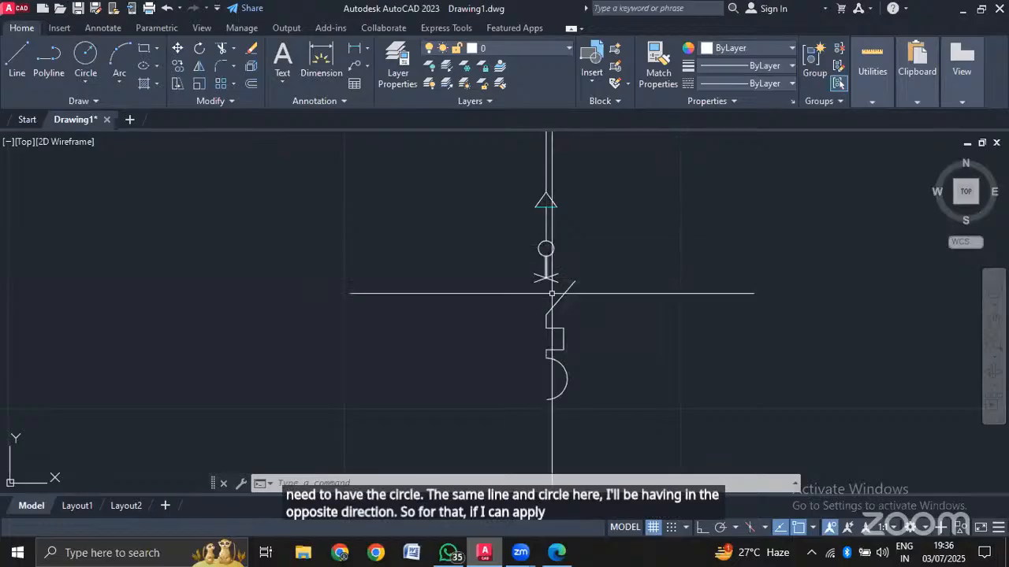
Mirror the small circle and short vertical line above the cross about a horizontal axis through the breaker's rectangular notch, keeping the originals.
{"action": "middle_click_drag", "start_coordinate": [567, 416], "coordinate": [567, 330]}
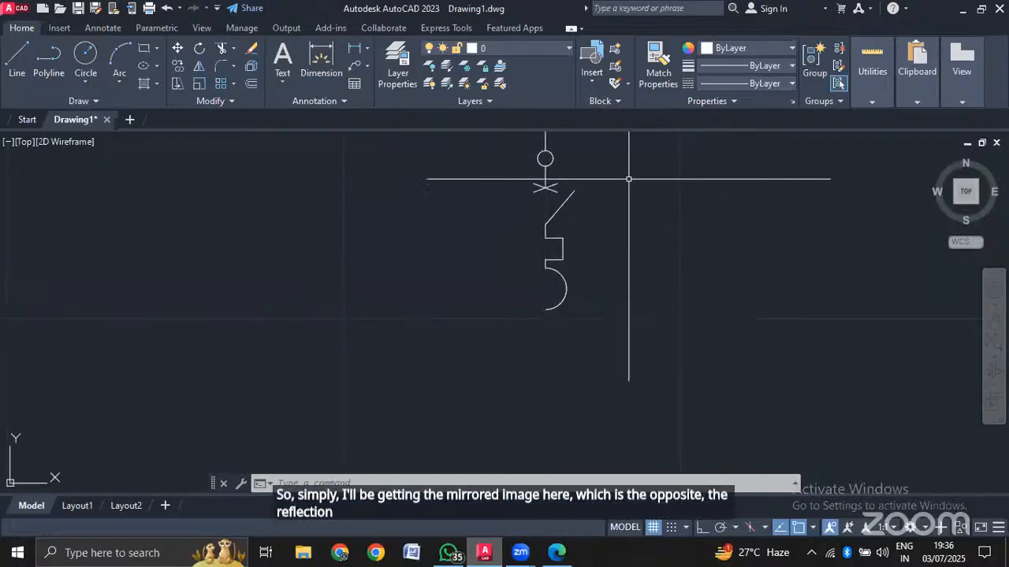
{"action": "key", "text": "Return"}
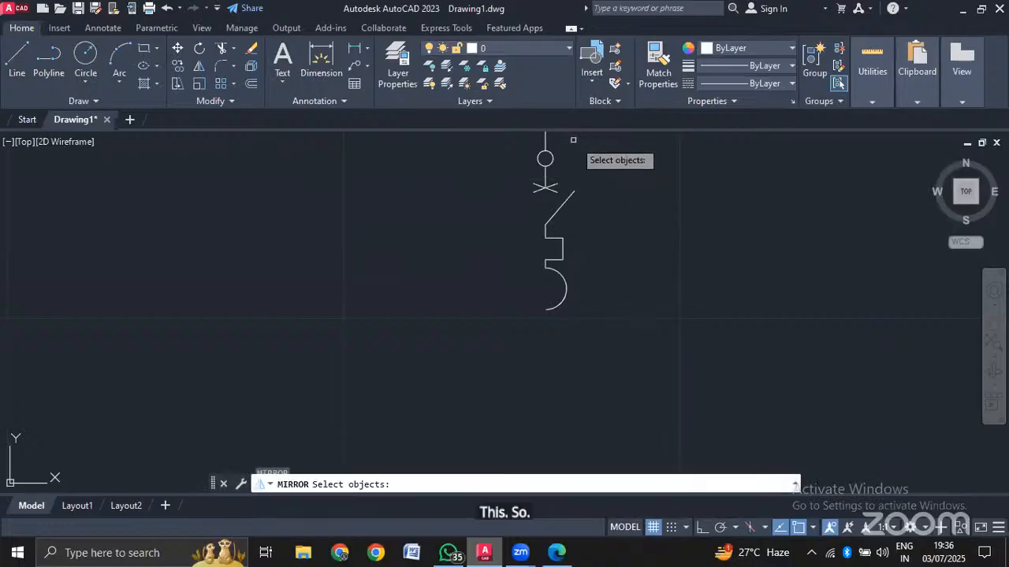
{"action": "left_click", "coordinate": [545, 159]}
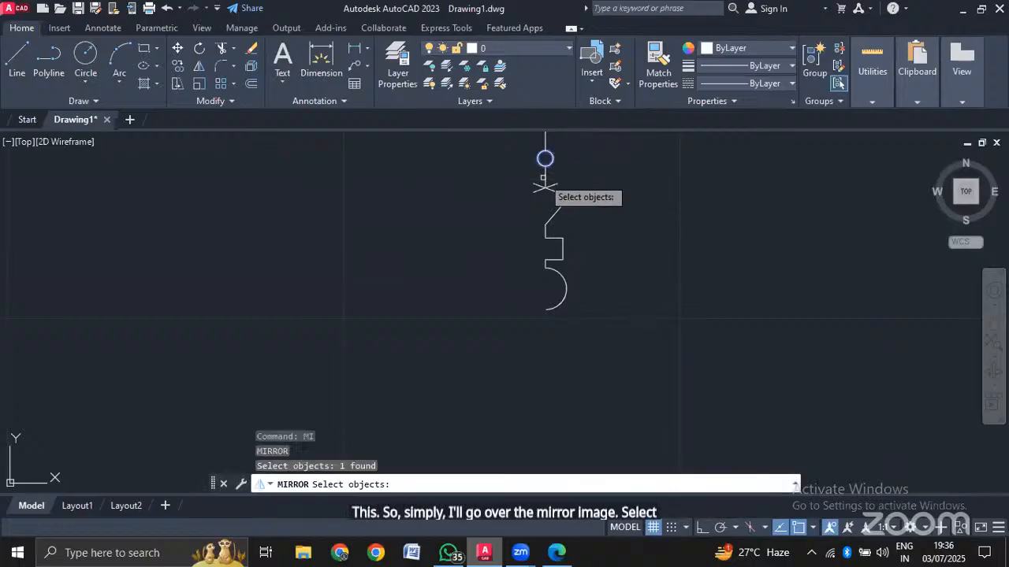
{"action": "left_click", "coordinate": [545, 180]}
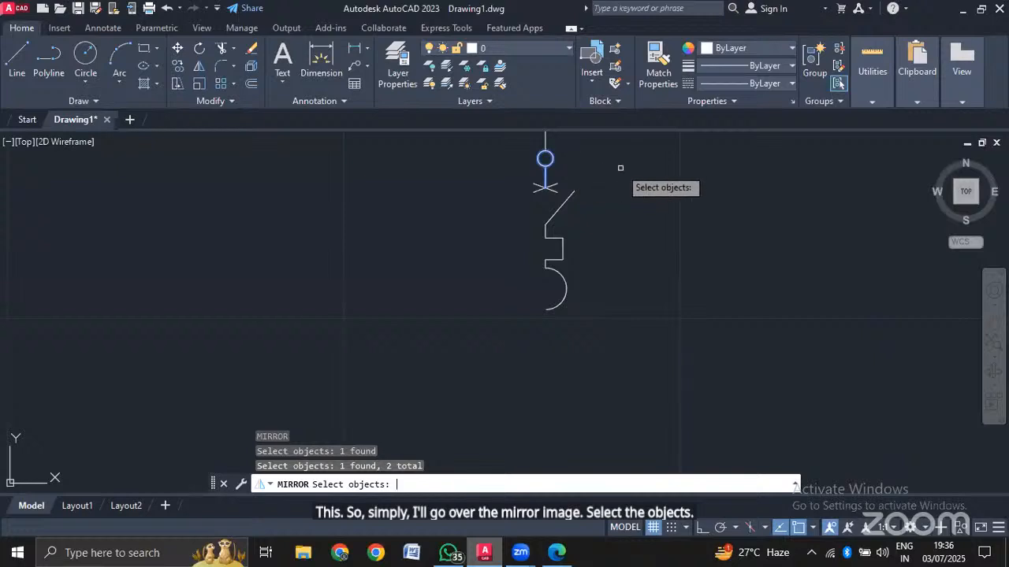
{"action": "key", "text": "Return"}
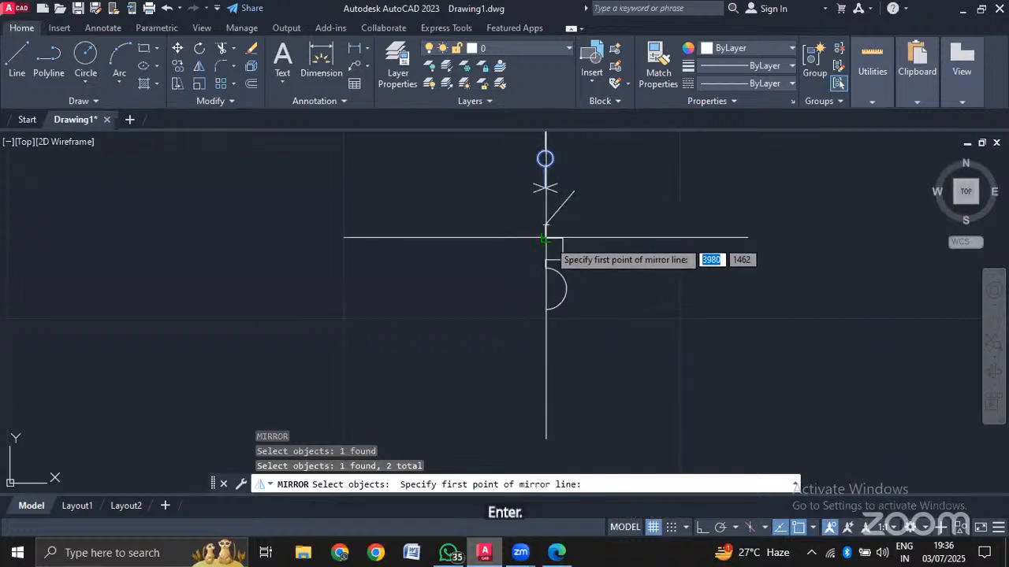
{"action": "left_click", "coordinate": [545, 236]}
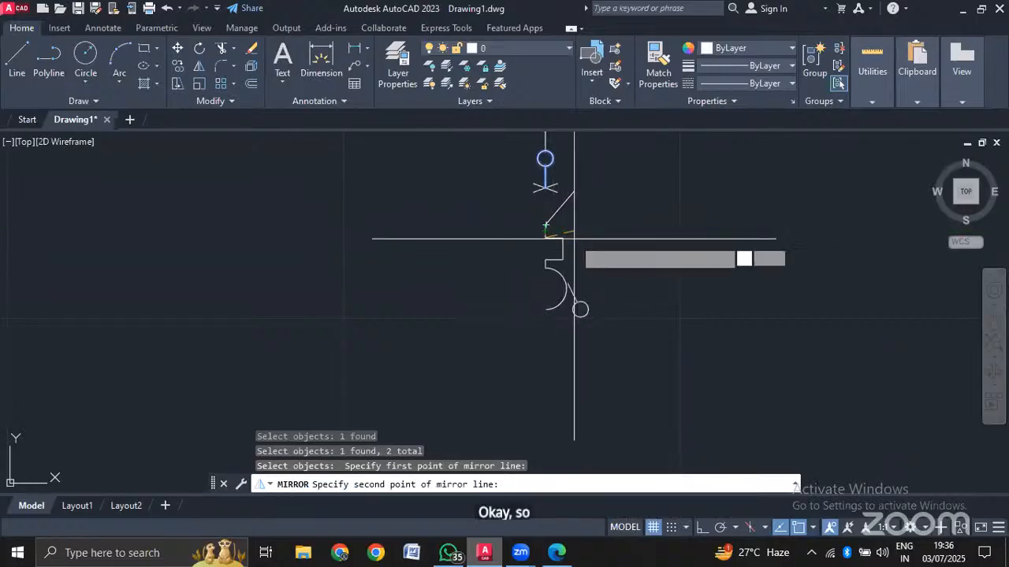
{"action": "key", "text": "F8"}
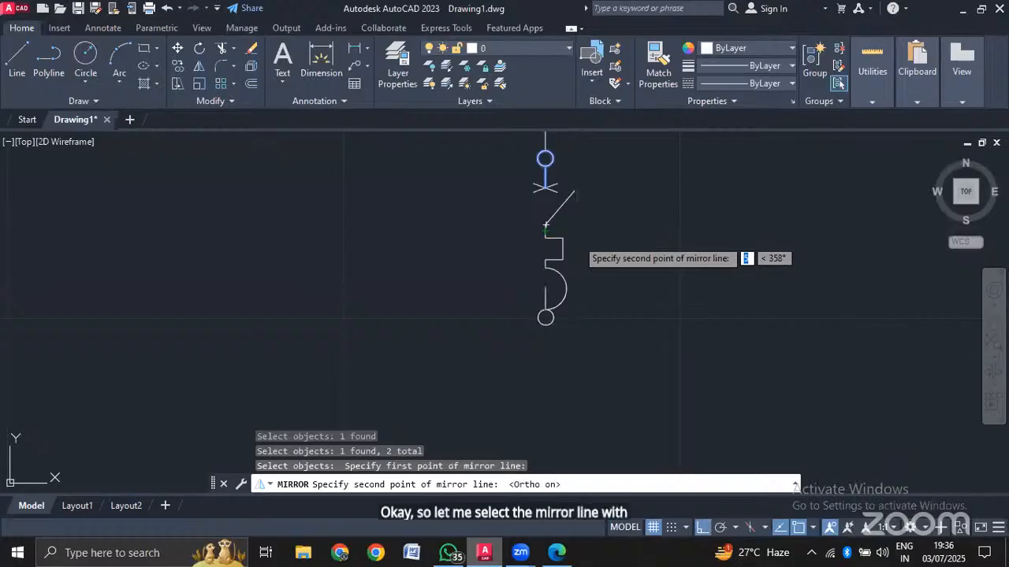
{"action": "left_click", "coordinate": [640, 234]}
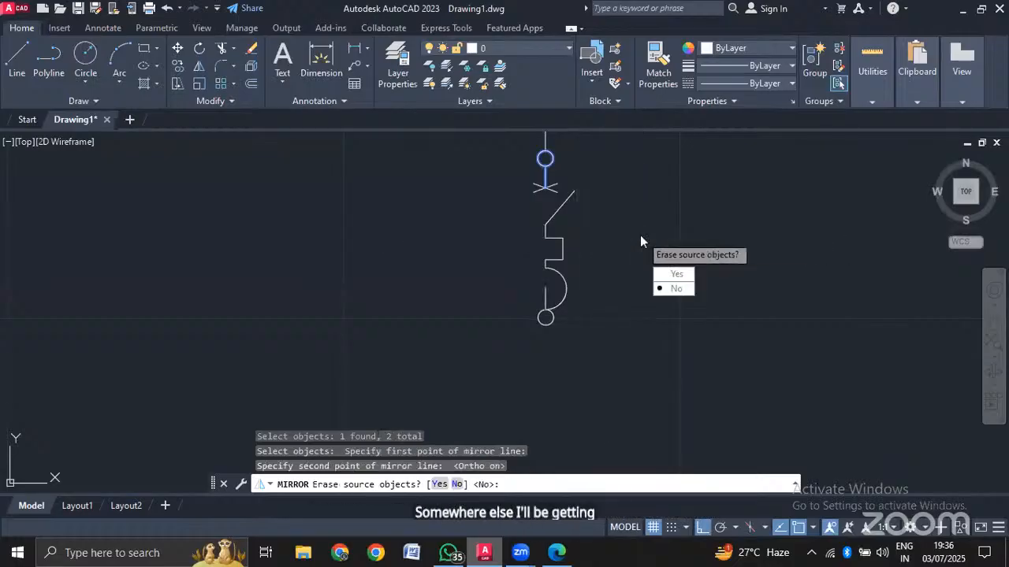
{"action": "left_click", "coordinate": [676, 292]}
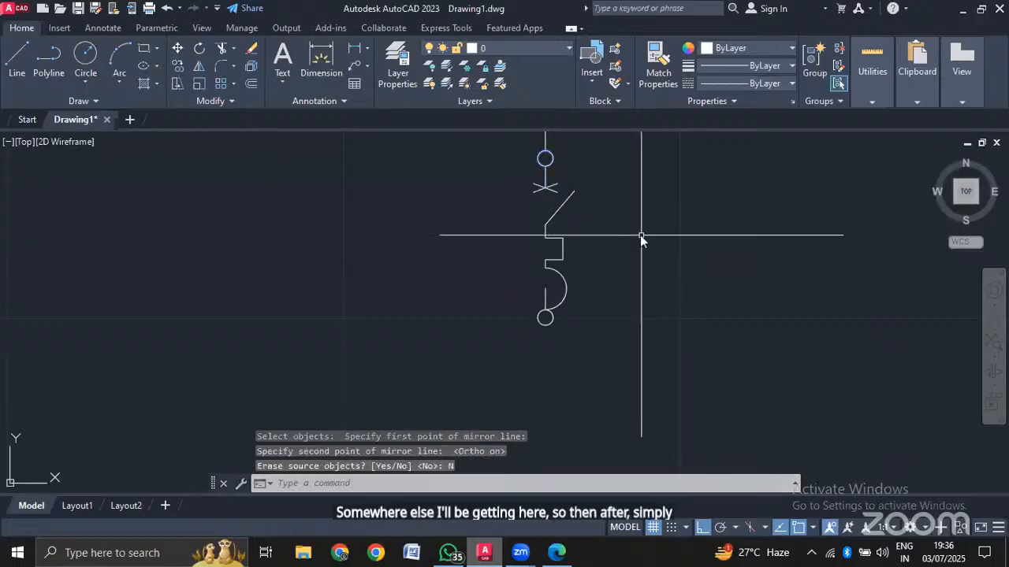
Move the mirrored line and circle straight down so that they hang below the half circle.
{"action": "type", "text": "m"}
{"action": "key", "text": "Return"}
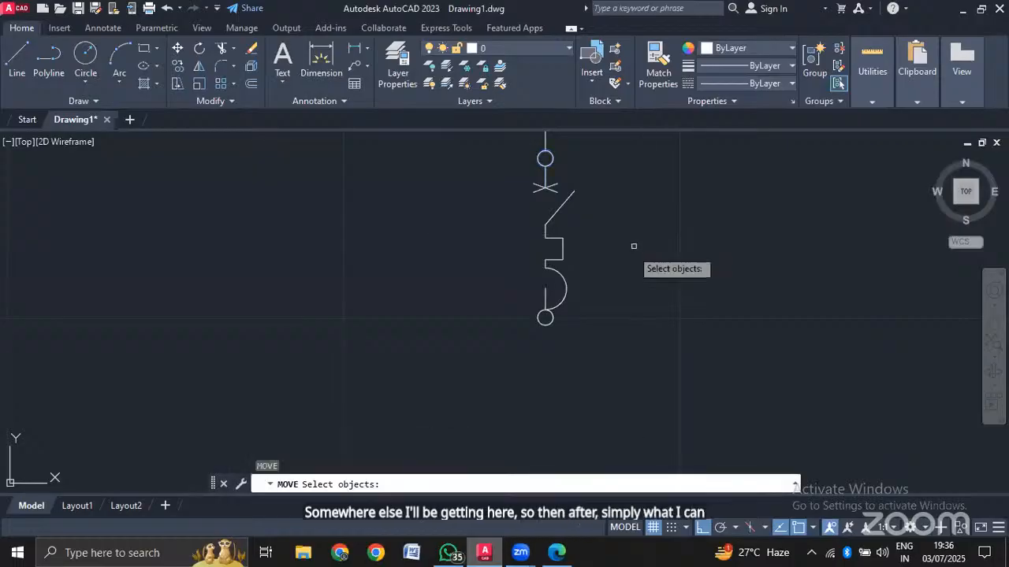
{"action": "left_click", "coordinate": [545, 293]}
{"action": "left_click", "coordinate": [545, 317]}
{"action": "key", "text": "Return"}
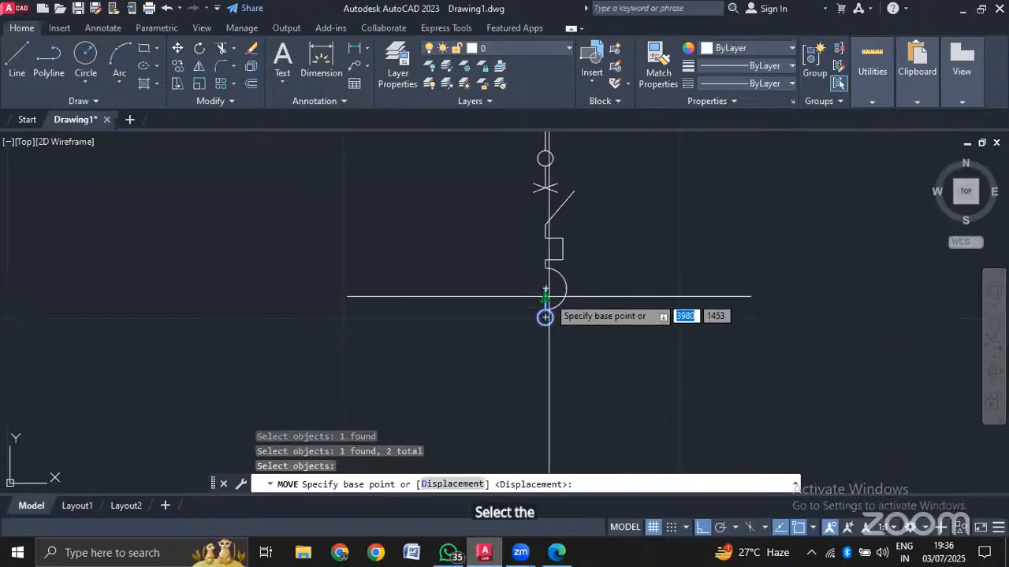
{"action": "left_click", "coordinate": [544, 296]}
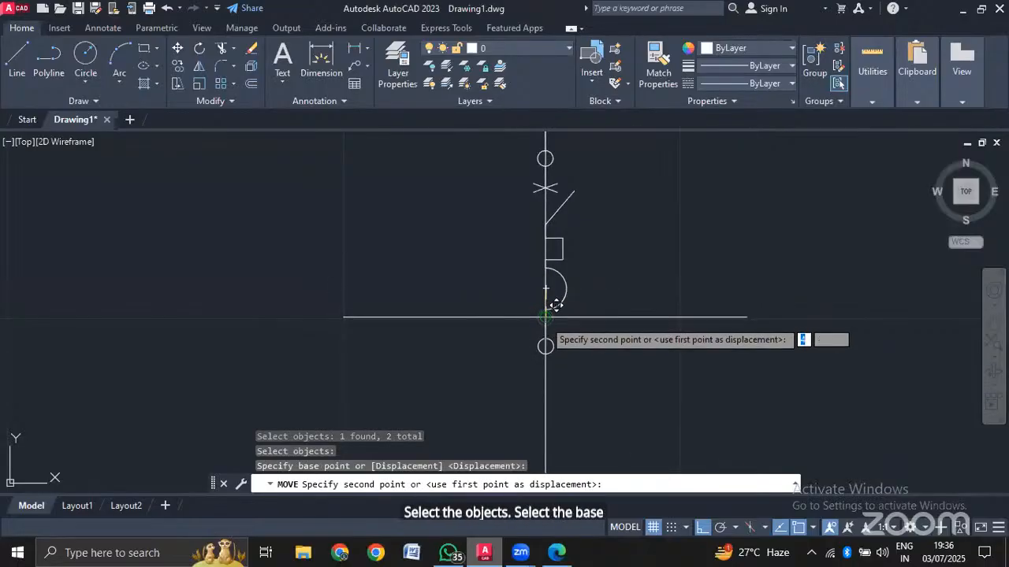
{"action": "left_click", "coordinate": [546, 301]}
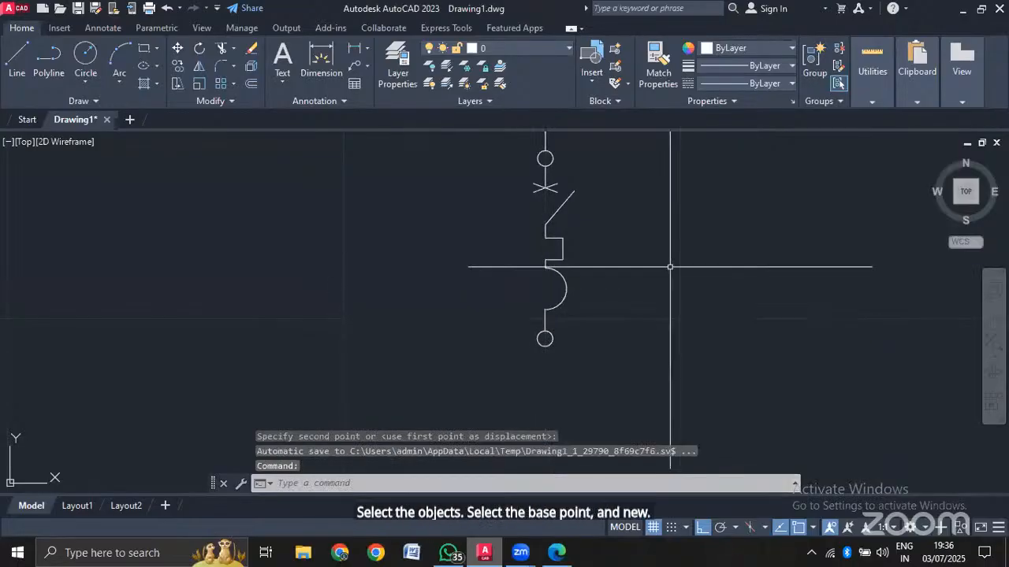
Move the mirrored line and circle by the line's upper endpoint onto the lower endpoint of the half circle.
{"action": "scroll", "coordinate": [670, 267], "scroll_direction": "up", "scroll_amount": 5}
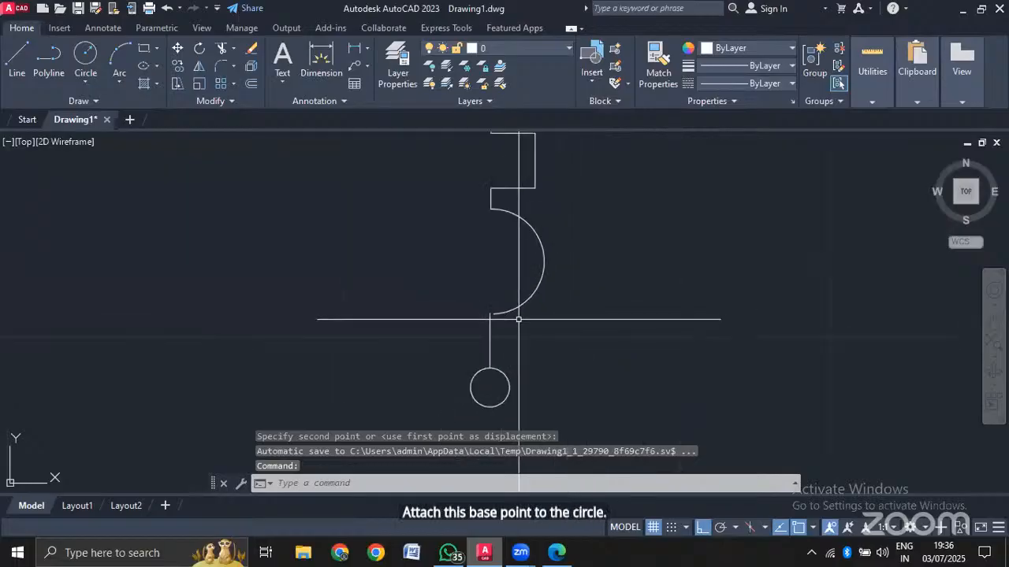
{"action": "key", "text": "space"}
{"action": "left_click", "coordinate": [453, 315]}
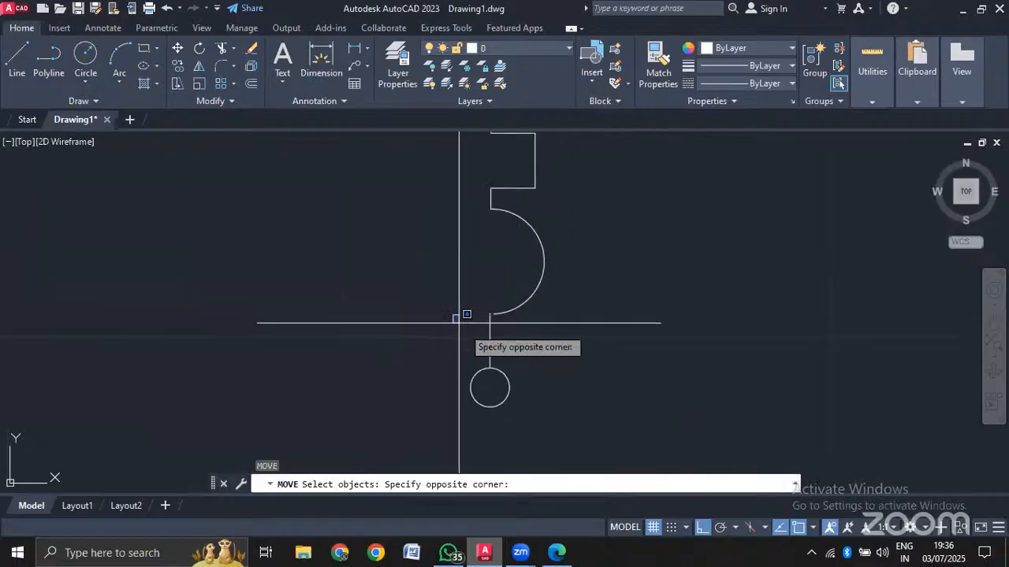
{"action": "left_click", "coordinate": [523, 407]}
{"action": "left_click", "coordinate": [490, 338]}
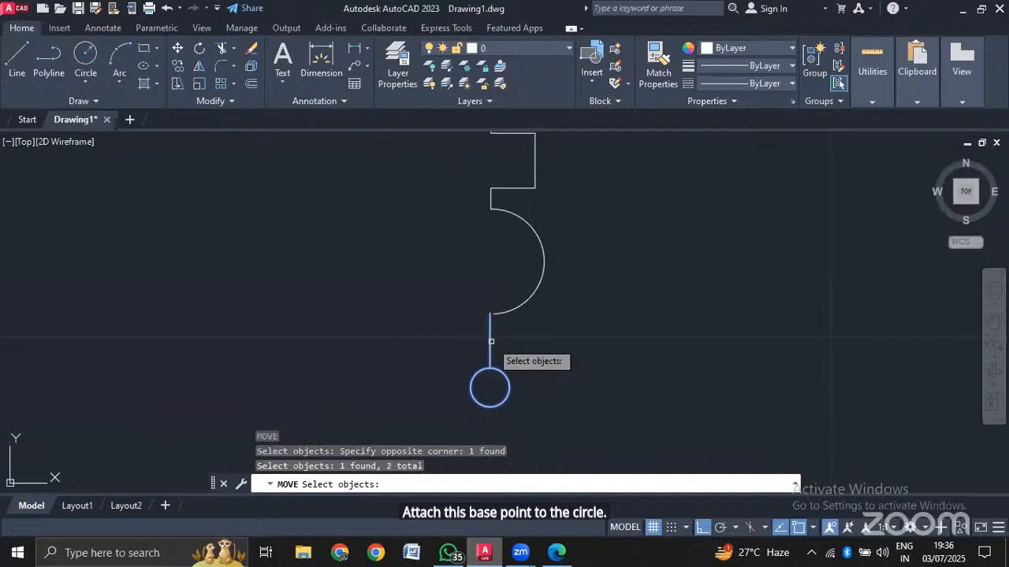
{"action": "key", "text": "space"}
{"action": "left_click", "coordinate": [491, 313]}
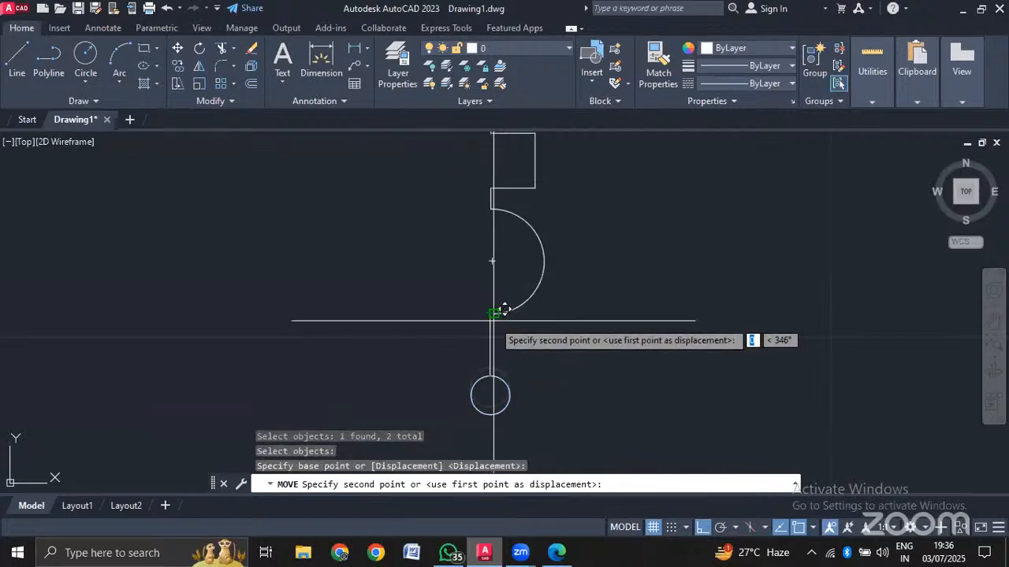
{"action": "left_click", "coordinate": [505, 301]}
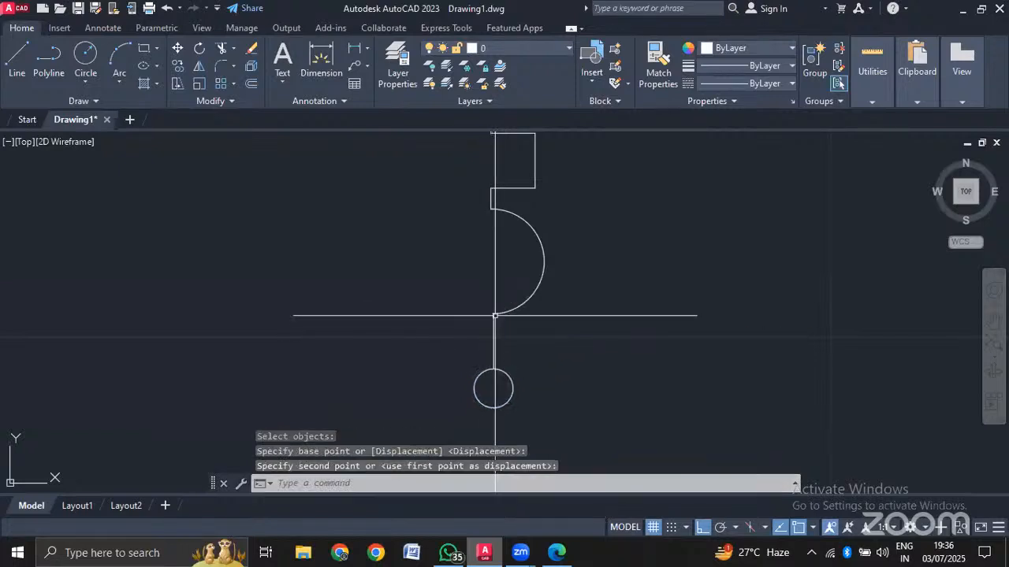
Examine the dashed box around the 400A MCCB symbol in the reference PDF and return to the AutoCAD drawing.
{"action": "scroll", "coordinate": [630, 251], "scroll_direction": "down", "scroll_amount": 4}
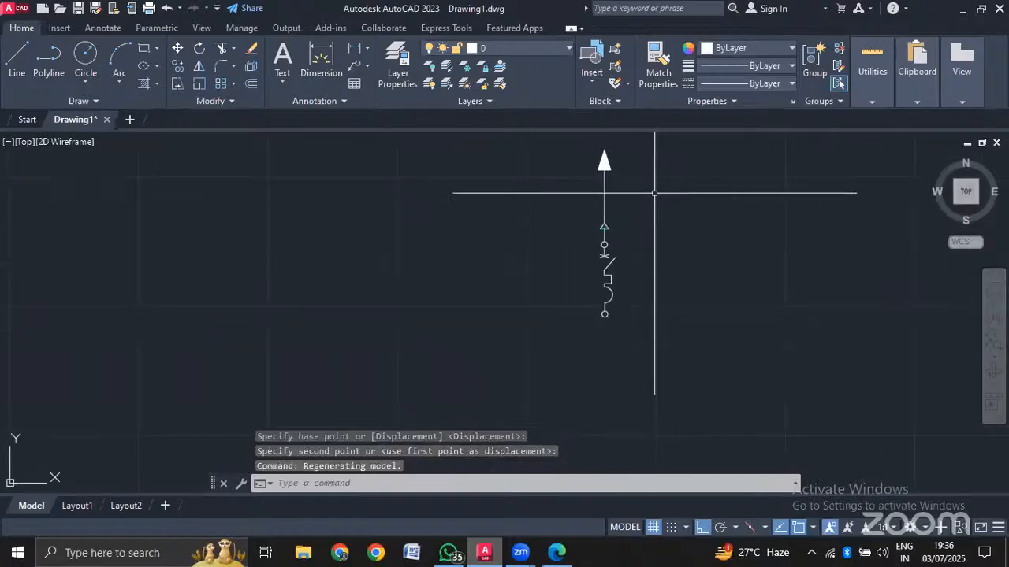
{"action": "scroll", "coordinate": [637, 286], "scroll_direction": "up", "scroll_amount": 4}
{"action": "middle_click_drag", "start_coordinate": [603, 213], "coordinate": [583, 338]}
{"action": "scroll", "coordinate": [607, 365], "scroll_direction": "down", "scroll_amount": 2}
{"action": "middle_click_drag", "start_coordinate": [608, 368], "coordinate": [609, 326]}
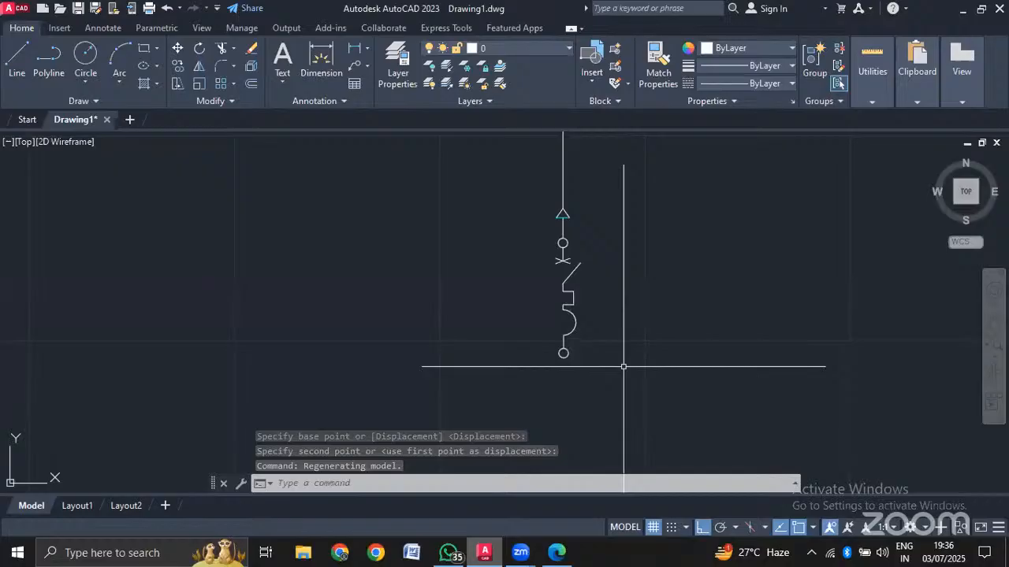
{"action": "left_click", "coordinate": [557, 552]}
{"action": "scroll", "coordinate": [410, 261], "scroll_direction": "down", "scroll_amount": 1}
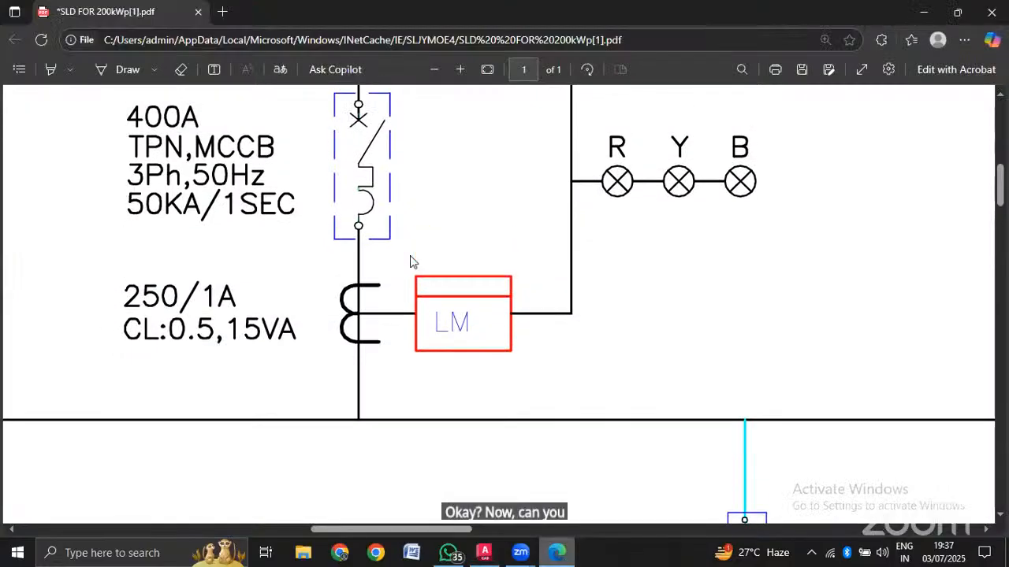
{"action": "scroll", "coordinate": [412, 261], "scroll_direction": "up", "scroll_amount": 3}
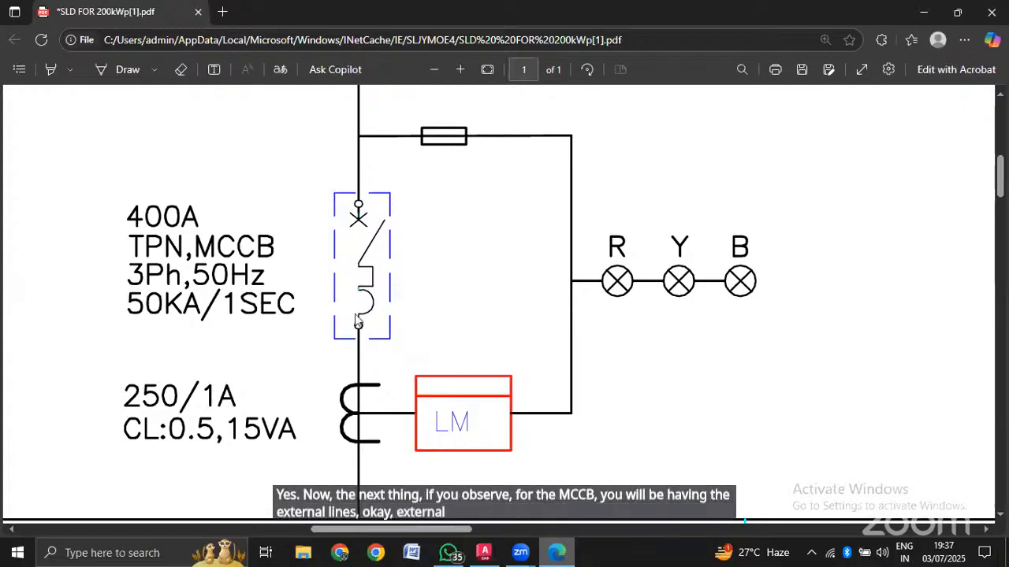
{"action": "left_click", "coordinate": [484, 552]}
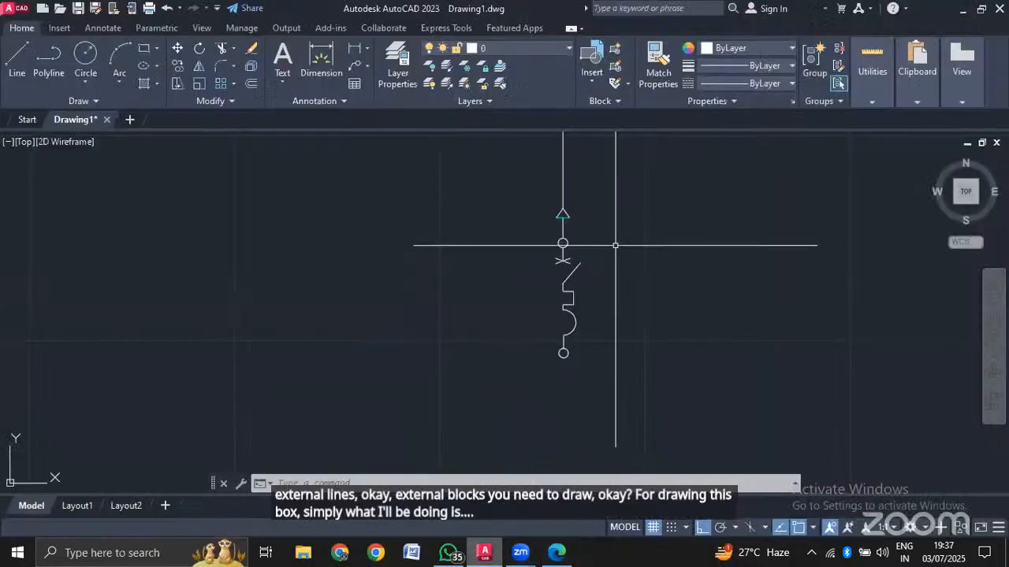
{"action": "type", "text": "REC"}
{"action": "key", "text": "Return"}
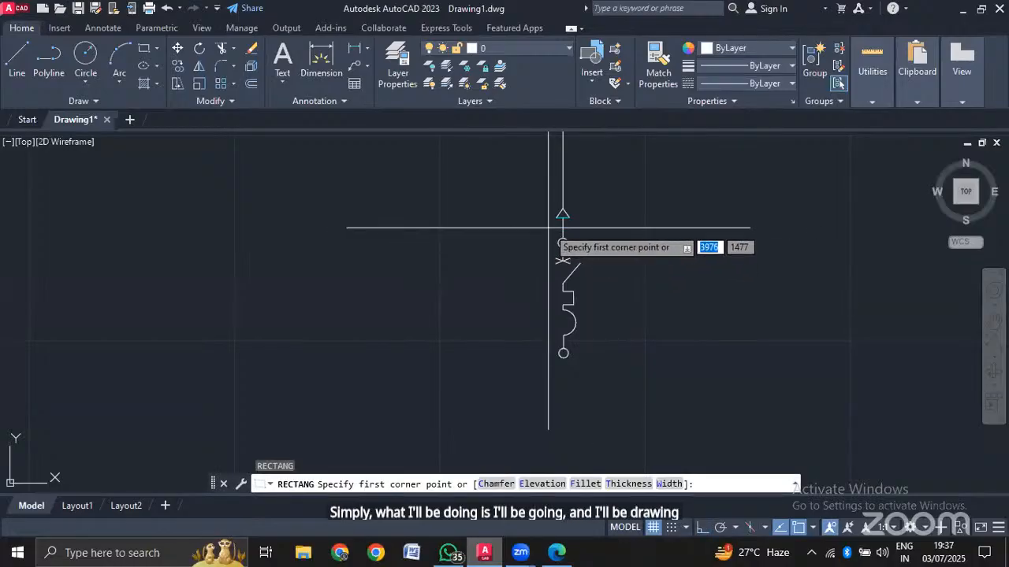
{"action": "left_click", "coordinate": [557, 552]}
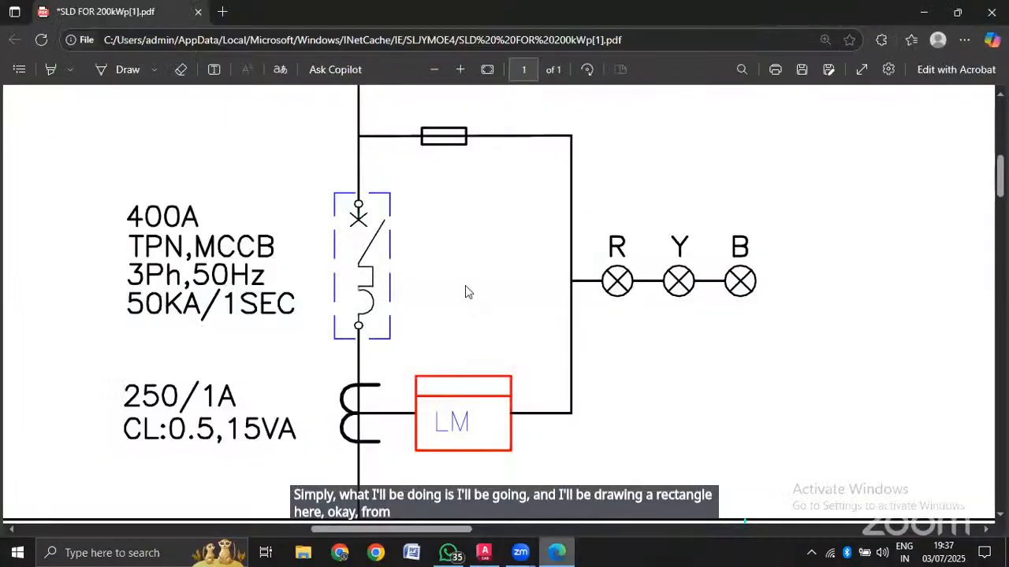
{"action": "scroll", "coordinate": [378, 208], "scroll_direction": "down", "scroll_amount": 3}
{"action": "scroll", "coordinate": [378, 207], "scroll_direction": "up", "scroll_amount": 4}
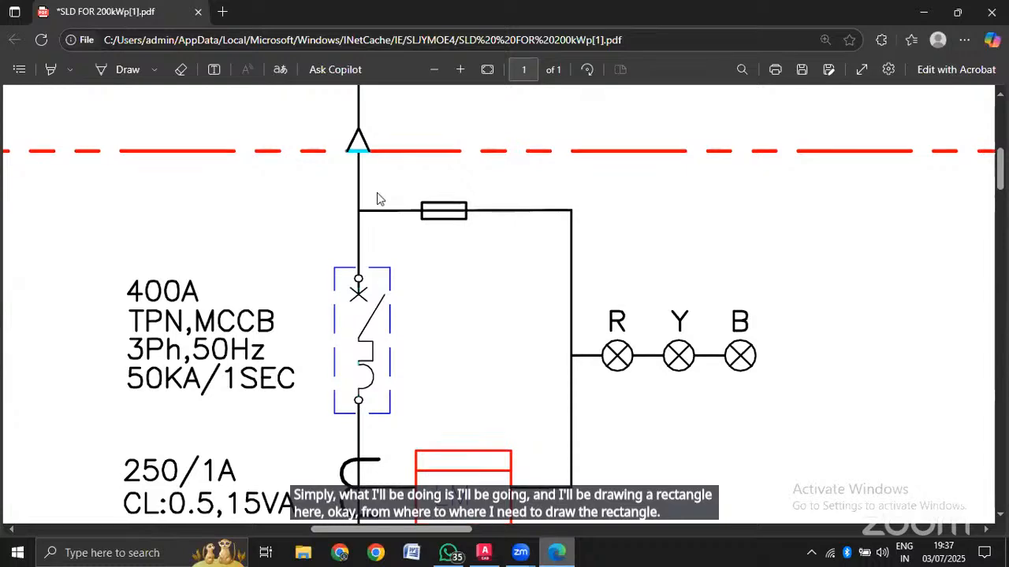
{"action": "scroll", "coordinate": [361, 213], "scroll_direction": "up", "scroll_amount": 1}
{"action": "scroll", "coordinate": [360, 316], "scroll_direction": "down", "scroll_amount": 3}
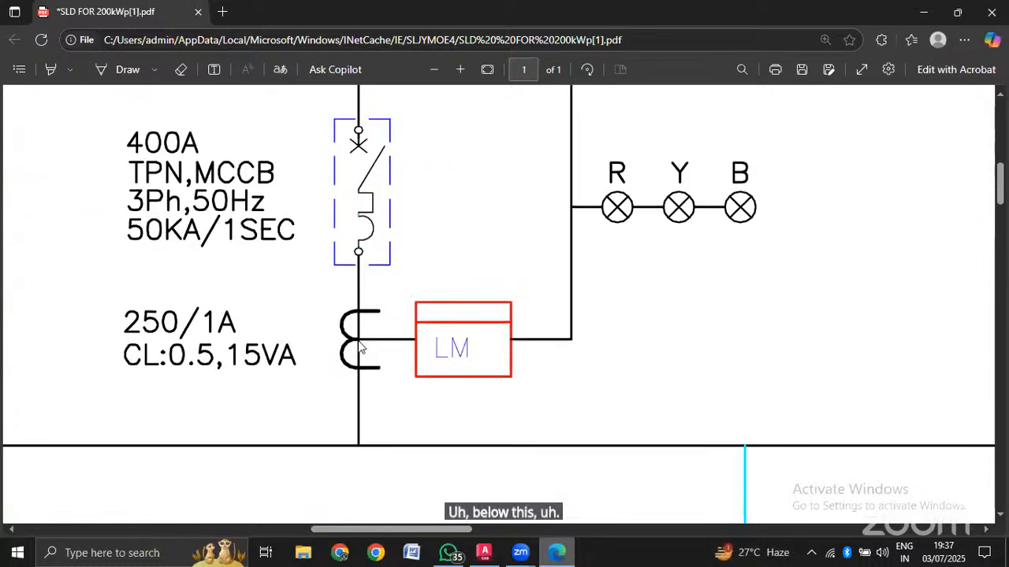
{"action": "left_click", "coordinate": [484, 552]}
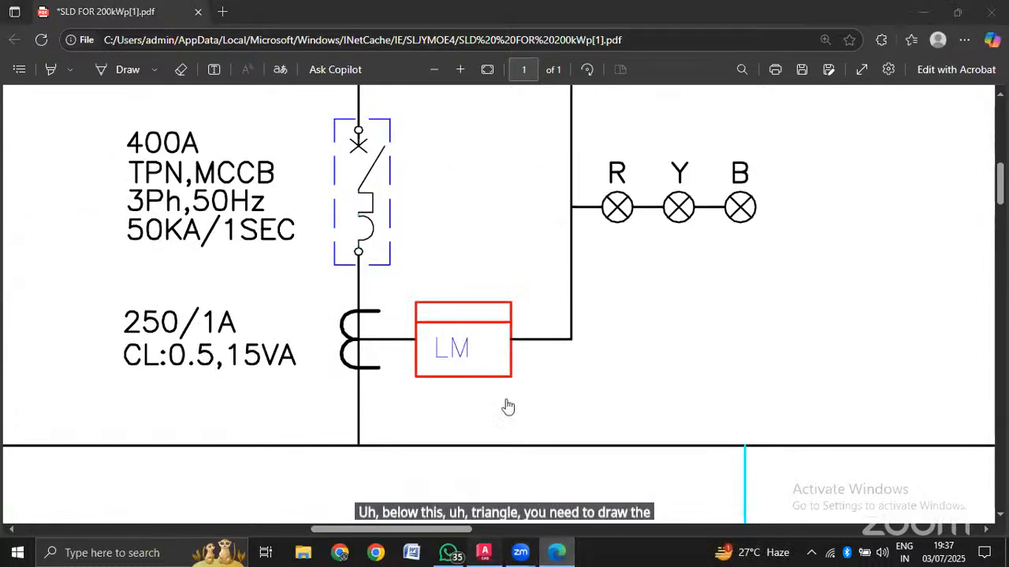
{"action": "scroll", "coordinate": [554, 230], "scroll_direction": "up", "scroll_amount": 2}
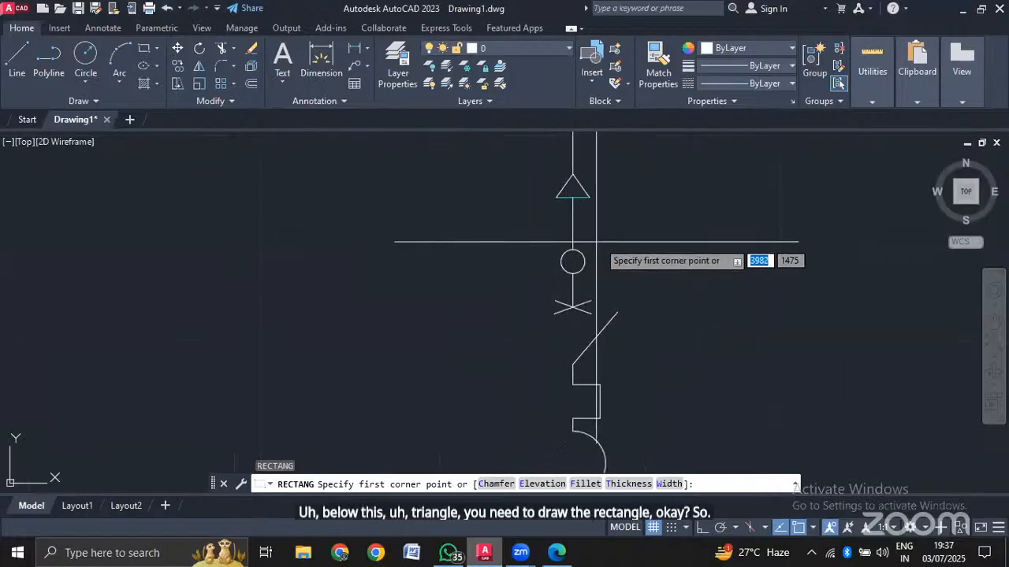
{"action": "scroll", "coordinate": [630, 248], "scroll_direction": "down", "scroll_amount": 2}
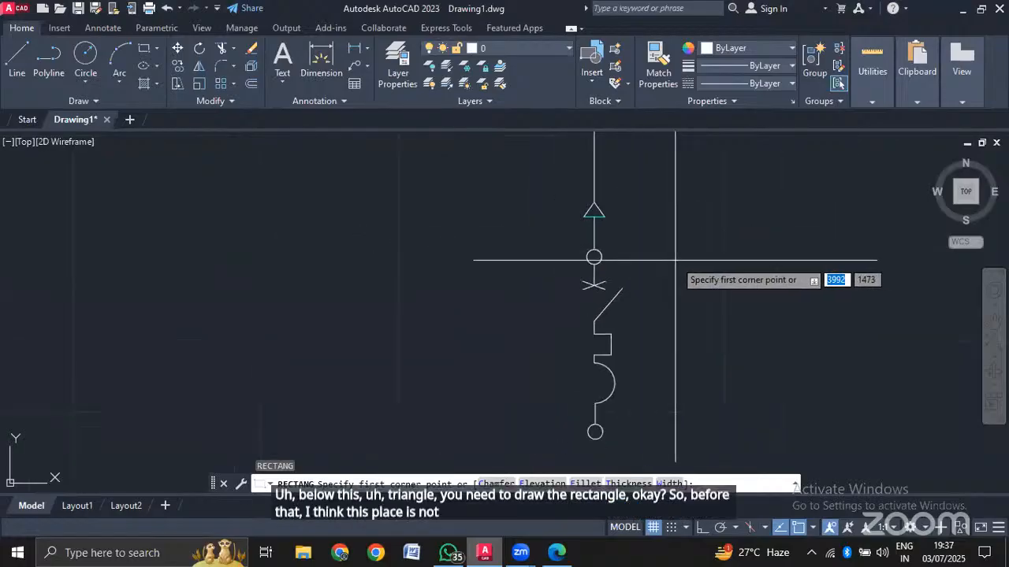
{"action": "key", "text": "Escape"}
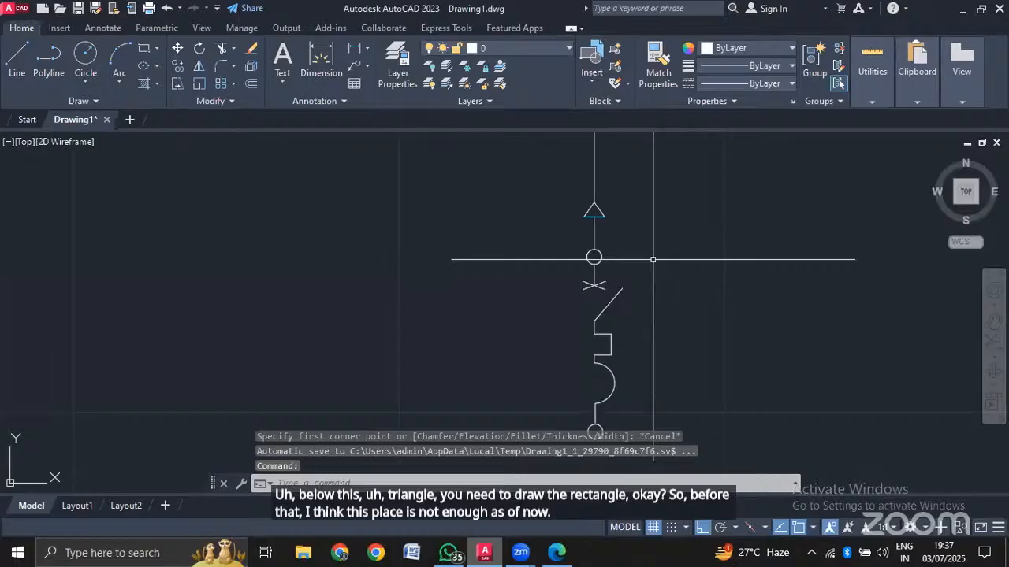
{"action": "type", "text": "S"}
{"action": "key", "text": "Return"}
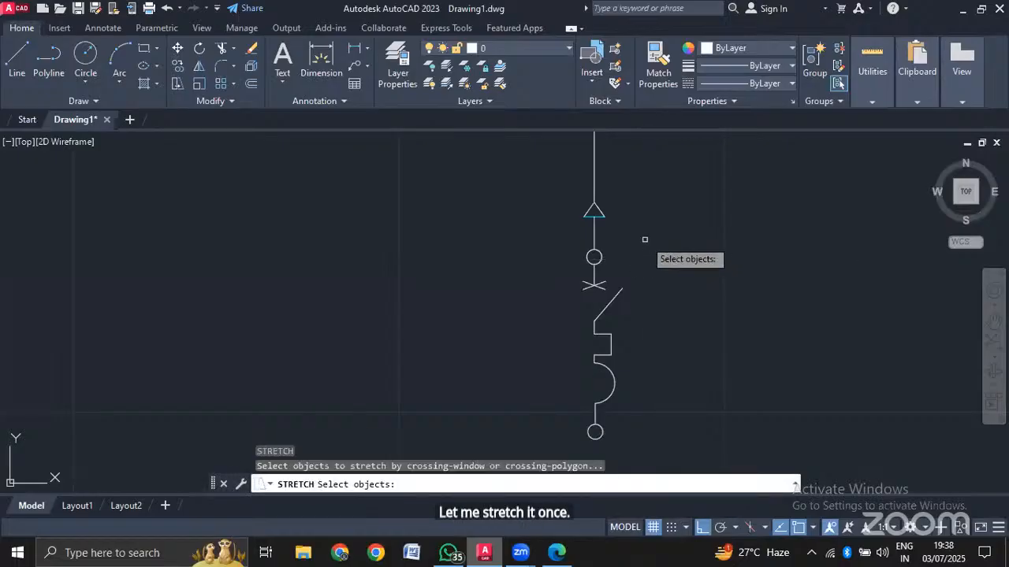
{"action": "left_click", "coordinate": [644, 241]}
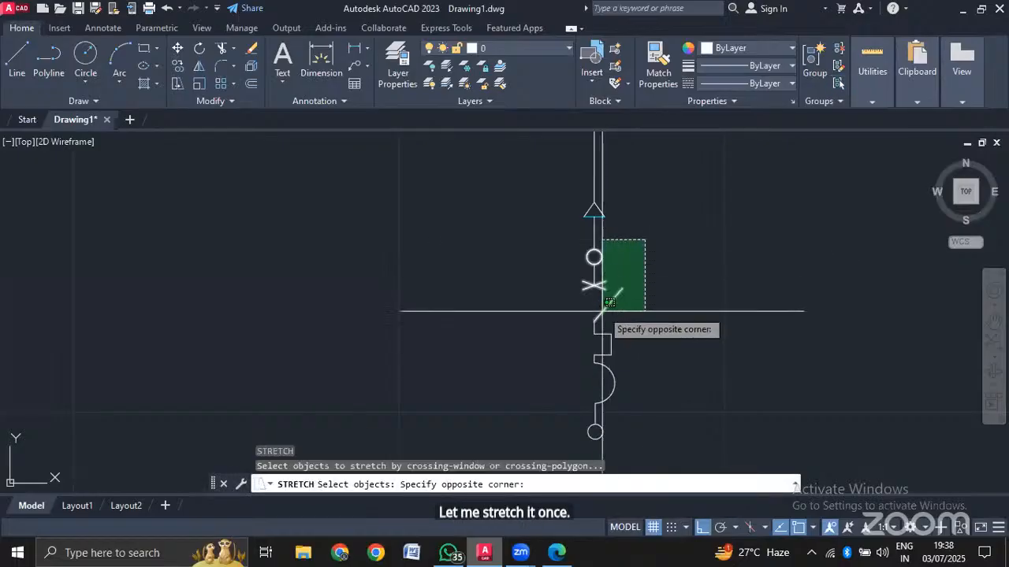
{"action": "left_click", "coordinate": [604, 439]}
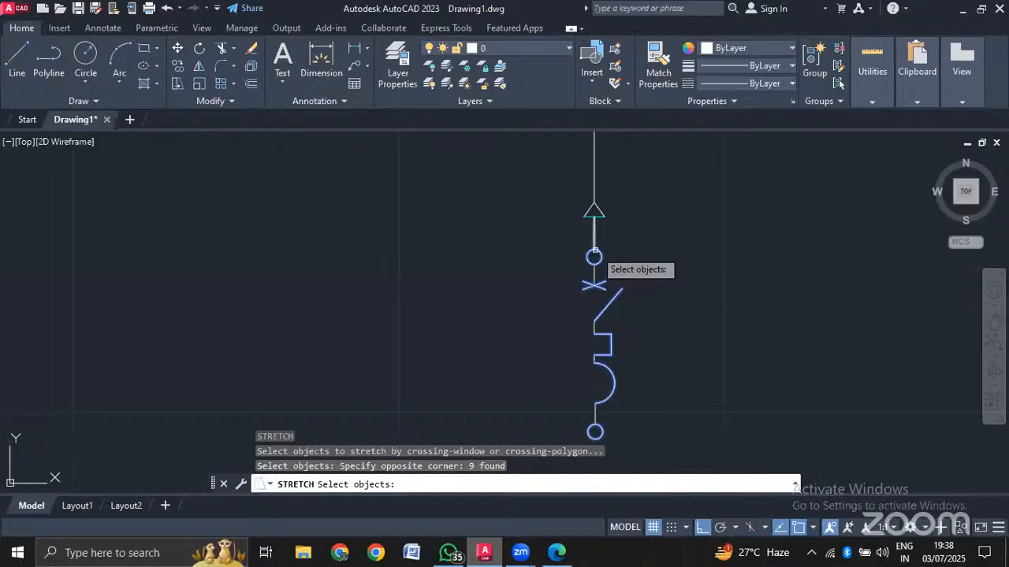
{"action": "left_click", "coordinate": [597, 259]}
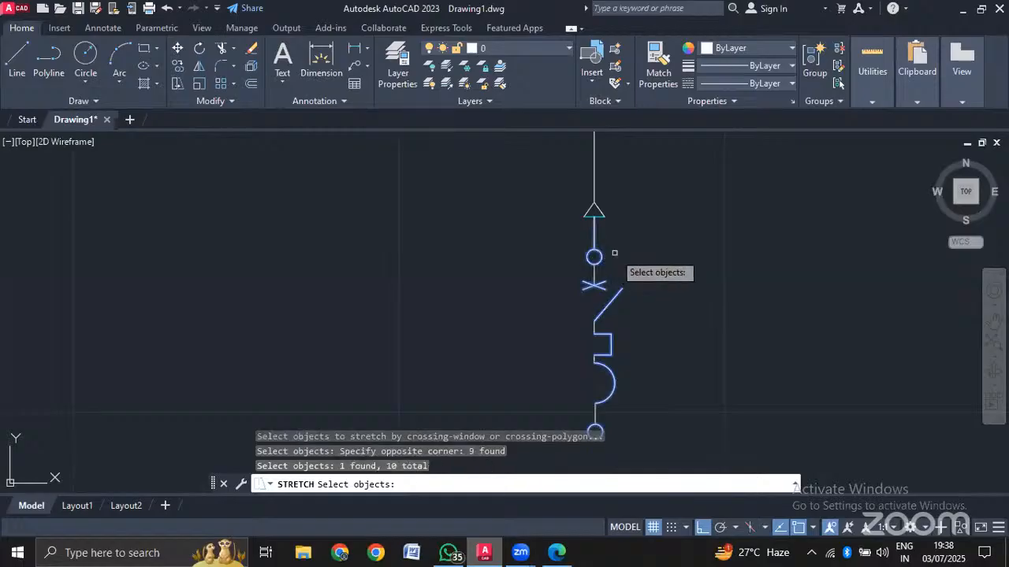
{"action": "key", "text": "Return"}
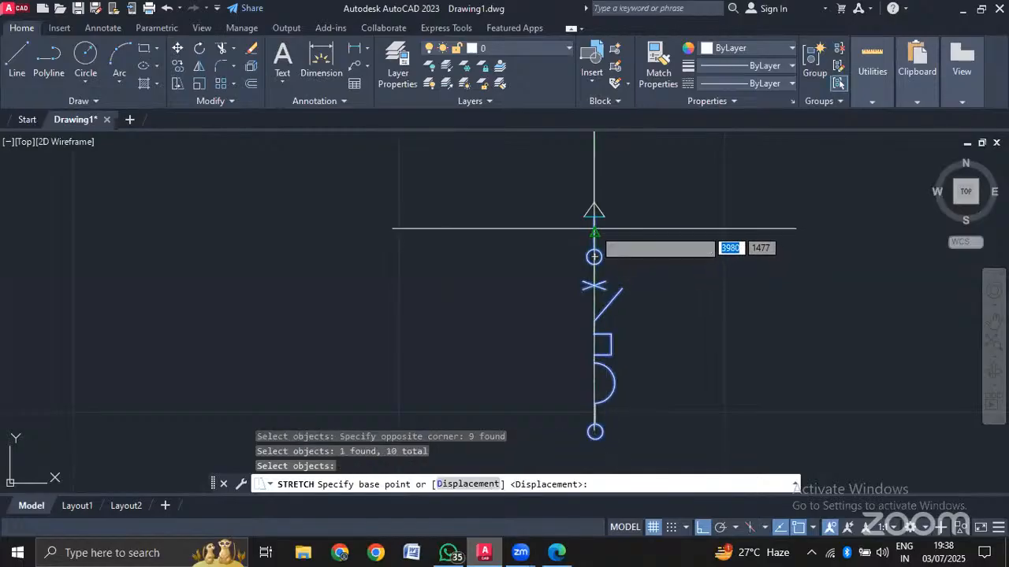
{"action": "left_click", "coordinate": [594, 257]}
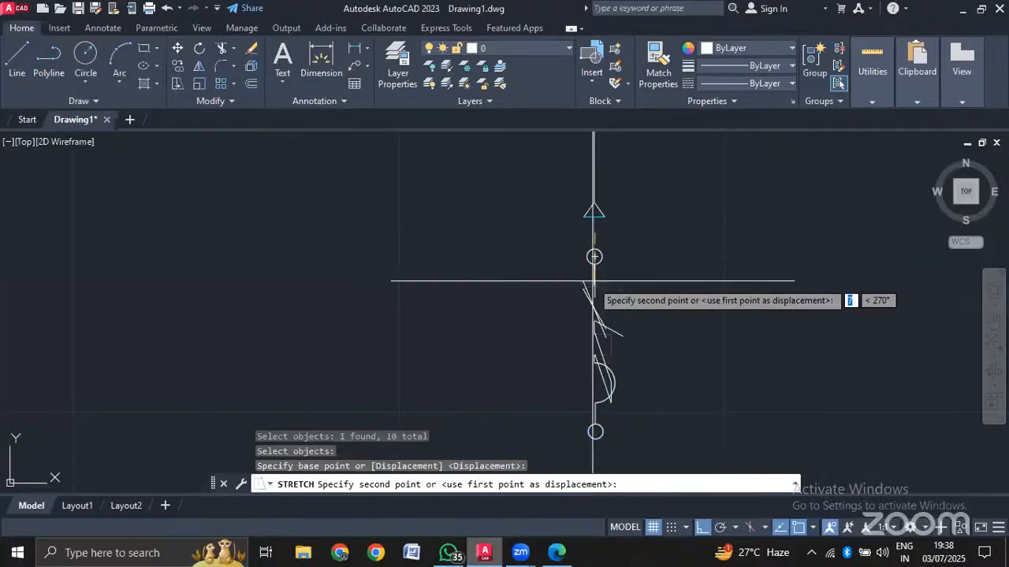
{"action": "key", "text": "Escape"}
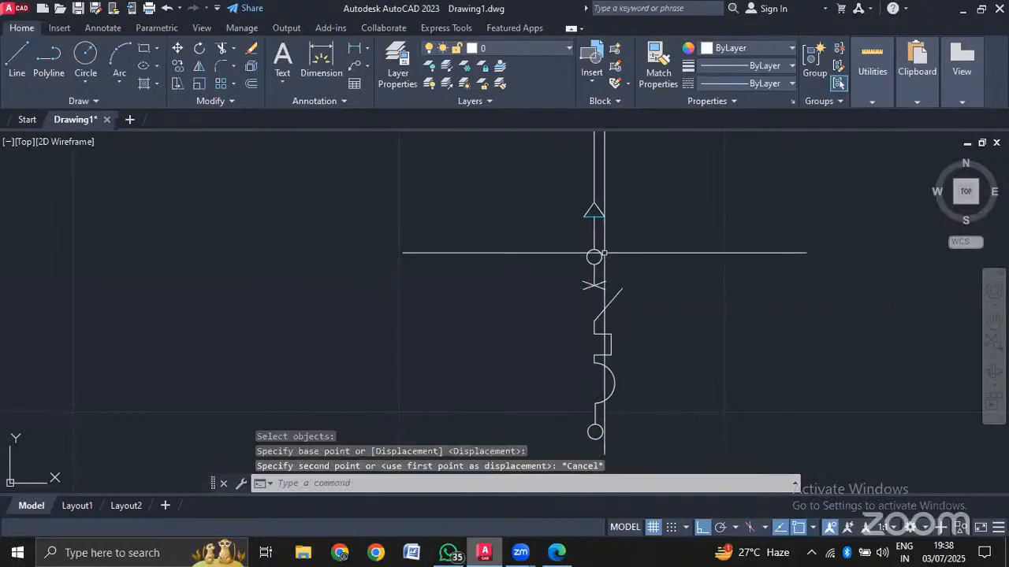
{"action": "left_click", "coordinate": [638, 247]}
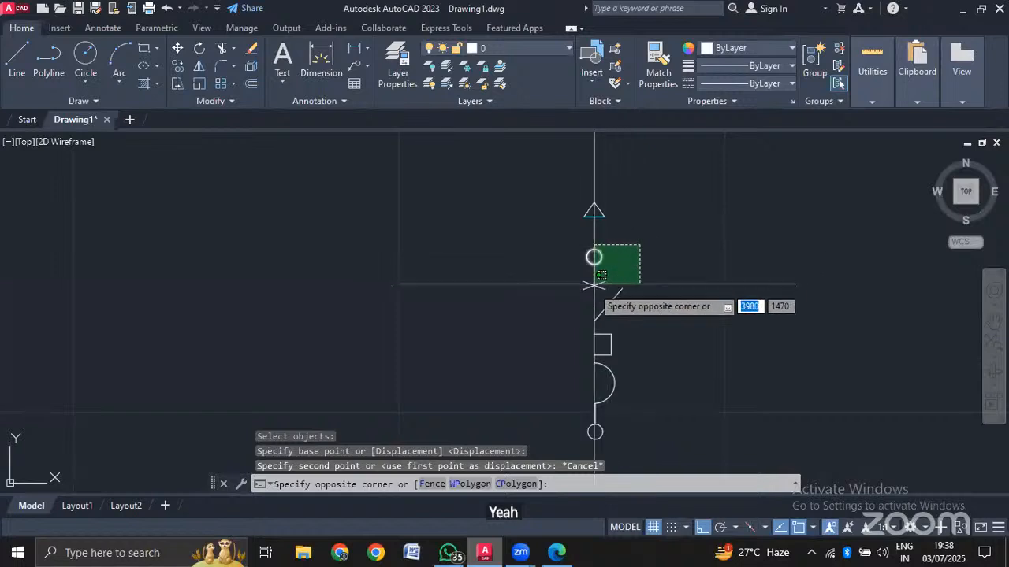
{"action": "left_click", "coordinate": [583, 438]}
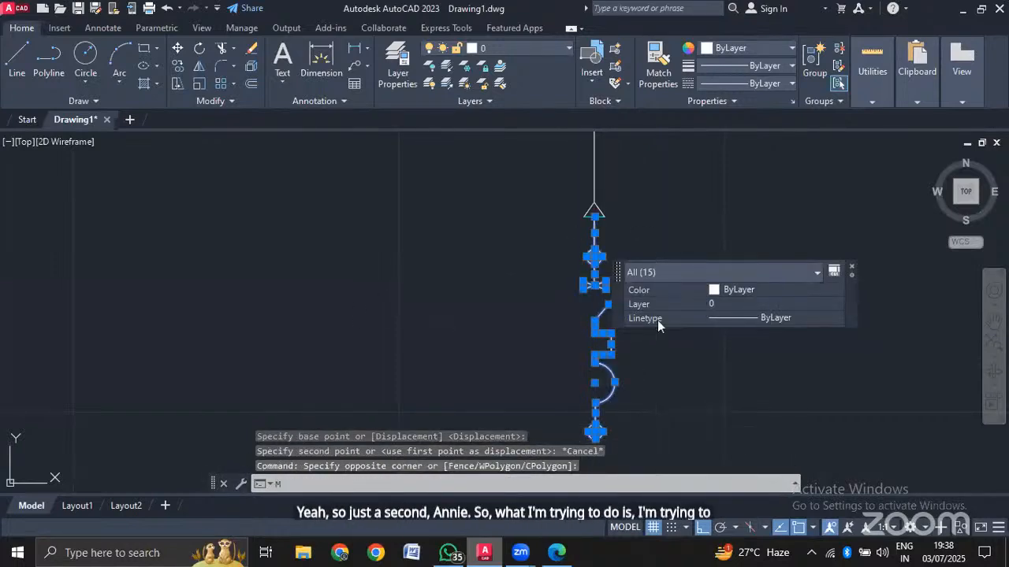
{"action": "type", "text": "m"}
{"action": "key", "text": "Escape"}
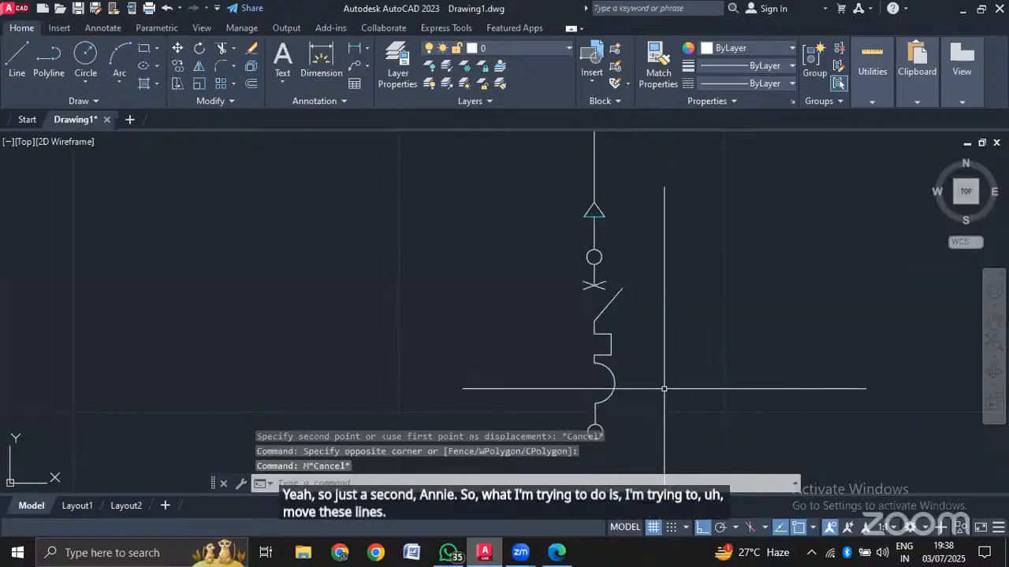
Draw a rectangle around the whole breaker symbol, from just above the upper small circle to just below the lower one.
{"action": "scroll", "coordinate": [612, 404], "scroll_direction": "down", "scroll_amount": 4}
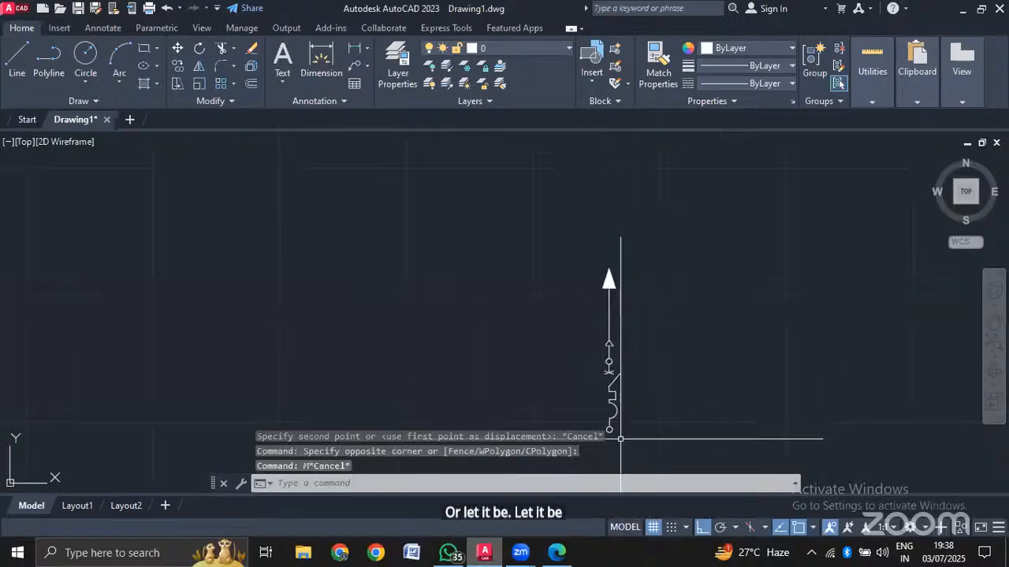
{"action": "scroll", "coordinate": [606, 257], "scroll_direction": "up", "scroll_amount": 4}
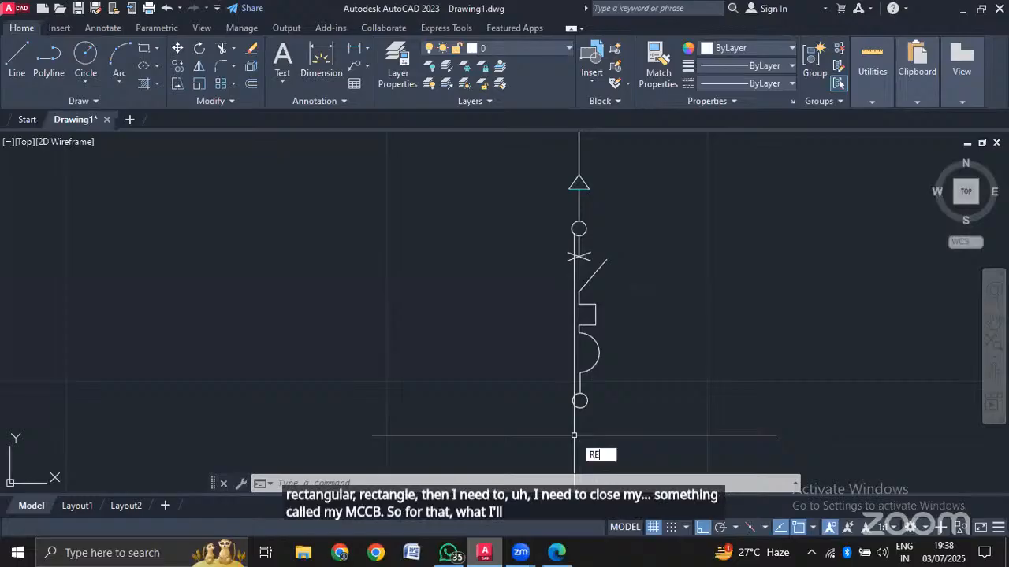
{"action": "type", "text": "c"}
{"action": "key", "text": "Return"}
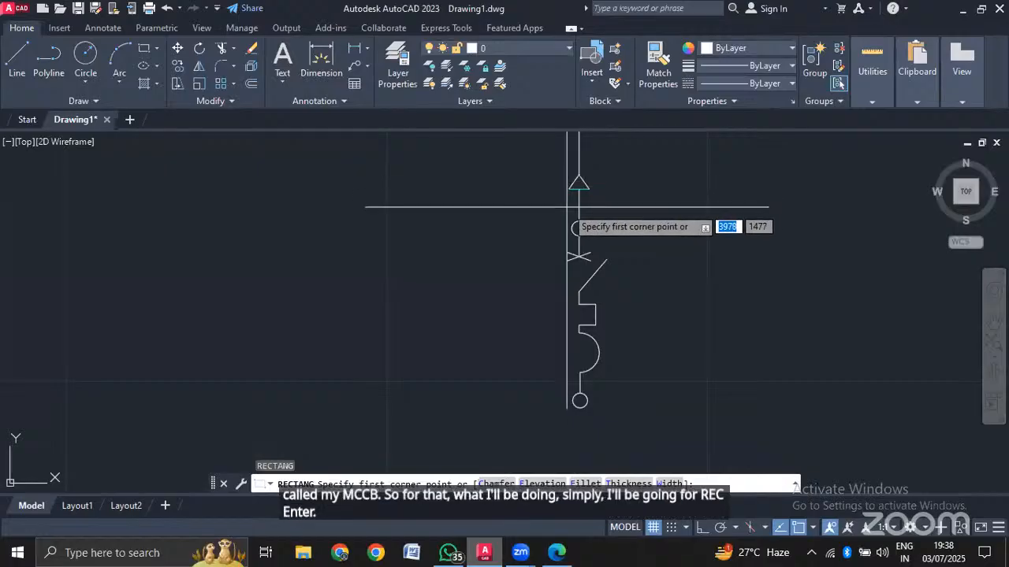
{"action": "left_click", "coordinate": [553, 218]}
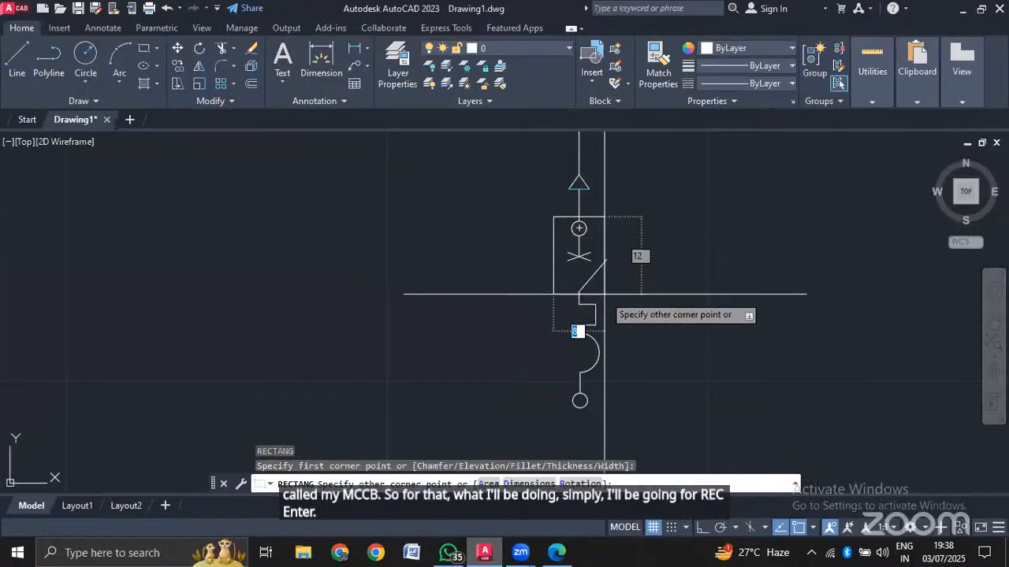
{"action": "left_click", "coordinate": [613, 416]}
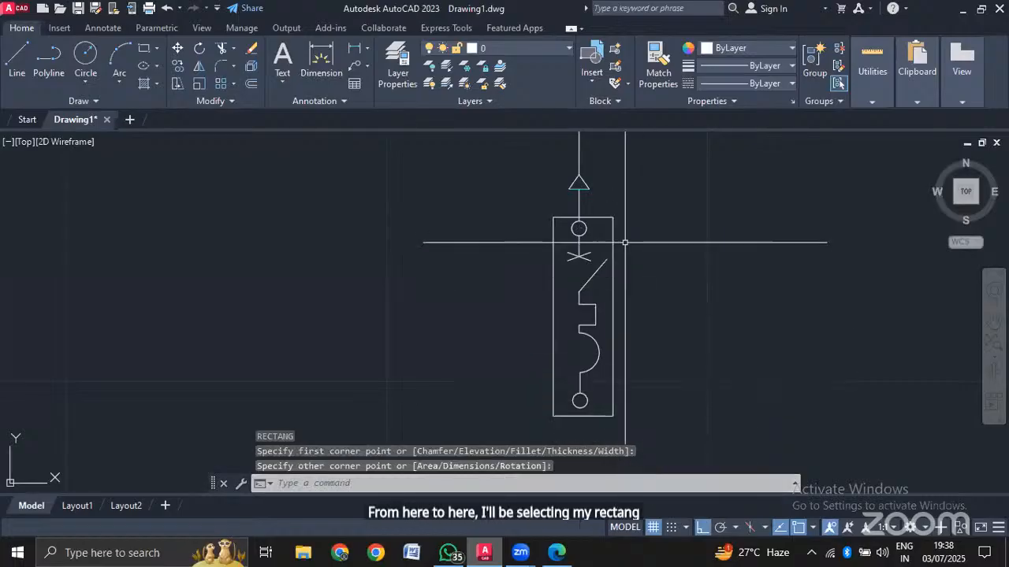
{"action": "scroll", "coordinate": [598, 232], "scroll_direction": "up", "scroll_amount": 3}
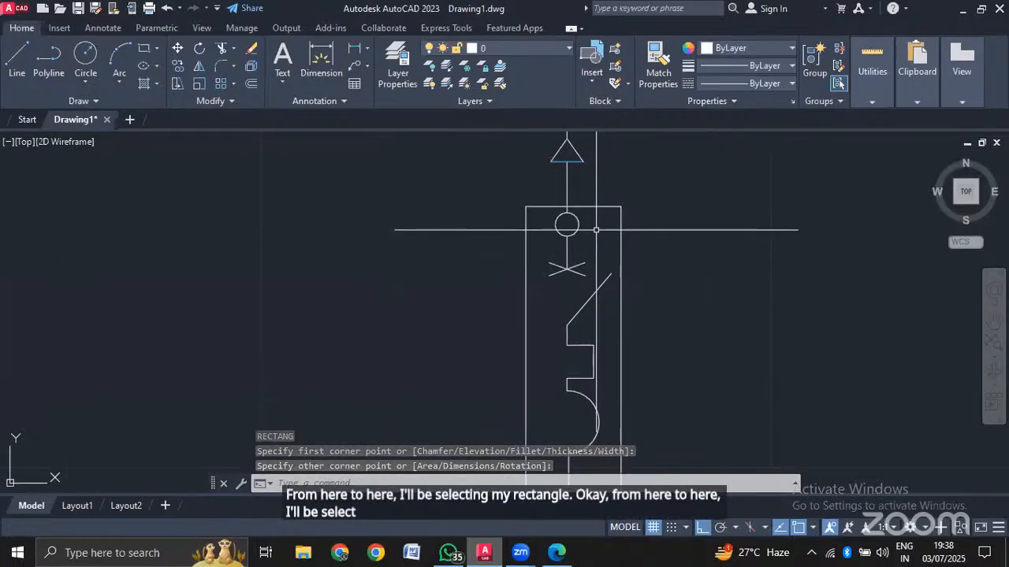
{"action": "scroll", "coordinate": [596, 229], "scroll_direction": "down", "scroll_amount": 2}
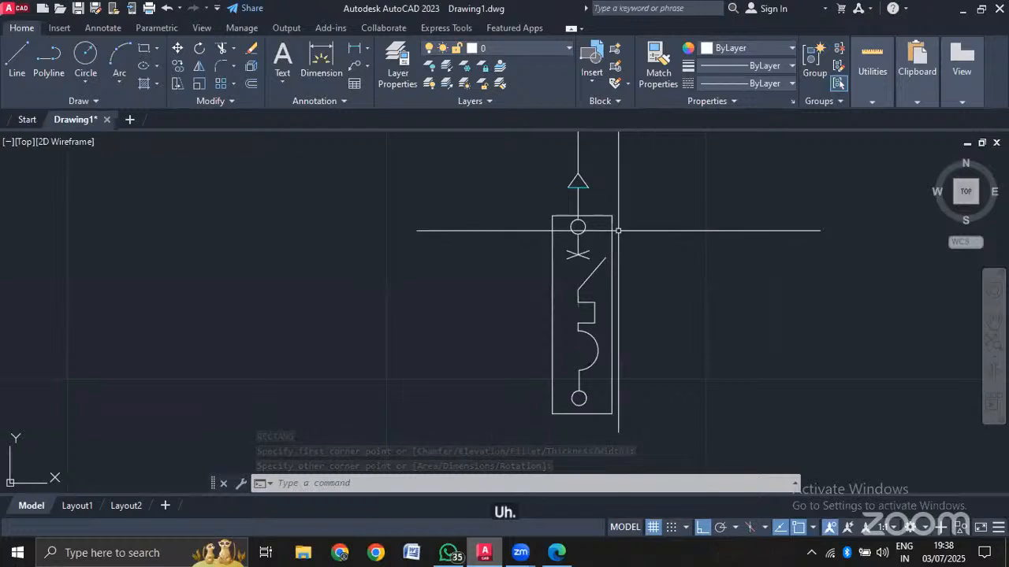
{"action": "scroll", "coordinate": [591, 221], "scroll_direction": "up", "scroll_amount": 4}
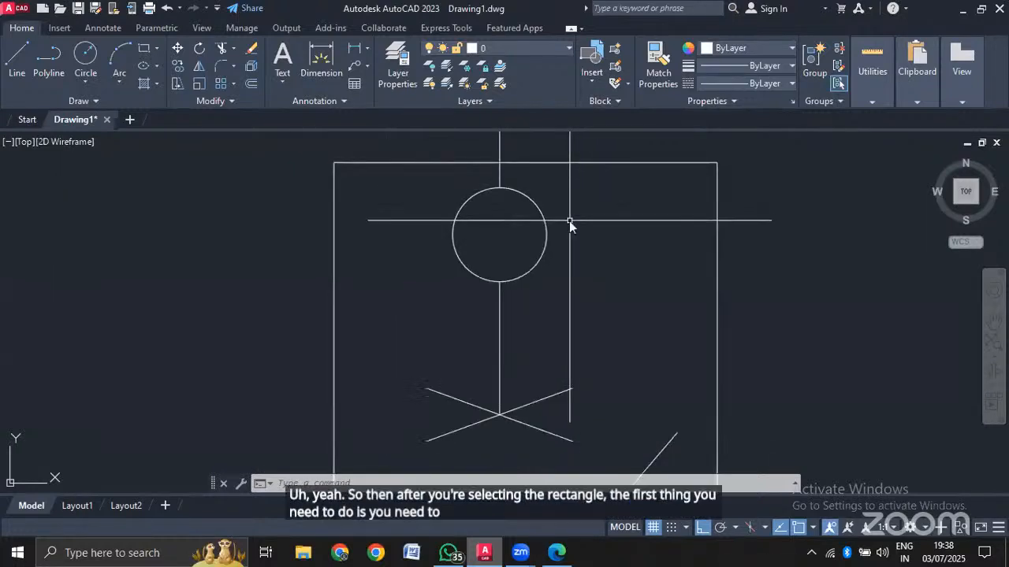
{"action": "type", "text": "m"}
{"action": "key", "text": "Return"}
{"action": "left_click", "coordinate": [573, 154]}
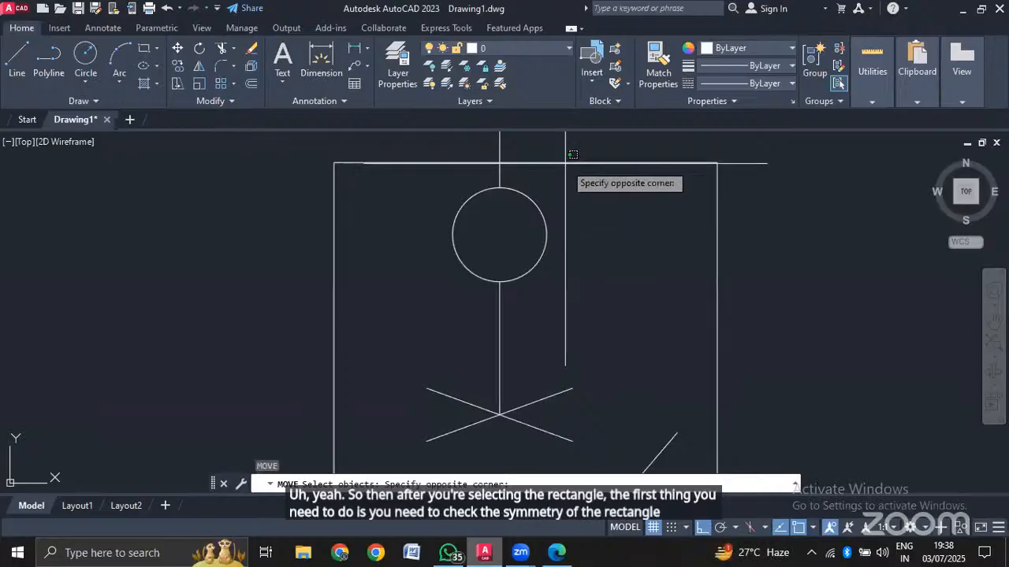
{"action": "left_click", "coordinate": [565, 163]}
{"action": "key", "text": "Escape"}
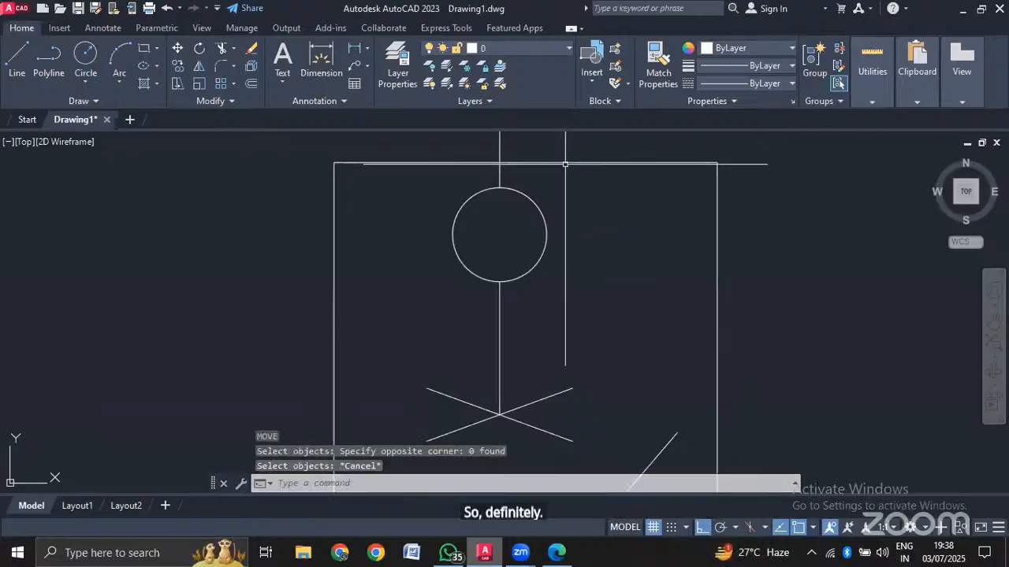
Move the enclosing rectangle by its top edge's midpoint onto the vertical line above the upper circle, centring it on the symbol.
{"action": "type", "text": "m"}
{"action": "key", "text": "Return"}
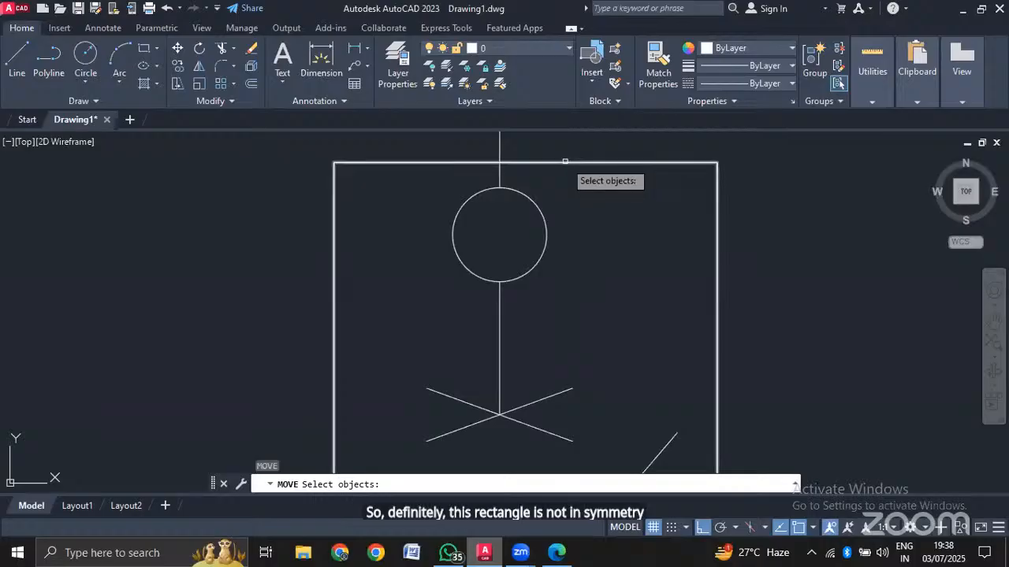
{"action": "left_click", "coordinate": [564, 162]}
{"action": "key", "text": "Return"}
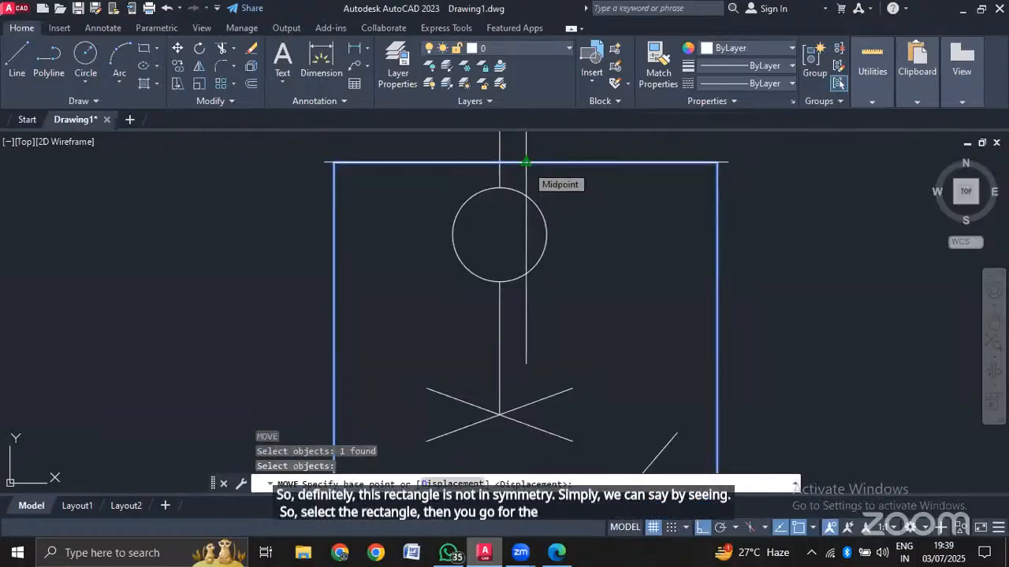
{"action": "left_click", "coordinate": [526, 162]}
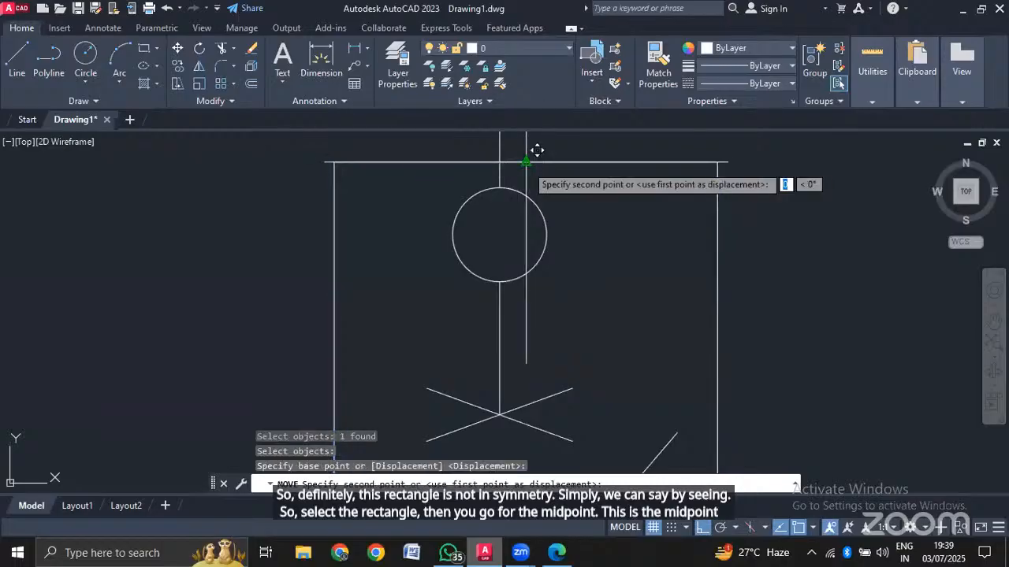
{"action": "left_click", "coordinate": [499, 163]}
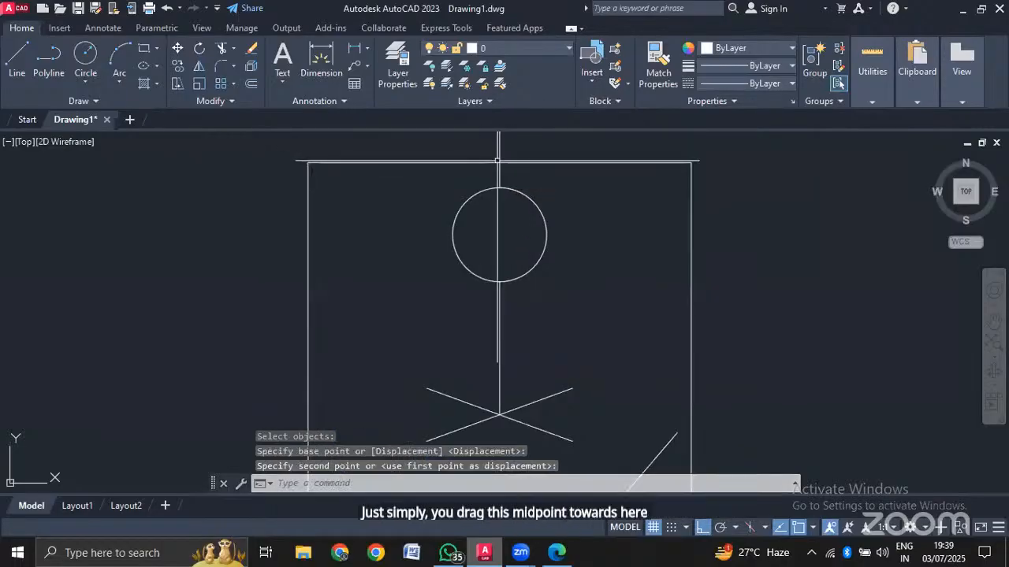
{"action": "left_click", "coordinate": [605, 164]}
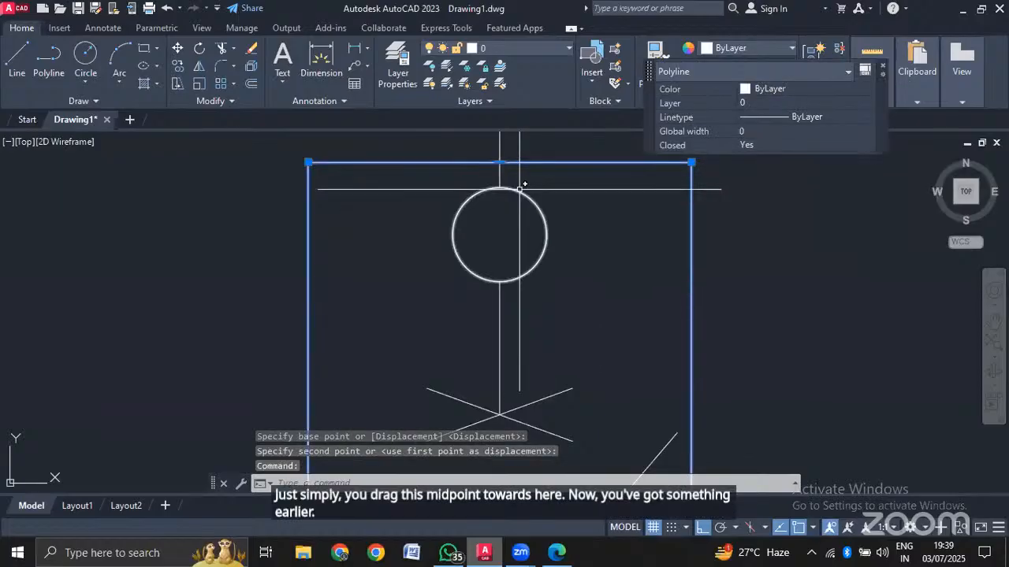
{"action": "key", "text": "Escape"}
Check the centred rectangle around the breaker, look at the dashed MCCB box in the reference PDF, and return to the AutoCAD drawing.
{"action": "scroll", "coordinate": [519, 189], "scroll_direction": "down", "scroll_amount": 2}
{"action": "scroll", "coordinate": [518, 189], "scroll_direction": "down", "scroll_amount": 4}
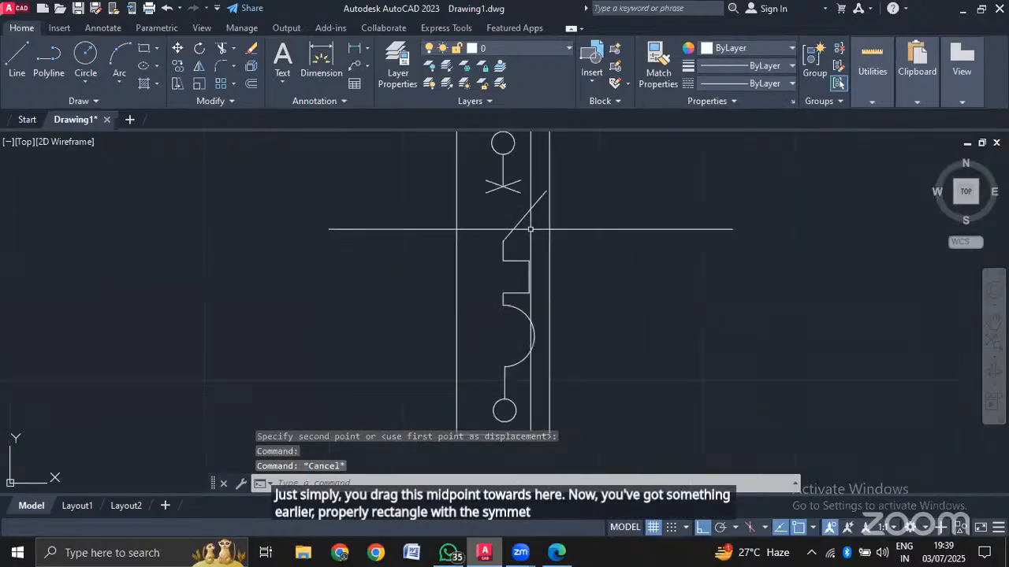
{"action": "scroll", "coordinate": [530, 229], "scroll_direction": "down", "scroll_amount": 2}
{"action": "scroll", "coordinate": [537, 229], "scroll_direction": "up", "scroll_amount": 2}
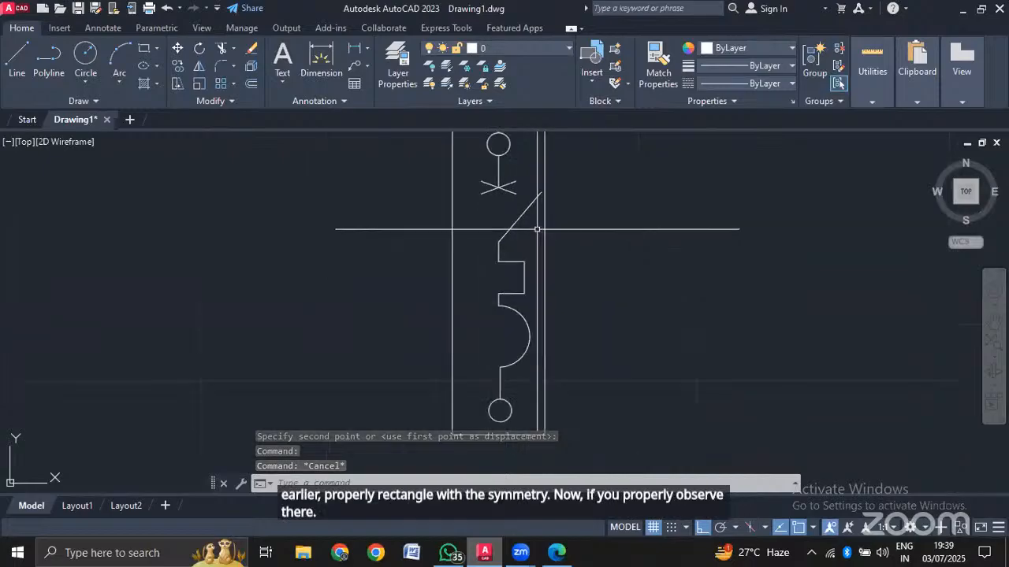
{"action": "scroll", "coordinate": [536, 230], "scroll_direction": "up", "scroll_amount": 2}
{"action": "scroll", "coordinate": [536, 229], "scroll_direction": "down", "scroll_amount": 2}
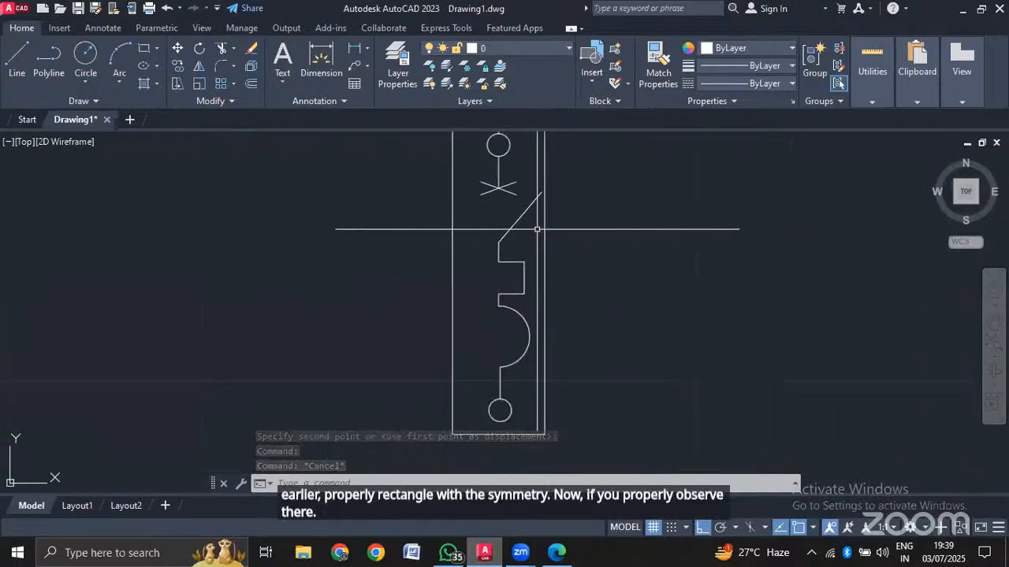
{"action": "left_click", "coordinate": [556, 552]}
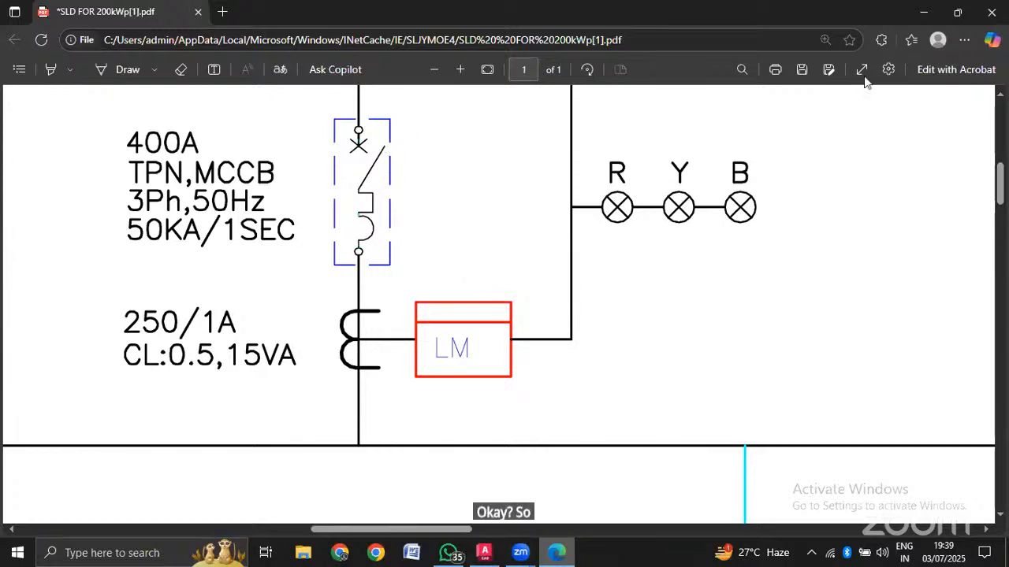
{"action": "left_click", "coordinate": [483, 552]}
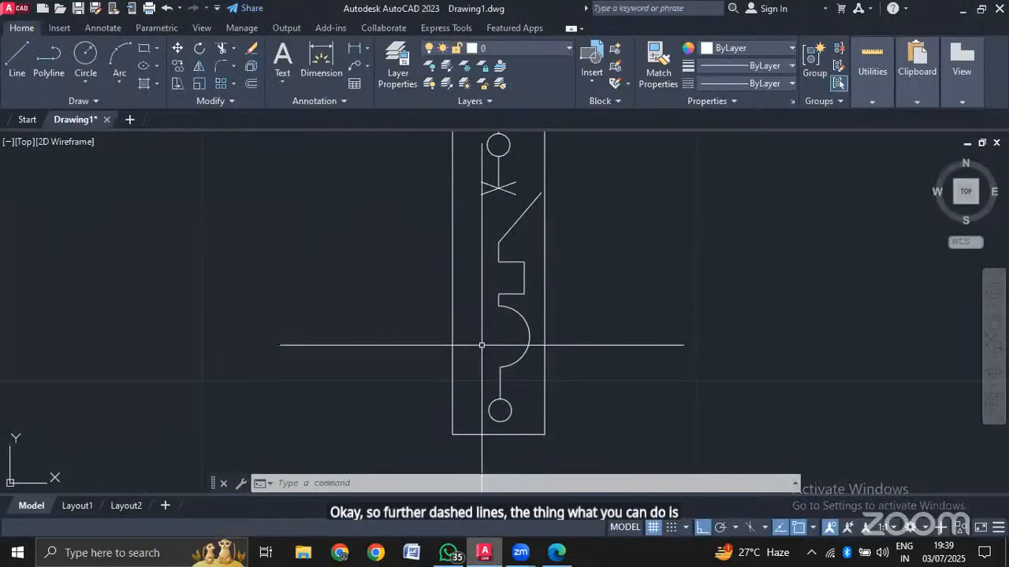
Open the properties of the rectangle around the breaker symbol and check which linetypes it offers.
{"action": "type", "text": "PR"}
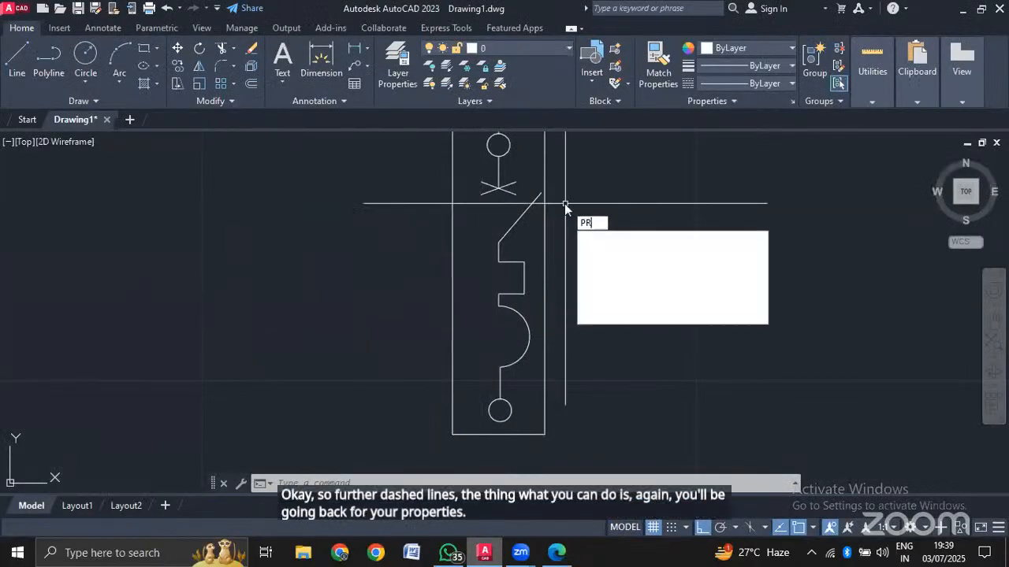
{"action": "key", "text": "Return"}
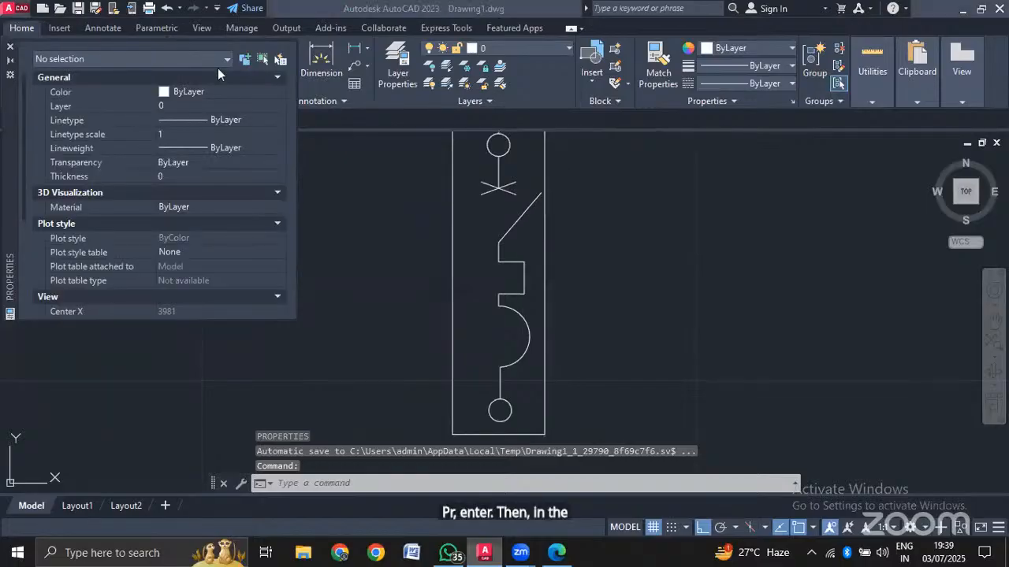
{"action": "scroll", "coordinate": [487, 237], "scroll_direction": "down", "scroll_amount": 2}
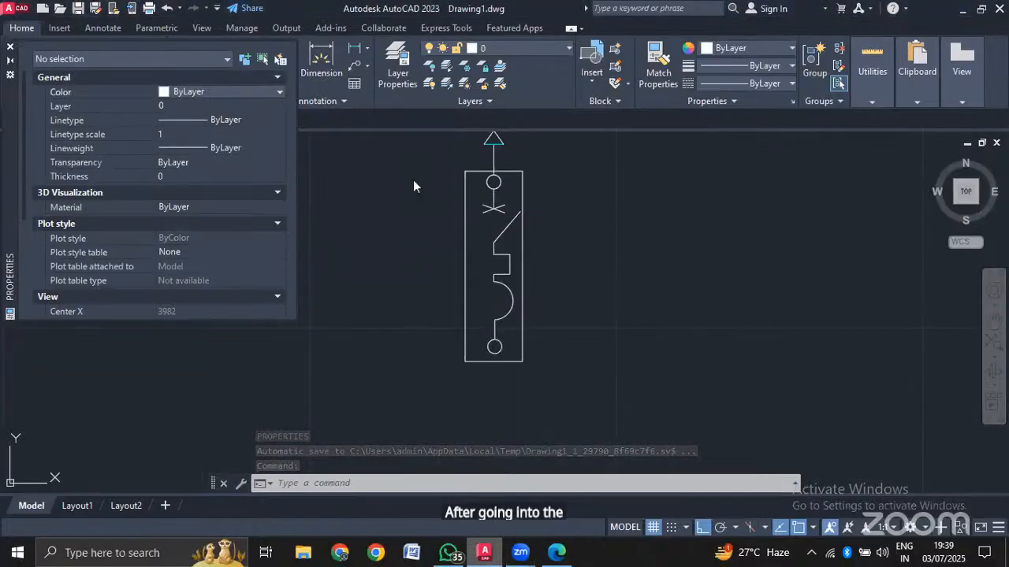
{"action": "left_click", "coordinate": [465, 227]}
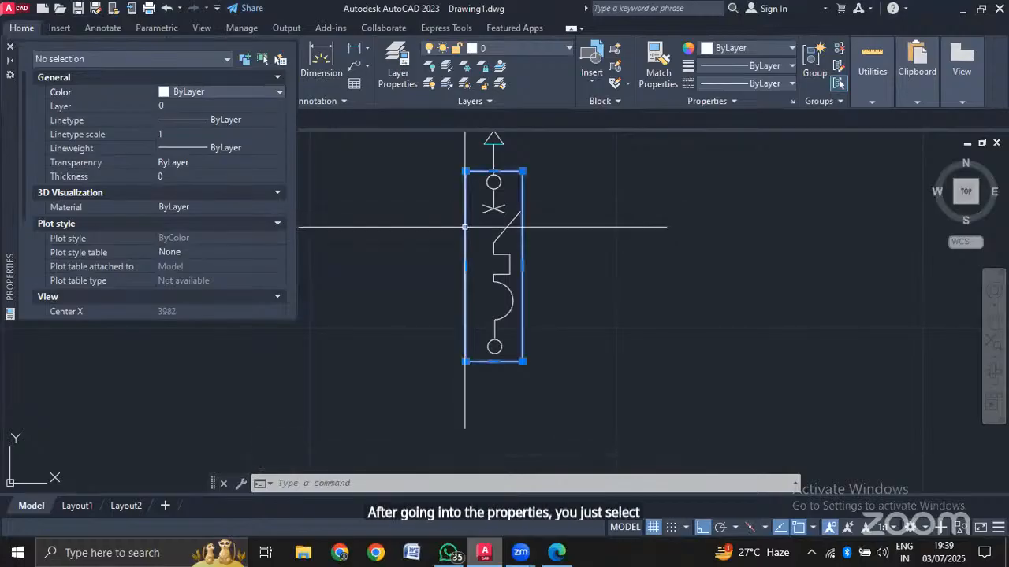
{"action": "left_click", "coordinate": [209, 122]}
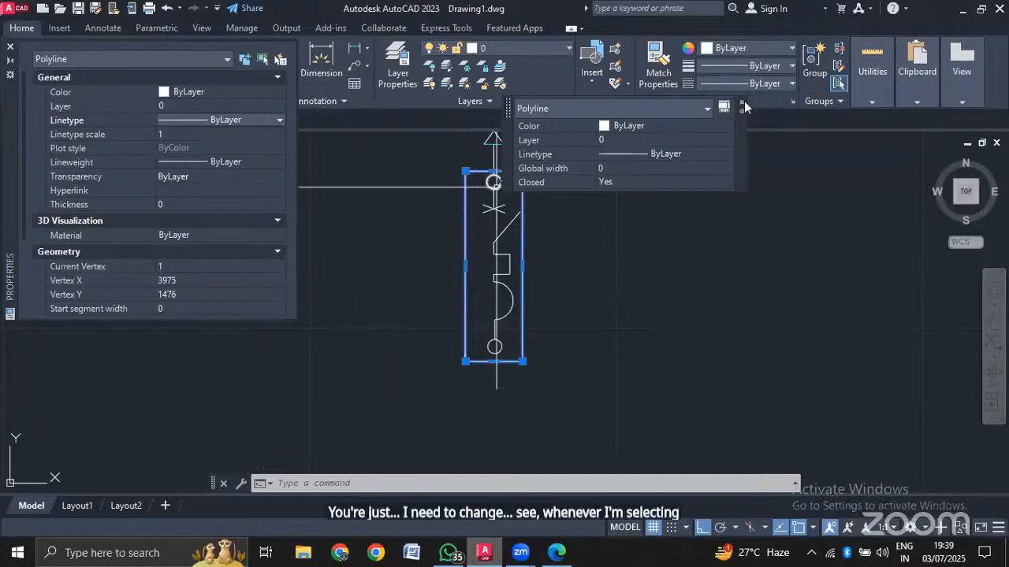
{"action": "left_click", "coordinate": [220, 122]}
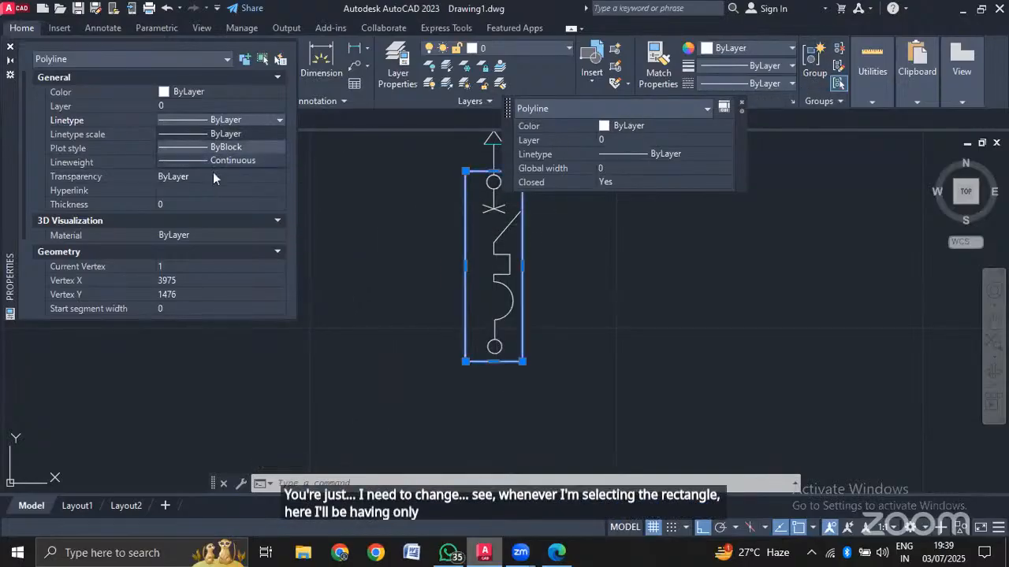
{"action": "left_click", "coordinate": [739, 102]}
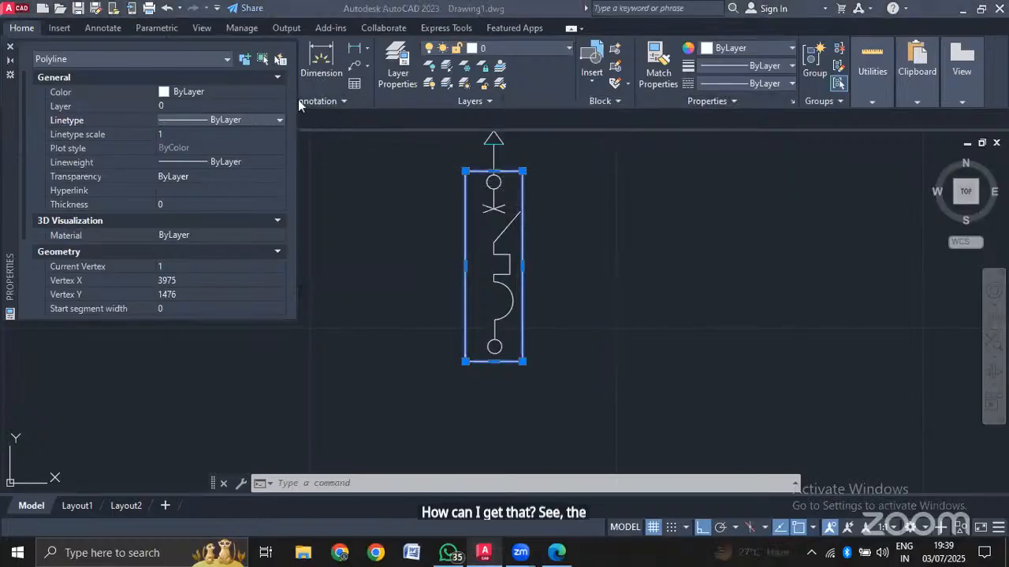
Check the lineweight options available for the enclosing rectangle, leave them unchanged and clear the selection.
{"action": "left_click", "coordinate": [204, 162]}
{"action": "left_click", "coordinate": [205, 161]}
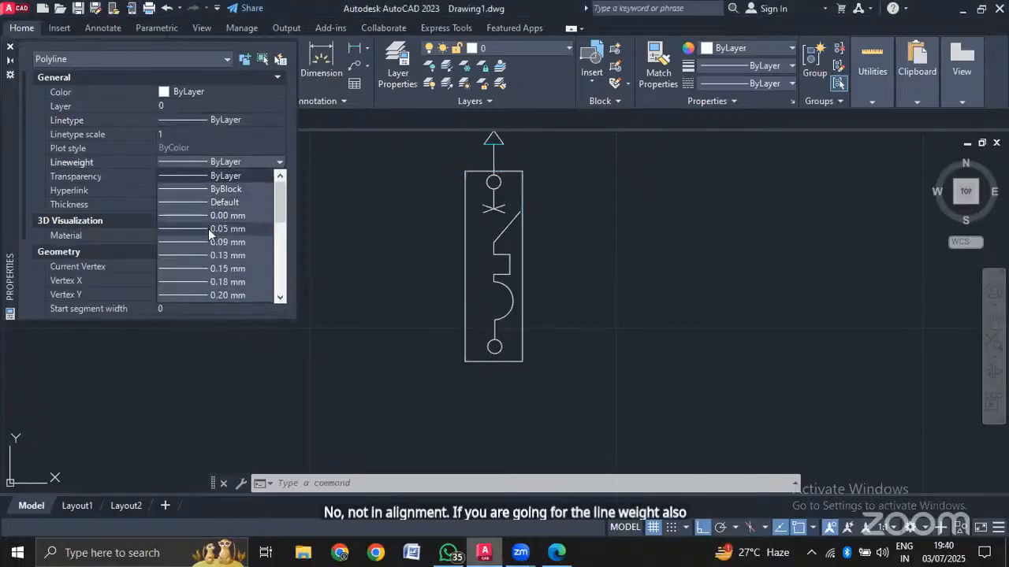
{"action": "left_click", "coordinate": [241, 128]}
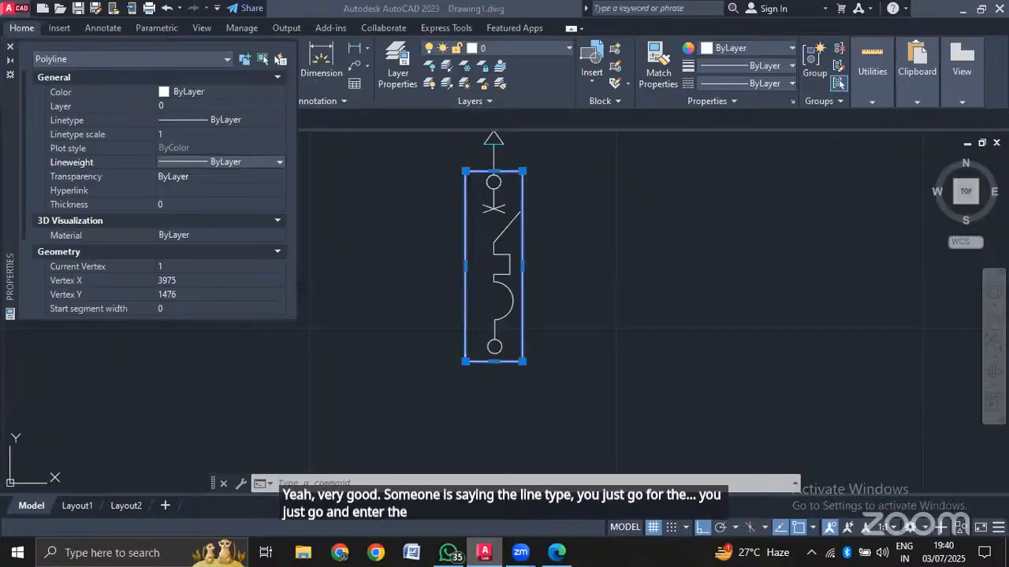
{"action": "left_click", "coordinate": [645, 250]}
{"action": "key", "text": "Escape"}
{"action": "key", "text": "Escape"}
{"action": "left_click", "coordinate": [645, 250]}
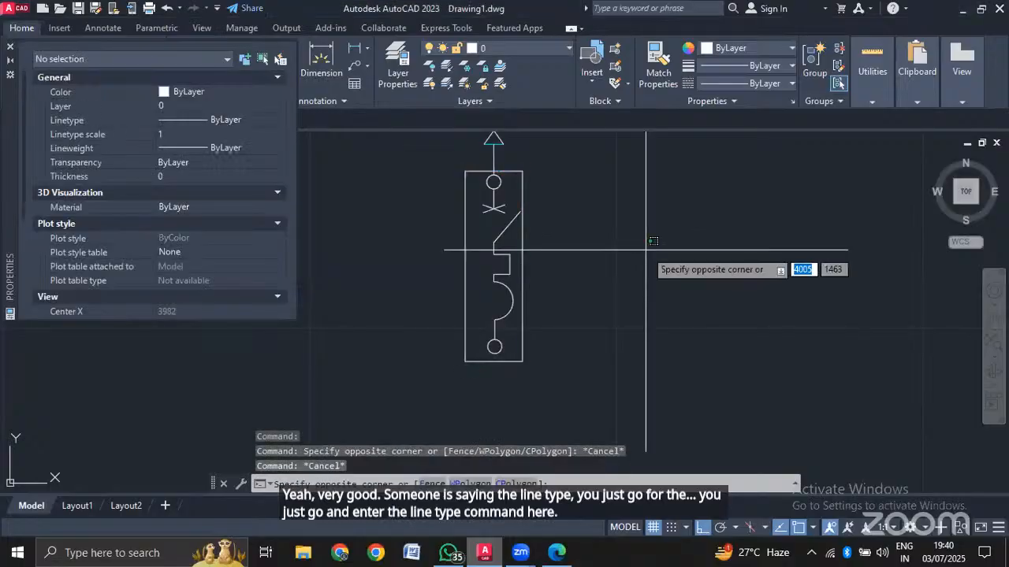
{"action": "key", "text": "Escape"}
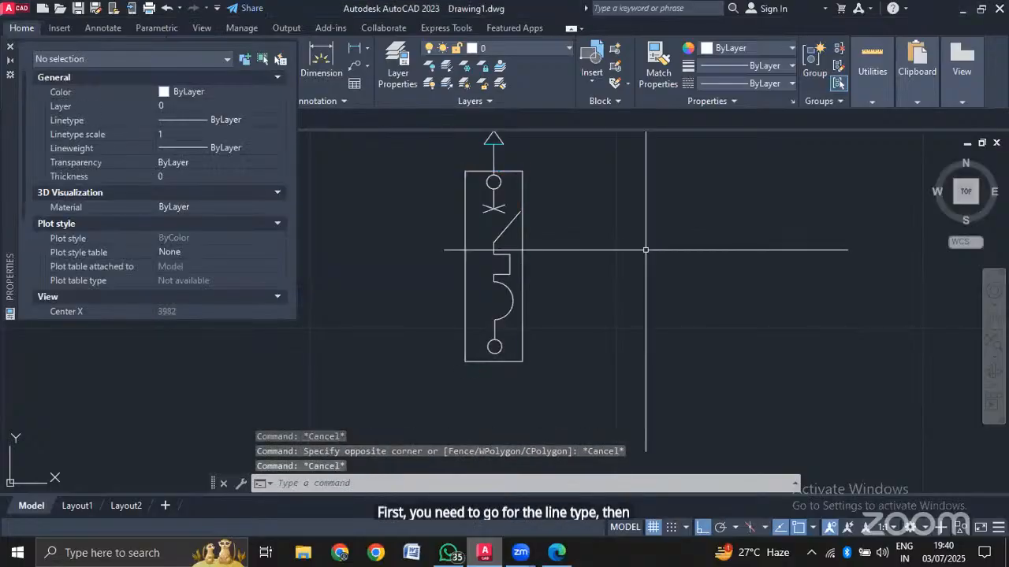
Load all linetypes from acadiso.lin into the drawing with the Linetype Manager.
{"action": "type", "text": "LINE"}
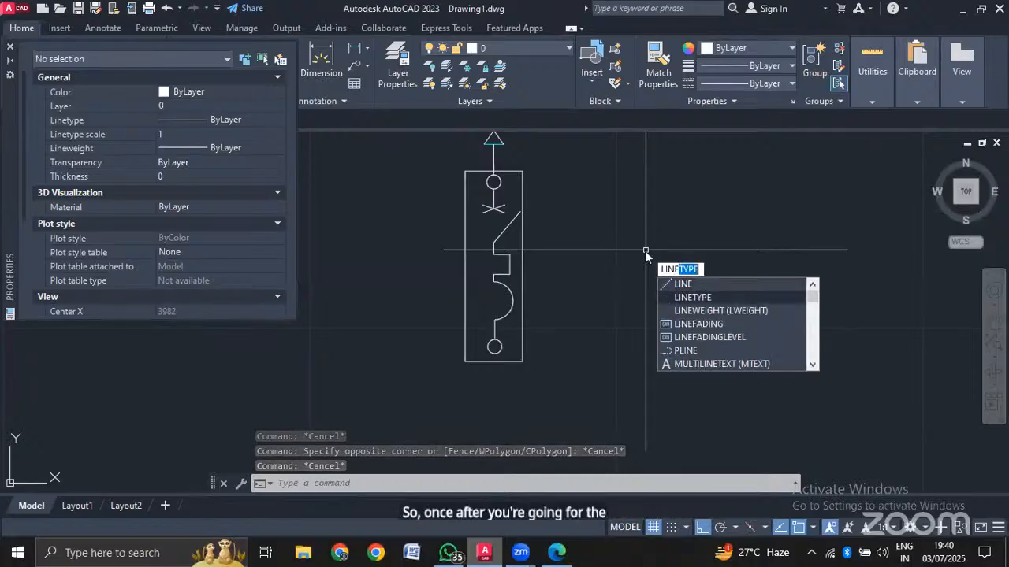
{"action": "key", "text": "Return"}
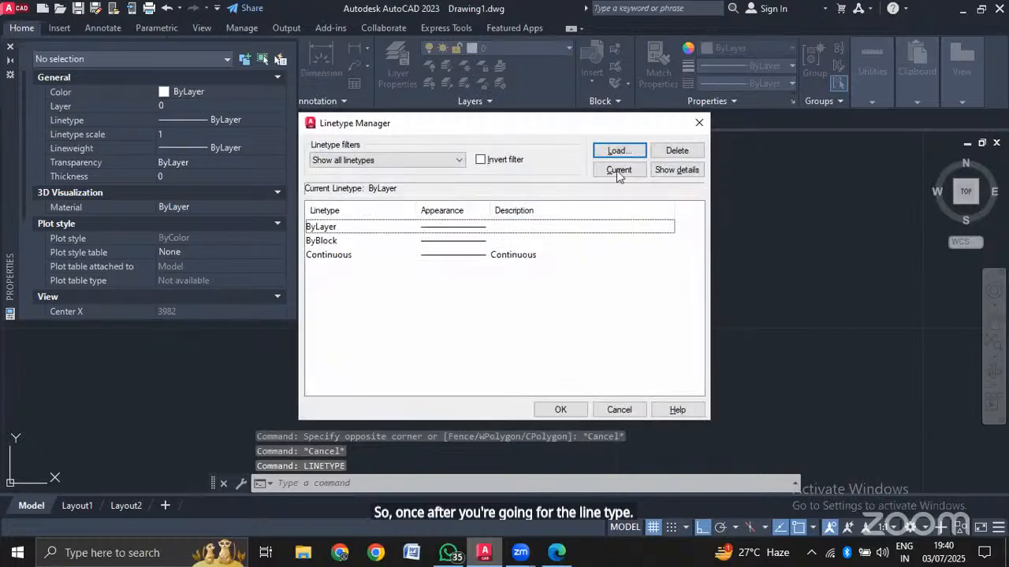
{"action": "left_click", "coordinate": [608, 152]}
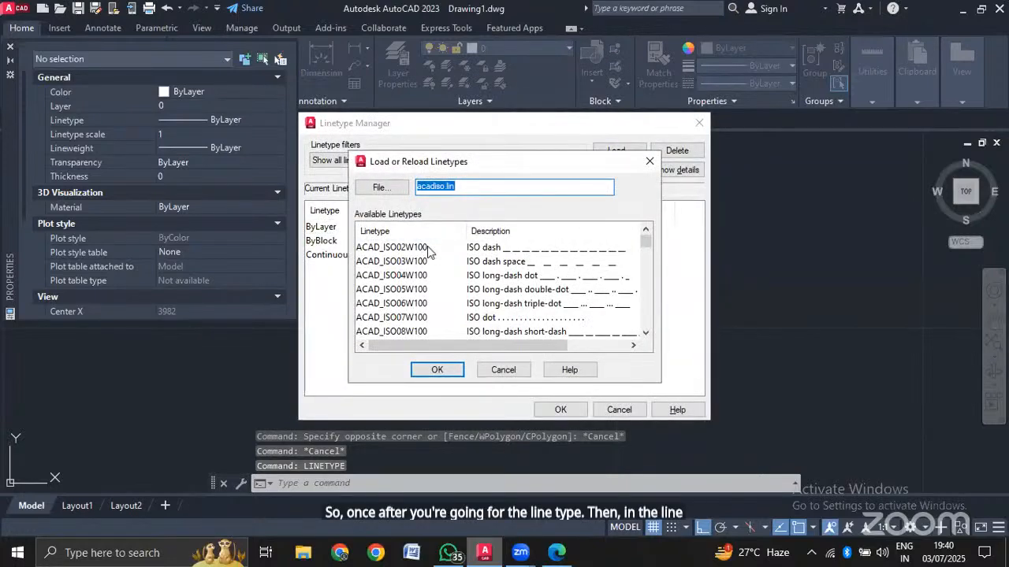
{"action": "left_click", "coordinate": [394, 247]}
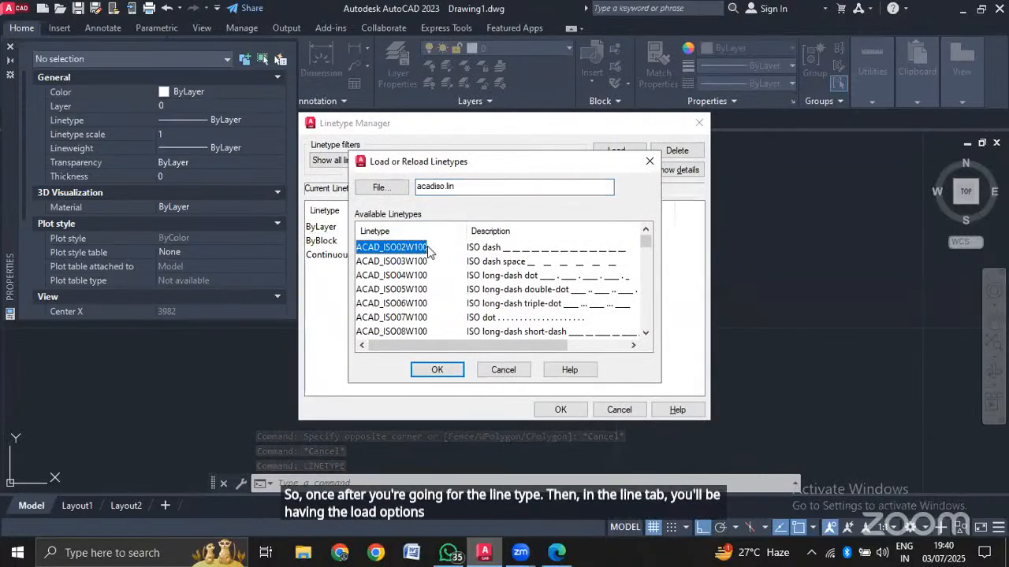
{"action": "key", "text": "ctrl+a"}
{"action": "left_click", "coordinate": [433, 370]}
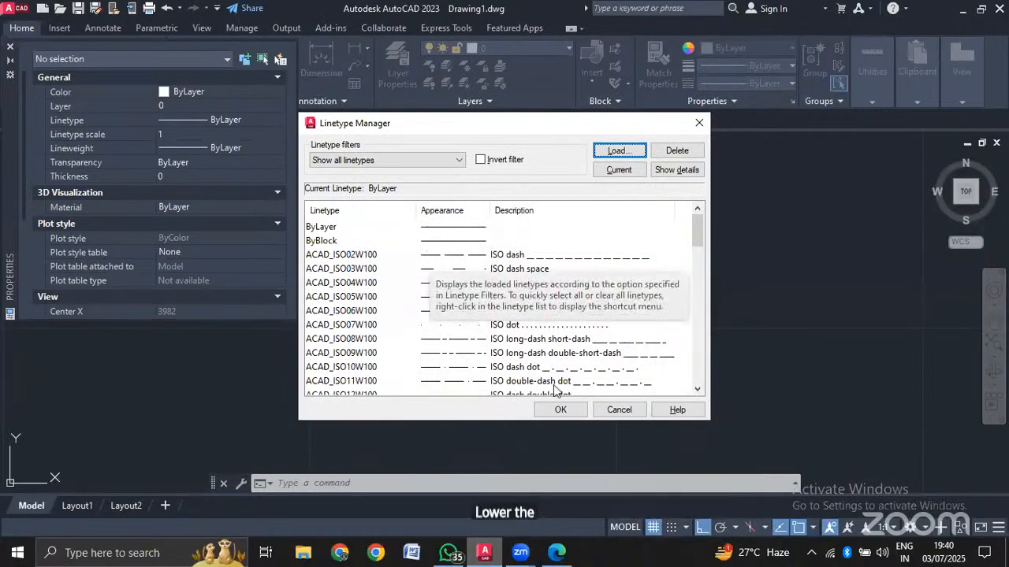
{"action": "left_click", "coordinate": [560, 409]}
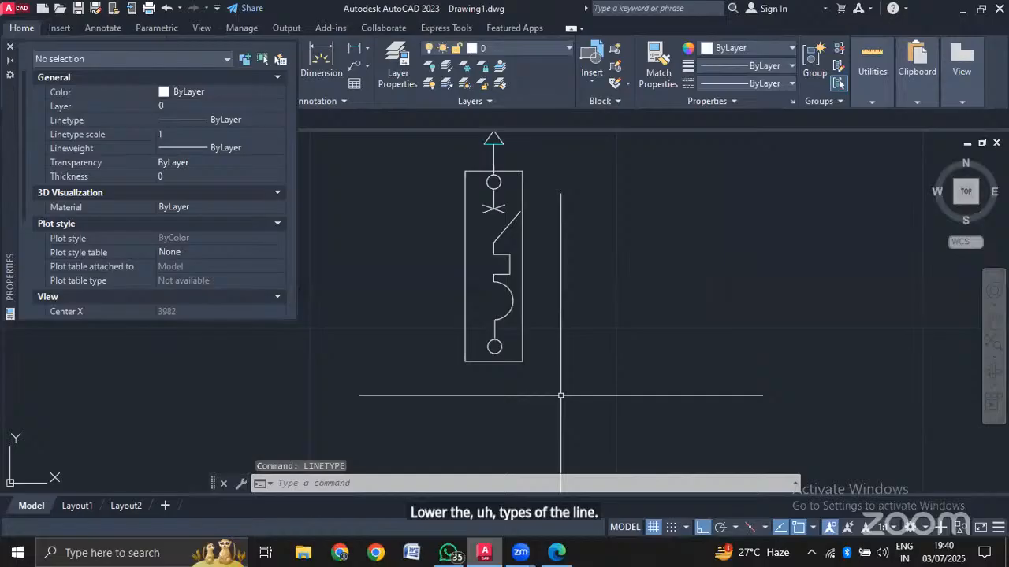
Set the linetype of the rectangle around the breaker symbol to DASHED2.
{"action": "left_click", "coordinate": [523, 260]}
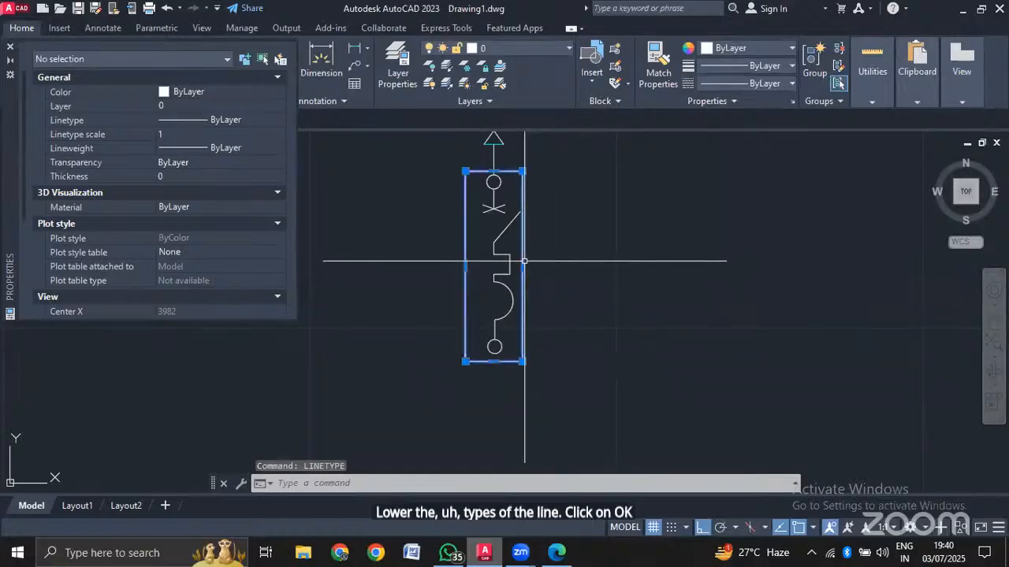
{"action": "left_click", "coordinate": [226, 120]}
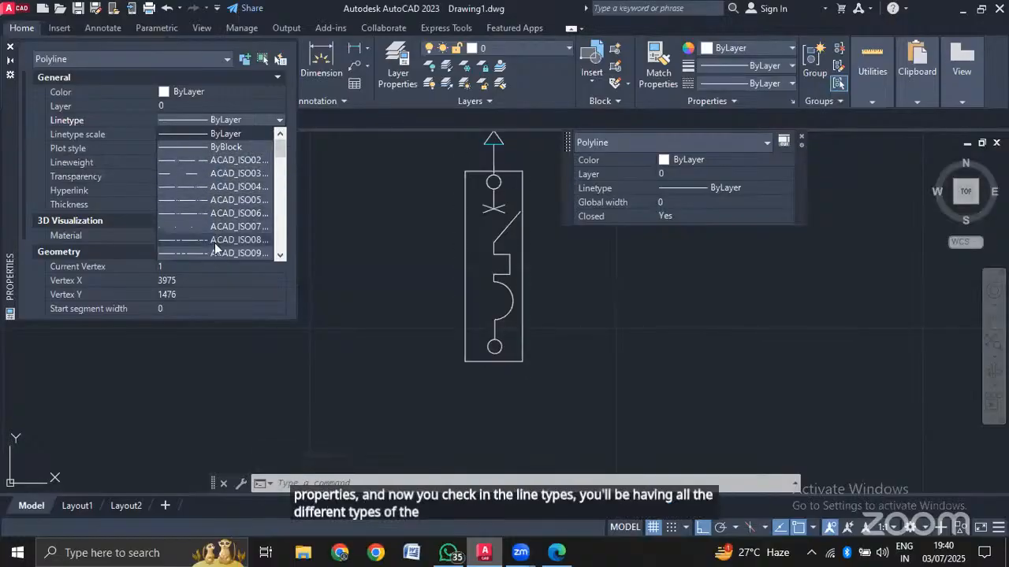
{"action": "scroll", "coordinate": [215, 225], "scroll_direction": "down", "scroll_amount": 1}
{"action": "scroll", "coordinate": [214, 222], "scroll_direction": "down", "scroll_amount": 1}
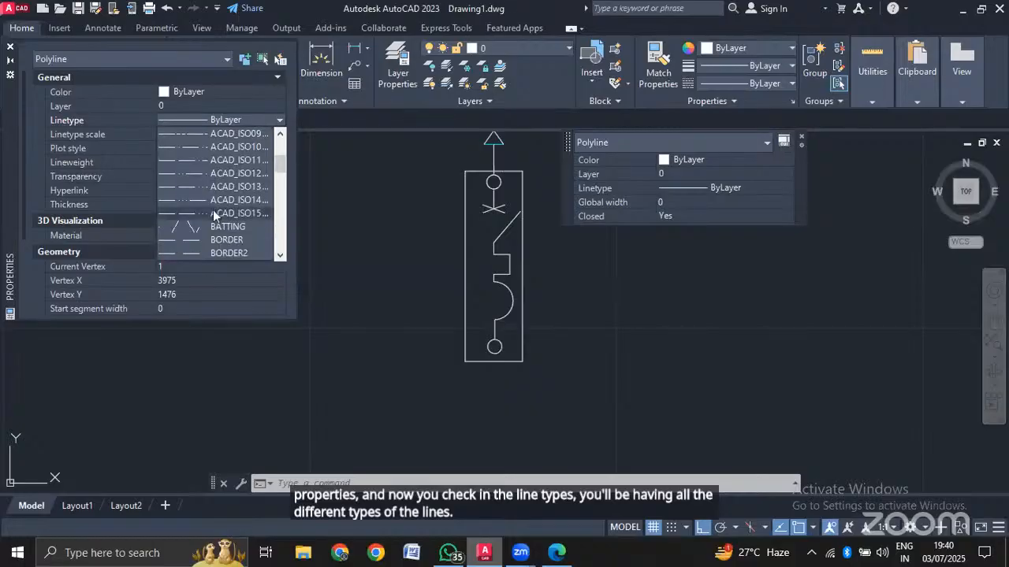
{"action": "scroll", "coordinate": [215, 191], "scroll_direction": "down", "scroll_amount": 1}
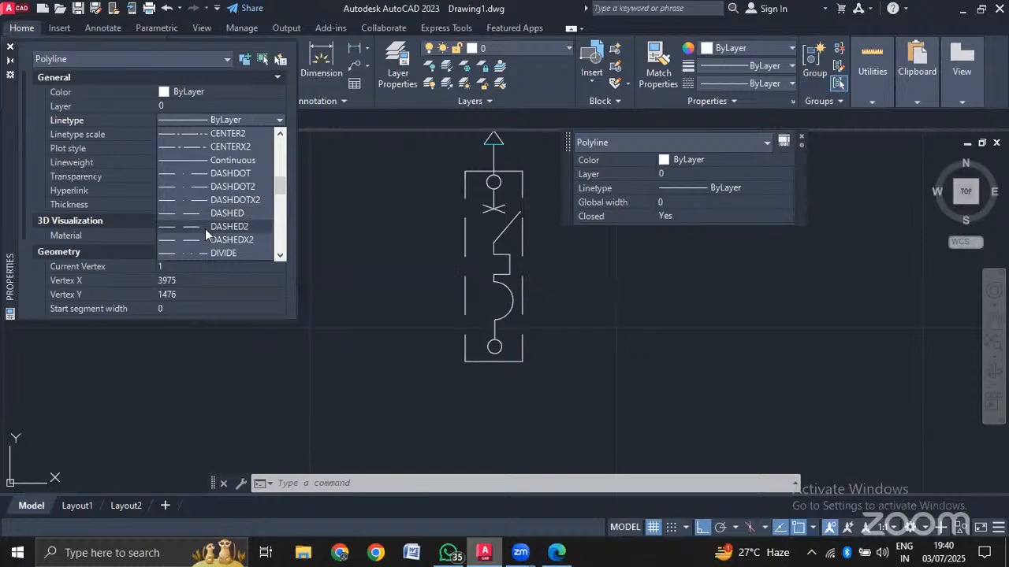
{"action": "left_click", "coordinate": [205, 227]}
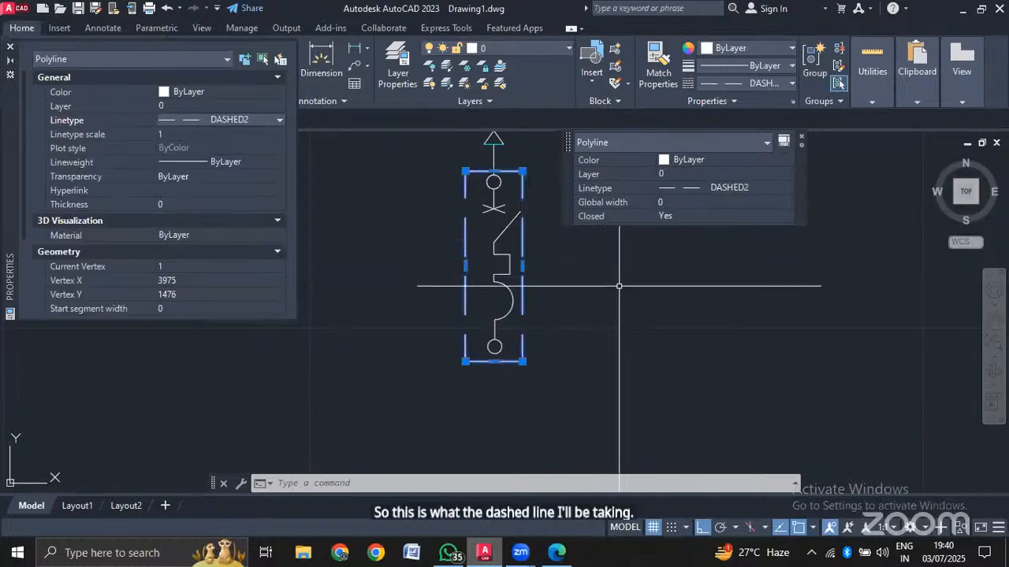
{"action": "key", "text": "Escape"}
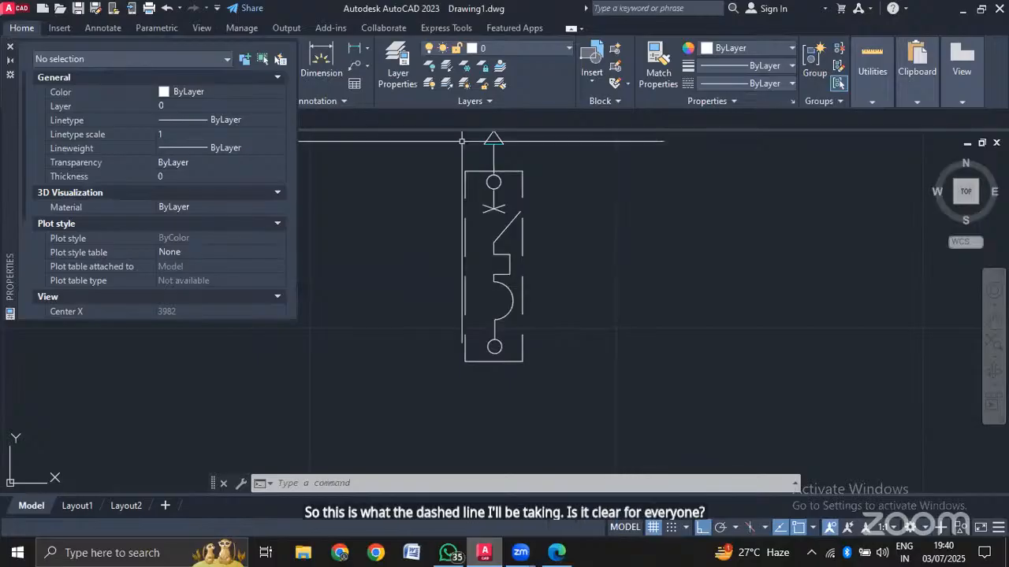
Set the linetype scale of the dashed rectangle around the breaker to 0.5.
{"action": "left_click", "coordinate": [729, 210]}
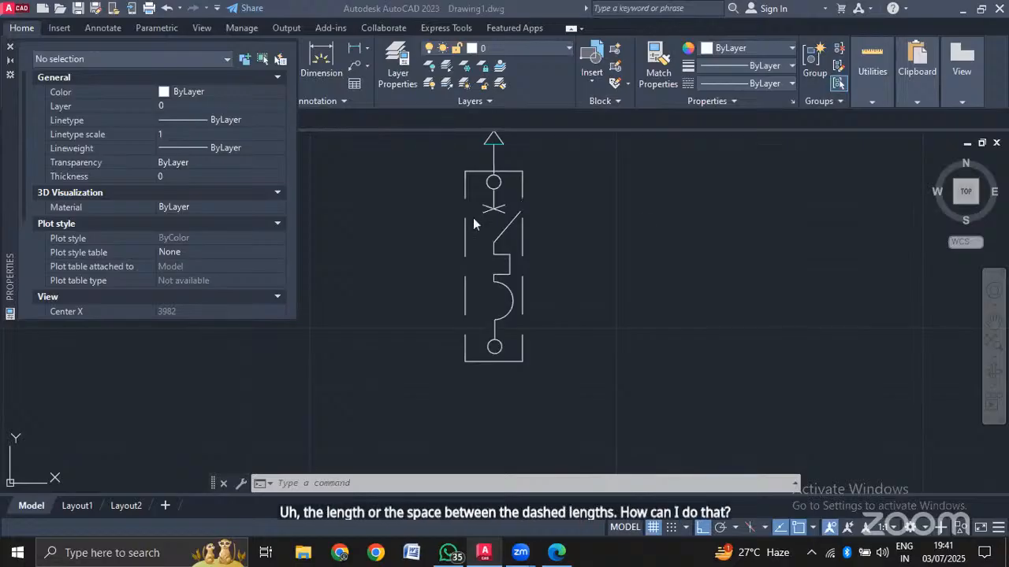
{"action": "left_click", "coordinate": [522, 175]}
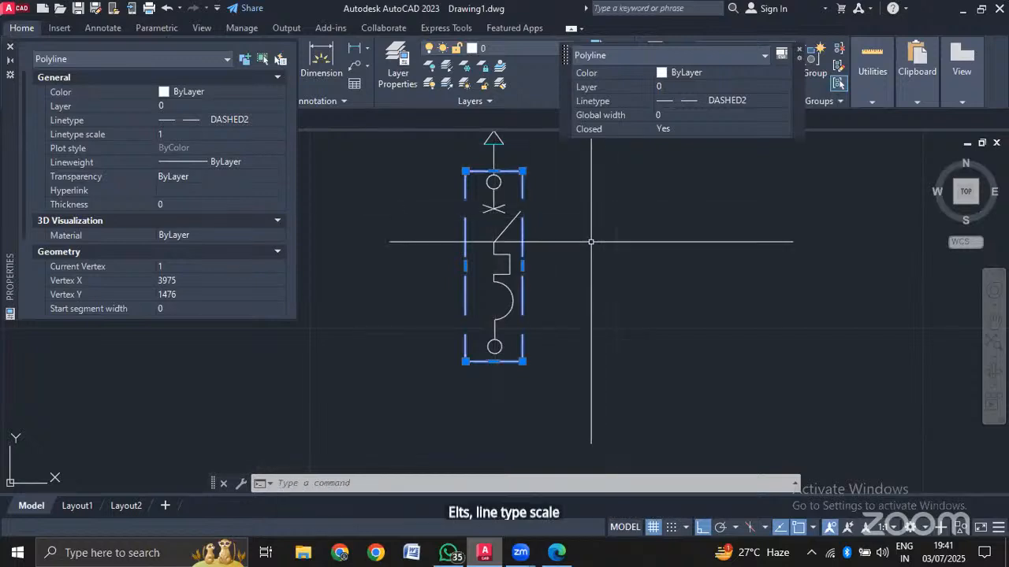
{"action": "left_click", "coordinate": [168, 134]}
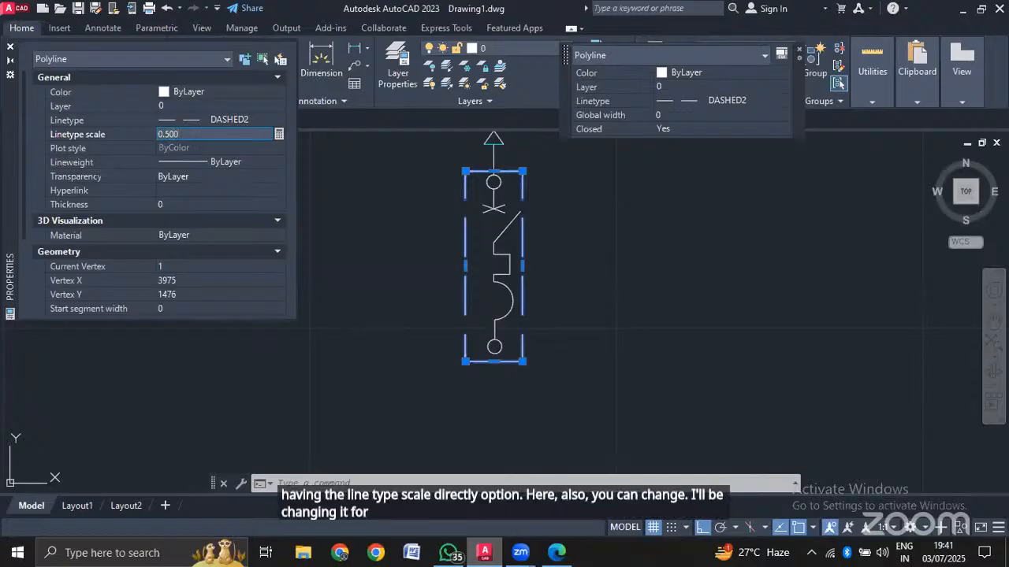
{"action": "key", "text": "Return"}
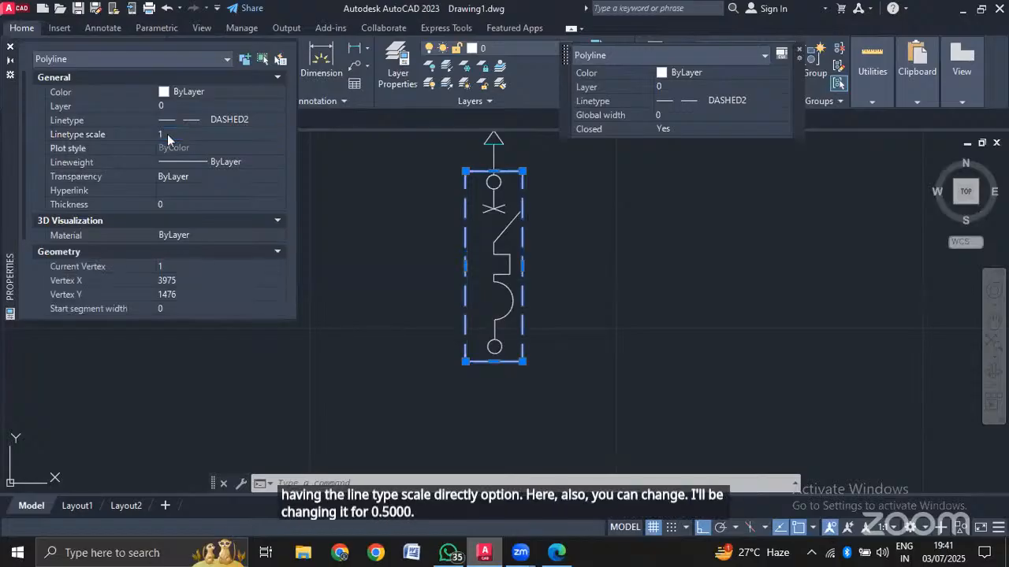
{"action": "key", "text": "Escape"}
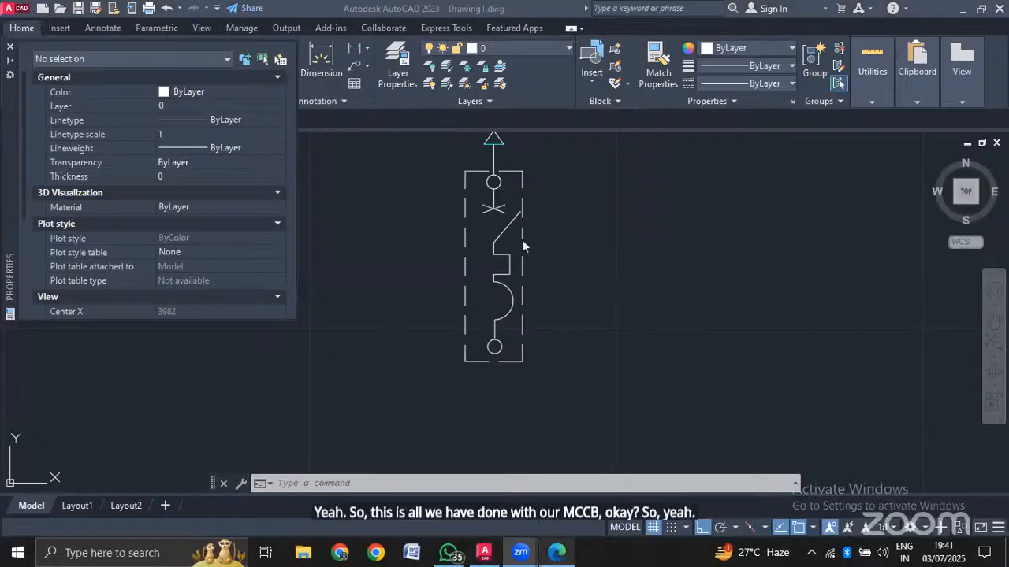
Change the color of the dashed rectangle around the breaker symbol to Blue.
{"action": "left_click", "coordinate": [228, 92]}
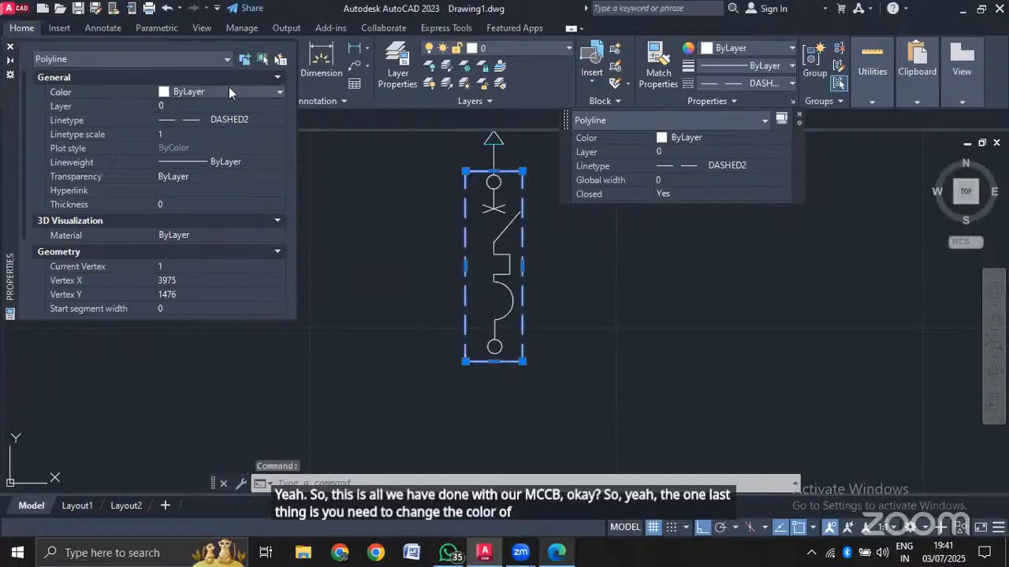
{"action": "left_click", "coordinate": [199, 185]}
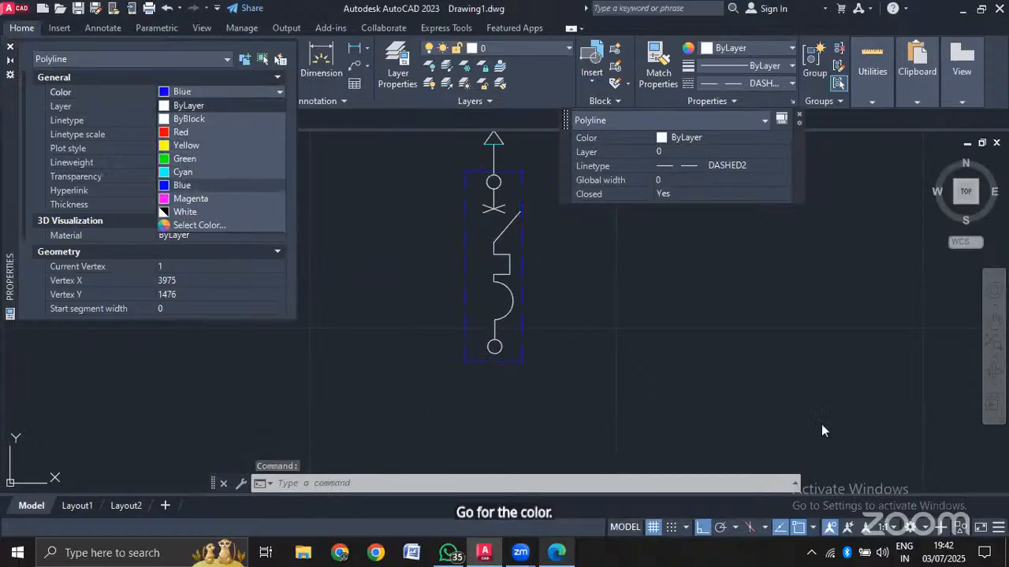
{"action": "key", "text": "Escape"}
{"action": "scroll", "coordinate": [691, 341], "scroll_direction": "down", "scroll_amount": 2}
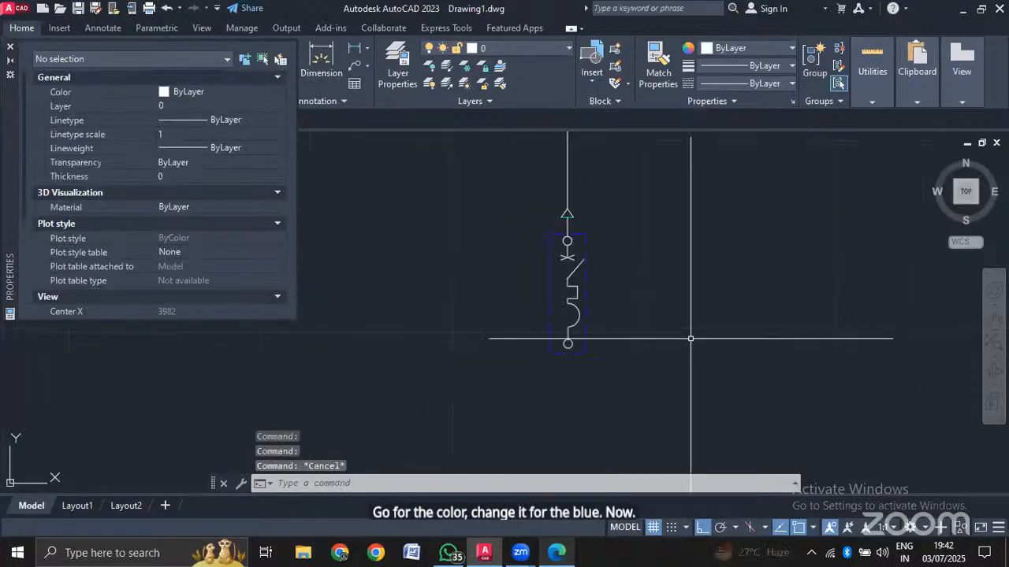
{"action": "scroll", "coordinate": [690, 338], "scroll_direction": "up", "scroll_amount": 3}
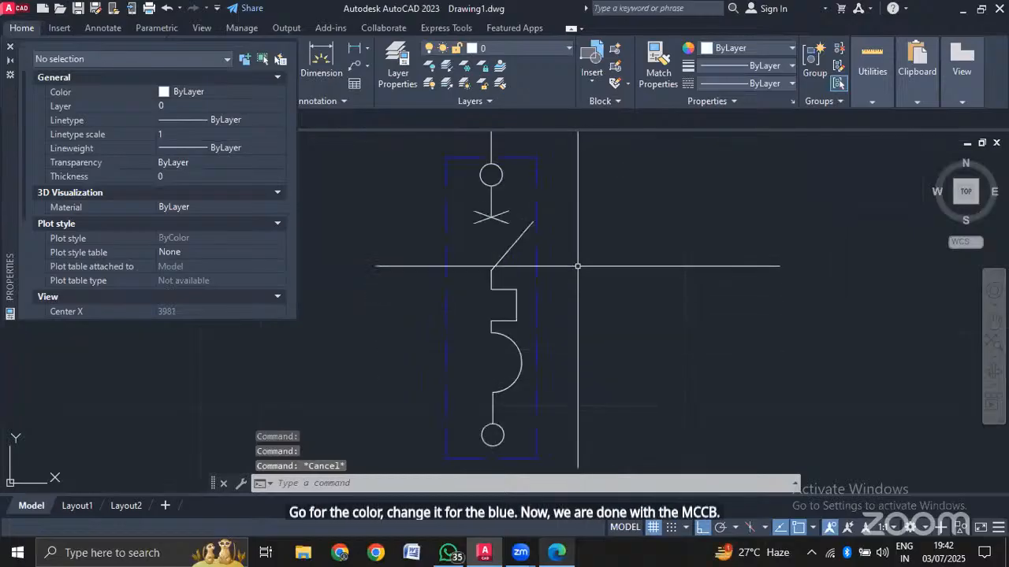
{"action": "scroll", "coordinate": [567, 227], "scroll_direction": "down", "scroll_amount": 1}
{"action": "left_click", "coordinate": [566, 196]}
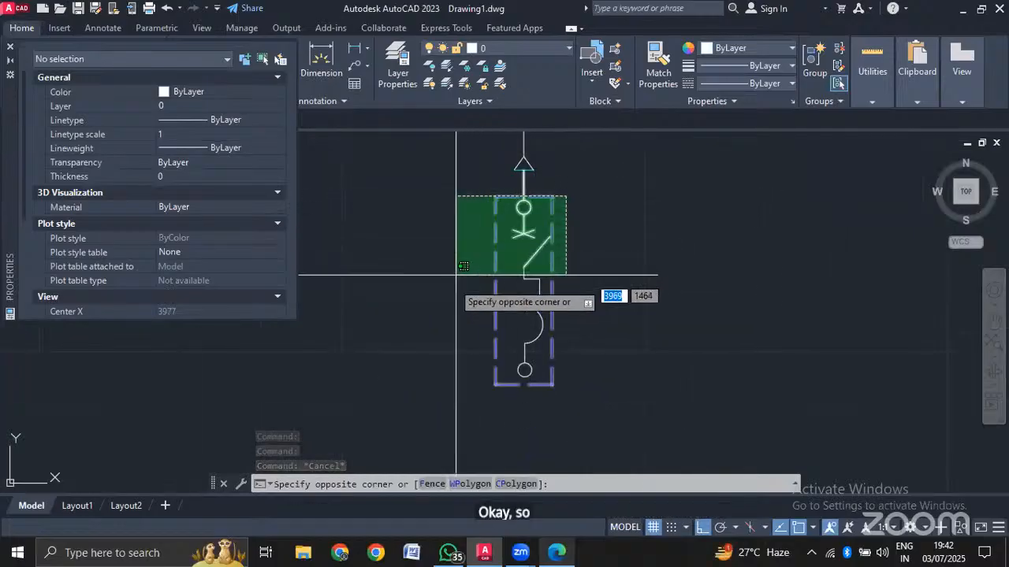
{"action": "left_click", "coordinate": [450, 407]}
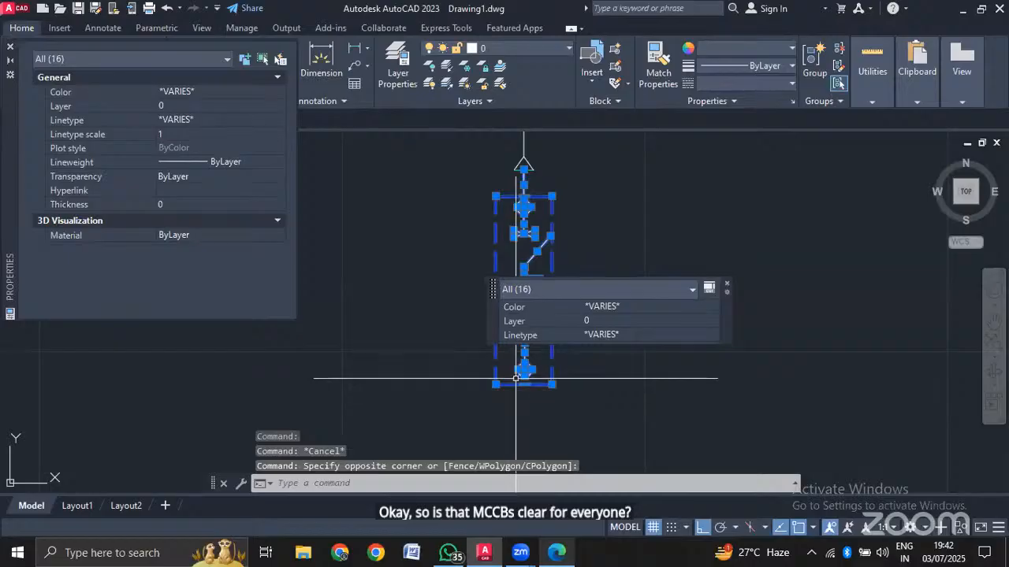
{"action": "key", "text": "Escape"}
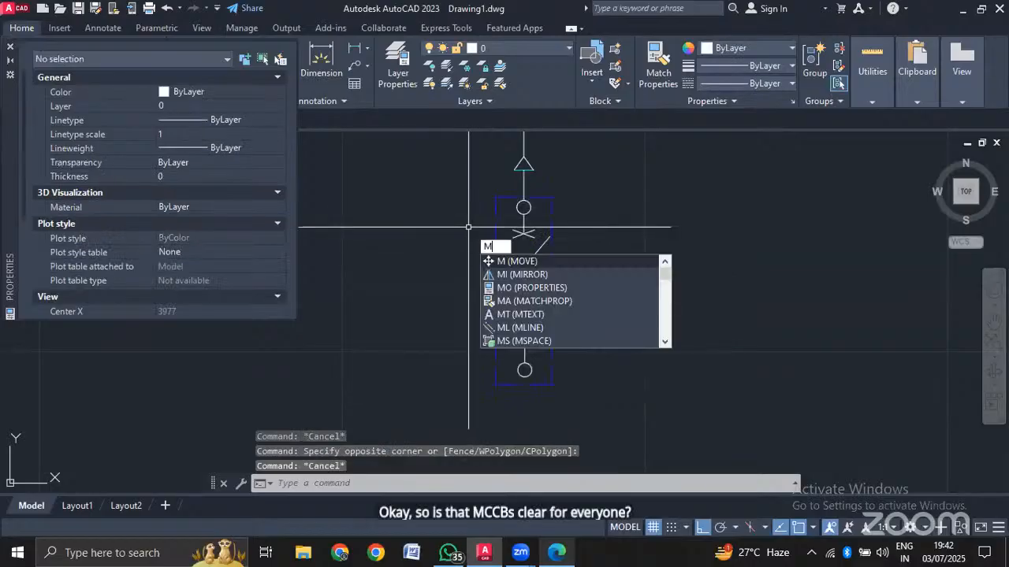
Move the breaker symbol with its dashed box about 6 units straight down from the triangle, with Ortho off.
{"action": "key", "text": "Return"}
{"action": "left_click", "coordinate": [479, 198]}
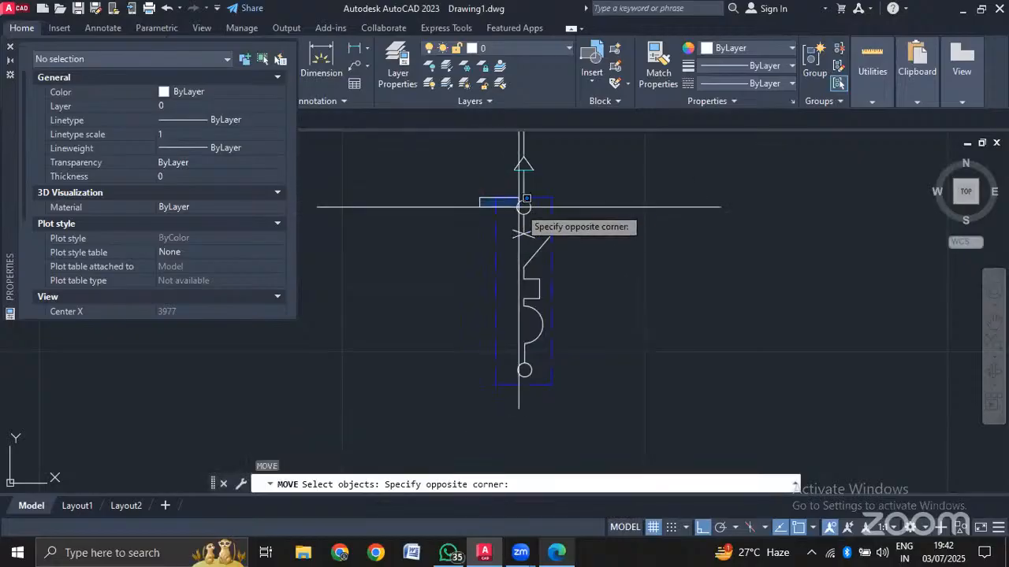
{"action": "left_click", "coordinate": [485, 198]}
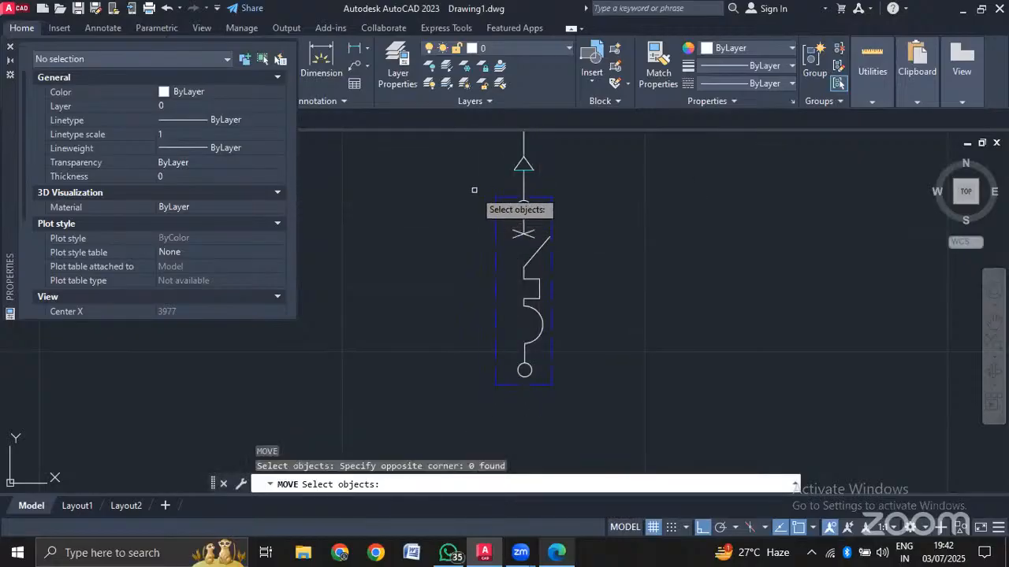
{"action": "left_click", "coordinate": [473, 190]}
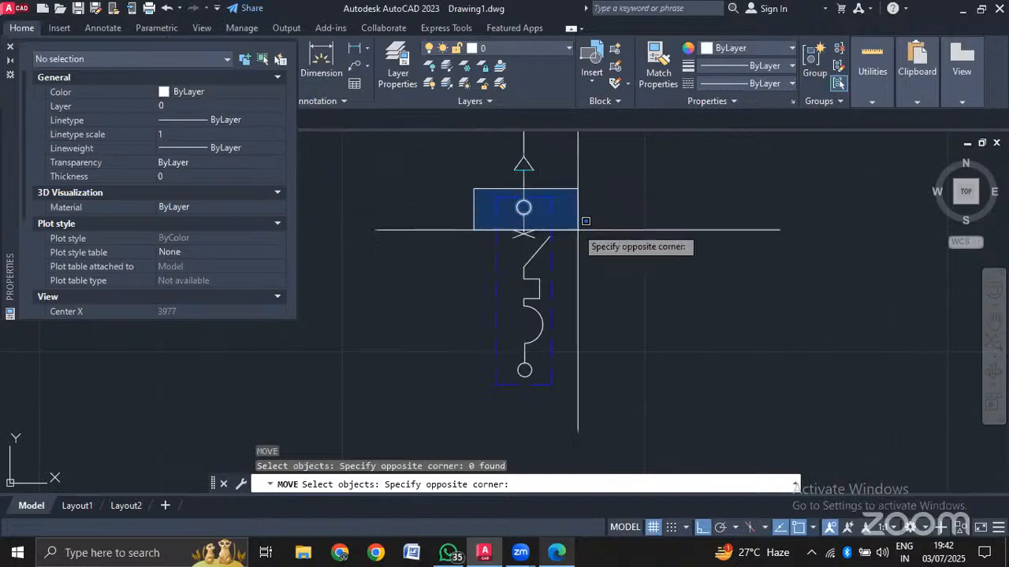
{"action": "left_click", "coordinate": [580, 409]}
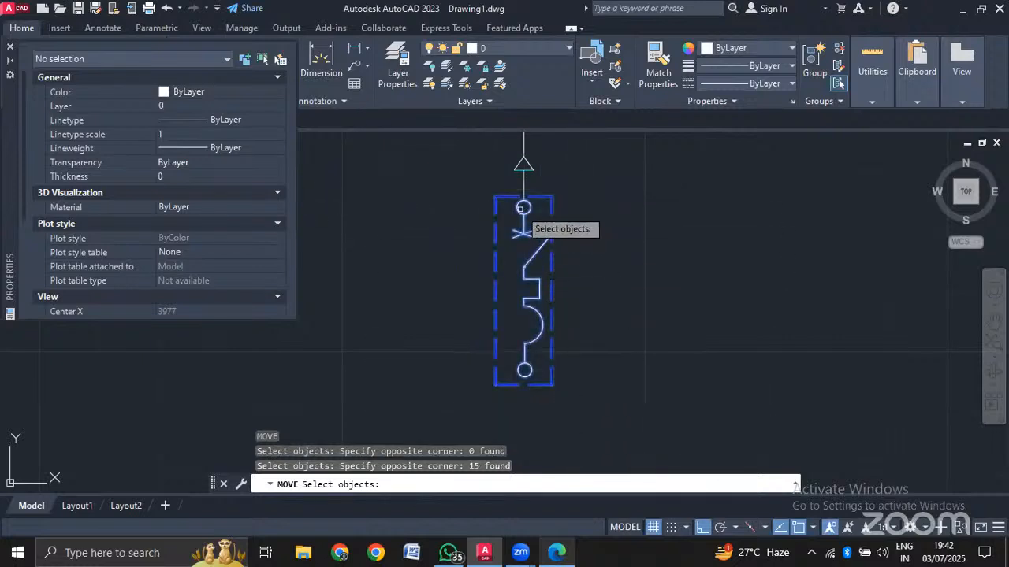
{"action": "key", "text": "Return"}
{"action": "left_click", "coordinate": [525, 289]}
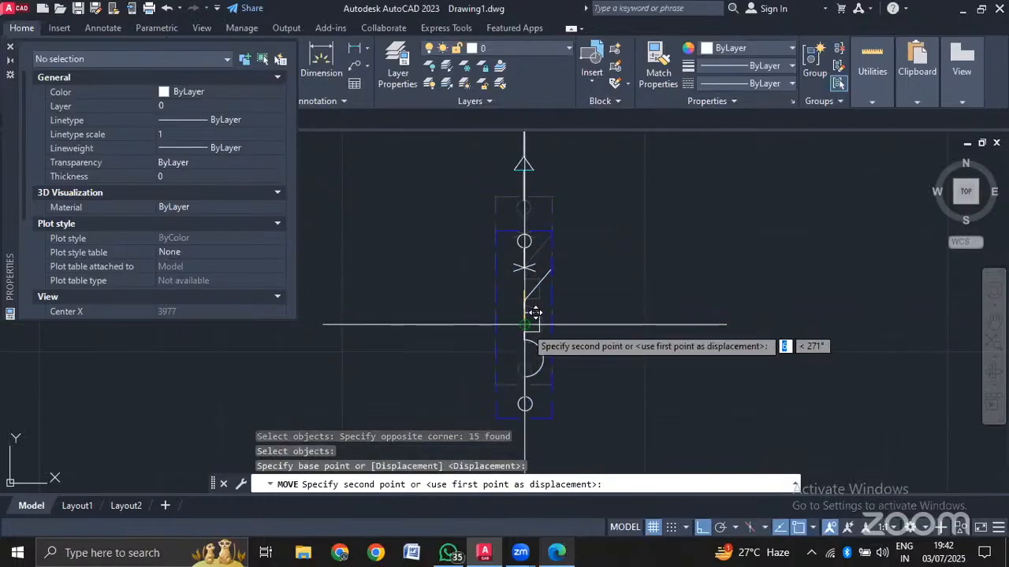
{"action": "key", "text": "F8"}
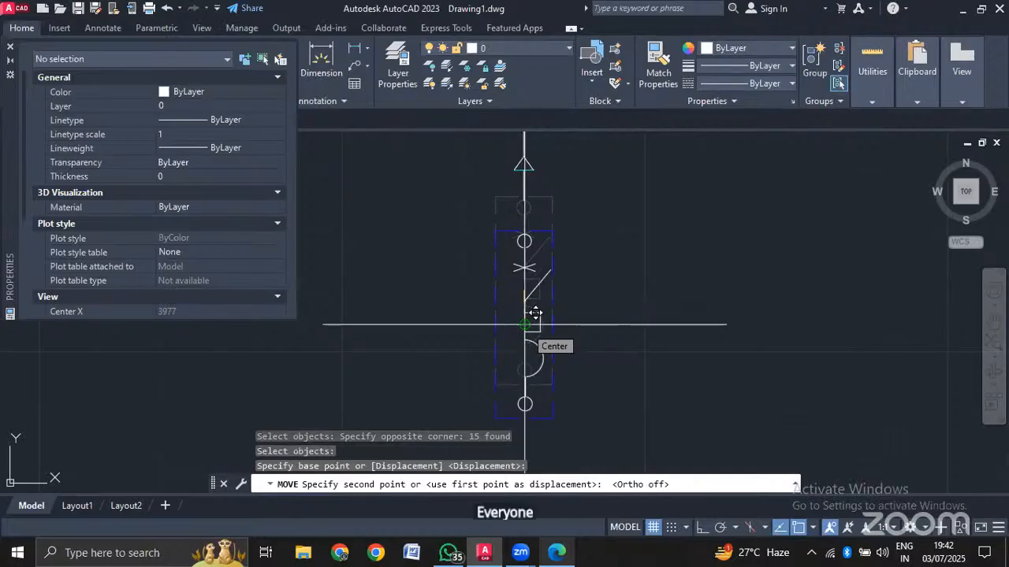
{"action": "left_click", "coordinate": [535, 312]}
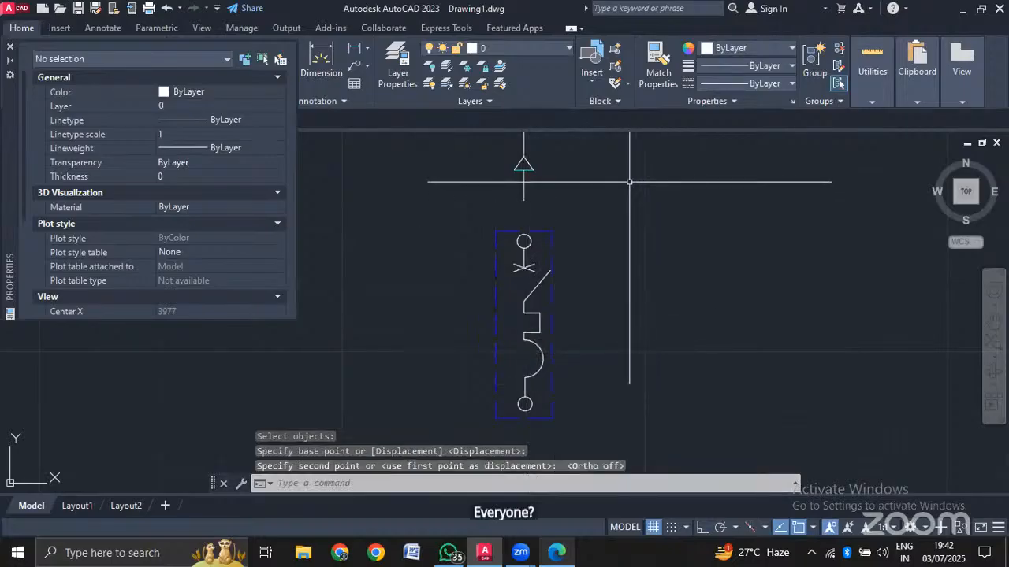
Stretch the lower end of the vertical line below the triangle down to the top of the breaker's upper circle.
{"action": "scroll", "coordinate": [561, 194], "scroll_direction": "up", "scroll_amount": 2}
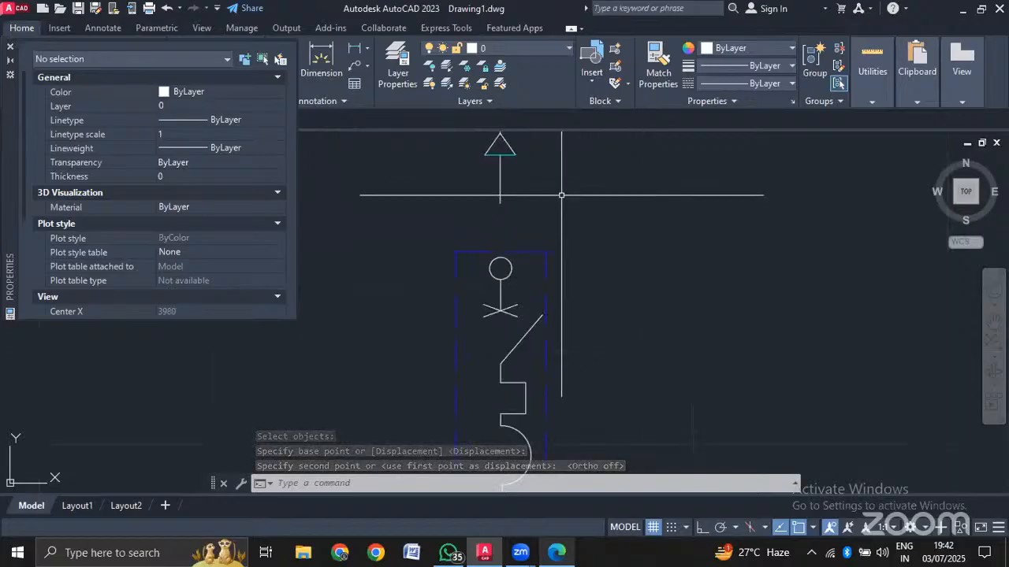
{"action": "type", "text": "s"}
{"action": "key", "text": "Return"}
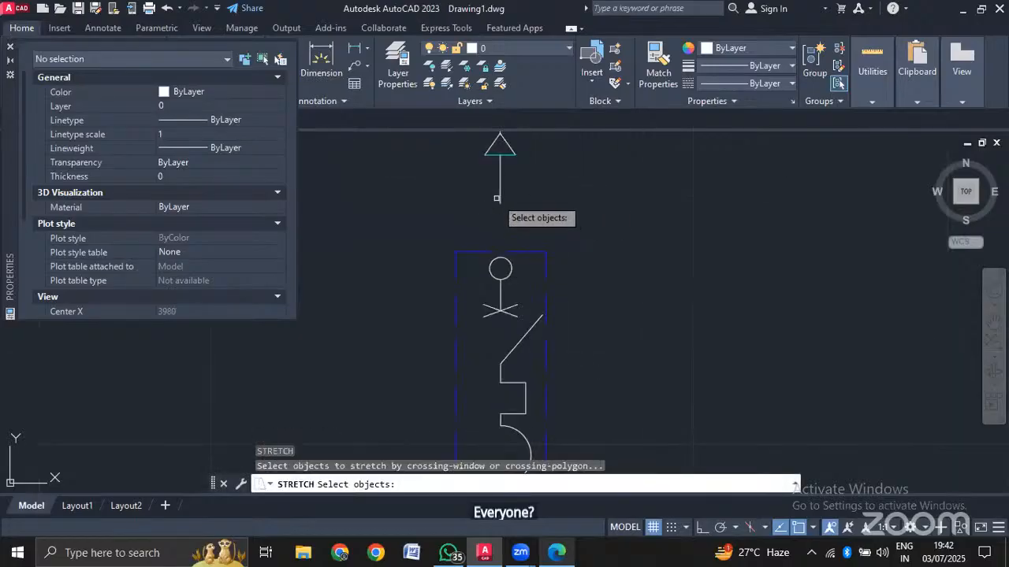
{"action": "left_click", "coordinate": [520, 189]}
{"action": "left_click", "coordinate": [498, 209]}
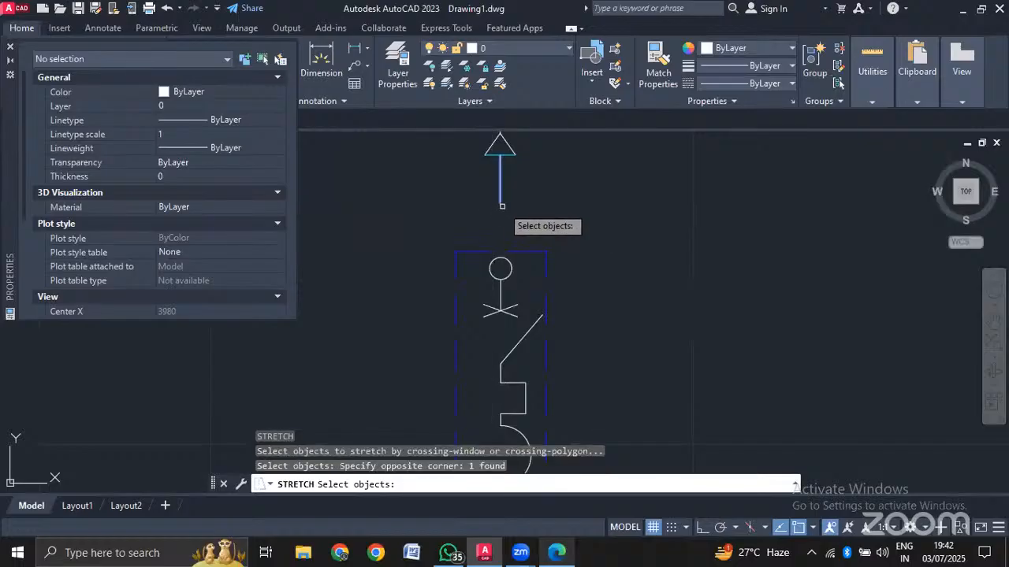
{"action": "key", "text": "Return"}
{"action": "left_click", "coordinate": [500, 203]}
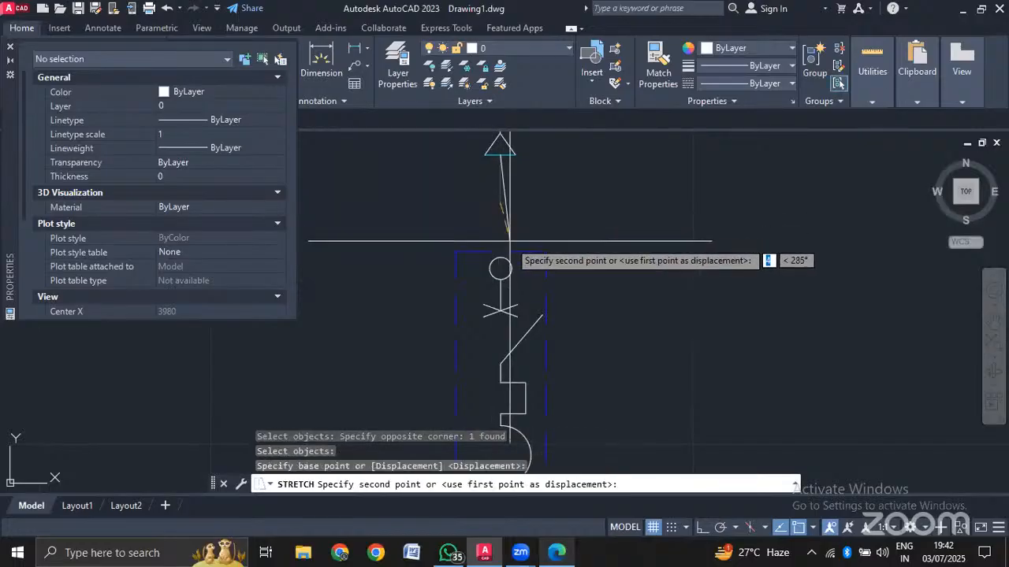
{"action": "left_click", "coordinate": [500, 256]}
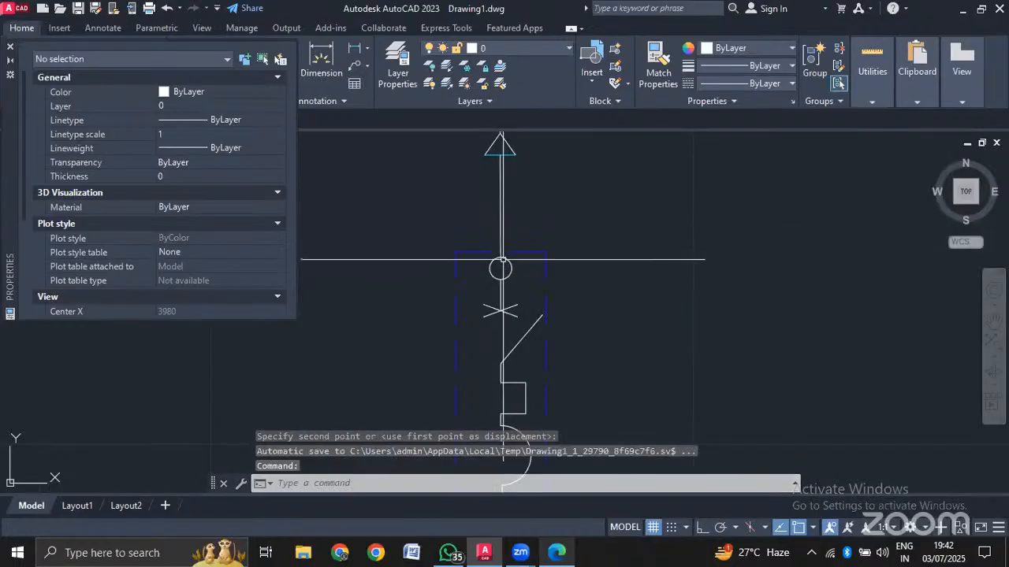
{"action": "key", "text": "Escape"}
{"action": "scroll", "coordinate": [573, 204], "scroll_direction": "down", "scroll_amount": 4}
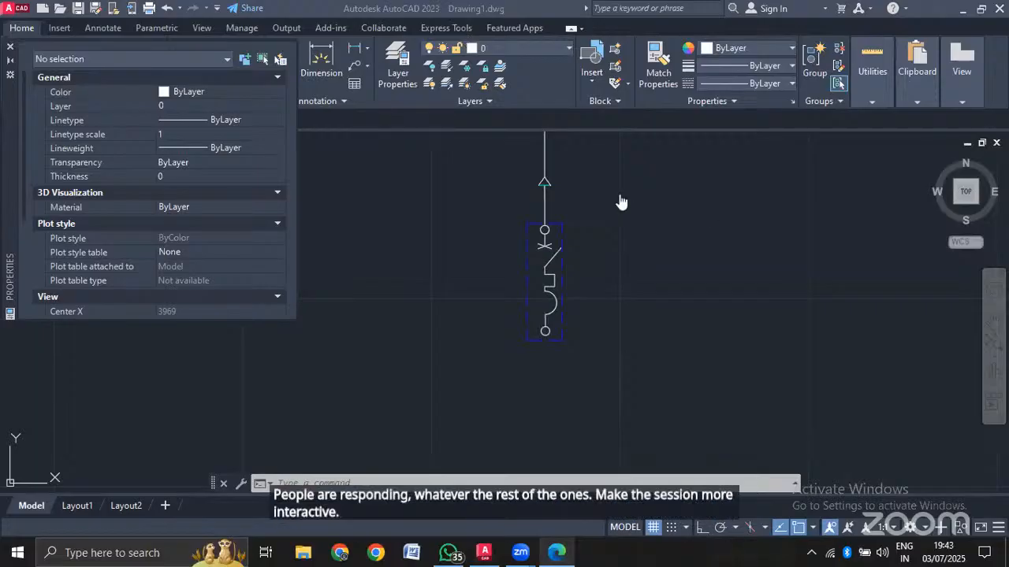
{"action": "scroll", "coordinate": [571, 208], "scroll_direction": "up", "scroll_amount": 3}
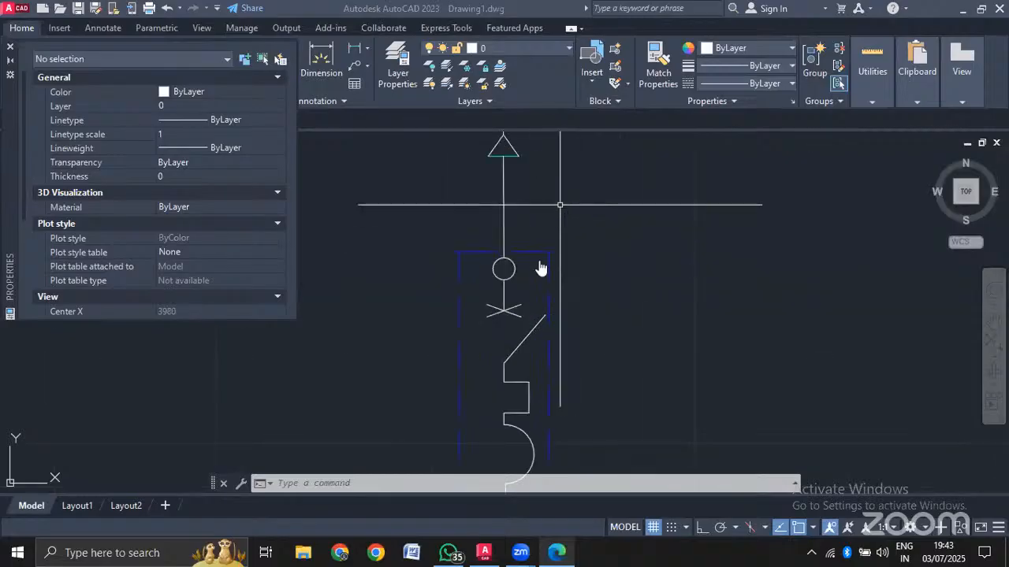
{"action": "scroll", "coordinate": [541, 269], "scroll_direction": "up", "scroll_amount": 2}
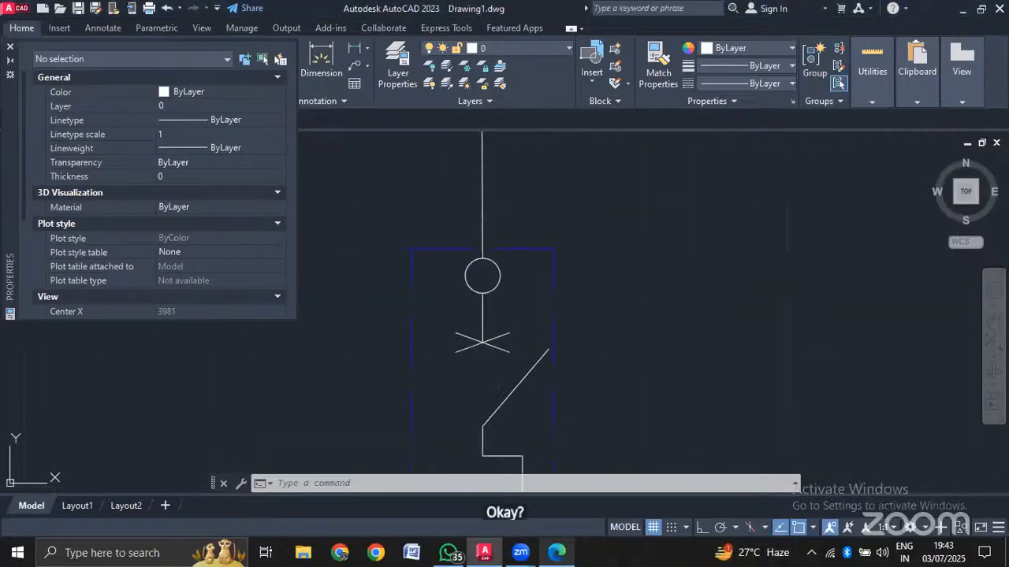
{"action": "middle_click_drag", "start_coordinate": [498, 230], "coordinate": [526, 133]}
{"action": "scroll", "coordinate": [524, 170], "scroll_direction": "down", "scroll_amount": 3}
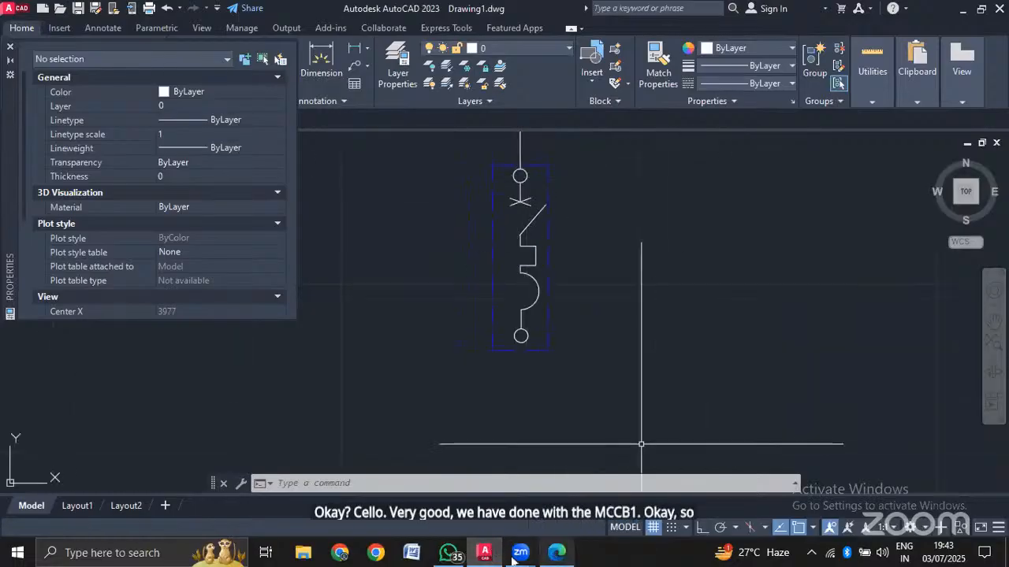
Switch to the reference SLD PDF in Edge and examine how the MCCB line runs past the current transformer to the busbar.
{"action": "left_click", "coordinate": [556, 551]}
{"action": "scroll", "coordinate": [441, 313], "scroll_direction": "down", "scroll_amount": 1}
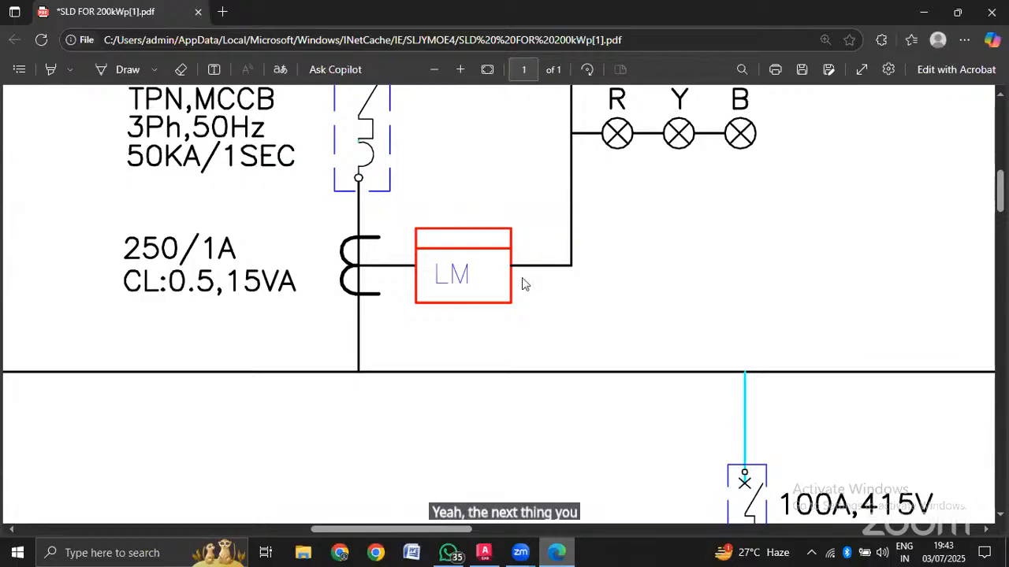
{"action": "scroll", "coordinate": [521, 284], "scroll_direction": "down", "scroll_amount": 1}
{"action": "scroll", "coordinate": [524, 315], "scroll_direction": "up", "scroll_amount": 2}
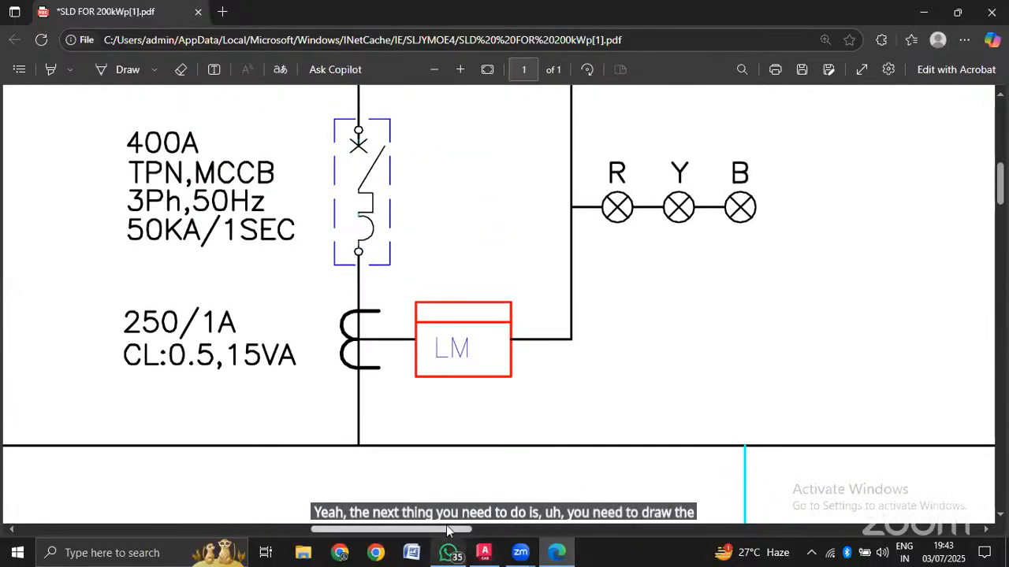
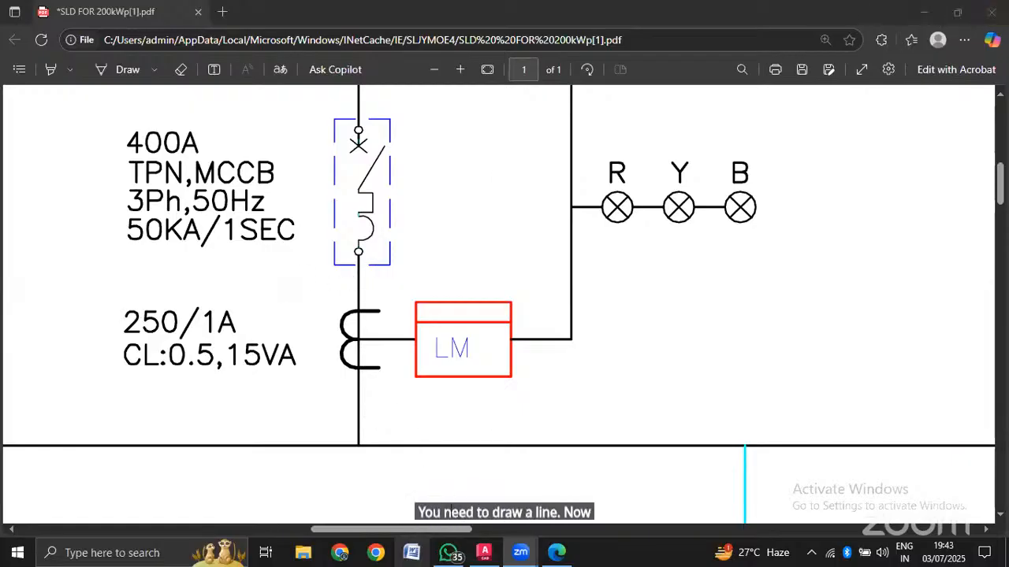
{"action": "mouse_move", "coordinate": [446, 534]}
{"action": "left_mouse_down"}
{"action": "mouse_move", "coordinate": [501, 536]}
{"action": "mouse_move", "coordinate": [379, 535]}
{"action": "mouse_move", "coordinate": [416, 536]}
{"action": "left_mouse_up"}
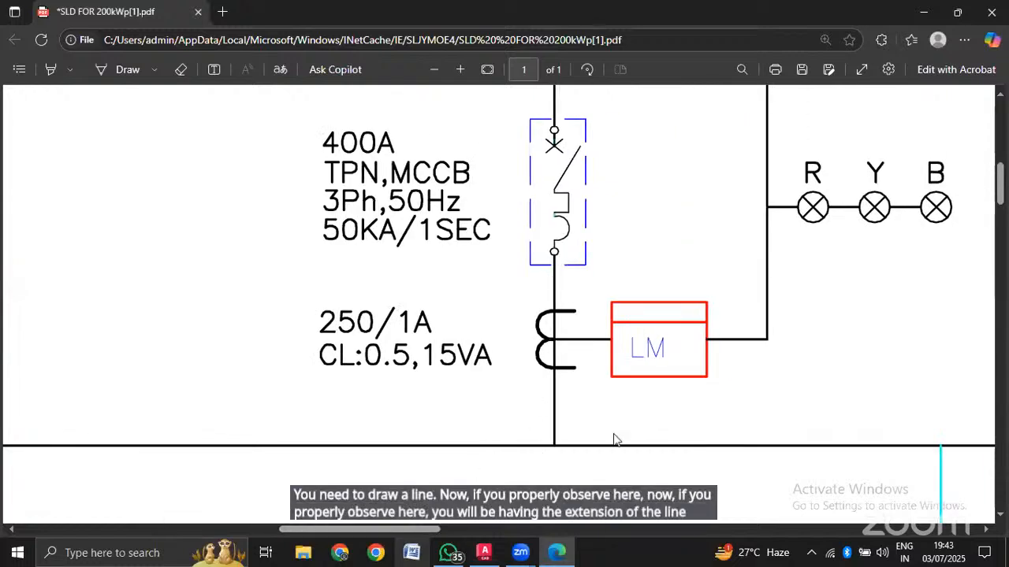
{"action": "scroll", "coordinate": [616, 440], "scroll_direction": "down", "scroll_amount": 3}
{"action": "scroll", "coordinate": [583, 401], "scroll_direction": "up", "scroll_amount": 1}
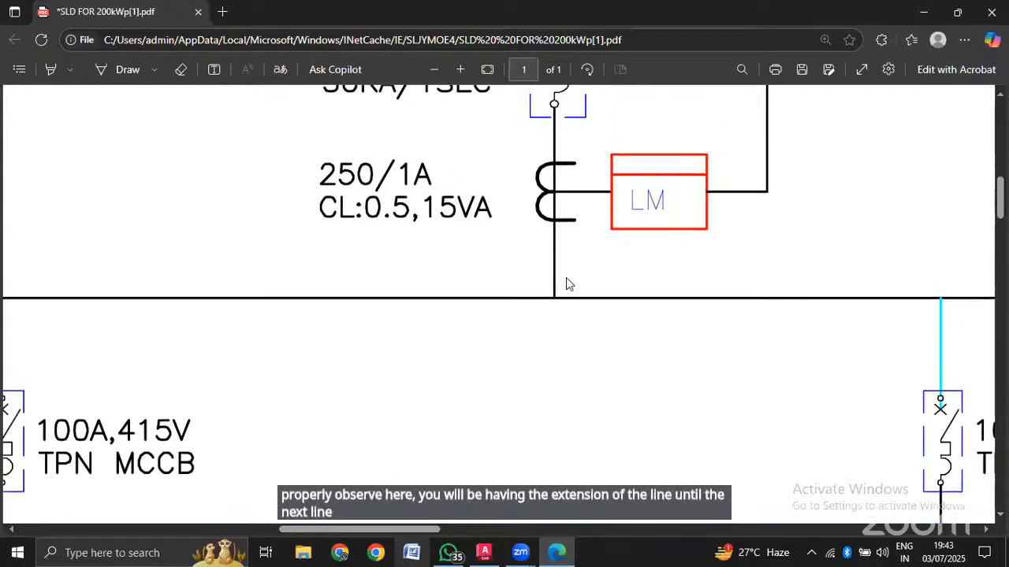
{"action": "scroll", "coordinate": [566, 284], "scroll_direction": "down", "scroll_amount": 1}
{"action": "scroll", "coordinate": [559, 212], "scroll_direction": "up", "scroll_amount": 1}
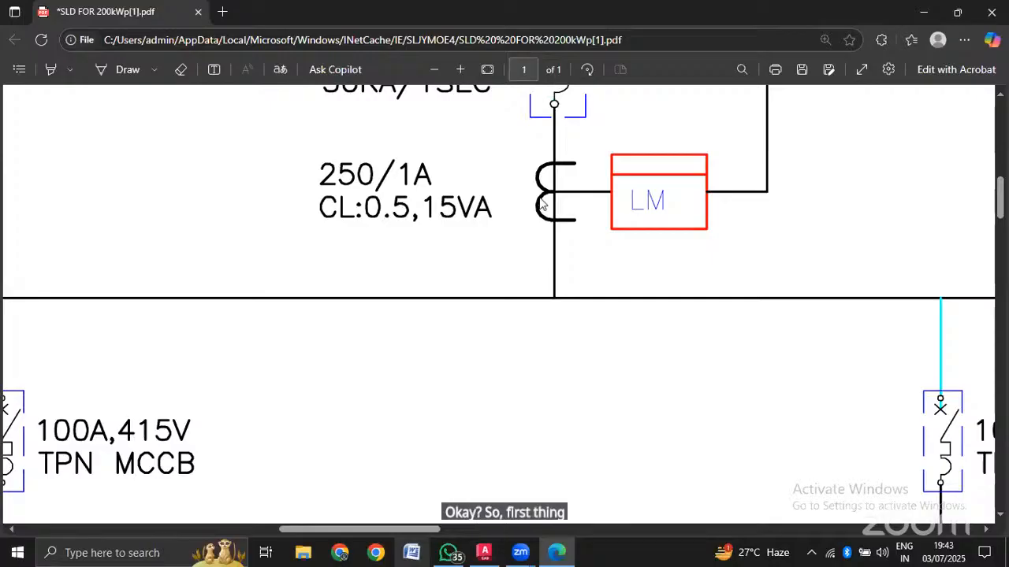
{"action": "left_click", "coordinate": [924, 13]}
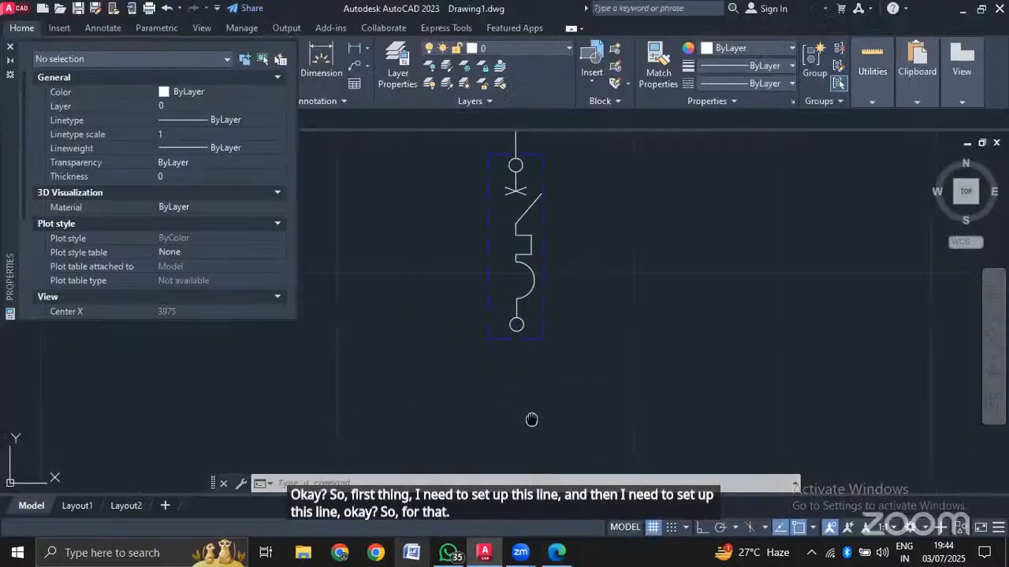
{"action": "middle_click_drag", "start_coordinate": [531, 419], "coordinate": [541, 281]}
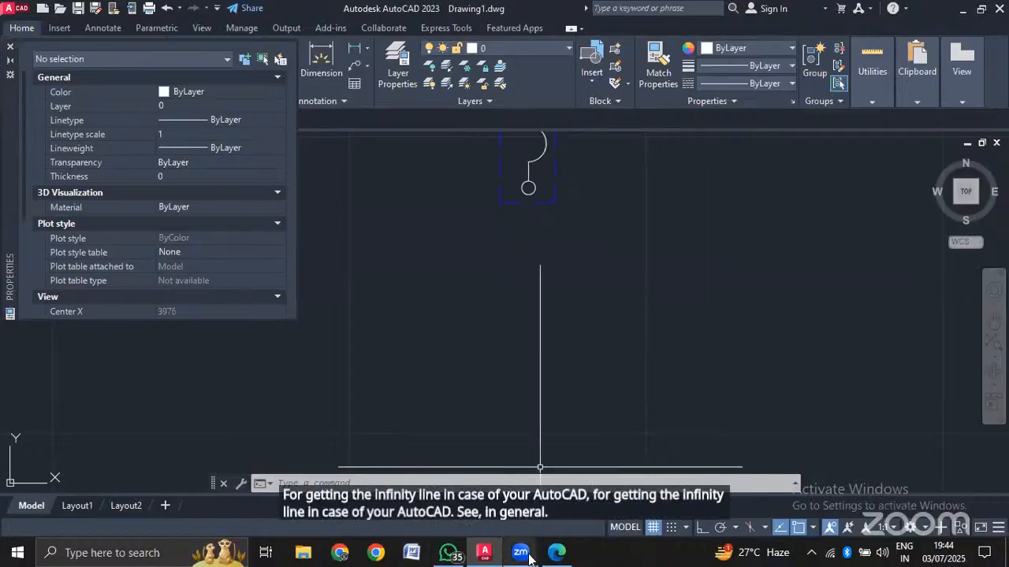
Examine the horizontal busbar's extent and its MCCB branches in the reference SLD PDF.
{"action": "left_click", "coordinate": [560, 557]}
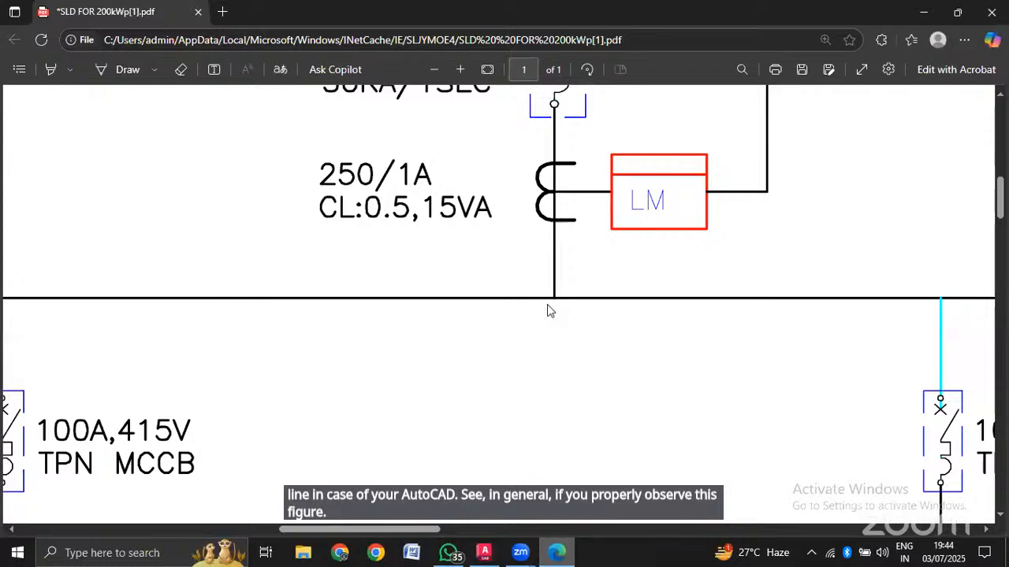
{"action": "scroll", "coordinate": [547, 304], "scroll_direction": "down", "scroll_amount": 5, "text": "ctrl"}
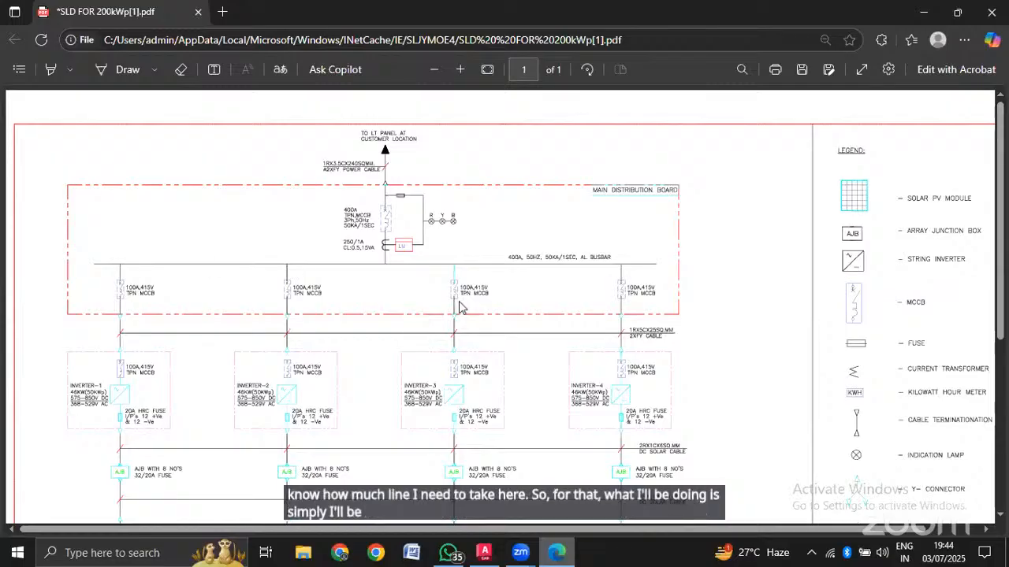
{"action": "scroll", "coordinate": [376, 268], "scroll_direction": "up", "scroll_amount": 3, "text": "ctrl"}
{"action": "scroll", "coordinate": [404, 145], "scroll_direction": "up", "scroll_amount": 1, "text": "ctrl"}
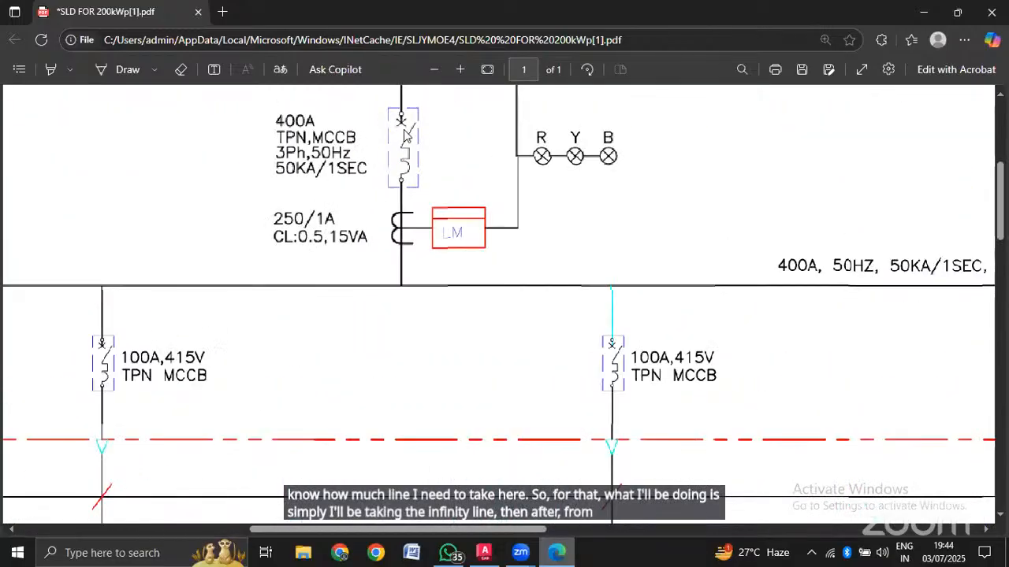
{"action": "scroll", "coordinate": [412, 191], "scroll_direction": "down", "scroll_amount": 2}
{"action": "scroll", "coordinate": [413, 189], "scroll_direction": "up", "scroll_amount": 5}
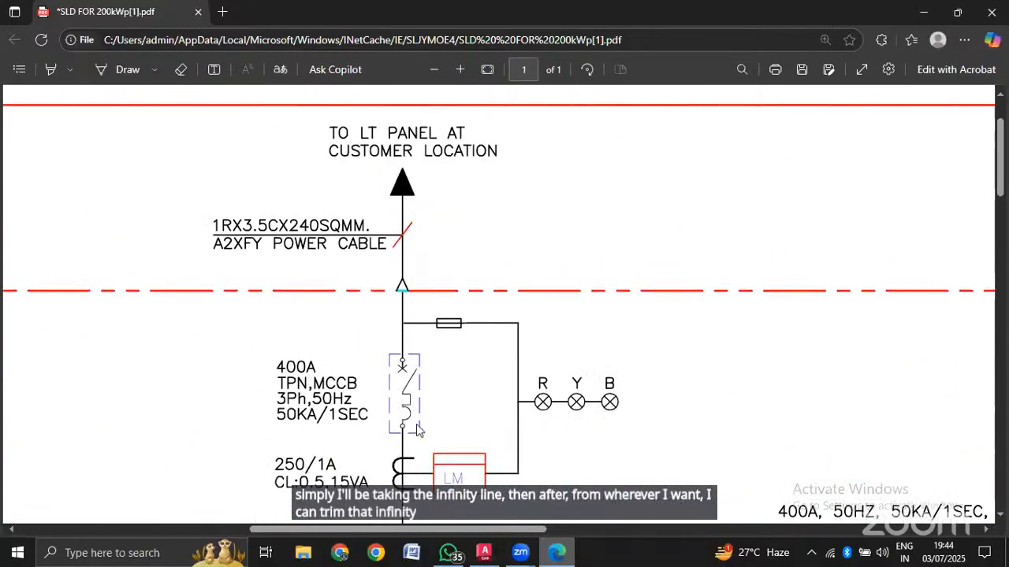
{"action": "scroll", "coordinate": [417, 477], "scroll_direction": "down", "scroll_amount": 3}
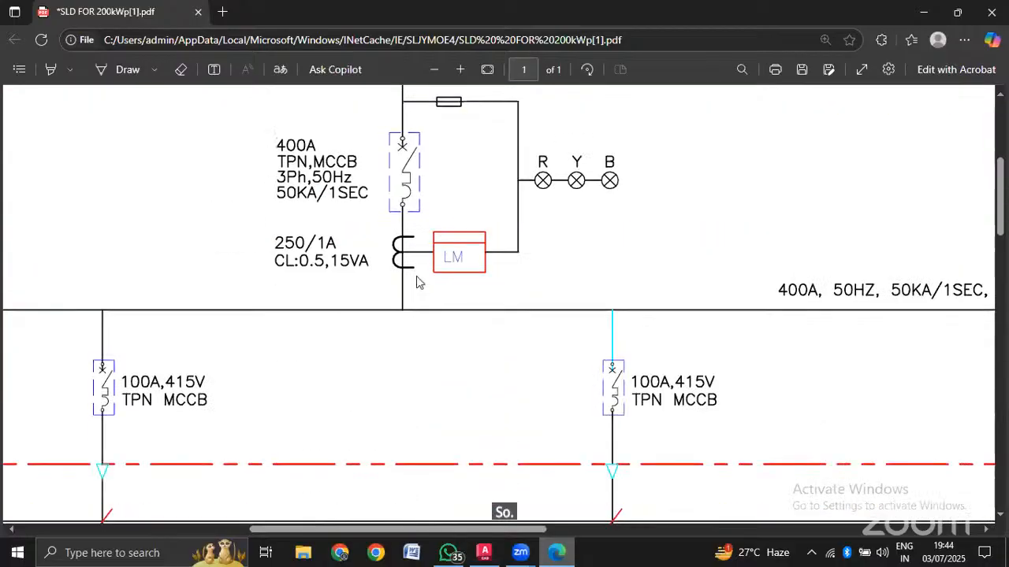
{"action": "scroll", "coordinate": [417, 271], "scroll_direction": "up", "scroll_amount": 3, "text": "ctrl"}
Switch back to AutoCAD and draw a horizontal infinite construction line (XLINE) below the breaker symbol for the busbar, with Ortho on.
{"action": "left_click", "coordinate": [483, 552]}
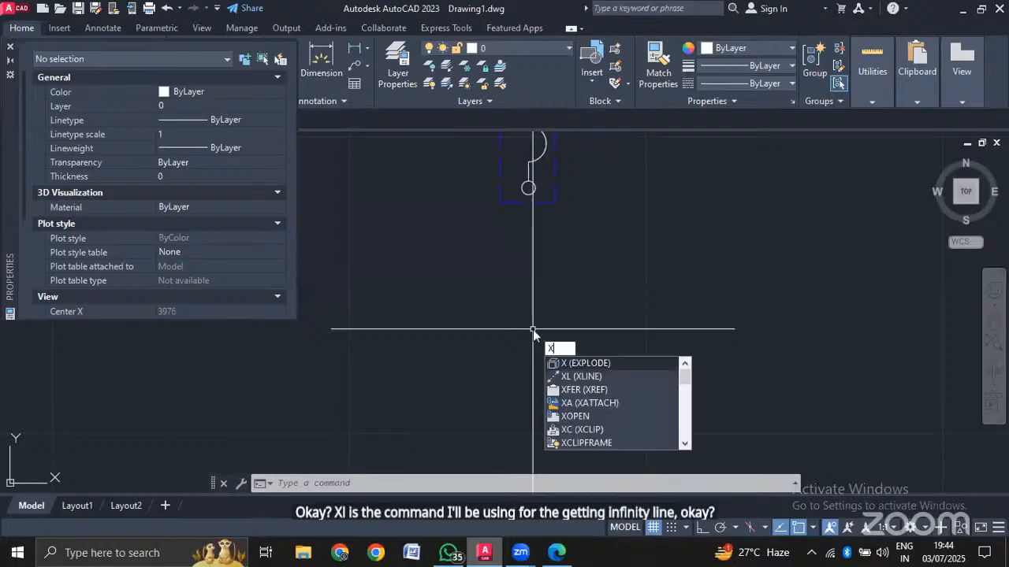
{"action": "type", "text": "LINE"}
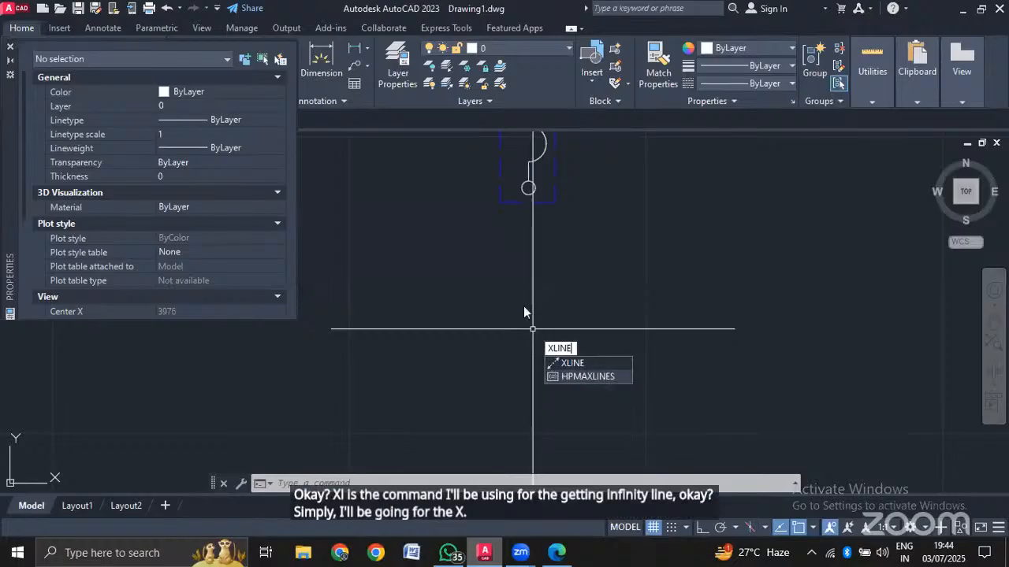
{"action": "key", "text": "Return"}
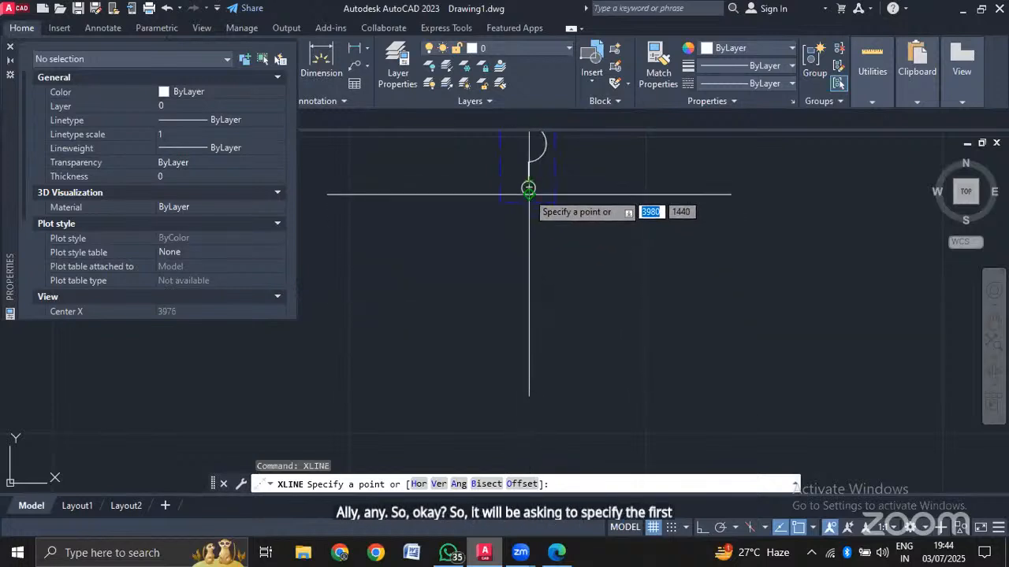
{"action": "left_click", "coordinate": [528, 380]}
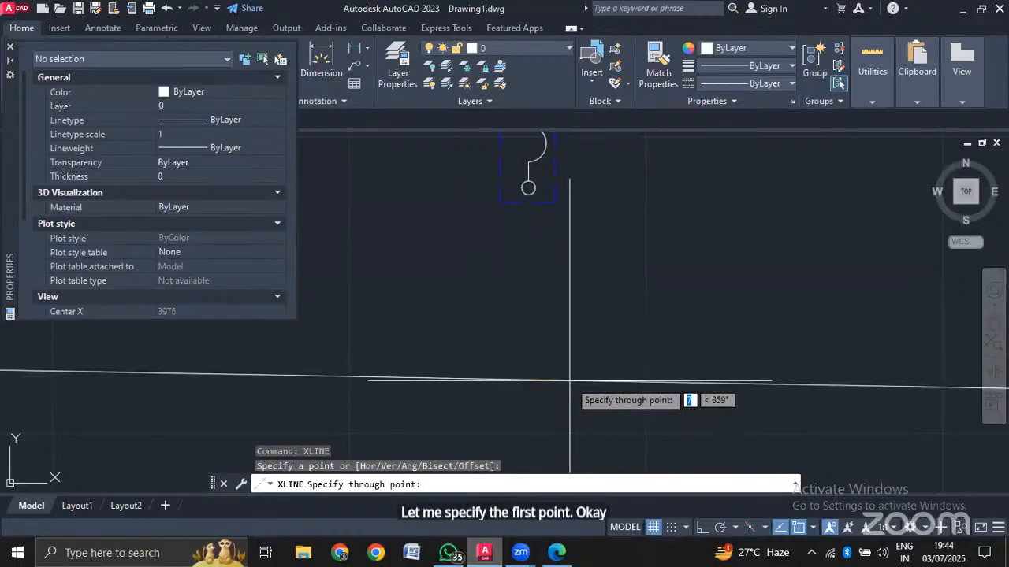
{"action": "left_click", "coordinate": [701, 526]}
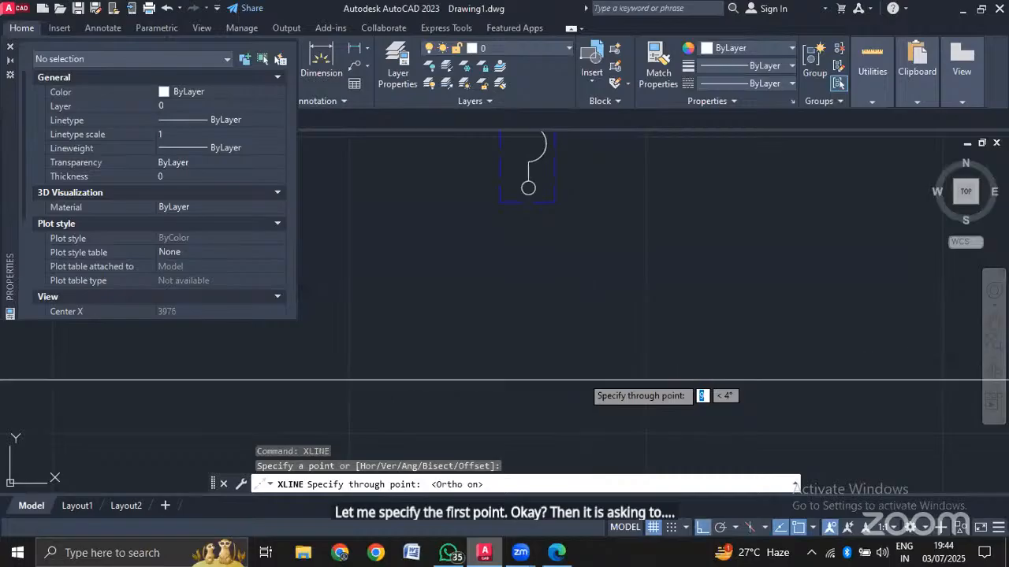
{"action": "left_click", "coordinate": [619, 380]}
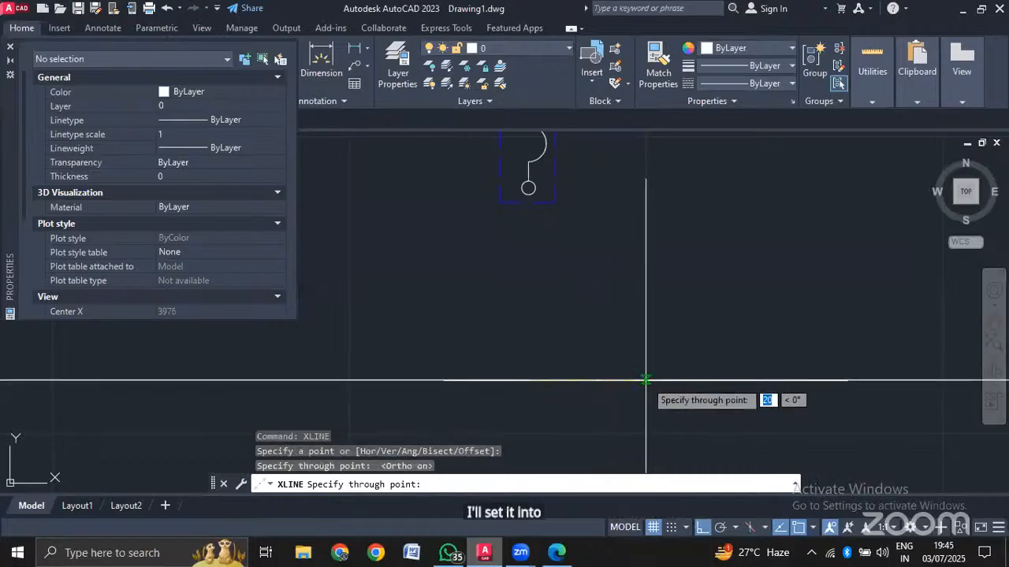
End the construction line command and examine how the horizontal infinite line runs below the breaker symbol.
{"action": "key", "text": "Escape"}
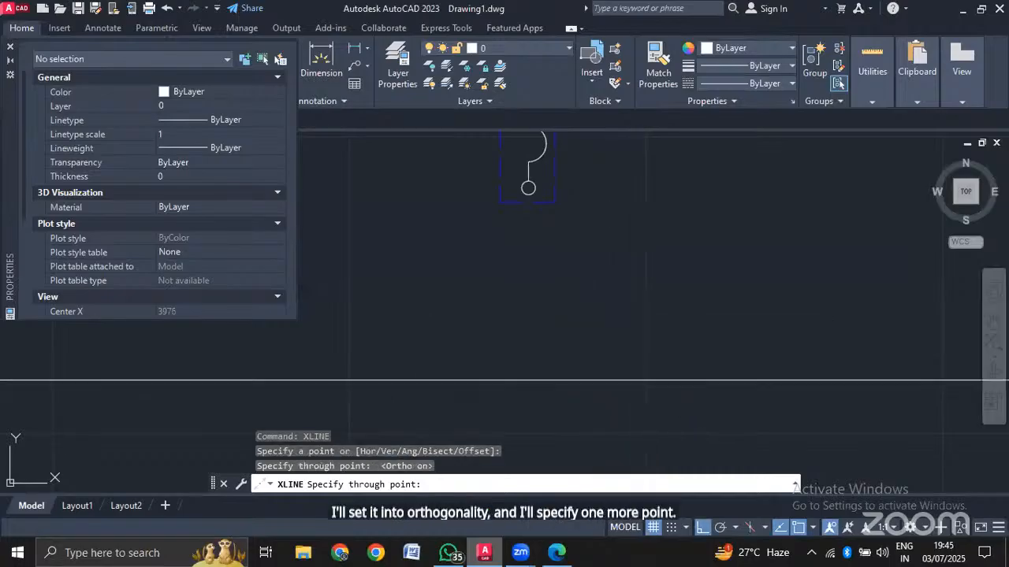
{"action": "scroll", "coordinate": [630, 339], "scroll_direction": "down", "scroll_amount": 5}
{"action": "scroll", "coordinate": [716, 333], "scroll_direction": "down", "scroll_amount": 5}
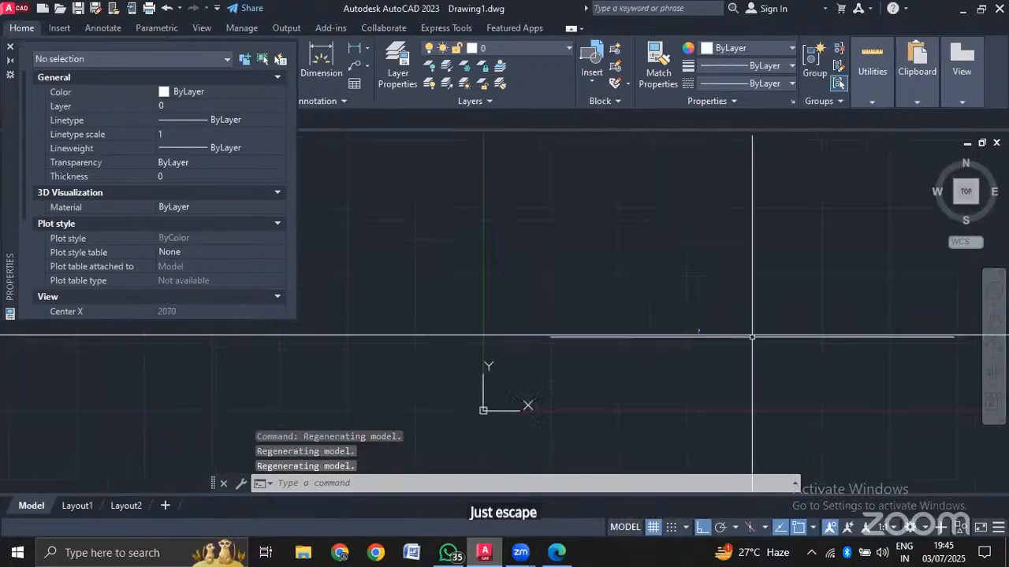
{"action": "scroll", "coordinate": [763, 343], "scroll_direction": "up", "scroll_amount": 6}
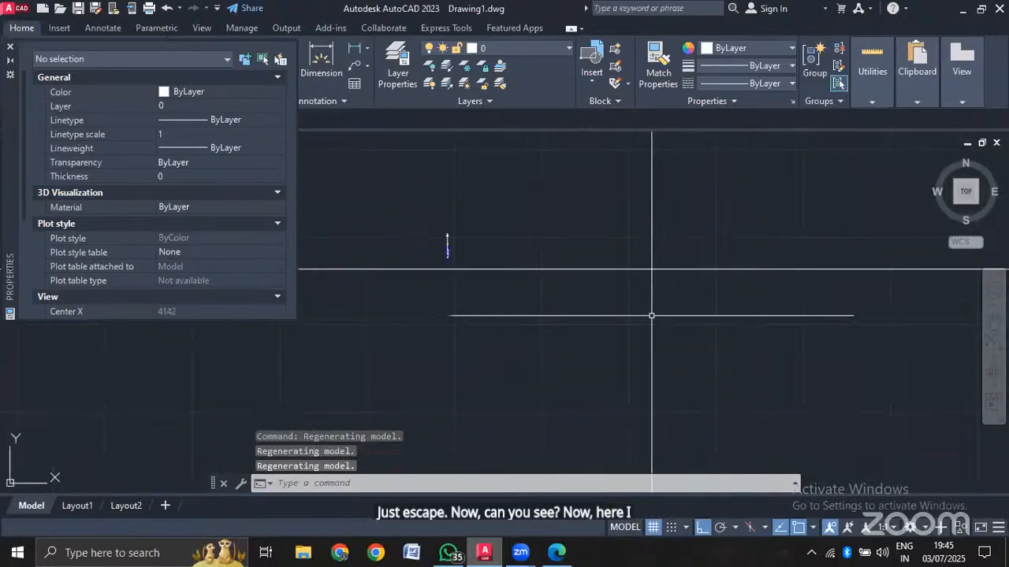
{"action": "scroll", "coordinate": [651, 316], "scroll_direction": "down", "scroll_amount": 2}
{"action": "scroll", "coordinate": [517, 280], "scroll_direction": "up", "scroll_amount": 4}
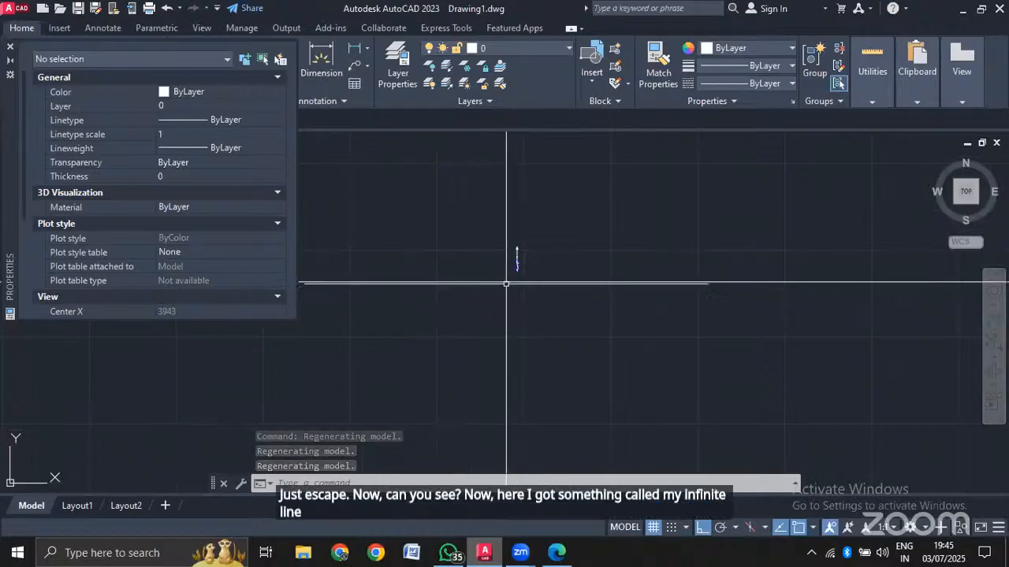
{"action": "mouse_move", "coordinate": [518, 281]}
{"action": "middle_mouse_down"}
{"action": "mouse_move", "coordinate": [496, 289]}
{"action": "mouse_move", "coordinate": [541, 220]}
{"action": "mouse_move", "coordinate": [544, 194]}
{"action": "mouse_move", "coordinate": [510, 297]}
{"action": "middle_mouse_up"}
{"action": "scroll", "coordinate": [513, 261], "scroll_direction": "up", "scroll_amount": 2}
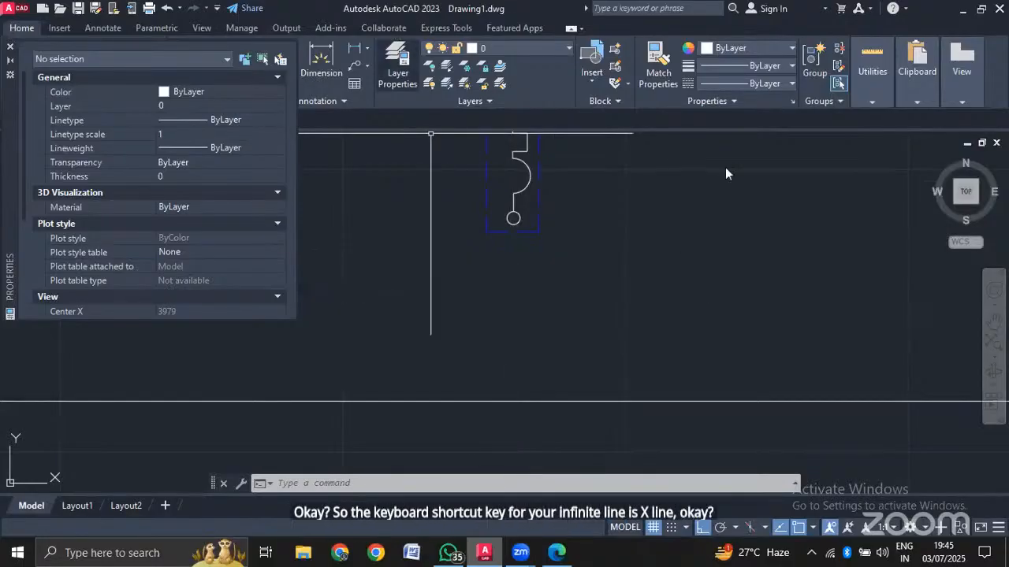
{"action": "scroll", "coordinate": [725, 167], "scroll_direction": "down", "scroll_amount": 3}
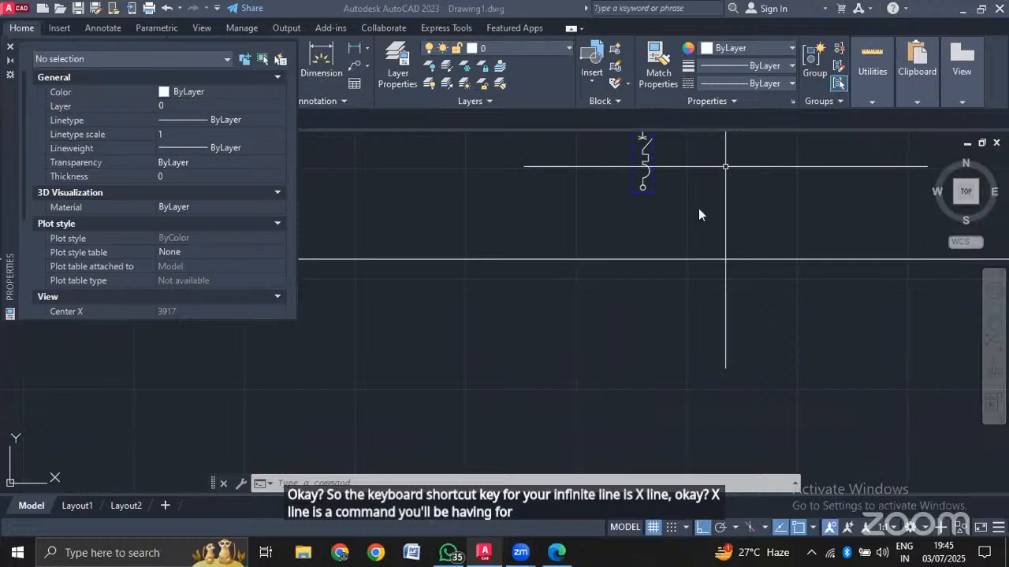
{"action": "scroll", "coordinate": [714, 205], "scroll_direction": "up", "scroll_amount": 4}
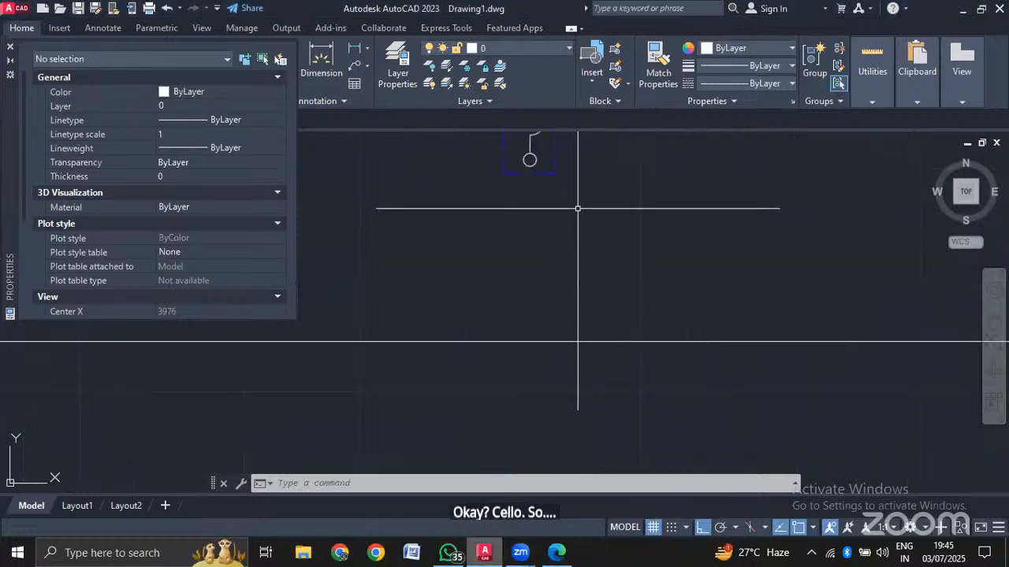
{"action": "scroll", "coordinate": [577, 209], "scroll_direction": "up", "scroll_amount": 2}
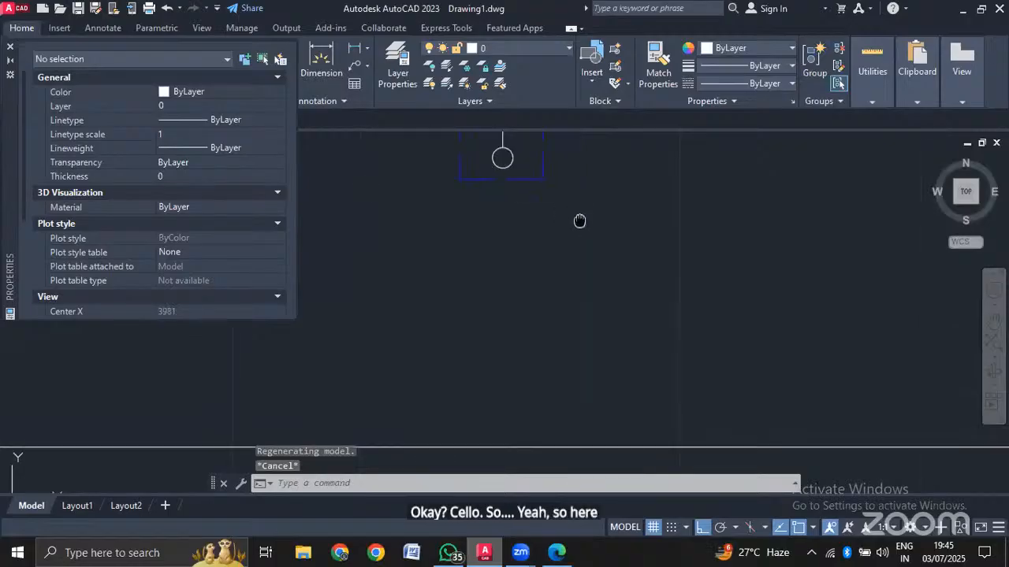
{"action": "scroll", "coordinate": [580, 229], "scroll_direction": "down", "scroll_amount": 2}
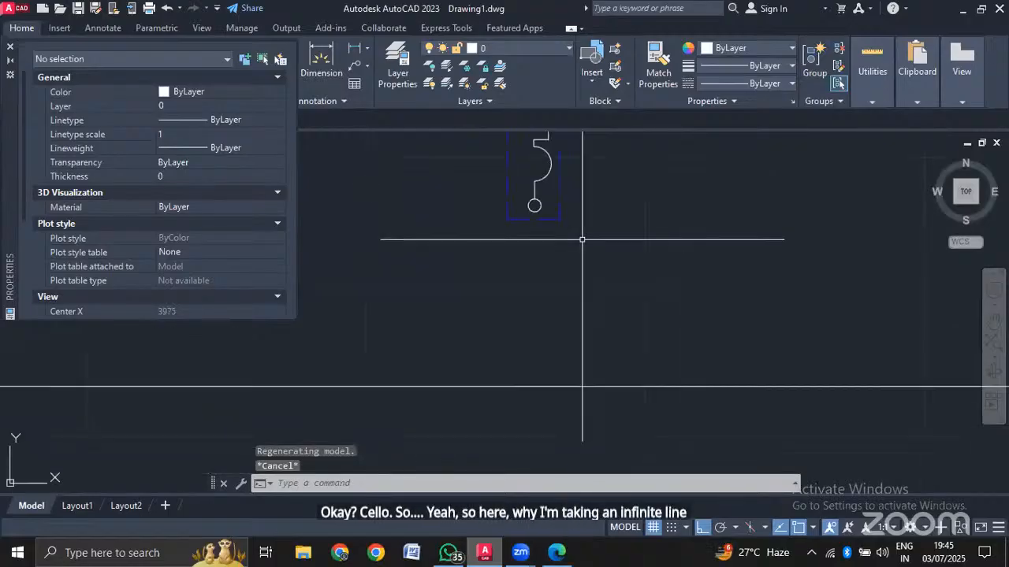
{"action": "scroll", "coordinate": [581, 239], "scroll_direction": "down", "scroll_amount": 5}
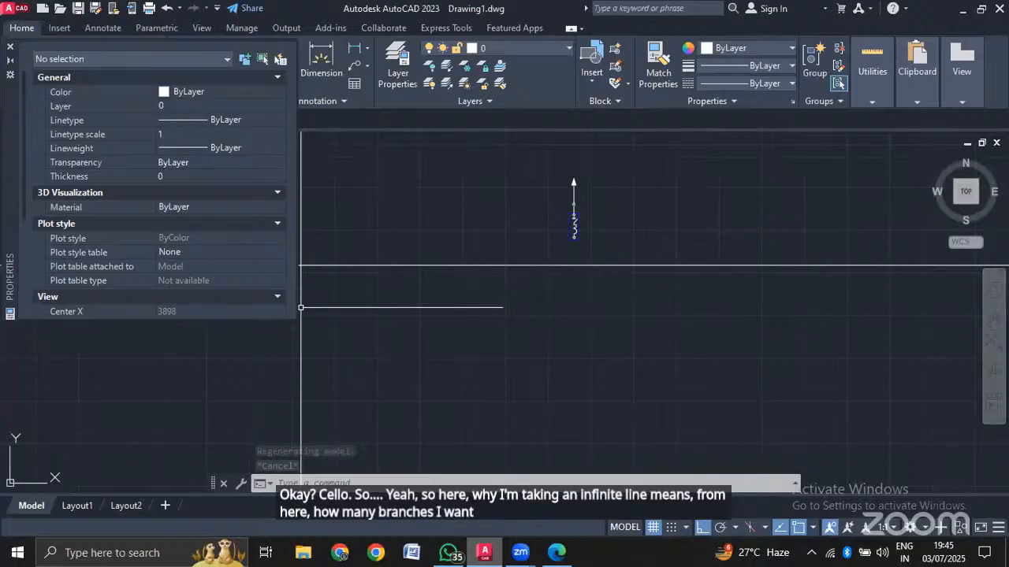
Close the Properties palette to clear the drawing area around the breaker symbol and the construction line.
{"action": "key", "text": "ctrl+1"}
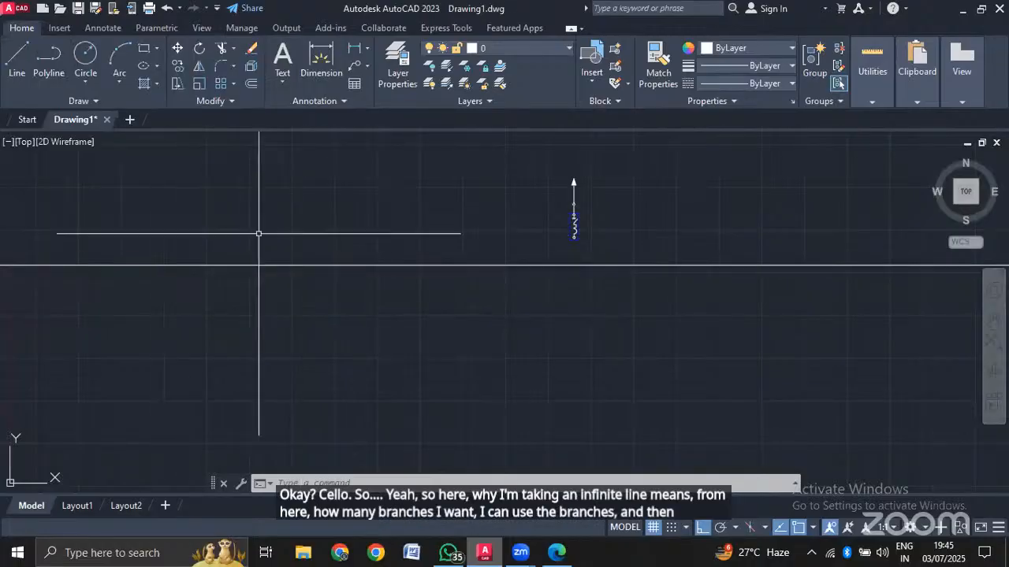
{"action": "scroll", "coordinate": [573, 218], "scroll_direction": "up", "scroll_amount": 4}
{"action": "scroll", "coordinate": [554, 284], "scroll_direction": "up", "scroll_amount": 6}
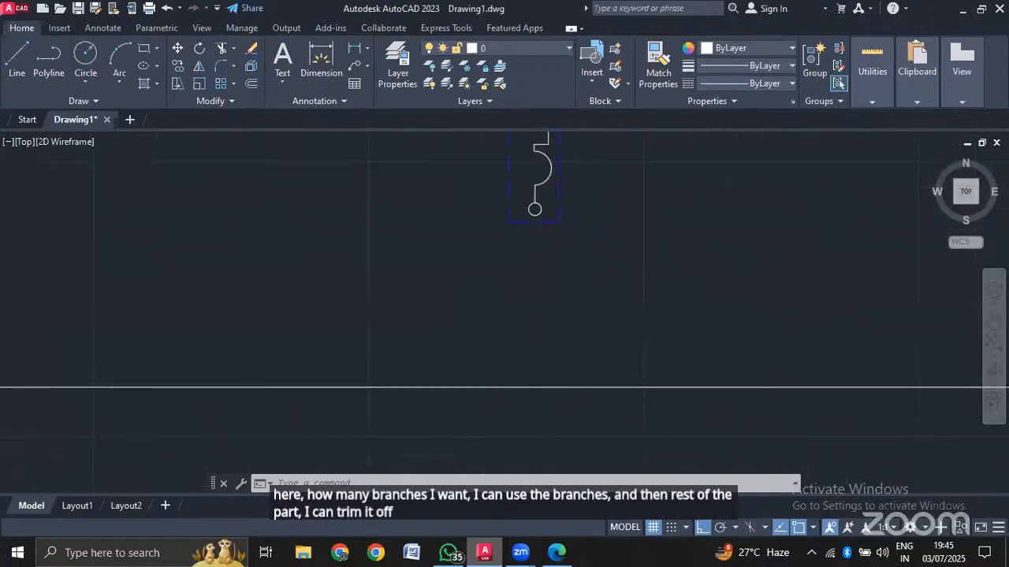
{"action": "scroll", "coordinate": [687, 368], "scroll_direction": "down", "scroll_amount": 1}
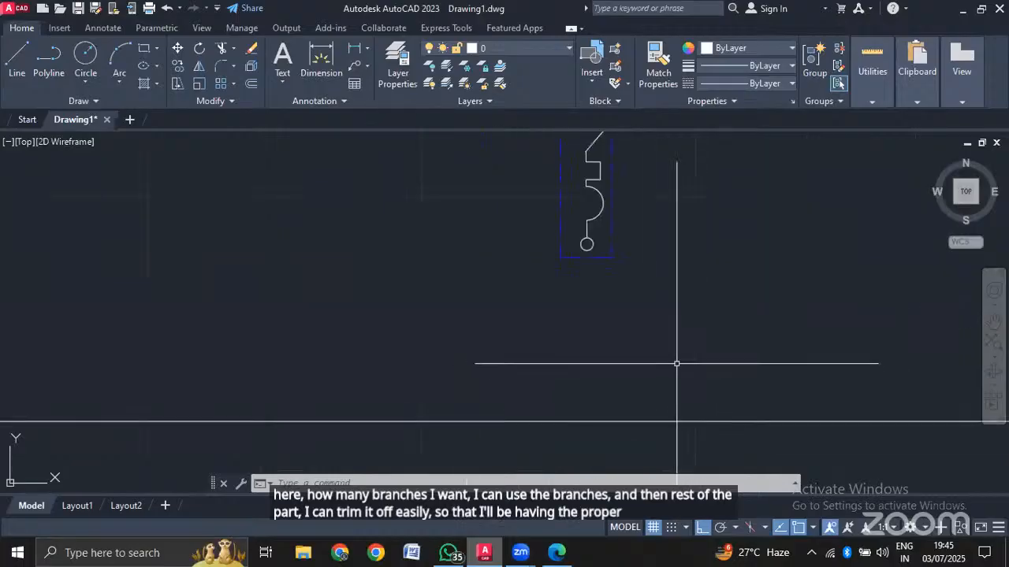
{"action": "scroll", "coordinate": [676, 363], "scroll_direction": "up", "scroll_amount": 1}
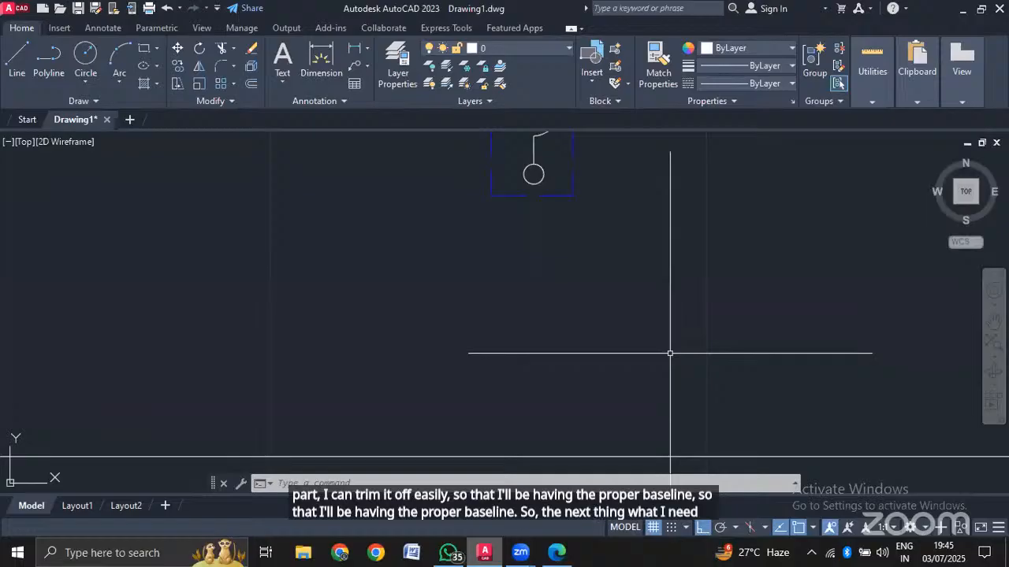
Check in the reference SLD PDF in Edge how the MCCB's lower circle connects to the busbar, and return to AutoCAD.
{"action": "left_click", "coordinate": [557, 553]}
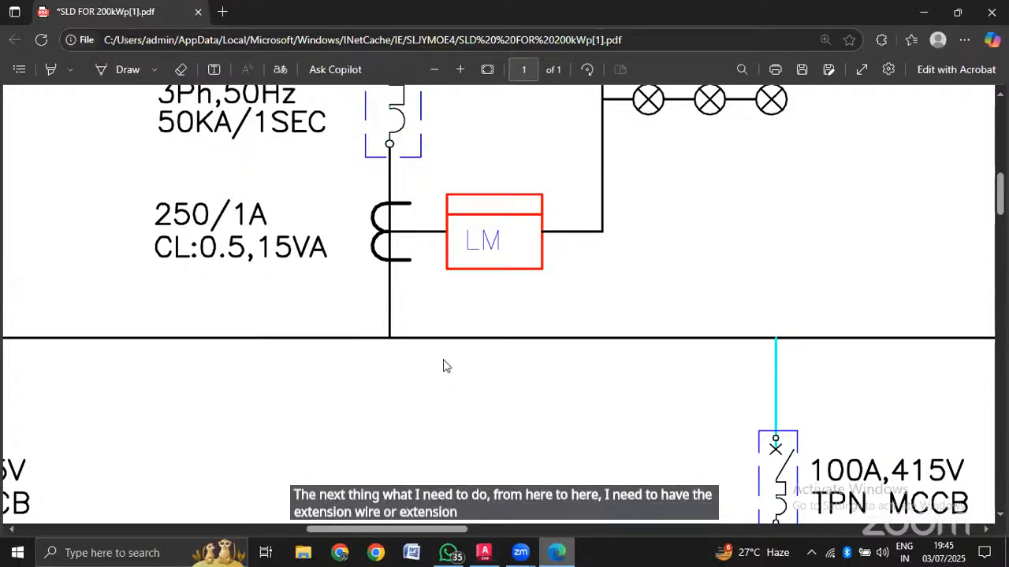
{"action": "left_click", "coordinate": [486, 552]}
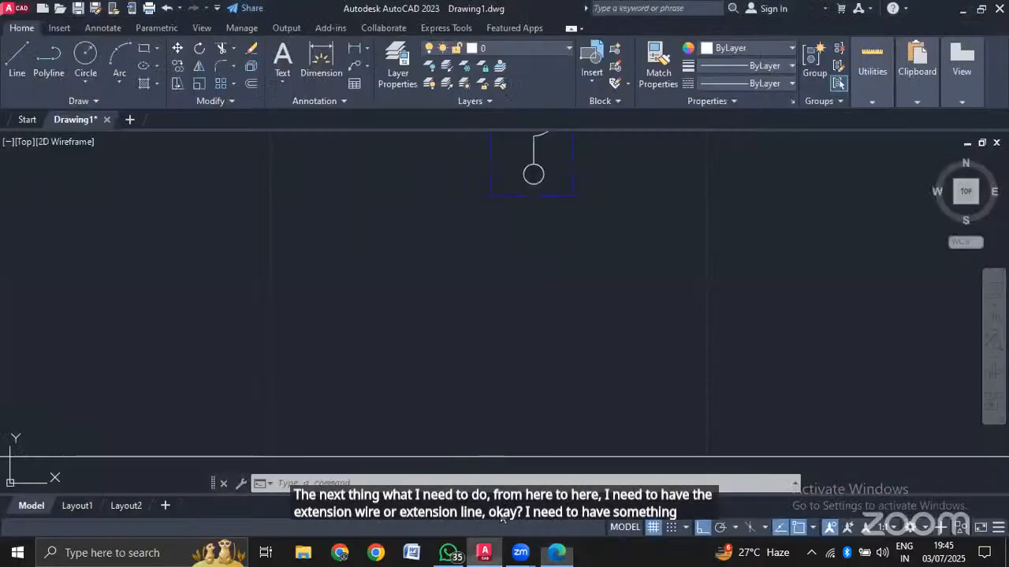
{"action": "scroll", "coordinate": [558, 262], "scroll_direction": "down", "scroll_amount": 2}
{"action": "scroll", "coordinate": [558, 260], "scroll_direction": "up", "scroll_amount": 2}
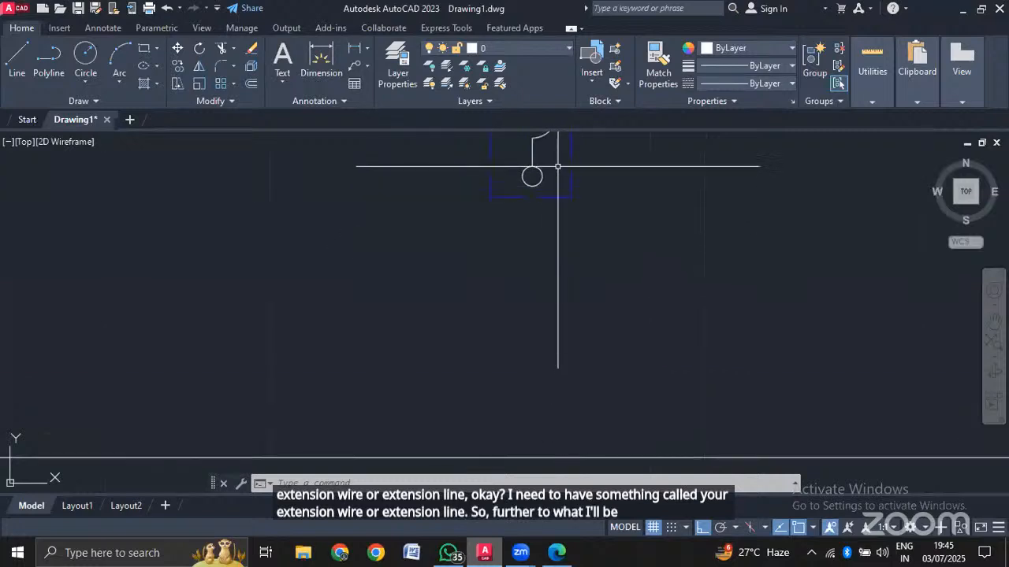
{"action": "scroll", "coordinate": [543, 205], "scroll_direction": "down", "scroll_amount": 1}
{"action": "scroll", "coordinate": [556, 226], "scroll_direction": "up", "scroll_amount": 1}
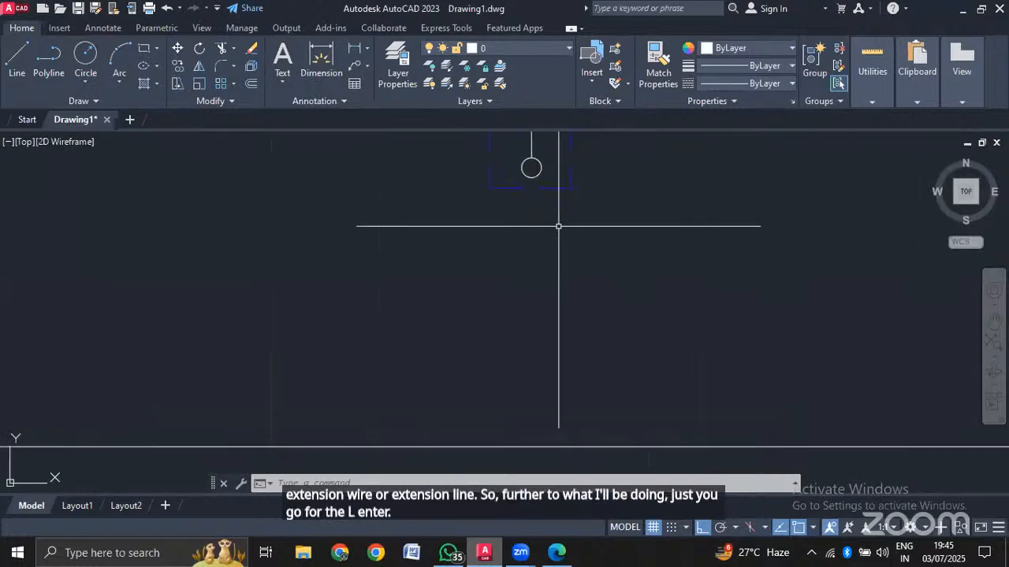
{"action": "middle_click_drag", "start_coordinate": [555, 217], "coordinate": [530, 236]}
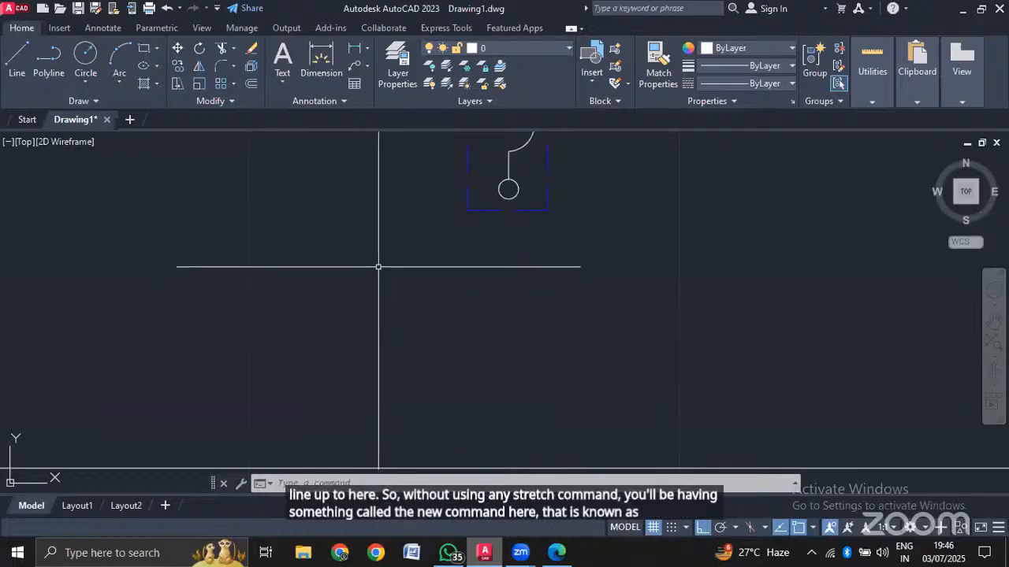
Extend the short vertical line above the breaker's lower circle down through the circle with the EXTEND command.
{"action": "left_click", "coordinate": [616, 223]}
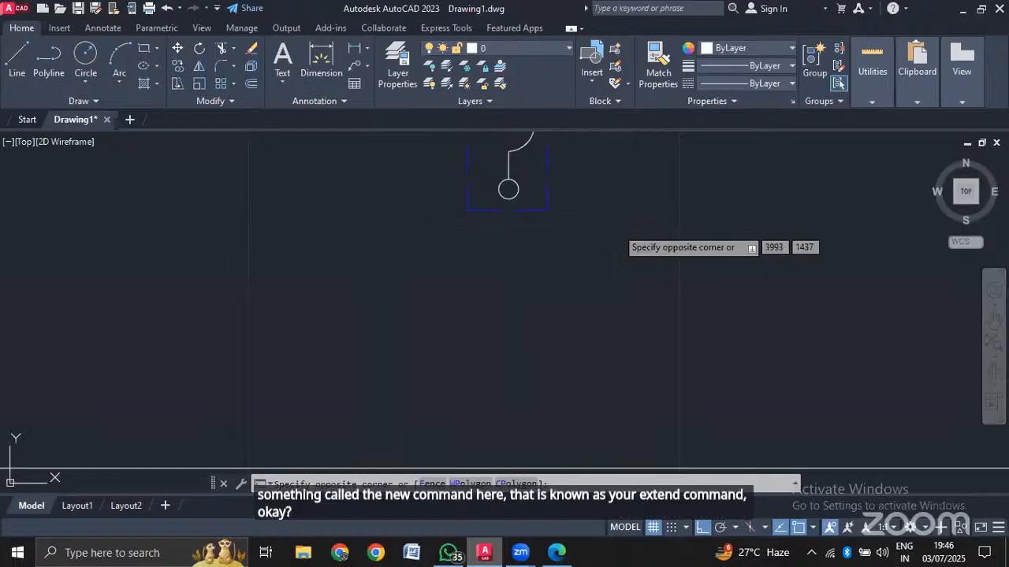
{"action": "key", "text": "Escape"}
{"action": "type", "text": "EX"}
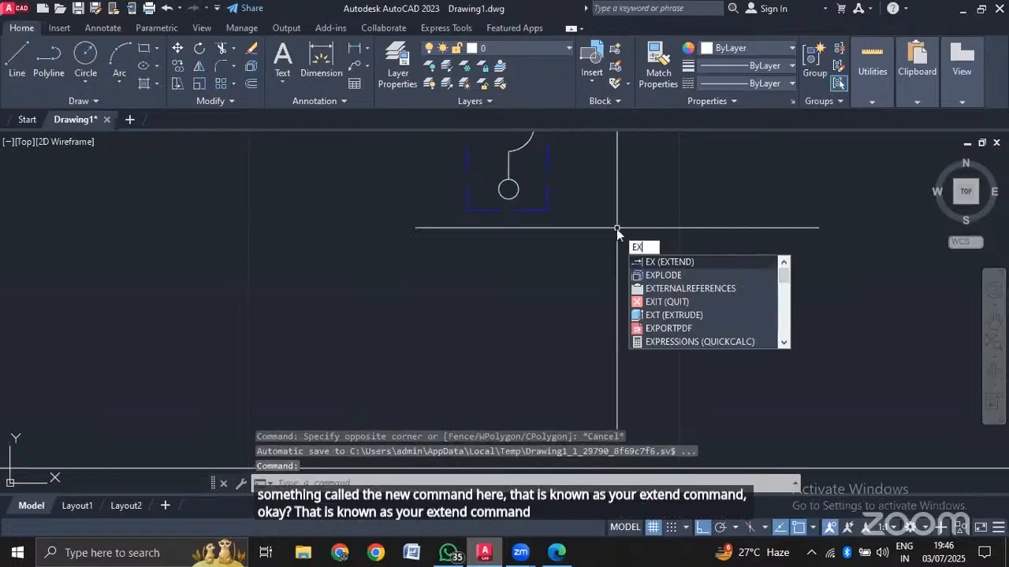
{"action": "scroll", "coordinate": [553, 178], "scroll_direction": "down", "scroll_amount": 3}
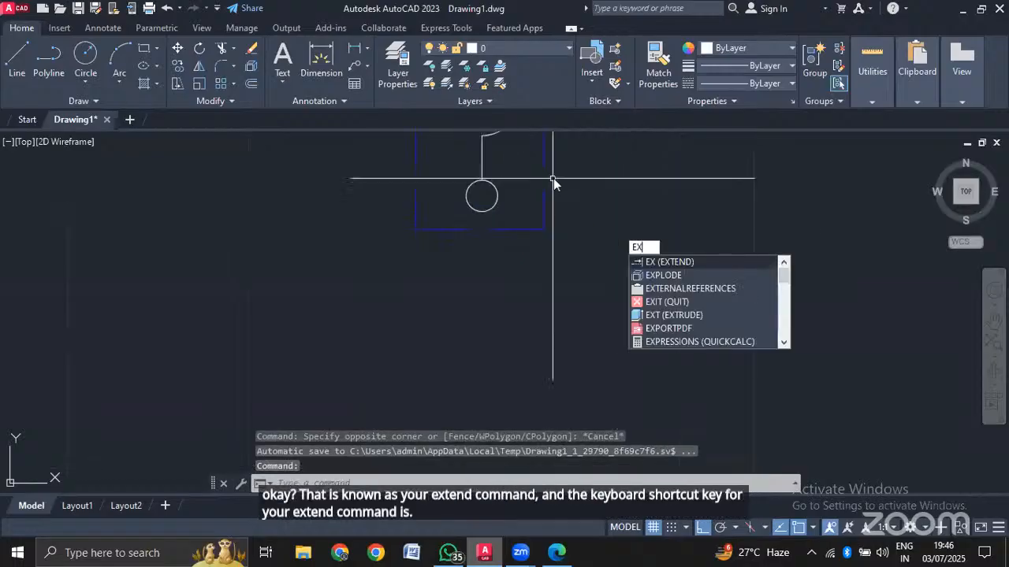
{"action": "scroll", "coordinate": [553, 178], "scroll_direction": "up", "scroll_amount": 3}
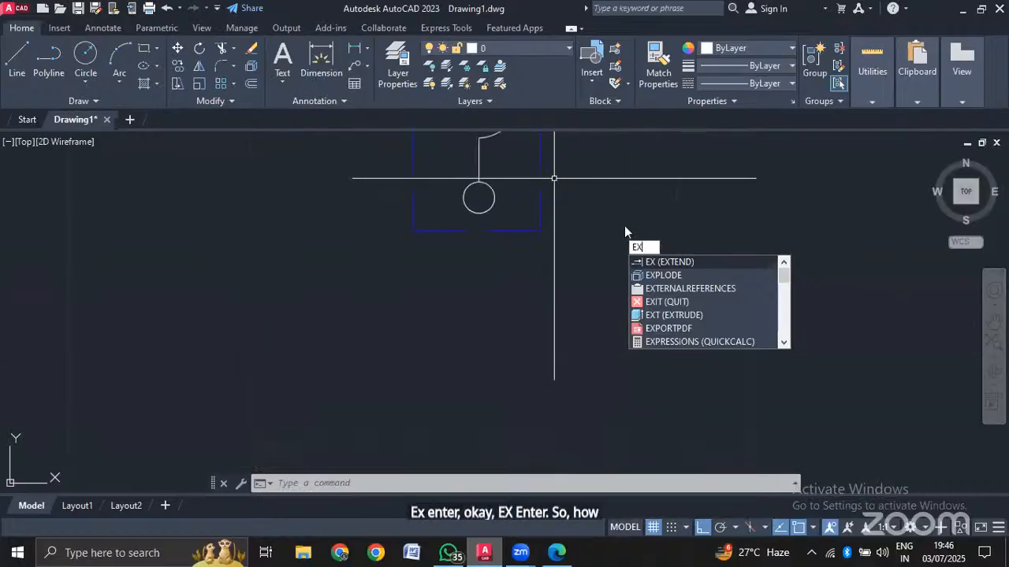
{"action": "key", "text": "Return"}
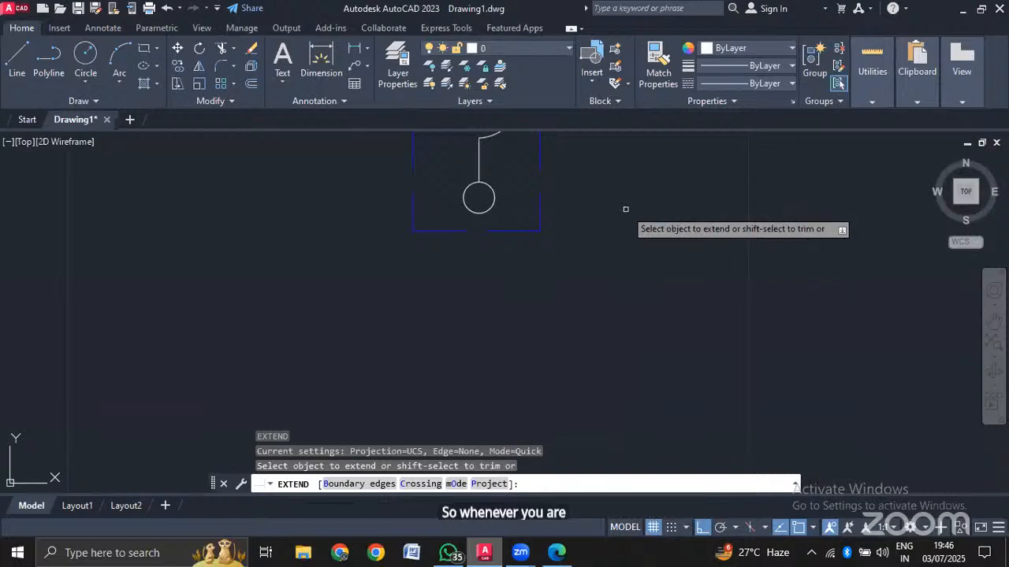
{"action": "left_click", "coordinate": [480, 170]}
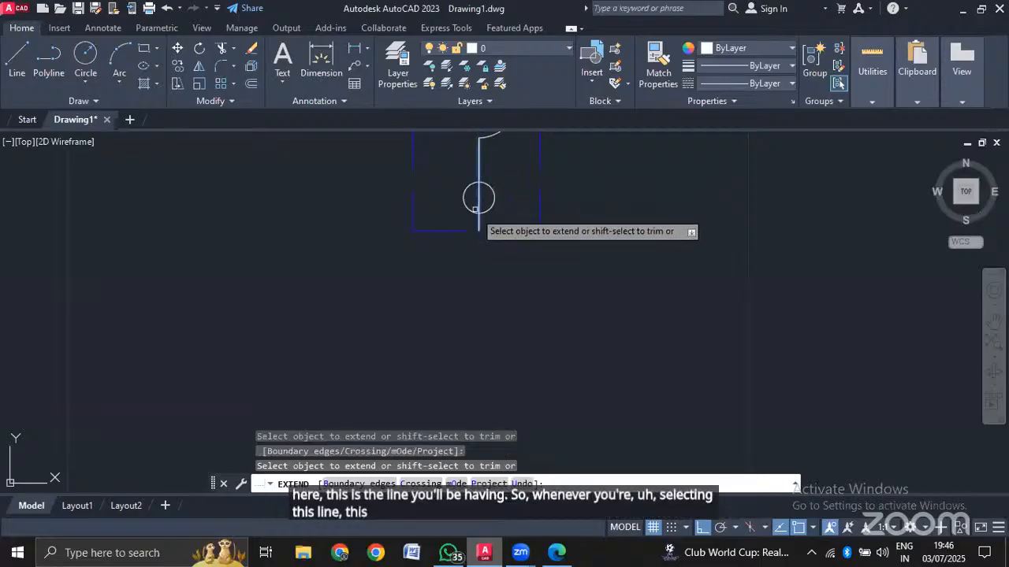
Extend the same vertical line past the dashed box down to the horizontal construction line and end the command.
{"action": "scroll", "coordinate": [509, 204], "scroll_direction": "down", "scroll_amount": 2}
{"action": "scroll", "coordinate": [493, 250], "scroll_direction": "down", "scroll_amount": 2}
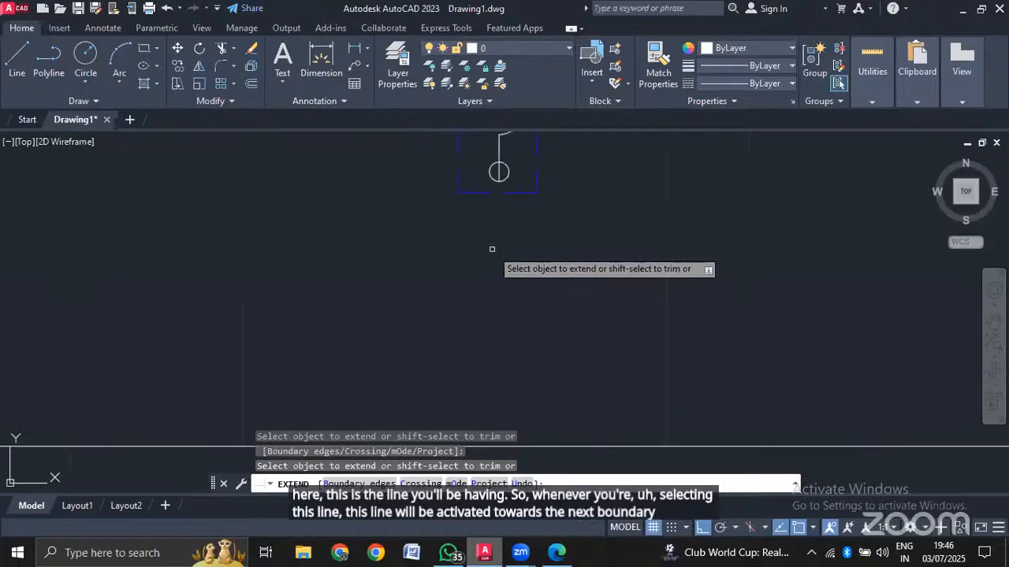
{"action": "scroll", "coordinate": [493, 172], "scroll_direction": "up", "scroll_amount": 3}
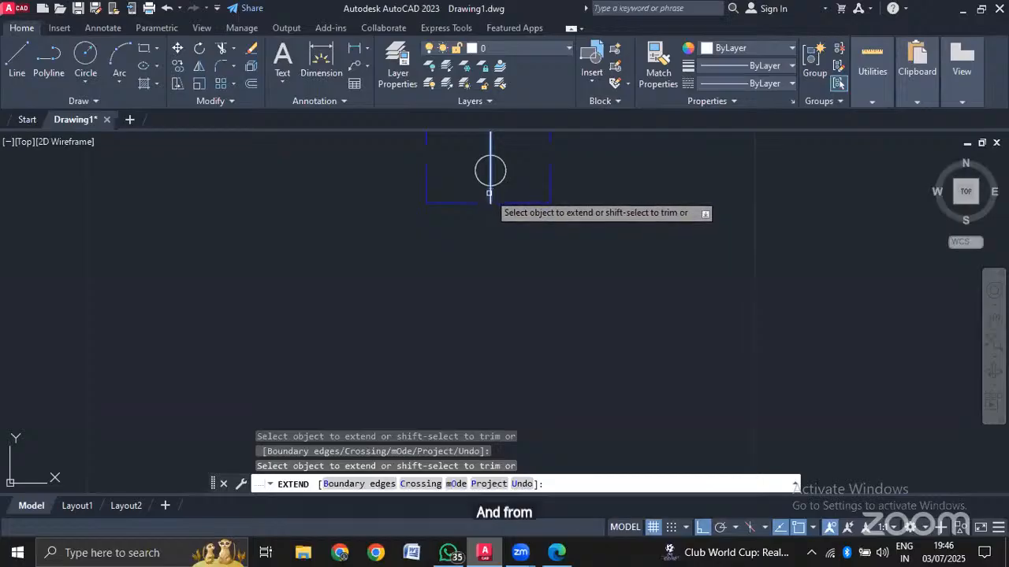
{"action": "scroll", "coordinate": [490, 189], "scroll_direction": "down", "scroll_amount": 3}
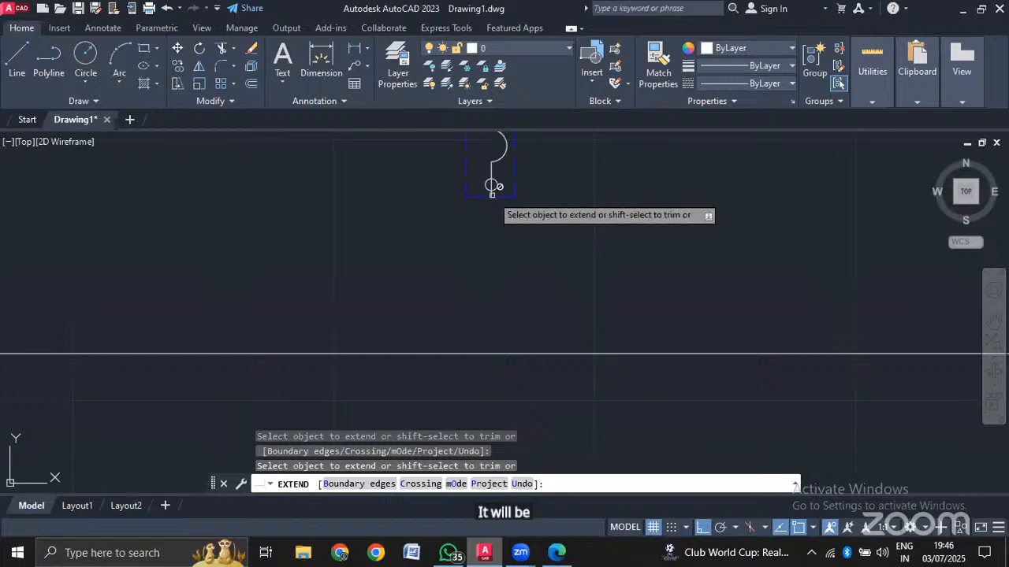
{"action": "scroll", "coordinate": [490, 186], "scroll_direction": "up", "scroll_amount": 2}
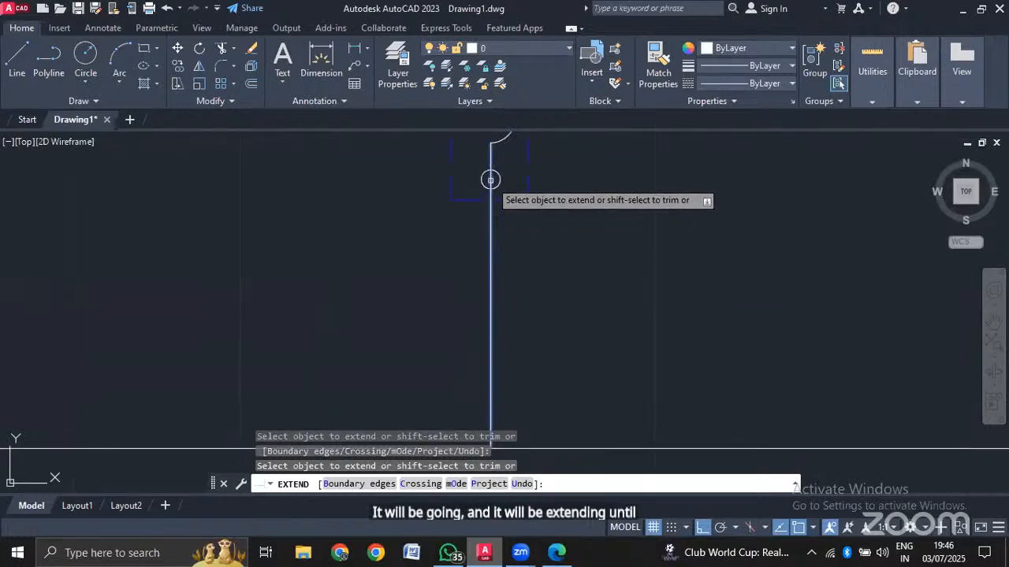
{"action": "key", "text": "Escape"}
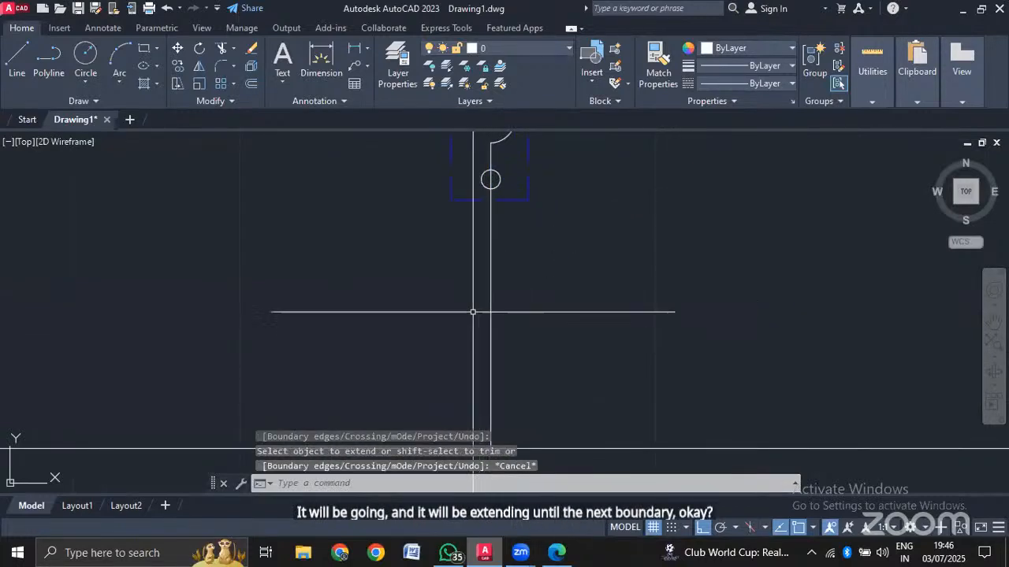
Examine where the extended vertical line passes through the breaker's lower circle and leaves the dashed box.
{"action": "scroll", "coordinate": [473, 307], "scroll_direction": "up", "scroll_amount": 5}
{"action": "scroll", "coordinate": [482, 254], "scroll_direction": "down", "scroll_amount": 4}
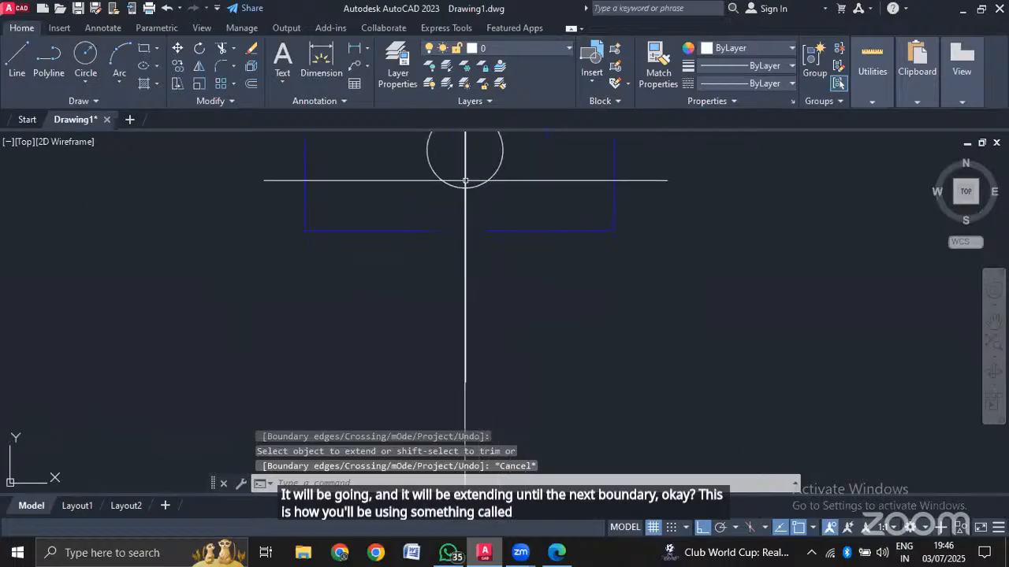
{"action": "scroll", "coordinate": [429, 189], "scroll_direction": "down", "scroll_amount": 4}
{"action": "middle_click_drag", "start_coordinate": [428, 198], "coordinate": [444, 349]}
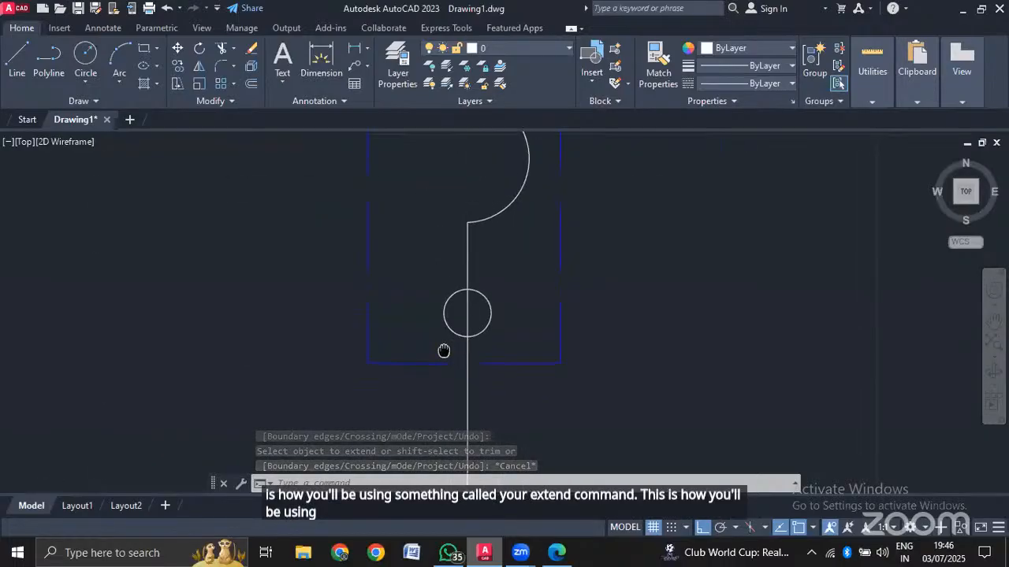
{"action": "scroll", "coordinate": [443, 349], "scroll_direction": "up", "scroll_amount": 2}
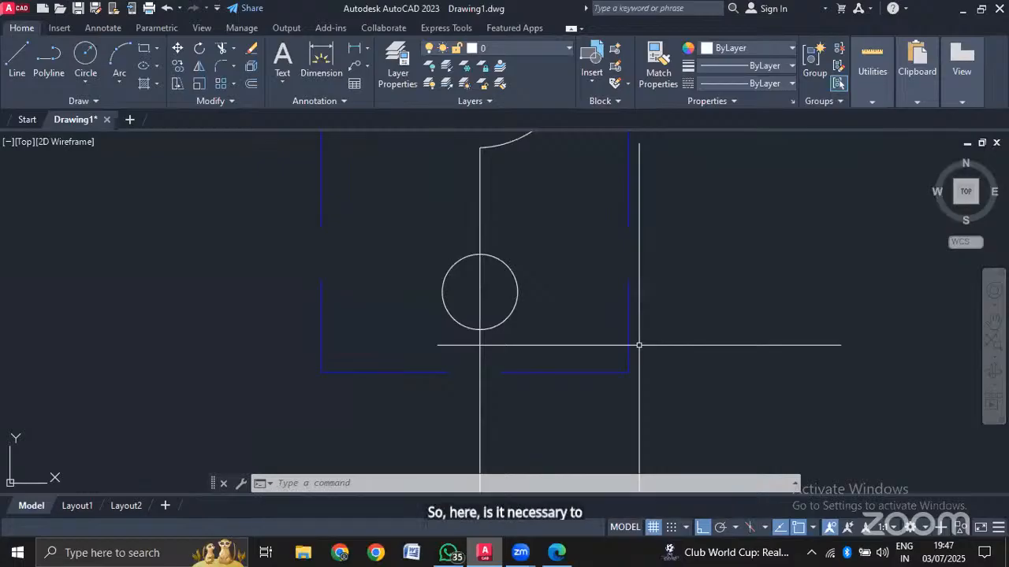
{"action": "mouse_move", "coordinate": [680, 342]}
{"action": "middle_mouse_down"}
{"action": "mouse_move", "coordinate": [675, 310]}
{"action": "mouse_move", "coordinate": [718, 261]}
{"action": "middle_mouse_up"}
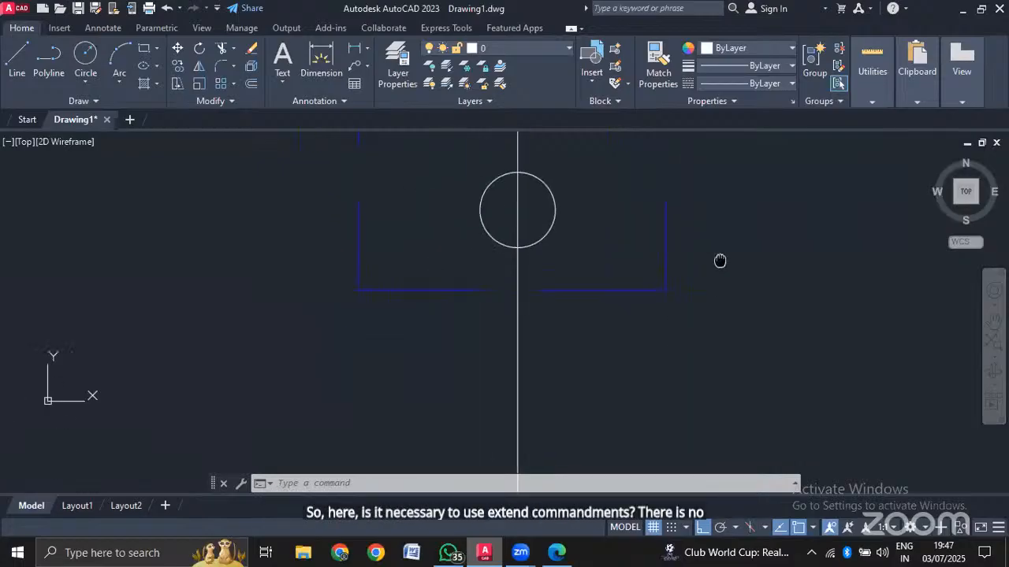
{"action": "scroll", "coordinate": [715, 257], "scroll_direction": "down", "scroll_amount": 4}
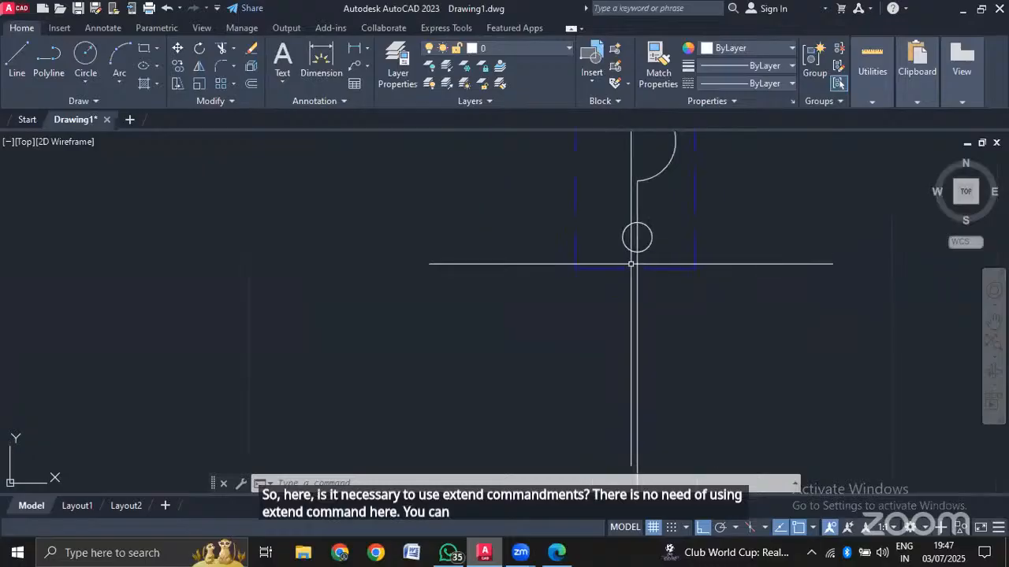
Try to extend the vertical line below the breaker past the horizontal construction line with the EXTEND command.
{"action": "scroll", "coordinate": [691, 374], "scroll_direction": "up", "scroll_amount": 2}
{"action": "mouse_move", "coordinate": [693, 272]}
{"action": "middle_mouse_down"}
{"action": "mouse_move", "coordinate": [639, 352]}
{"action": "mouse_move", "coordinate": [610, 359]}
{"action": "middle_mouse_up"}
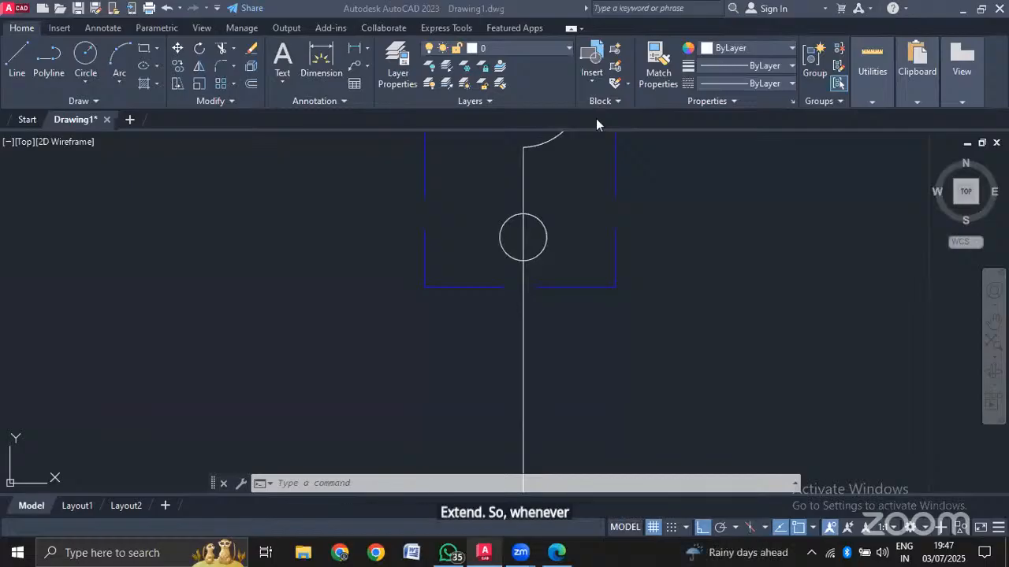
{"action": "scroll", "coordinate": [664, 326], "scroll_direction": "down", "scroll_amount": 6}
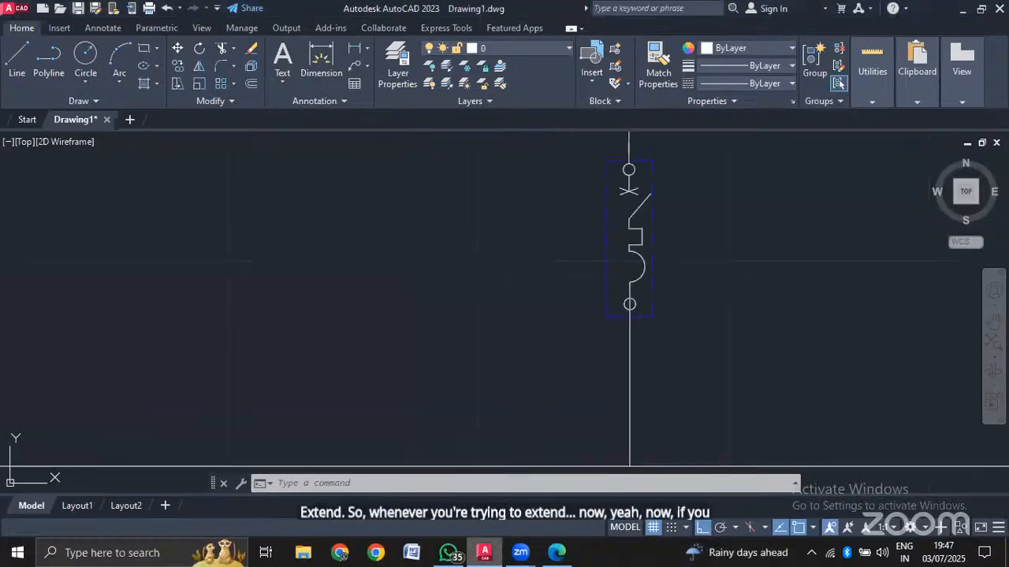
{"action": "middle_click_drag", "start_coordinate": [696, 377], "coordinate": [659, 245]}
{"action": "type", "text": "EX"}
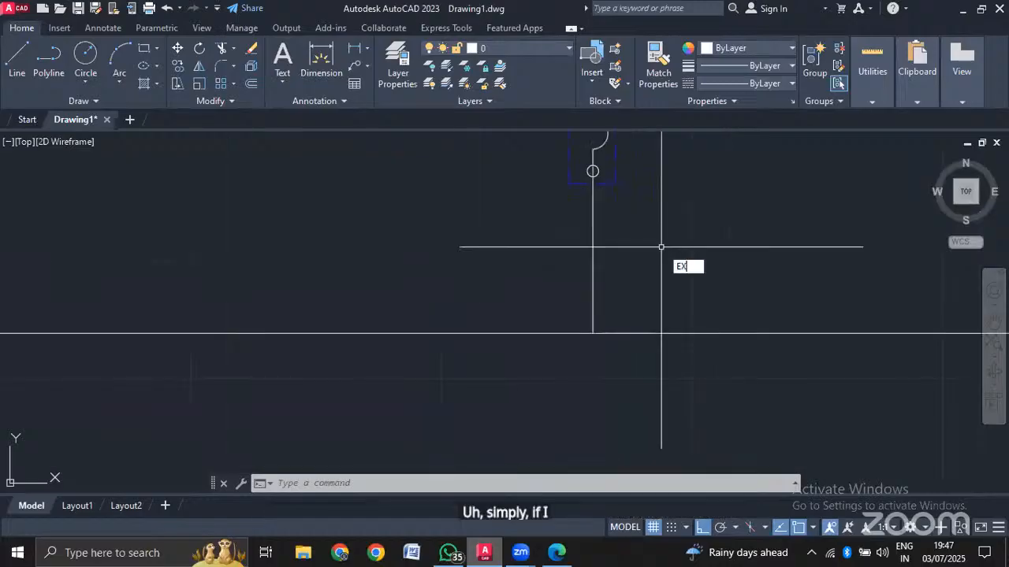
{"action": "key", "text": "Return"}
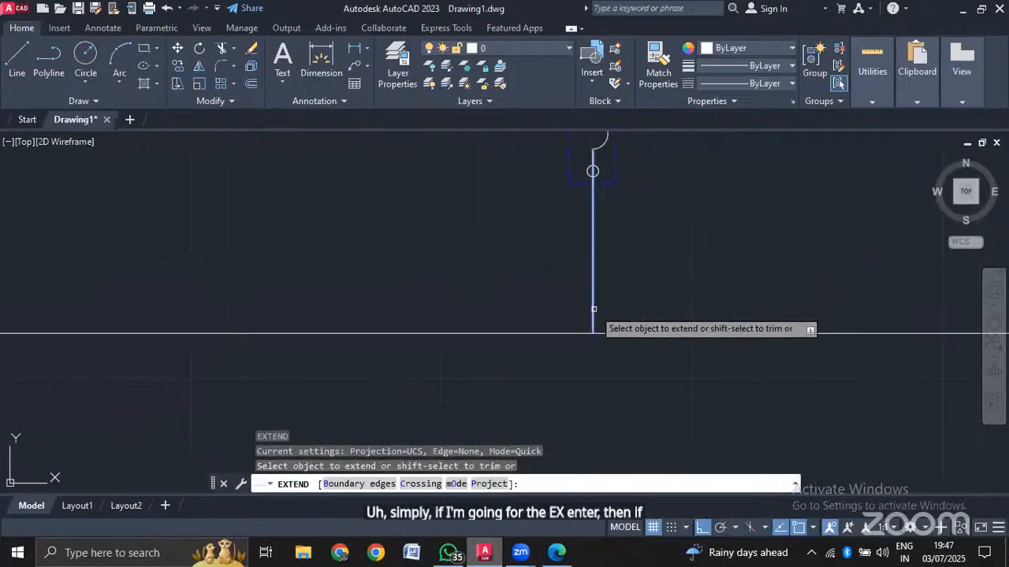
{"action": "left_click", "coordinate": [592, 312]}
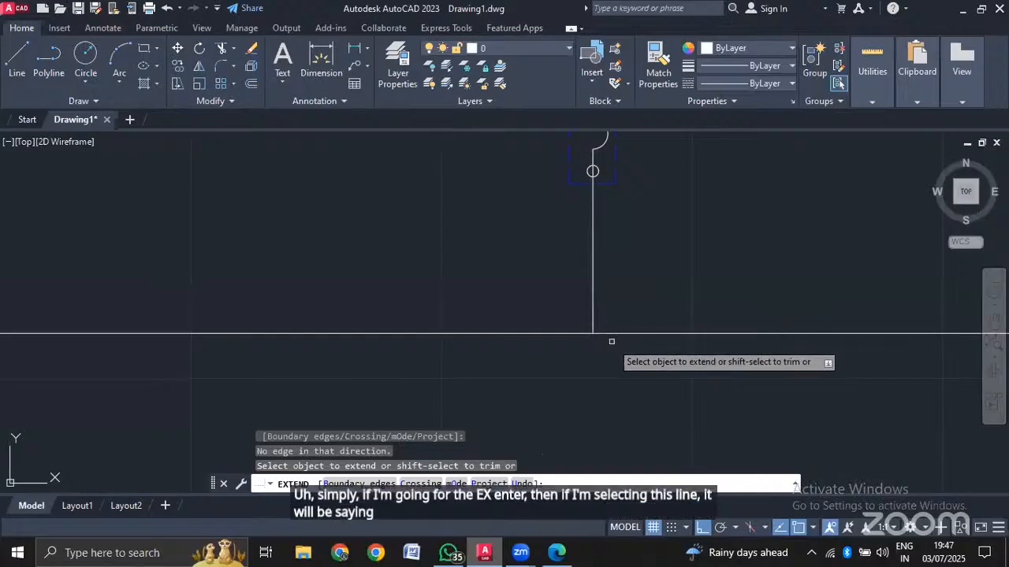
{"action": "scroll", "coordinate": [617, 355], "scroll_direction": "down", "scroll_amount": 4}
{"action": "scroll", "coordinate": [617, 355], "scroll_direction": "up", "scroll_amount": 4}
{"action": "scroll", "coordinate": [617, 355], "scroll_direction": "up", "scroll_amount": 2}
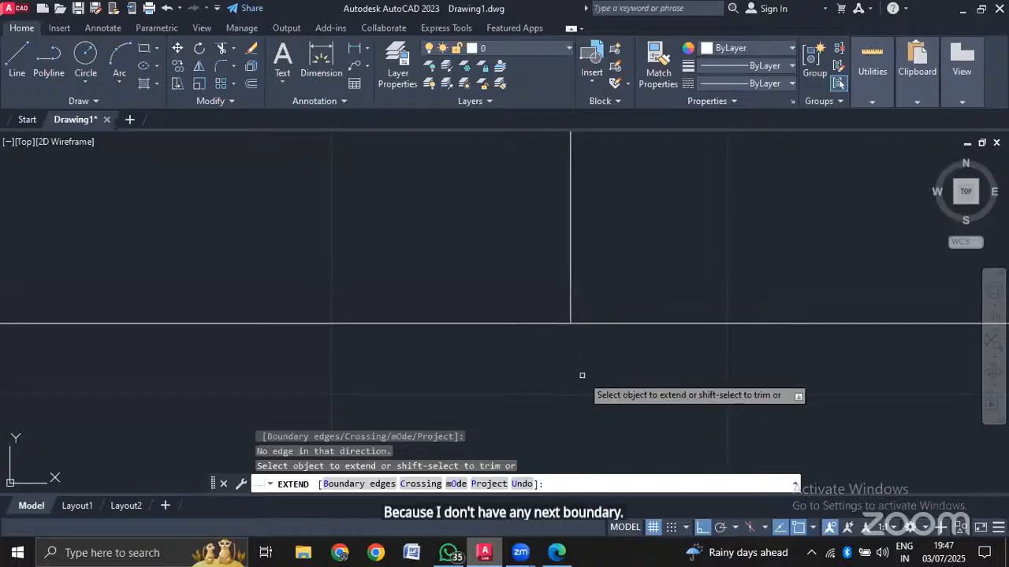
{"action": "middle_click_drag", "start_coordinate": [641, 216], "coordinate": [528, 400]}
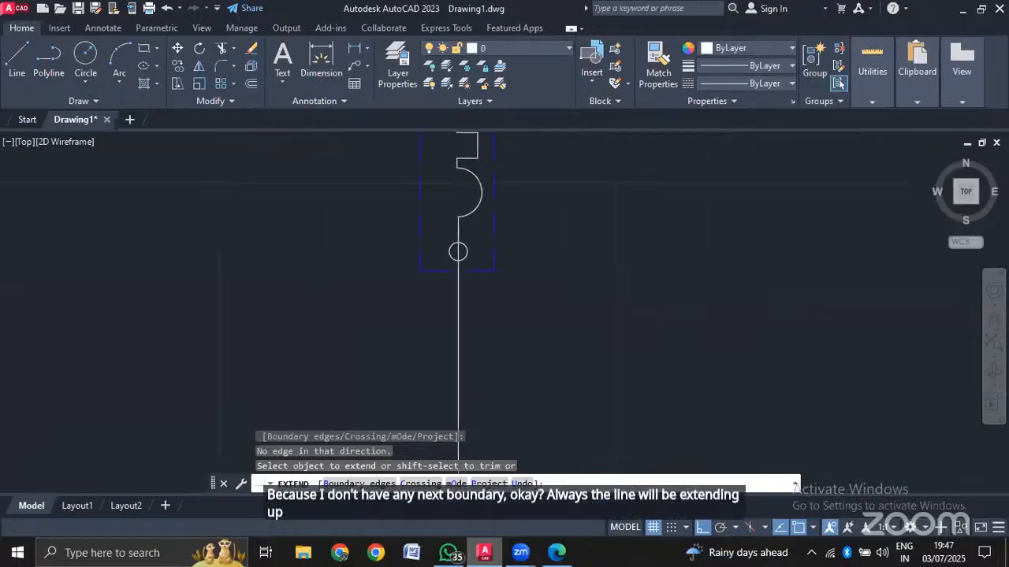
{"action": "scroll", "coordinate": [465, 240], "scroll_direction": "up", "scroll_amount": 4}
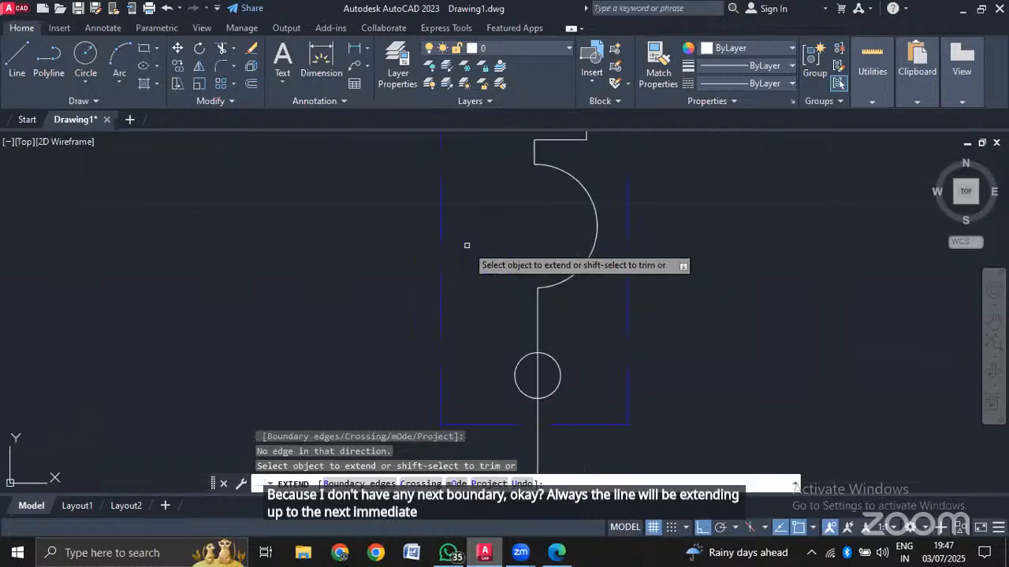
{"action": "middle_click_drag", "start_coordinate": [637, 399], "coordinate": [641, 351]}
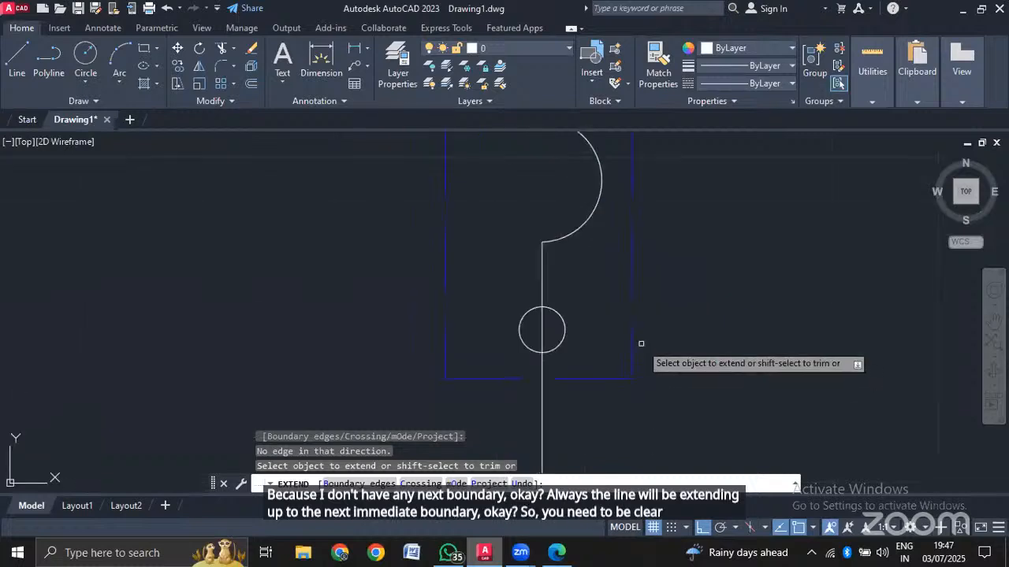
{"action": "key", "text": "Escape"}
Trim away the piece of vertical line inside the breaker's lower circle and end the command.
{"action": "type", "text": "TR"}
{"action": "key", "text": "Return"}
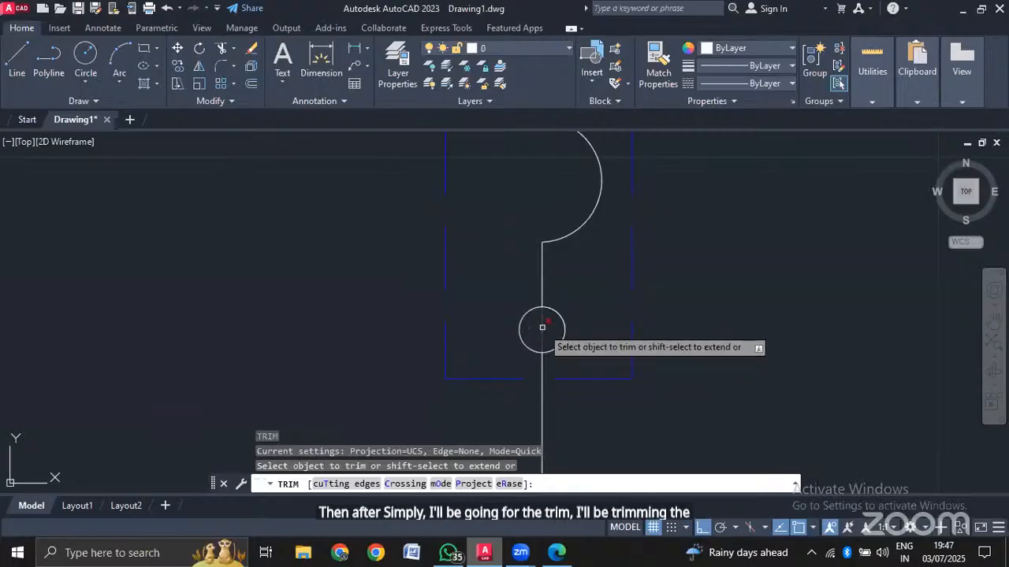
{"action": "left_click", "coordinate": [540, 329]}
{"action": "key", "text": "Escape"}
Examine the trimmed line below the breaker, check the reference SLD PDF in Edge, and return to AutoCAD.
{"action": "middle_click_drag", "start_coordinate": [716, 327], "coordinate": [648, 162]}
{"action": "scroll", "coordinate": [584, 178], "scroll_direction": "down", "scroll_amount": 4}
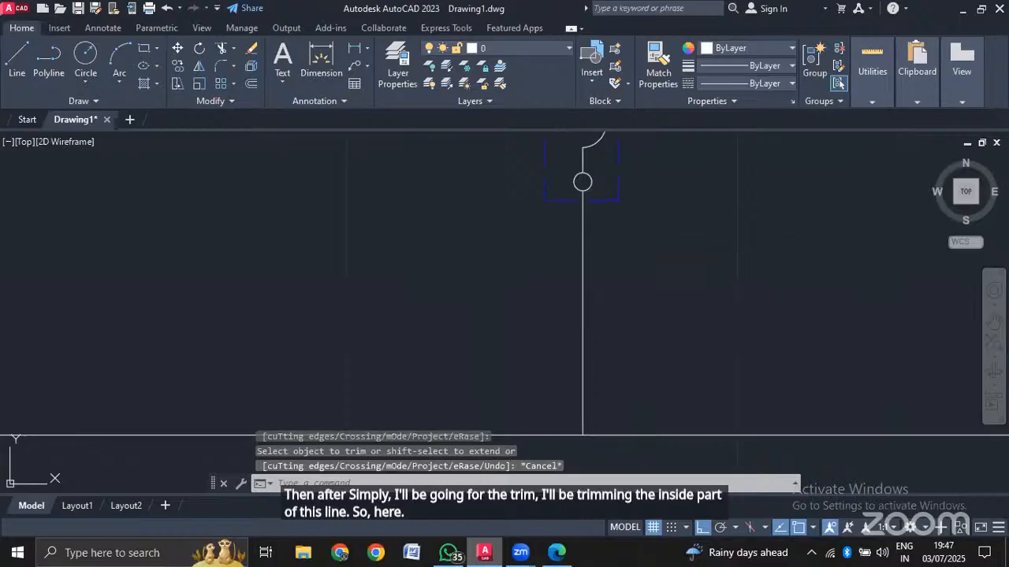
{"action": "scroll", "coordinate": [568, 149], "scroll_direction": "up", "scroll_amount": 10}
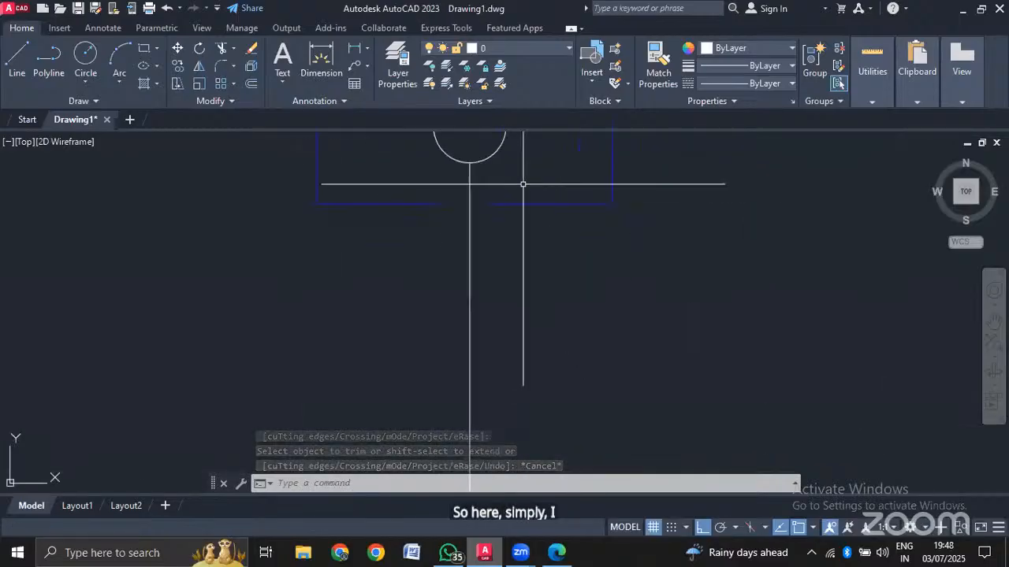
{"action": "scroll", "coordinate": [432, 197], "scroll_direction": "down", "scroll_amount": 3}
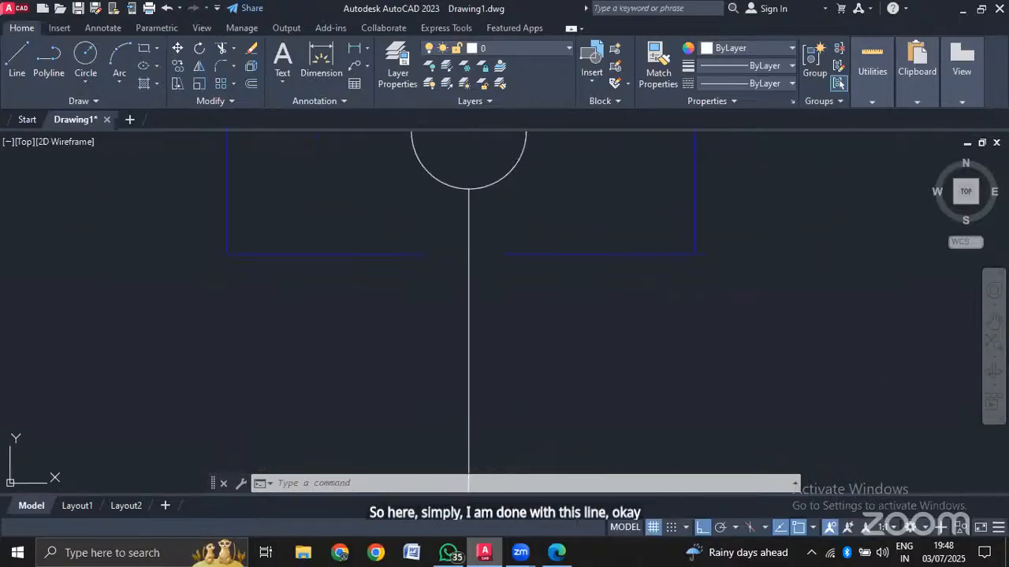
{"action": "scroll", "coordinate": [409, 468], "scroll_direction": "up", "scroll_amount": 3}
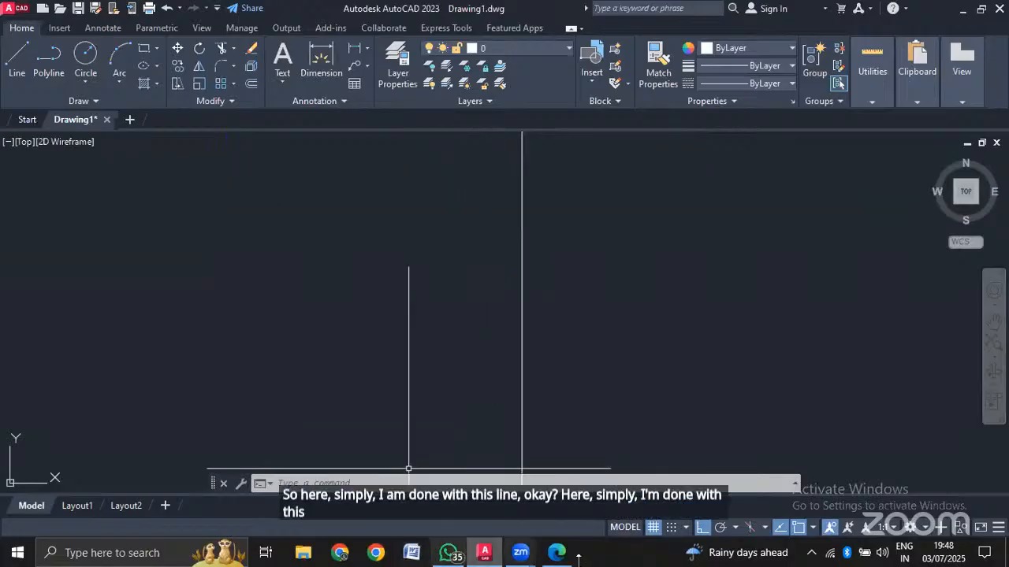
{"action": "left_click", "coordinate": [558, 553]}
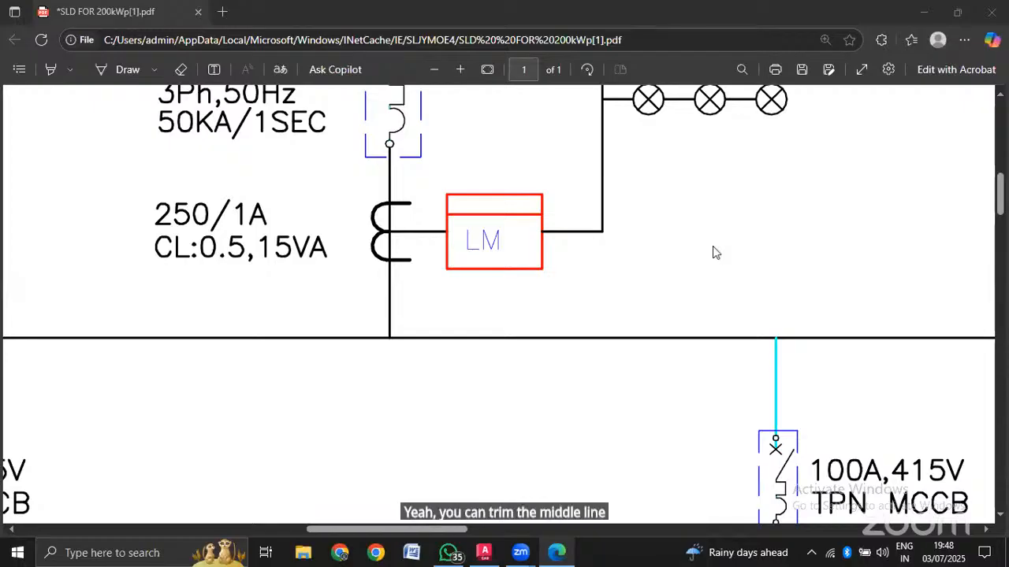
{"action": "left_click", "coordinate": [484, 553]}
{"action": "scroll", "coordinate": [519, 332], "scroll_direction": "down", "scroll_amount": 4}
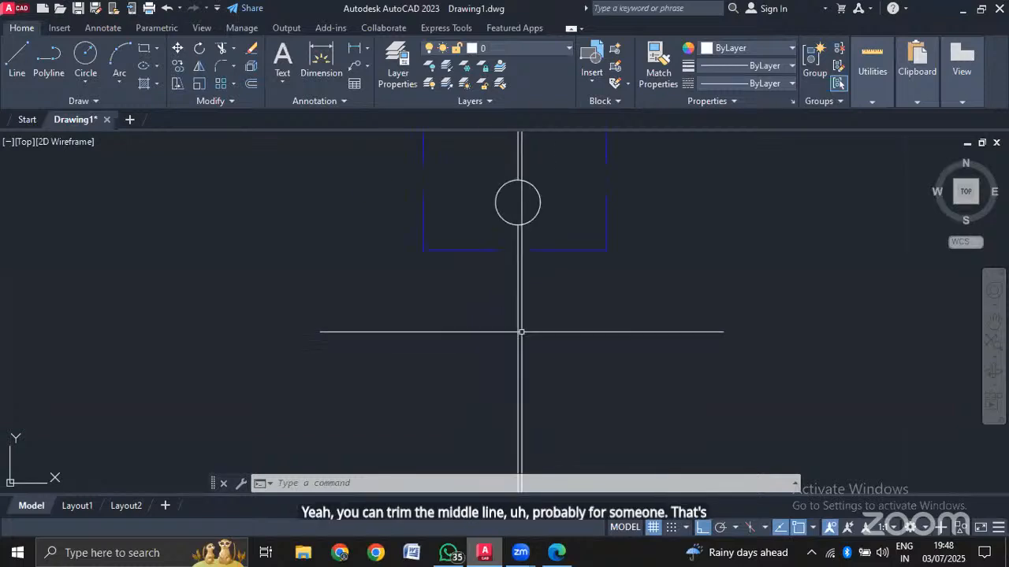
{"action": "scroll", "coordinate": [527, 324], "scroll_direction": "up", "scroll_amount": 4}
{"action": "scroll", "coordinate": [547, 338], "scroll_direction": "down", "scroll_amount": 8}
{"action": "scroll", "coordinate": [555, 382], "scroll_direction": "up", "scroll_amount": 6}
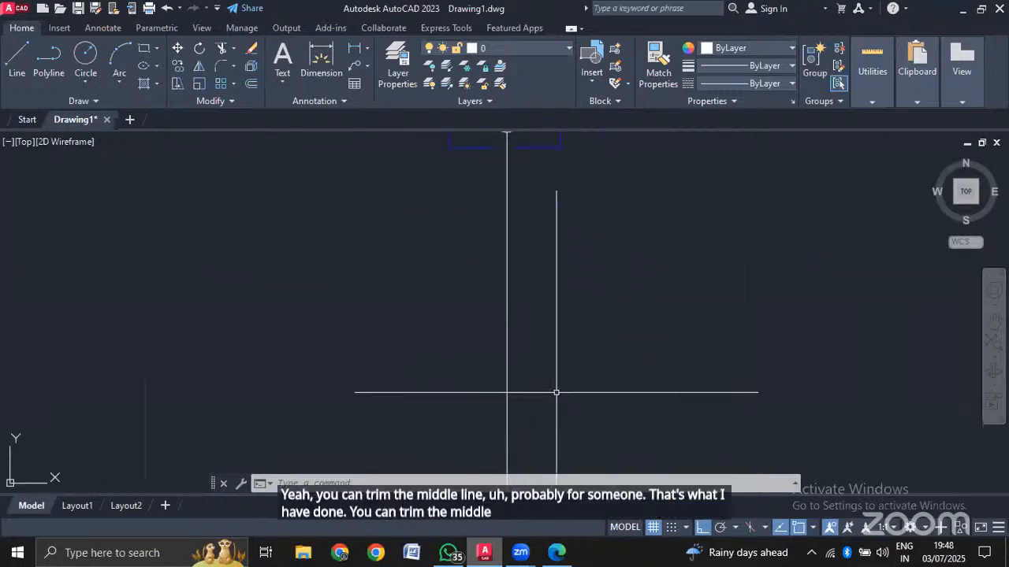
Delete the long horizontal construction line at the lower end of the vertical line.
{"action": "scroll", "coordinate": [557, 407], "scroll_direction": "down", "scroll_amount": 4}
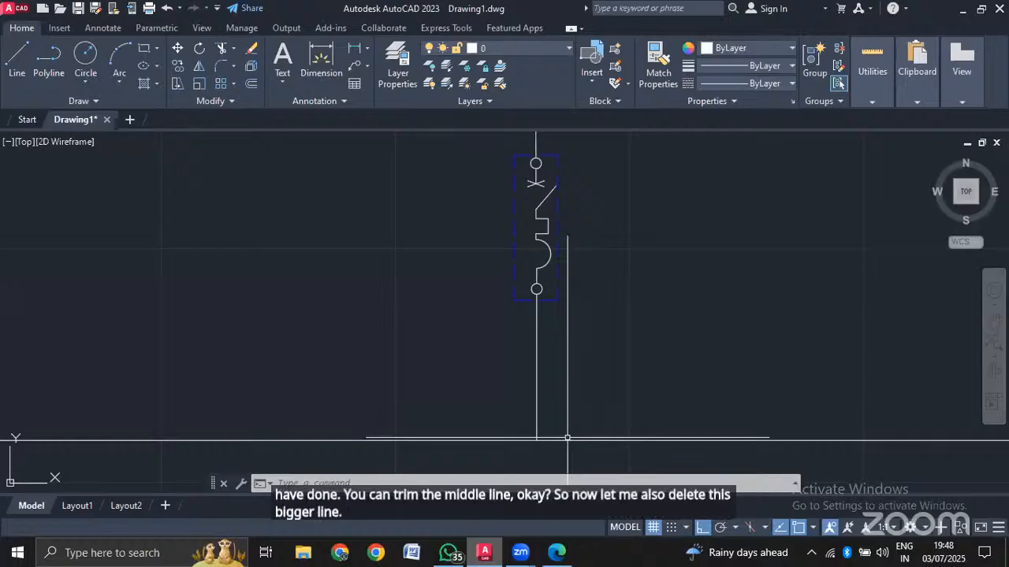
{"action": "left_click", "coordinate": [567, 438]}
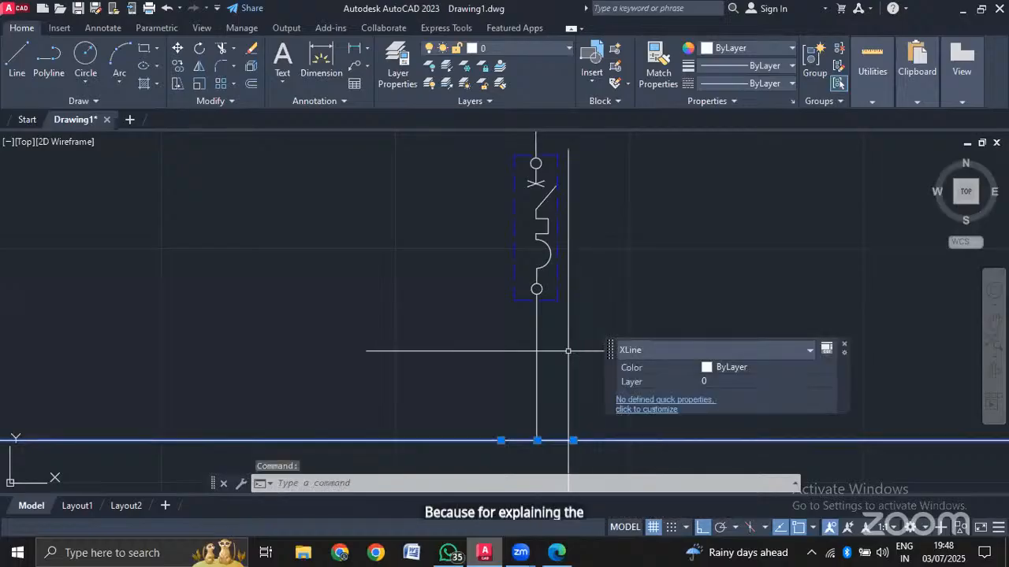
{"action": "key", "text": "Delete"}
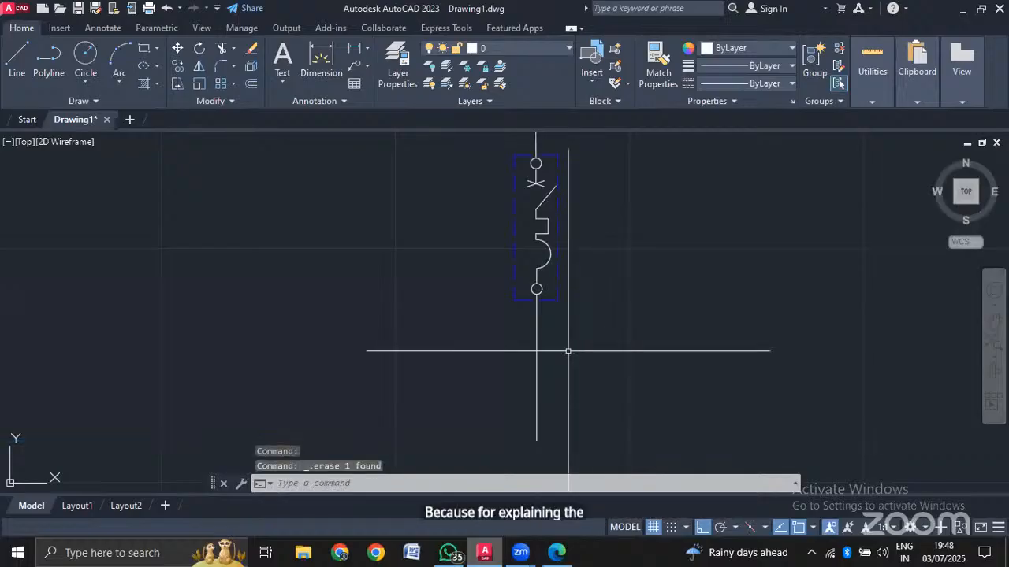
Stretch the lower end of the vertical line below the breaker upward, shortening it to about 24 units.
{"action": "left_click", "coordinate": [537, 434]}
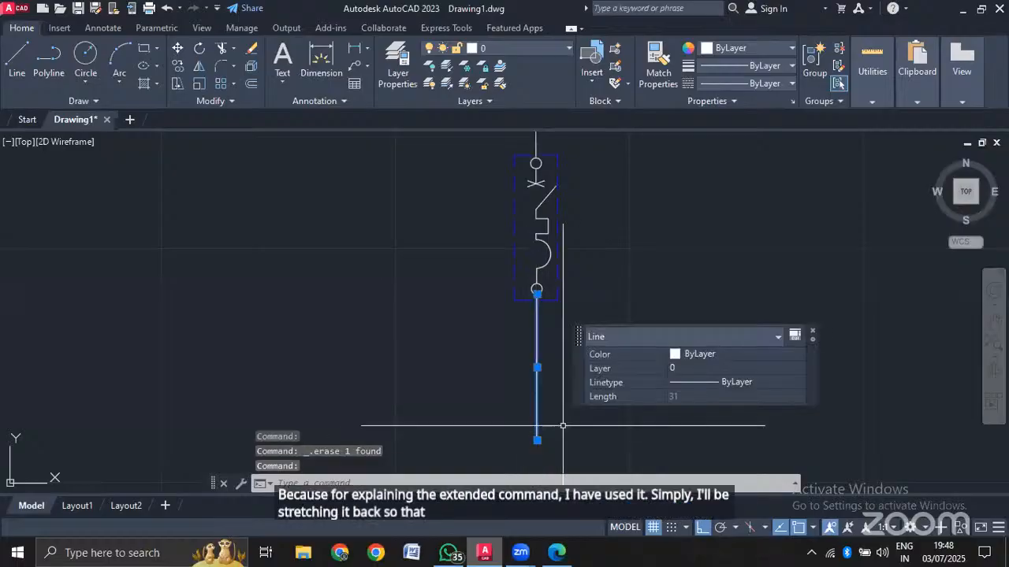
{"action": "left_click", "coordinate": [537, 439]}
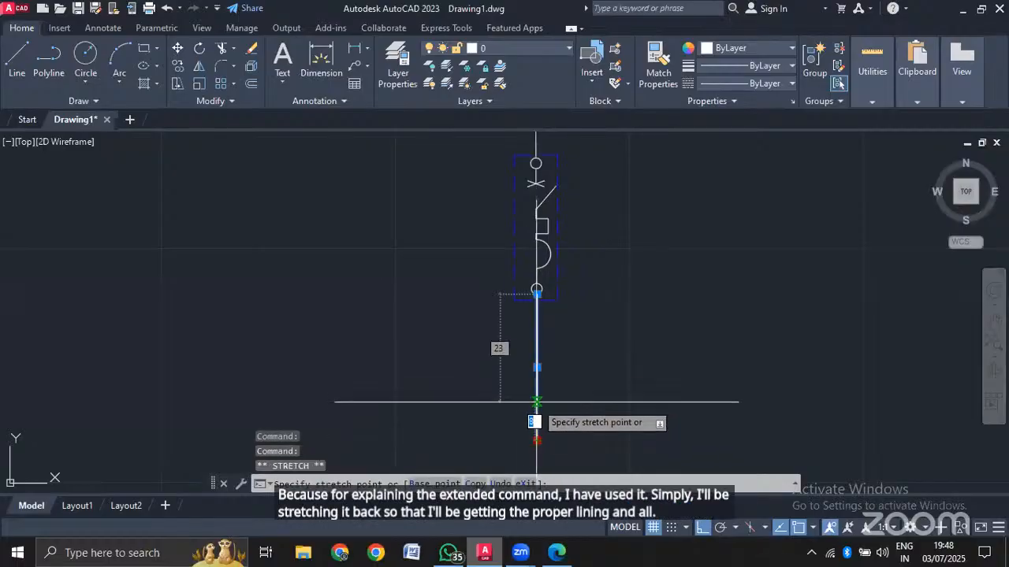
{"action": "left_click", "coordinate": [536, 407]}
{"action": "scroll", "coordinate": [531, 385], "scroll_direction": "up", "scroll_amount": 5}
{"action": "scroll", "coordinate": [614, 239], "scroll_direction": "down", "scroll_amount": 3}
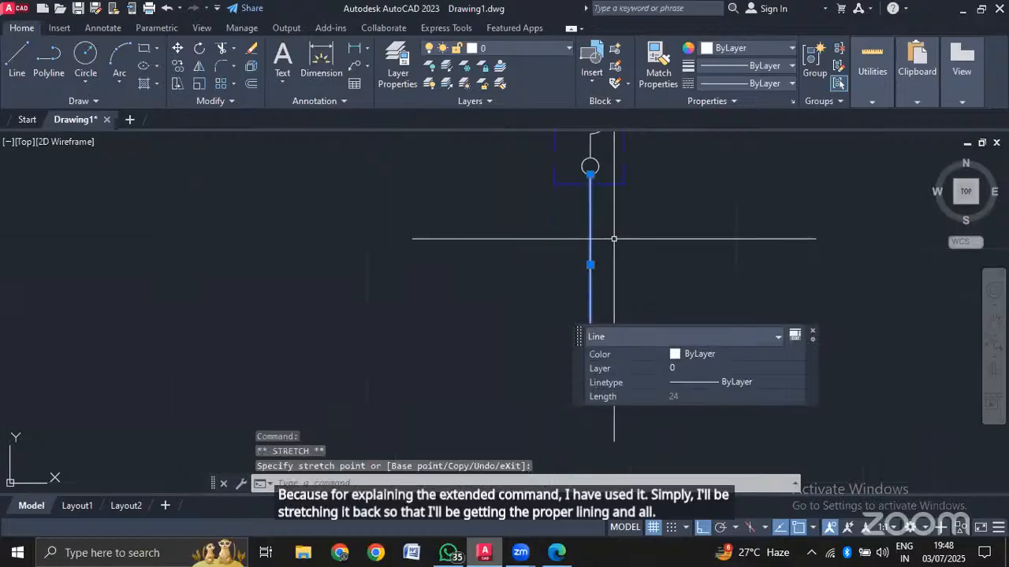
{"action": "scroll", "coordinate": [614, 239], "scroll_direction": "up", "scroll_amount": 2}
{"action": "scroll", "coordinate": [609, 234], "scroll_direction": "down", "scroll_amount": 2}
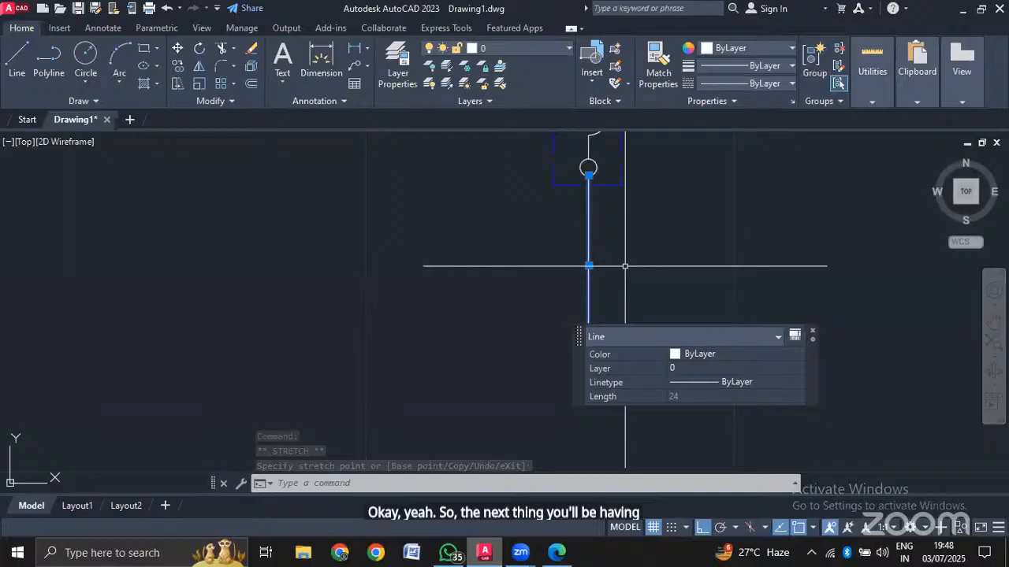
{"action": "key", "text": "Escape"}
Shorten the vertical line below the breaker to about 18 units by stretching its lower end up, and deselect it.
{"action": "left_click", "coordinate": [589, 355]}
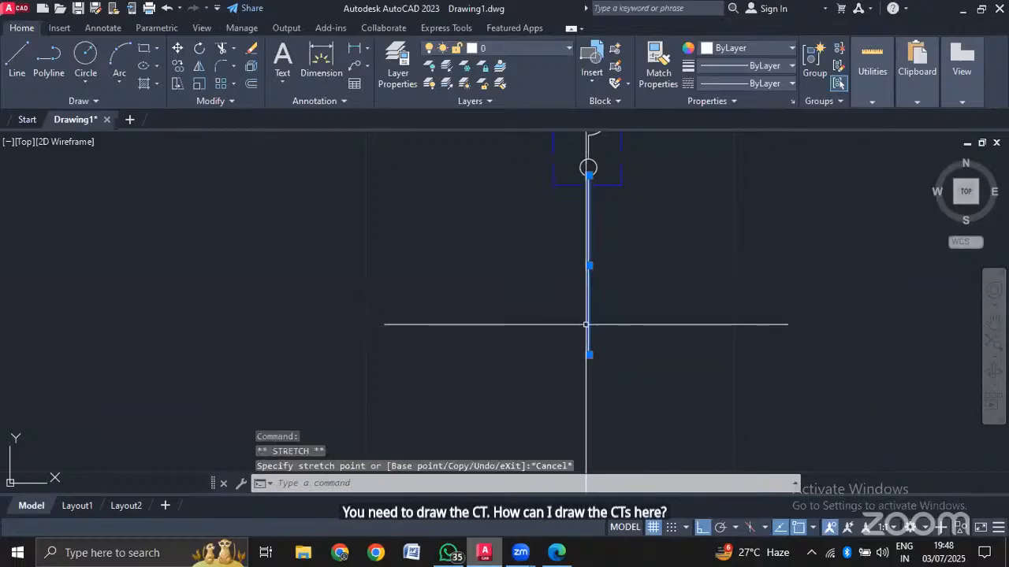
{"action": "left_click", "coordinate": [588, 355]}
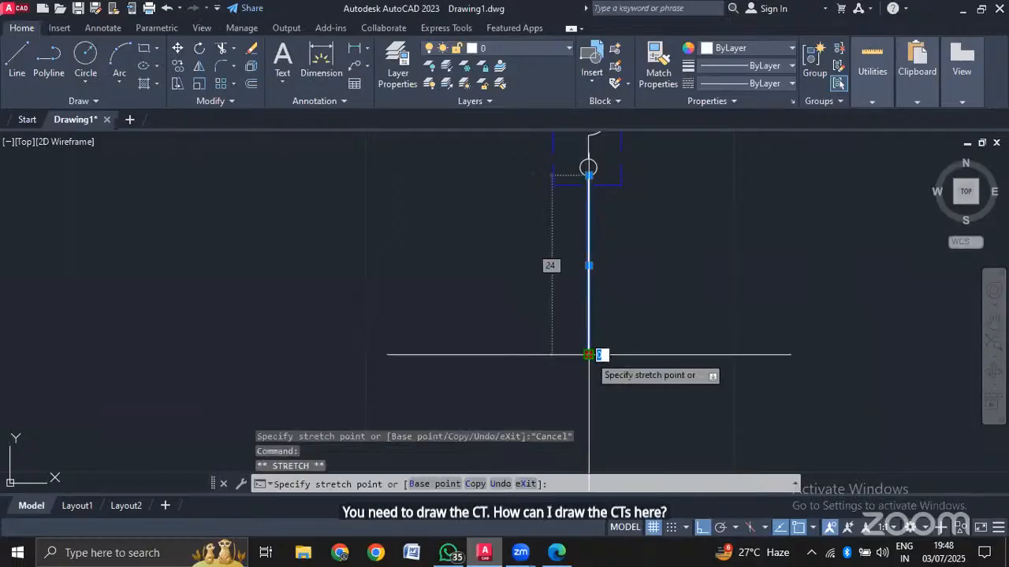
{"action": "left_click", "coordinate": [589, 309]}
{"action": "scroll", "coordinate": [590, 227], "scroll_direction": "up", "scroll_amount": 3}
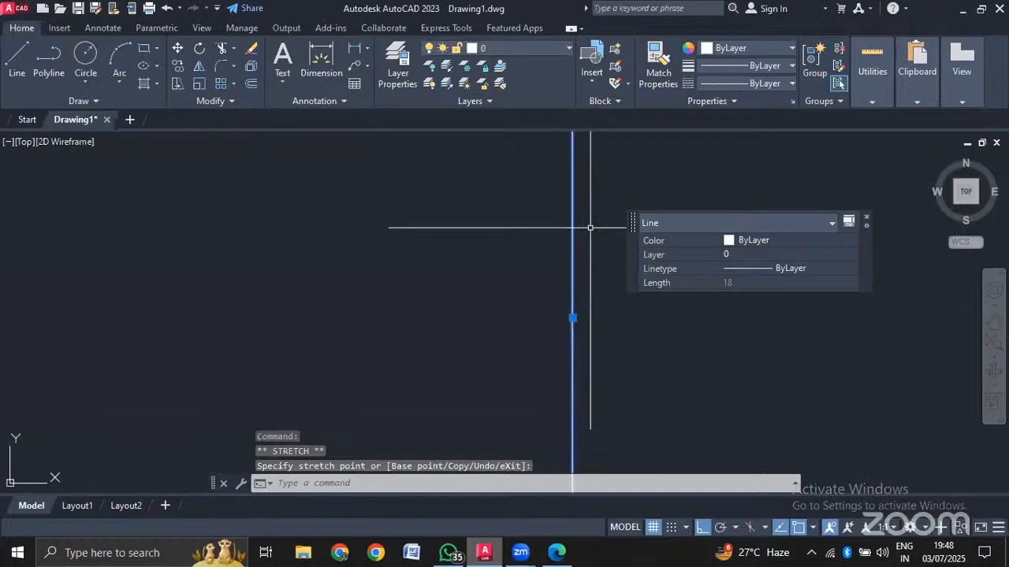
{"action": "scroll", "coordinate": [590, 236], "scroll_direction": "down", "scroll_amount": 3}
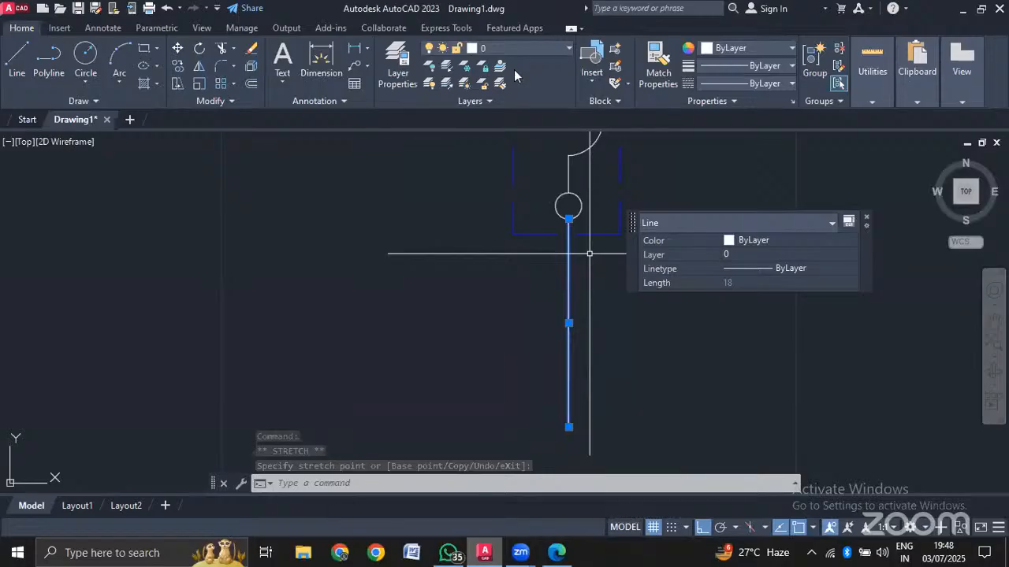
{"action": "scroll", "coordinate": [590, 252], "scroll_direction": "up", "scroll_amount": 2}
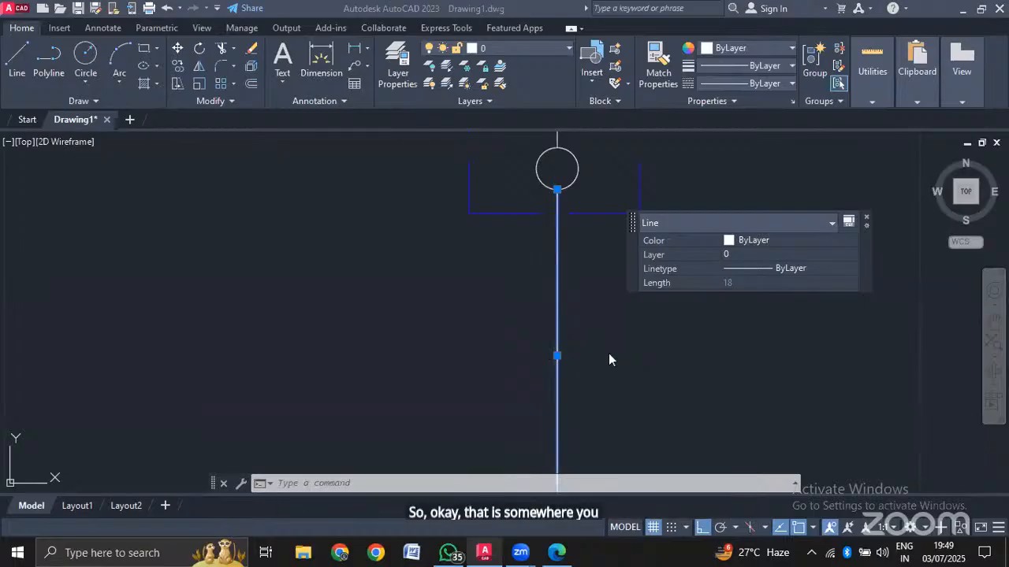
{"action": "scroll", "coordinate": [608, 359], "scroll_direction": "down", "scroll_amount": 2}
{"action": "key", "text": "Escape"}
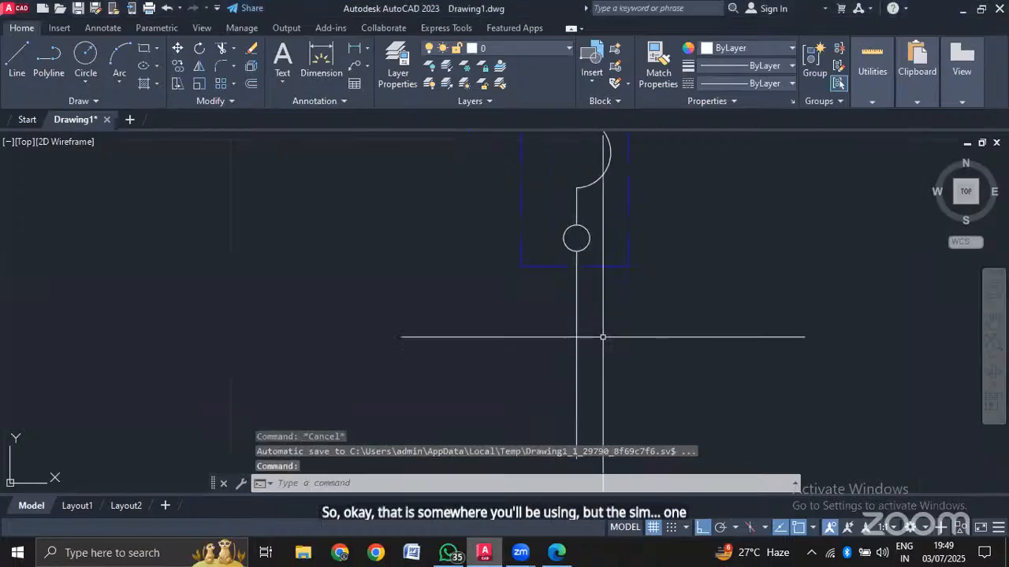
Draw a circle of about 3 units radius centred on the vertical line below the dashed breaker box.
{"action": "scroll", "coordinate": [603, 338], "scroll_direction": "up", "scroll_amount": 2}
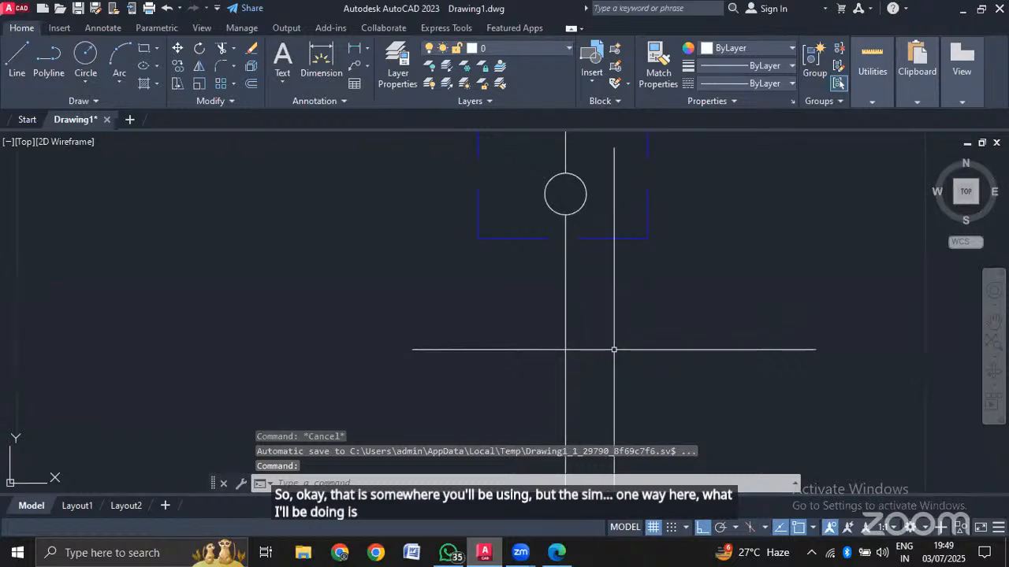
{"action": "type", "text": "c"}
{"action": "key", "text": "Return"}
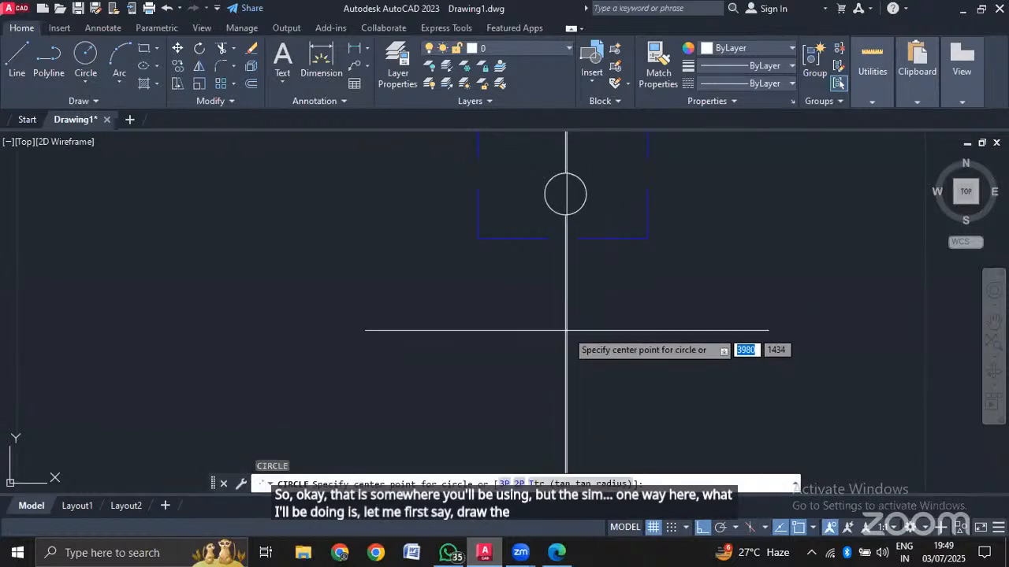
{"action": "left_click", "coordinate": [565, 342]}
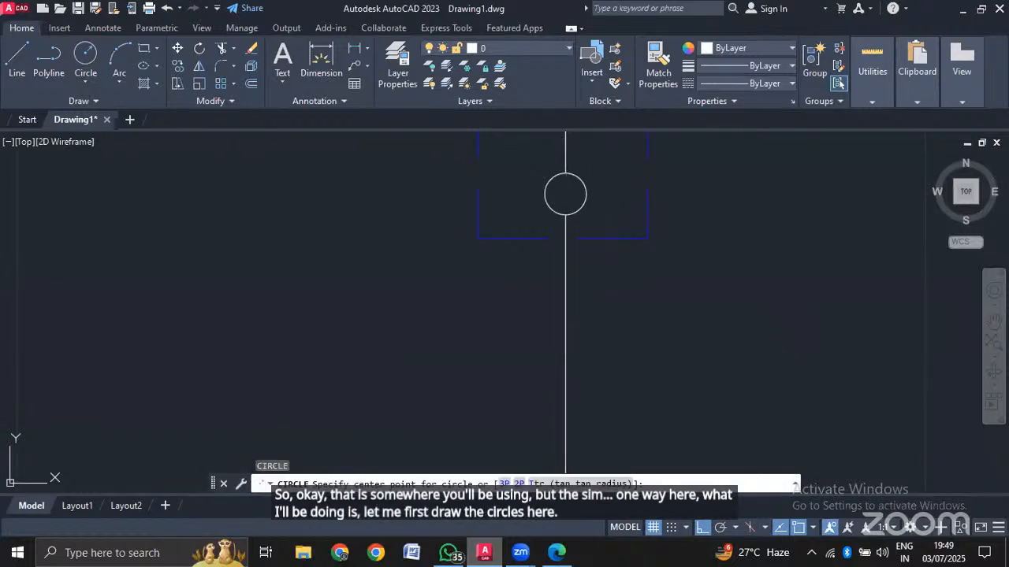
{"action": "type", "text": "2"}
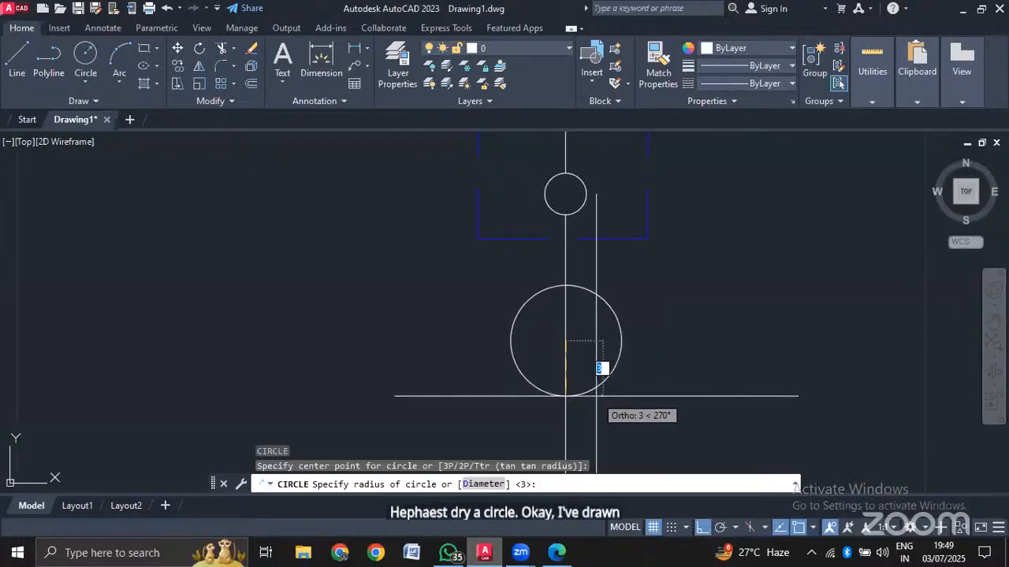
{"action": "left_click", "coordinate": [595, 397]}
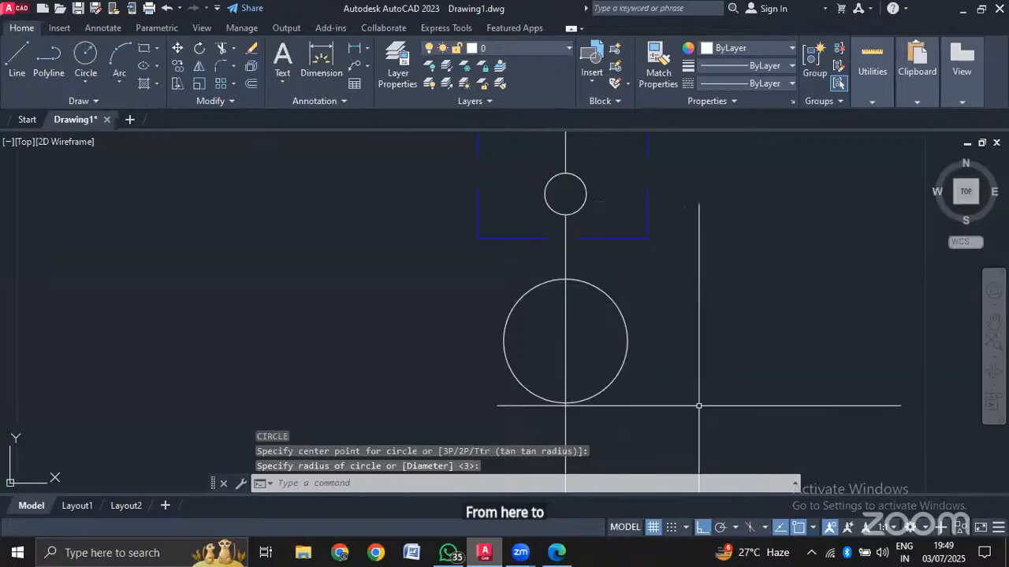
Copy the circle on the vertical line straight down so the copy touches the original's lowest point.
{"action": "mouse_move", "coordinate": [699, 399]}
{"action": "middle_mouse_down"}
{"action": "mouse_move", "coordinate": [690, 354]}
{"action": "mouse_move", "coordinate": [699, 266]}
{"action": "mouse_move", "coordinate": [688, 299]}
{"action": "middle_mouse_up"}
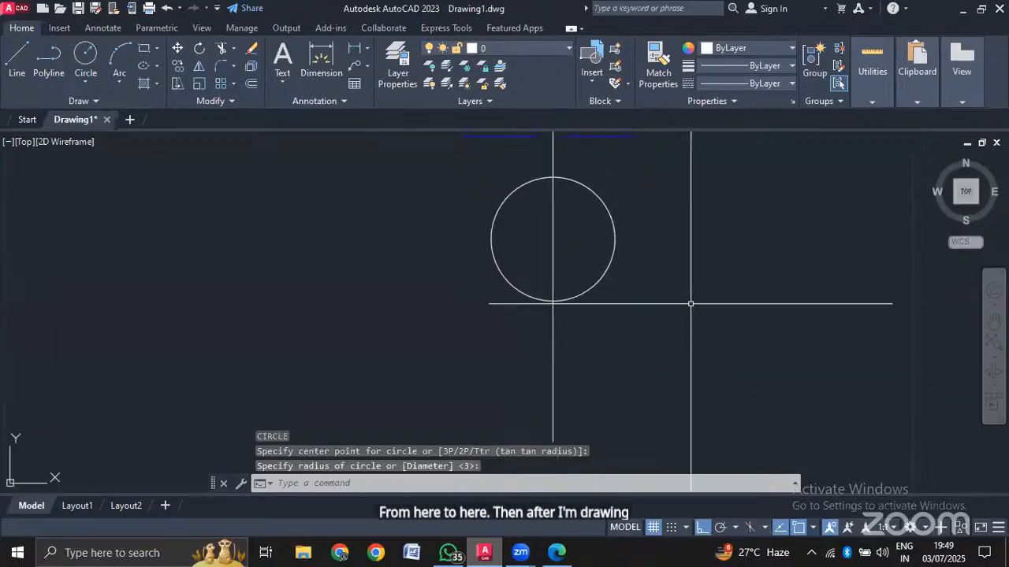
{"action": "type", "text": "co"}
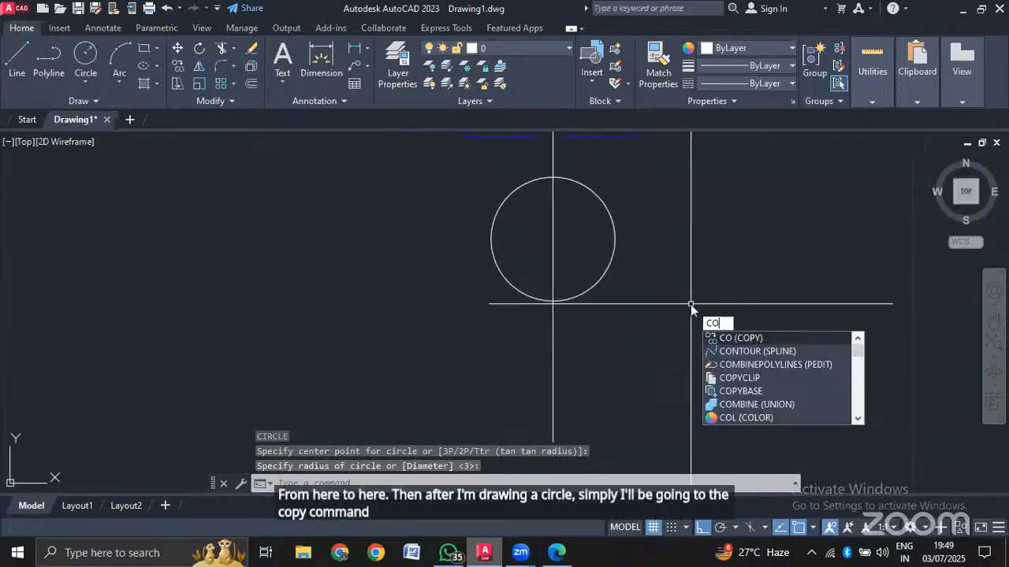
{"action": "key", "text": "Return"}
{"action": "left_click", "coordinate": [559, 179]}
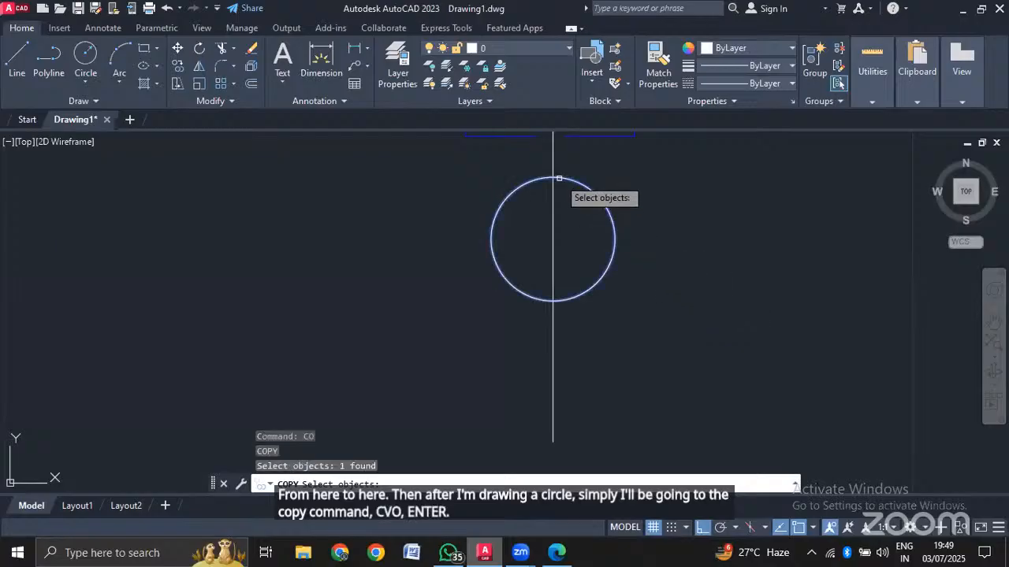
{"action": "key", "text": "Return"}
{"action": "left_click", "coordinate": [553, 178]}
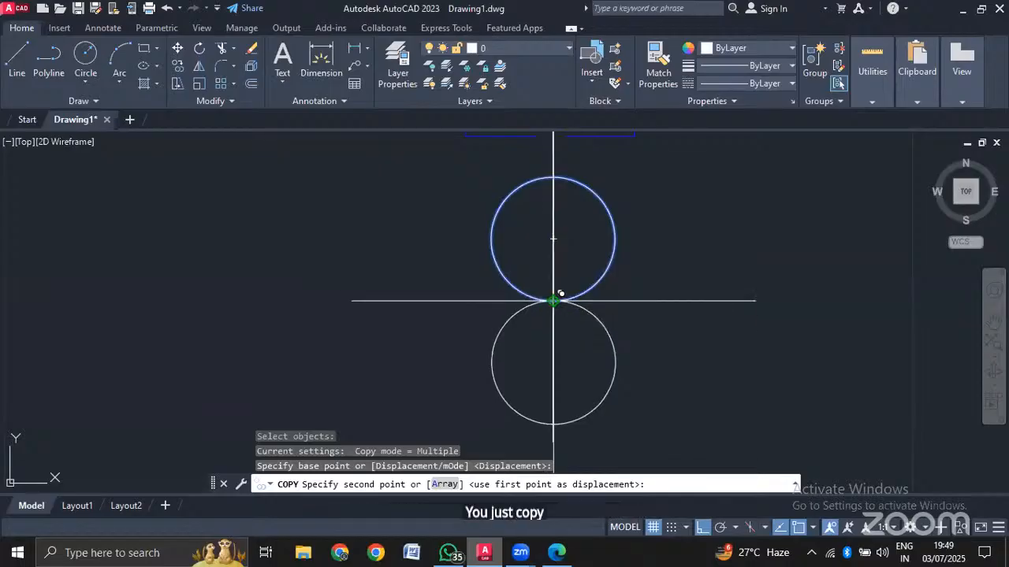
{"action": "left_click", "coordinate": [553, 300]}
{"action": "key", "text": "Escape"}
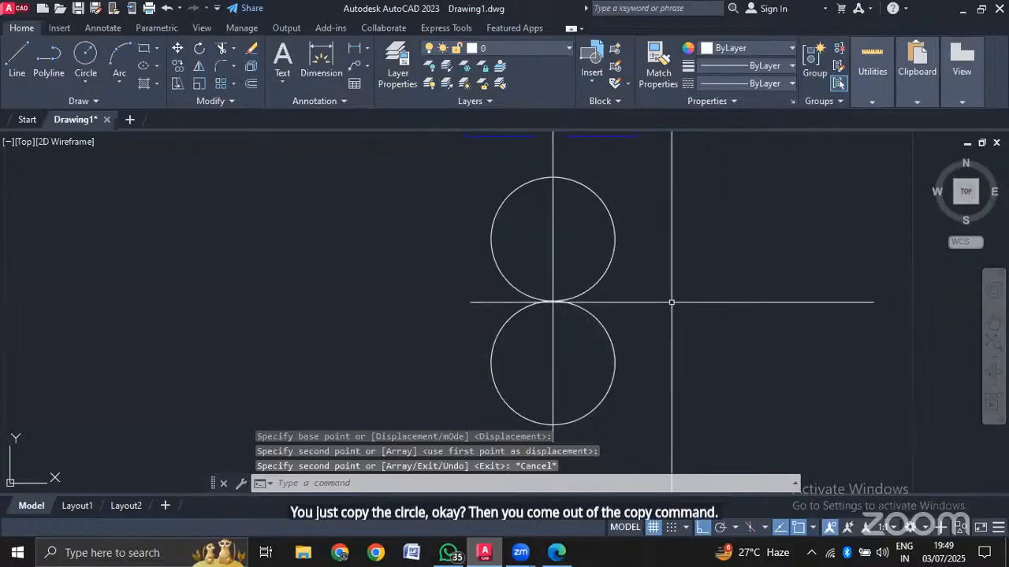
Trim away the right halves of both circles, using the vertical line as the cutting edge.
{"action": "type", "text": "T"}
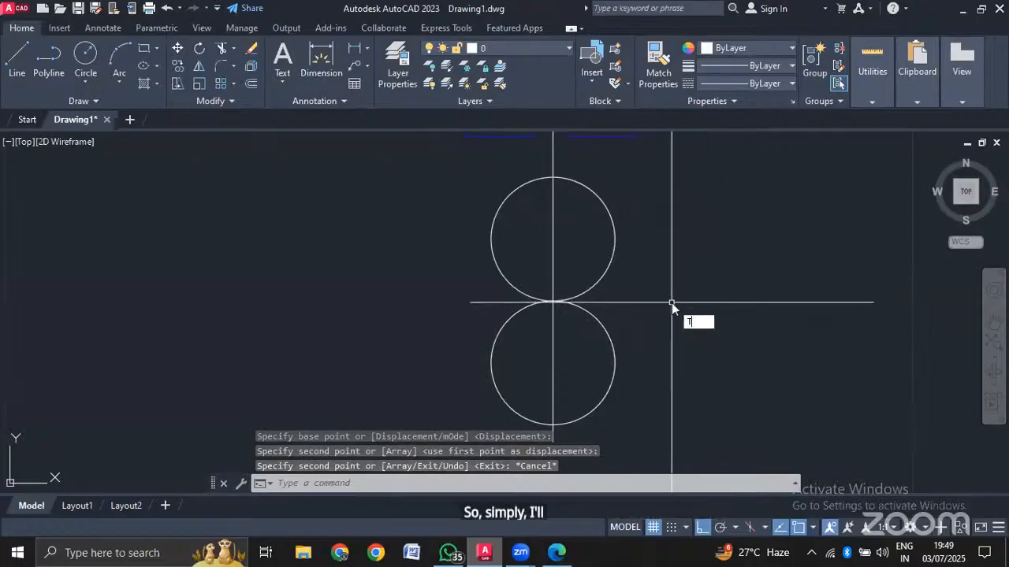
{"action": "type", "text": "R"}
{"action": "key", "text": "Return"}
{"action": "left_click", "coordinate": [613, 226]}
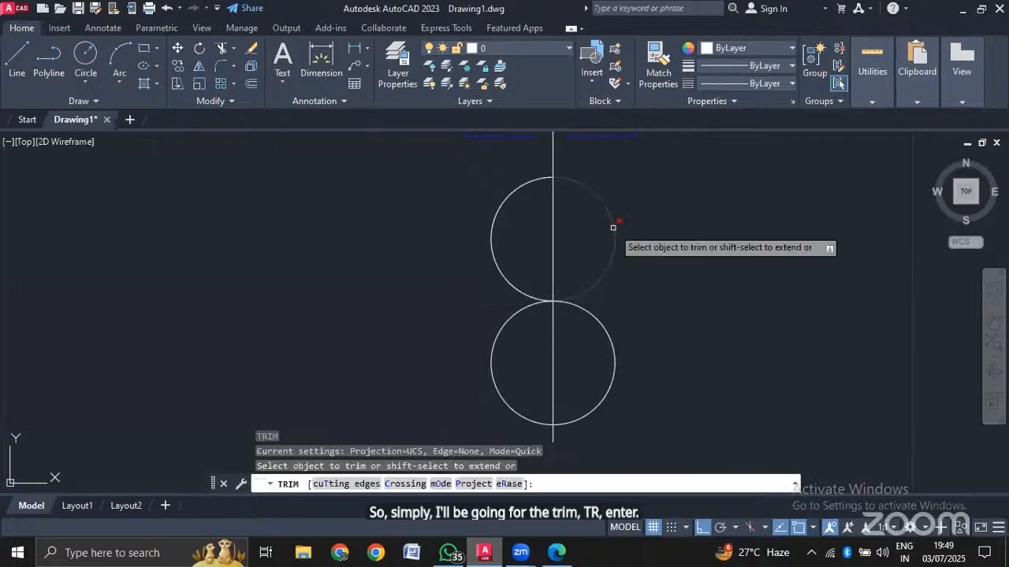
{"action": "left_click", "coordinate": [610, 341]}
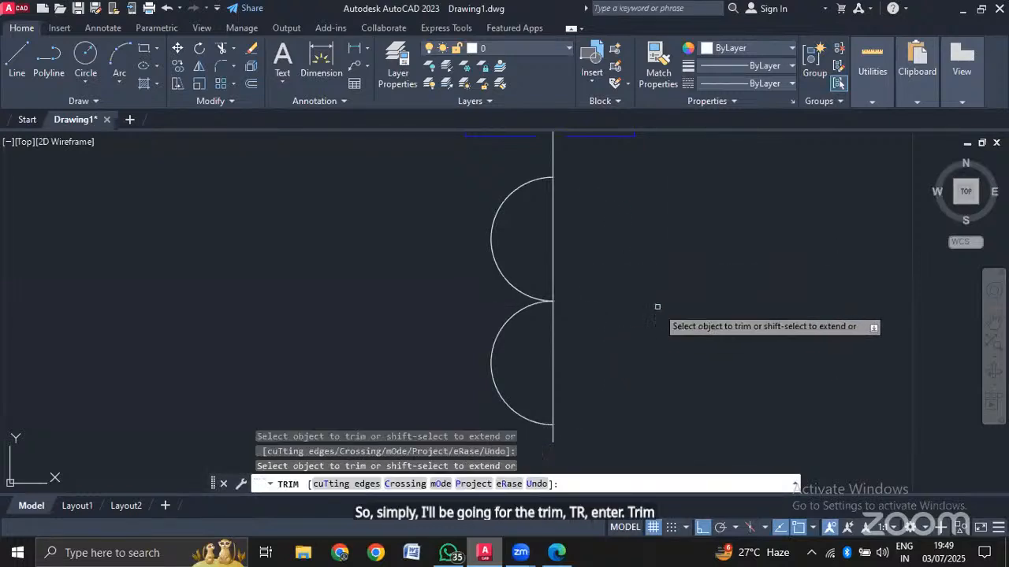
{"action": "key", "text": "Escape"}
Try to draw a horizontal line about 6 units long to the right from the top end of the upper arc.
{"action": "type", "text": "L"}
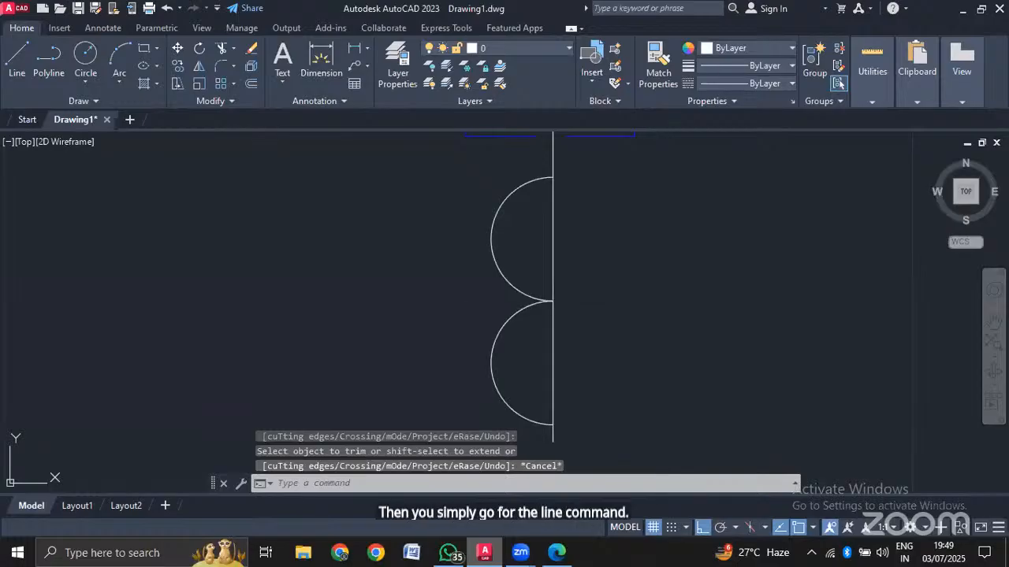
{"action": "key", "text": "Return"}
{"action": "left_click", "coordinate": [553, 178]}
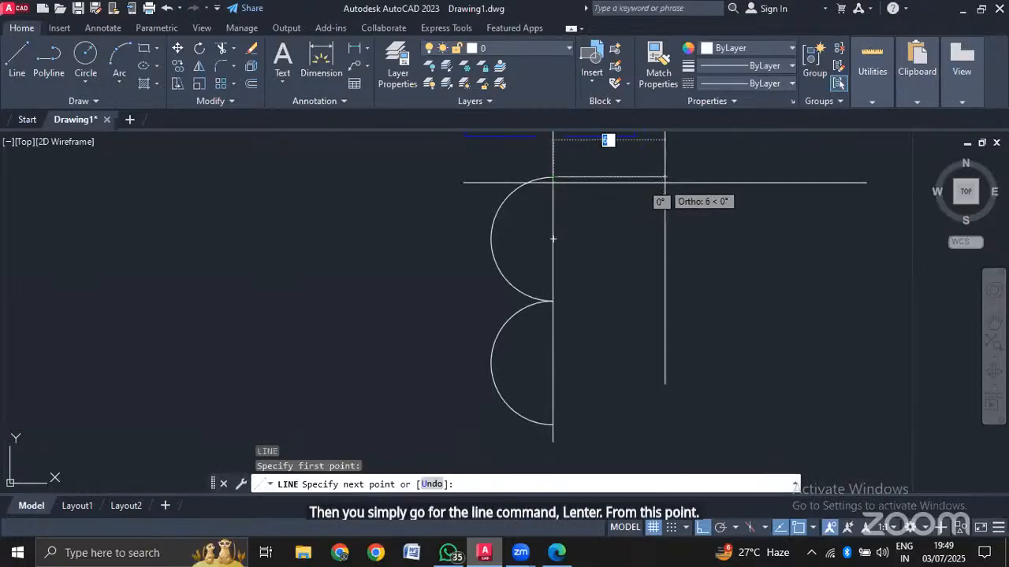
{"action": "left_click", "coordinate": [665, 183]}
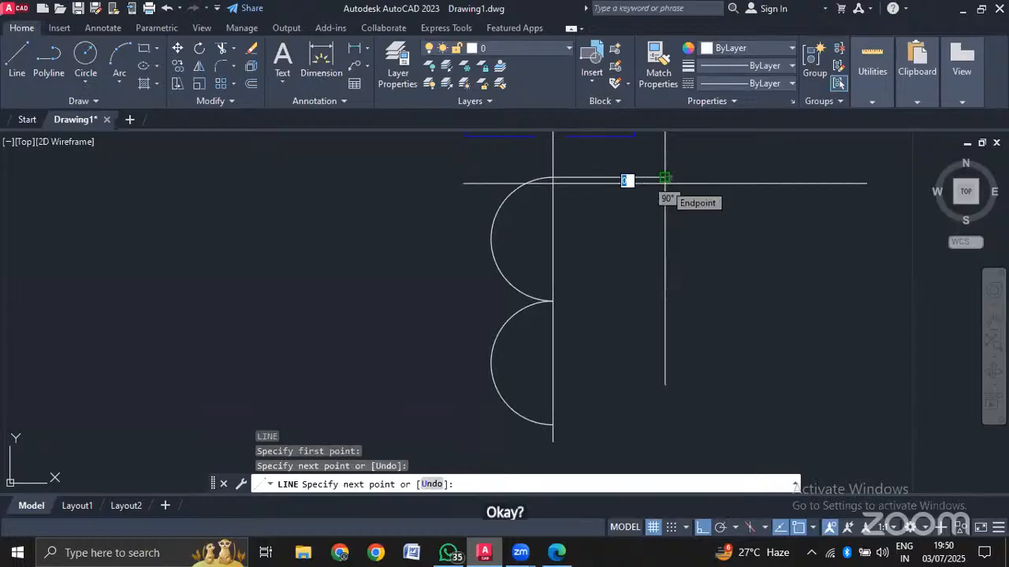
{"action": "key", "text": "Escape"}
{"action": "key", "text": "ctrl+z"}
Draw a horizontal line about 9 units long to the right from the top end of the upper arc.
{"action": "scroll", "coordinate": [668, 182], "scroll_direction": "down", "scroll_amount": 5}
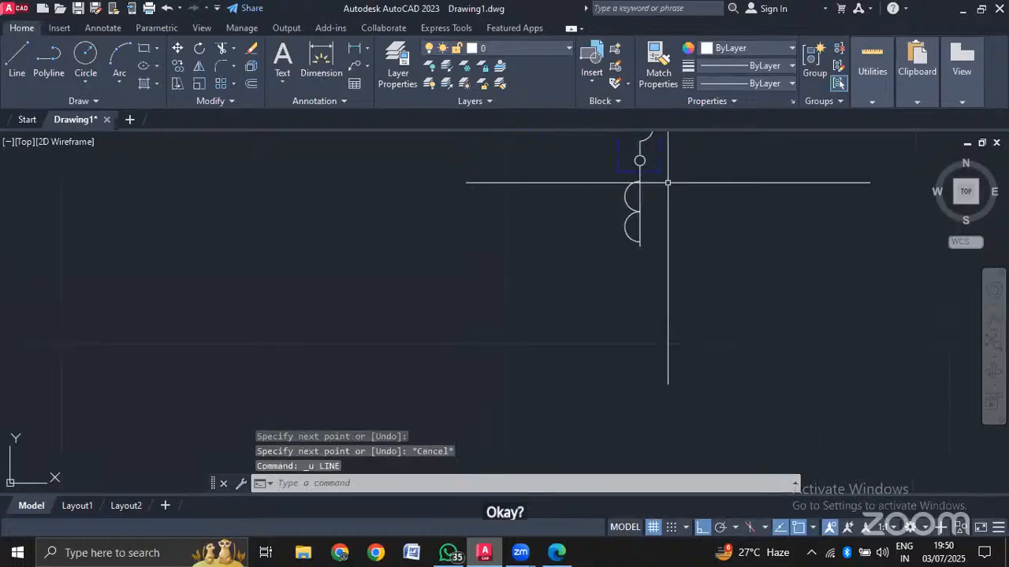
{"action": "middle_click_drag", "start_coordinate": [668, 182], "coordinate": [634, 260]}
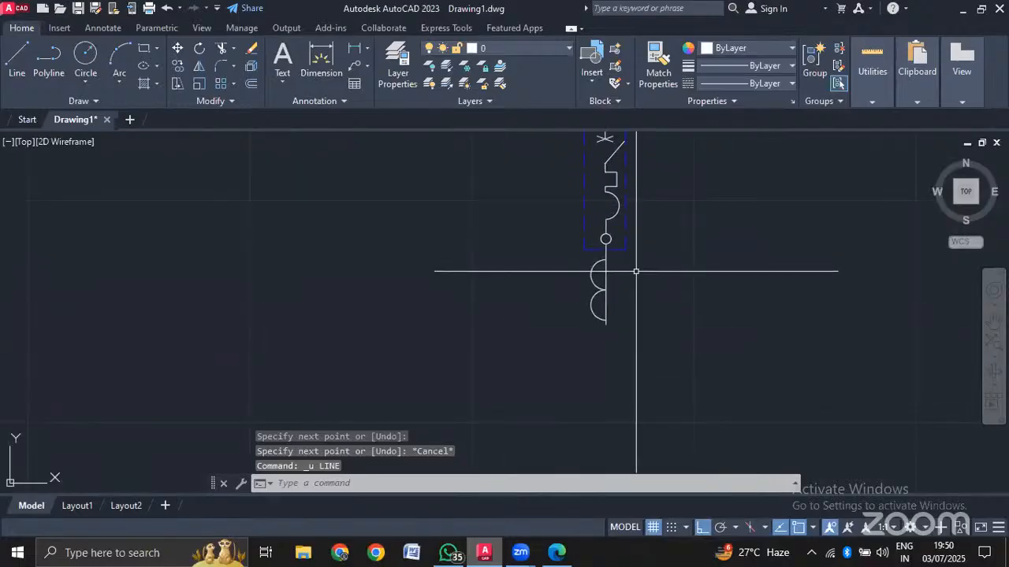
{"action": "type", "text": "l"}
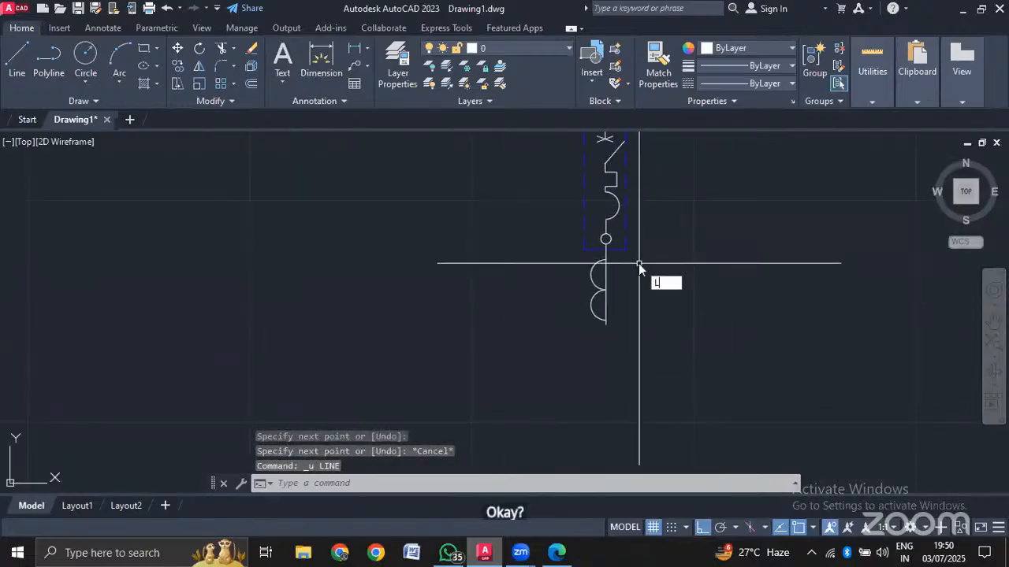
{"action": "key", "text": "Return"}
{"action": "left_click", "coordinate": [606, 260]}
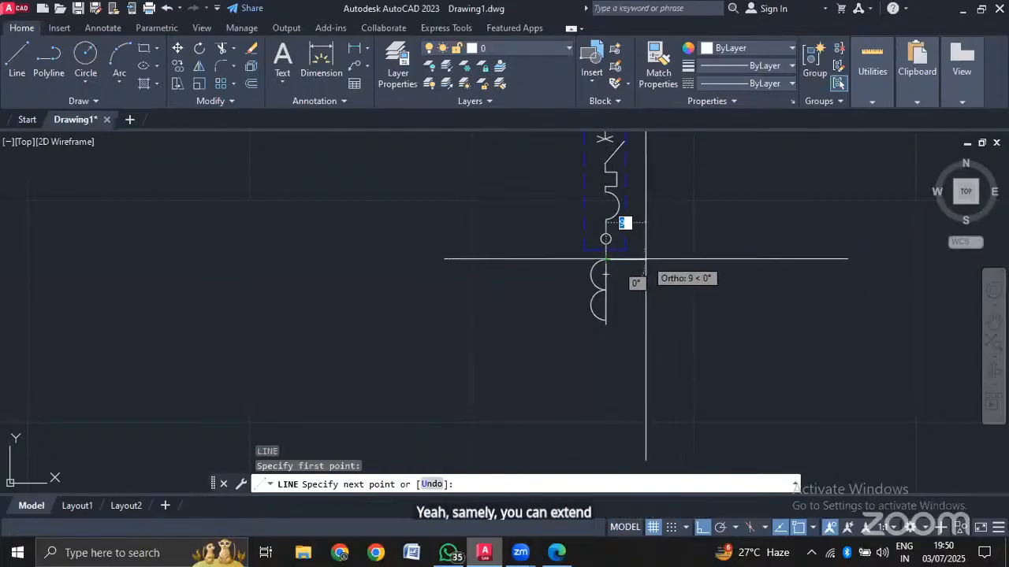
{"action": "left_click", "coordinate": [645, 259]}
{"action": "scroll", "coordinate": [645, 274], "scroll_direction": "up", "scroll_amount": 4}
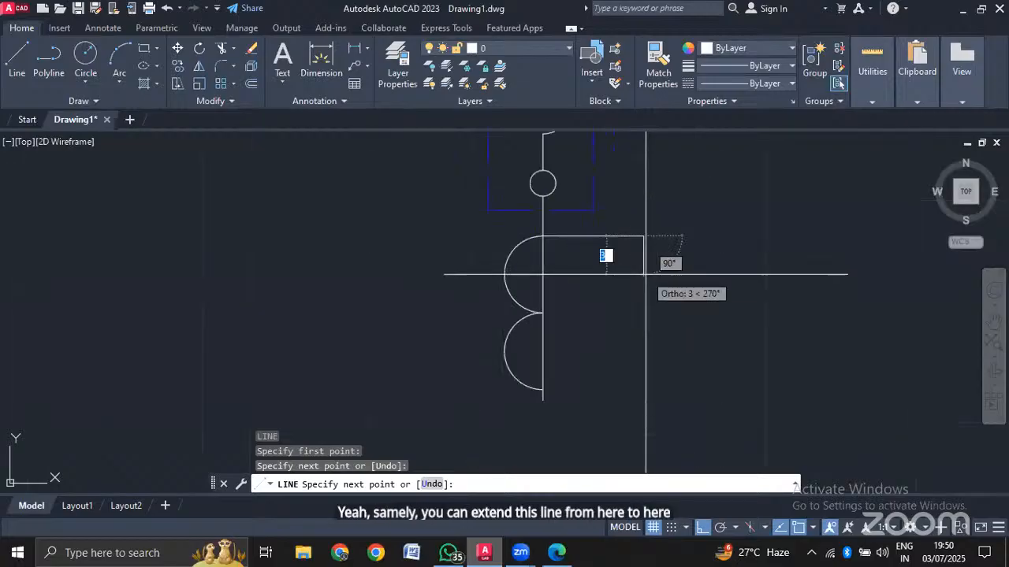
{"action": "key", "text": "Escape"}
{"action": "scroll", "coordinate": [634, 316], "scroll_direction": "up", "scroll_amount": 2}
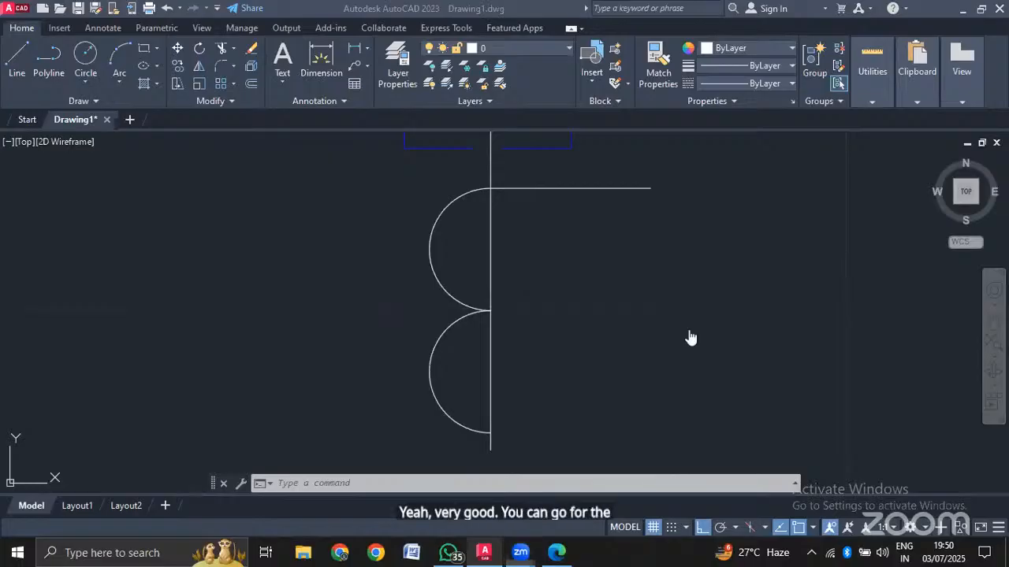
{"action": "type", "text": "o"}
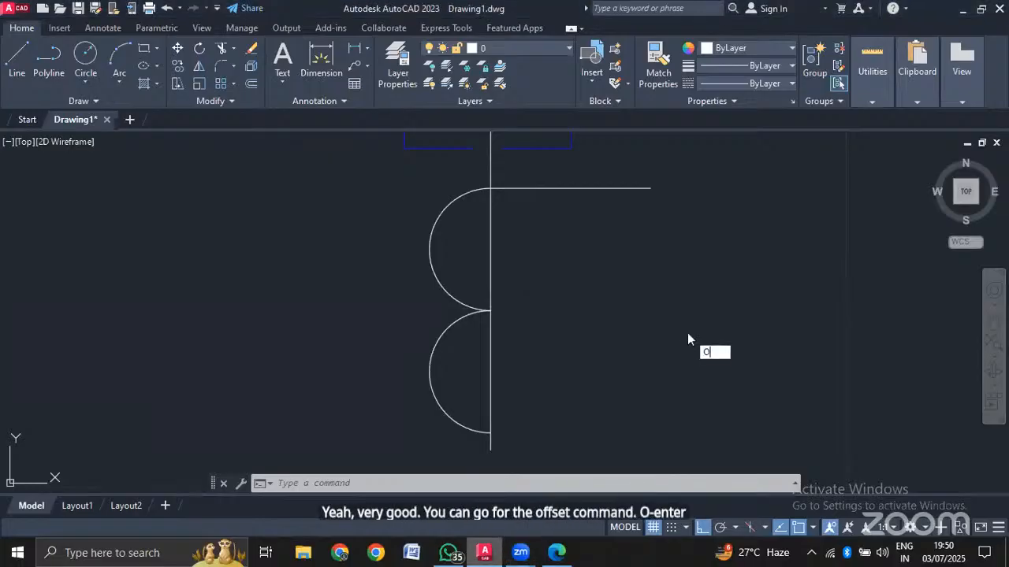
{"action": "key", "text": "Return"}
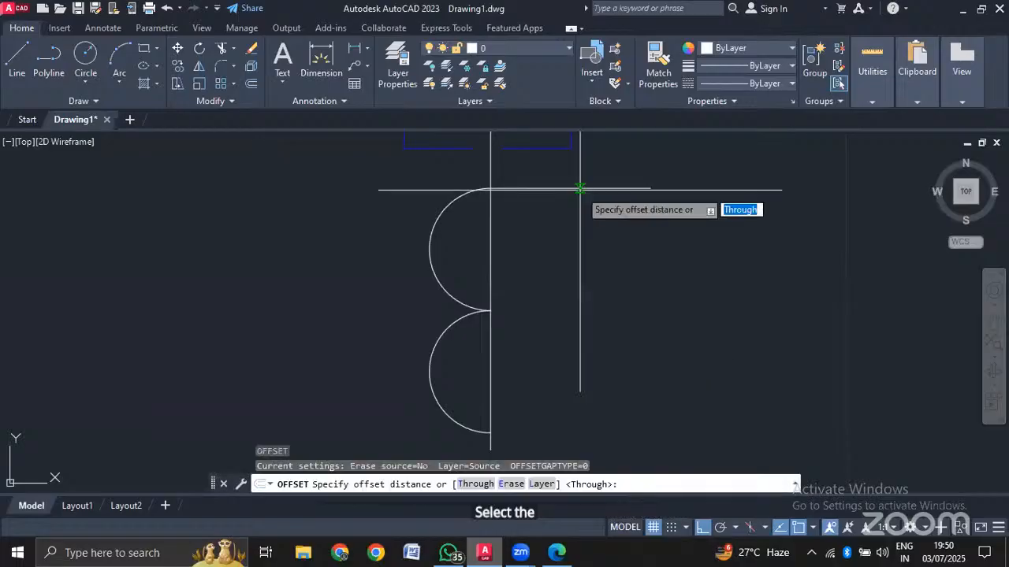
{"action": "left_click", "coordinate": [570, 187]}
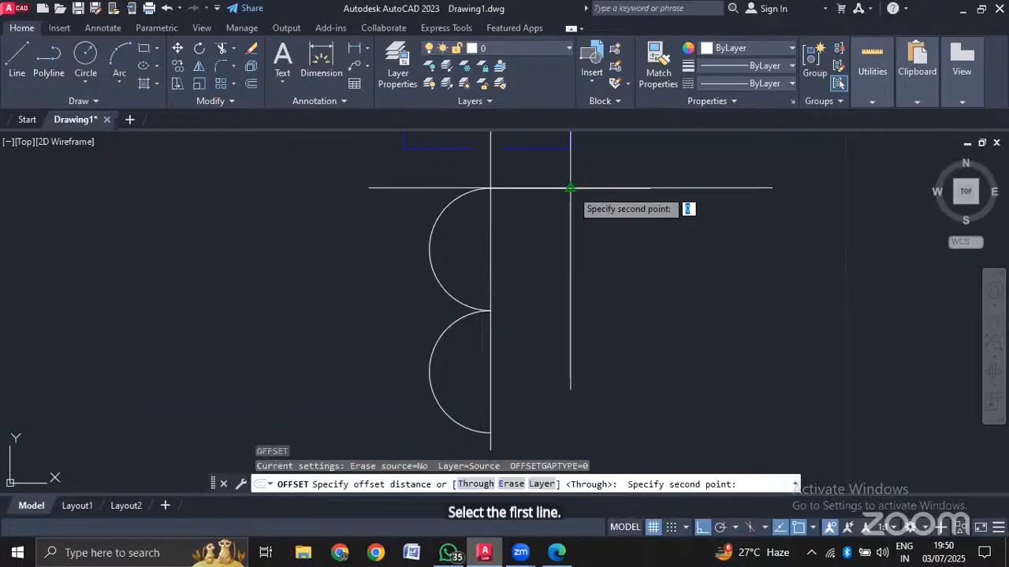
{"action": "left_click", "coordinate": [560, 302]}
{"action": "key", "text": "Return"}
{"action": "left_click", "coordinate": [570, 187]}
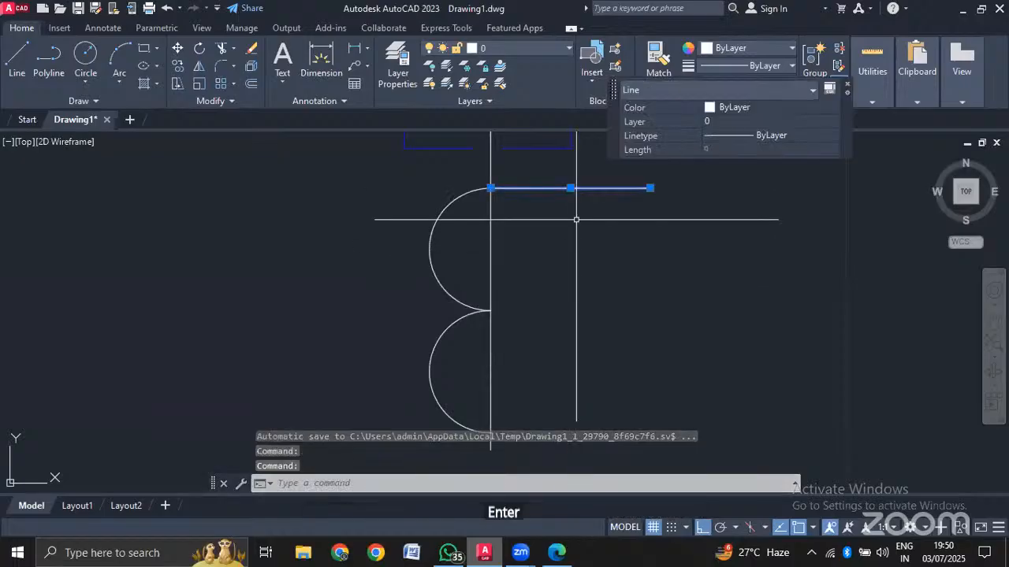
{"action": "key", "text": "Escape"}
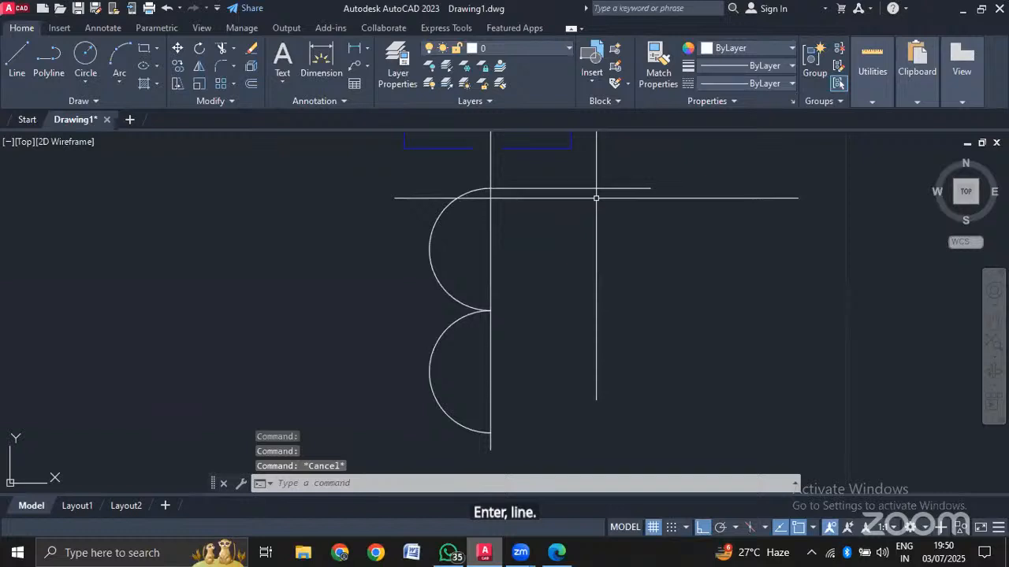
Offset the horizontal line downward twice by one arc height, to the junction of the arcs and to the lower arc's bottom end.
{"action": "type", "text": "O"}
{"action": "key", "text": "Return"}
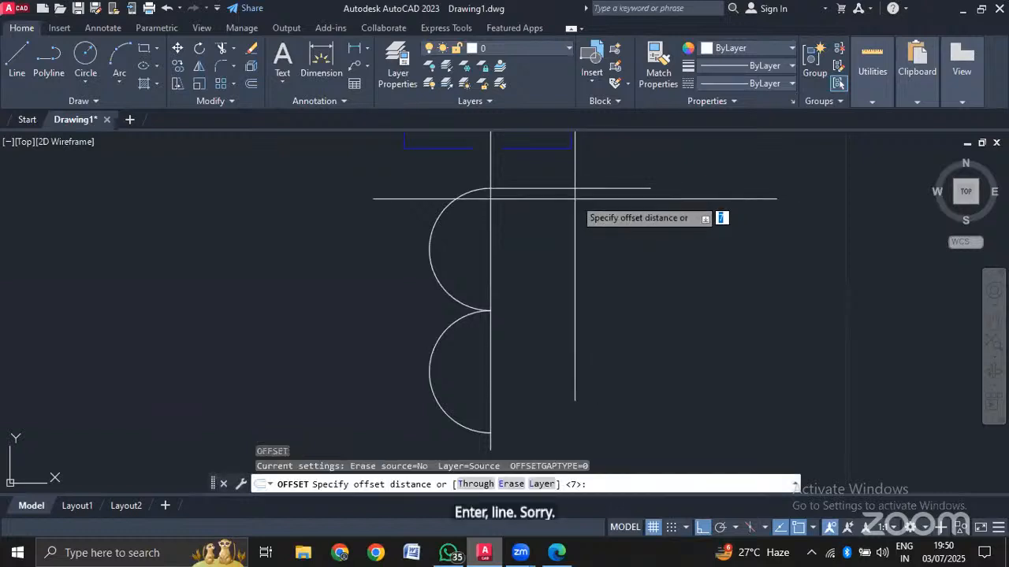
{"action": "left_click", "coordinate": [570, 189]}
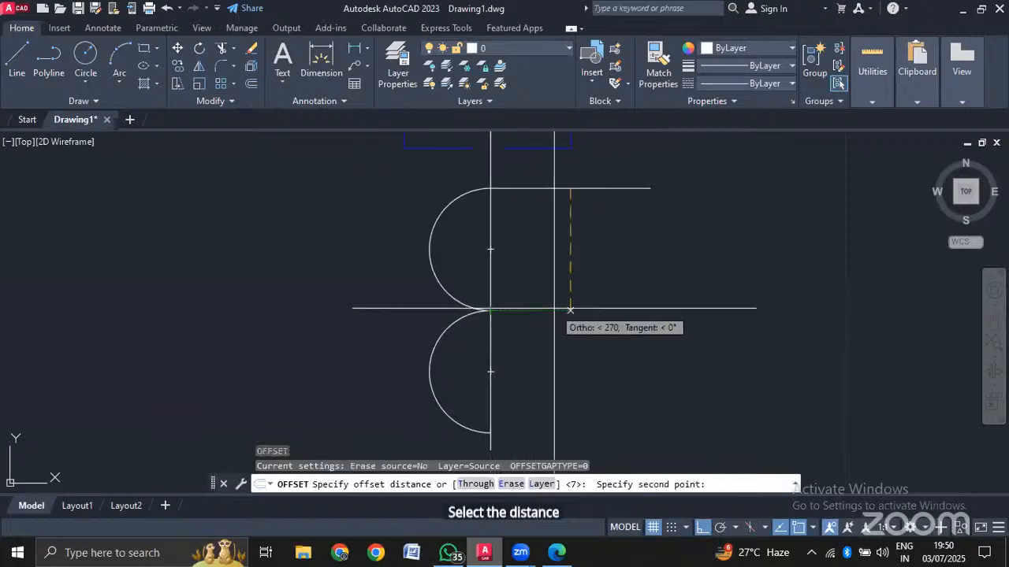
{"action": "left_click", "coordinate": [569, 309]}
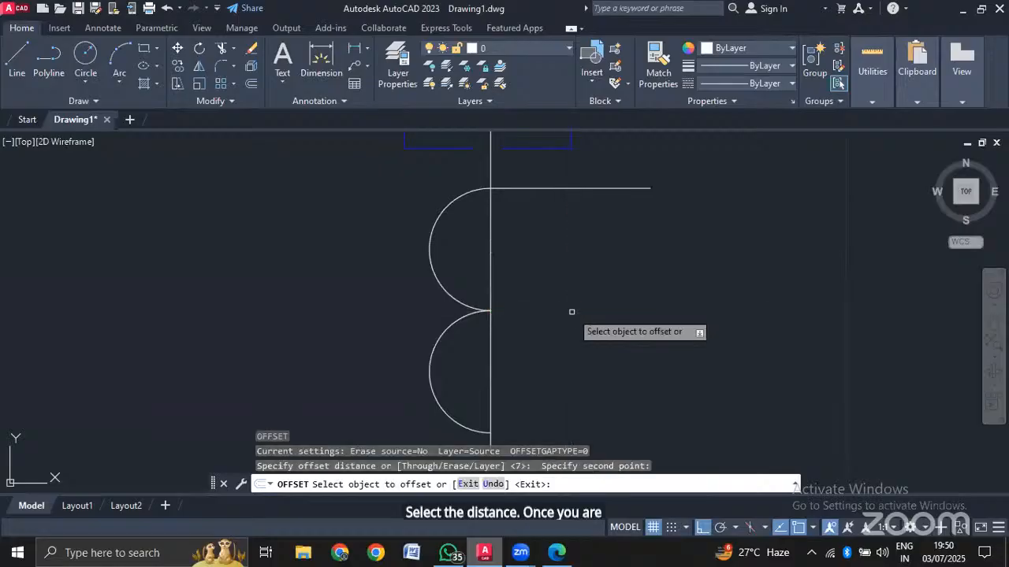
{"action": "left_click", "coordinate": [574, 189]}
{"action": "left_click", "coordinate": [589, 296]}
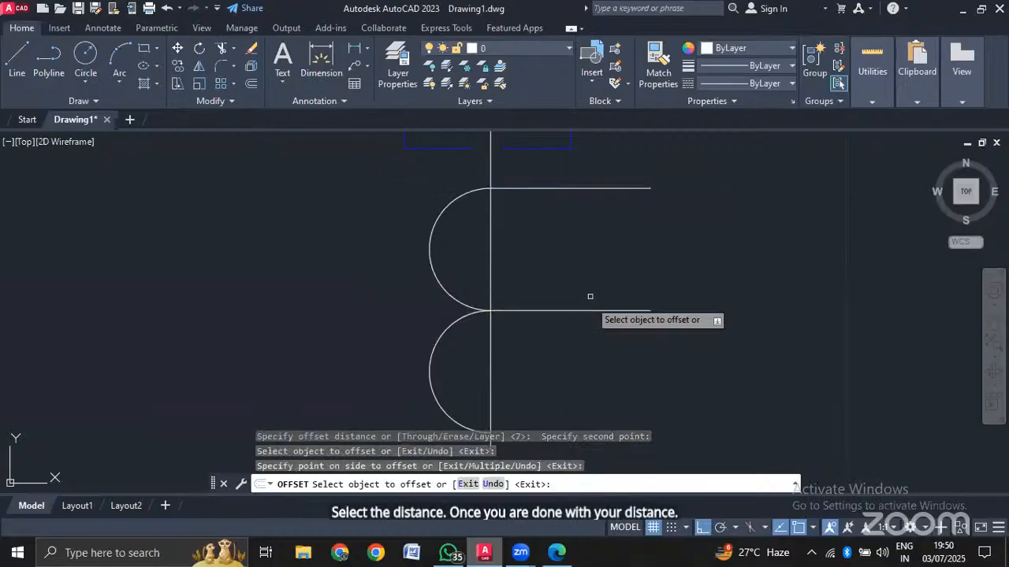
{"action": "left_click", "coordinate": [583, 309]}
{"action": "left_click", "coordinate": [569, 374]}
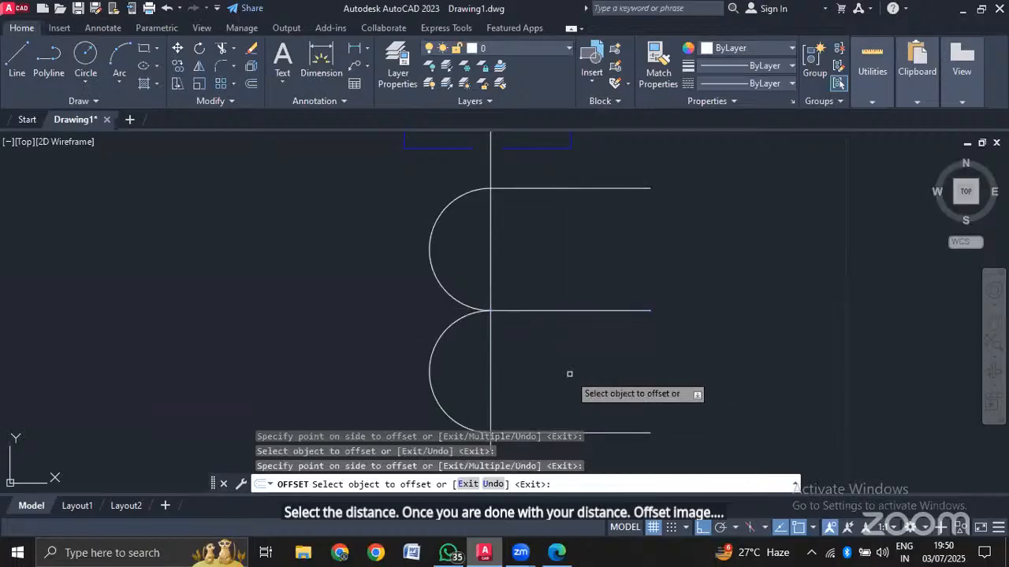
Switch to the reference SLD PDF in Edge and compare its CT symbol's size with the one in the AutoCAD drawing.
{"action": "scroll", "coordinate": [570, 375], "scroll_direction": "down", "scroll_amount": 4}
{"action": "scroll", "coordinate": [621, 314], "scroll_direction": "down", "scroll_amount": 2}
{"action": "scroll", "coordinate": [631, 290], "scroll_direction": "up", "scroll_amount": 2}
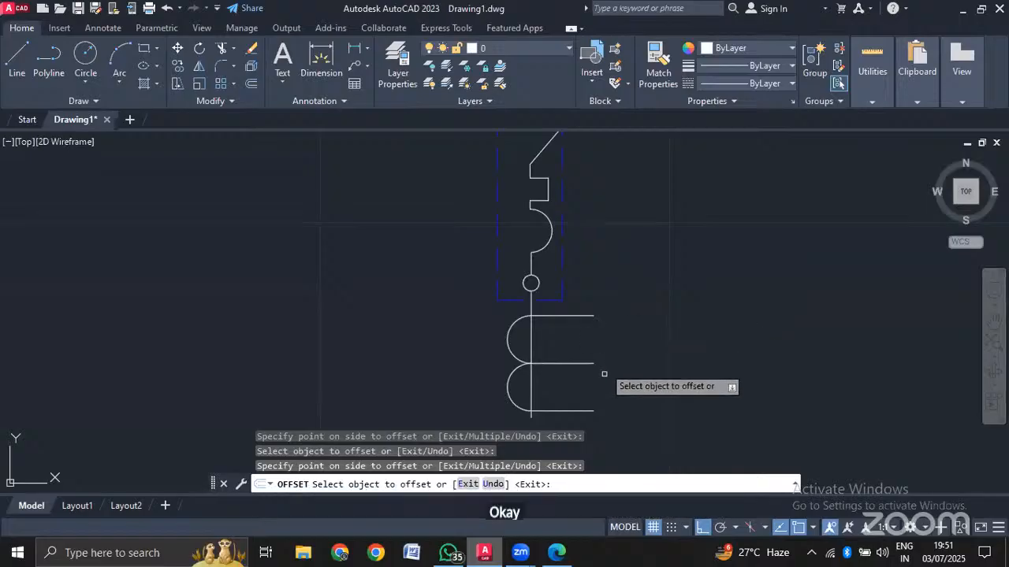
{"action": "left_click", "coordinate": [554, 554]}
{"action": "scroll", "coordinate": [346, 210], "scroll_direction": "down", "scroll_amount": 2}
{"action": "scroll", "coordinate": [346, 210], "scroll_direction": "up", "scroll_amount": 4}
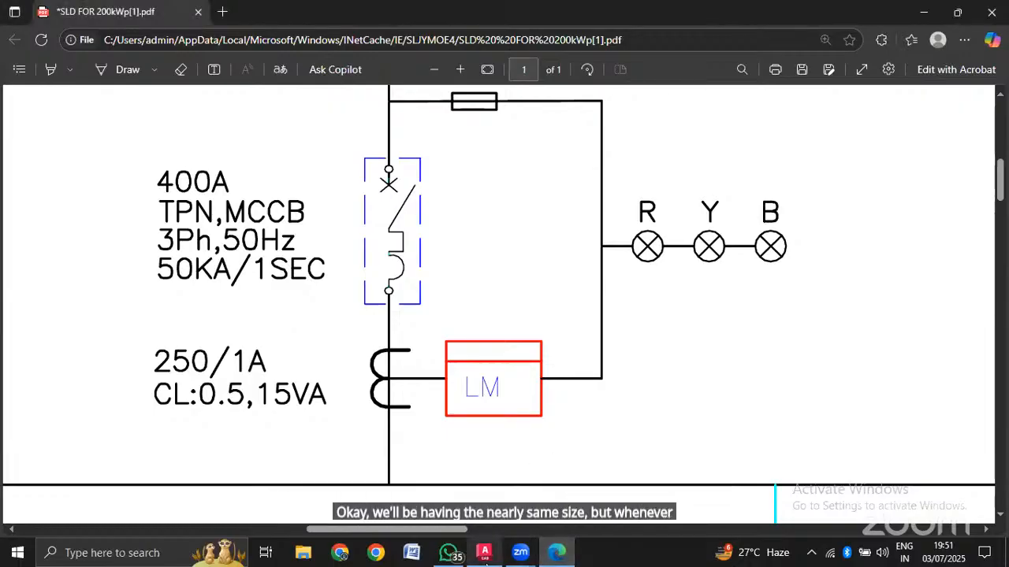
{"action": "left_click", "coordinate": [484, 552]}
{"action": "scroll", "coordinate": [551, 273], "scroll_direction": "down", "scroll_amount": 3}
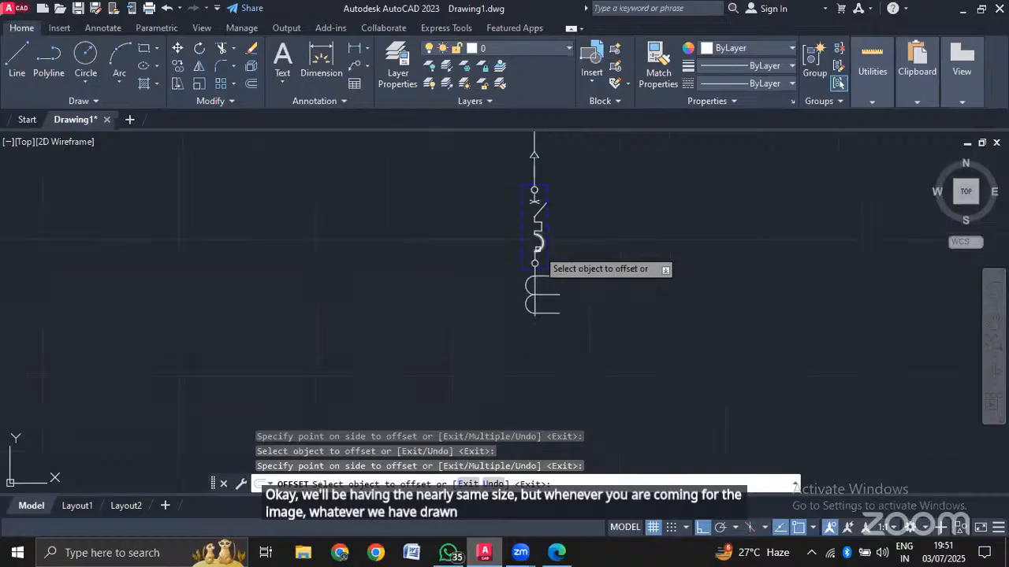
{"action": "scroll", "coordinate": [551, 274], "scroll_direction": "up", "scroll_amount": 2}
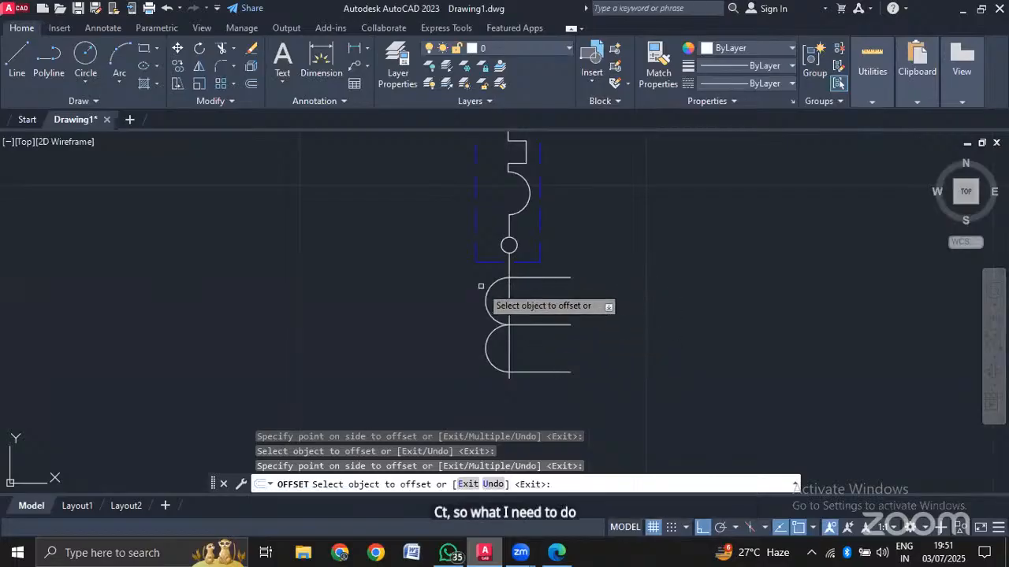
{"action": "scroll", "coordinate": [481, 286], "scroll_direction": "up", "scroll_amount": 2}
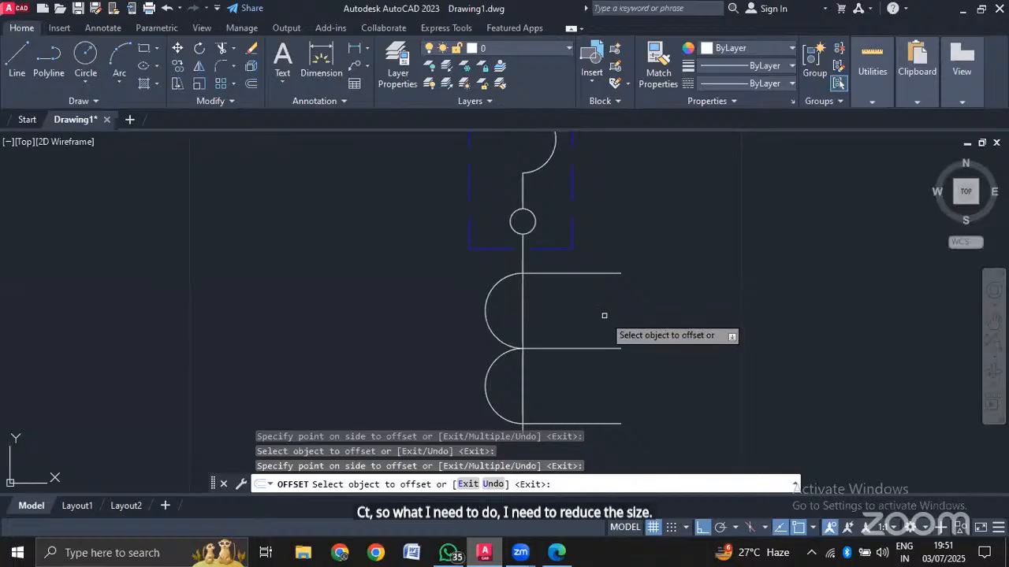
{"action": "scroll", "coordinate": [607, 319], "scroll_direction": "down", "scroll_amount": 2}
{"action": "scroll", "coordinate": [612, 323], "scroll_direction": "up", "scroll_amount": 2}
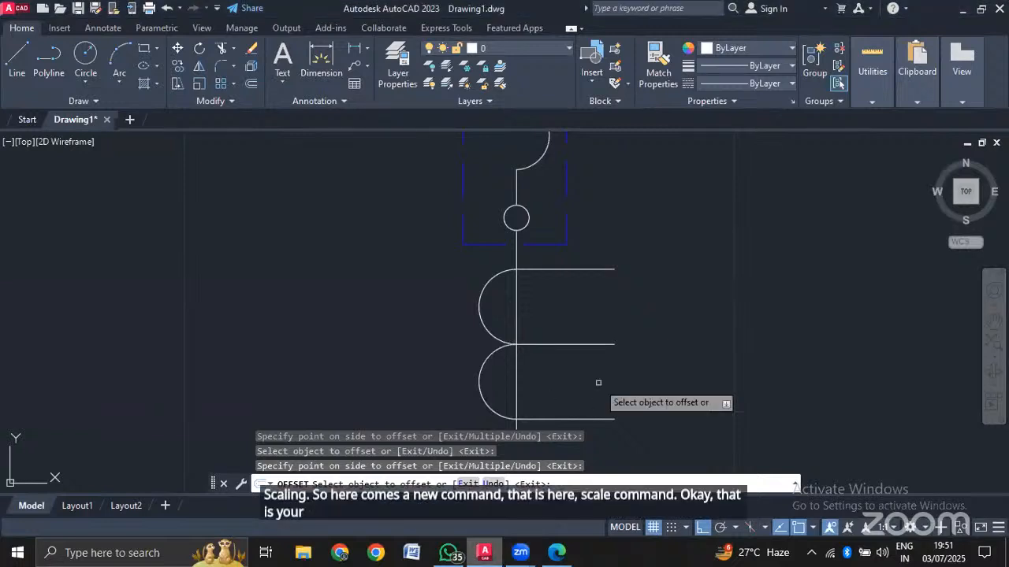
Scale the CT symbol's two arcs and three horizontal lines by a factor of 1.5 from the upper arc's top end.
{"action": "key", "text": "Escape"}
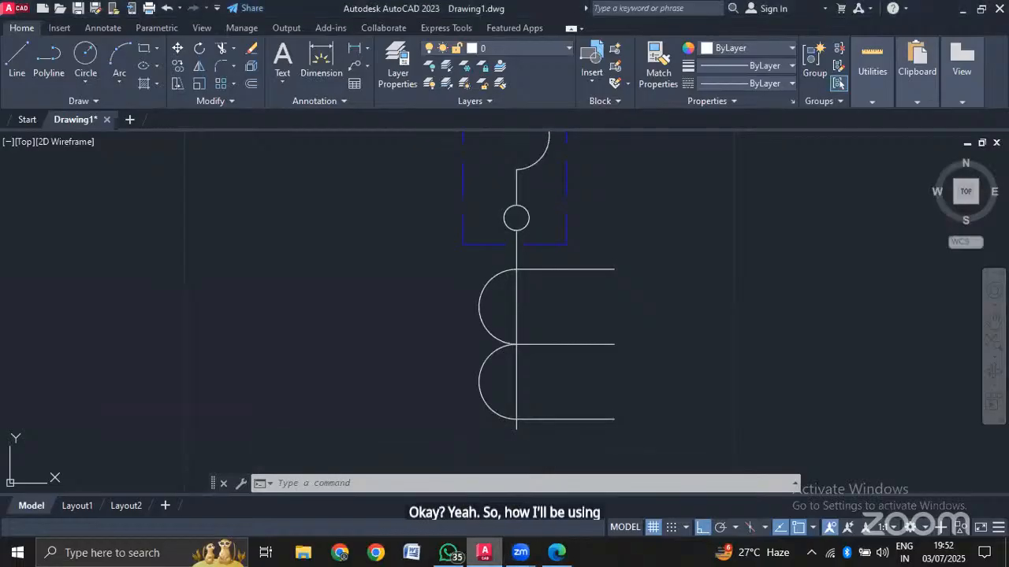
{"action": "type", "text": "C"}
{"action": "key", "text": "Return"}
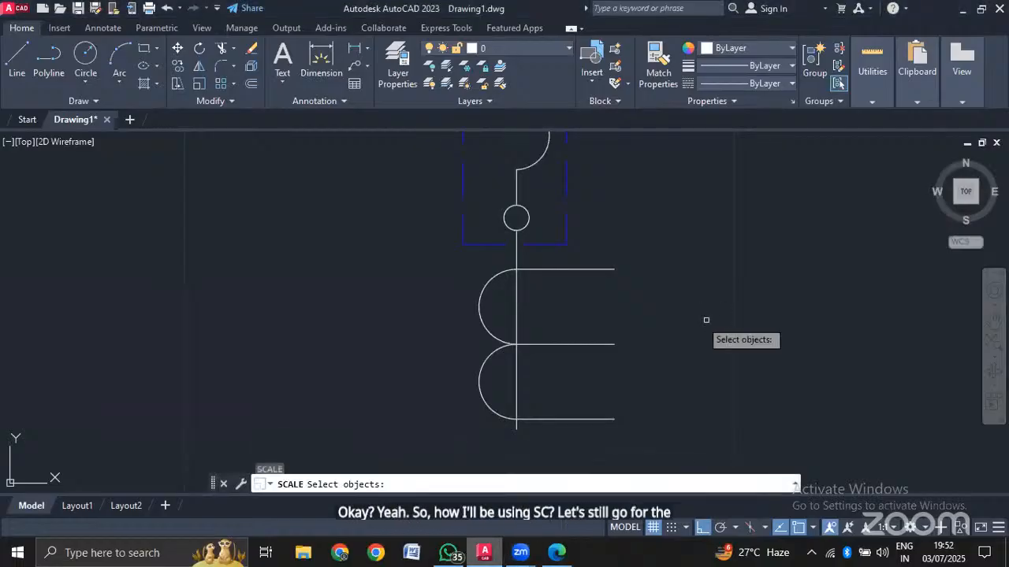
{"action": "left_click", "coordinate": [445, 266]}
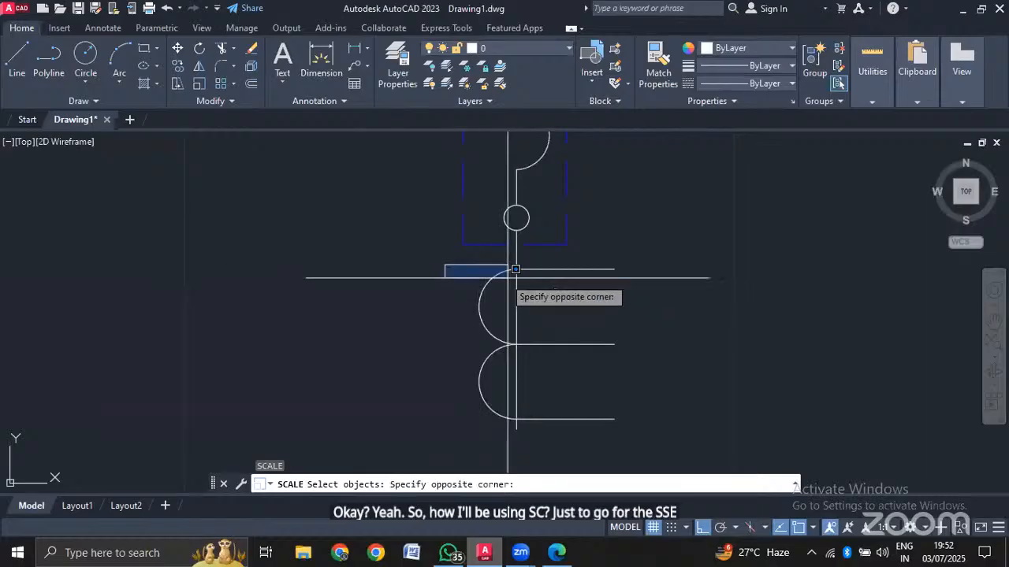
{"action": "left_click", "coordinate": [659, 421]}
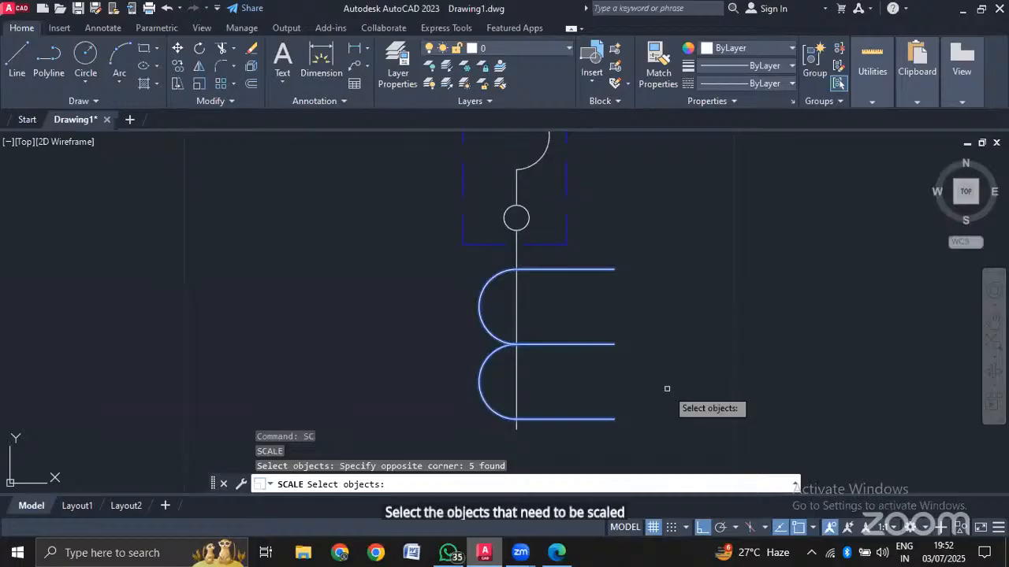
{"action": "key", "text": "Return"}
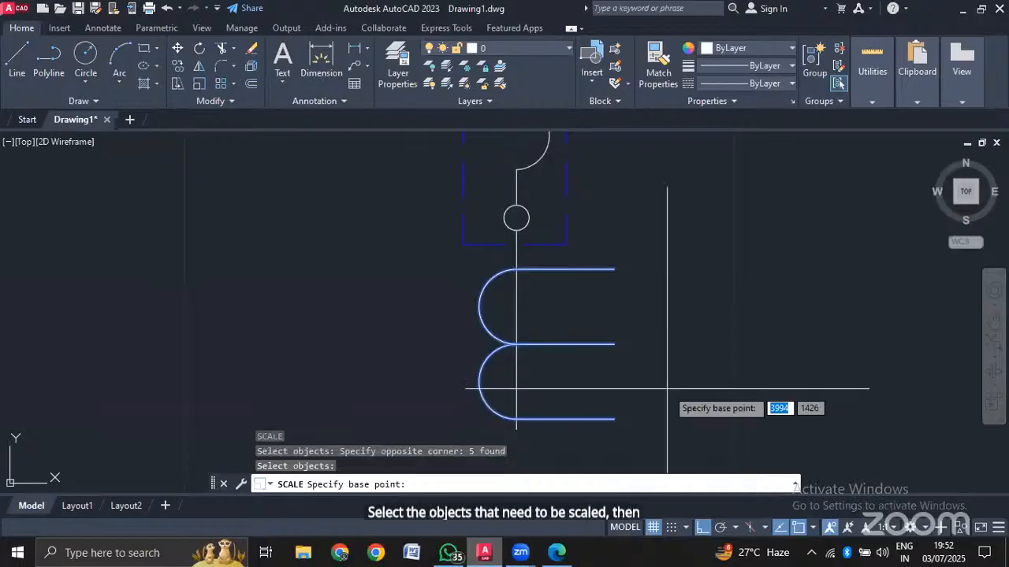
{"action": "left_click", "coordinate": [516, 270]}
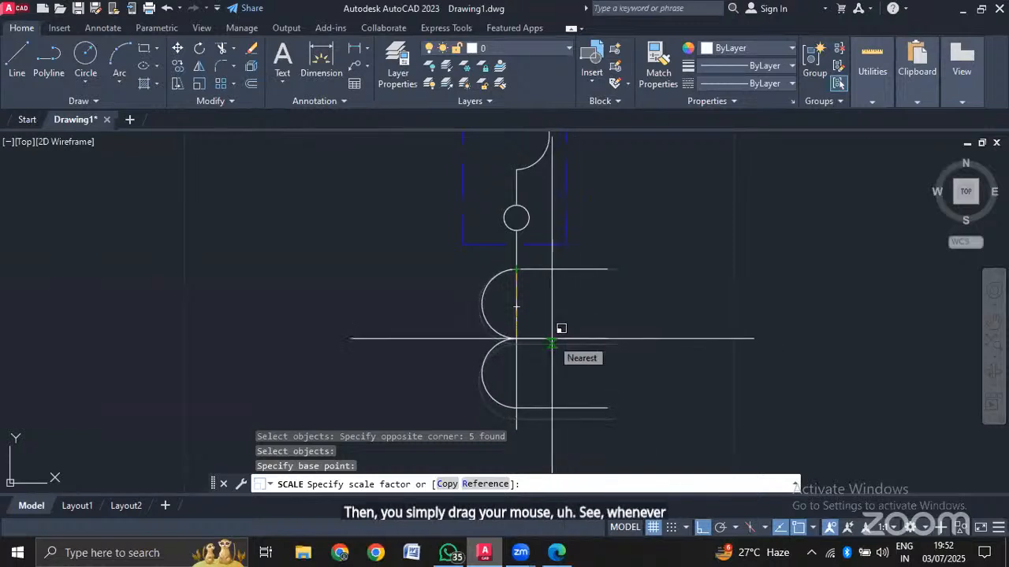
{"action": "key", "text": "F8"}
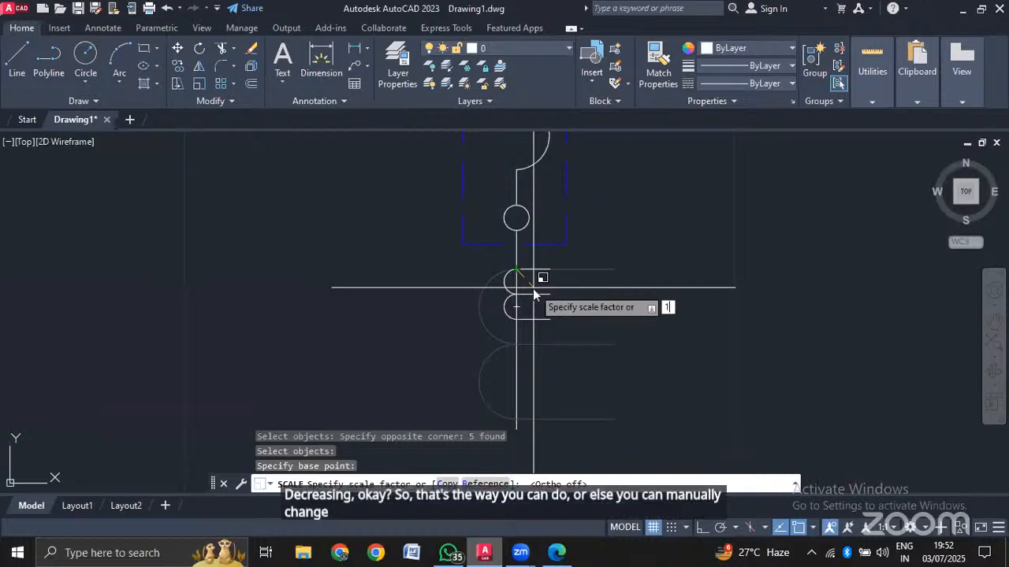
{"action": "type", "text": ".5"}
{"action": "key", "text": "Return"}
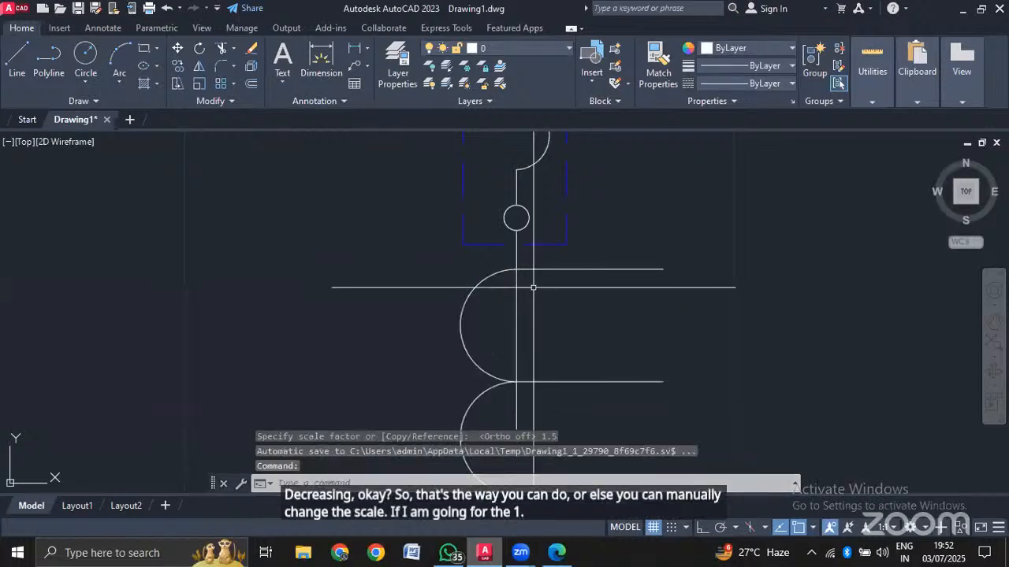
Scale the CT symbol down by a factor of 0.250 from a base point beside the upper arc's top end.
{"action": "scroll", "coordinate": [563, 254], "scroll_direction": "down", "scroll_amount": 3}
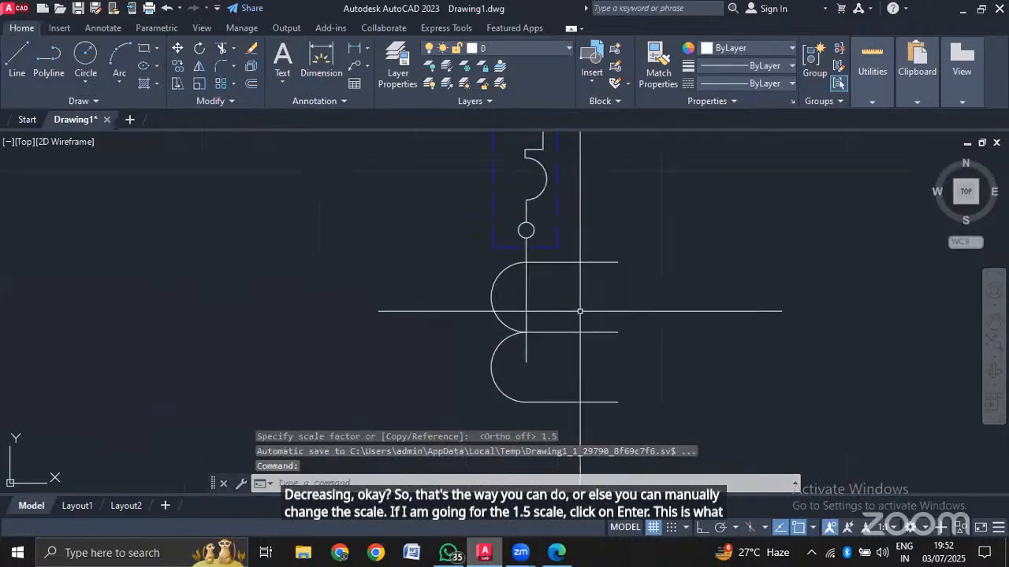
{"action": "type", "text": "sc"}
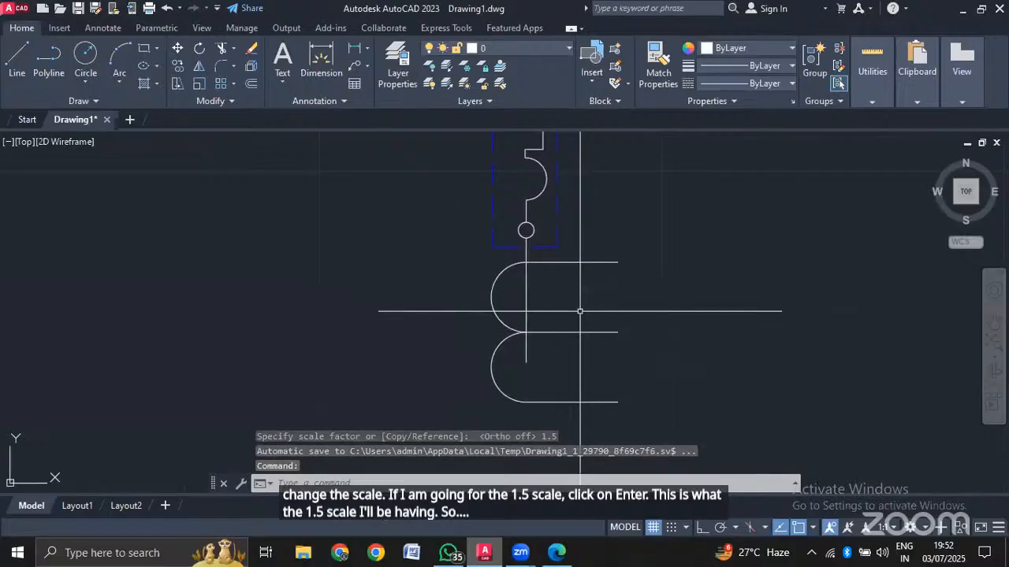
{"action": "key", "text": "Return"}
{"action": "left_click", "coordinate": [471, 265]}
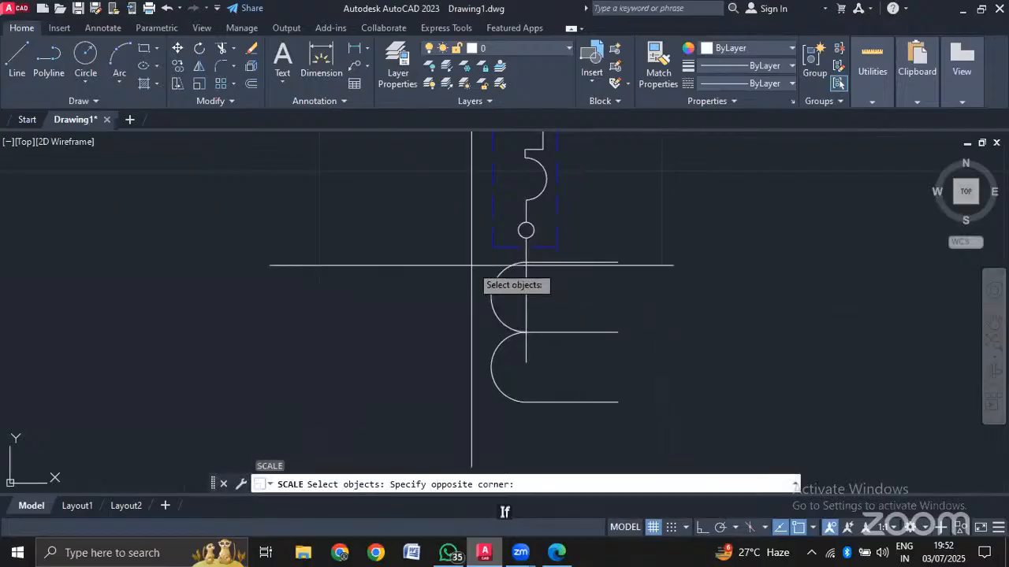
{"action": "left_click", "coordinate": [529, 329]}
{"action": "left_click", "coordinate": [472, 256]}
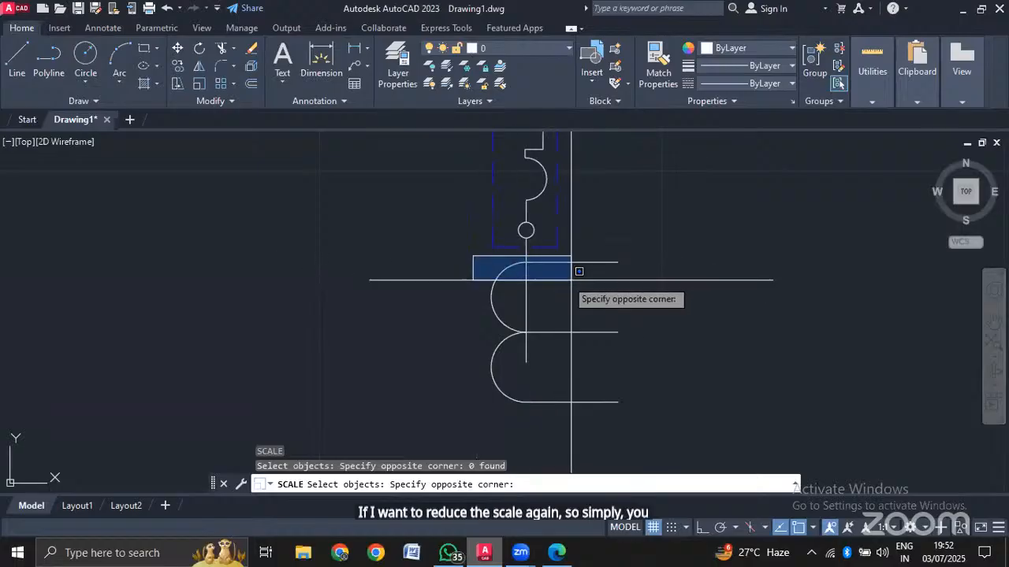
{"action": "left_click", "coordinate": [674, 400]}
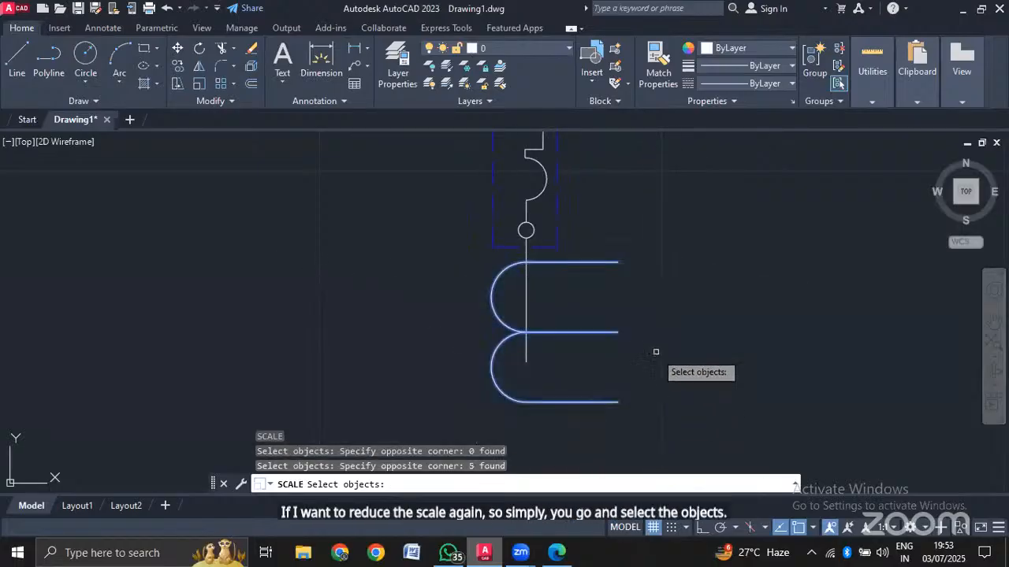
{"action": "left_click", "coordinate": [515, 264]}
{"action": "key", "text": "Return"}
{"action": "left_click", "coordinate": [515, 264]}
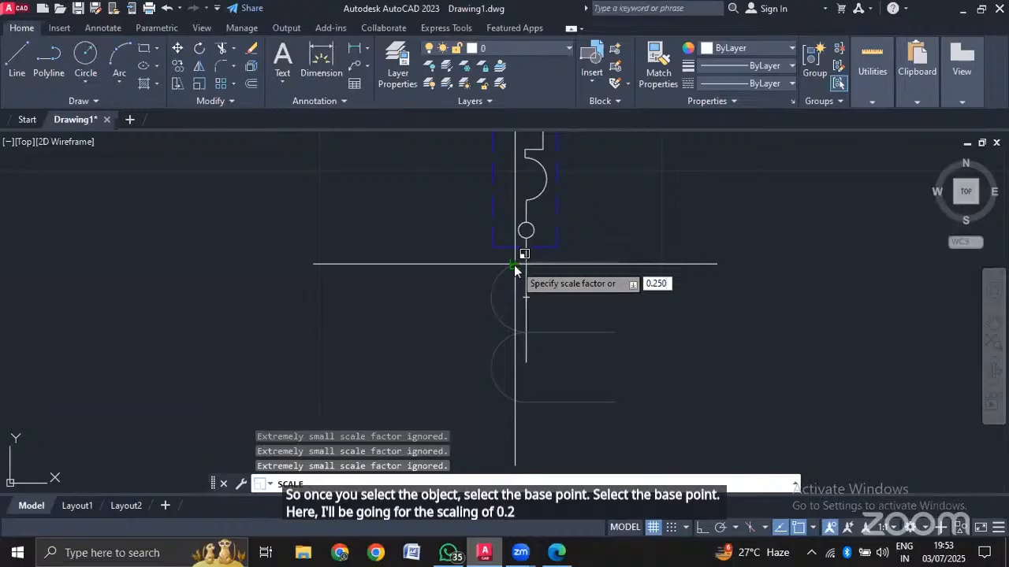
{"action": "key", "text": "Return"}
Scale the CT symbol up freehand by a factor of about 2 from the upper arc's top end.
{"action": "scroll", "coordinate": [515, 264], "scroll_direction": "up", "scroll_amount": 2}
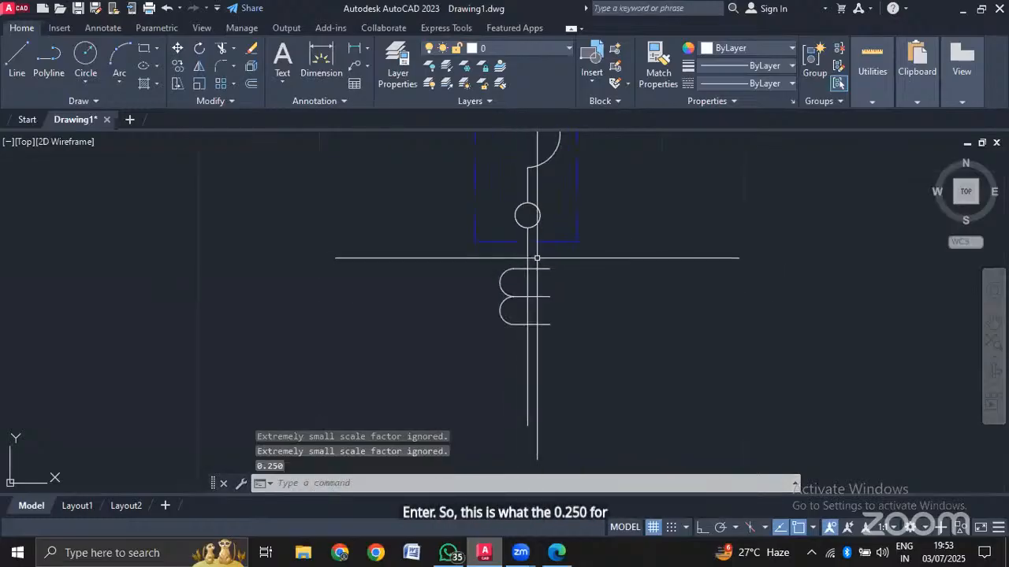
{"action": "scroll", "coordinate": [537, 257], "scroll_direction": "up", "scroll_amount": 2}
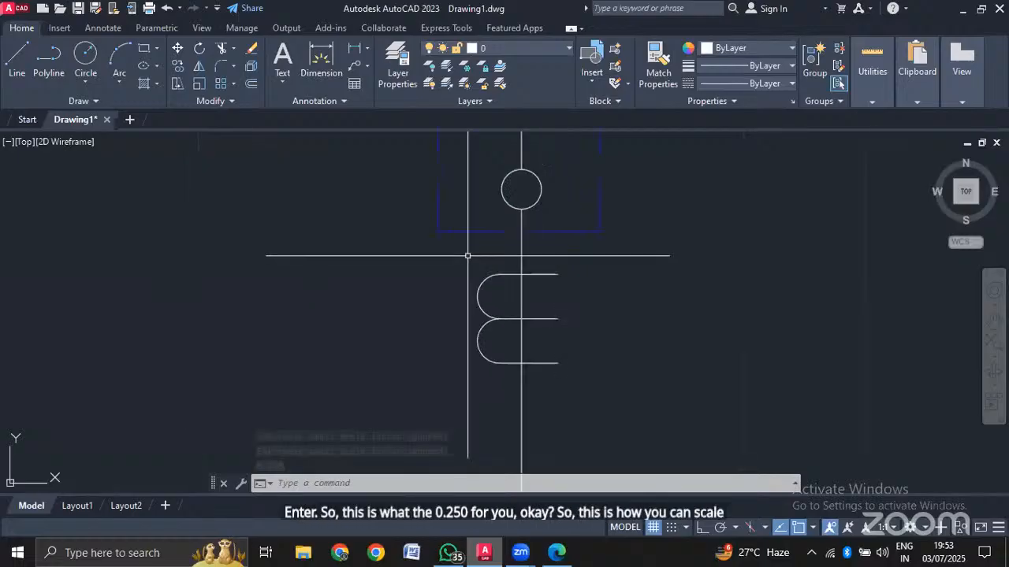
{"action": "key", "text": "Return"}
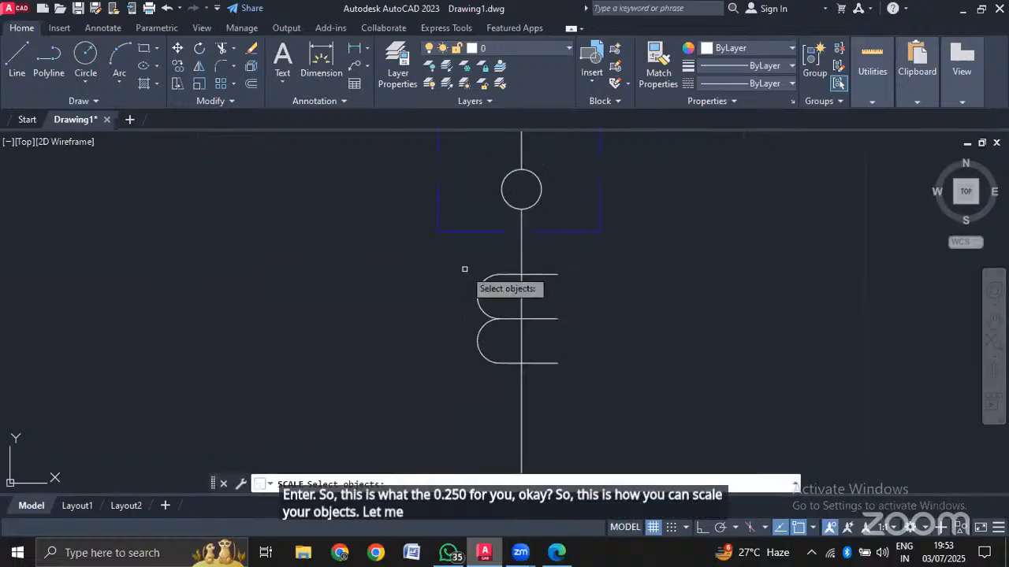
{"action": "left_click", "coordinate": [465, 268]}
{"action": "left_click", "coordinate": [598, 386]}
{"action": "key", "text": "Return"}
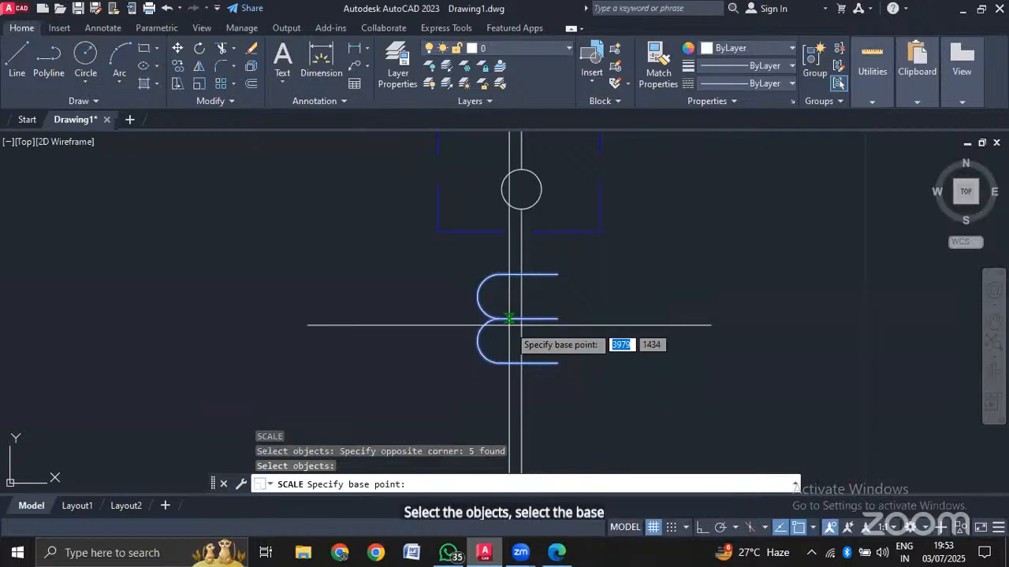
{"action": "left_click", "coordinate": [498, 275]}
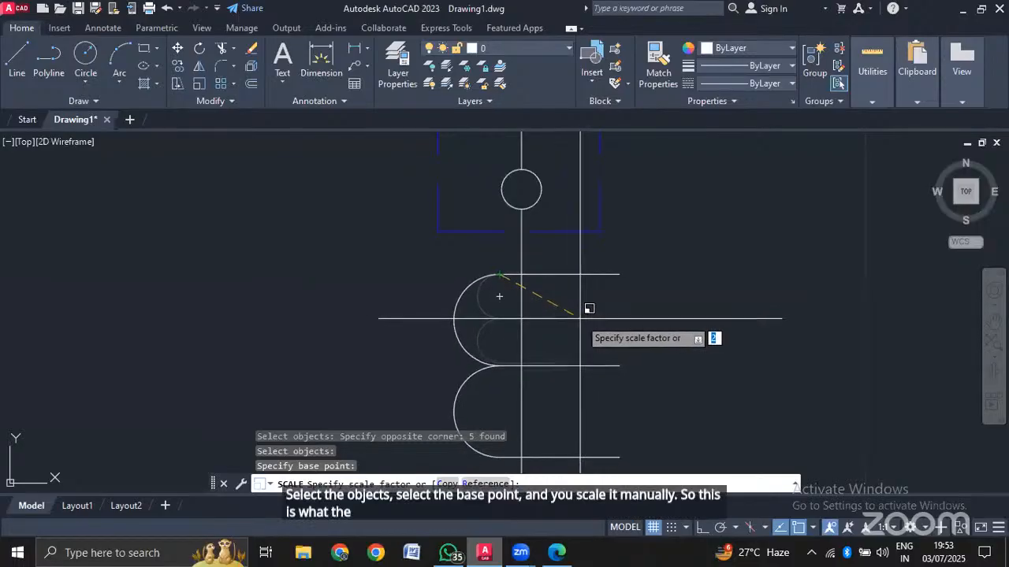
{"action": "left_click", "coordinate": [580, 321]}
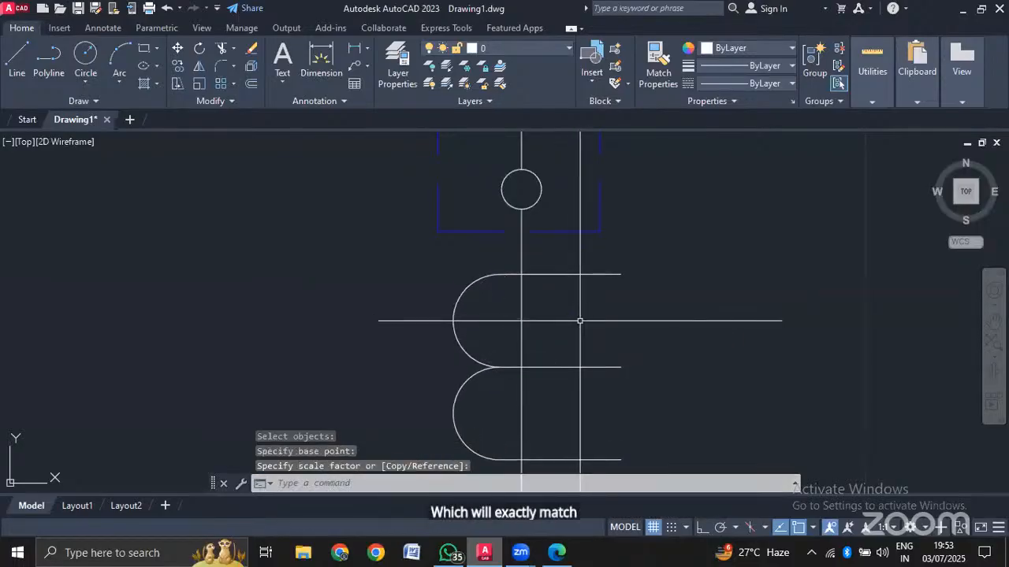
Scale the CT symbol down slightly, freehand, from the upper arc's top end.
{"action": "scroll", "coordinate": [585, 320], "scroll_direction": "down", "scroll_amount": 4}
{"action": "scroll", "coordinate": [617, 355], "scroll_direction": "up", "scroll_amount": 2}
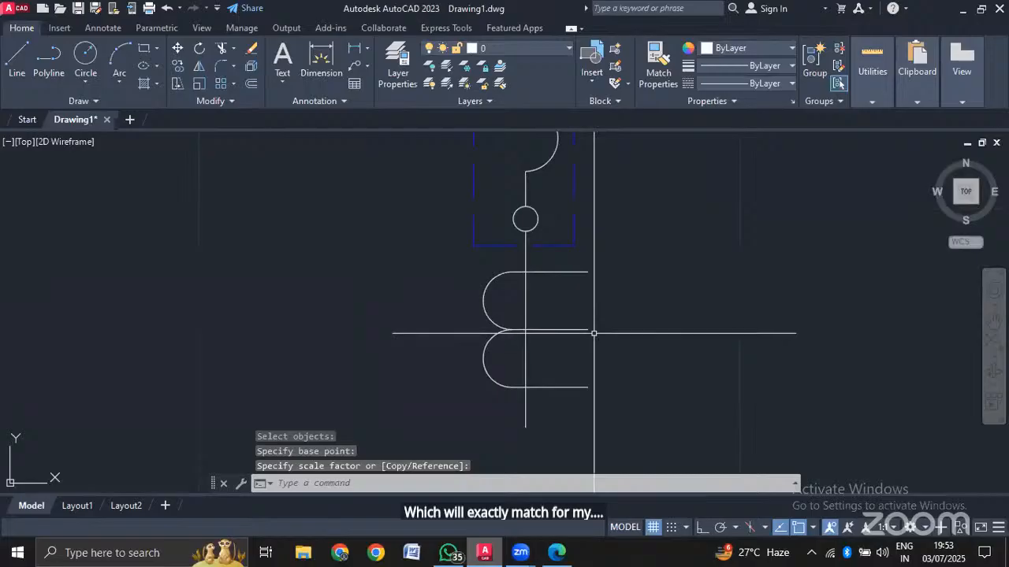
{"action": "type", "text": "sc"}
{"action": "key", "text": "Return"}
{"action": "left_click", "coordinate": [471, 264]}
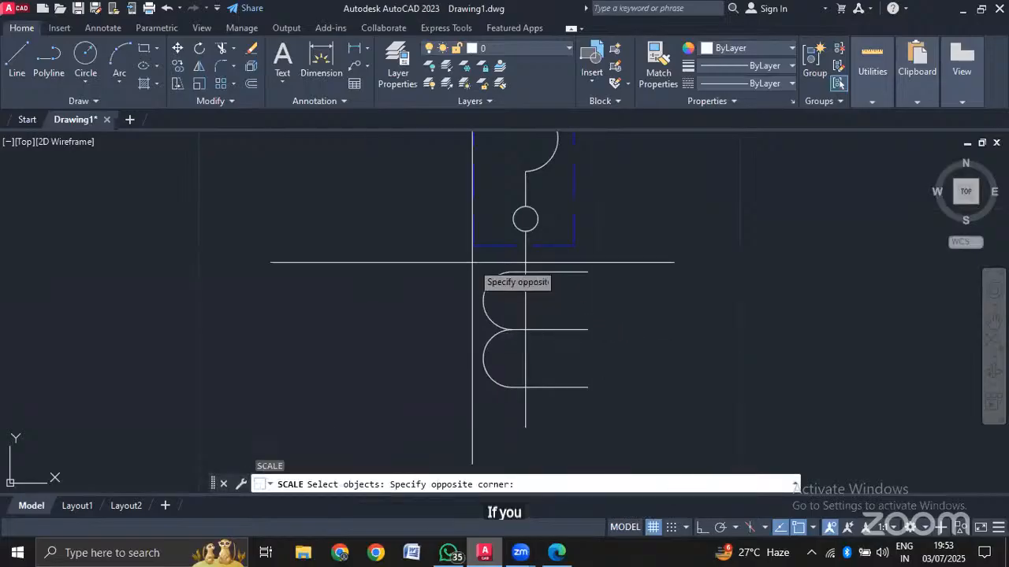
{"action": "left_click", "coordinate": [646, 391]}
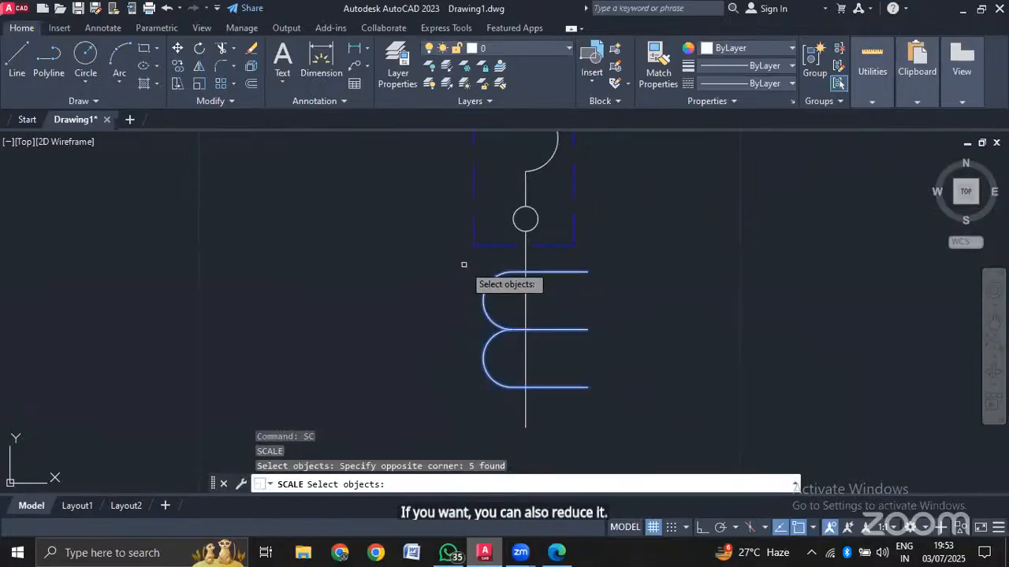
{"action": "key", "text": "Return"}
{"action": "left_click", "coordinate": [512, 272]}
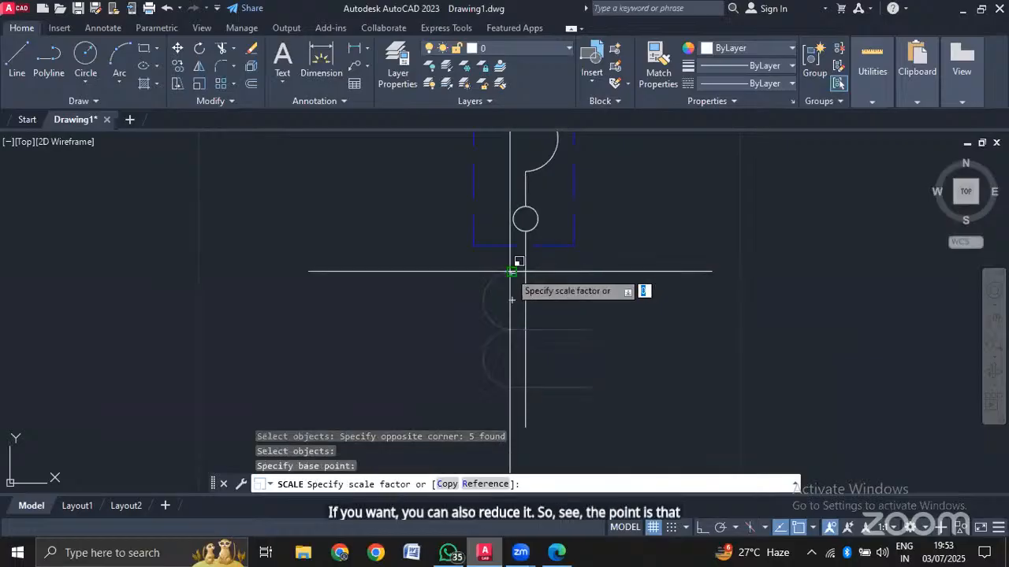
{"action": "left_click", "coordinate": [552, 300]}
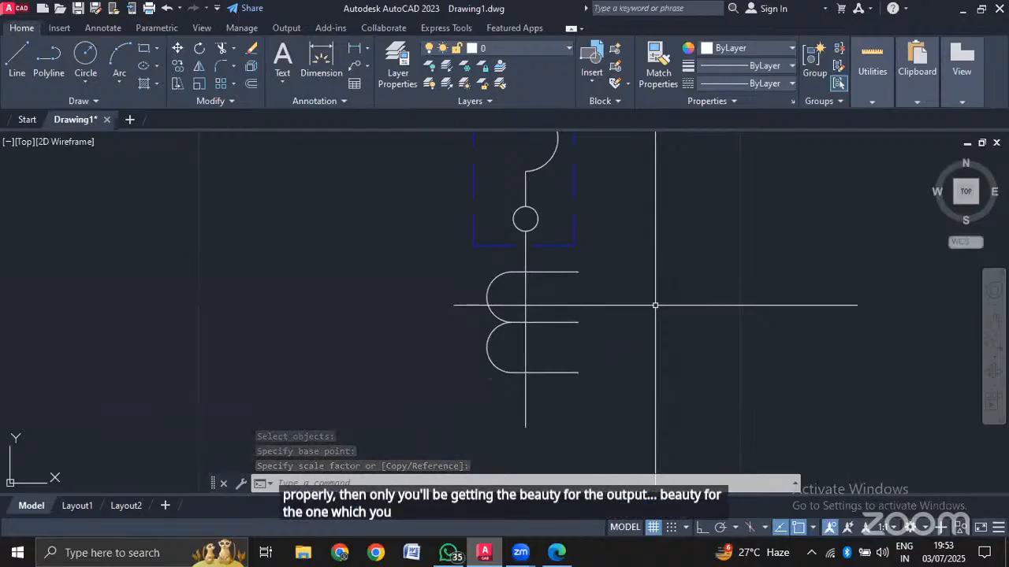
Start a Move of the CT symbol with its two arcs and three horizontal lines selected.
{"action": "key", "text": "Return"}
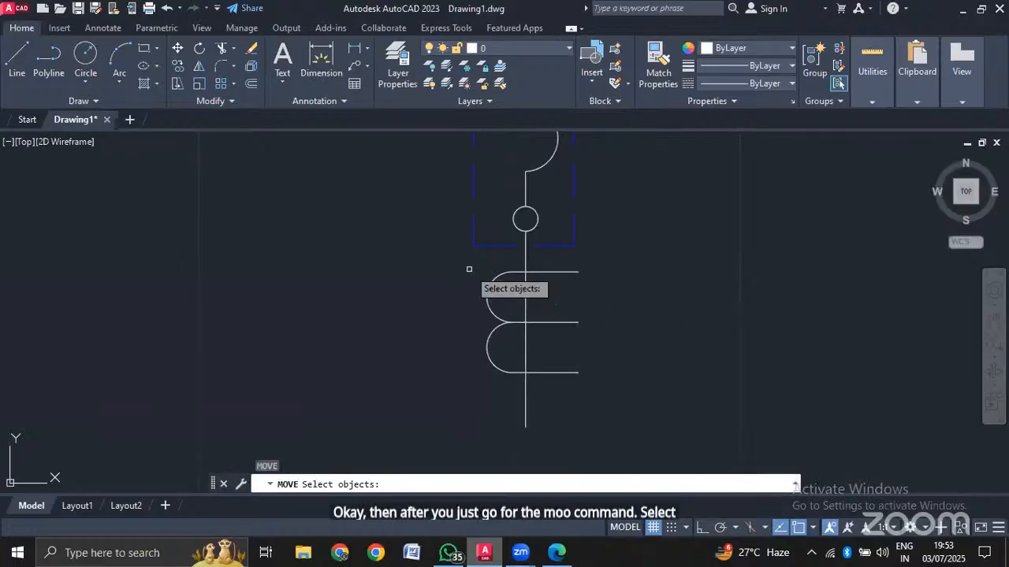
{"action": "left_click", "coordinate": [469, 269]}
{"action": "left_click", "coordinate": [619, 387]}
{"action": "key", "text": "Return"}
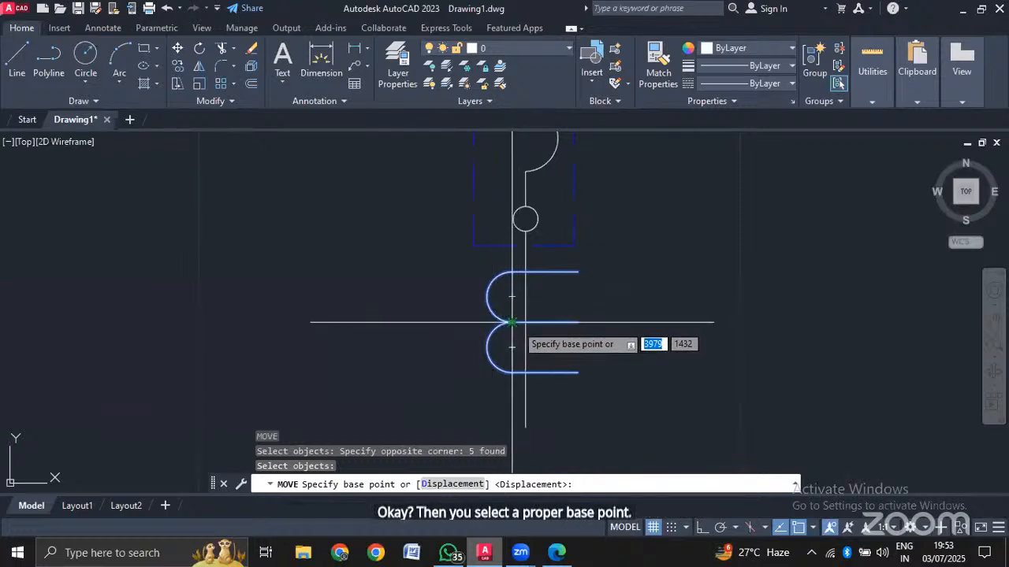
Move the current transformer symbol so its arc junction sits on the vertical line, and shift it slightly lower along that line.
{"action": "left_click", "coordinate": [511, 322]}
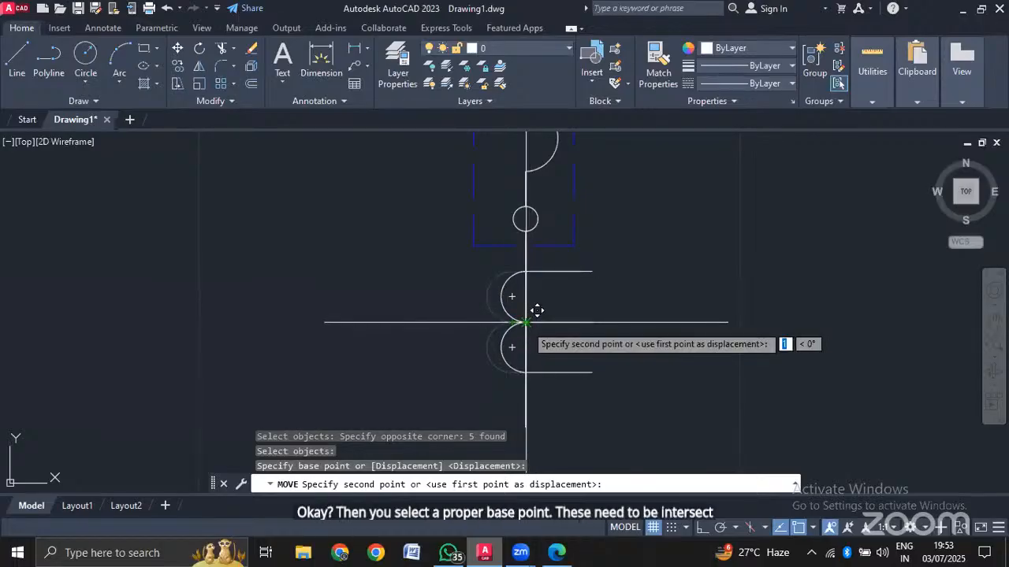
{"action": "left_click", "coordinate": [525, 321]}
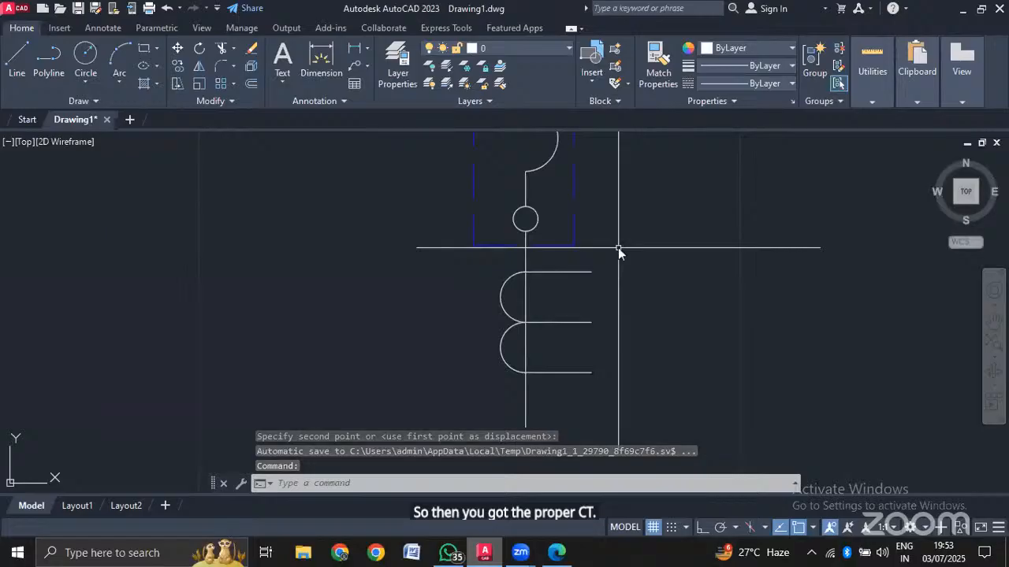
{"action": "type", "text": "m"}
{"action": "key", "text": "Return"}
{"action": "left_click", "coordinate": [489, 263]}
{"action": "left_click", "coordinate": [633, 390]}
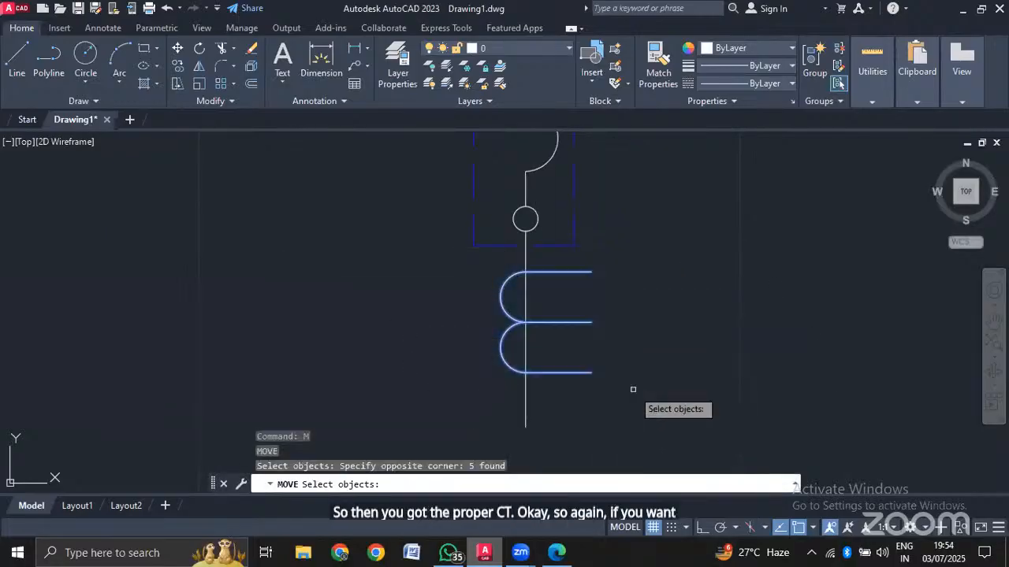
{"action": "key", "text": "Return"}
{"action": "left_click", "coordinate": [526, 322]}
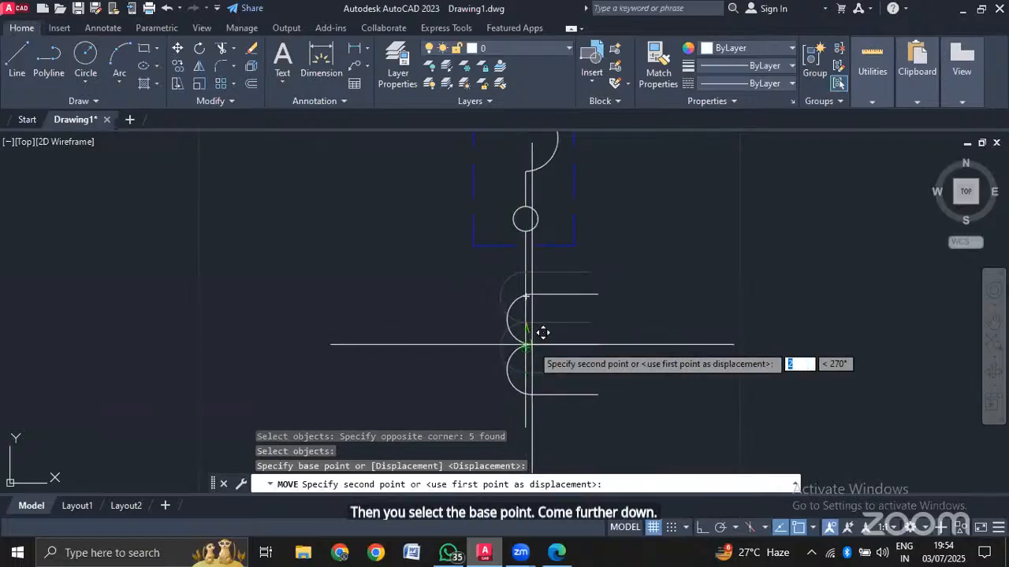
{"action": "left_click", "coordinate": [543, 332]}
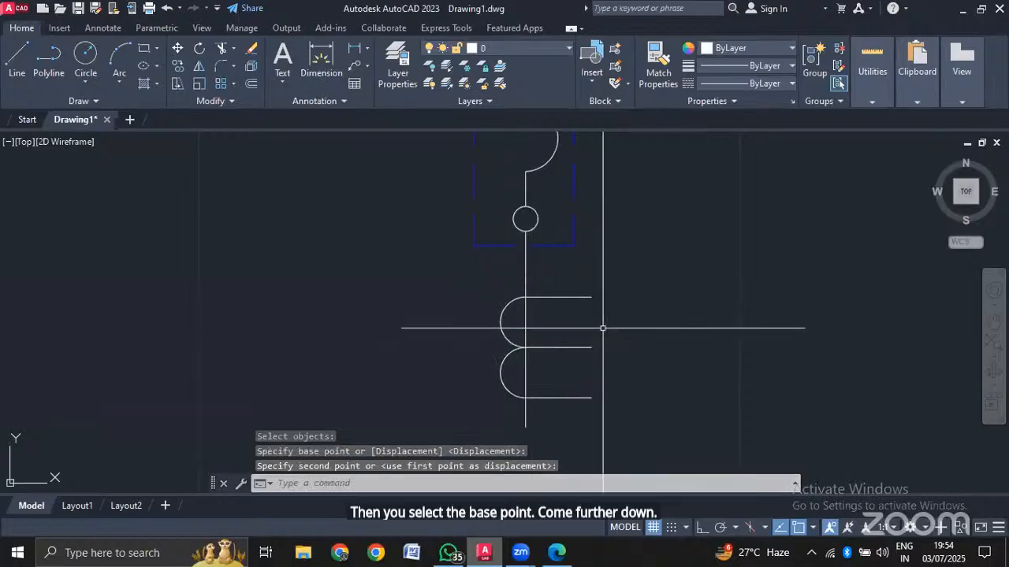
Stretch the lower end of the vertical line straight down below the current transformer symbol with Ortho on.
{"action": "scroll", "coordinate": [681, 344], "scroll_direction": "down", "scroll_amount": 2}
{"action": "scroll", "coordinate": [591, 390], "scroll_direction": "up", "scroll_amount": 4}
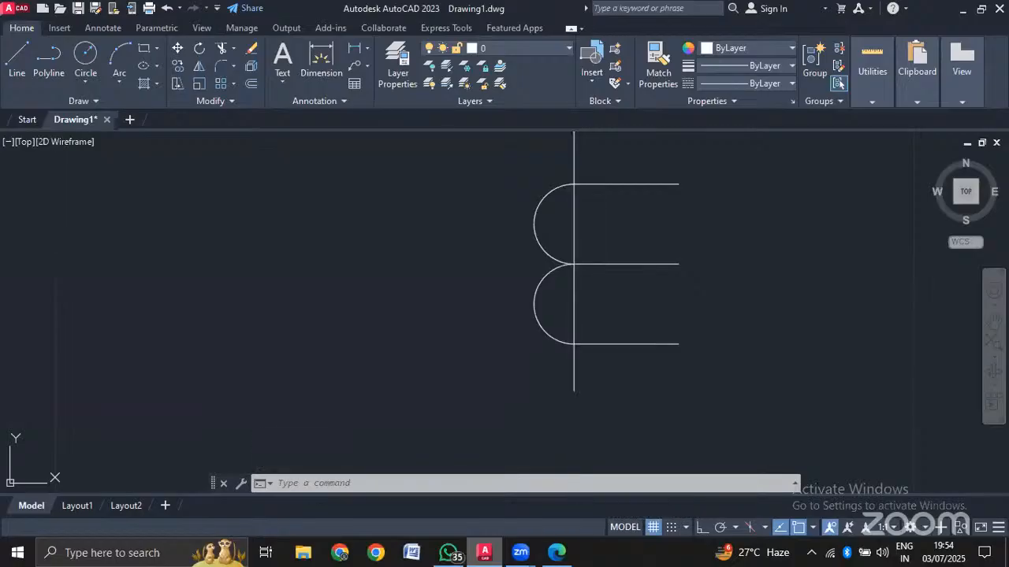
{"action": "left_click", "coordinate": [574, 371]}
{"action": "left_click", "coordinate": [574, 390]}
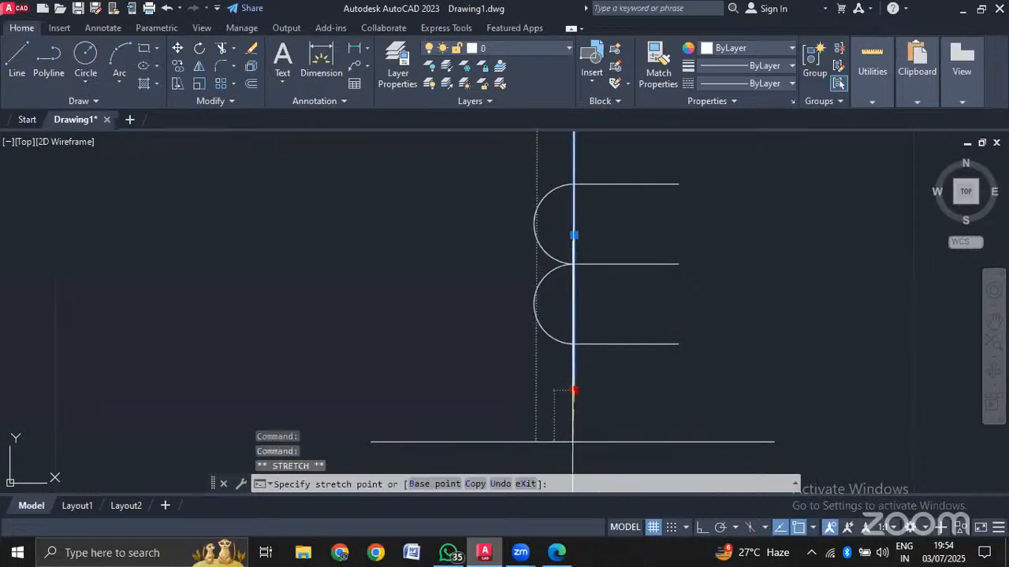
{"action": "middle_click_drag", "start_coordinate": [574, 441], "coordinate": [564, 394]}
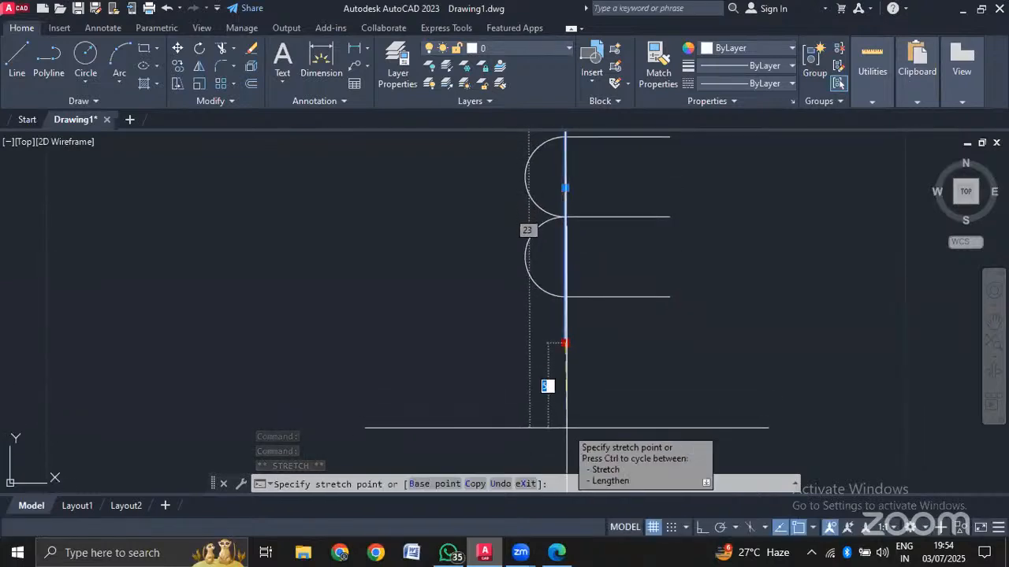
{"action": "key", "text": "F8"}
{"action": "left_click", "coordinate": [566, 428]}
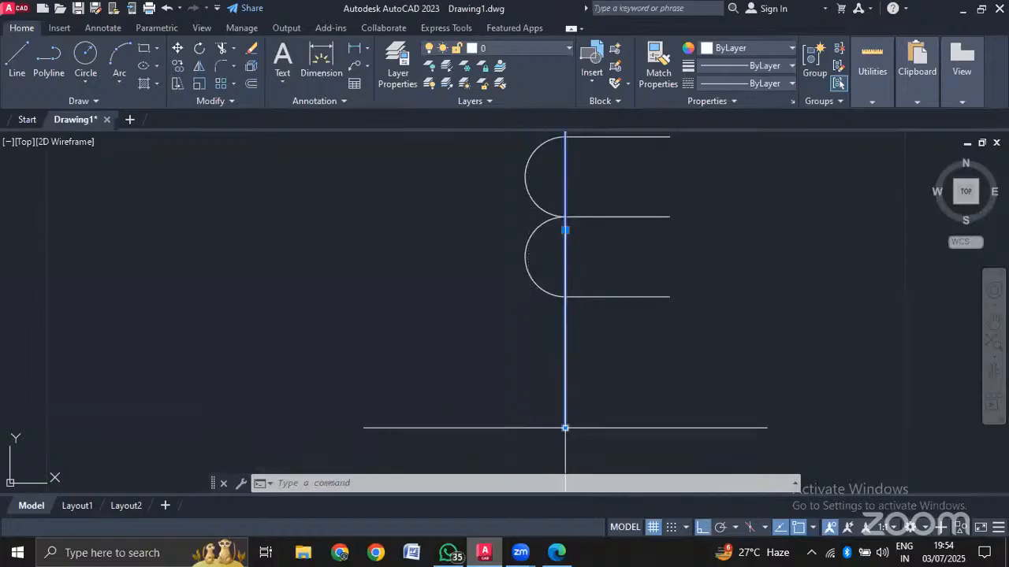
{"action": "key", "text": "Escape"}
{"action": "scroll", "coordinate": [709, 229], "scroll_direction": "down", "scroll_amount": 4}
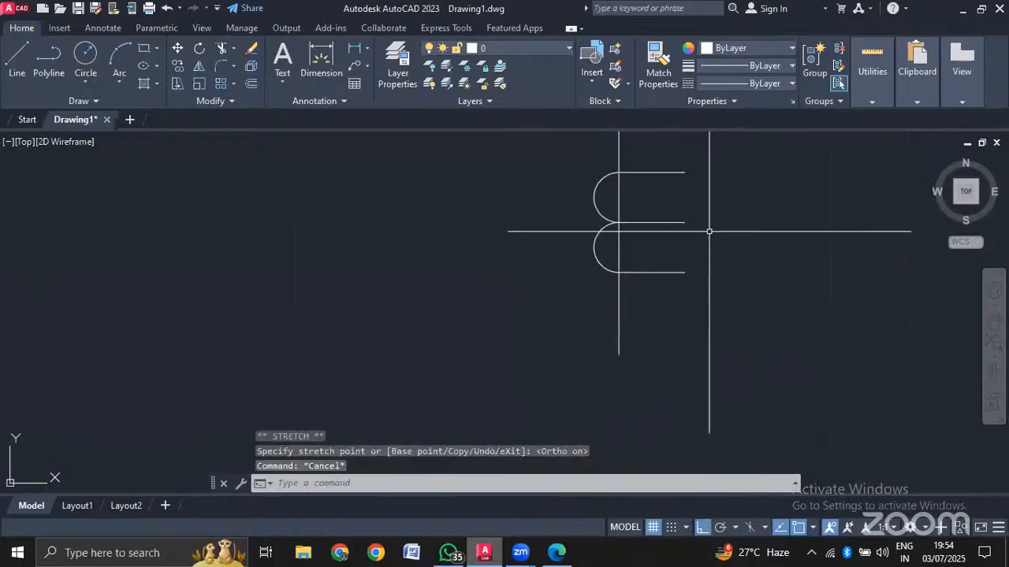
{"action": "scroll", "coordinate": [720, 187], "scroll_direction": "up", "scroll_amount": 2}
{"action": "middle_click_drag", "start_coordinate": [720, 187], "coordinate": [656, 244]}
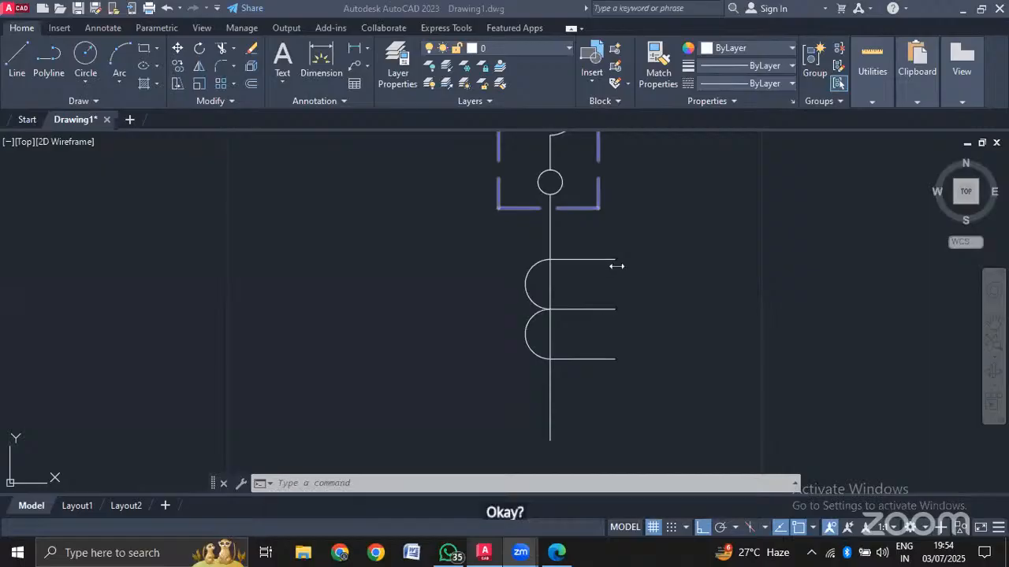
{"action": "scroll", "coordinate": [612, 266], "scroll_direction": "up", "scroll_amount": 2}
{"action": "scroll", "coordinate": [627, 230], "scroll_direction": "down", "scroll_amount": 4}
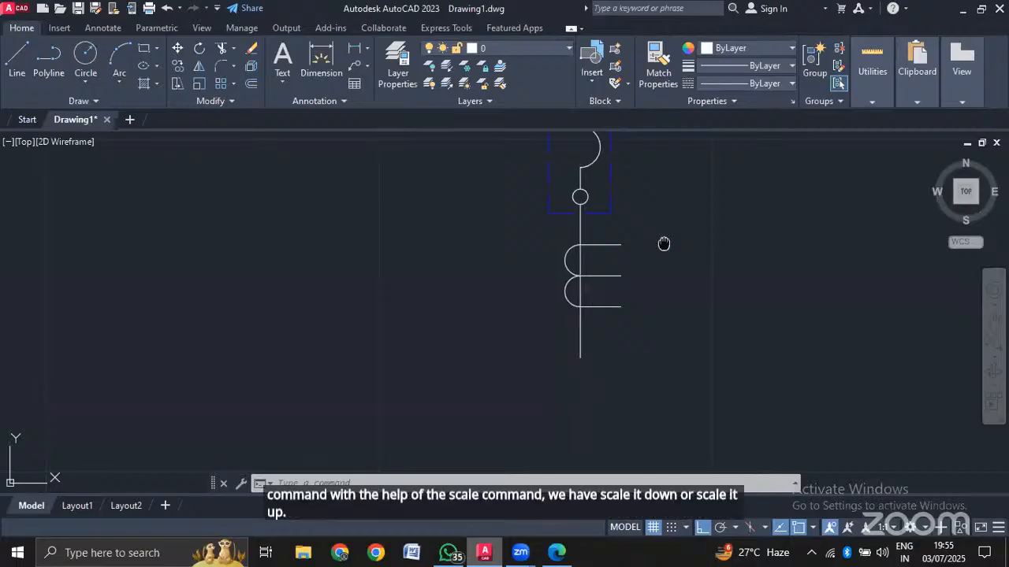
{"action": "middle_click_drag", "start_coordinate": [663, 243], "coordinate": [561, 280]}
{"action": "scroll", "coordinate": [561, 279], "scroll_direction": "up", "scroll_amount": 2}
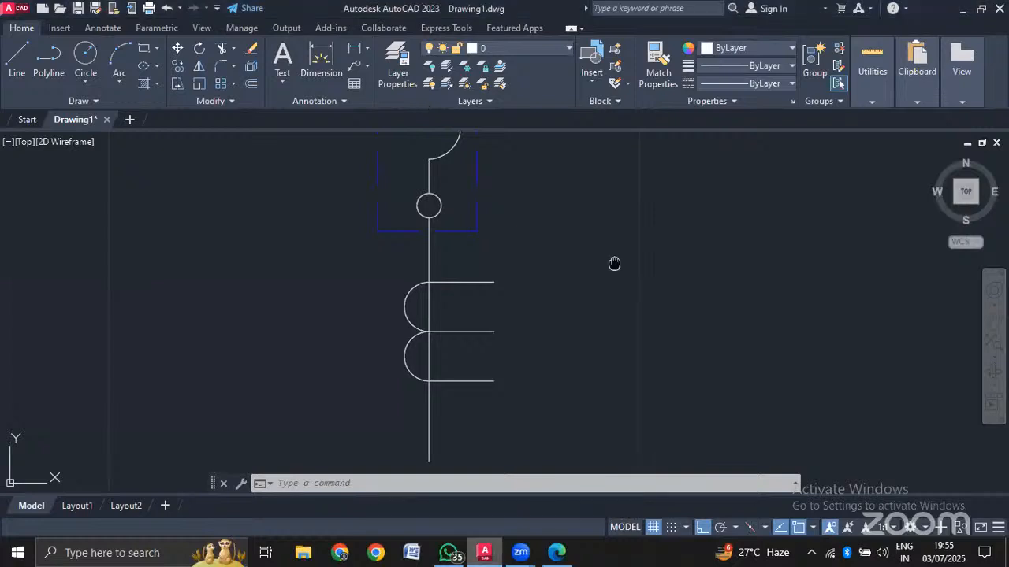
{"action": "middle_click_drag", "start_coordinate": [615, 263], "coordinate": [606, 439]}
{"action": "scroll", "coordinate": [595, 352], "scroll_direction": "down", "scroll_amount": 3}
{"action": "middle_click_drag", "start_coordinate": [605, 344], "coordinate": [542, 344]}
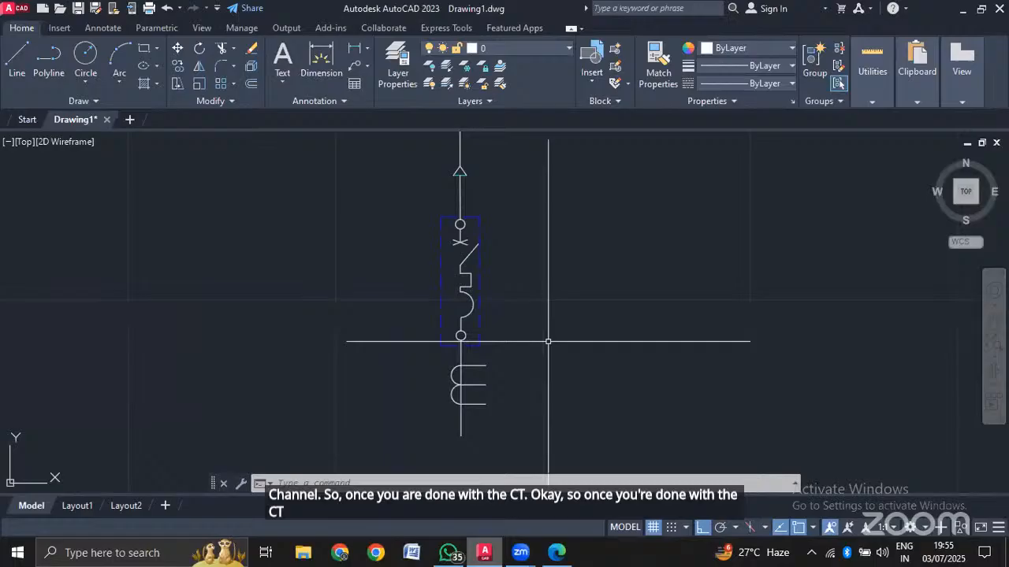
Switch to the reference PDF in Edge and examine the fuse branch, LM box and R, Y, B indicator lamps beside the MCCB.
{"action": "left_click", "coordinate": [558, 553]}
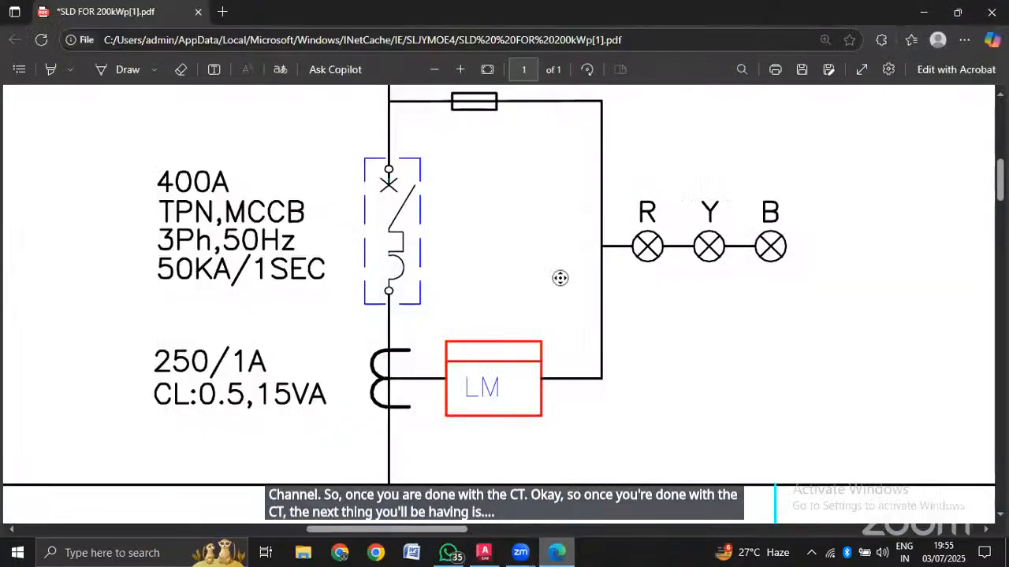
{"action": "middle_click_drag", "start_coordinate": [560, 278], "coordinate": [558, 301]}
{"action": "middle_click", "coordinate": [557, 250]}
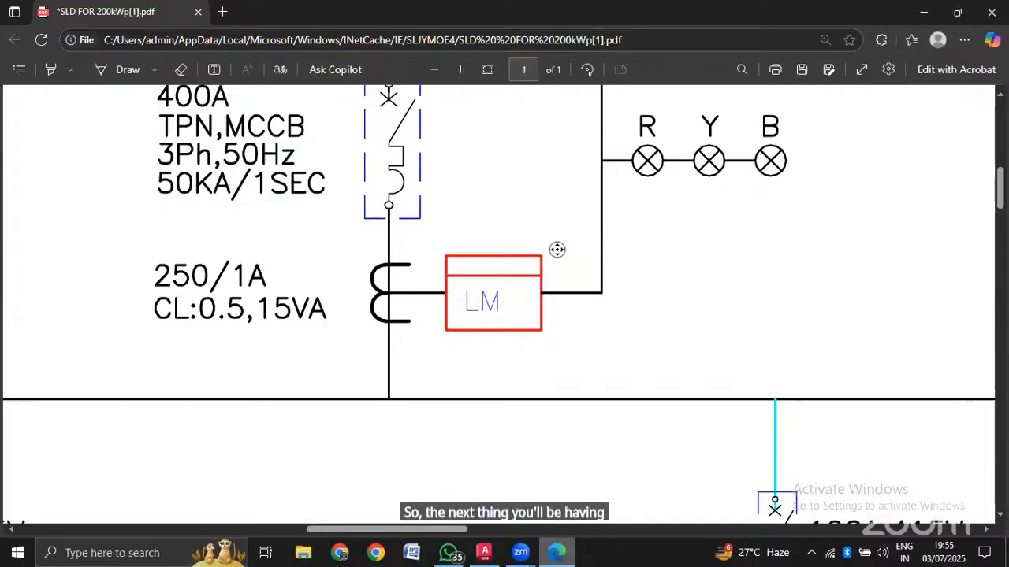
{"action": "scroll", "coordinate": [557, 255], "scroll_direction": "up", "scroll_amount": 4}
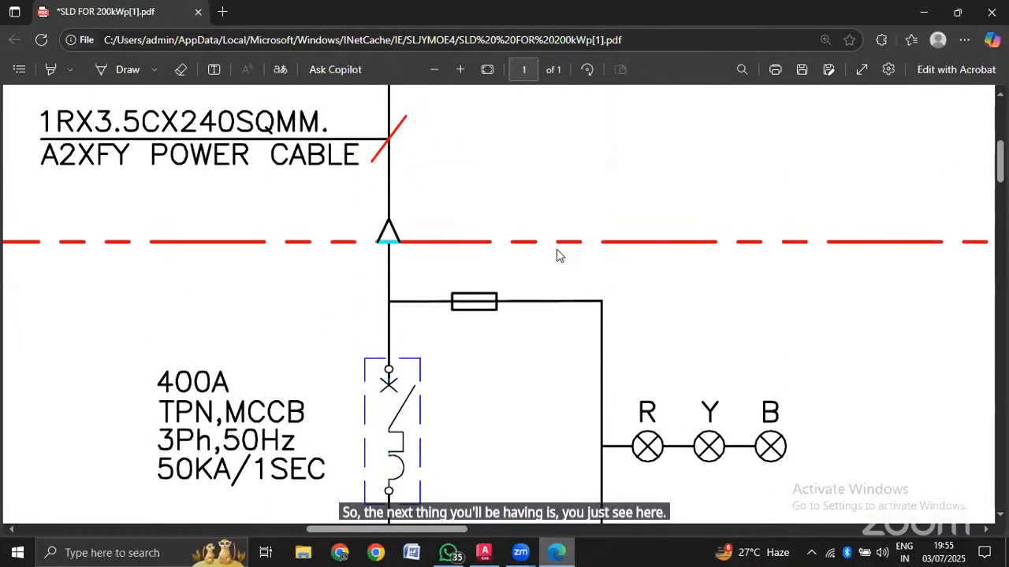
{"action": "scroll", "coordinate": [557, 256], "scroll_direction": "down", "scroll_amount": 2}
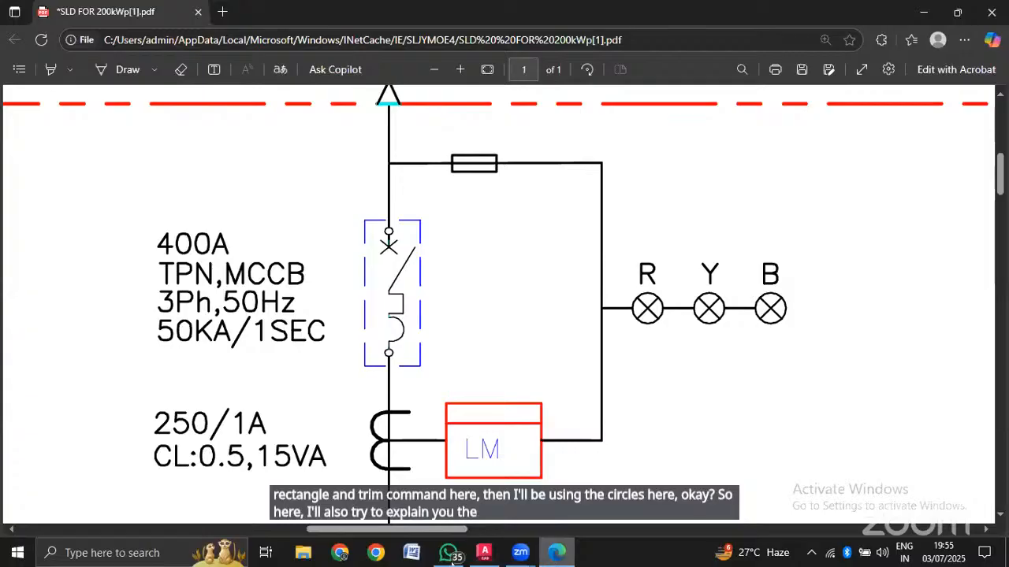
Back in AutoCAD, draw a branch polyline from below the triangle horizontally outward, about 45 units down, and back to the current transformer's middle line.
{"action": "left_click", "coordinate": [484, 552]}
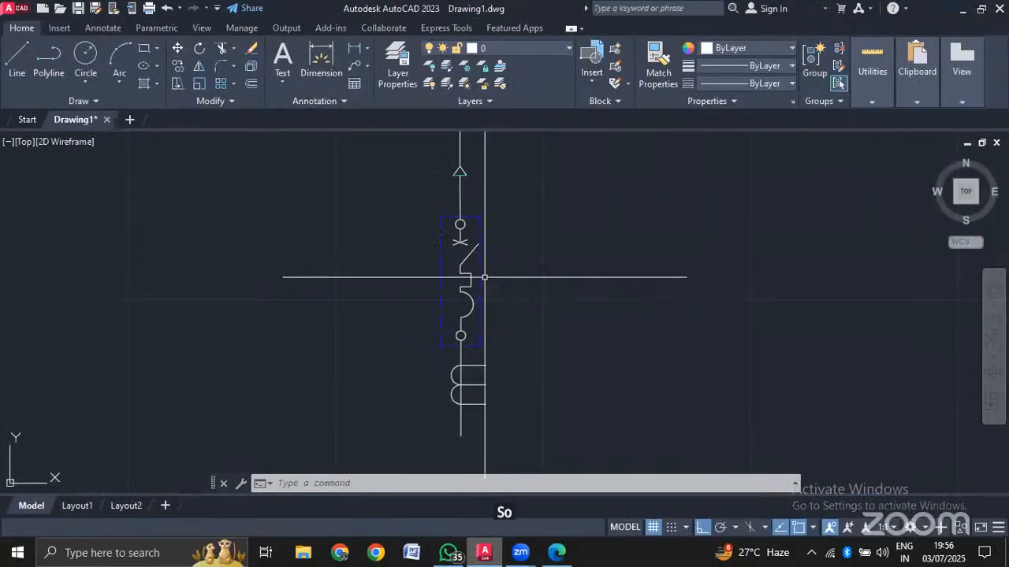
{"action": "scroll", "coordinate": [467, 416], "scroll_direction": "up", "scroll_amount": 2}
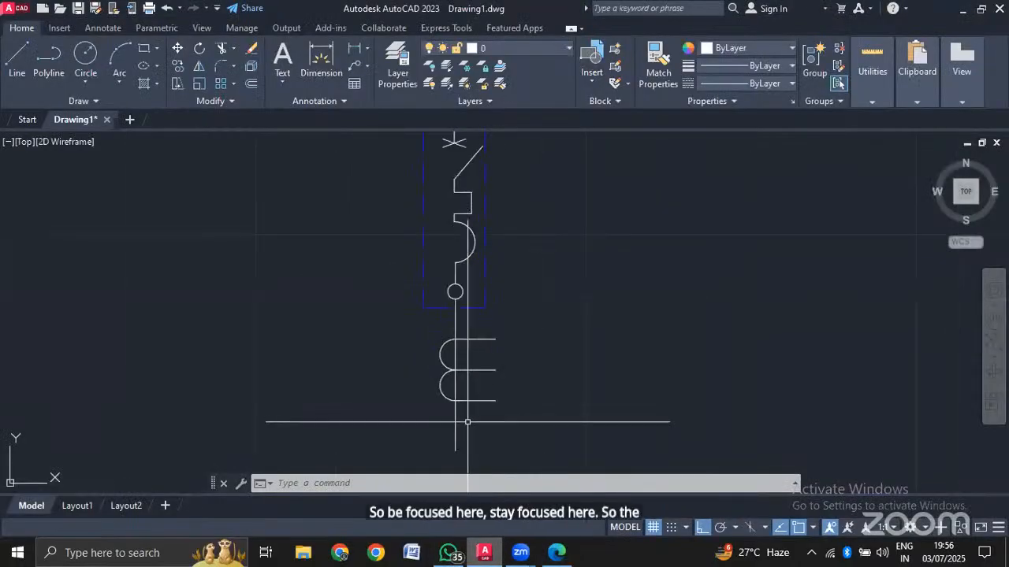
{"action": "scroll", "coordinate": [531, 293], "scroll_direction": "down", "scroll_amount": 2}
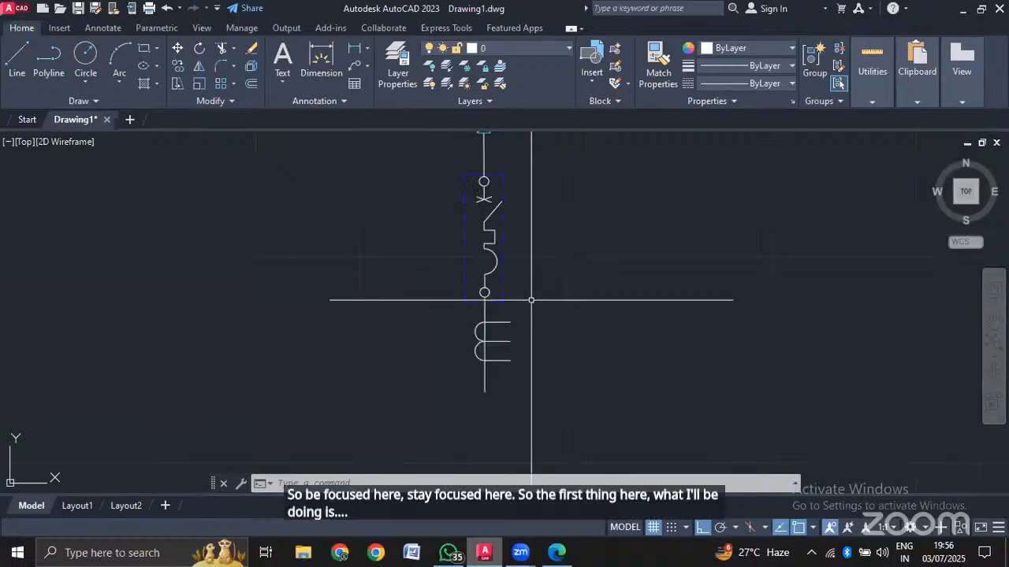
{"action": "mouse_move", "coordinate": [531, 299]}
{"action": "middle_mouse_down"}
{"action": "mouse_move", "coordinate": [531, 291]}
{"action": "mouse_move", "coordinate": [459, 321]}
{"action": "middle_mouse_up"}
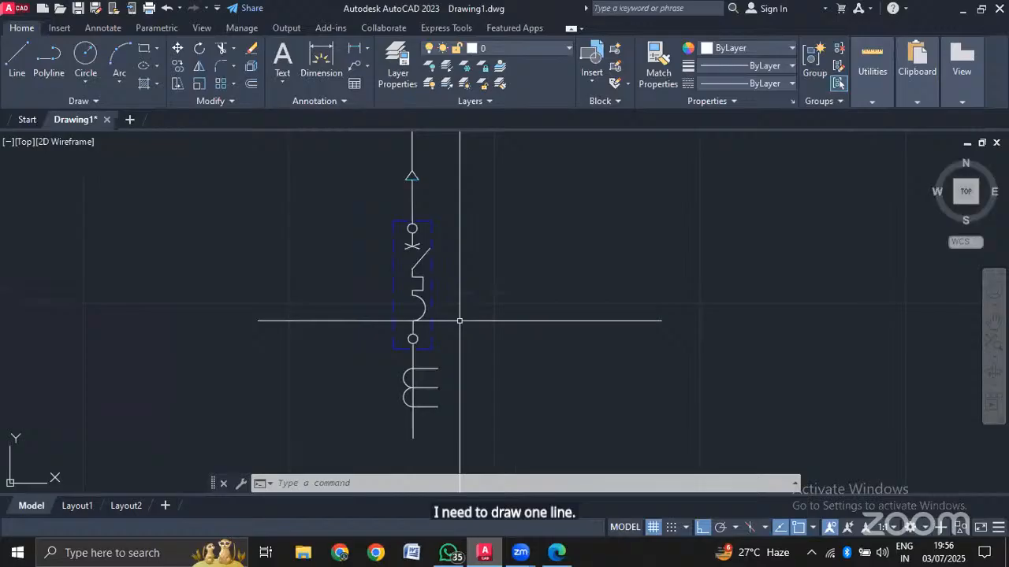
{"action": "scroll", "coordinate": [459, 321], "scroll_direction": "up", "scroll_amount": 2}
{"action": "key", "text": "Return"}
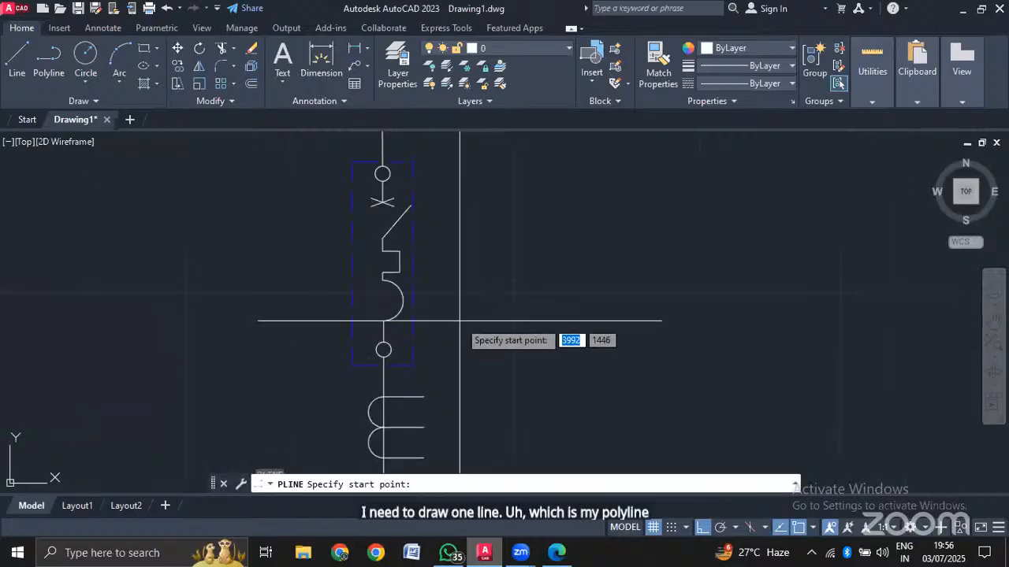
{"action": "mouse_move", "coordinate": [438, 272]}
{"action": "middle_mouse_down"}
{"action": "mouse_move", "coordinate": [442, 315]}
{"action": "mouse_move", "coordinate": [404, 290]}
{"action": "middle_mouse_up"}
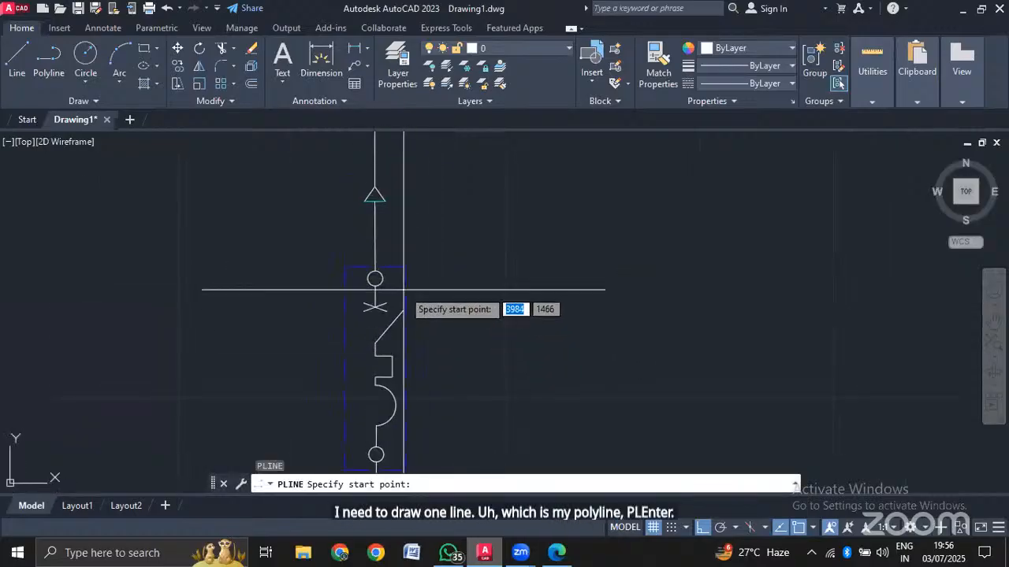
{"action": "left_click", "coordinate": [375, 235]}
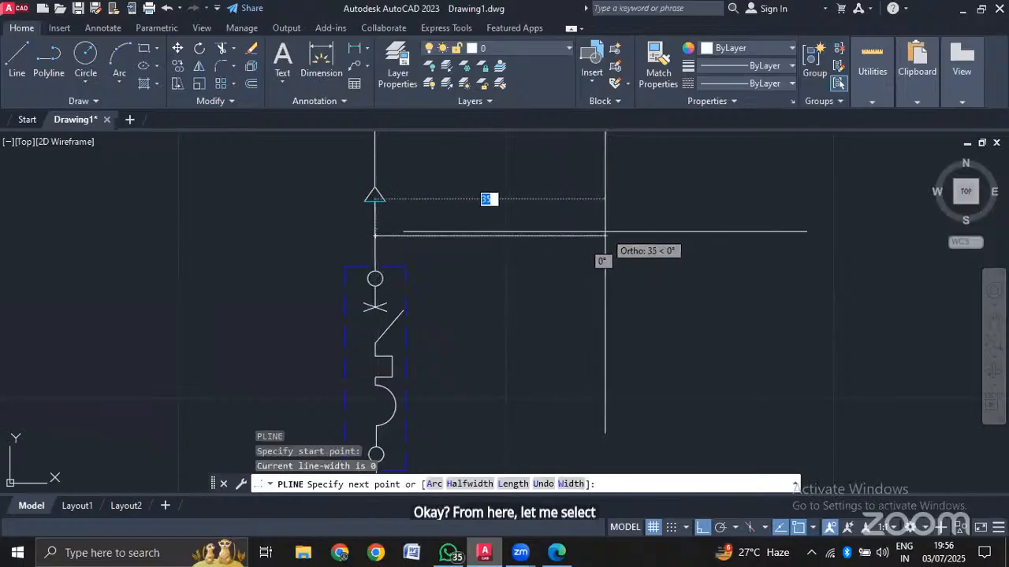
{"action": "left_click", "coordinate": [669, 235]}
{"action": "mouse_move", "coordinate": [669, 234]}
{"action": "middle_mouse_down"}
{"action": "mouse_move", "coordinate": [669, 378]}
{"action": "mouse_move", "coordinate": [680, 142]}
{"action": "middle_mouse_up"}
{"action": "scroll", "coordinate": [679, 339], "scroll_direction": "down", "scroll_amount": 2}
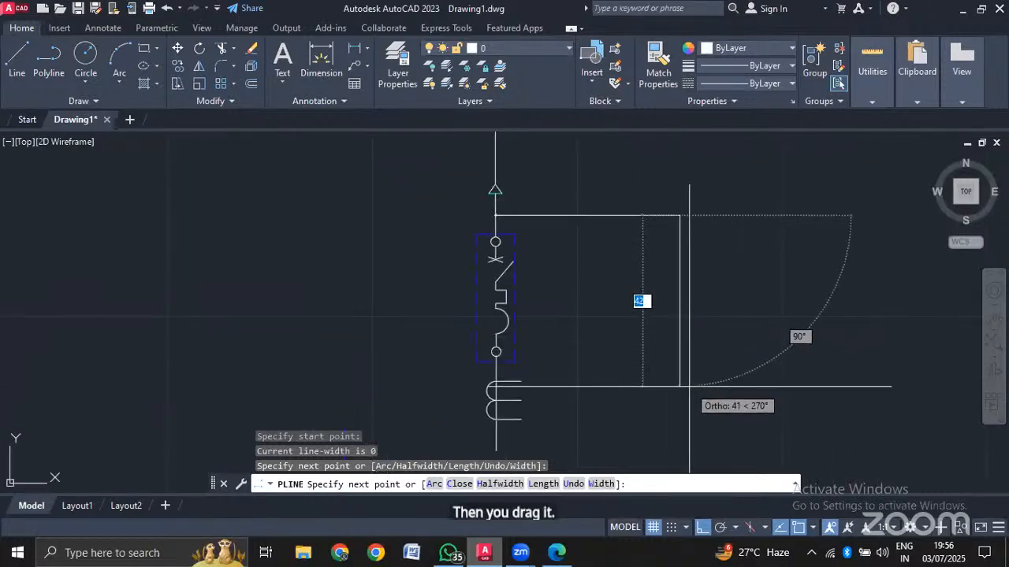
{"action": "middle_click_drag", "start_coordinate": [689, 387], "coordinate": [689, 340]}
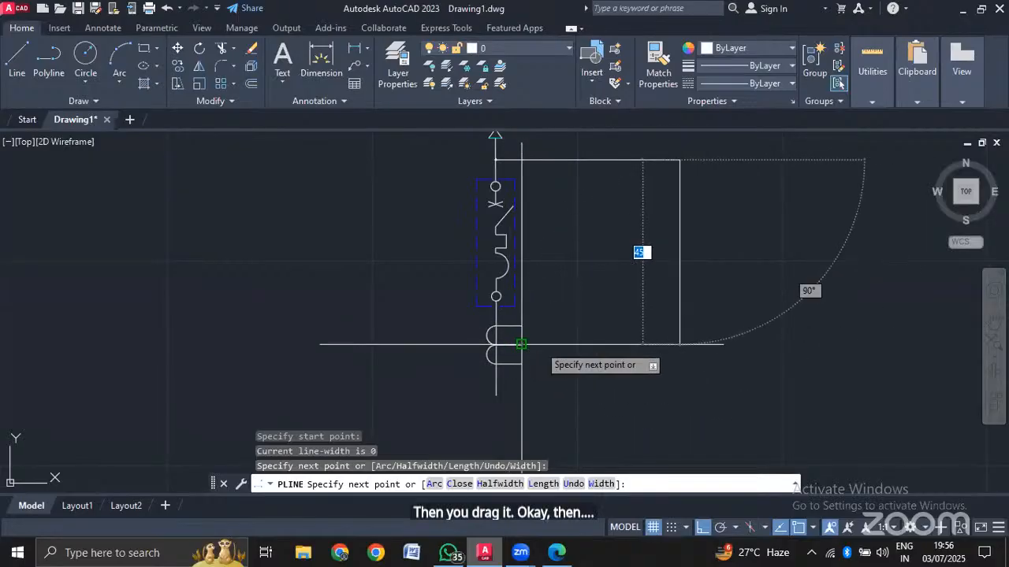
{"action": "left_click", "coordinate": [679, 343]}
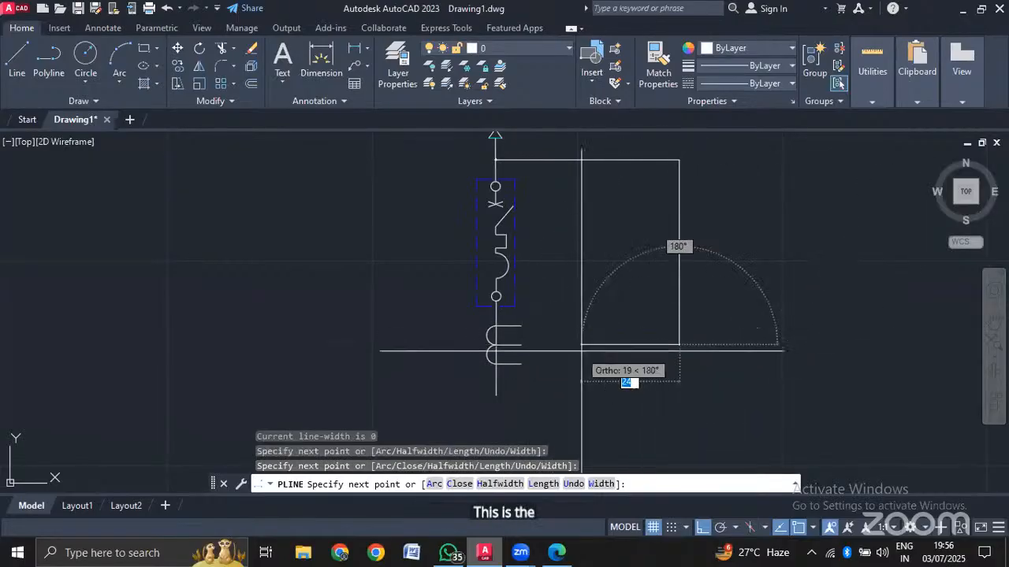
{"action": "left_click", "coordinate": [522, 344]}
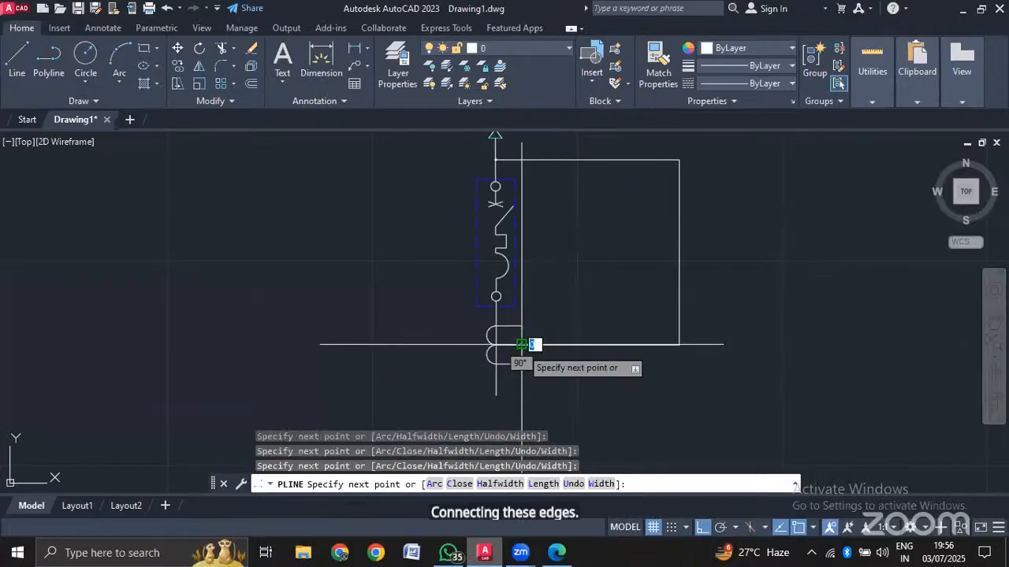
{"action": "key", "text": "Escape"}
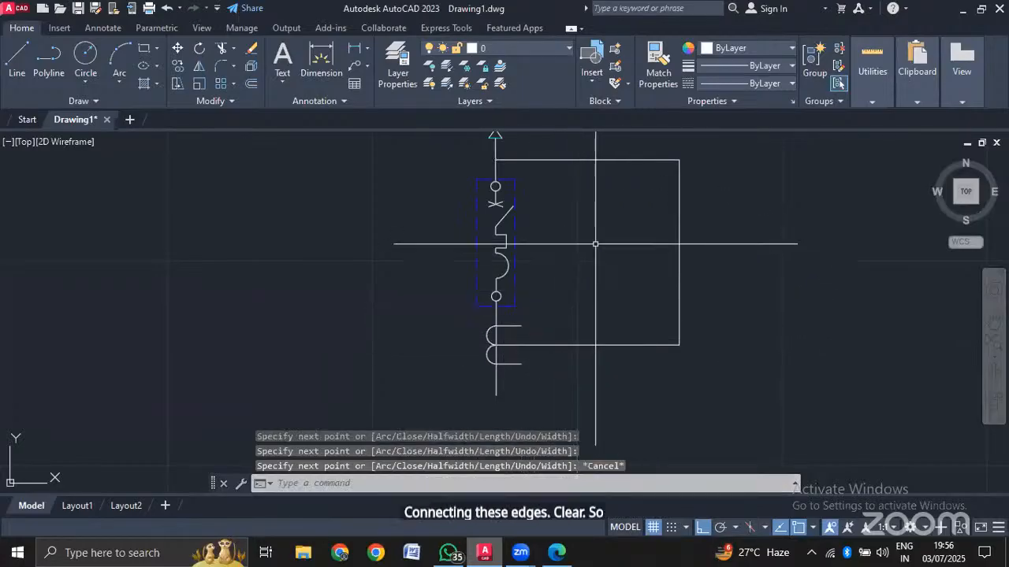
Check the fuse in the Edge reference PDF and, in AutoCAD, draw a rectangle about 9 by 2 units across the branch's upper horizontal line.
{"action": "scroll", "coordinate": [584, 236], "scroll_direction": "up", "scroll_amount": 4}
{"action": "scroll", "coordinate": [584, 235], "scroll_direction": "down", "scroll_amount": 4}
{"action": "scroll", "coordinate": [577, 170], "scroll_direction": "up", "scroll_amount": 4}
{"action": "middle_click_drag", "start_coordinate": [574, 162], "coordinate": [559, 219]}
{"action": "scroll", "coordinate": [559, 218], "scroll_direction": "up", "scroll_amount": 2}
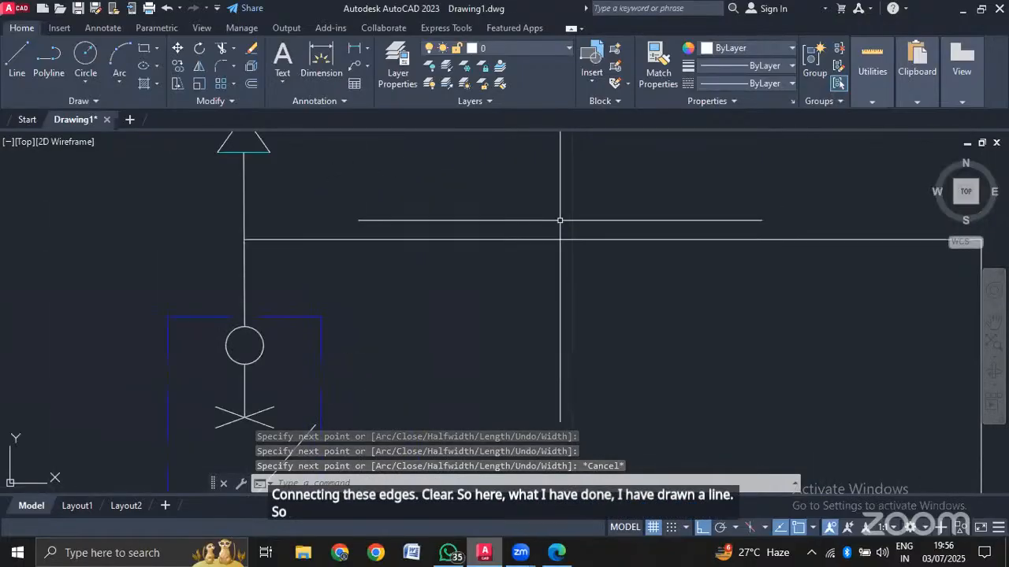
{"action": "left_click", "coordinate": [556, 552]}
{"action": "scroll", "coordinate": [465, 213], "scroll_direction": "up", "scroll_amount": 1}
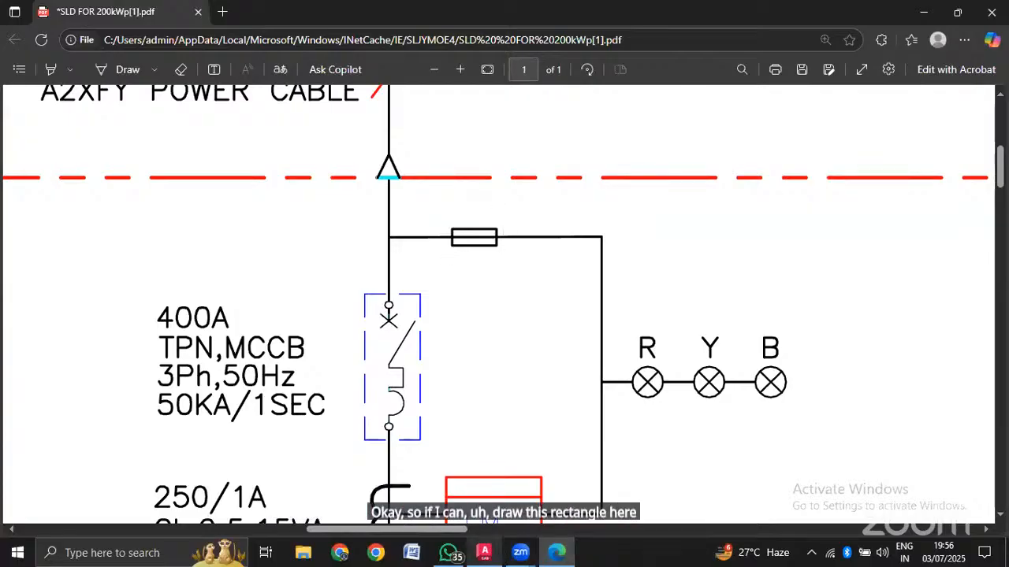
{"action": "left_click", "coordinate": [484, 552]}
{"action": "type", "text": "REC"}
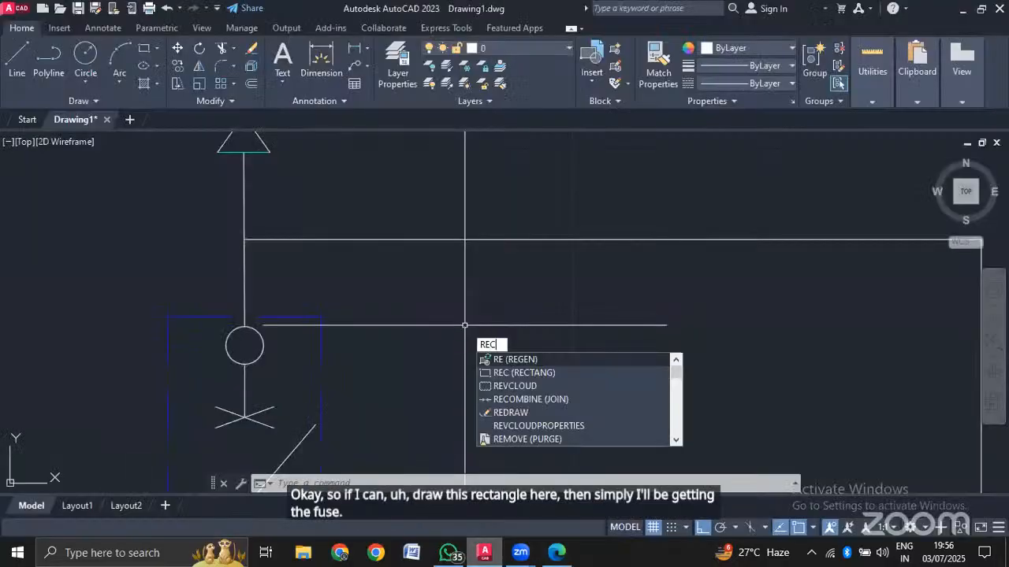
{"action": "key", "text": "Return"}
{"action": "left_click", "coordinate": [418, 224]}
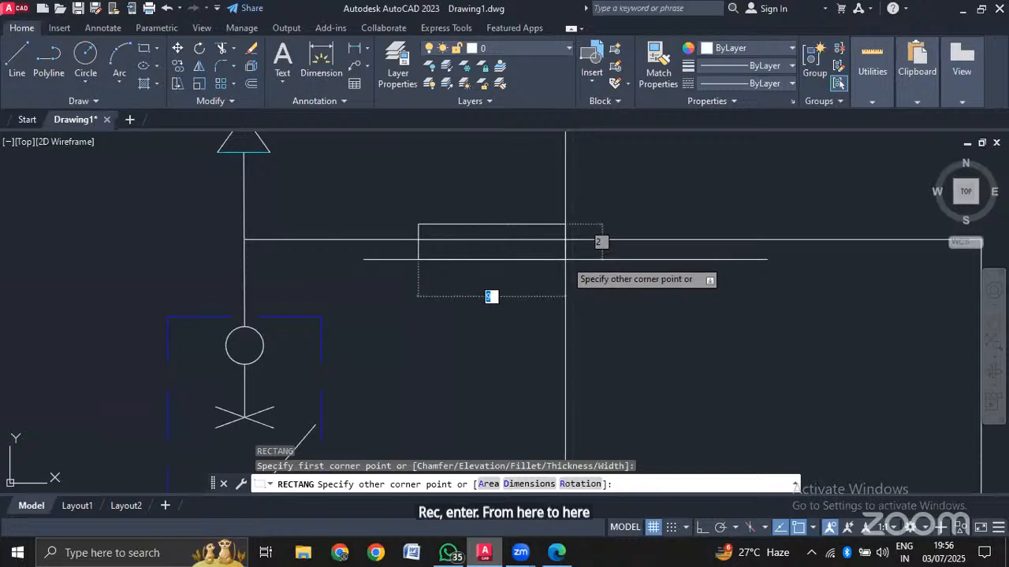
{"action": "left_click", "coordinate": [565, 261]}
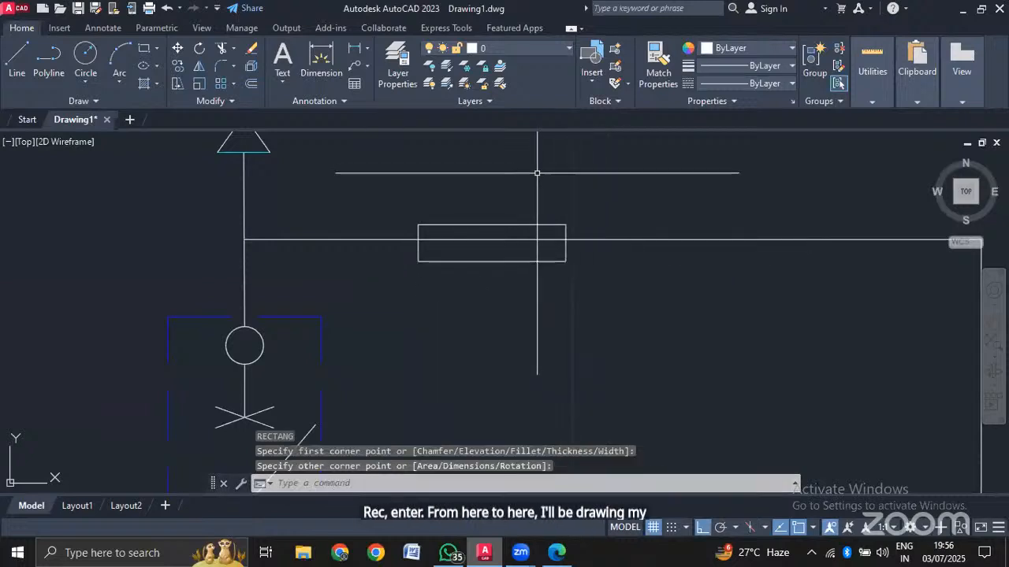
Move the fuse rectangle vertically by its short side's midpoint onto the branch's upper horizontal line so the line runs through its centre.
{"action": "scroll", "coordinate": [450, 276], "scroll_direction": "down", "scroll_amount": 5}
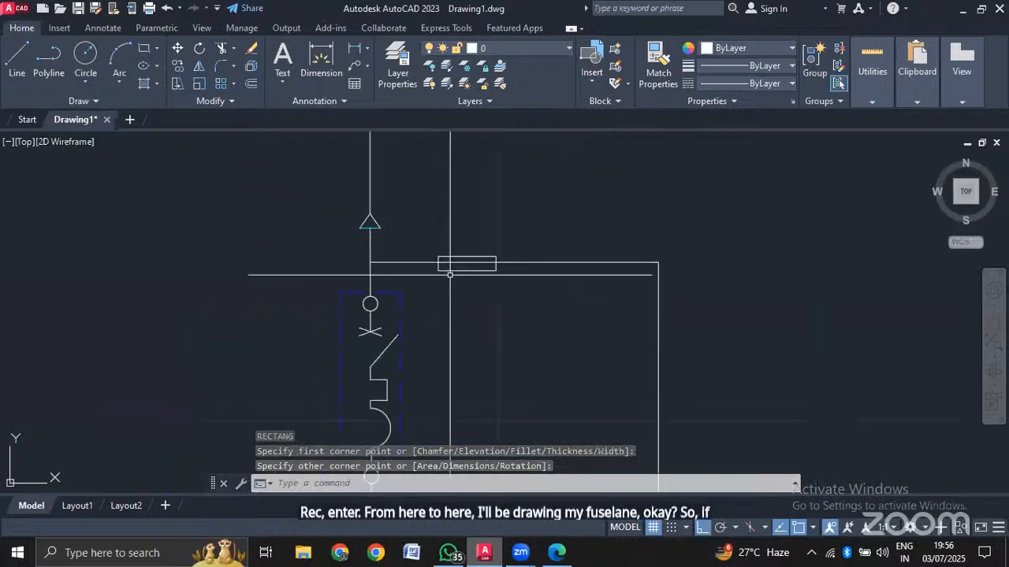
{"action": "scroll", "coordinate": [450, 275], "scroll_direction": "up", "scroll_amount": 5}
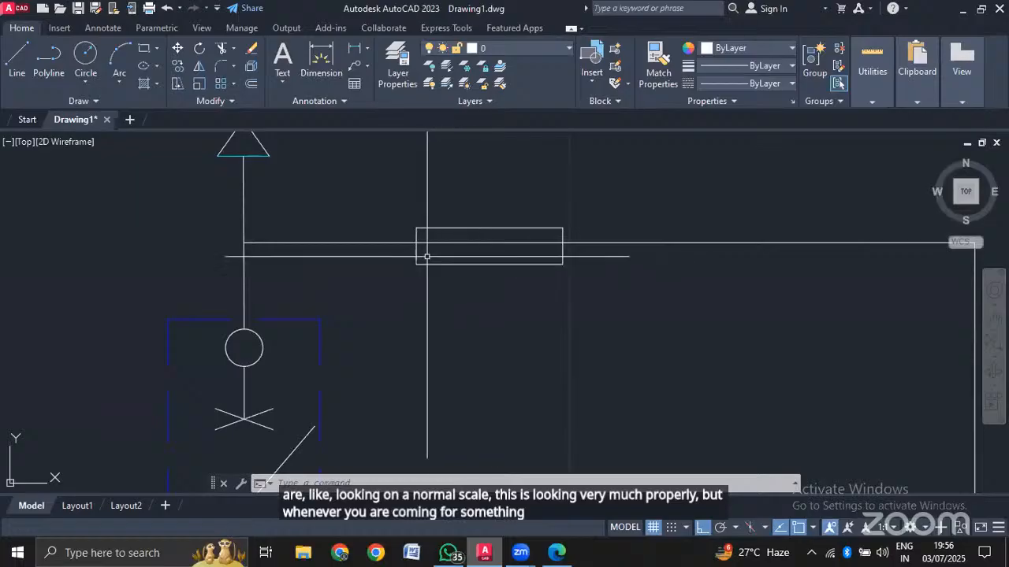
{"action": "scroll", "coordinate": [423, 254], "scroll_direction": "up", "scroll_amount": 5}
{"action": "scroll", "coordinate": [423, 254], "scroll_direction": "down", "scroll_amount": 3}
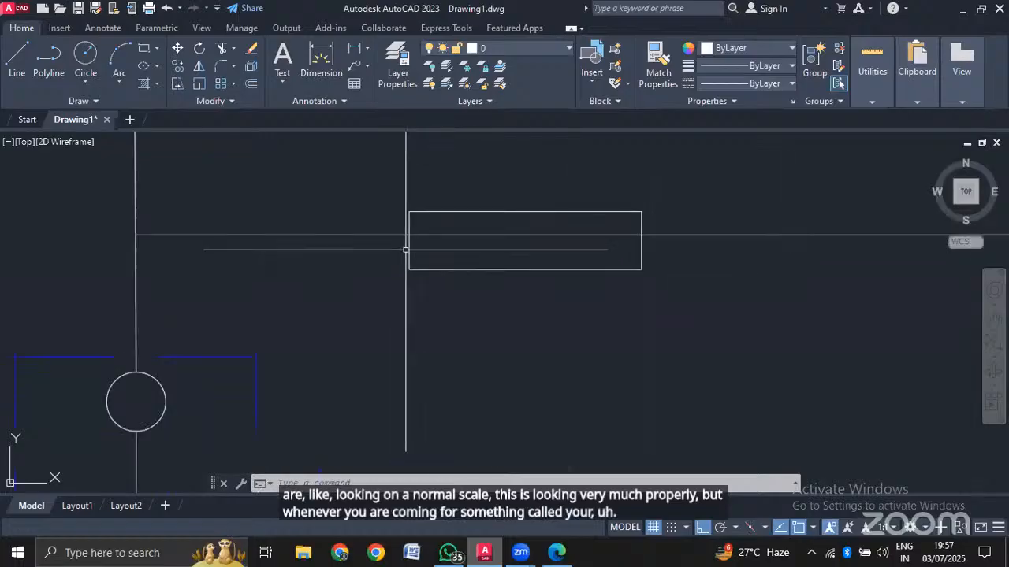
{"action": "left_click", "coordinate": [410, 252]}
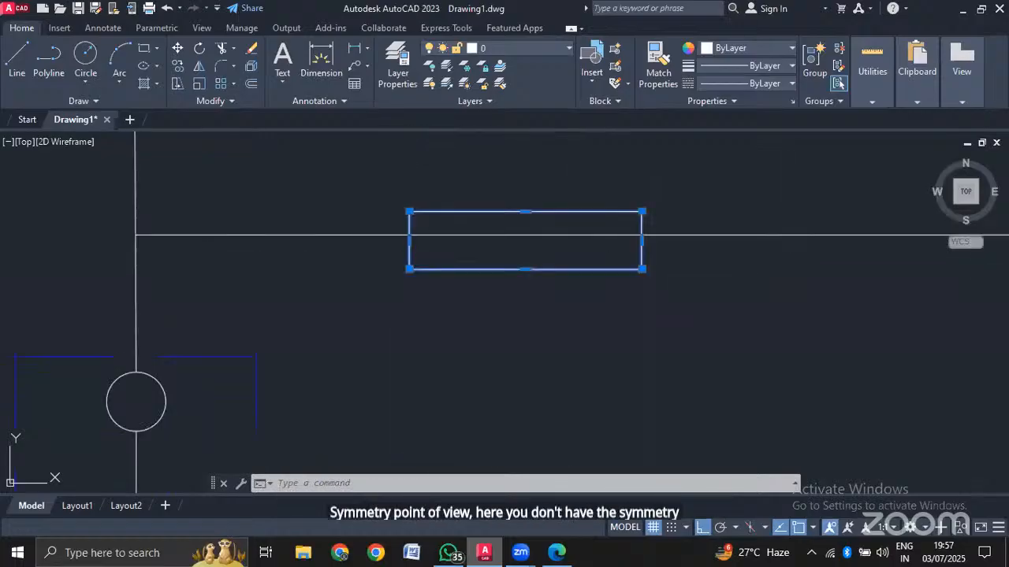
{"action": "scroll", "coordinate": [409, 211], "scroll_direction": "up", "scroll_amount": 6}
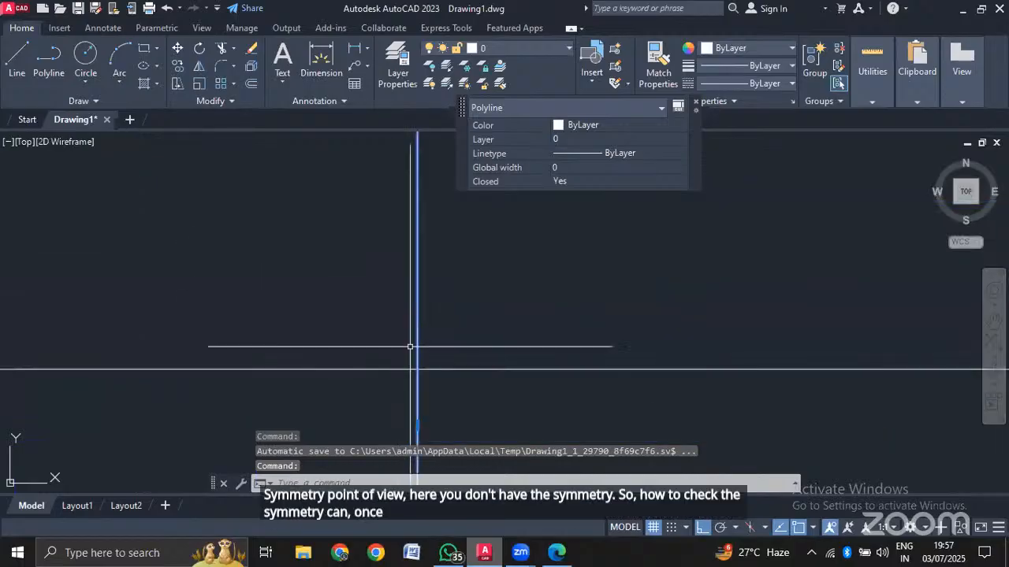
{"action": "mouse_move", "coordinate": [418, 425]}
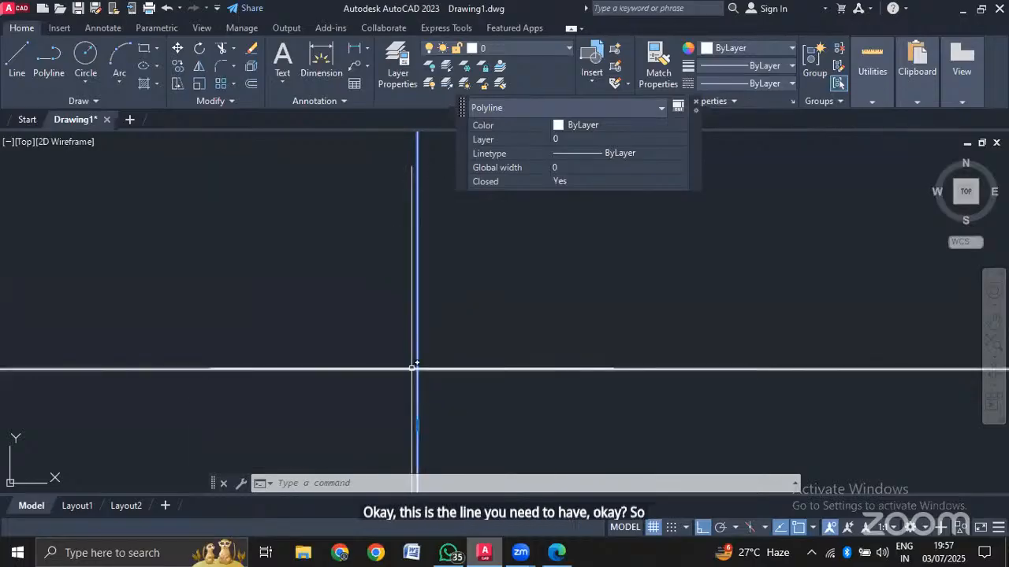
{"action": "scroll", "coordinate": [418, 373], "scroll_direction": "down", "scroll_amount": 4}
{"action": "scroll", "coordinate": [419, 373], "scroll_direction": "down", "scroll_amount": 6}
{"action": "scroll", "coordinate": [457, 441], "scroll_direction": "up", "scroll_amount": 6}
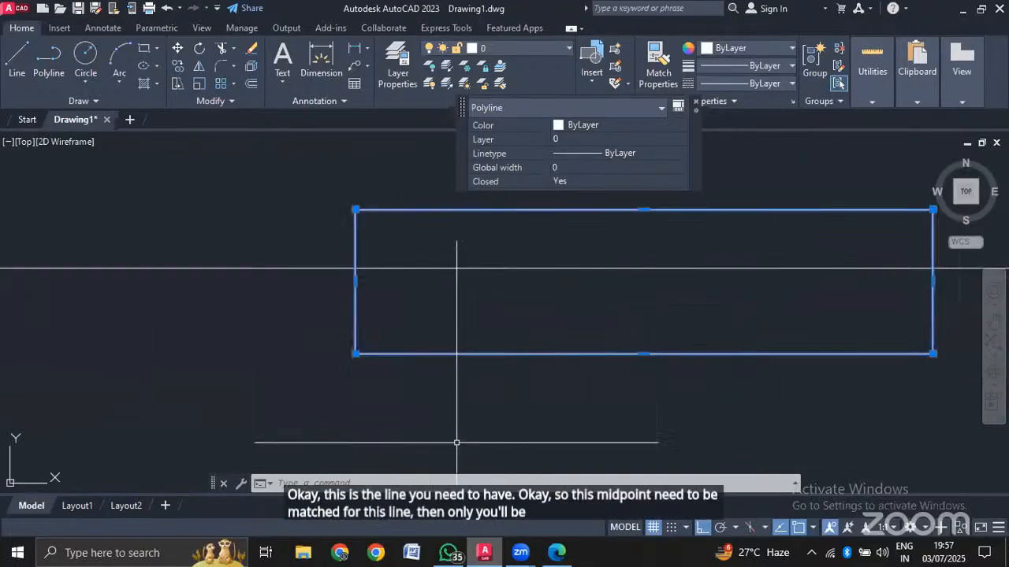
{"action": "type", "text": "m"}
{"action": "key", "text": "Return"}
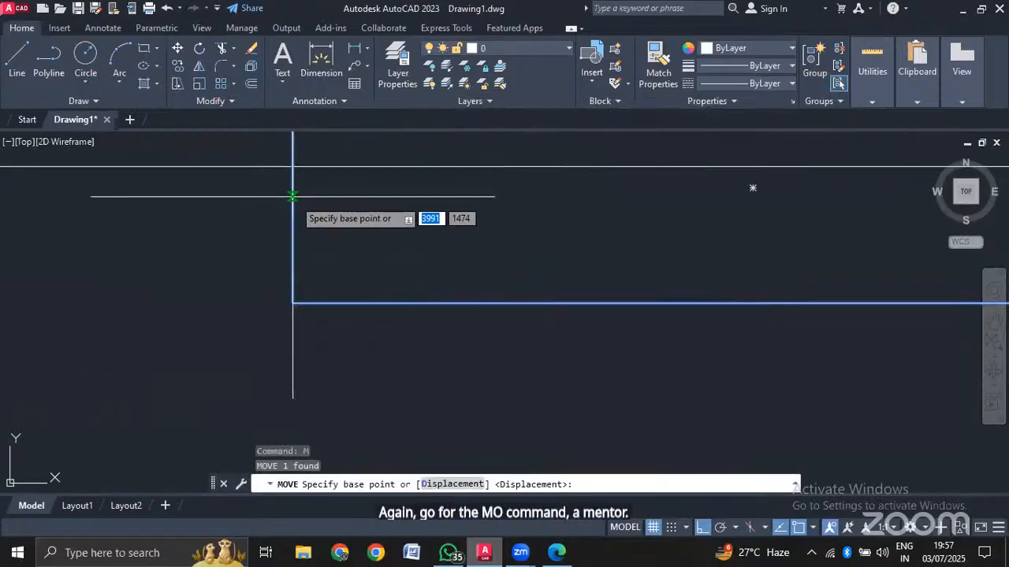
{"action": "middle_click_drag", "start_coordinate": [347, 214], "coordinate": [393, 327]}
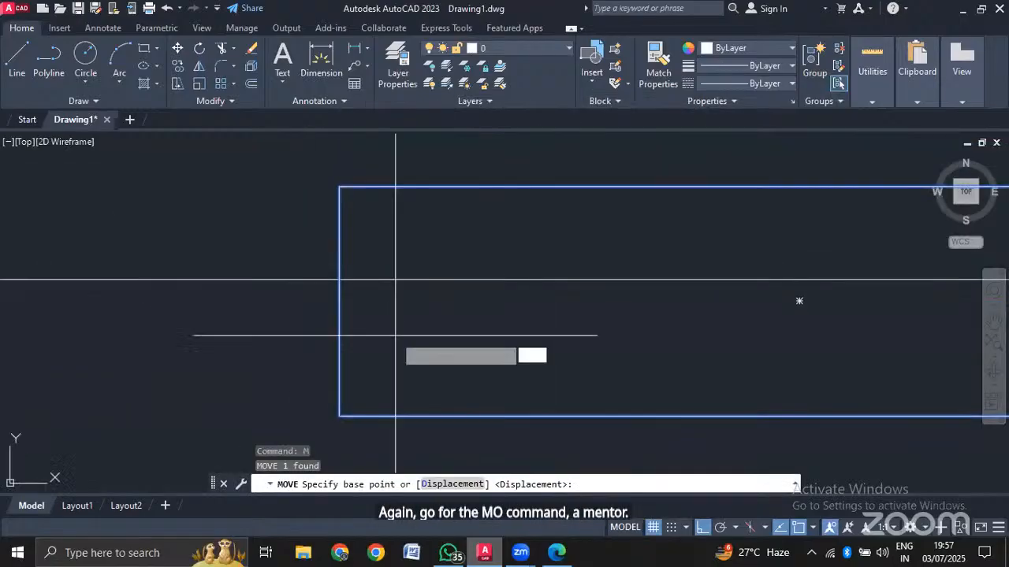
{"action": "left_click", "coordinate": [339, 301]}
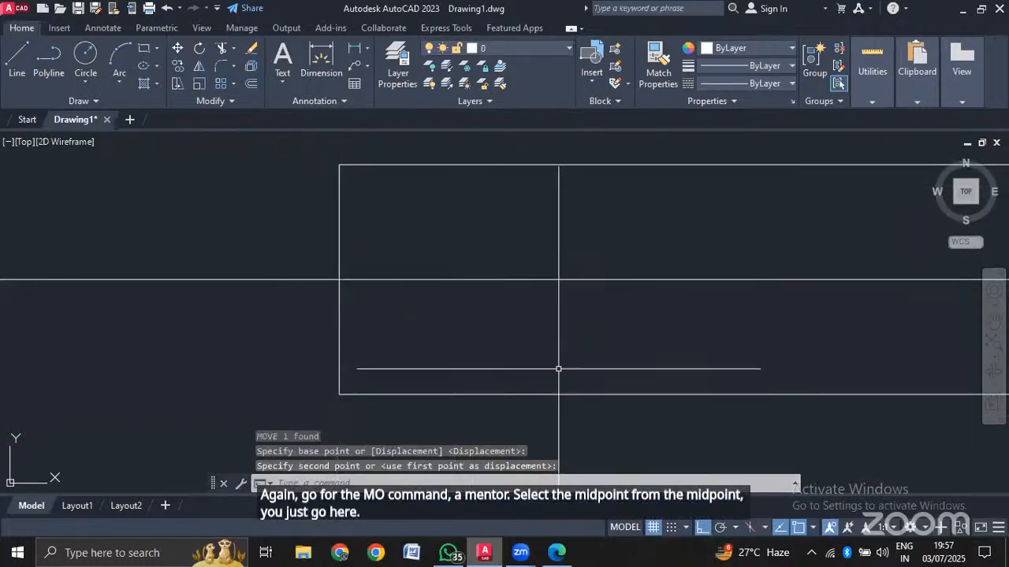
{"action": "key", "text": "Escape"}
Examine the fuse rectangle's symmetry about the branch line and its placement beside the MCCB symbol.
{"action": "scroll", "coordinate": [565, 325], "scroll_direction": "down", "scroll_amount": 4}
{"action": "scroll", "coordinate": [565, 325], "scroll_direction": "down", "scroll_amount": 5}
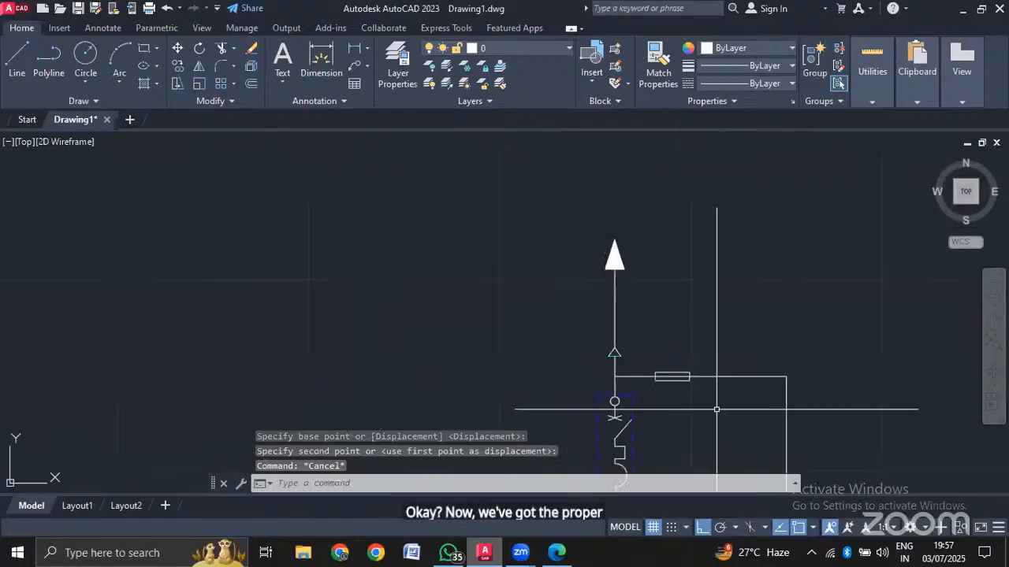
{"action": "middle_click_drag", "start_coordinate": [738, 433], "coordinate": [673, 275]}
{"action": "scroll", "coordinate": [673, 274], "scroll_direction": "up", "scroll_amount": 4}
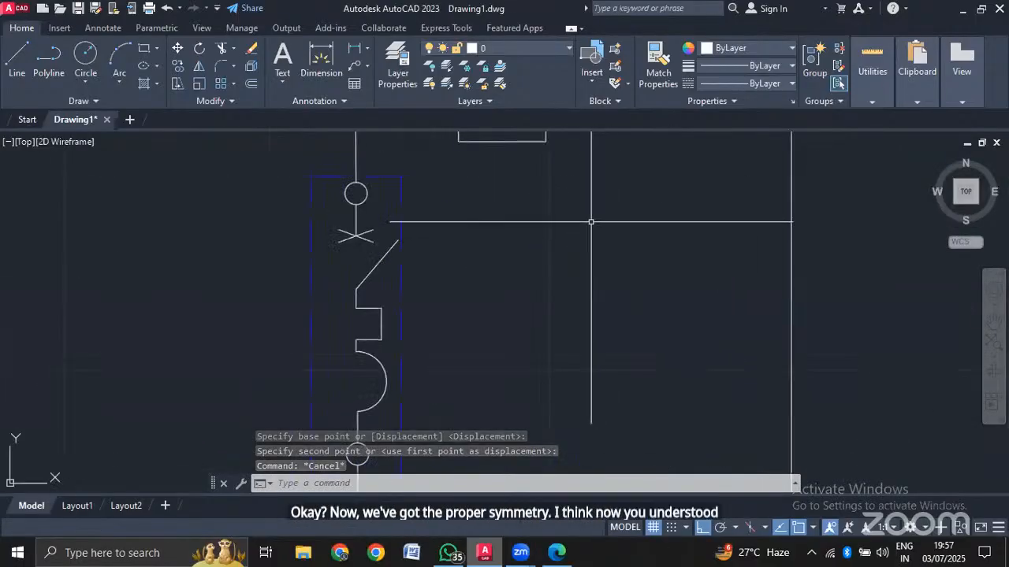
{"action": "middle_click_drag", "start_coordinate": [553, 168], "coordinate": [558, 240]}
{"action": "scroll", "coordinate": [525, 188], "scroll_direction": "up", "scroll_amount": 6}
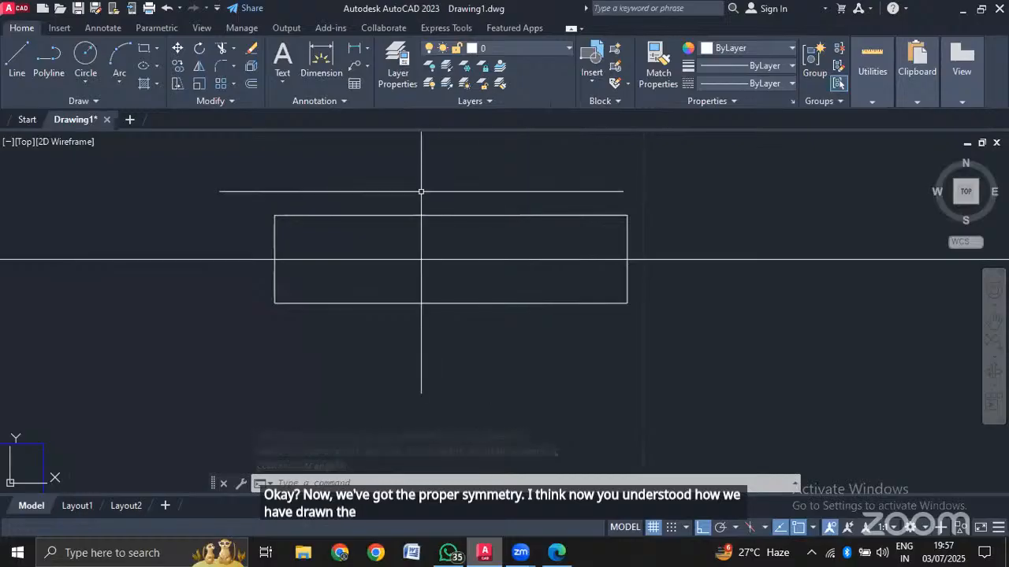
{"action": "scroll", "coordinate": [419, 191], "scroll_direction": "up", "scroll_amount": 2}
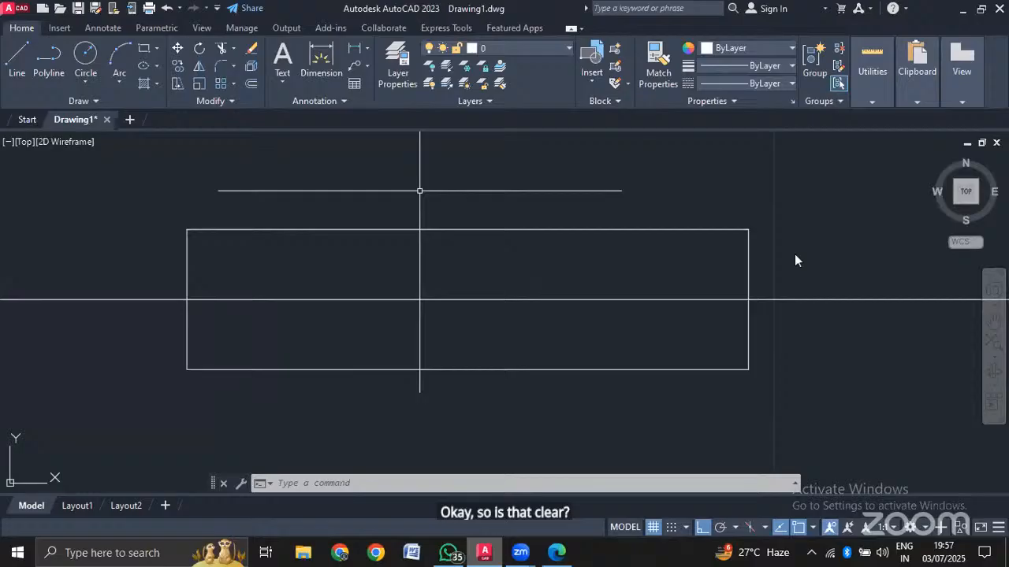
{"action": "scroll", "coordinate": [419, 191], "scroll_direction": "down", "scroll_amount": 4}
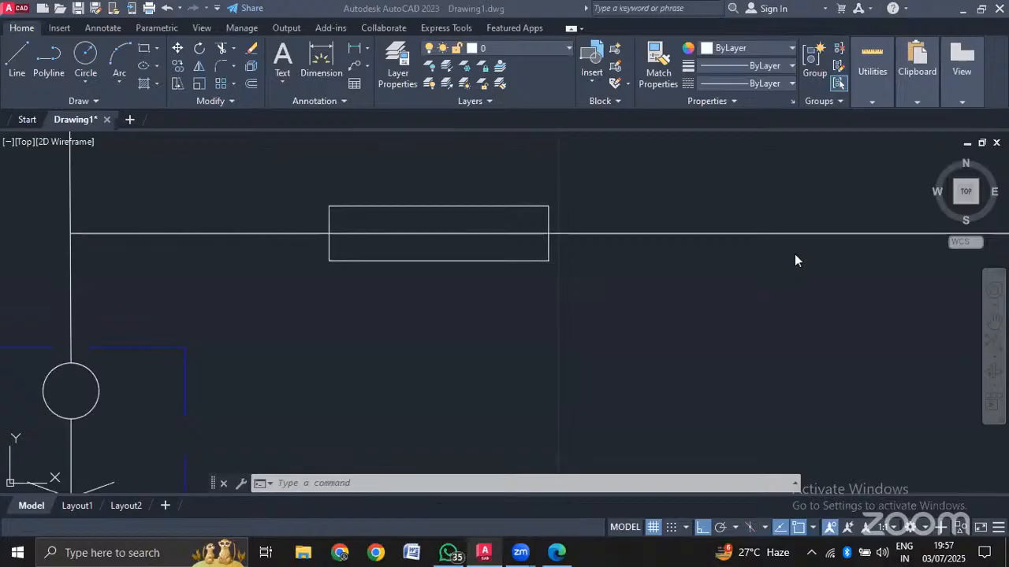
{"action": "scroll", "coordinate": [607, 352], "scroll_direction": "down", "scroll_amount": 4}
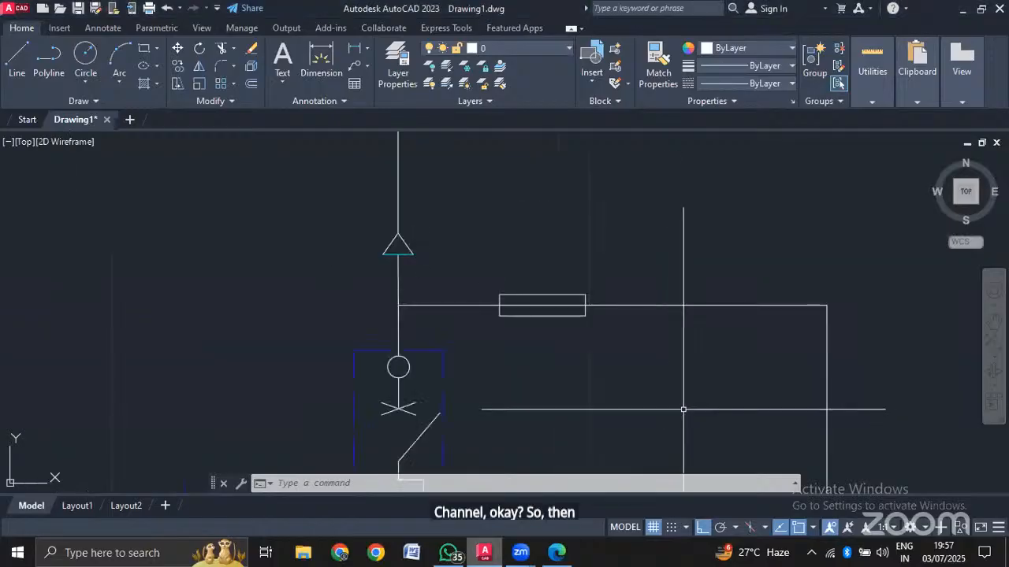
Check the LM box in the Edge reference PDF and, in AutoCAD, draw a rectangle across the branch's lower horizontal line beside the current transformer.
{"action": "middle_click_drag", "start_coordinate": [683, 409], "coordinate": [696, 87]}
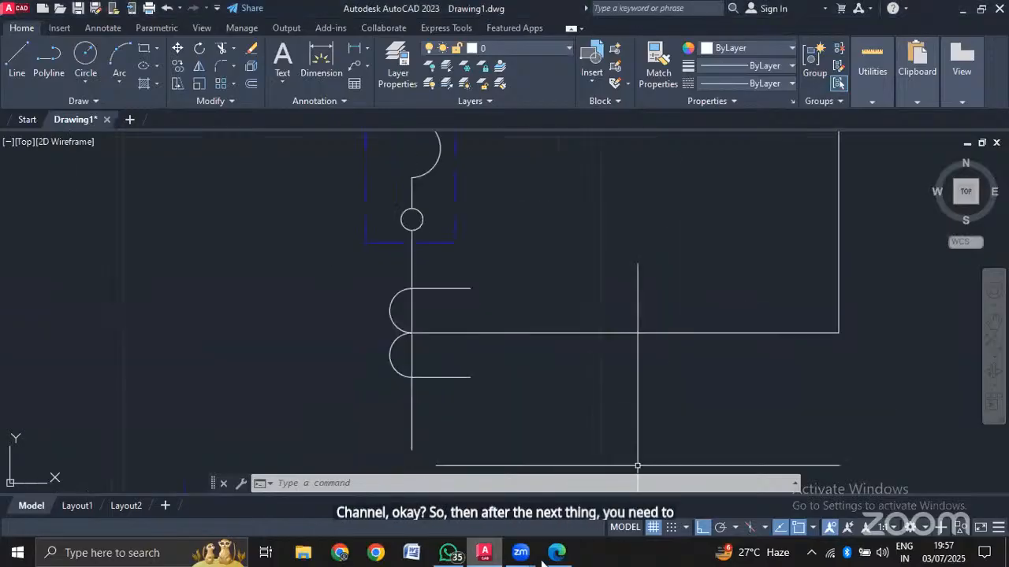
{"action": "left_click", "coordinate": [556, 556]}
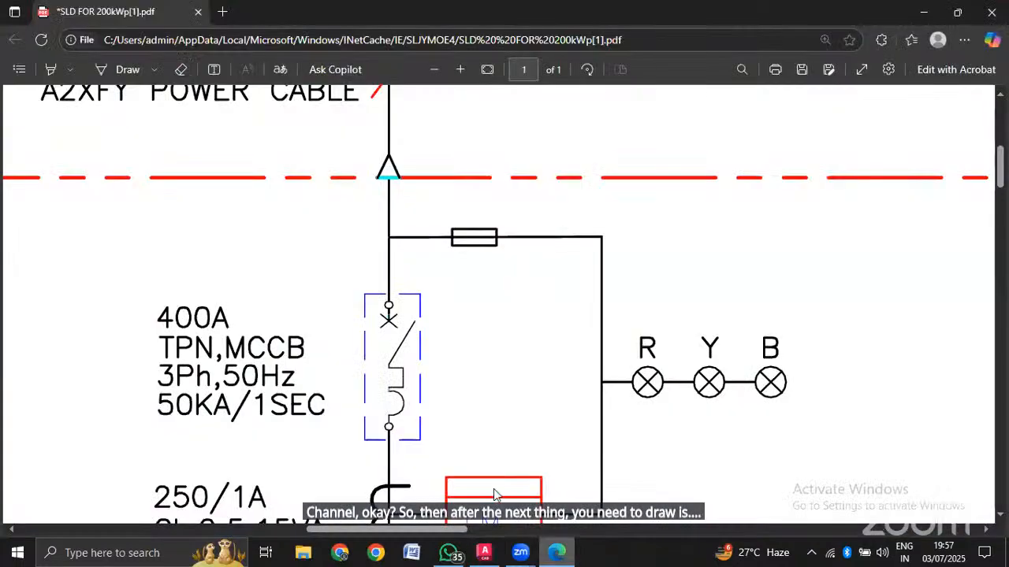
{"action": "scroll", "coordinate": [544, 355], "scroll_direction": "up", "scroll_amount": 4}
{"action": "scroll", "coordinate": [542, 394], "scroll_direction": "down", "scroll_amount": 5}
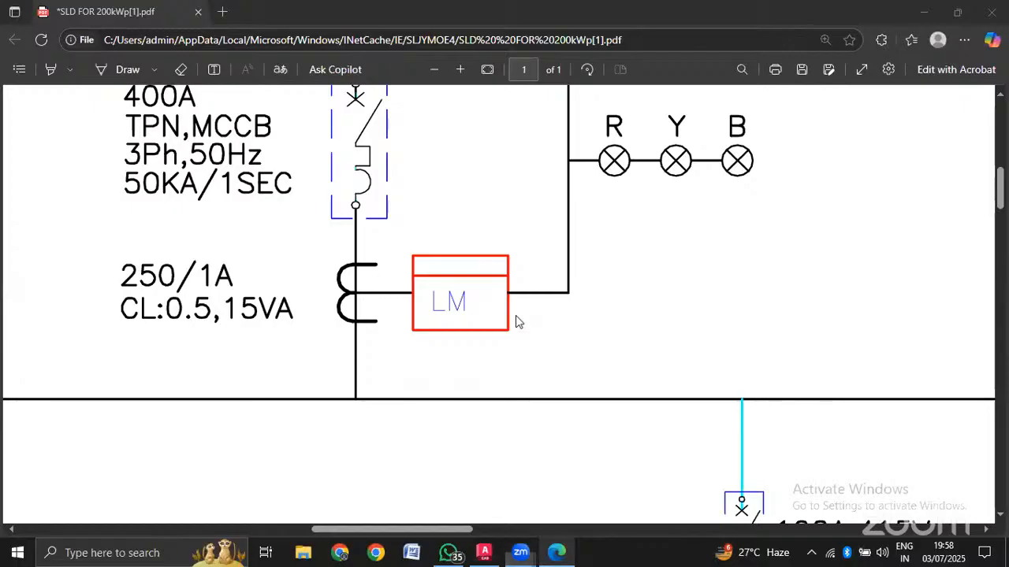
{"action": "left_click", "coordinate": [483, 551]}
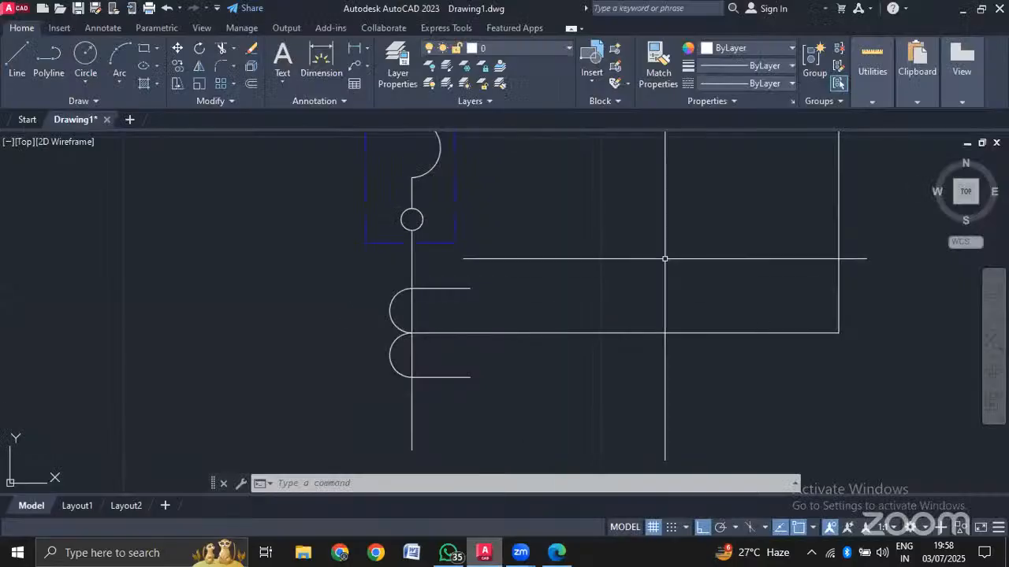
{"action": "type", "text": "REC"}
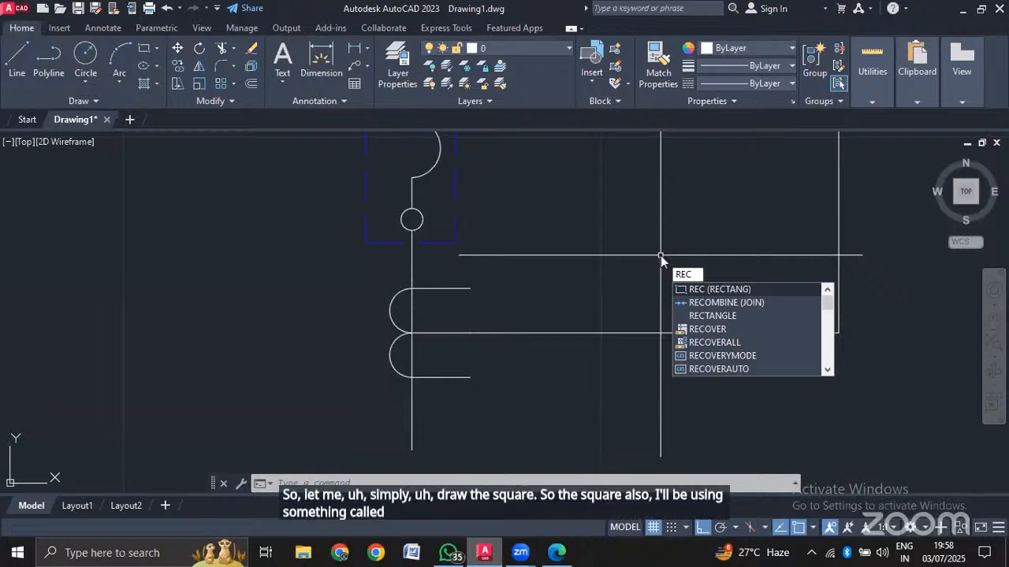
{"action": "key", "text": "Return"}
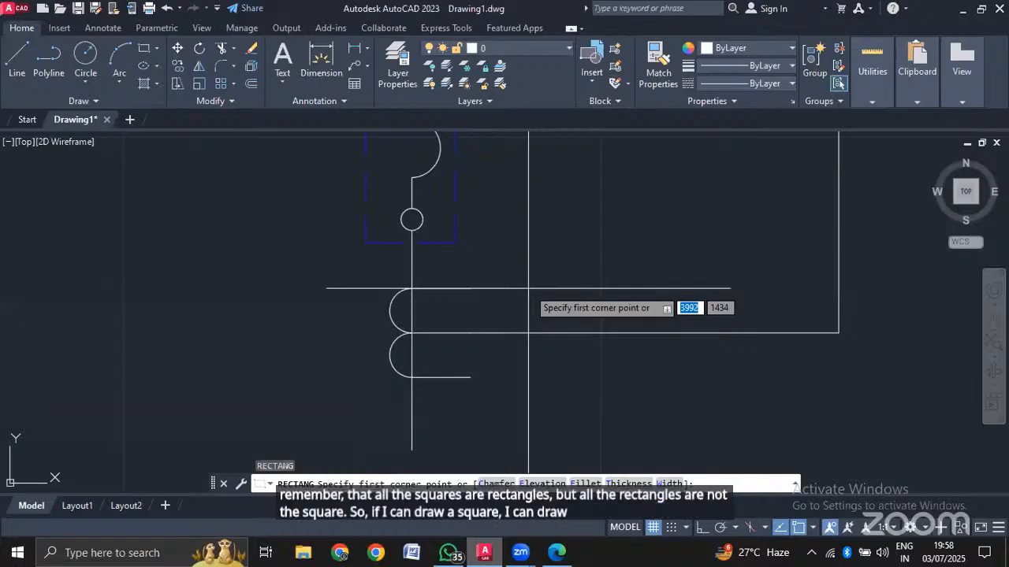
{"action": "left_click", "coordinate": [528, 288]}
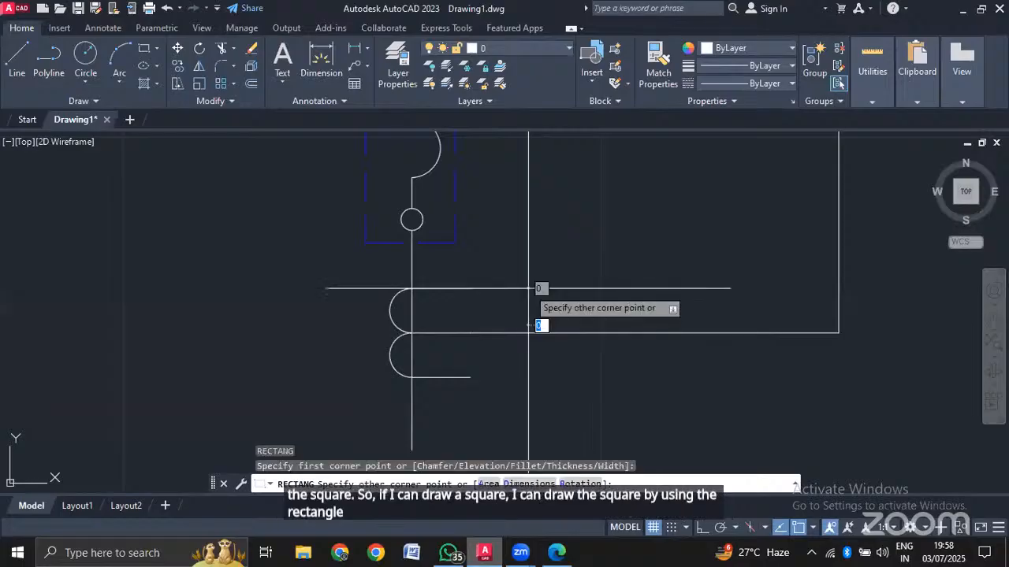
{"action": "left_click", "coordinate": [665, 394]}
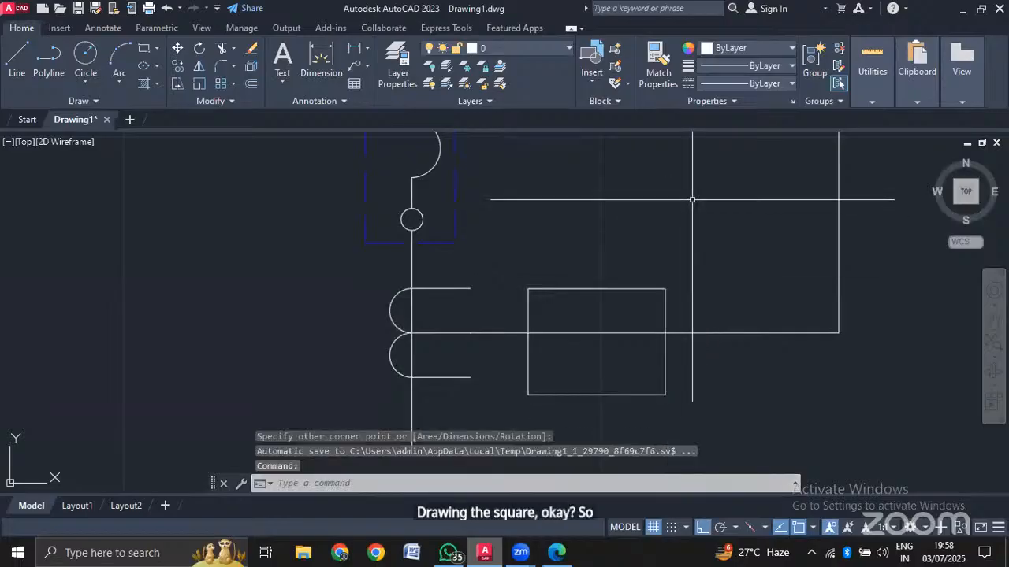
{"action": "key", "text": "Escape"}
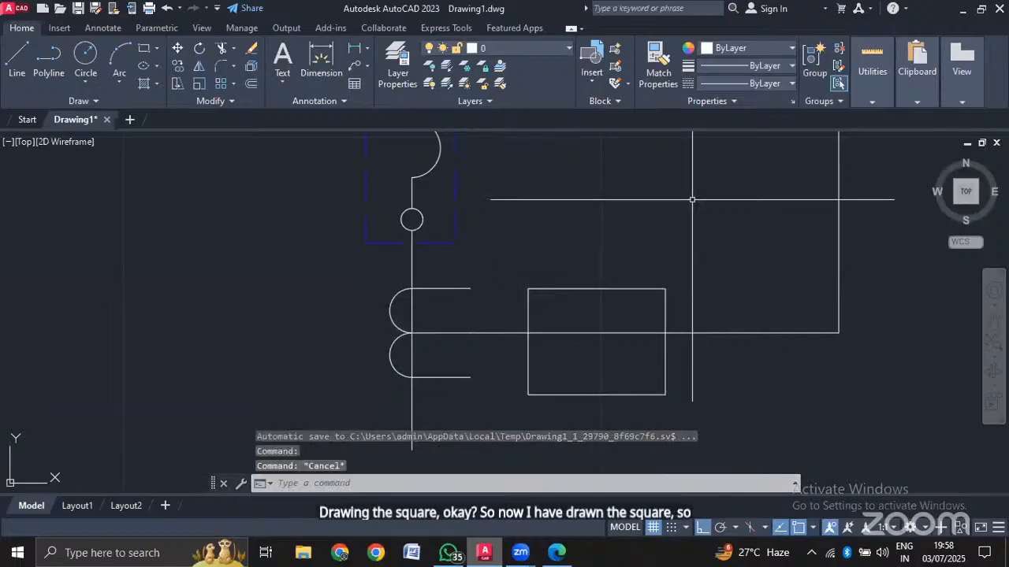
Move the LM rectangle vertically by its short side's midpoint onto the branch's lower horizontal line to centre it.
{"action": "type", "text": "m"}
{"action": "key", "text": "Return"}
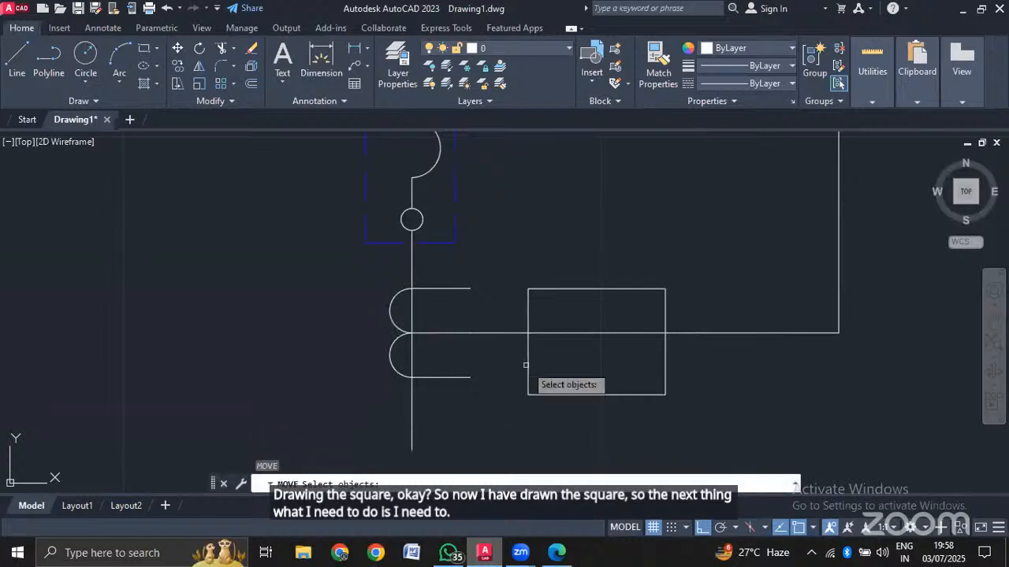
{"action": "left_click", "coordinate": [526, 365]}
{"action": "key", "text": "Return"}
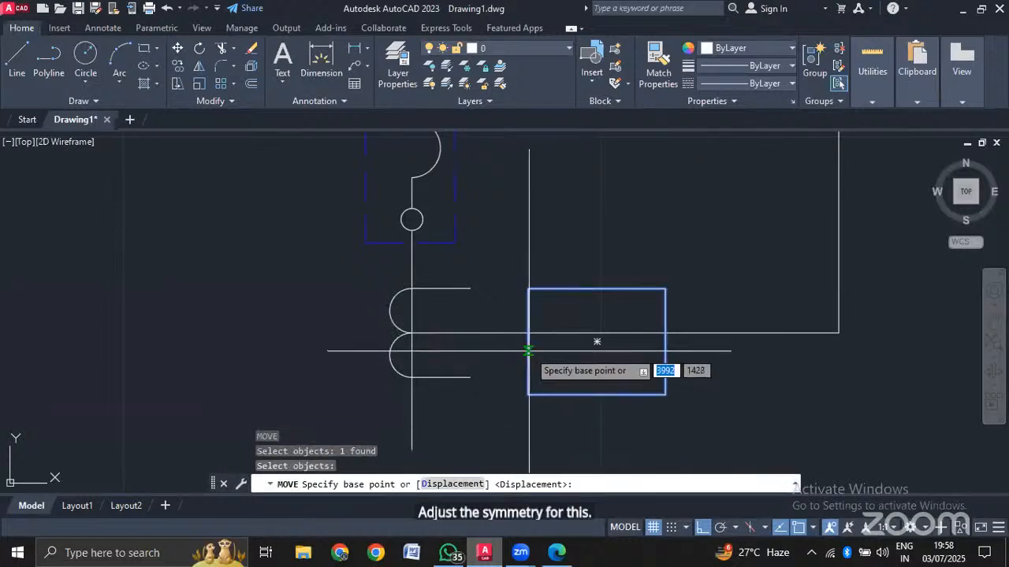
{"action": "left_click", "coordinate": [528, 342]}
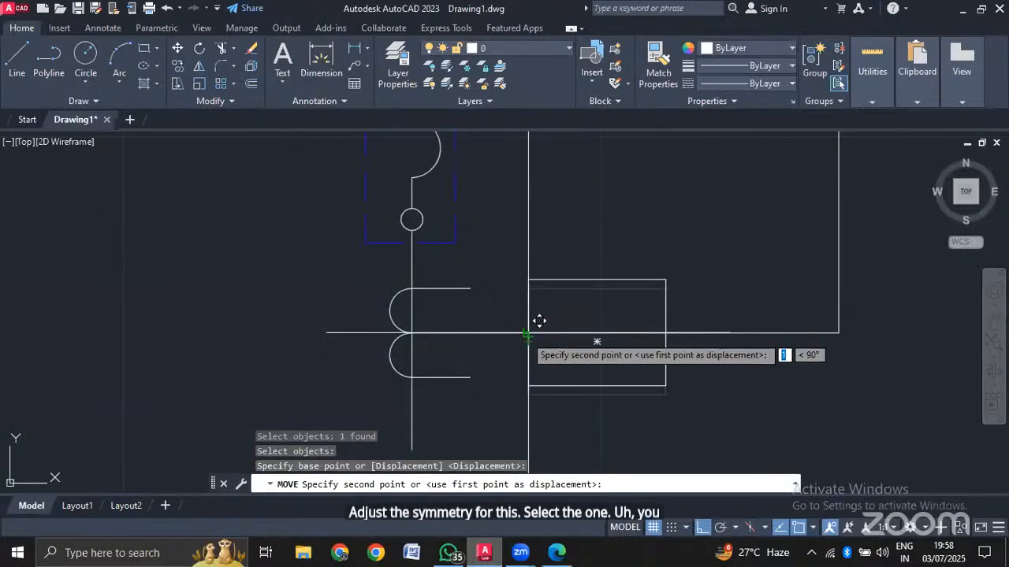
{"action": "left_click", "coordinate": [528, 332]}
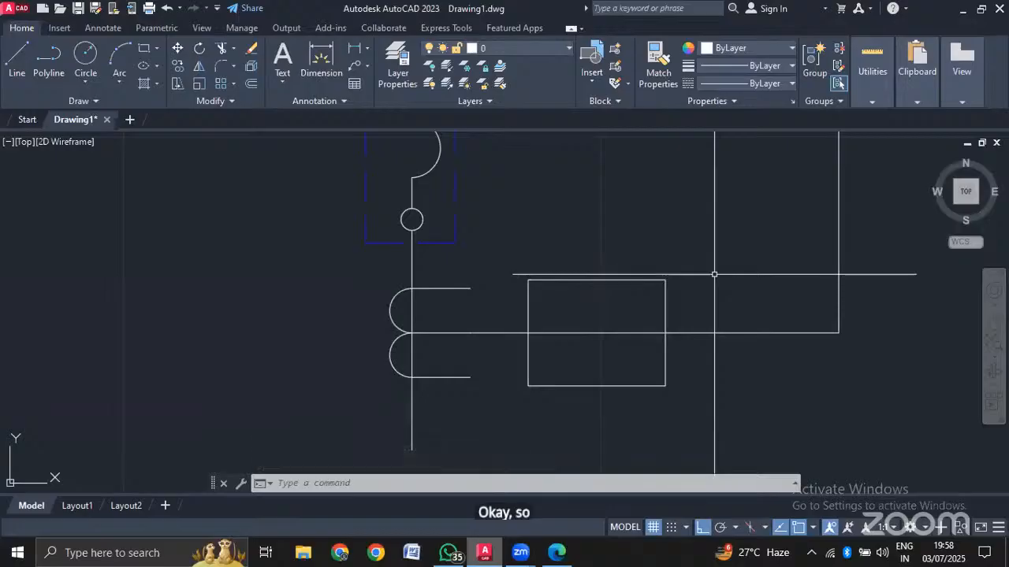
Check the LM box's divider in the Edge PDF and, in AutoCAD, draw a horizontal line across the rectangle about one-third below its top edge.
{"action": "left_click", "coordinate": [556, 552]}
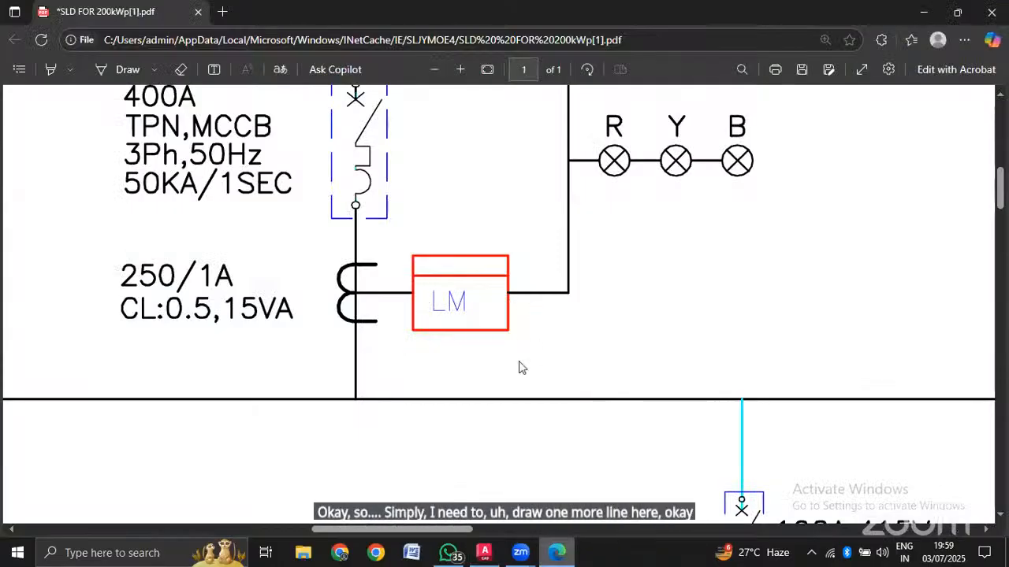
{"action": "left_click", "coordinate": [483, 553]}
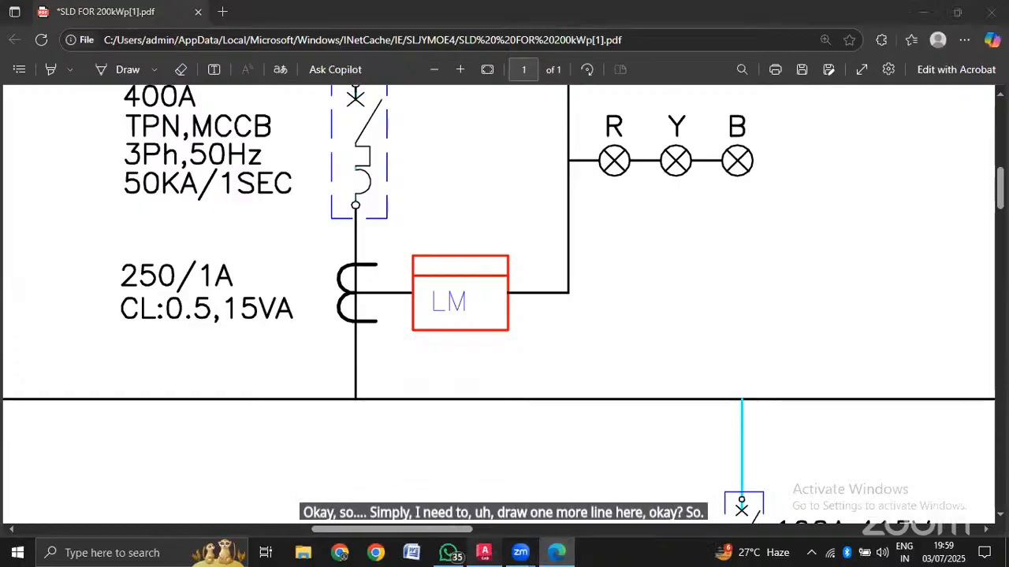
{"action": "type", "text": "l"}
{"action": "key", "text": "Return"}
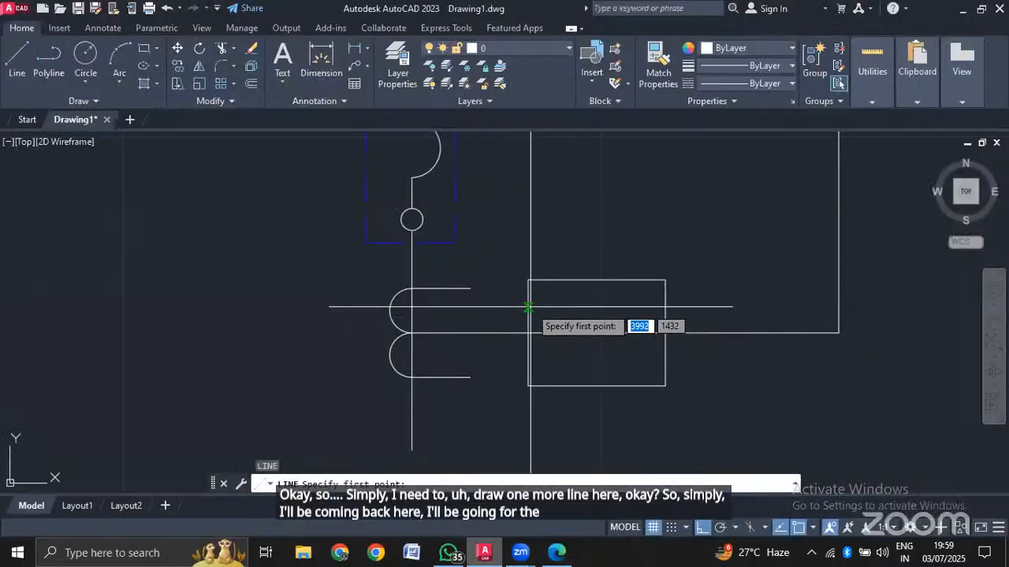
{"action": "left_click", "coordinate": [528, 308]}
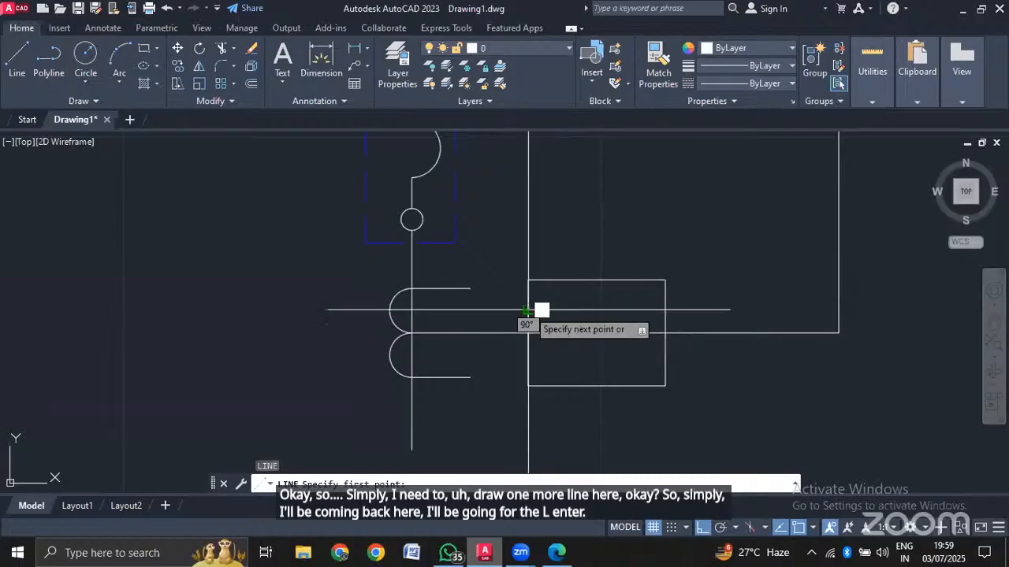
{"action": "left_click", "coordinate": [664, 309]}
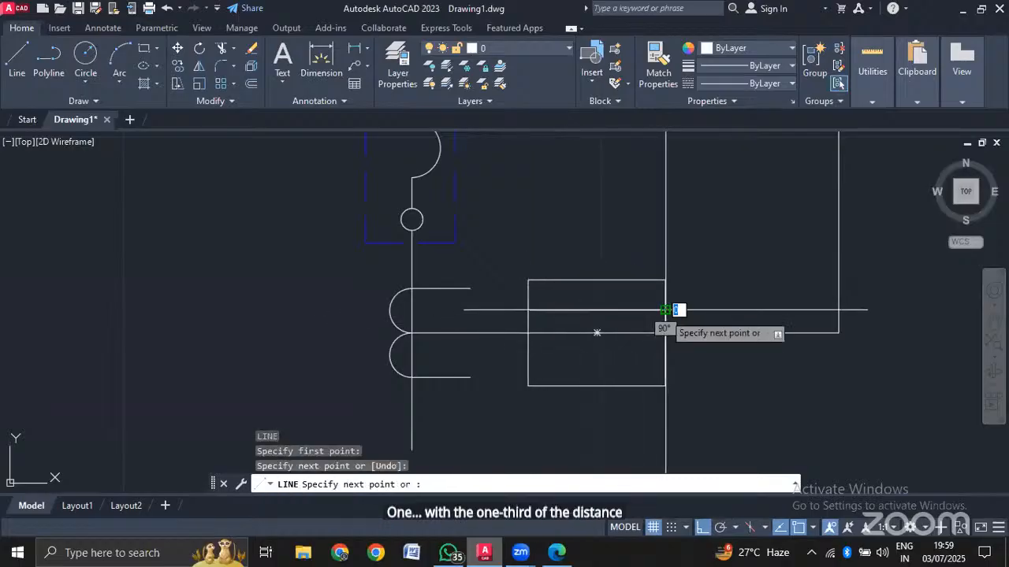
{"action": "key", "text": "Escape"}
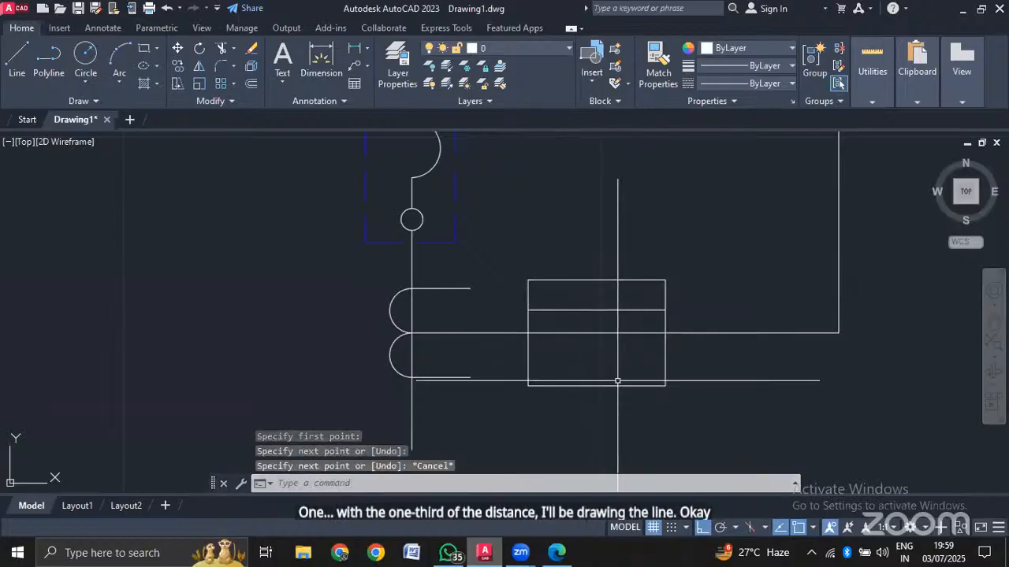
Trim away the segment of the branch's lower horizontal line that crosses the inside of the LM rectangle.
{"action": "type", "text": "tr"}
{"action": "key", "text": "Return"}
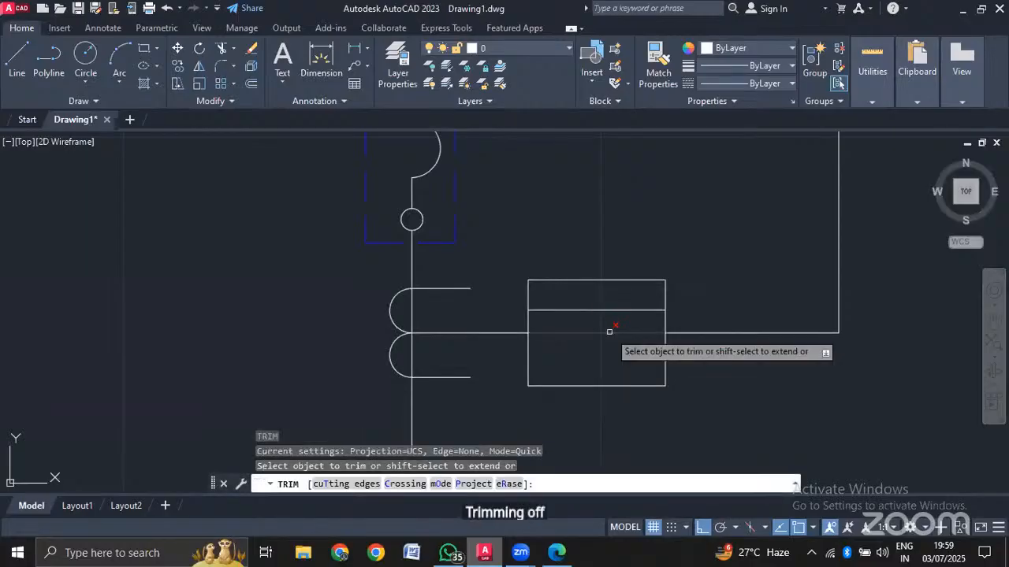
{"action": "left_click", "coordinate": [608, 332]}
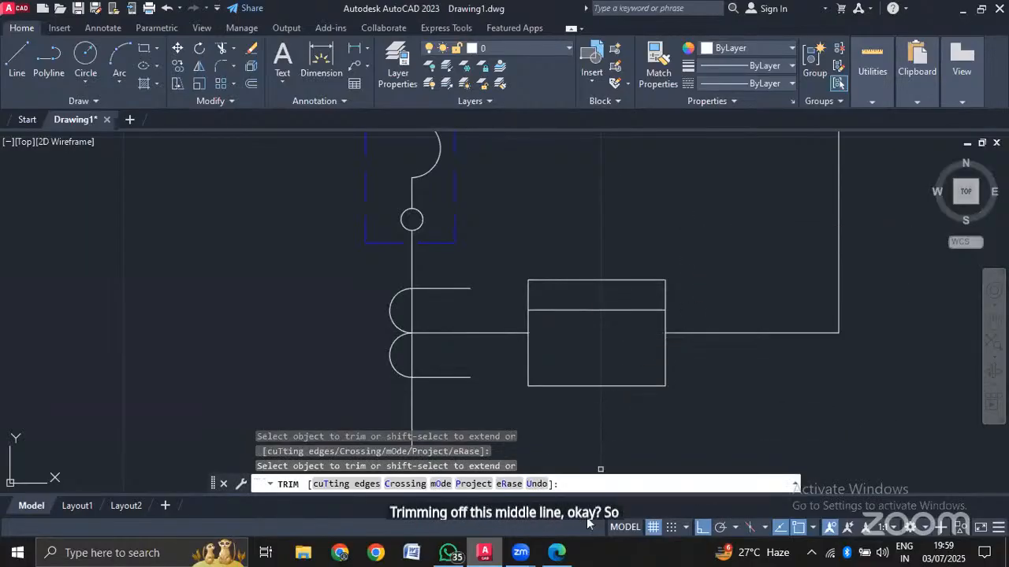
Examine the LM box and the R, Y, B indicator branch in the Edge reference PDF and compare them with the AutoCAD drawing.
{"action": "key", "text": "alt+Tab"}
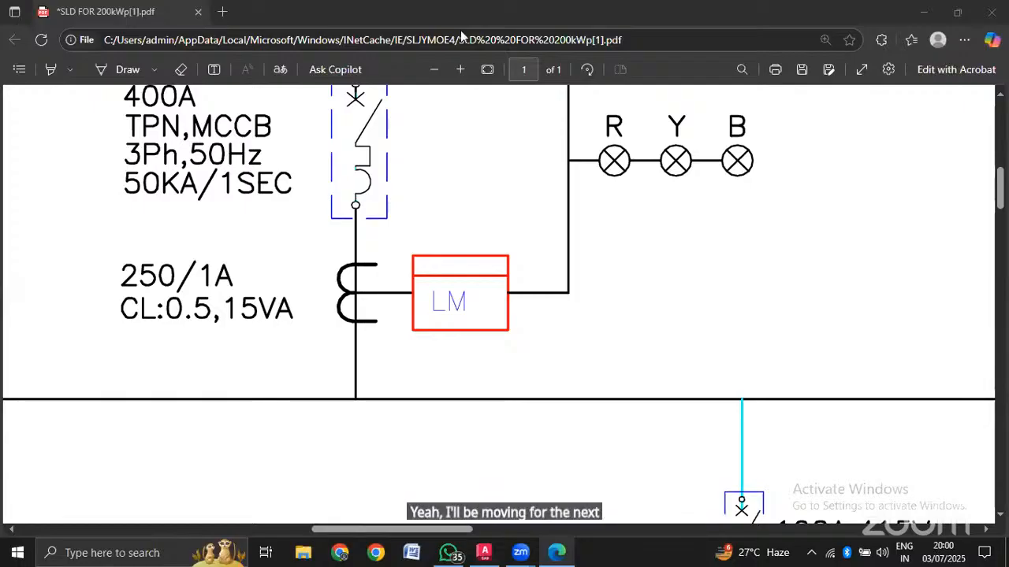
{"action": "scroll", "coordinate": [600, 285], "scroll_direction": "down", "scroll_amount": 1}
{"action": "scroll", "coordinate": [600, 285], "scroll_direction": "up", "scroll_amount": 3}
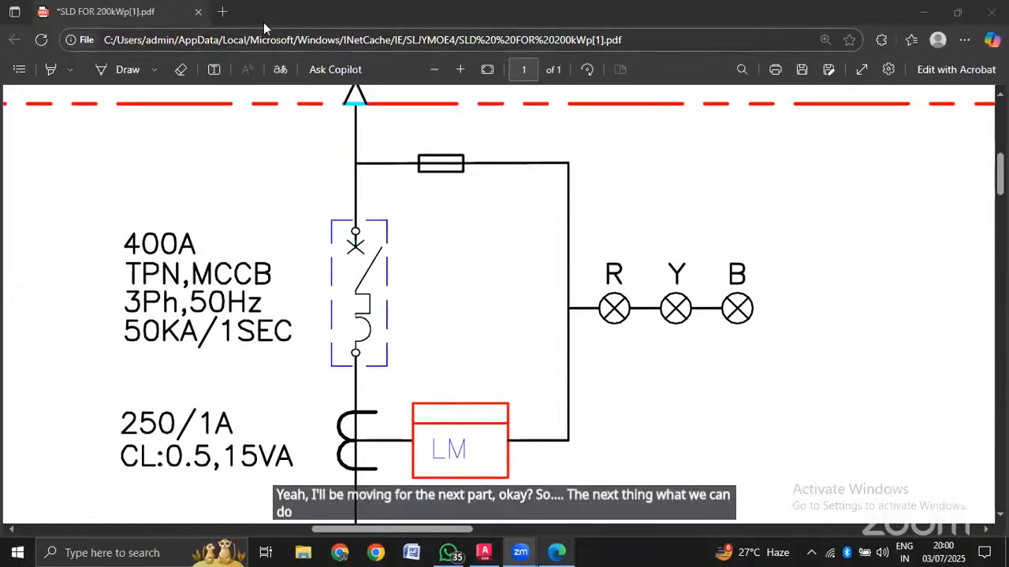
{"action": "left_click", "coordinate": [483, 553]}
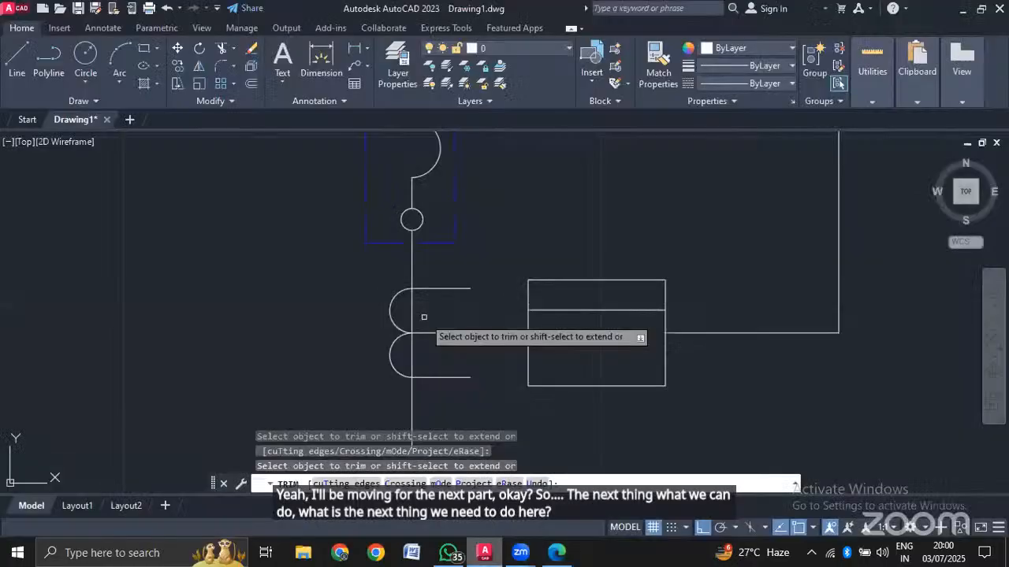
{"action": "key", "text": "Escape"}
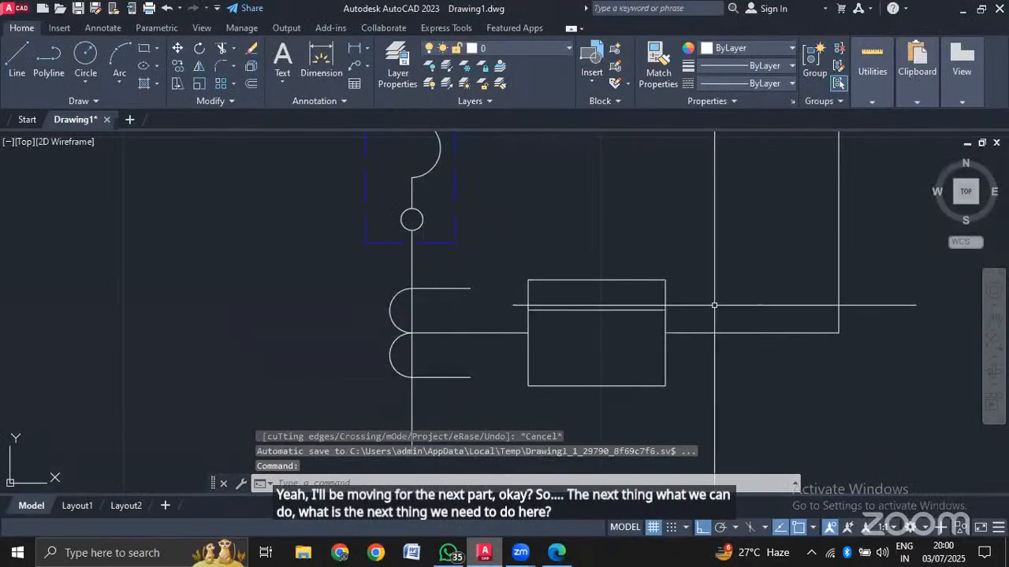
{"action": "middle_click_drag", "start_coordinate": [713, 290], "coordinate": [687, 350]}
{"action": "scroll", "coordinate": [674, 350], "scroll_direction": "down", "scroll_amount": 4}
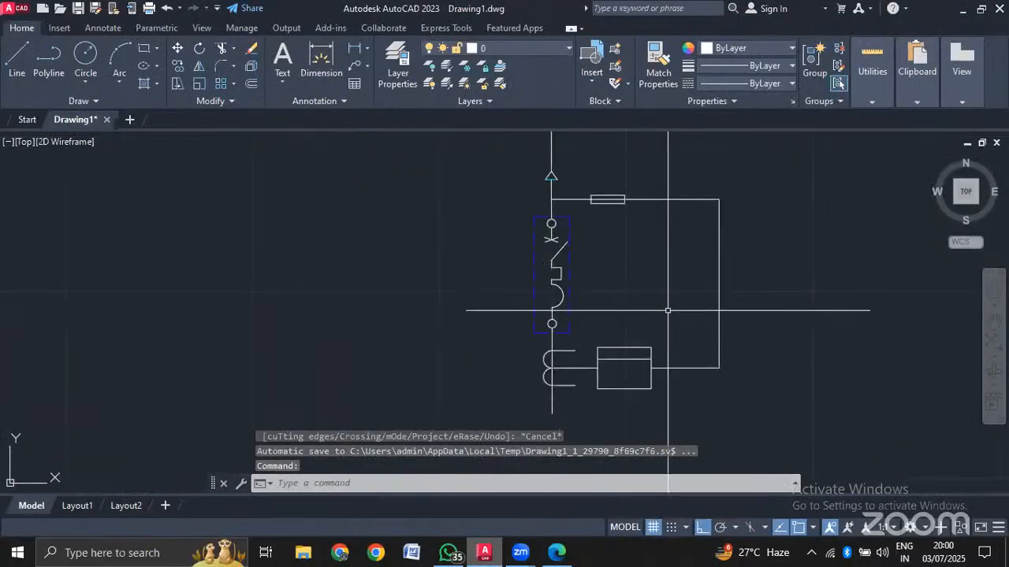
{"action": "scroll", "coordinate": [667, 311], "scroll_direction": "up", "scroll_amount": 2}
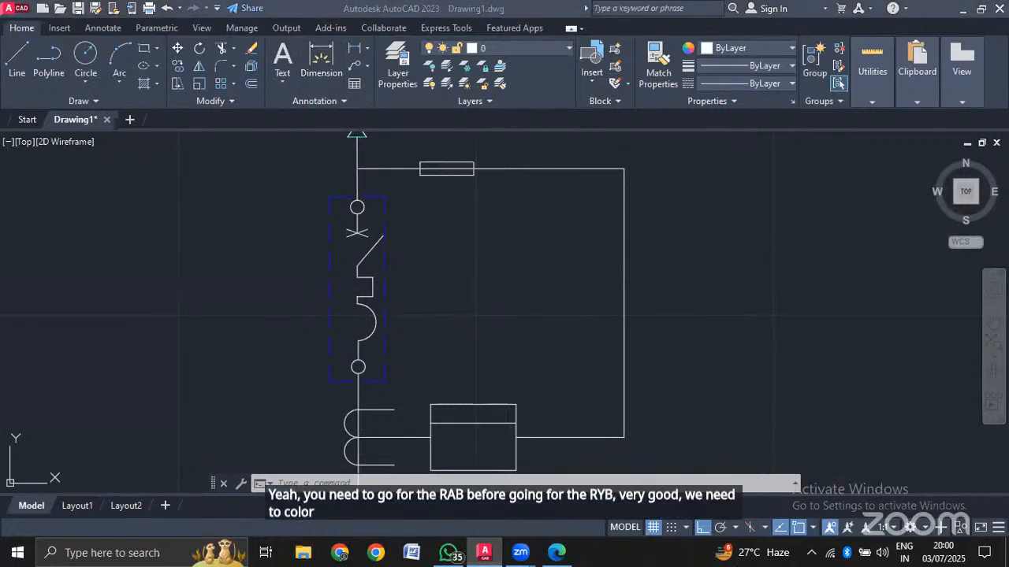
Set the LM rectangle's colour to Red in its properties.
{"action": "scroll", "coordinate": [492, 361], "scroll_direction": "up", "scroll_amount": 2}
{"action": "middle_click_drag", "start_coordinate": [533, 349], "coordinate": [646, 203]}
{"action": "left_click", "coordinate": [622, 250]}
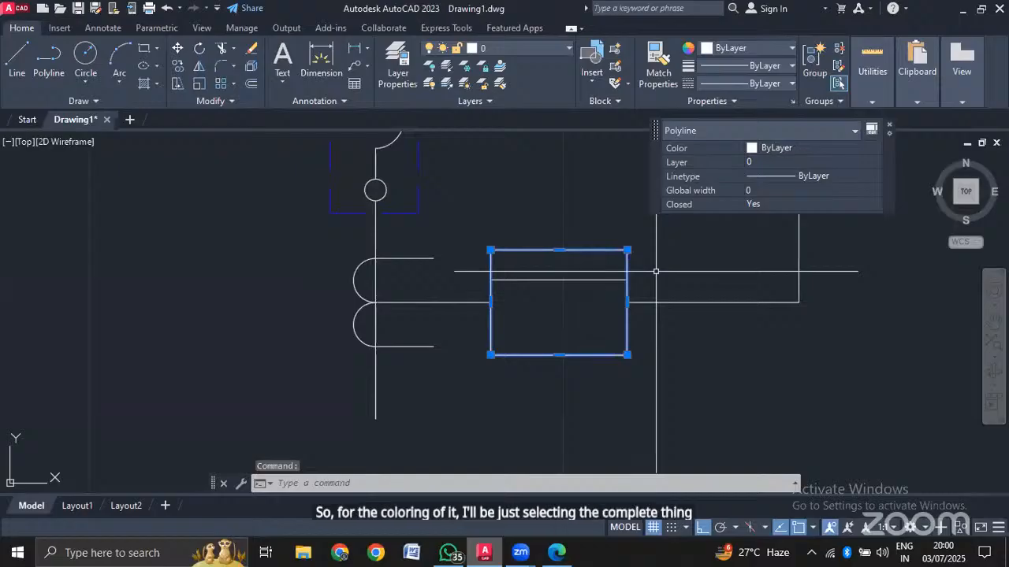
{"action": "type", "text": "pr"}
{"action": "key", "text": "Return"}
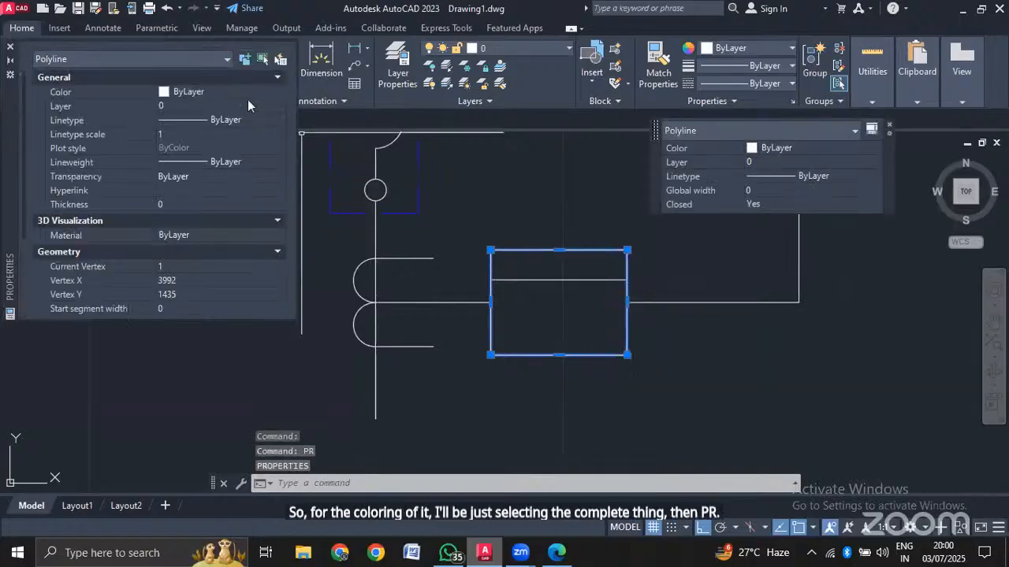
{"action": "left_click", "coordinate": [247, 93]}
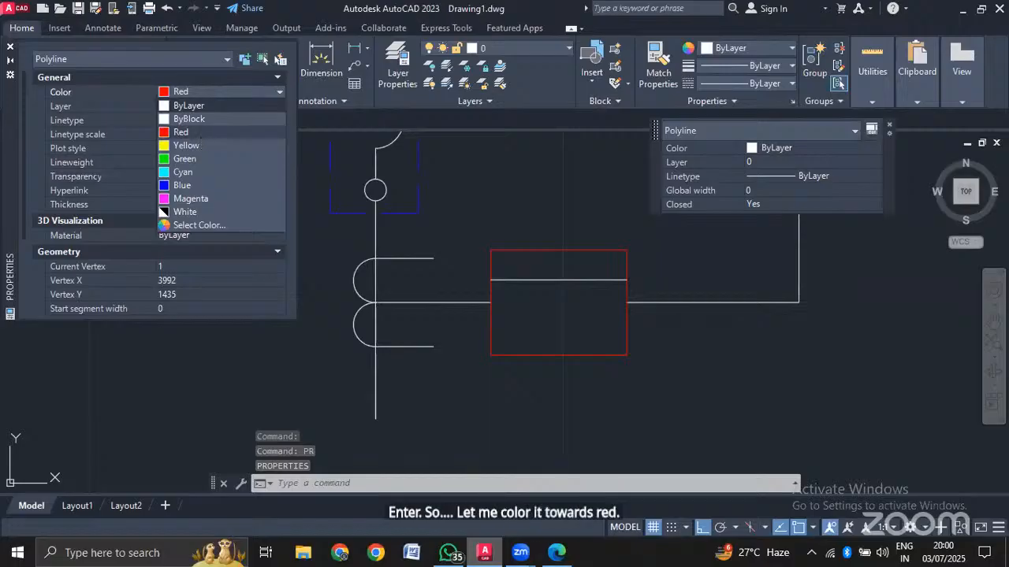
{"action": "left_click", "coordinate": [200, 134]}
{"action": "key", "text": "Escape"}
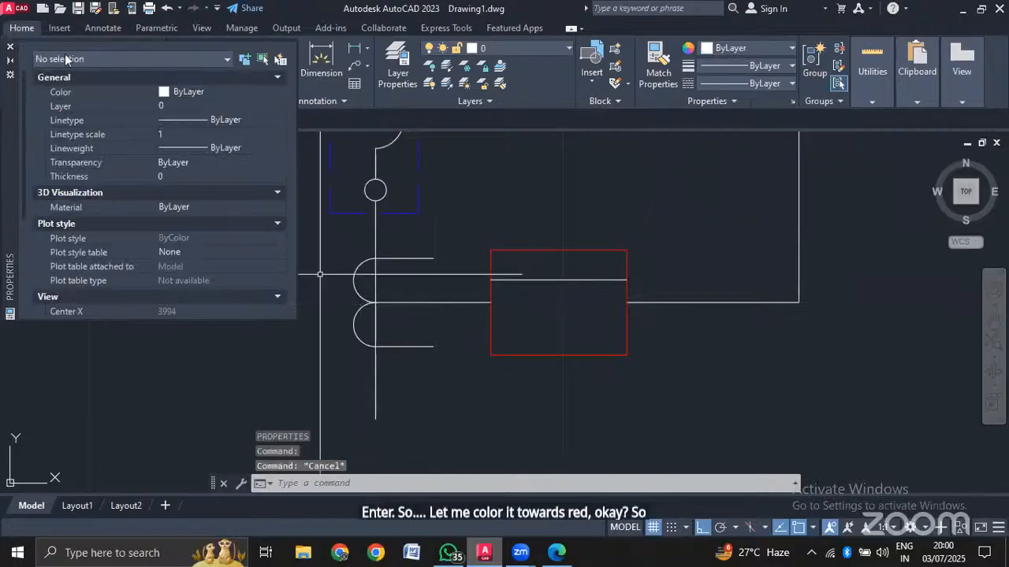
{"action": "left_click", "coordinate": [9, 46]}
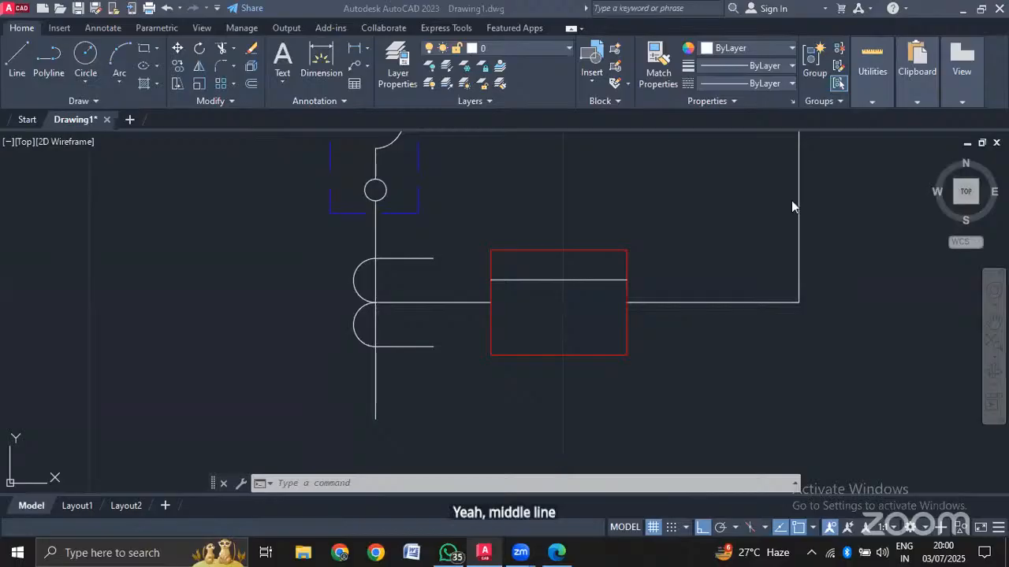
{"action": "scroll", "coordinate": [629, 282], "scroll_direction": "down", "scroll_amount": 2}
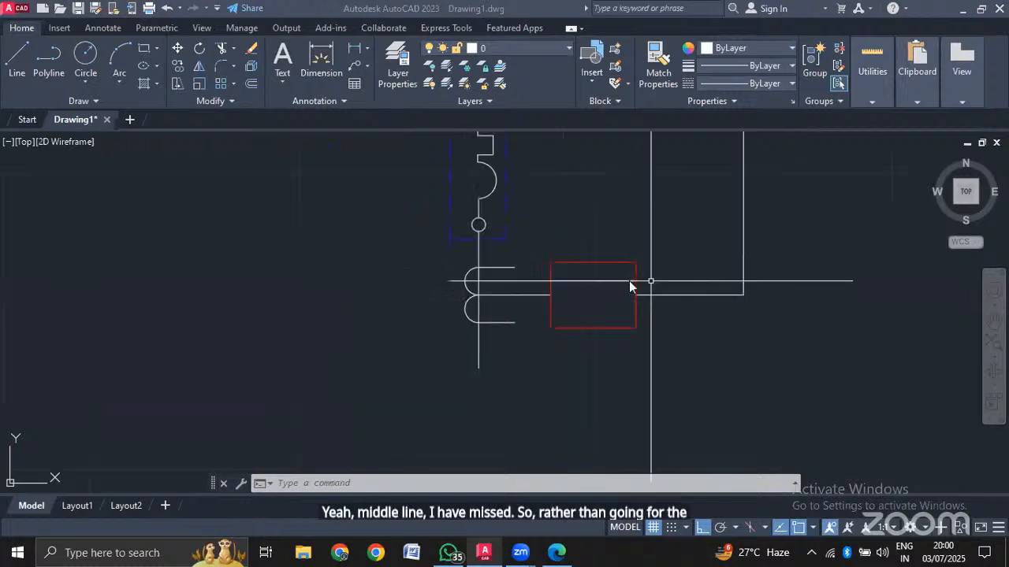
{"action": "scroll", "coordinate": [624, 282], "scroll_direction": "up", "scroll_amount": 2}
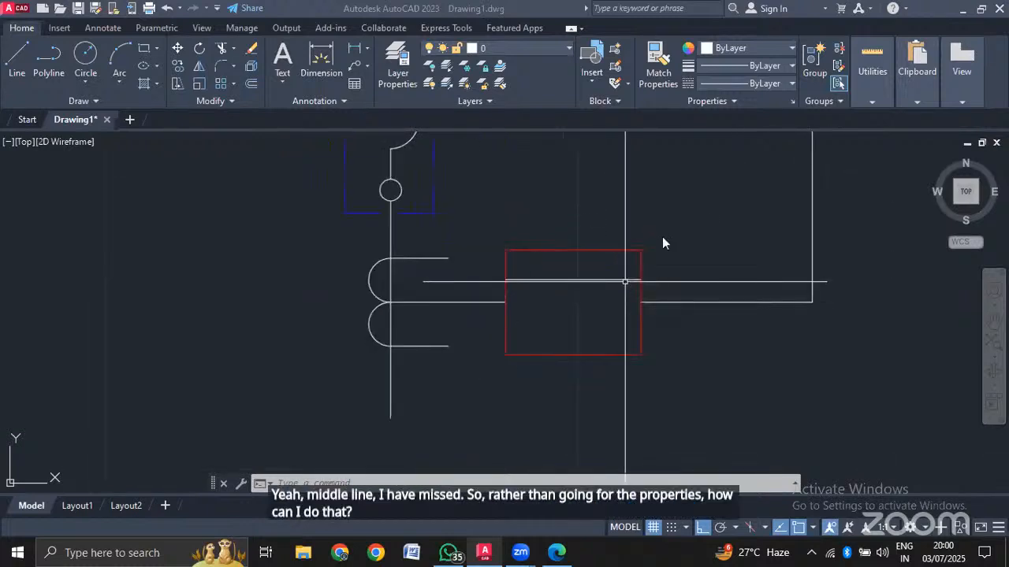
{"action": "scroll", "coordinate": [656, 241], "scroll_direction": "down", "scroll_amount": 2}
{"action": "scroll", "coordinate": [655, 241], "scroll_direction": "up", "scroll_amount": 2}
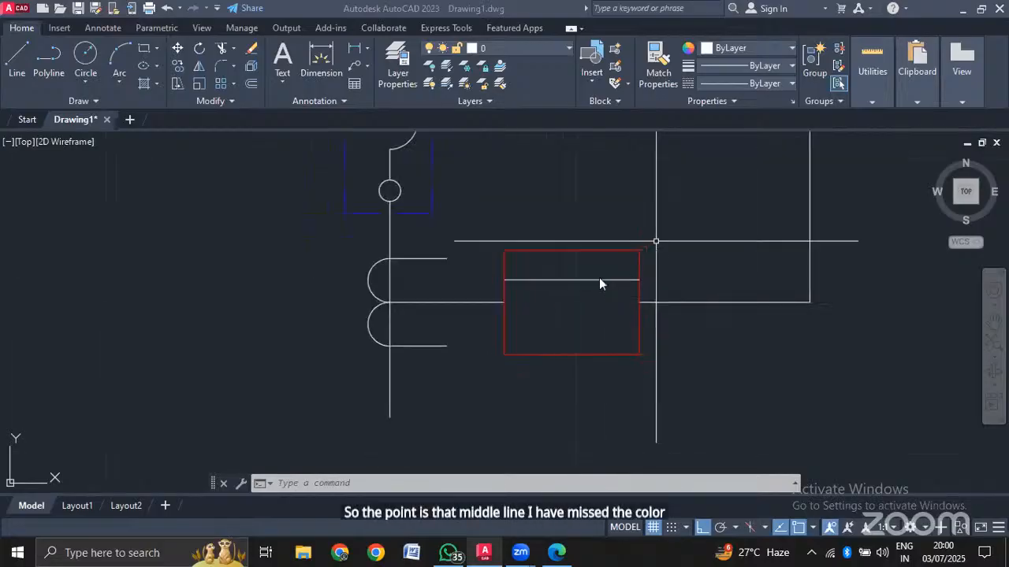
{"action": "left_click", "coordinate": [604, 280]}
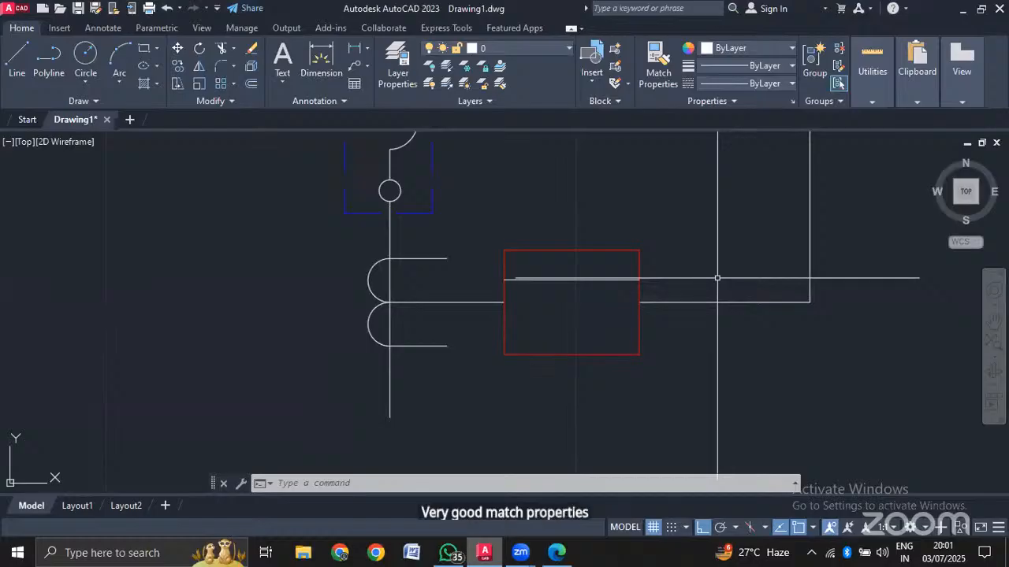
{"action": "left_click", "coordinate": [719, 231]}
{"action": "key", "text": "Escape"}
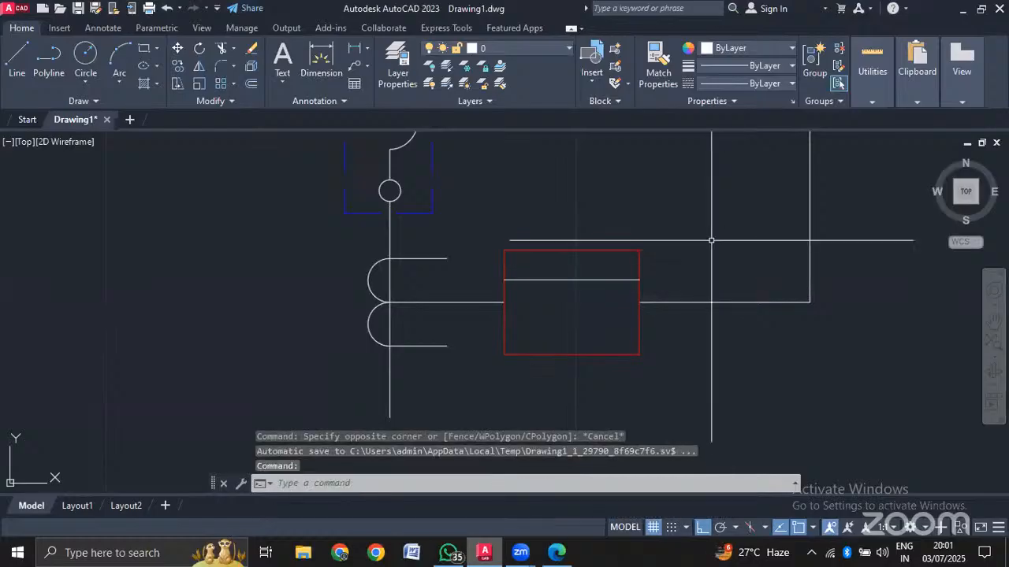
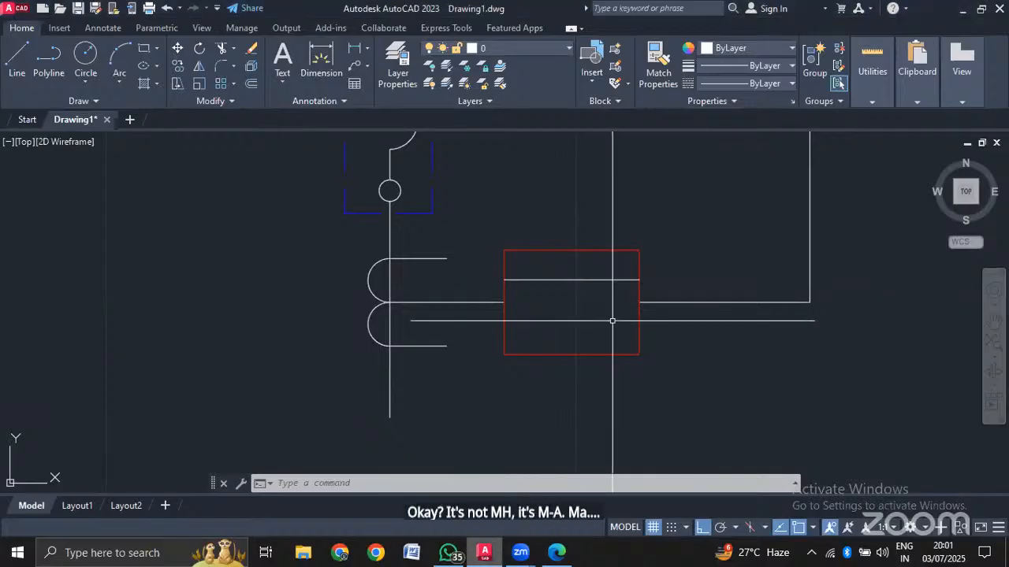
Try to copy the red LM rectangle's properties to its horizontal divider line with Match Properties.
{"action": "type", "text": "N"}
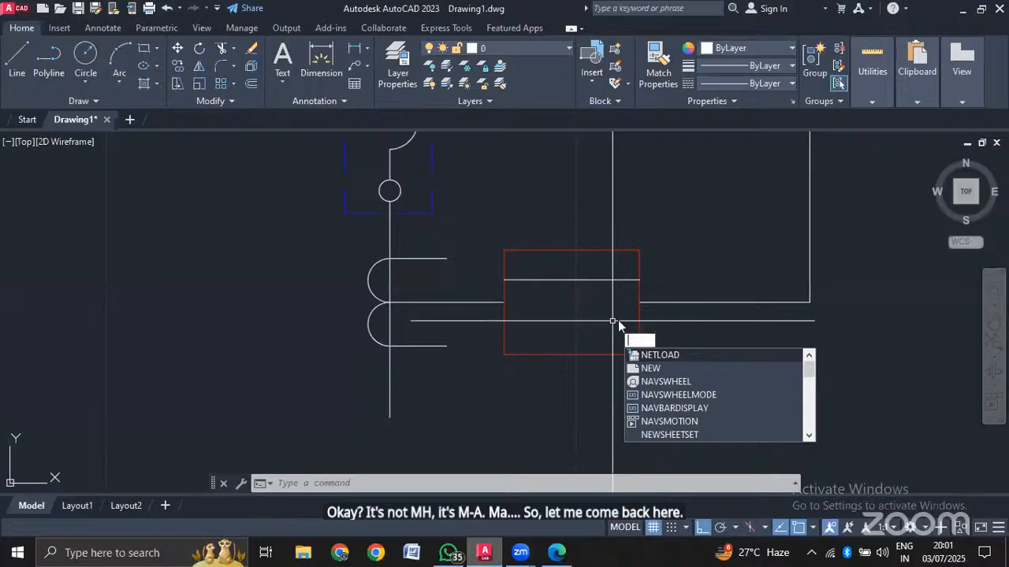
{"action": "type", "text": "MA"}
{"action": "key", "text": "Return"}
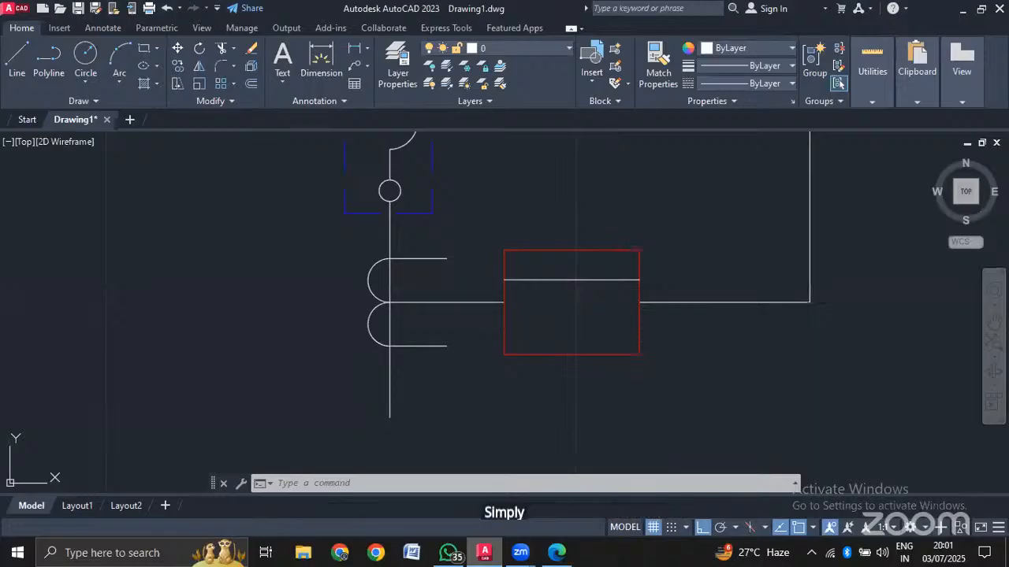
{"action": "left_click", "coordinate": [541, 251]}
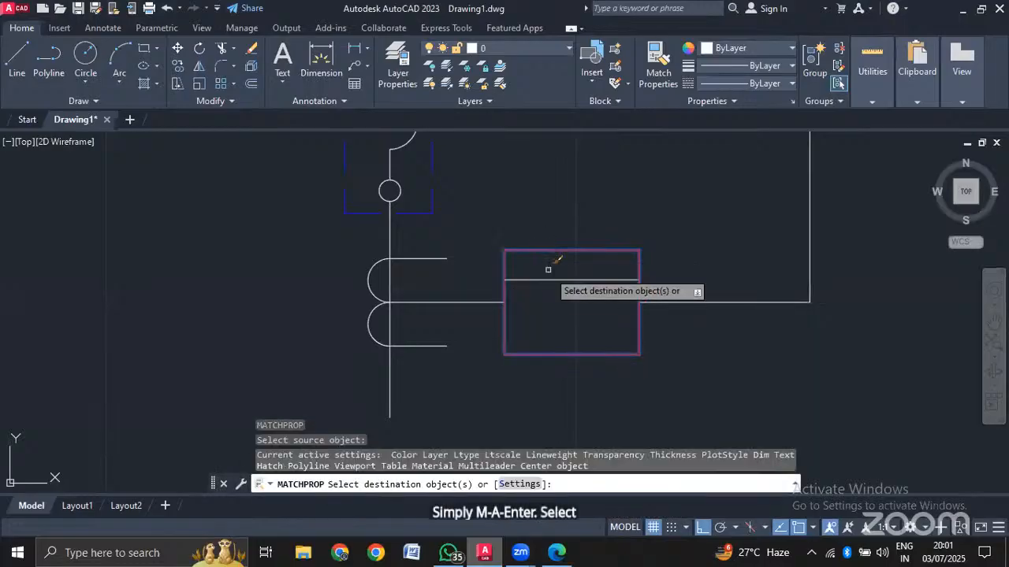
{"action": "left_click", "coordinate": [563, 271]}
{"action": "key", "text": "Escape"}
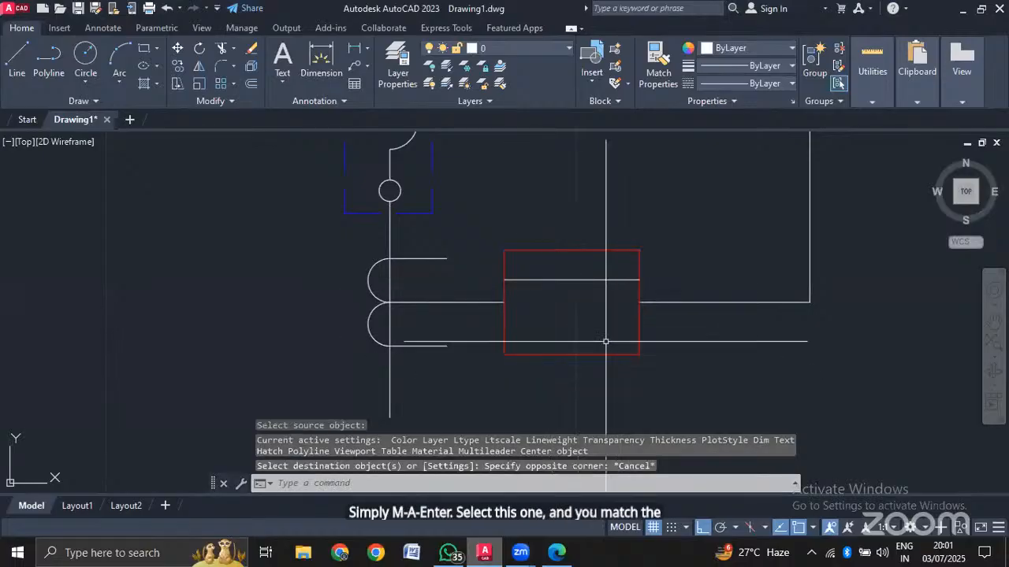
Match the LM box's horizontal divider line to the properties of the red rectangle.
{"action": "type", "text": "ma"}
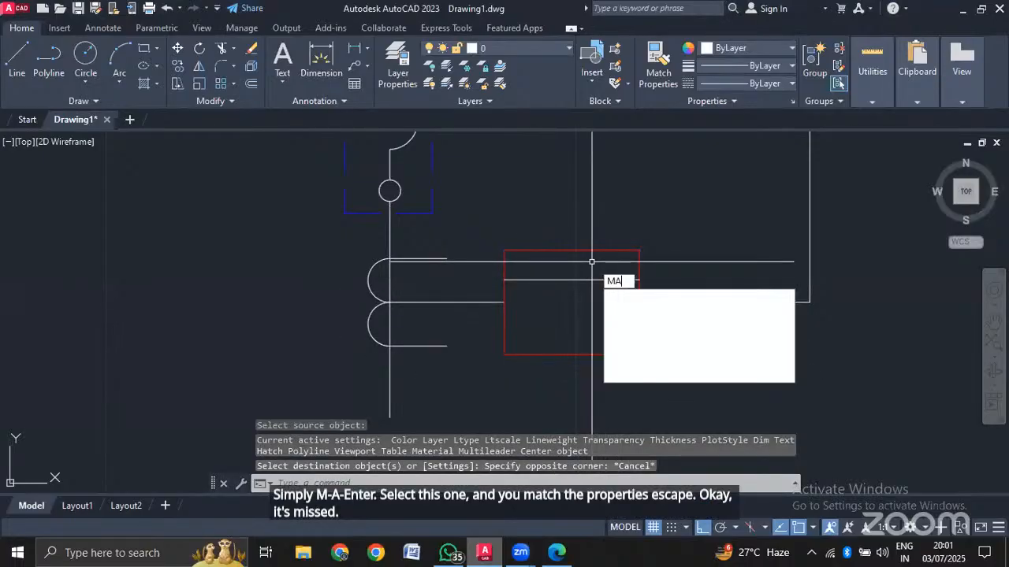
{"action": "key", "text": "Return"}
{"action": "left_click", "coordinate": [593, 250]}
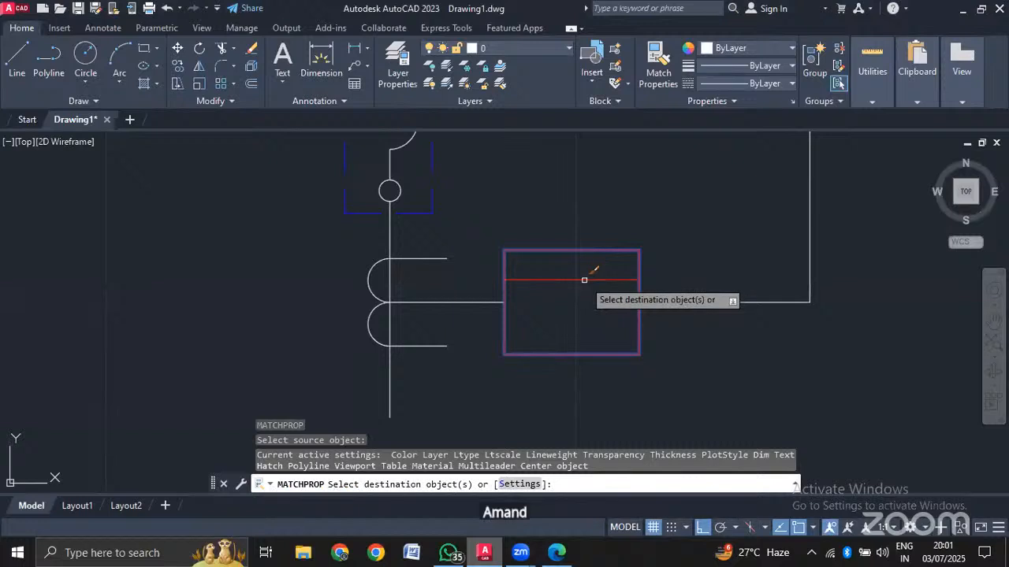
{"action": "left_click", "coordinate": [592, 279]}
{"action": "left_click", "coordinate": [590, 329]}
{"action": "key", "text": "Return"}
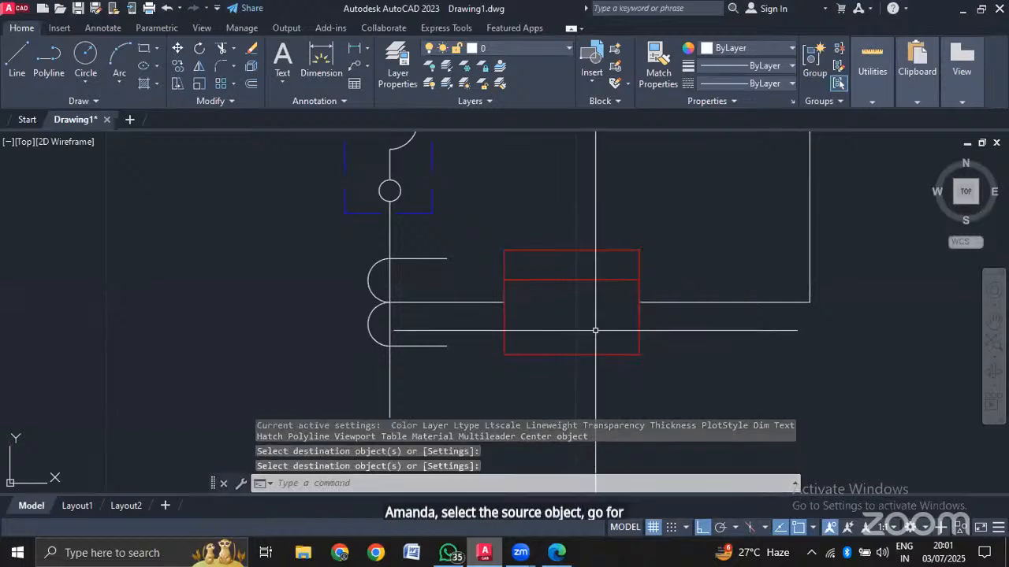
Set the lineweight of the LM rectangle, its divider line and the connected fuse branch polyline to 1.00 mm.
{"action": "scroll", "coordinate": [623, 339], "scroll_direction": "down", "scroll_amount": 4}
{"action": "scroll", "coordinate": [647, 282], "scroll_direction": "up", "scroll_amount": 4}
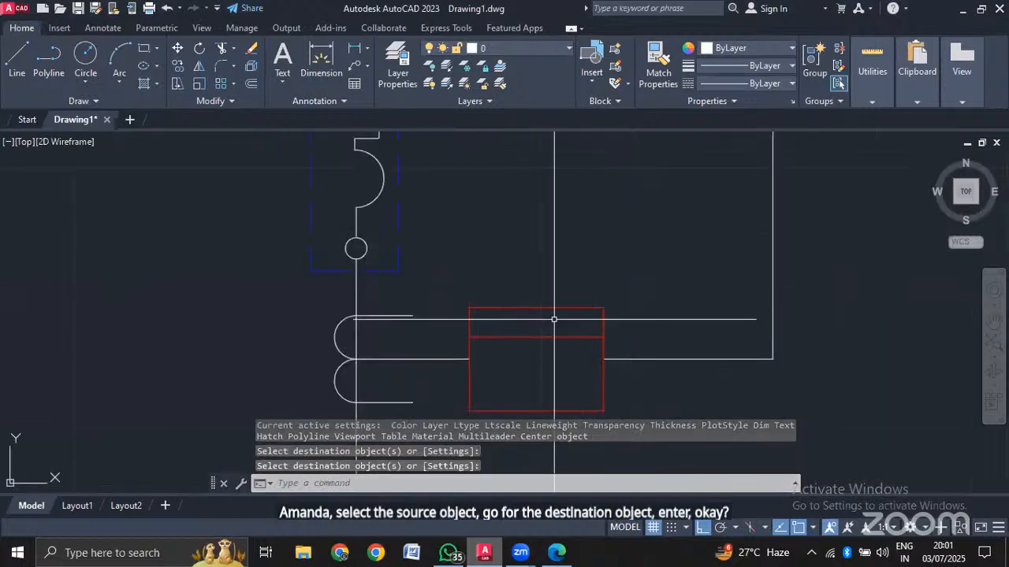
{"action": "middle_click_drag", "start_coordinate": [670, 333], "coordinate": [513, 310]}
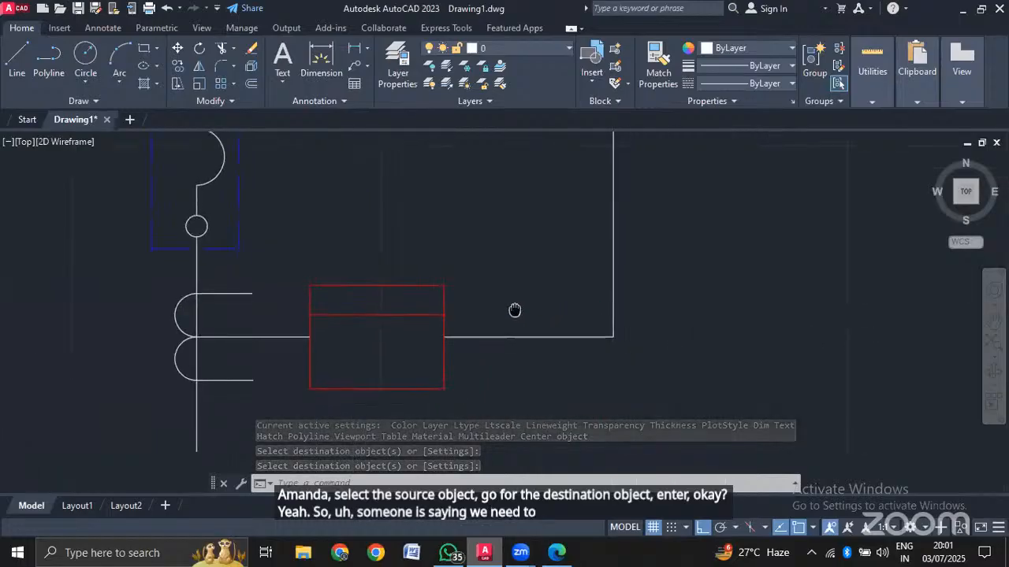
{"action": "scroll", "coordinate": [504, 236], "scroll_direction": "down", "scroll_amount": 4}
{"action": "scroll", "coordinate": [502, 223], "scroll_direction": "up", "scroll_amount": 5}
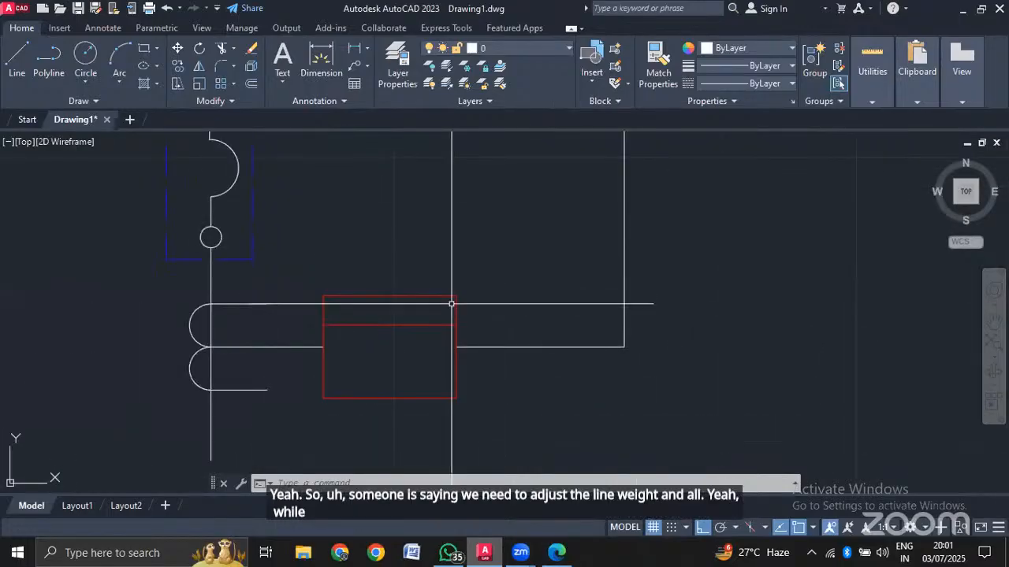
{"action": "left_click", "coordinate": [475, 293]}
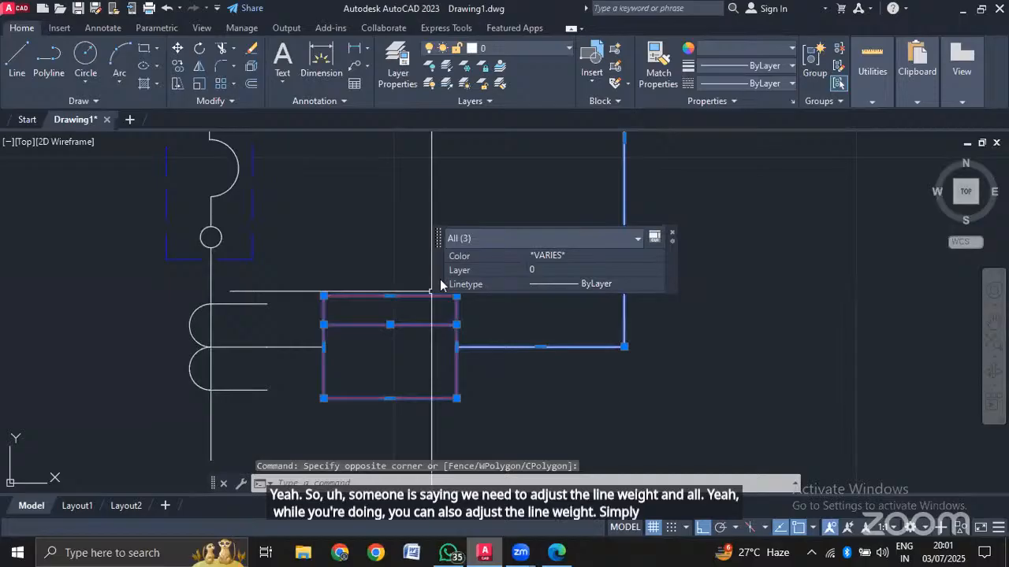
{"action": "type", "text": "pr"}
{"action": "key", "text": "Return"}
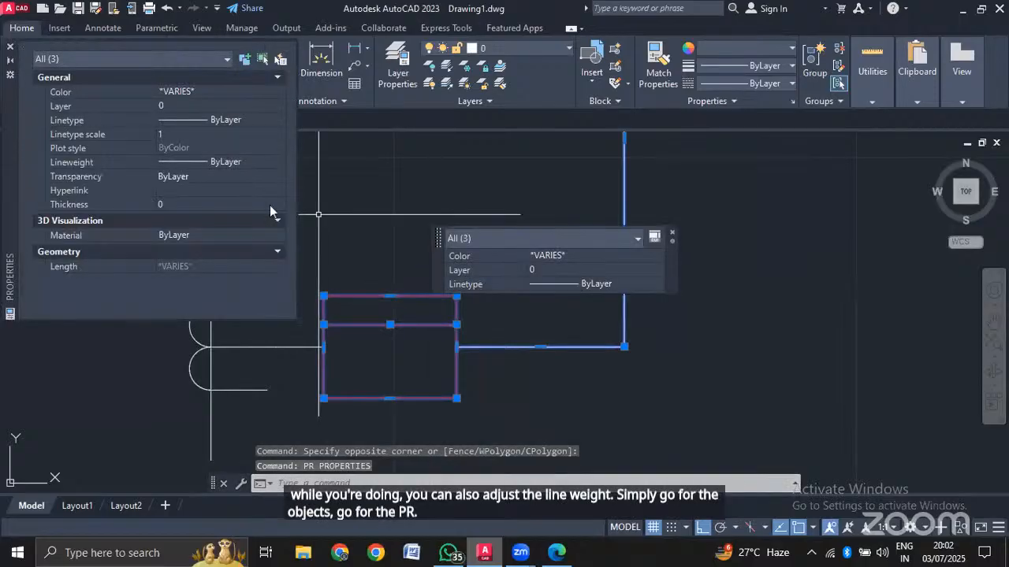
{"action": "left_click", "coordinate": [223, 163]}
{"action": "left_click", "coordinate": [222, 162]}
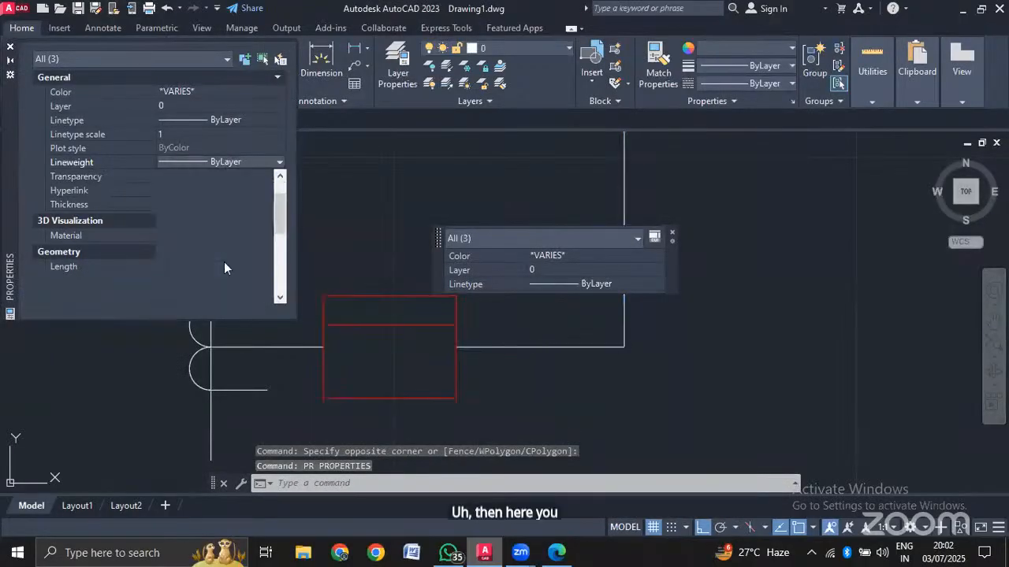
{"action": "left_click", "coordinate": [230, 214]}
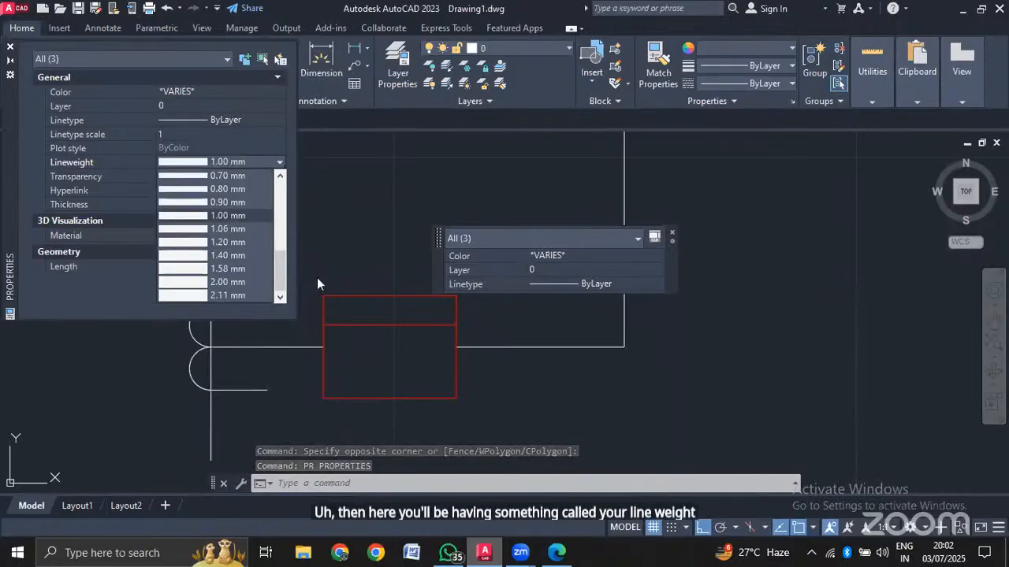
{"action": "key", "text": "Escape"}
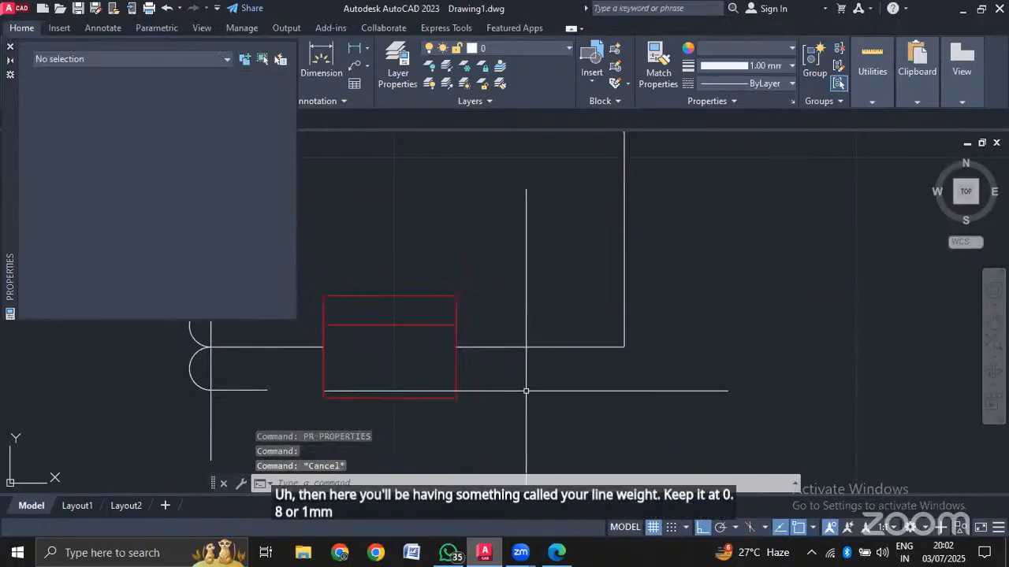
{"action": "scroll", "coordinate": [526, 391], "scroll_direction": "down", "scroll_amount": 3}
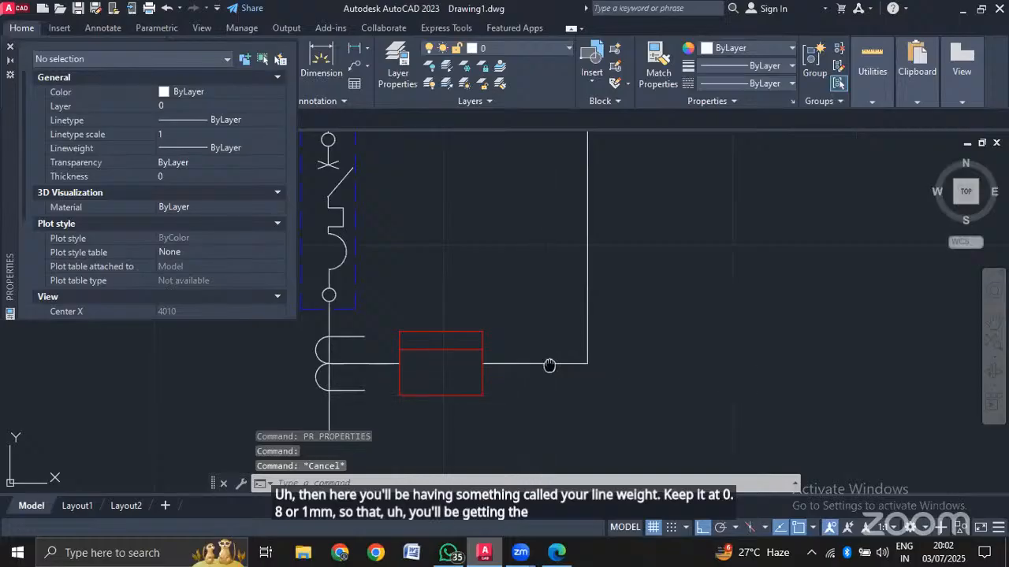
Close the object properties palette to clear the drawing area beside the fuse branch and LM box.
{"action": "mouse_move", "coordinate": [546, 360]}
{"action": "middle_mouse_down"}
{"action": "mouse_move", "coordinate": [500, 397]}
{"action": "mouse_move", "coordinate": [476, 375]}
{"action": "middle_mouse_up"}
{"action": "middle_click_drag", "start_coordinate": [556, 230], "coordinate": [523, 312]}
{"action": "key", "text": "Escape"}
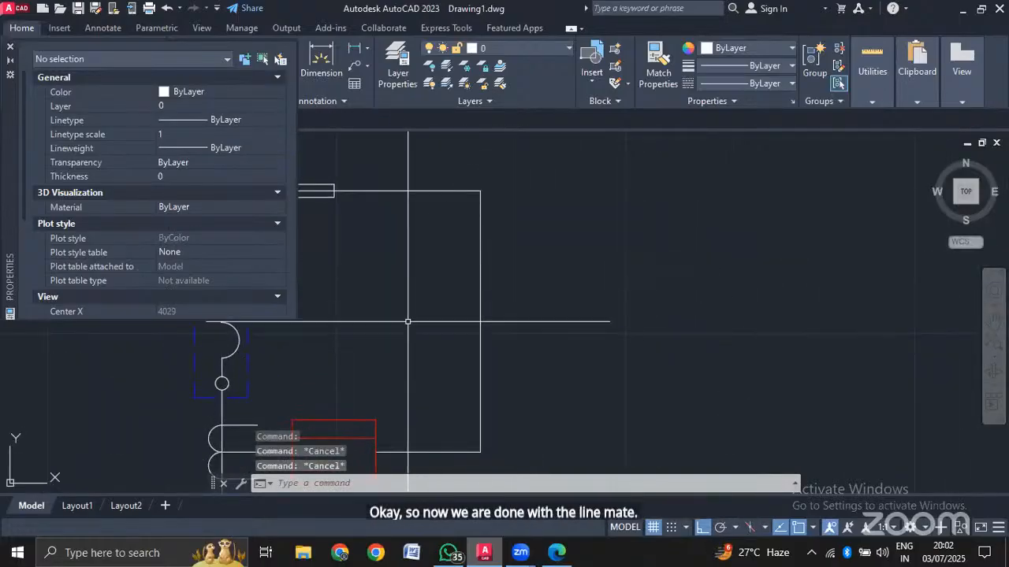
{"action": "scroll", "coordinate": [415, 293], "scroll_direction": "down", "scroll_amount": 2}
{"action": "scroll", "coordinate": [416, 293], "scroll_direction": "up", "scroll_amount": 2}
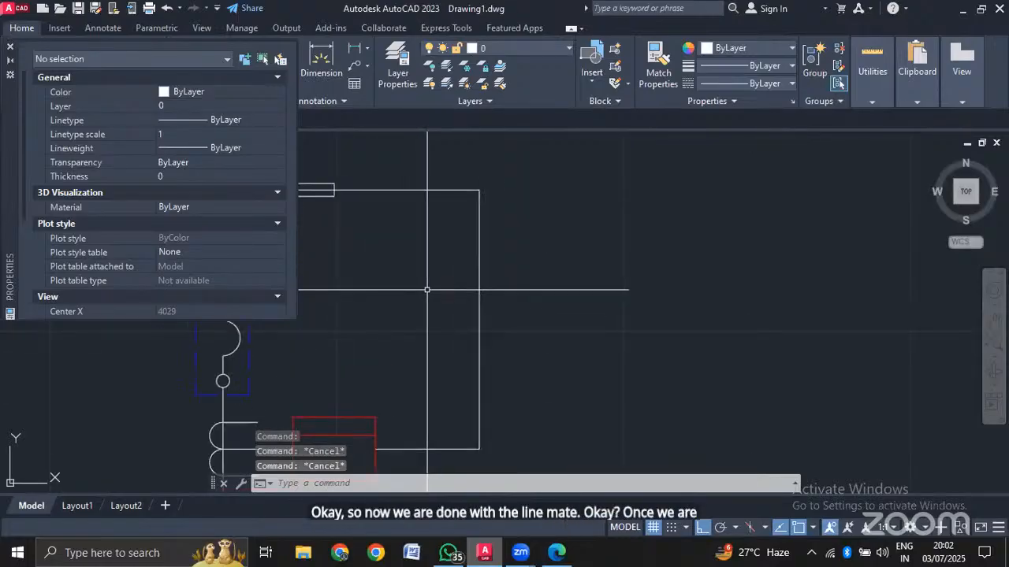
{"action": "left_click", "coordinate": [9, 49]}
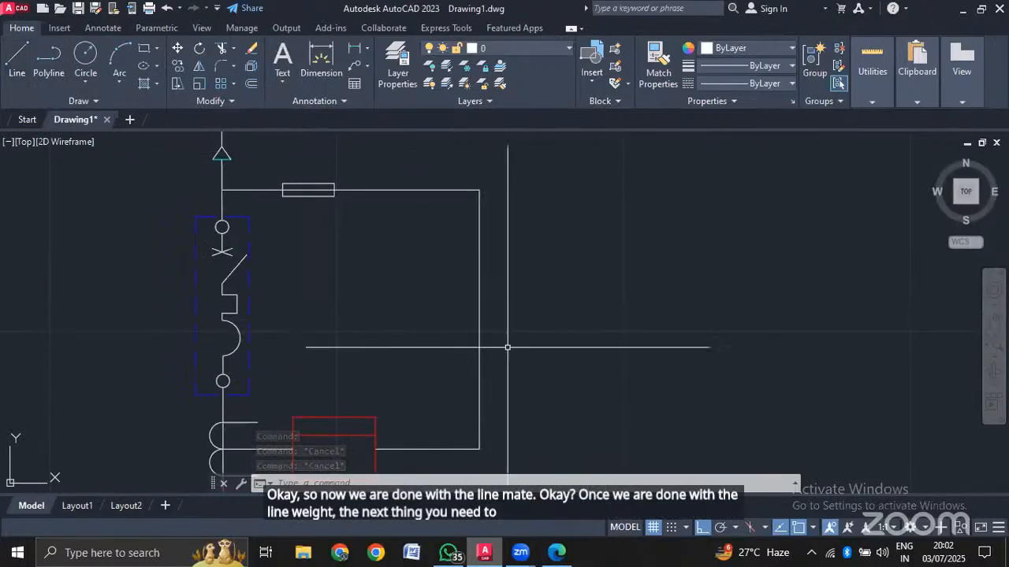
Switch to the reference PDF, examine the R, Y and B indicator segment beside the LM branch, and return to the drawing.
{"action": "scroll", "coordinate": [496, 338], "scroll_direction": "up", "scroll_amount": 2}
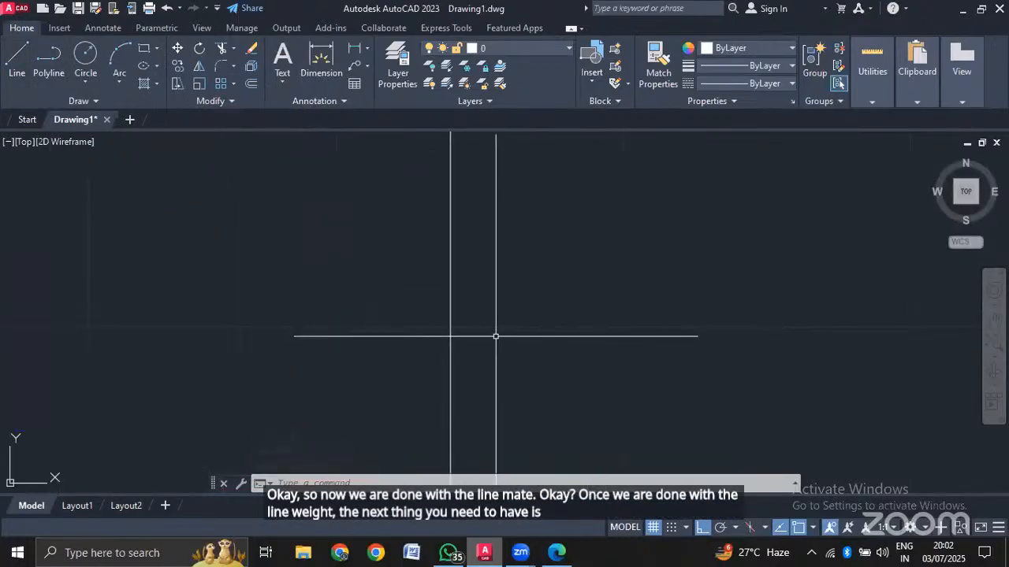
{"action": "left_click", "coordinate": [557, 556]}
{"action": "scroll", "coordinate": [622, 362], "scroll_direction": "down", "scroll_amount": 1}
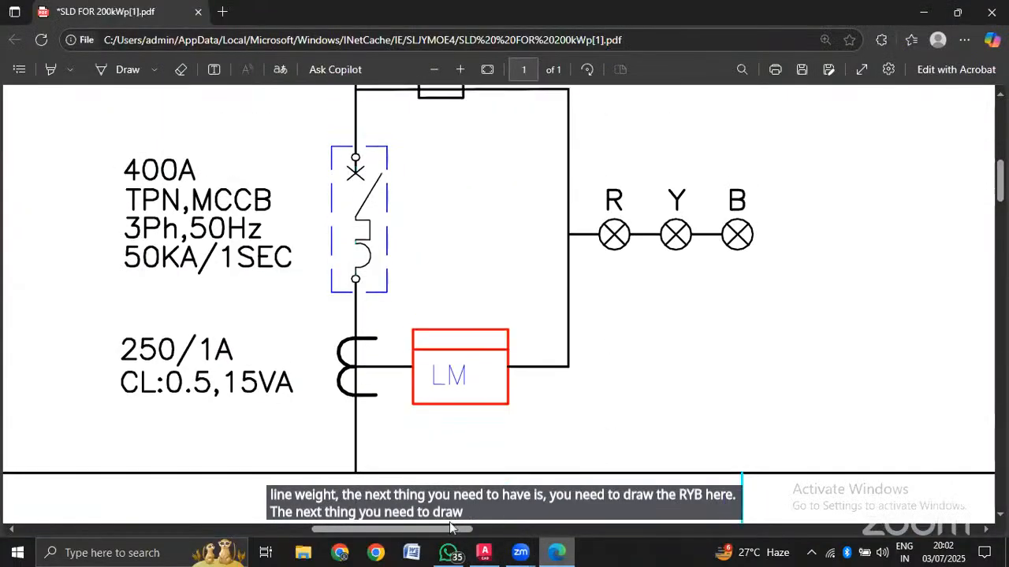
{"action": "left_click_drag", "start_coordinate": [446, 530], "coordinate": [508, 532]}
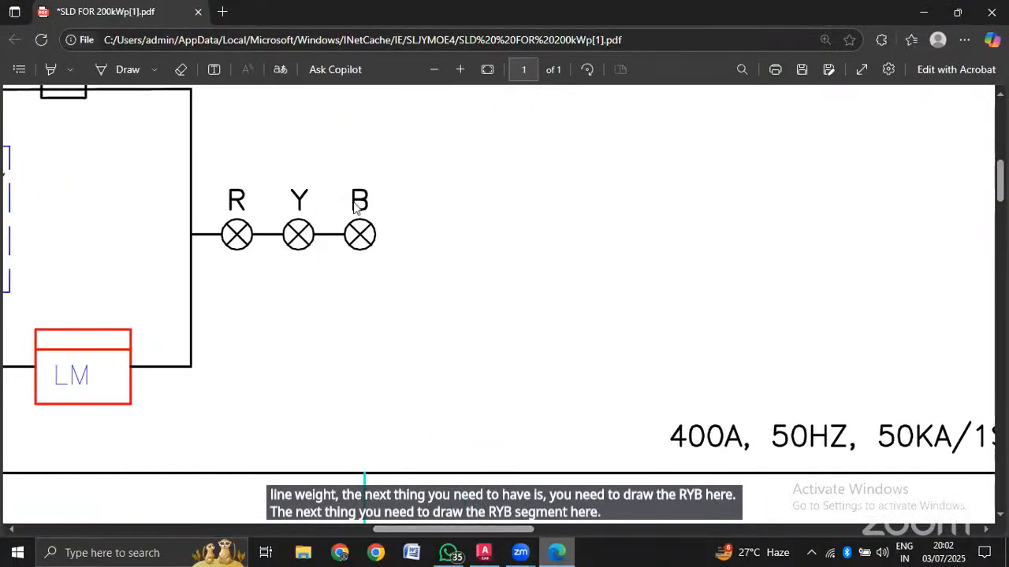
{"action": "left_click", "coordinate": [483, 553]}
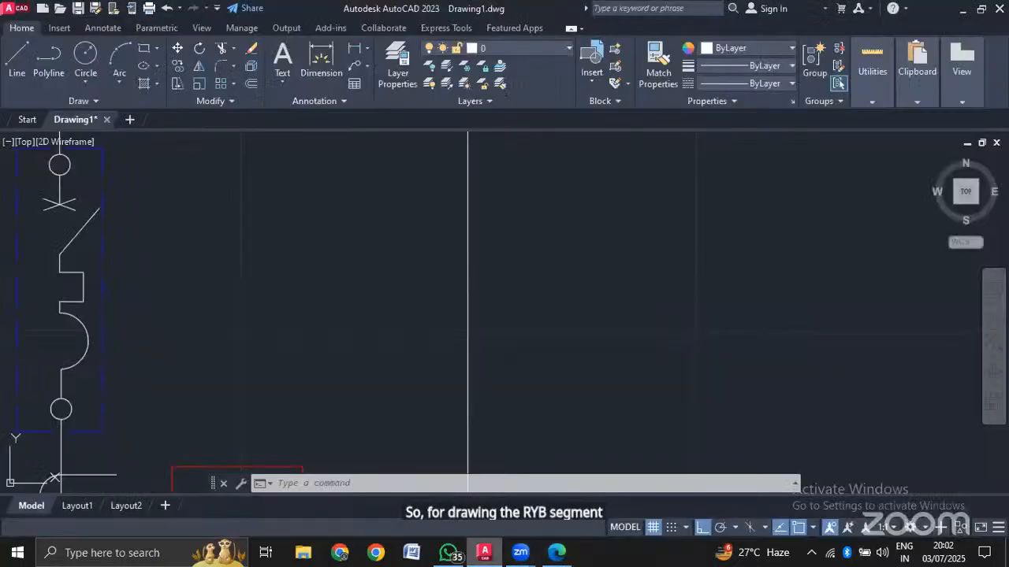
Draw a horizontal line about 58 units long outward from the midpoint of the fuse branch's vertical line.
{"action": "mouse_move", "coordinate": [541, 289]}
{"action": "middle_mouse_down"}
{"action": "mouse_move", "coordinate": [524, 306]}
{"action": "mouse_move", "coordinate": [370, 357]}
{"action": "mouse_move", "coordinate": [369, 313]}
{"action": "mouse_move", "coordinate": [424, 299]}
{"action": "middle_mouse_up"}
{"action": "scroll", "coordinate": [425, 299], "scroll_direction": "down", "scroll_amount": 2}
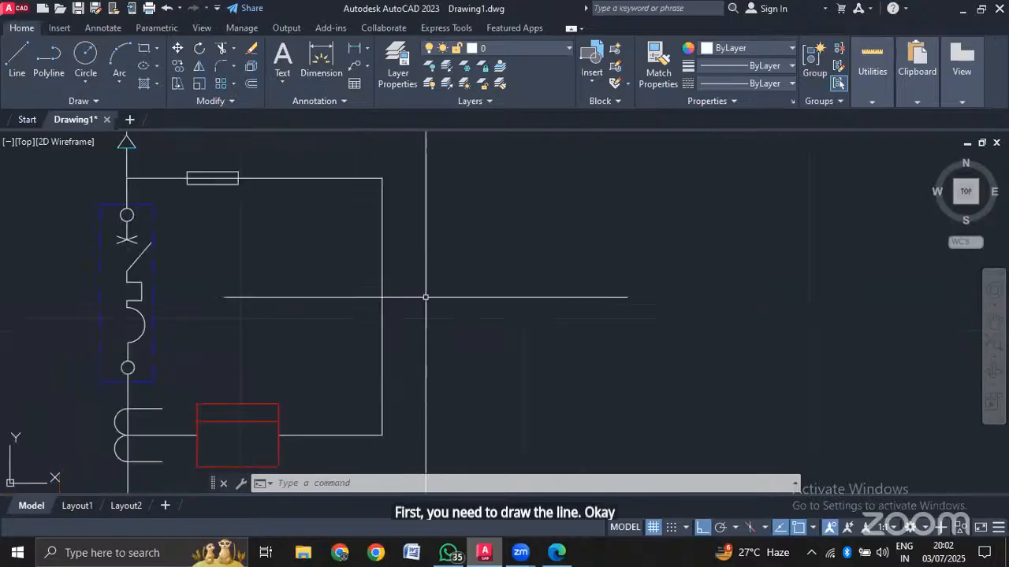
{"action": "scroll", "coordinate": [426, 297], "scroll_direction": "up", "scroll_amount": 2}
{"action": "scroll", "coordinate": [425, 297], "scroll_direction": "down", "scroll_amount": 2}
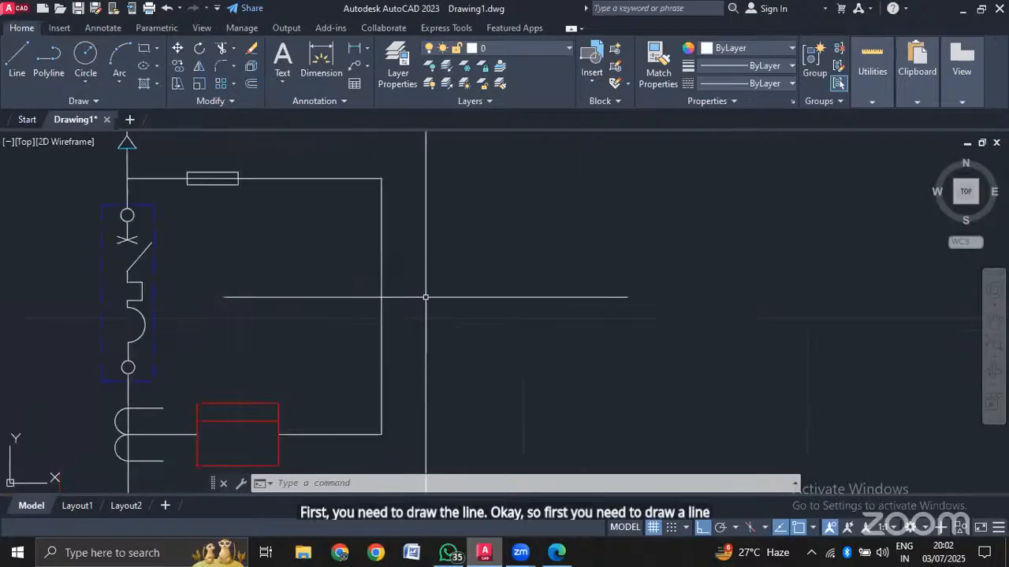
{"action": "key", "text": "Return"}
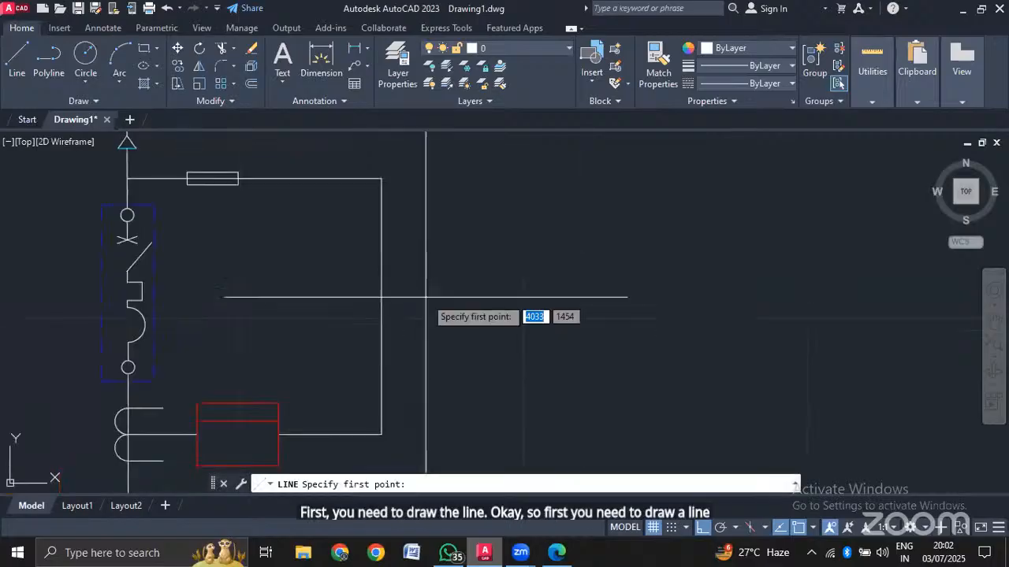
{"action": "left_click", "coordinate": [382, 306]}
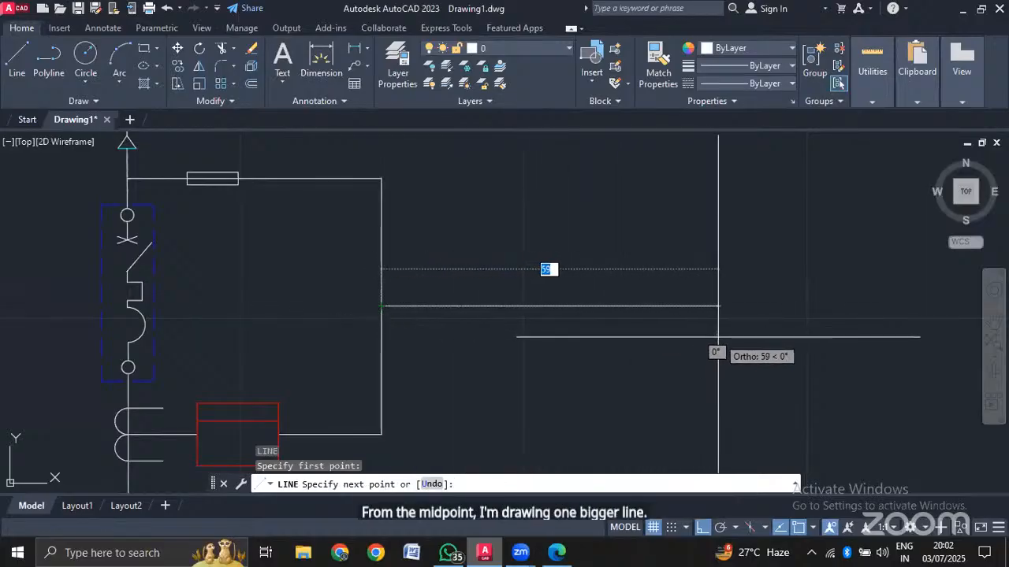
{"action": "scroll", "coordinate": [718, 337], "scroll_direction": "up", "scroll_amount": 2}
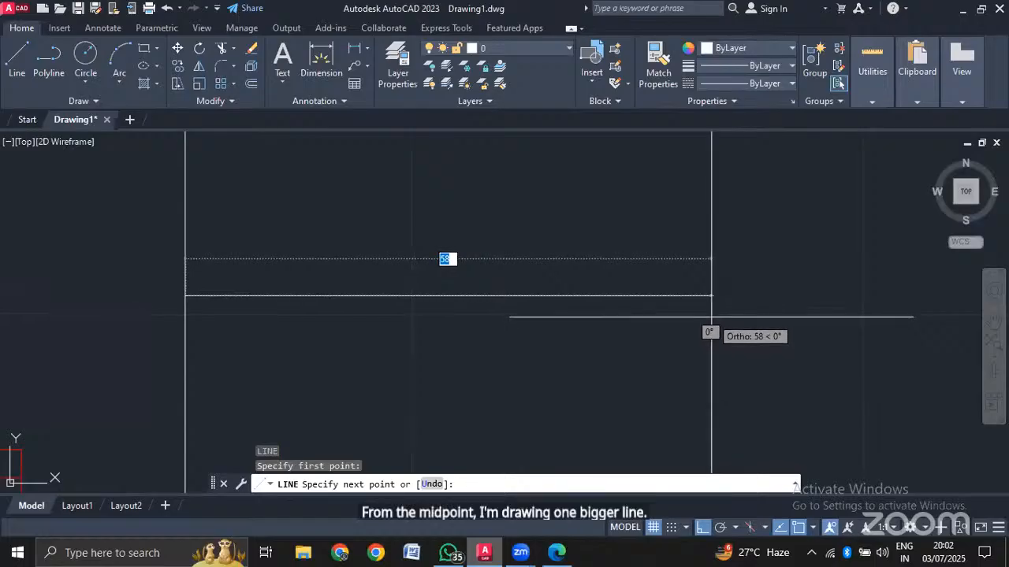
{"action": "left_click", "coordinate": [711, 317]}
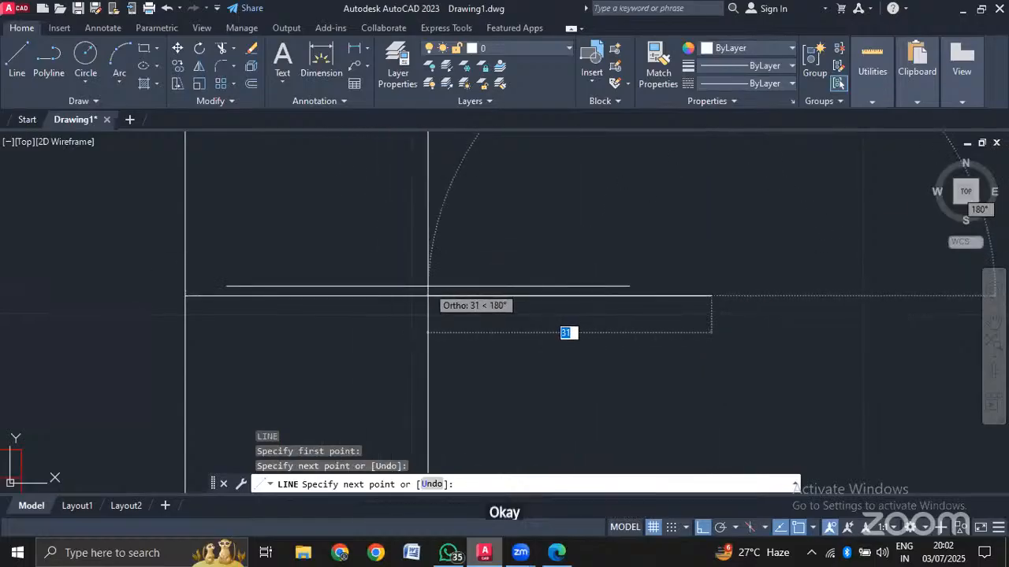
{"action": "key", "text": "Escape"}
{"action": "scroll", "coordinate": [427, 286], "scroll_direction": "down", "scroll_amount": 2}
{"action": "scroll", "coordinate": [351, 275], "scroll_direction": "up", "scroll_amount": 2}
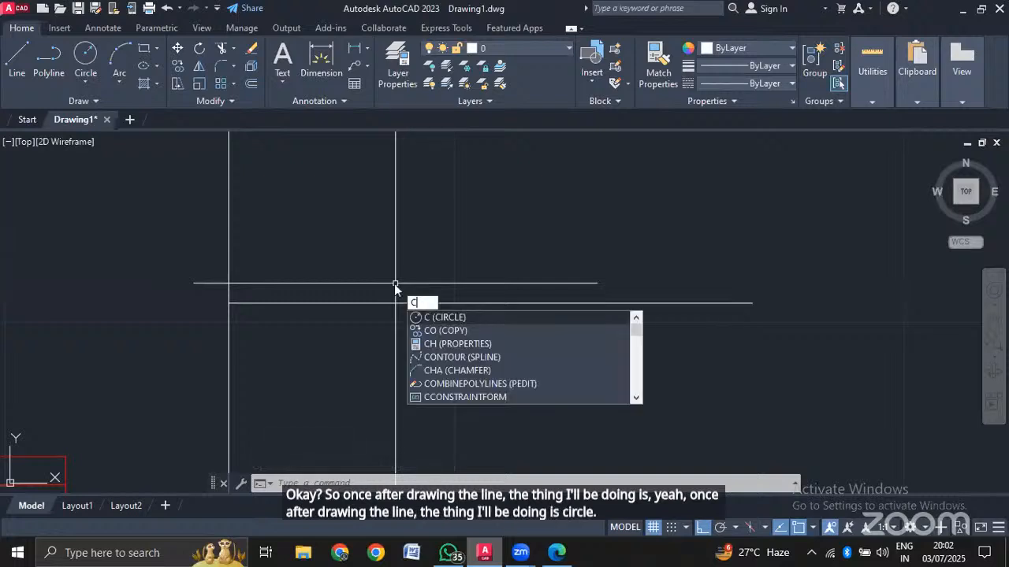
{"action": "key", "text": "Return"}
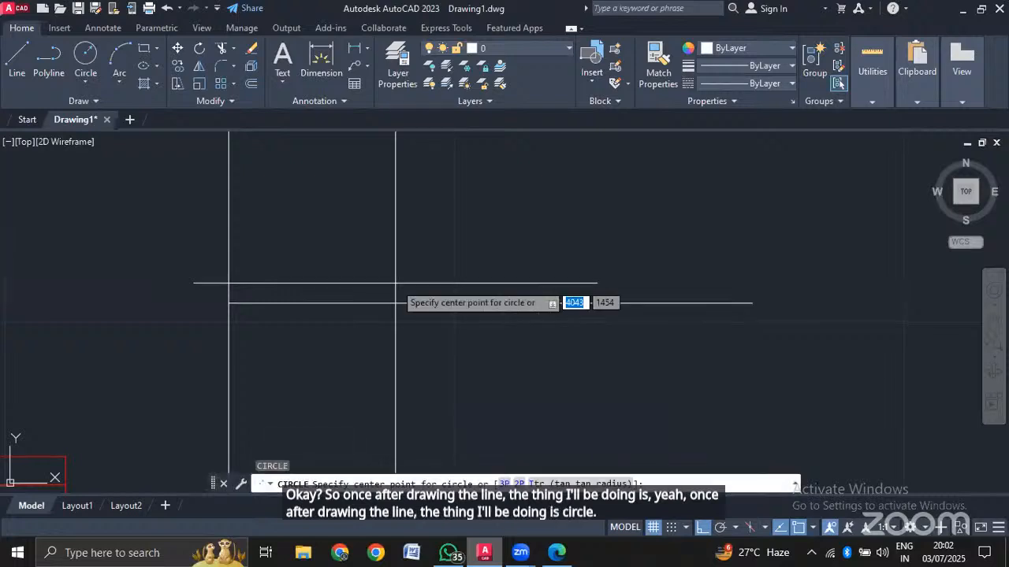
{"action": "left_click", "coordinate": [289, 302]}
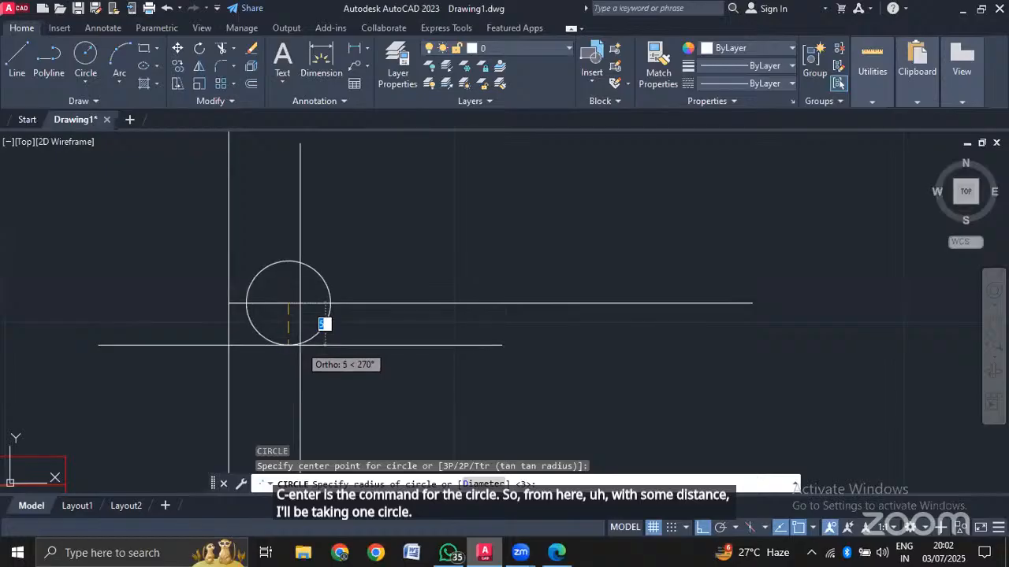
{"action": "key", "text": "Escape"}
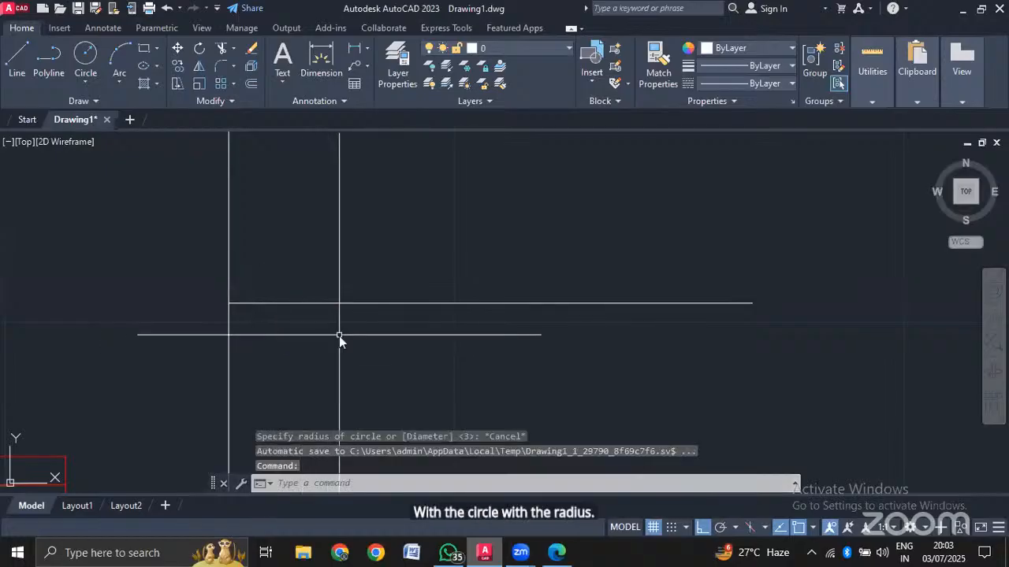
Draw a circle of about 6 units radius centred on the new horizontal line, a short distance from the vertical branch line.
{"action": "key", "text": "space"}
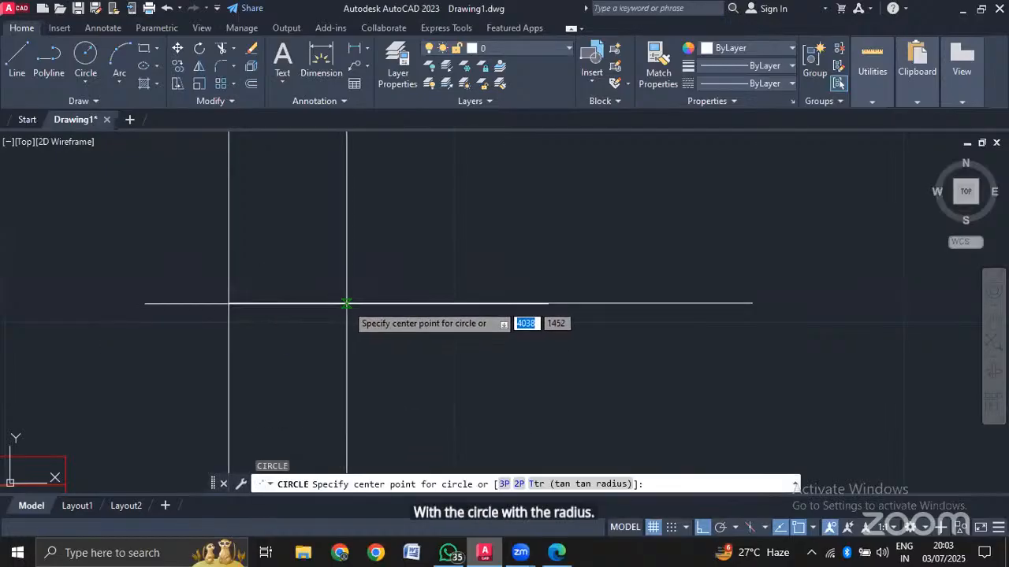
{"action": "left_click", "coordinate": [347, 303]}
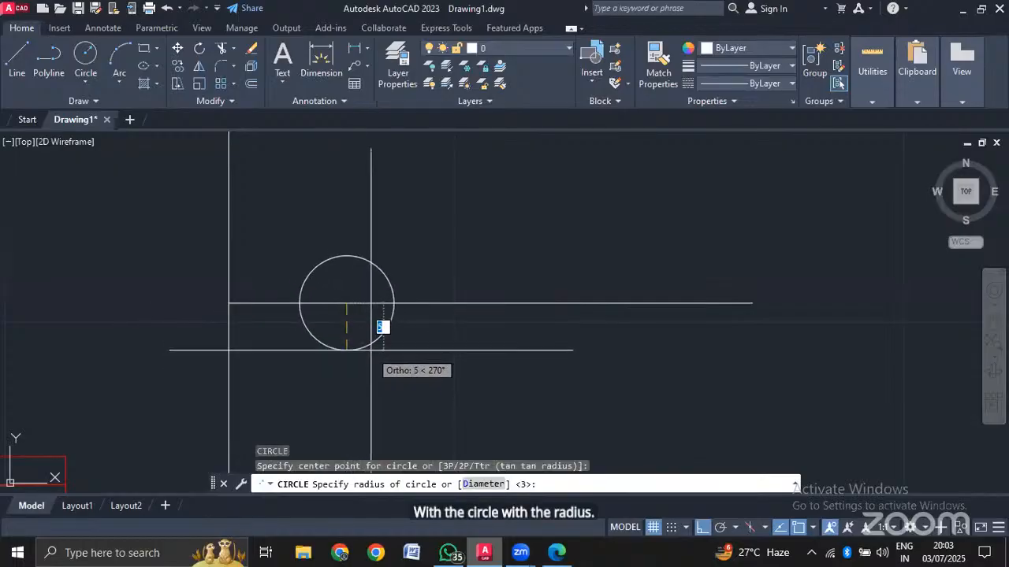
{"action": "left_click", "coordinate": [373, 360]}
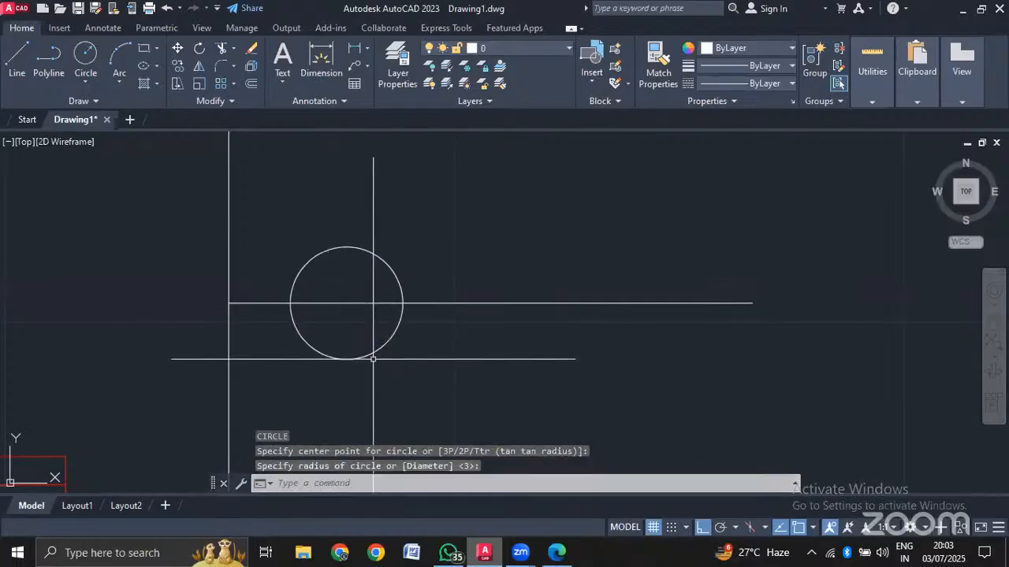
{"action": "scroll", "coordinate": [451, 376], "scroll_direction": "down", "scroll_amount": 1}
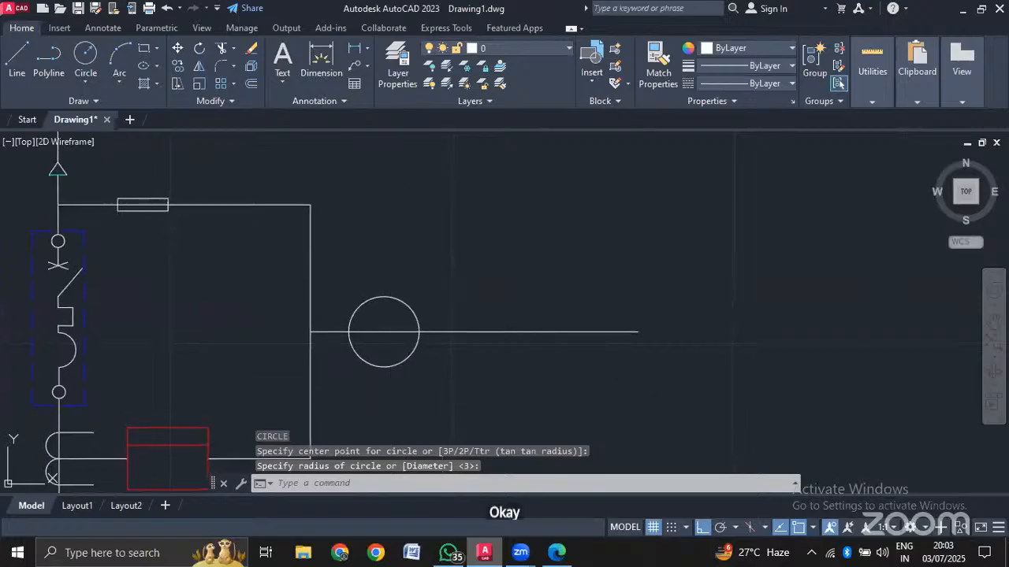
{"action": "mouse_move", "coordinate": [383, 387]}
{"action": "middle_mouse_down"}
{"action": "mouse_move", "coordinate": [425, 302]}
{"action": "mouse_move", "coordinate": [427, 311]}
{"action": "middle_mouse_up"}
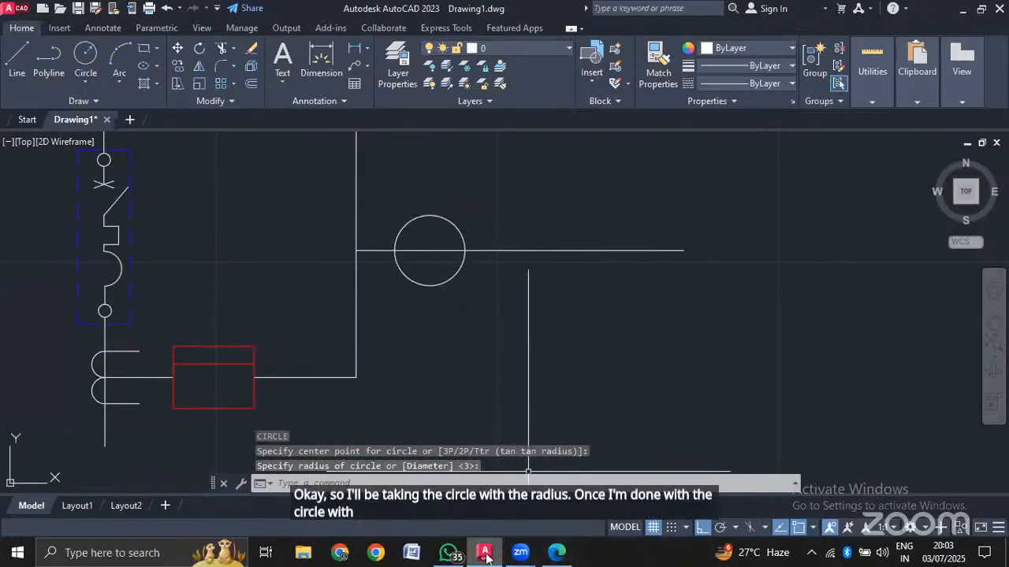
Examine the crossed-circle R, Y and B lamp symbols in the reference PDF and switch back to AutoCAD.
{"action": "left_click", "coordinate": [556, 552]}
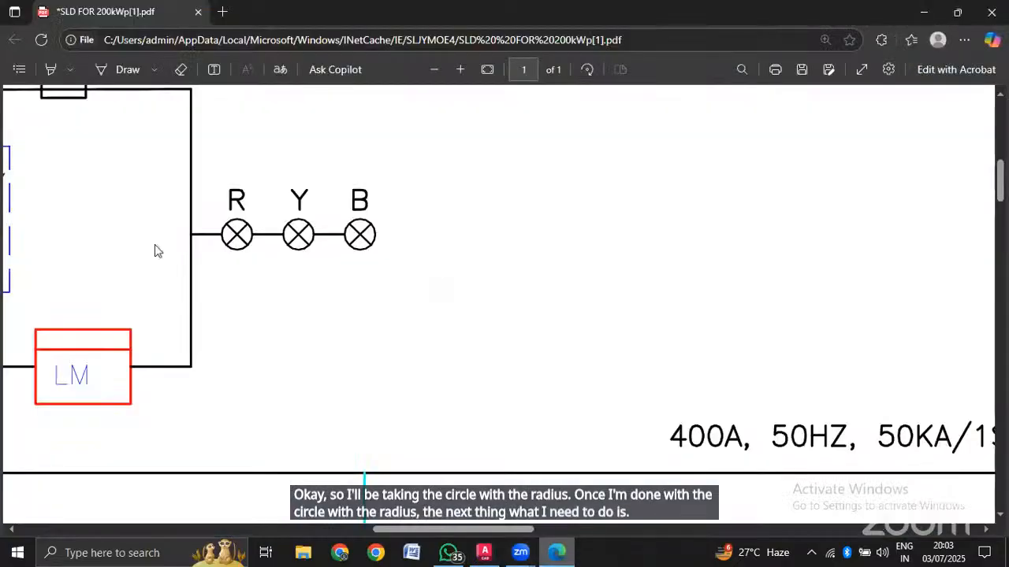
{"action": "scroll", "coordinate": [277, 349], "scroll_direction": "down", "scroll_amount": 2}
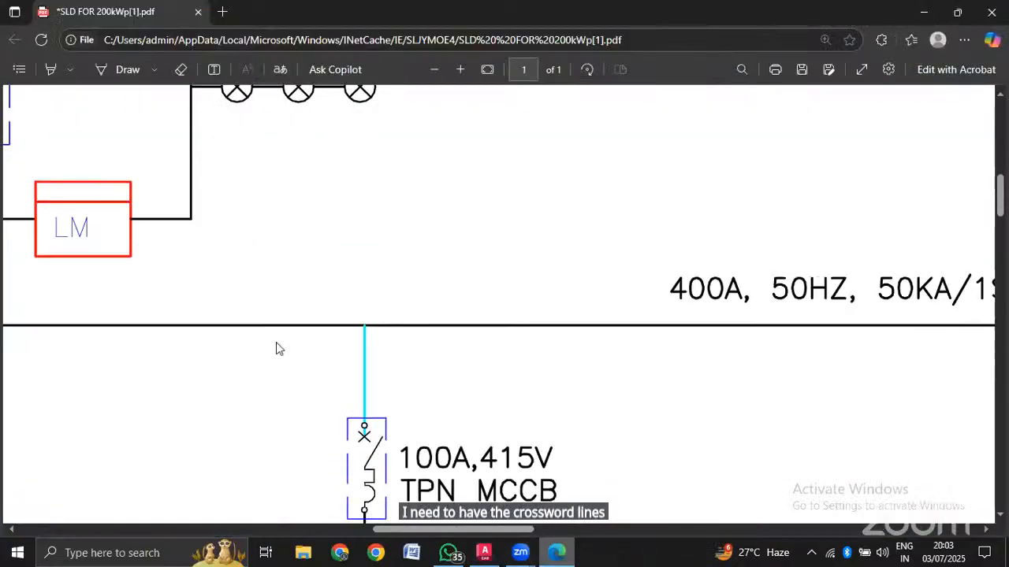
{"action": "scroll", "coordinate": [276, 351], "scroll_direction": "up", "scroll_amount": 3}
{"action": "left_click_drag", "start_coordinate": [438, 536], "coordinate": [392, 534]}
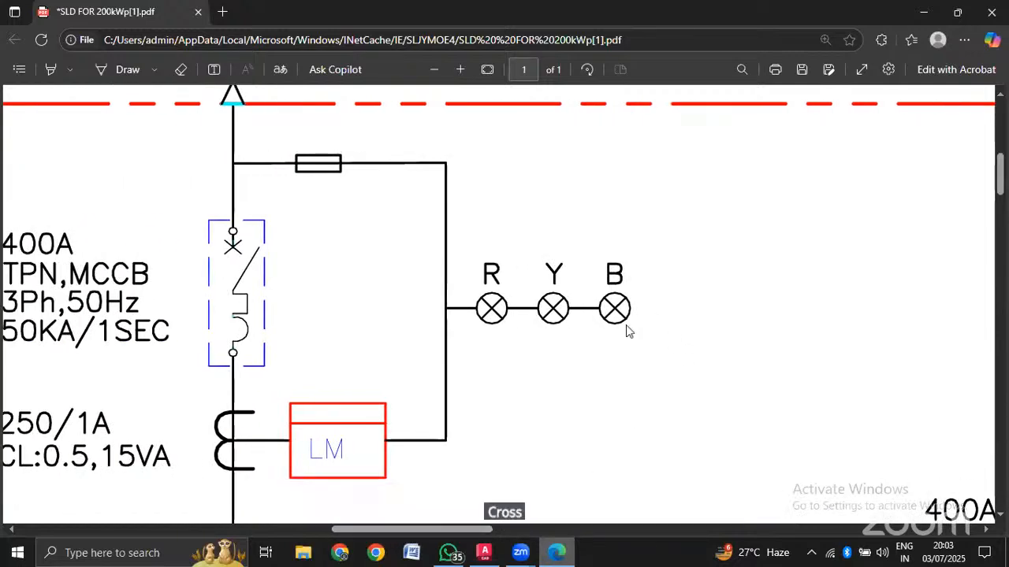
{"action": "left_click", "coordinate": [484, 552]}
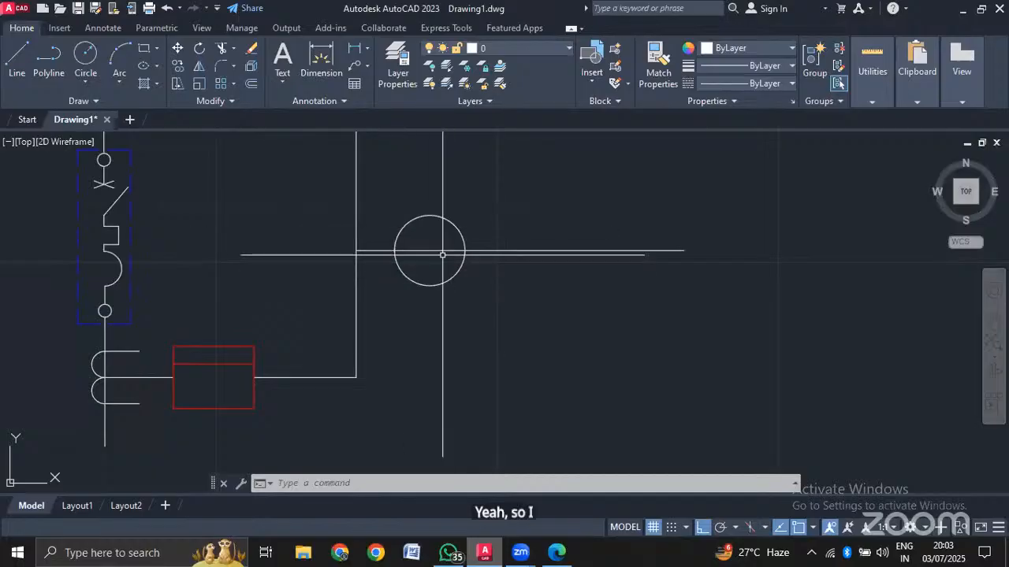
Draw a vertical line through the circle's centre from its upper to its lower quadrant.
{"action": "type", "text": "l"}
{"action": "key", "text": "Return"}
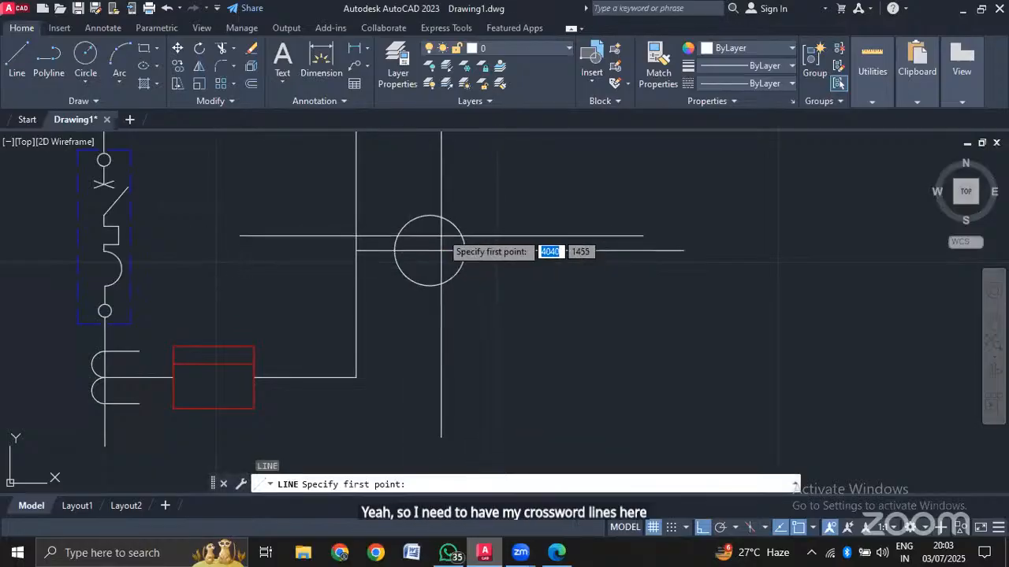
{"action": "left_click", "coordinate": [431, 250]}
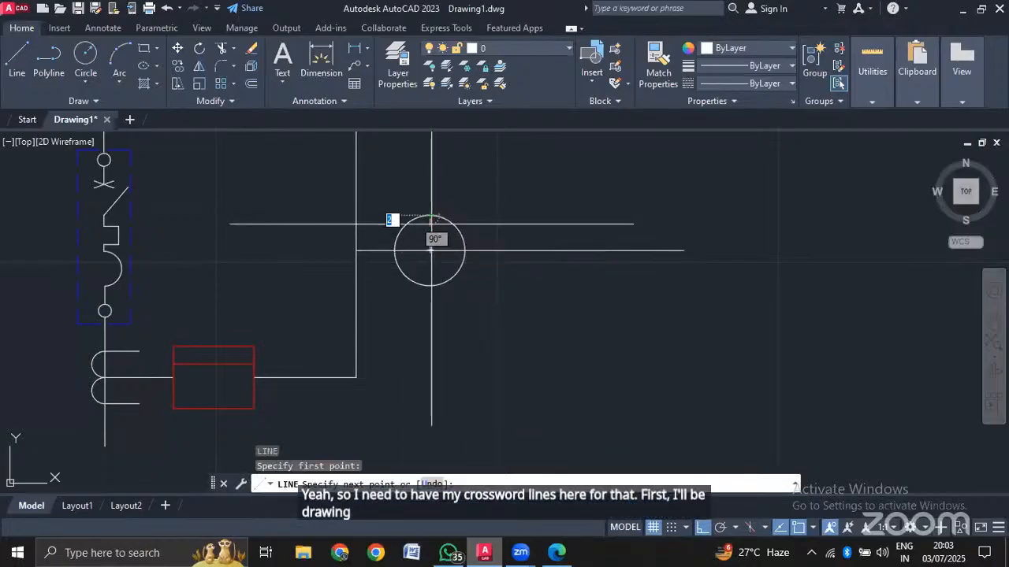
{"action": "left_click", "coordinate": [430, 285]}
{"action": "key", "text": "Escape"}
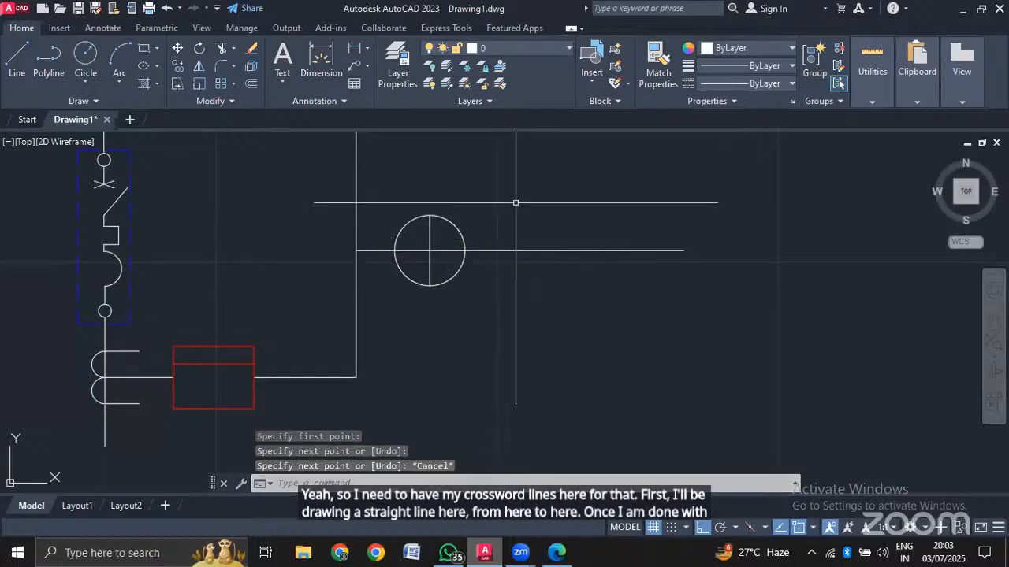
Turn Ortho off and draw a diagonal line about 13 units long through the circle's centre, from upper left to lower right.
{"action": "type", "text": "l"}
{"action": "key", "text": "Return"}
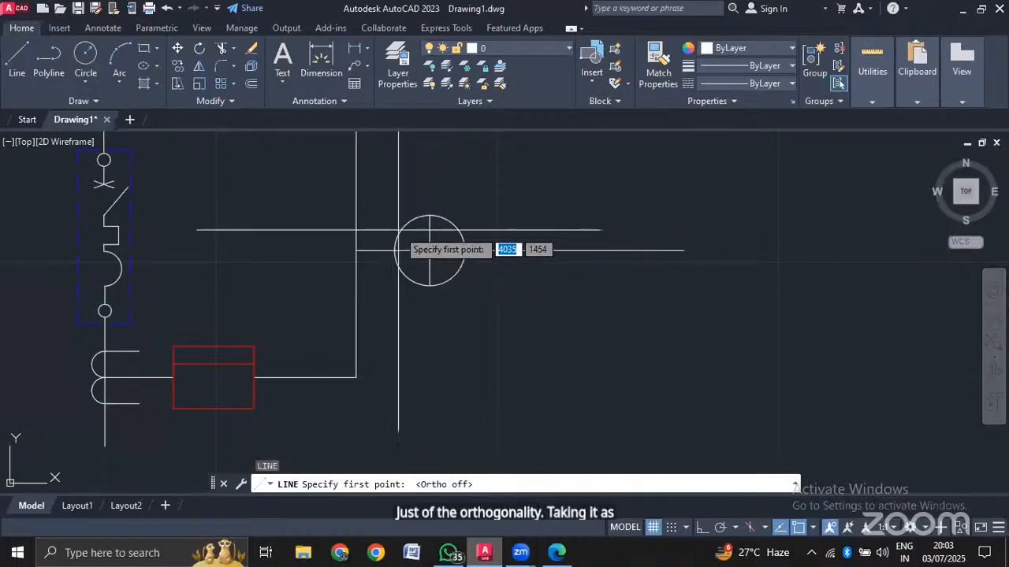
{"action": "left_click", "coordinate": [401, 226]}
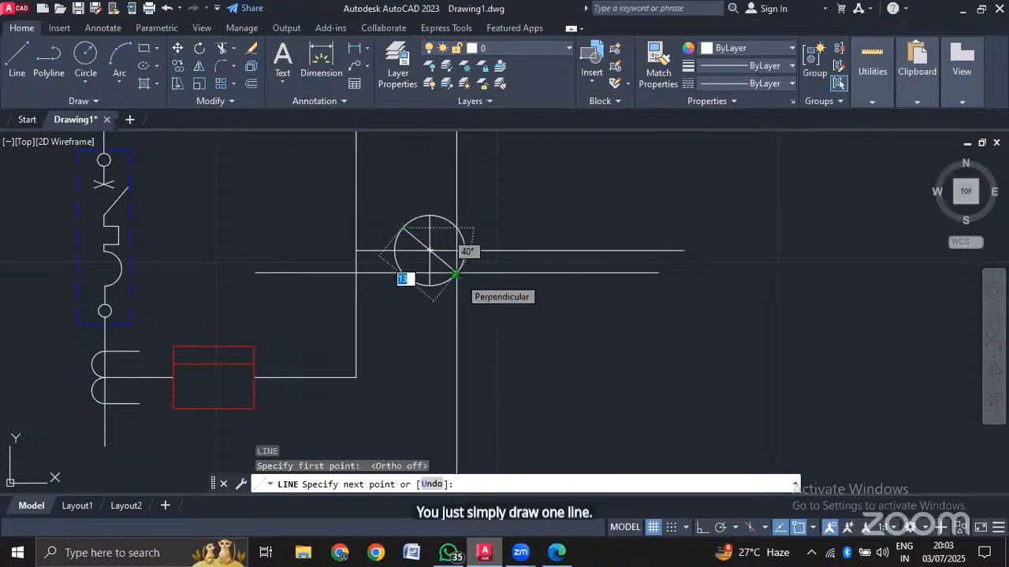
{"action": "left_click", "coordinate": [456, 274]}
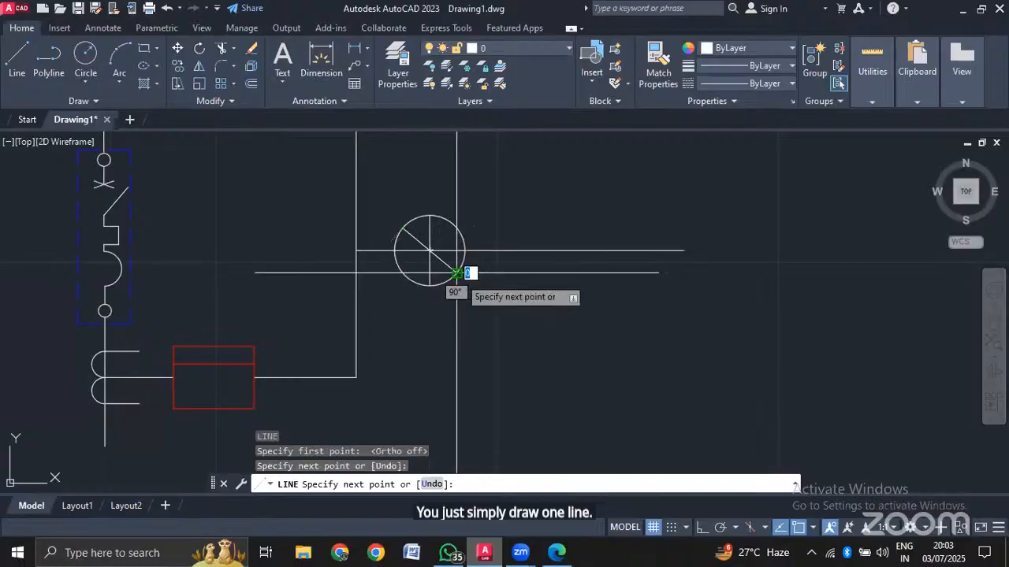
{"action": "key", "text": "Escape"}
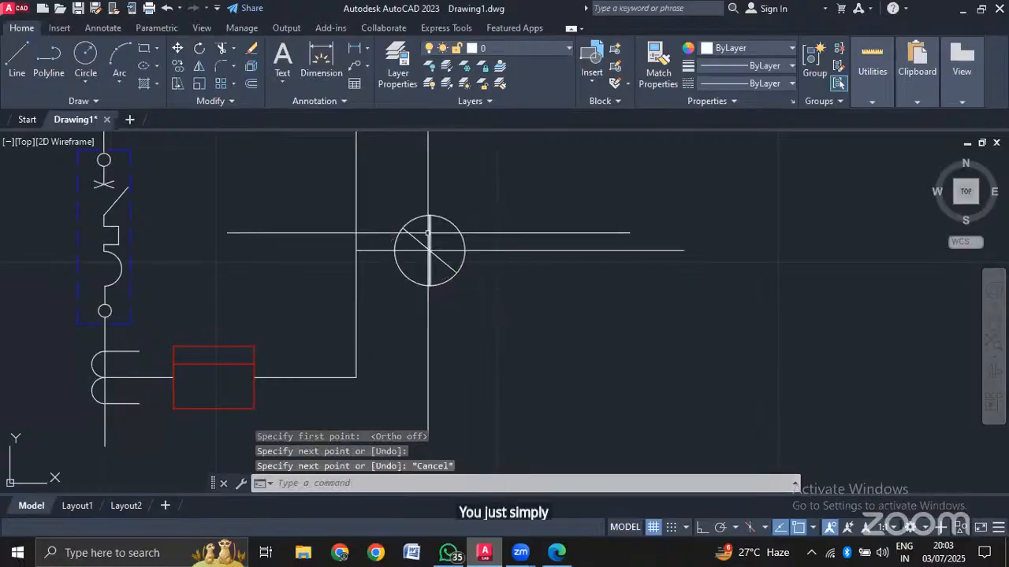
Mirror the diagonal line about the circle's vertical centre line with Ortho on, keeping the source line.
{"action": "scroll", "coordinate": [432, 230], "scroll_direction": "up", "scroll_amount": 2}
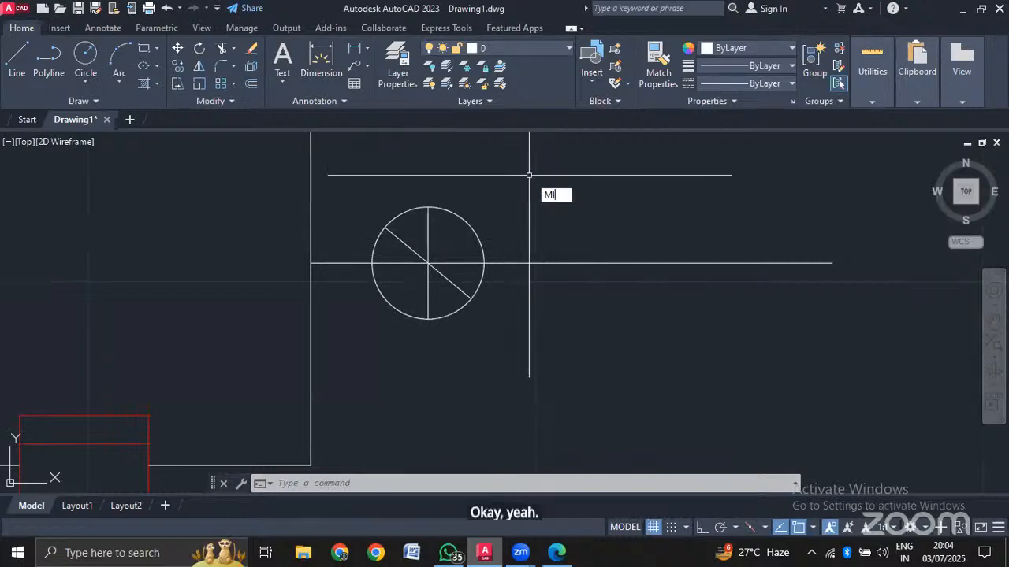
{"action": "key", "text": "Return"}
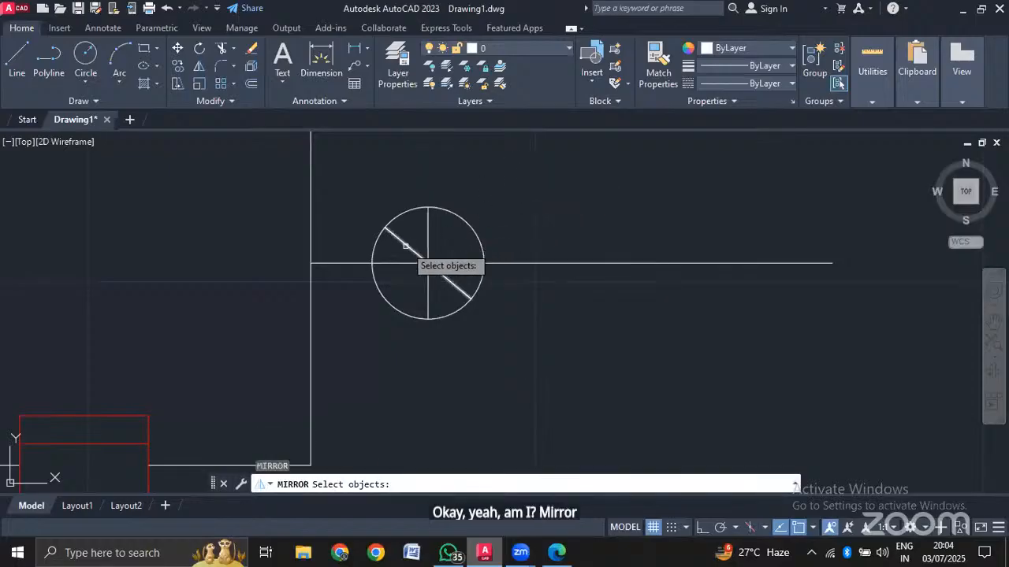
{"action": "key", "text": "Return"}
{"action": "left_click", "coordinate": [428, 208]}
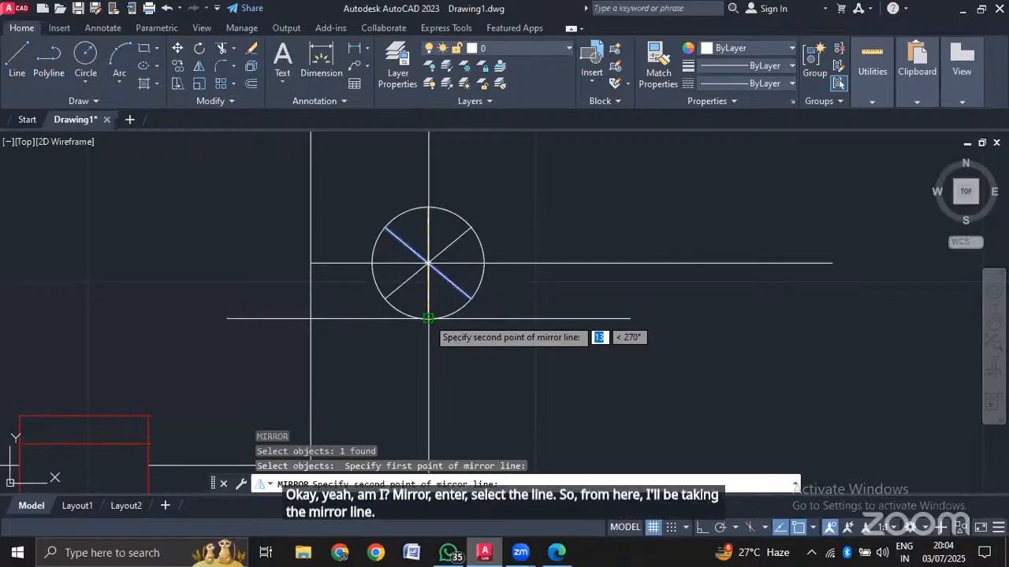
{"action": "key", "text": "F8"}
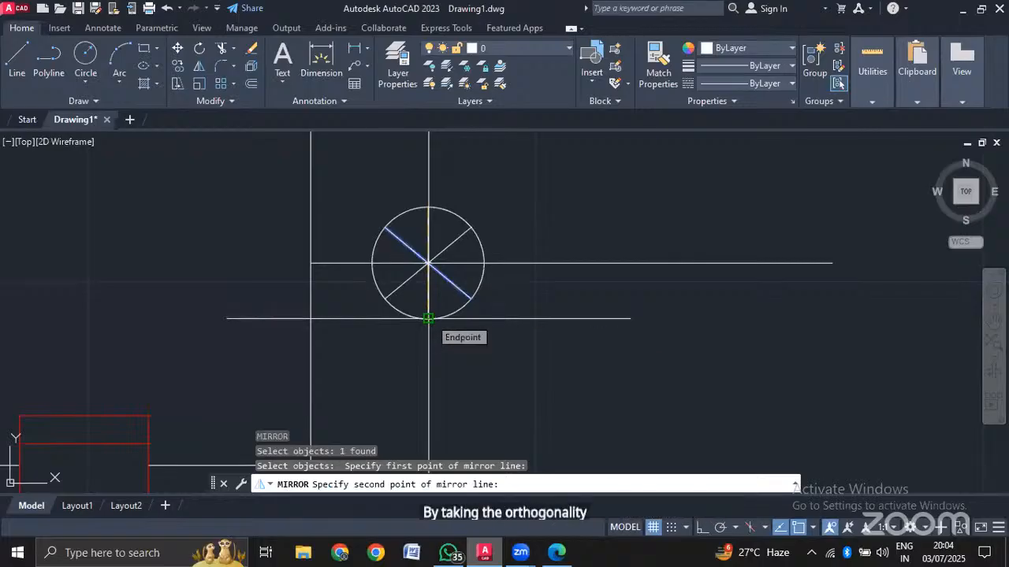
{"action": "left_click", "coordinate": [428, 318]}
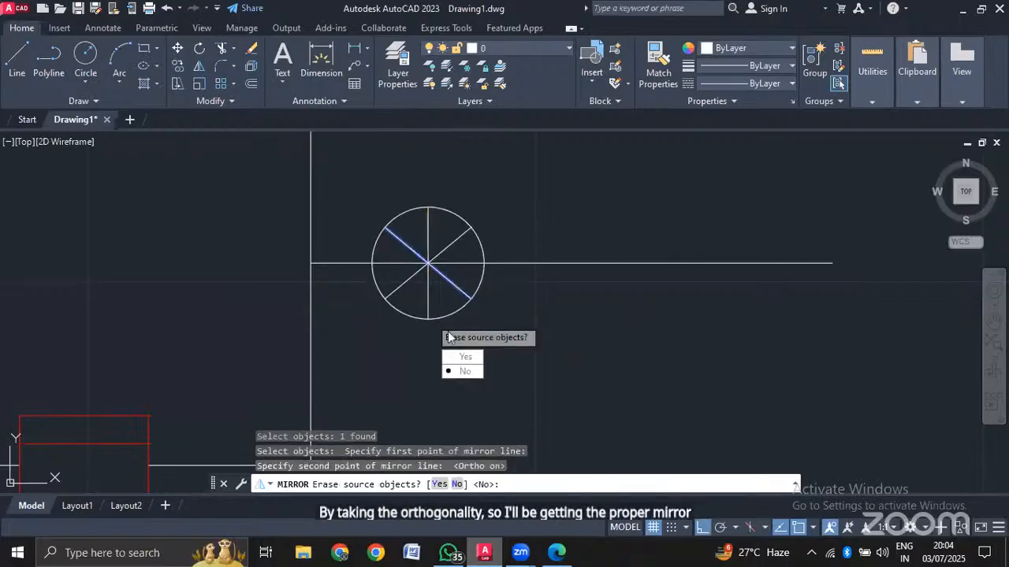
{"action": "left_click", "coordinate": [465, 372]}
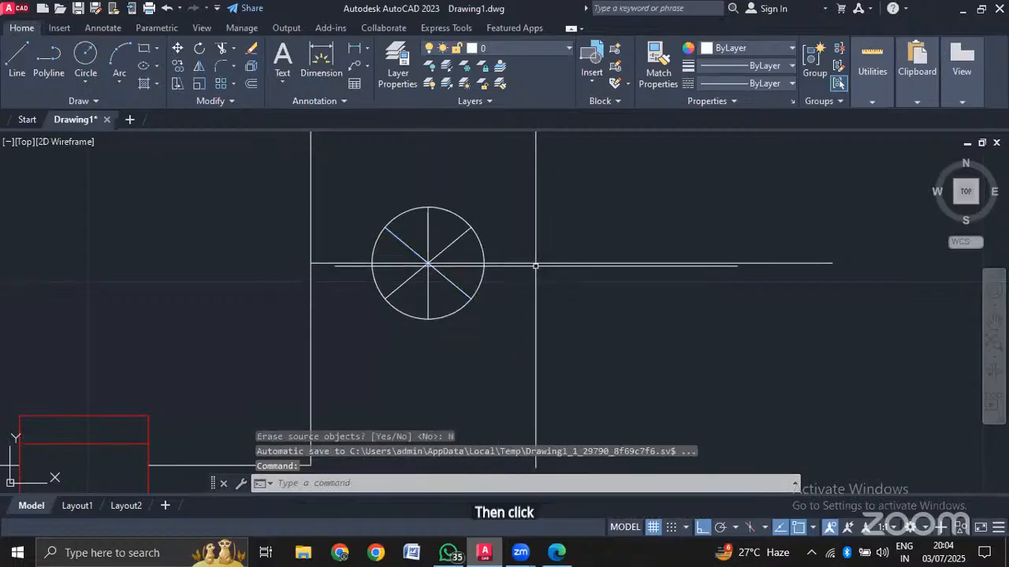
{"action": "type", "text": "TR"}
{"action": "key", "text": "Return"}
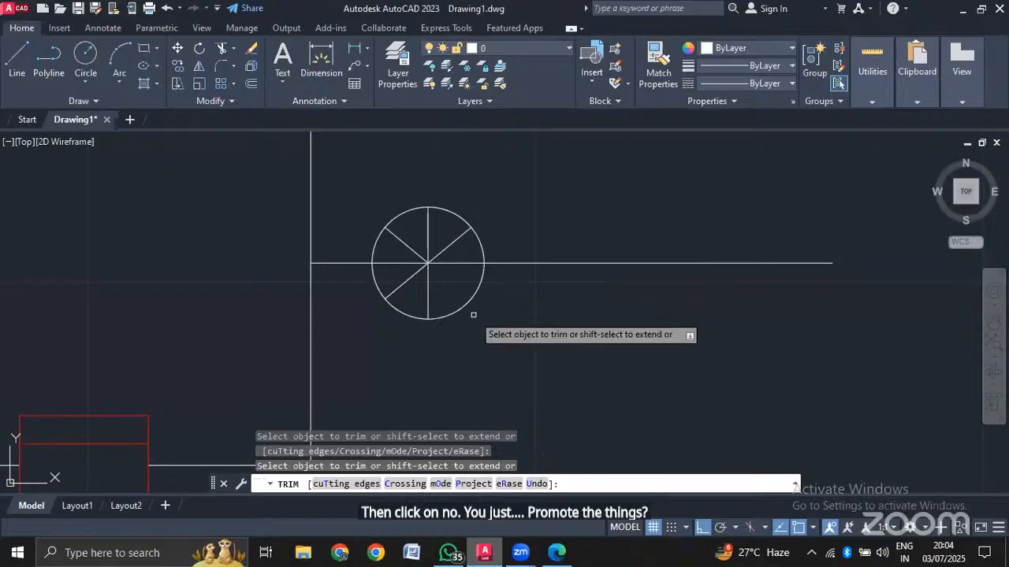
{"action": "key", "text": "ctrl+z"}
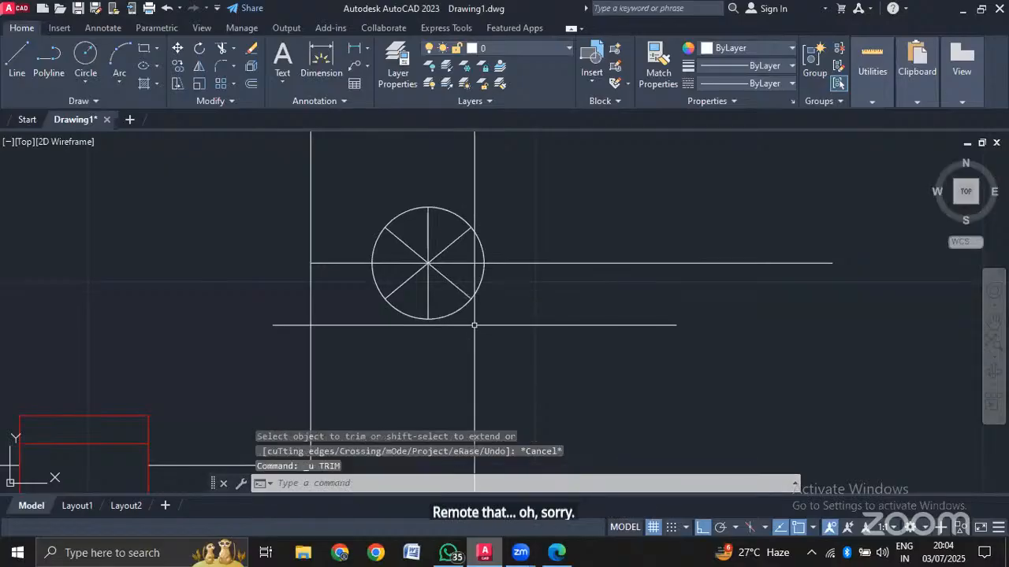
Try trimming both the vertical line and the horizontal line inside the lamp circle, and undo the trim.
{"action": "type", "text": "TR"}
{"action": "key", "text": "Return"}
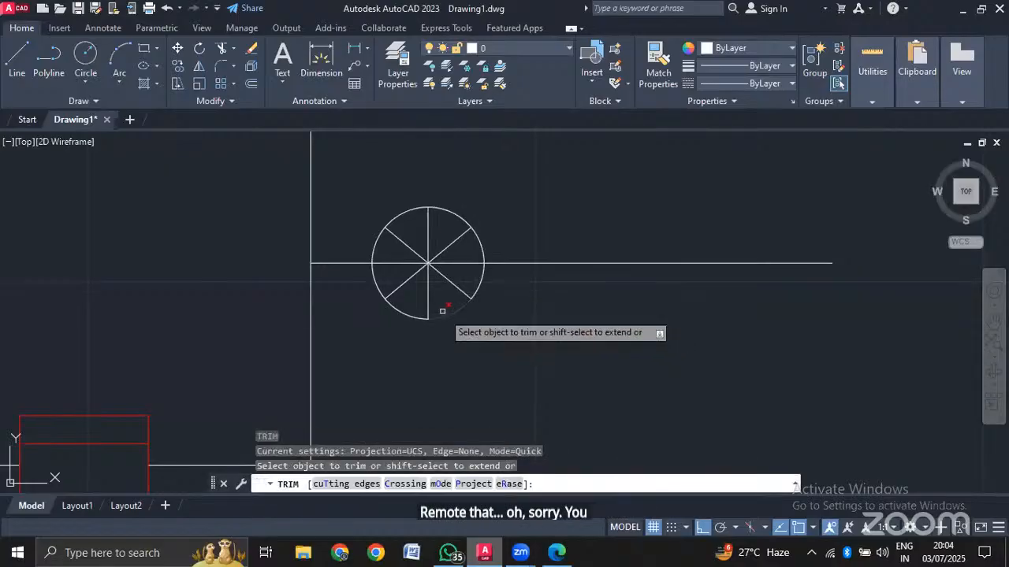
{"action": "left_click", "coordinate": [428, 288]}
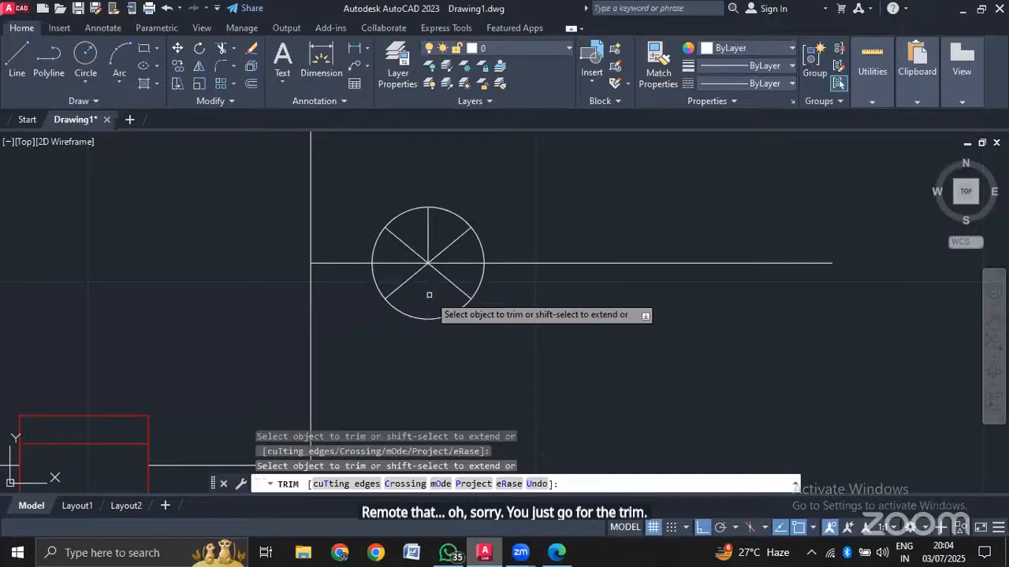
{"action": "left_click", "coordinate": [425, 225]}
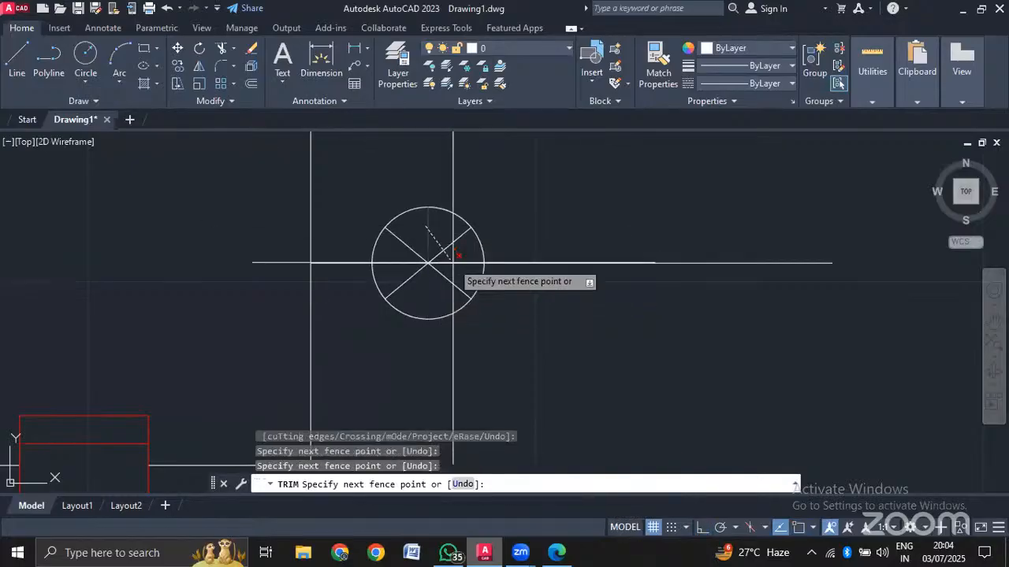
{"action": "left_click", "coordinate": [449, 254]}
{"action": "key", "text": "Return"}
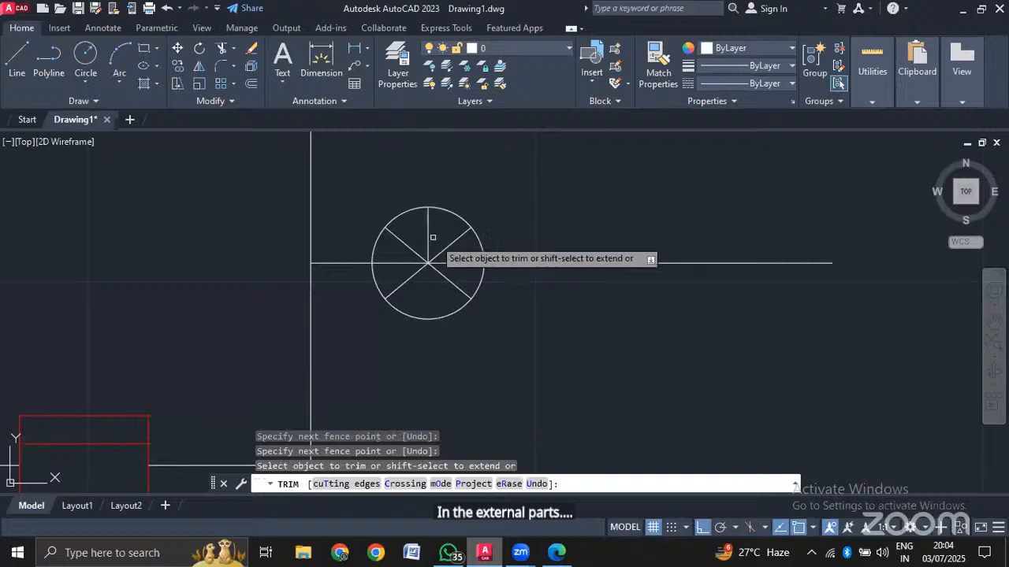
{"action": "left_click", "coordinate": [457, 262]}
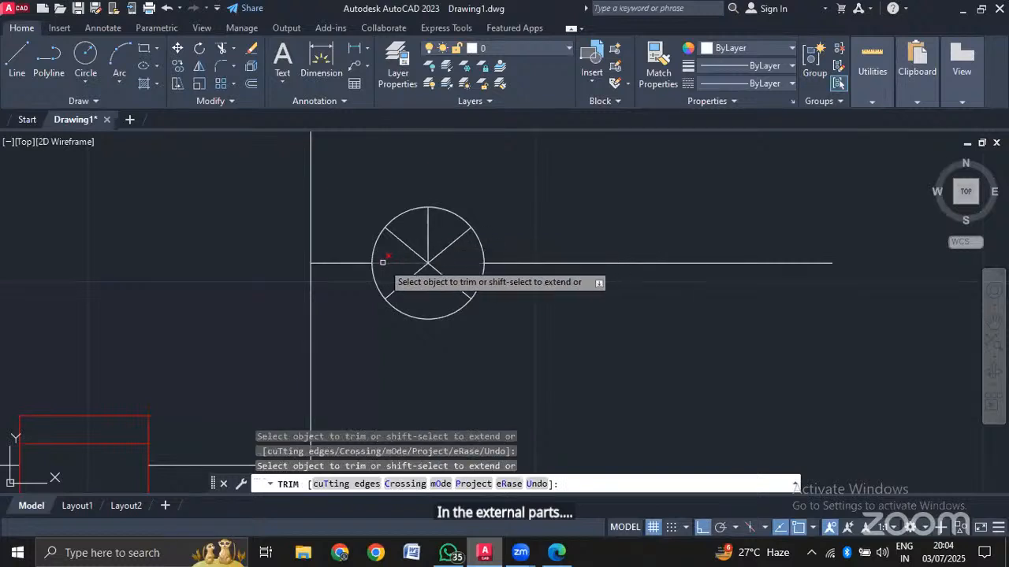
{"action": "left_click", "coordinate": [428, 233]}
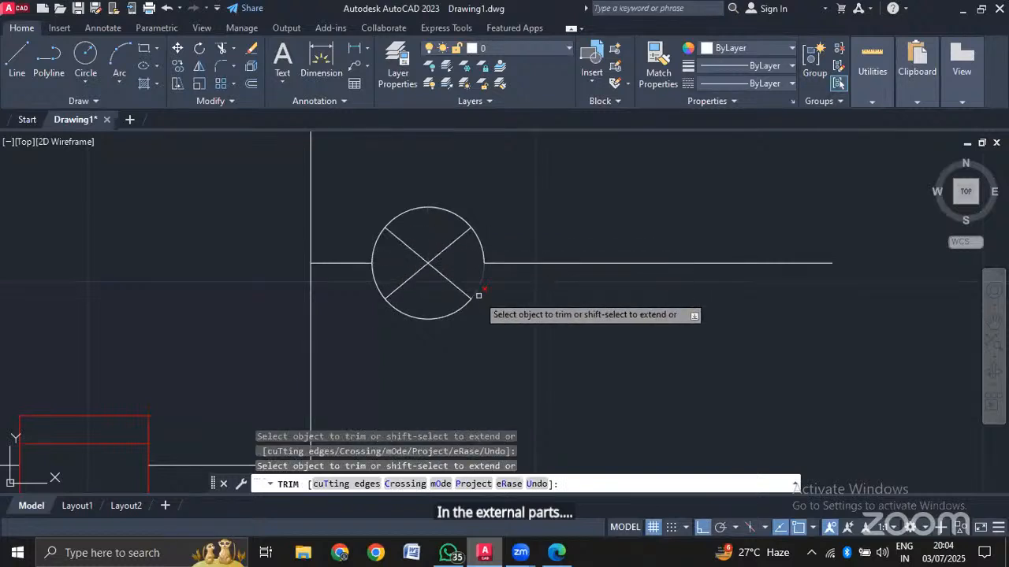
{"action": "key", "text": "Escape"}
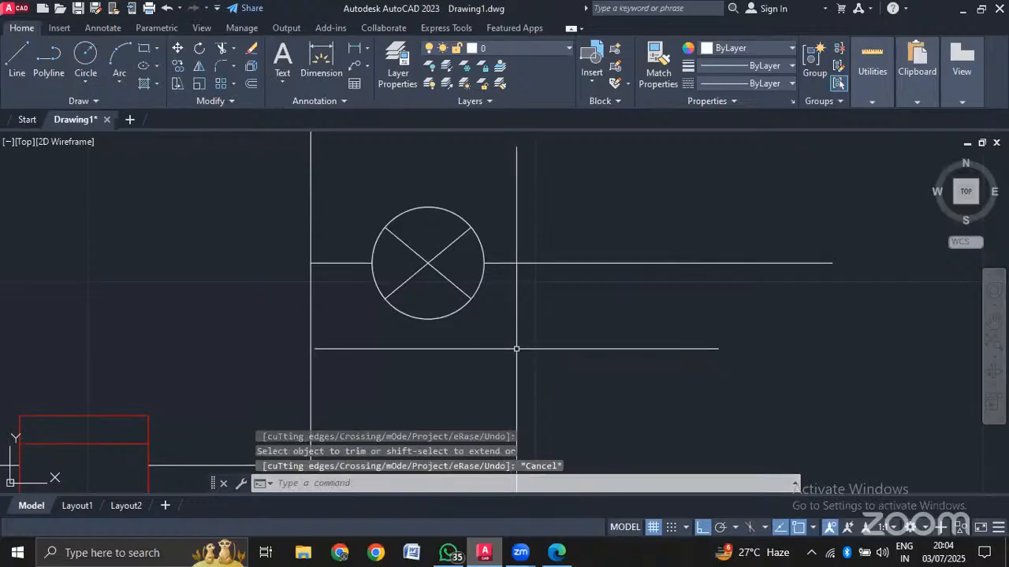
{"action": "scroll", "coordinate": [517, 348], "scroll_direction": "down", "scroll_amount": 3}
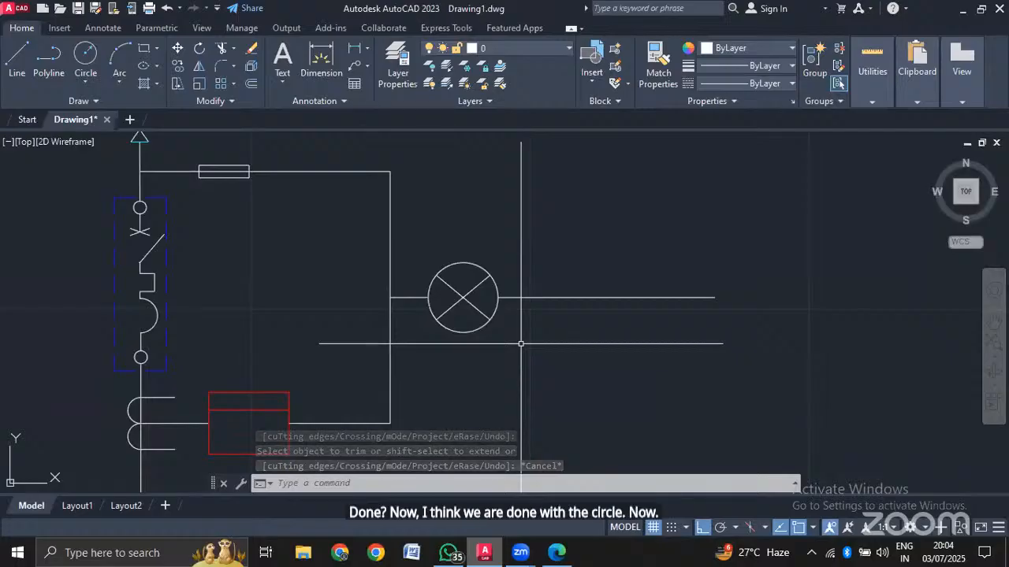
{"action": "key", "text": "ctrl+z"}
{"action": "key", "text": "ctrl+z"}
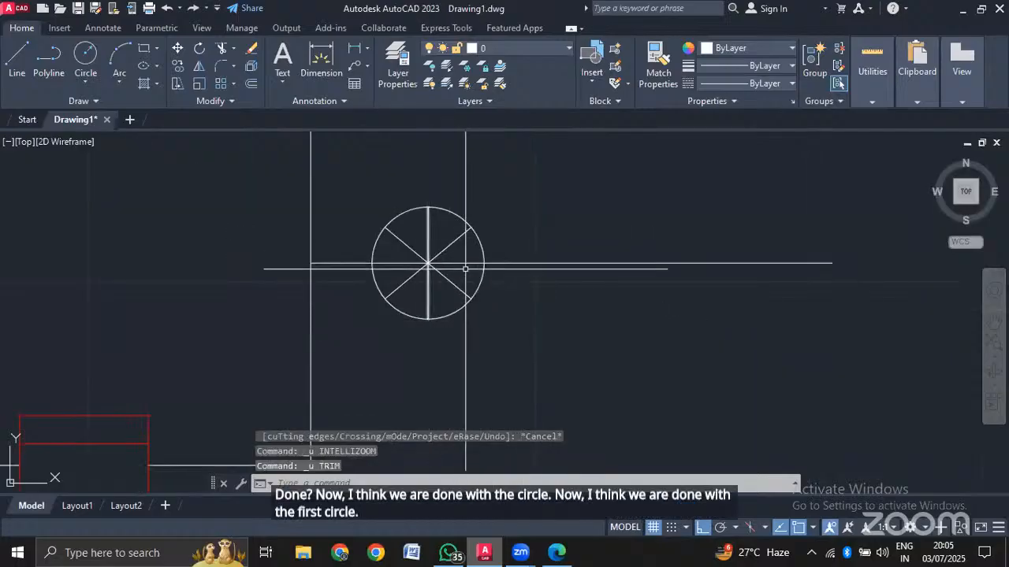
Trim away both halves of the vertical line inside the circle, keeping the two diagonals and the horizontal line.
{"action": "key", "text": "Return"}
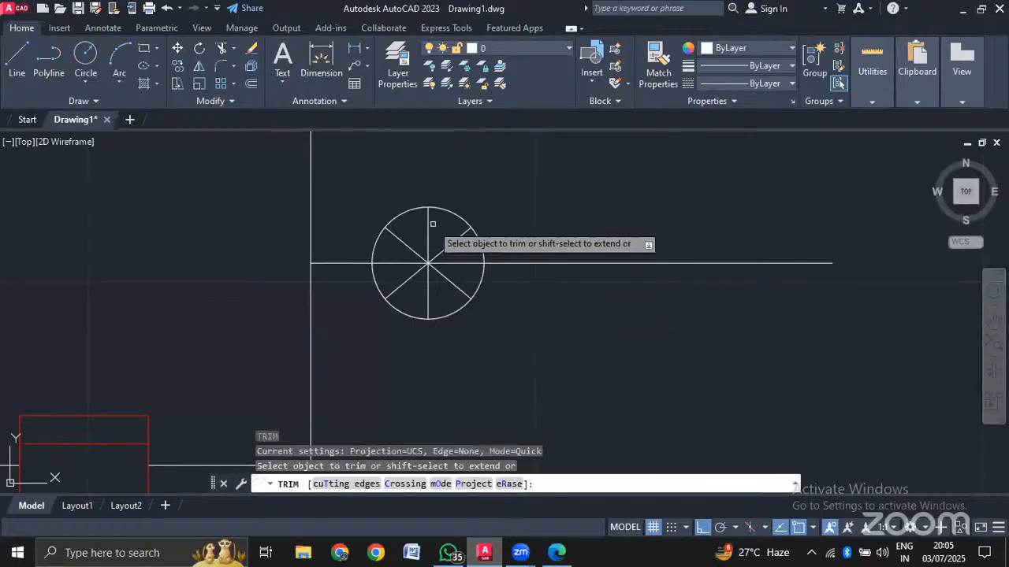
{"action": "left_click", "coordinate": [429, 290]}
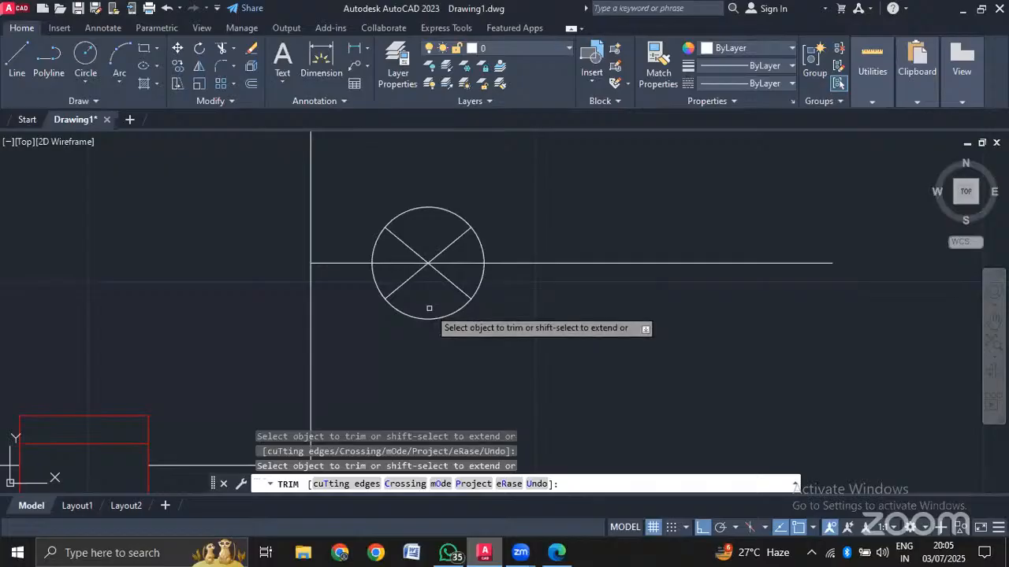
{"action": "key", "text": "Escape"}
Try a path array of the crossed-circle lamp symbol along the horizontal line, and undo the array.
{"action": "scroll", "coordinate": [543, 339], "scroll_direction": "down", "scroll_amount": 4}
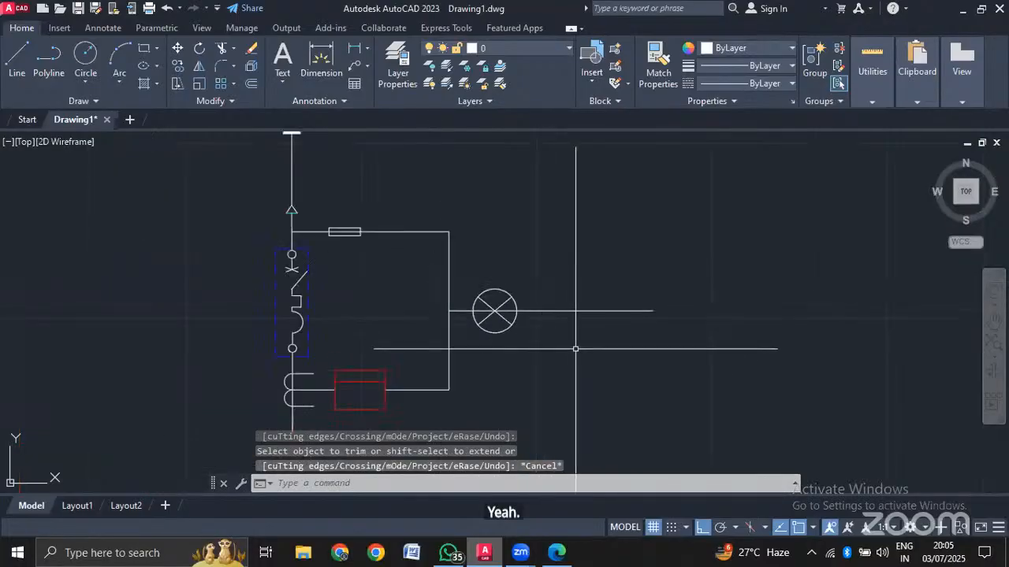
{"action": "middle_click_drag", "start_coordinate": [576, 349], "coordinate": [462, 349]}
{"action": "scroll", "coordinate": [397, 281], "scroll_direction": "up", "scroll_amount": 3}
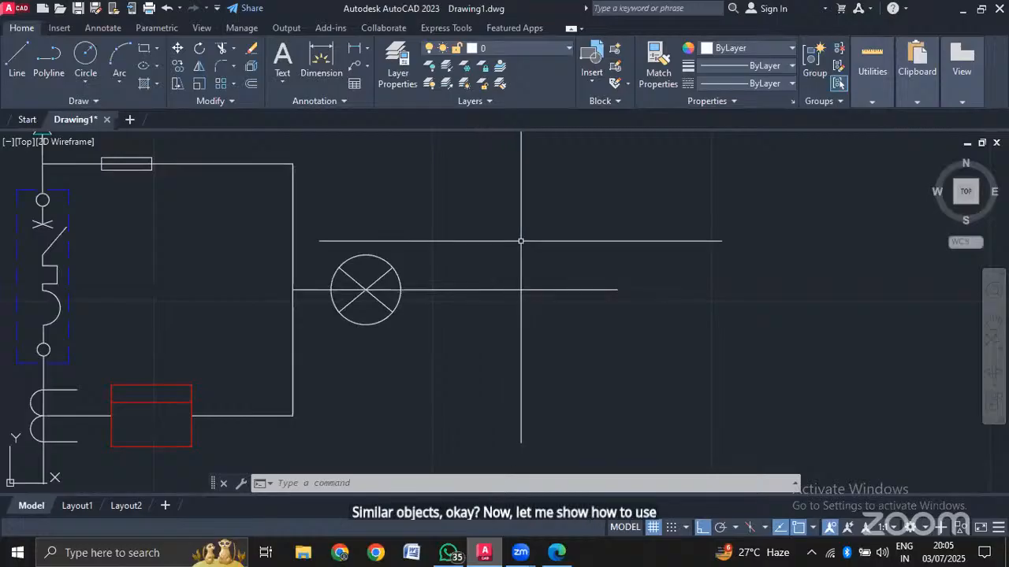
{"action": "type", "text": "AR"}
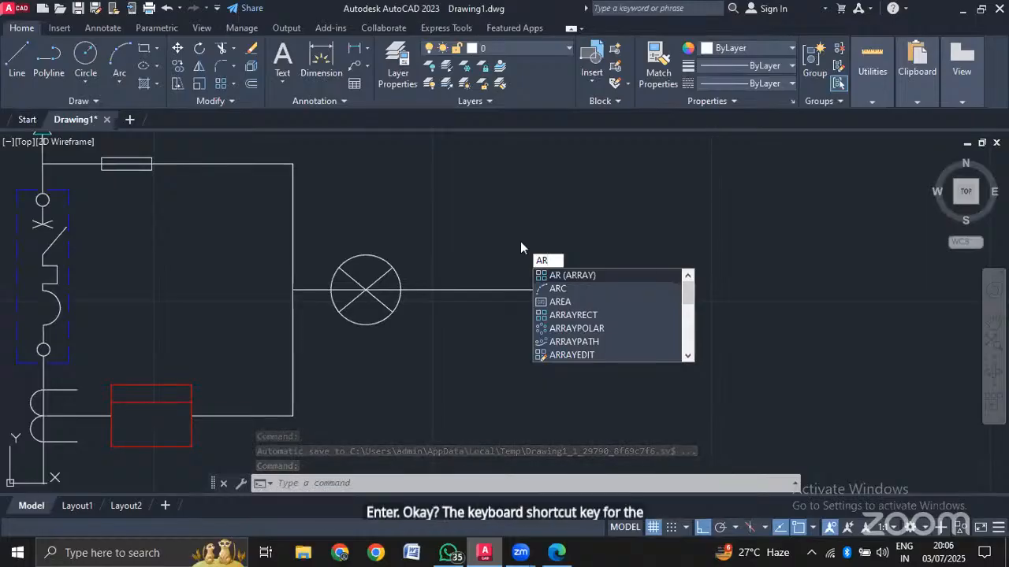
{"action": "key", "text": "Return"}
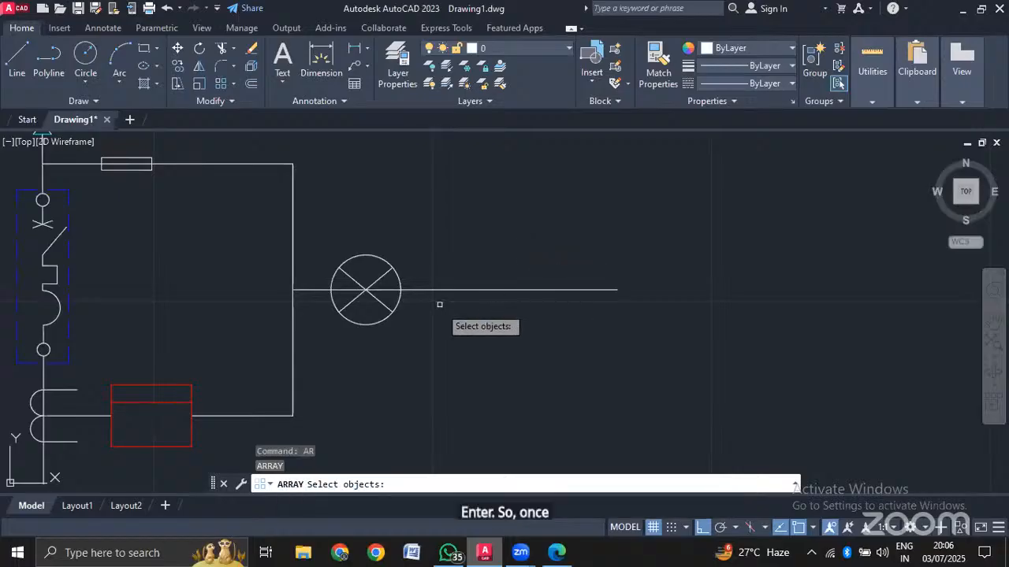
{"action": "left_click", "coordinate": [310, 253]}
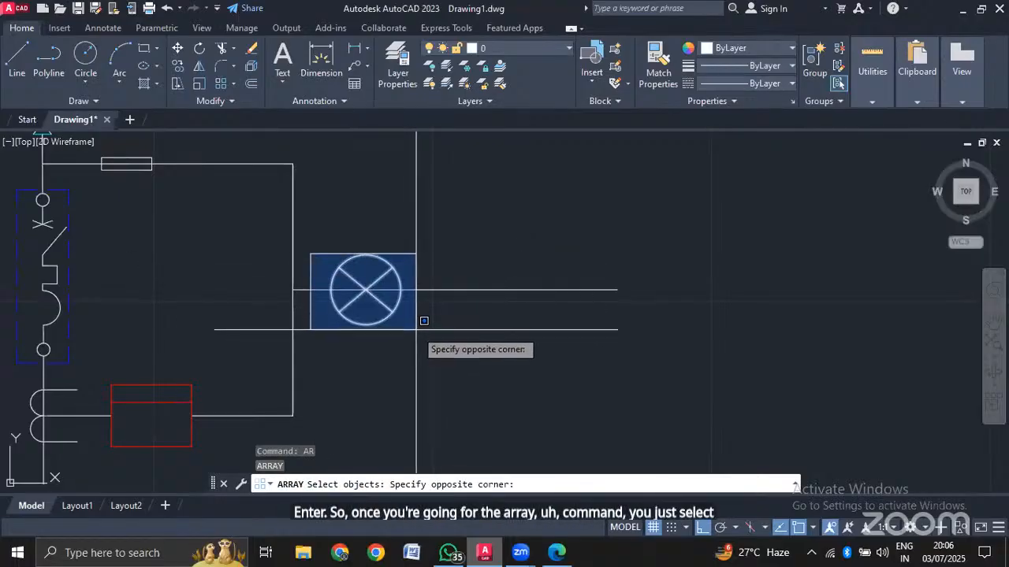
{"action": "left_click", "coordinate": [418, 319]}
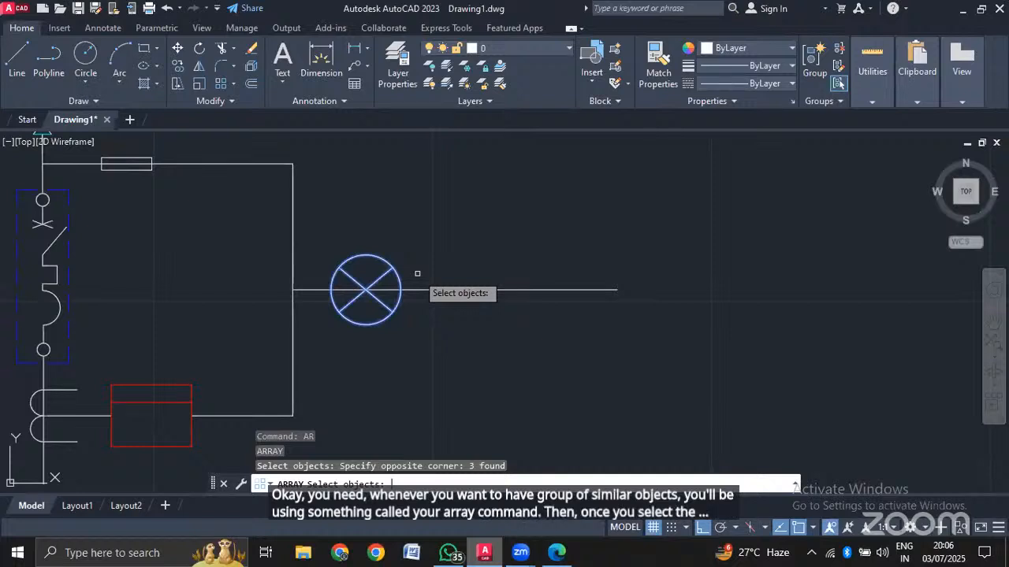
{"action": "key", "text": "Return"}
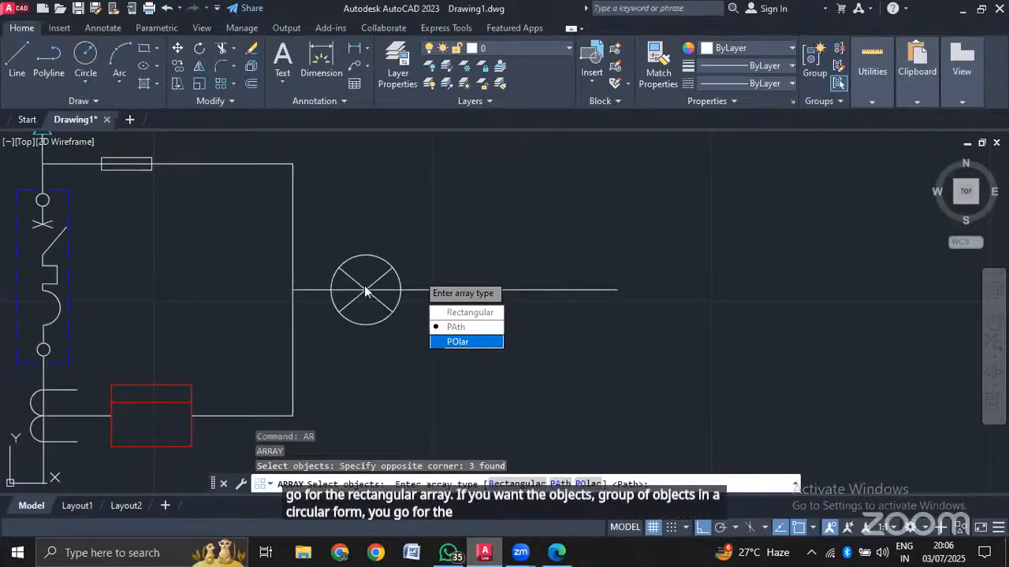
{"action": "left_click", "coordinate": [457, 326]}
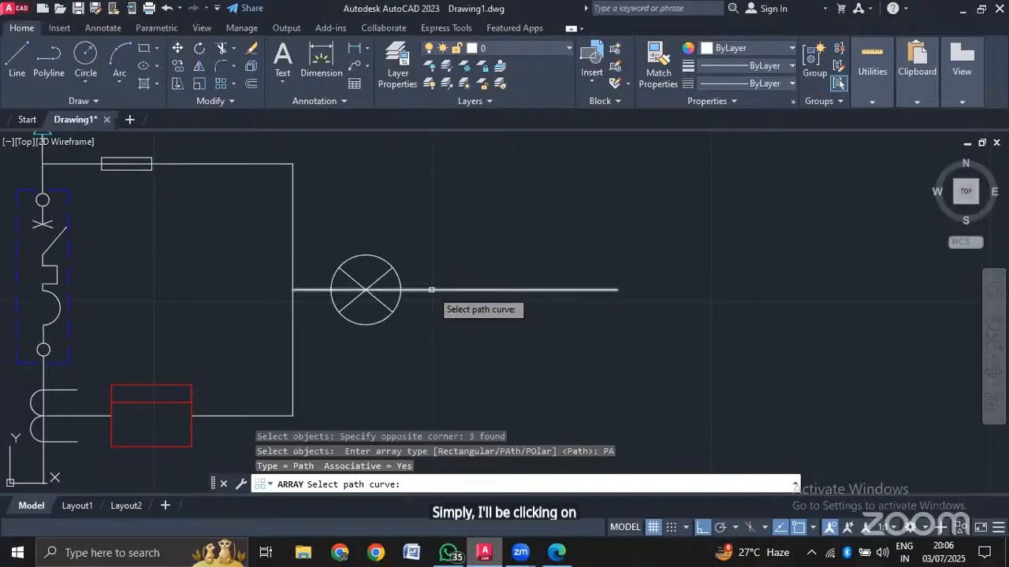
{"action": "left_click", "coordinate": [431, 290]}
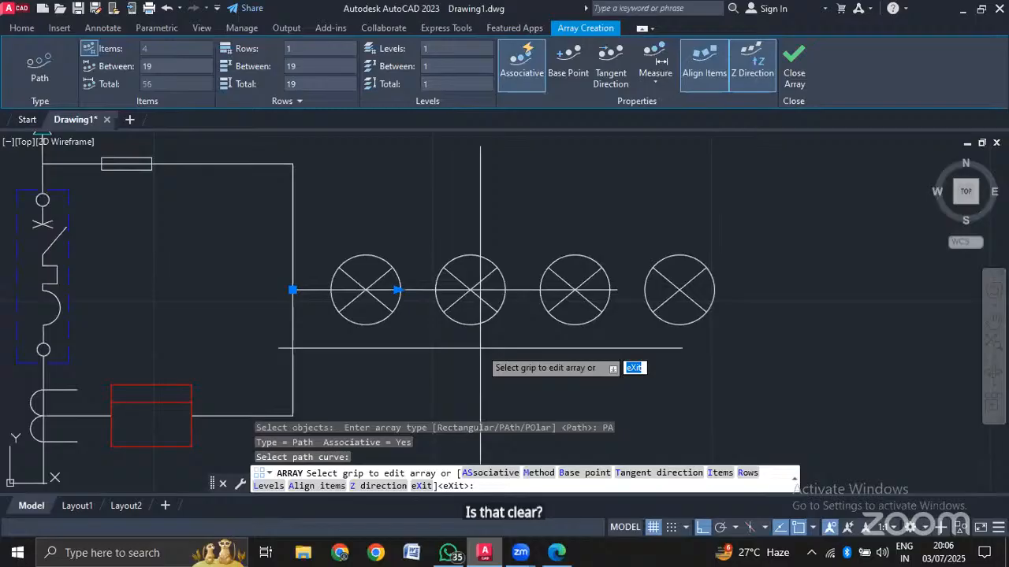
{"action": "key", "text": "Escape"}
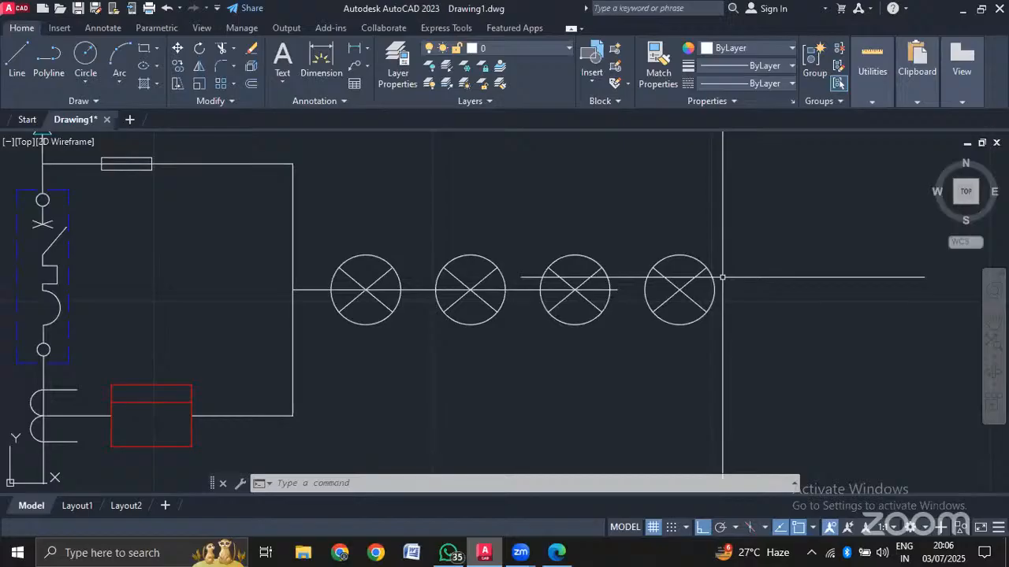
{"action": "key", "text": "ctrl+z"}
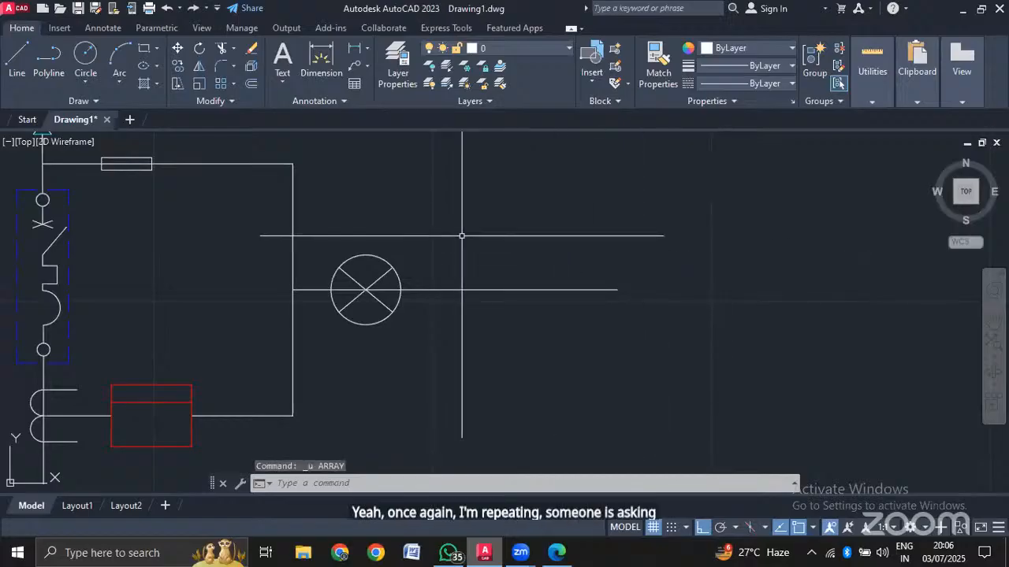
Create a path array of the crossed-circle lamp symbol along the horizontal line, comparing it with the R, Y, B lamps in the reference PDF.
{"action": "type", "text": "ar"}
{"action": "key", "text": "Return"}
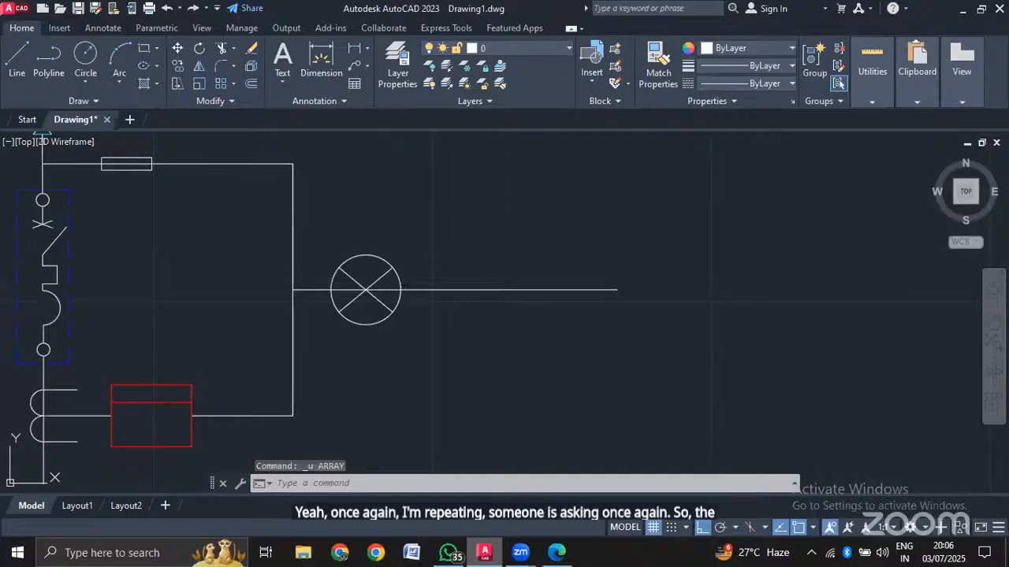
{"action": "left_click", "coordinate": [325, 258]}
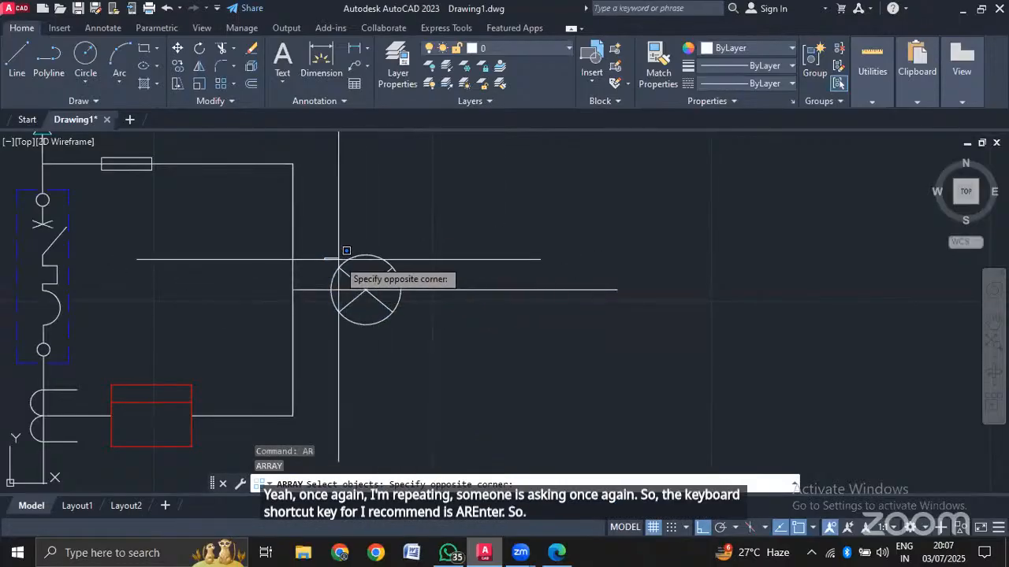
{"action": "left_click", "coordinate": [398, 260]}
{"action": "left_click", "coordinate": [313, 243]}
{"action": "left_click", "coordinate": [420, 331]}
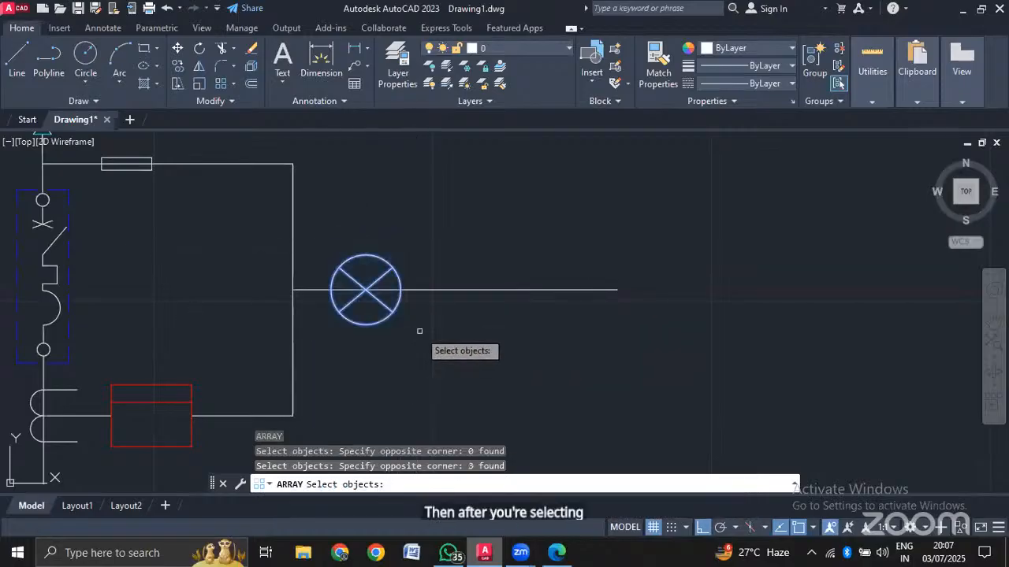
{"action": "key", "text": "Return"}
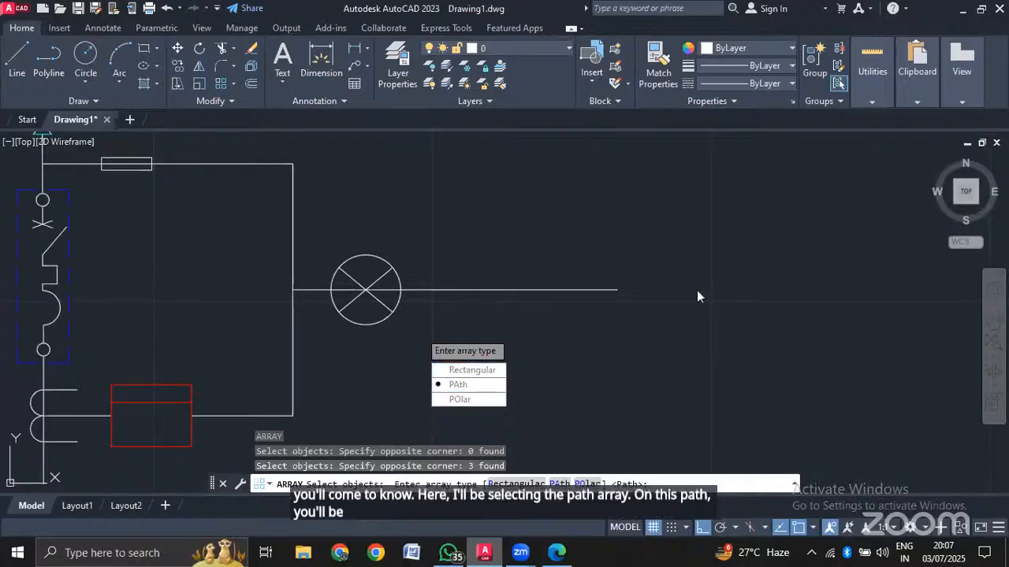
{"action": "left_click", "coordinate": [501, 387]}
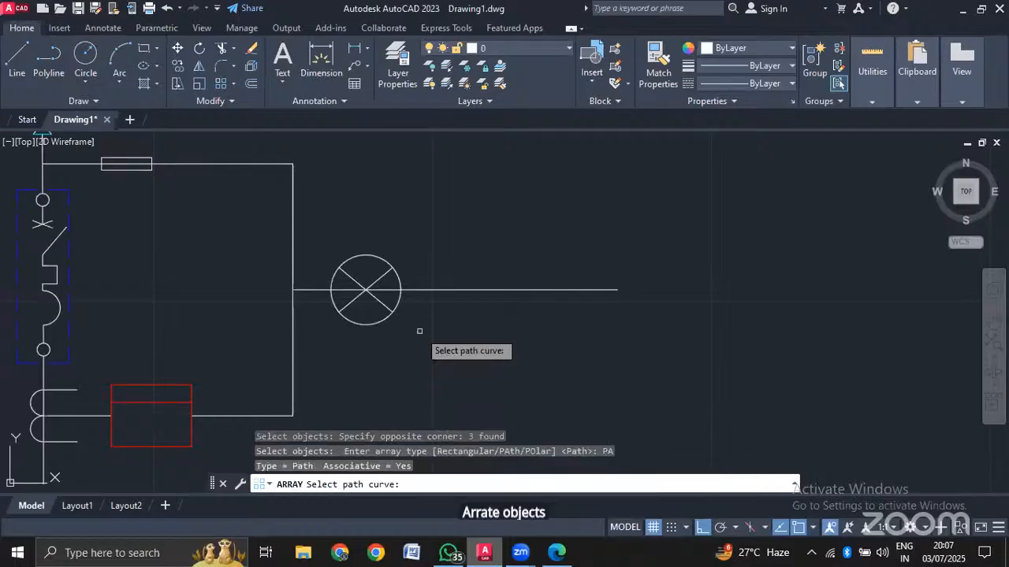
{"action": "left_click", "coordinate": [449, 290]}
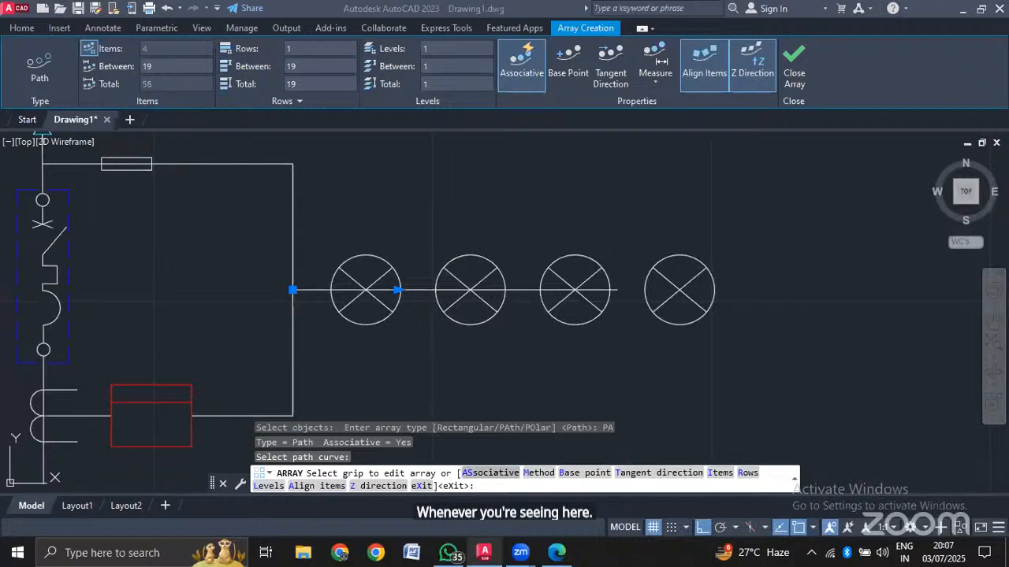
{"action": "left_click", "coordinate": [556, 552]}
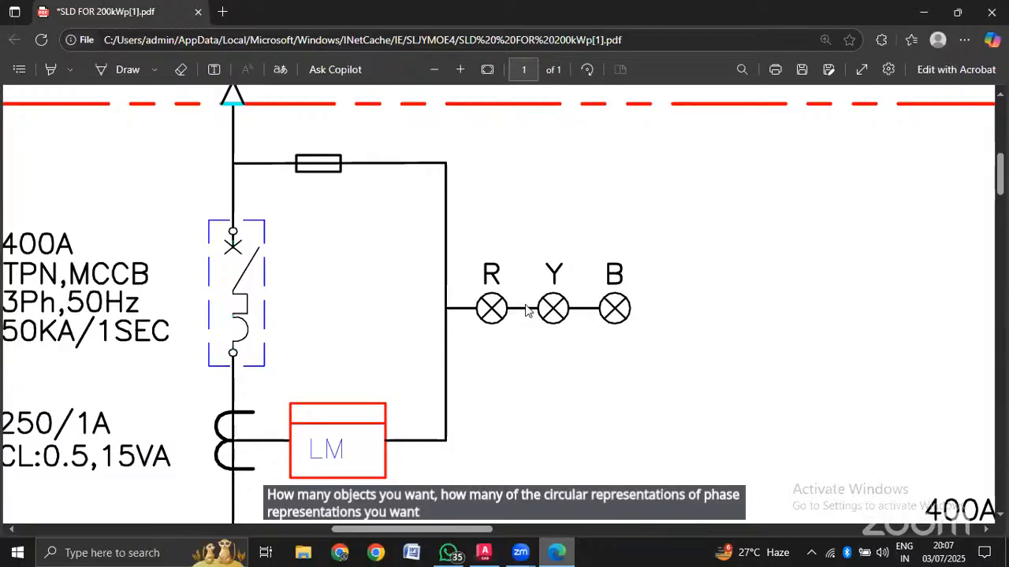
{"action": "left_click", "coordinate": [489, 557]}
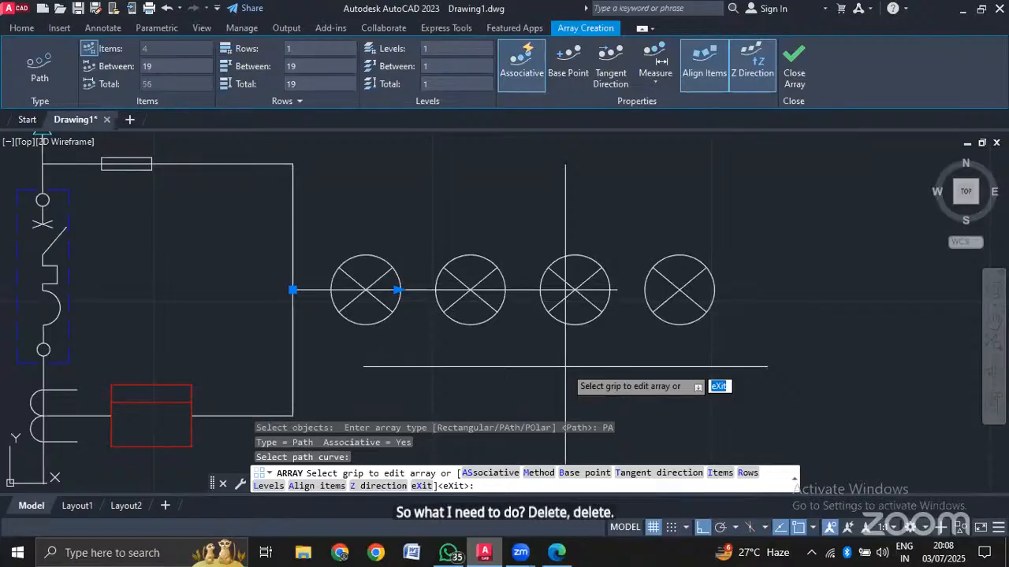
{"action": "key", "text": "Escape"}
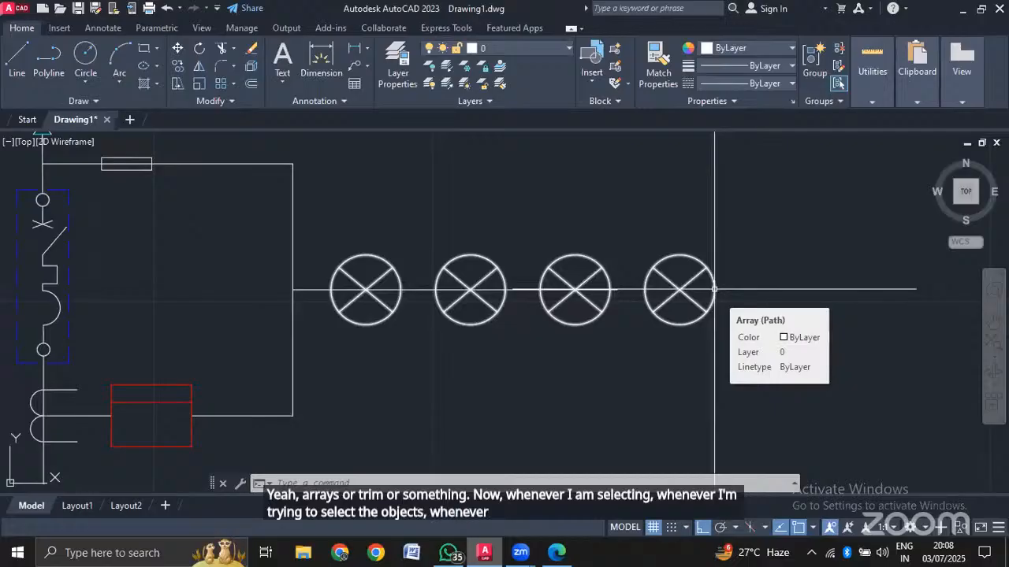
Examine whether the last lamp symbol can be selected individually or only together with the whole path array, clearing each selection.
{"action": "left_click", "coordinate": [714, 289]}
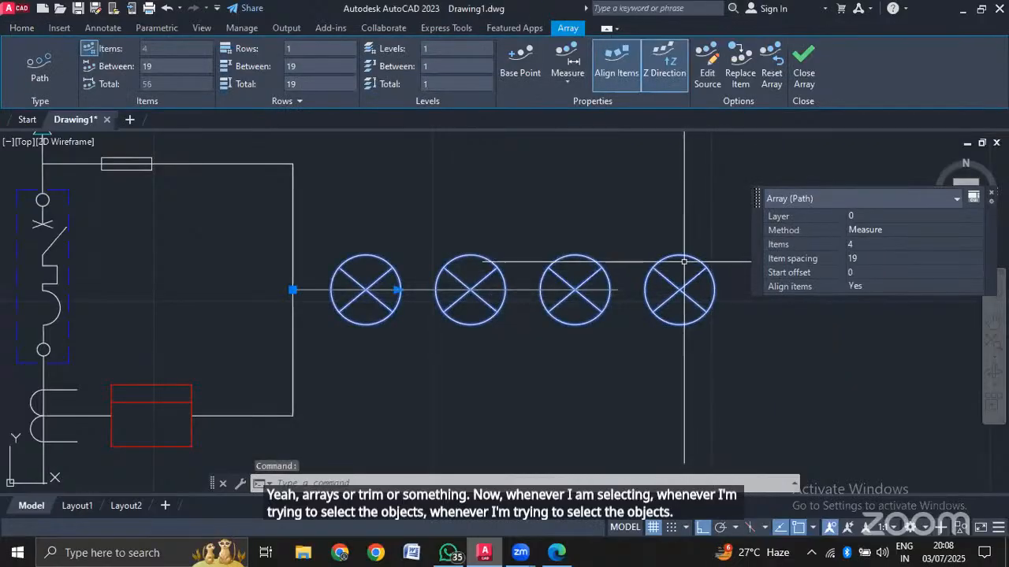
{"action": "key", "text": "Escape"}
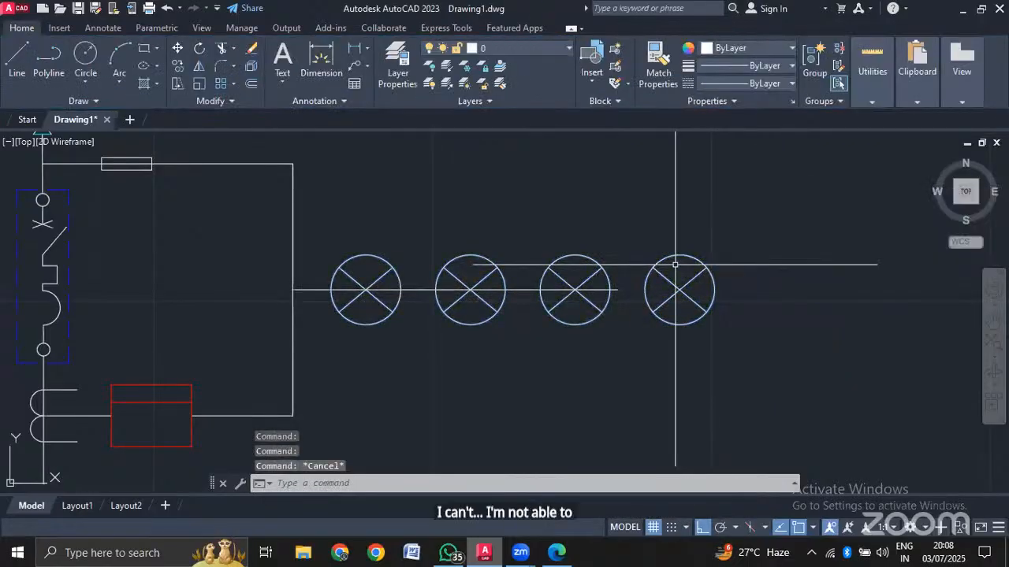
{"action": "left_click", "coordinate": [756, 222]}
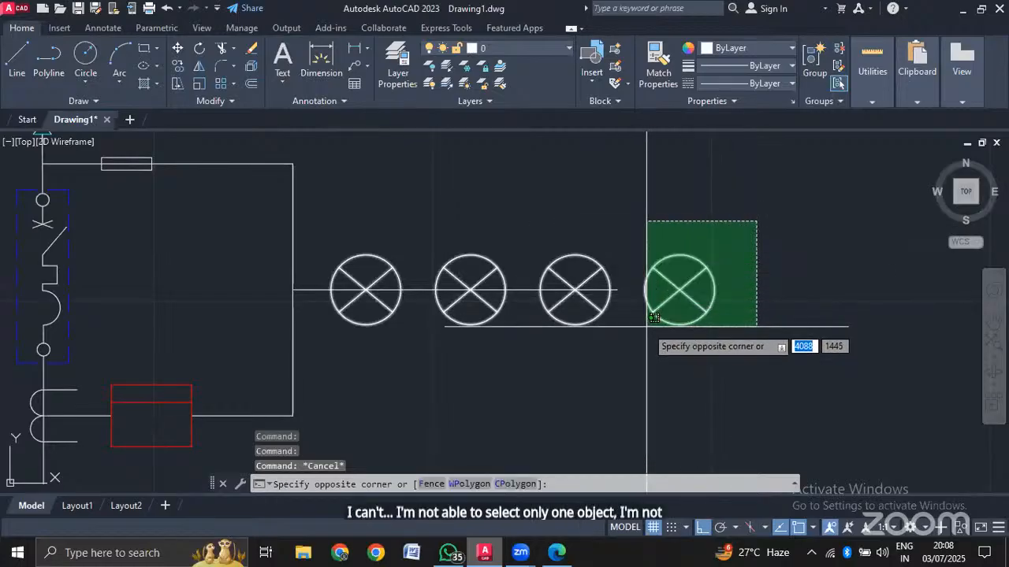
{"action": "key", "text": "Escape"}
{"action": "left_click", "coordinate": [608, 212]}
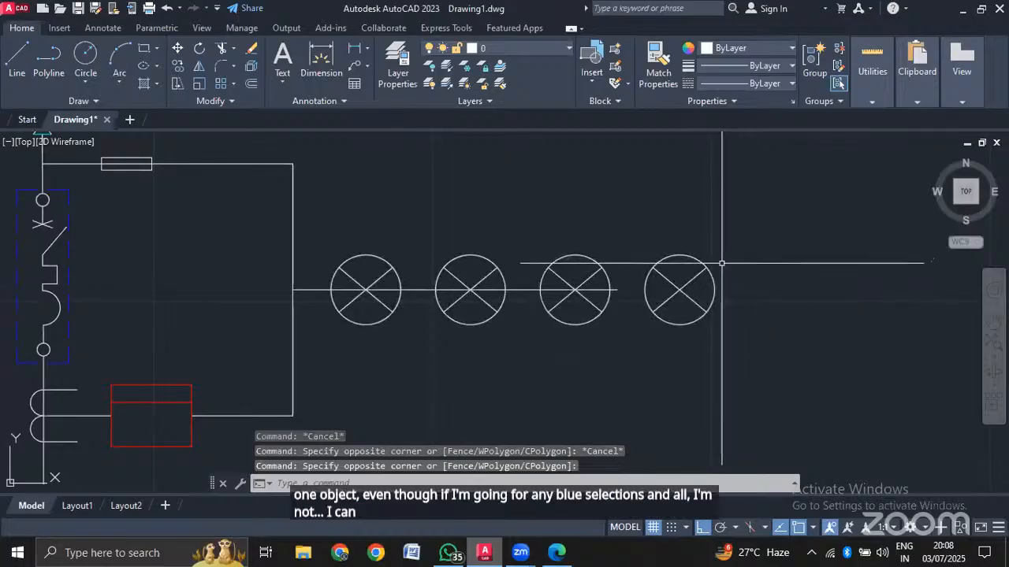
{"action": "left_click", "coordinate": [713, 275]}
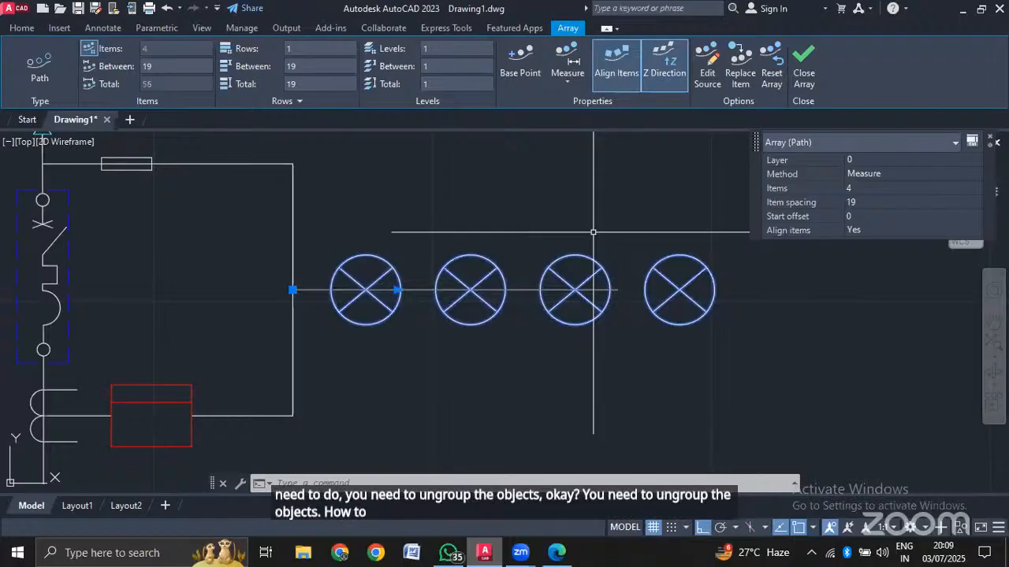
{"action": "key", "text": "Escape"}
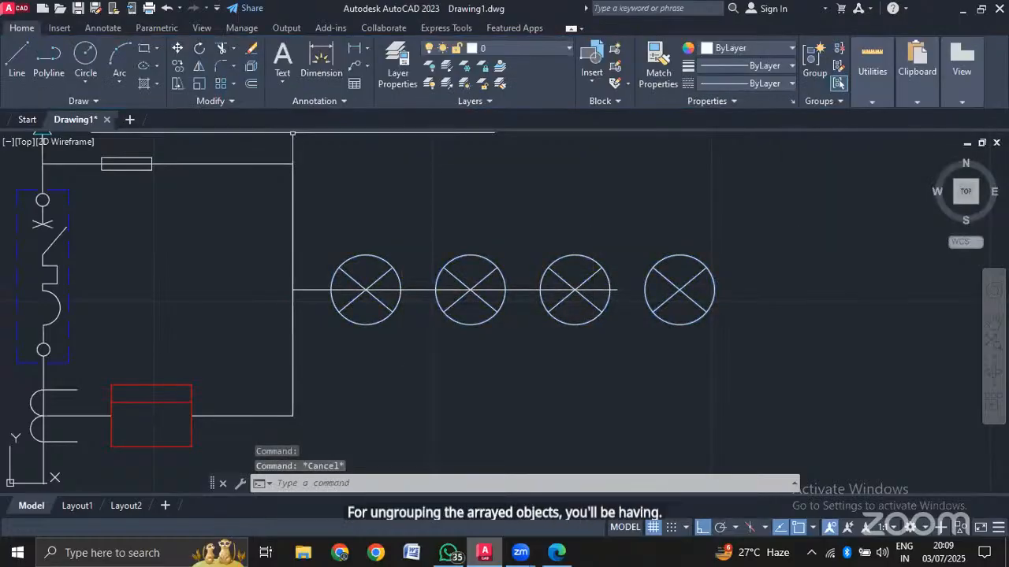
{"action": "left_click", "coordinate": [711, 271]}
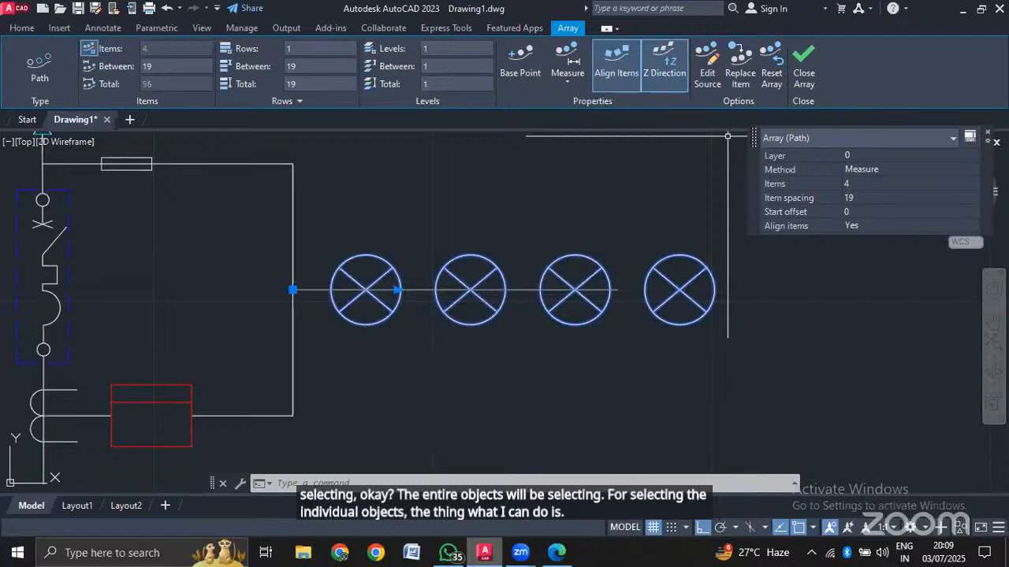
{"action": "key", "text": "Escape"}
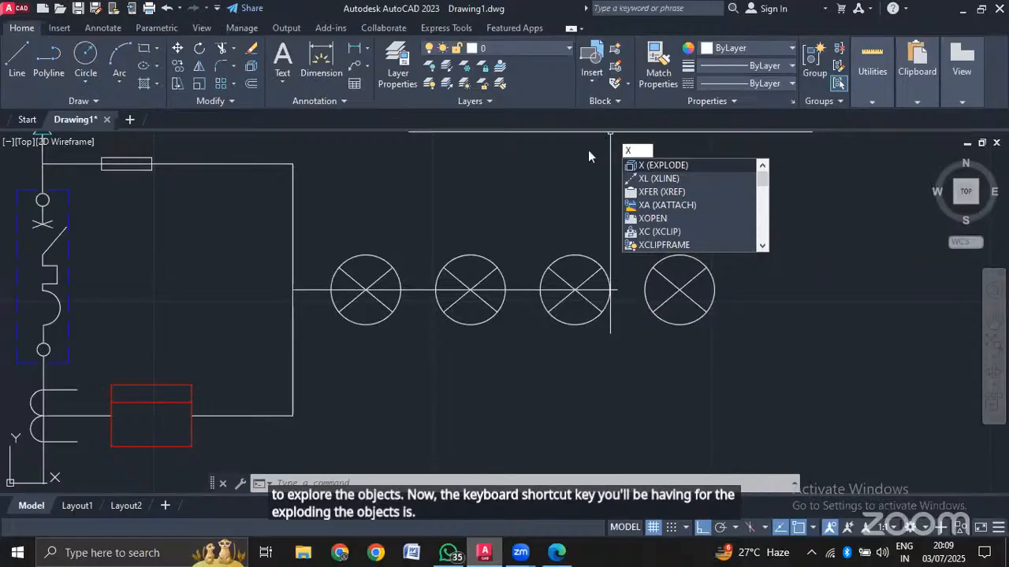
{"action": "key", "text": "Escape"}
{"action": "key", "text": "Escape"}
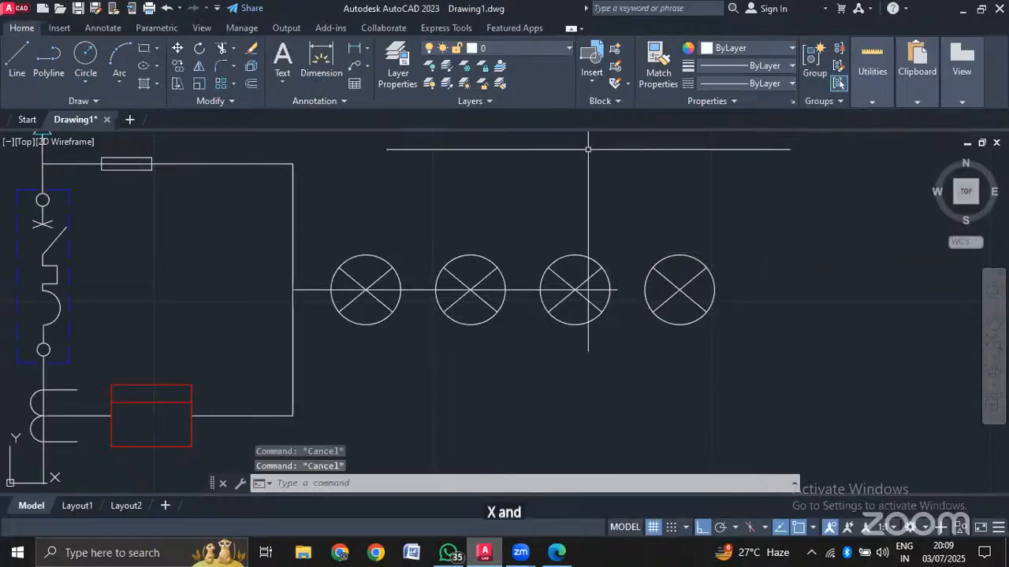
{"action": "left_click", "coordinate": [701, 257]}
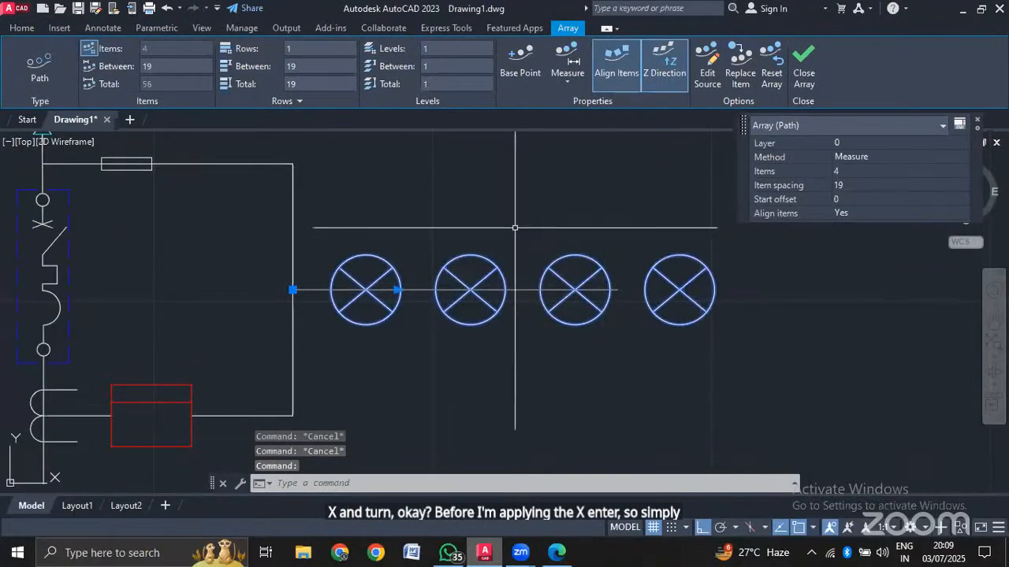
{"action": "key", "text": "Escape"}
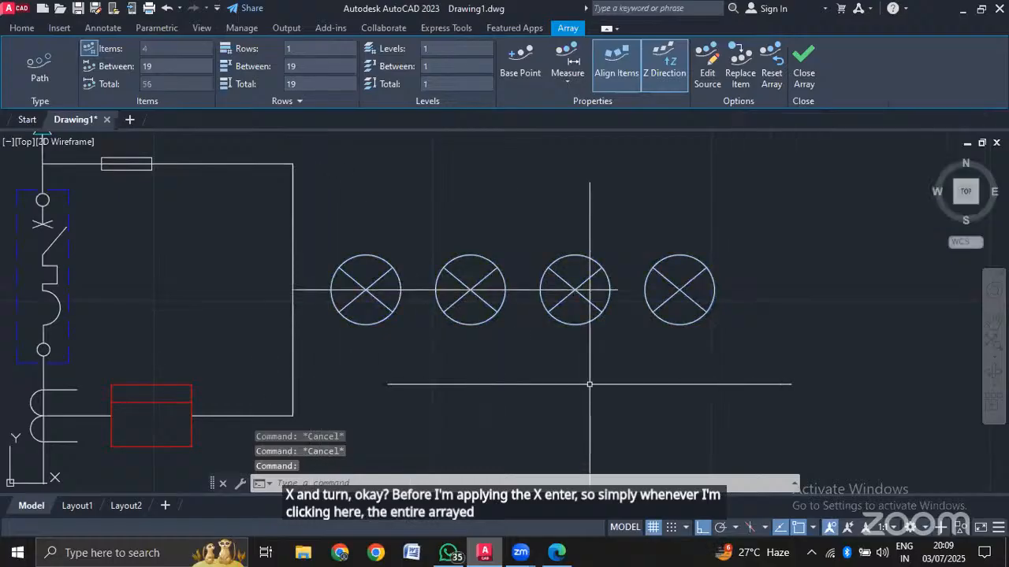
Try exploding the lamp array and selecting only the last lamp's circle, and undo the explode.
{"action": "key", "text": "Escape"}
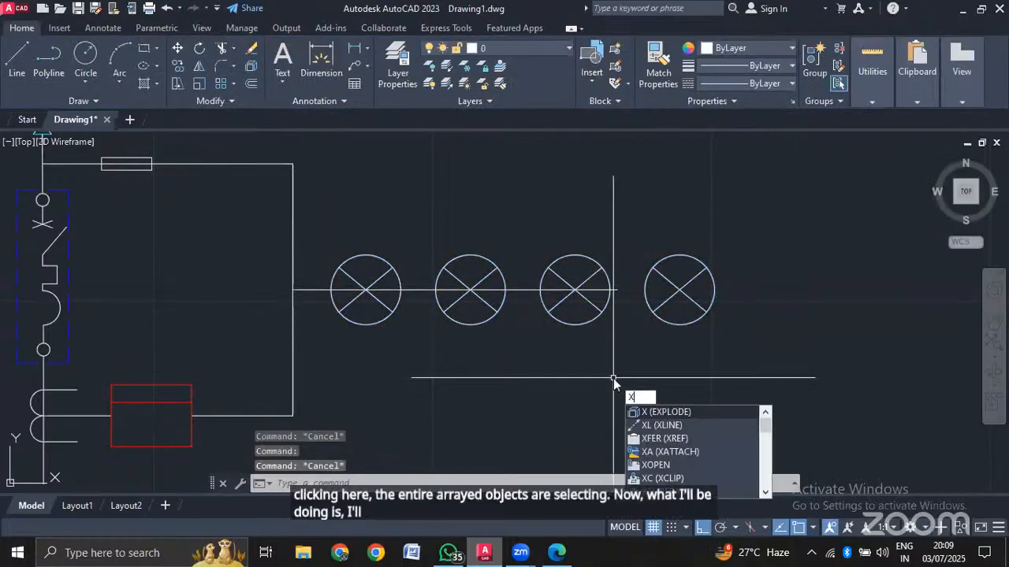
{"action": "key", "text": "Return"}
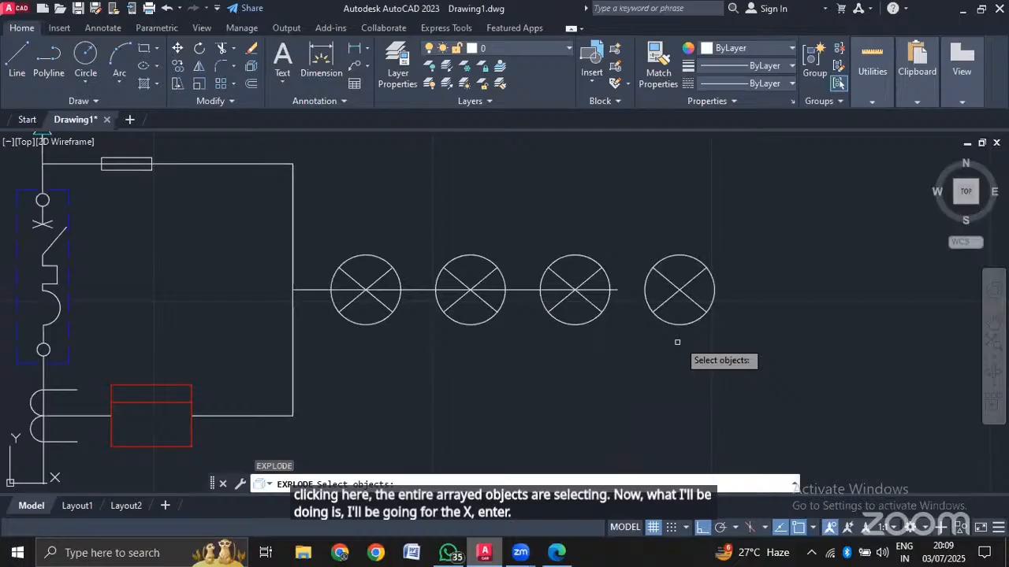
{"action": "left_click", "coordinate": [709, 270]}
{"action": "key", "text": "Return"}
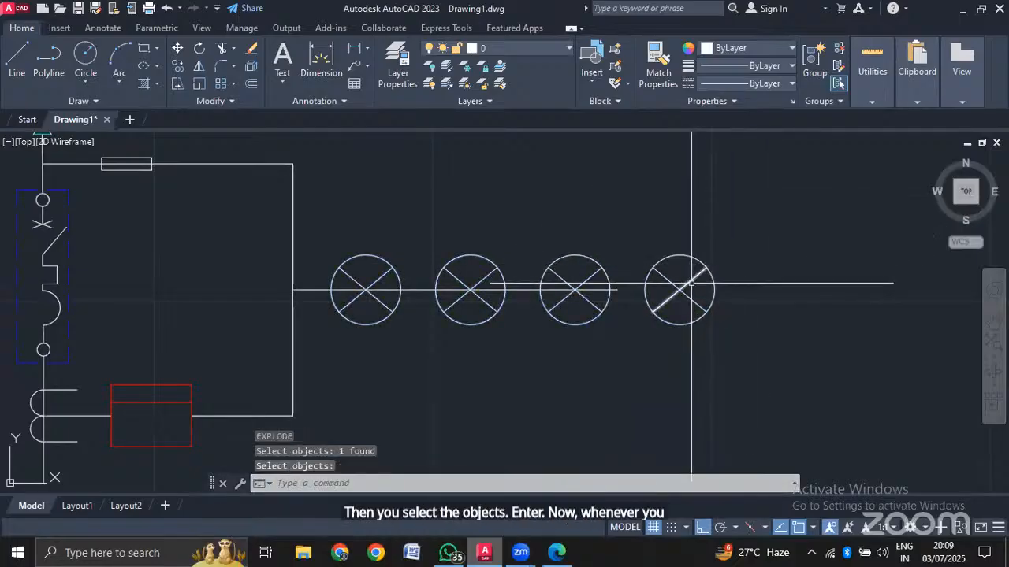
{"action": "left_click", "coordinate": [701, 255]}
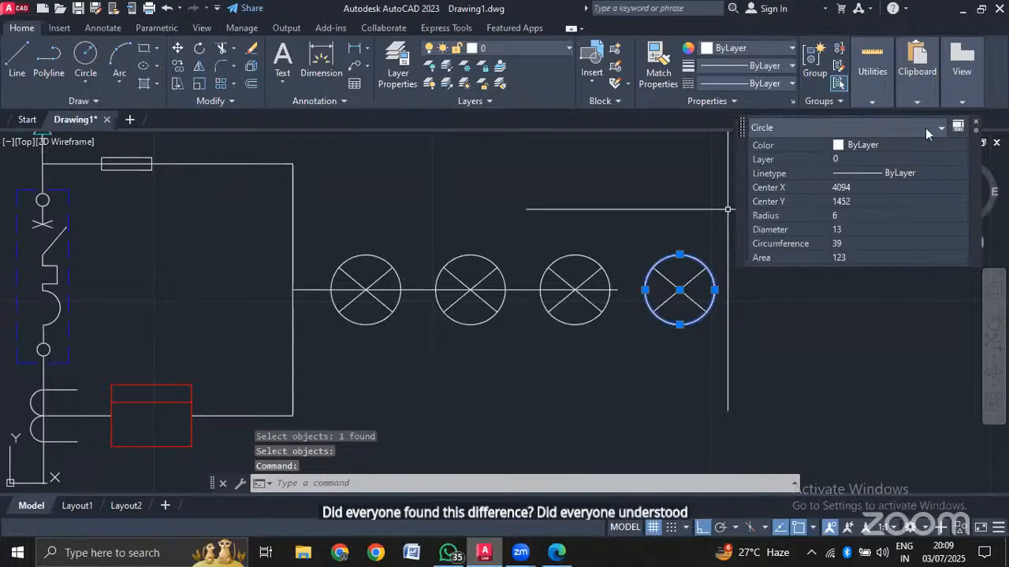
{"action": "left_click", "coordinate": [974, 126]}
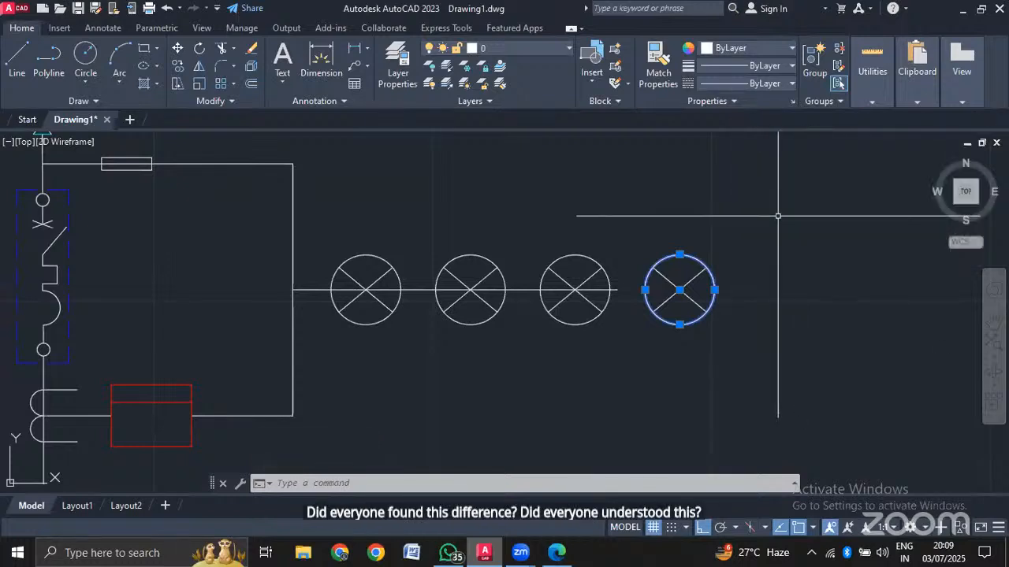
{"action": "key", "text": "Escape"}
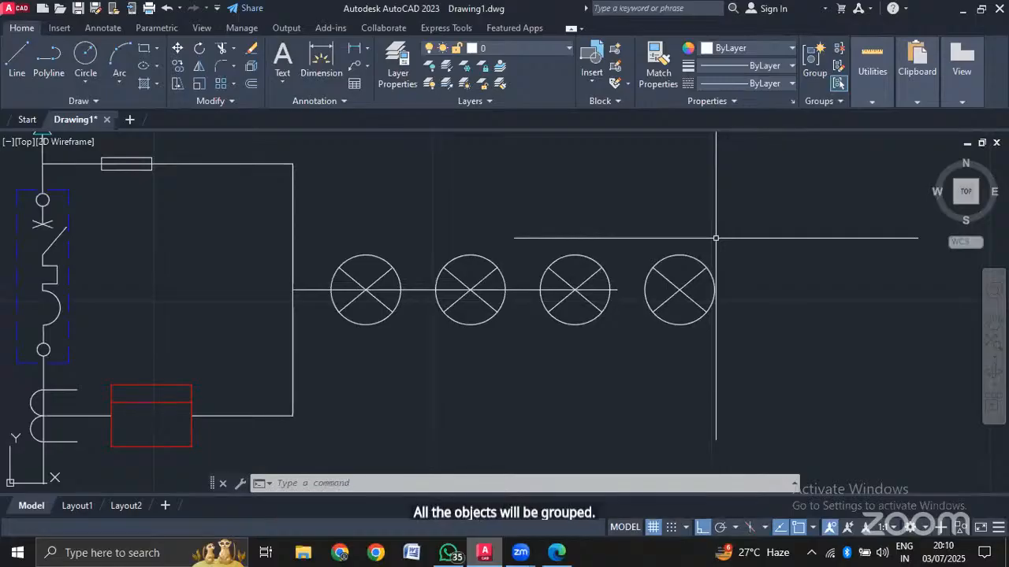
{"action": "key", "text": "ctrl+z"}
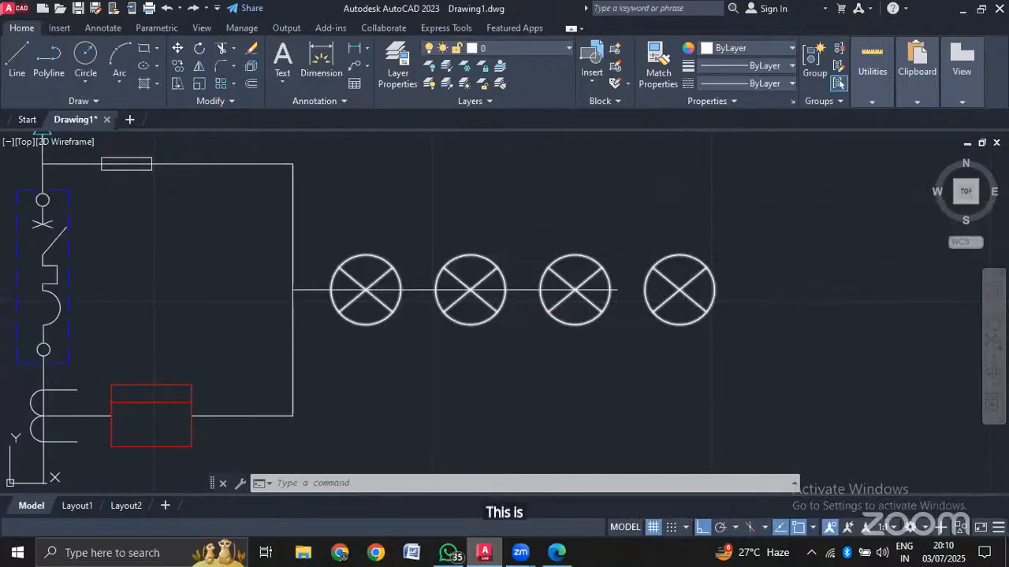
Check how the restored lamp array selects when its last symbol is picked, and clear the selection.
{"action": "key", "text": "Escape"}
{"action": "key", "text": "Escape"}
{"action": "left_click", "coordinate": [758, 277]}
{"action": "key", "text": "Escape"}
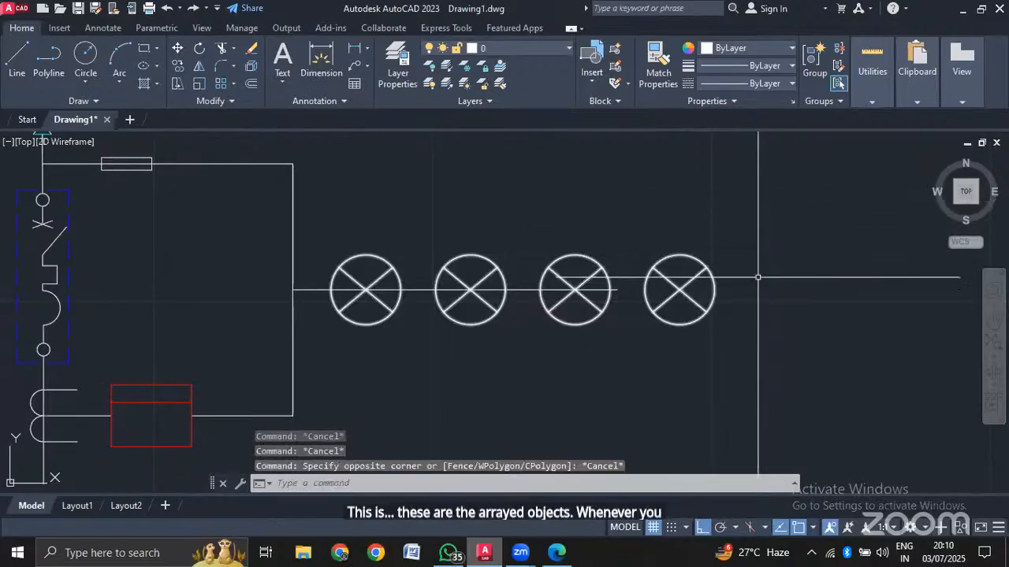
{"action": "key", "text": "Escape"}
{"action": "left_click", "coordinate": [700, 317]}
{"action": "left_click", "coordinate": [753, 313]}
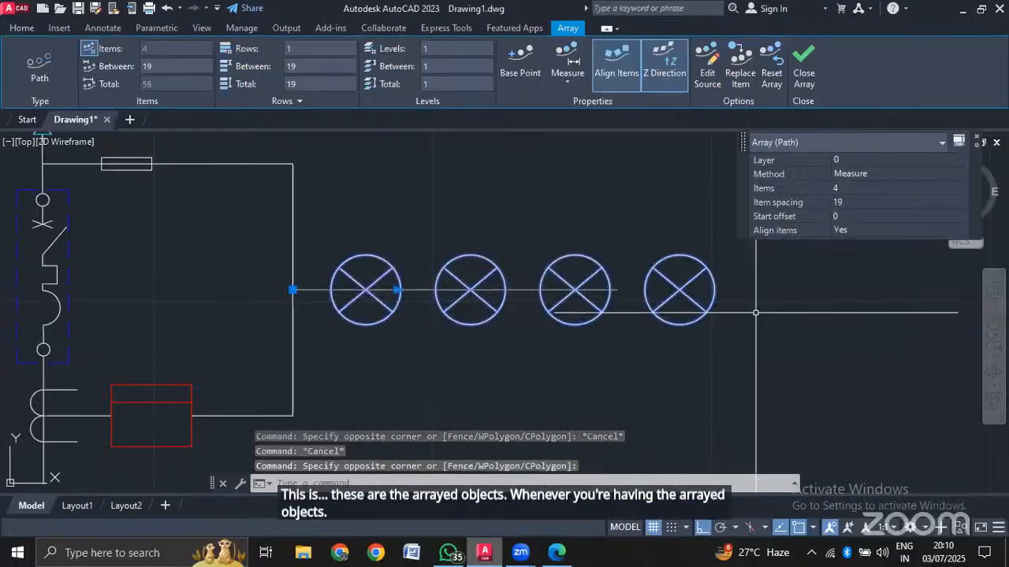
{"action": "key", "text": "Escape"}
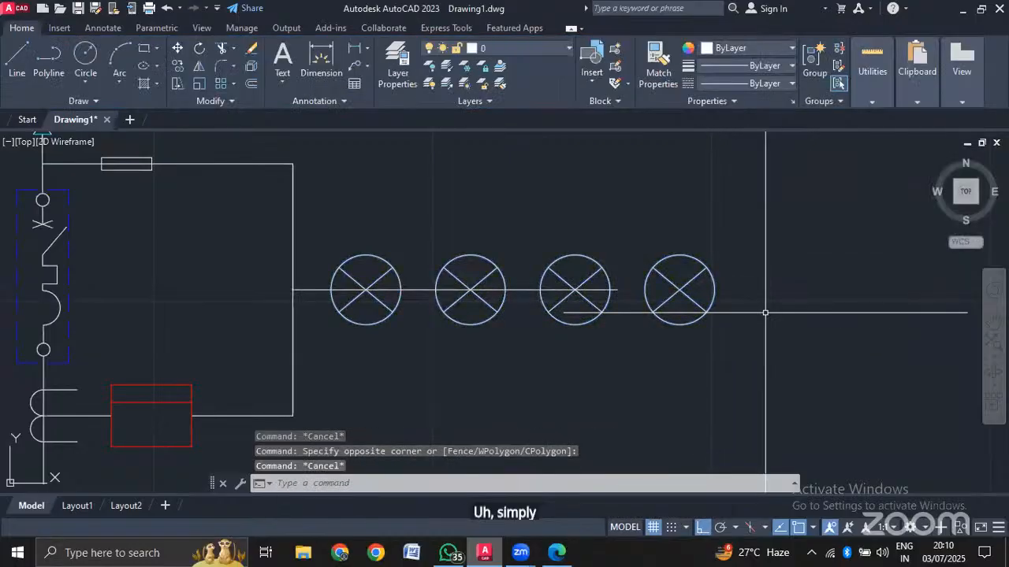
{"action": "left_click", "coordinate": [706, 283]}
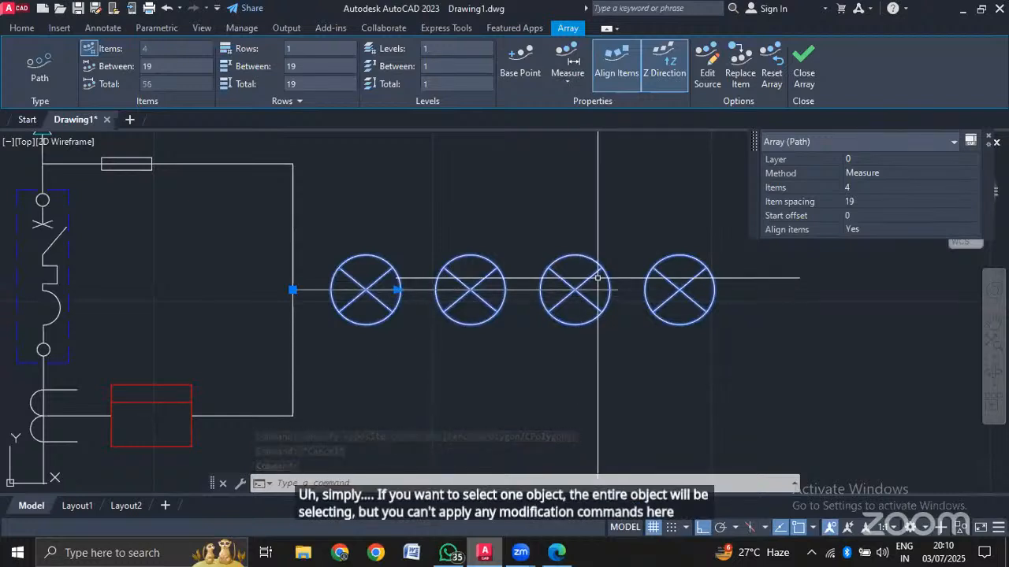
{"action": "key", "text": "Escape"}
Explode the path array of crossed-circle lamps into individual circles and lines.
{"action": "type", "text": "x"}
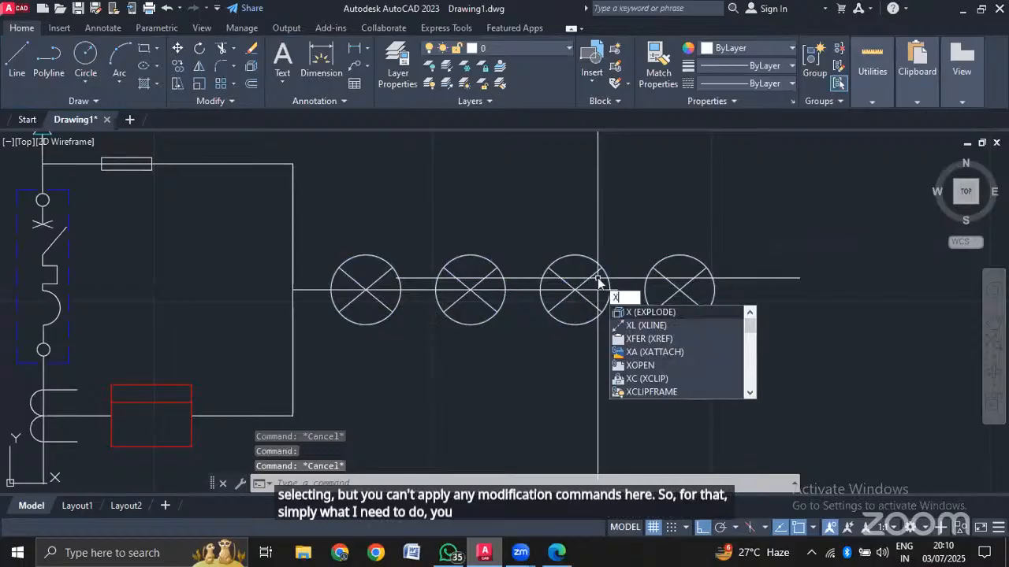
{"action": "key", "text": "Return"}
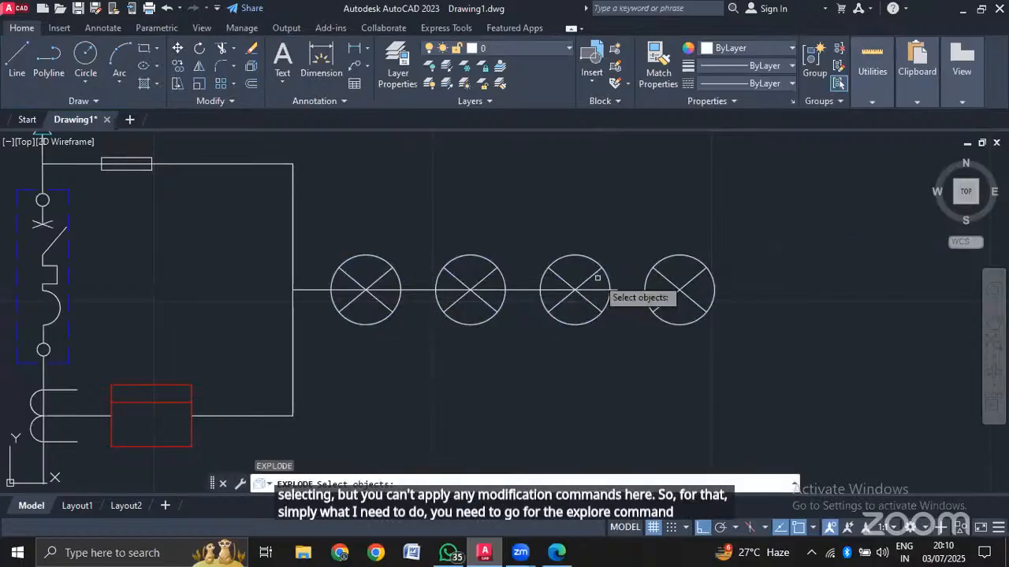
{"action": "left_click", "coordinate": [663, 259]}
{"action": "key", "text": "Return"}
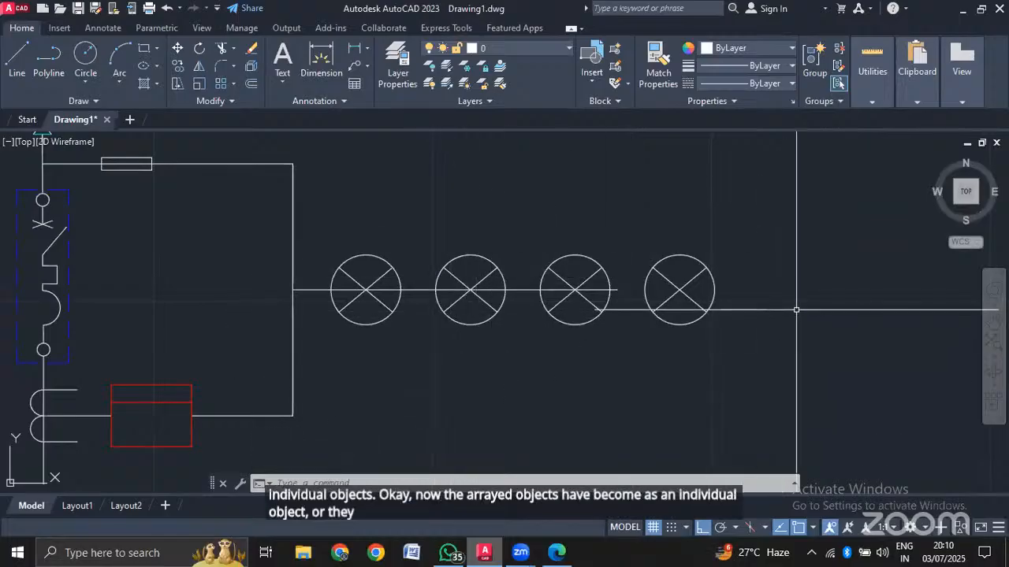
Delete the fourth crossed-circle lamp at the far end of the lamp row.
{"action": "left_click", "coordinate": [777, 237]}
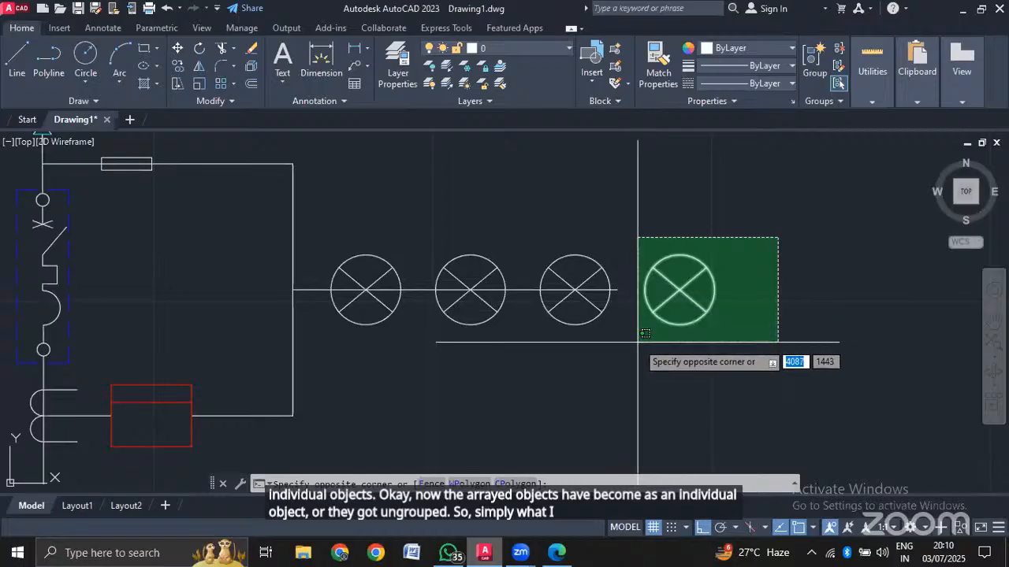
{"action": "left_click", "coordinate": [637, 341]}
{"action": "key", "text": "Delete"}
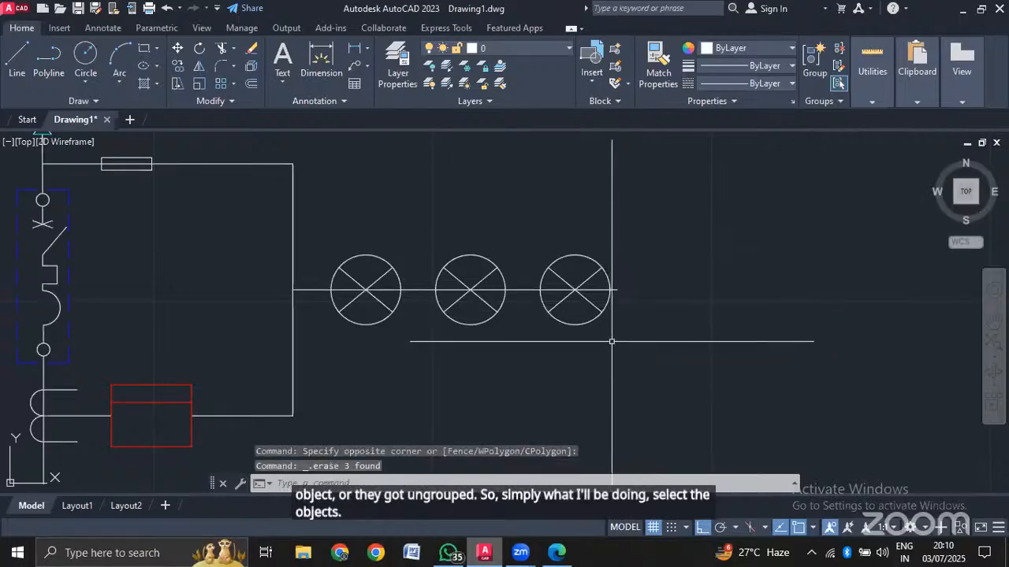
Trim the connecting line's overhang beyond the third lamp and its segments inside the third and second lamp circles.
{"action": "scroll", "coordinate": [611, 342], "scroll_direction": "up", "scroll_amount": 2}
{"action": "type", "text": "tr"}
{"action": "key", "text": "Return"}
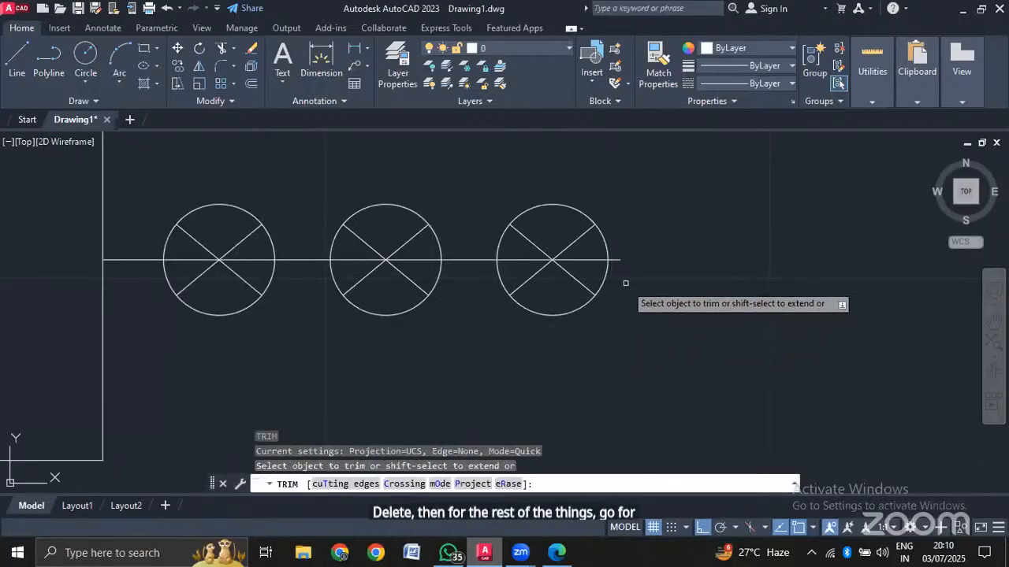
{"action": "left_click", "coordinate": [617, 260]}
{"action": "left_click", "coordinate": [587, 258]}
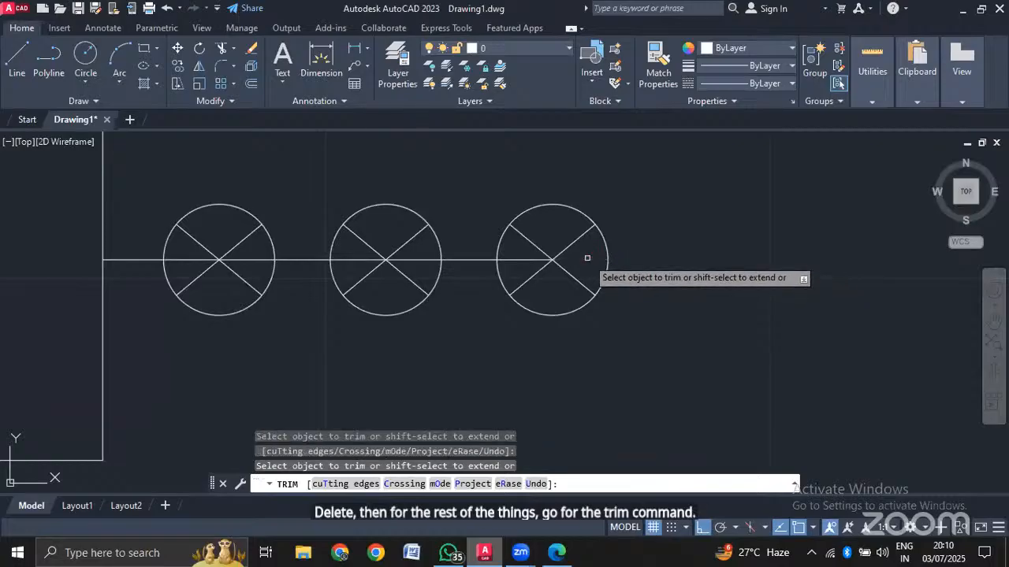
{"action": "left_click", "coordinate": [536, 259]}
{"action": "left_click", "coordinate": [418, 258]}
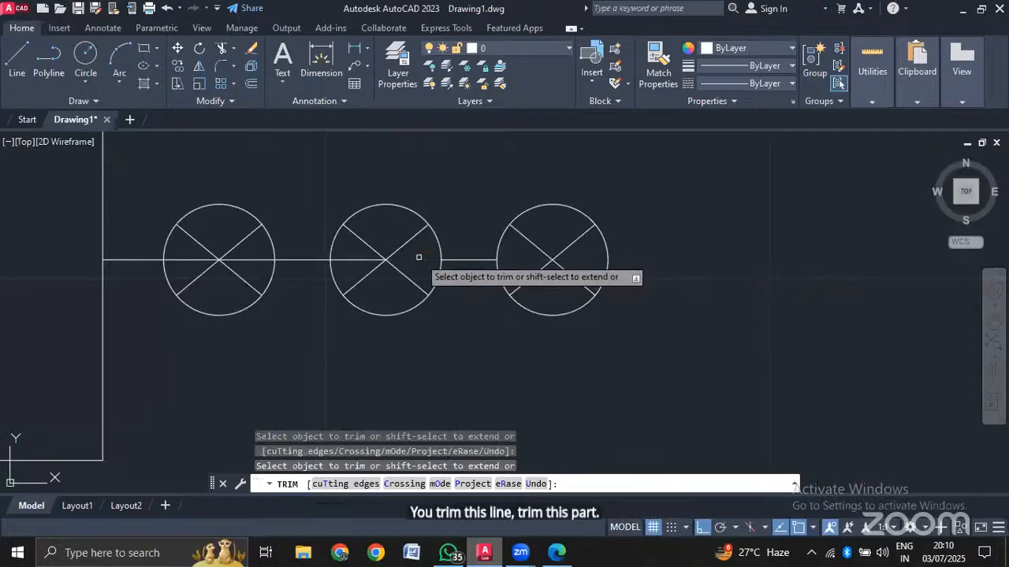
{"action": "left_click", "coordinate": [337, 259]}
Trim the connecting line inside the first lamp circle, leaving only its diagonal cross, and end the Trim command.
{"action": "middle_click_drag", "start_coordinate": [525, 364], "coordinate": [805, 385]}
{"action": "left_click", "coordinate": [532, 282]}
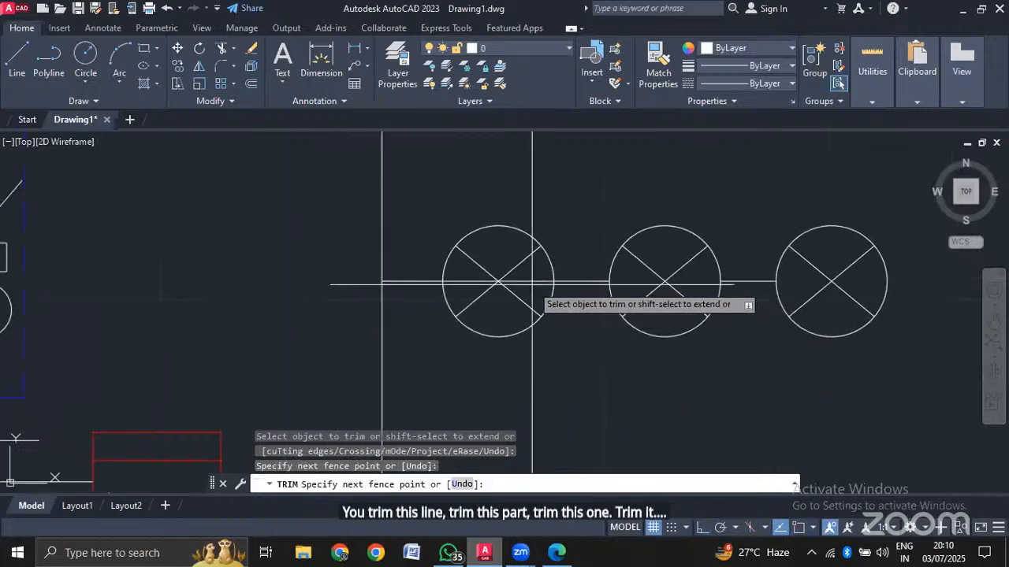
{"action": "left_click", "coordinate": [532, 284]}
{"action": "key", "text": "Return"}
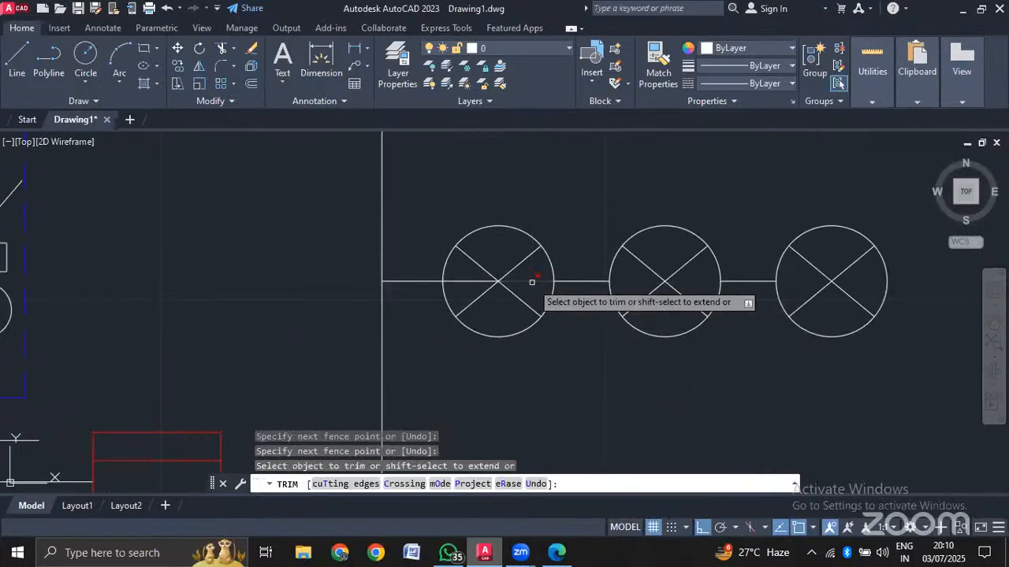
{"action": "left_click", "coordinate": [532, 282]}
{"action": "left_click", "coordinate": [472, 282]}
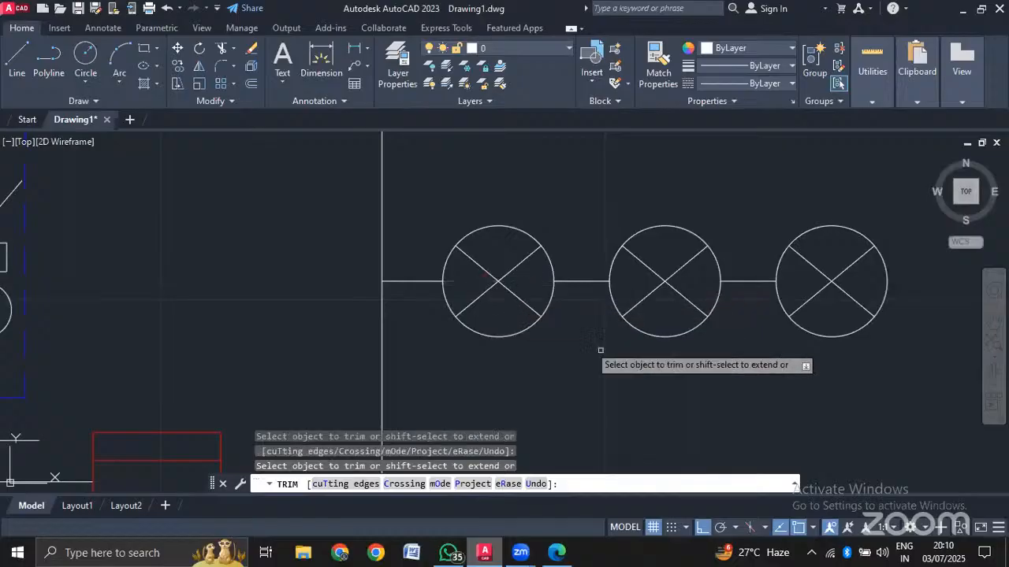
{"action": "key", "text": "Escape"}
{"action": "scroll", "coordinate": [642, 402], "scroll_direction": "down", "scroll_amount": 8}
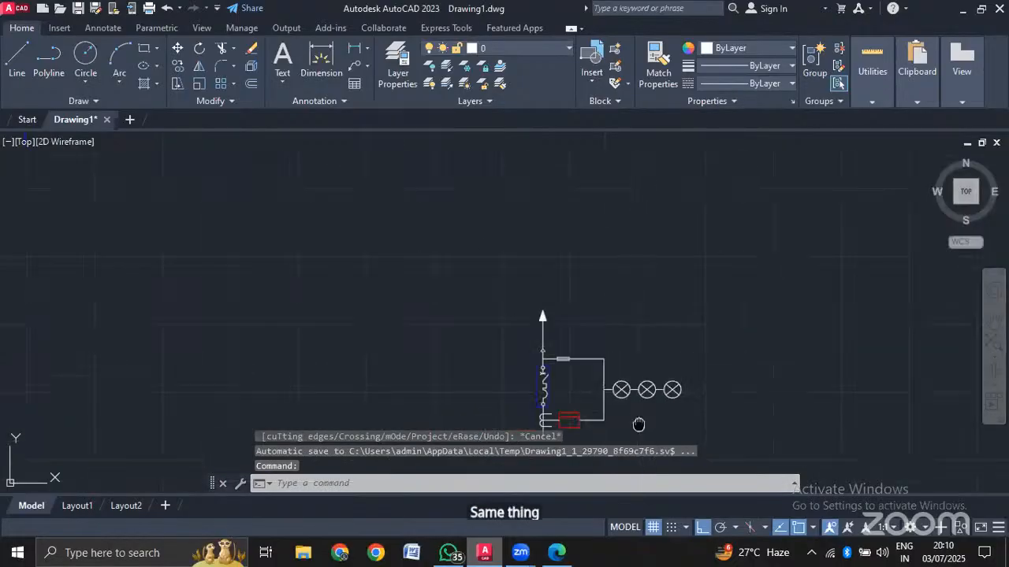
{"action": "middle_click_drag", "start_coordinate": [637, 421], "coordinate": [640, 331]}
{"action": "scroll", "coordinate": [641, 308], "scroll_direction": "up", "scroll_amount": 4}
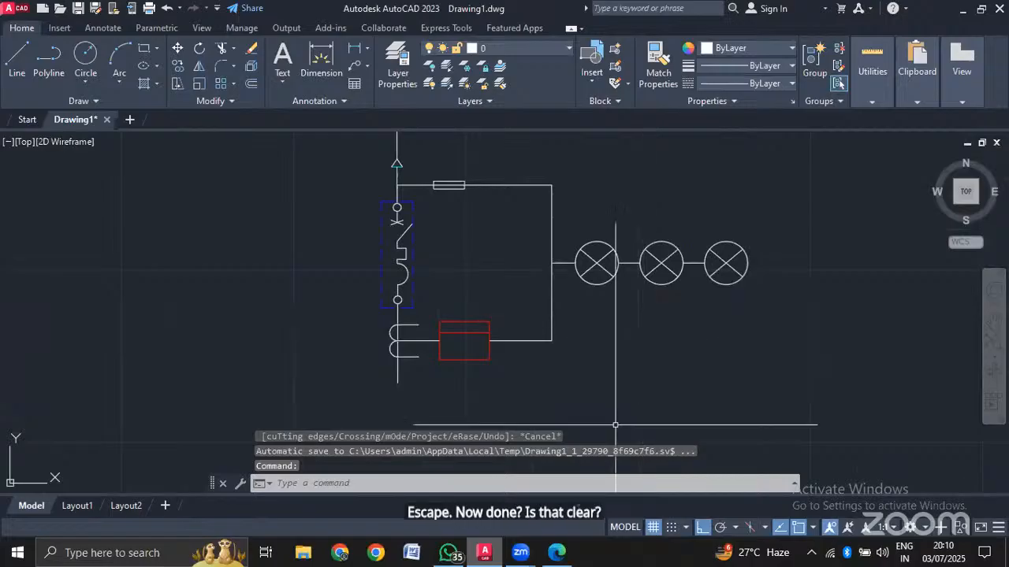
Switch to the reference PDF and compare the R, Y, B lamp branch with its surrounding breaker, meter and busbar.
{"action": "left_click", "coordinate": [557, 553]}
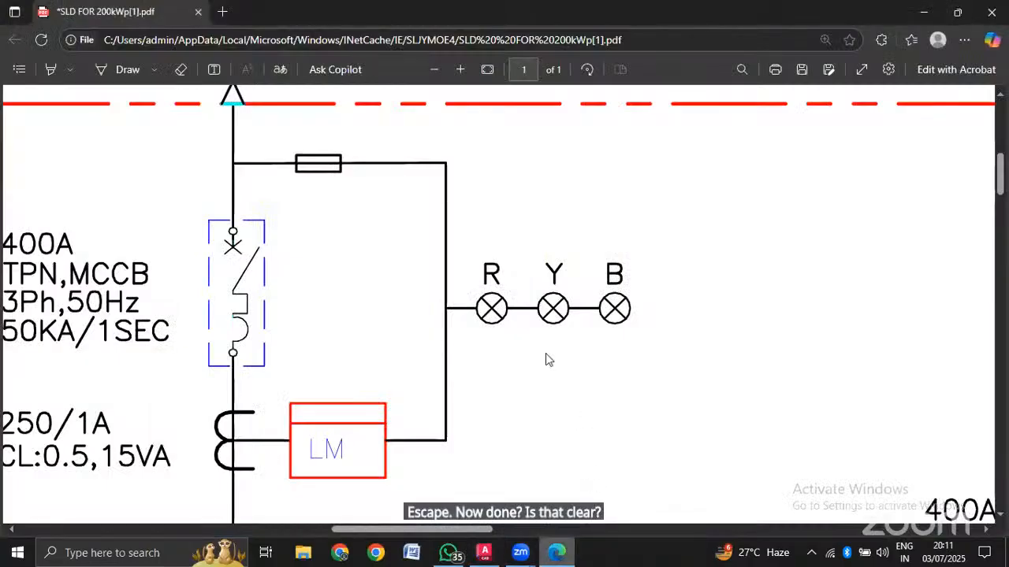
{"action": "scroll", "coordinate": [525, 367], "scroll_direction": "down", "scroll_amount": 3}
{"action": "scroll", "coordinate": [513, 367], "scroll_direction": "up", "scroll_amount": 3}
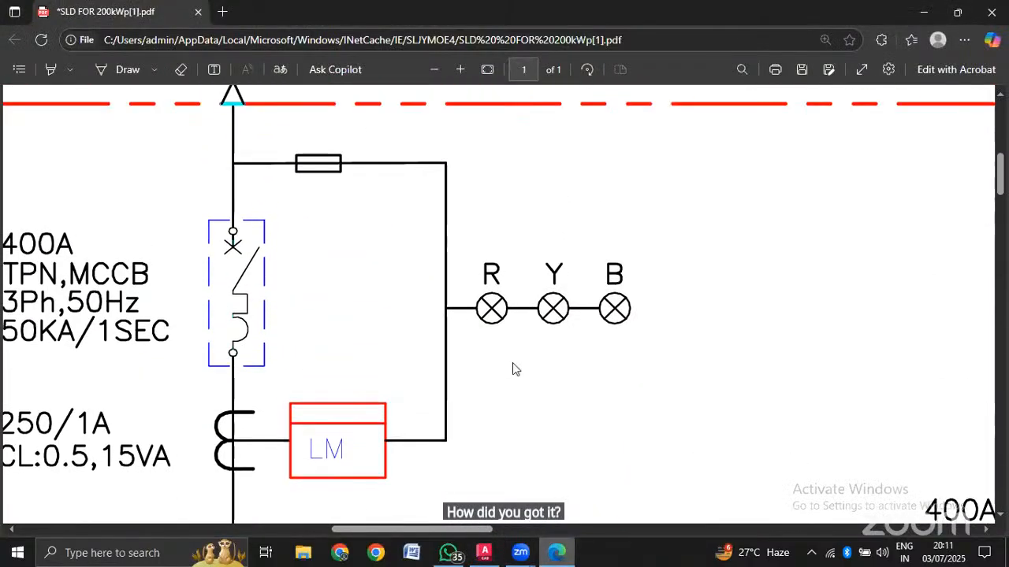
{"action": "scroll", "coordinate": [514, 367], "scroll_direction": "down", "scroll_amount": 3, "text": "ctrl"}
{"action": "scroll", "coordinate": [424, 385], "scroll_direction": "down", "scroll_amount": 2}
{"action": "scroll", "coordinate": [435, 299], "scroll_direction": "up", "scroll_amount": 1}
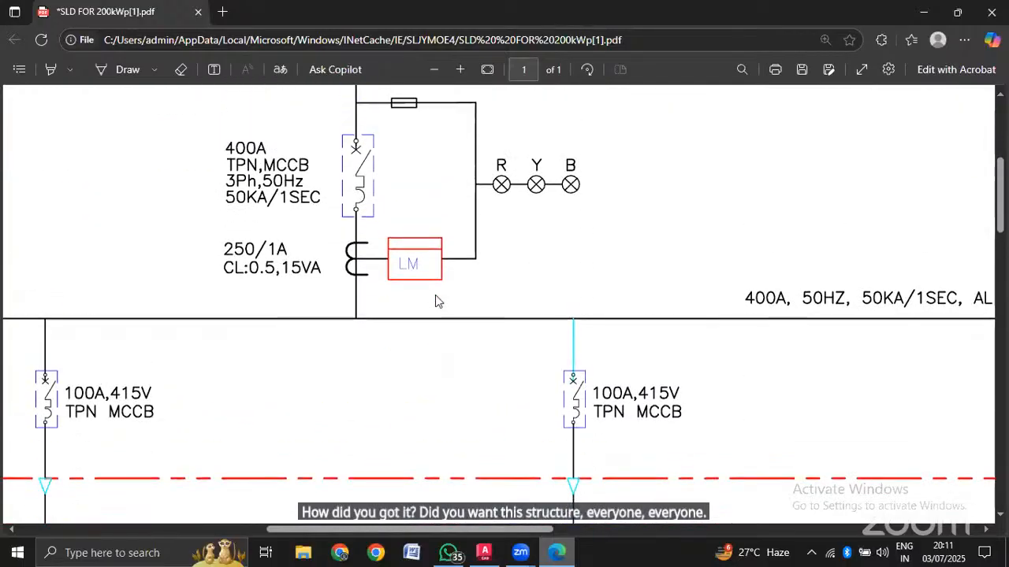
{"action": "scroll", "coordinate": [430, 298], "scroll_direction": "down", "scroll_amount": 1, "text": "ctrl"}
{"action": "scroll", "coordinate": [417, 292], "scroll_direction": "down", "scroll_amount": 2}
{"action": "scroll", "coordinate": [417, 293], "scroll_direction": "up", "scroll_amount": 1}
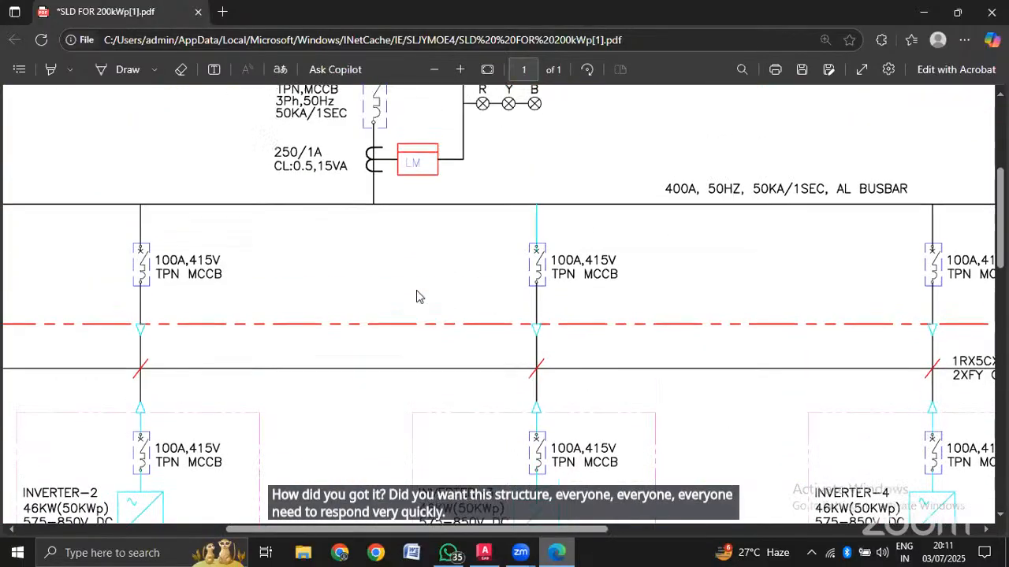
{"action": "scroll", "coordinate": [418, 297], "scroll_direction": "up", "scroll_amount": 2}
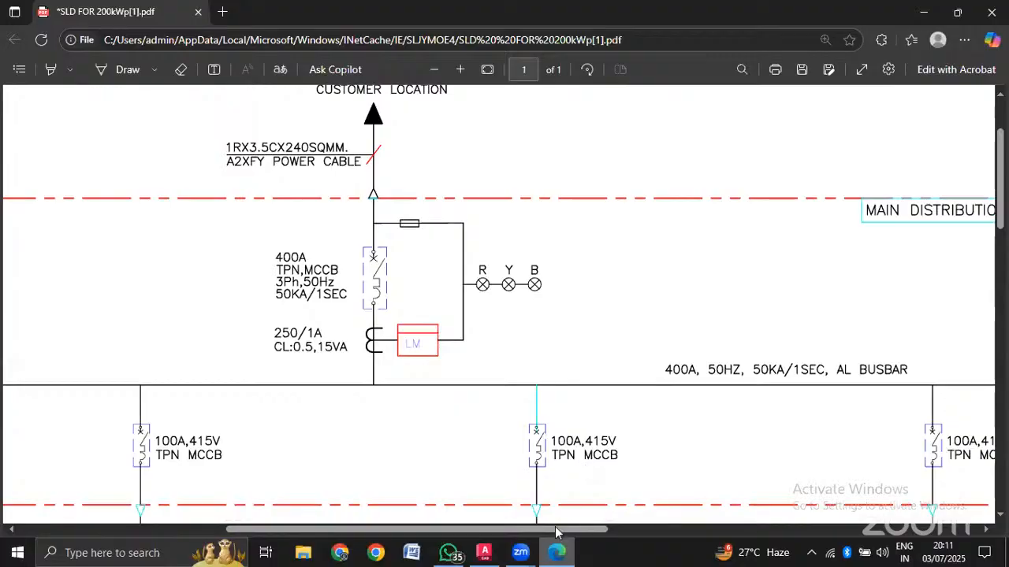
{"action": "left_click_drag", "start_coordinate": [556, 532], "coordinate": [482, 532]}
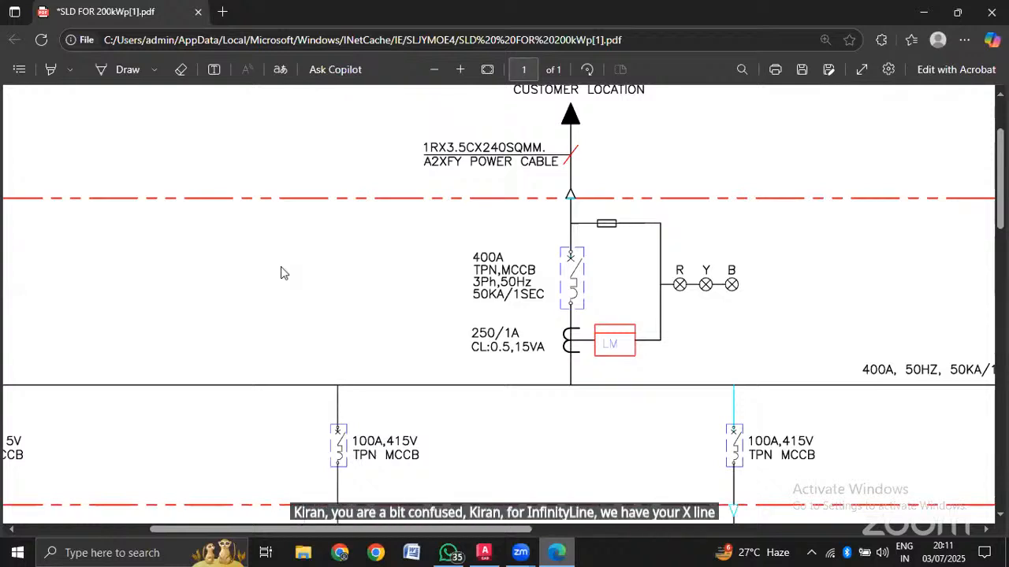
Switch back to AutoCAD and enter the EX command alias without running it.
{"action": "left_click", "coordinate": [484, 552]}
{"action": "type", "text": "E"}
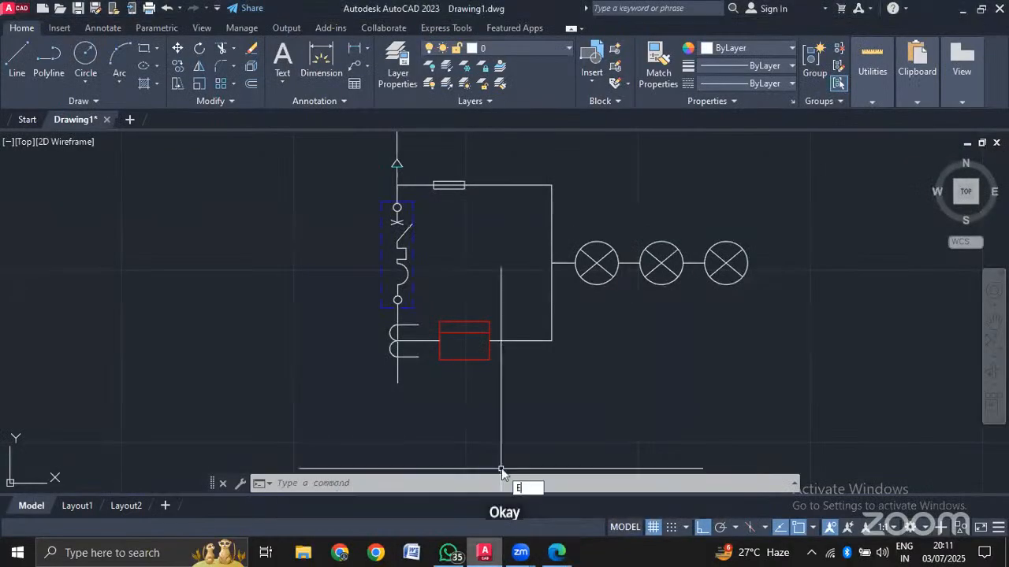
{"action": "type", "text": "X"}
{"action": "key", "text": "Escape"}
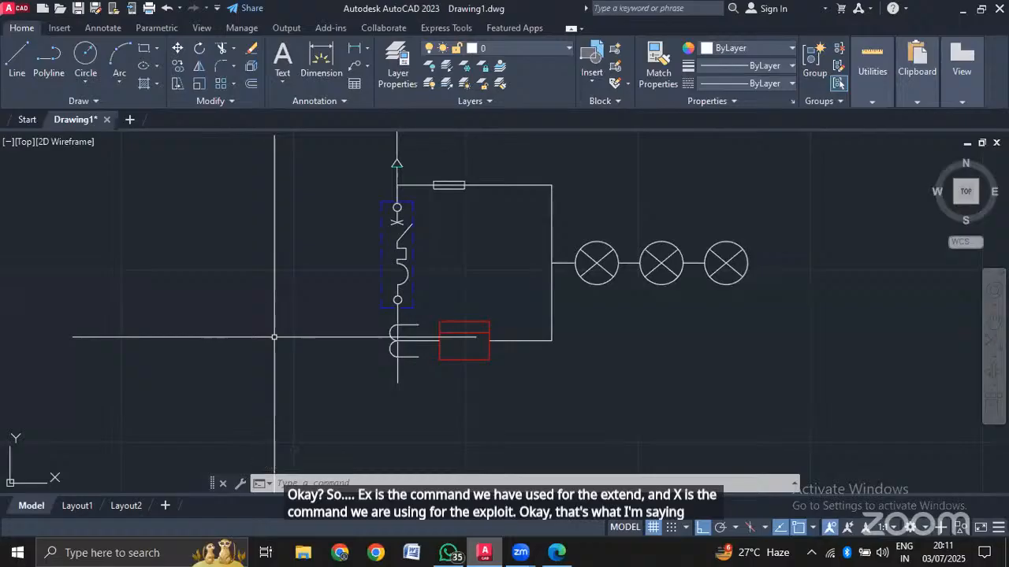
Examine the alignment of the breaker, fuse, current transformer, meter box and three lamps in the drawn upper section.
{"action": "scroll", "coordinate": [365, 277], "scroll_direction": "up", "scroll_amount": 2}
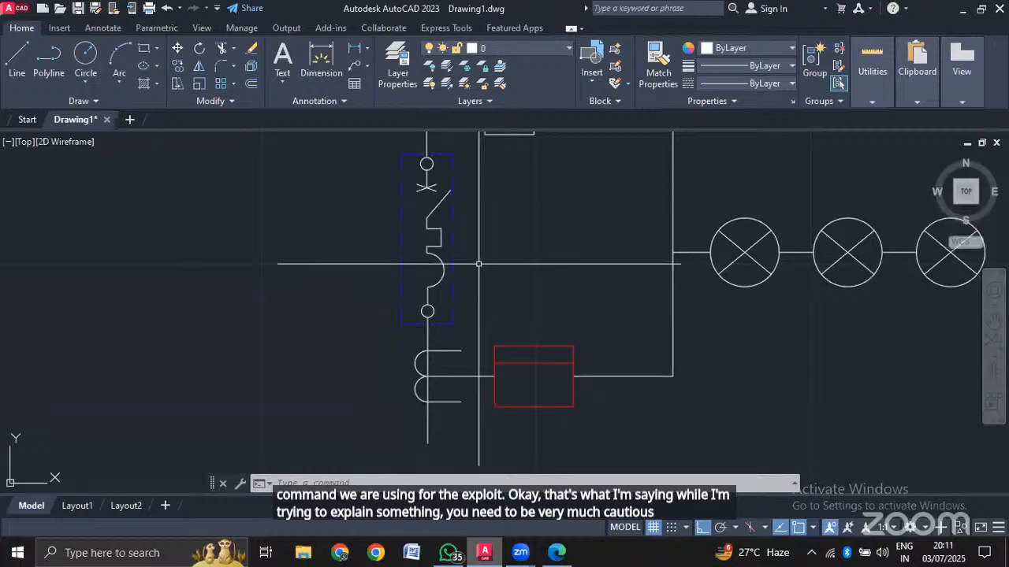
{"action": "scroll", "coordinate": [644, 286], "scroll_direction": "down", "scroll_amount": 3}
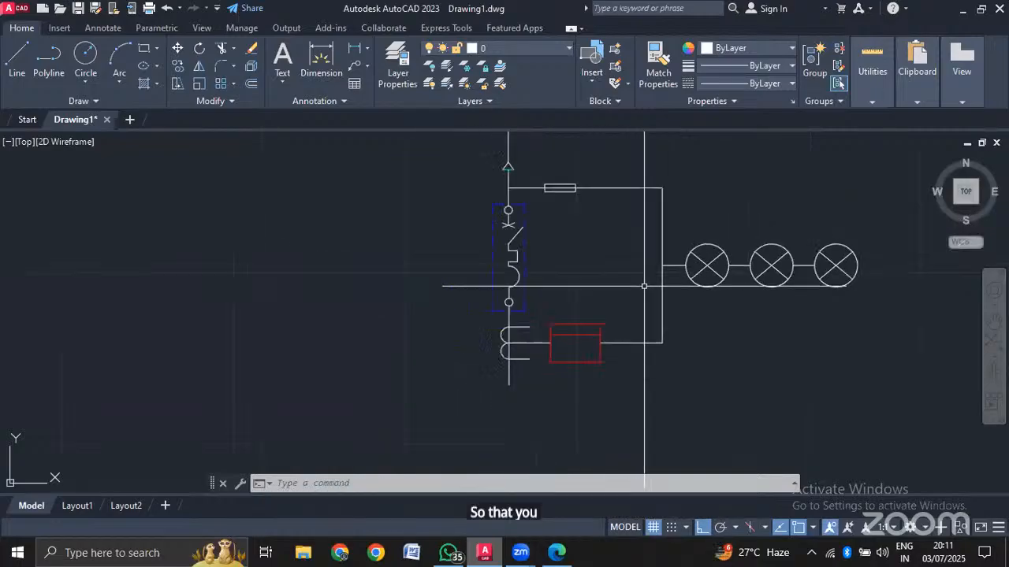
{"action": "scroll", "coordinate": [617, 212], "scroll_direction": "up", "scroll_amount": 3}
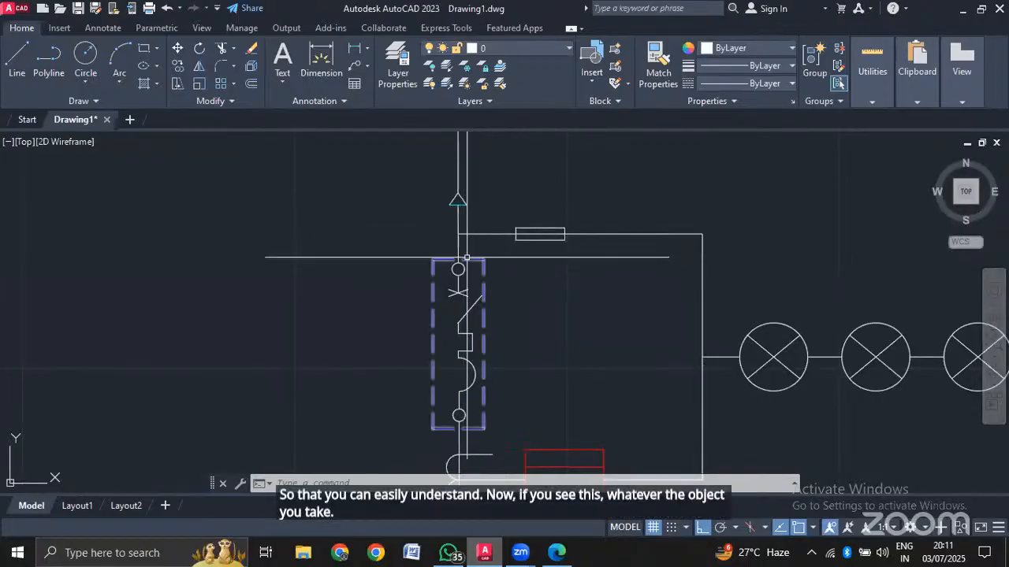
{"action": "scroll", "coordinate": [522, 292], "scroll_direction": "down", "scroll_amount": 4}
{"action": "scroll", "coordinate": [686, 311], "scroll_direction": "up", "scroll_amount": 4}
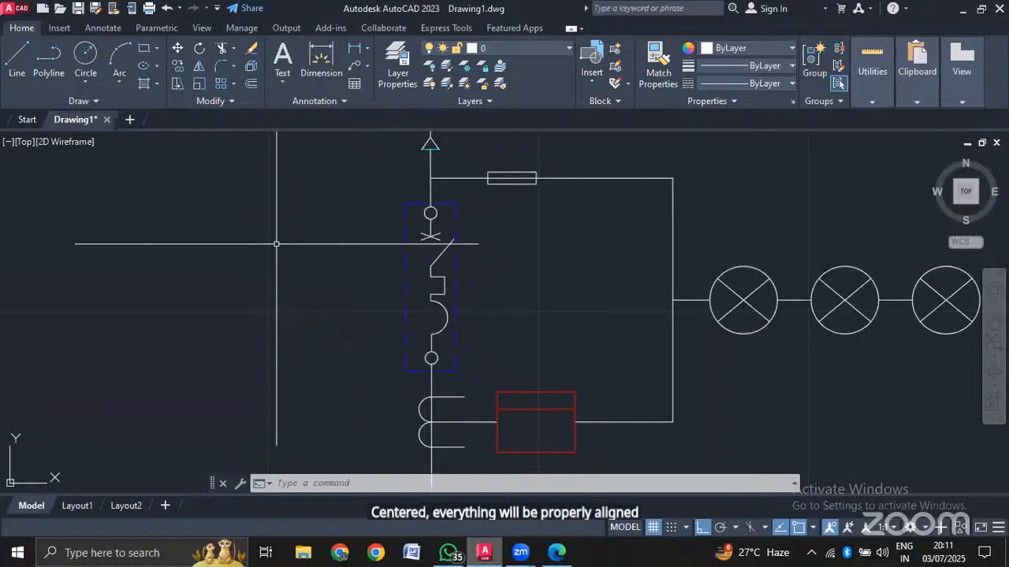
{"action": "scroll", "coordinate": [478, 252], "scroll_direction": "down", "scroll_amount": 4}
{"action": "scroll", "coordinate": [478, 218], "scroll_direction": "up", "scroll_amount": 4}
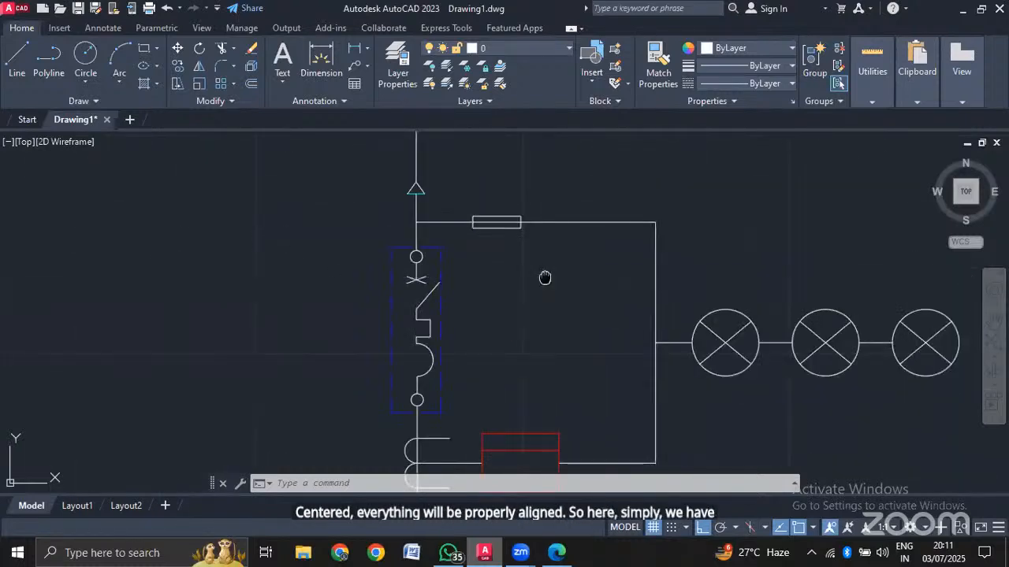
{"action": "mouse_move", "coordinate": [545, 279]}
{"action": "middle_mouse_down"}
{"action": "mouse_move", "coordinate": [509, 211]}
{"action": "mouse_move", "coordinate": [511, 164]}
{"action": "middle_mouse_up"}
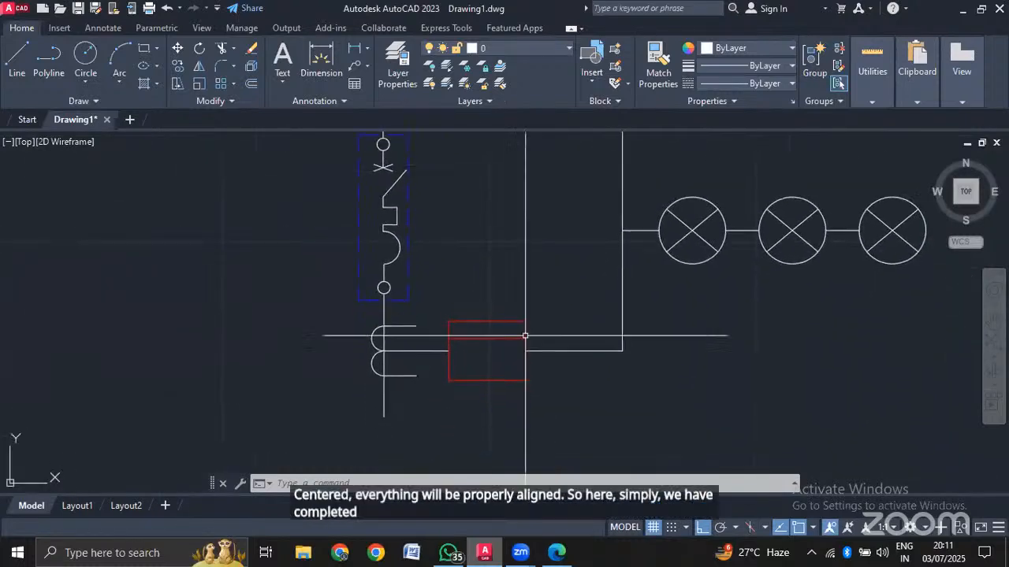
Switch to the reference PDF and examine the busbar, its 100A MCCB feeders and the connections to the inverter blocks.
{"action": "left_click", "coordinate": [558, 552]}
{"action": "scroll", "coordinate": [493, 276], "scroll_direction": "down", "scroll_amount": 1}
{"action": "scroll", "coordinate": [493, 276], "scroll_direction": "up", "scroll_amount": 3}
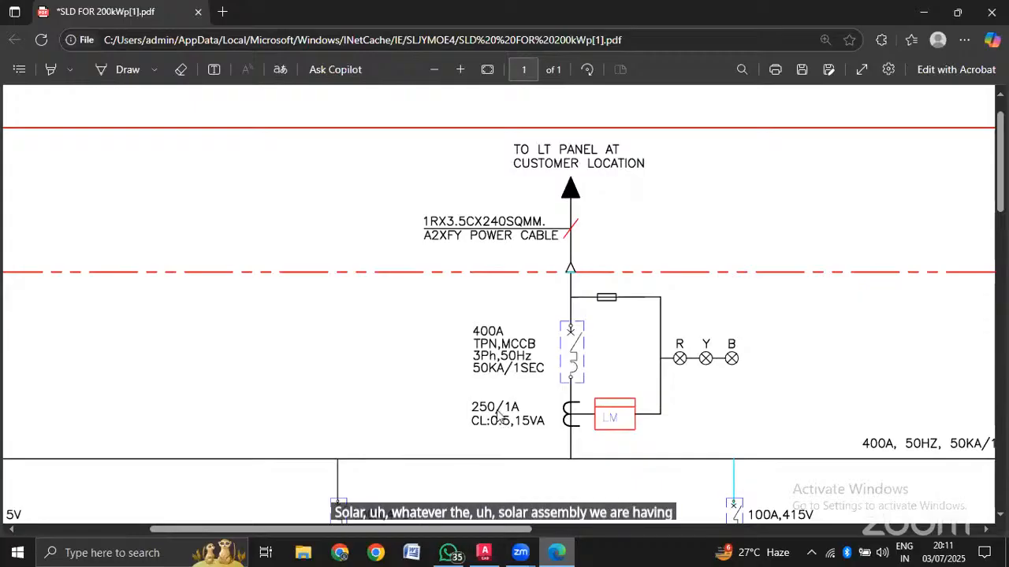
{"action": "scroll", "coordinate": [506, 398], "scroll_direction": "down", "scroll_amount": 4}
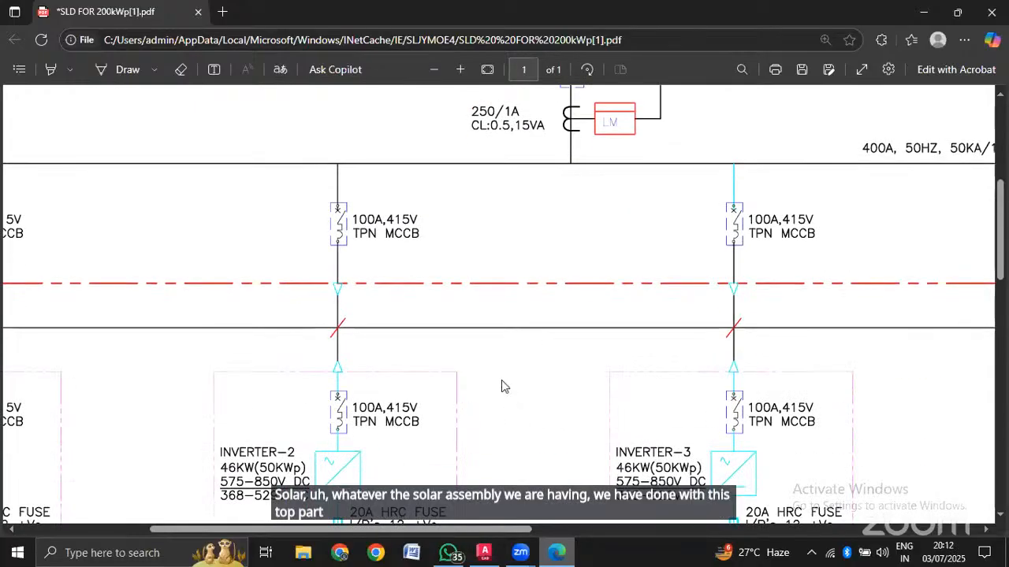
{"action": "scroll", "coordinate": [506, 400], "scroll_direction": "down", "scroll_amount": 3, "text": "ctrl"}
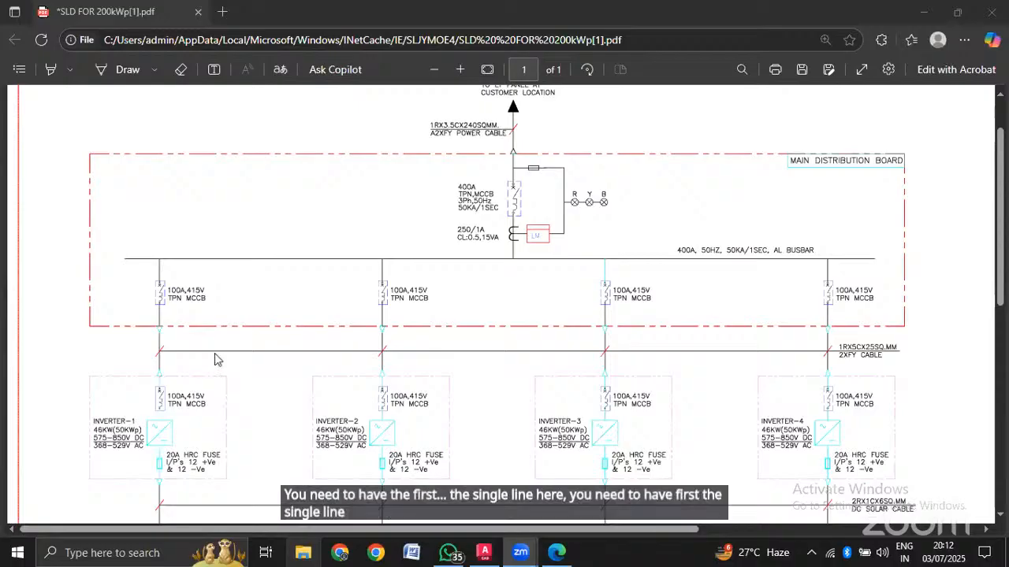
{"action": "scroll", "coordinate": [98, 314], "scroll_direction": "up", "scroll_amount": 5, "text": "ctrl"}
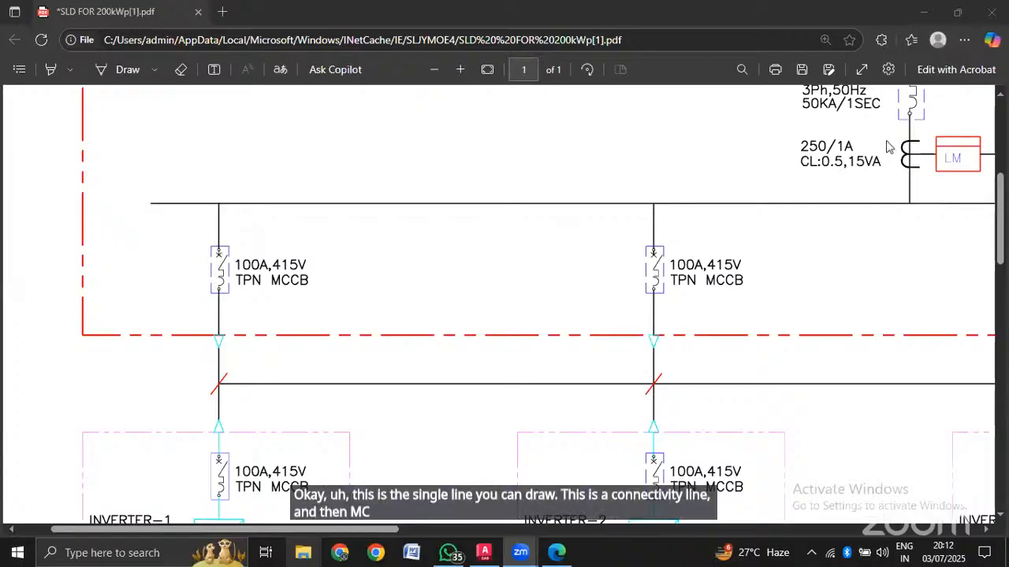
{"action": "scroll", "coordinate": [273, 282], "scroll_direction": "down", "scroll_amount": 3}
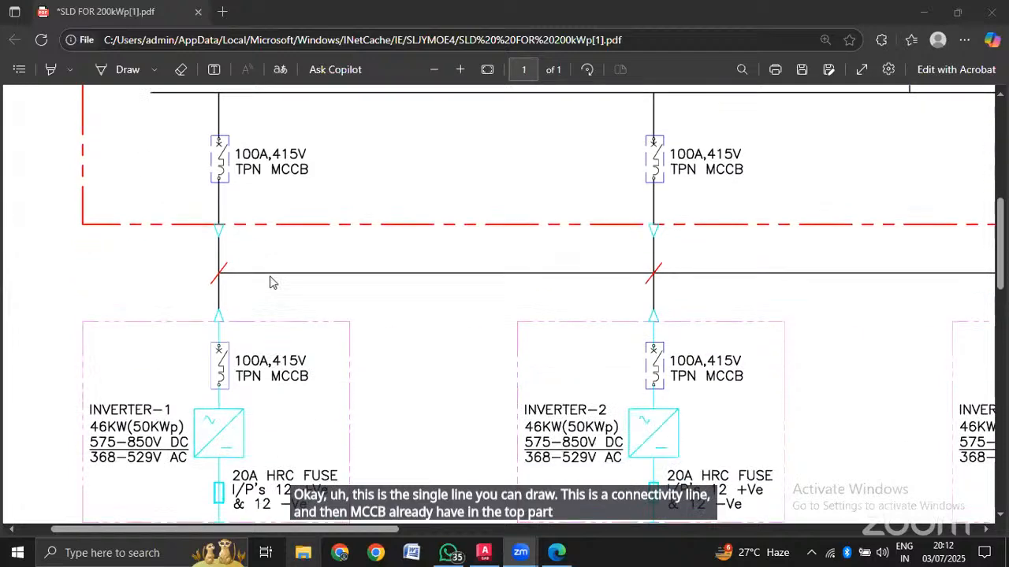
{"action": "scroll", "coordinate": [273, 282], "scroll_direction": "down", "scroll_amount": 1}
{"action": "scroll", "coordinate": [271, 282], "scroll_direction": "down", "scroll_amount": 2}
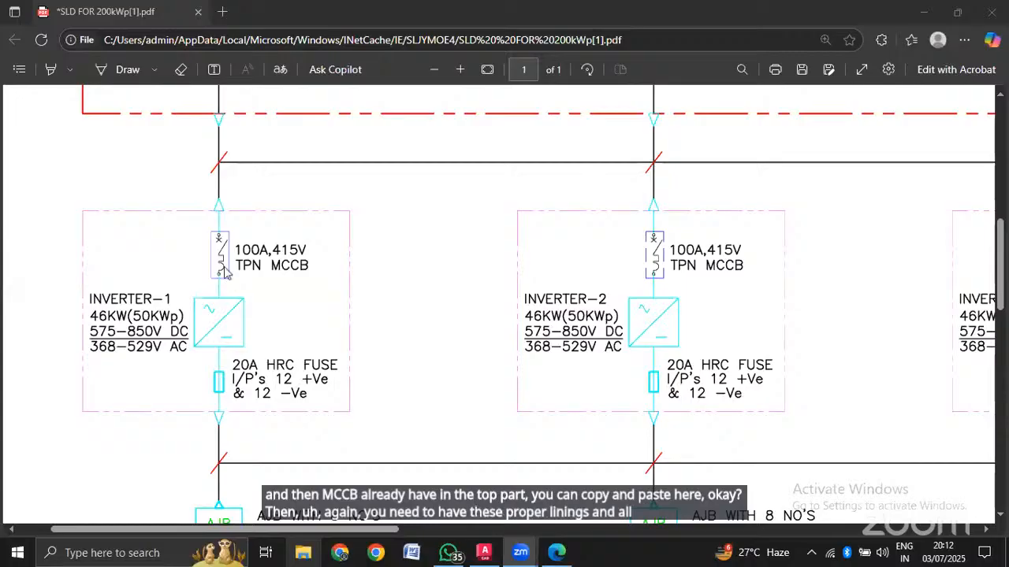
Examine the inverter fuses, AJB boxes, module strings and AJB type tables in the lower part of the reference diagram.
{"action": "scroll", "coordinate": [224, 270], "scroll_direction": "down", "scroll_amount": 2}
{"action": "scroll", "coordinate": [225, 201], "scroll_direction": "down", "scroll_amount": 2}
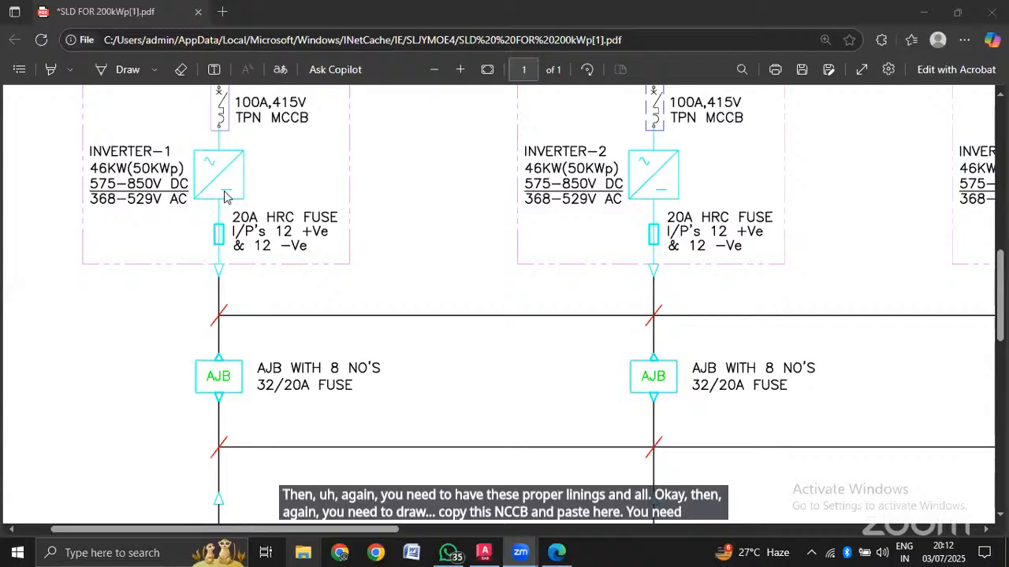
{"action": "scroll", "coordinate": [224, 185], "scroll_direction": "down", "scroll_amount": 6}
{"action": "scroll", "coordinate": [225, 181], "scroll_direction": "up", "scroll_amount": 4}
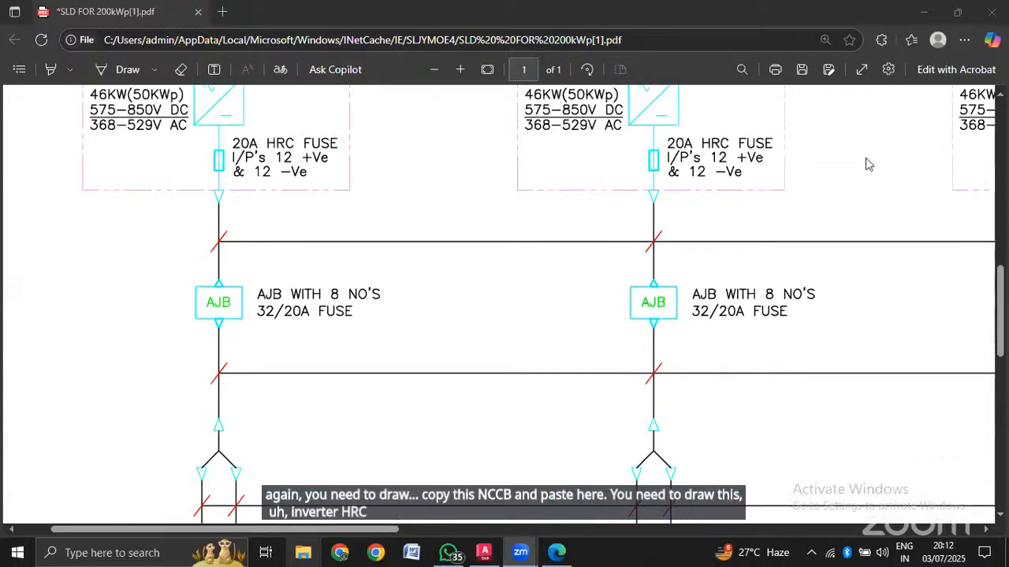
{"action": "scroll", "coordinate": [317, 222], "scroll_direction": "down", "scroll_amount": 1}
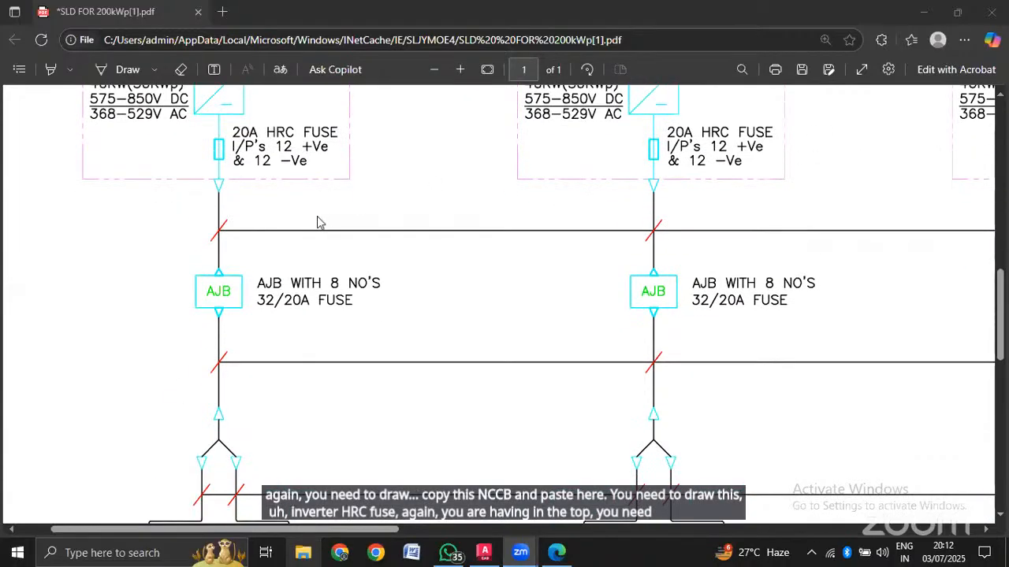
{"action": "scroll", "coordinate": [315, 217], "scroll_direction": "down", "scroll_amount": 3}
{"action": "scroll", "coordinate": [307, 214], "scroll_direction": "down", "scroll_amount": 6}
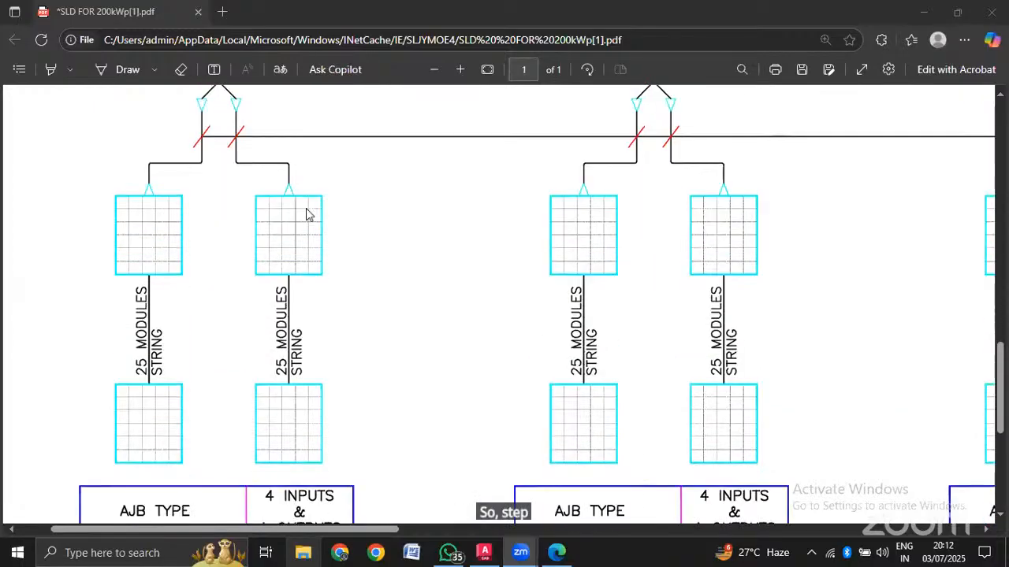
{"action": "scroll", "coordinate": [307, 212], "scroll_direction": "down", "scroll_amount": 8}
{"action": "scroll", "coordinate": [312, 212], "scroll_direction": "up", "scroll_amount": 3}
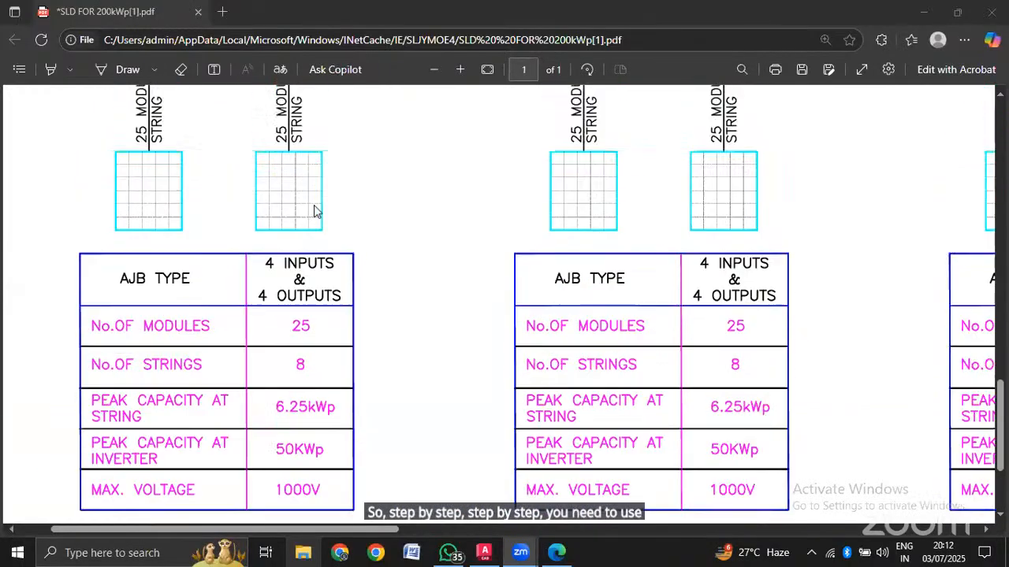
Compare the 400A MCCB, meter and RYB lamp section of the reference PDF with the section drawn in AutoCAD.
{"action": "scroll", "coordinate": [313, 211], "scroll_direction": "up", "scroll_amount": 20}
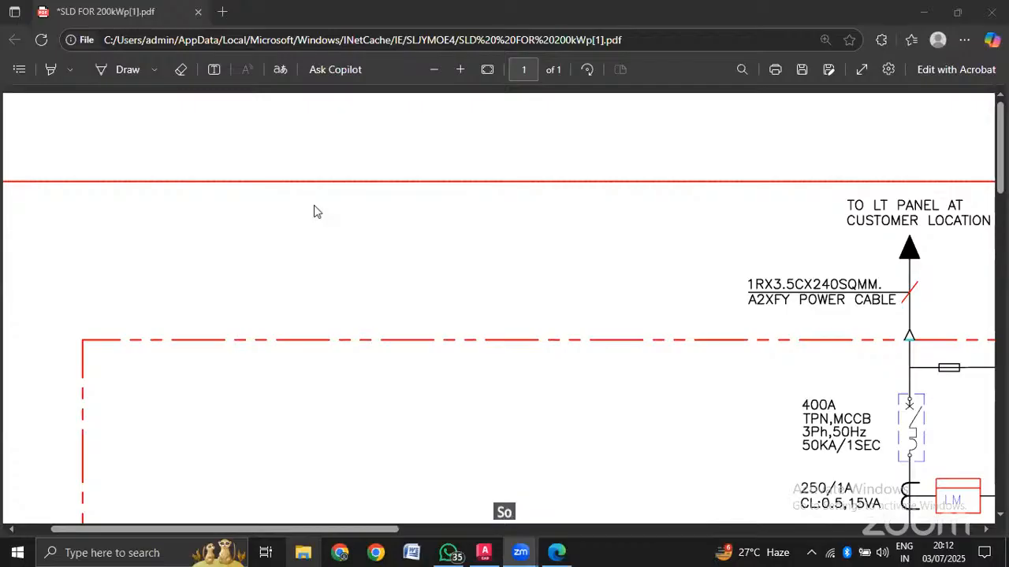
{"action": "left_click_drag", "start_coordinate": [377, 529], "coordinate": [538, 527]}
{"action": "scroll", "coordinate": [492, 343], "scroll_direction": "down", "scroll_amount": 2}
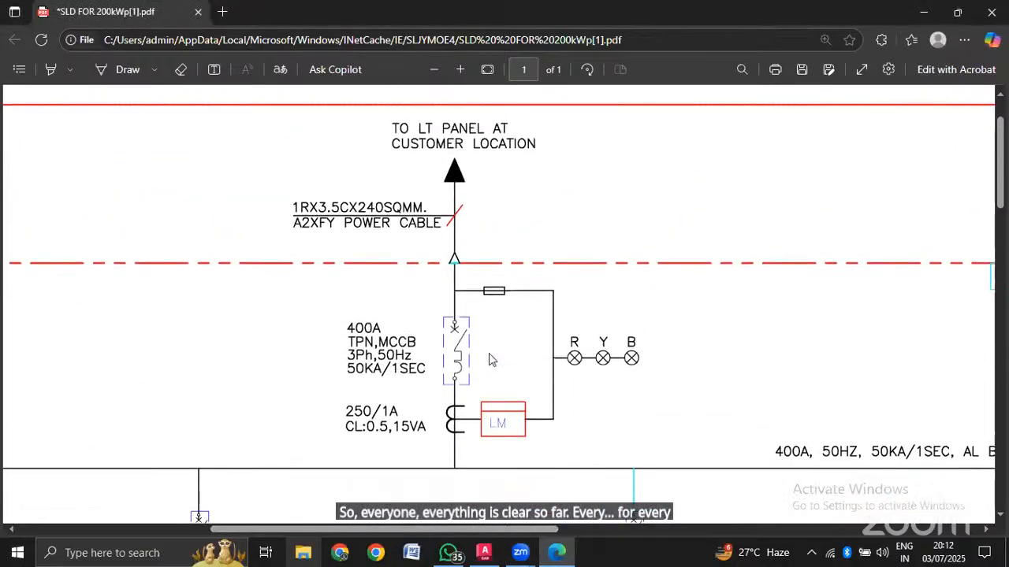
{"action": "left_click", "coordinate": [483, 552]}
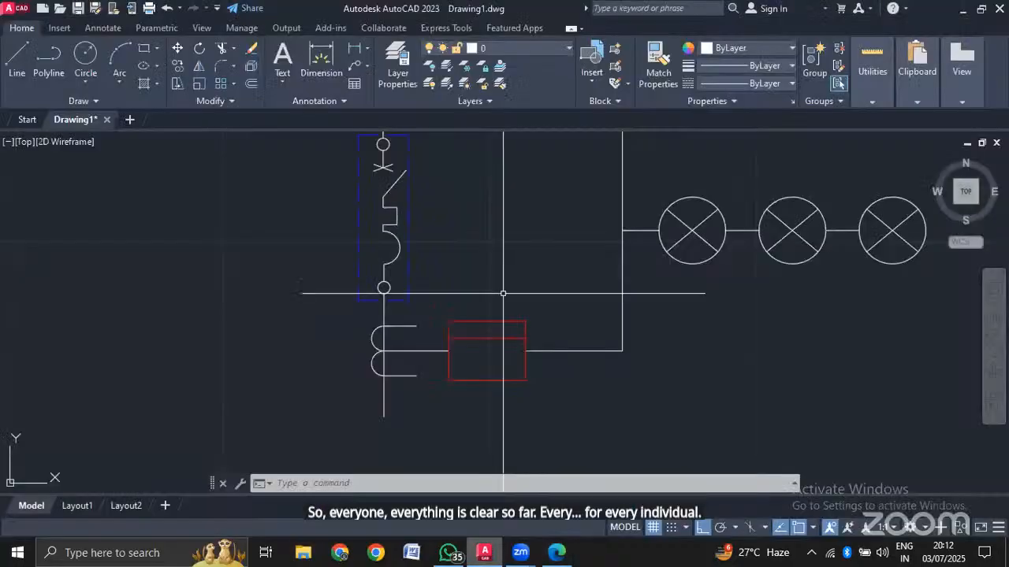
{"action": "scroll", "coordinate": [502, 294], "scroll_direction": "down", "scroll_amount": 2}
{"action": "scroll", "coordinate": [450, 175], "scroll_direction": "up", "scroll_amount": 2}
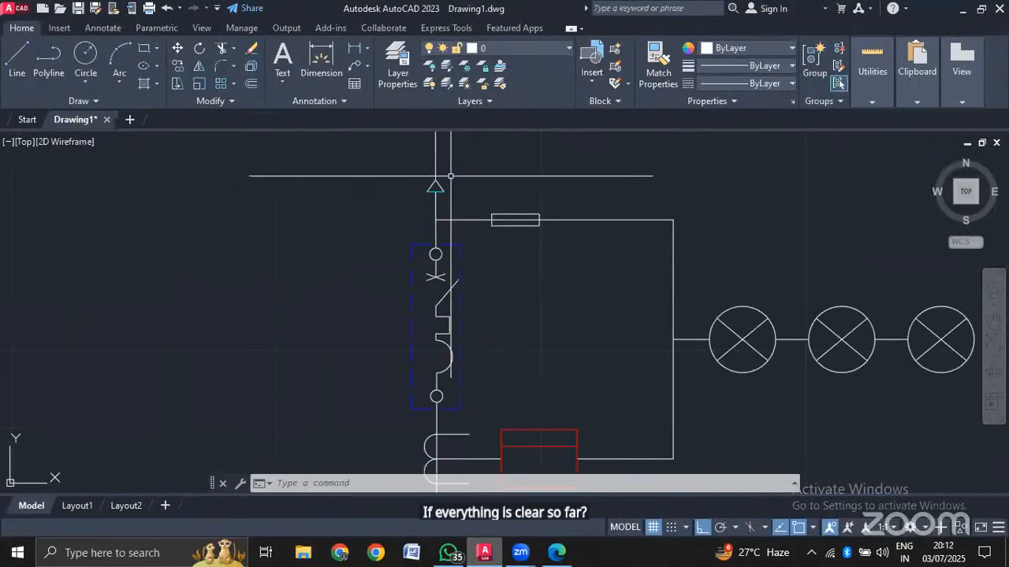
{"action": "middle_click_drag", "start_coordinate": [487, 286], "coordinate": [452, 208]}
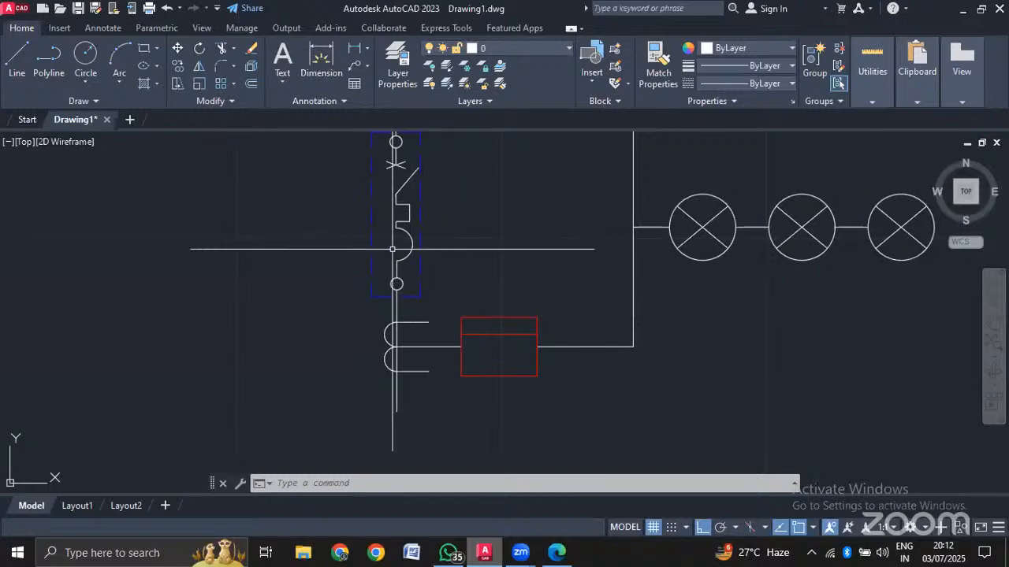
{"action": "scroll", "coordinate": [336, 394], "scroll_direction": "down", "scroll_amount": 2}
{"action": "middle_click_drag", "start_coordinate": [336, 394], "coordinate": [349, 226]}
{"action": "scroll", "coordinate": [337, 204], "scroll_direction": "up", "scroll_amount": 4}
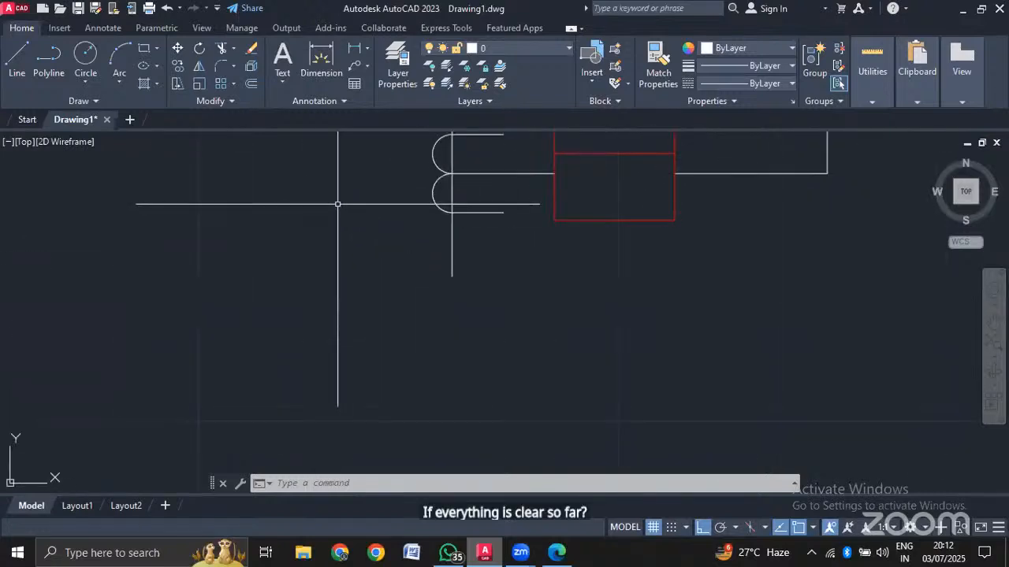
{"action": "middle_click_drag", "start_coordinate": [489, 209], "coordinate": [460, 271]}
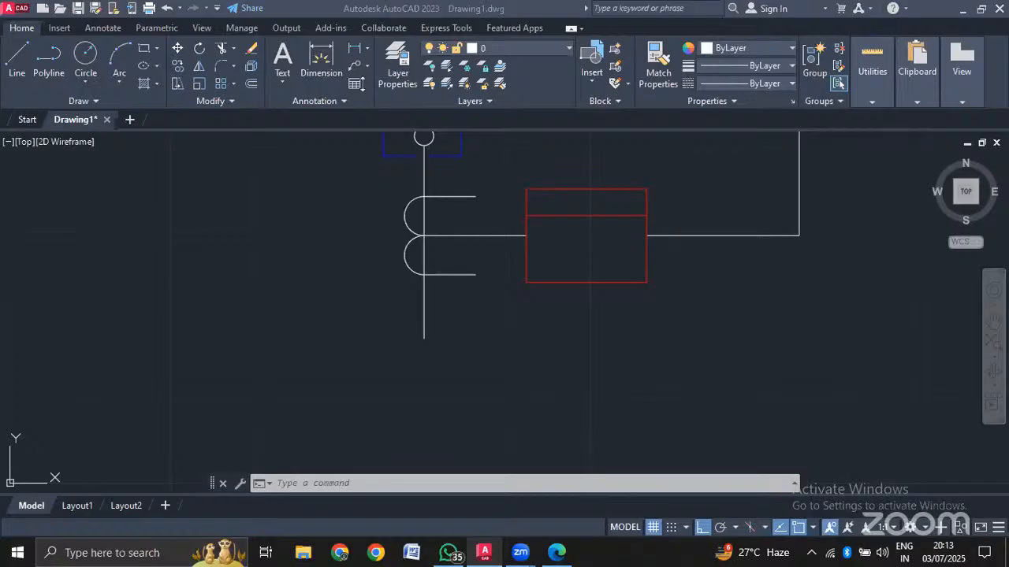
{"action": "middle_click_drag", "start_coordinate": [590, 232], "coordinate": [566, 214]}
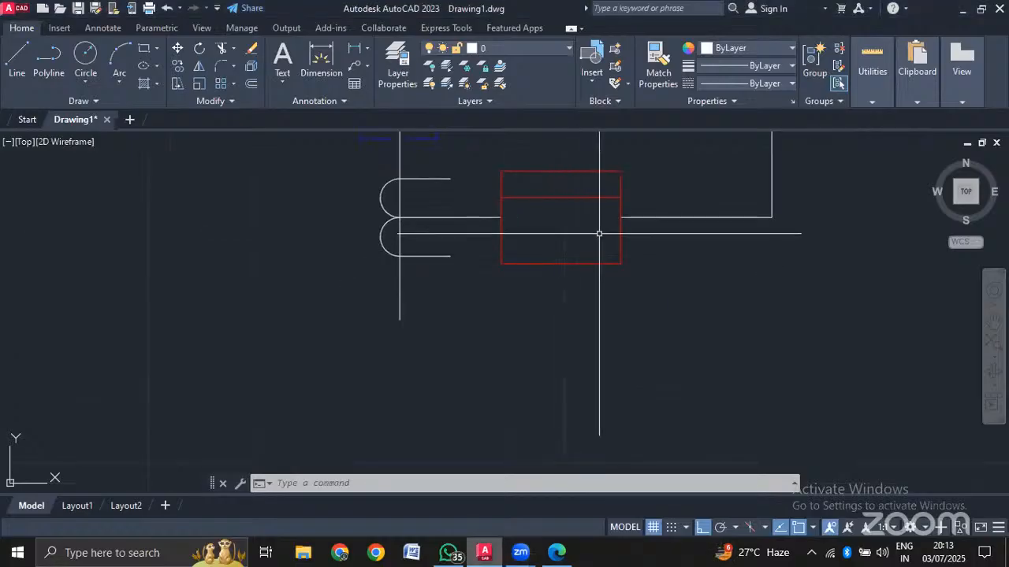
{"action": "scroll", "coordinate": [526, 252], "scroll_direction": "down", "scroll_amount": 3}
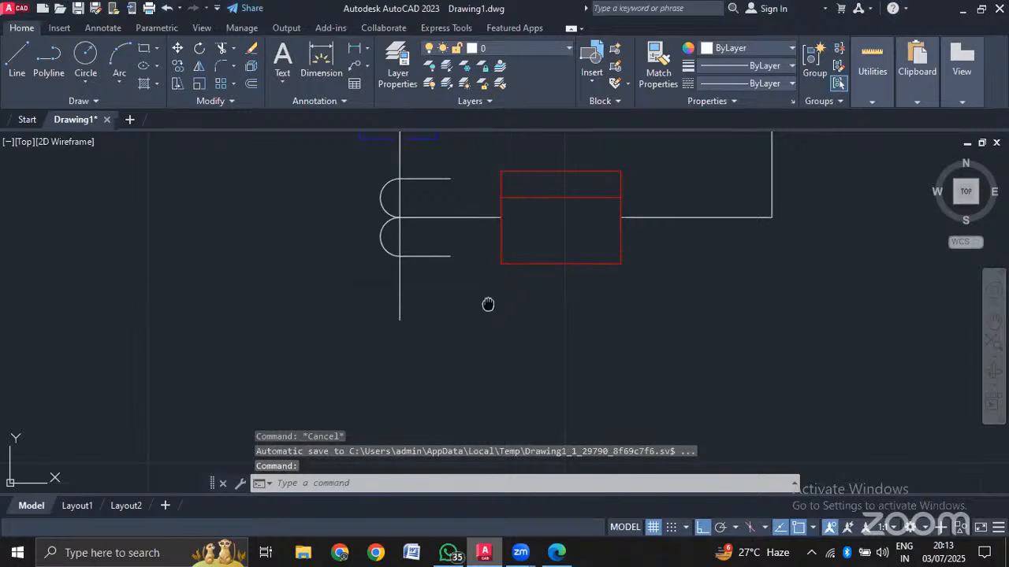
{"action": "scroll", "coordinate": [466, 335], "scroll_direction": "down", "scroll_amount": 2}
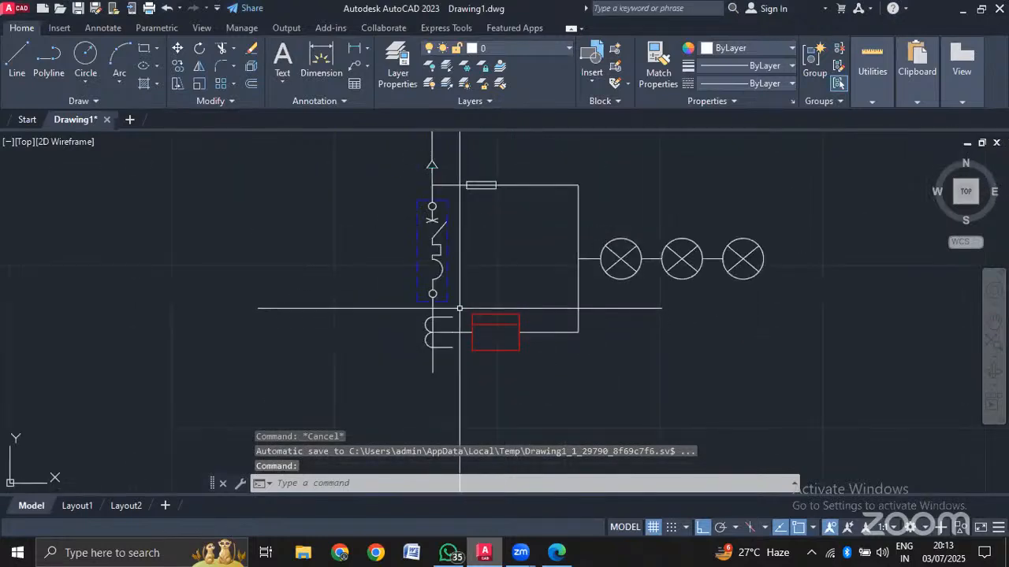
{"action": "scroll", "coordinate": [470, 406], "scroll_direction": "up", "scroll_amount": 4}
{"action": "middle_click_drag", "start_coordinate": [469, 406], "coordinate": [487, 290]}
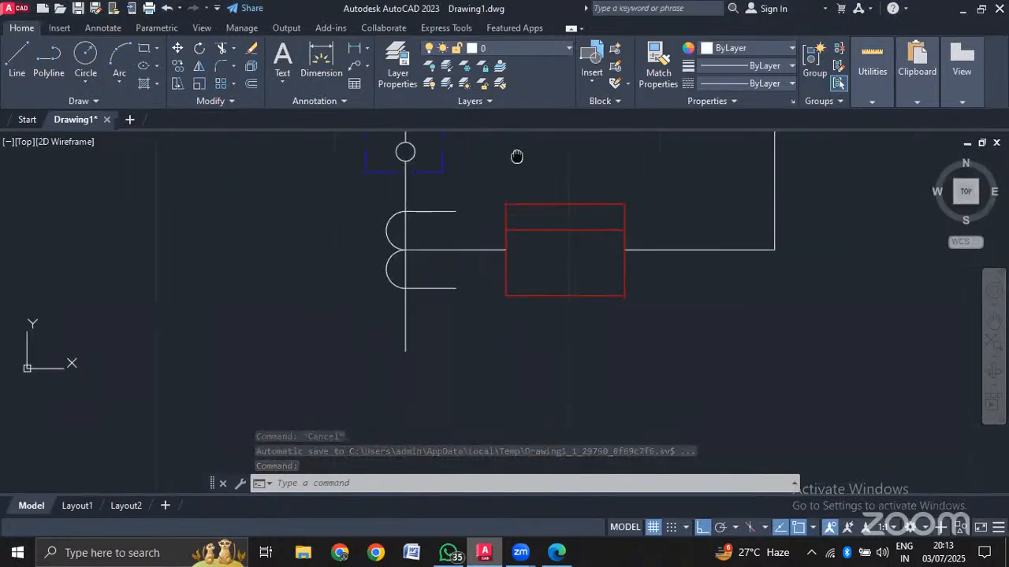
{"action": "middle_click_drag", "start_coordinate": [406, 392], "coordinate": [434, 363]}
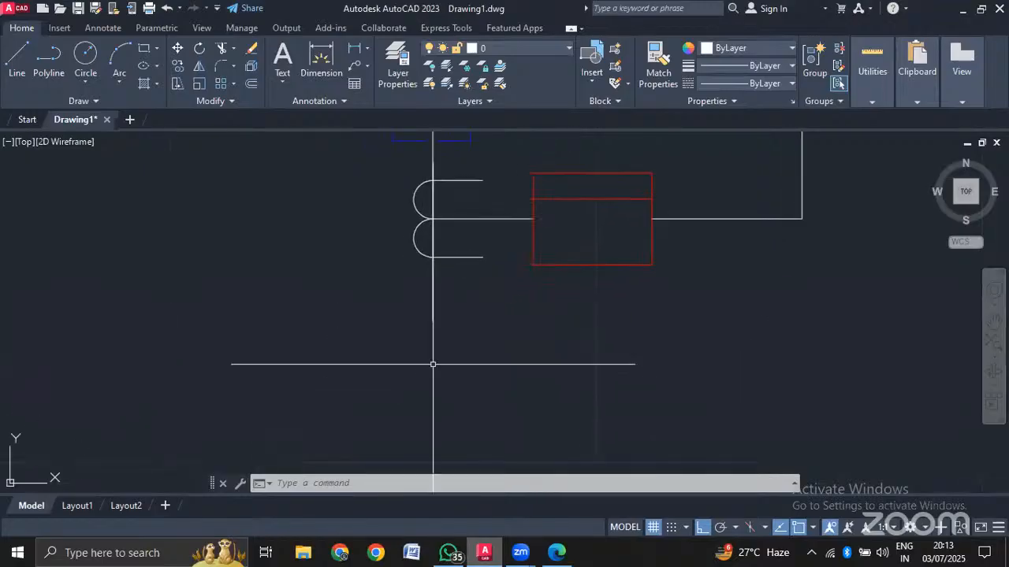
{"action": "middle_click_drag", "start_coordinate": [493, 346], "coordinate": [493, 347]}
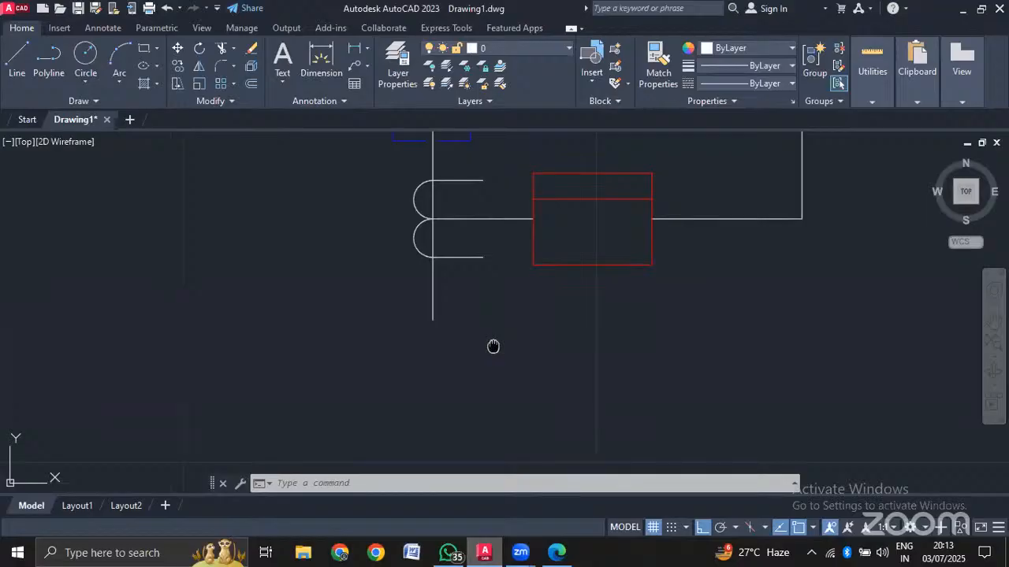
{"action": "middle_click_drag", "start_coordinate": [493, 346], "coordinate": [487, 272]}
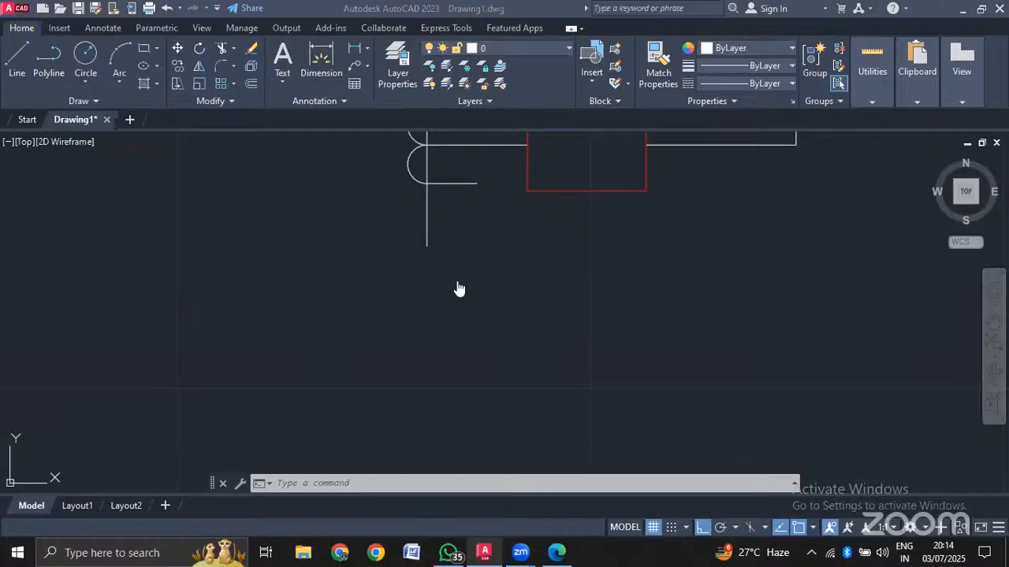
{"action": "scroll", "coordinate": [462, 280], "scroll_direction": "down", "scroll_amount": 3}
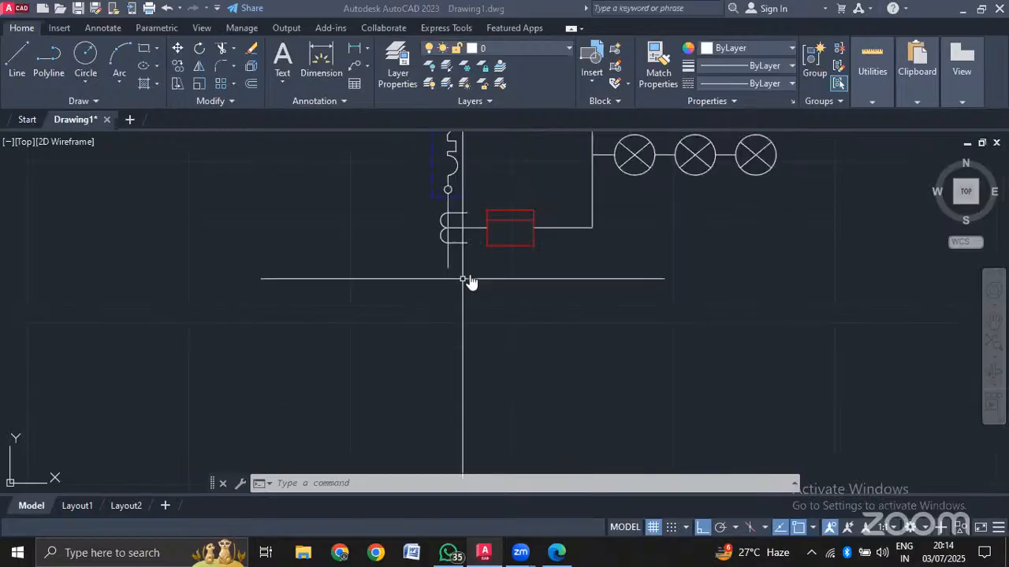
{"action": "scroll", "coordinate": [463, 263], "scroll_direction": "up", "scroll_amount": 4}
{"action": "scroll", "coordinate": [353, 270], "scroll_direction": "up", "scroll_amount": 2}
{"action": "scroll", "coordinate": [352, 269], "scroll_direction": "down", "scroll_amount": 2}
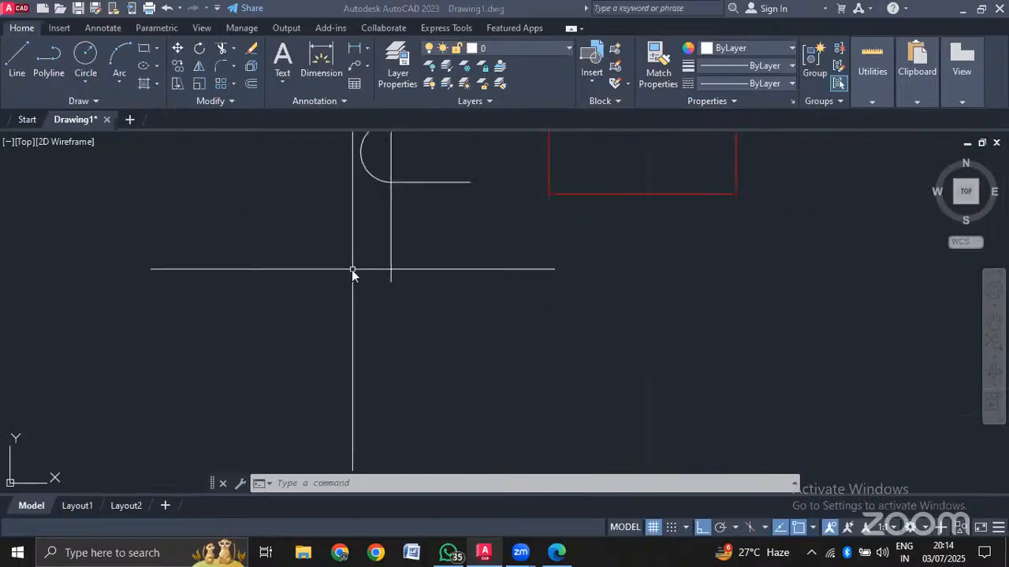
{"action": "scroll", "coordinate": [352, 269], "scroll_direction": "up", "scroll_amount": 2}
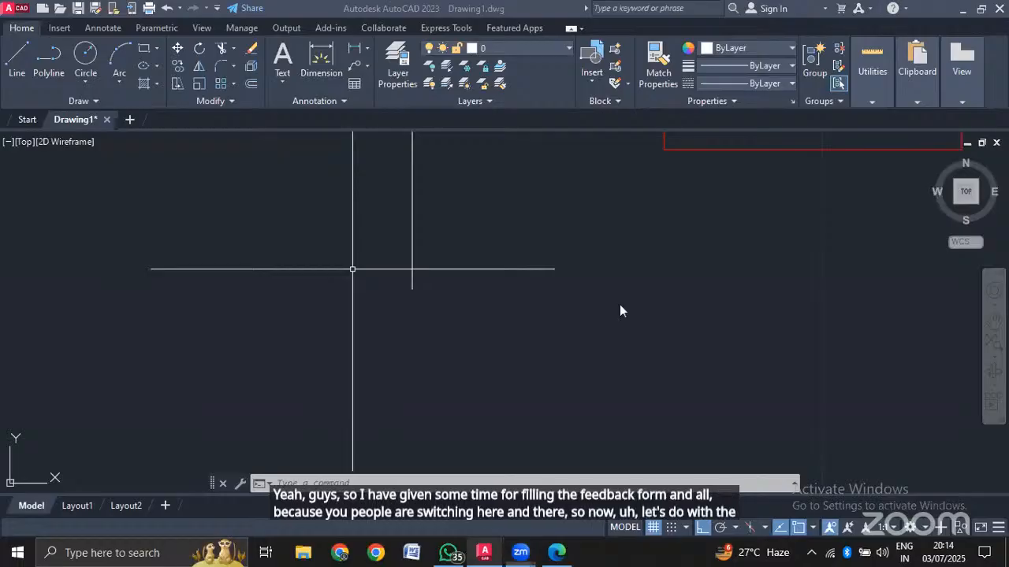
{"action": "middle_click_drag", "start_coordinate": [608, 351], "coordinate": [615, 323]}
{"action": "middle_click_drag", "start_coordinate": [401, 311], "coordinate": [409, 284]}
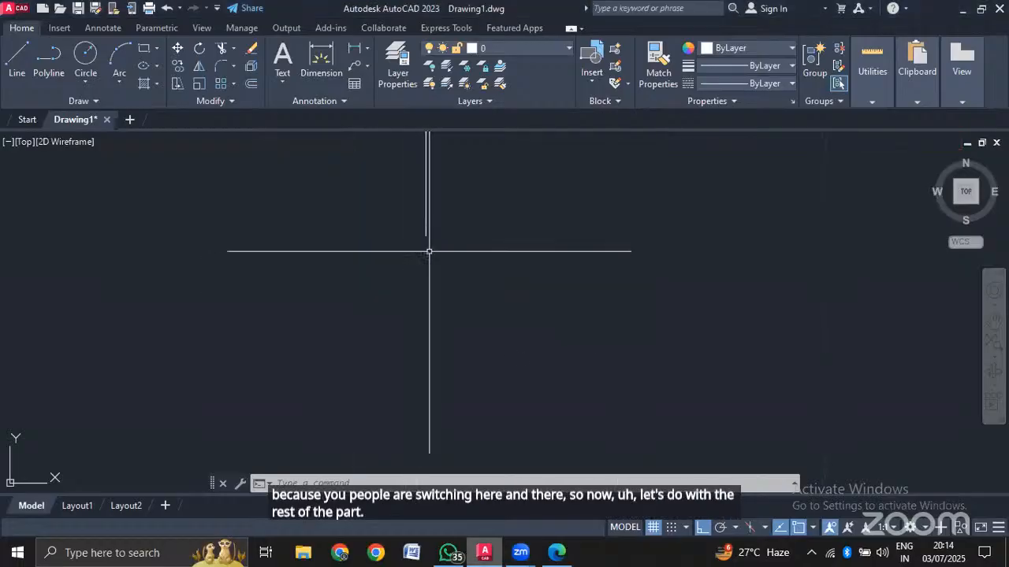
{"action": "scroll", "coordinate": [390, 243], "scroll_direction": "down", "scroll_amount": 4}
{"action": "scroll", "coordinate": [392, 244], "scroll_direction": "up", "scroll_amount": 4}
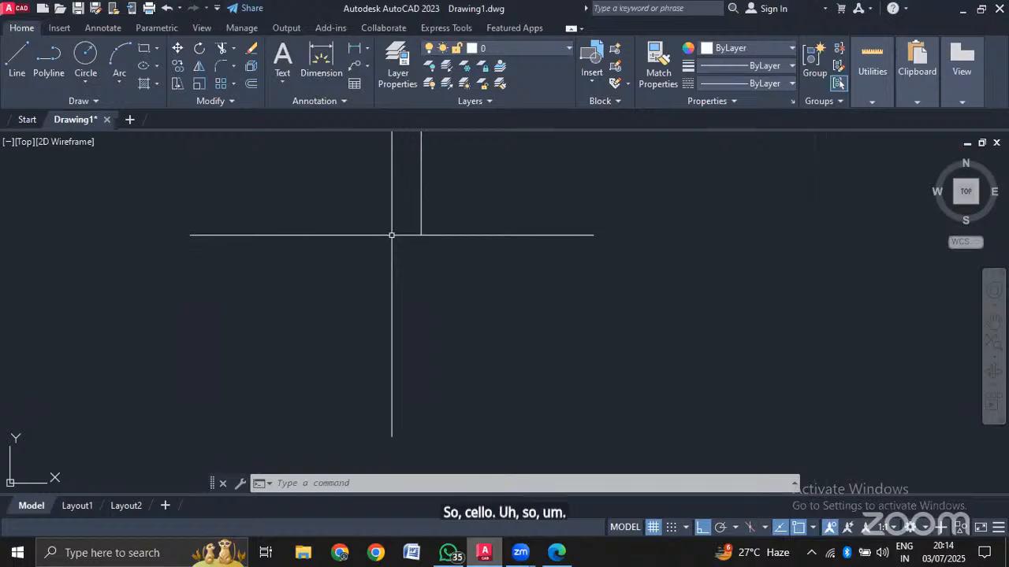
{"action": "left_click", "coordinate": [657, 172]}
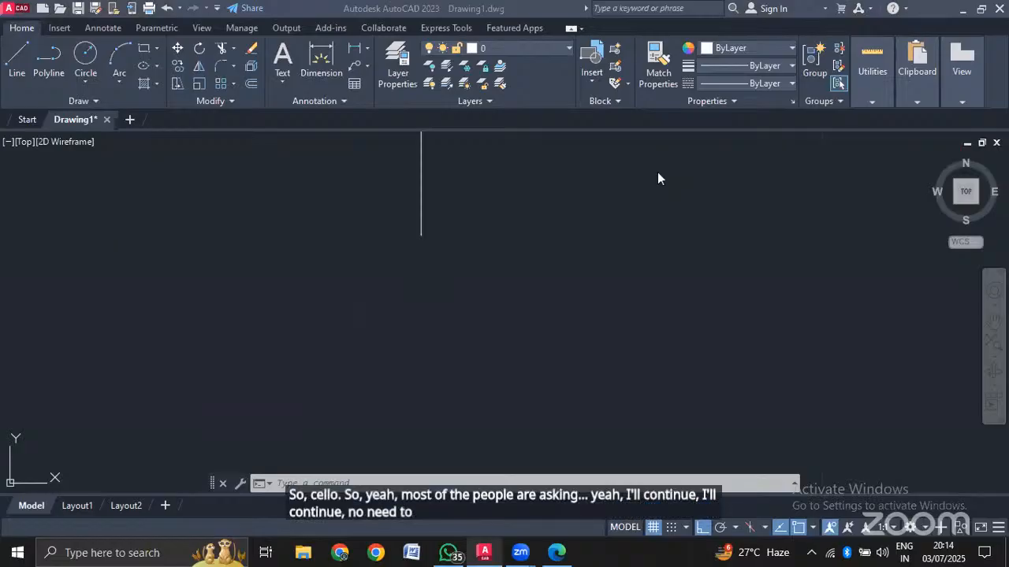
Draw a solid upward-pointing arrowhead as a vertical polyline below the current transformer, with starting width 5 and ending width 0.
{"action": "middle_click_drag", "start_coordinate": [521, 364], "coordinate": [539, 348]}
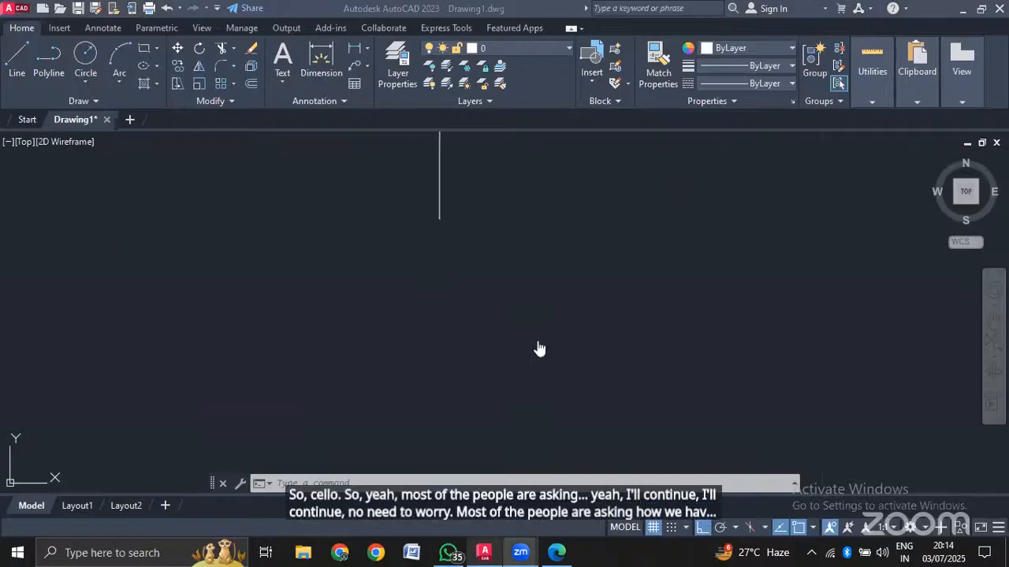
{"action": "mouse_move", "coordinate": [563, 268]}
{"action": "middle_mouse_down"}
{"action": "mouse_move", "coordinate": [543, 273]}
{"action": "mouse_move", "coordinate": [461, 221]}
{"action": "middle_mouse_up"}
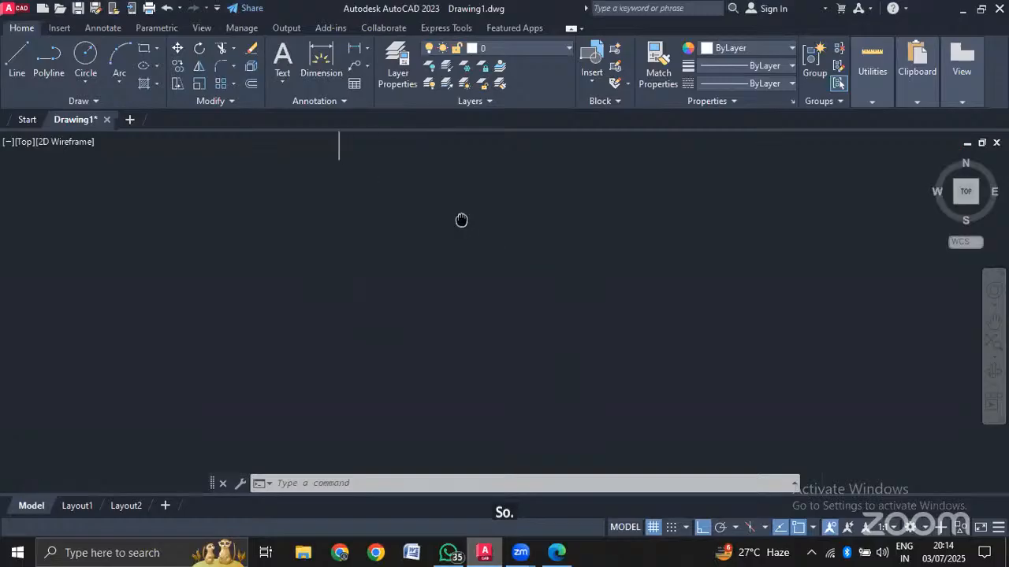
{"action": "type", "text": "P"}
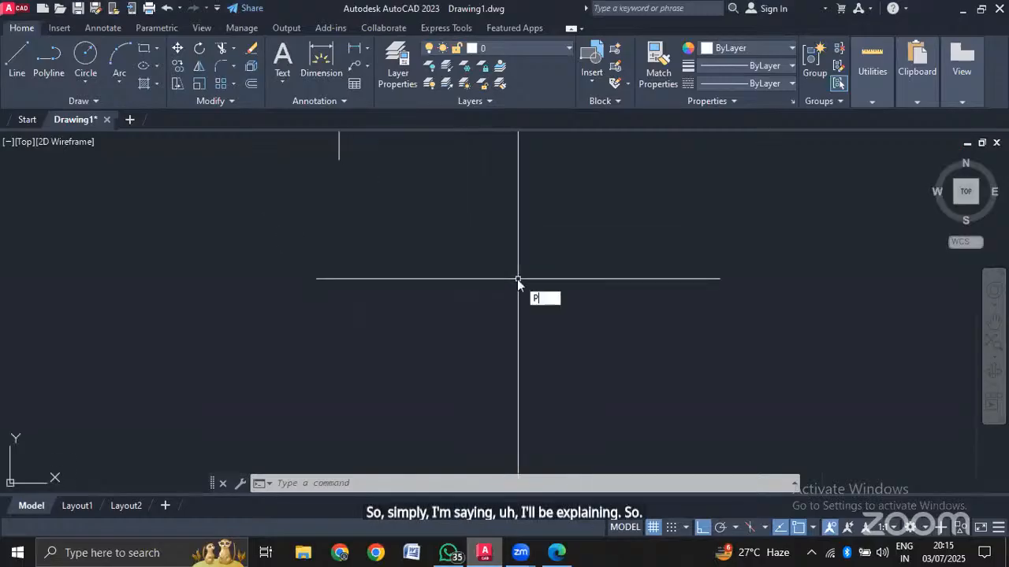
{"action": "type", "text": "L"}
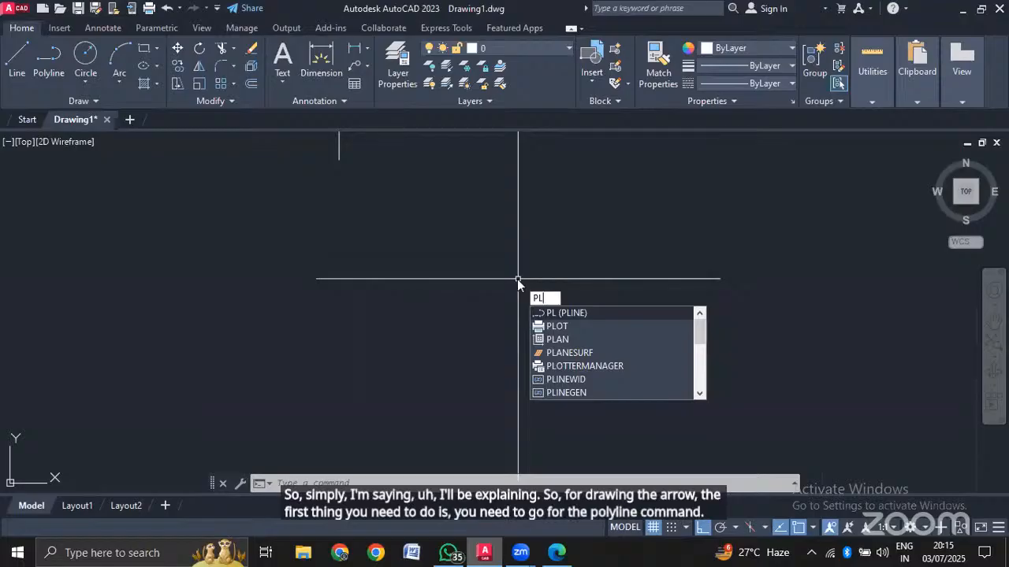
{"action": "key", "text": "Return"}
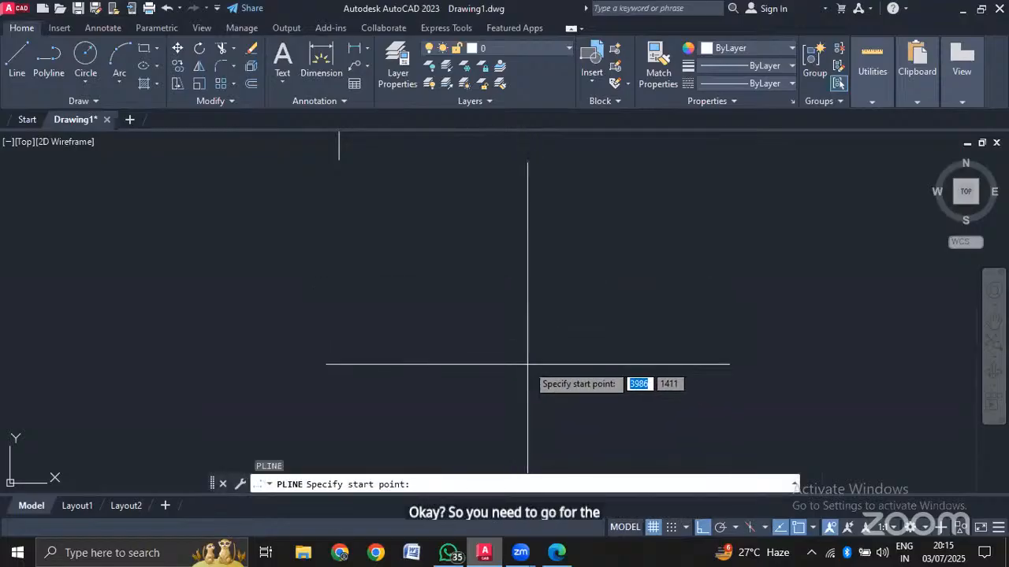
{"action": "left_click", "coordinate": [524, 358]}
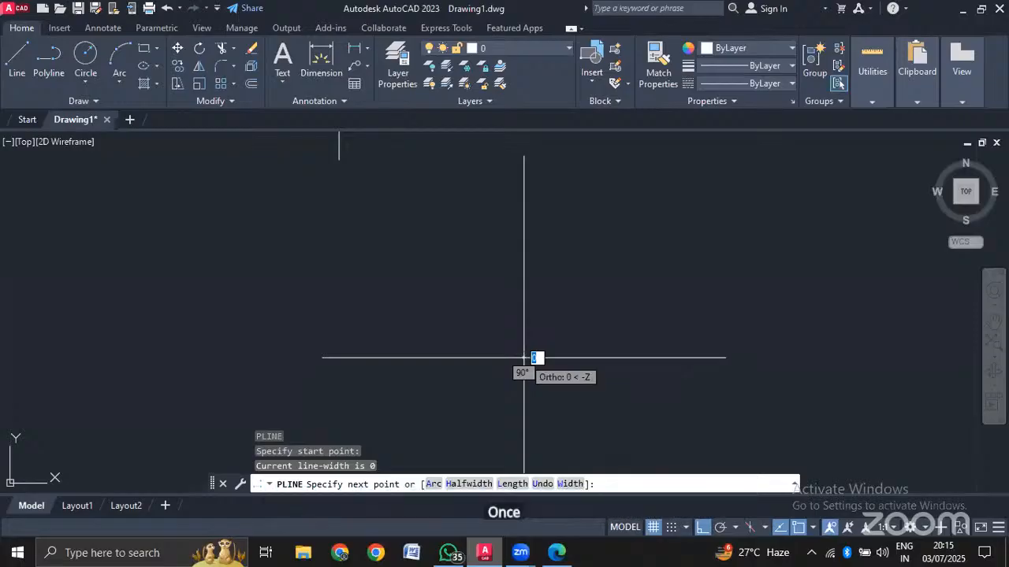
{"action": "type", "text": "W"}
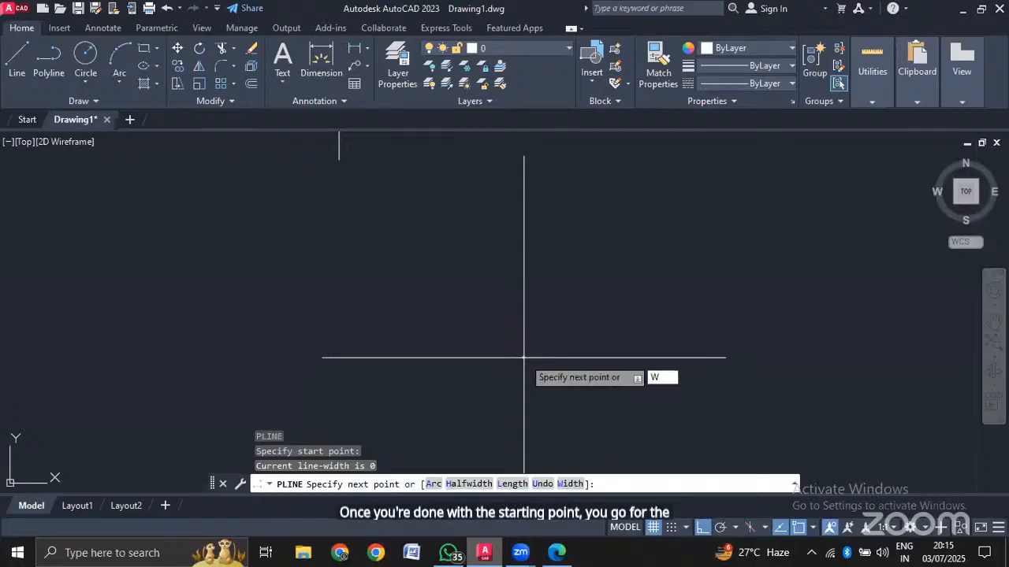
{"action": "key", "text": "Return"}
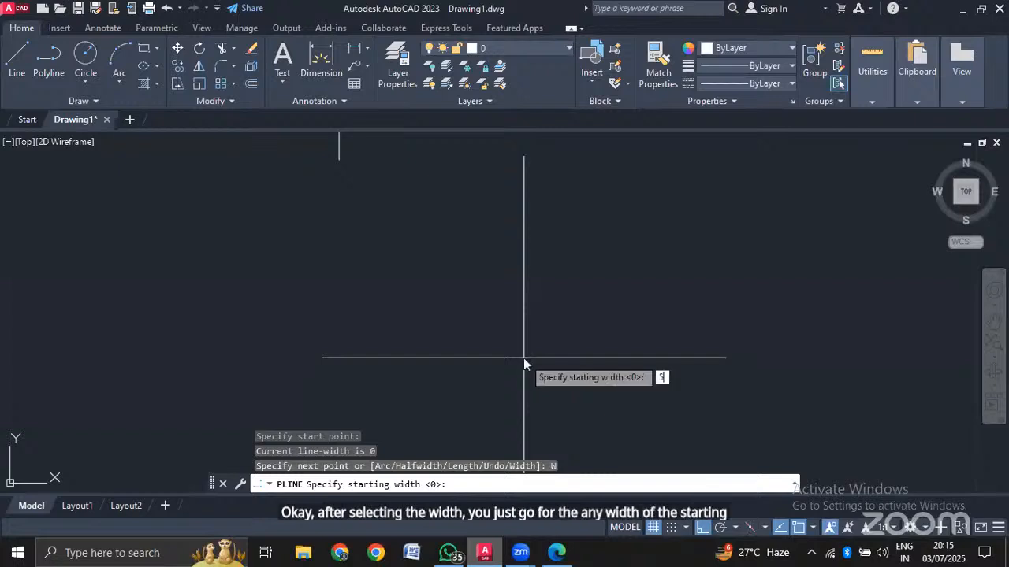
{"action": "type", "text": "5"}
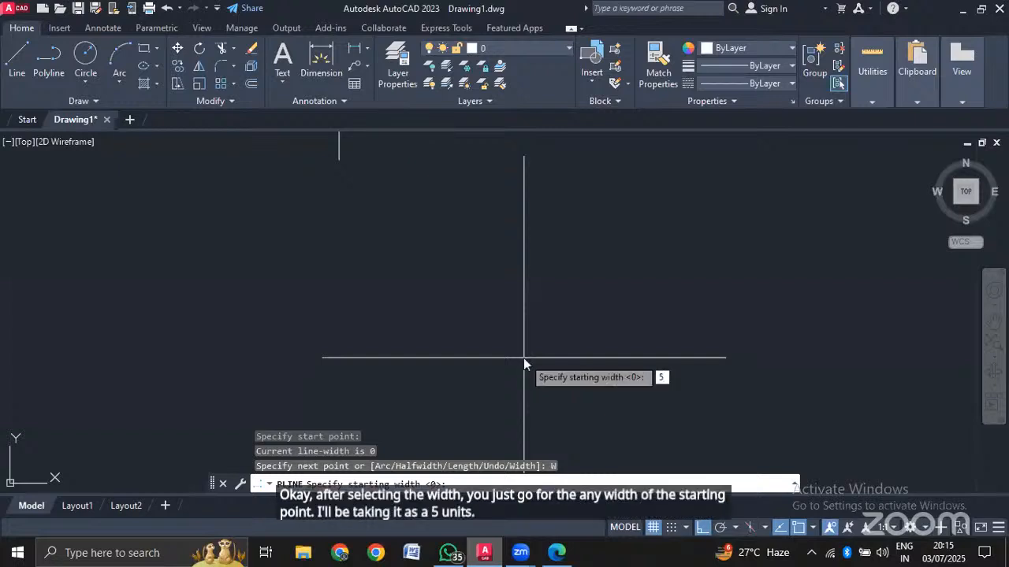
{"action": "key", "text": "Return"}
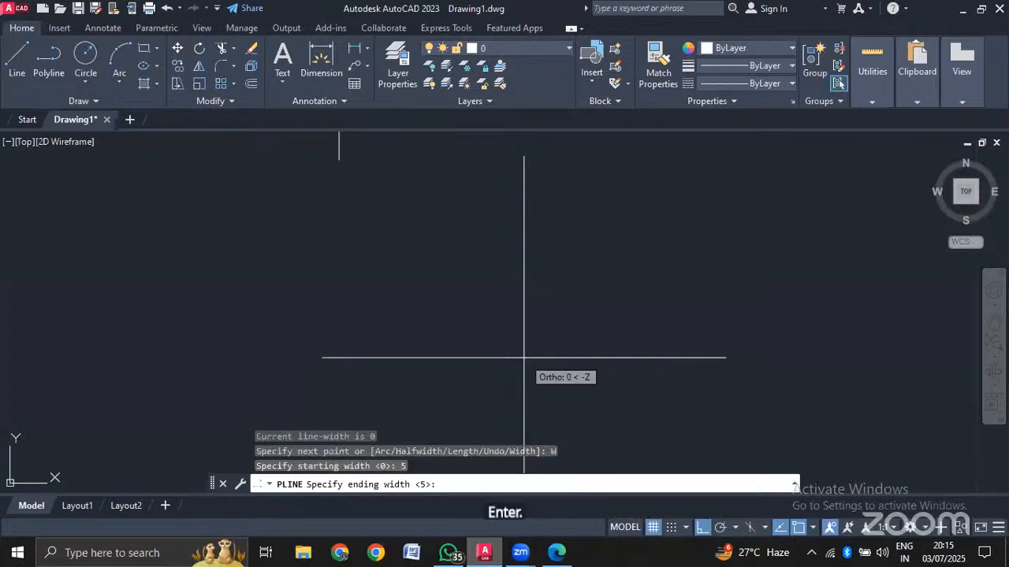
{"action": "type", "text": "0"}
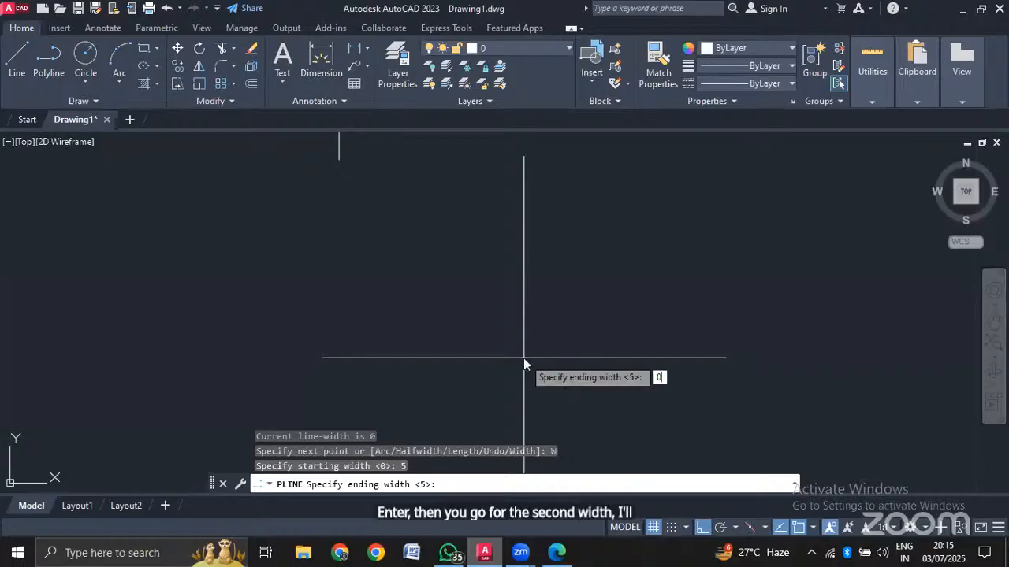
{"action": "key", "text": "Return"}
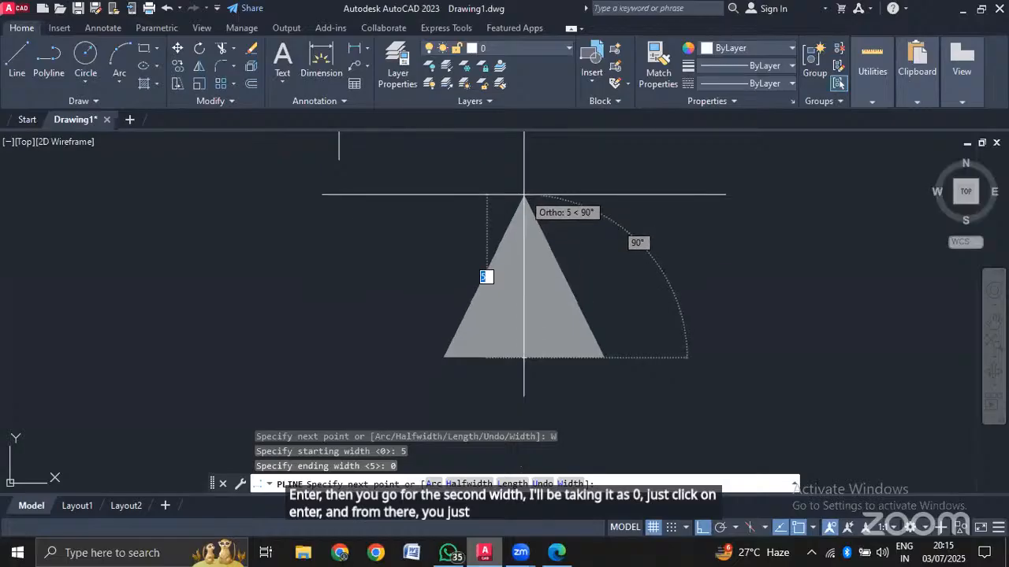
{"action": "left_click", "coordinate": [523, 169]}
{"action": "scroll", "coordinate": [647, 247], "scroll_direction": "down", "scroll_amount": 4}
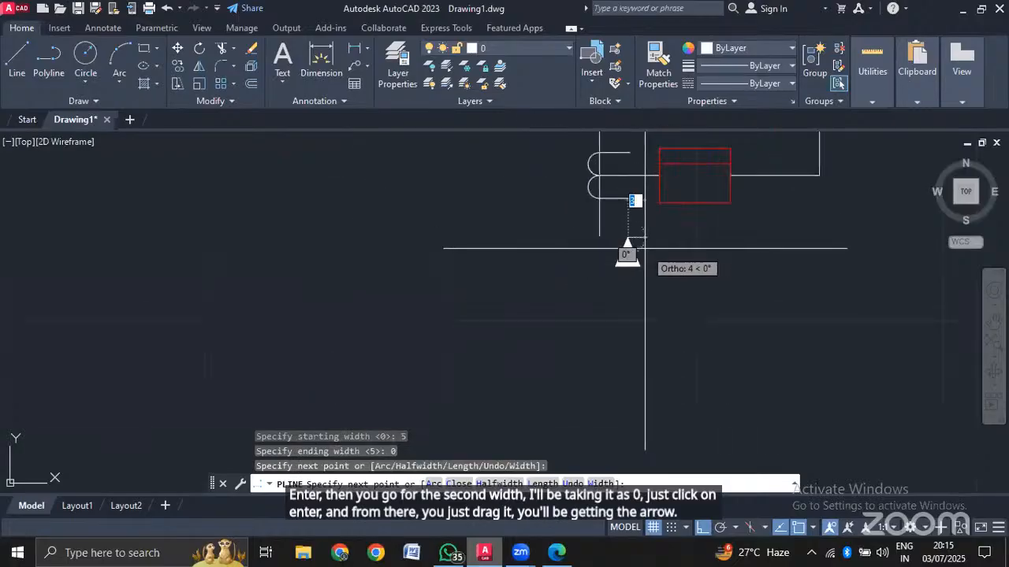
{"action": "key", "text": "Escape"}
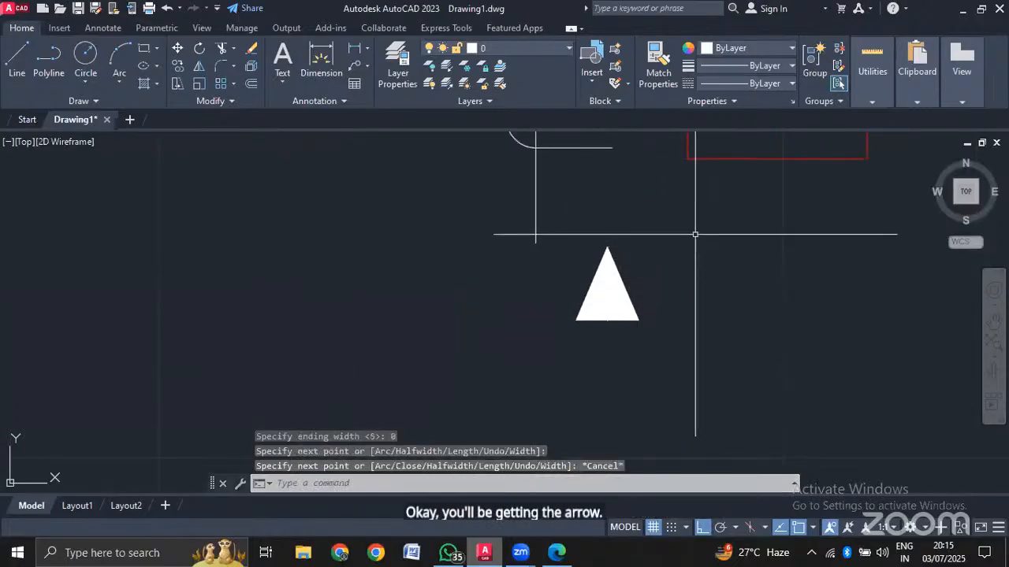
Delete the solid polyline arrowhead below the current transformer.
{"action": "left_click", "coordinate": [693, 227]}
{"action": "left_click", "coordinate": [571, 362]}
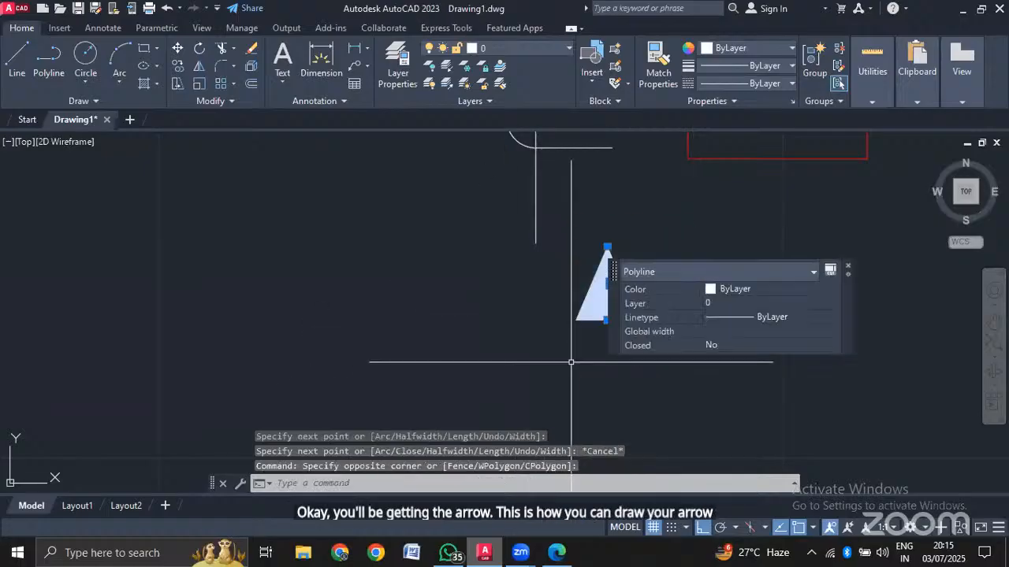
{"action": "key", "text": "Delete"}
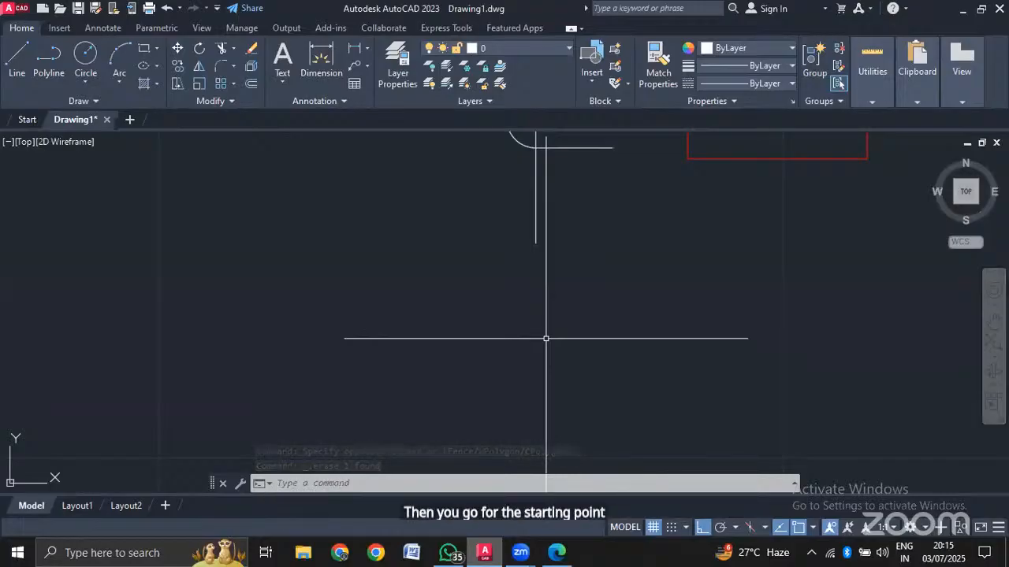
{"action": "scroll", "coordinate": [545, 334], "scroll_direction": "down", "scroll_amount": 4}
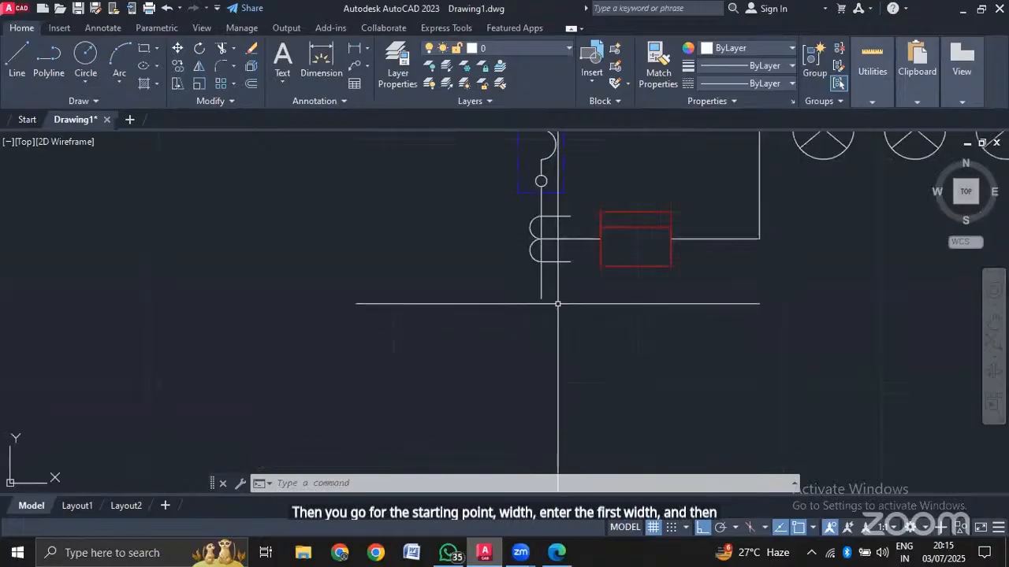
{"action": "scroll", "coordinate": [567, 296], "scroll_direction": "up", "scroll_amount": 2}
{"action": "scroll", "coordinate": [580, 293], "scroll_direction": "down", "scroll_amount": 4}
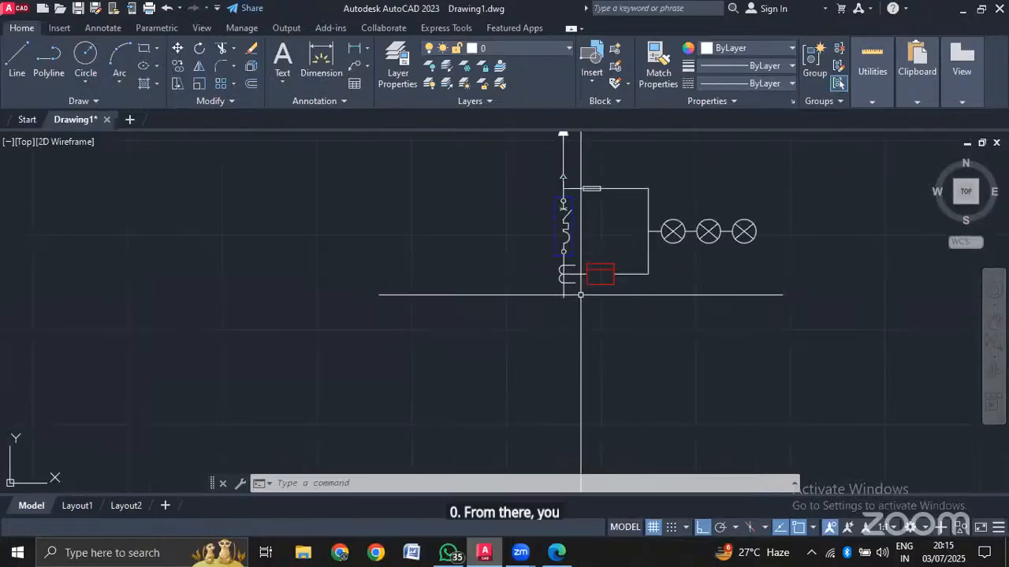
{"action": "scroll", "coordinate": [580, 294], "scroll_direction": "up", "scroll_amount": 6}
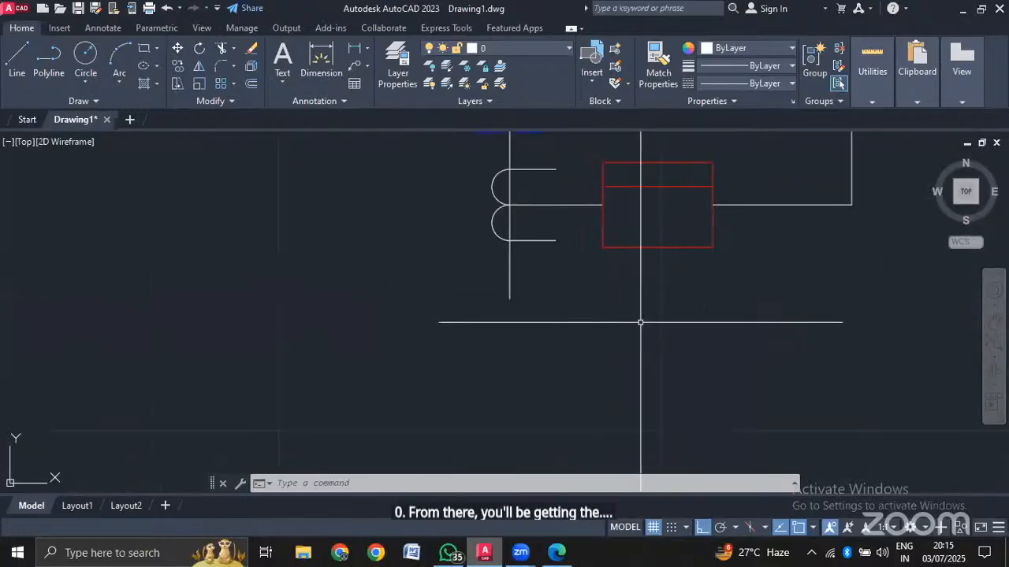
{"action": "middle_click_drag", "start_coordinate": [640, 322], "coordinate": [580, 268]}
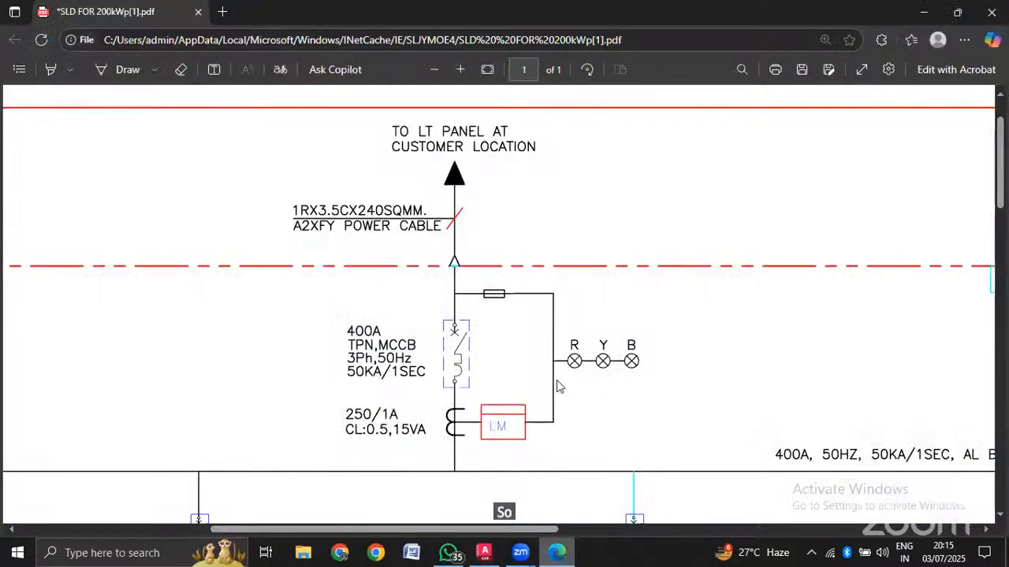
Switch to the reference PDF and examine the 400A MCCB section, busbar feeders, inverters, AJB boxes and module strings.
{"action": "left_click", "coordinate": [557, 552]}
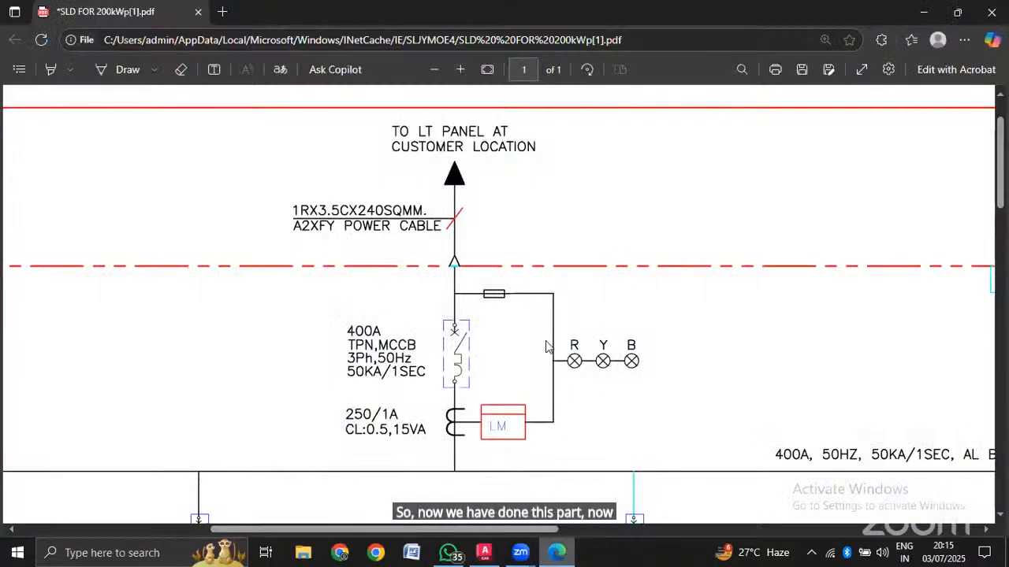
{"action": "scroll", "coordinate": [546, 347], "scroll_direction": "down", "scroll_amount": 2}
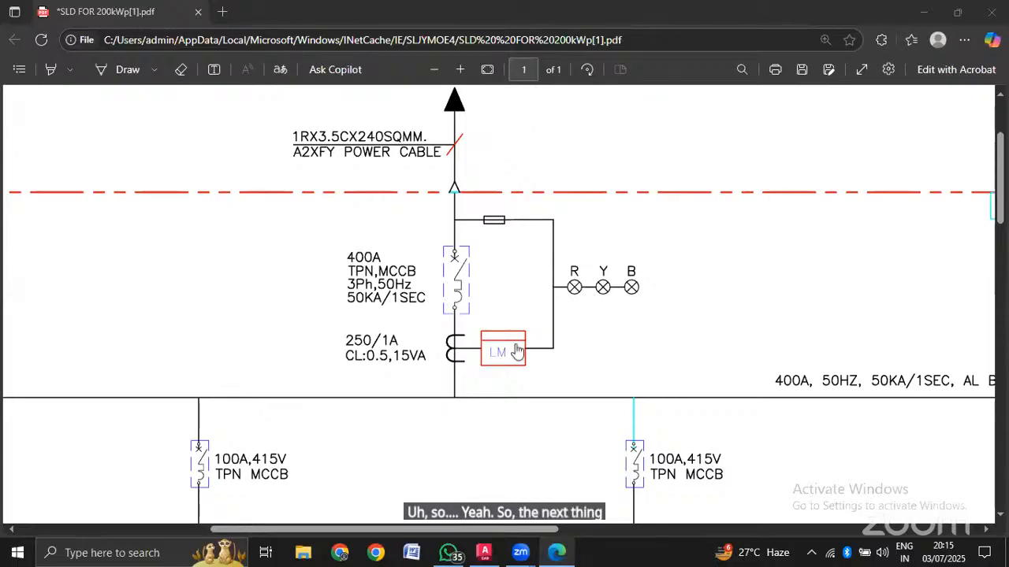
{"action": "scroll", "coordinate": [419, 316], "scroll_direction": "down", "scroll_amount": 2}
{"action": "scroll", "coordinate": [281, 137], "scroll_direction": "down", "scroll_amount": 2}
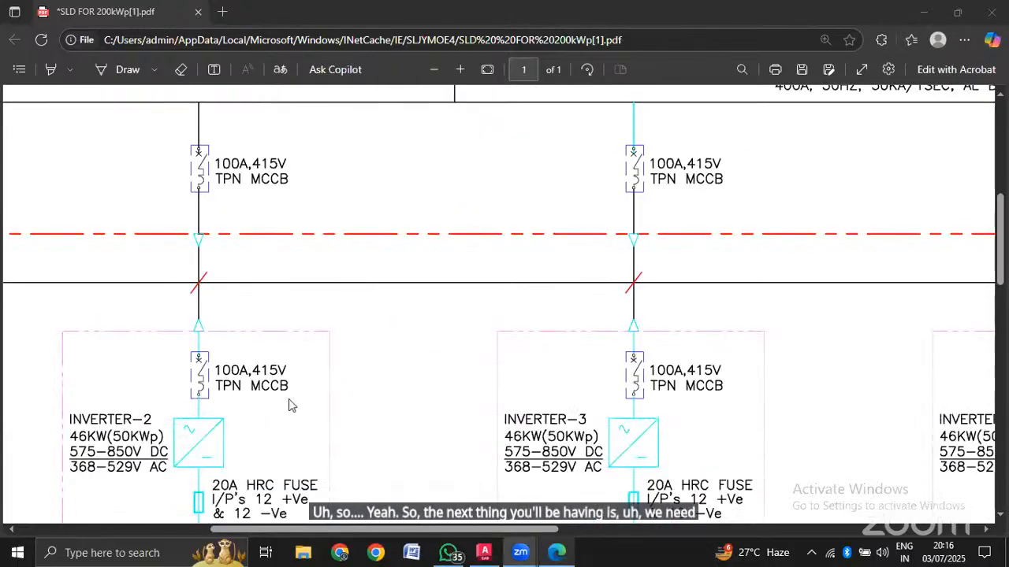
{"action": "scroll", "coordinate": [222, 331], "scroll_direction": "down", "scroll_amount": 5}
{"action": "scroll", "coordinate": [223, 370], "scroll_direction": "down", "scroll_amount": 5}
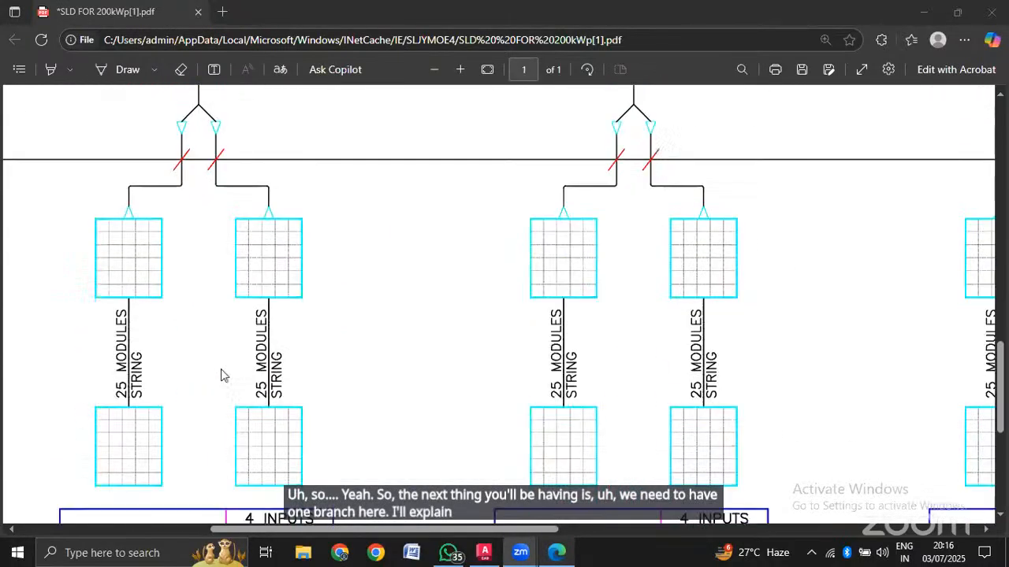
{"action": "scroll", "coordinate": [232, 331], "scroll_direction": "up", "scroll_amount": 4}
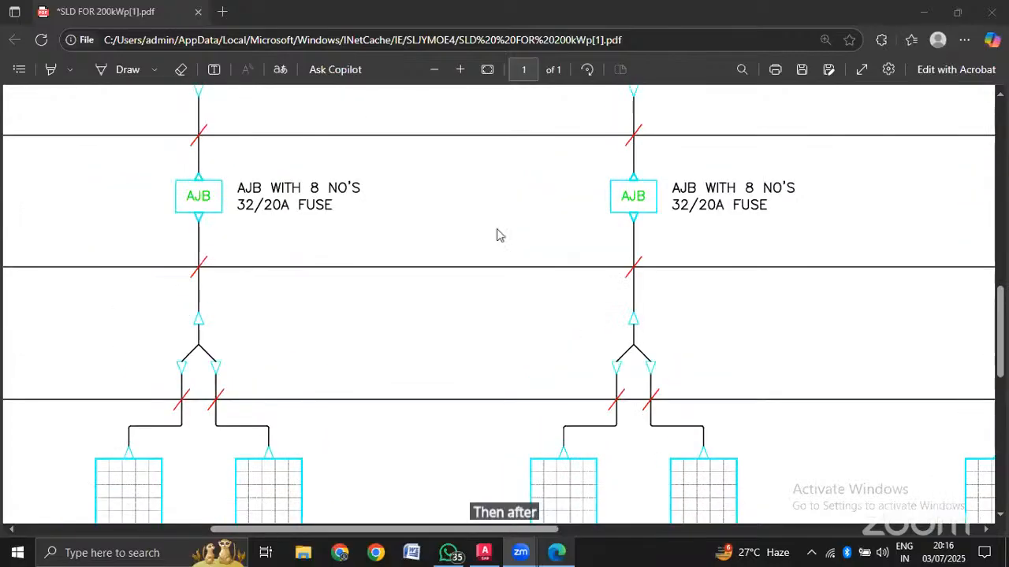
{"action": "scroll", "coordinate": [331, 315], "scroll_direction": "up", "scroll_amount": 8}
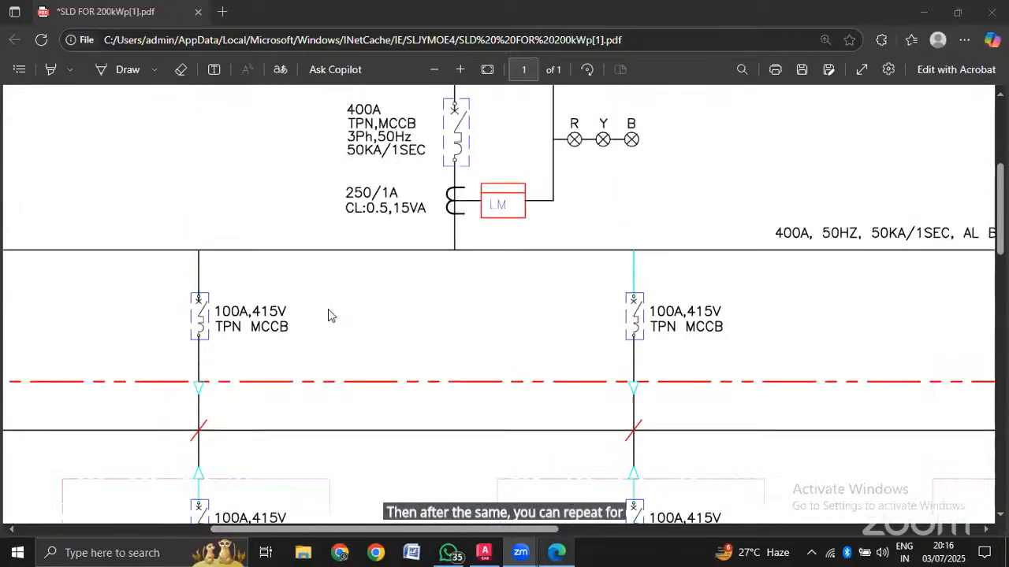
{"action": "scroll", "coordinate": [331, 314], "scroll_direction": "up", "scroll_amount": 2}
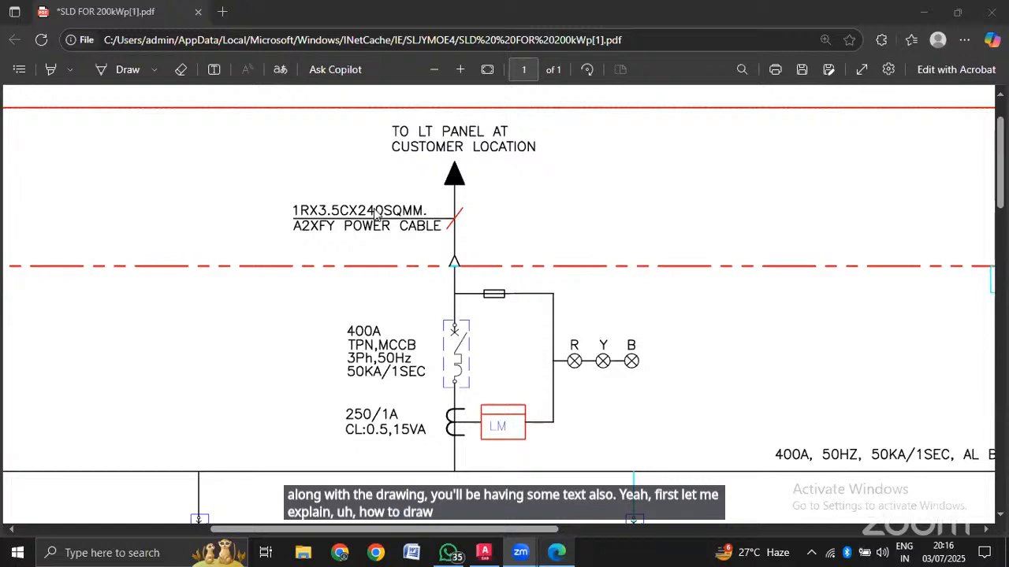
Locate the MCCB symbol in the AutoCAD drawing and check the matching label text in the reference PDF.
{"action": "key", "text": "alt+Tab"}
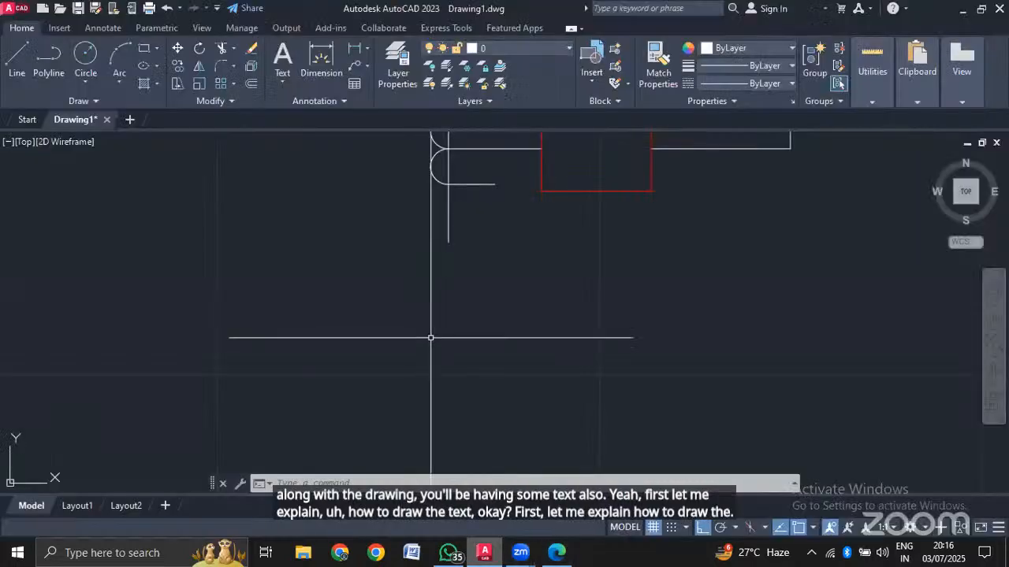
{"action": "scroll", "coordinate": [372, 224], "scroll_direction": "up", "scroll_amount": 4}
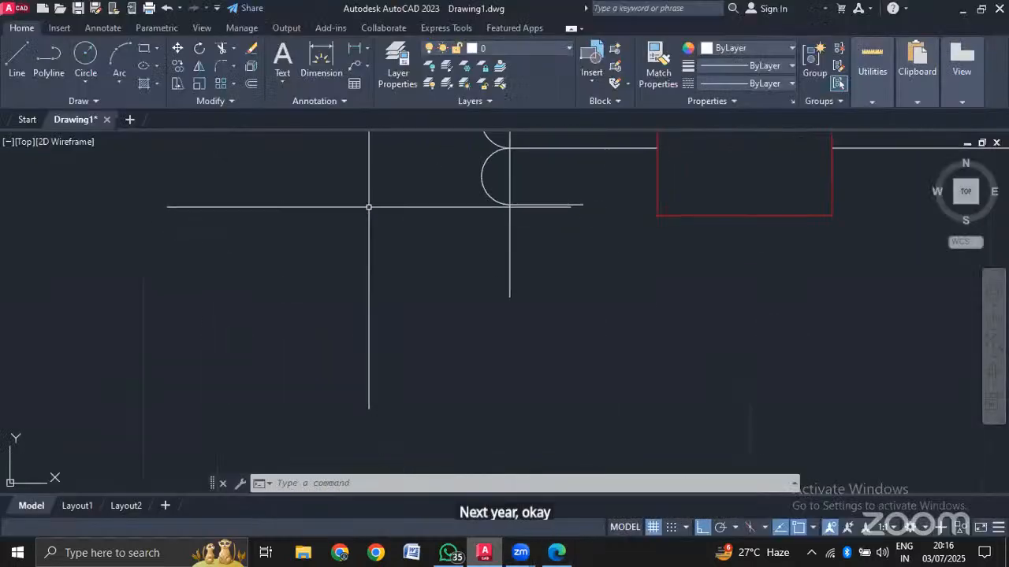
{"action": "scroll", "coordinate": [368, 207], "scroll_direction": "down", "scroll_amount": 2}
{"action": "middle_click_drag", "start_coordinate": [369, 207], "coordinate": [372, 473]}
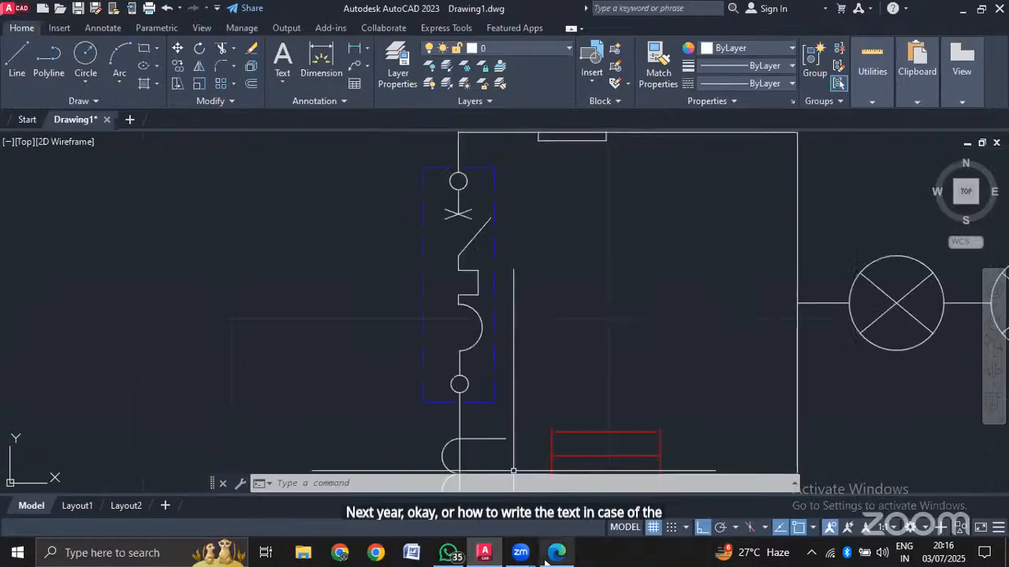
{"action": "left_click", "coordinate": [552, 555]}
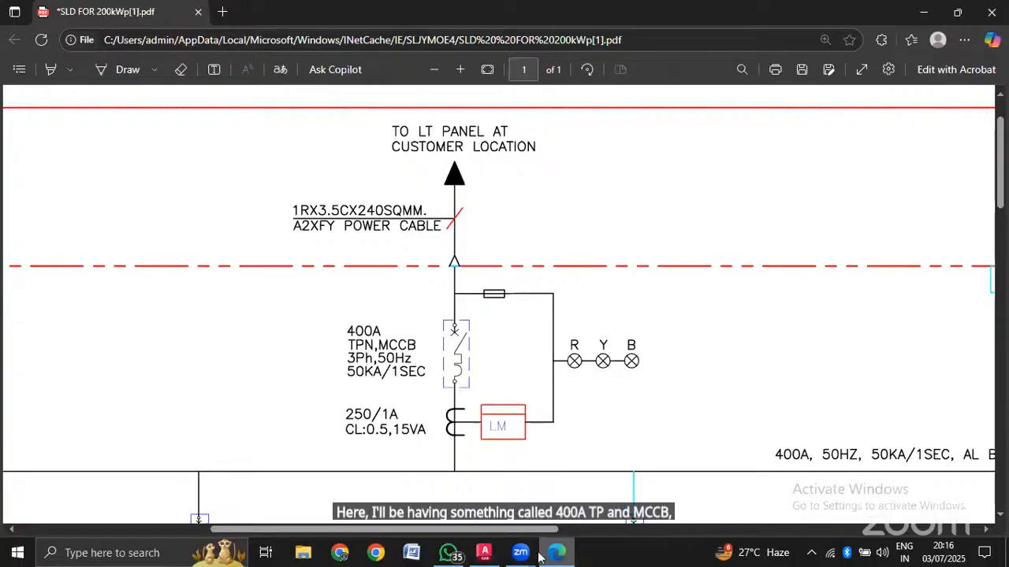
{"action": "left_click", "coordinate": [484, 553]}
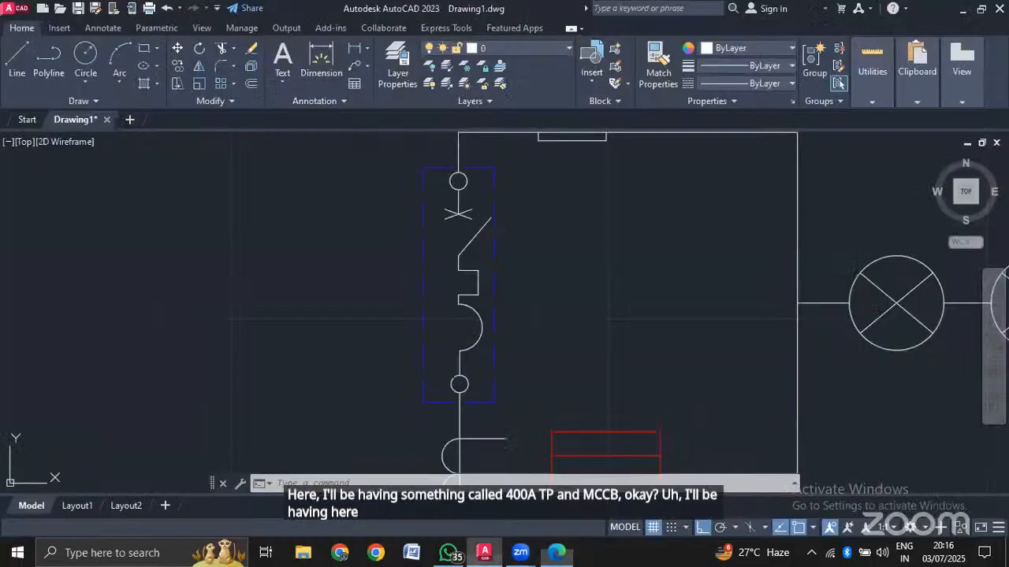
Add the single-line text "400A" beside the upper part of the MCCB symbol, about 7 high with a rotation angle of 0.
{"action": "middle_click_drag", "start_coordinate": [326, 224], "coordinate": [427, 259]}
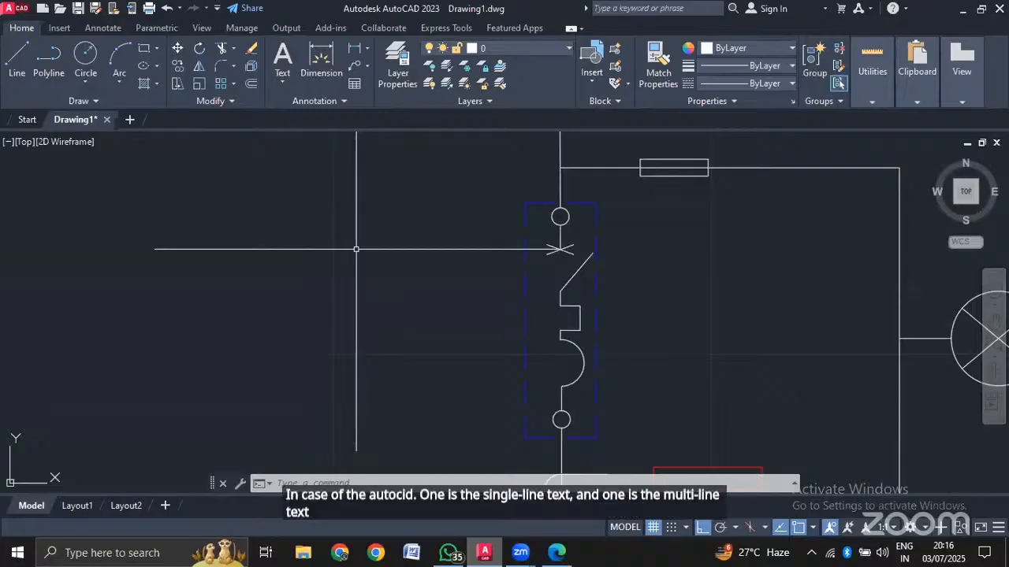
{"action": "type", "text": "TEXT"}
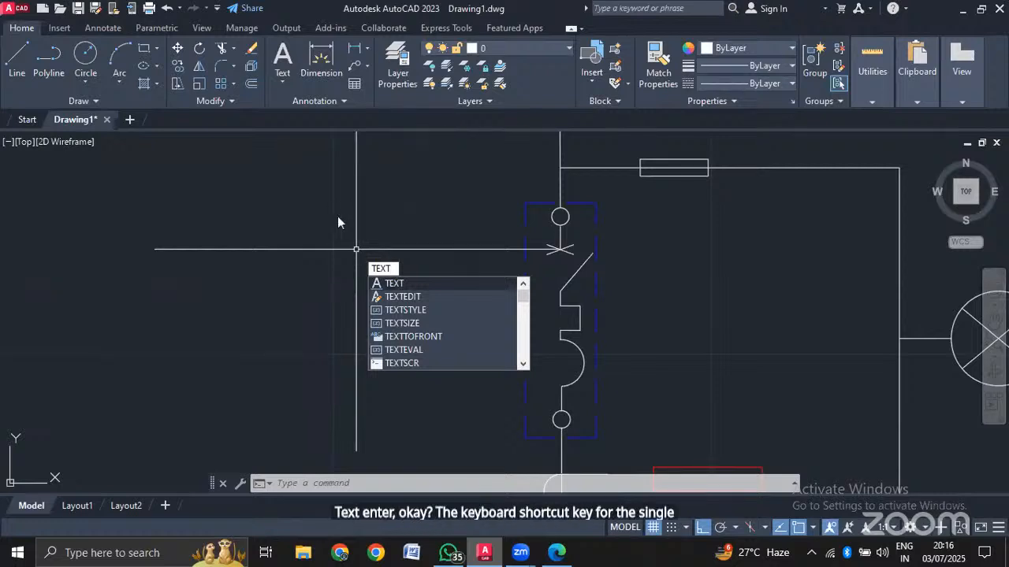
{"action": "key", "text": "Return"}
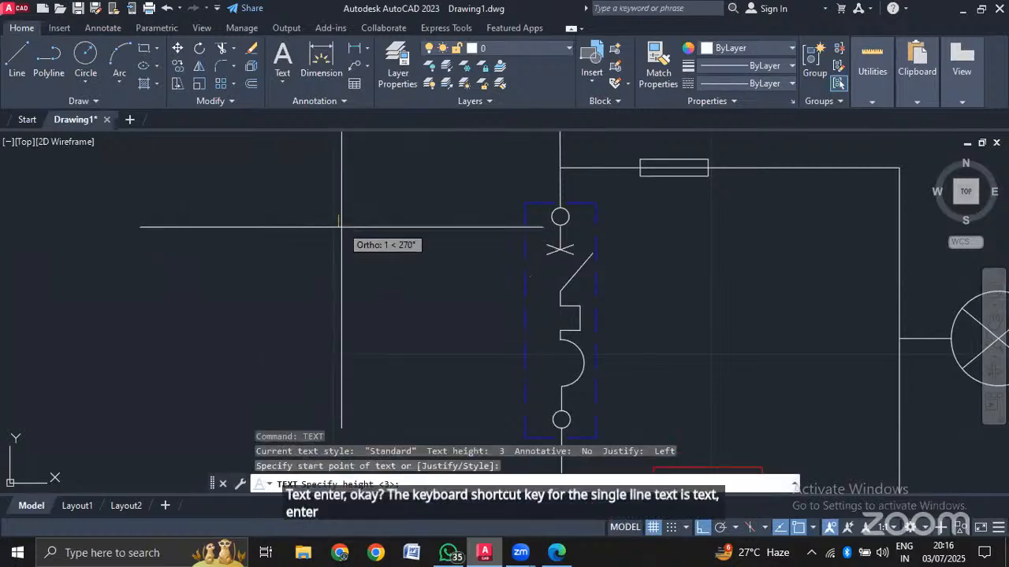
{"action": "left_click", "coordinate": [339, 218]}
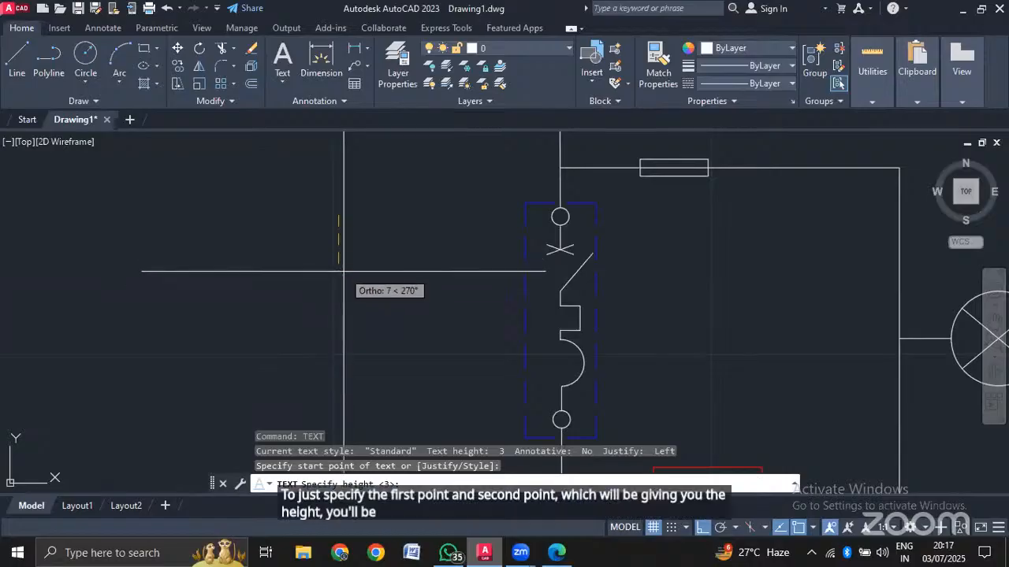
{"action": "left_click", "coordinate": [344, 271]}
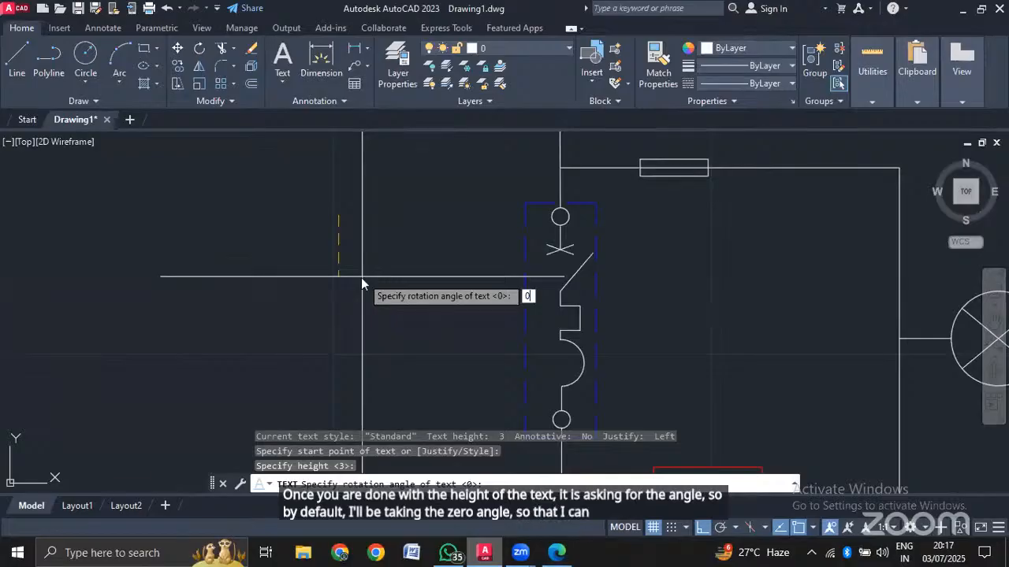
{"action": "key", "text": "Return"}
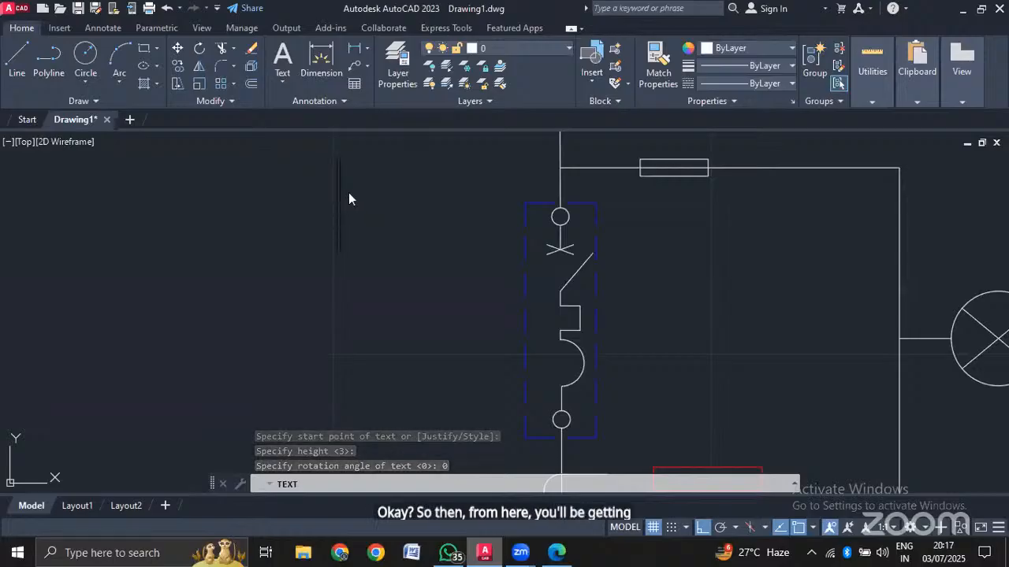
{"action": "type", "text": "400"}
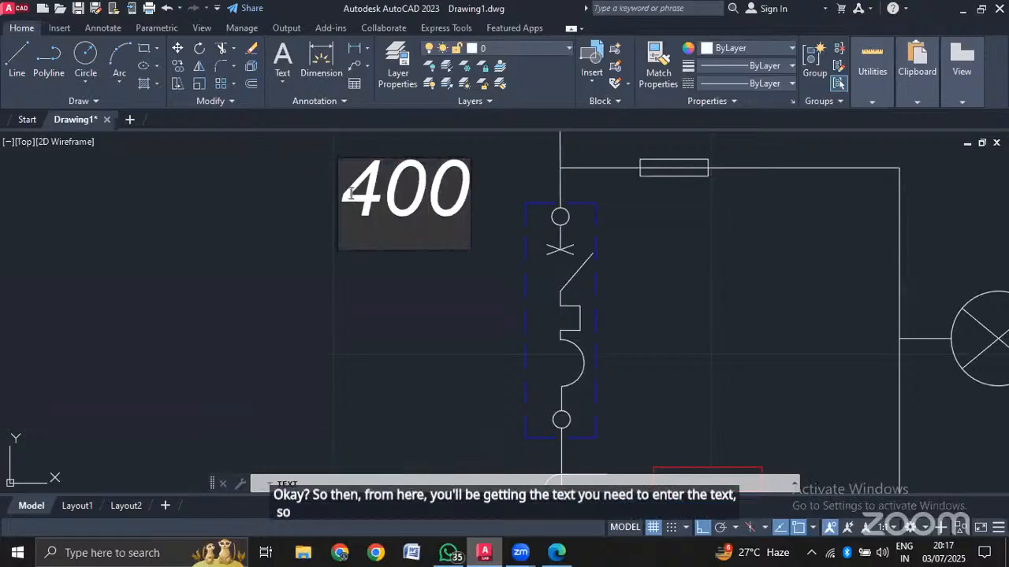
{"action": "type", "text": "A"}
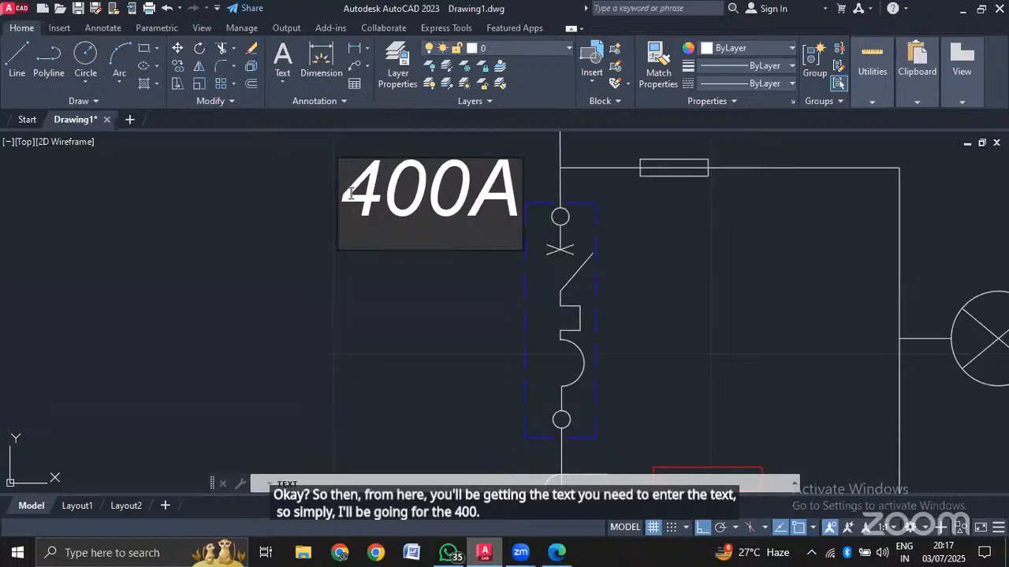
{"action": "left_click", "coordinate": [431, 289]}
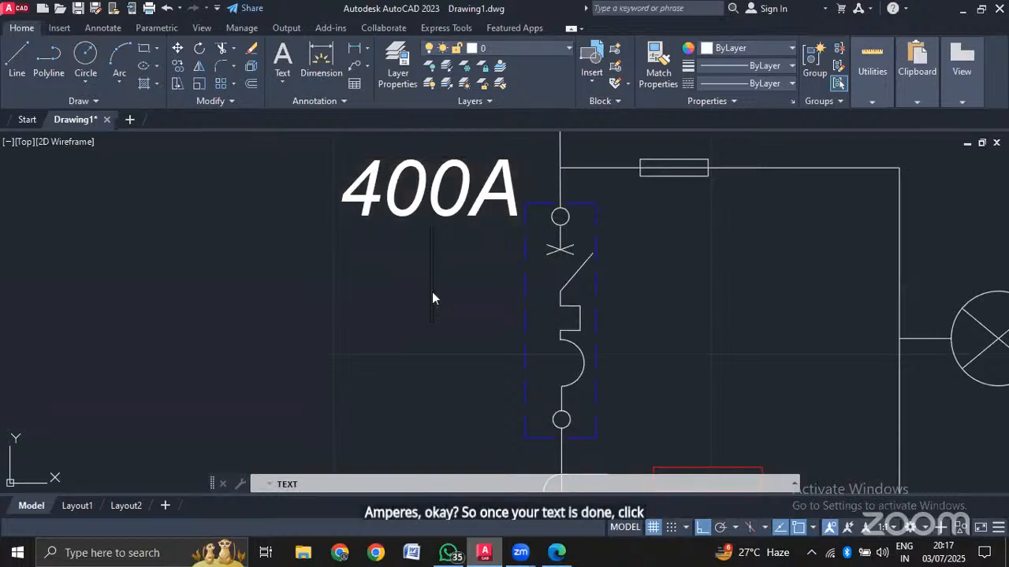
{"action": "key", "text": "Escape"}
Scale the "400A" text down to roughly half its size, using a base point at the top of the text.
{"action": "scroll", "coordinate": [471, 246], "scroll_direction": "down", "scroll_amount": 4}
{"action": "scroll", "coordinate": [472, 246], "scroll_direction": "up", "scroll_amount": 5}
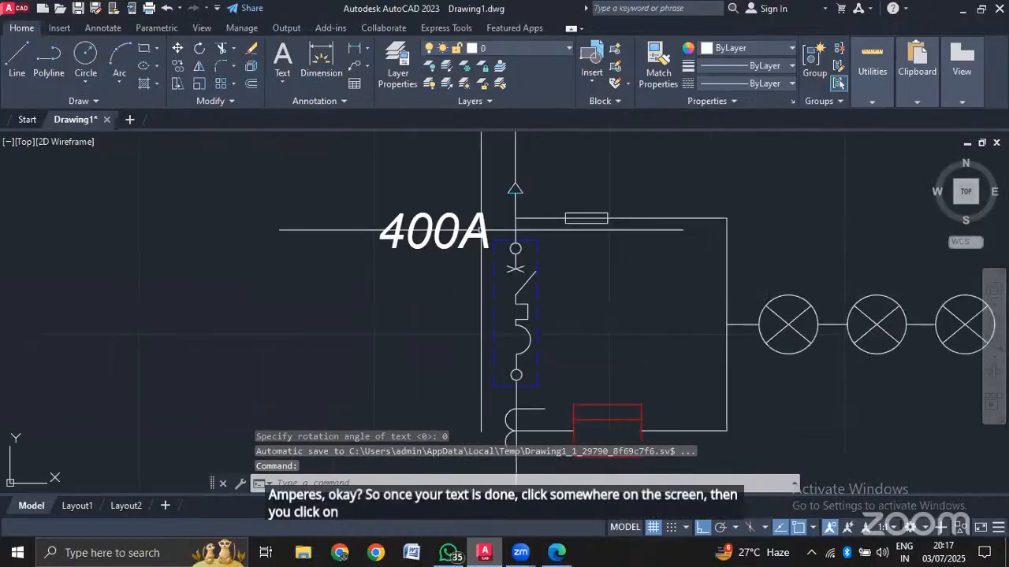
{"action": "left_click", "coordinate": [497, 206]}
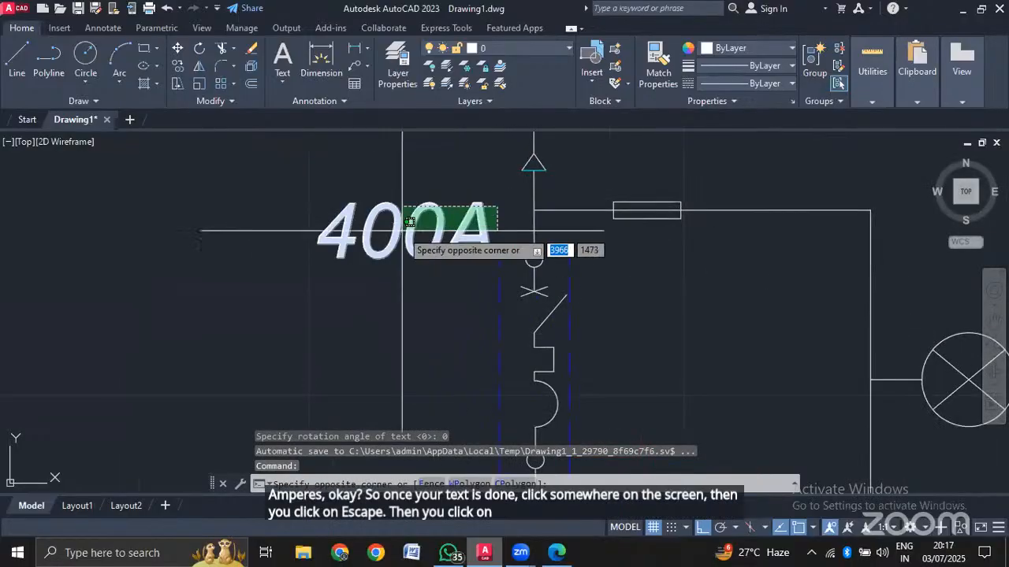
{"action": "left_click", "coordinate": [336, 252]}
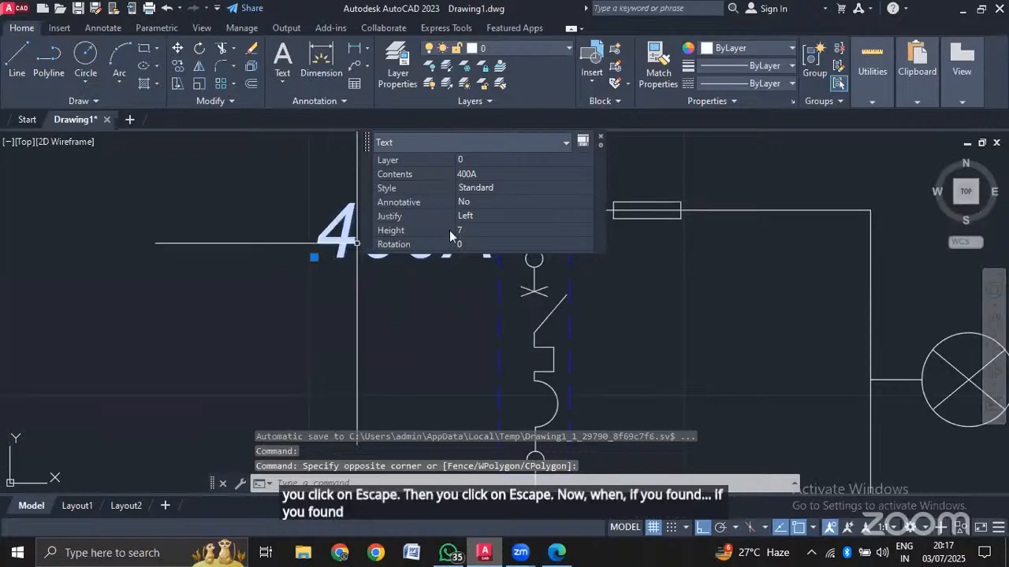
{"action": "left_click", "coordinate": [601, 137]}
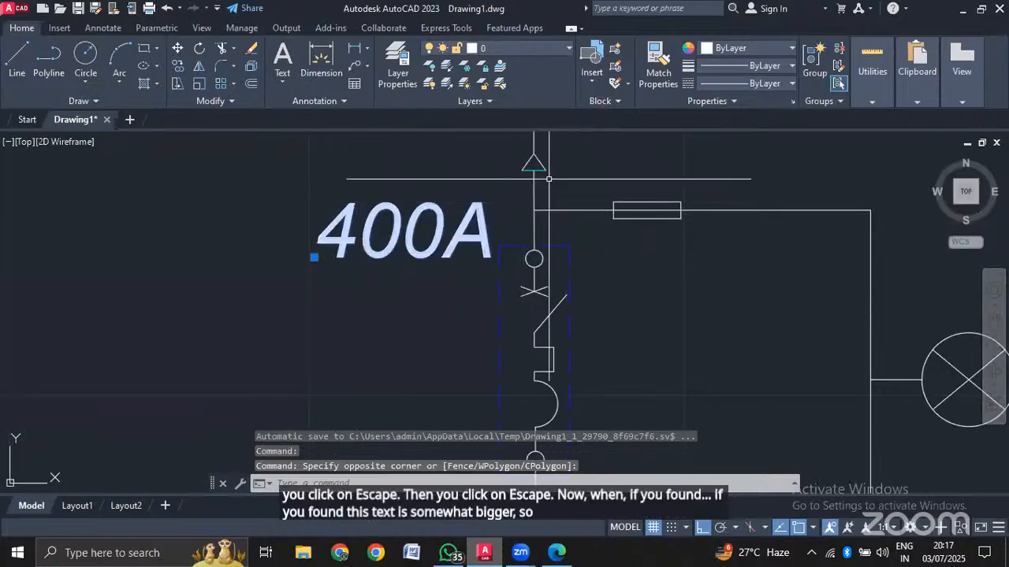
{"action": "type", "text": "sc"}
{"action": "key", "text": "Return"}
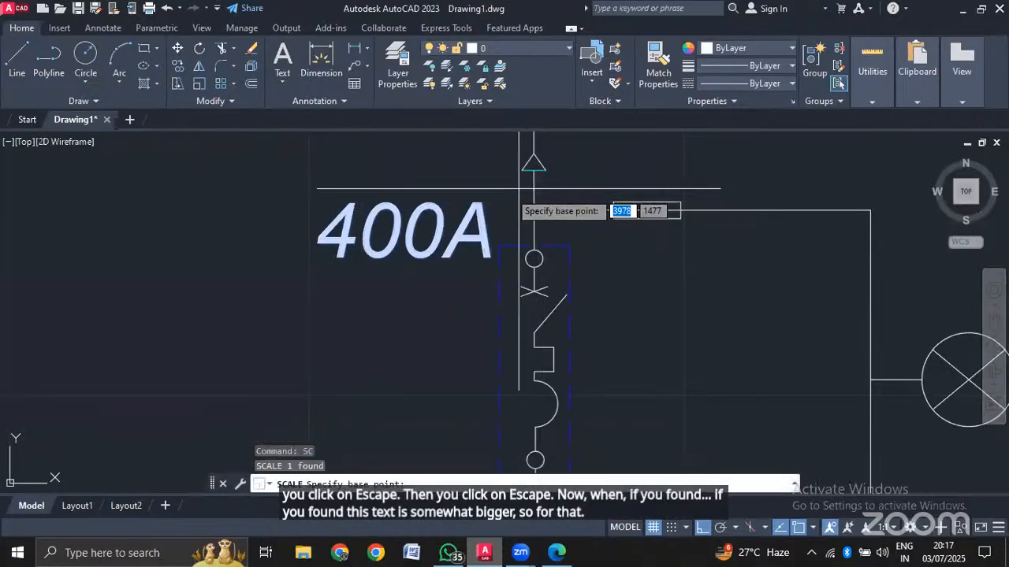
{"action": "left_click", "coordinate": [359, 198]}
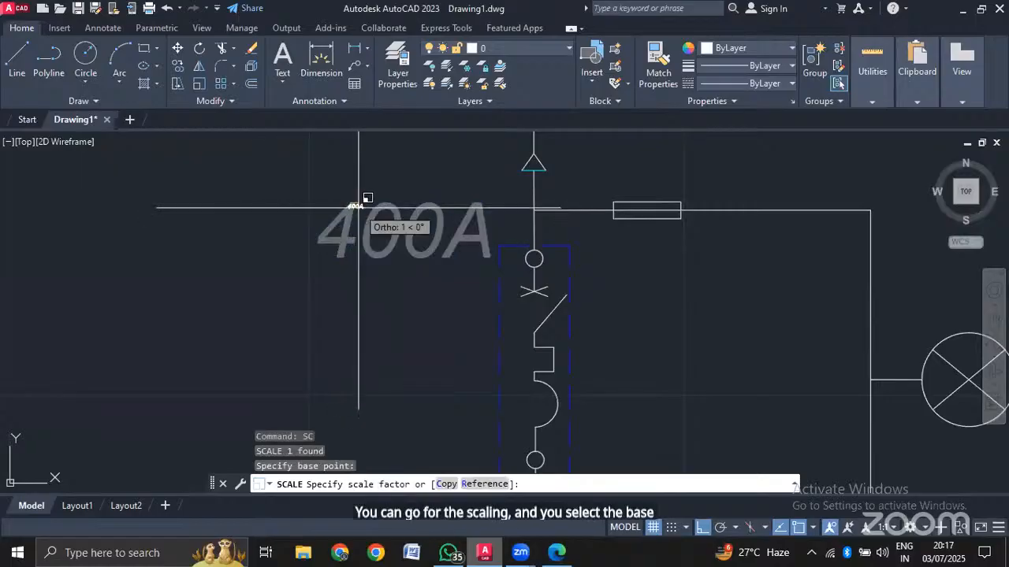
{"action": "left_click", "coordinate": [405, 237]}
Move the "400A" text straight down so it sits beside the upper part of the MCCB symbol.
{"action": "type", "text": "m"}
{"action": "key", "text": "Return"}
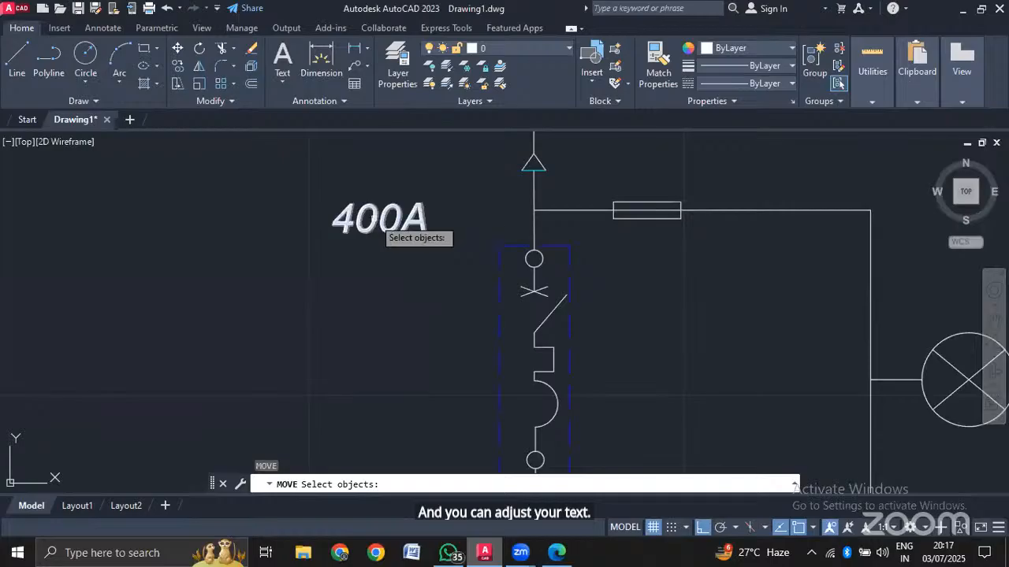
{"action": "left_click", "coordinate": [378, 209]}
{"action": "key", "text": "Return"}
{"action": "left_click", "coordinate": [381, 219]}
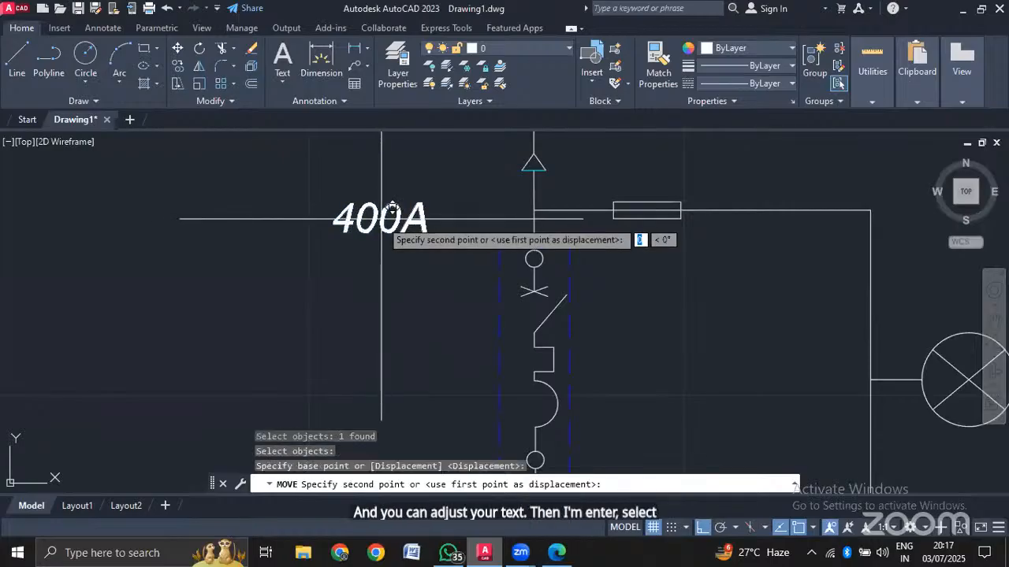
{"action": "left_click", "coordinate": [379, 275]}
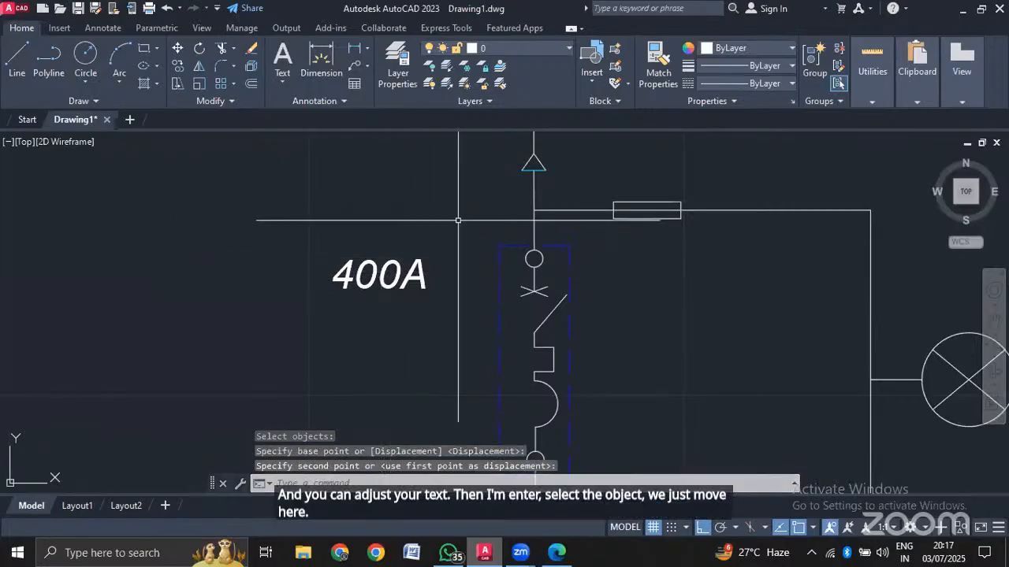
{"action": "scroll", "coordinate": [489, 211], "scroll_direction": "down", "scroll_amount": 4}
{"action": "scroll", "coordinate": [489, 210], "scroll_direction": "up", "scroll_amount": 2}
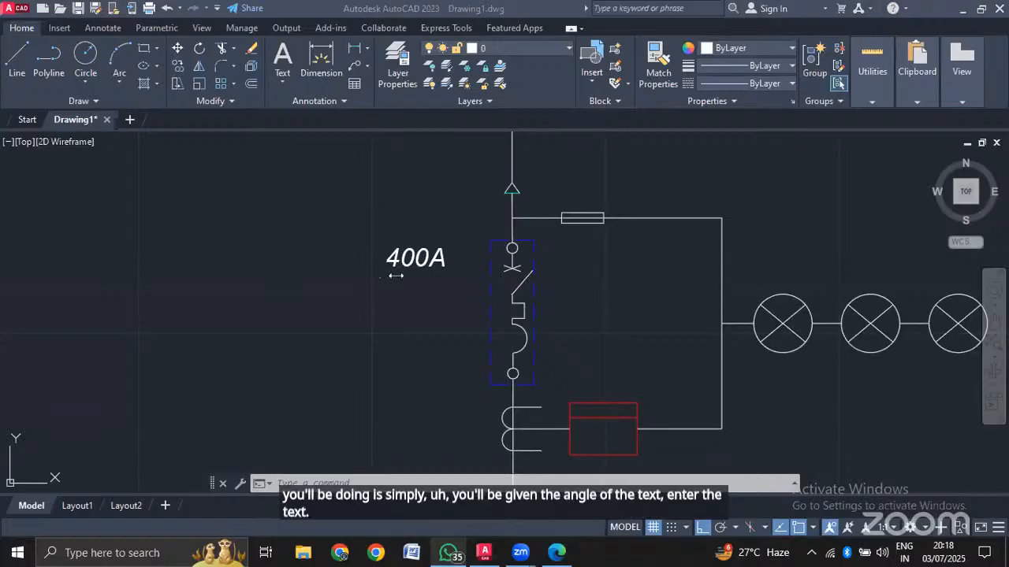
{"action": "scroll", "coordinate": [399, 271], "scroll_direction": "up", "scroll_amount": 2}
{"action": "scroll", "coordinate": [398, 271], "scroll_direction": "down", "scroll_amount": 2}
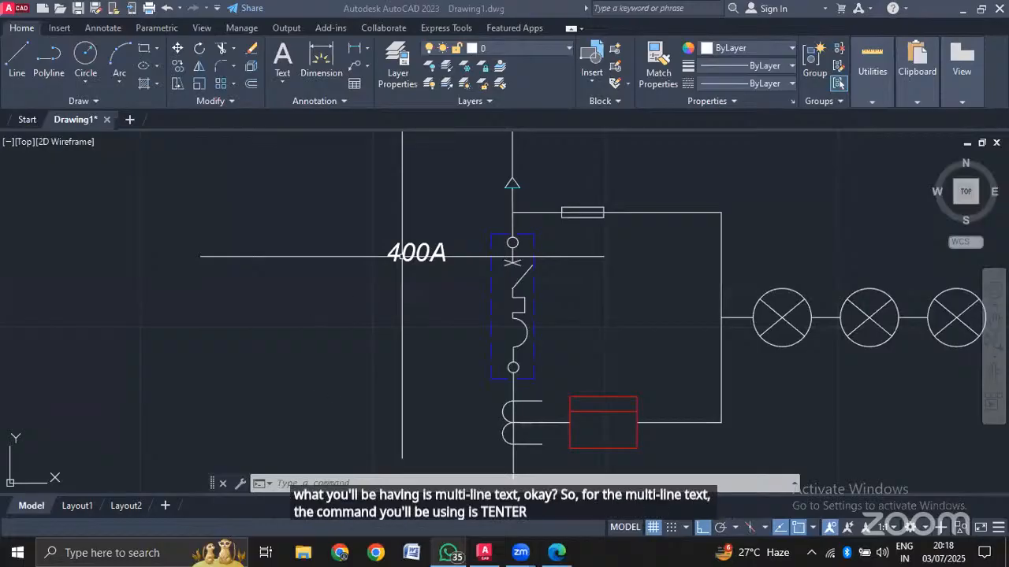
Add multiline text "TPN,MCCB" in a box just below the "400A" label, checking the wording in the reference PDF.
{"action": "type", "text": "T"}
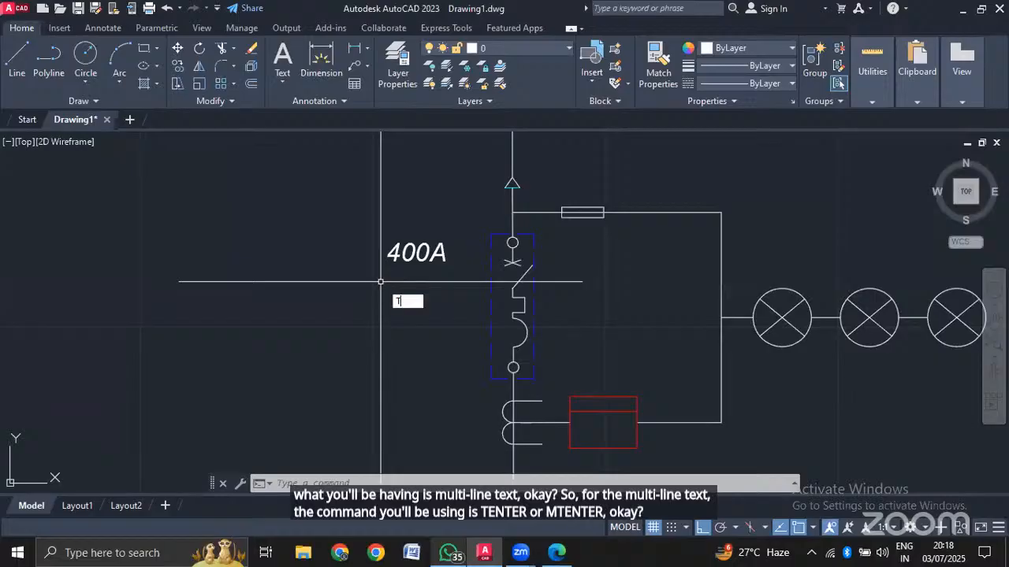
{"action": "key", "text": "Return"}
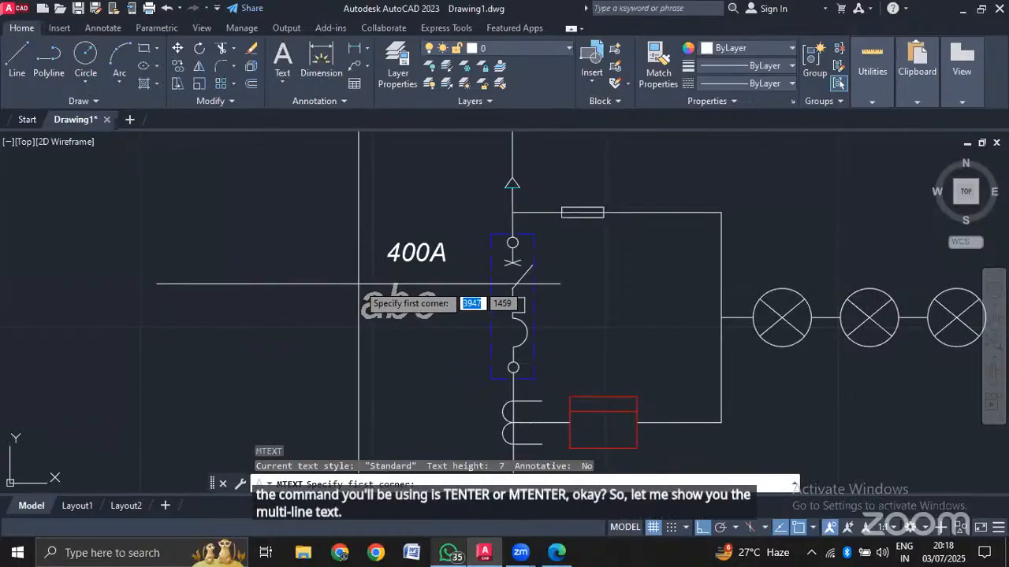
{"action": "left_click", "coordinate": [364, 279]}
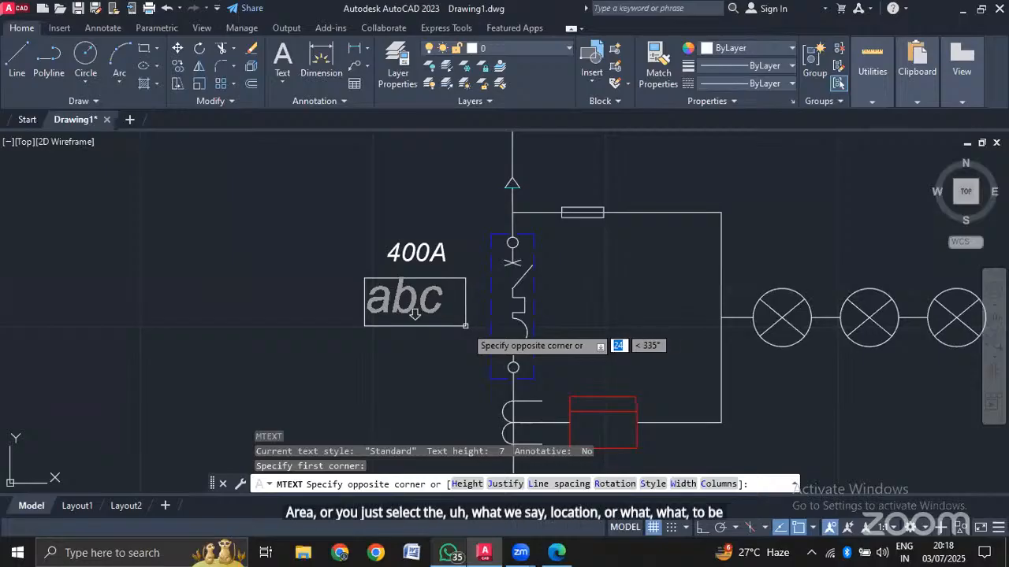
{"action": "left_click", "coordinate": [467, 325]}
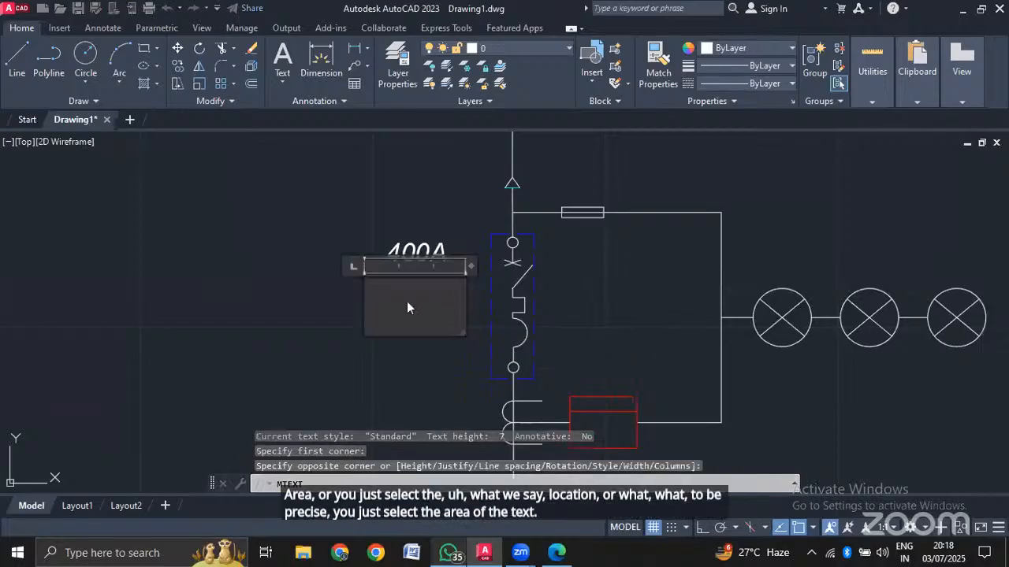
{"action": "left_click", "coordinate": [557, 553]}
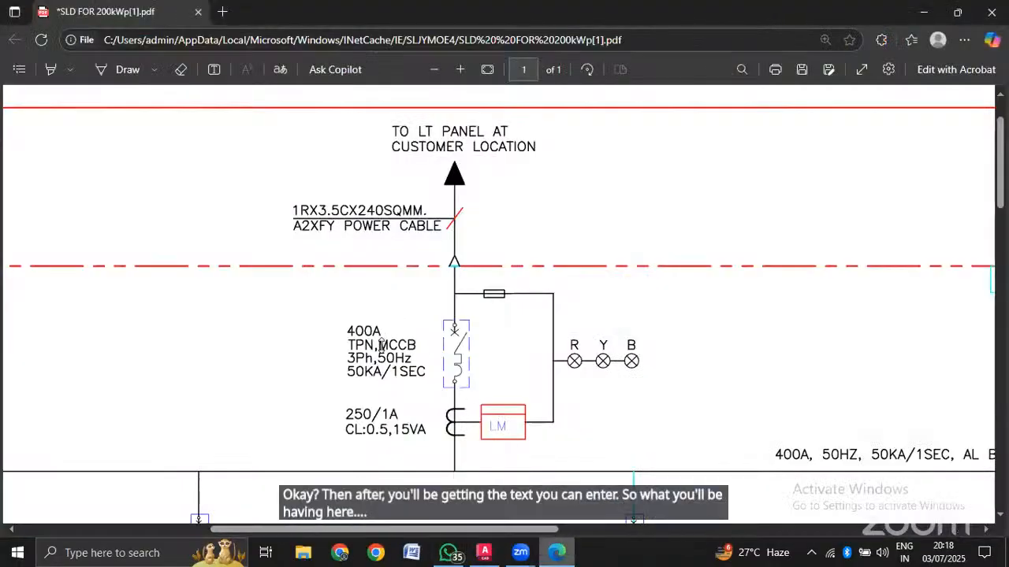
{"action": "left_click", "coordinate": [484, 552]}
{"action": "type", "text": "T"}
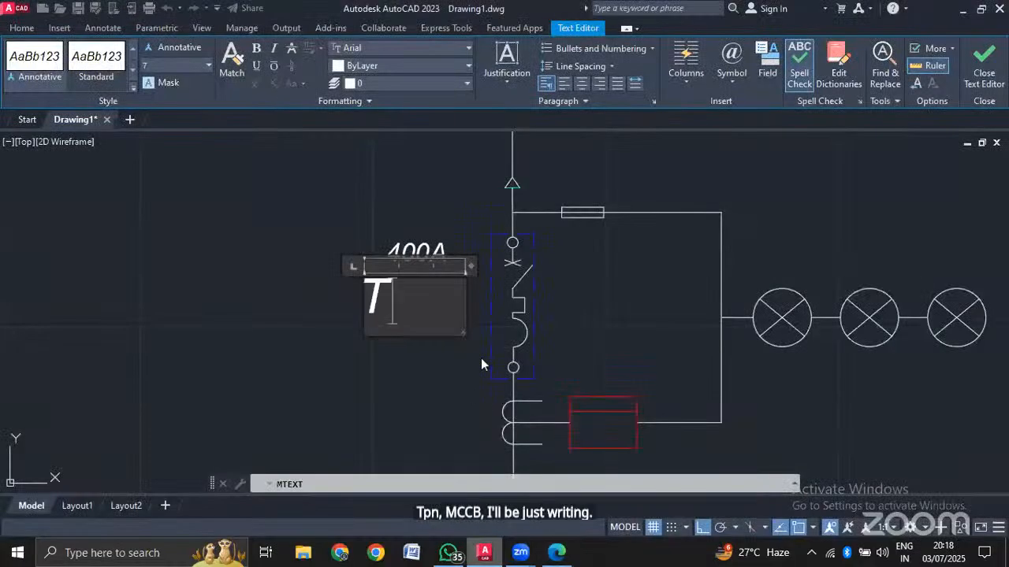
{"action": "type", "text": "PN,"}
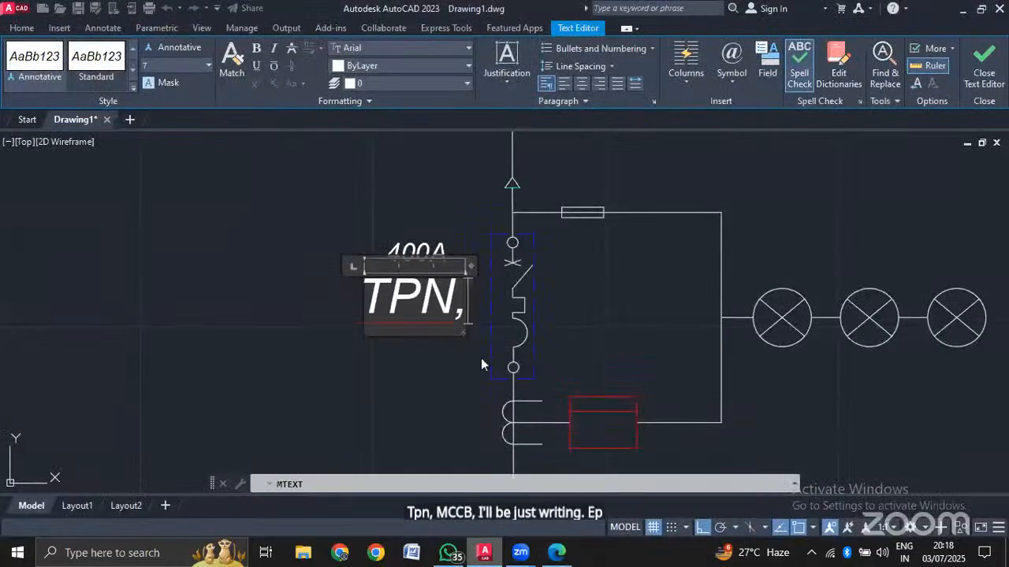
{"action": "type", "text": "MCCB"}
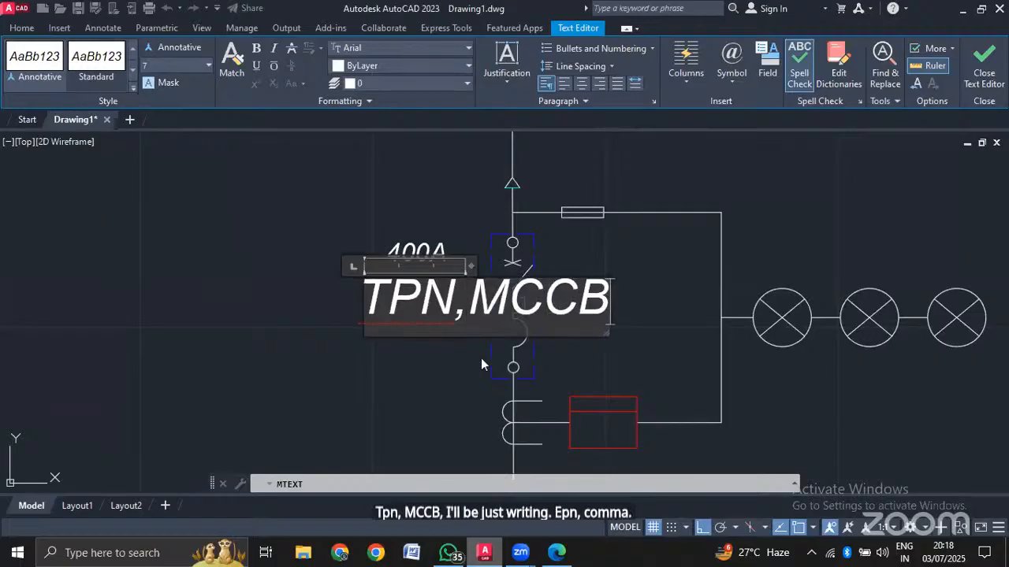
Break the multiline text before "MCCB" onto a second line, and rejoin it into one line.
{"action": "left_click", "coordinate": [470, 301]}
{"action": "key", "text": "Return"}
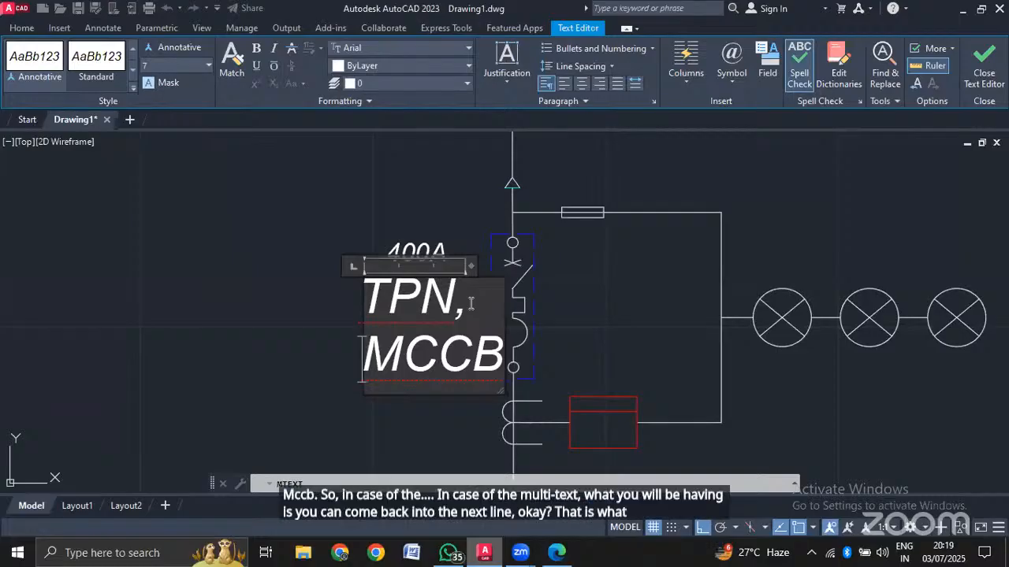
{"action": "key", "text": "BackSpace"}
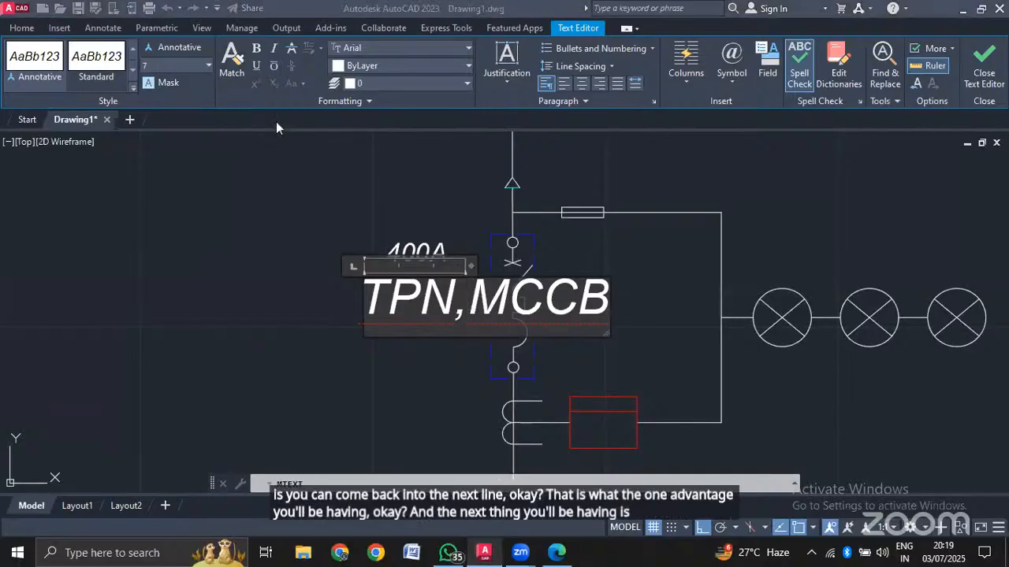
Look through the fonts available for the "TPN,MCCB" text without changing Arial.
{"action": "left_click", "coordinate": [372, 303]}
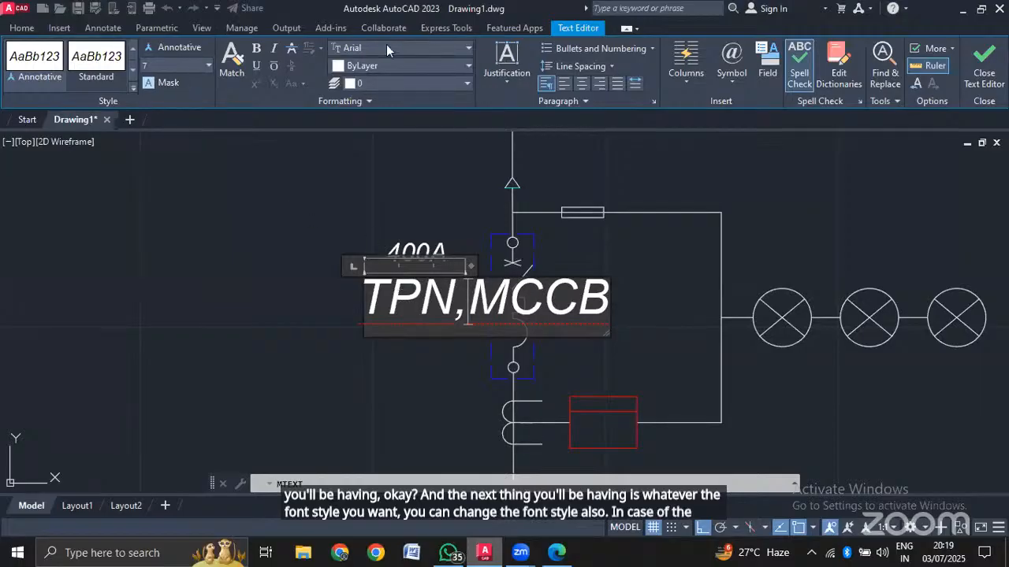
{"action": "left_click", "coordinate": [437, 47]}
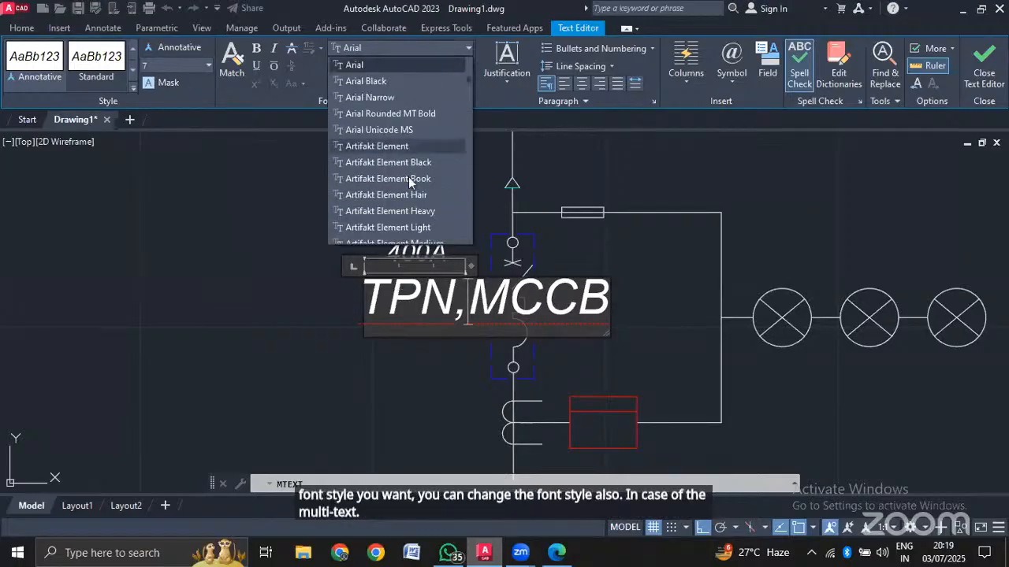
{"action": "scroll", "coordinate": [408, 176], "scroll_direction": "down", "scroll_amount": 4}
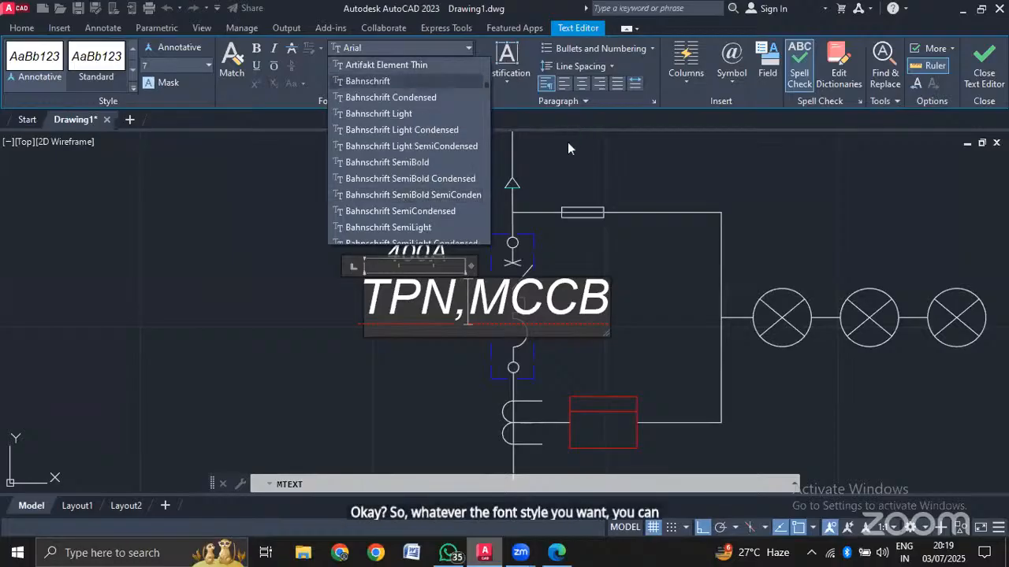
{"action": "left_click", "coordinate": [385, 48]}
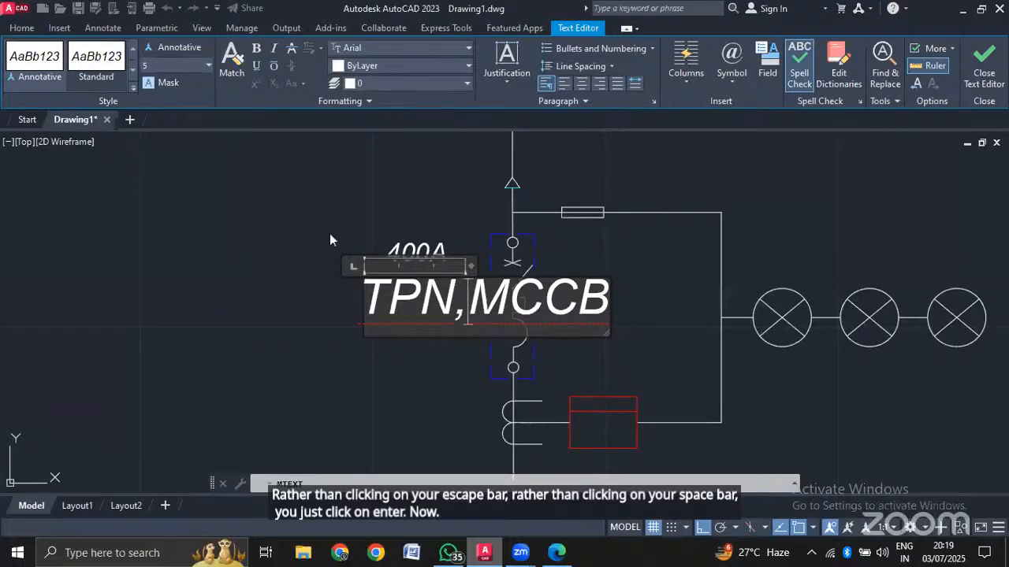
Finish the "TPN,MCCB" multiline text and cancel any stray selection in the drawing.
{"action": "left_click", "coordinate": [396, 344]}
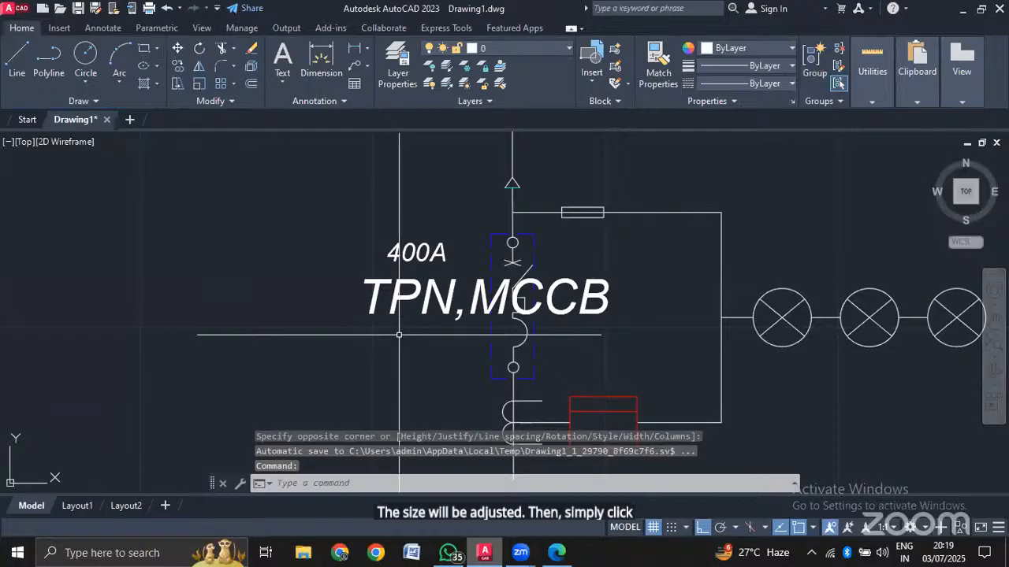
{"action": "left_click", "coordinate": [596, 311]}
{"action": "key", "text": "Escape"}
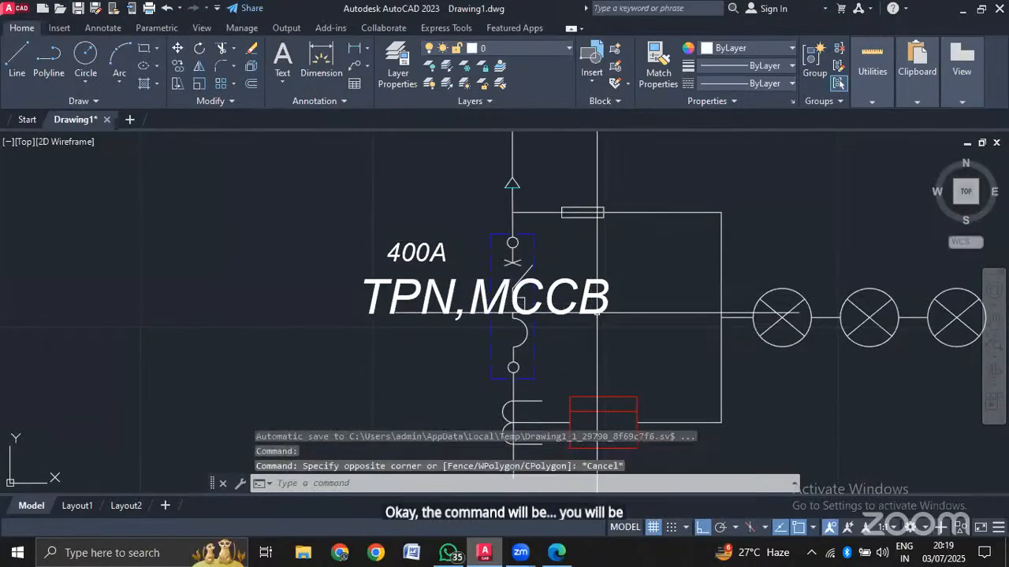
Reopen the "TPN,MCCB" multiline text for editing, try text heights of 5 and 4, and close the editor.
{"action": "left_click", "coordinate": [428, 296]}
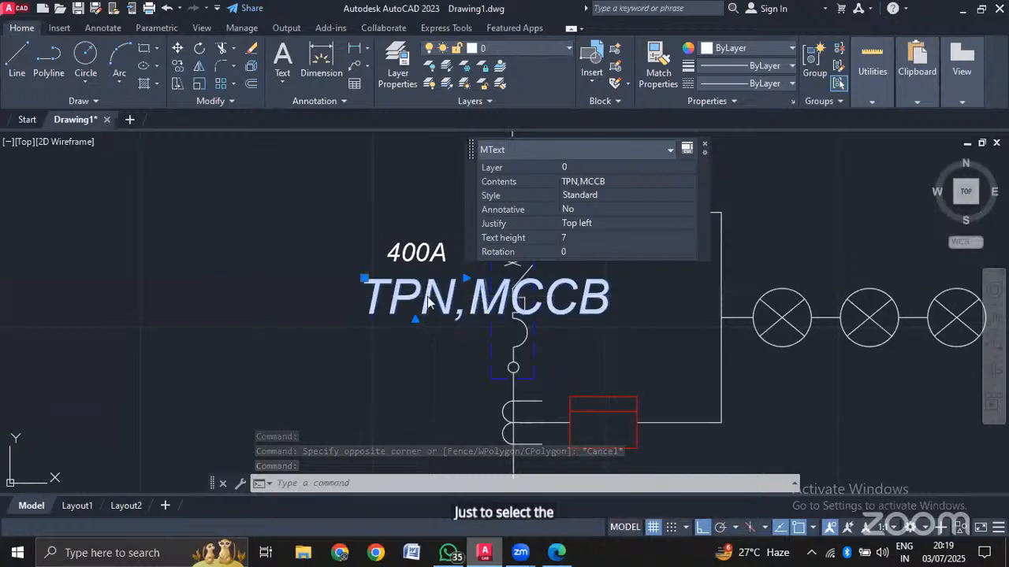
{"action": "right_click", "coordinate": [428, 299]}
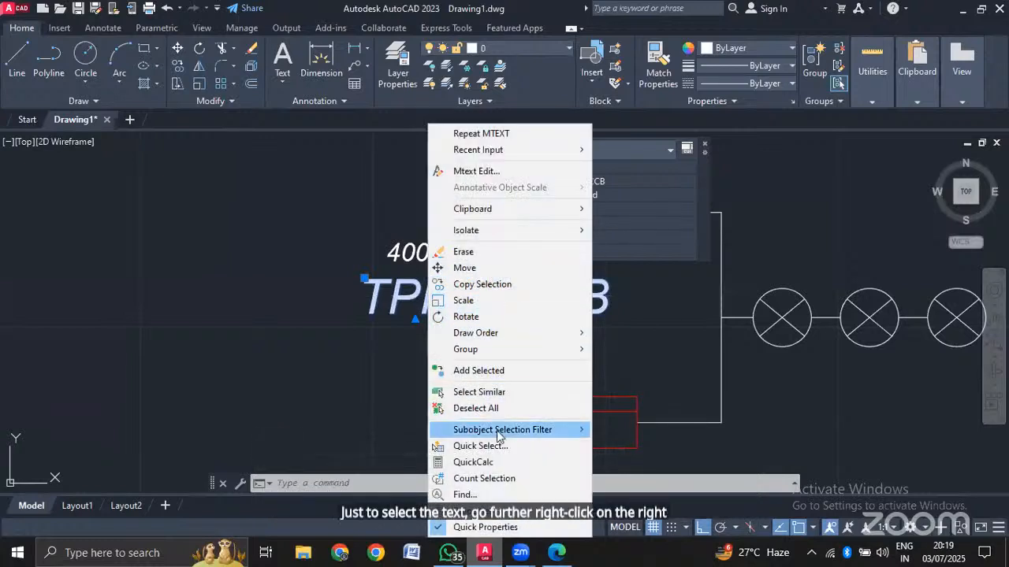
{"action": "left_click", "coordinate": [480, 171]}
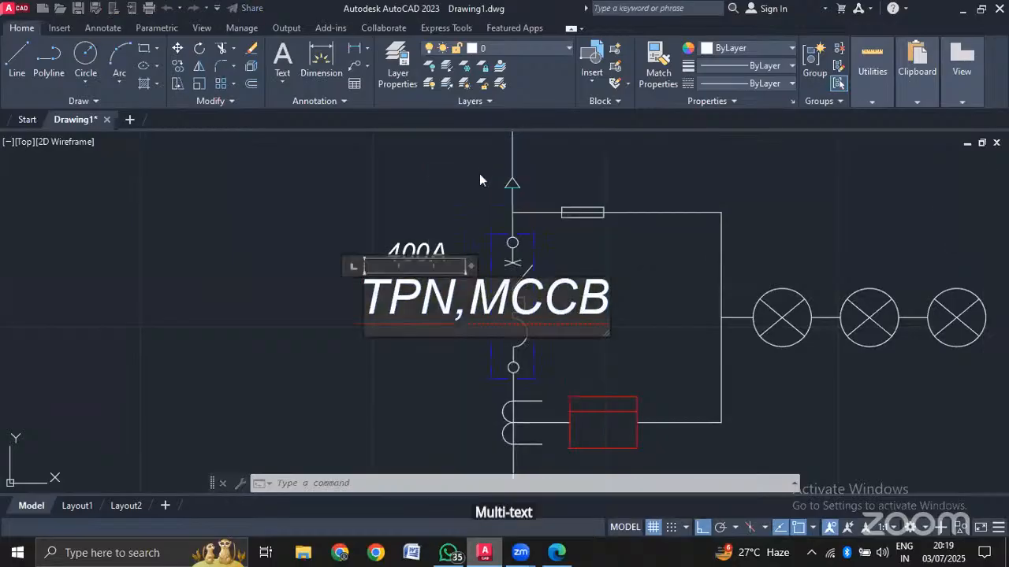
{"action": "left_click", "coordinate": [180, 63]}
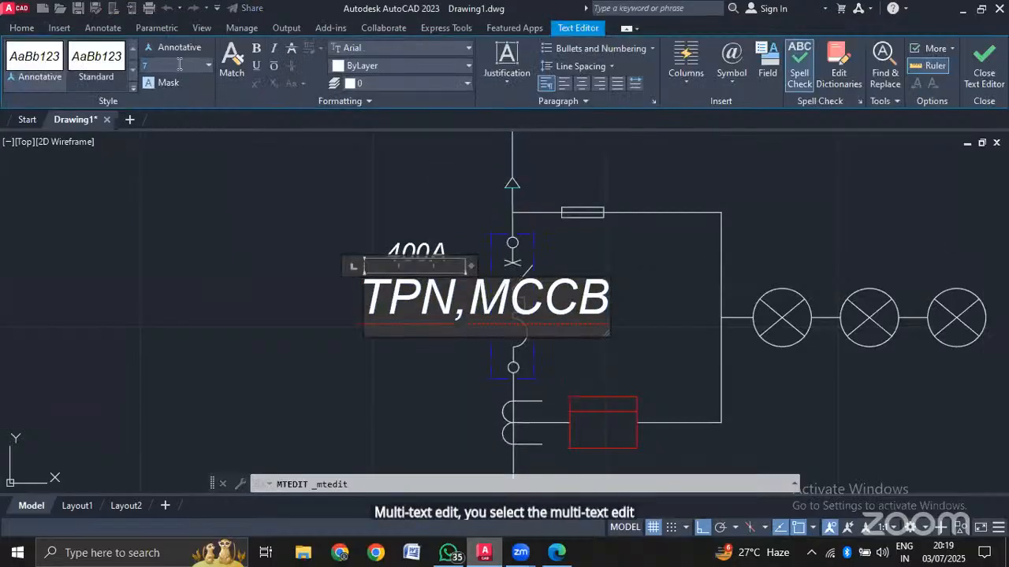
{"action": "key", "text": "BackSpace"}
{"action": "type", "text": "5"}
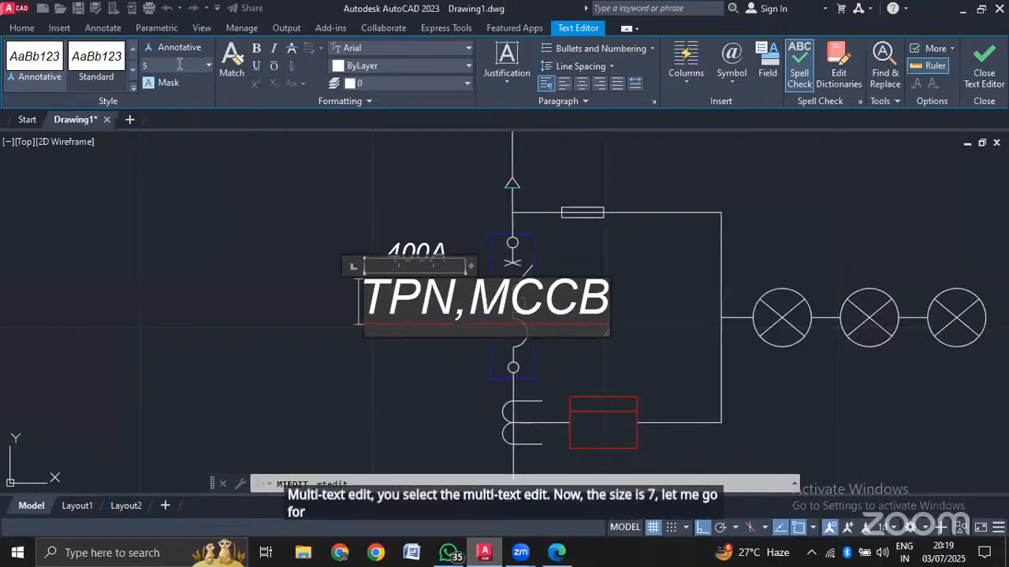
{"action": "key", "text": "Return"}
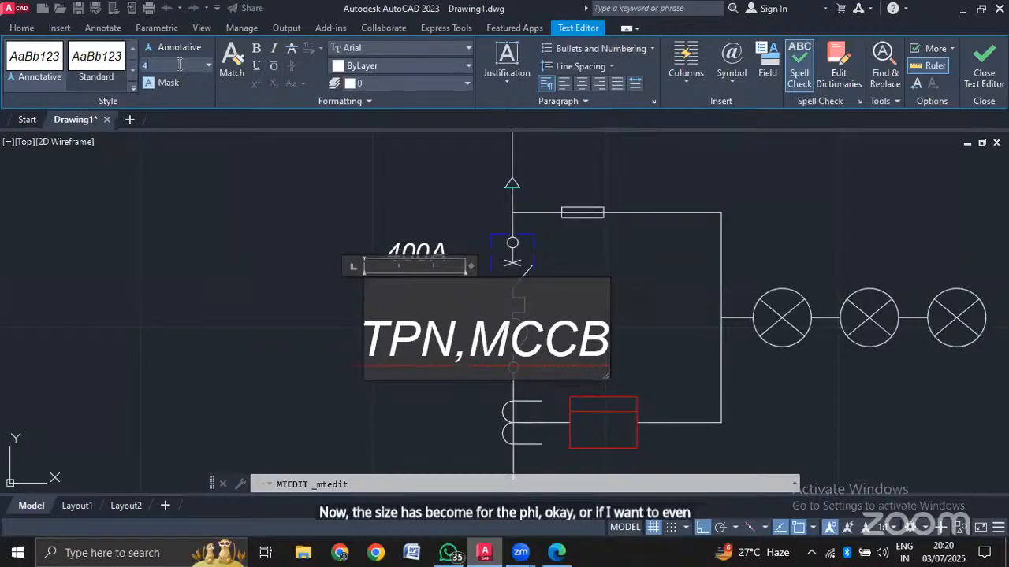
{"action": "type", "text": "4"}
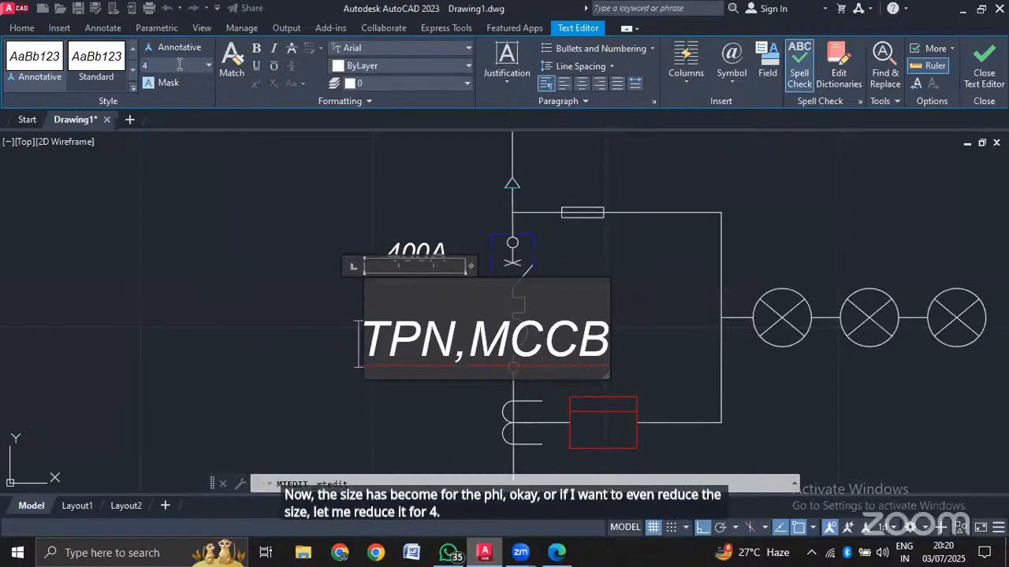
{"action": "key", "text": "Return"}
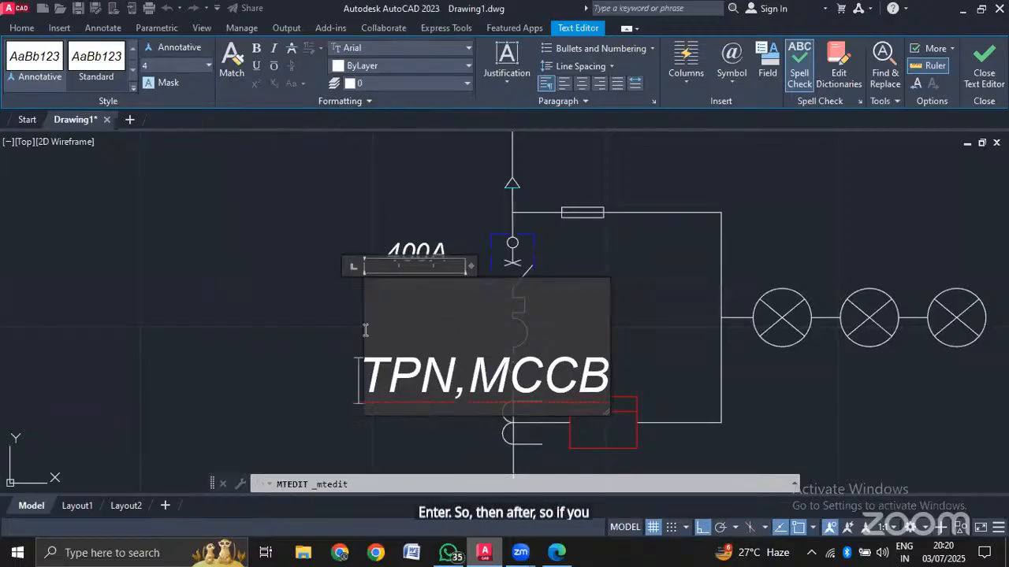
{"action": "left_click", "coordinate": [340, 325]}
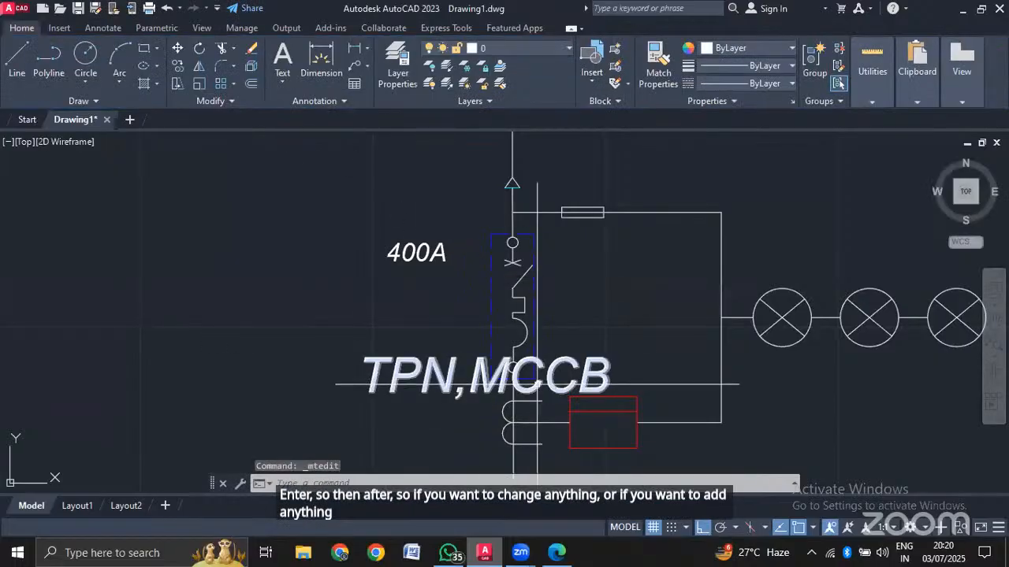
Move the "TPN,MCCB" text with Ortho off to directly below the "400A" label, clear of the MCCB symbol.
{"action": "type", "text": "m"}
{"action": "key", "text": "Return"}
{"action": "left_click", "coordinate": [511, 367]}
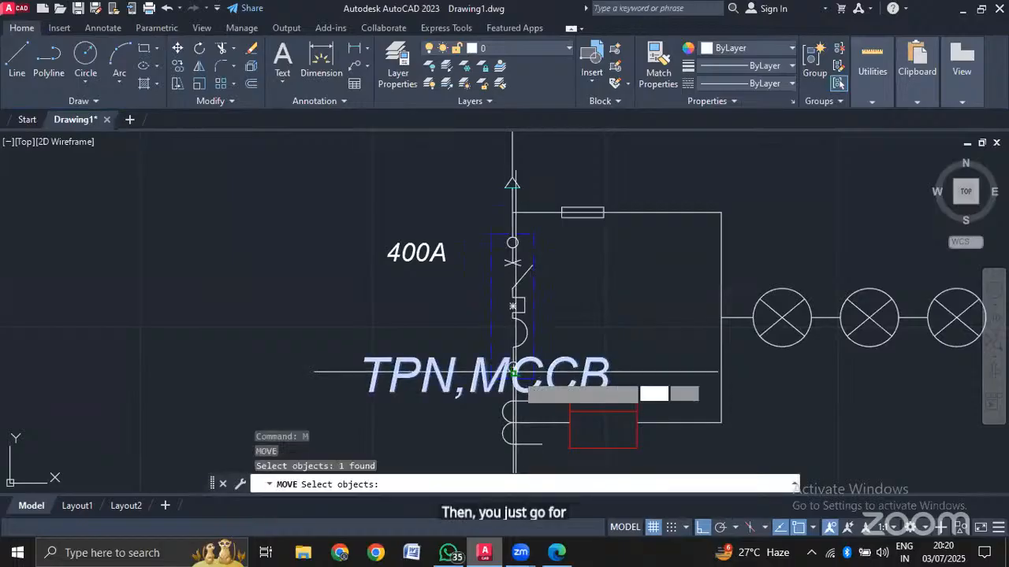
{"action": "key", "text": "Return"}
{"action": "left_click", "coordinate": [490, 374]}
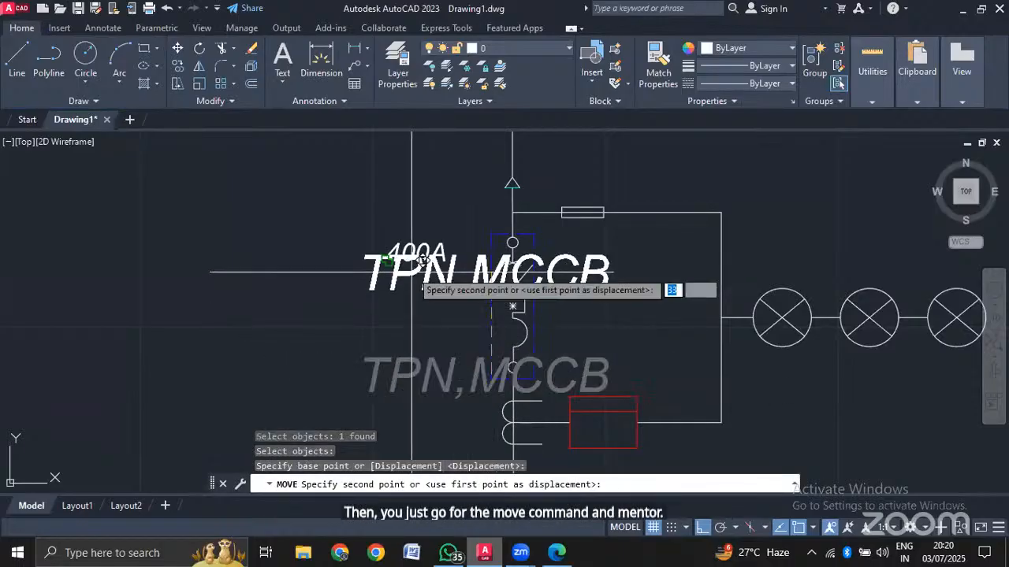
{"action": "key", "text": "F8"}
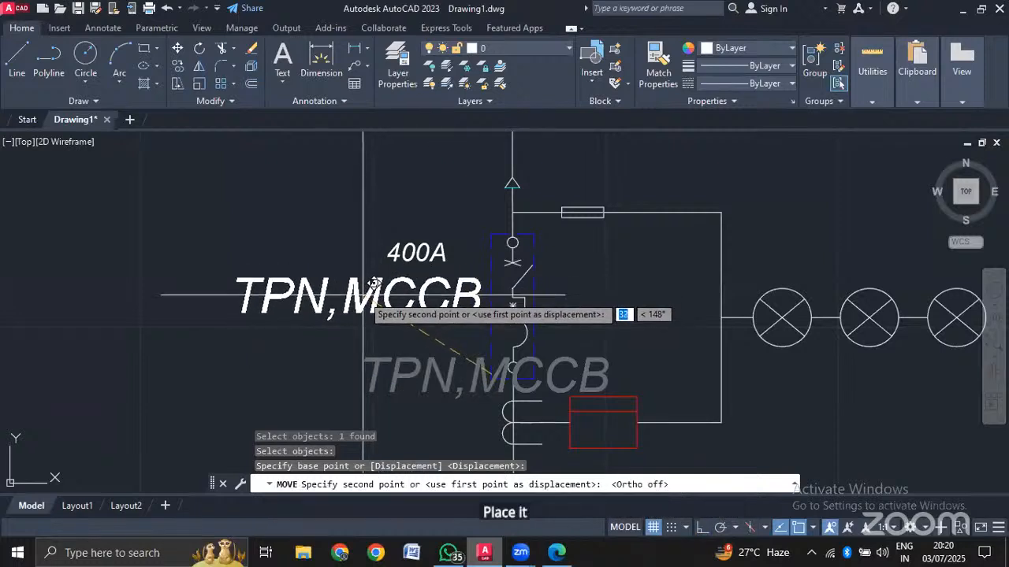
{"action": "left_click", "coordinate": [362, 294]}
{"action": "scroll", "coordinate": [500, 313], "scroll_direction": "down", "scroll_amount": 4}
{"action": "scroll", "coordinate": [490, 320], "scroll_direction": "up", "scroll_amount": 4}
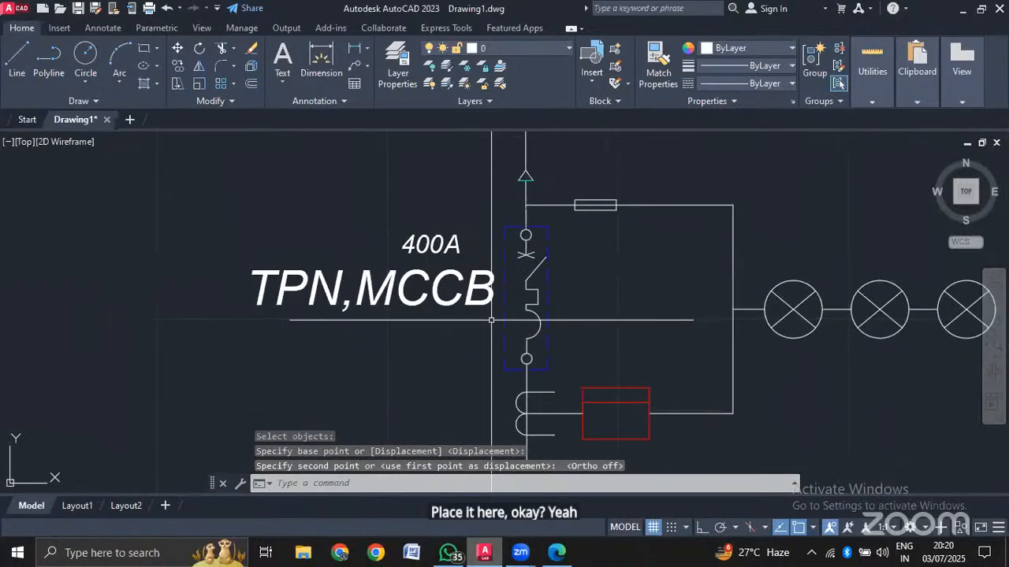
{"action": "mouse_move", "coordinate": [572, 394]}
{"action": "middle_mouse_down"}
{"action": "mouse_move", "coordinate": [534, 153]}
{"action": "mouse_move", "coordinate": [583, 193]}
{"action": "middle_mouse_up"}
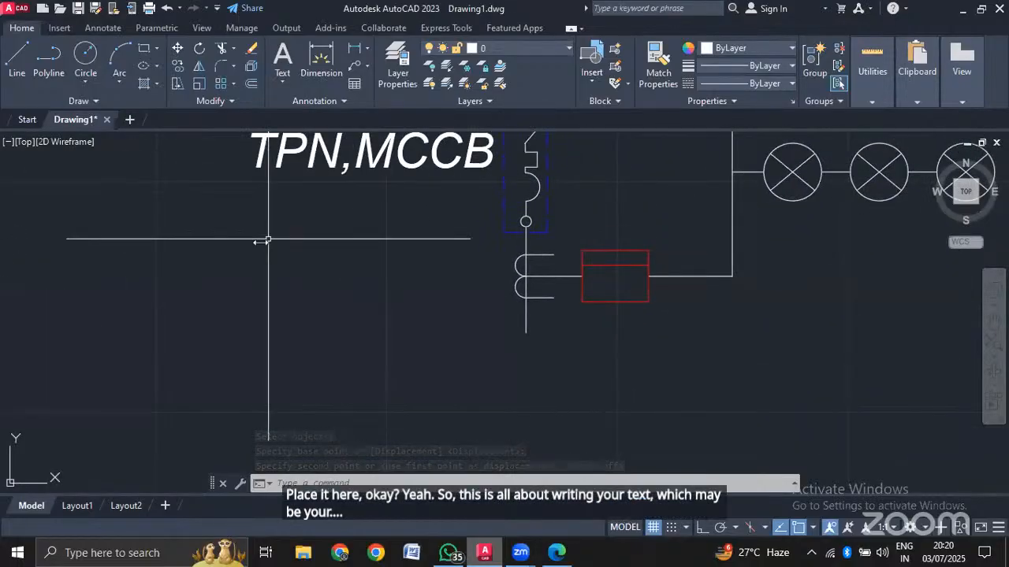
{"action": "scroll", "coordinate": [475, 243], "scroll_direction": "down", "scroll_amount": 5}
{"action": "scroll", "coordinate": [482, 243], "scroll_direction": "up", "scroll_amount": 3}
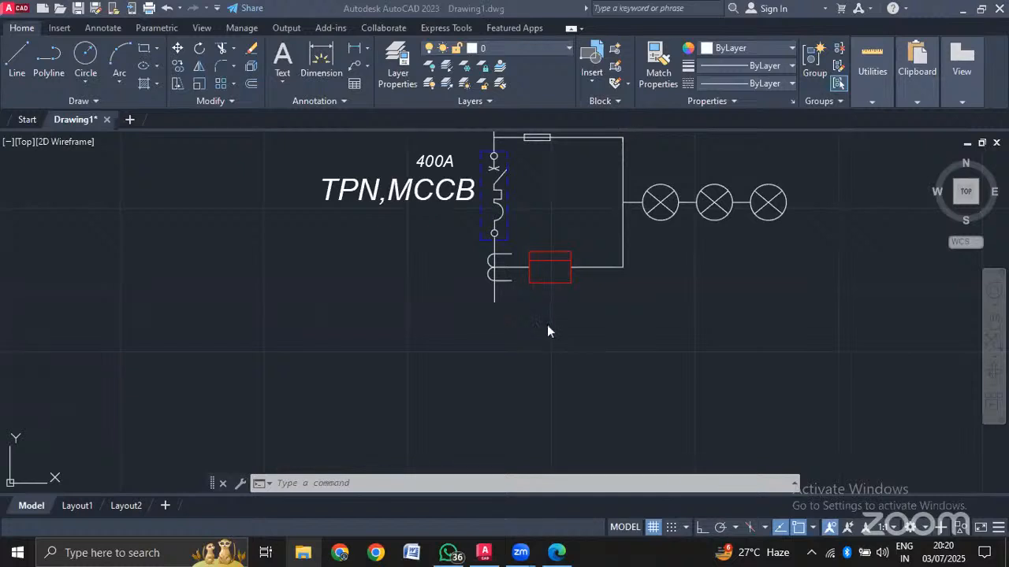
{"action": "scroll", "coordinate": [507, 291], "scroll_direction": "up", "scroll_amount": 2}
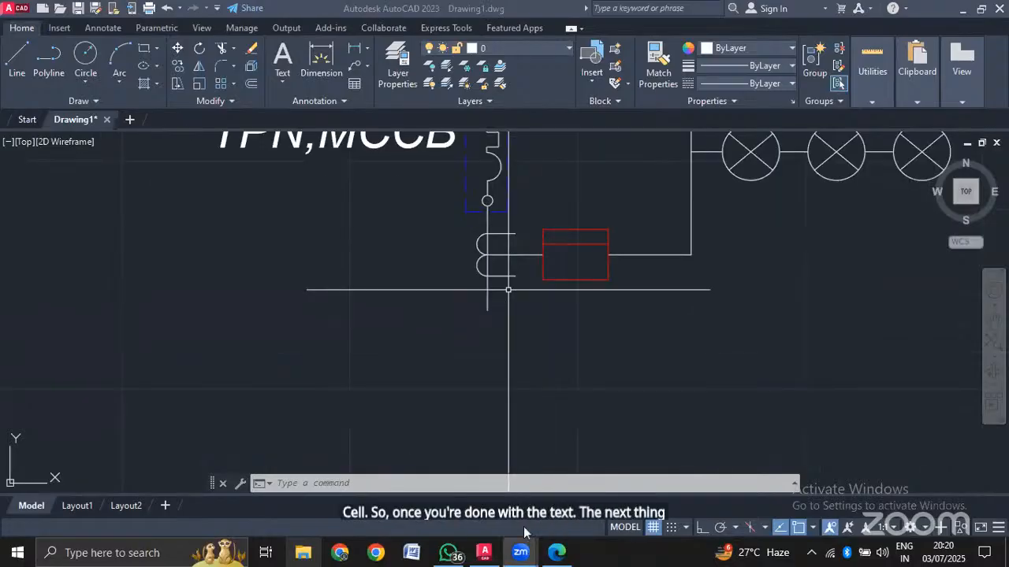
Switch to the reference PDF in the browser and examine the main distribution board's busbar and its MCCB branches.
{"action": "left_click", "coordinate": [556, 553]}
{"action": "scroll", "coordinate": [427, 372], "scroll_direction": "down", "scroll_amount": 5}
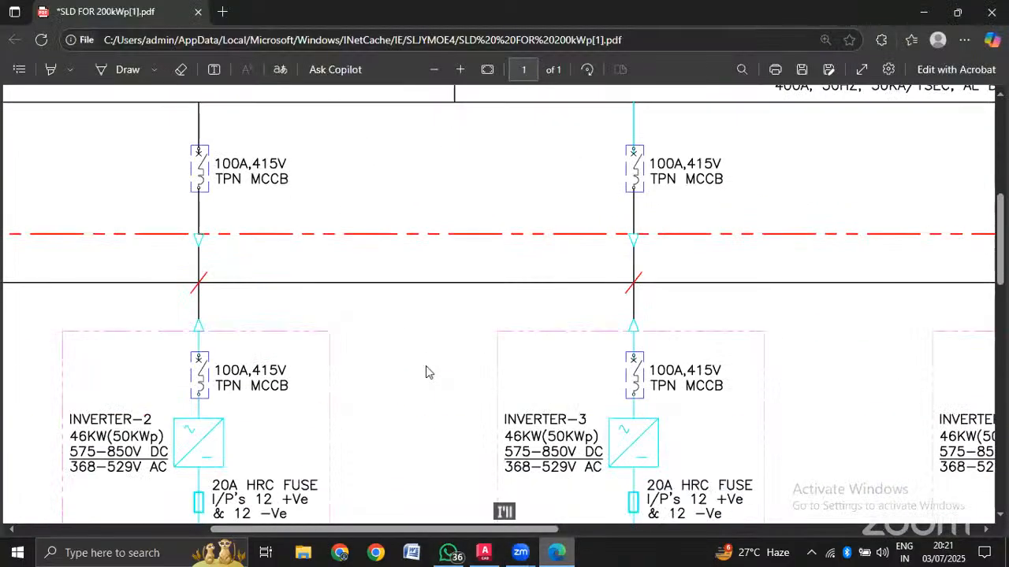
{"action": "left_click_drag", "start_coordinate": [499, 534], "coordinate": [399, 534]}
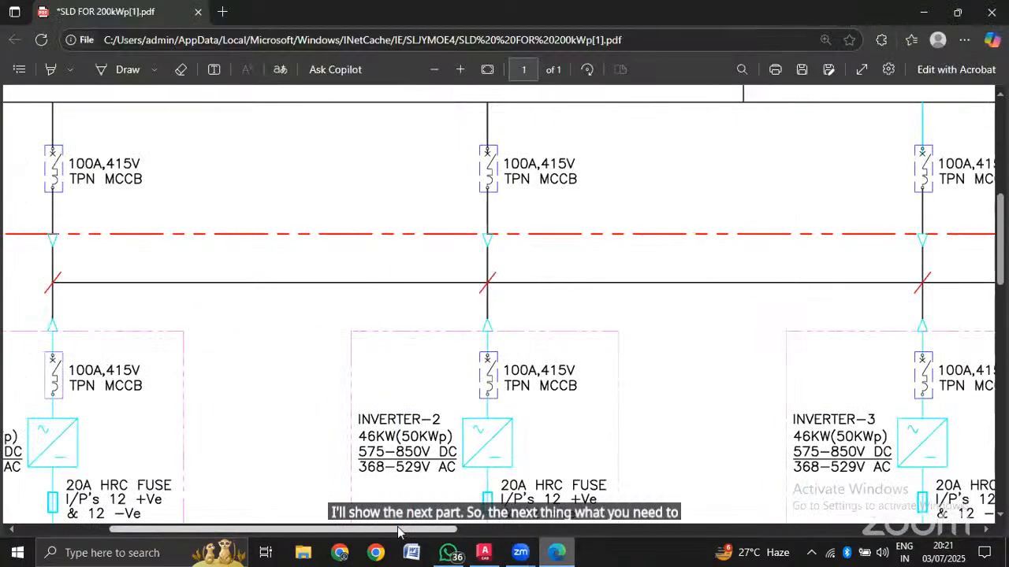
{"action": "scroll", "coordinate": [314, 311], "scroll_direction": "down", "scroll_amount": 5, "text": "ctrl"}
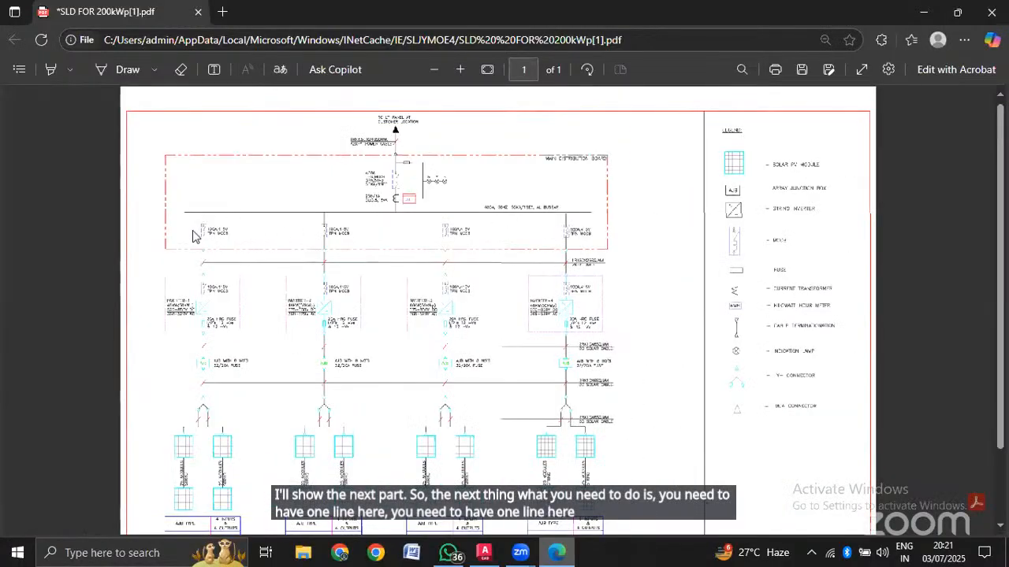
{"action": "scroll", "coordinate": [193, 234], "scroll_direction": "up", "scroll_amount": 2, "text": "ctrl"}
{"action": "scroll", "coordinate": [114, 221], "scroll_direction": "up", "scroll_amount": 3, "text": "ctrl"}
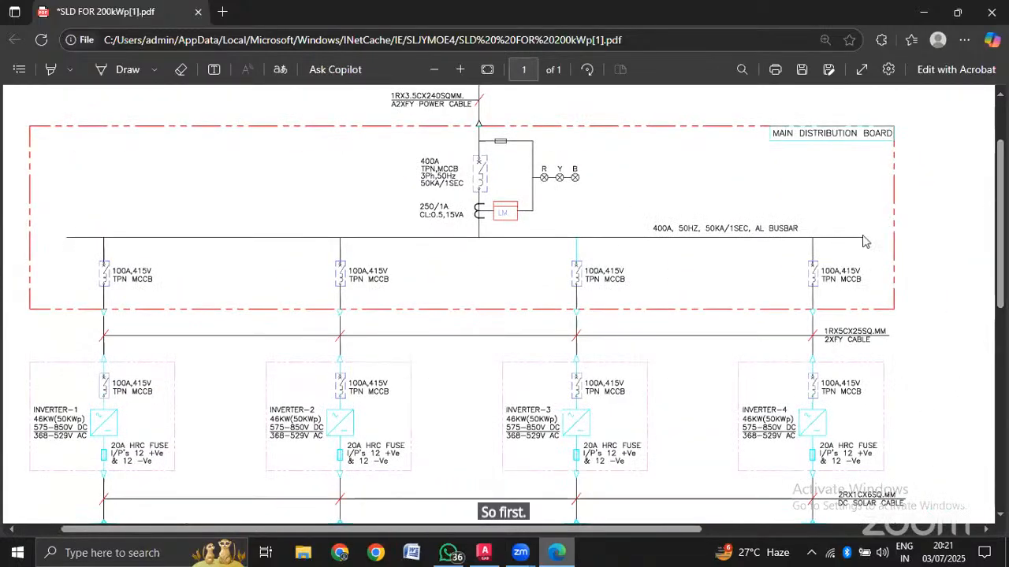
Return to AutoCAD and draw a horizontal construction line (XLINE) through the lower end of the vertical line below the current transformer.
{"action": "left_click", "coordinate": [484, 553]}
{"action": "scroll", "coordinate": [499, 276], "scroll_direction": "up", "scroll_amount": 2}
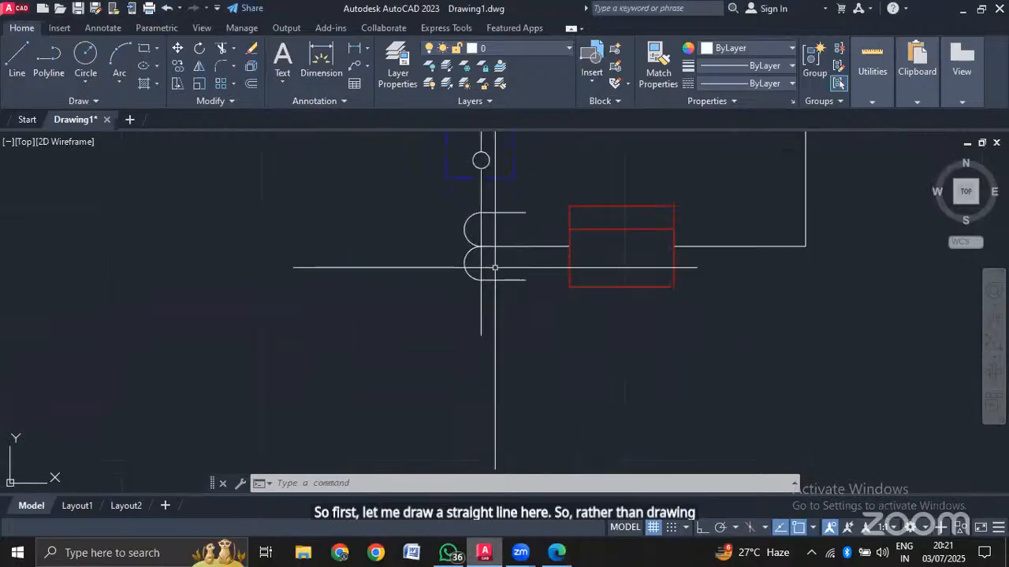
{"action": "type", "text": "XL"}
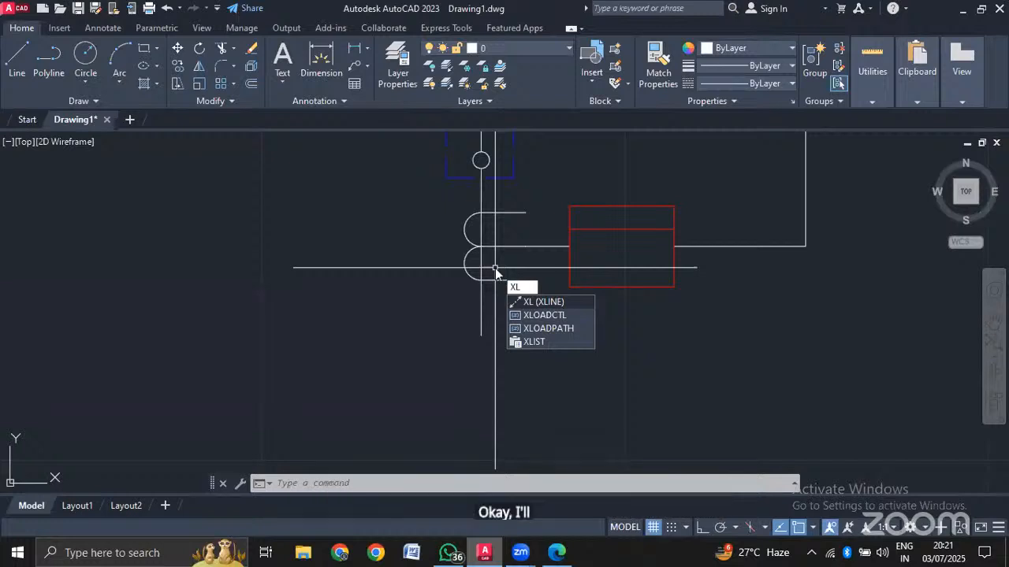
{"action": "key", "text": "Return"}
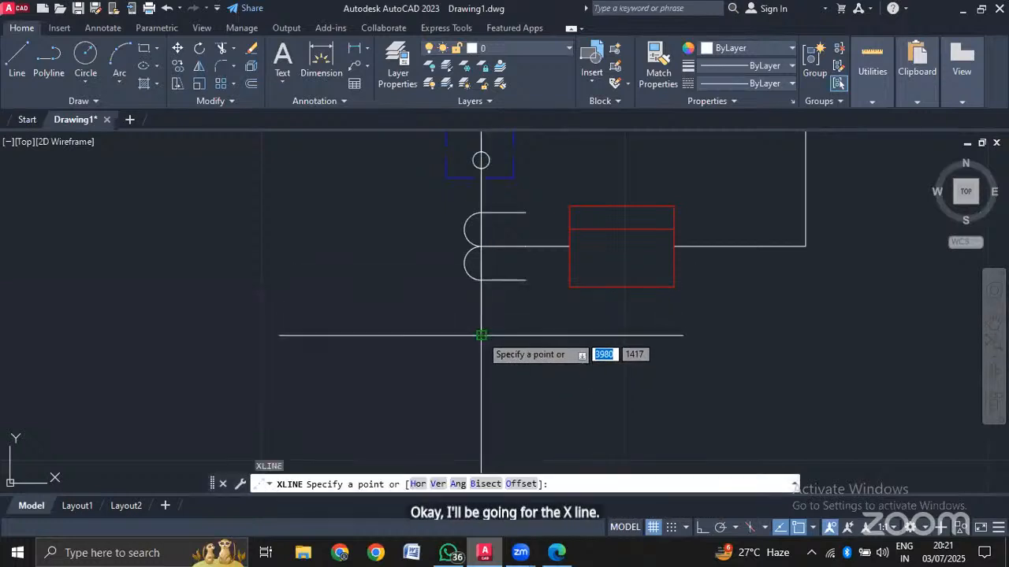
{"action": "left_click", "coordinate": [480, 335]}
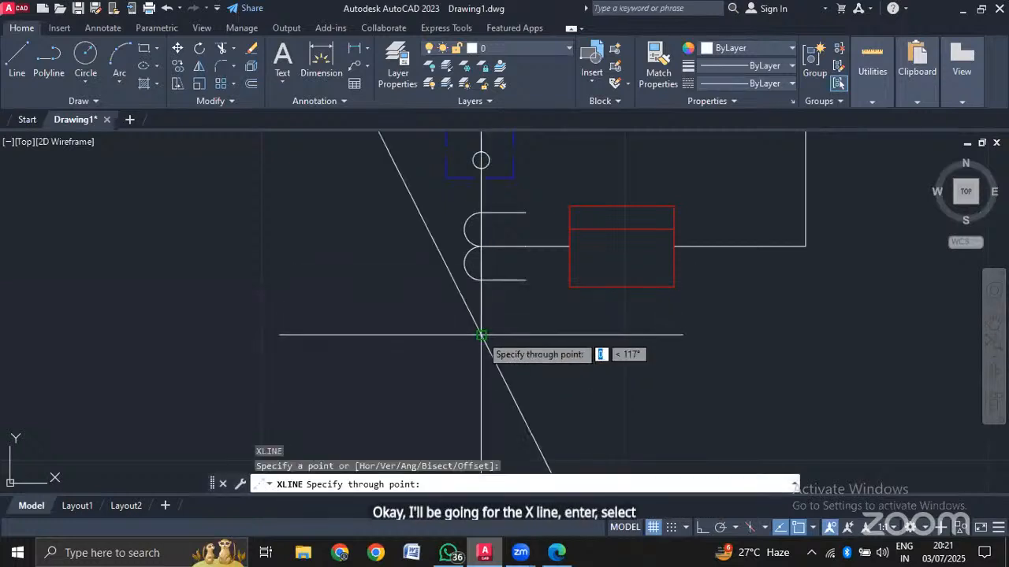
{"action": "left_click", "coordinate": [529, 335]}
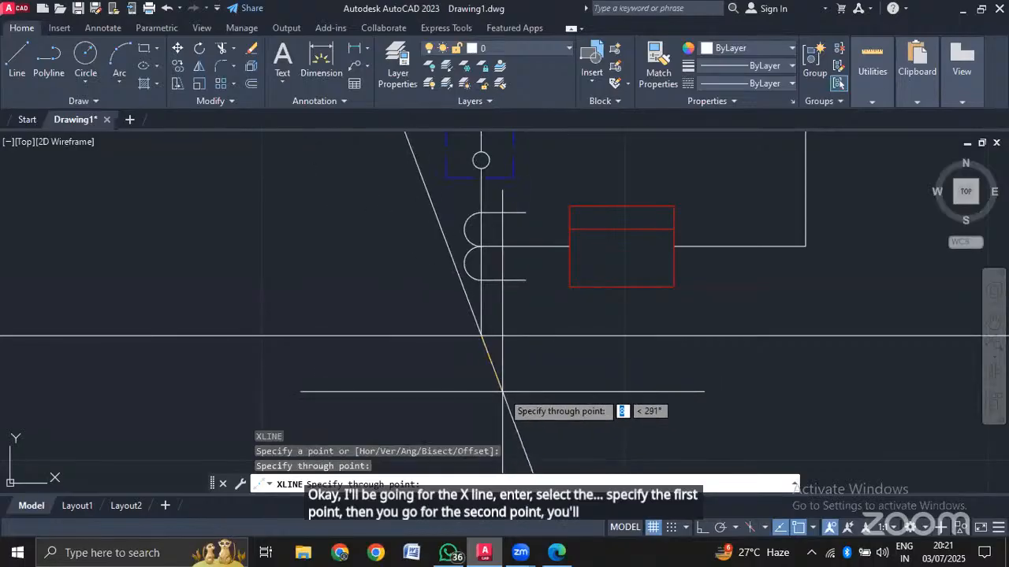
{"action": "key", "text": "Escape"}
{"action": "scroll", "coordinate": [501, 391], "scroll_direction": "down", "scroll_amount": 2}
{"action": "middle_click_drag", "start_coordinate": [502, 396], "coordinate": [531, 306]}
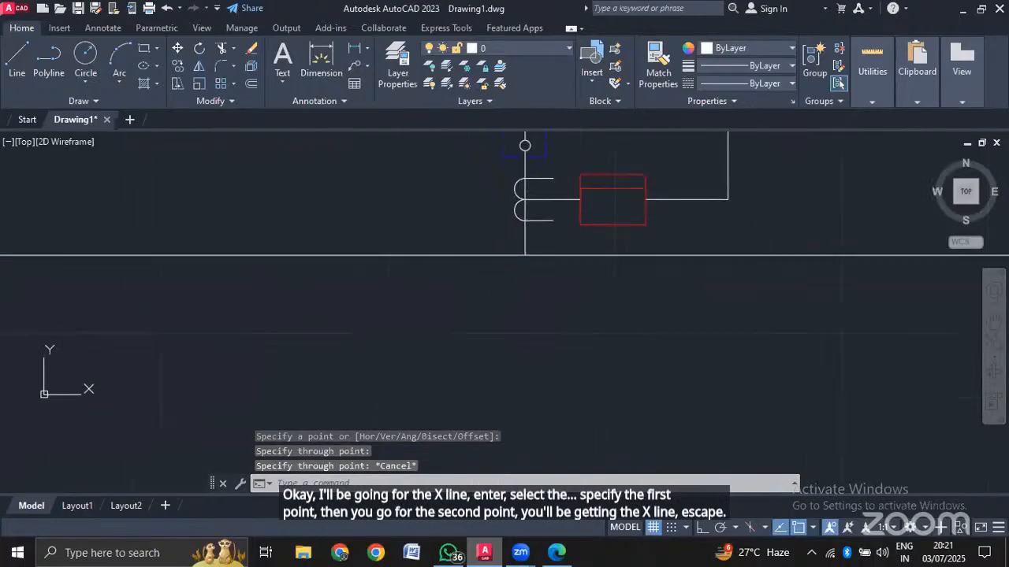
{"action": "scroll", "coordinate": [517, 286], "scroll_direction": "up", "scroll_amount": 2}
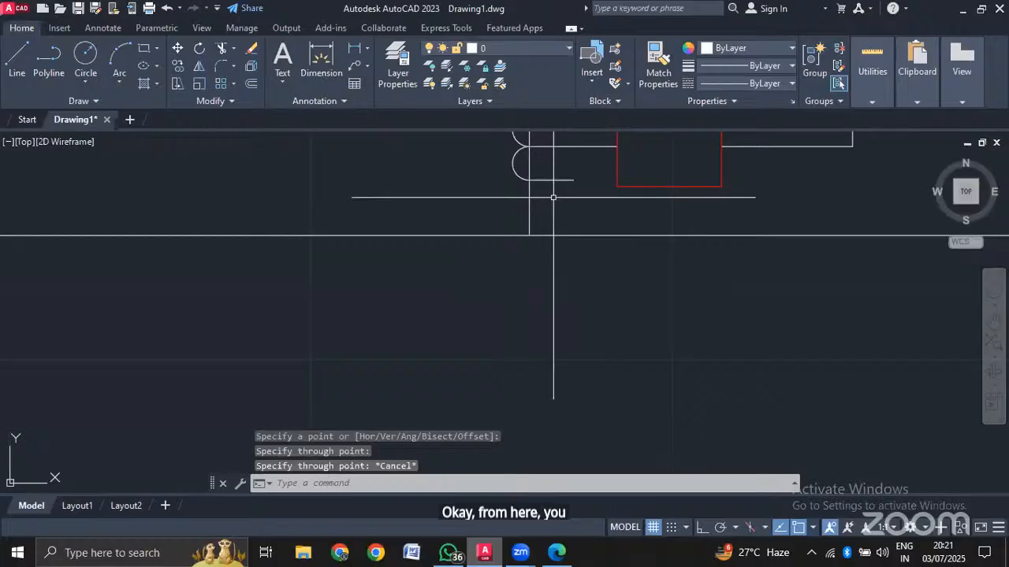
{"action": "scroll", "coordinate": [553, 197], "scroll_direction": "up", "scroll_amount": 2}
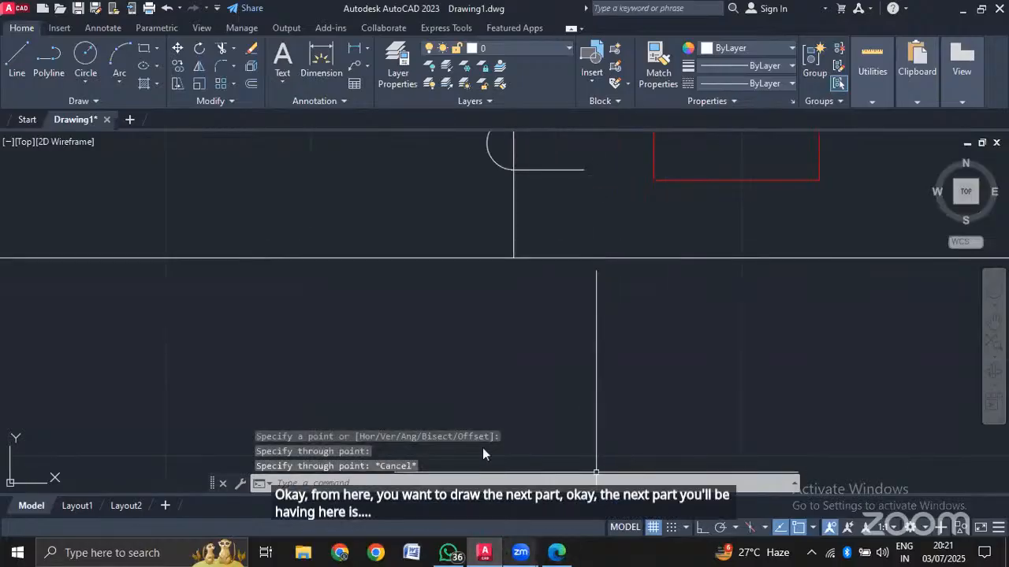
Examine the first "100A,415V TPN MCCB" branch below the busbar in the reference PDF, and return to the AutoCAD drawing.
{"action": "key", "text": "alt+Tab"}
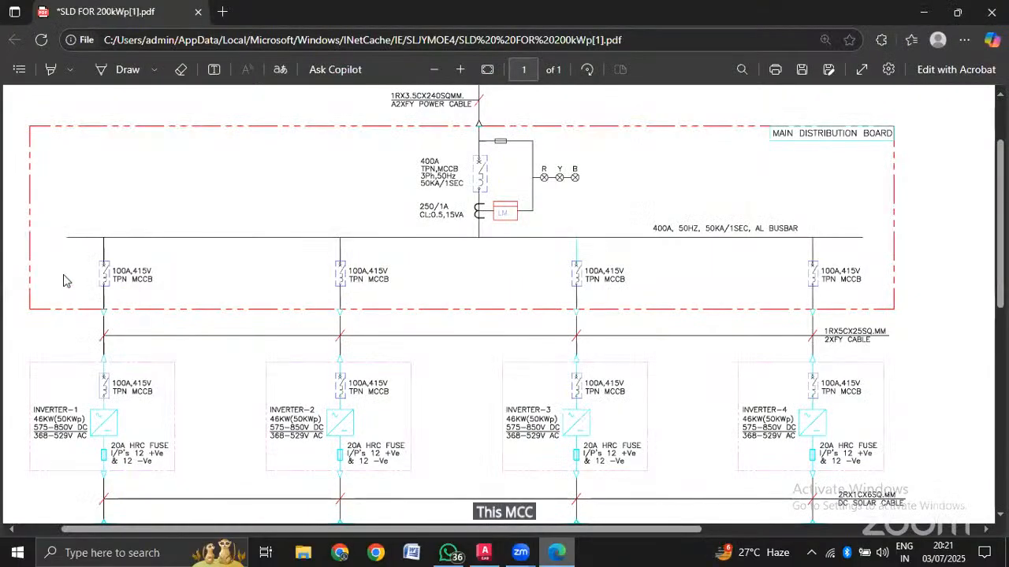
{"action": "scroll", "coordinate": [63, 281], "scroll_direction": "up", "scroll_amount": 6, "text": "ctrl"}
{"action": "scroll", "coordinate": [108, 214], "scroll_direction": "up", "scroll_amount": 1, "text": "ctrl"}
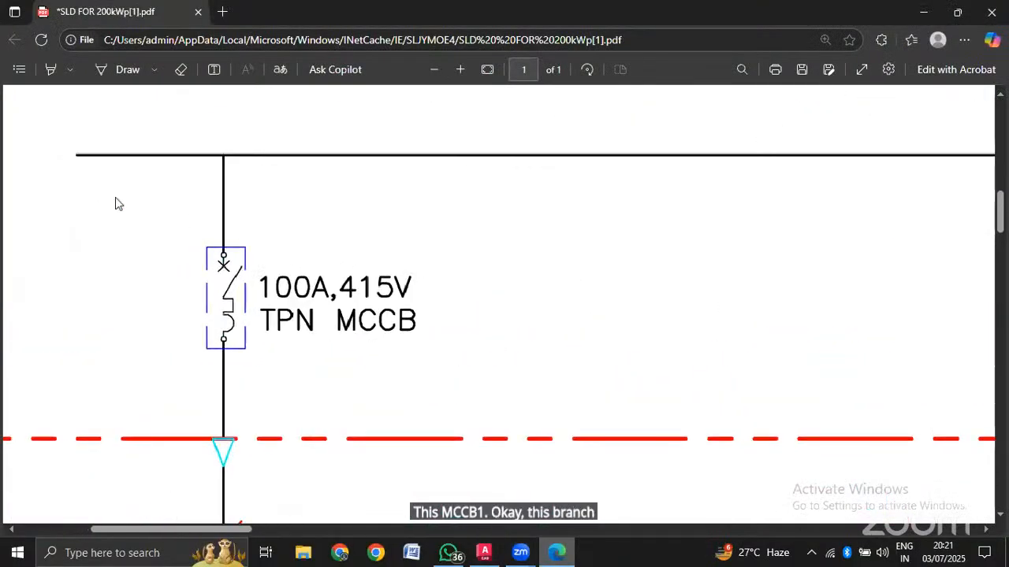
{"action": "scroll", "coordinate": [146, 199], "scroll_direction": "down", "scroll_amount": 1}
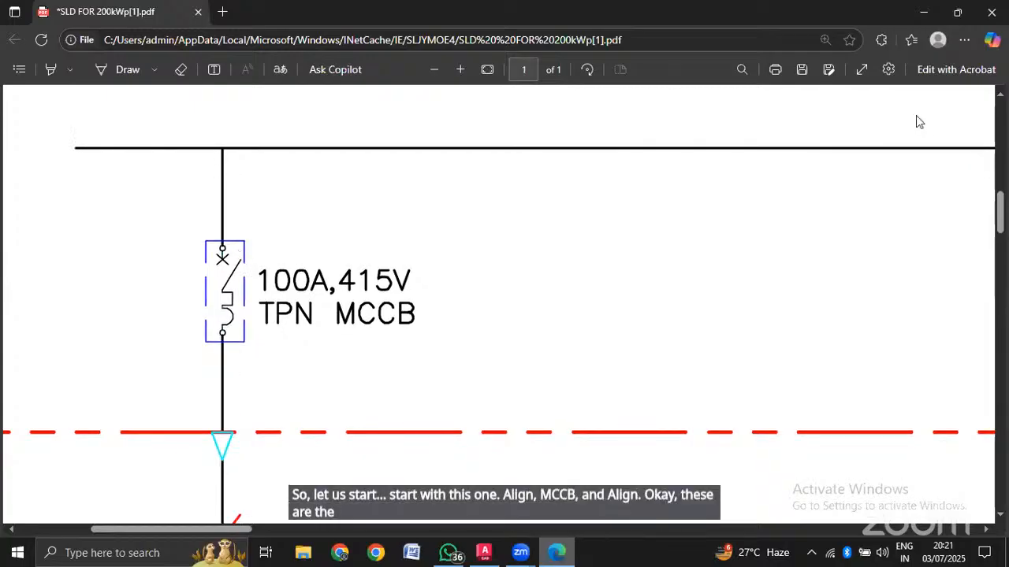
{"action": "left_click", "coordinate": [484, 553]}
{"action": "scroll", "coordinate": [568, 233], "scroll_direction": "up", "scroll_amount": 2}
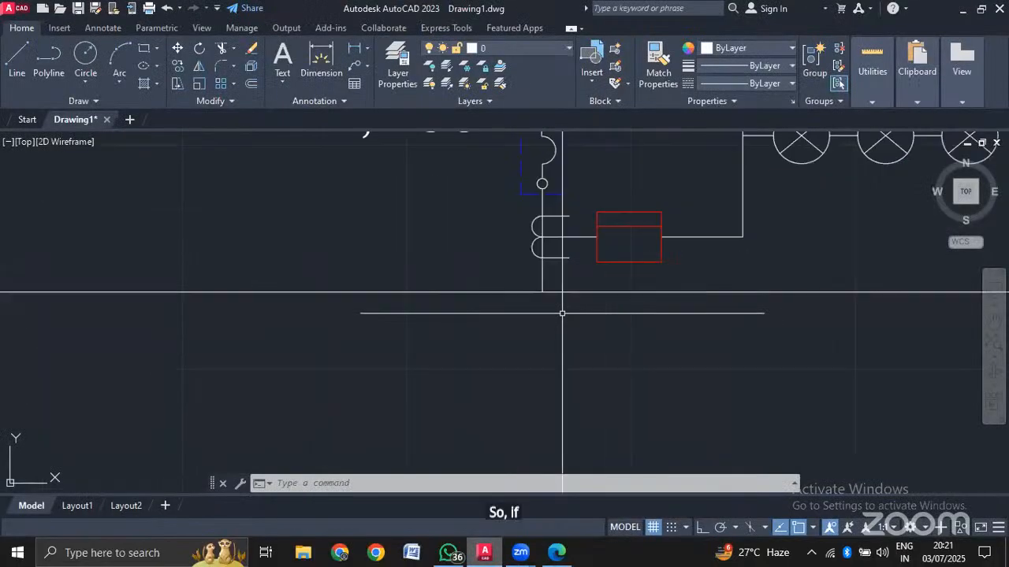
Copy the TPN MCCB symbol with its connecting lines from the triangle's base onto the horizontal busbar, at a point well left of the incoming feeder.
{"action": "middle_click_drag", "start_coordinate": [615, 197], "coordinate": [599, 383]}
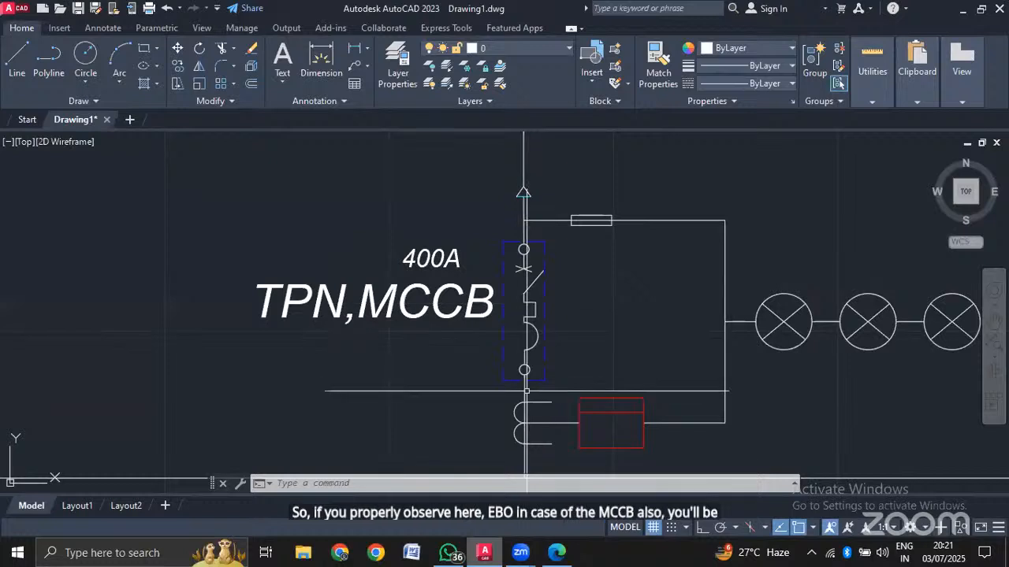
{"action": "scroll", "coordinate": [533, 393], "scroll_direction": "up", "scroll_amount": 1}
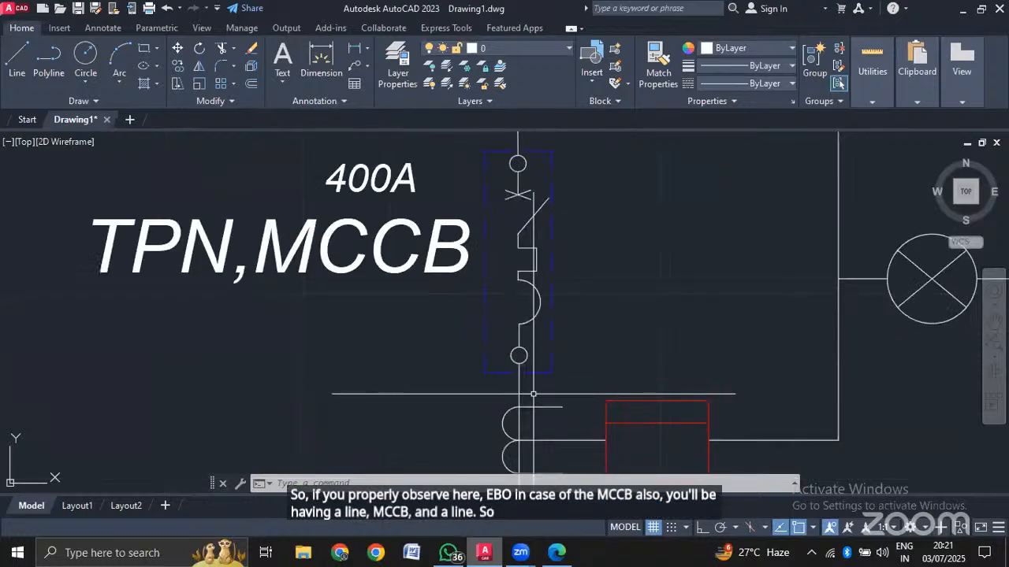
{"action": "middle_click_drag", "start_coordinate": [533, 393], "coordinate": [520, 477]}
{"action": "left_click", "coordinate": [544, 217]}
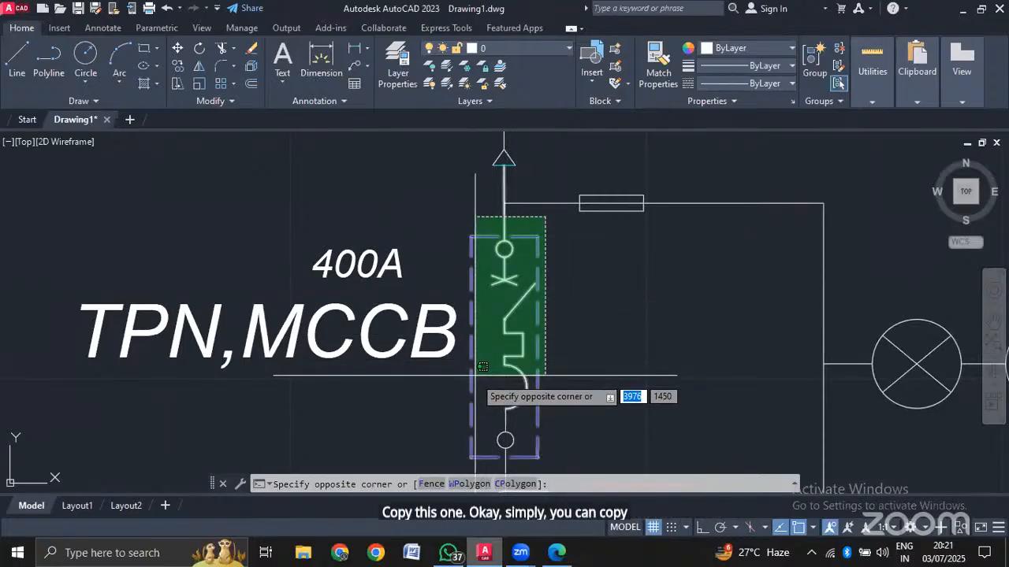
{"action": "middle_click_drag", "start_coordinate": [487, 465], "coordinate": [502, 366]}
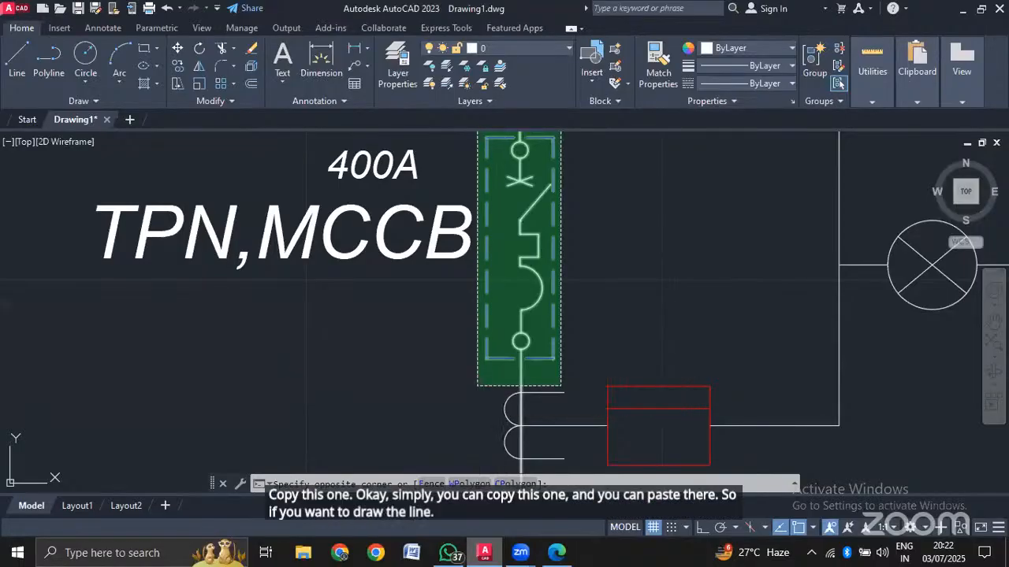
{"action": "left_click", "coordinate": [484, 377]}
{"action": "scroll", "coordinate": [532, 350], "scroll_direction": "down", "scroll_amount": 6}
{"action": "scroll", "coordinate": [533, 351], "scroll_direction": "up", "scroll_amount": 6}
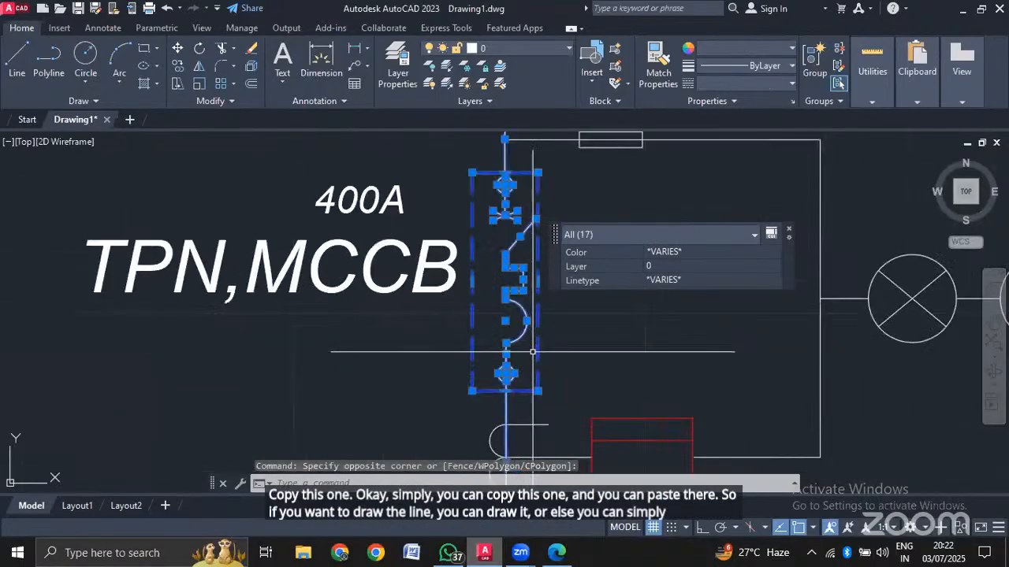
{"action": "type", "text": "CO"}
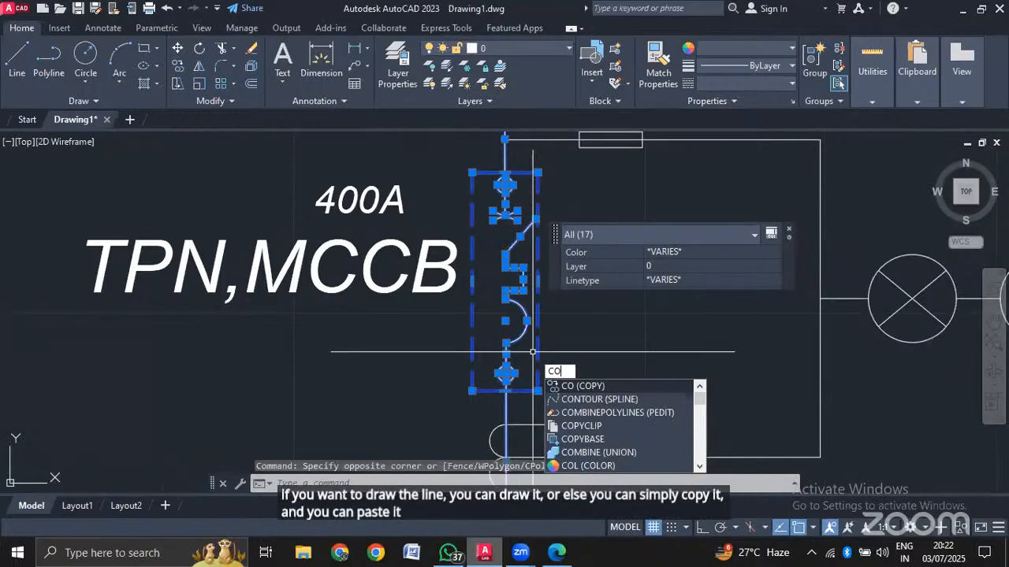
{"action": "key", "text": "Return"}
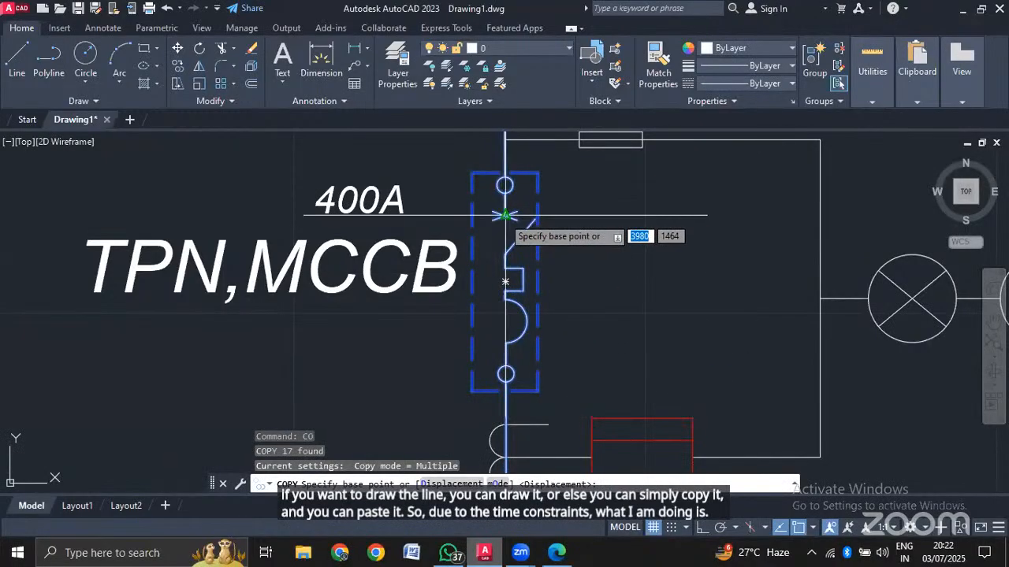
{"action": "middle_click_drag", "start_coordinate": [486, 223], "coordinate": [488, 364]}
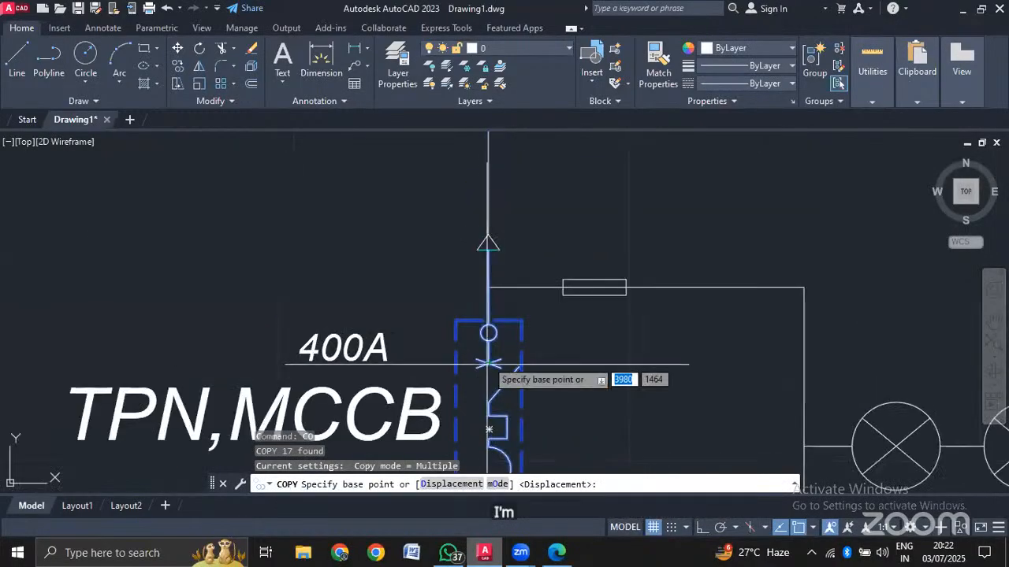
{"action": "left_click", "coordinate": [498, 258]}
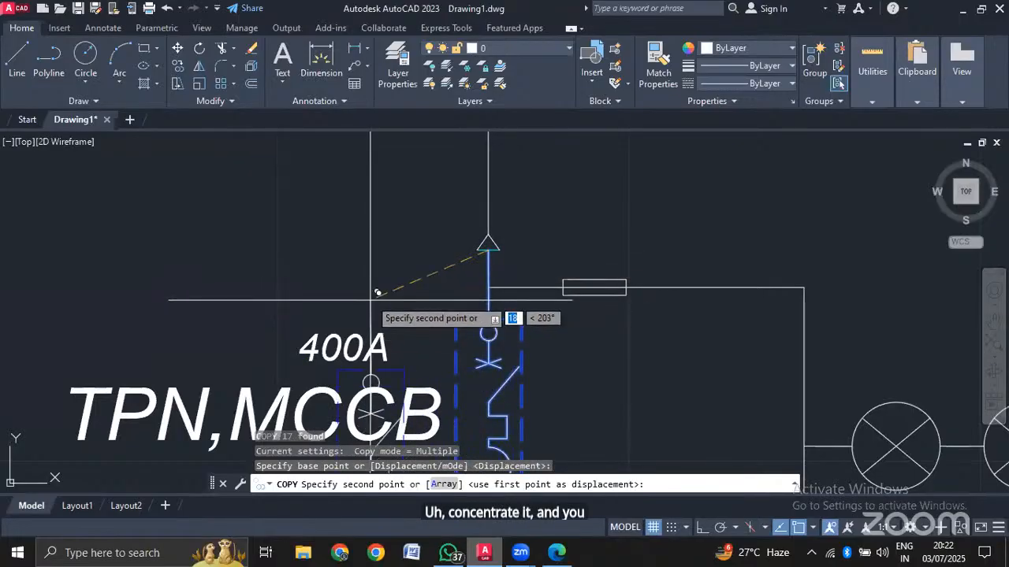
{"action": "middle_click_drag", "start_coordinate": [383, 268], "coordinate": [673, 127]}
{"action": "middle_click_drag", "start_coordinate": [475, 326], "coordinate": [604, 225]}
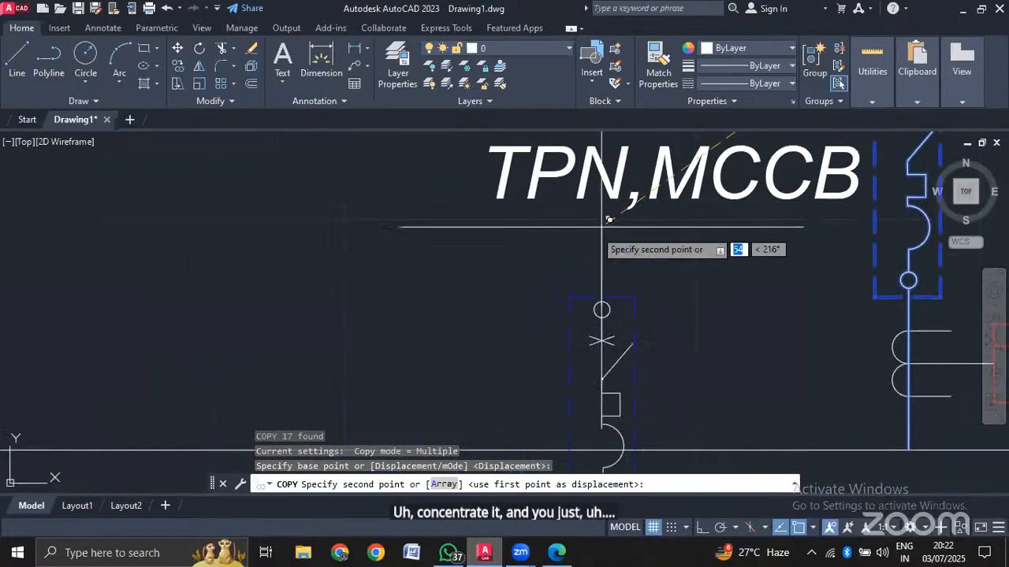
{"action": "scroll", "coordinate": [446, 258], "scroll_direction": "down", "scroll_amount": 2}
{"action": "middle_click_drag", "start_coordinate": [446, 258], "coordinate": [456, 191]}
{"action": "scroll", "coordinate": [468, 205], "scroll_direction": "down", "scroll_amount": 3}
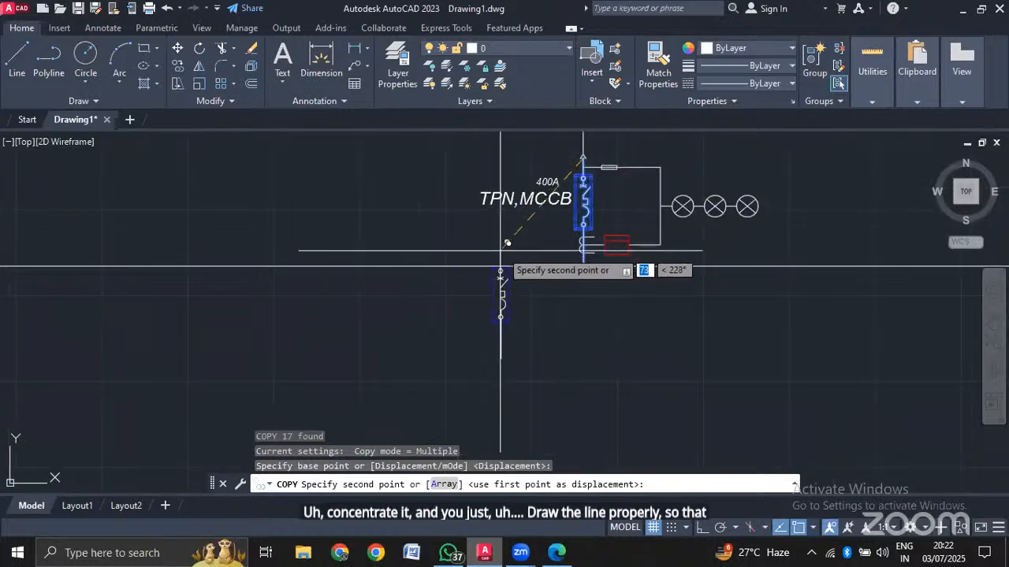
{"action": "scroll", "coordinate": [505, 270], "scroll_direction": "up", "scroll_amount": 3}
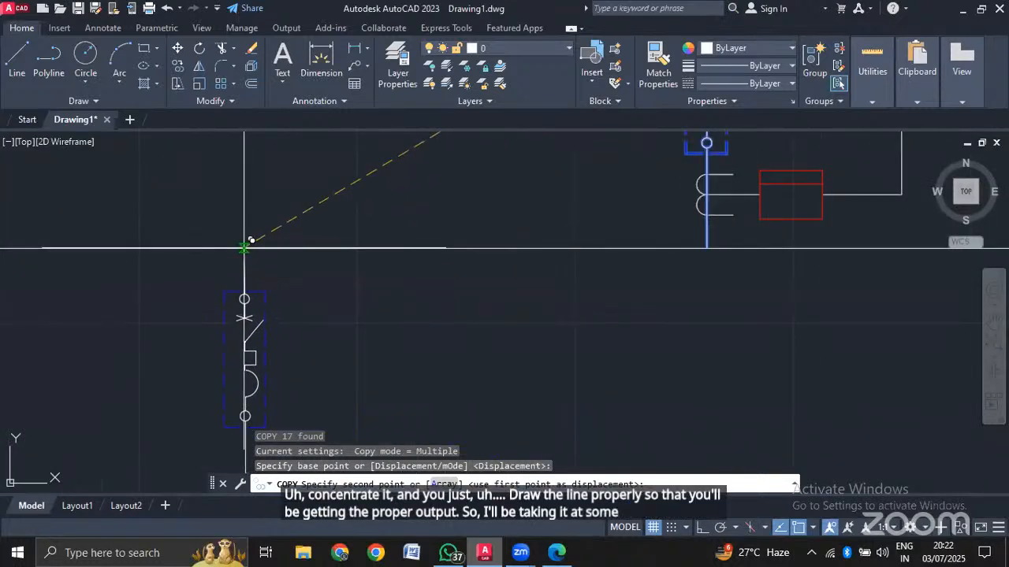
{"action": "left_click", "coordinate": [244, 247]}
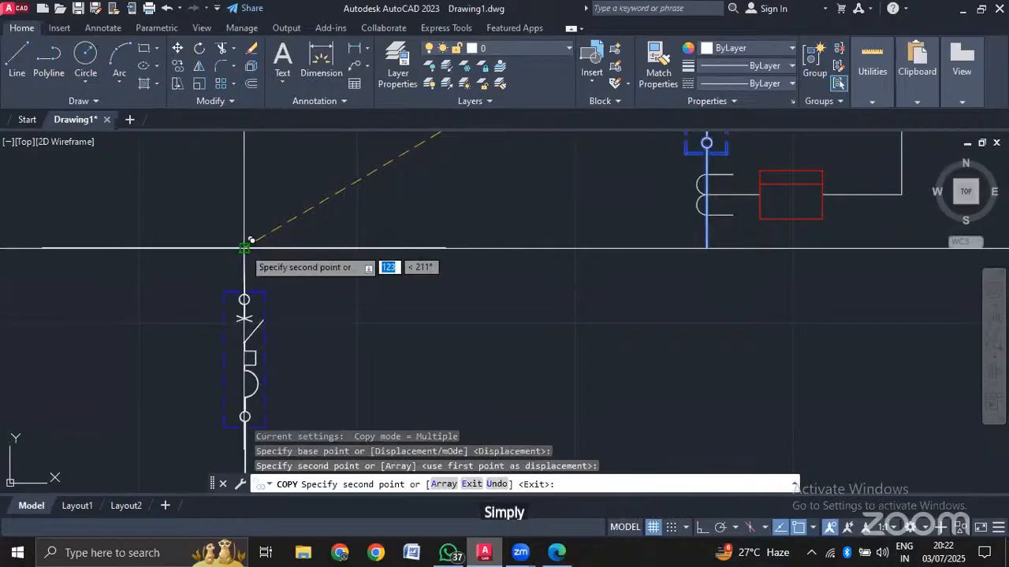
{"action": "key", "text": "Escape"}
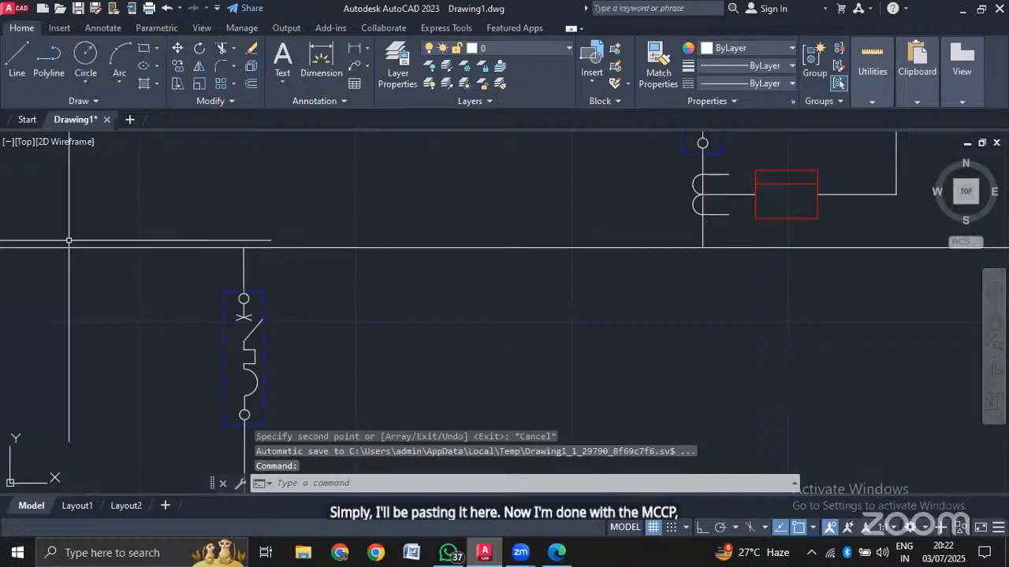
Draw a vertical line about 33 units long across the busbar, to the left of the copied MCCB.
{"action": "type", "text": "l"}
{"action": "key", "text": "Return"}
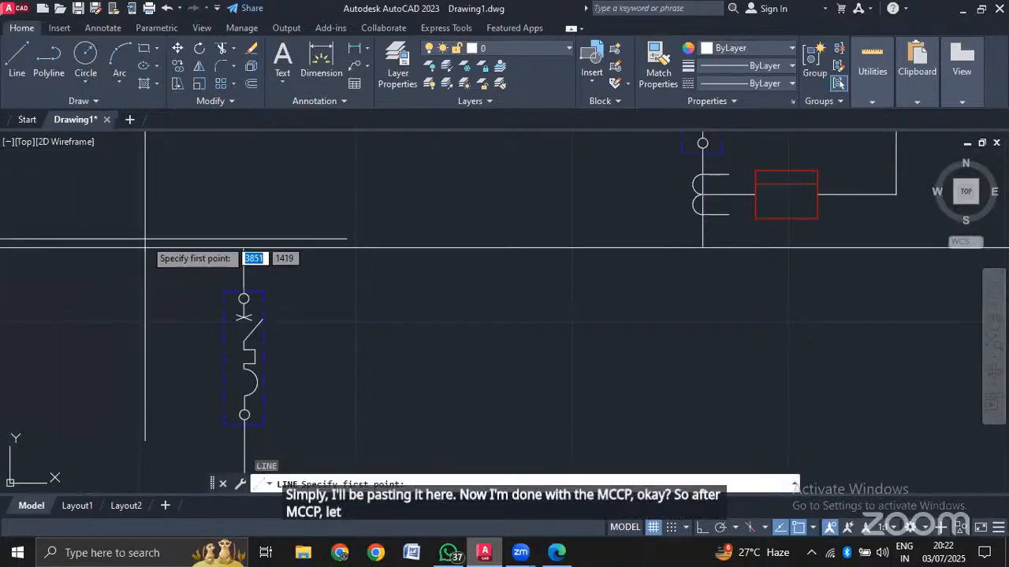
{"action": "left_click", "coordinate": [152, 229]}
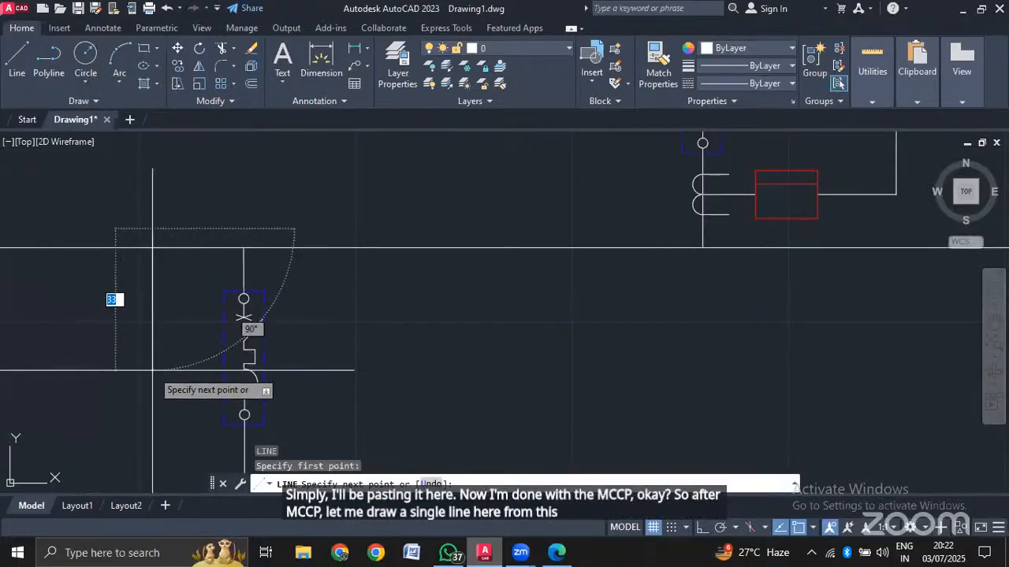
{"action": "left_click", "coordinate": [151, 368]}
{"action": "key", "text": "Escape"}
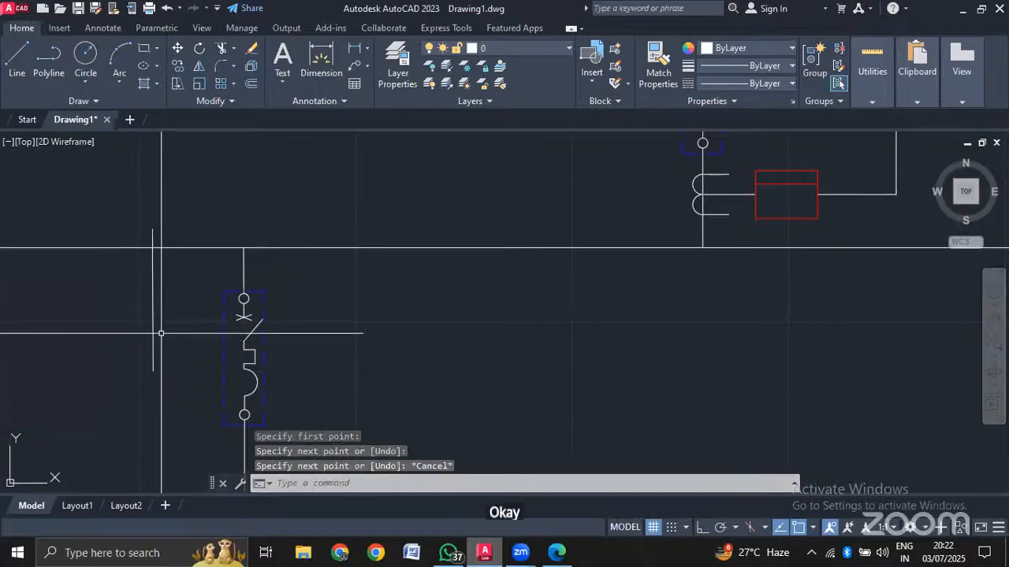
Trim the busbar's excess length beyond the vertical cutting line and remove that line.
{"action": "key", "text": "Return"}
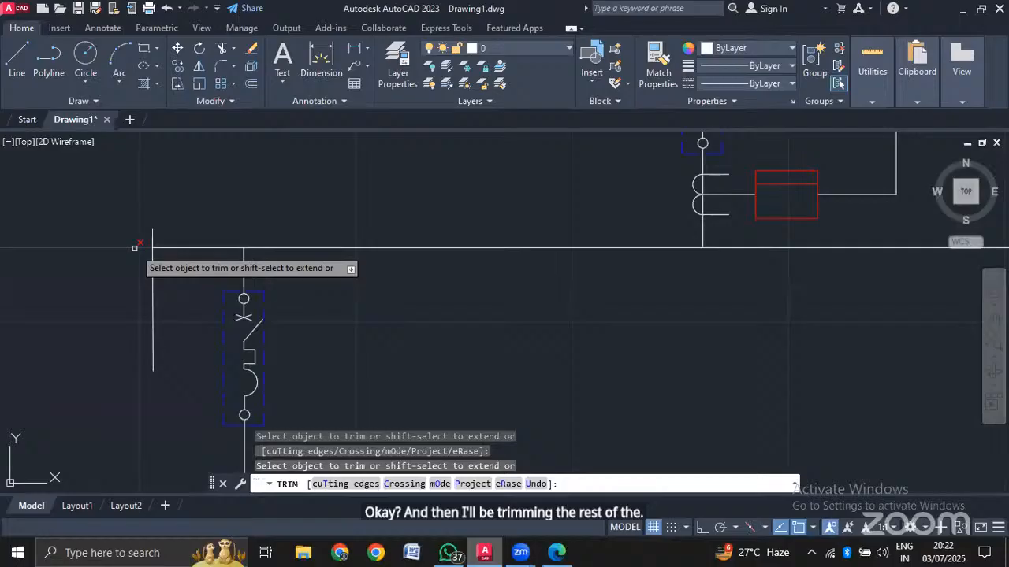
{"action": "left_click", "coordinate": [152, 280]}
{"action": "scroll", "coordinate": [401, 332], "scroll_direction": "down", "scroll_amount": 2}
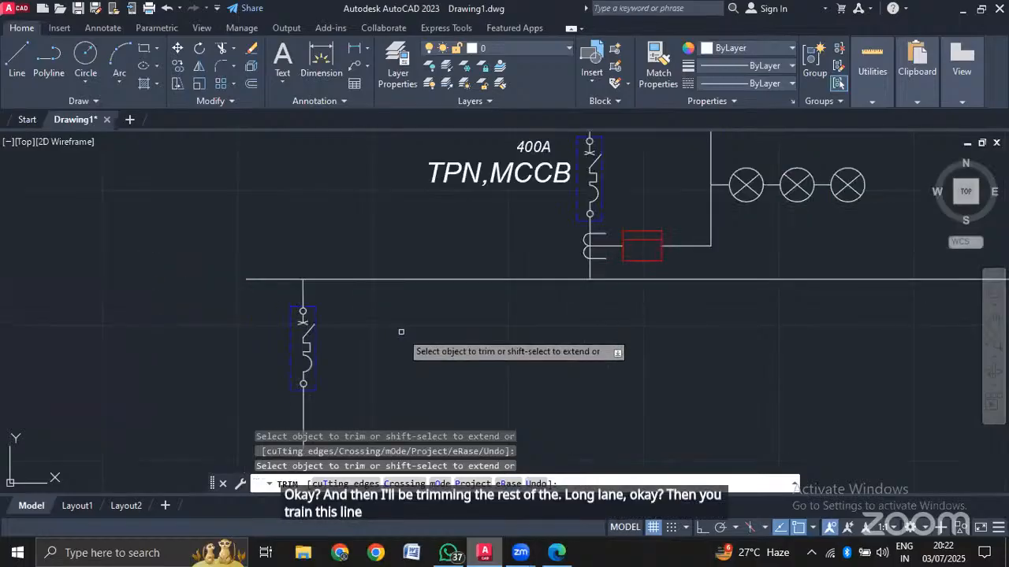
{"action": "scroll", "coordinate": [348, 399], "scroll_direction": "up", "scroll_amount": 3}
{"action": "key", "text": "Escape"}
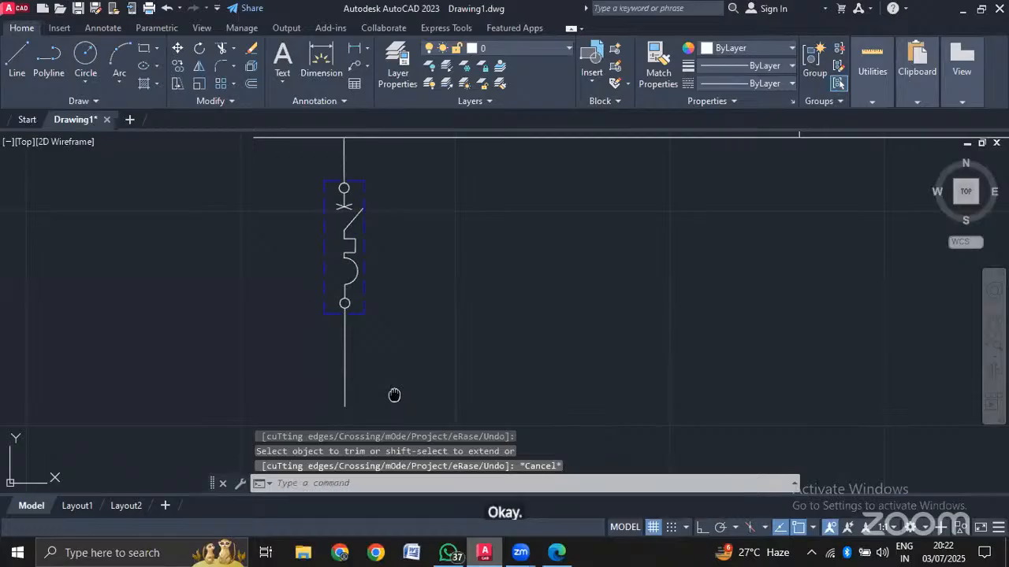
Switch to the SLD FOR 200kWp PDF in Microsoft Edge and compare its MCCB branch below the busbar with the drawing.
{"action": "middle_click_drag", "start_coordinate": [394, 394], "coordinate": [352, 336]}
{"action": "scroll", "coordinate": [351, 322], "scroll_direction": "up", "scroll_amount": 2}
{"action": "scroll", "coordinate": [359, 354], "scroll_direction": "down", "scroll_amount": 2}
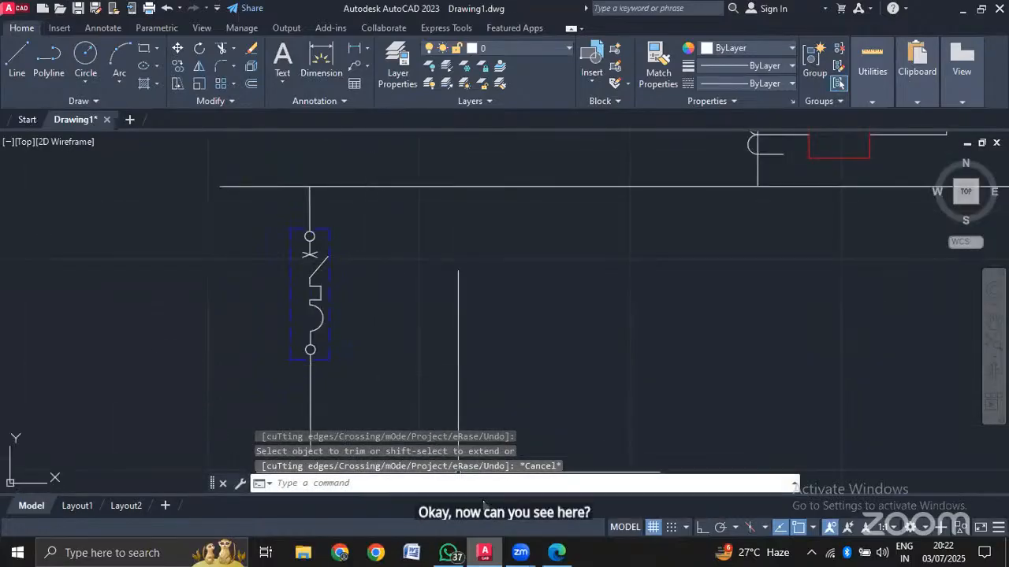
{"action": "left_click", "coordinate": [556, 552]}
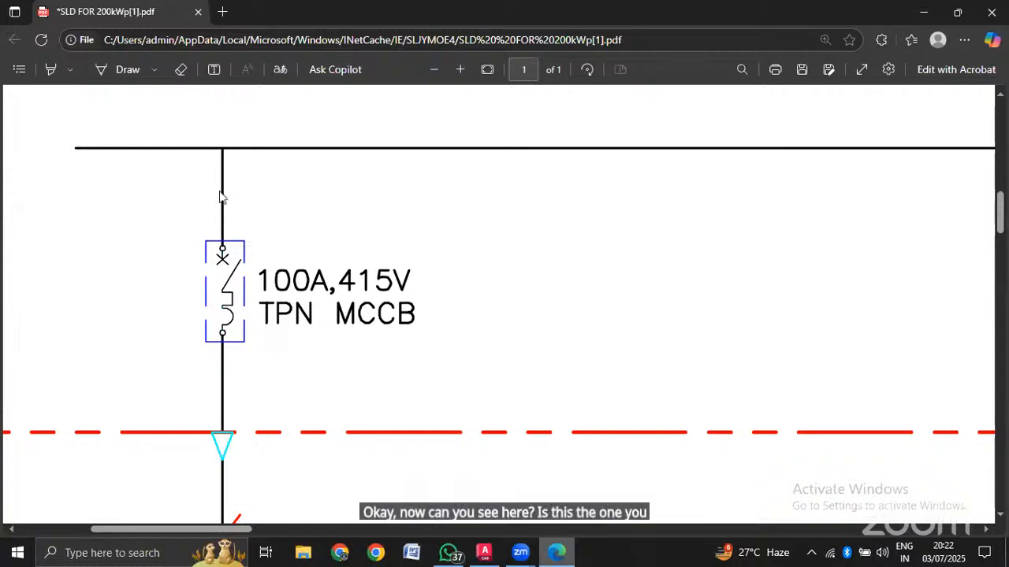
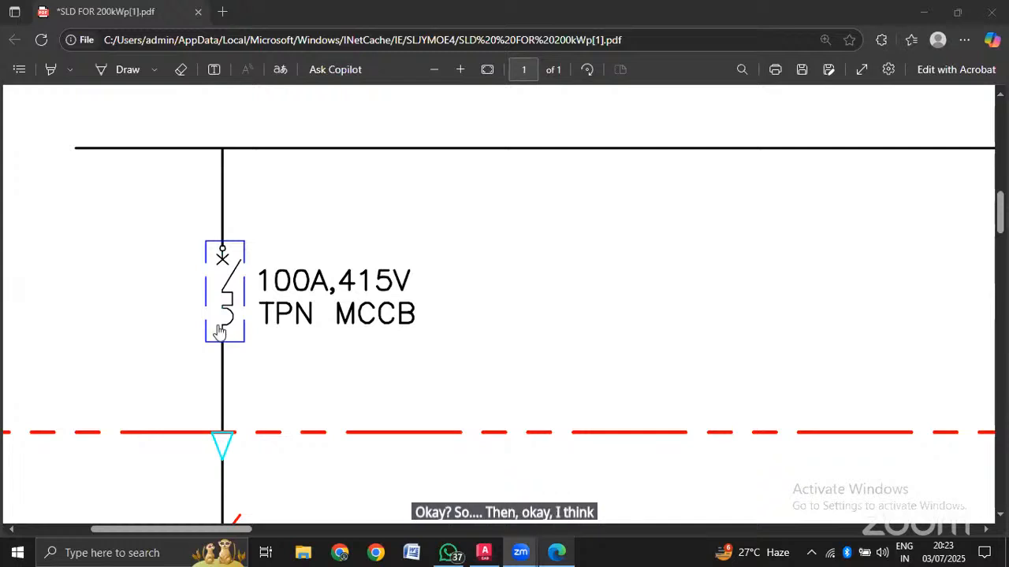
Switch back to AutoCAD and shorten the vertical line below the copied MCCB to about 15 units.
{"action": "left_click", "coordinate": [483, 552]}
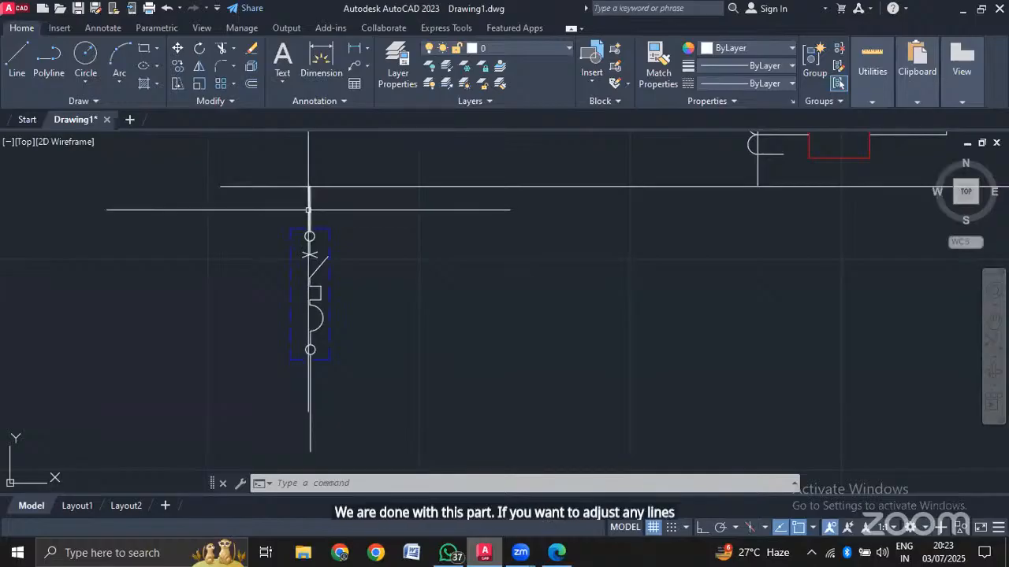
{"action": "left_click", "coordinate": [316, 440]}
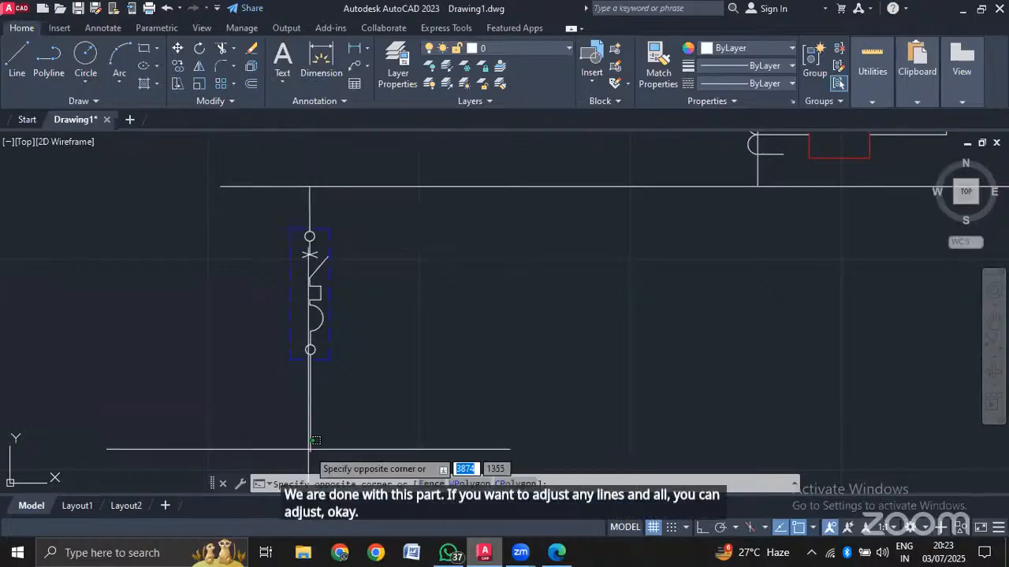
{"action": "scroll", "coordinate": [313, 441], "scroll_direction": "up", "scroll_amount": 5}
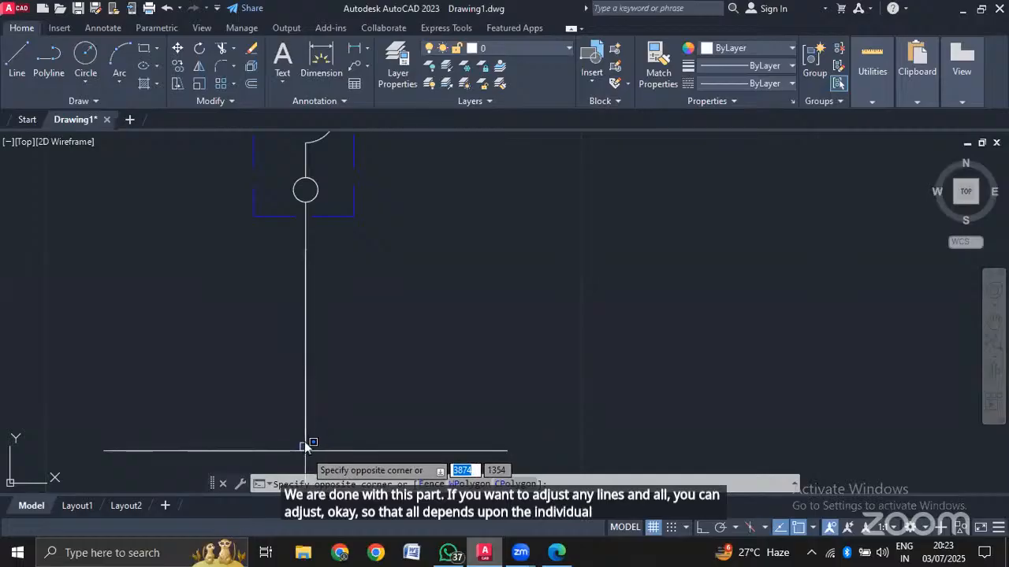
{"action": "left_click", "coordinate": [305, 450]}
{"action": "left_click", "coordinate": [306, 396]}
{"action": "scroll", "coordinate": [311, 396], "scroll_direction": "down", "scroll_amount": 3}
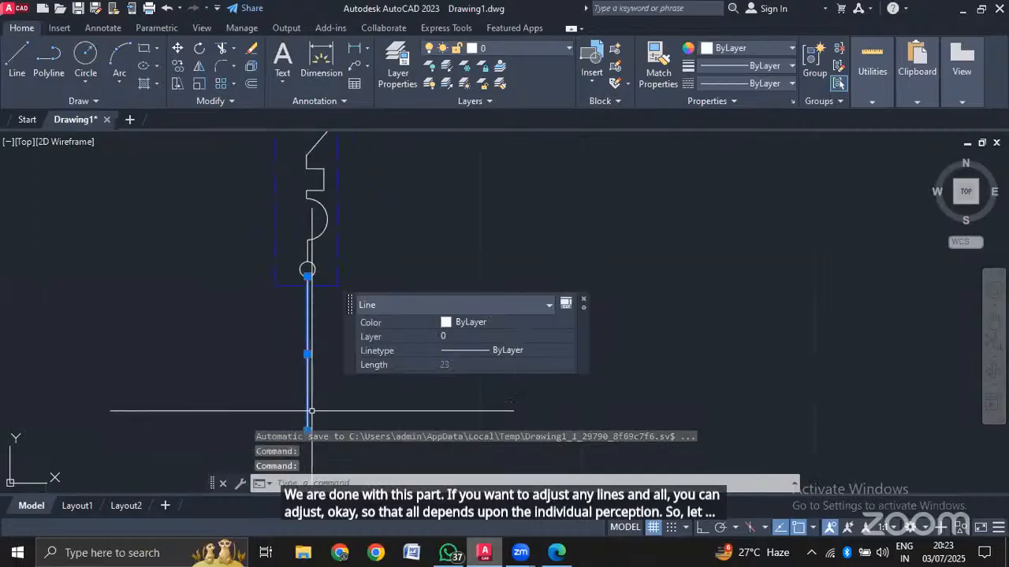
{"action": "scroll", "coordinate": [310, 406], "scroll_direction": "down", "scroll_amount": 2}
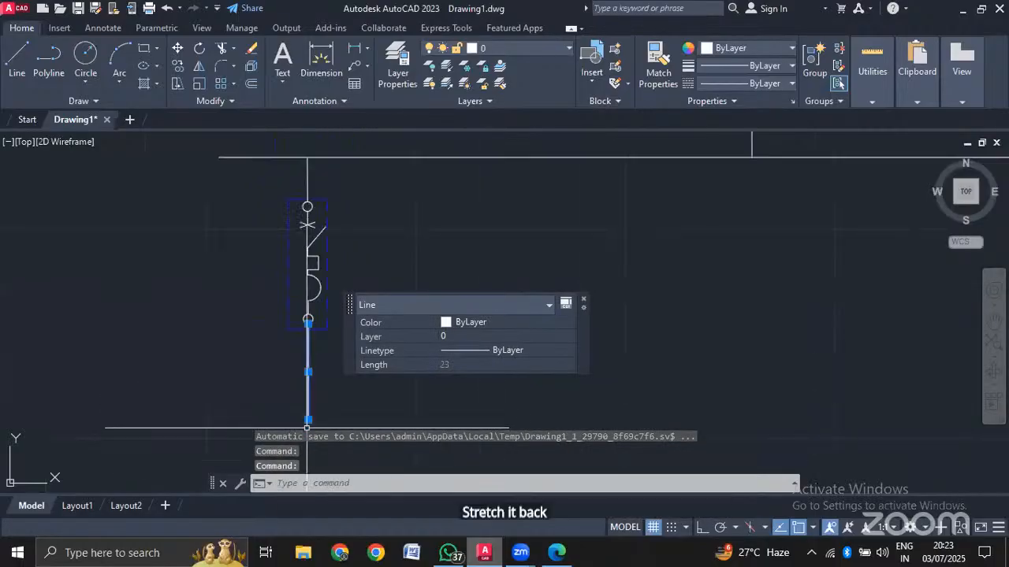
{"action": "left_click", "coordinate": [308, 420]}
{"action": "scroll", "coordinate": [307, 421], "scroll_direction": "up", "scroll_amount": 4}
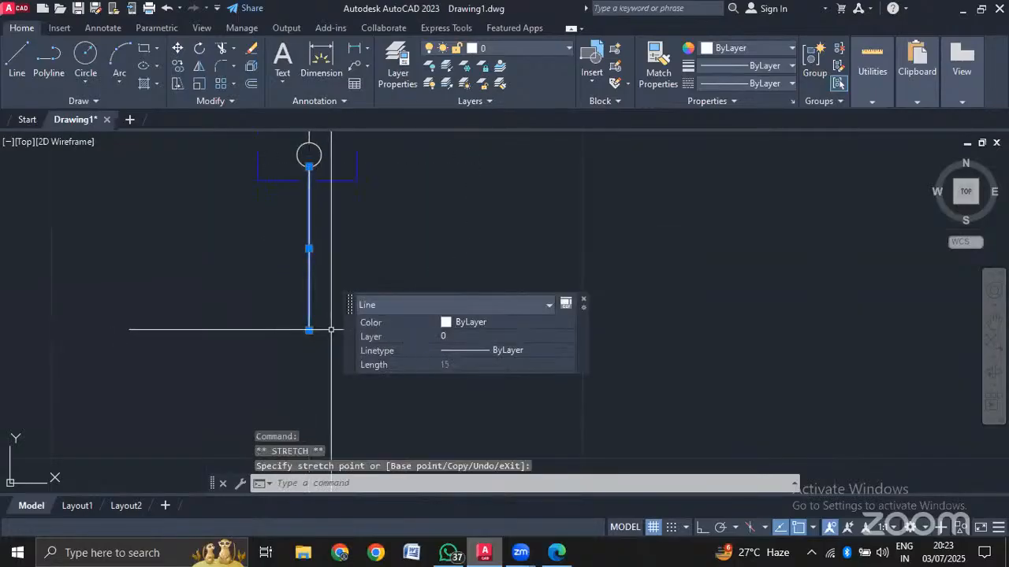
{"action": "key", "text": "Escape"}
{"action": "scroll", "coordinate": [382, 280], "scroll_direction": "down", "scroll_amount": 2}
{"action": "scroll", "coordinate": [382, 281], "scroll_direction": "down", "scroll_amount": 4}
{"action": "scroll", "coordinate": [399, 247], "scroll_direction": "up", "scroll_amount": 4}
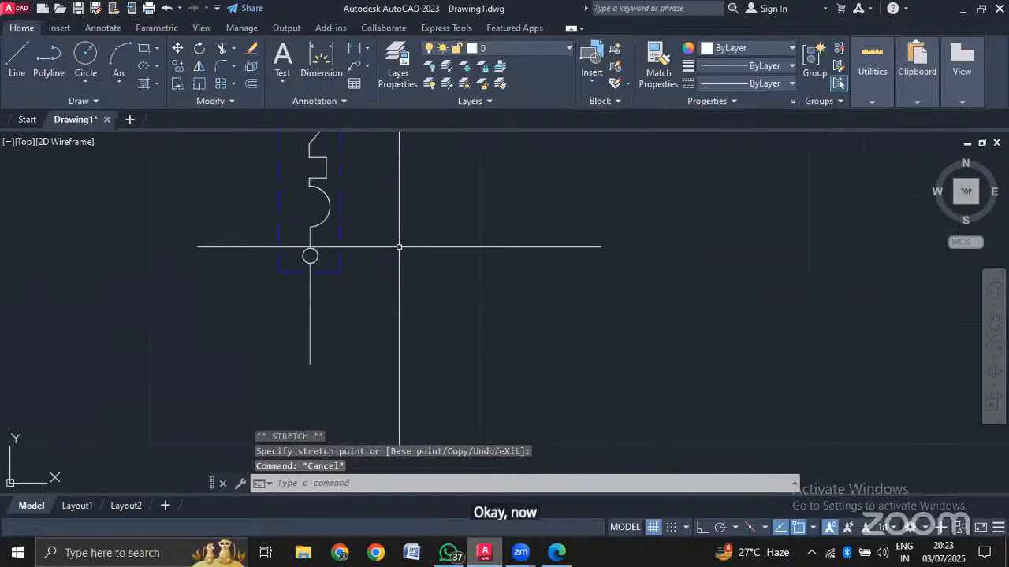
Examine the symbols that follow below the MCCB in the SLD PDF in Microsoft Edge and return to AutoCAD.
{"action": "left_click", "coordinate": [448, 552]}
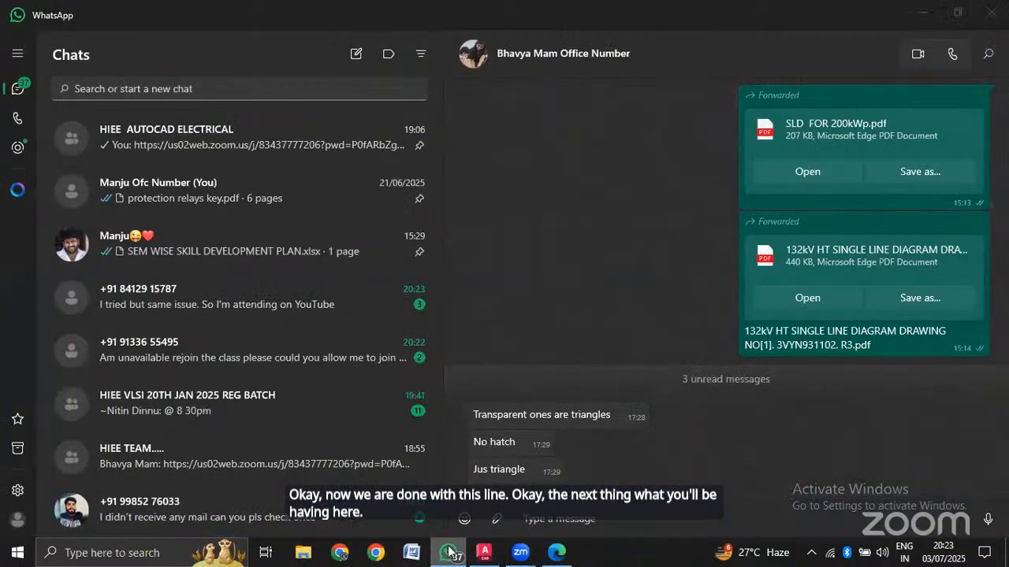
{"action": "left_click", "coordinate": [484, 552]}
{"action": "left_click", "coordinate": [556, 552]}
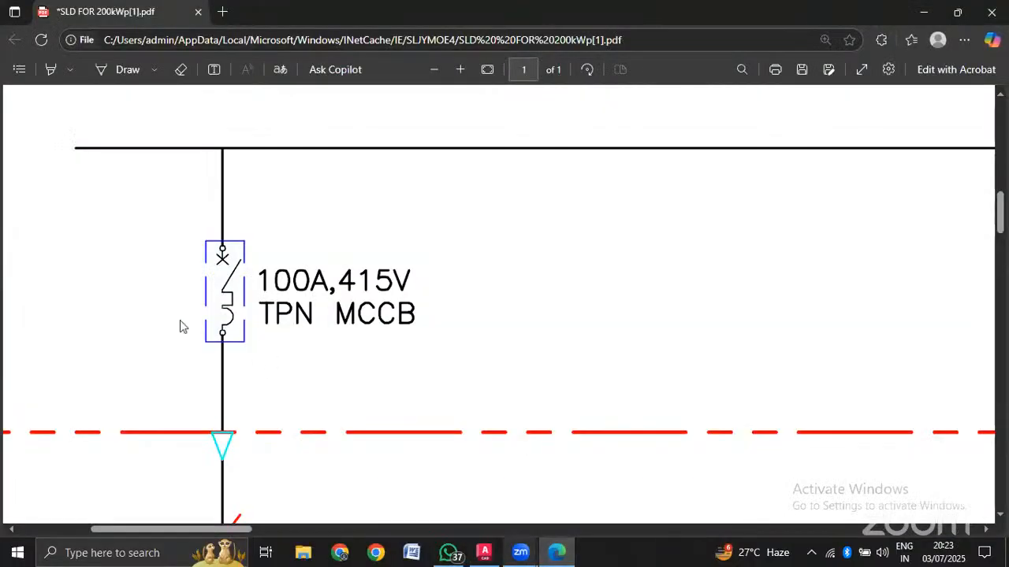
{"action": "scroll", "coordinate": [203, 386], "scroll_direction": "down", "scroll_amount": 2}
{"action": "scroll", "coordinate": [221, 300], "scroll_direction": "down", "scroll_amount": 2}
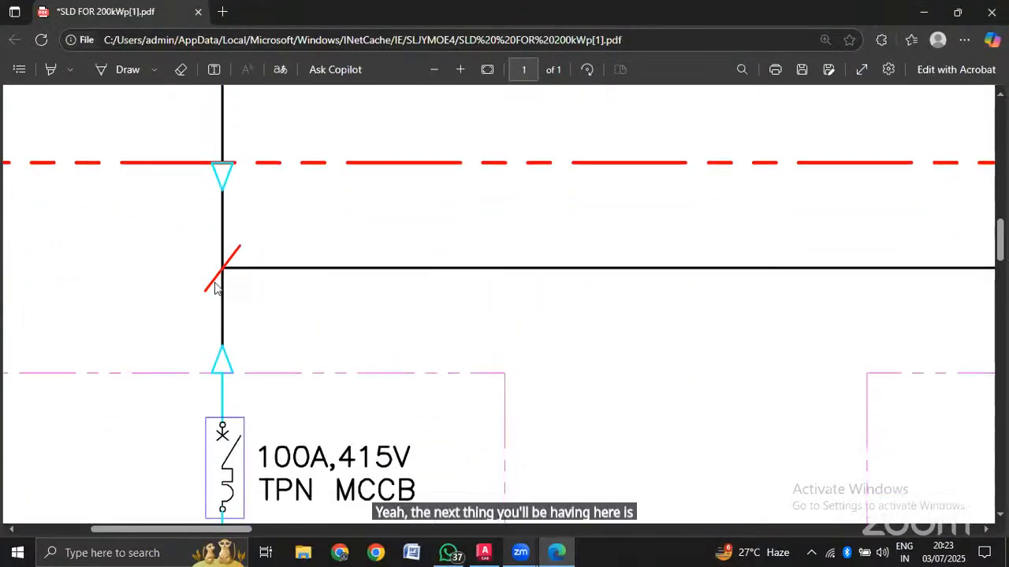
{"action": "scroll", "coordinate": [208, 233], "scroll_direction": "up", "scroll_amount": 1}
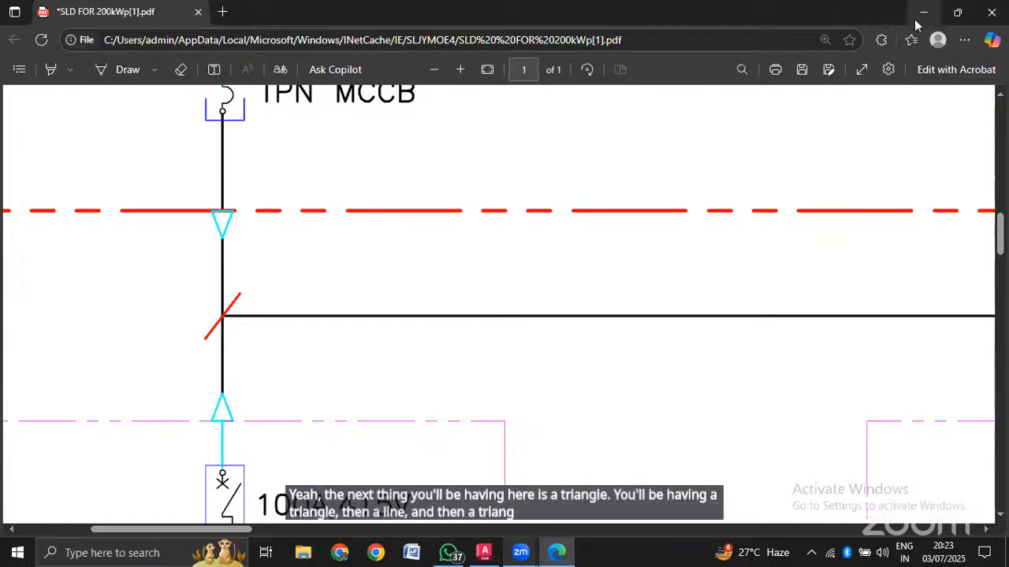
{"action": "key", "text": "alt+Tab"}
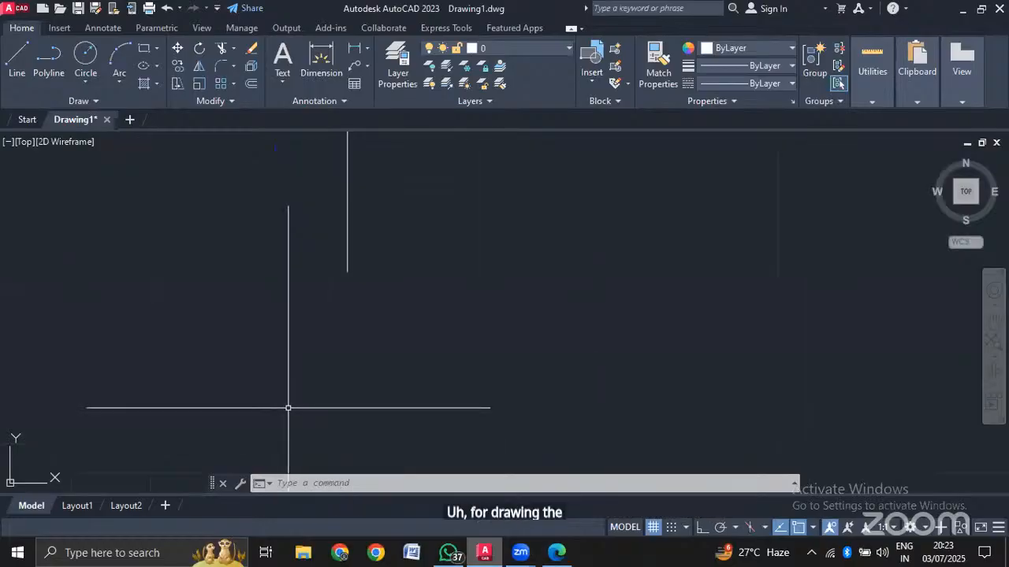
Draw a horizontal line about 7 units long across the lower end of the vertical line below the MCCB.
{"action": "type", "text": "l"}
{"action": "key", "text": "Return"}
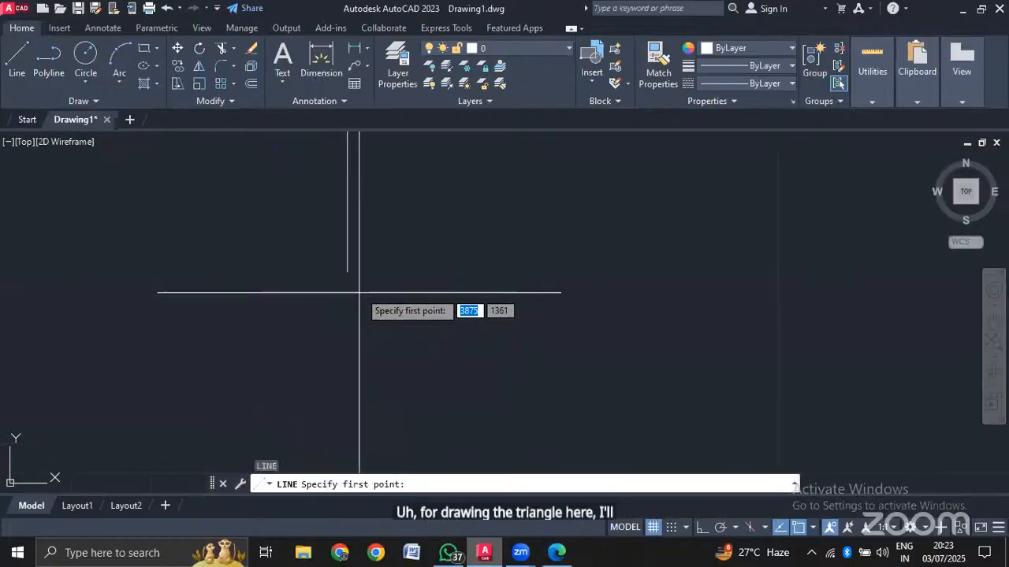
{"action": "left_click", "coordinate": [301, 272]}
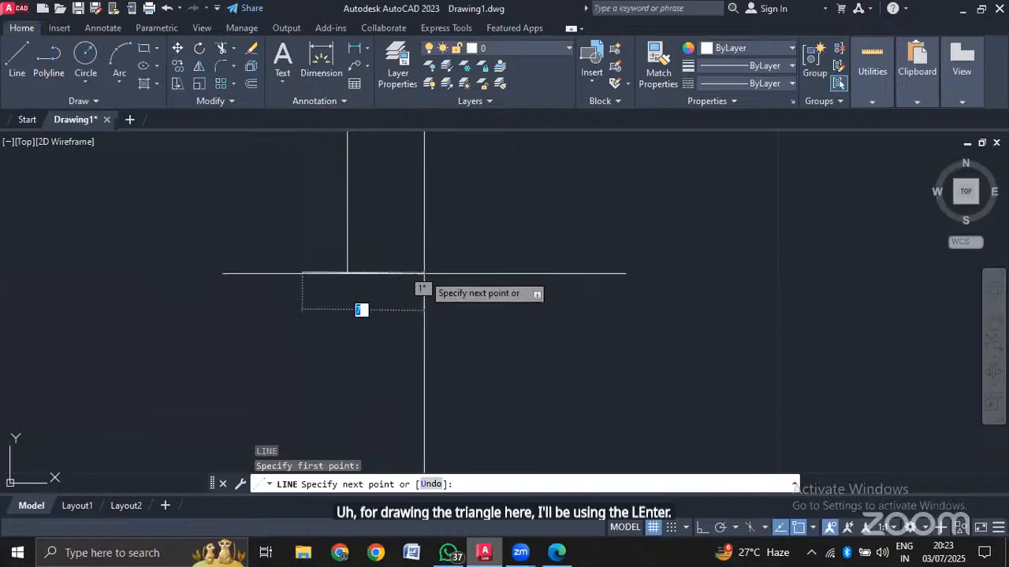
{"action": "left_click", "coordinate": [418, 271]}
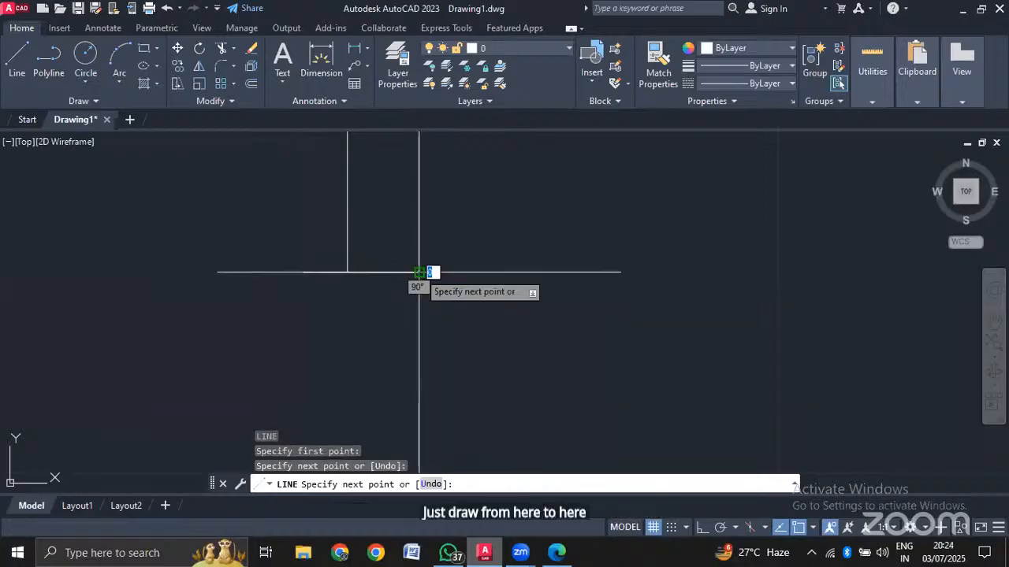
{"action": "key", "text": "Escape"}
Move the short horizontal line by its midpoint onto the lower endpoint of the vertical line.
{"action": "type", "text": "m"}
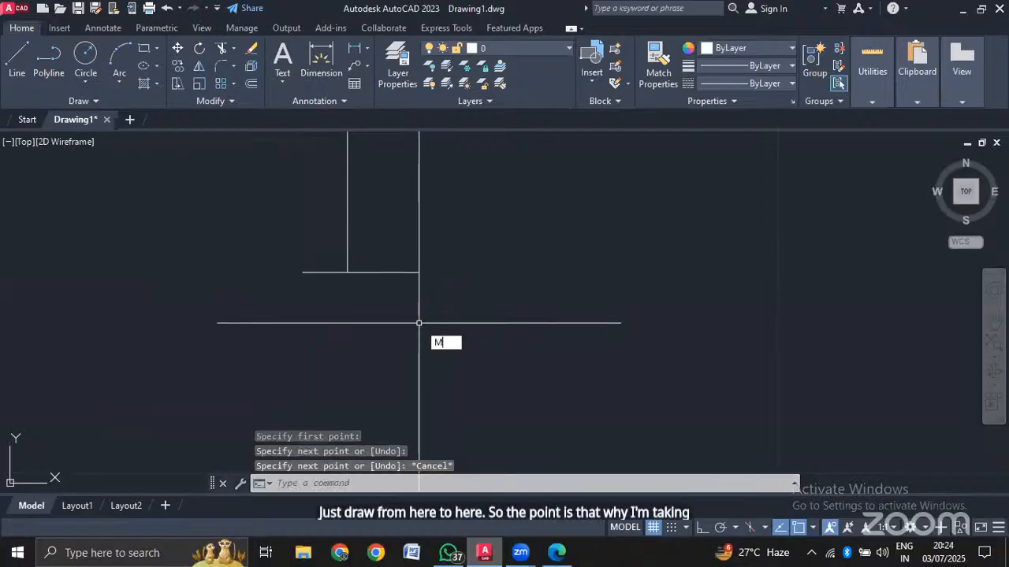
{"action": "key", "text": "Return"}
{"action": "left_click", "coordinate": [379, 273]}
{"action": "key", "text": "Return"}
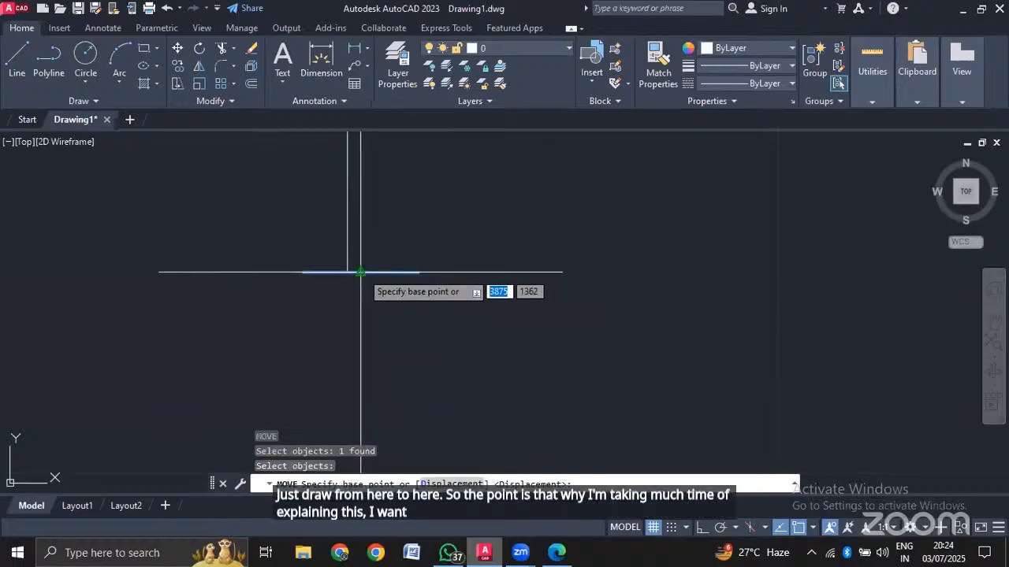
{"action": "left_click", "coordinate": [361, 273]}
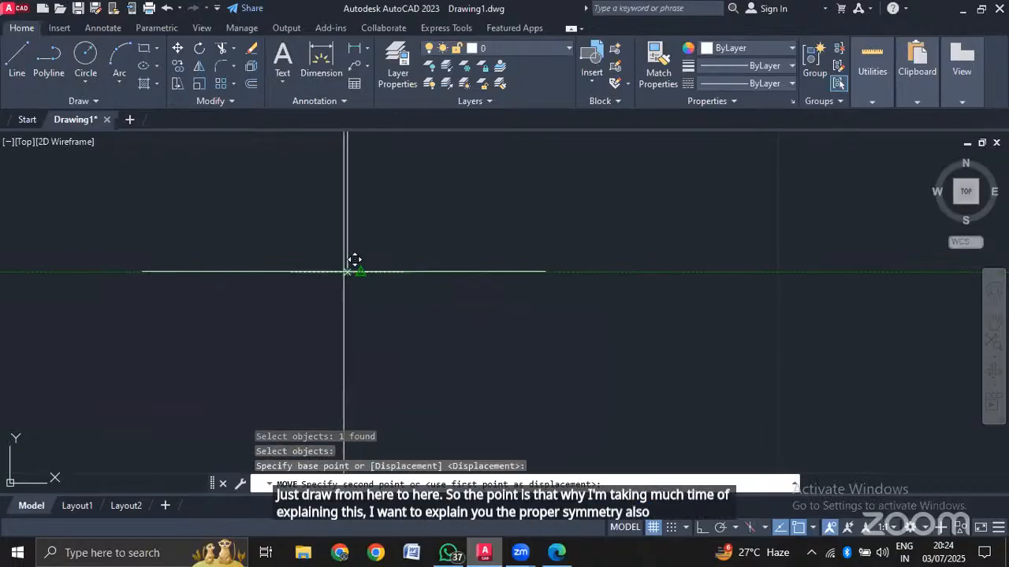
{"action": "left_click", "coordinate": [347, 272]}
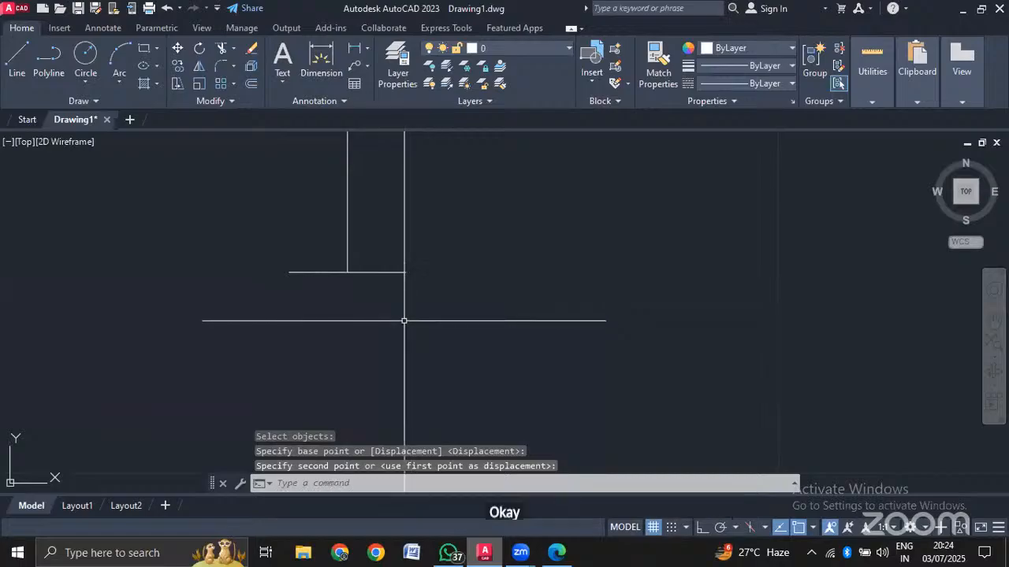
Draw a vertical line about 6 units long straight down from the midpoint of the short horizontal line.
{"action": "scroll", "coordinate": [375, 330], "scroll_direction": "down", "scroll_amount": 2}
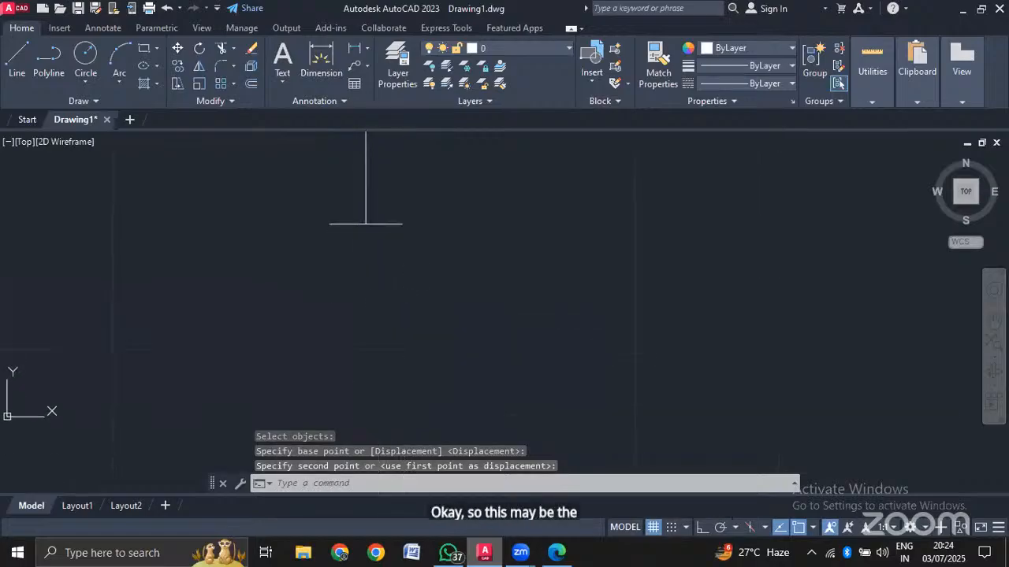
{"action": "scroll", "coordinate": [371, 302], "scroll_direction": "up", "scroll_amount": 2}
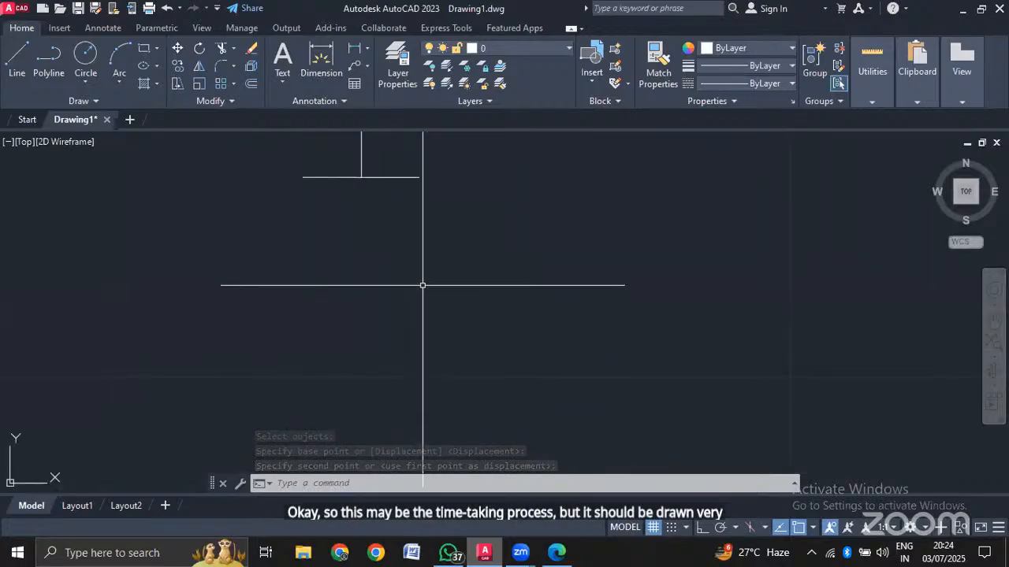
{"action": "type", "text": "LM"}
{"action": "key", "text": "BackSpace"}
{"action": "key", "text": "BackSpace"}
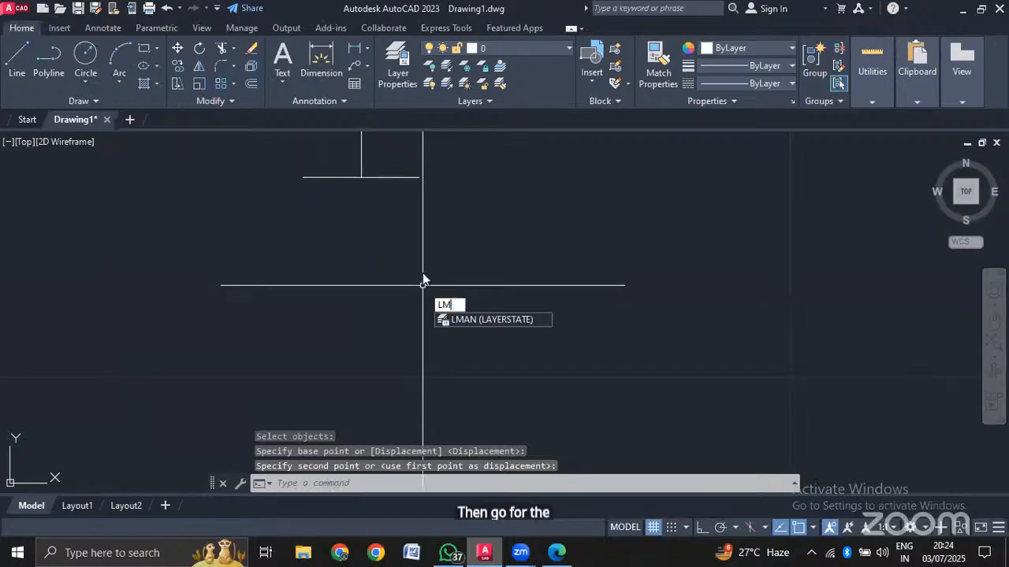
{"action": "key", "text": "Return"}
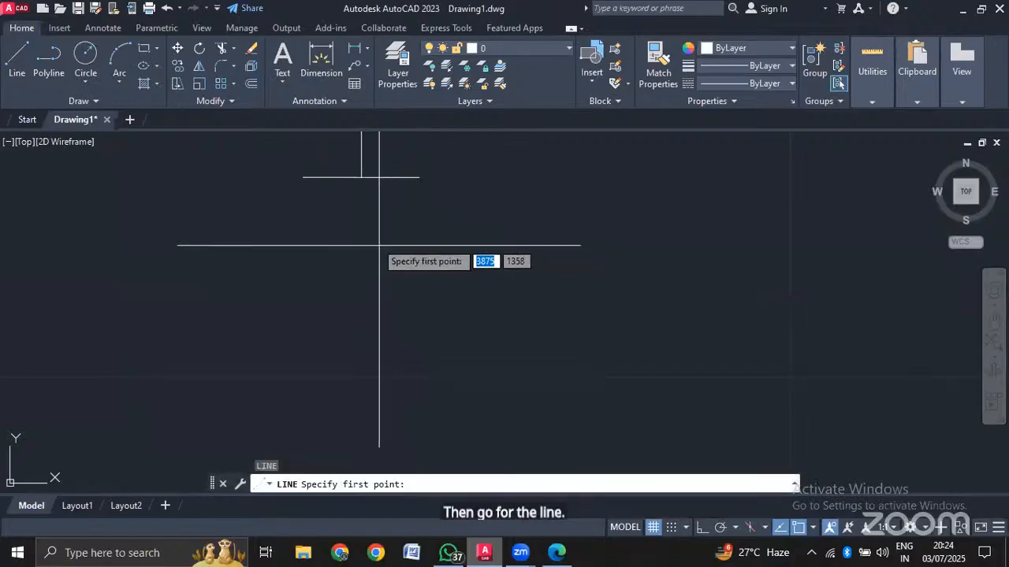
{"action": "left_click", "coordinate": [361, 176]}
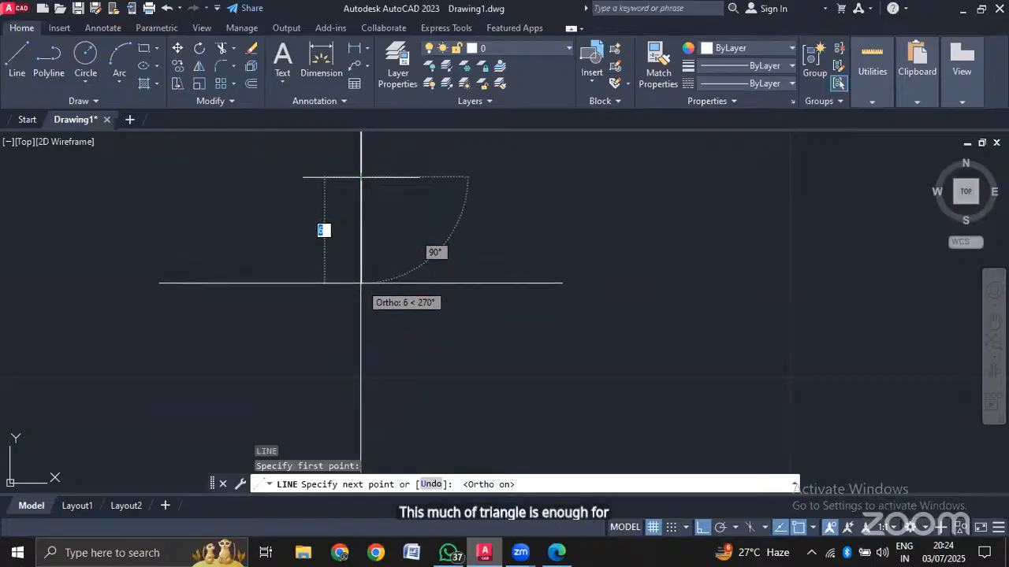
{"action": "left_click", "coordinate": [361, 265]}
{"action": "key", "text": "Escape"}
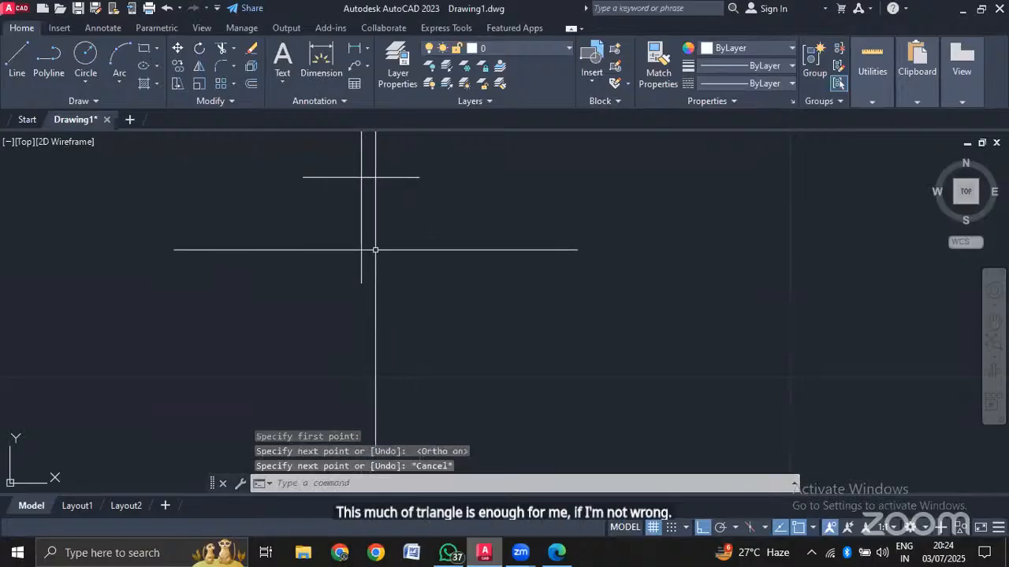
With Ortho off, draw a sloping line from the horizontal line's left end to the lower end of the vertical centre line.
{"action": "type", "text": "L"}
{"action": "key", "text": "Return"}
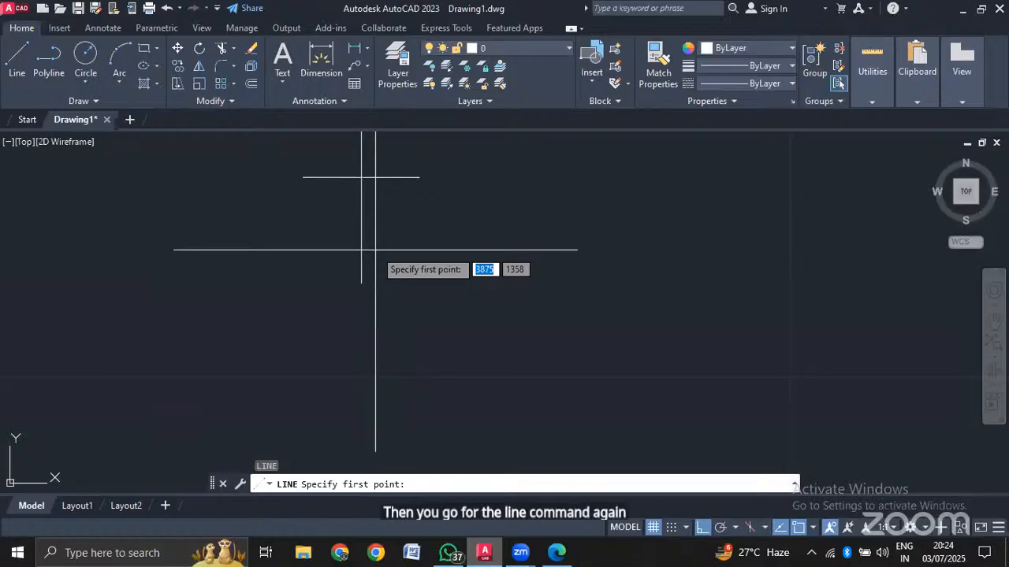
{"action": "key", "text": "F8"}
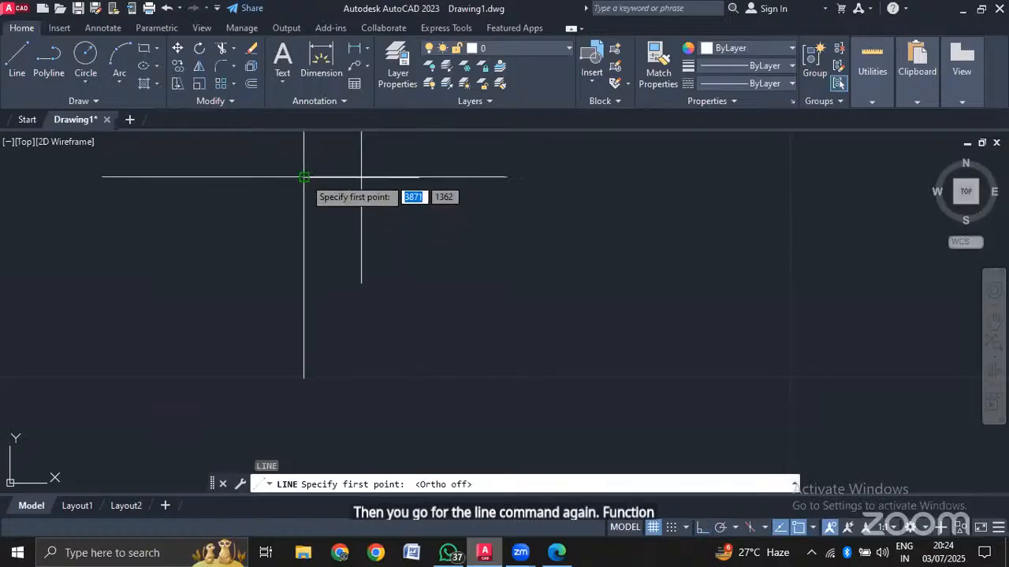
{"action": "left_click", "coordinate": [305, 179]}
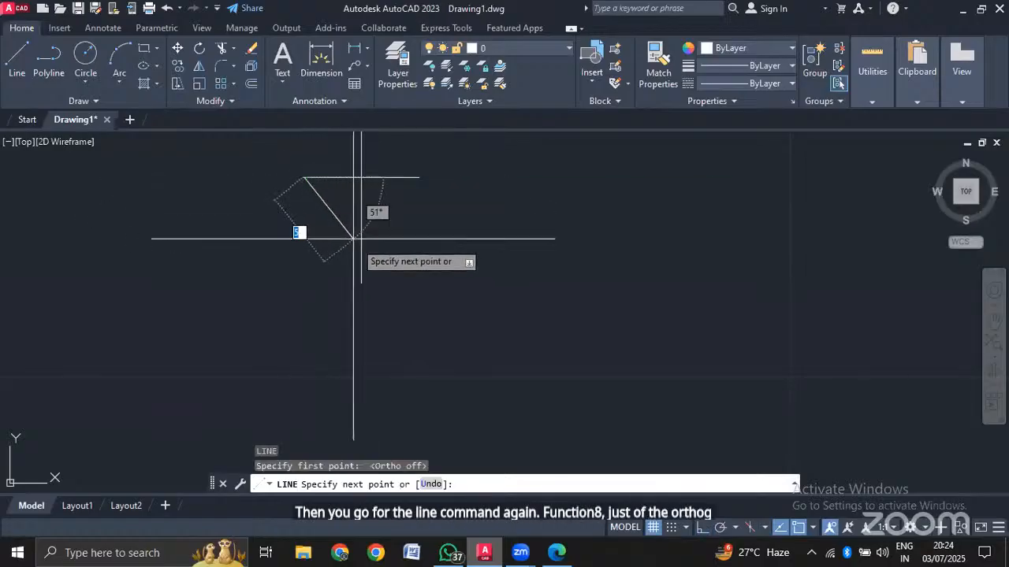
{"action": "left_click", "coordinate": [361, 282]}
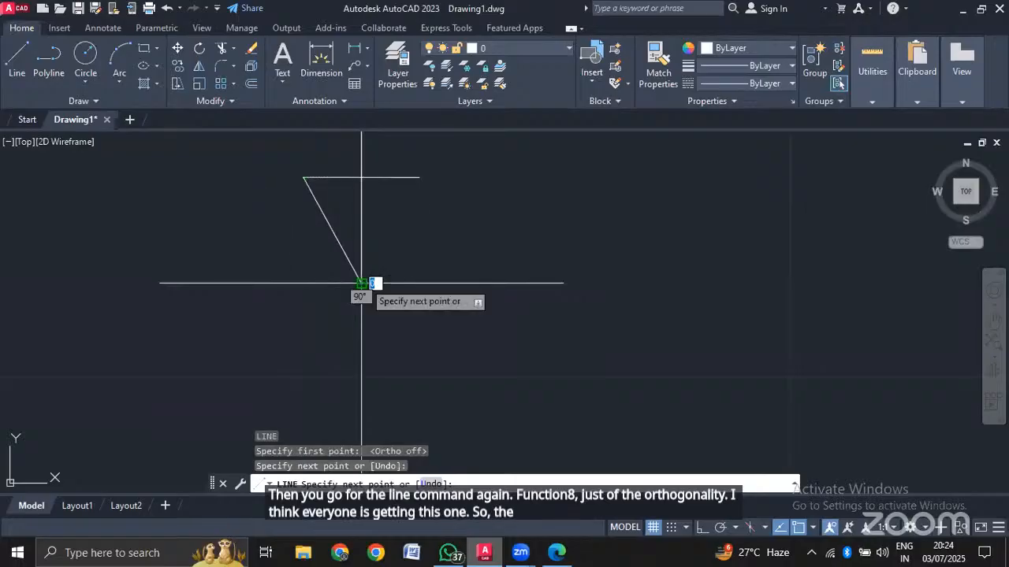
{"action": "key", "text": "Escape"}
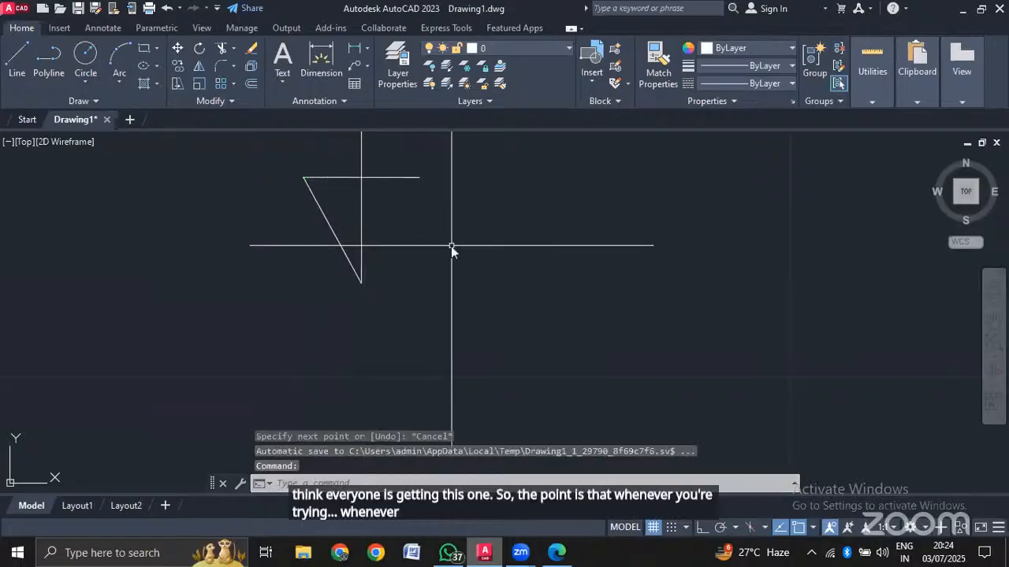
Mirror the sloping side about the vertical centre line, keeping the original, to complete the downward triangle.
{"action": "type", "text": "MI"}
{"action": "key", "text": "Return"}
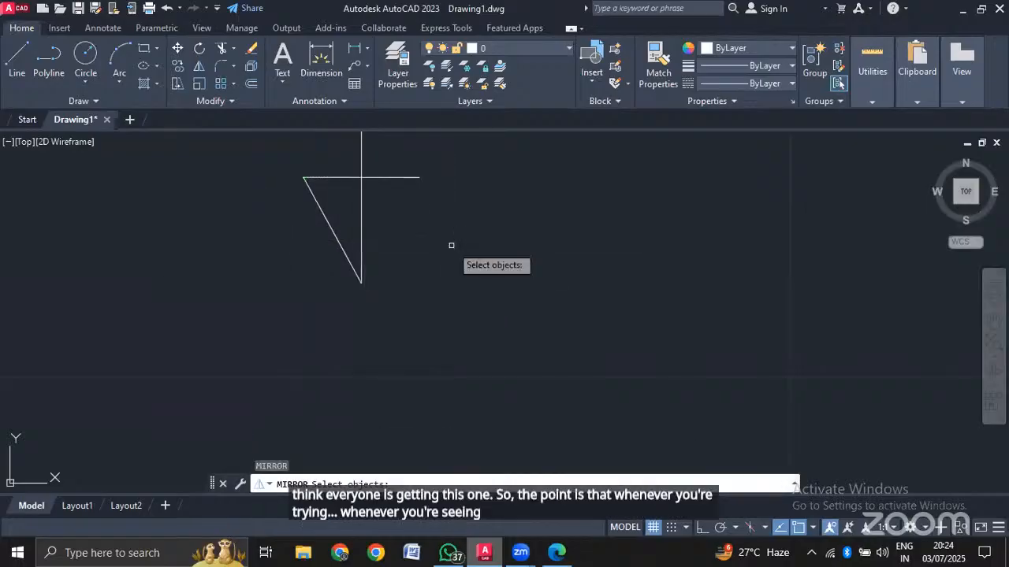
{"action": "left_click", "coordinate": [331, 225]}
{"action": "key", "text": "Return"}
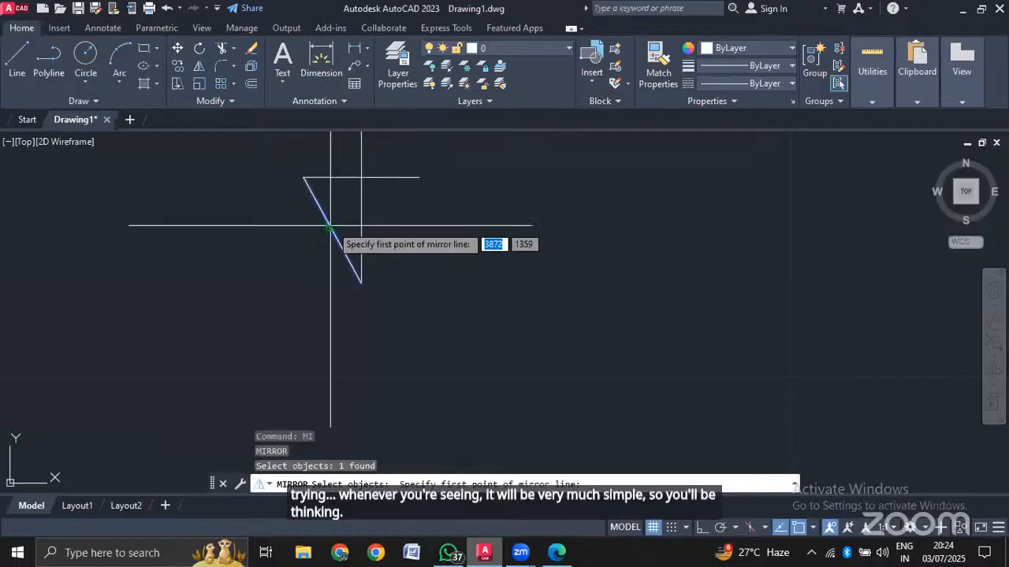
{"action": "left_click", "coordinate": [361, 281]}
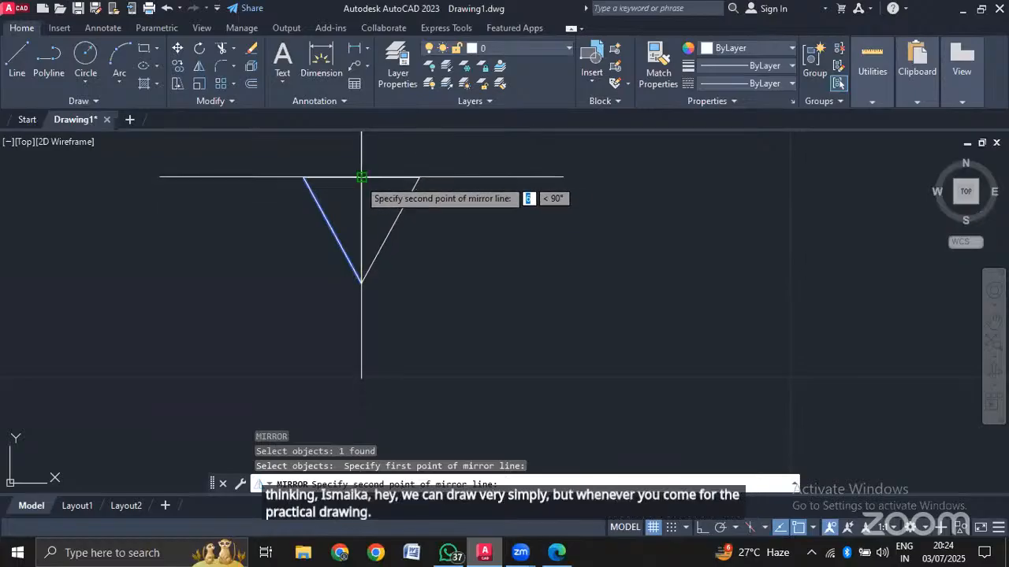
{"action": "left_click", "coordinate": [361, 177]}
{"action": "left_click", "coordinate": [394, 232]}
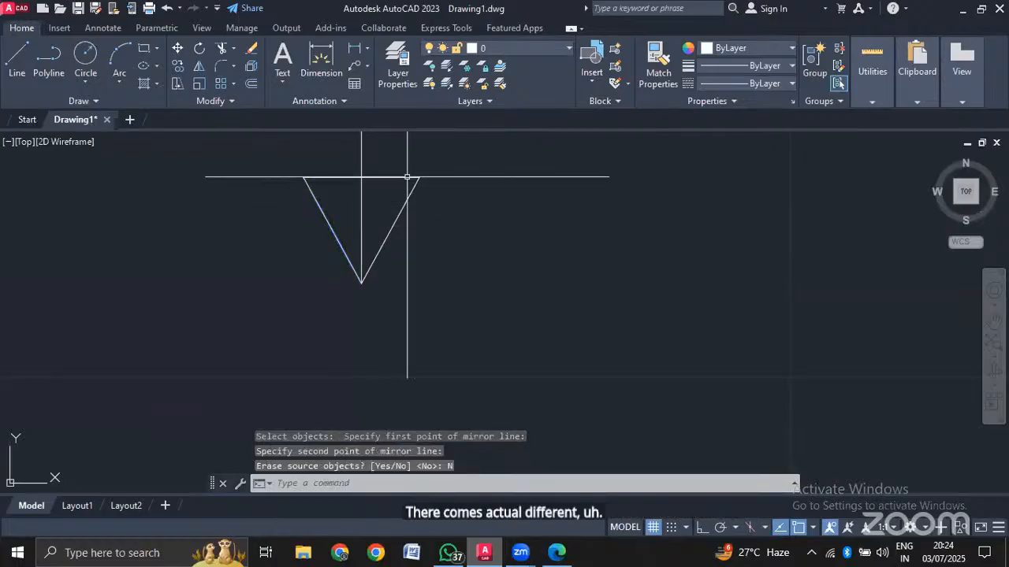
Trim away the part of the vertical centre line inside the triangle.
{"action": "type", "text": "TR"}
{"action": "key", "text": "Return"}
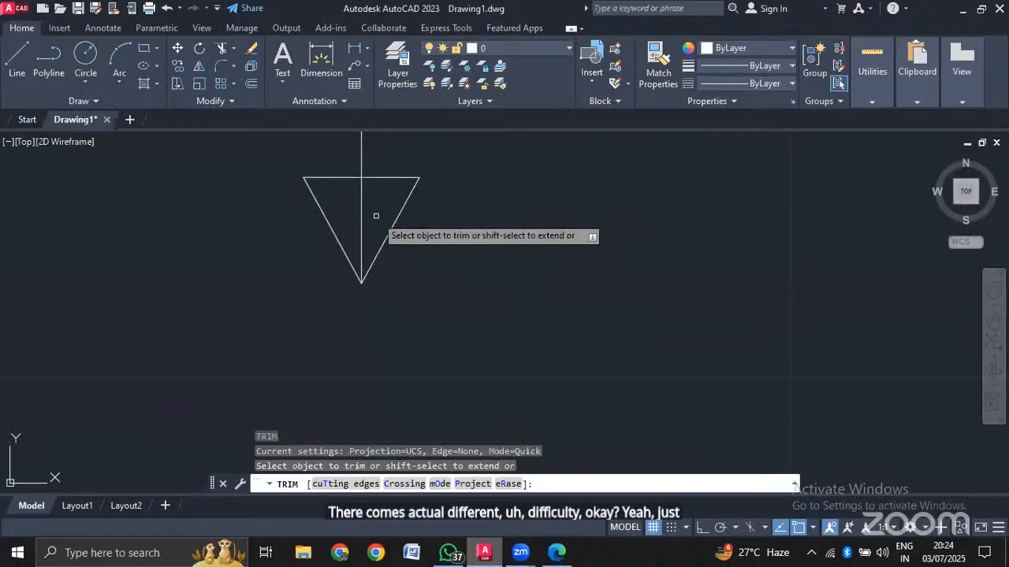
{"action": "scroll", "coordinate": [518, 207], "scroll_direction": "down", "scroll_amount": 3}
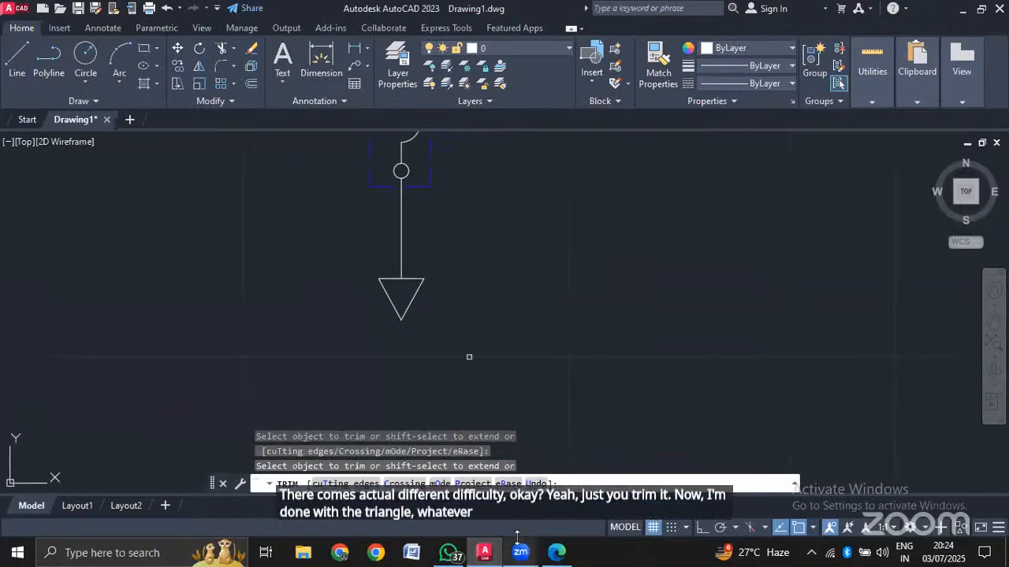
Check the triangle and the symbols below it in the SLD PDF in Microsoft Edge and return to AutoCAD.
{"action": "left_click", "coordinate": [556, 552]}
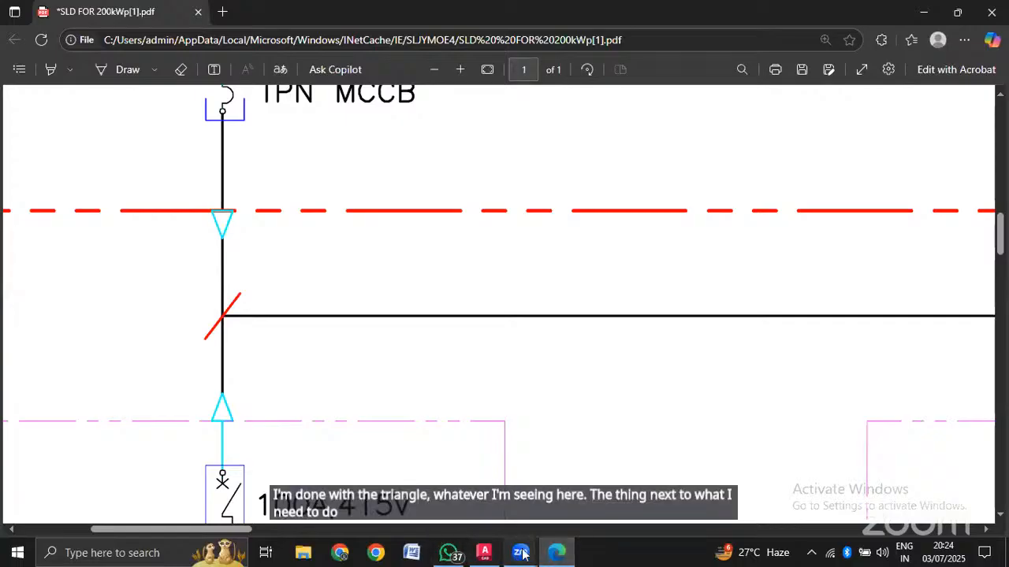
{"action": "left_click", "coordinate": [486, 552]}
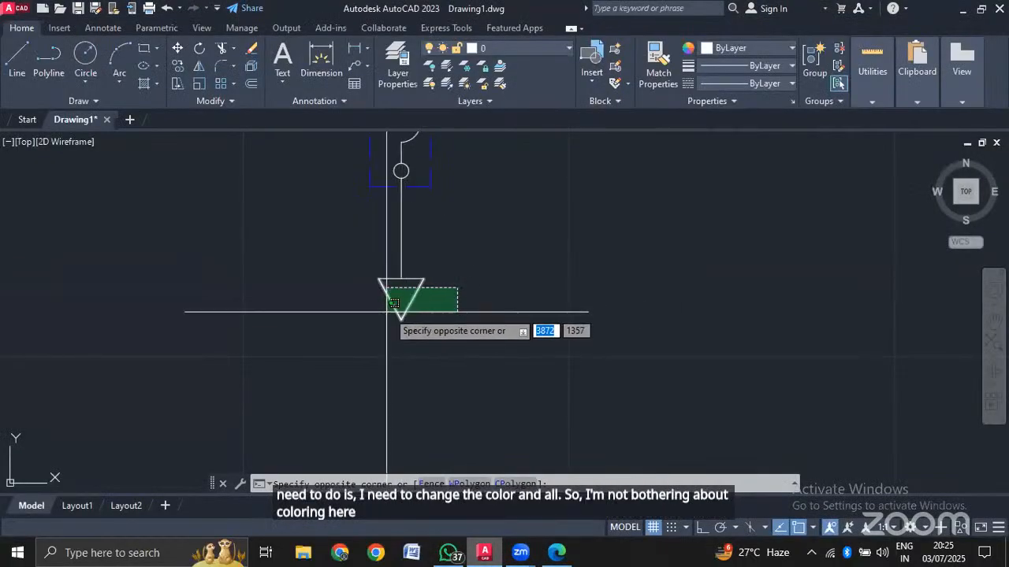
{"action": "key", "text": "Escape"}
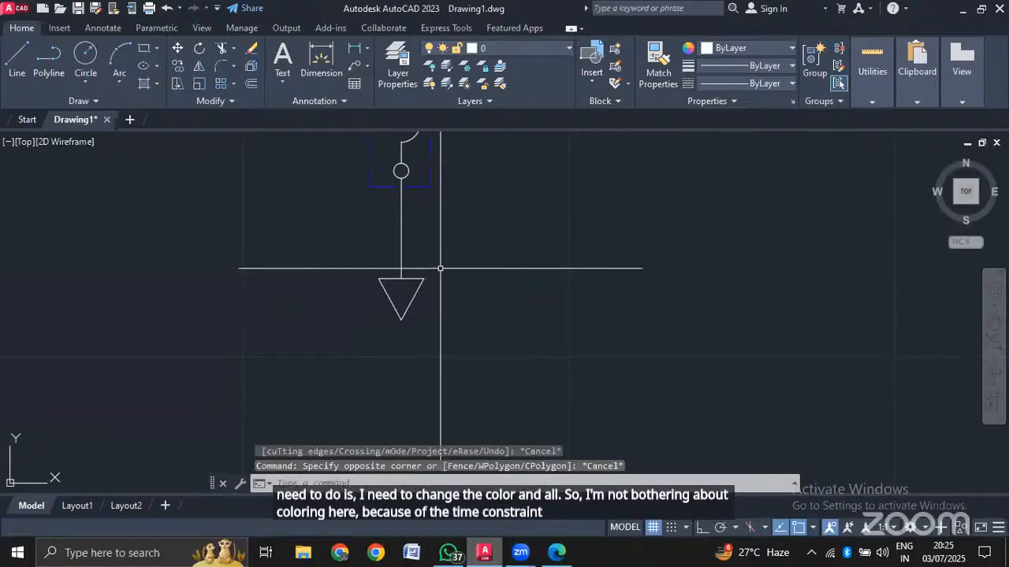
{"action": "type", "text": "s"}
{"action": "key", "text": "Return"}
{"action": "left_click", "coordinate": [439, 269]}
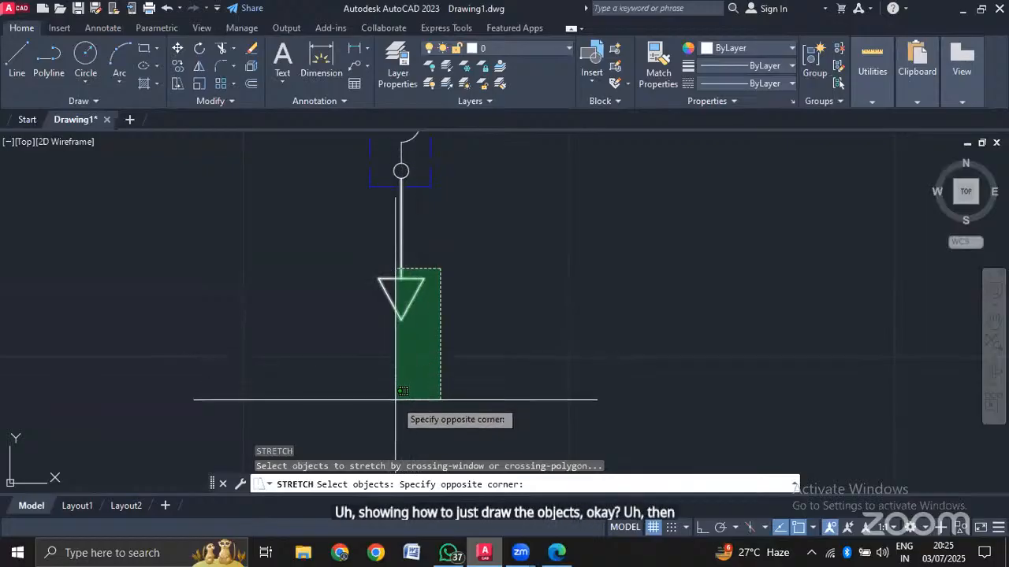
{"action": "left_click", "coordinate": [410, 351]}
{"action": "key", "text": "Return"}
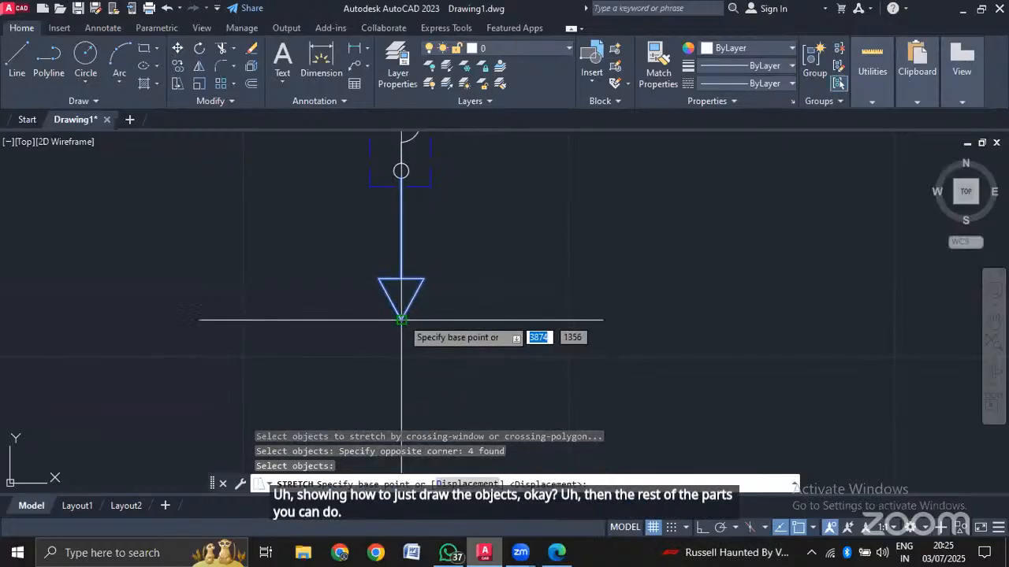
{"action": "left_click", "coordinate": [401, 320]}
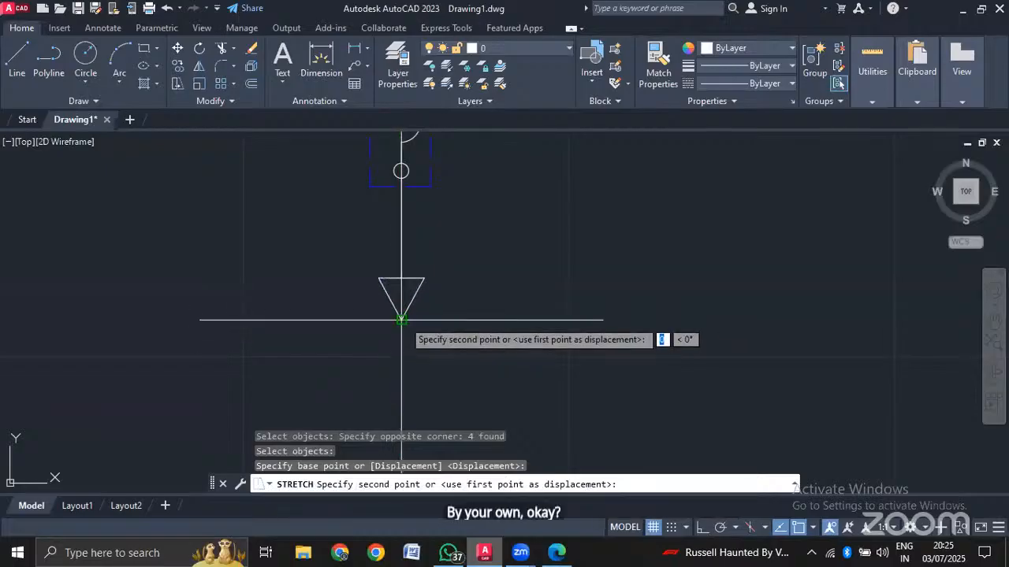
{"action": "key", "text": "Escape"}
Compare the finished MCCB branch with the line and second triangle in the SLD PDF in Microsoft Edge, and return to AutoCAD.
{"action": "scroll", "coordinate": [417, 353], "scroll_direction": "down", "scroll_amount": 5}
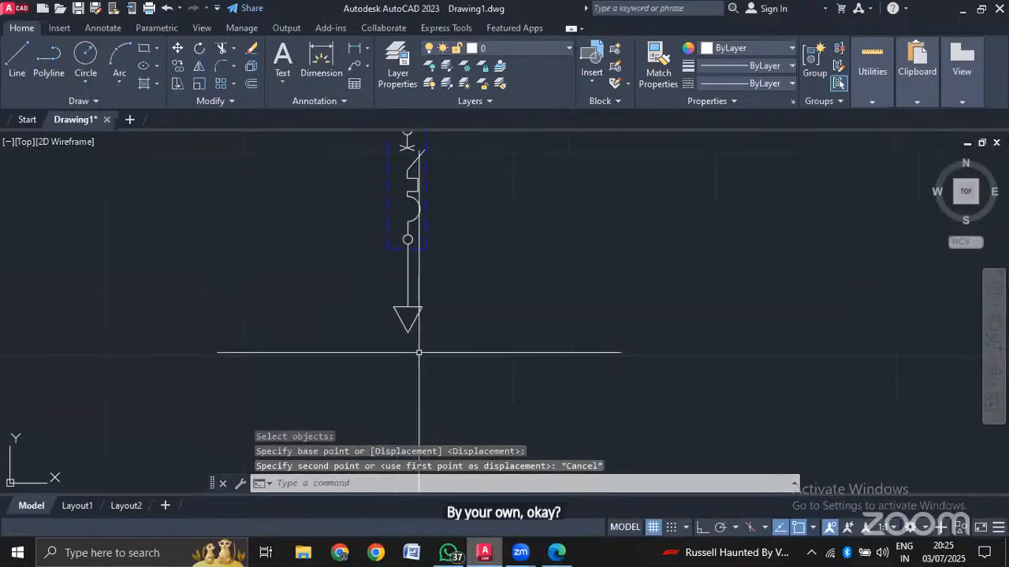
{"action": "scroll", "coordinate": [432, 369], "scroll_direction": "up", "scroll_amount": 2}
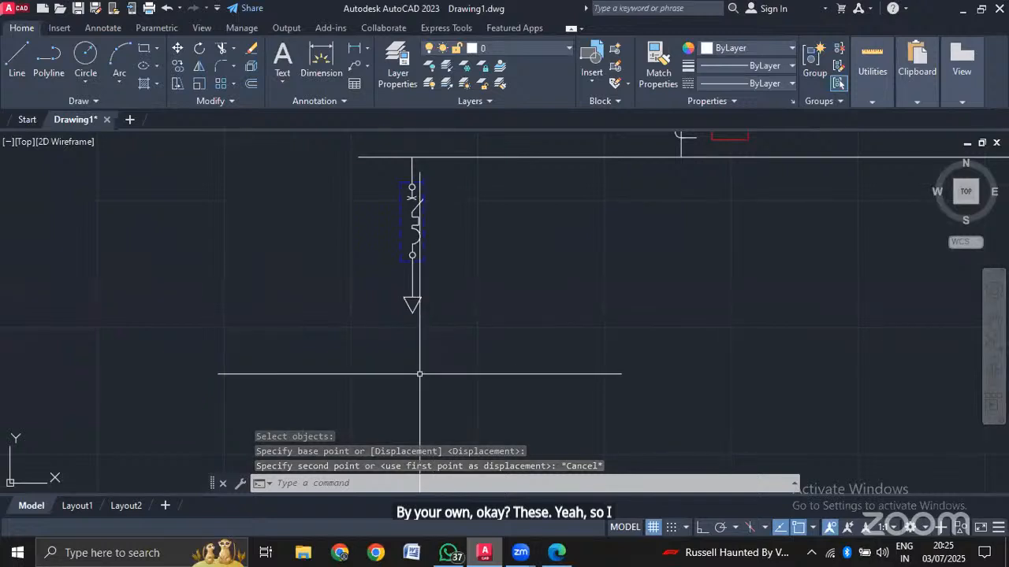
{"action": "scroll", "coordinate": [410, 371], "scroll_direction": "up", "scroll_amount": 4}
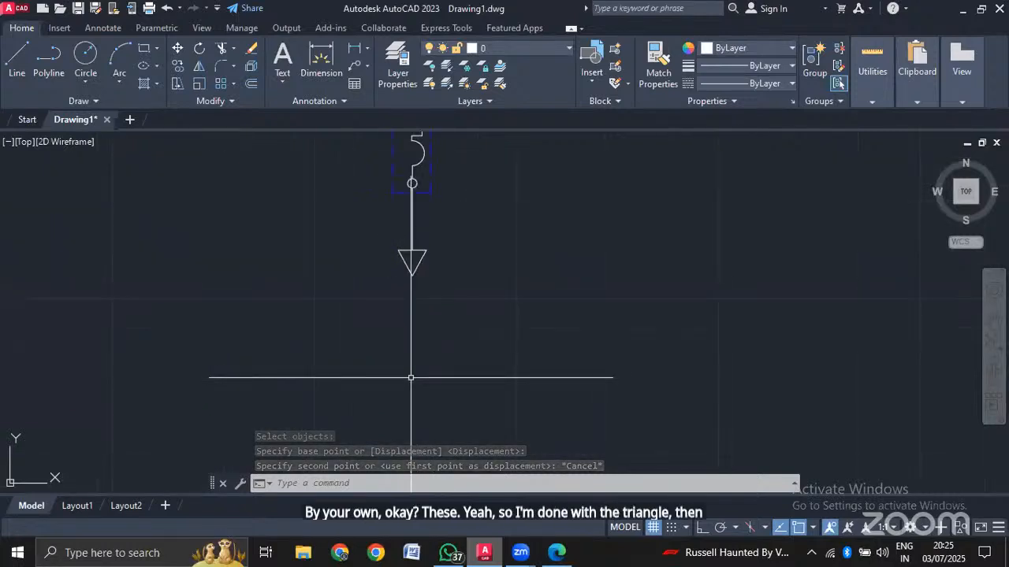
{"action": "left_click", "coordinate": [556, 553]}
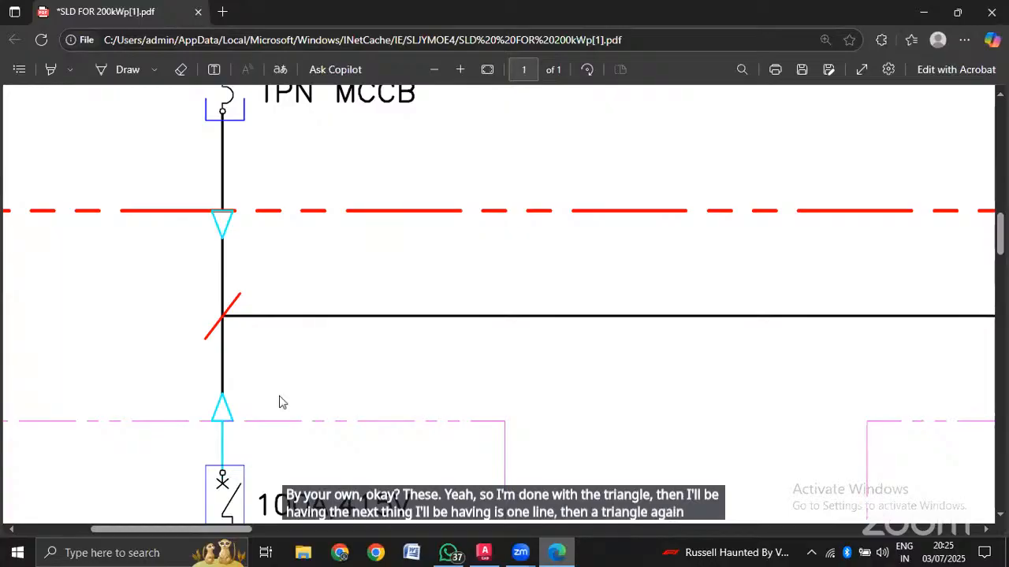
{"action": "left_click", "coordinate": [483, 551]}
Draw a vertical line about 27 units long straight down from the tip of the downward triangle, with Ortho on.
{"action": "type", "text": "L"}
{"action": "key", "text": "Return"}
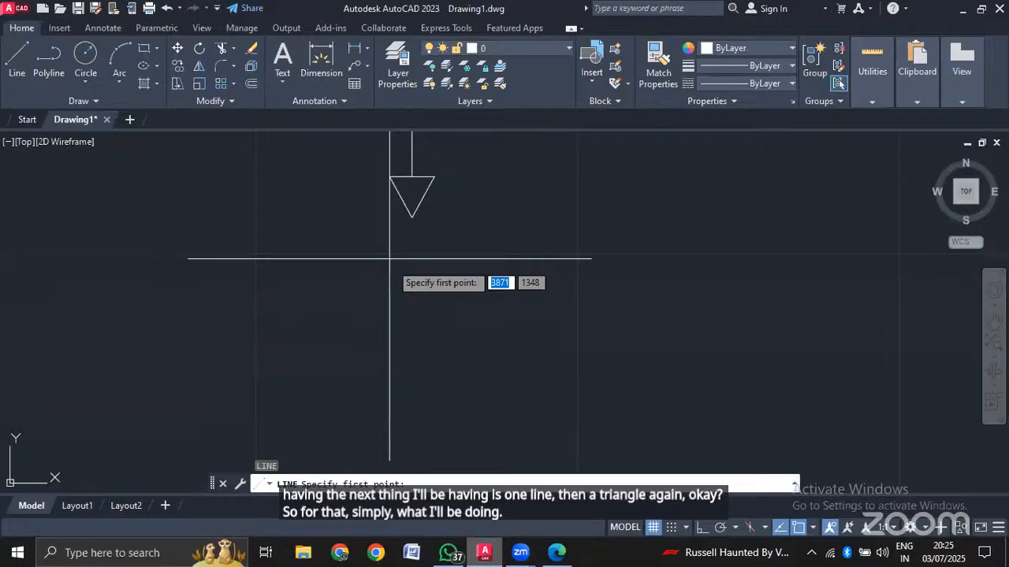
{"action": "left_click", "coordinate": [412, 217]}
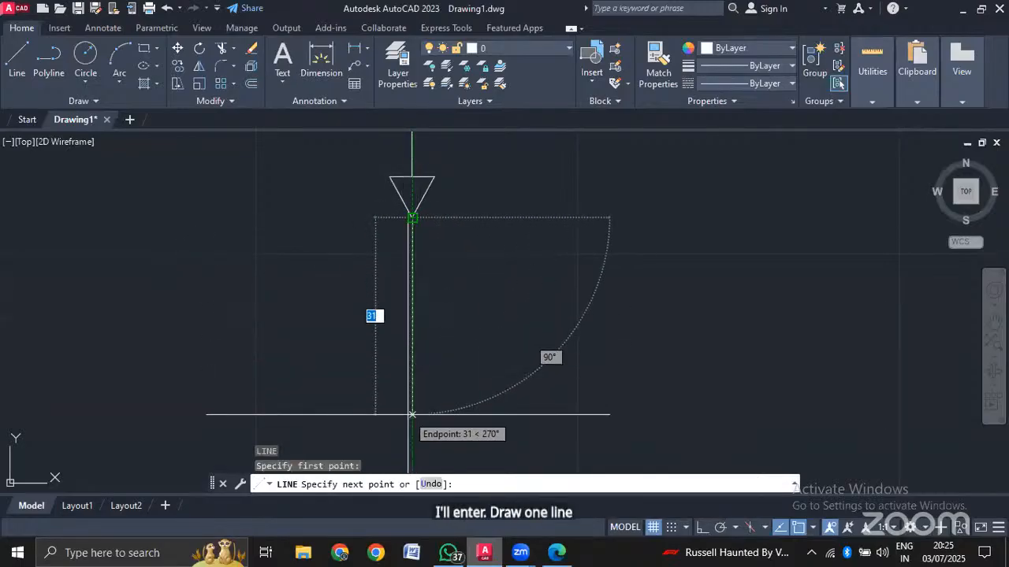
{"action": "key", "text": "F8"}
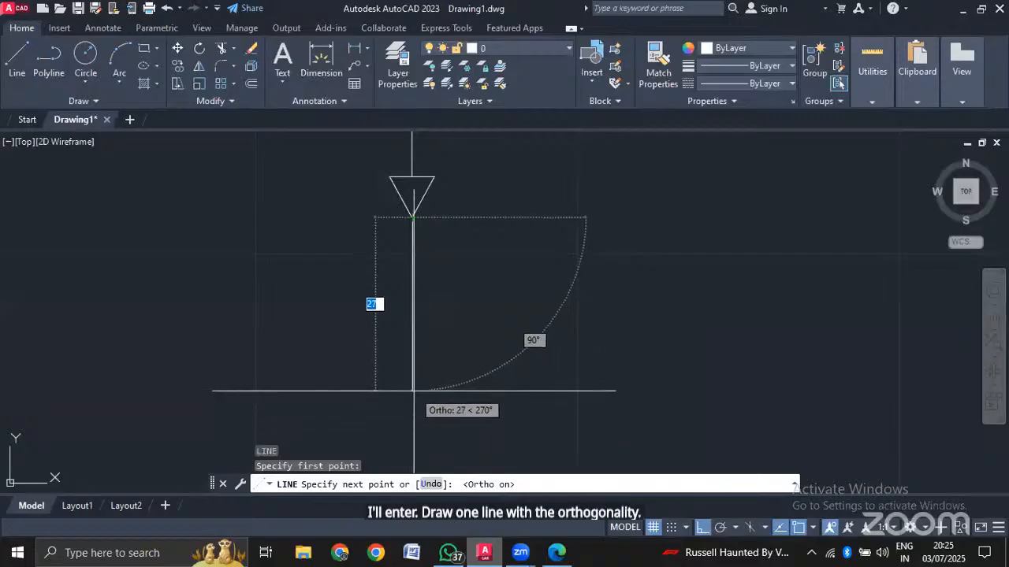
{"action": "key", "text": "Return"}
{"action": "key", "text": "Escape"}
{"action": "scroll", "coordinate": [464, 400], "scroll_direction": "down", "scroll_amount": 2}
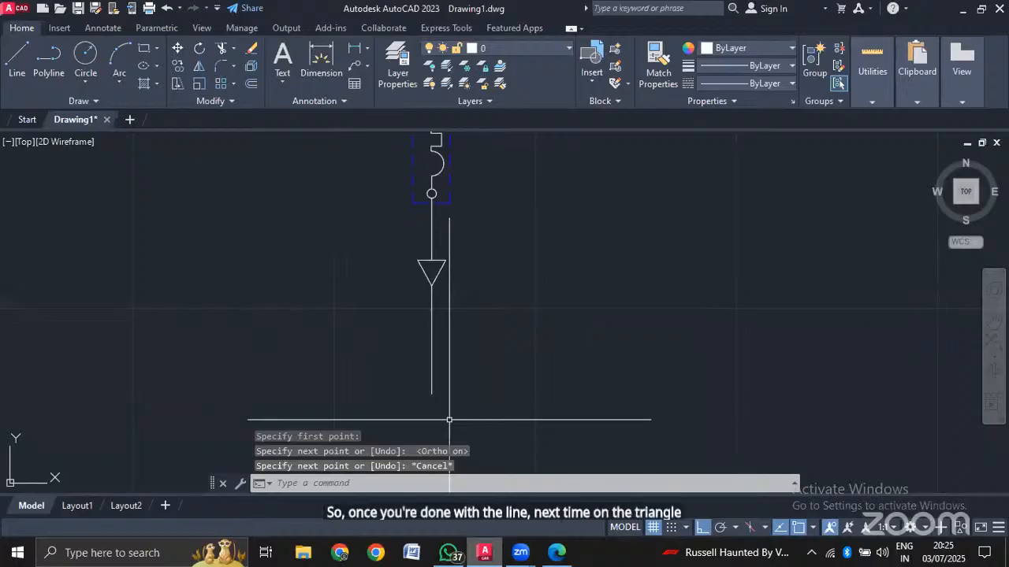
Mirror the downward triangle about a horizontal axis through the midpoint of the new vertical line, keeping the original.
{"action": "scroll", "coordinate": [446, 426], "scroll_direction": "up", "scroll_amount": 2}
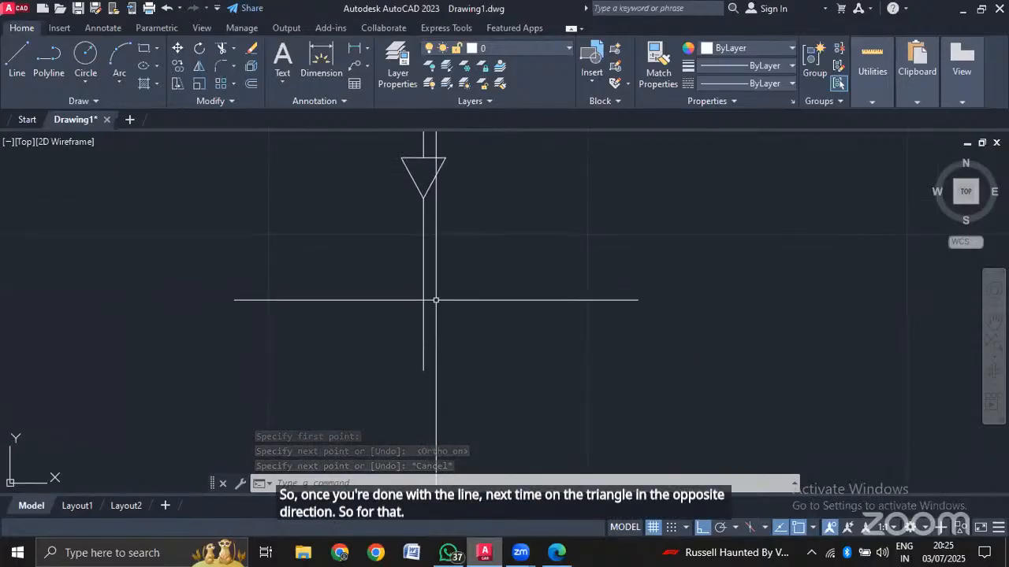
{"action": "type", "text": "I"}
{"action": "key", "text": "Return"}
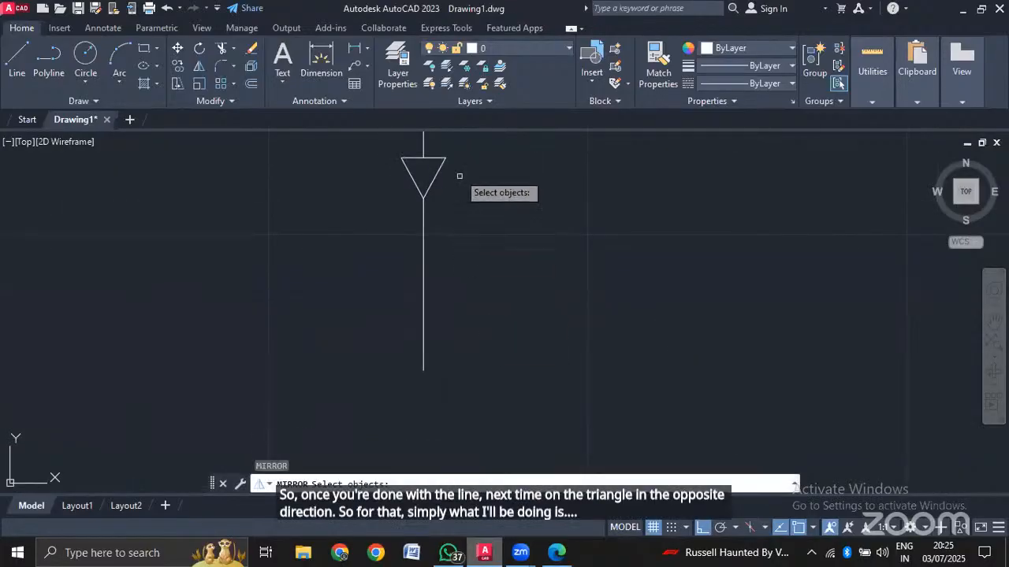
{"action": "left_click", "coordinate": [457, 148]}
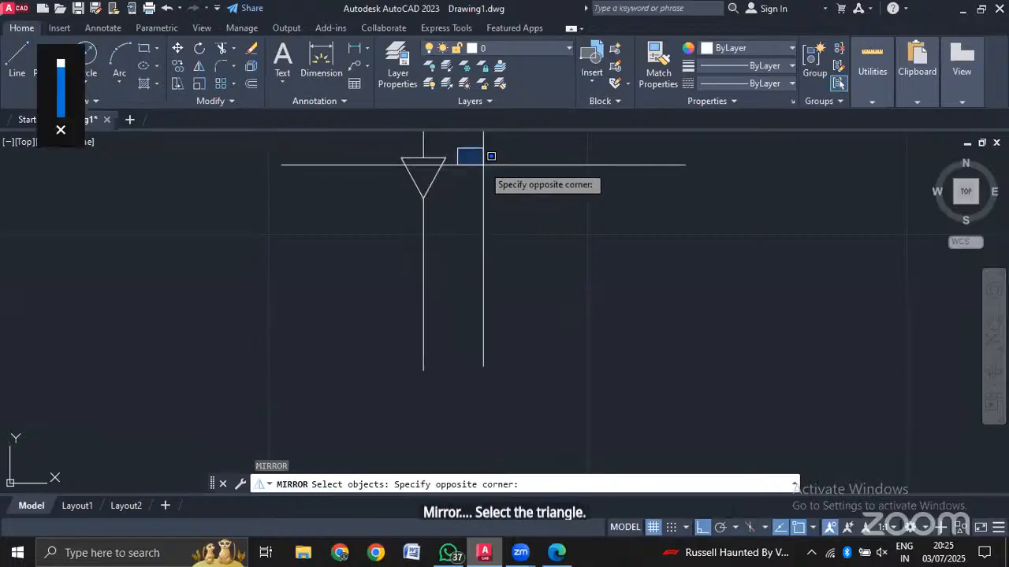
{"action": "left_click", "coordinate": [491, 189]}
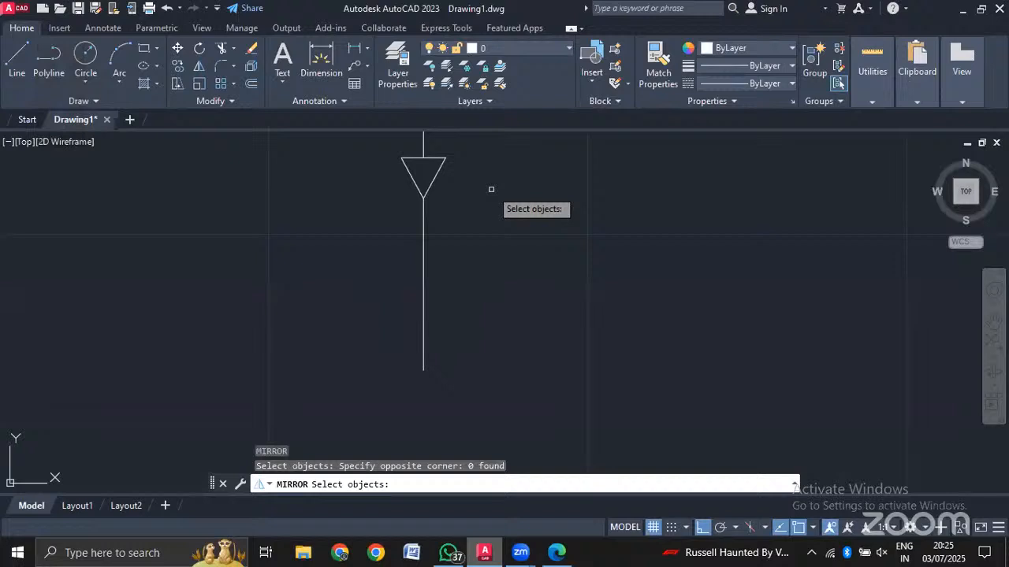
{"action": "left_click", "coordinate": [377, 157]}
{"action": "left_click", "coordinate": [468, 190]}
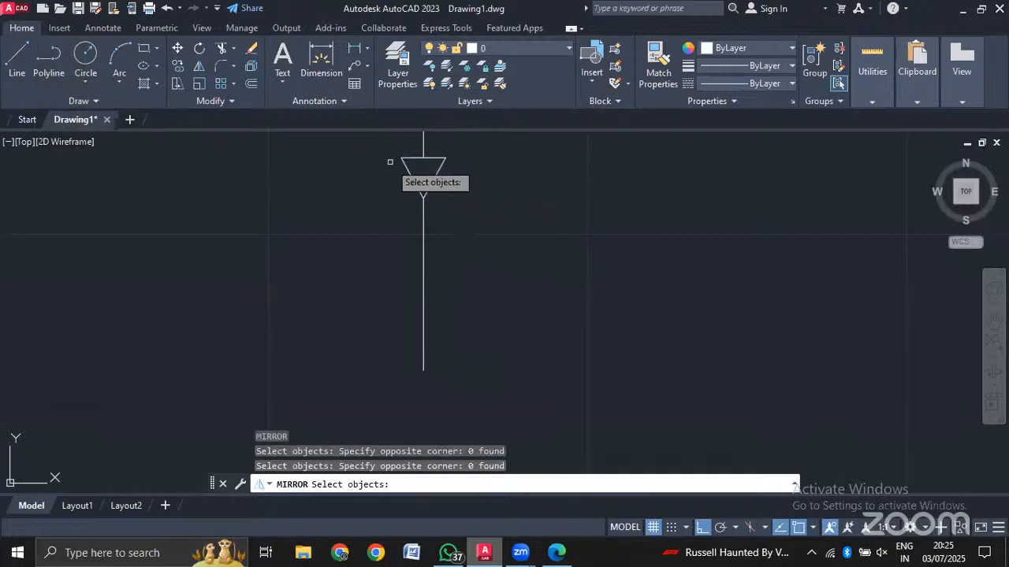
{"action": "left_click", "coordinate": [386, 155]}
{"action": "left_click", "coordinate": [481, 205]}
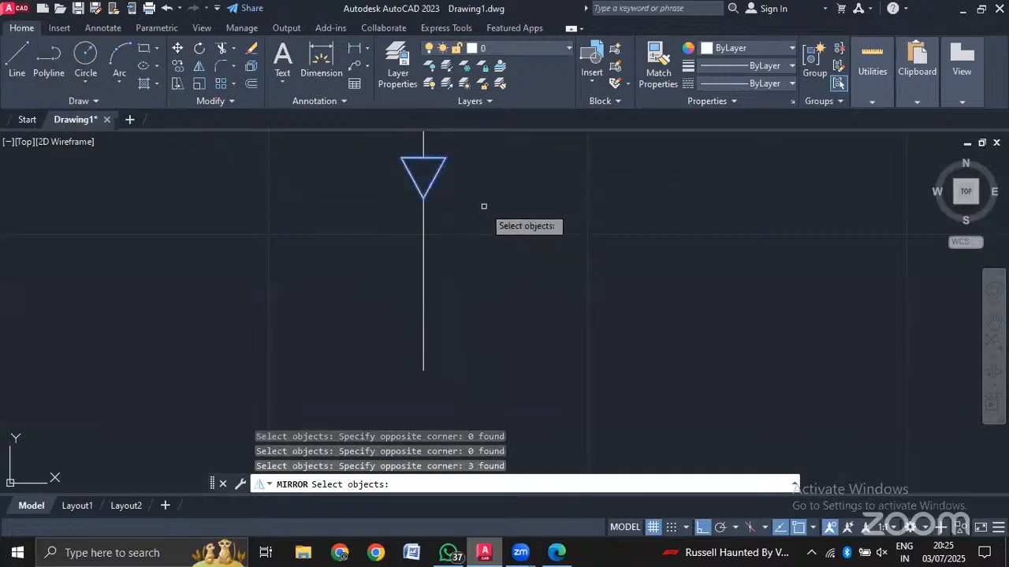
{"action": "key", "text": "Return"}
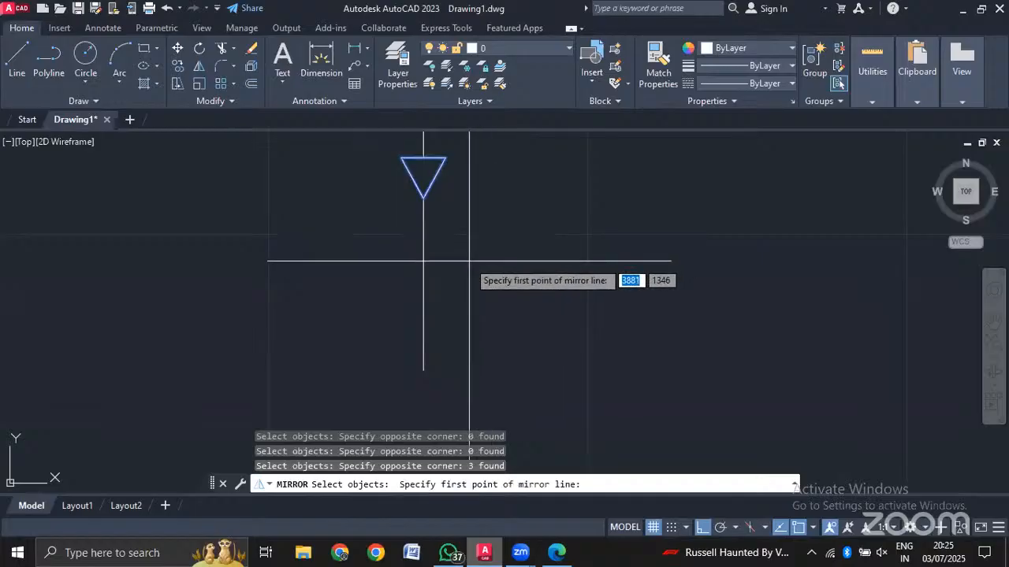
{"action": "left_click", "coordinate": [424, 282]}
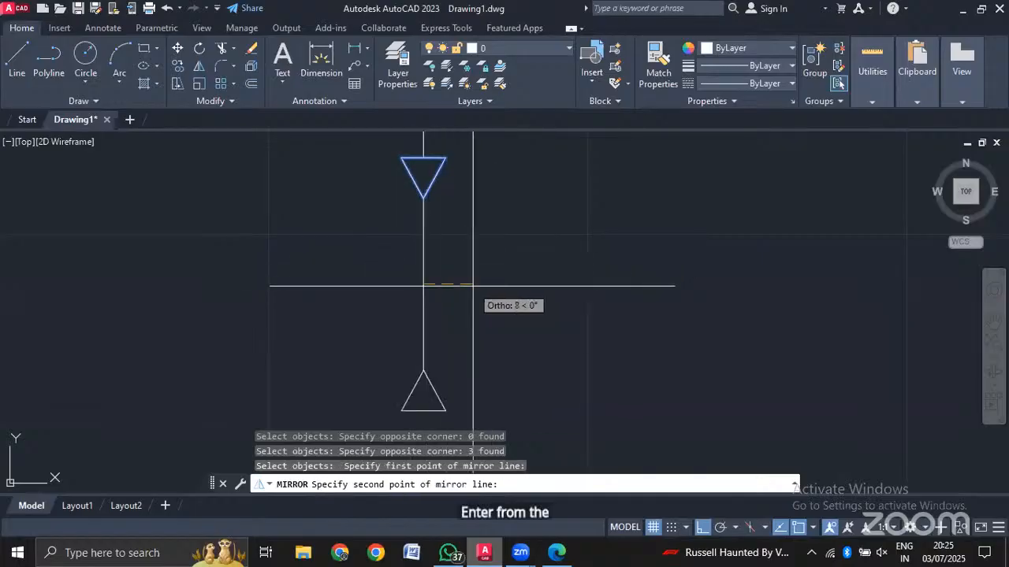
{"action": "left_click", "coordinate": [665, 279]}
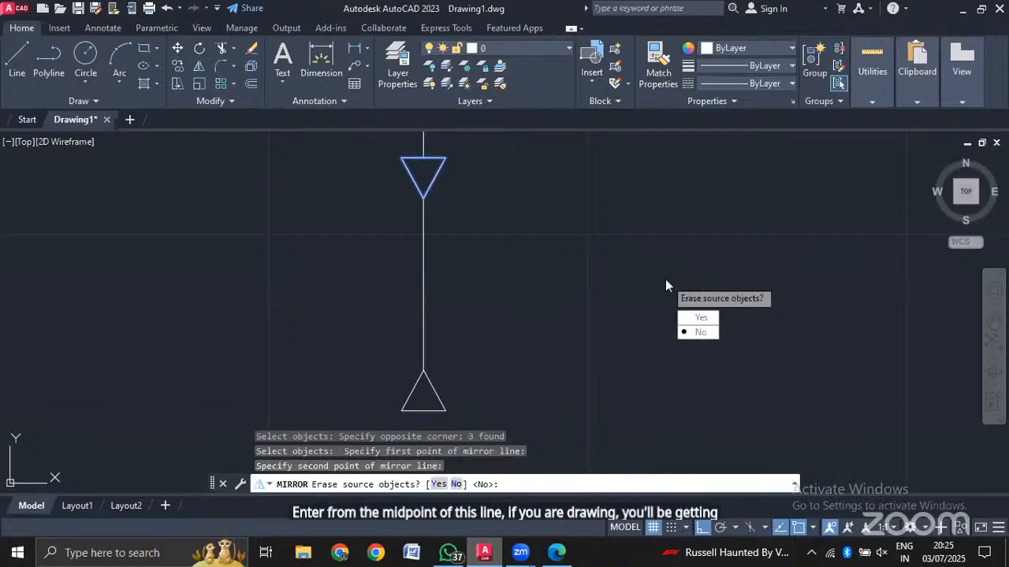
{"action": "left_click", "coordinate": [698, 332]}
{"action": "scroll", "coordinate": [567, 260], "scroll_direction": "down", "scroll_amount": 4}
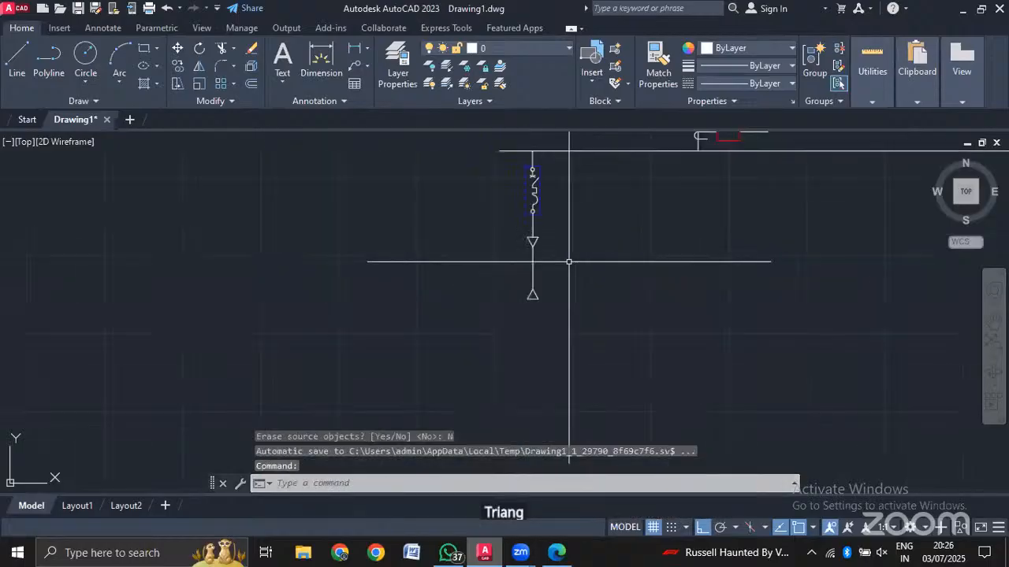
{"action": "scroll", "coordinate": [567, 257], "scroll_direction": "up", "scroll_amount": 2}
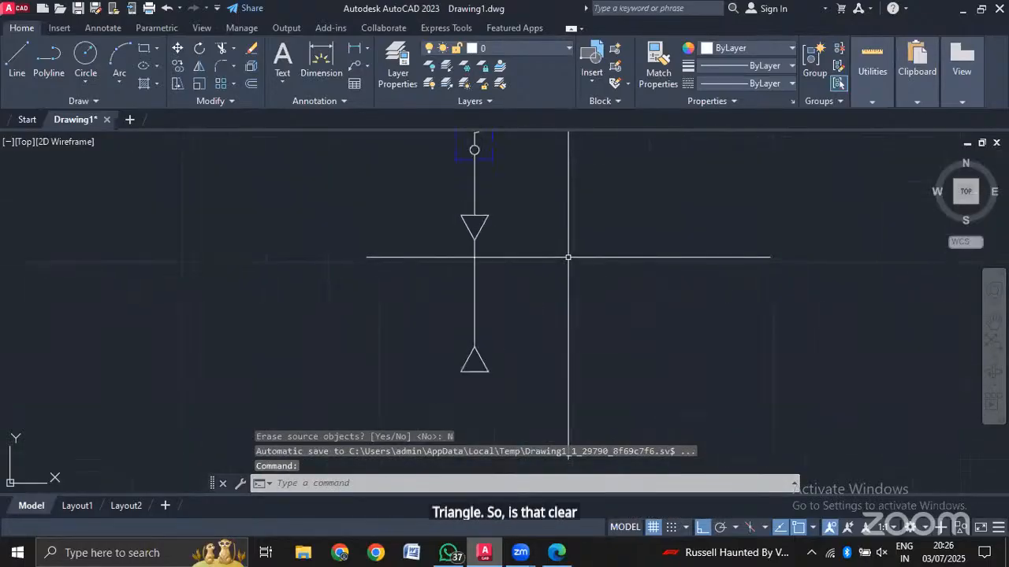
Check which symbols follow the upward triangle in the SLD PDF in Microsoft Edge, and return to AutoCAD.
{"action": "left_click", "coordinate": [556, 552]}
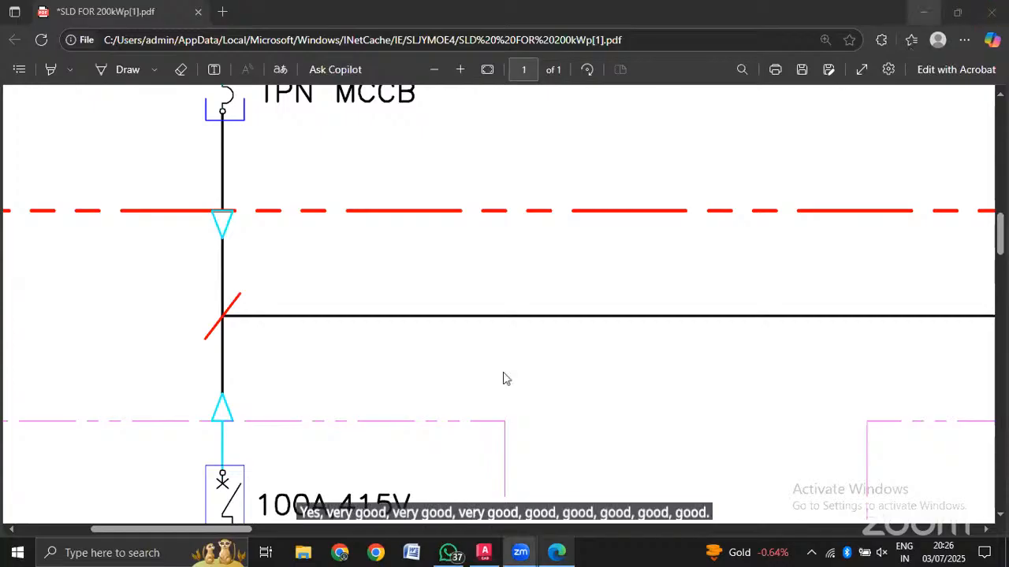
{"action": "scroll", "coordinate": [268, 203], "scroll_direction": "down", "scroll_amount": 3}
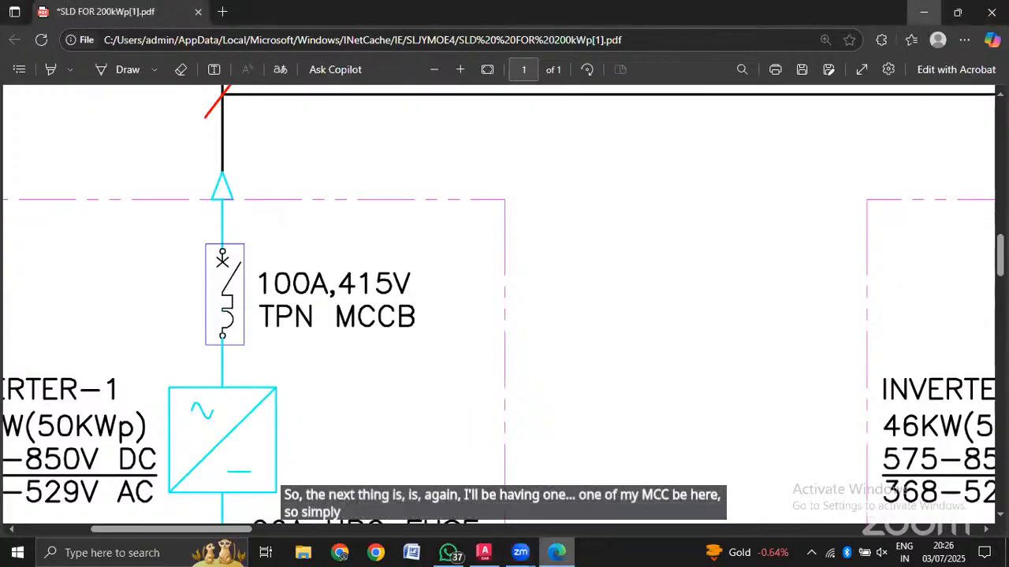
{"action": "left_click", "coordinate": [925, 19]}
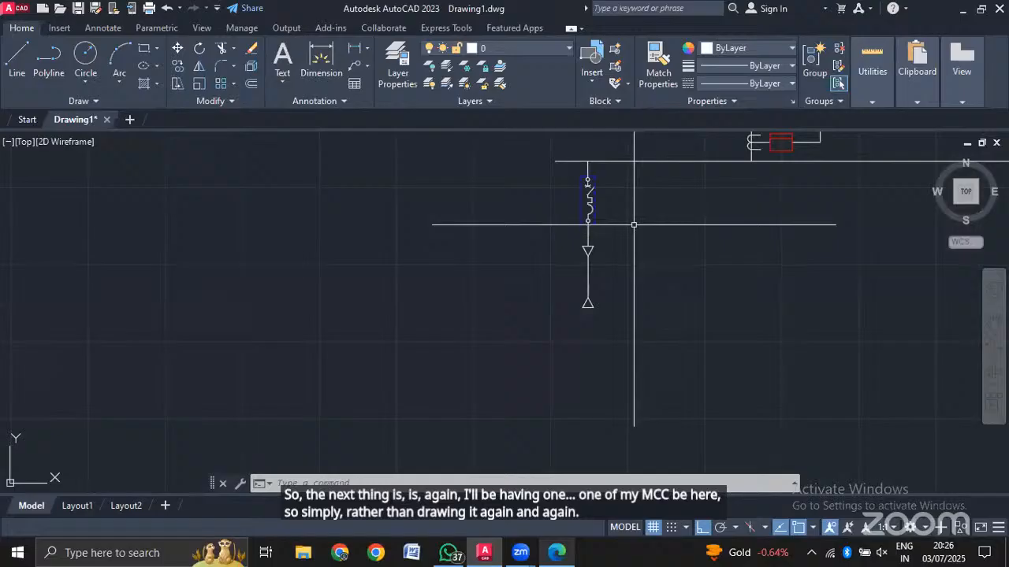
Copy the MCCB symbol with its connecting lines from the busbar junction to the midpoint of the upward triangle's base.
{"action": "scroll", "coordinate": [623, 231], "scroll_direction": "up", "scroll_amount": 3}
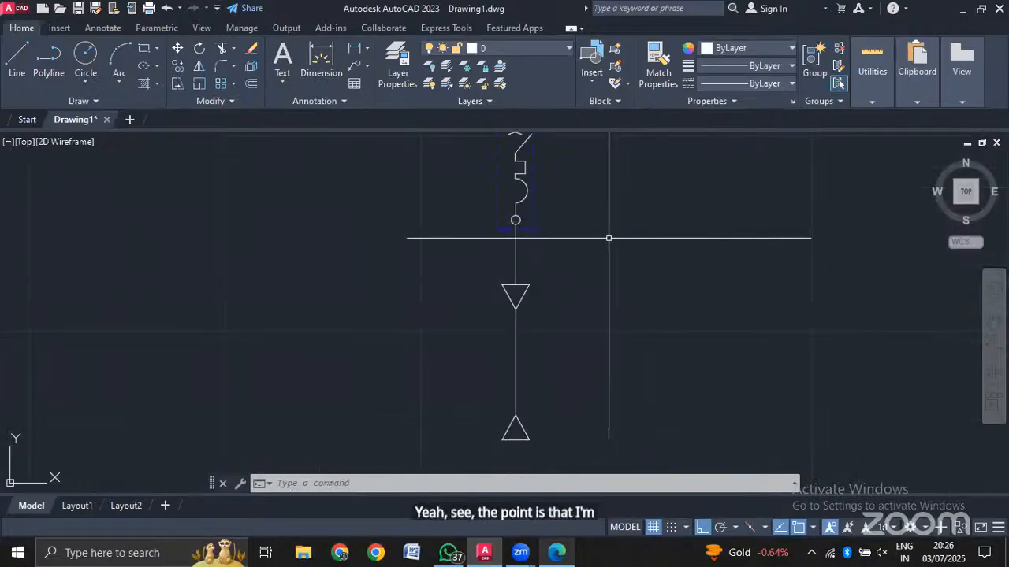
{"action": "scroll", "coordinate": [607, 238], "scroll_direction": "down", "scroll_amount": 3}
{"action": "scroll", "coordinate": [597, 214], "scroll_direction": "up", "scroll_amount": 3}
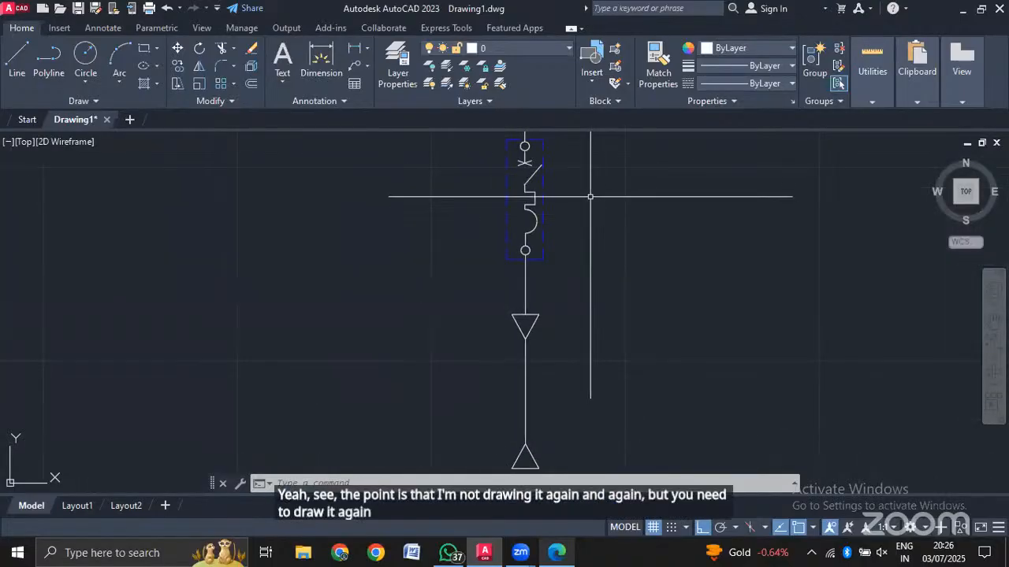
{"action": "middle_click_drag", "start_coordinate": [591, 196], "coordinate": [578, 309]}
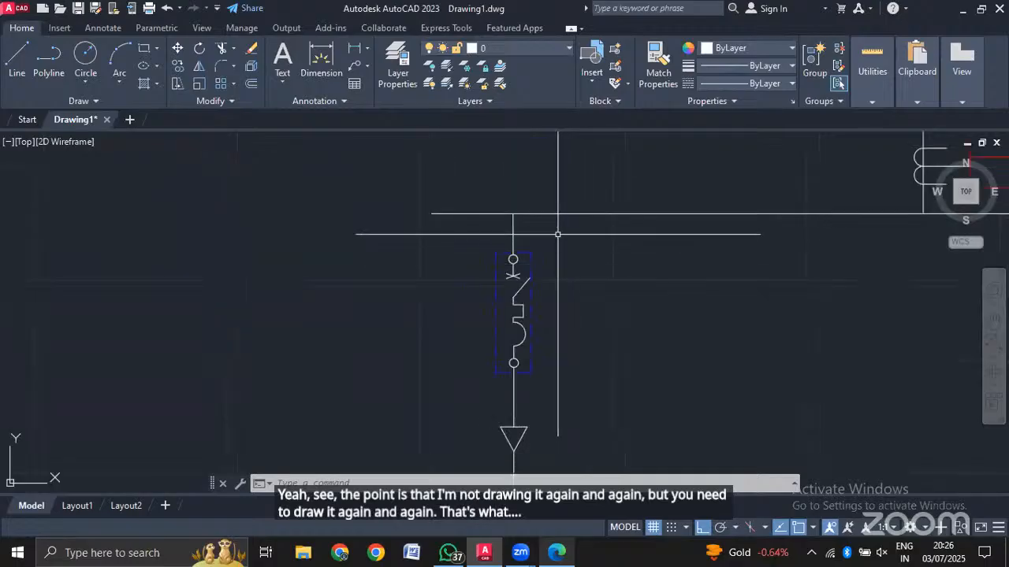
{"action": "key", "text": "Return"}
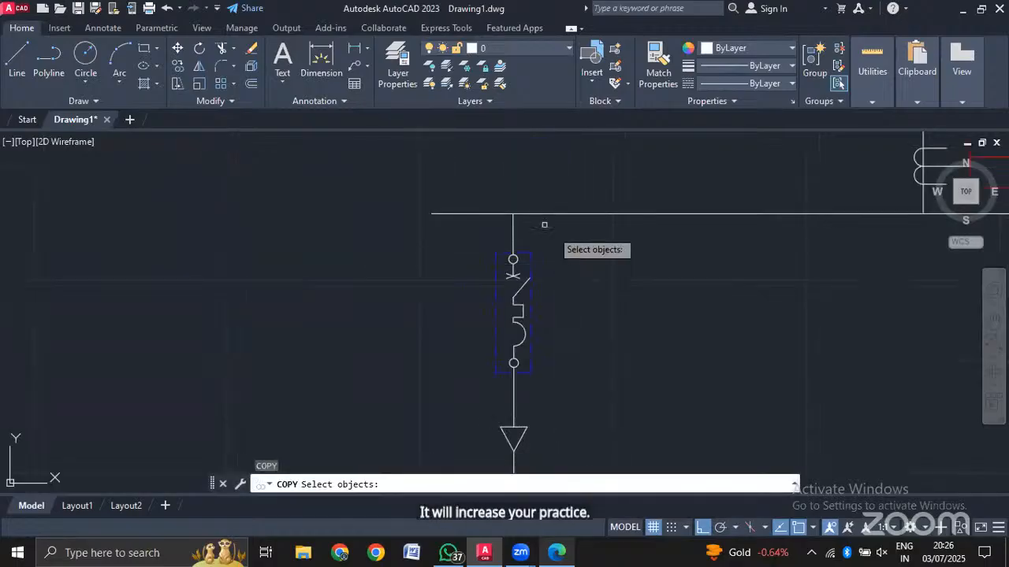
{"action": "left_click", "coordinate": [554, 234]}
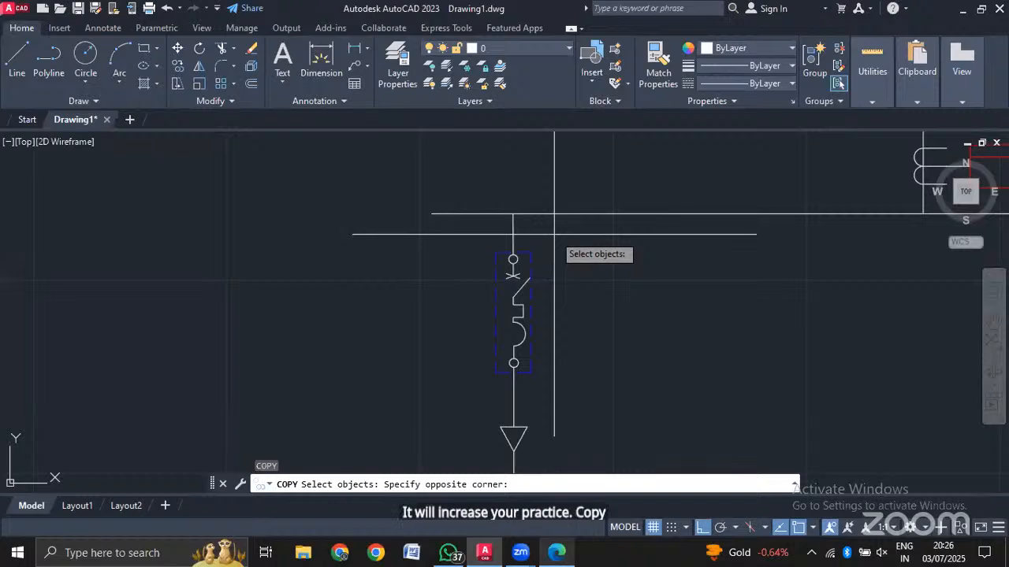
{"action": "left_click", "coordinate": [552, 394]}
{"action": "key", "text": "Return"}
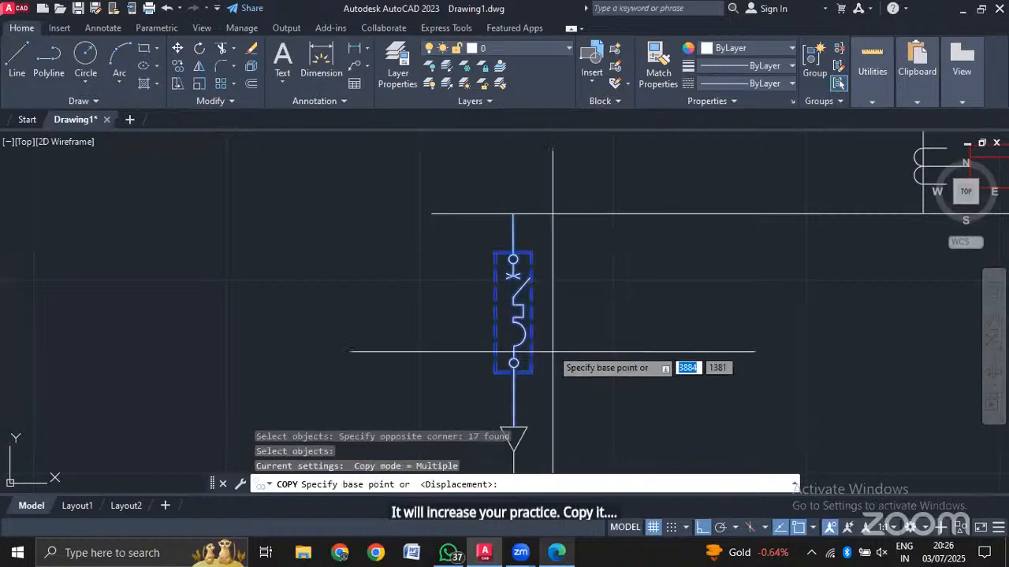
{"action": "left_click", "coordinate": [513, 215]}
{"action": "scroll", "coordinate": [558, 402], "scroll_direction": "down", "scroll_amount": 2}
{"action": "scroll", "coordinate": [562, 412], "scroll_direction": "up", "scroll_amount": 5}
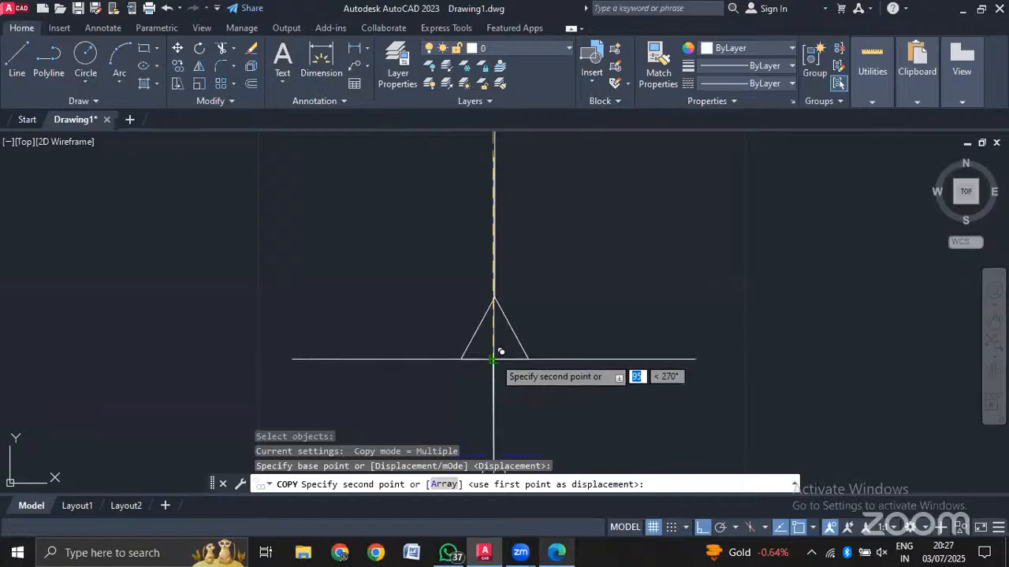
{"action": "left_click", "coordinate": [494, 360]}
{"action": "key", "text": "Escape"}
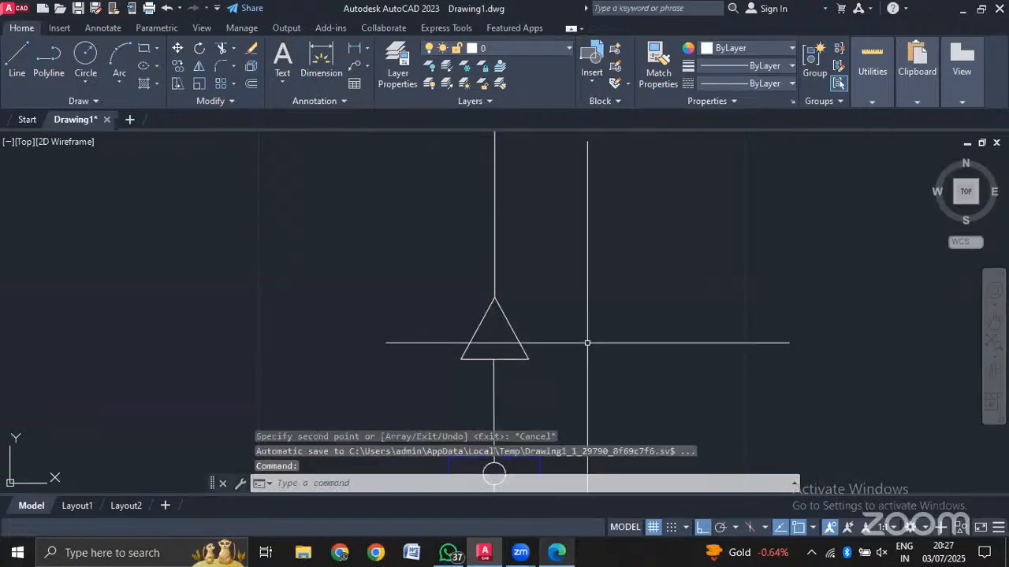
Examine the copied MCCB below the upward triangle and how the whole branch connects to the busbar.
{"action": "middle_click_drag", "start_coordinate": [587, 345], "coordinate": [582, 221]}
{"action": "scroll", "coordinate": [592, 222], "scroll_direction": "down", "scroll_amount": 5}
{"action": "scroll", "coordinate": [618, 342], "scroll_direction": "up", "scroll_amount": 4}
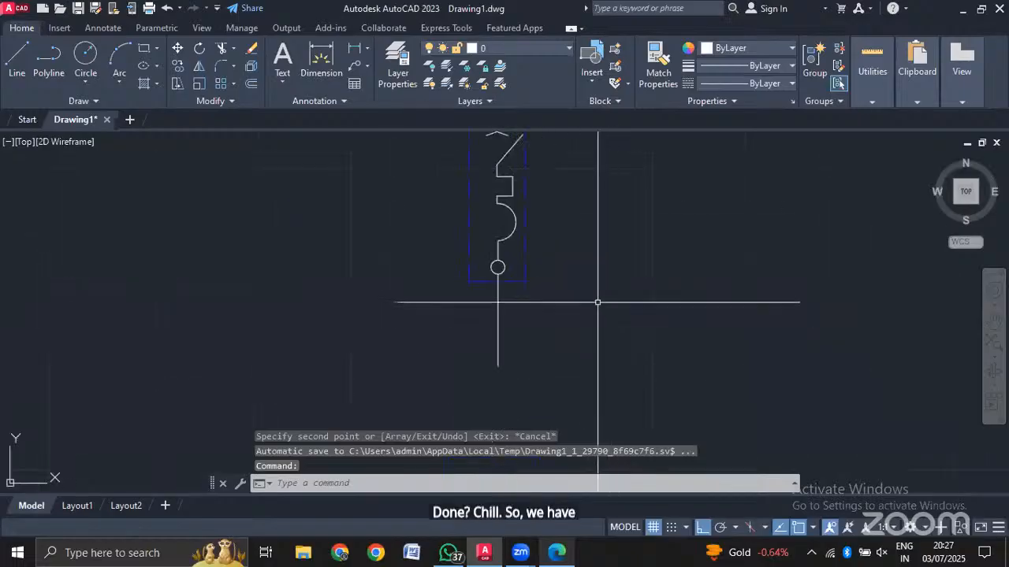
{"action": "scroll", "coordinate": [536, 346], "scroll_direction": "down", "scroll_amount": 4}
{"action": "scroll", "coordinate": [540, 233], "scroll_direction": "up", "scroll_amount": 2}
{"action": "scroll", "coordinate": [541, 235], "scroll_direction": "down", "scroll_amount": 2}
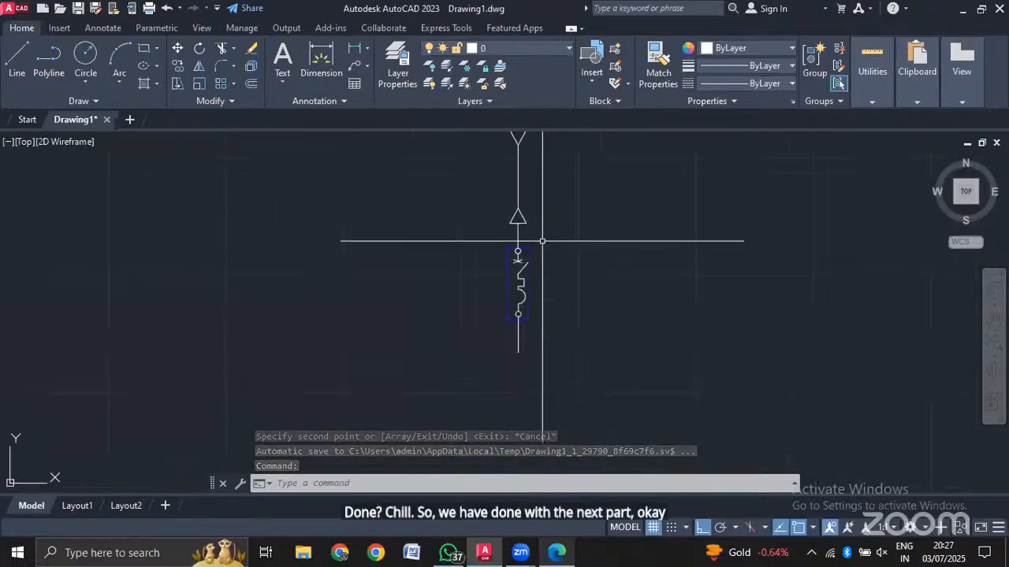
{"action": "scroll", "coordinate": [528, 388], "scroll_direction": "up", "scroll_amount": 5}
{"action": "middle_click_drag", "start_coordinate": [516, 344], "coordinate": [512, 255]}
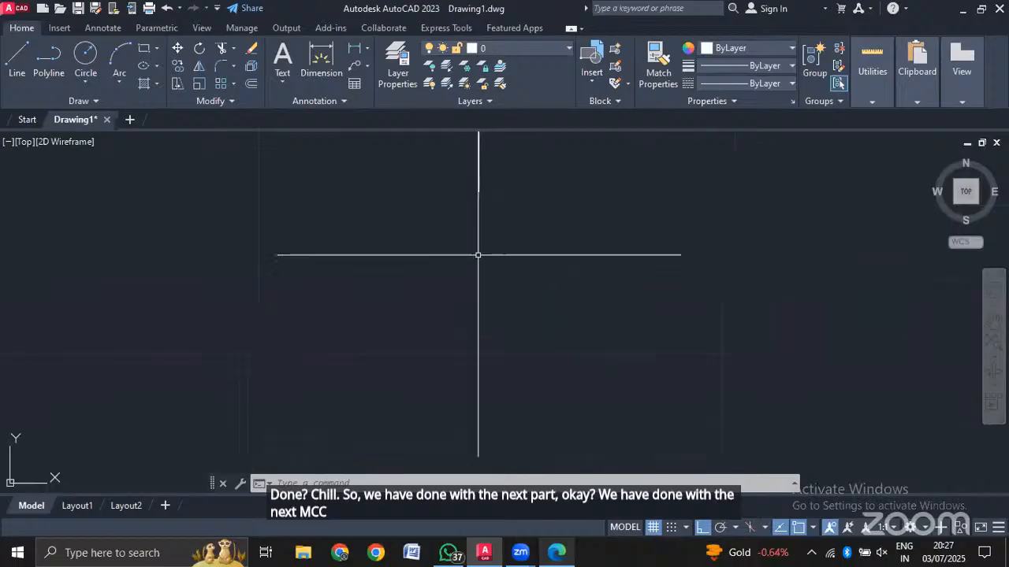
{"action": "scroll", "coordinate": [464, 218], "scroll_direction": "down", "scroll_amount": 4}
{"action": "middle_click_drag", "start_coordinate": [439, 176], "coordinate": [459, 242]}
{"action": "scroll", "coordinate": [475, 281], "scroll_direction": "down", "scroll_amount": 9}
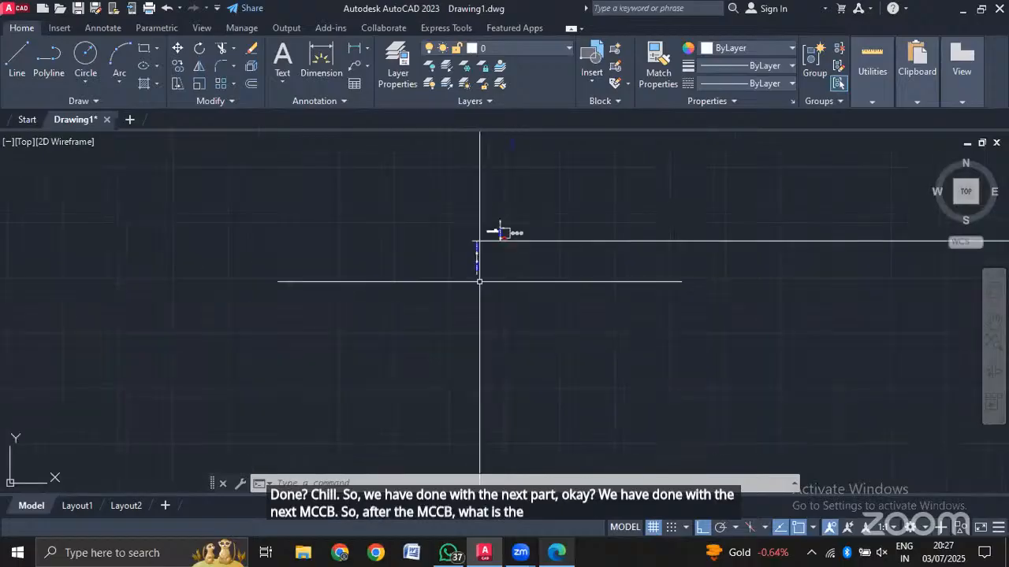
{"action": "scroll", "coordinate": [464, 247], "scroll_direction": "up", "scroll_amount": 4}
{"action": "scroll", "coordinate": [513, 210], "scroll_direction": "up", "scroll_amount": 2}
{"action": "scroll", "coordinate": [549, 203], "scroll_direction": "down", "scroll_amount": 2}
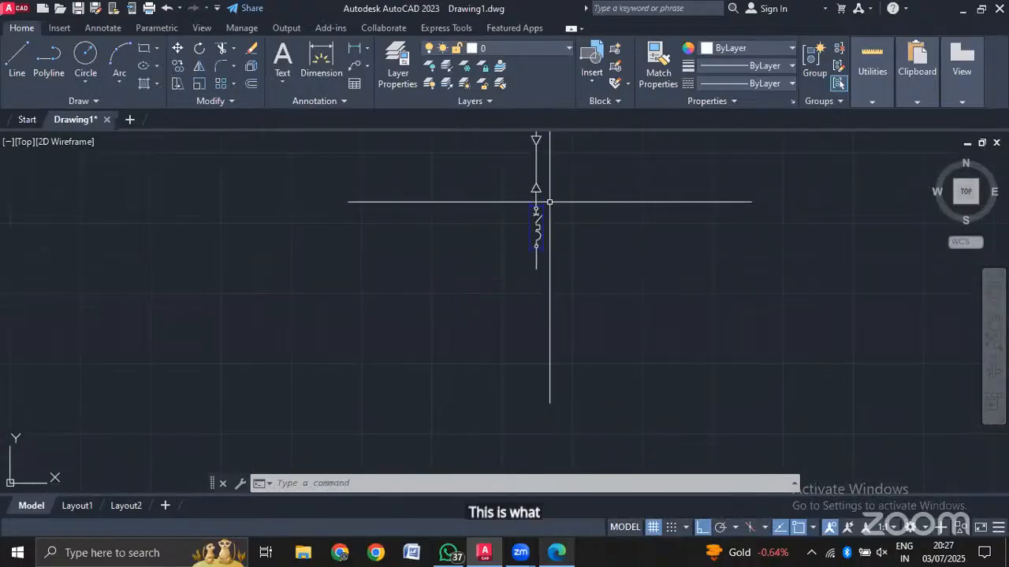
{"action": "scroll", "coordinate": [559, 178], "scroll_direction": "up", "scroll_amount": 2}
{"action": "middle_click_drag", "start_coordinate": [559, 178], "coordinate": [544, 249]}
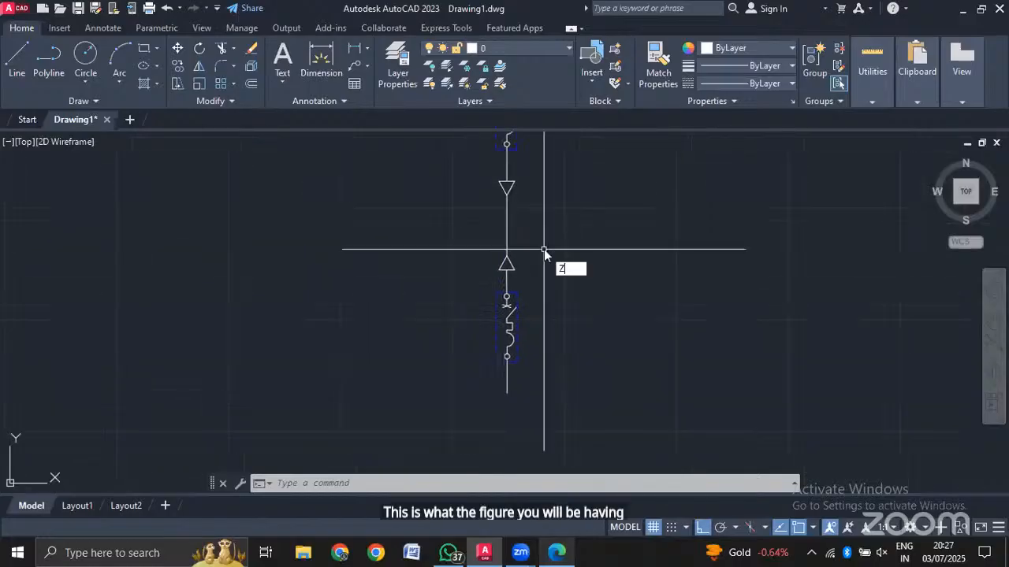
Examine the branch from the busbar down to the free end of the line below the second MCCB.
{"action": "key", "text": "Return"}
{"action": "type", "text": "W"}
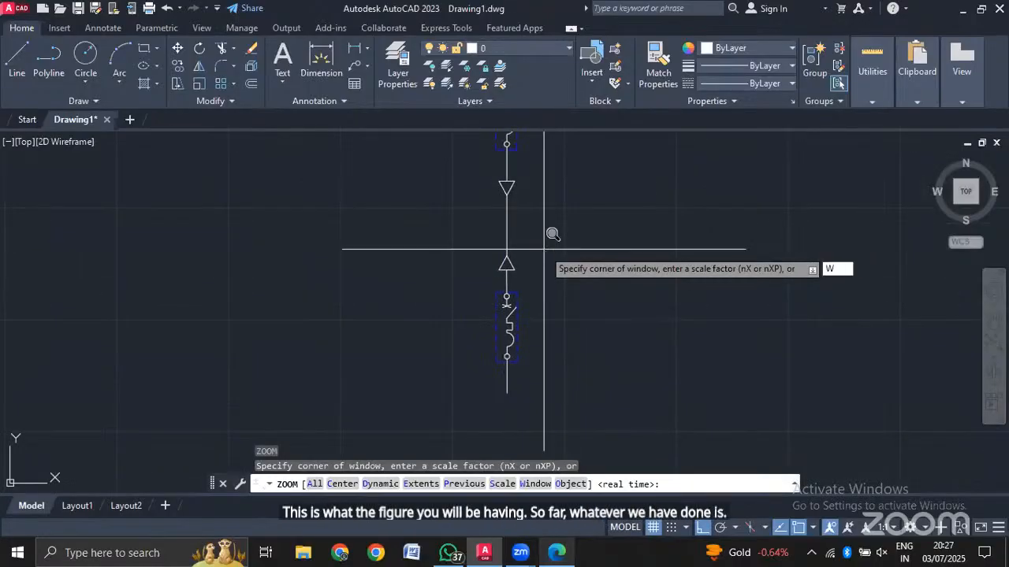
{"action": "key", "text": "Return"}
{"action": "middle_click_drag", "start_coordinate": [543, 249], "coordinate": [500, 381]}
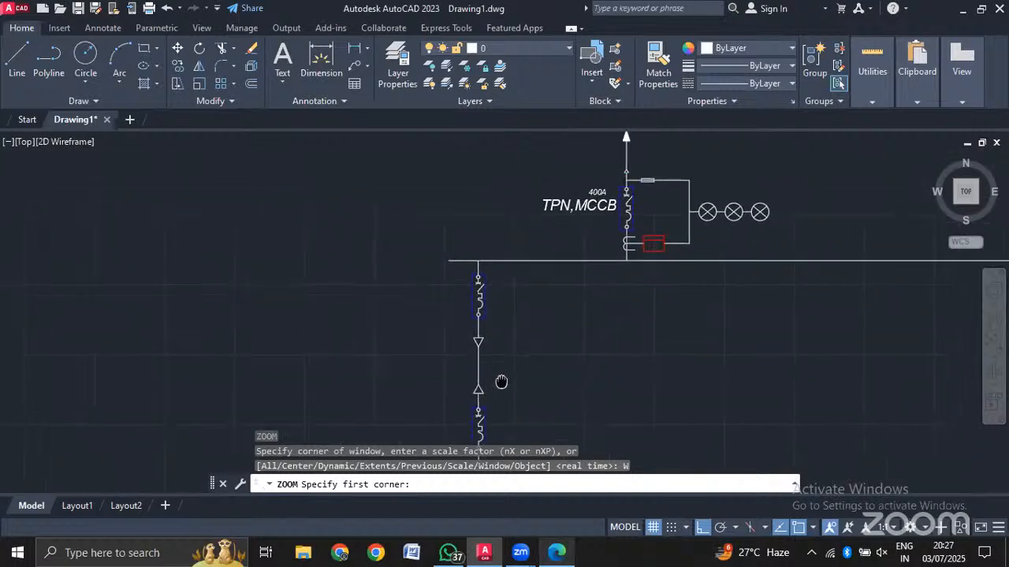
{"action": "scroll", "coordinate": [500, 379], "scroll_direction": "down", "scroll_amount": 2}
{"action": "left_click", "coordinate": [439, 229]}
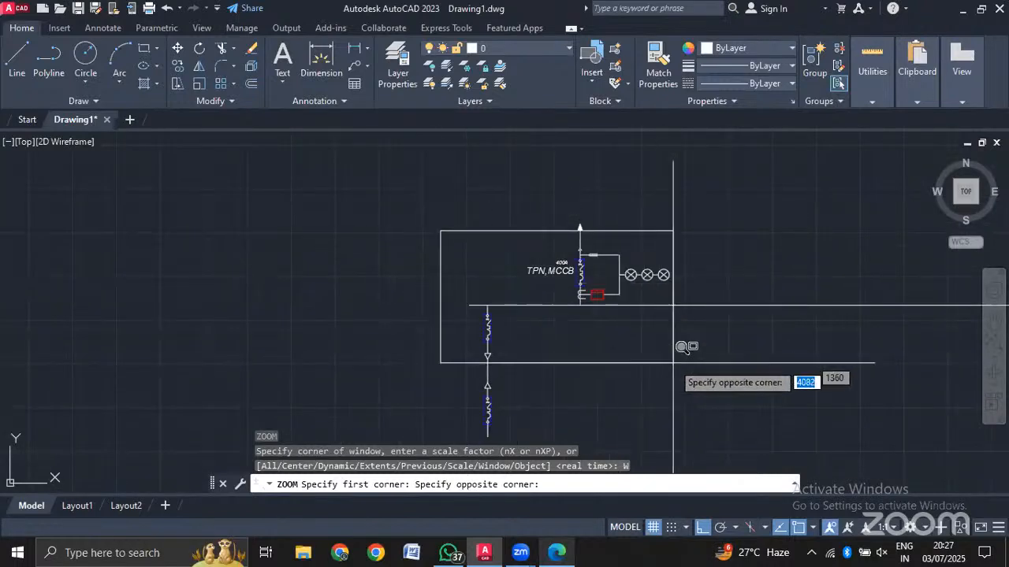
{"action": "left_click", "coordinate": [664, 430]}
{"action": "scroll", "coordinate": [423, 389], "scroll_direction": "up", "scroll_amount": 4}
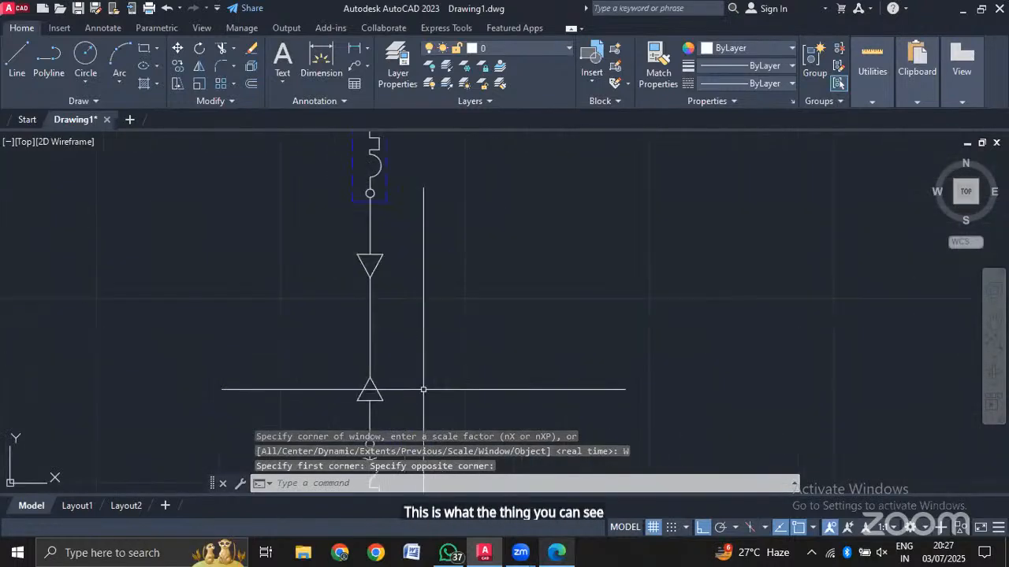
{"action": "middle_click_drag", "start_coordinate": [423, 390], "coordinate": [533, 183]}
{"action": "middle_click_drag", "start_coordinate": [466, 401], "coordinate": [474, 340]}
{"action": "scroll", "coordinate": [474, 340], "scroll_direction": "up", "scroll_amount": 2}
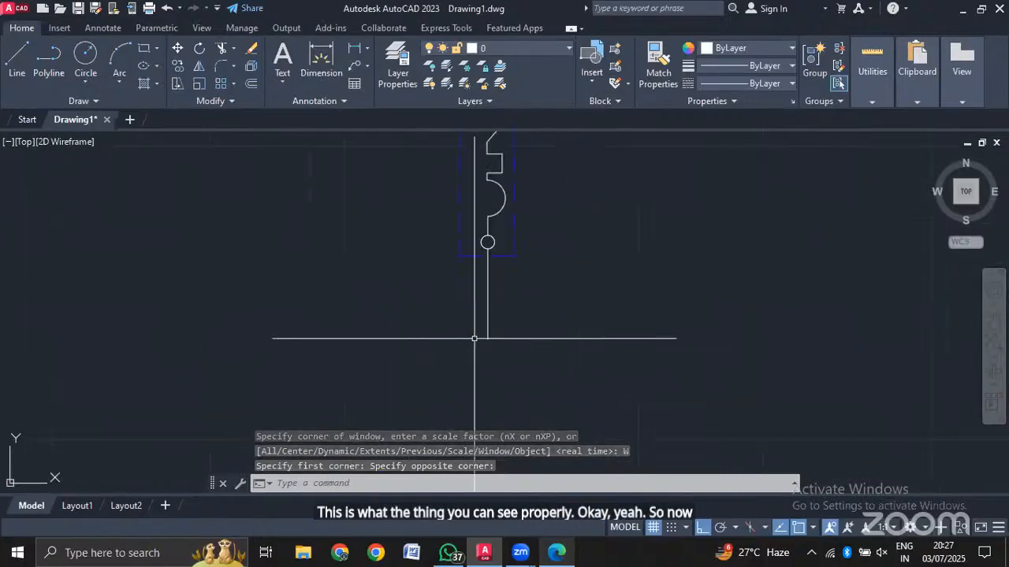
Check which symbols follow the lower MCCB in the SLD PDF in Microsoft Edge, and return to AutoCAD.
{"action": "left_click", "coordinate": [555, 551]}
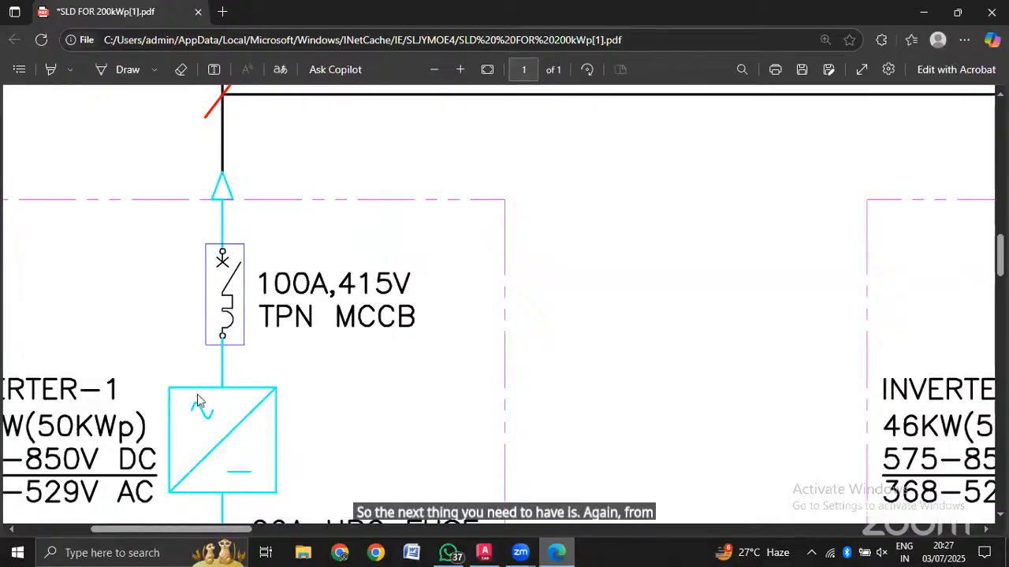
{"action": "scroll", "coordinate": [236, 245], "scroll_direction": "up", "scroll_amount": 10}
{"action": "scroll", "coordinate": [240, 279], "scroll_direction": "down", "scroll_amount": 11}
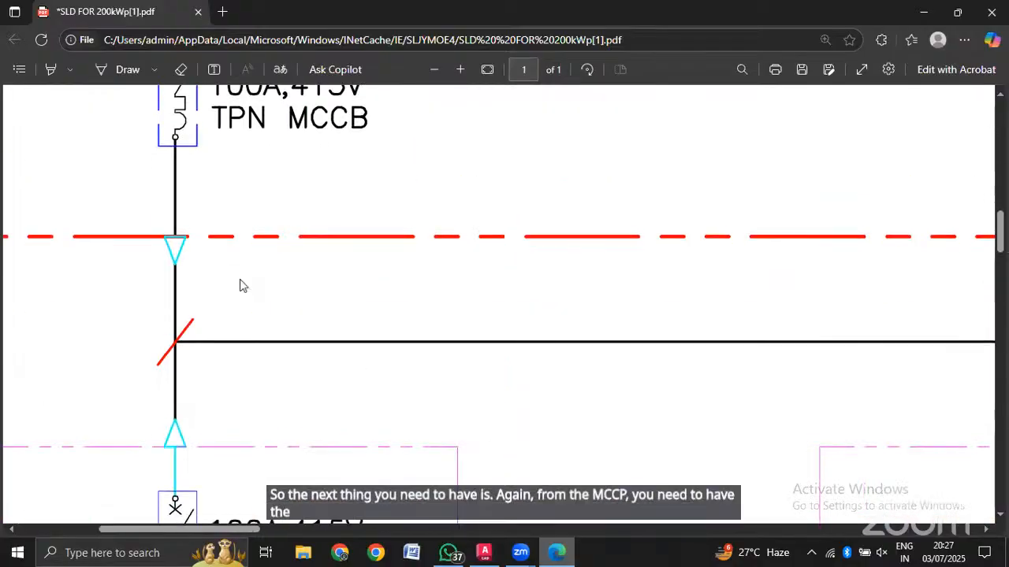
{"action": "scroll", "coordinate": [242, 286], "scroll_direction": "down", "scroll_amount": 3}
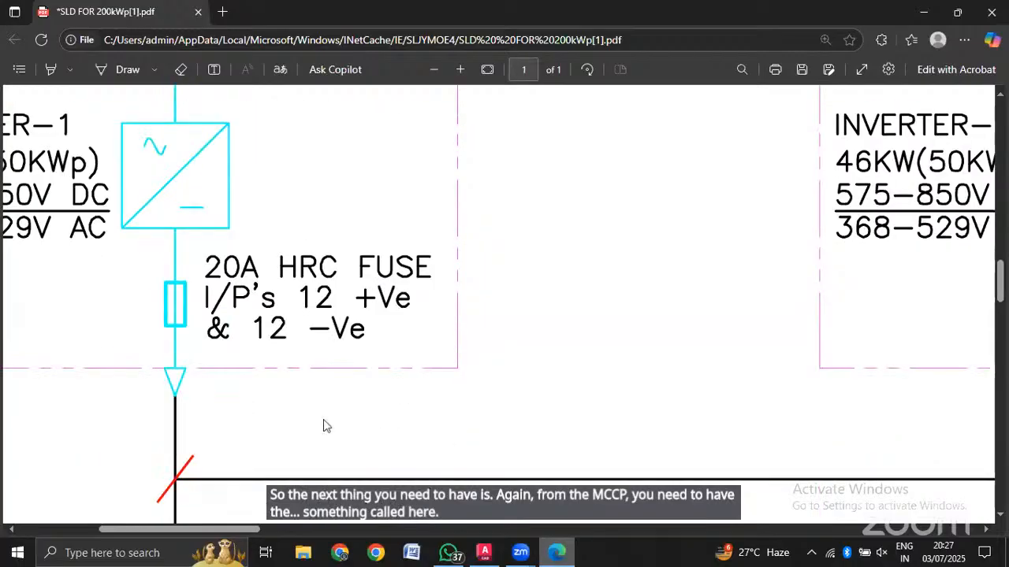
{"action": "scroll", "coordinate": [222, 309], "scroll_direction": "up", "scroll_amount": 1}
{"action": "scroll", "coordinate": [222, 310], "scroll_direction": "left", "scroll_amount": 1}
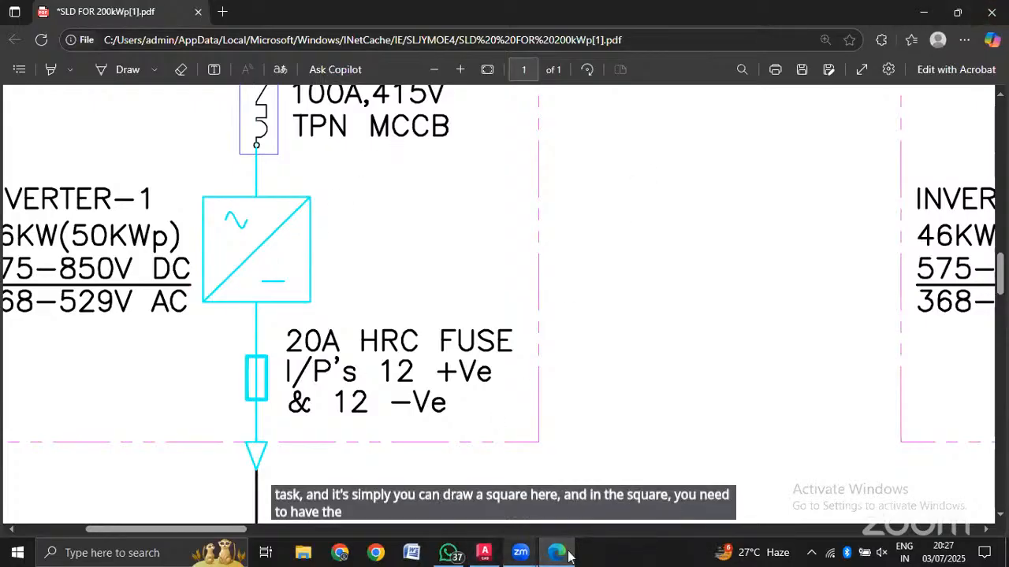
{"action": "left_click", "coordinate": [496, 554]}
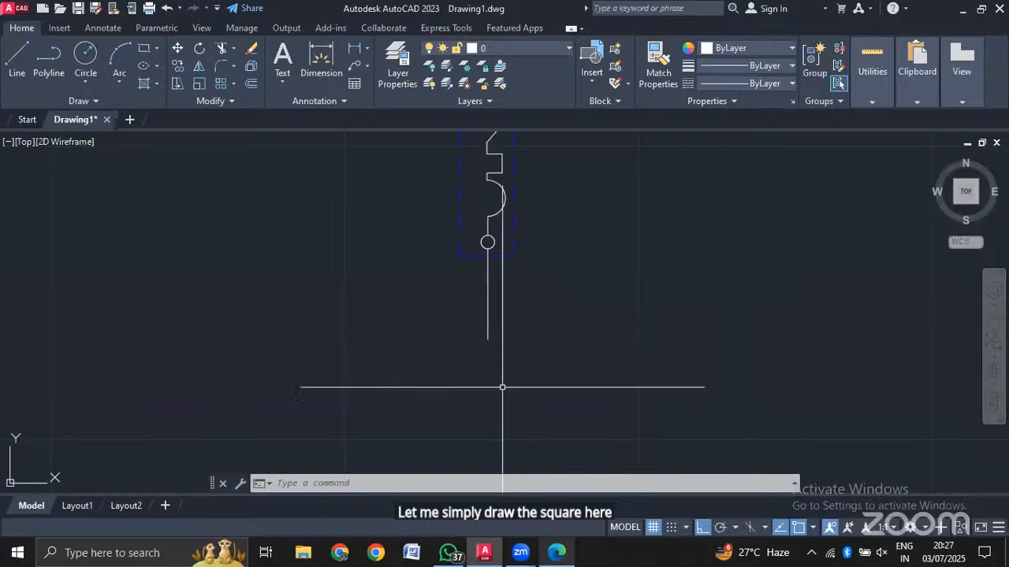
Draw a roughly square rectangle about 23 units wide for the inverter, just below the lower MCCB's line.
{"action": "type", "text": "REC"}
{"action": "key", "text": "Return"}
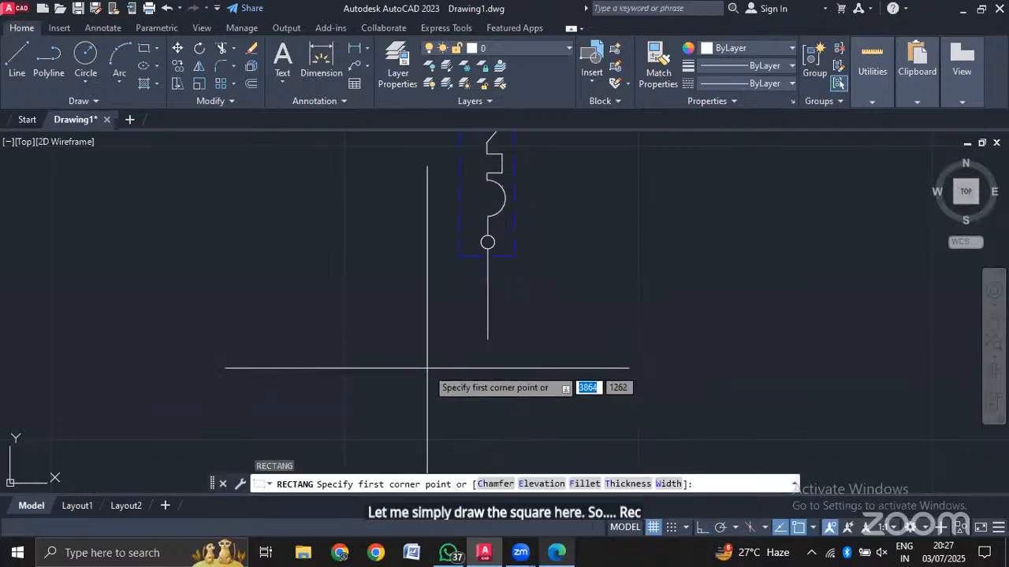
{"action": "middle_click_drag", "start_coordinate": [456, 384], "coordinate": [459, 315]}
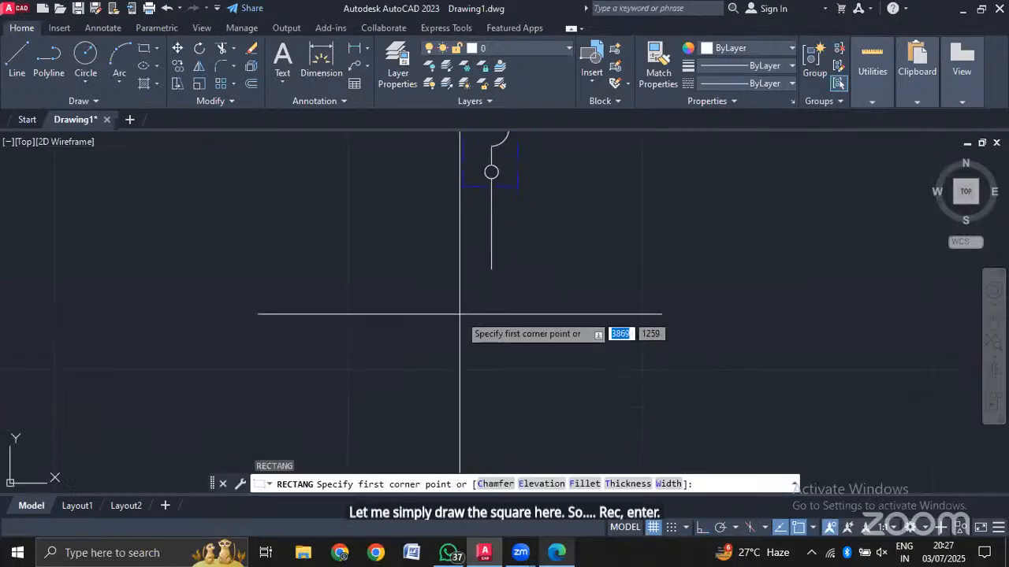
{"action": "left_click", "coordinate": [429, 273]}
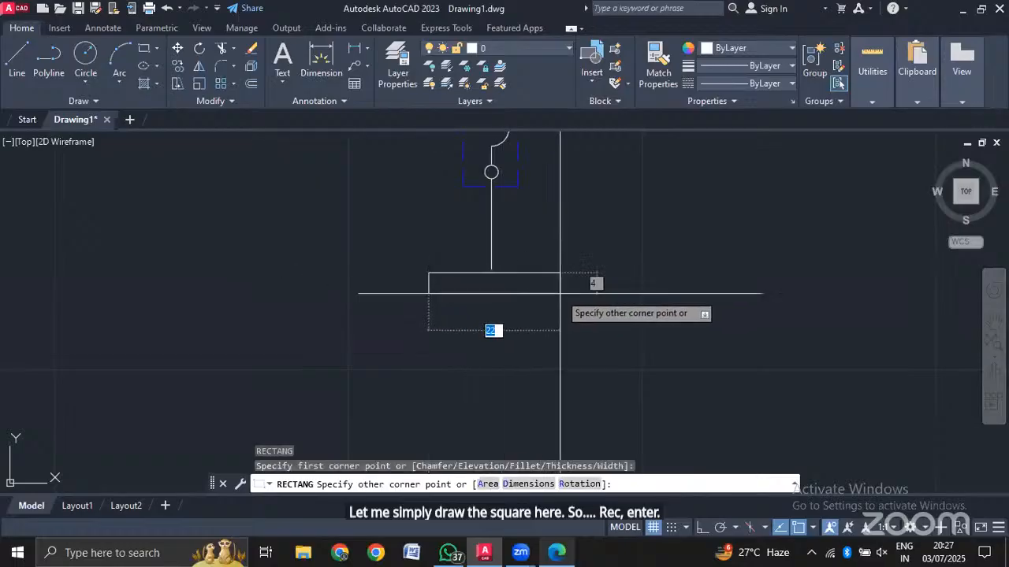
{"action": "left_click", "coordinate": [567, 404]}
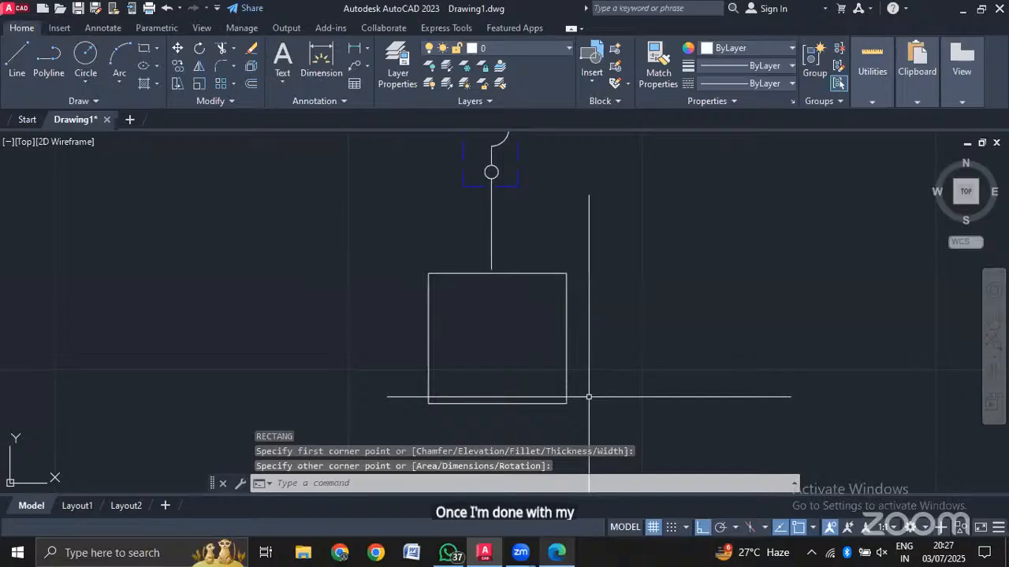
Move the inverter rectangle by its top edge's midpoint onto the lower end of the MCCB's vertical line.
{"action": "type", "text": "m"}
{"action": "key", "text": "Return"}
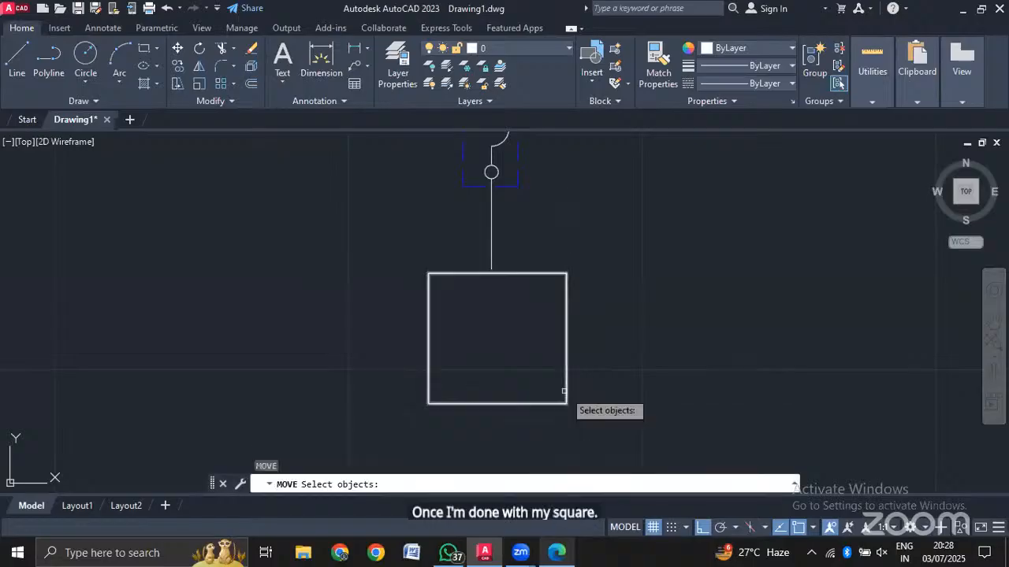
{"action": "left_click", "coordinate": [509, 275]}
{"action": "key", "text": "Return"}
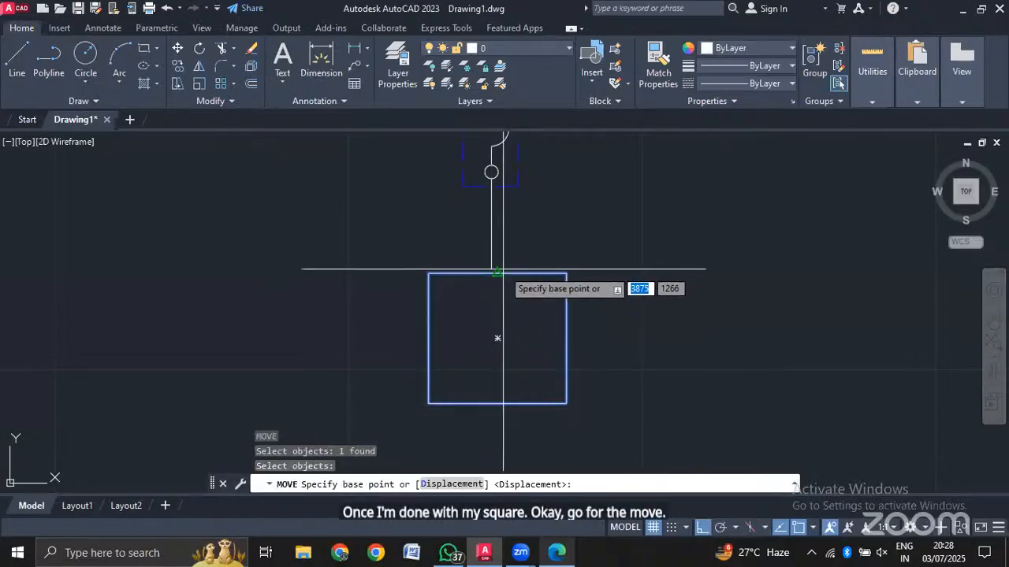
{"action": "left_click", "coordinate": [497, 273]}
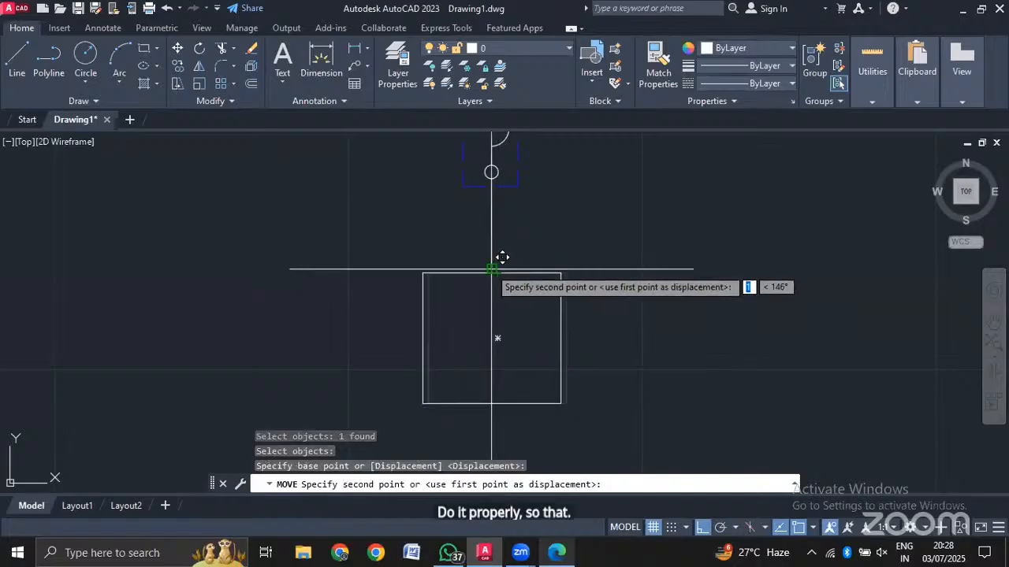
{"action": "left_click", "coordinate": [501, 257]}
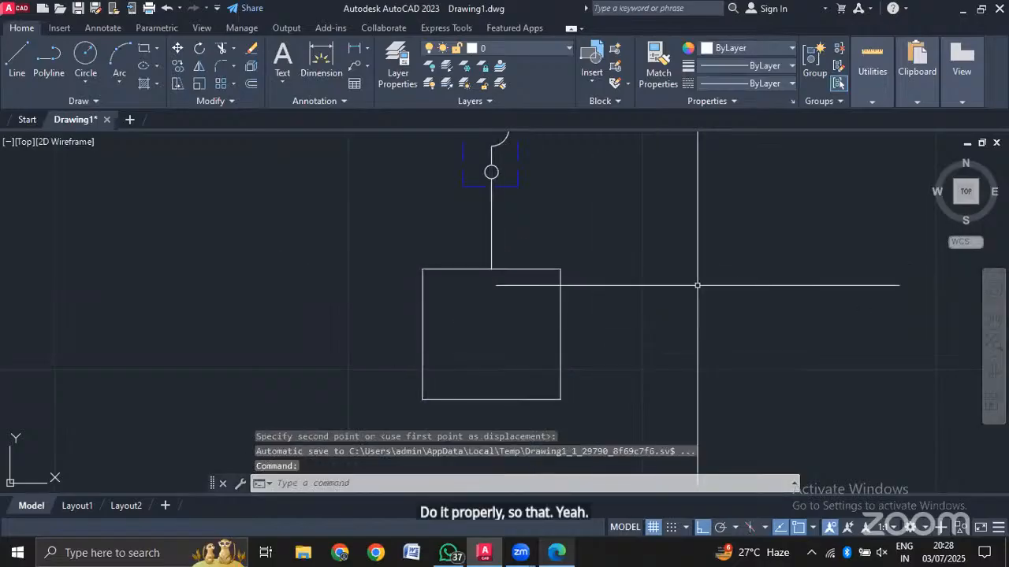
Draw a diagonal line across the inverter rectangle from its upper-right corner to its lower-left corner.
{"action": "type", "text": "l"}
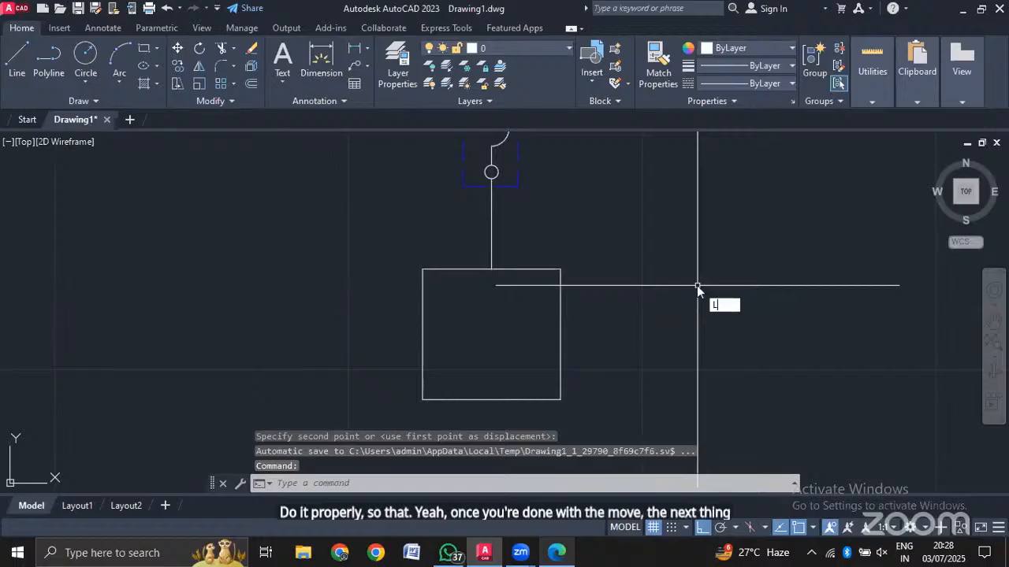
{"action": "key", "text": "Return"}
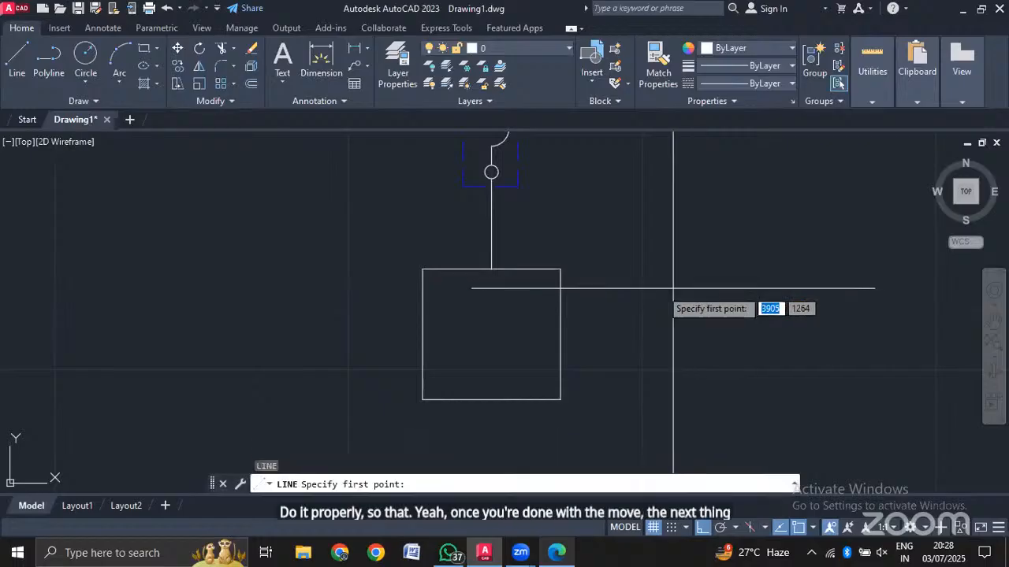
{"action": "left_click", "coordinate": [560, 269]}
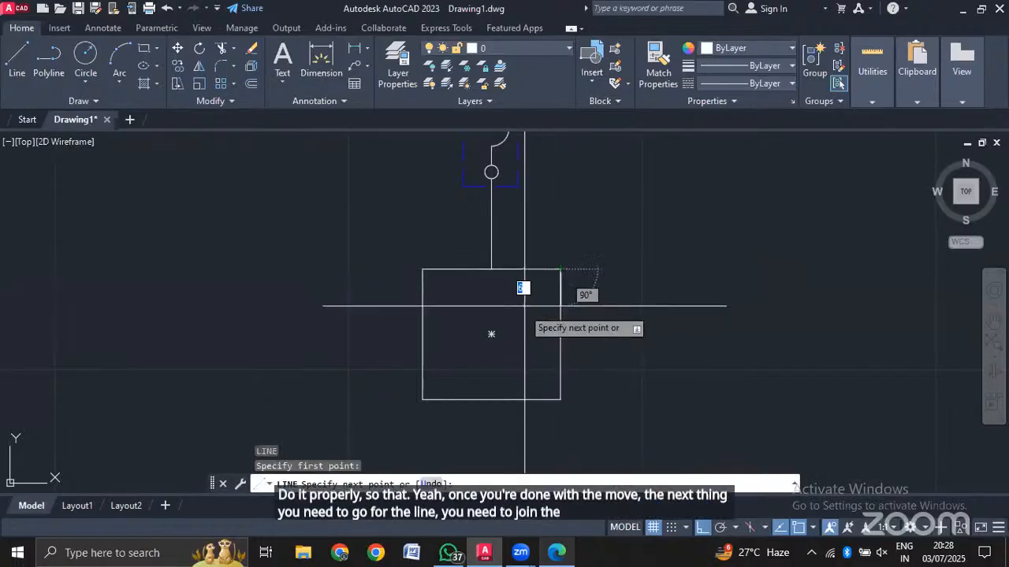
{"action": "left_click", "coordinate": [423, 399]}
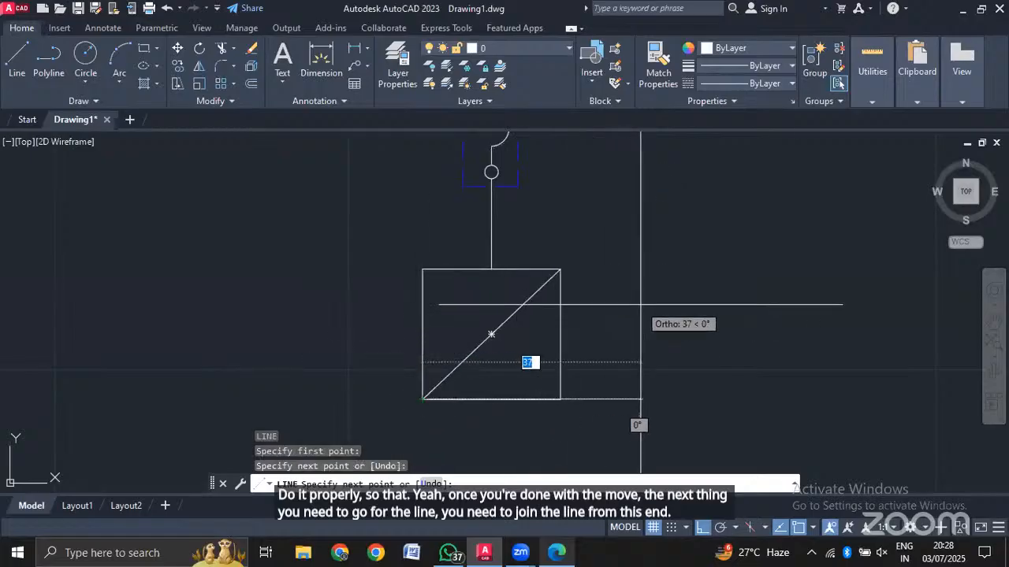
{"action": "key", "text": "Escape"}
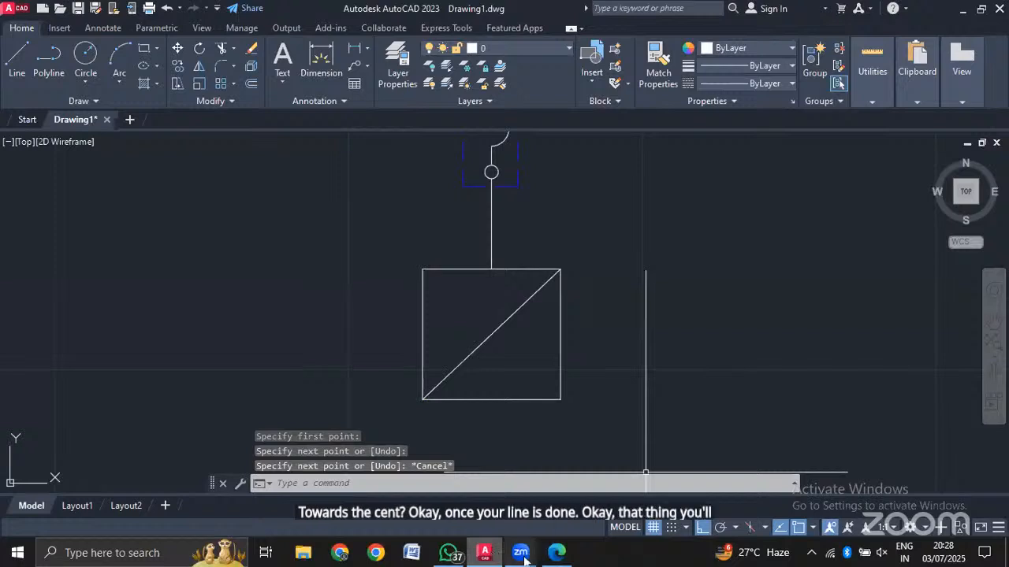
Check the inverter's AC and DC markings and the symbols below it in the SLD PDF in Microsoft Edge, and return to AutoCAD.
{"action": "left_click", "coordinate": [556, 552]}
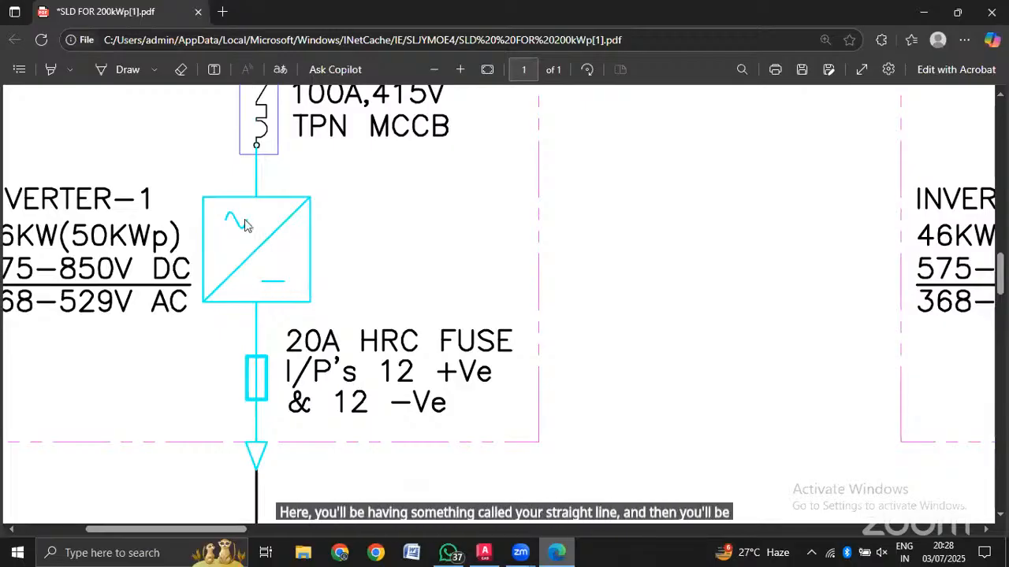
{"action": "scroll", "coordinate": [260, 236], "scroll_direction": "down", "scroll_amount": 3}
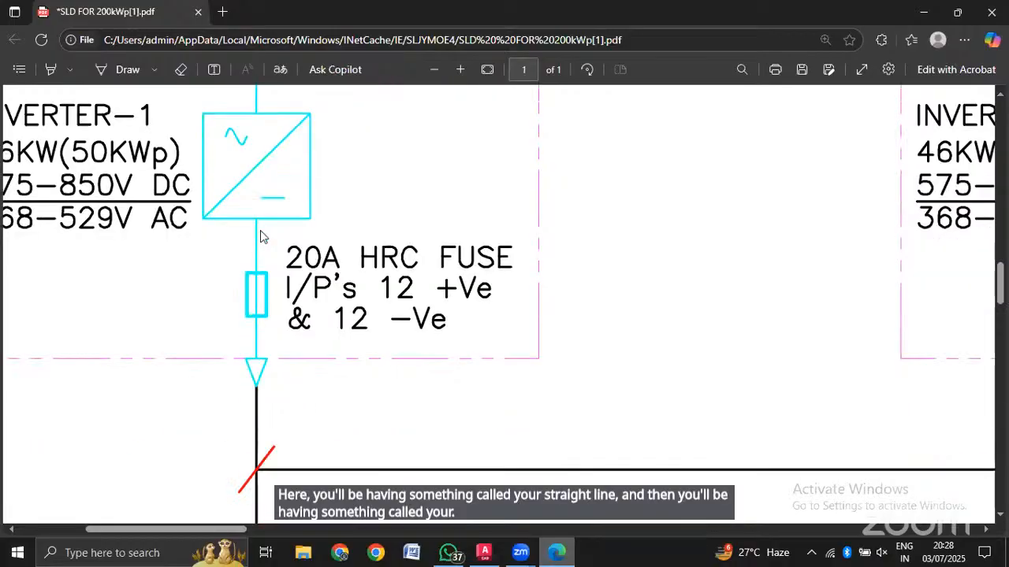
{"action": "scroll", "coordinate": [255, 181], "scroll_direction": "up", "scroll_amount": 3}
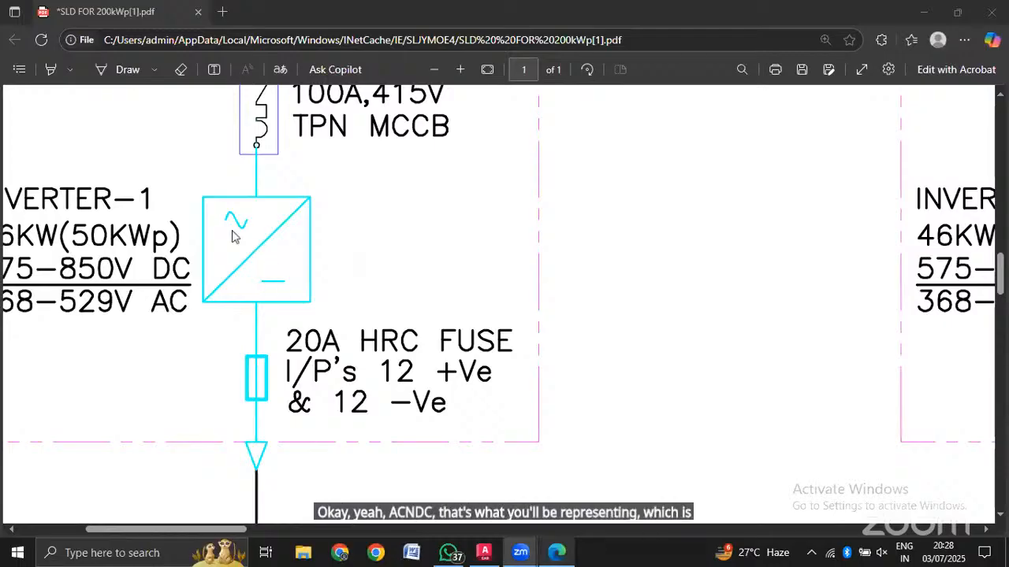
{"action": "scroll", "coordinate": [266, 307], "scroll_direction": "down", "scroll_amount": 3}
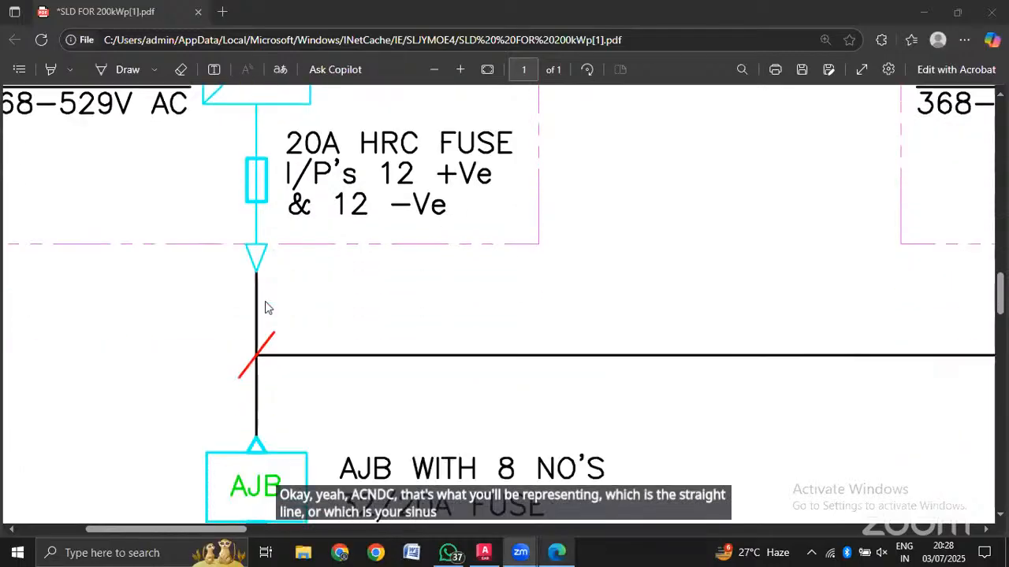
{"action": "scroll", "coordinate": [265, 307], "scroll_direction": "up", "scroll_amount": 2}
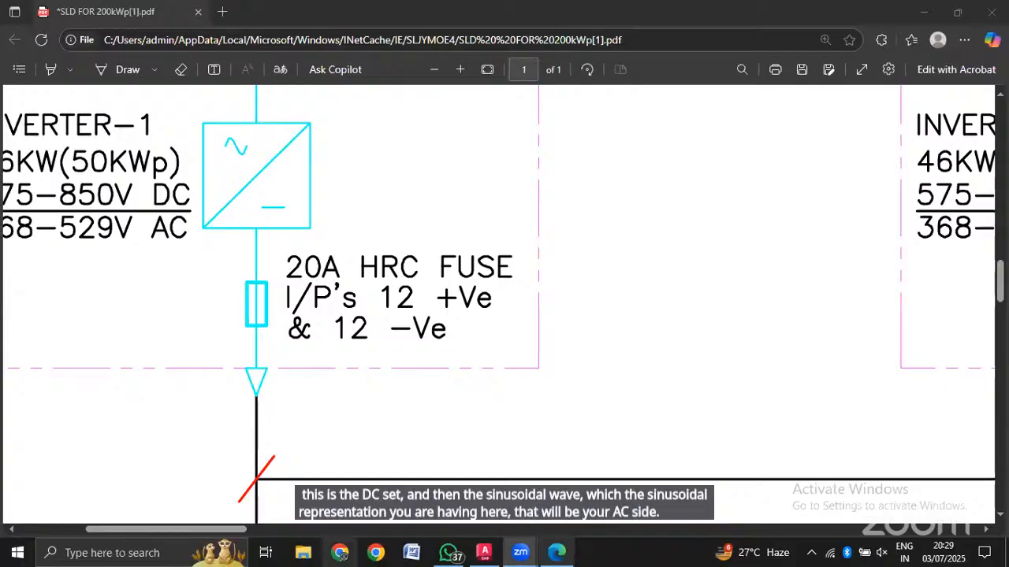
{"action": "left_click", "coordinate": [484, 554]}
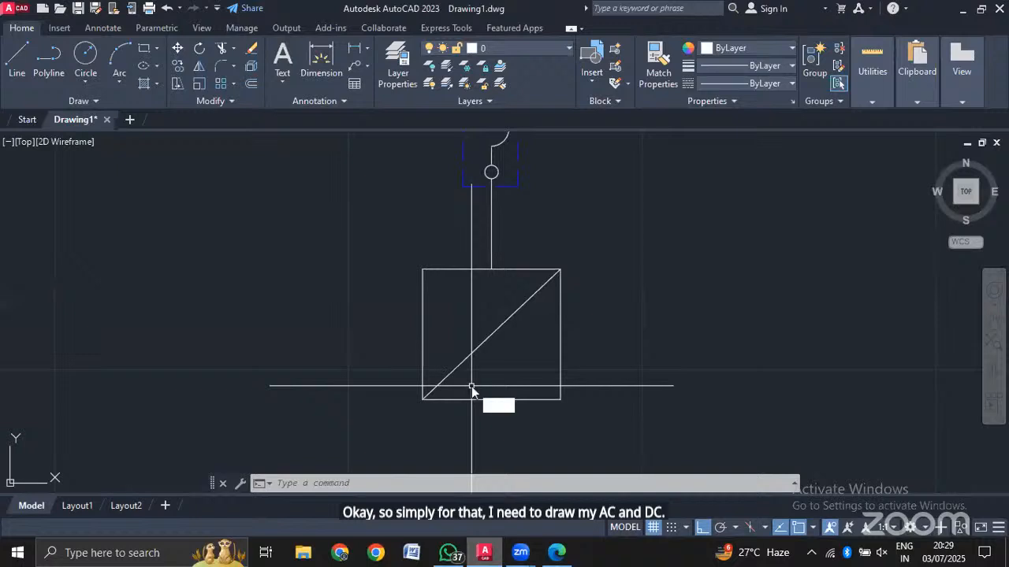
Draw a short horizontal line in the inverter rectangle's lower-right half as the DC marking.
{"action": "key", "text": "l"}
{"action": "key", "text": "Return"}
{"action": "left_click", "coordinate": [494, 365]}
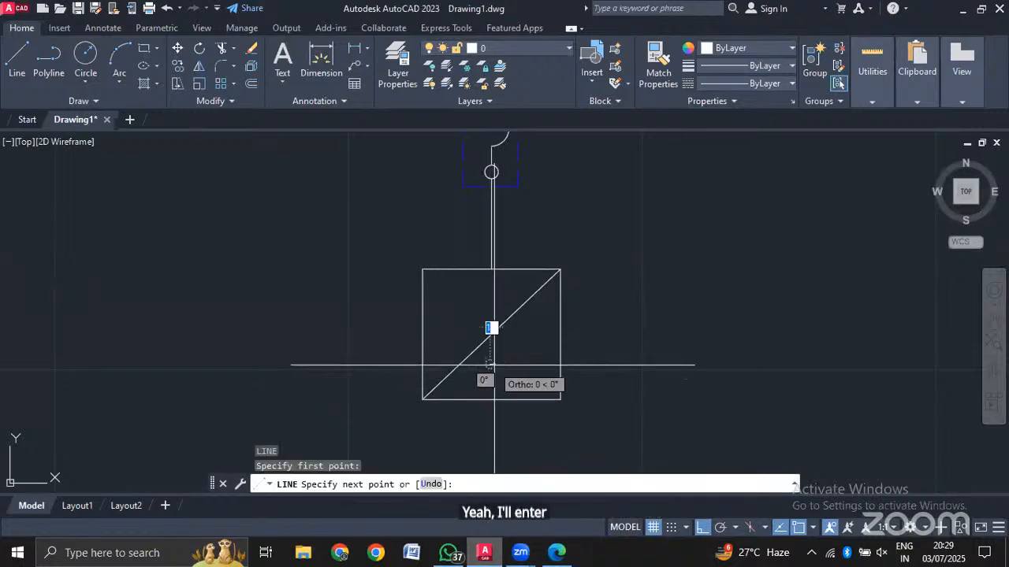
{"action": "left_click", "coordinate": [548, 364]}
{"action": "key", "text": "Escape"}
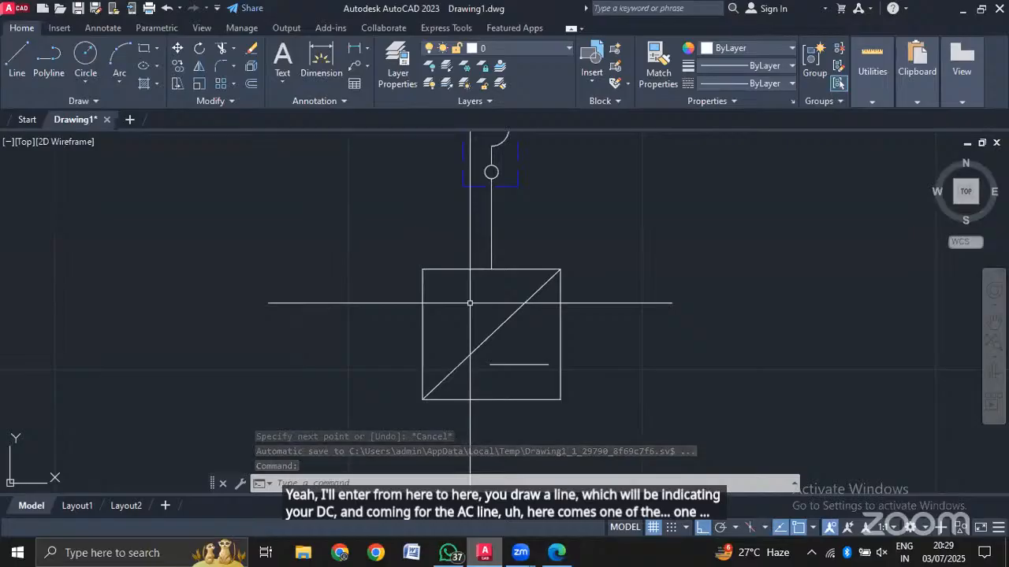
Turn Ortho off and draw a four-point spline wave in the inverter rectangle's upper-left half as the AC marking.
{"action": "key", "text": "F8"}
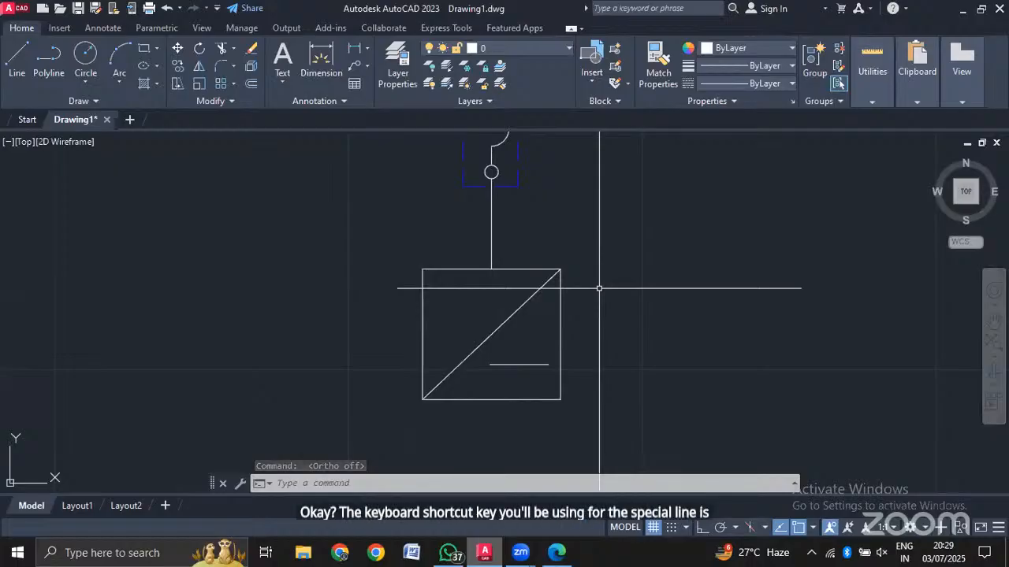
{"action": "type", "text": "SP"}
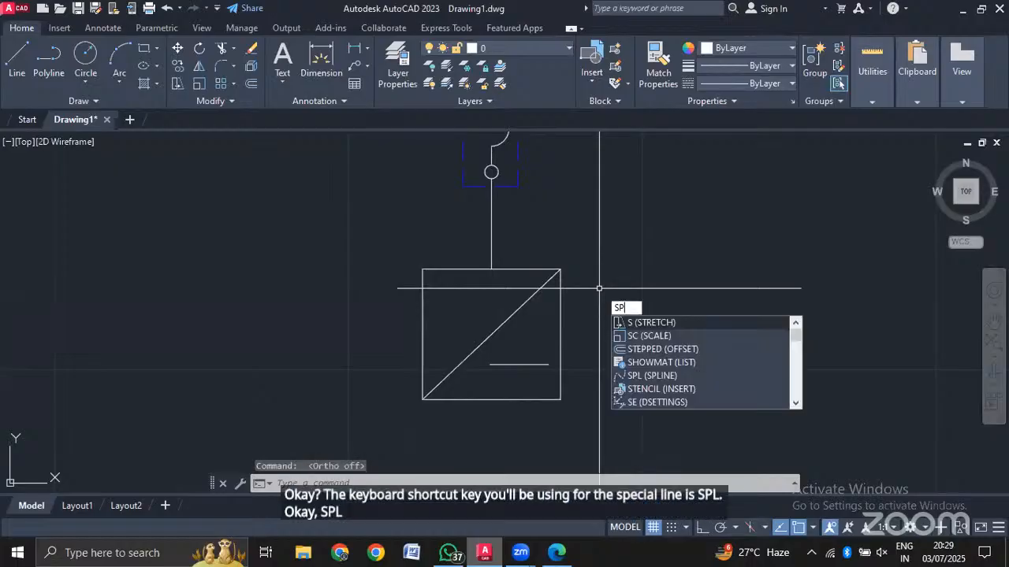
{"action": "type", "text": "L"}
{"action": "key", "text": "Return"}
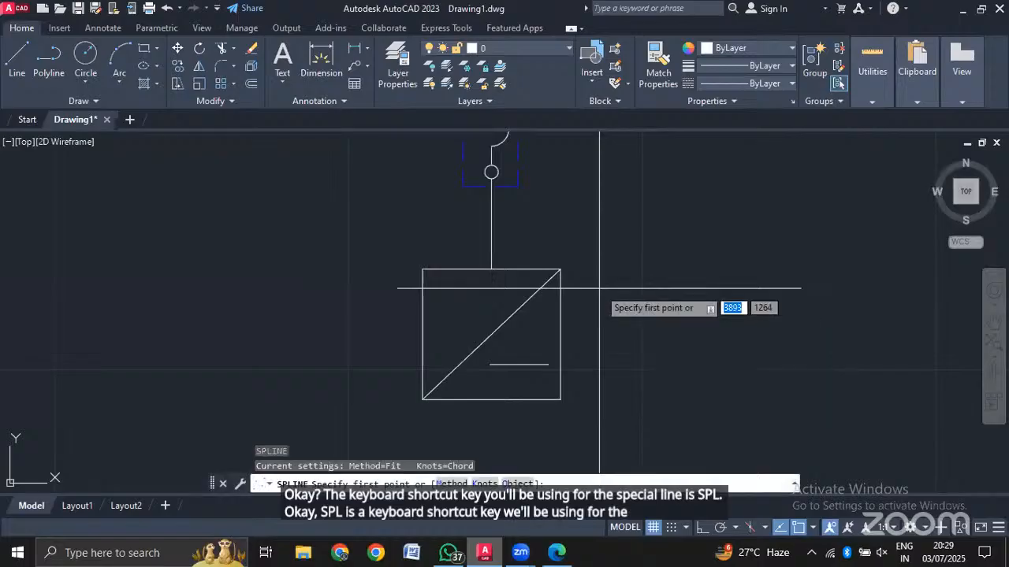
{"action": "left_click", "coordinate": [443, 321]}
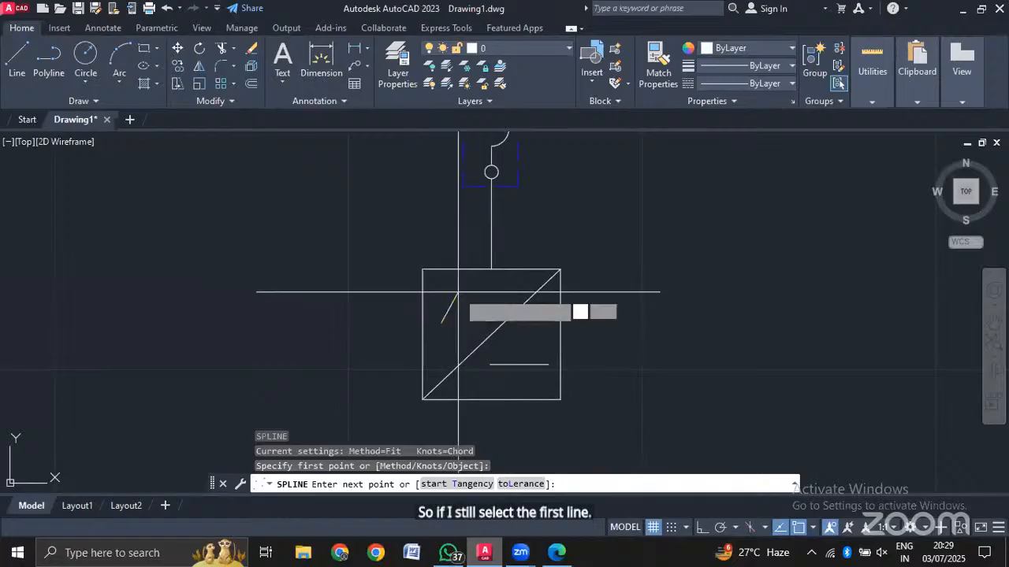
{"action": "left_click", "coordinate": [457, 291]}
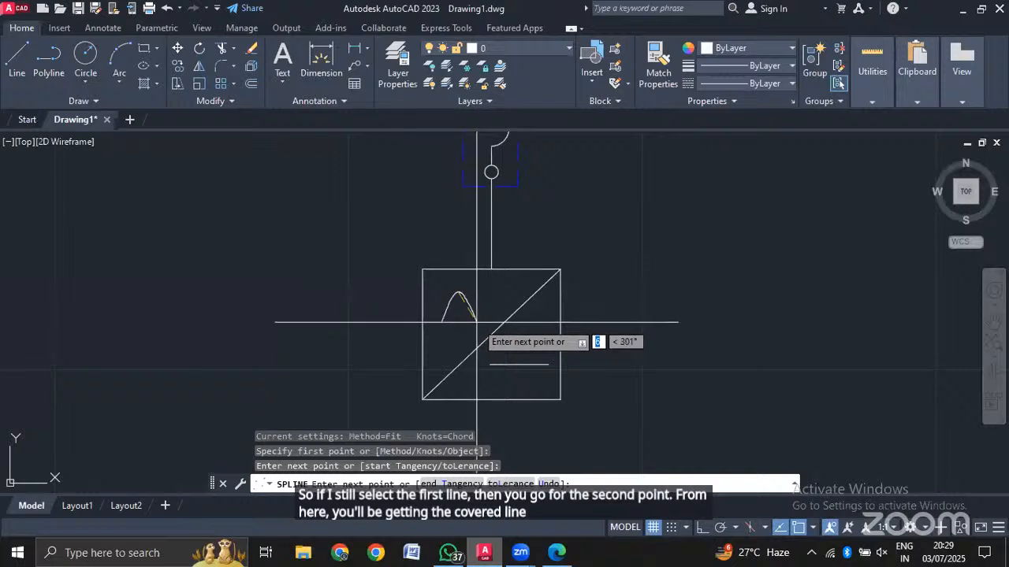
{"action": "left_click", "coordinate": [476, 321]}
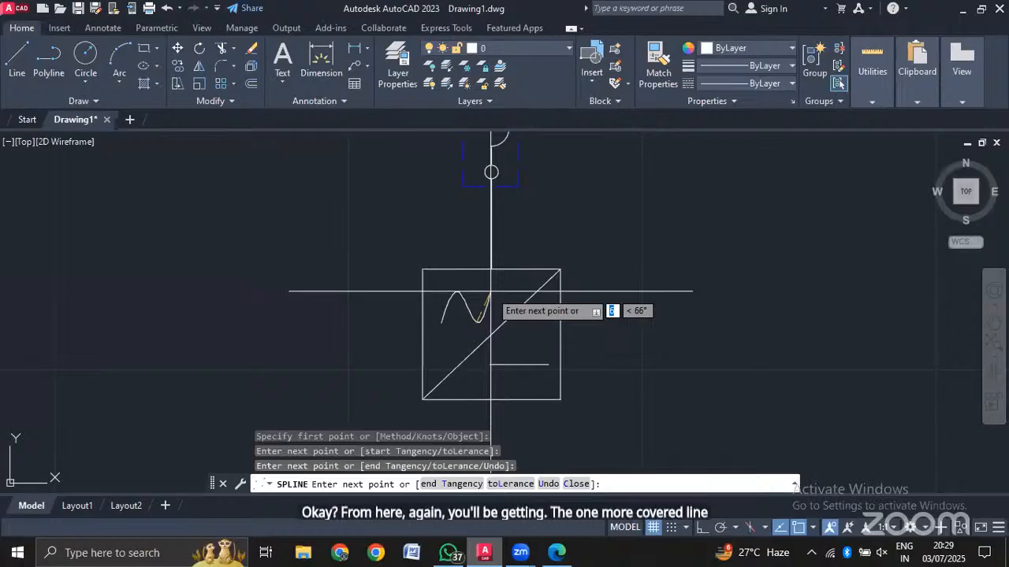
{"action": "left_click", "coordinate": [491, 291]}
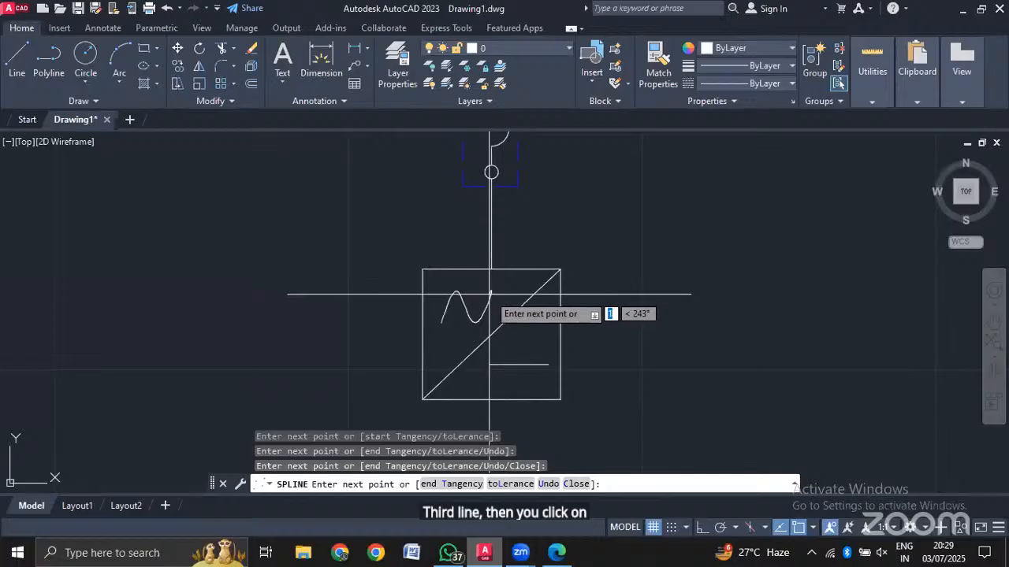
{"action": "key", "text": "Return"}
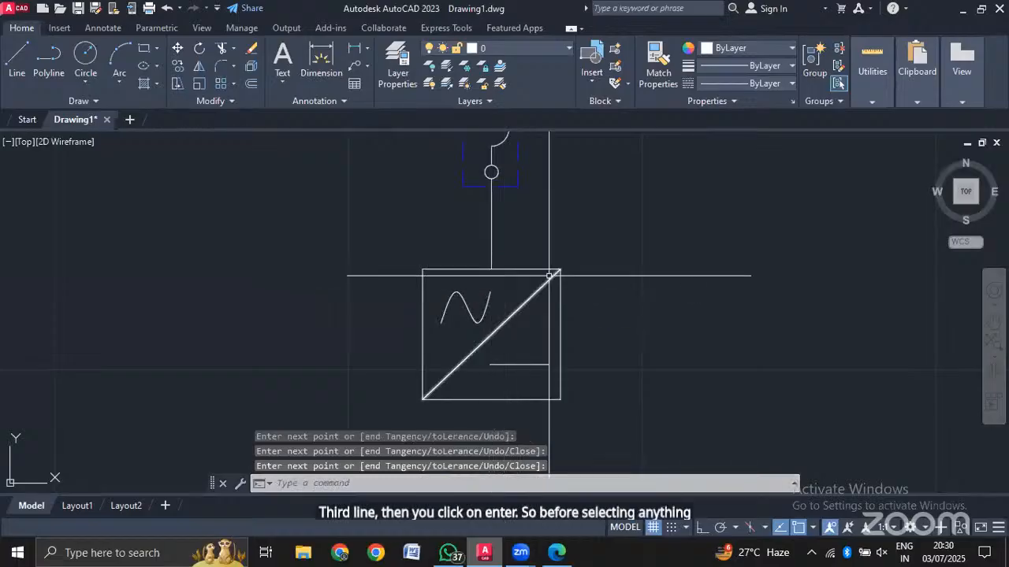
Compare the inverter's AC marking with the one in the SLD PDF in Microsoft Edge, and return to AutoCAD.
{"action": "scroll", "coordinate": [688, 342], "scroll_direction": "down", "scroll_amount": 2}
{"action": "scroll", "coordinate": [672, 370], "scroll_direction": "up", "scroll_amount": 2}
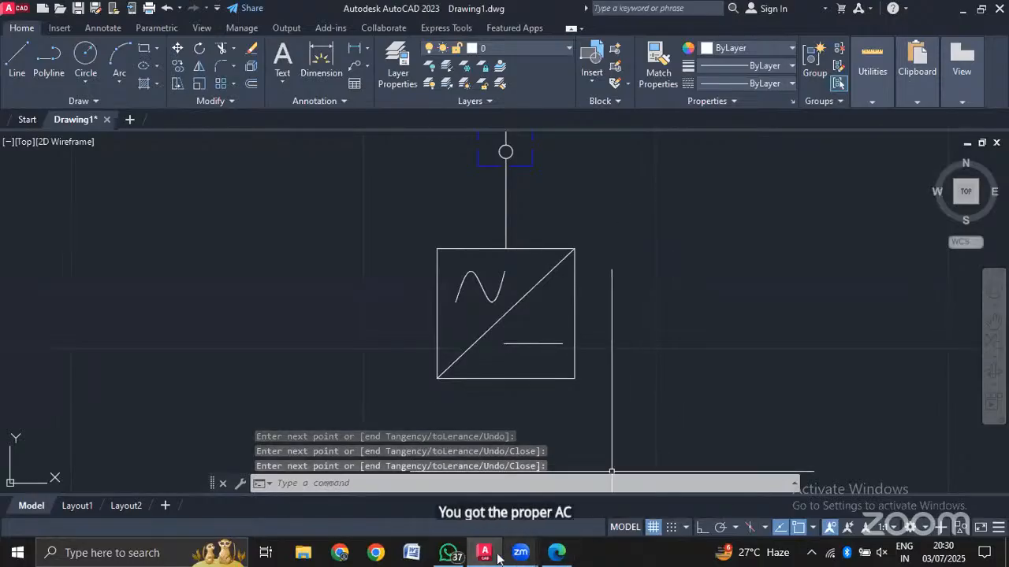
{"action": "left_click", "coordinate": [556, 552]}
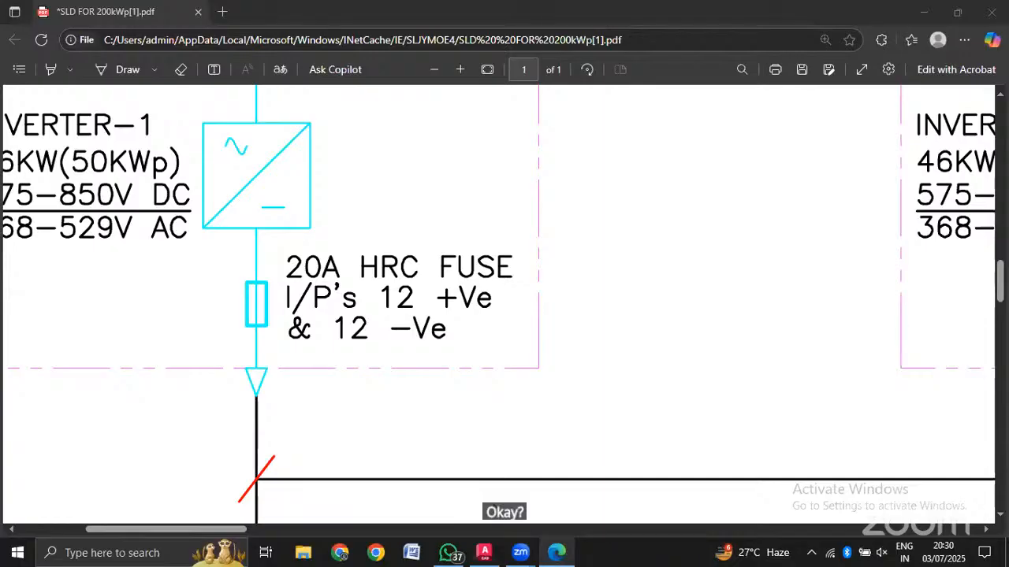
{"action": "left_click", "coordinate": [484, 552]}
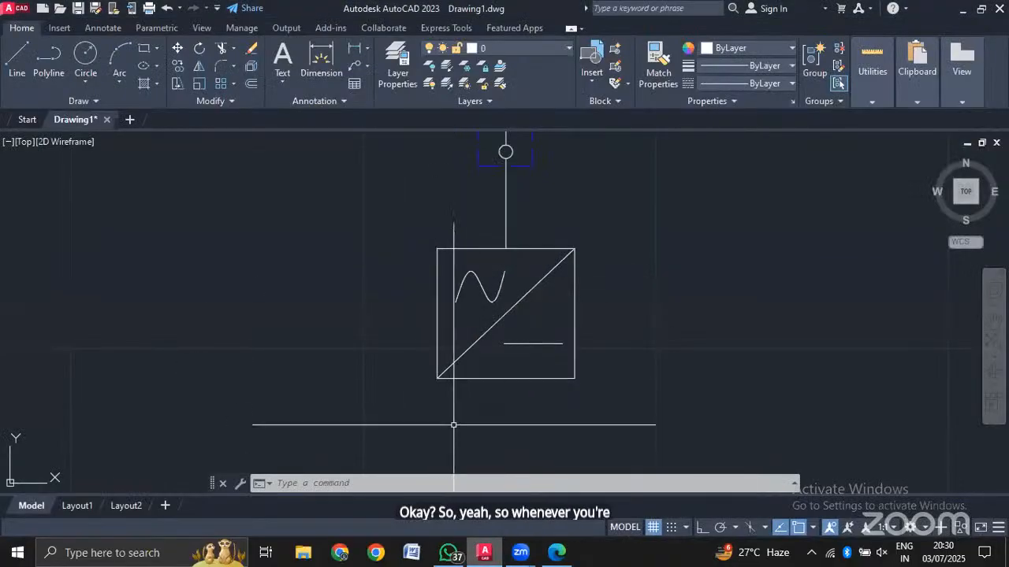
Draw a deeper four-point spline wave in the empty space right of the inverter rectangle.
{"action": "type", "text": "SPL"}
{"action": "key", "text": "Return"}
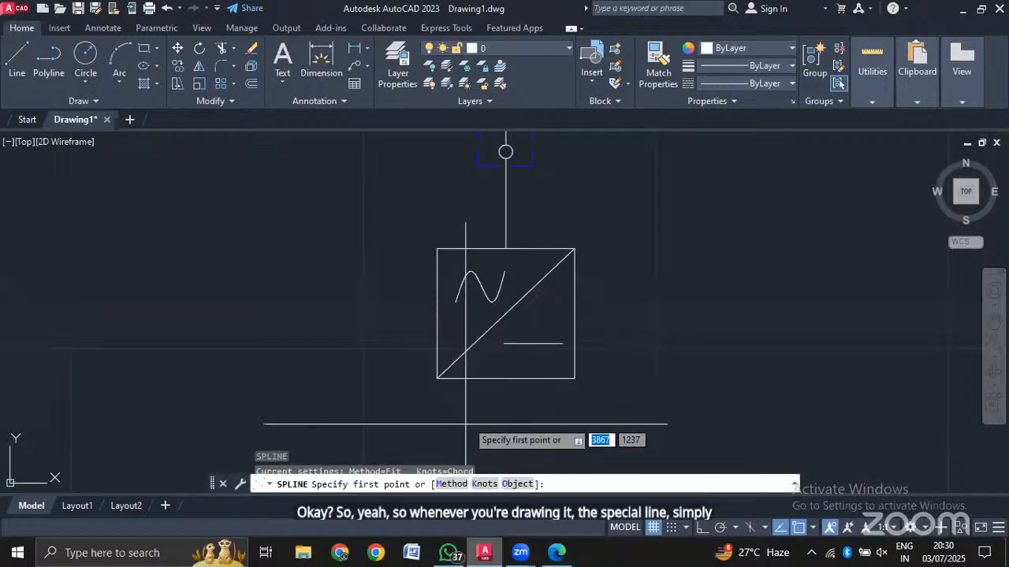
{"action": "left_click", "coordinate": [617, 300]}
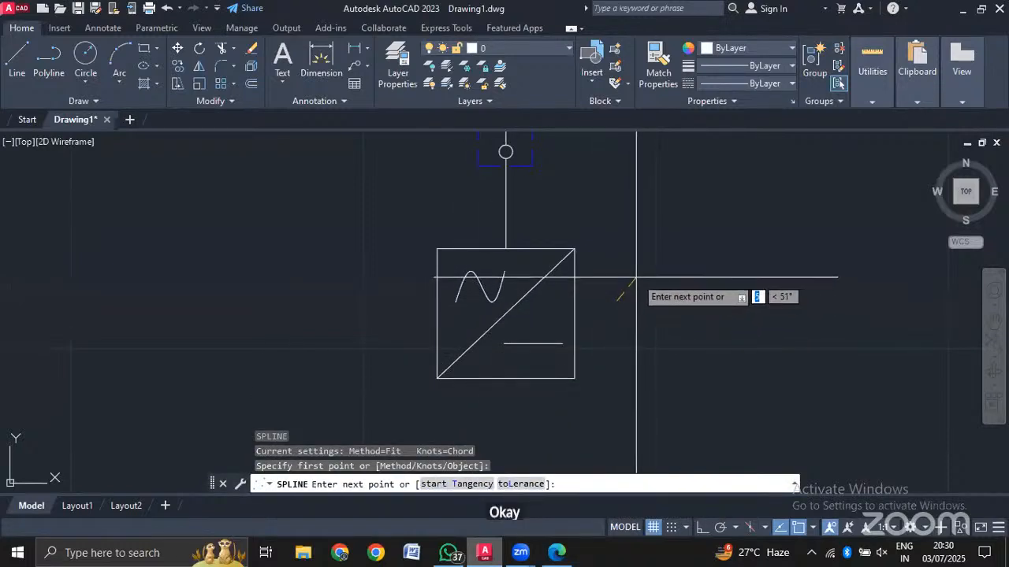
{"action": "left_click", "coordinate": [633, 278]}
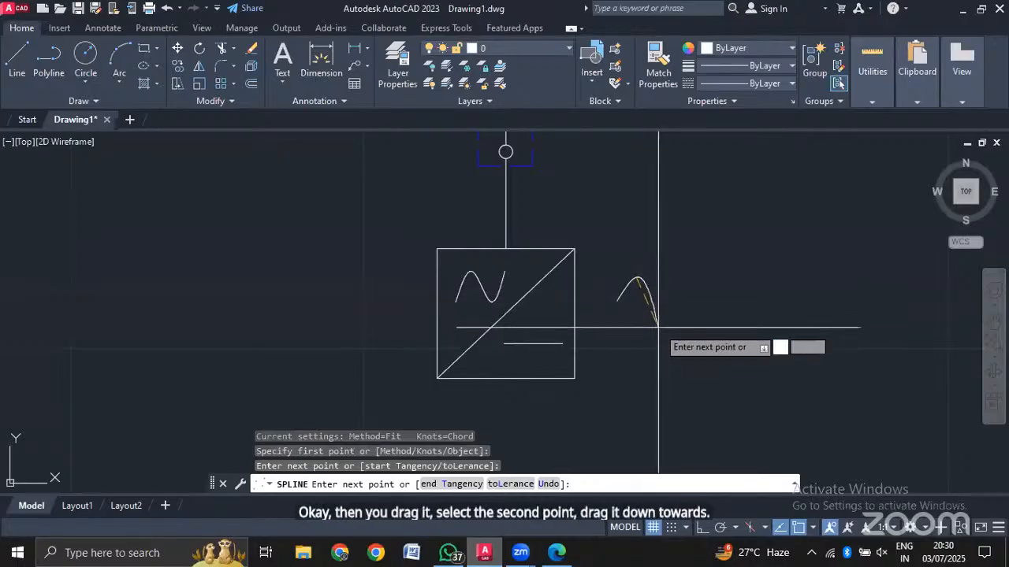
{"action": "left_click", "coordinate": [659, 327]}
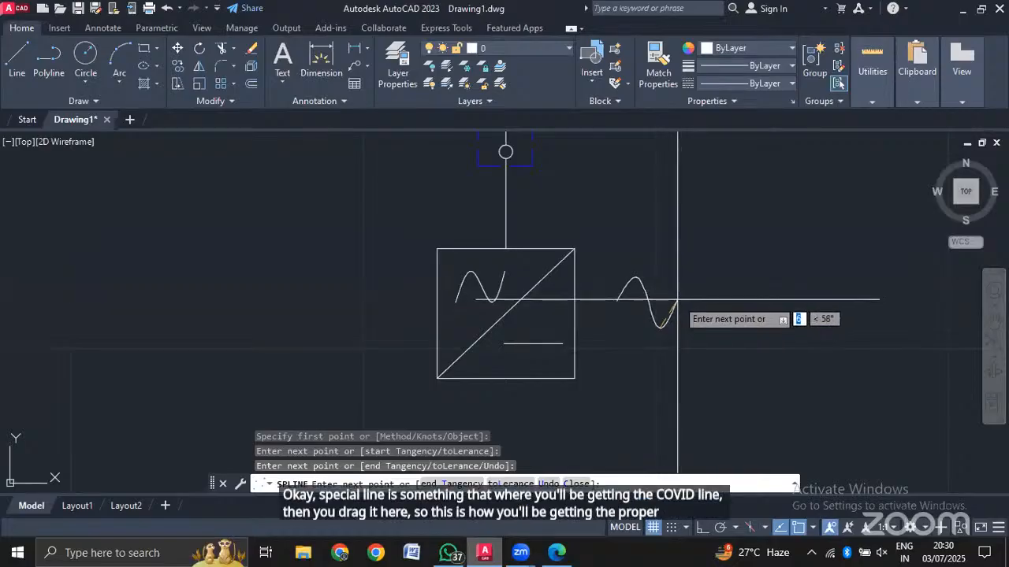
{"action": "left_click", "coordinate": [677, 299]}
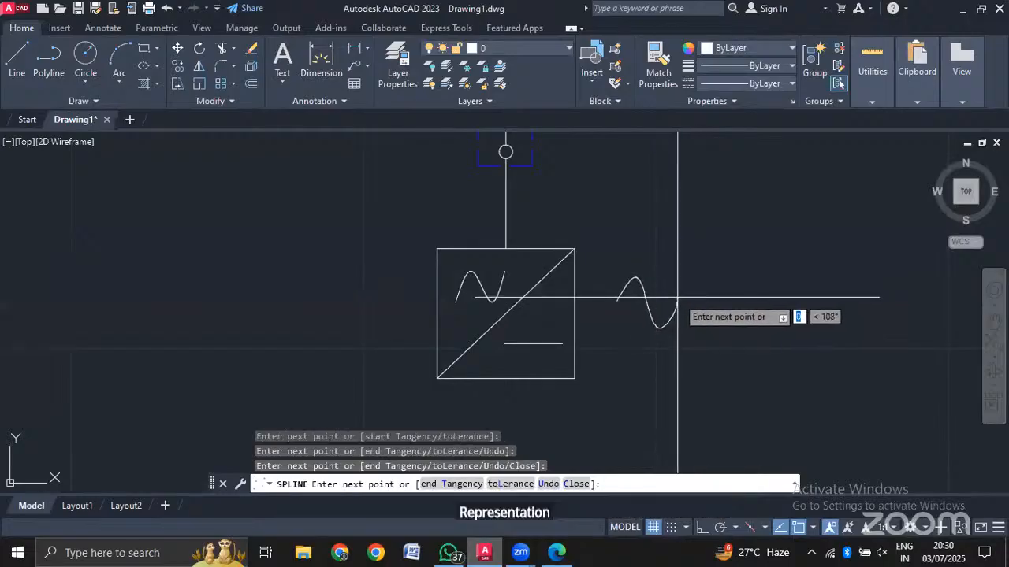
{"action": "key", "text": "Return"}
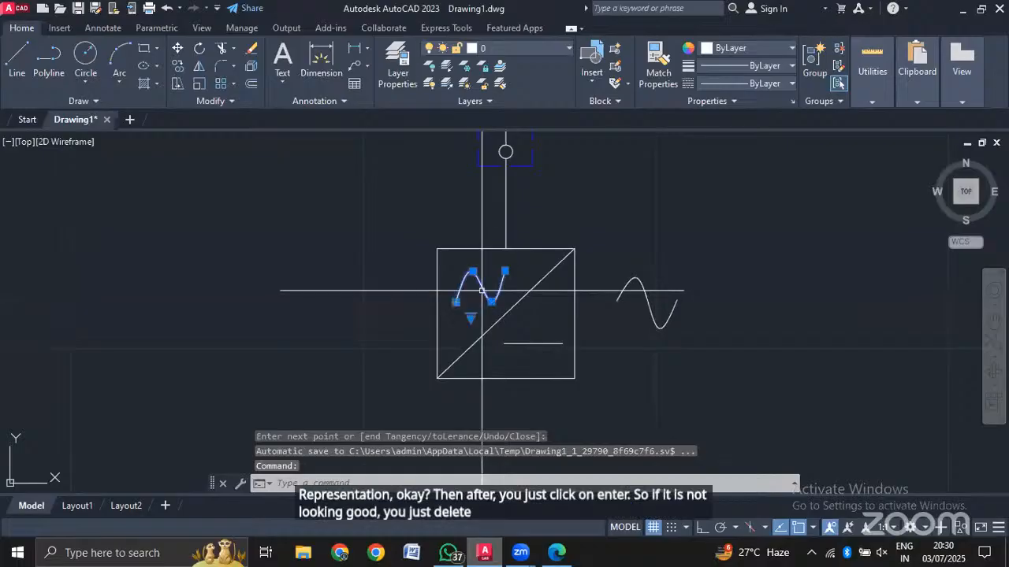
Delete the AC wave inside the inverter rectangle and move the new spline wave into the rectangle's upper-left half.
{"action": "key", "text": "Delete"}
{"action": "left_click", "coordinate": [652, 316]}
{"action": "type", "text": "M"}
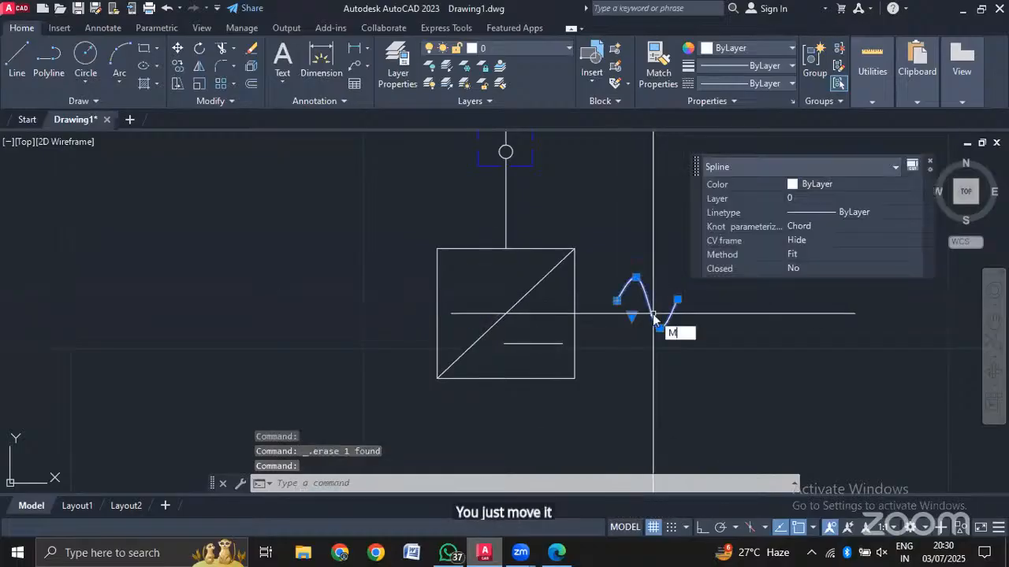
{"action": "key", "text": "Return"}
{"action": "left_click", "coordinate": [649, 303]}
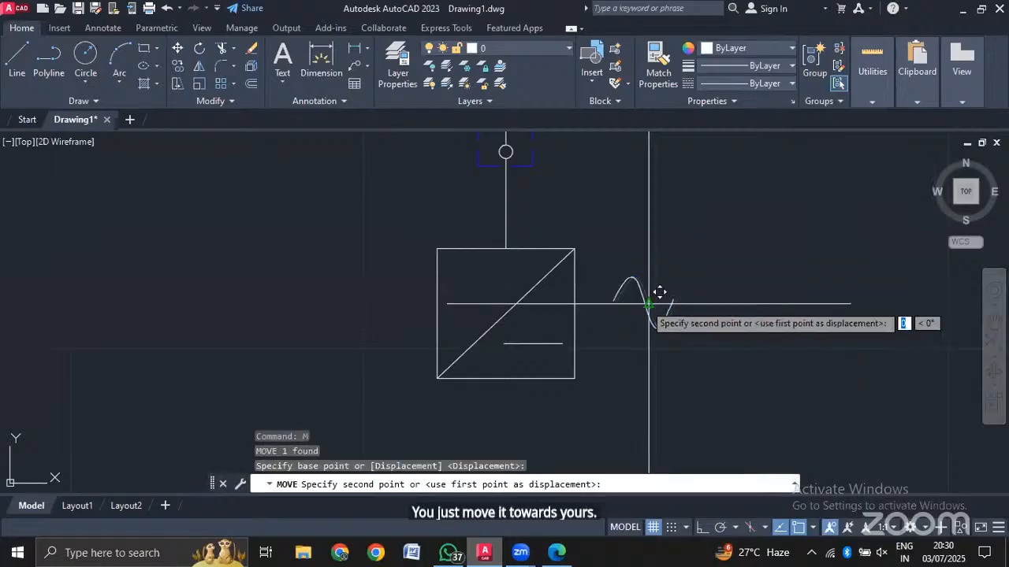
{"action": "left_click", "coordinate": [486, 275]}
{"action": "scroll", "coordinate": [667, 302], "scroll_direction": "down", "scroll_amount": 2}
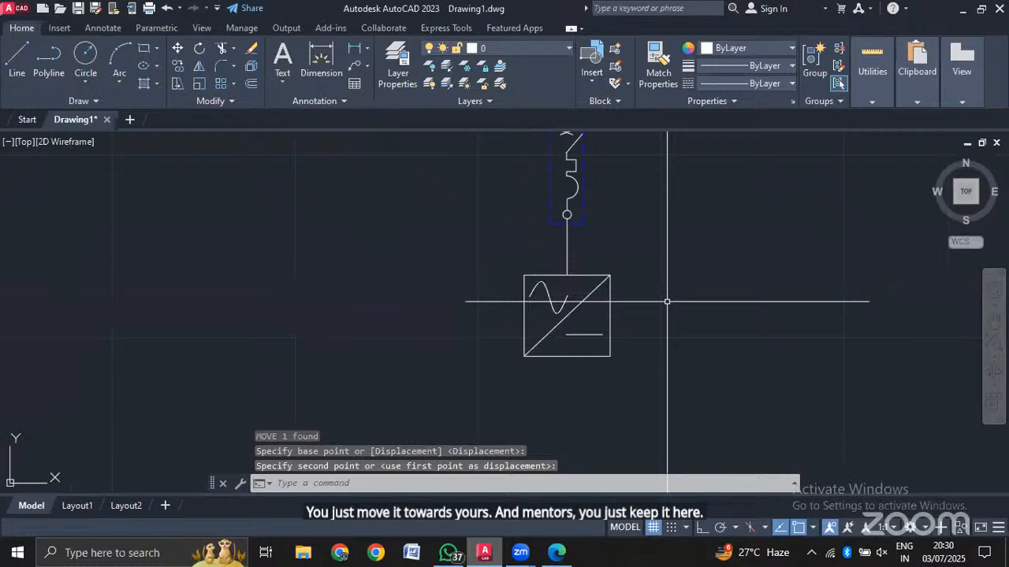
{"action": "scroll", "coordinate": [667, 301], "scroll_direction": "up", "scroll_amount": 2}
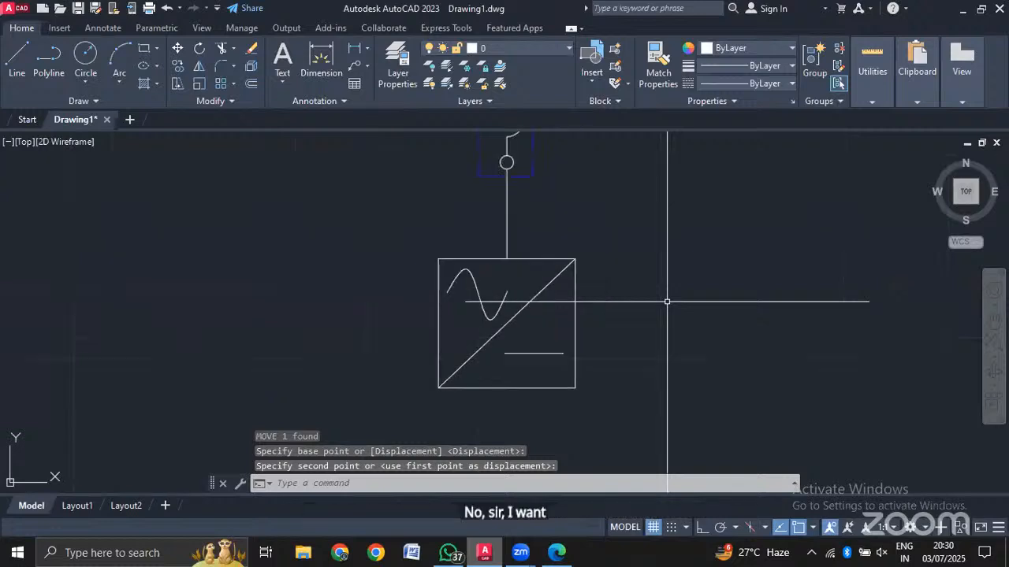
{"action": "left_click", "coordinate": [706, 289]}
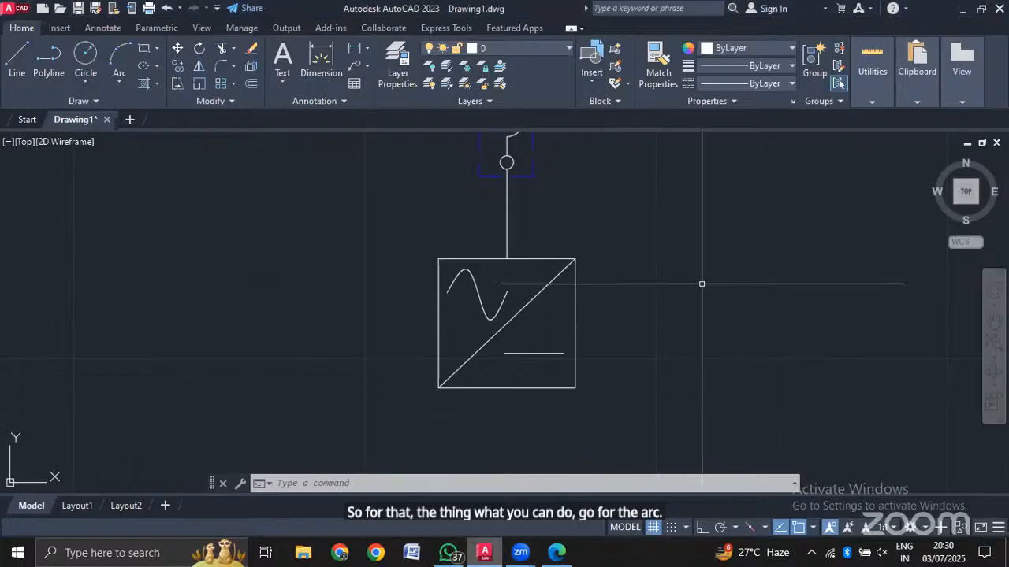
{"action": "type", "text": "Arc"}
{"action": "key", "text": "Return"}
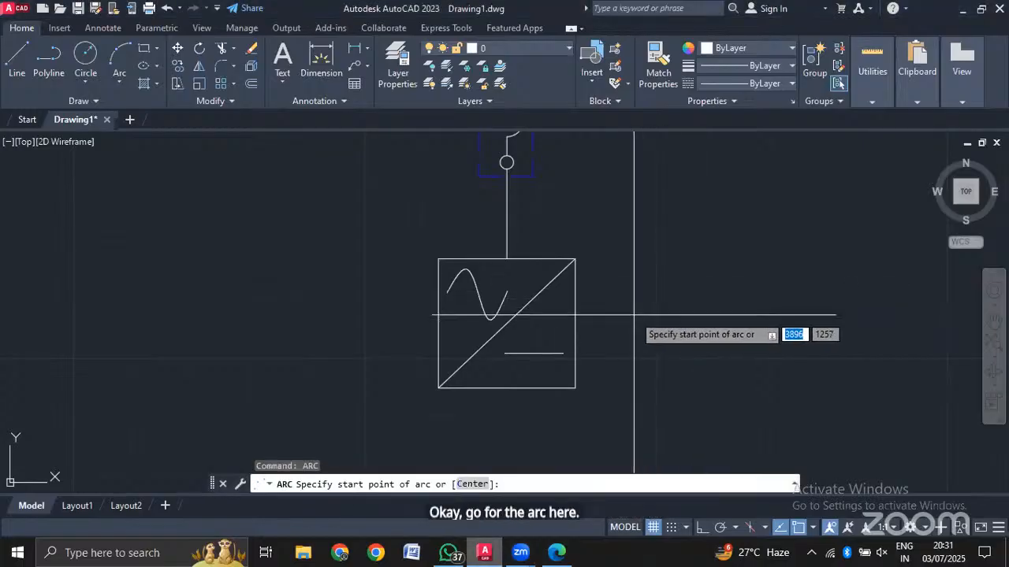
{"action": "left_click", "coordinate": [634, 315]}
{"action": "left_click", "coordinate": [686, 289]}
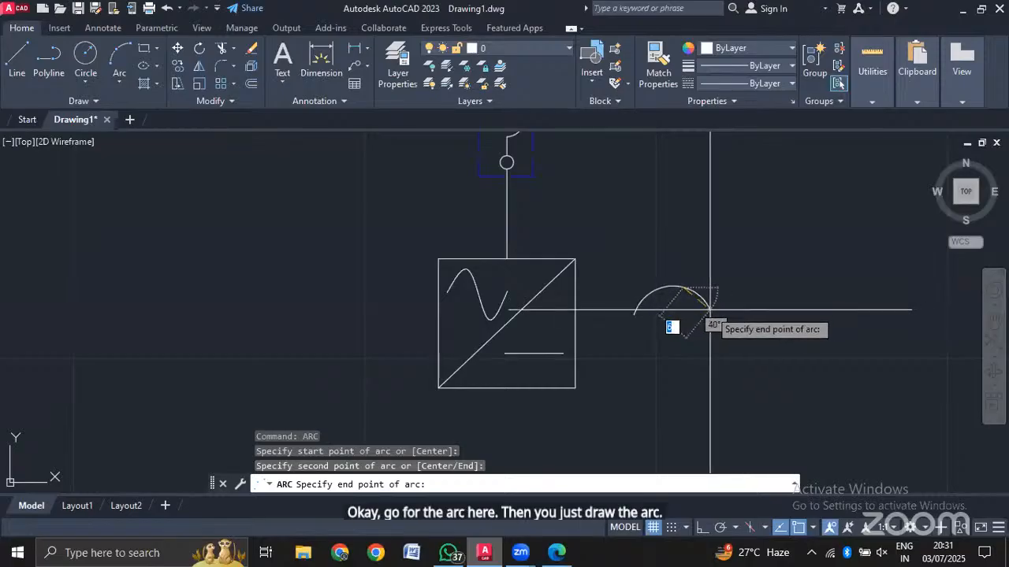
{"action": "key", "text": "Escape"}
{"action": "type", "text": "A"}
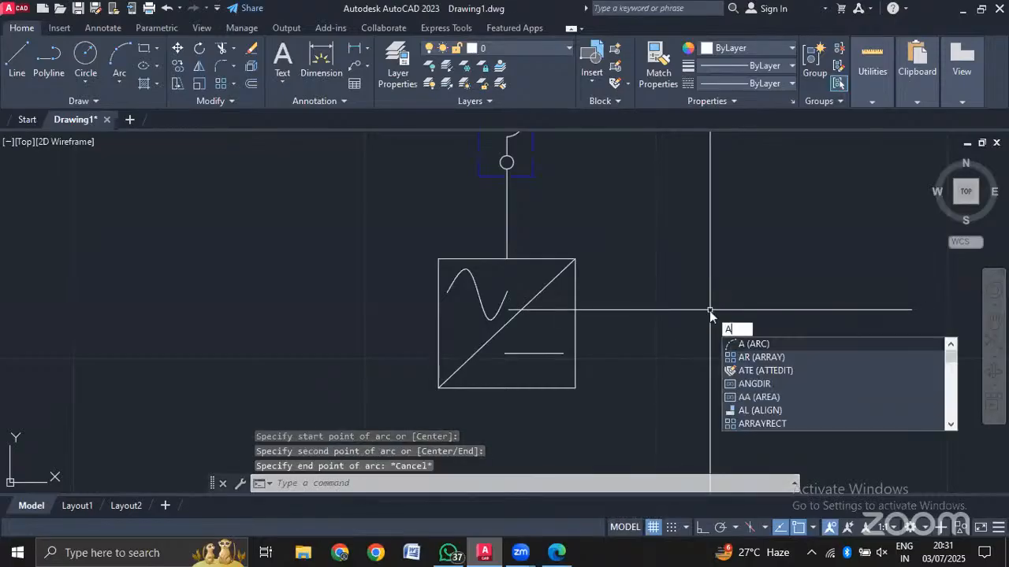
{"action": "key", "text": "Return"}
{"action": "left_click", "coordinate": [655, 341]}
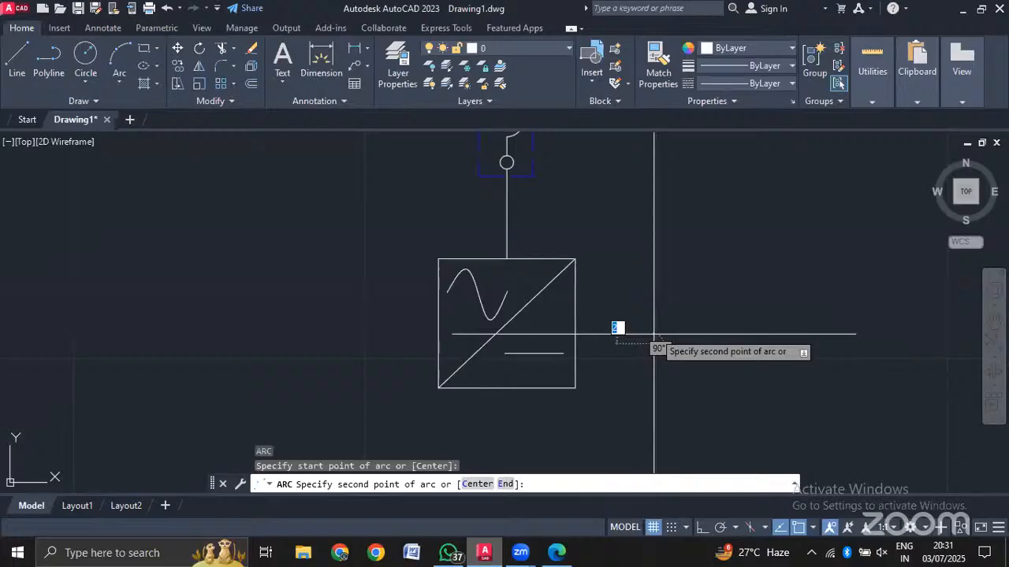
{"action": "left_click", "coordinate": [676, 267]}
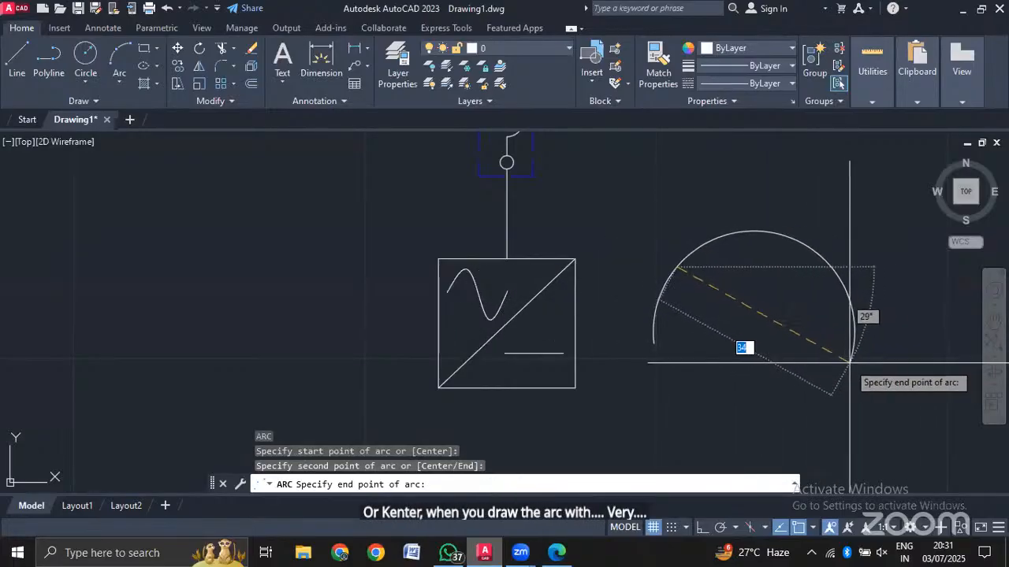
{"action": "key", "text": "Escape"}
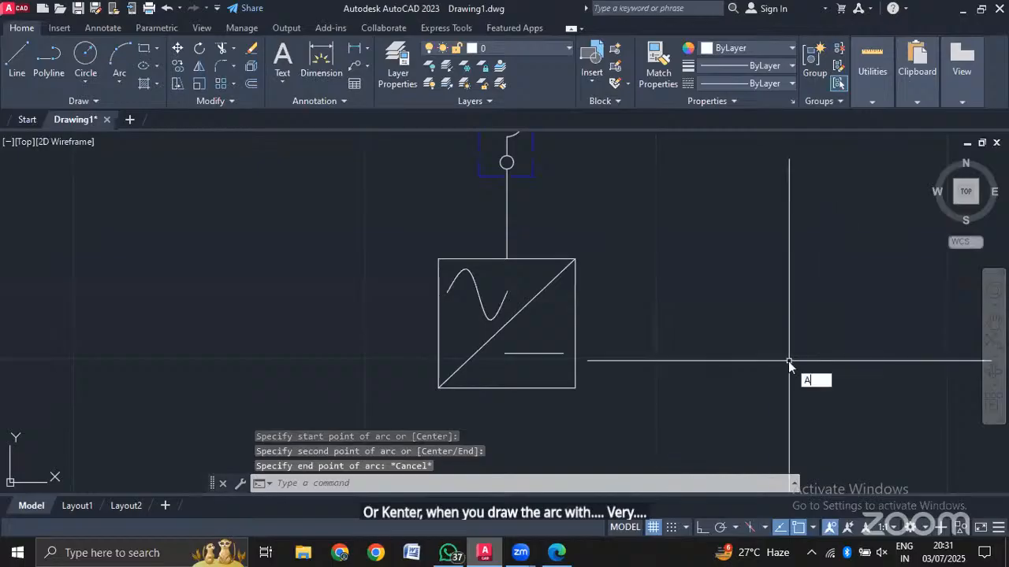
Draw a three-point, roughly semicircular arc opening downward in the empty space right of the inverter rectangle.
{"action": "key", "text": "Return"}
{"action": "left_click", "coordinate": [645, 359]}
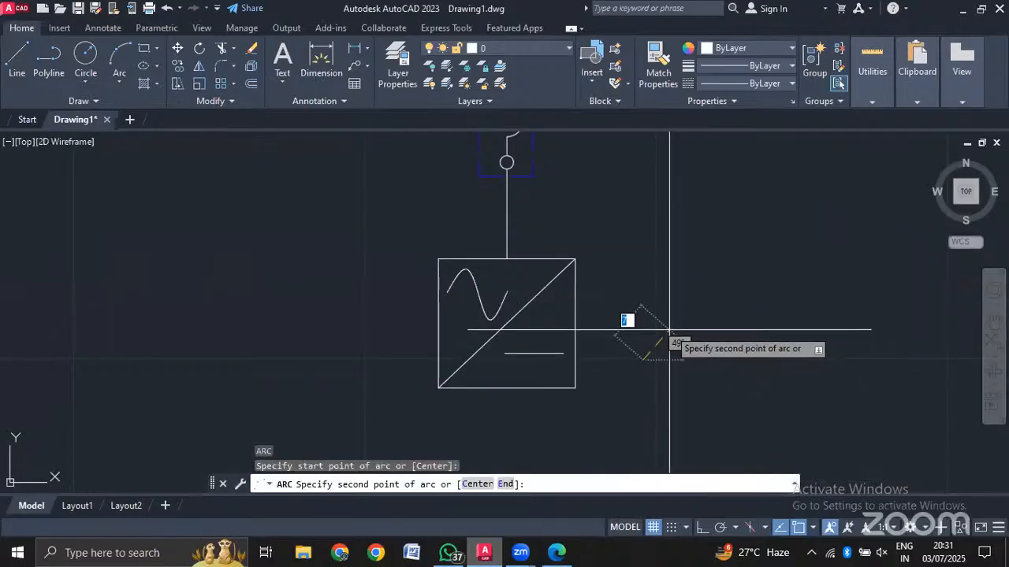
{"action": "left_click", "coordinate": [669, 329]}
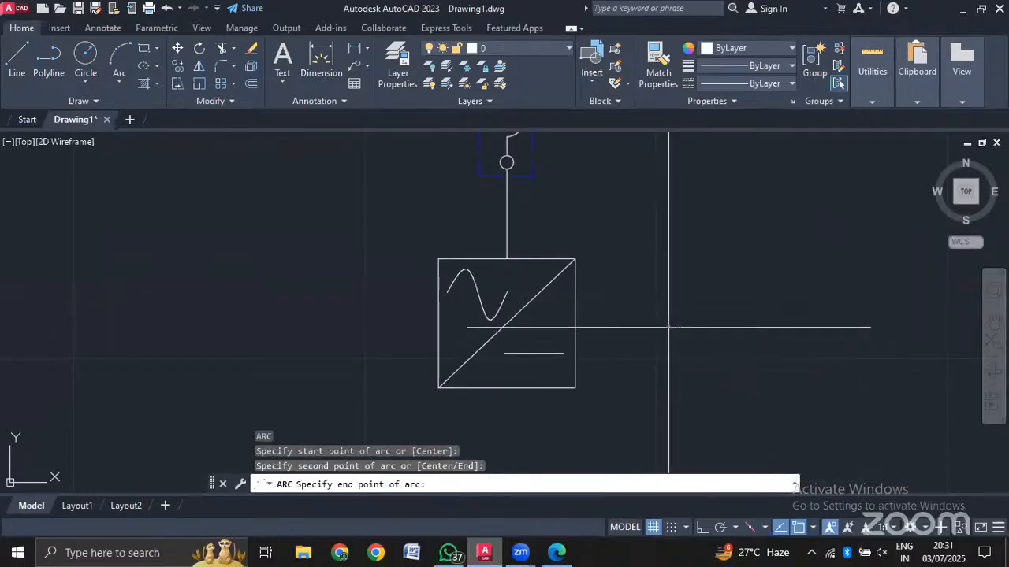
{"action": "left_click", "coordinate": [705, 357]}
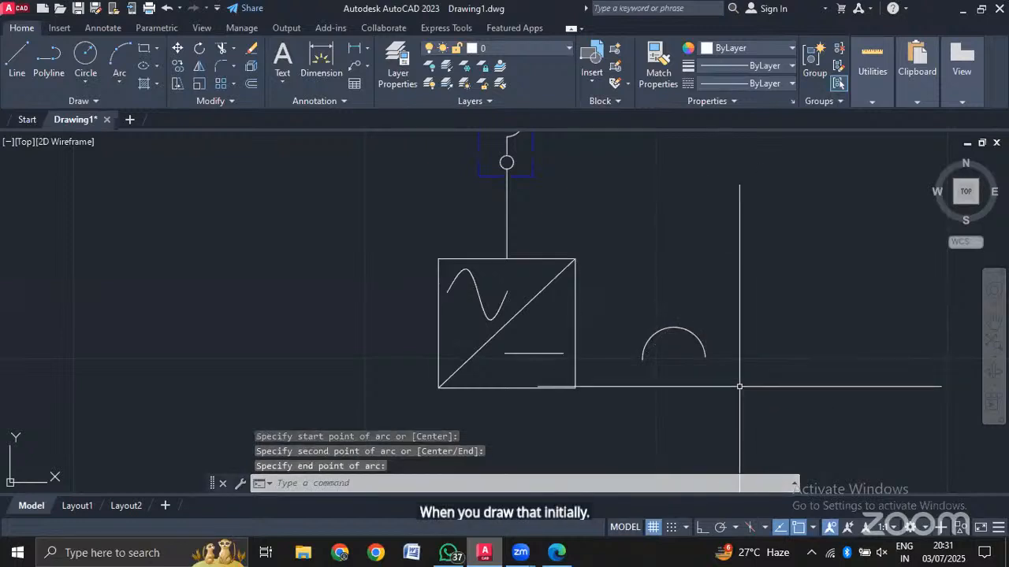
Mirror the arc downward about a horizontal line through its left endpoint, keeping the source arc.
{"action": "key", "text": "Return"}
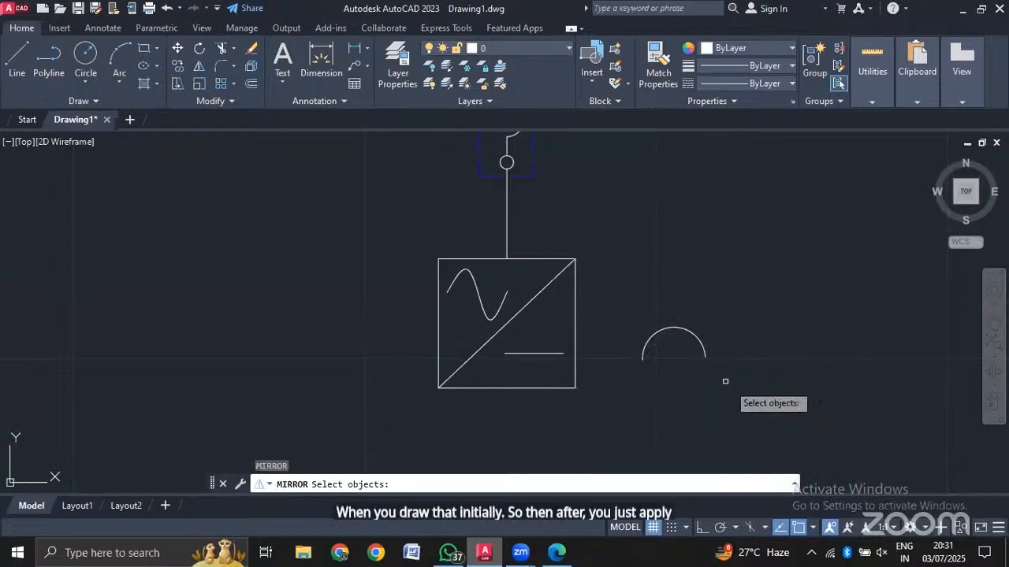
{"action": "left_click", "coordinate": [643, 357]}
{"action": "key", "text": "Return"}
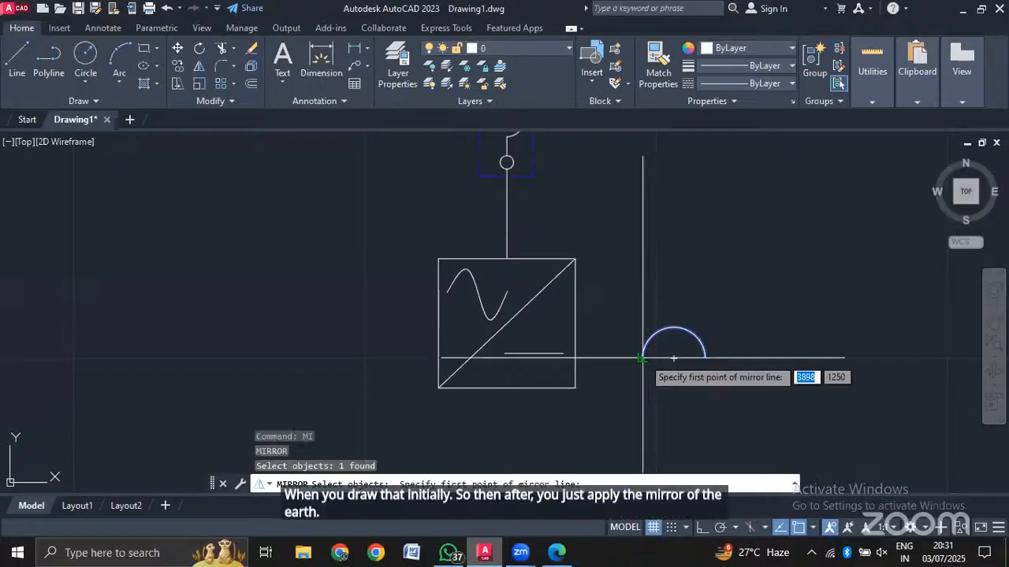
{"action": "left_click", "coordinate": [643, 357]}
{"action": "left_click", "coordinate": [733, 359]}
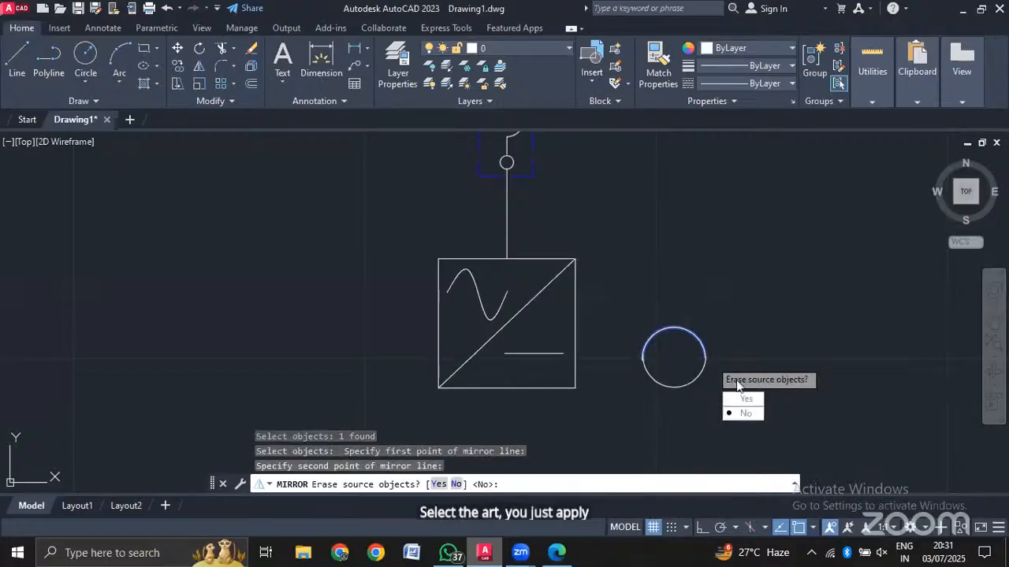
{"action": "left_click", "coordinate": [743, 412]}
Move the mirrored lower arc sideways so its left end meets the upper arc's right end, forming a sine wave.
{"action": "type", "text": "m"}
{"action": "key", "text": "Return"}
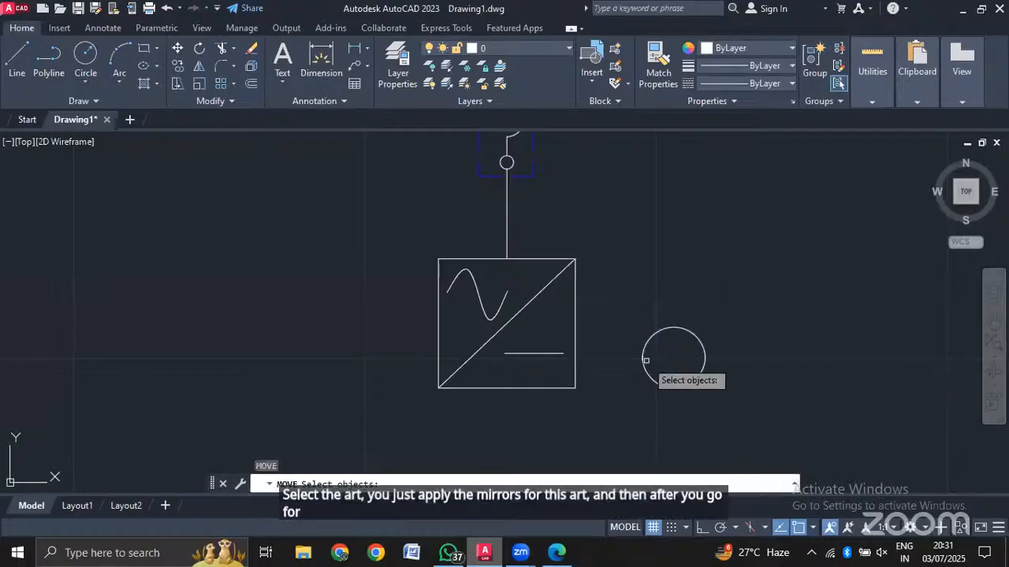
{"action": "left_click", "coordinate": [645, 361]}
{"action": "key", "text": "Return"}
{"action": "left_click", "coordinate": [674, 359]}
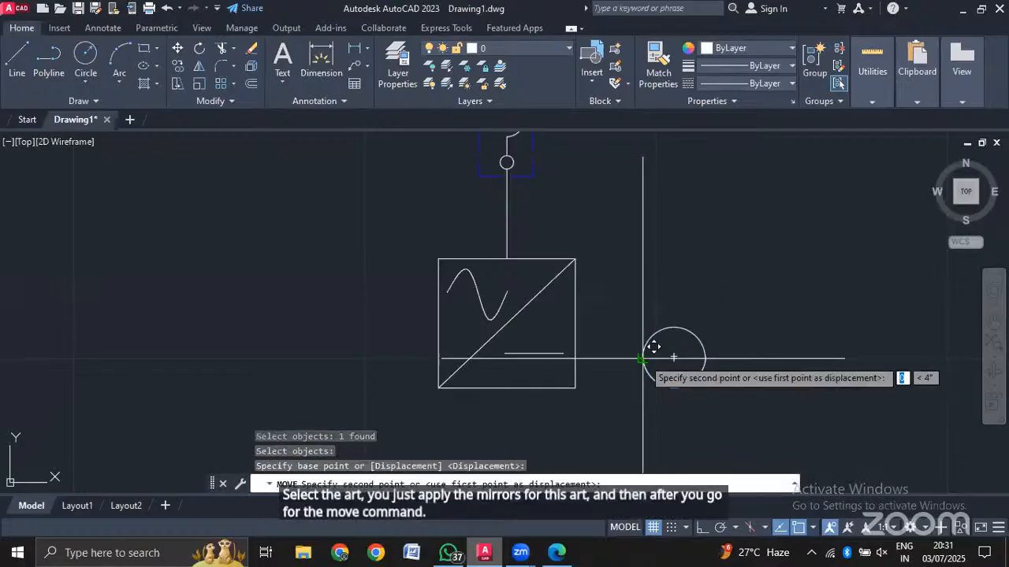
{"action": "left_click", "coordinate": [706, 357]}
{"action": "key", "text": "Escape"}
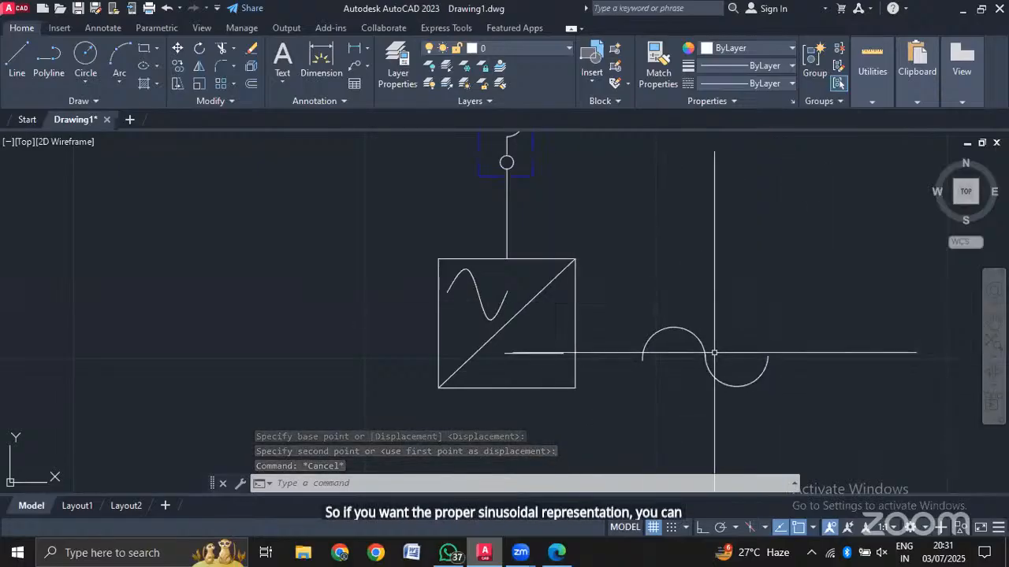
Delete both arcs of the trial sine wave beside the inverter rectangle.
{"action": "left_click", "coordinate": [795, 329]}
{"action": "left_click", "coordinate": [640, 401]}
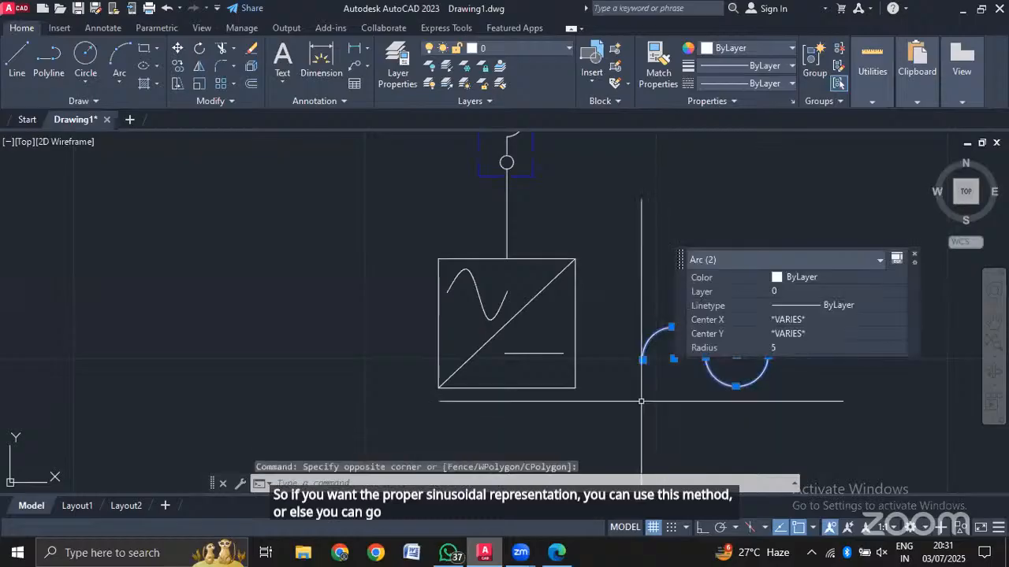
{"action": "key", "text": "Delete"}
Switch to the reference PDF and examine the 20A HRC fuse and the symbols below Inverter-1.
{"action": "scroll", "coordinate": [640, 401], "scroll_direction": "down", "scroll_amount": 2}
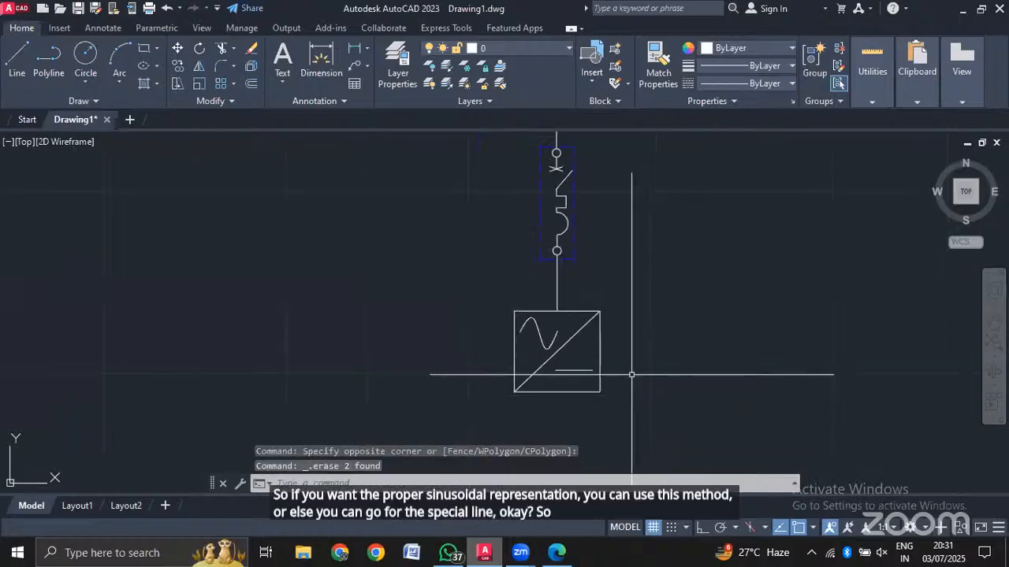
{"action": "scroll", "coordinate": [606, 409], "scroll_direction": "up", "scroll_amount": 2}
{"action": "middle_click_drag", "start_coordinate": [554, 436], "coordinate": [551, 332]}
{"action": "scroll", "coordinate": [550, 331], "scroll_direction": "down", "scroll_amount": 2}
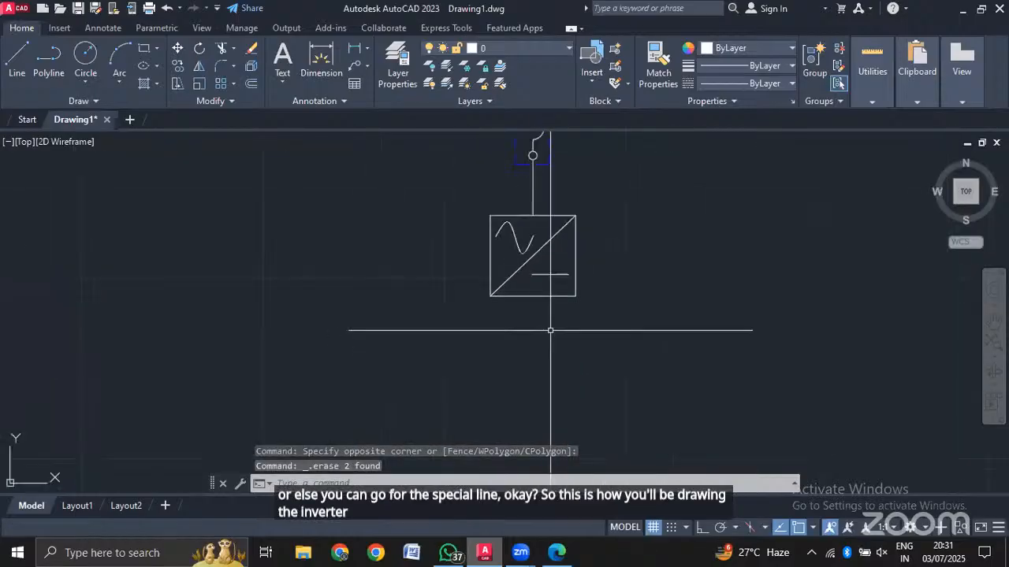
{"action": "scroll", "coordinate": [550, 330], "scroll_direction": "up", "scroll_amount": 2}
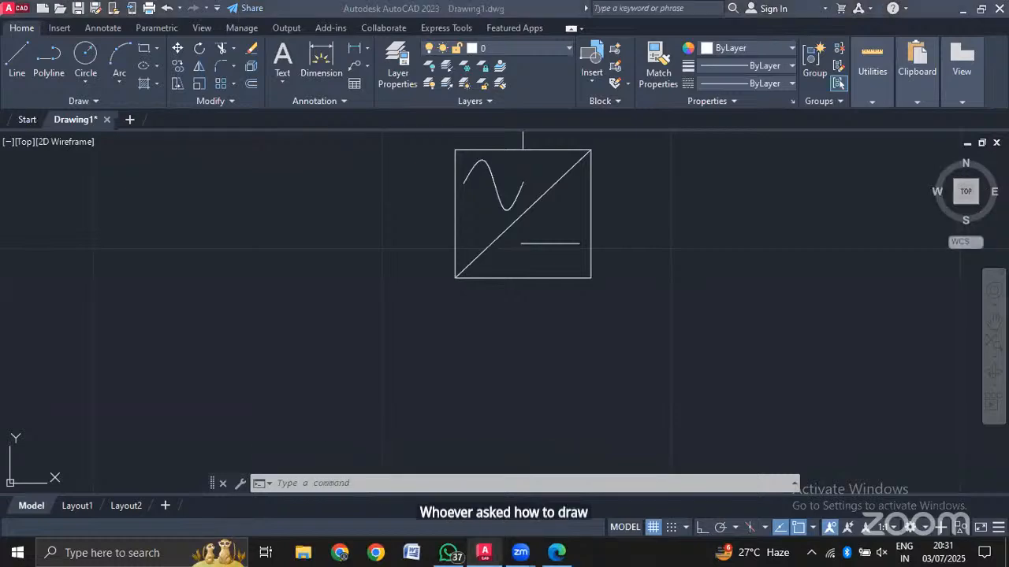
{"action": "left_click", "coordinate": [551, 553]}
{"action": "mouse_move", "coordinate": [206, 530]}
{"action": "left_mouse_down"}
{"action": "mouse_move", "coordinate": [276, 529]}
{"action": "mouse_move", "coordinate": [123, 529]}
{"action": "mouse_move", "coordinate": [166, 542]}
{"action": "left_mouse_up"}
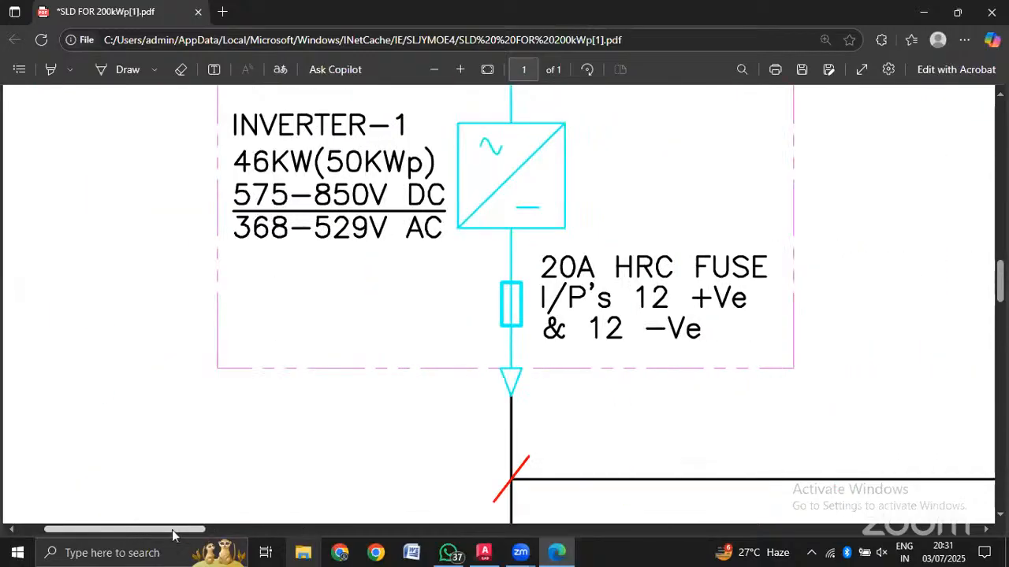
{"action": "scroll", "coordinate": [463, 361], "scroll_direction": "down", "scroll_amount": 2}
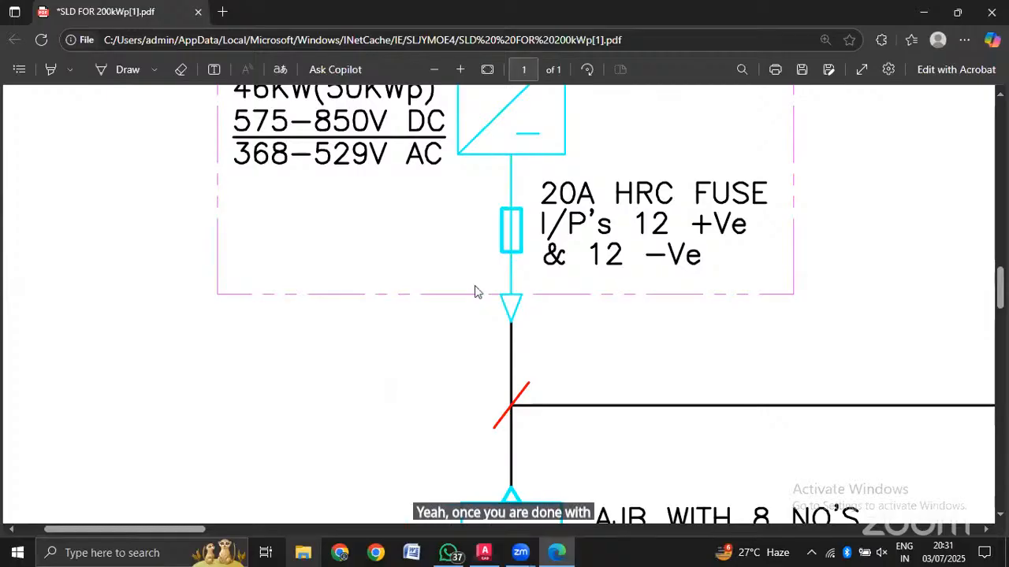
{"action": "scroll", "coordinate": [528, 268], "scroll_direction": "down", "scroll_amount": 3}
{"action": "scroll", "coordinate": [531, 293], "scroll_direction": "up", "scroll_amount": 3}
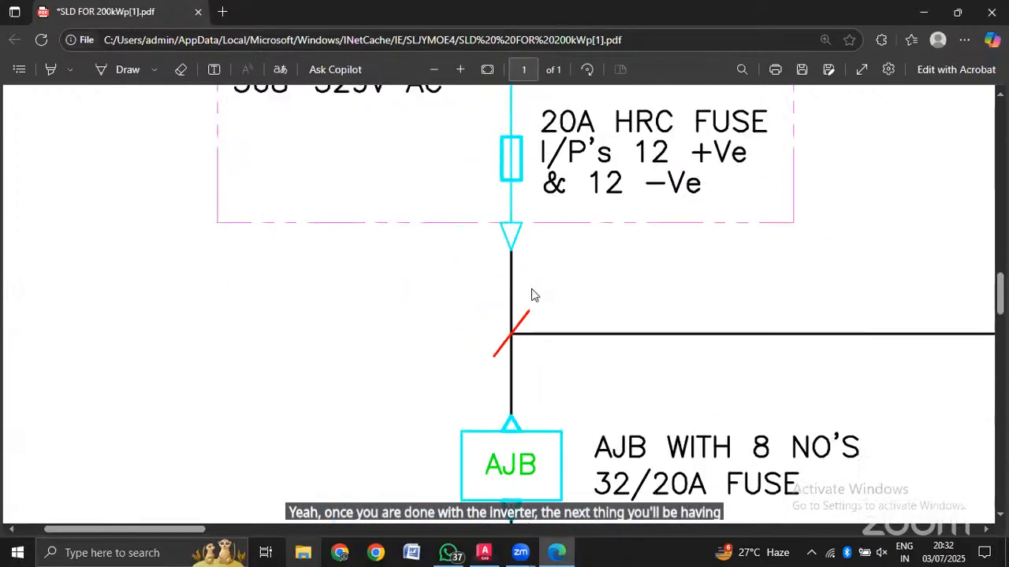
{"action": "scroll", "coordinate": [533, 278], "scroll_direction": "up", "scroll_amount": 1}
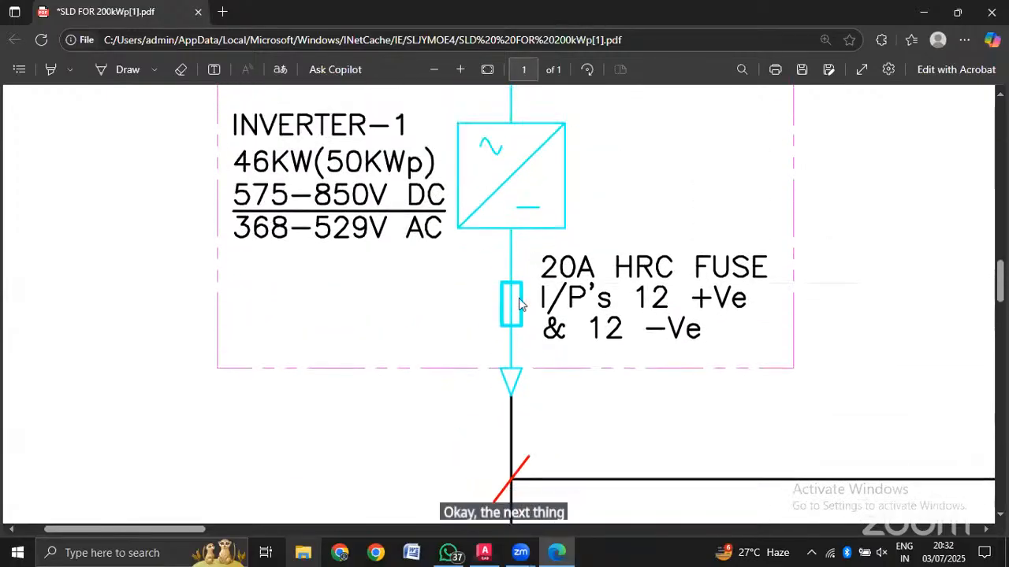
Return to the AutoCAD drawing and examine the existing fuse symbol on the branch above the 400A TPN MCCB.
{"action": "left_click", "coordinate": [922, 12]}
{"action": "scroll", "coordinate": [758, 263], "scroll_direction": "up", "scroll_amount": 2}
{"action": "scroll", "coordinate": [758, 262], "scroll_direction": "down", "scroll_amount": 6}
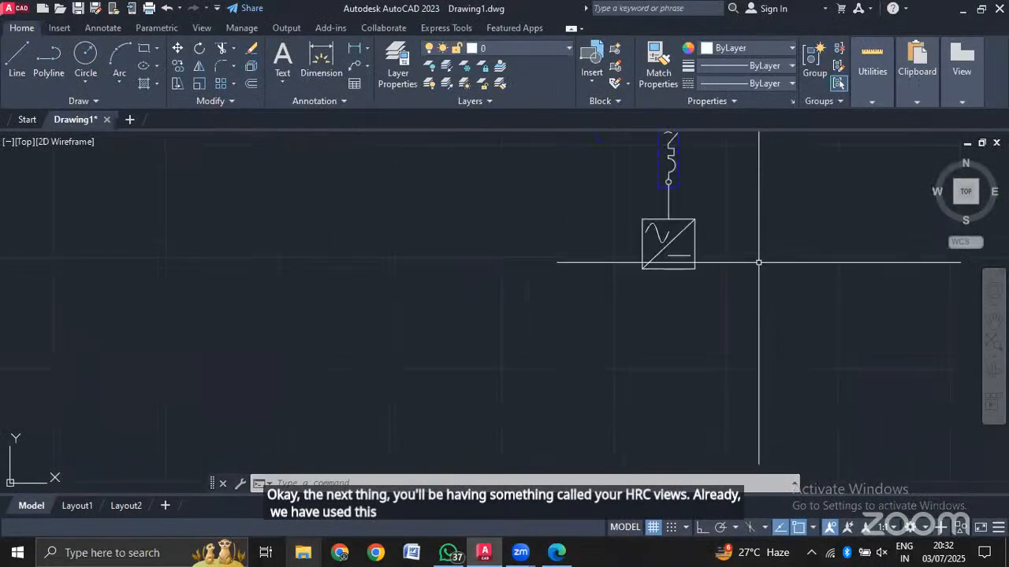
{"action": "mouse_move", "coordinate": [753, 197]}
{"action": "middle_mouse_down"}
{"action": "mouse_move", "coordinate": [513, 401]}
{"action": "mouse_move", "coordinate": [488, 336]}
{"action": "mouse_move", "coordinate": [472, 473]}
{"action": "mouse_move", "coordinate": [525, 357]}
{"action": "middle_mouse_up"}
{"action": "middle_click_drag", "start_coordinate": [593, 300], "coordinate": [444, 525]}
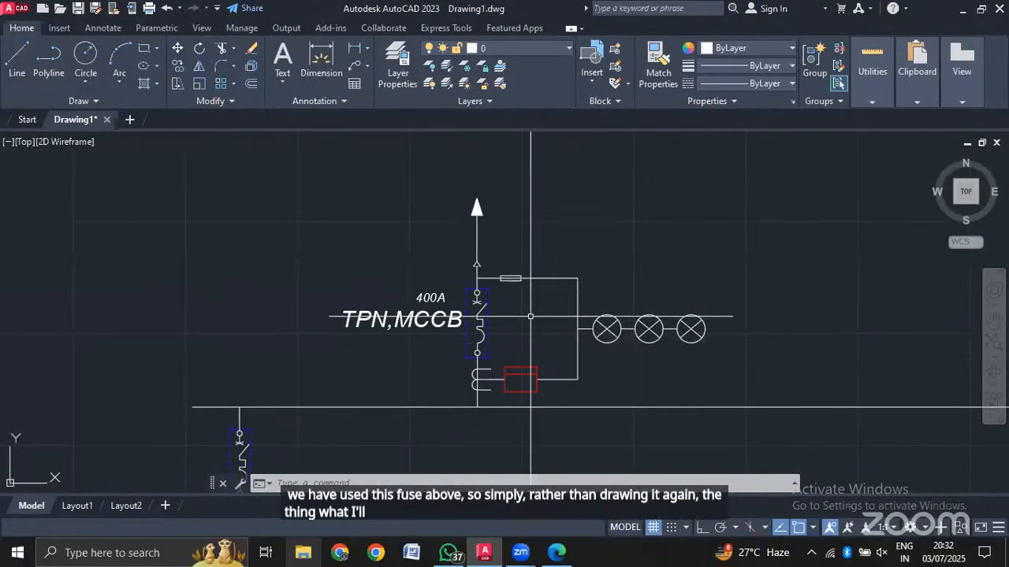
{"action": "scroll", "coordinate": [526, 291], "scroll_direction": "up", "scroll_amount": 2}
{"action": "scroll", "coordinate": [526, 291], "scroll_direction": "up", "scroll_amount": 6}
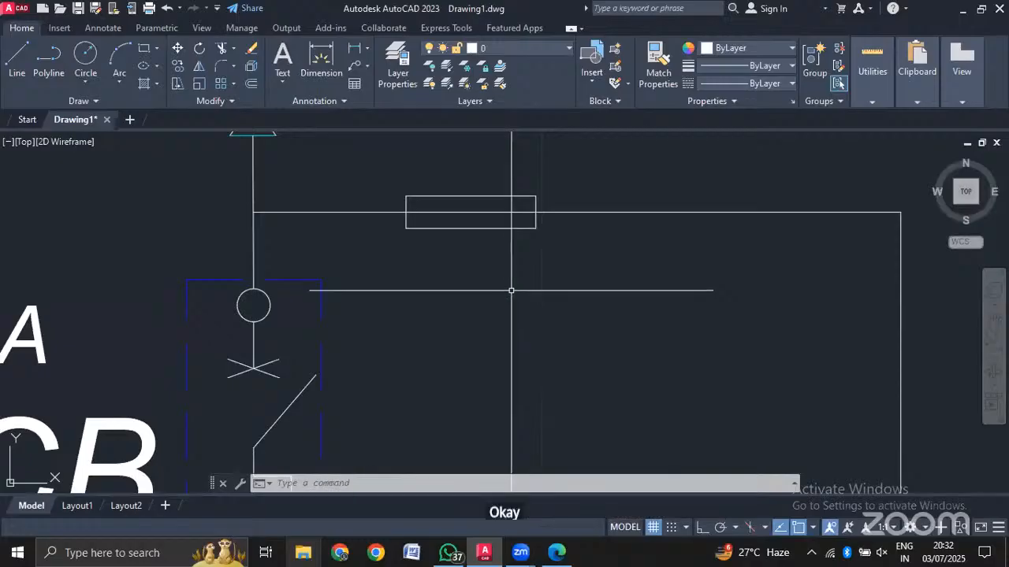
Turn Ortho on and draw a vertical line straight down from the midpoint of the inverter rectangle's bottom edge.
{"action": "middle_click_drag", "start_coordinate": [484, 382], "coordinate": [664, 155]}
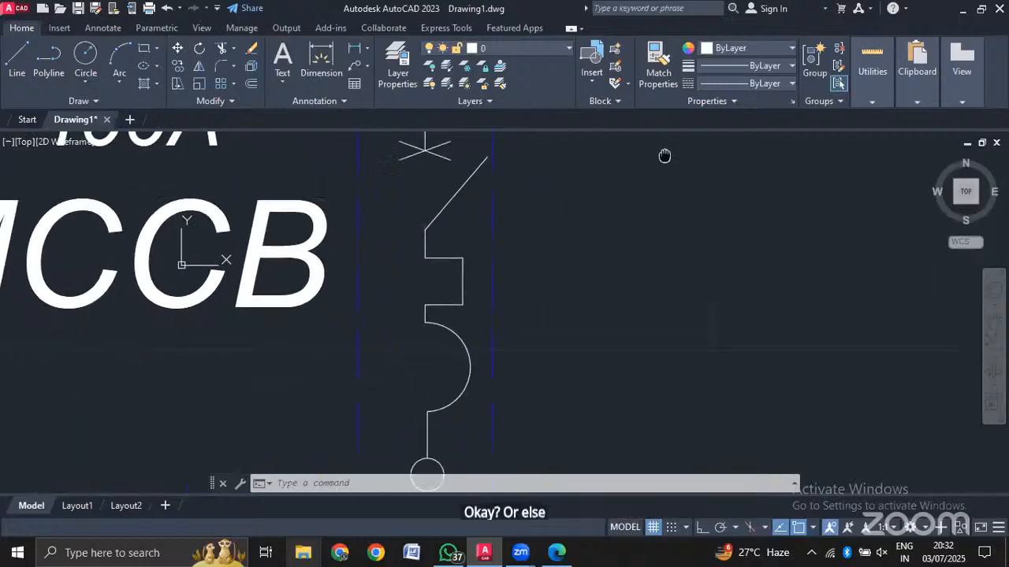
{"action": "middle_click_drag", "start_coordinate": [496, 396], "coordinate": [665, 153]}
{"action": "scroll", "coordinate": [665, 153], "scroll_direction": "down", "scroll_amount": 3}
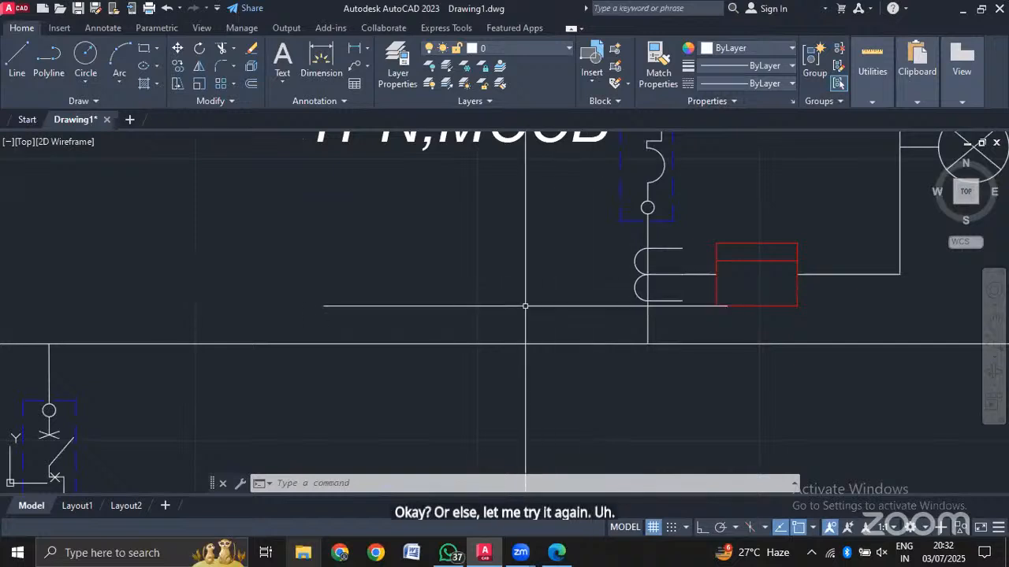
{"action": "middle_click_drag", "start_coordinate": [474, 332], "coordinate": [793, 29]}
{"action": "scroll", "coordinate": [459, 344], "scroll_direction": "down", "scroll_amount": 2}
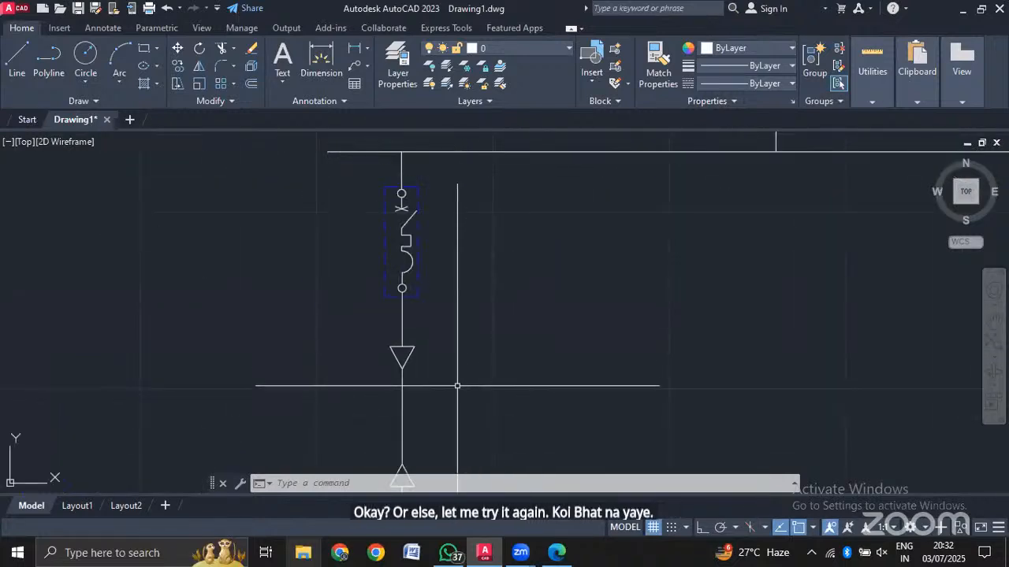
{"action": "middle_click_drag", "start_coordinate": [457, 385], "coordinate": [582, 31]}
{"action": "middle_click_drag", "start_coordinate": [552, 432], "coordinate": [529, 308]}
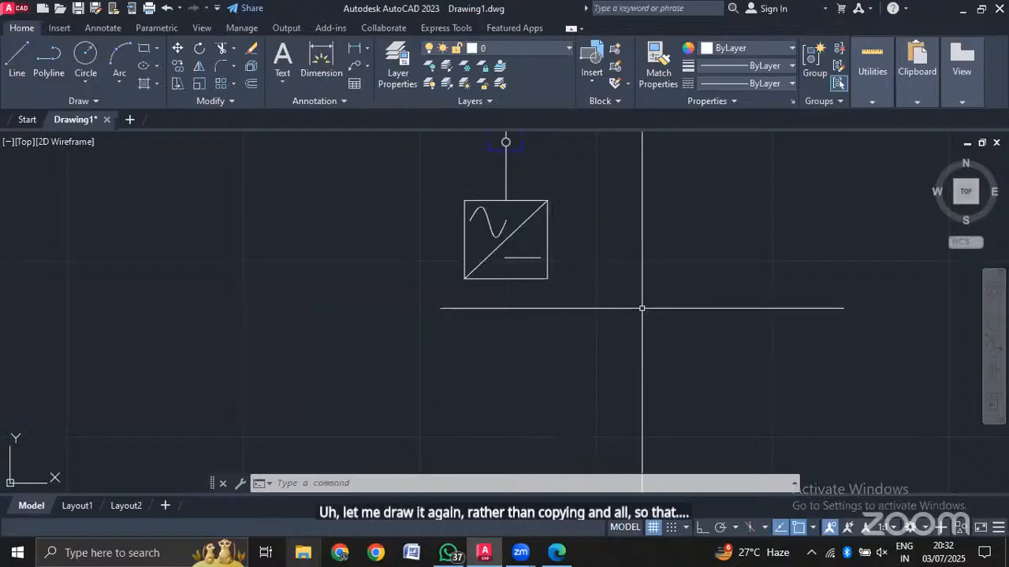
{"action": "key", "text": "Return"}
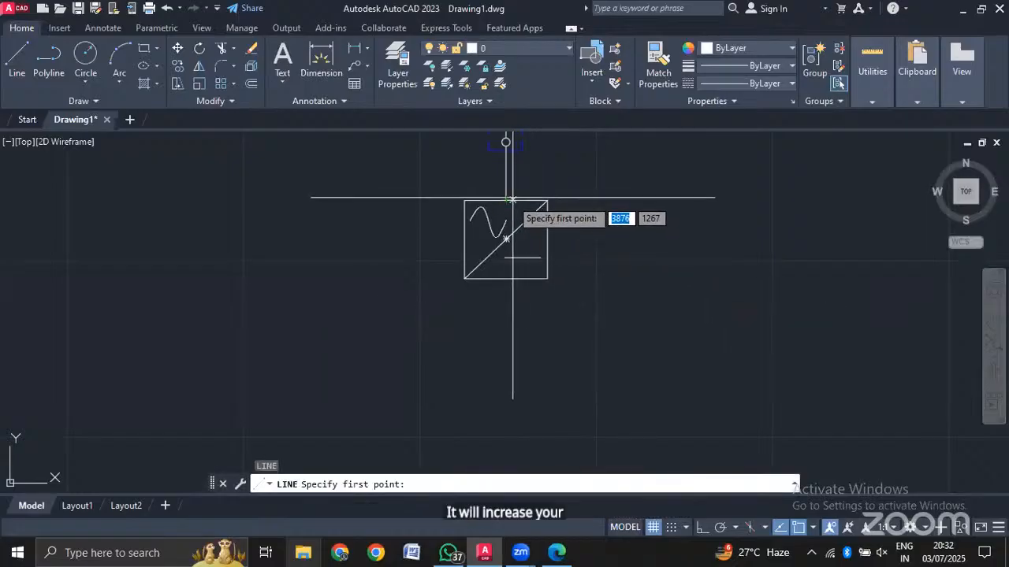
{"action": "left_click", "coordinate": [505, 277]}
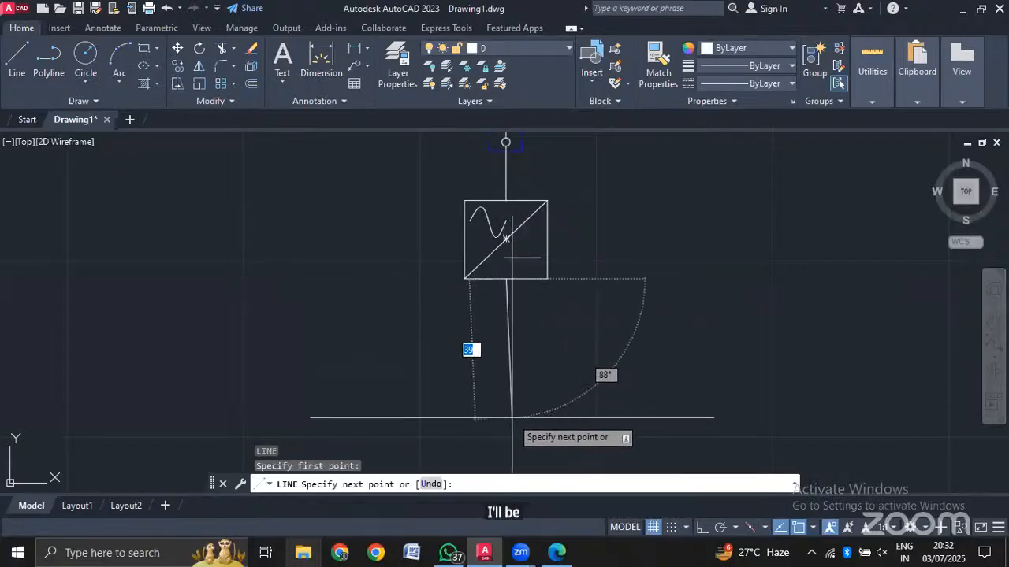
{"action": "key", "text": "F8"}
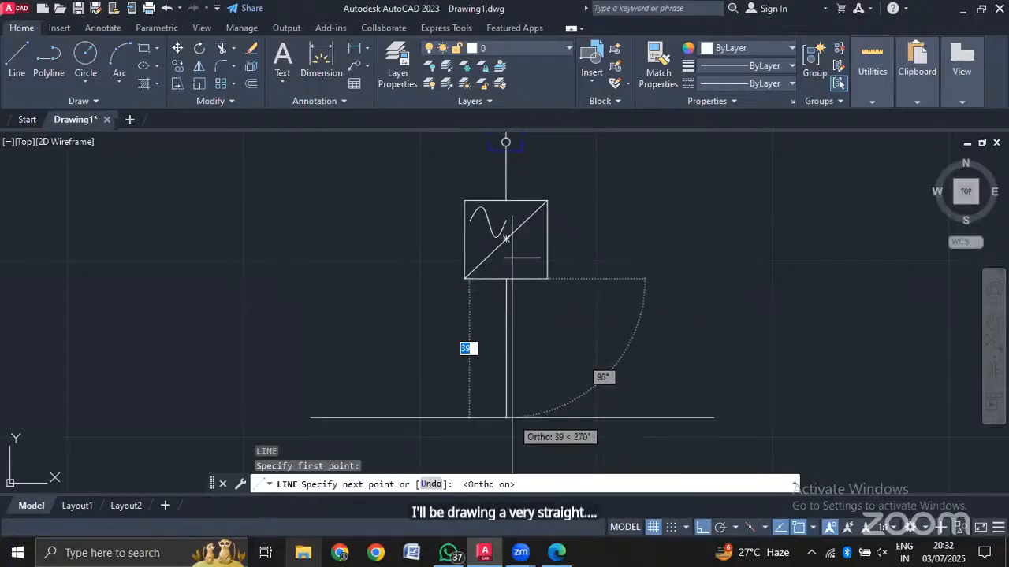
{"action": "left_click", "coordinate": [505, 457]}
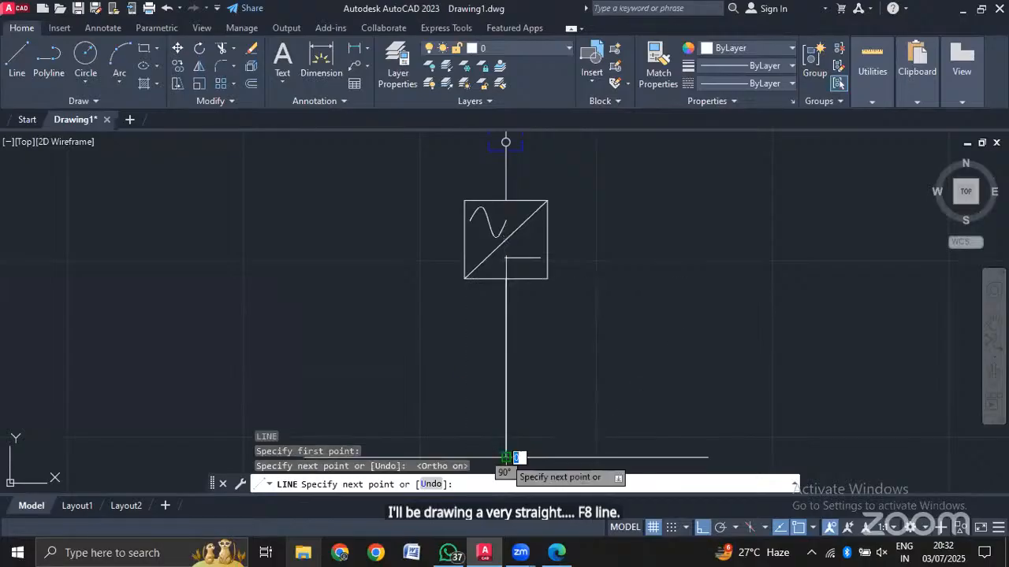
{"action": "key", "text": "Escape"}
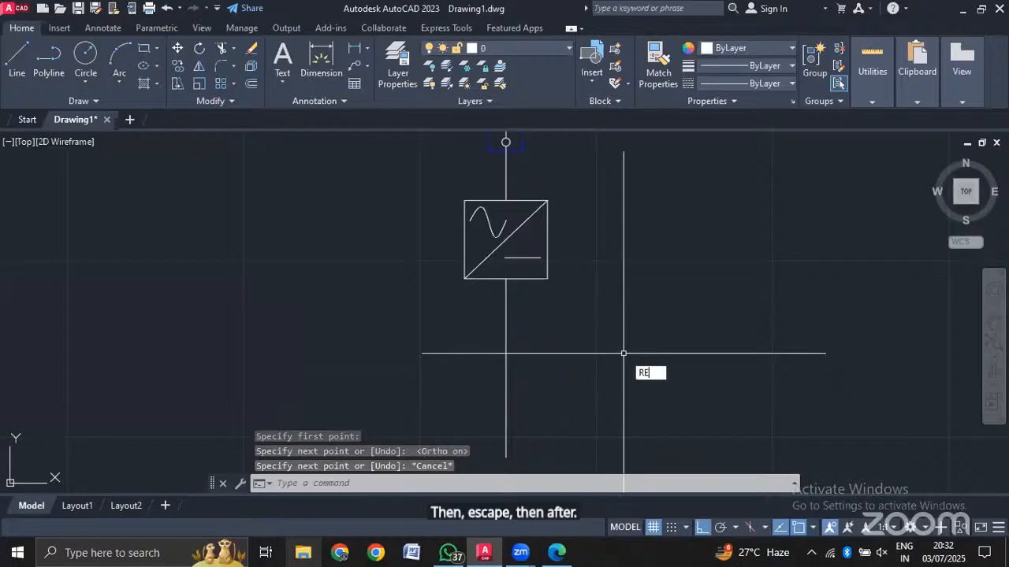
Draw a tall, narrow fuse rectangle around the lower part of the vertical line below the inverter.
{"action": "key", "text": "Return"}
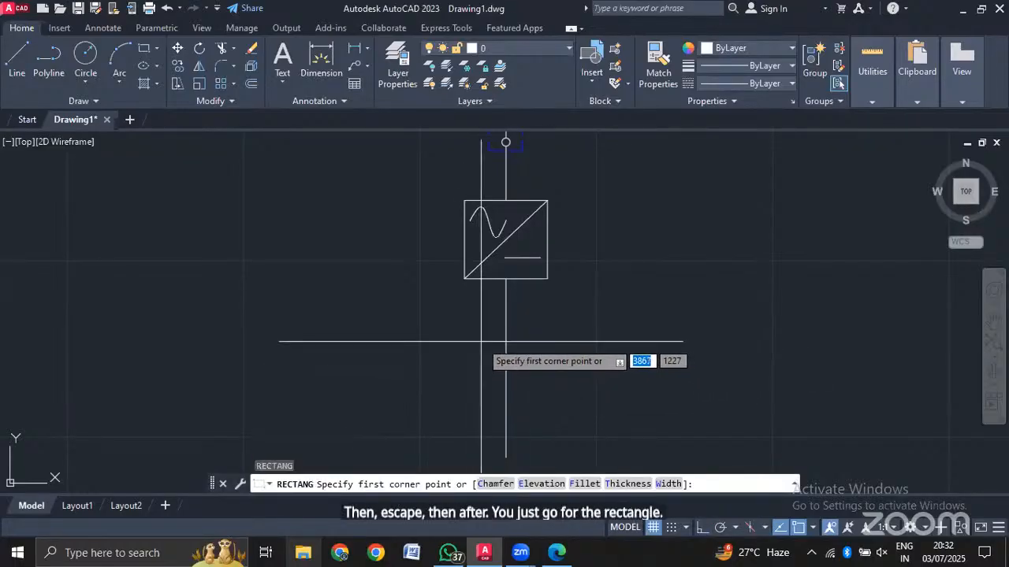
{"action": "left_click", "coordinate": [486, 338]}
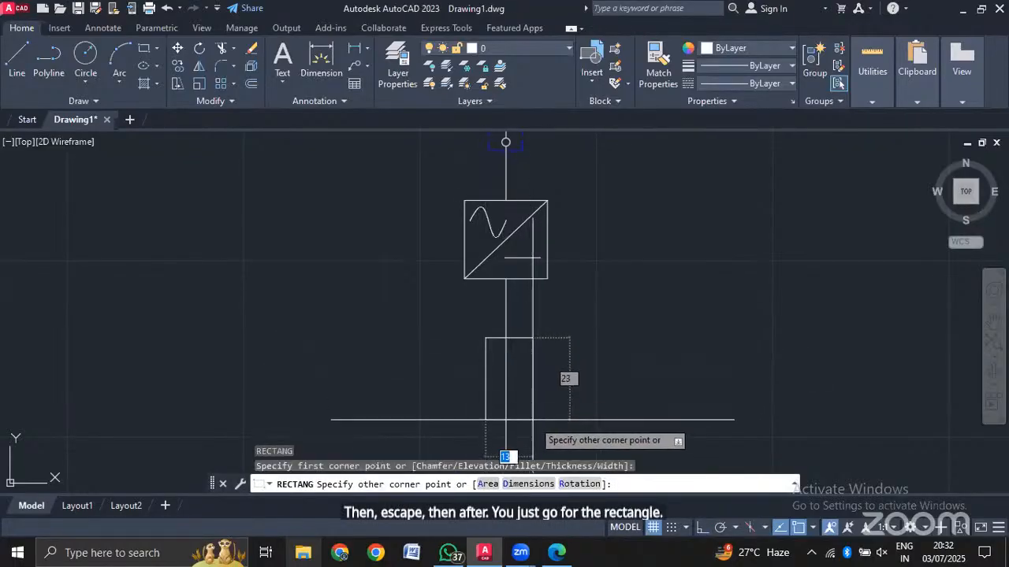
{"action": "left_click", "coordinate": [529, 433]}
{"action": "key", "text": "Escape"}
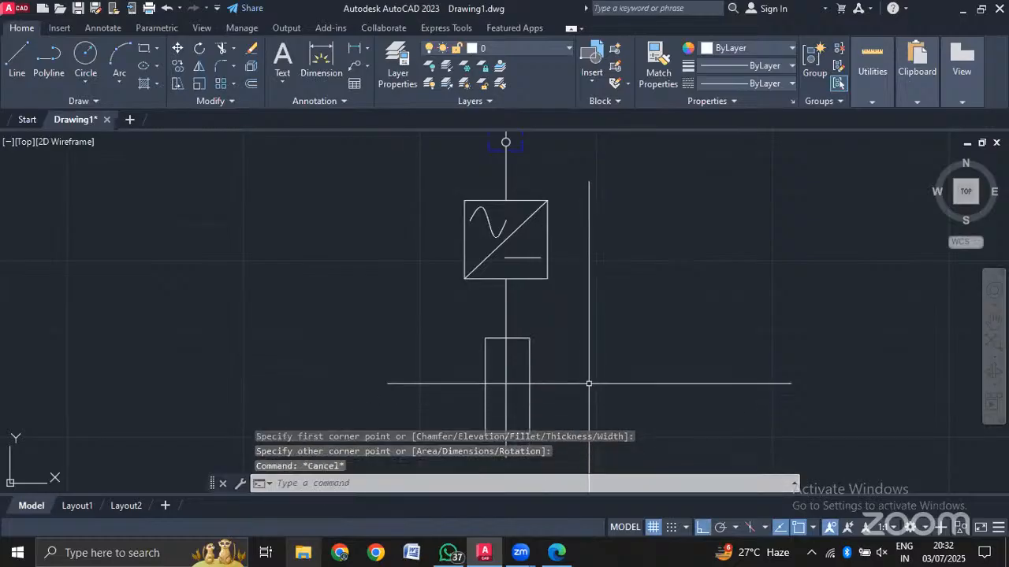
Move the fuse rectangle by its top-edge midpoint to centre it on the vertical line.
{"action": "scroll", "coordinate": [517, 343], "scroll_direction": "down", "scroll_amount": 2}
{"action": "scroll", "coordinate": [510, 412], "scroll_direction": "up", "scroll_amount": 2}
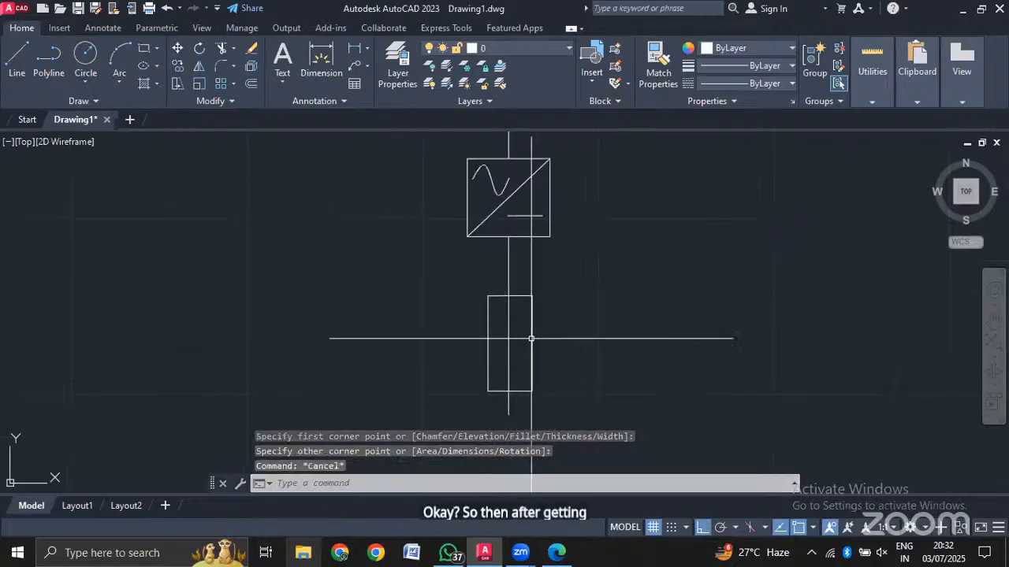
{"action": "type", "text": "m"}
{"action": "key", "text": "Return"}
{"action": "left_click", "coordinate": [531, 314]}
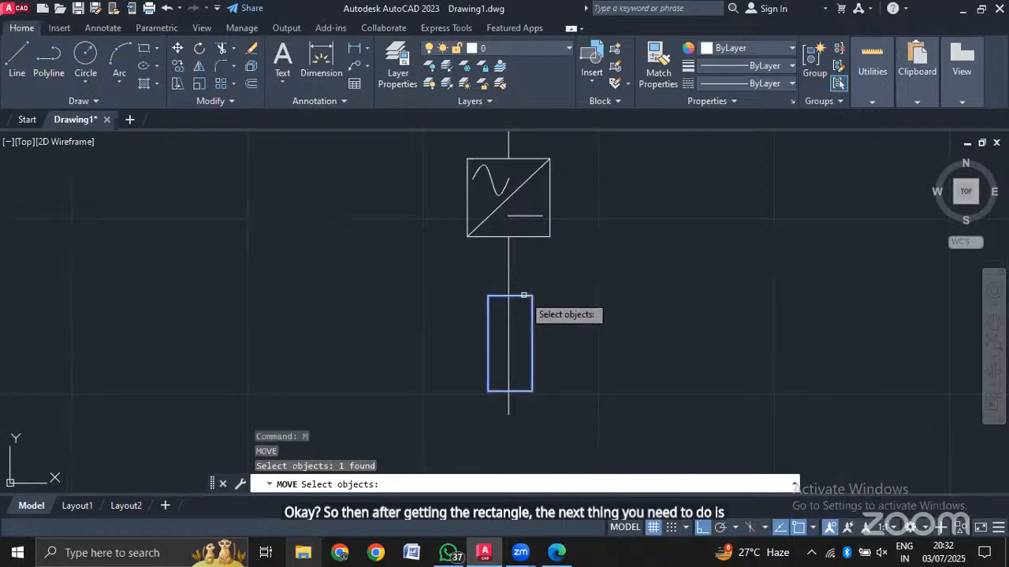
{"action": "key", "text": "Return"}
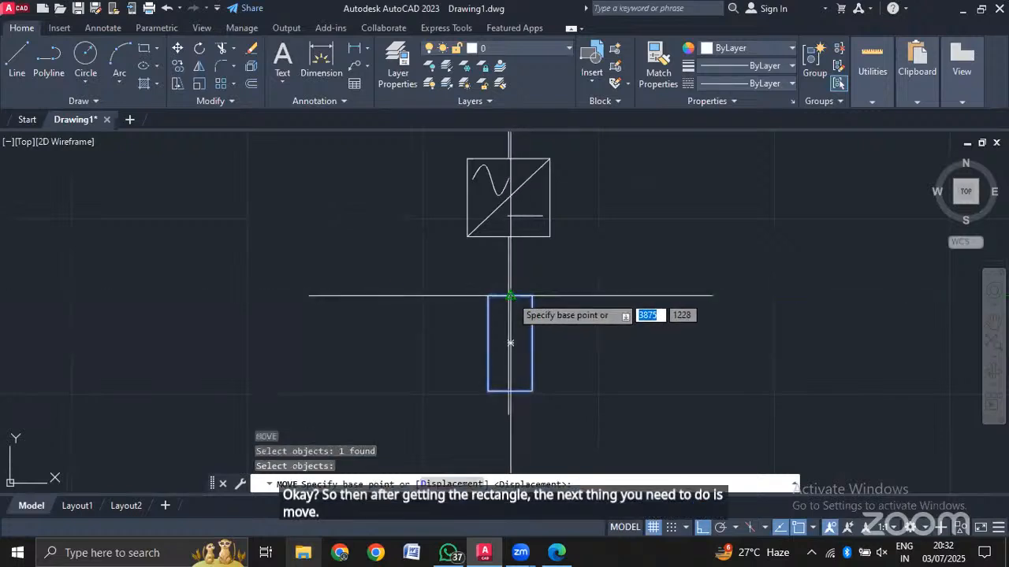
{"action": "left_click", "coordinate": [509, 297]}
{"action": "left_click", "coordinate": [514, 293]}
Scale the fuse rectangle down to about three-quarters of its size, using its upper-left corner as base point.
{"action": "scroll", "coordinate": [564, 369], "scroll_direction": "down", "scroll_amount": 2}
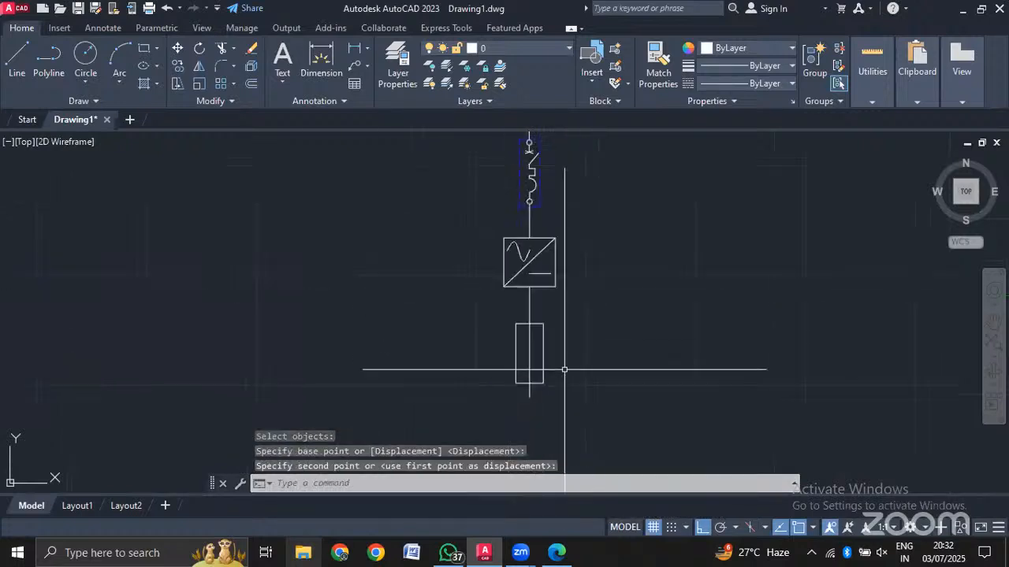
{"action": "scroll", "coordinate": [561, 370], "scroll_direction": "down", "scroll_amount": 2}
{"action": "scroll", "coordinate": [554, 394], "scroll_direction": "up", "scroll_amount": 4}
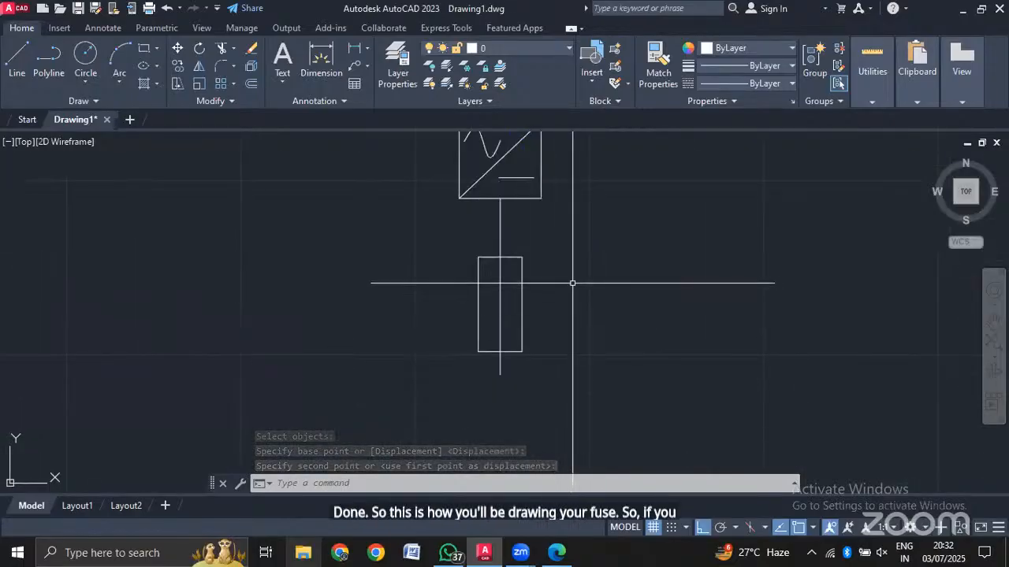
{"action": "type", "text": "SC"}
{"action": "key", "text": "Return"}
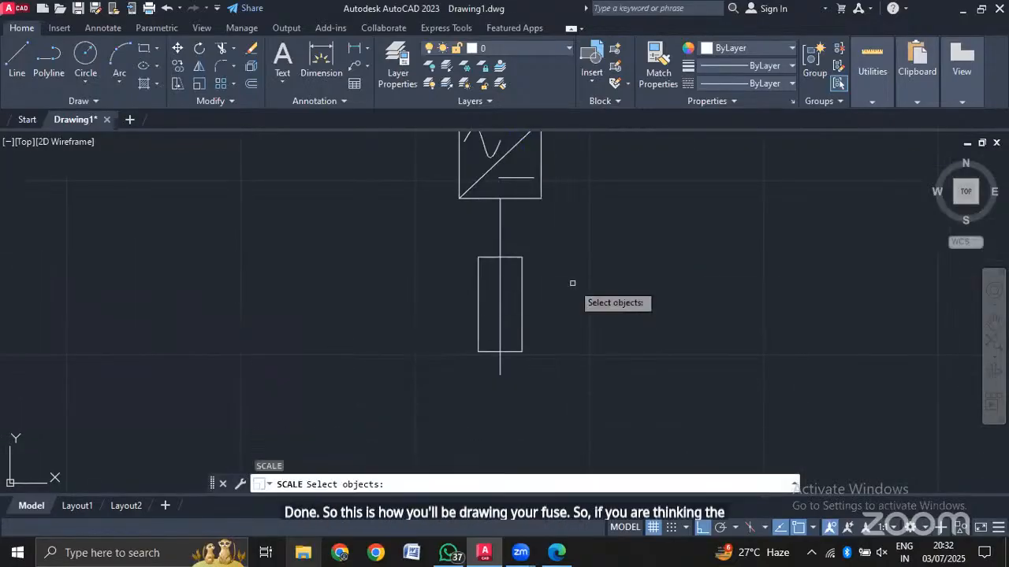
{"action": "left_click", "coordinate": [483, 257]}
{"action": "key", "text": "Return"}
{"action": "left_click", "coordinate": [478, 258]}
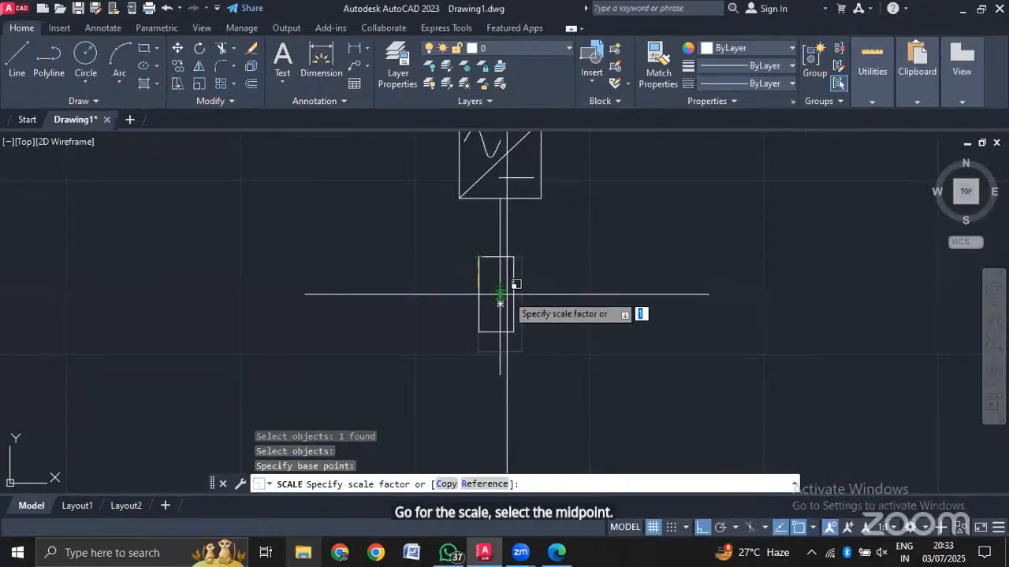
{"action": "left_click", "coordinate": [510, 291]}
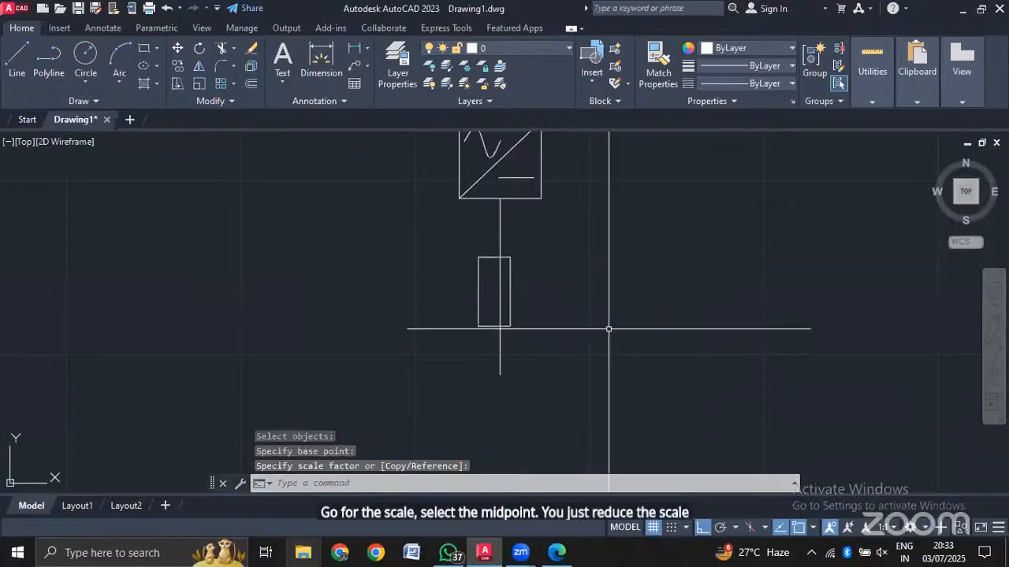
Move the scaled fuse rectangle horizontally by its top-edge midpoint to centre it on the vertical line.
{"action": "type", "text": "m"}
{"action": "key", "text": "Return"}
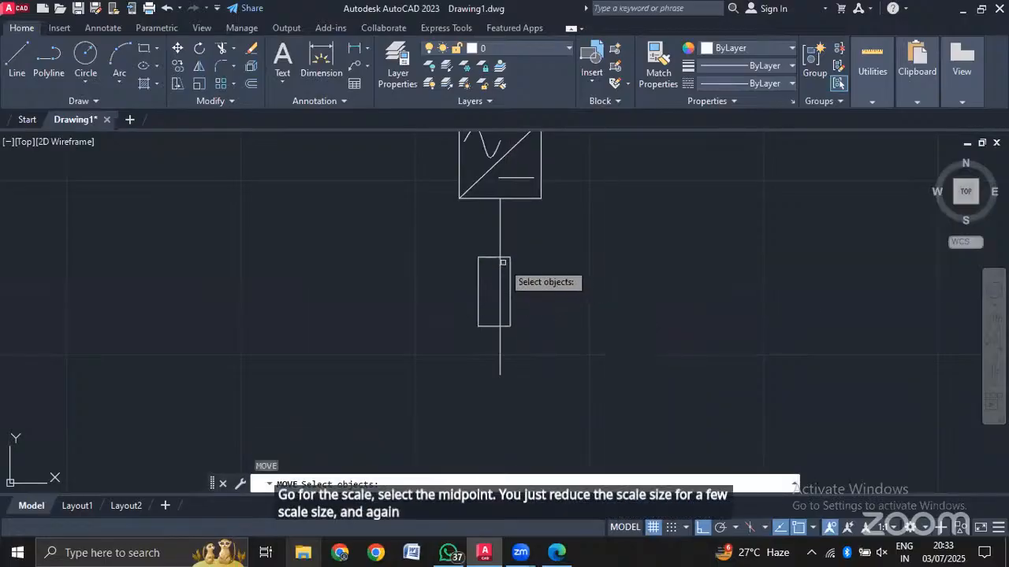
{"action": "key", "text": "Return"}
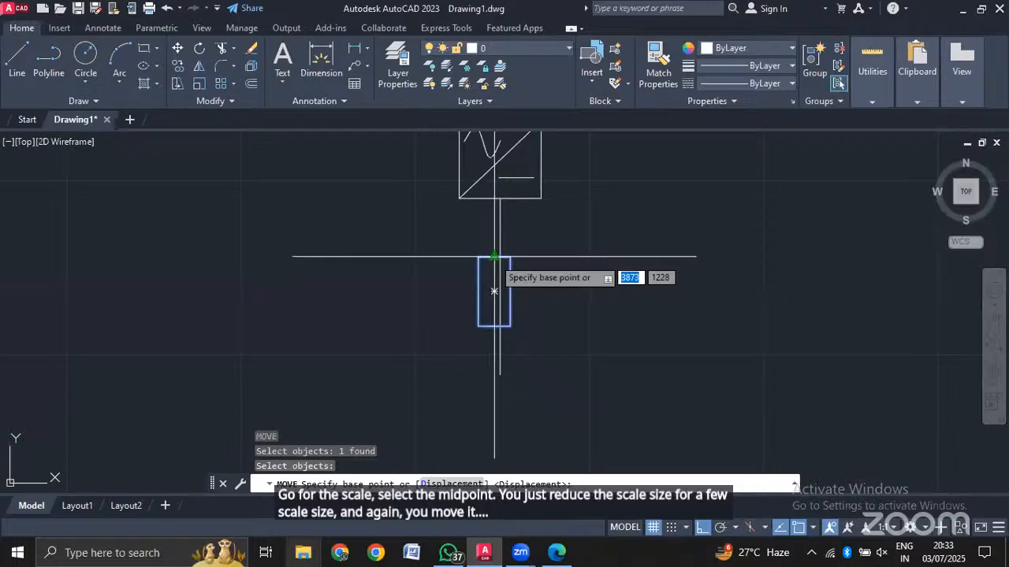
{"action": "left_click", "coordinate": [494, 256]}
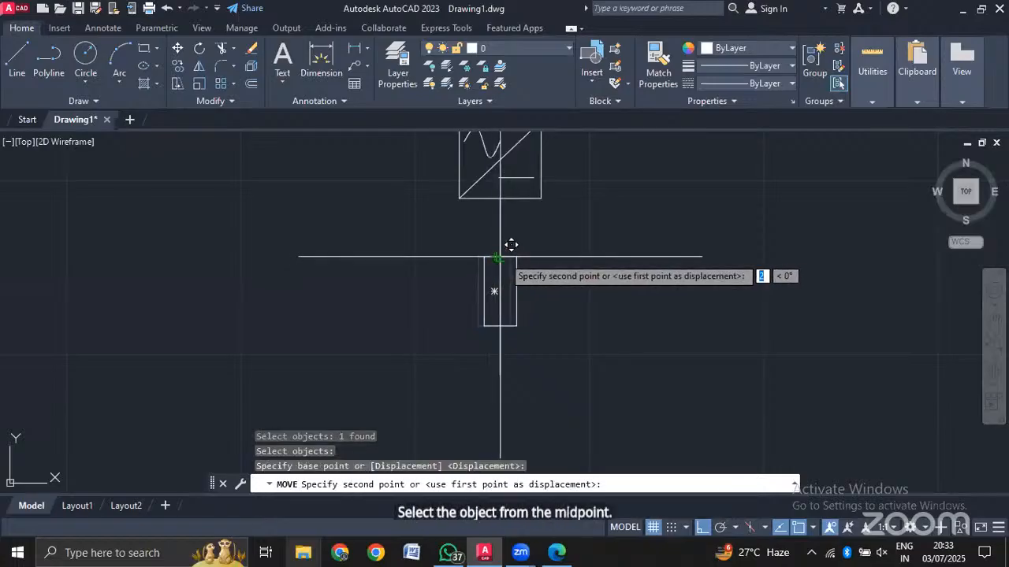
{"action": "left_click", "coordinate": [498, 257]}
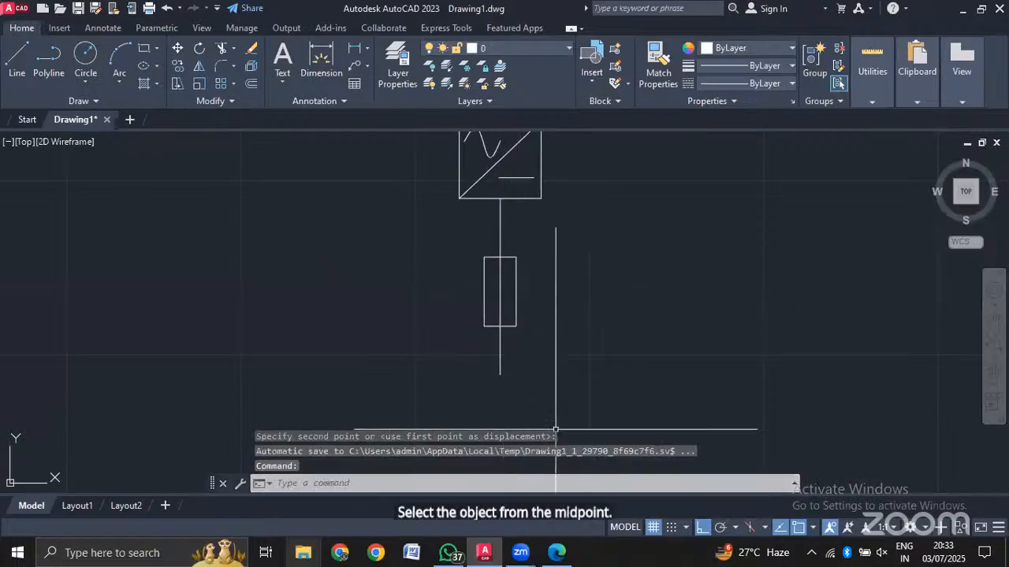
Switch to the reference PDF to check the symbols below the fuse, then return to AutoCAD and locate the existing downward triangle below the upper breaker.
{"action": "left_click", "coordinate": [557, 554]}
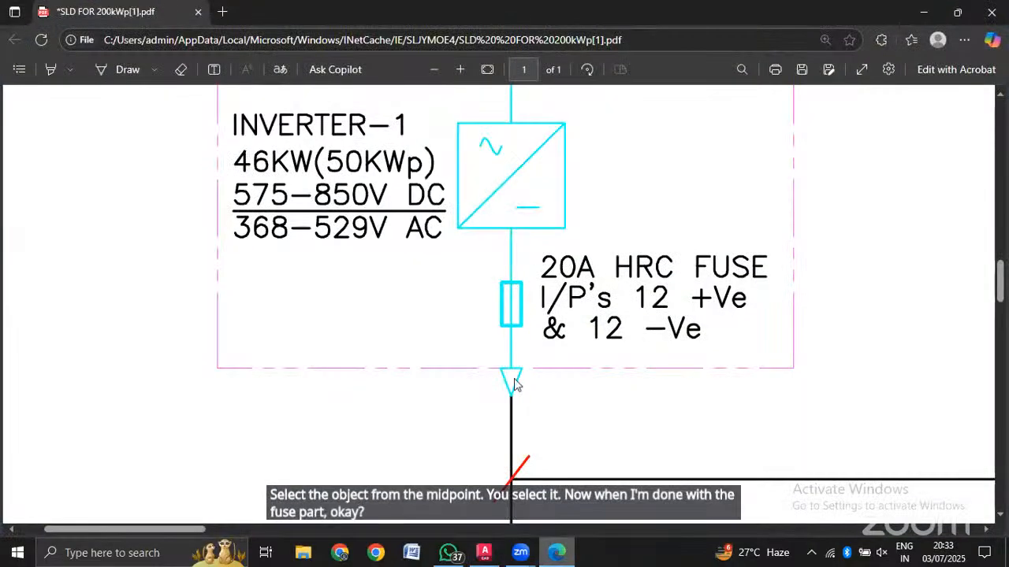
{"action": "scroll", "coordinate": [553, 378], "scroll_direction": "down", "scroll_amount": 3}
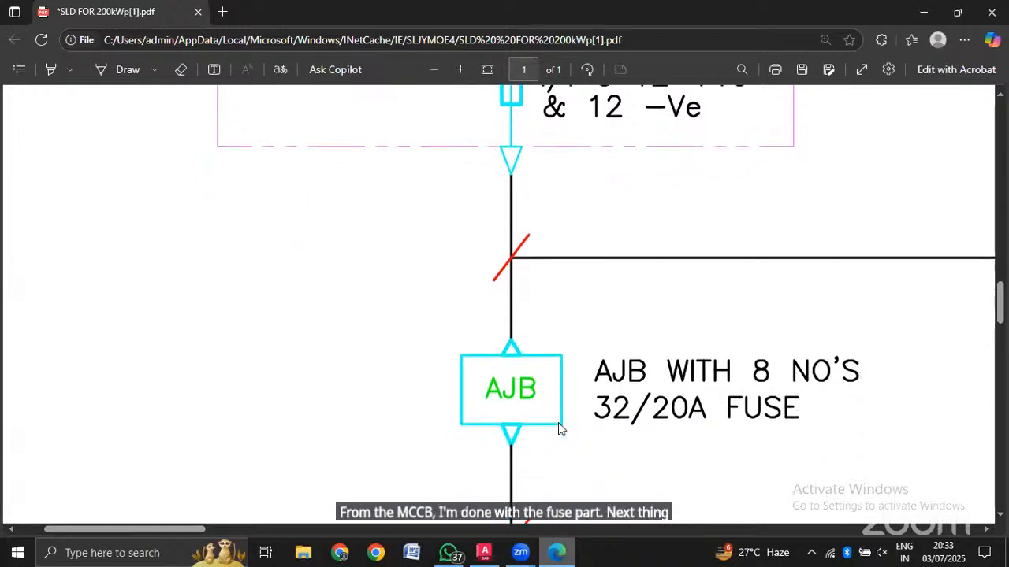
{"action": "left_click", "coordinate": [484, 553]}
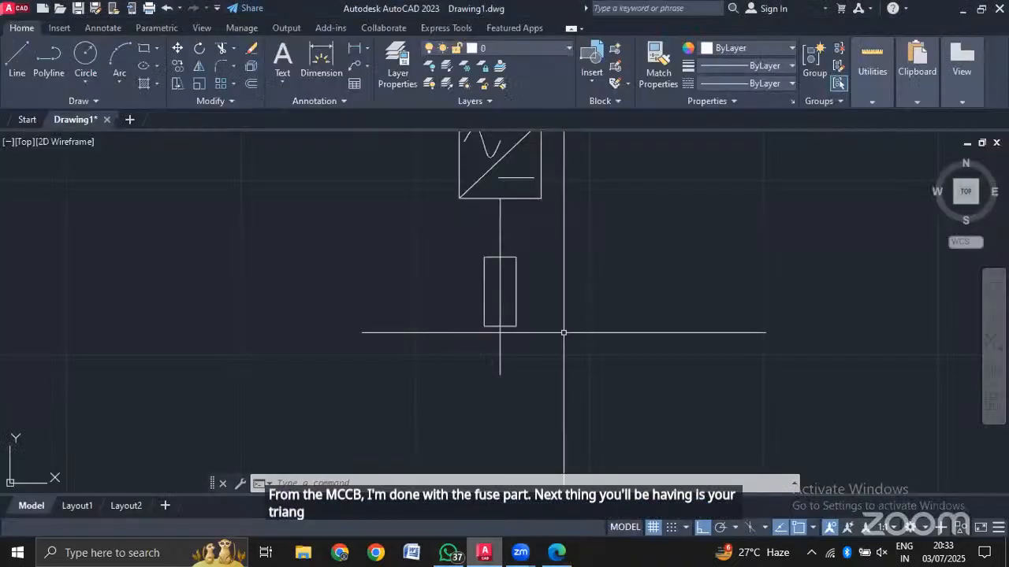
{"action": "scroll", "coordinate": [562, 318], "scroll_direction": "up", "scroll_amount": 2}
{"action": "middle_click_drag", "start_coordinate": [557, 205], "coordinate": [546, 420]}
{"action": "middle_click_drag", "start_coordinate": [536, 316], "coordinate": [535, 540]}
{"action": "middle_click_drag", "start_coordinate": [543, 295], "coordinate": [535, 496]}
{"action": "scroll", "coordinate": [520, 276], "scroll_direction": "down", "scroll_amount": 2}
{"action": "middle_click_drag", "start_coordinate": [518, 272], "coordinate": [517, 431]}
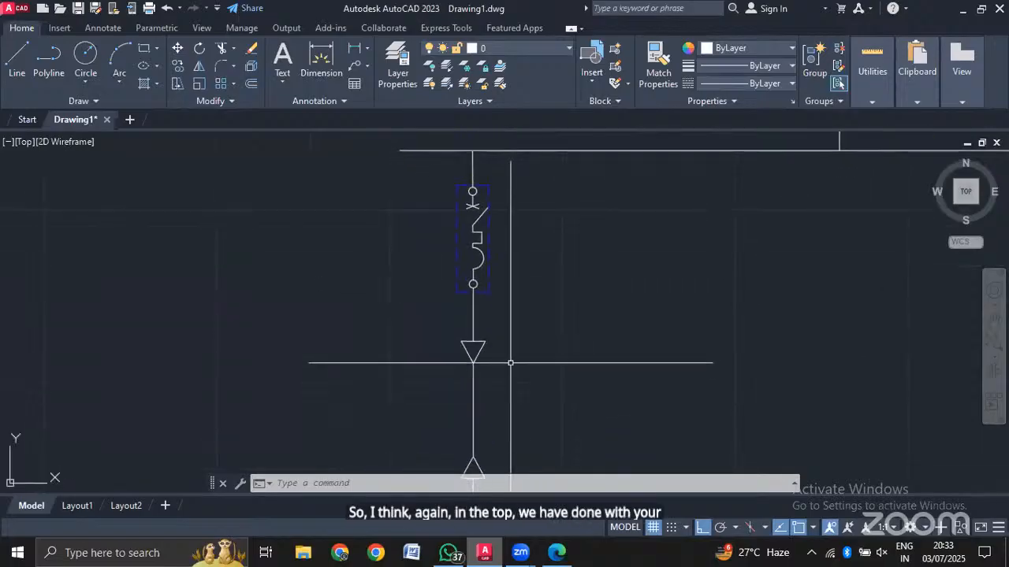
Copy the downward triangle and its connecting line from below the upper breaker to the lower end of the fuse line.
{"action": "left_click", "coordinate": [511, 340]}
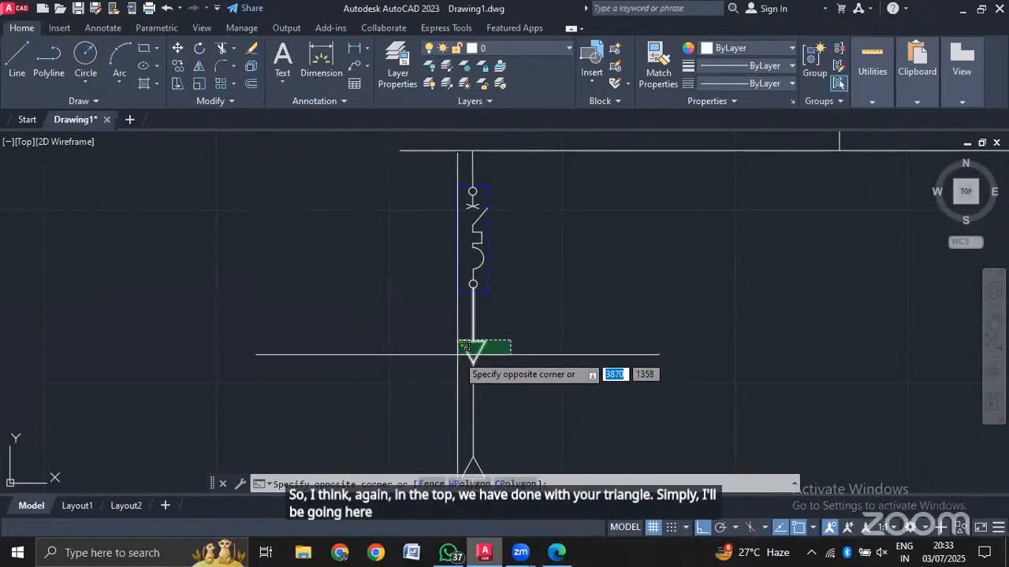
{"action": "left_click", "coordinate": [465, 348]}
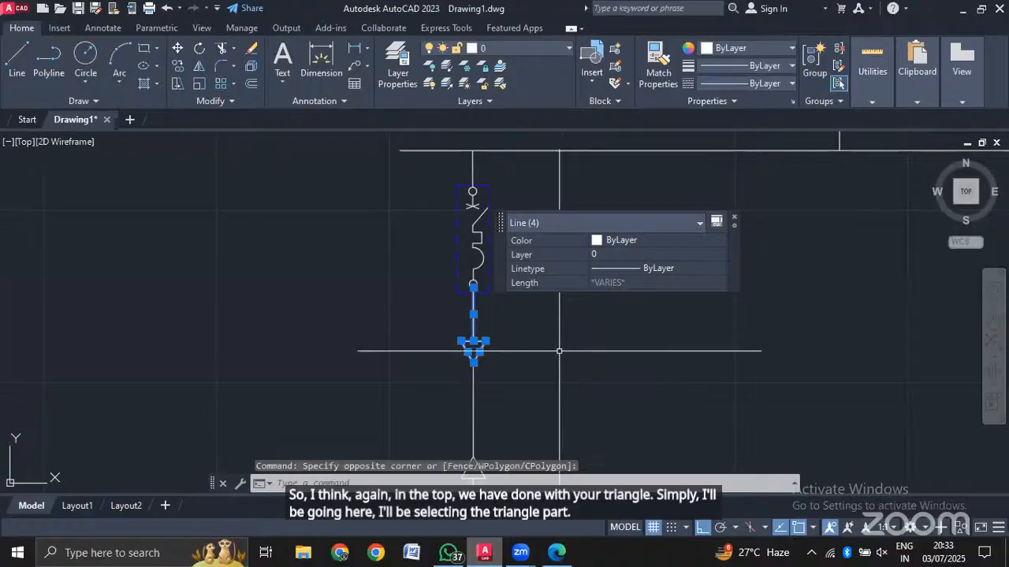
{"action": "type", "text": "c"}
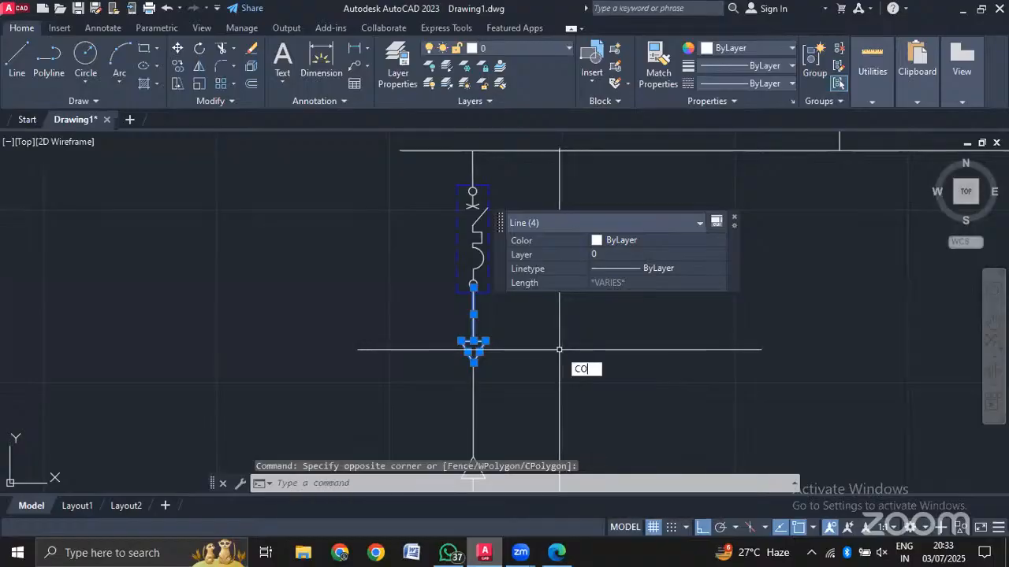
{"action": "type", "text": "o"}
{"action": "key", "text": "Return"}
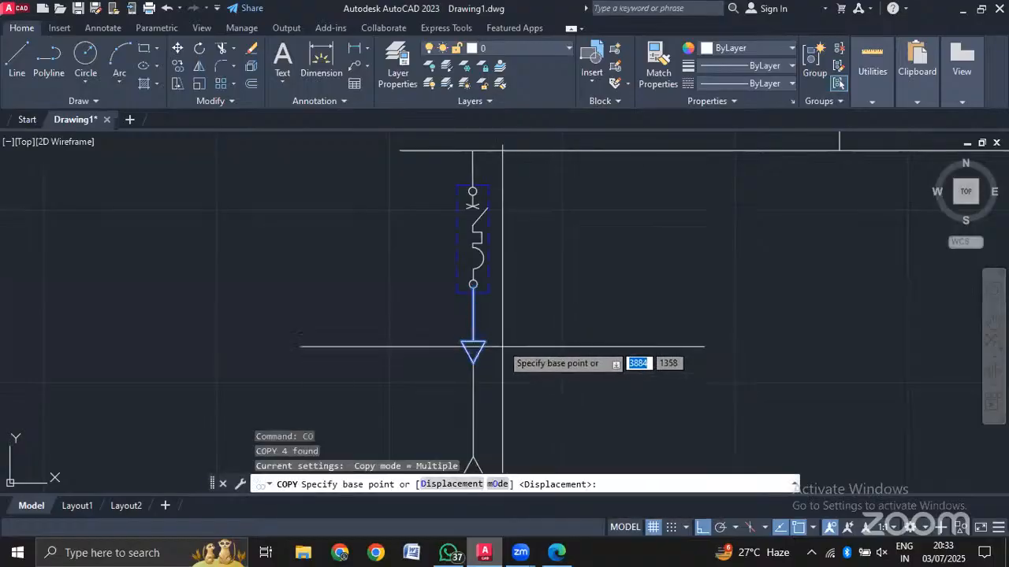
{"action": "left_click", "coordinate": [473, 292]}
{"action": "middle_click_drag", "start_coordinate": [526, 347], "coordinate": [558, 119]}
{"action": "middle_click_drag", "start_coordinate": [552, 313], "coordinate": [553, 94]}
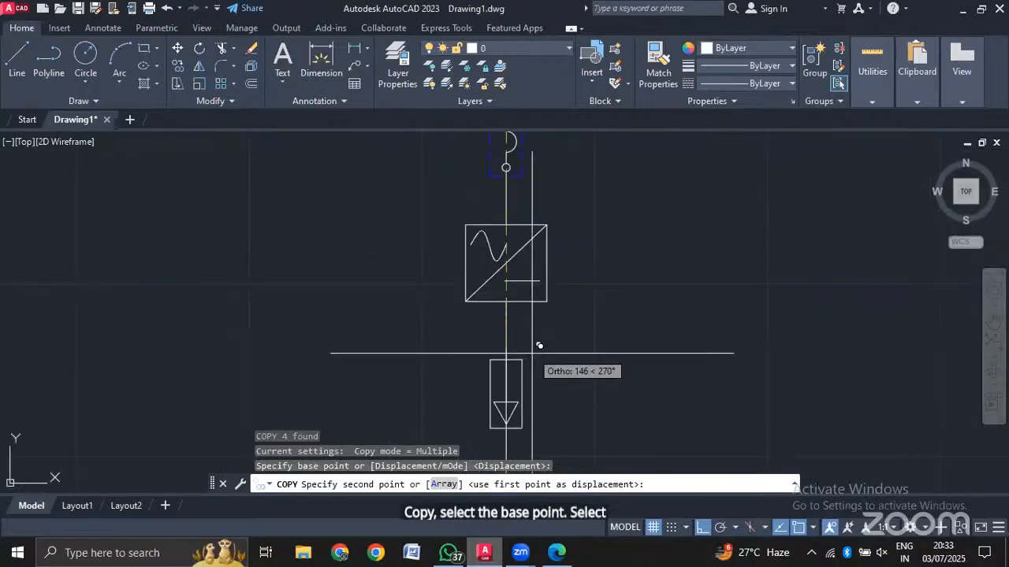
{"action": "middle_click_drag", "start_coordinate": [513, 352], "coordinate": [524, 119]}
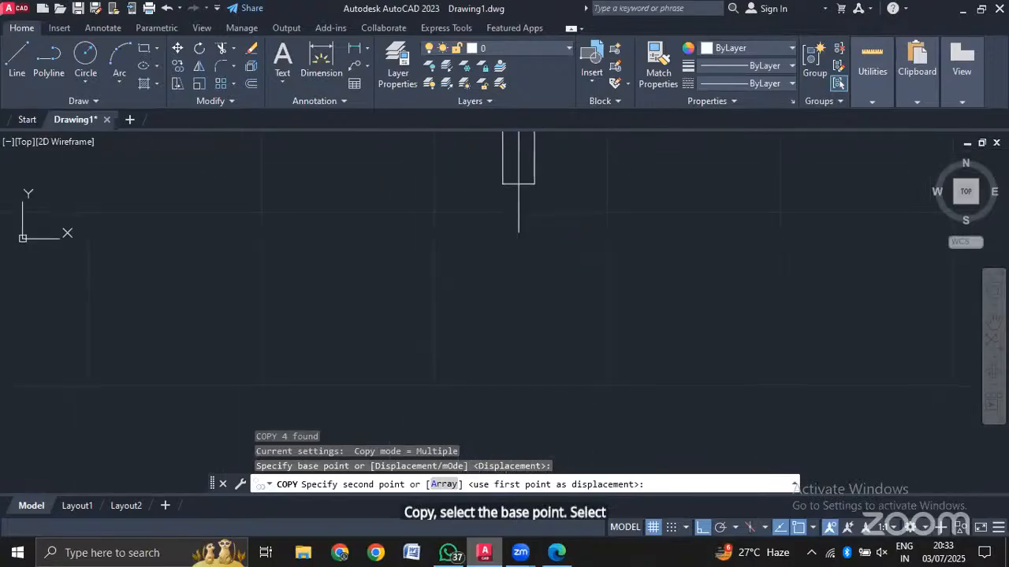
{"action": "left_click", "coordinate": [524, 225]}
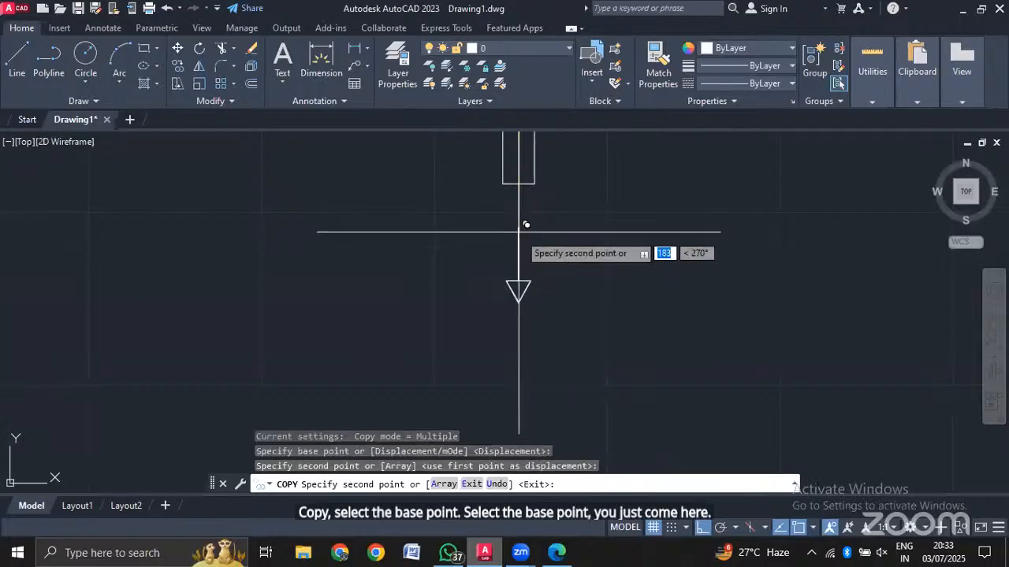
{"action": "key", "text": "Escape"}
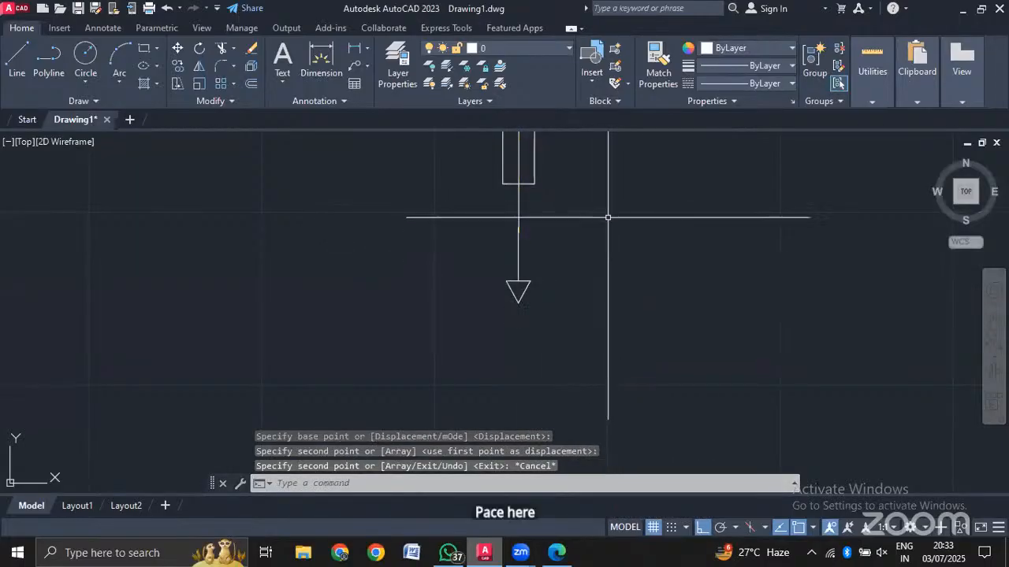
Move the copied triangle and connecting line so the line's upper end meets the fuse line's lower endpoint.
{"action": "scroll", "coordinate": [517, 243], "scroll_direction": "up", "scroll_amount": 5}
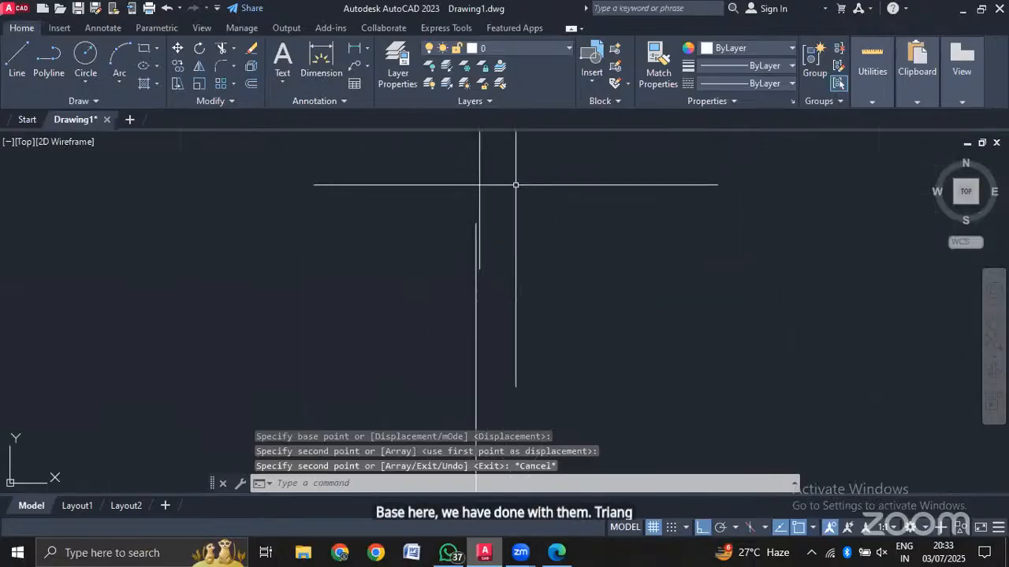
{"action": "left_click", "coordinate": [477, 243]}
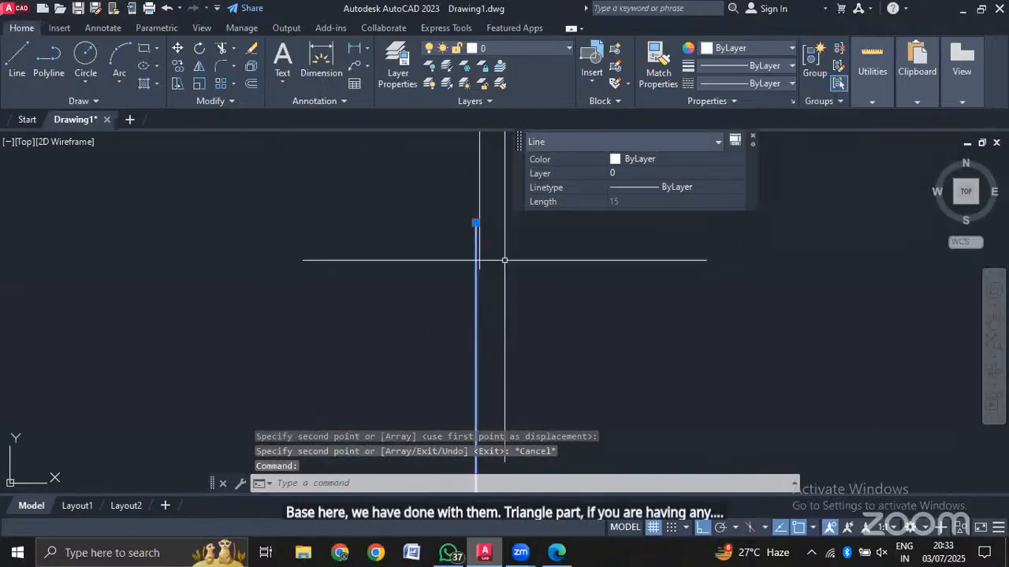
{"action": "scroll", "coordinate": [560, 332], "scroll_direction": "down", "scroll_amount": 2}
{"action": "scroll", "coordinate": [572, 354], "scroll_direction": "down", "scroll_amount": 5}
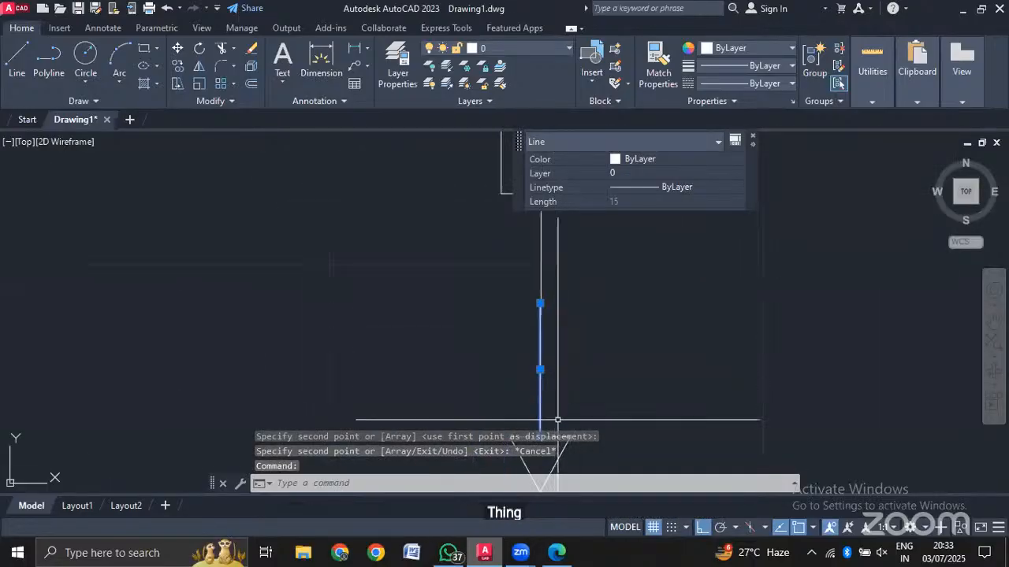
{"action": "left_click", "coordinate": [620, 416]}
{"action": "left_click", "coordinate": [534, 444]}
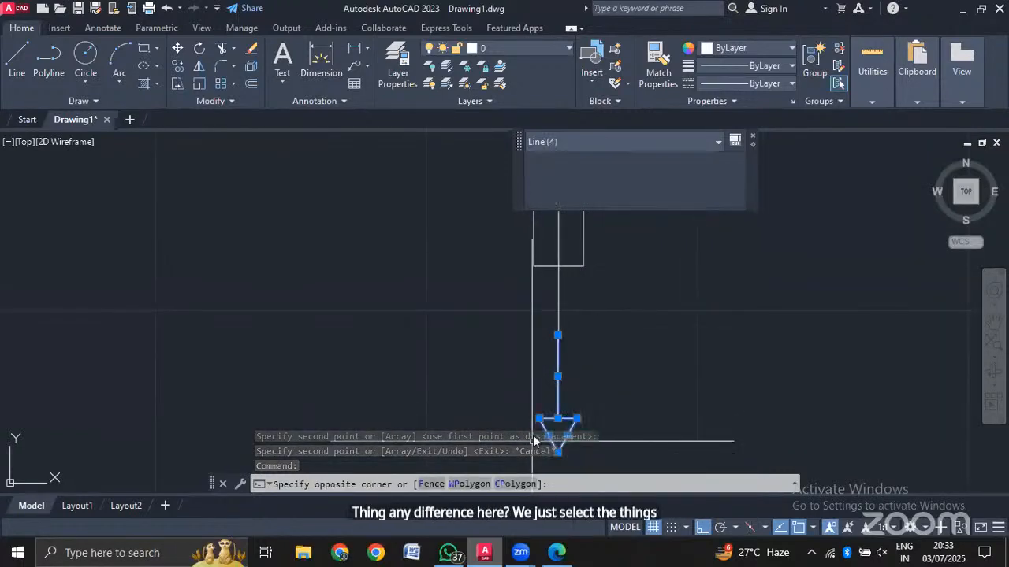
{"action": "scroll", "coordinate": [571, 316], "scroll_direction": "up", "scroll_amount": 5}
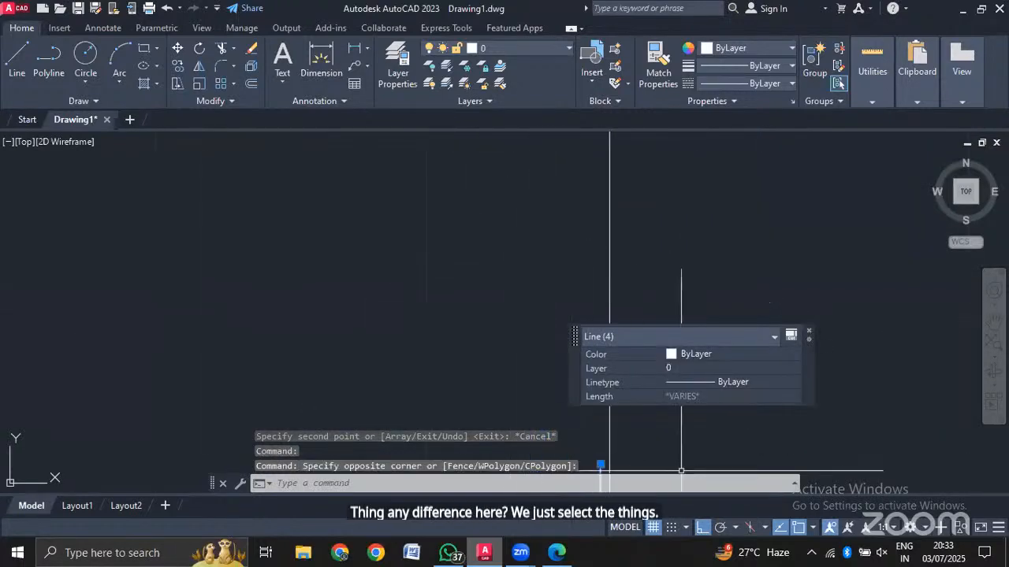
{"action": "middle_click_drag", "start_coordinate": [680, 471], "coordinate": [679, 468]}
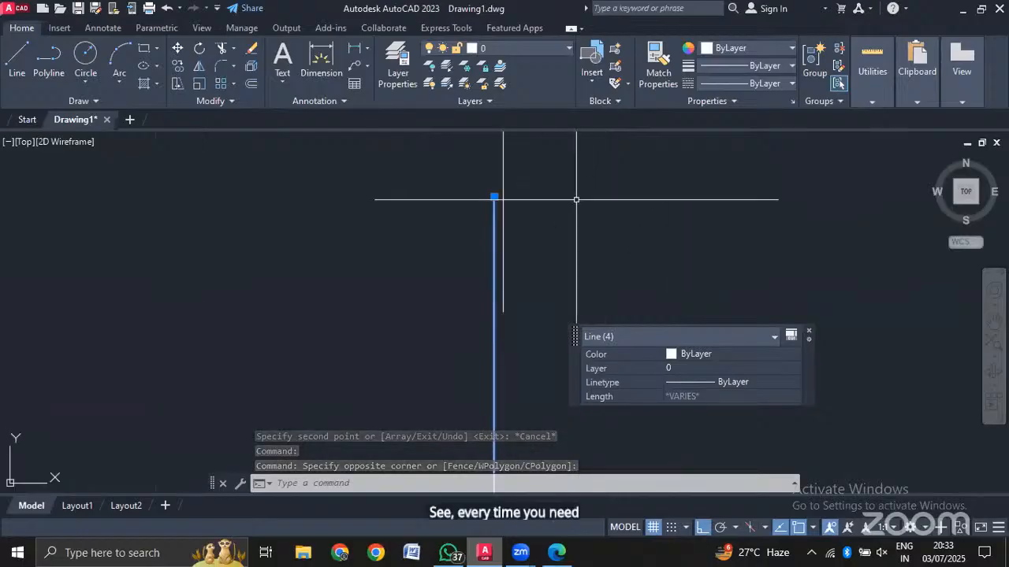
{"action": "type", "text": "m"}
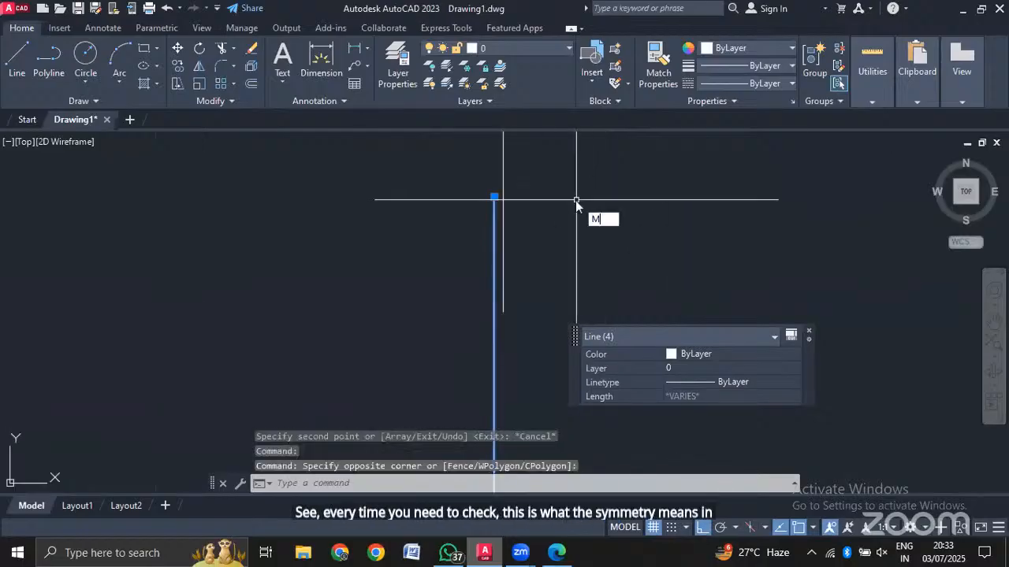
{"action": "key", "text": "Return"}
{"action": "left_click", "coordinate": [495, 196]}
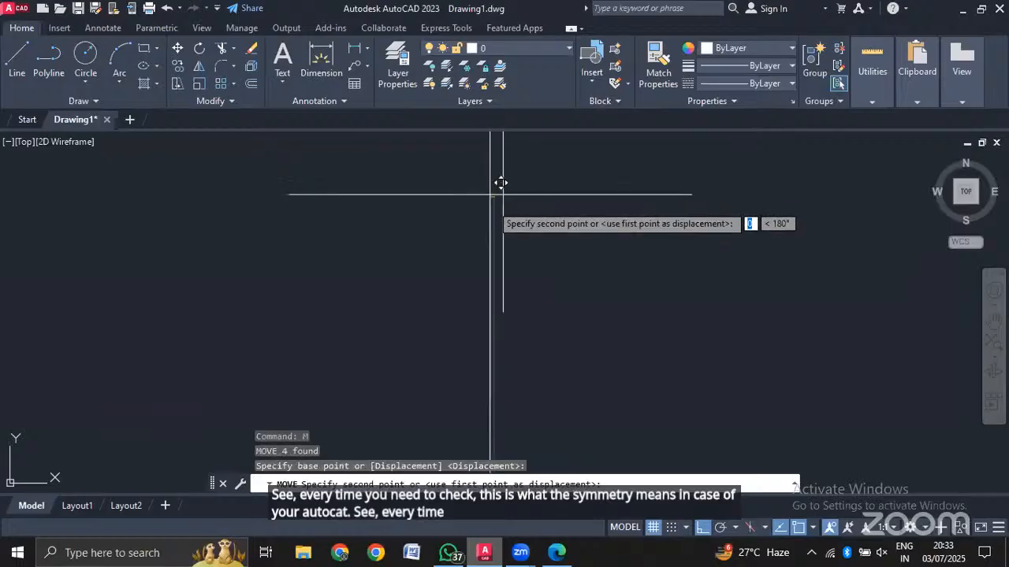
{"action": "left_click", "coordinate": [503, 312]}
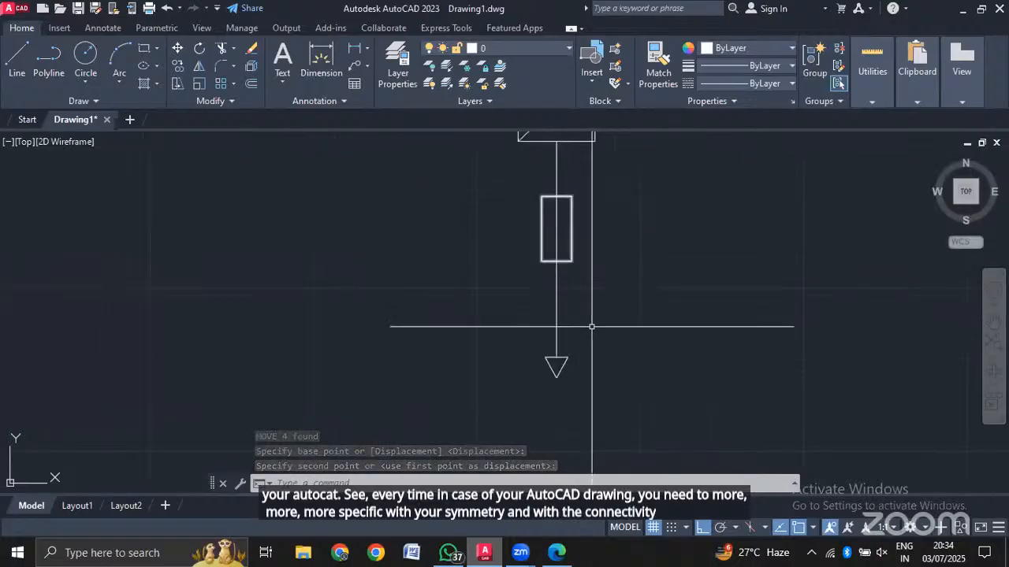
Examine the alignment and connections along the breaker, inverter, fuse and triangle chain.
{"action": "mouse_move", "coordinate": [592, 331]}
{"action": "middle_mouse_down"}
{"action": "mouse_move", "coordinate": [579, 223]}
{"action": "mouse_move", "coordinate": [553, 415]}
{"action": "mouse_move", "coordinate": [533, 418]}
{"action": "mouse_move", "coordinate": [529, 503]}
{"action": "mouse_move", "coordinate": [532, 444]}
{"action": "mouse_move", "coordinate": [563, 389]}
{"action": "middle_mouse_up"}
{"action": "scroll", "coordinate": [577, 202], "scroll_direction": "down", "scroll_amount": 4}
{"action": "scroll", "coordinate": [560, 340], "scroll_direction": "up", "scroll_amount": 4}
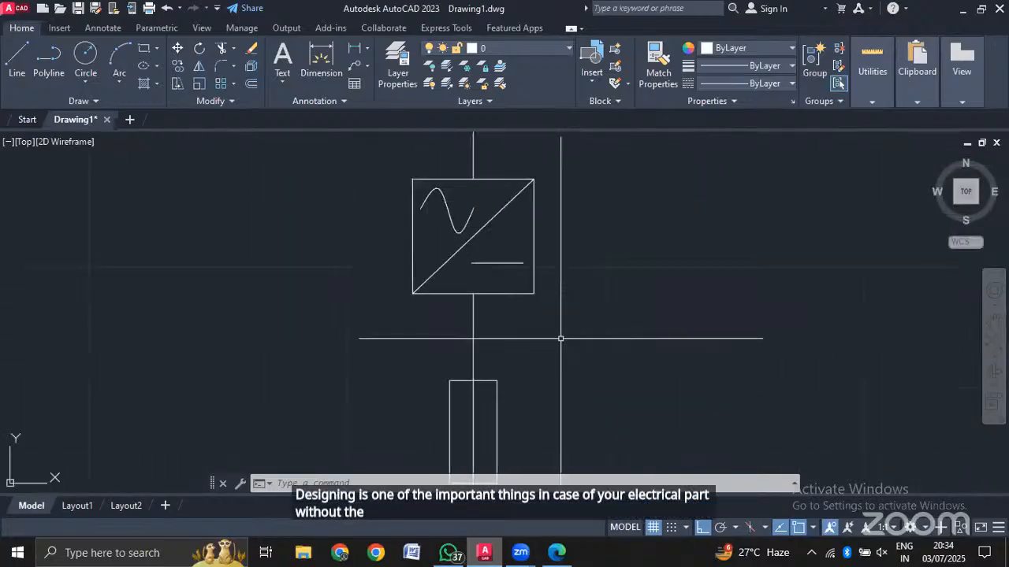
{"action": "scroll", "coordinate": [544, 354], "scroll_direction": "down", "scroll_amount": 5}
{"action": "scroll", "coordinate": [501, 417], "scroll_direction": "up", "scroll_amount": 3}
{"action": "scroll", "coordinate": [501, 417], "scroll_direction": "down", "scroll_amount": 3}
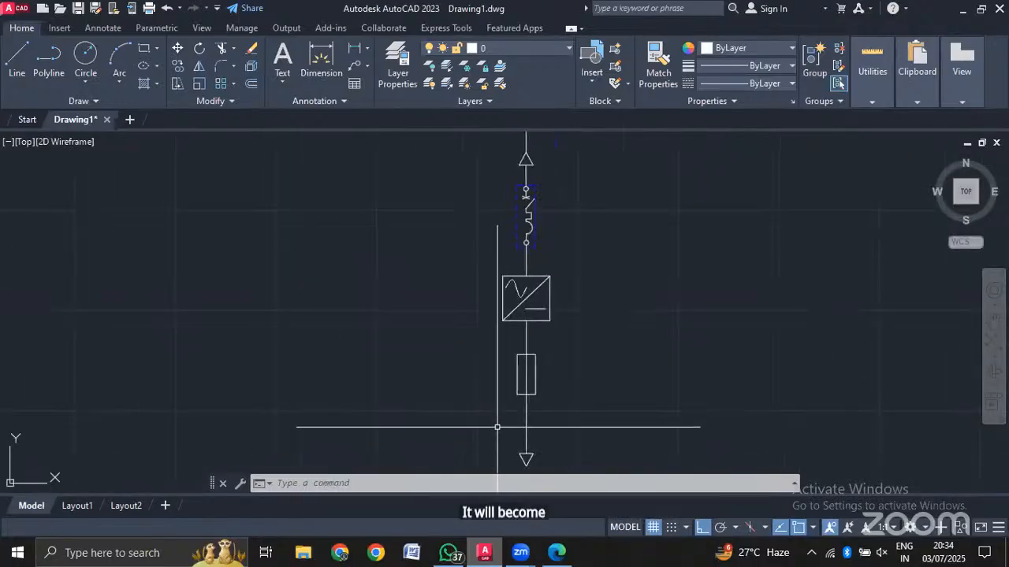
{"action": "middle_click_drag", "start_coordinate": [498, 427], "coordinate": [496, 316]}
{"action": "scroll", "coordinate": [495, 313], "scroll_direction": "up", "scroll_amount": 2}
{"action": "scroll", "coordinate": [626, 354], "scroll_direction": "up", "scroll_amount": 2}
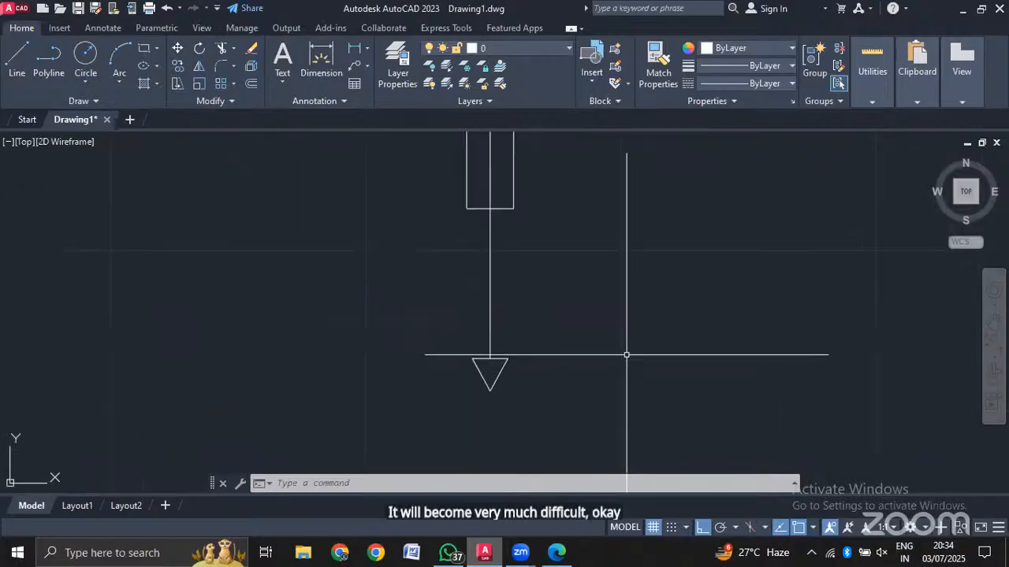
Delete the copied connecting line above the triangle and move the triangle by its top-edge midpoint up to the fuse line's lower end.
{"action": "left_click", "coordinate": [490, 315]}
{"action": "key", "text": "Delete"}
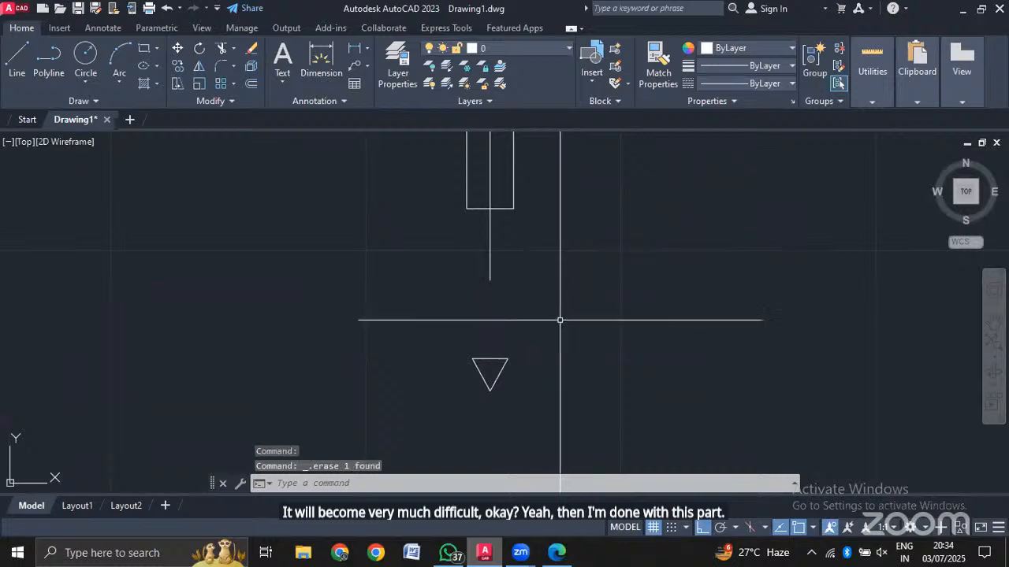
{"action": "type", "text": "m"}
{"action": "key", "text": "Return"}
{"action": "left_click", "coordinate": [529, 350]}
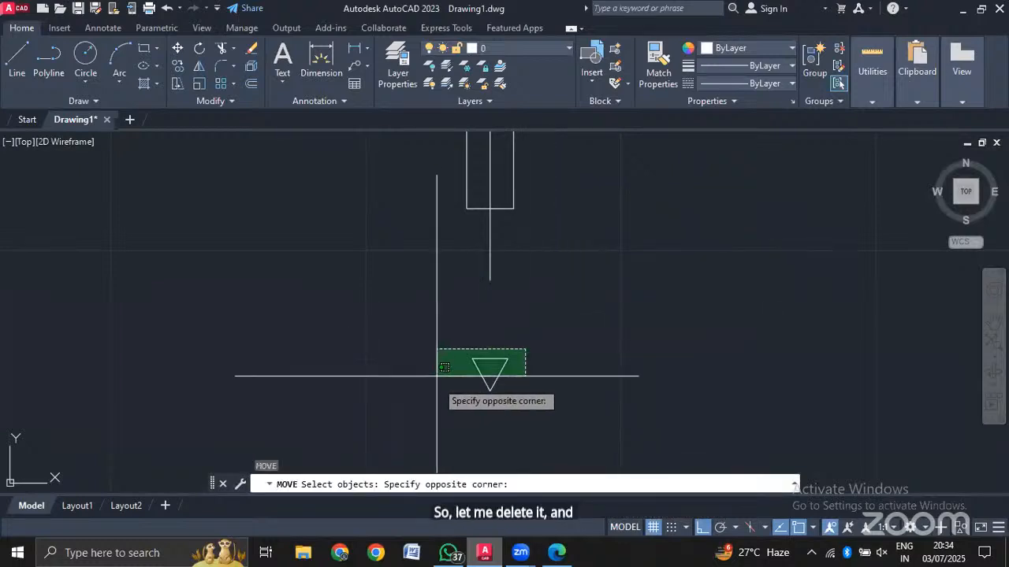
{"action": "left_click", "coordinate": [441, 386]}
{"action": "key", "text": "Return"}
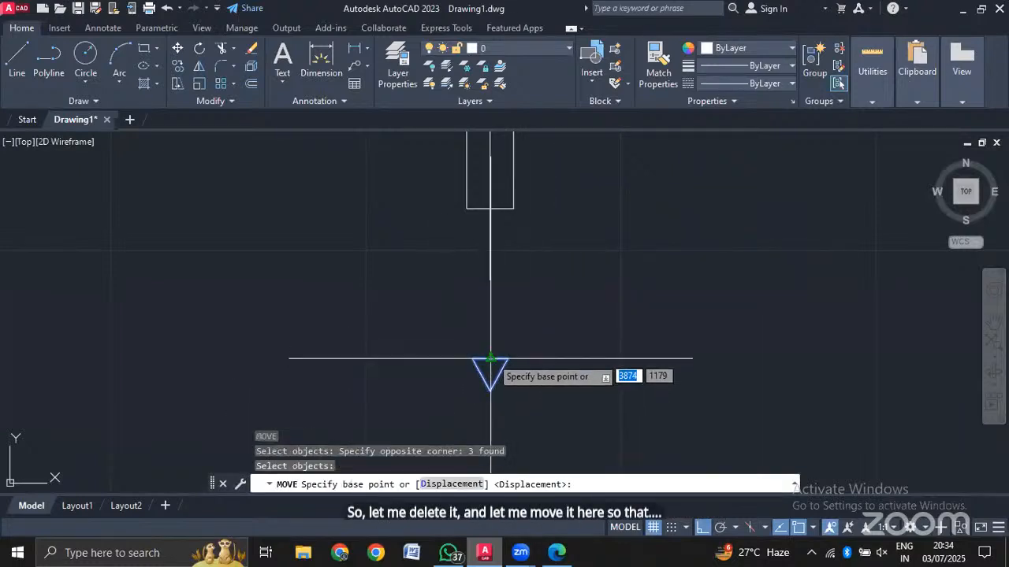
{"action": "left_click", "coordinate": [489, 360]}
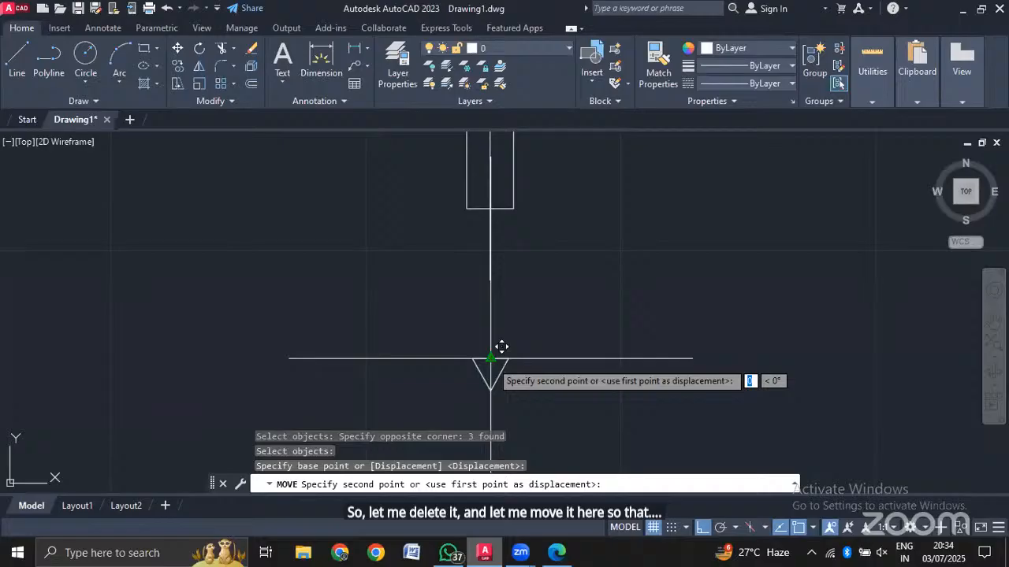
{"action": "left_click", "coordinate": [496, 278]}
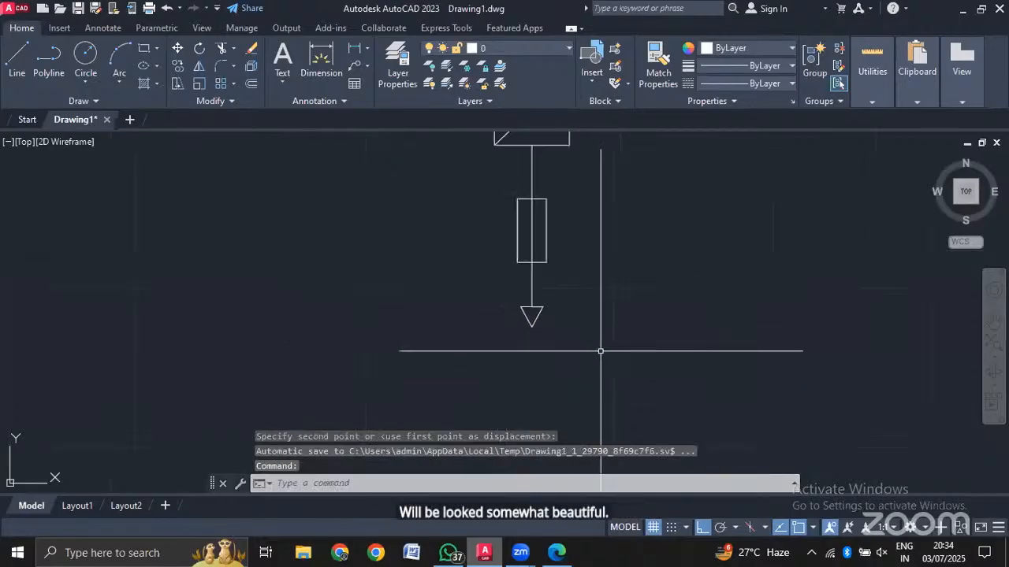
{"action": "middle_click_drag", "start_coordinate": [603, 292], "coordinate": [568, 316]}
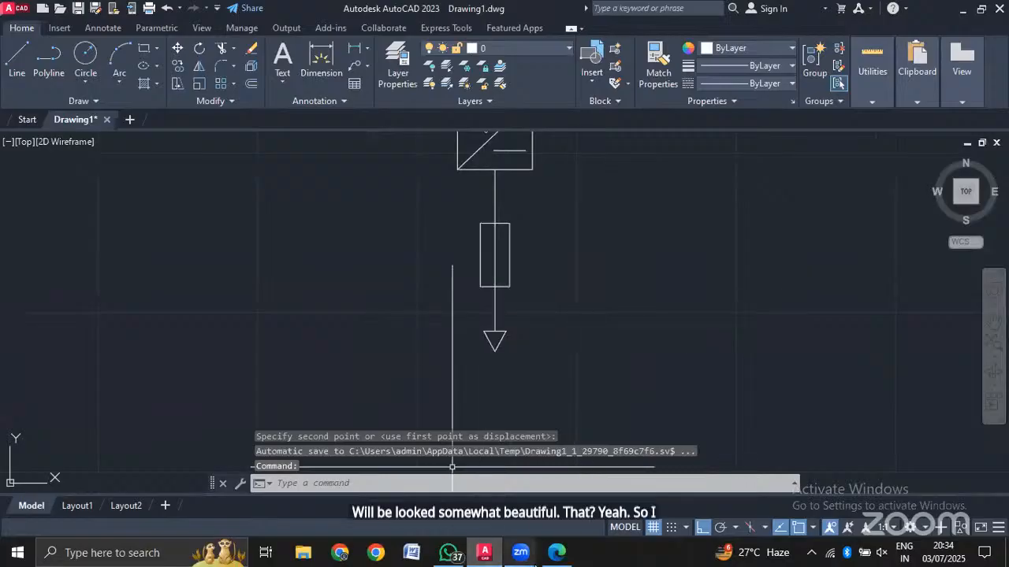
Switch to the reference PDF and examine the AJB box, the branching triangles and the solar panel strings below it.
{"action": "left_click", "coordinate": [557, 561]}
{"action": "scroll", "coordinate": [546, 386], "scroll_direction": "down", "scroll_amount": 1}
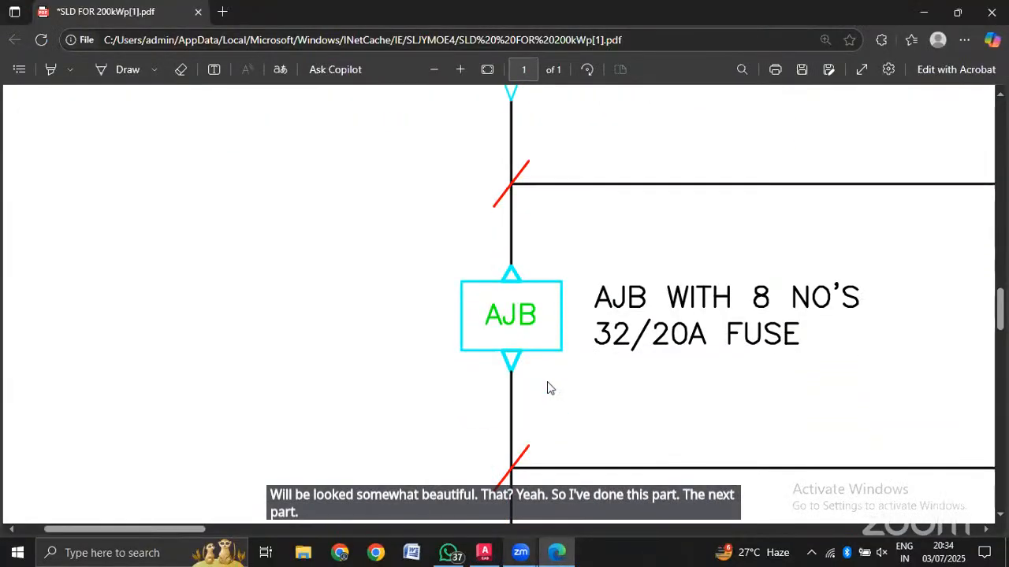
{"action": "scroll", "coordinate": [532, 260], "scroll_direction": "up", "scroll_amount": 1}
{"action": "scroll", "coordinate": [520, 195], "scroll_direction": "down", "scroll_amount": 7}
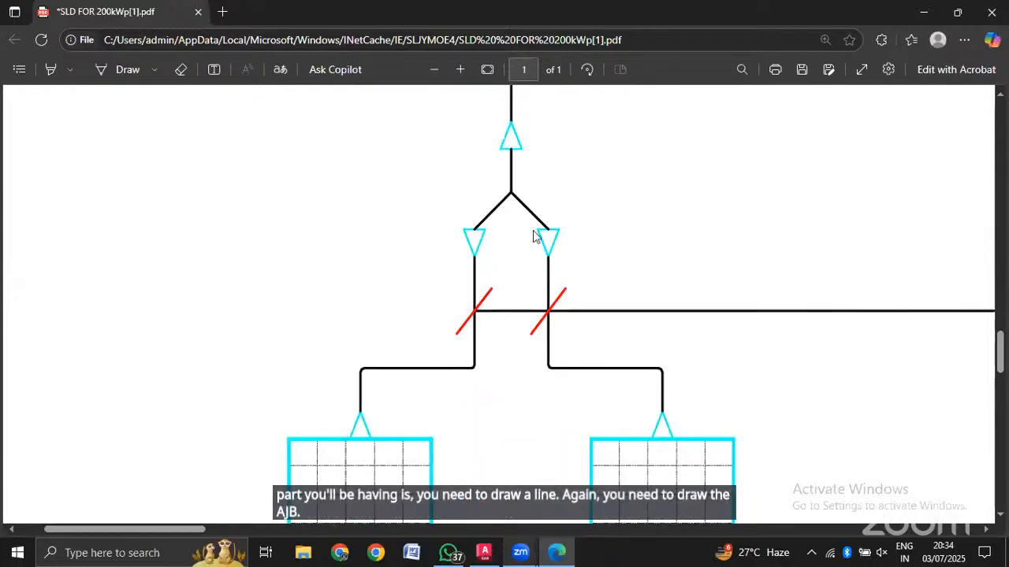
{"action": "scroll", "coordinate": [552, 172], "scroll_direction": "down", "scroll_amount": 4}
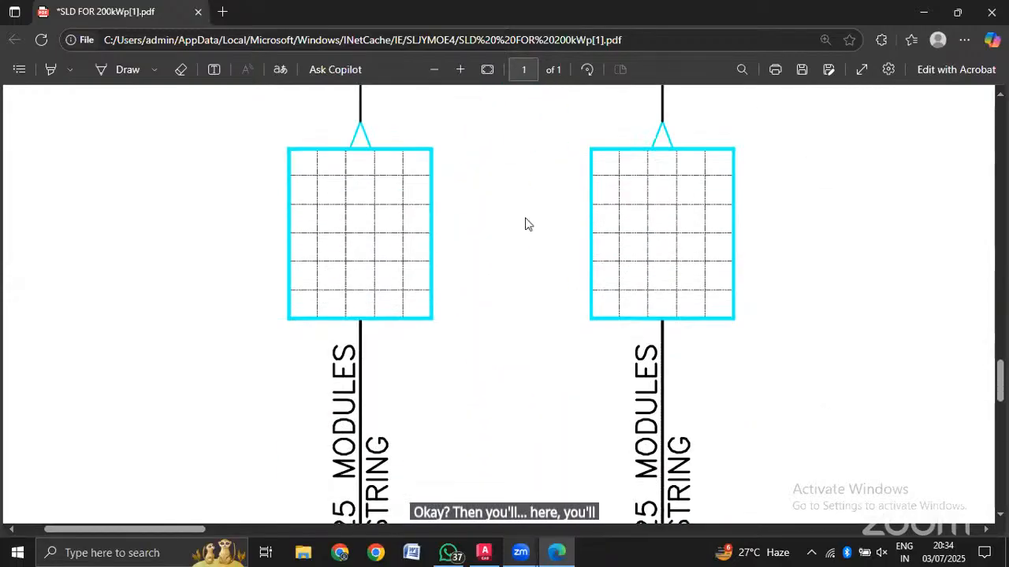
{"action": "scroll", "coordinate": [389, 224], "scroll_direction": "down", "scroll_amount": 1}
{"action": "scroll", "coordinate": [409, 221], "scroll_direction": "up", "scroll_amount": 3}
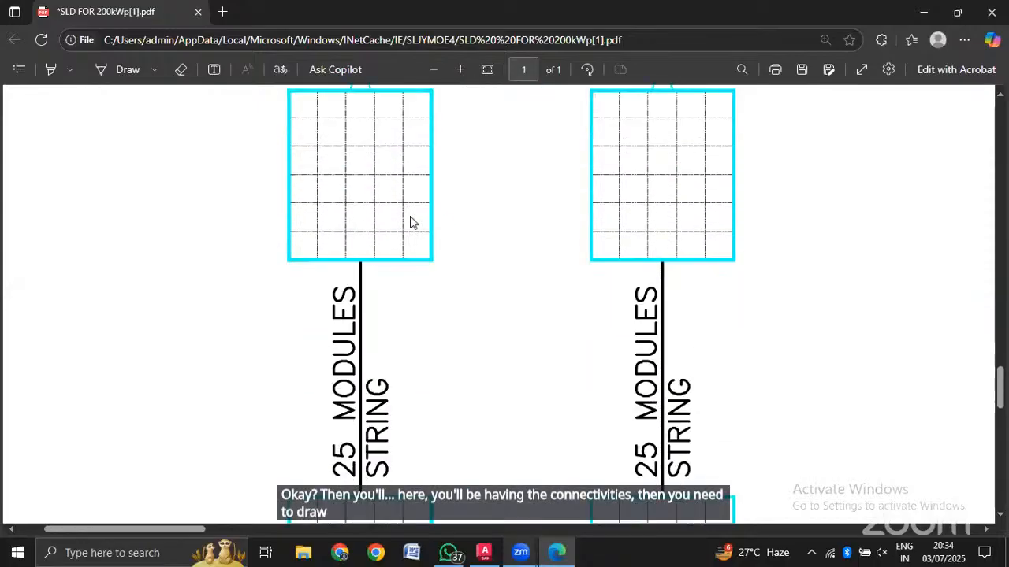
{"action": "scroll", "coordinate": [410, 222], "scroll_direction": "up", "scroll_amount": 5}
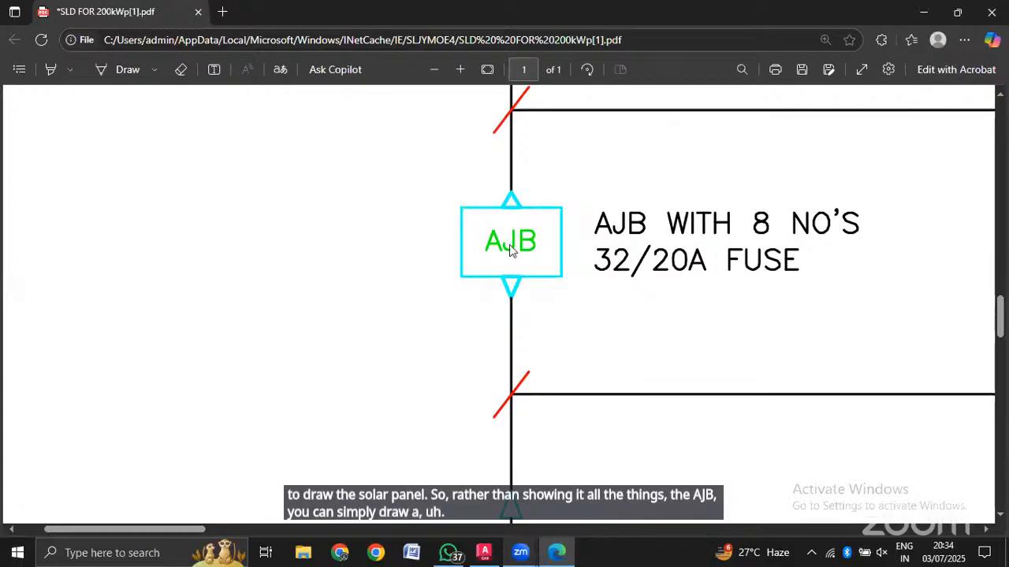
Examine the solar panel grids in the reference PDF, including their connecting lines, triangles and neighbouring strings.
{"action": "scroll", "coordinate": [540, 259], "scroll_direction": "down", "scroll_amount": 5}
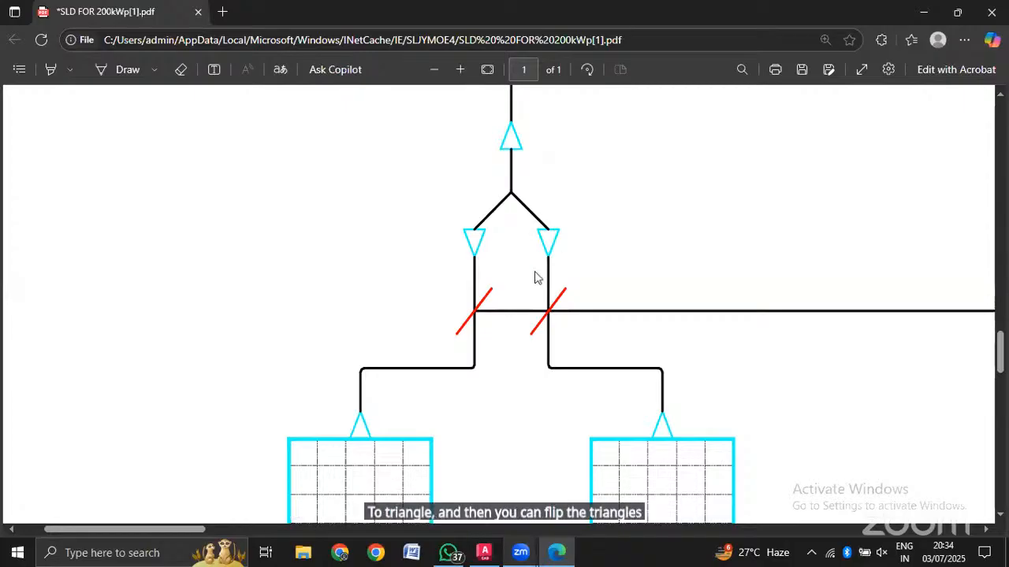
{"action": "scroll", "coordinate": [536, 276], "scroll_direction": "down", "scroll_amount": 4}
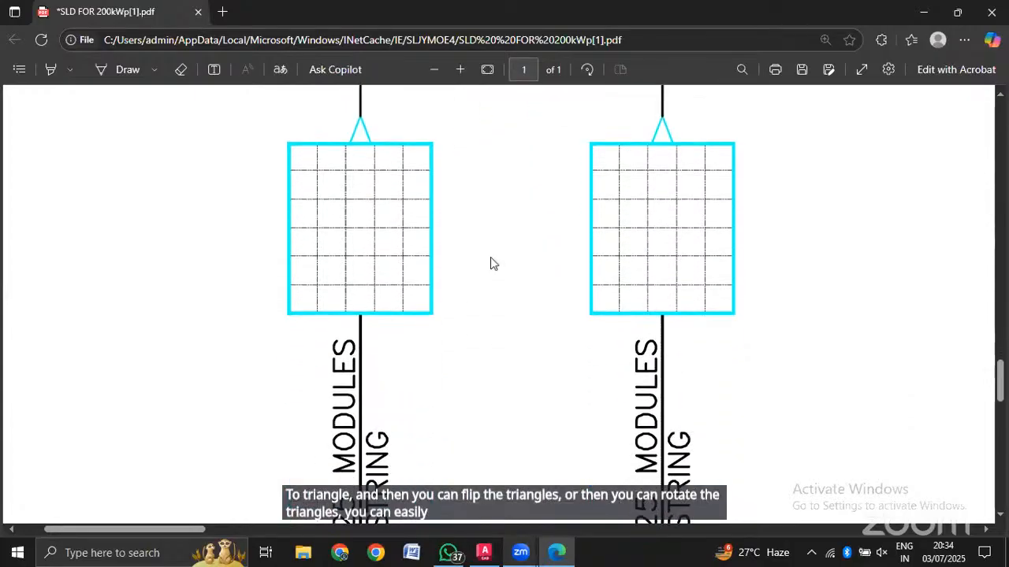
{"action": "scroll", "coordinate": [408, 252], "scroll_direction": "right", "scroll_amount": 7}
{"action": "scroll", "coordinate": [408, 252], "scroll_direction": "down", "scroll_amount": 4}
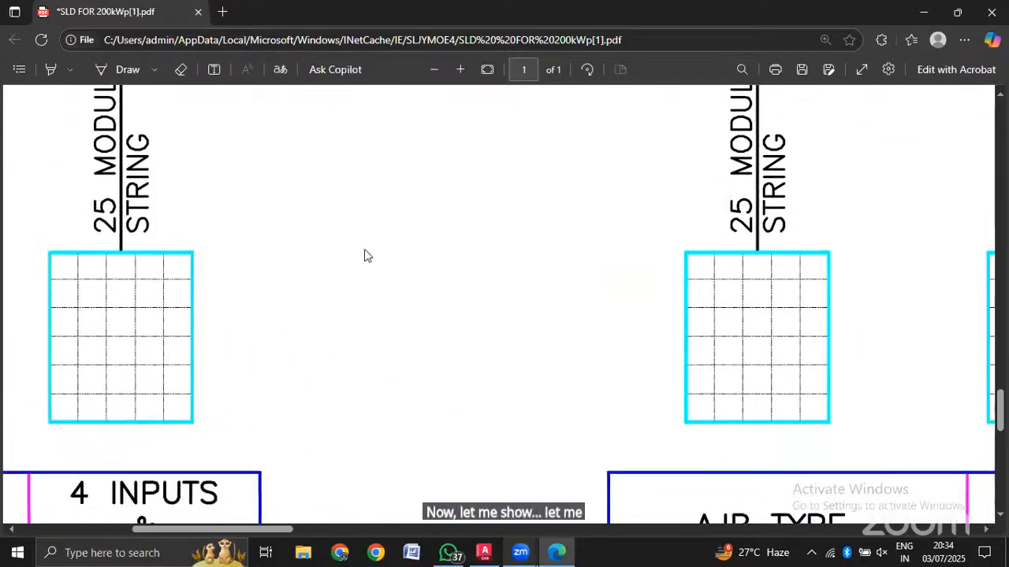
{"action": "left_click_drag", "start_coordinate": [245, 533], "coordinate": [175, 533]}
{"action": "scroll", "coordinate": [610, 329], "scroll_direction": "up", "scroll_amount": 1}
{"action": "scroll", "coordinate": [612, 334], "scroll_direction": "up", "scroll_amount": 6}
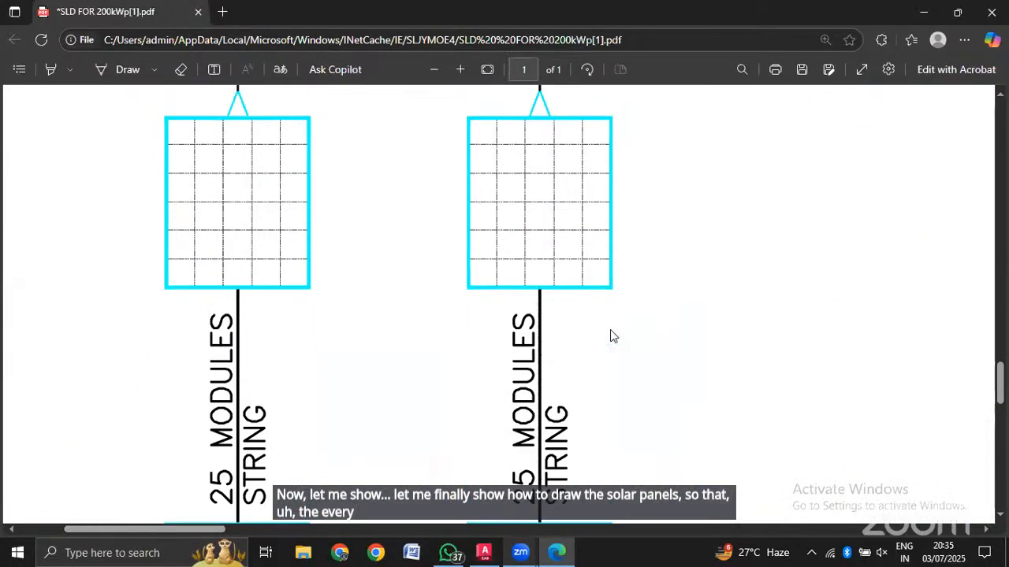
{"action": "scroll", "coordinate": [612, 334], "scroll_direction": "down", "scroll_amount": 1}
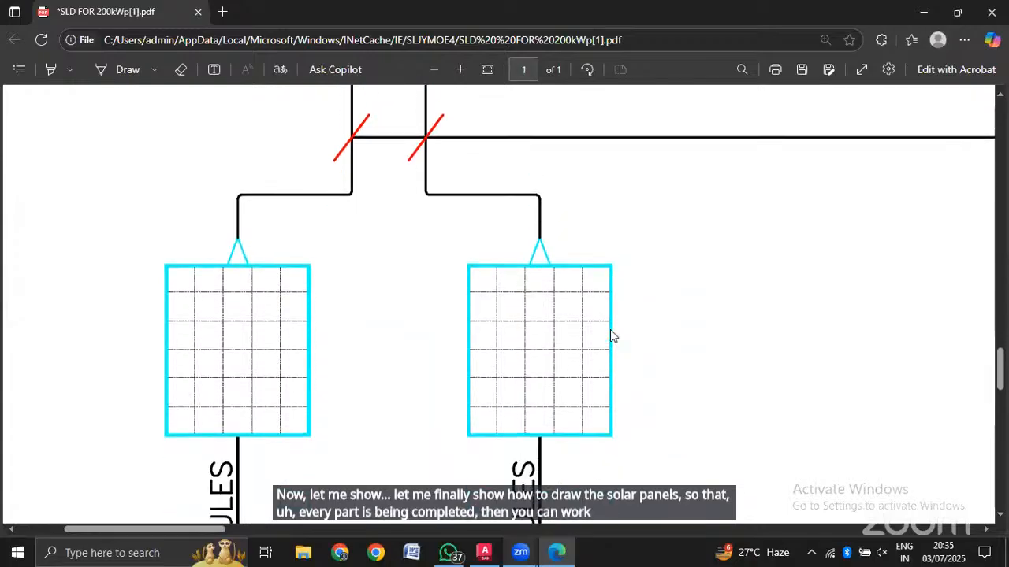
Return to the AutoCAD drawing and draw an upright rectangle for the solar panel in the empty area right of the fuse.
{"action": "left_click", "coordinate": [923, 16]}
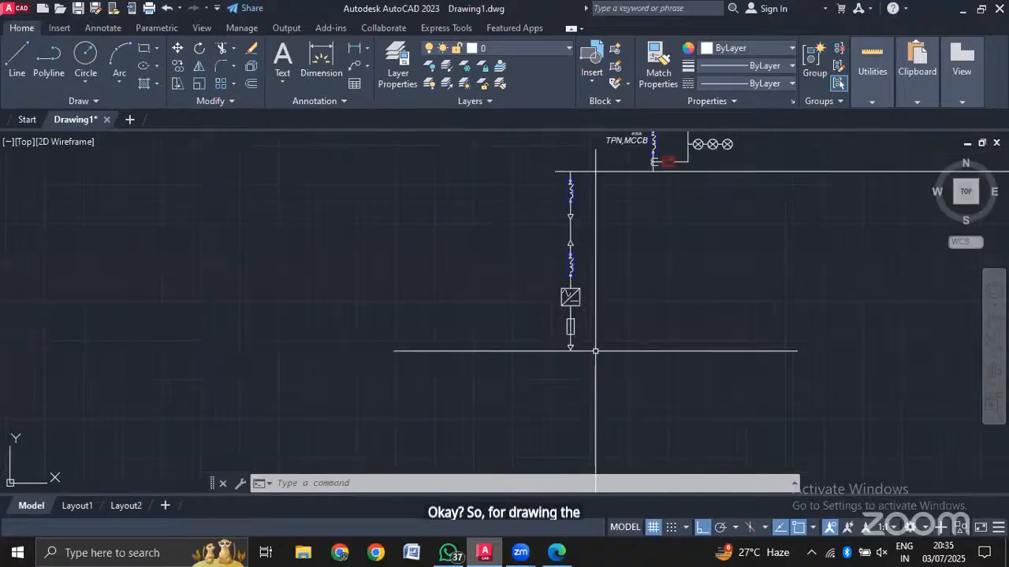
{"action": "scroll", "coordinate": [594, 351], "scroll_direction": "up", "scroll_amount": 5}
{"action": "middle_click_drag", "start_coordinate": [693, 259], "coordinate": [540, 287]}
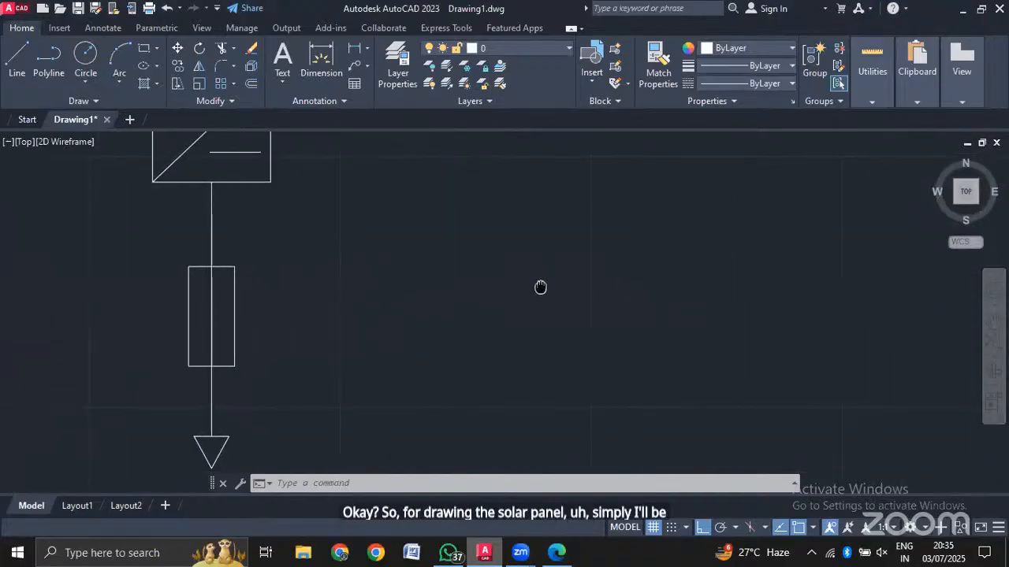
{"action": "scroll", "coordinate": [541, 280], "scroll_direction": "up", "scroll_amount": 2}
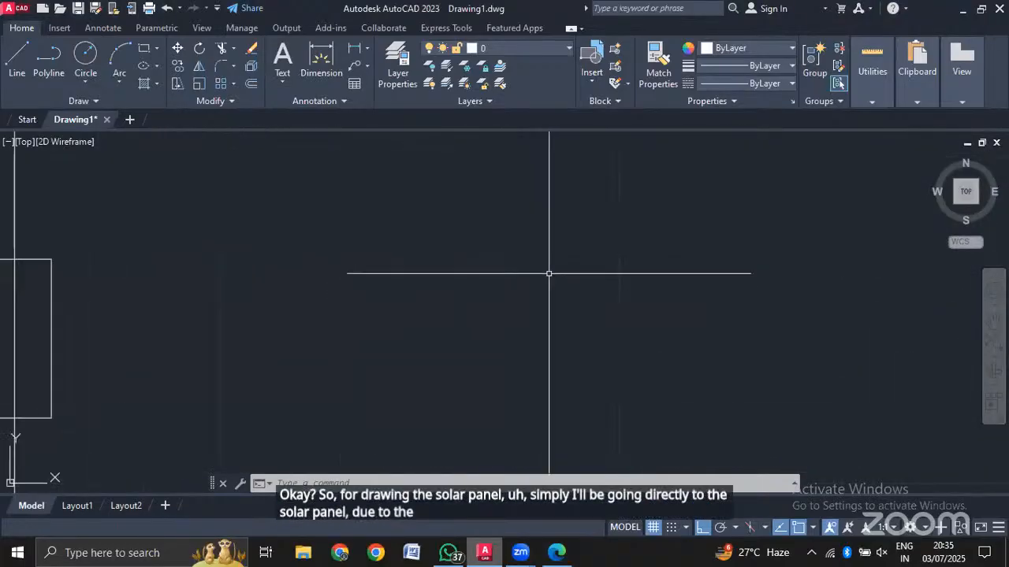
{"action": "key", "text": "Return"}
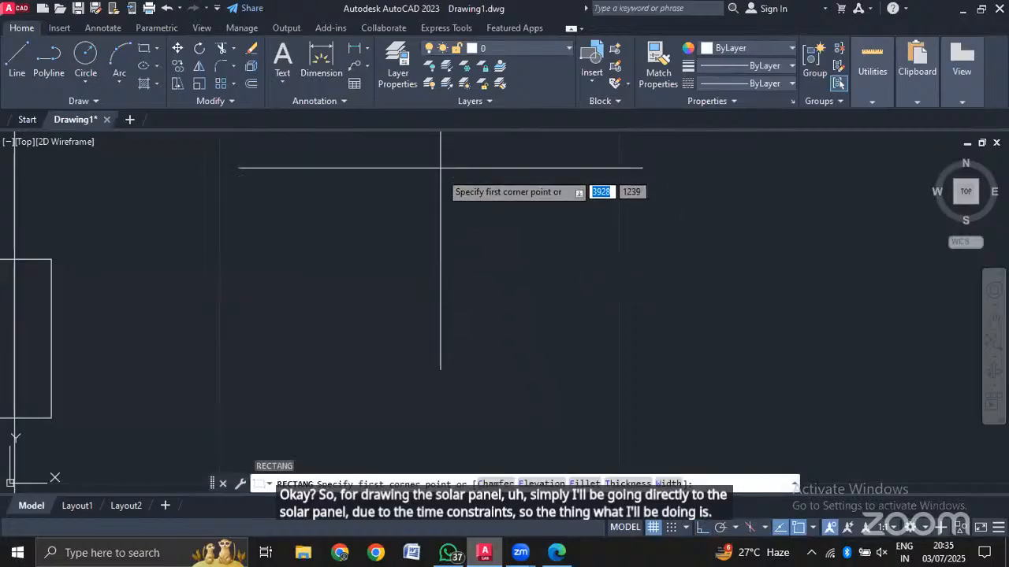
{"action": "left_click", "coordinate": [409, 166]}
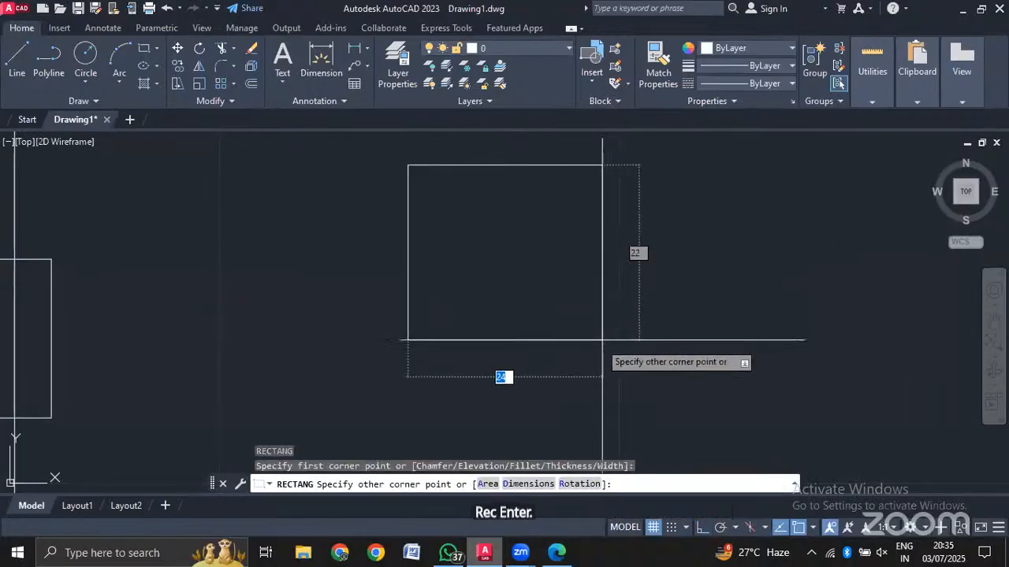
{"action": "left_click", "coordinate": [620, 430]}
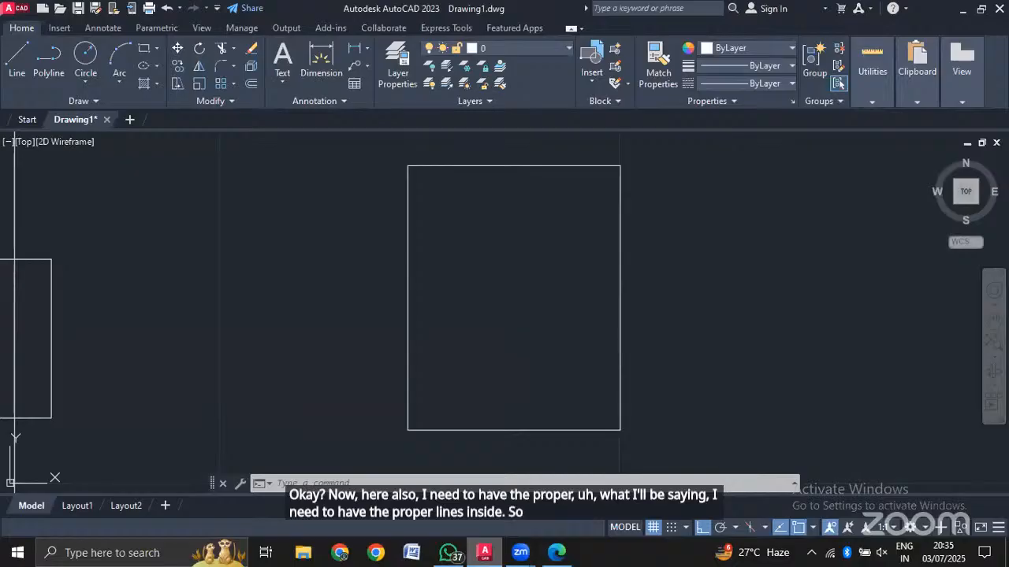
Draw a vertical line from the panel rectangle's top edge to its bottom edge, close to the left edge.
{"action": "type", "text": "l"}
{"action": "key", "text": "Return"}
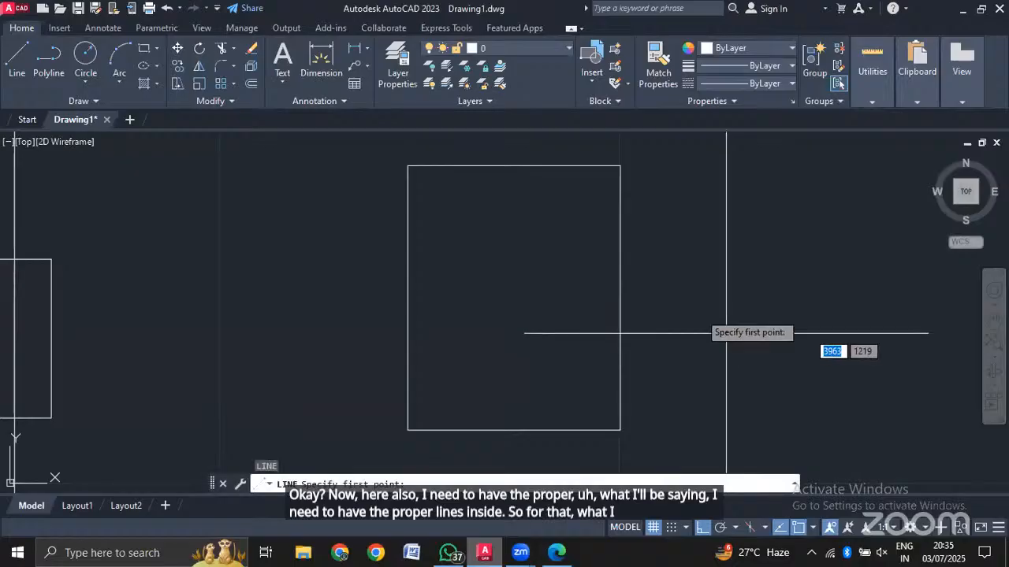
{"action": "left_click", "coordinate": [430, 166]}
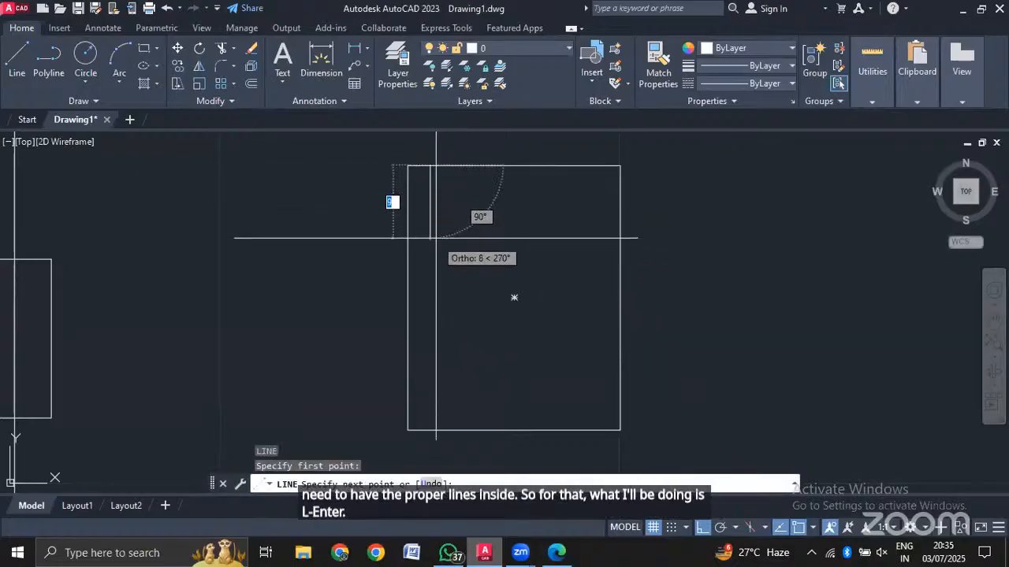
{"action": "left_click", "coordinate": [430, 430]}
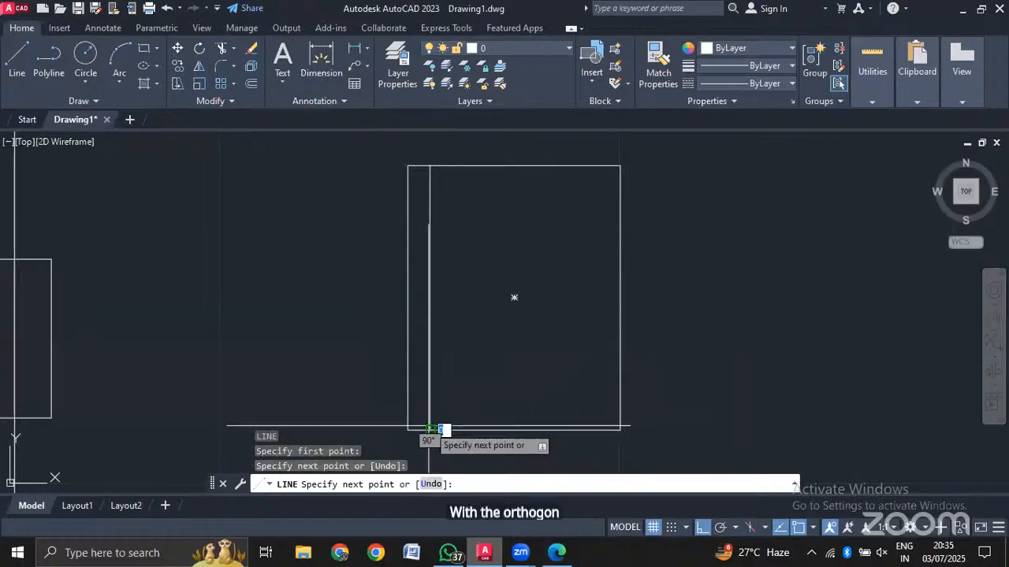
{"action": "key", "text": "Escape"}
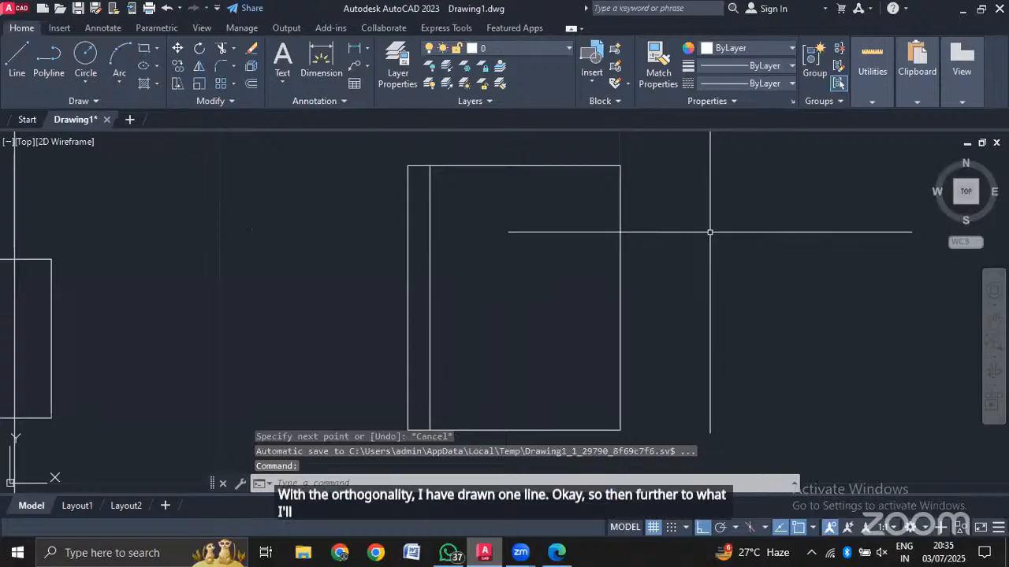
Offset the vertical line eight times across the panel rectangle, using its distance from the rectangle's left edge as spacing.
{"action": "type", "text": "o"}
{"action": "key", "text": "Return"}
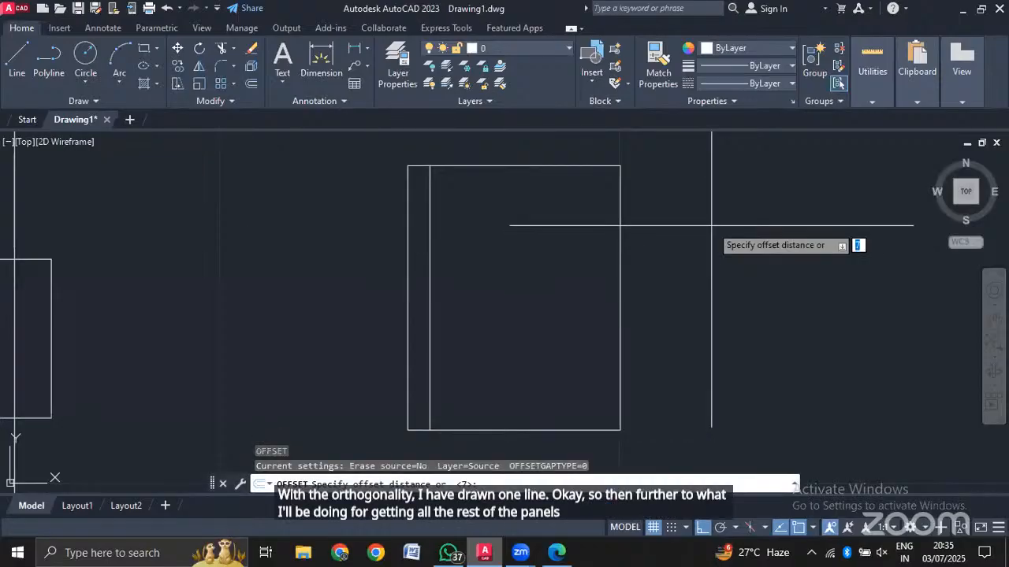
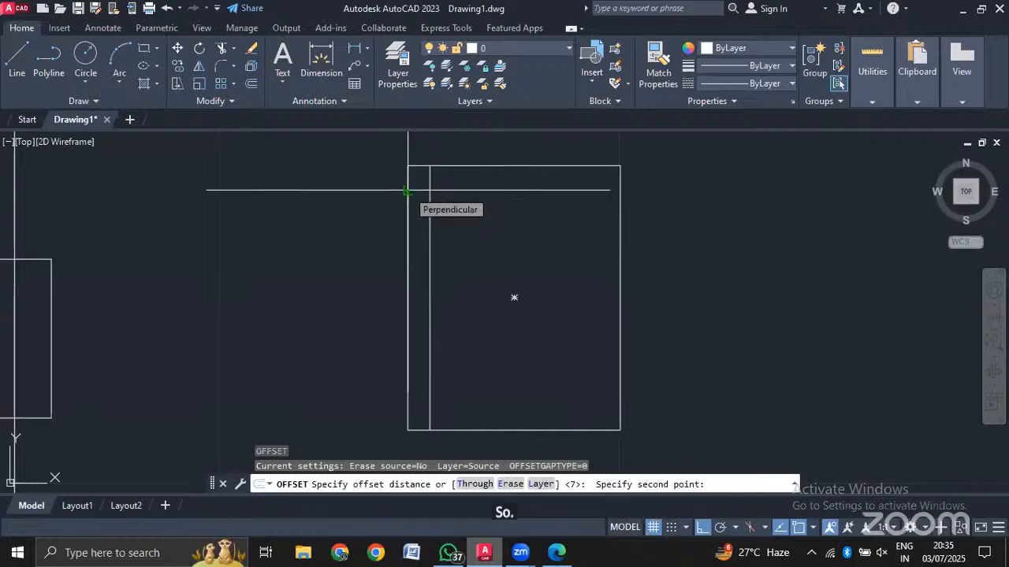
{"action": "left_click", "coordinate": [407, 190]}
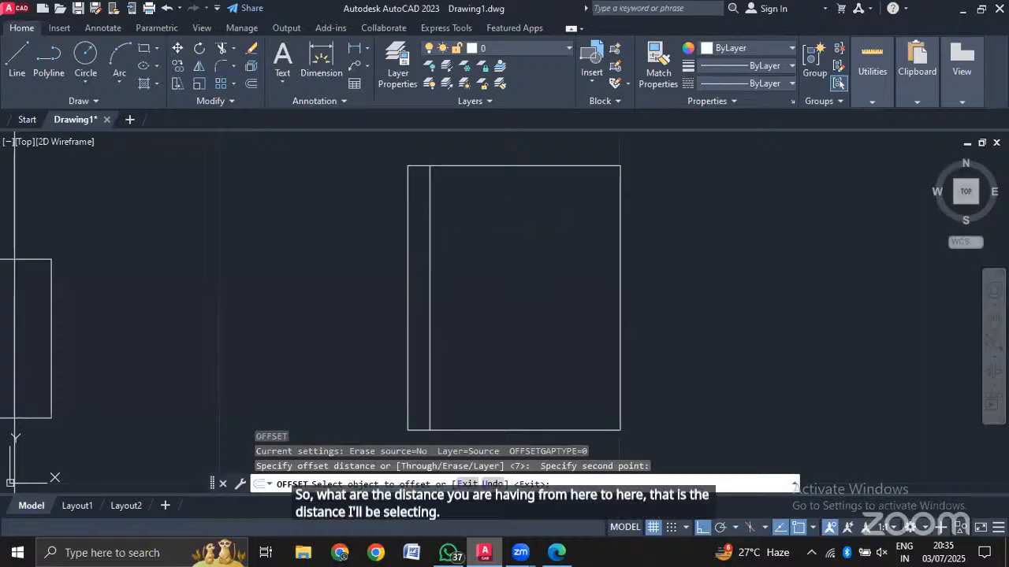
{"action": "left_click", "coordinate": [429, 194]}
{"action": "left_click", "coordinate": [454, 194]}
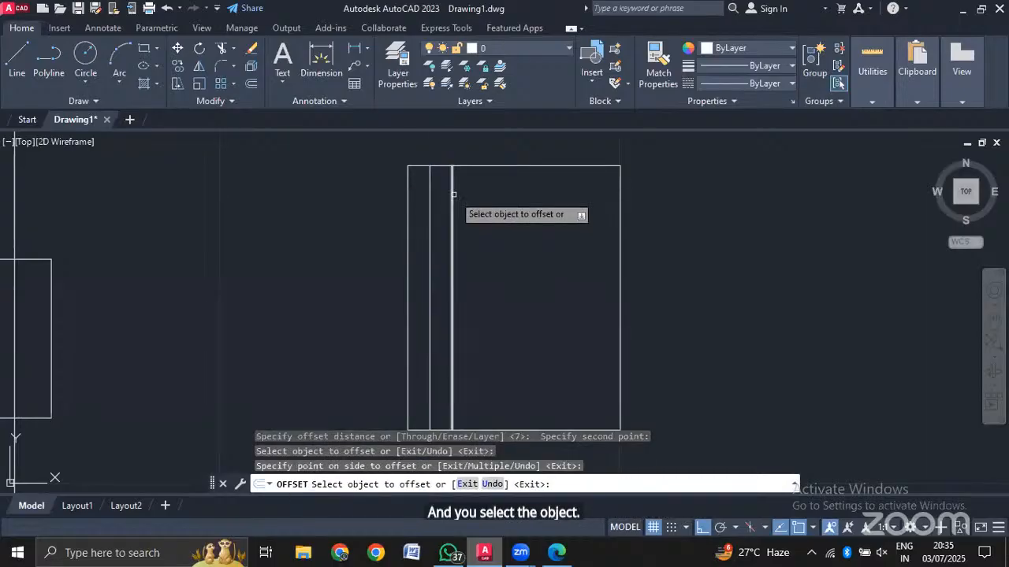
{"action": "left_click", "coordinate": [452, 194]}
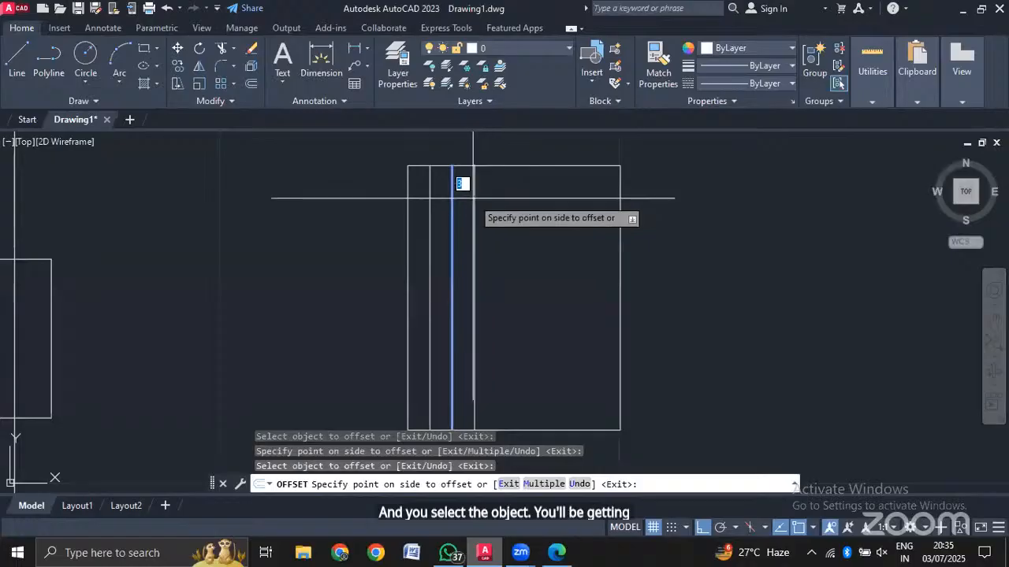
{"action": "left_click", "coordinate": [464, 196]}
{"action": "left_click", "coordinate": [474, 198]}
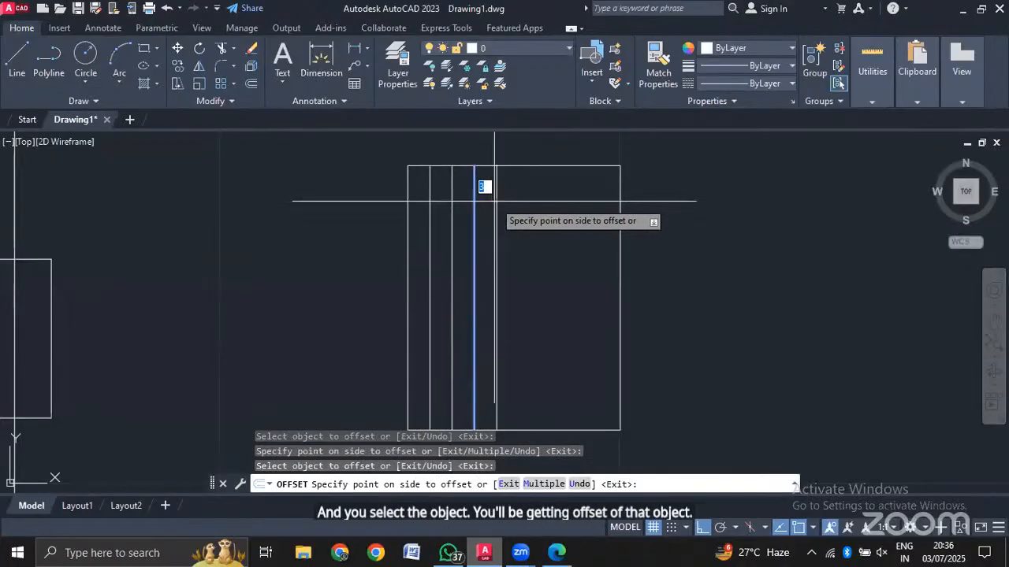
{"action": "left_click", "coordinate": [494, 201]}
{"action": "left_click", "coordinate": [496, 201]}
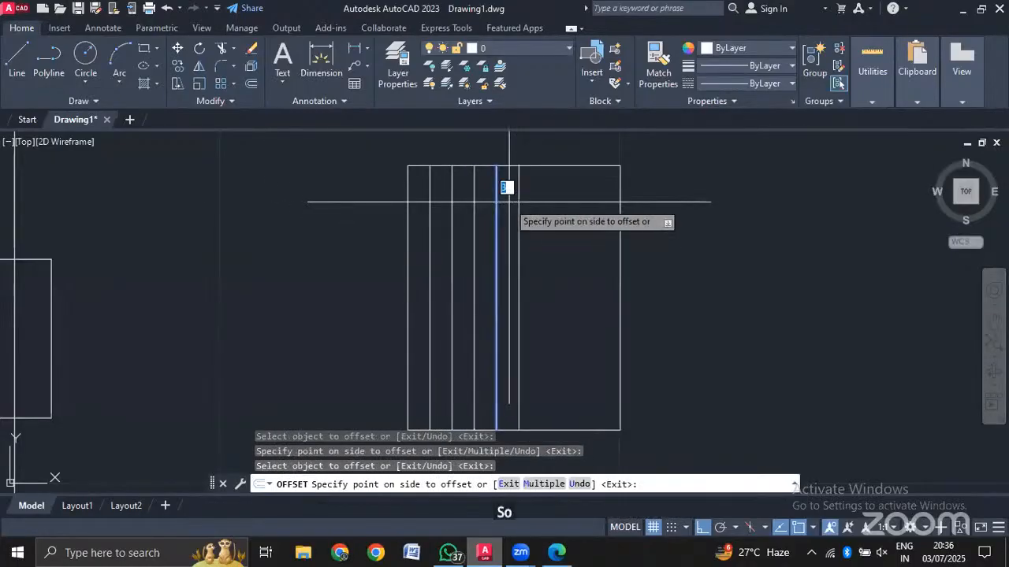
{"action": "left_click", "coordinate": [514, 203]}
{"action": "left_click", "coordinate": [518, 204]}
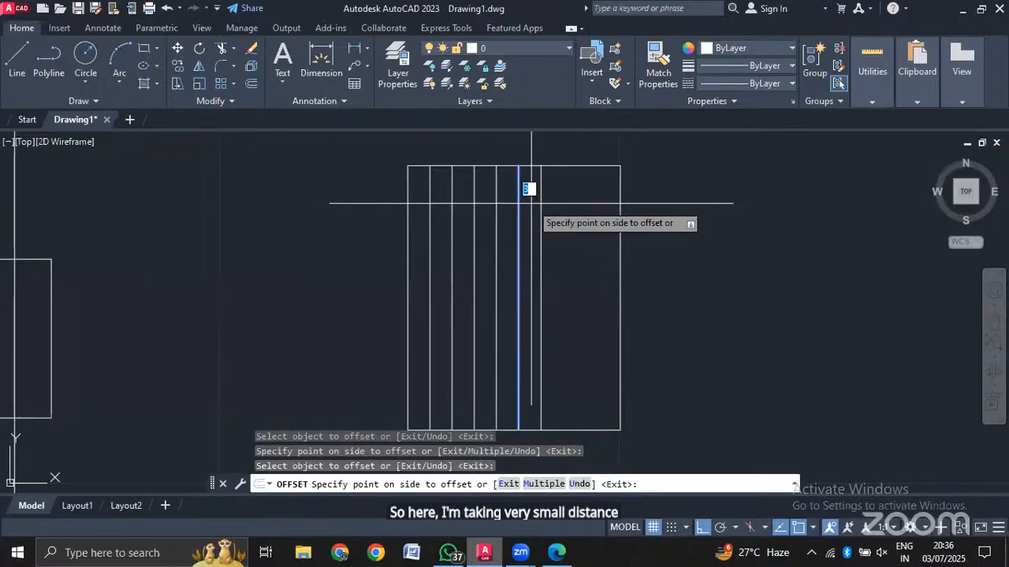
{"action": "left_click", "coordinate": [529, 202]}
{"action": "left_click", "coordinate": [541, 202]}
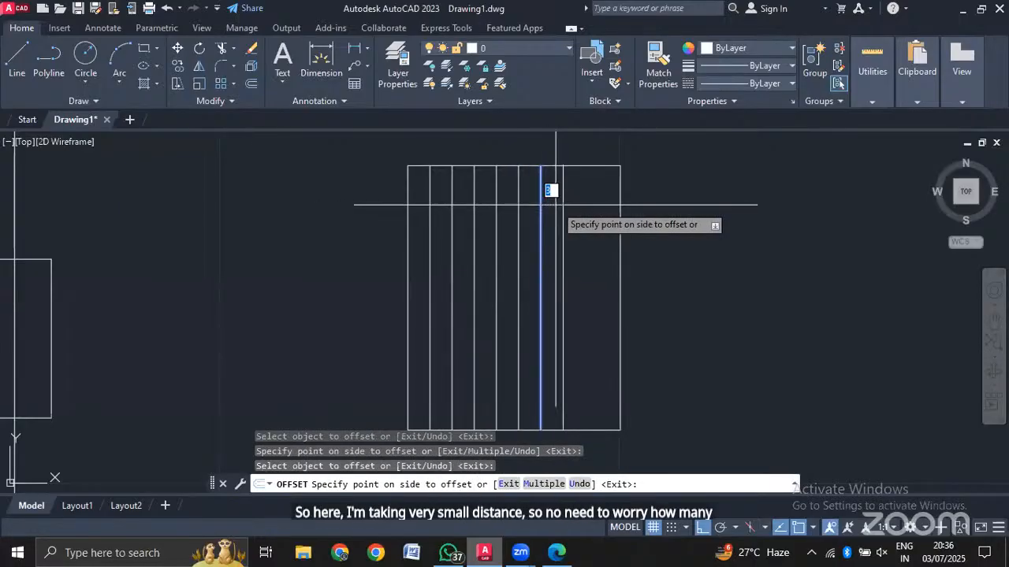
{"action": "left_click", "coordinate": [553, 204]}
{"action": "left_click", "coordinate": [563, 205]}
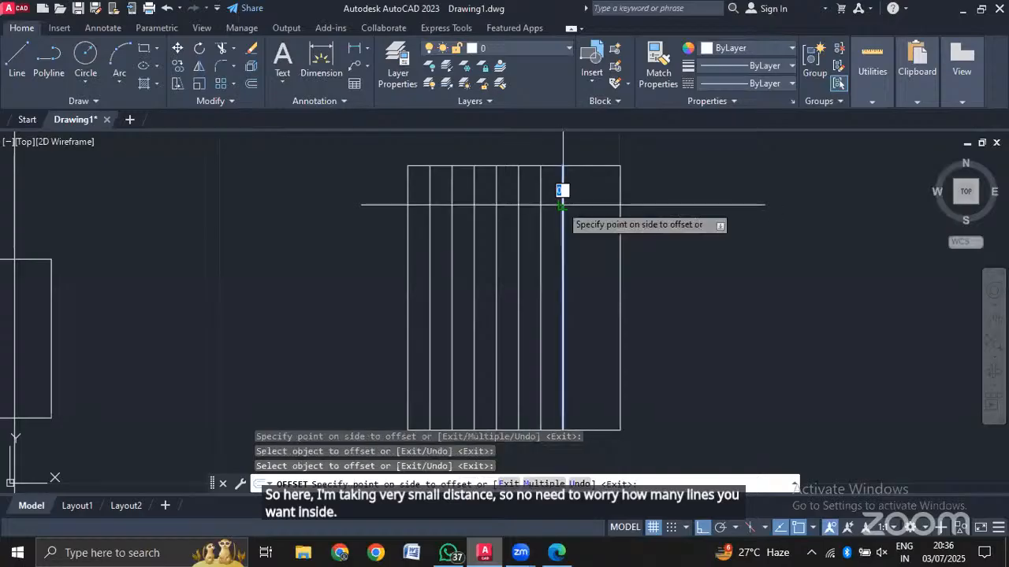
{"action": "left_click", "coordinate": [575, 193]}
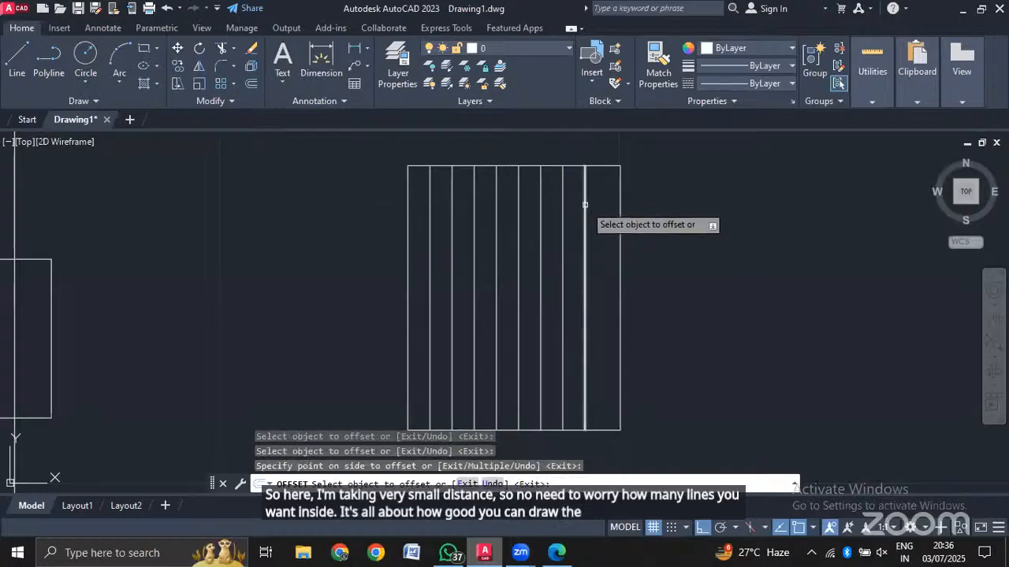
{"action": "left_click", "coordinate": [585, 204]}
{"action": "left_click", "coordinate": [596, 204]}
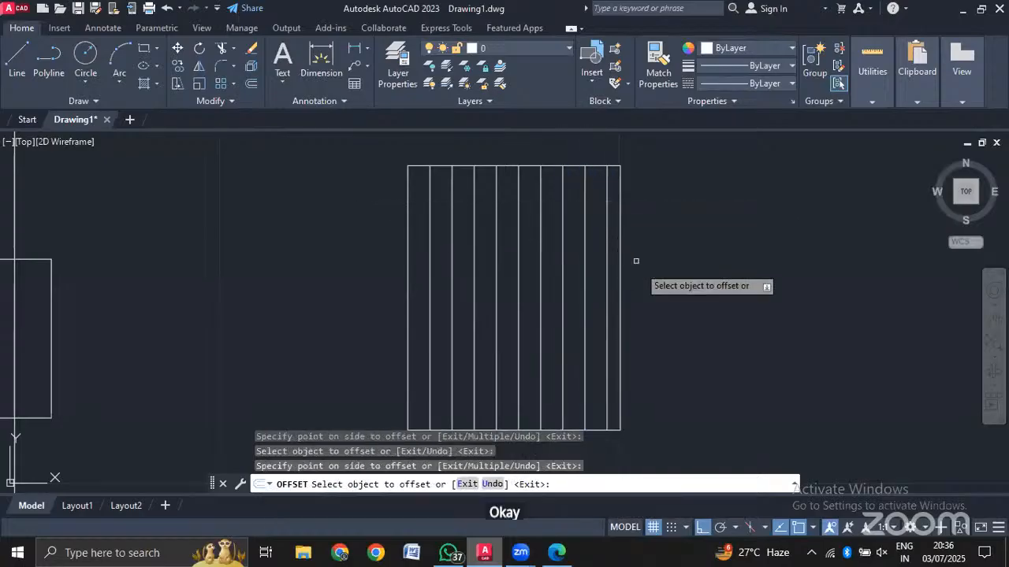
{"action": "scroll", "coordinate": [603, 316], "scroll_direction": "down", "scroll_amount": 2}
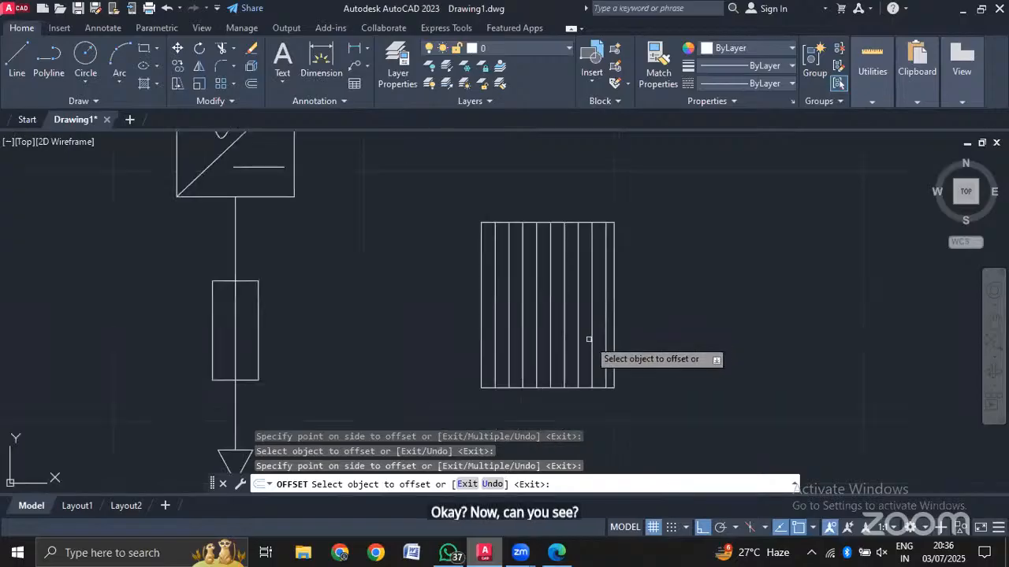
{"action": "scroll", "coordinate": [590, 340], "scroll_direction": "up", "scroll_amount": 2}
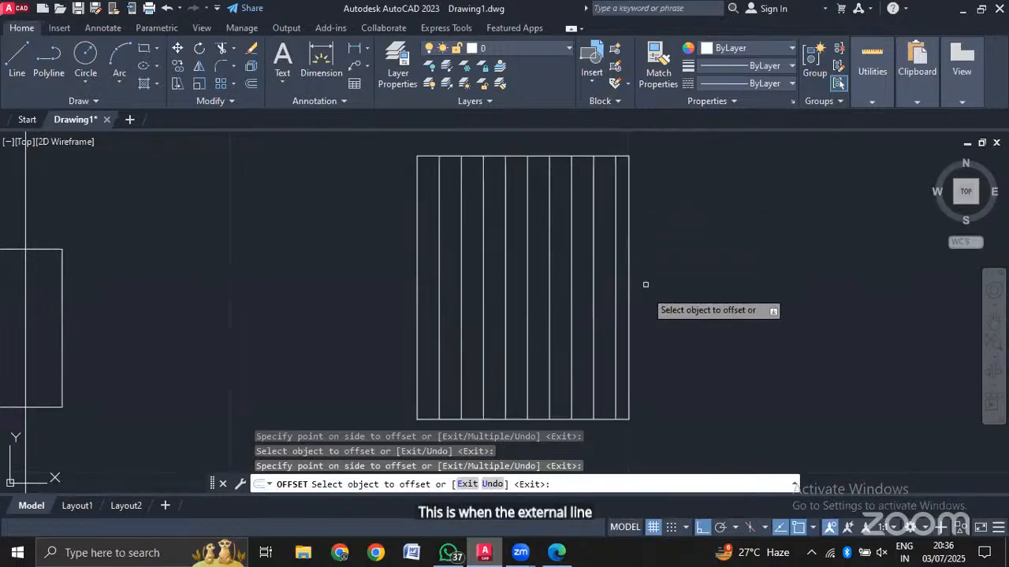
{"action": "type", "text": "TR"}
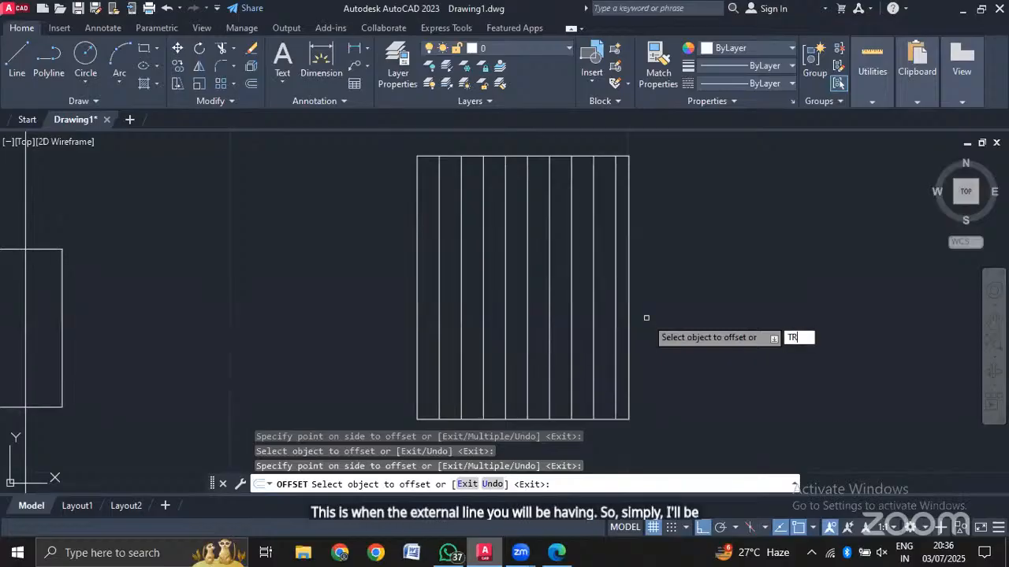
{"action": "key", "text": "Return"}
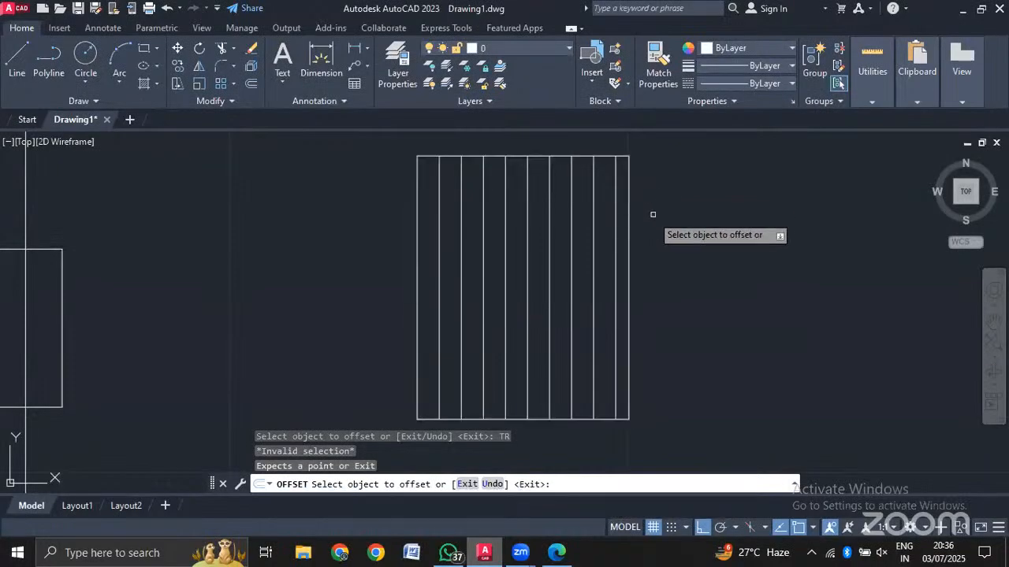
{"action": "scroll", "coordinate": [584, 343], "scroll_direction": "up", "scroll_amount": 4}
{"action": "scroll", "coordinate": [589, 335], "scroll_direction": "down", "scroll_amount": 4}
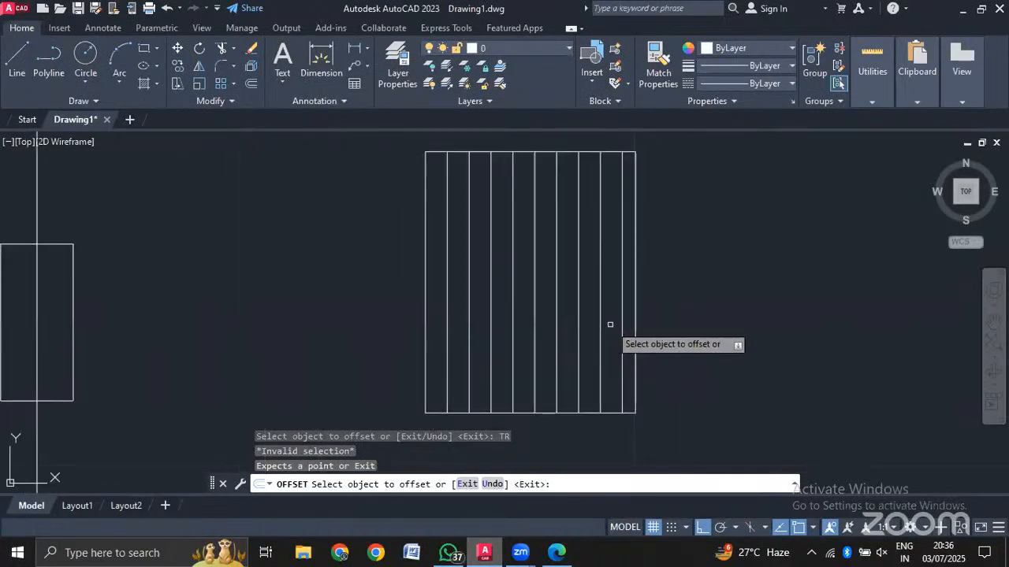
{"action": "scroll", "coordinate": [610, 324], "scroll_direction": "up", "scroll_amount": 3}
{"action": "scroll", "coordinate": [612, 317], "scroll_direction": "down", "scroll_amount": 3}
{"action": "key", "text": "Escape"}
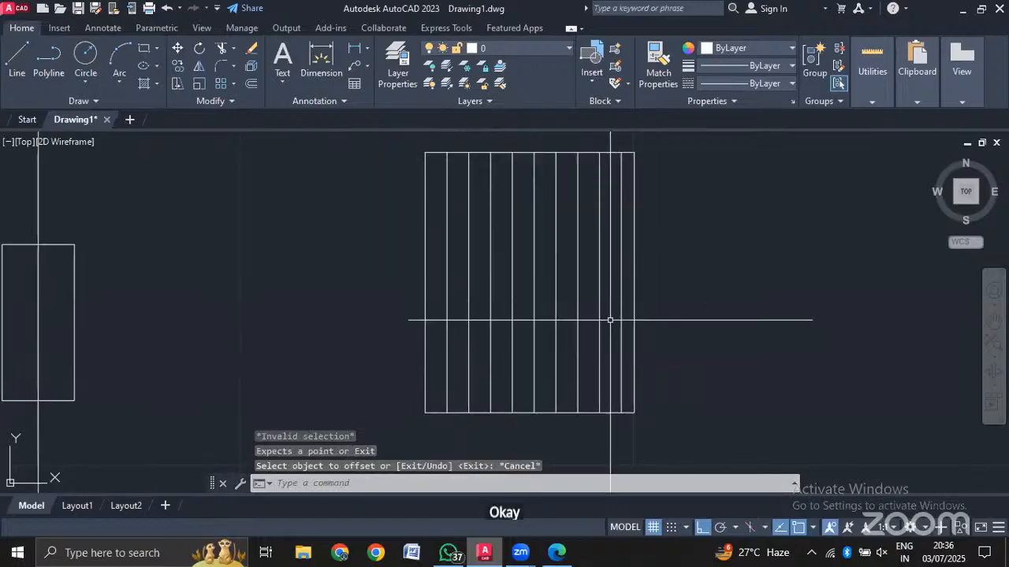
{"action": "left_click", "coordinate": [634, 303]}
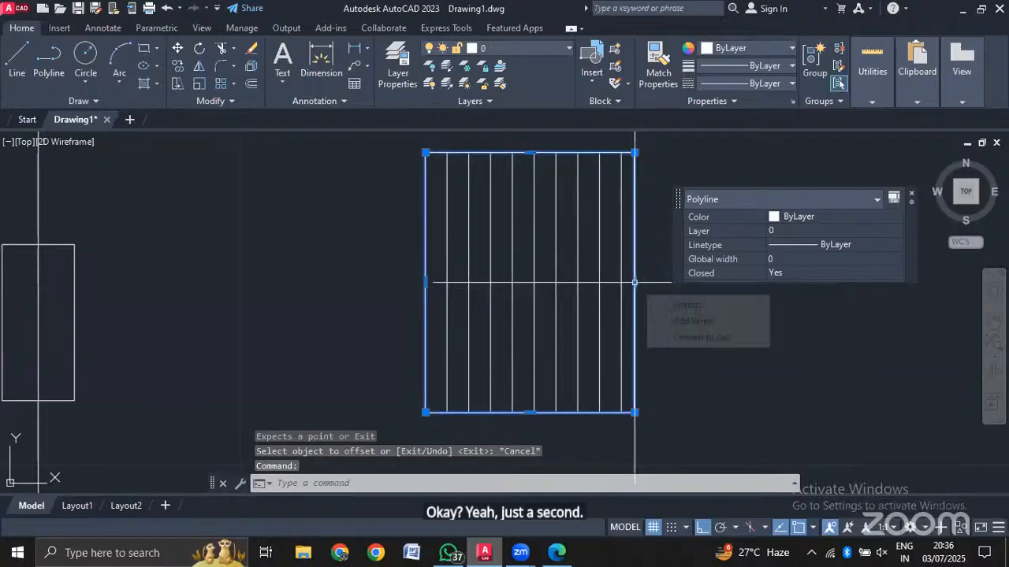
{"action": "left_click", "coordinate": [634, 282]}
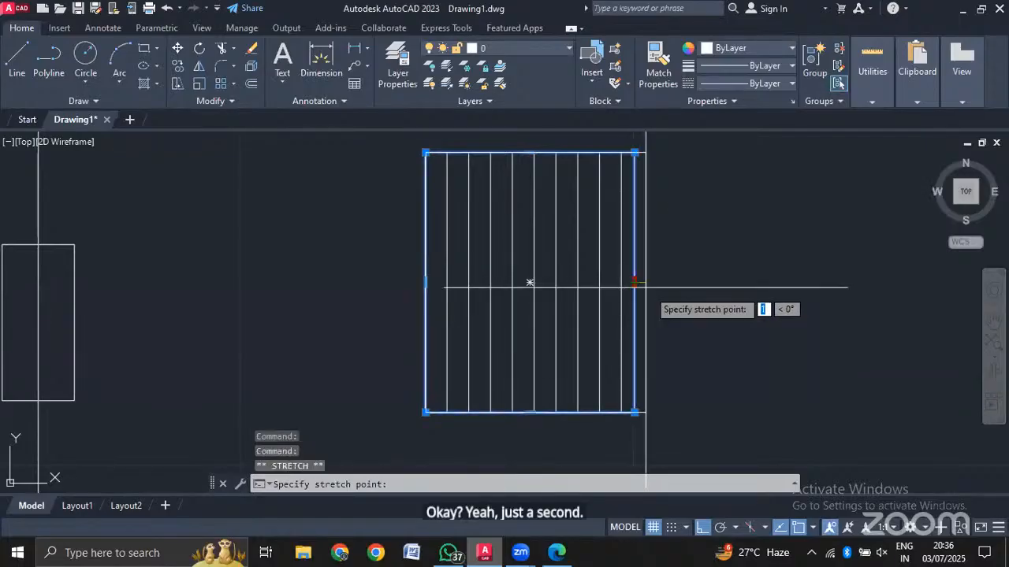
{"action": "key", "text": "Escape"}
{"action": "key", "text": "Escape"}
{"action": "key", "text": "Escape"}
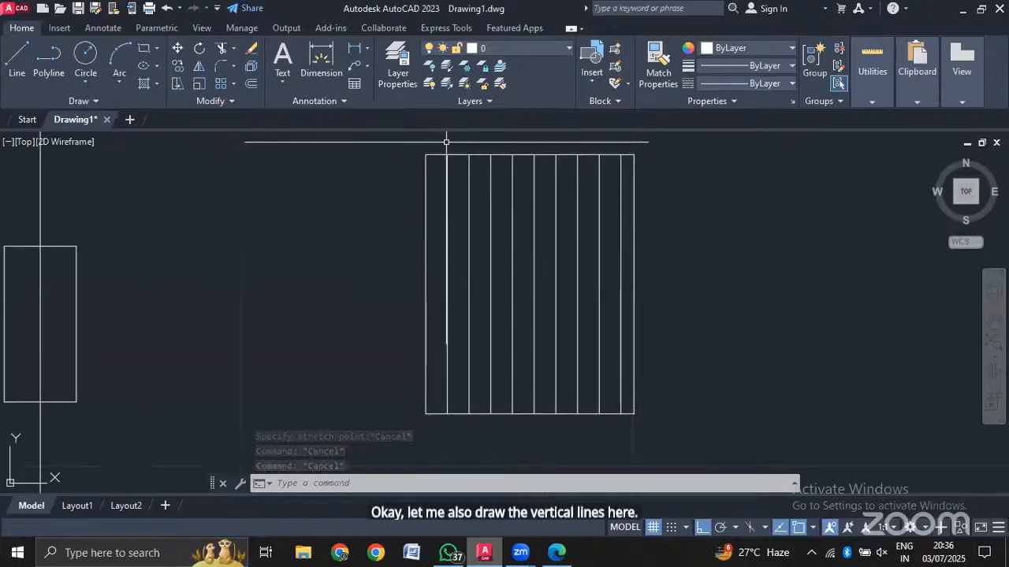
Draw a horizontal line from the panel rectangle's left edge to its right edge, a short distance below the top edge.
{"action": "type", "text": "l"}
{"action": "key", "text": "Return"}
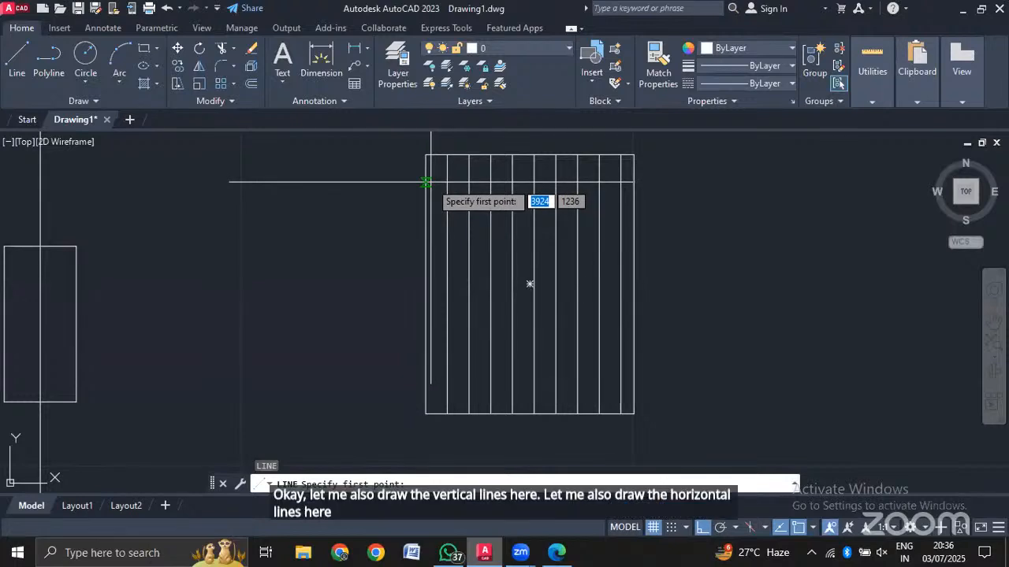
{"action": "left_click", "coordinate": [426, 188]}
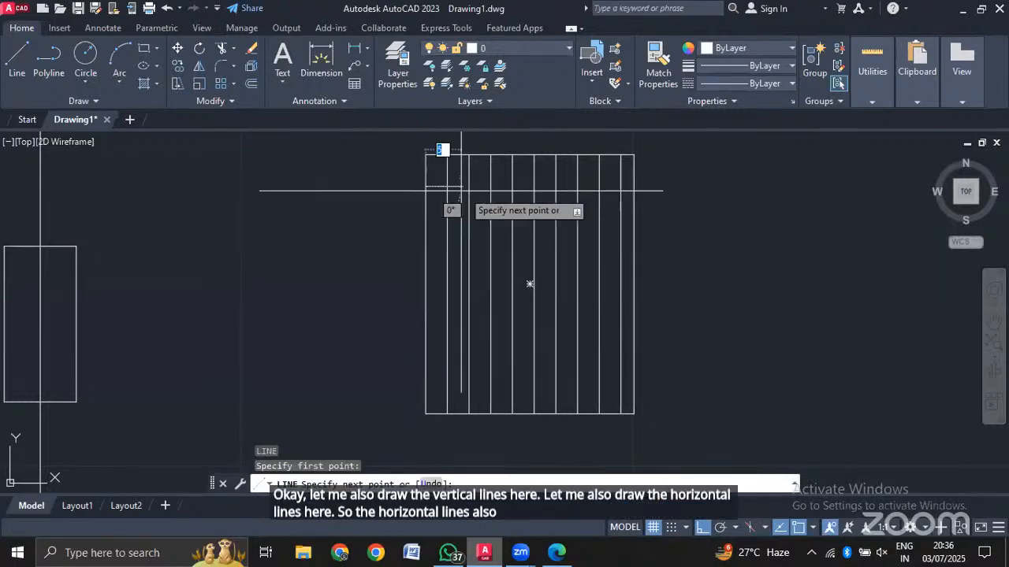
{"action": "left_click", "coordinate": [632, 188]}
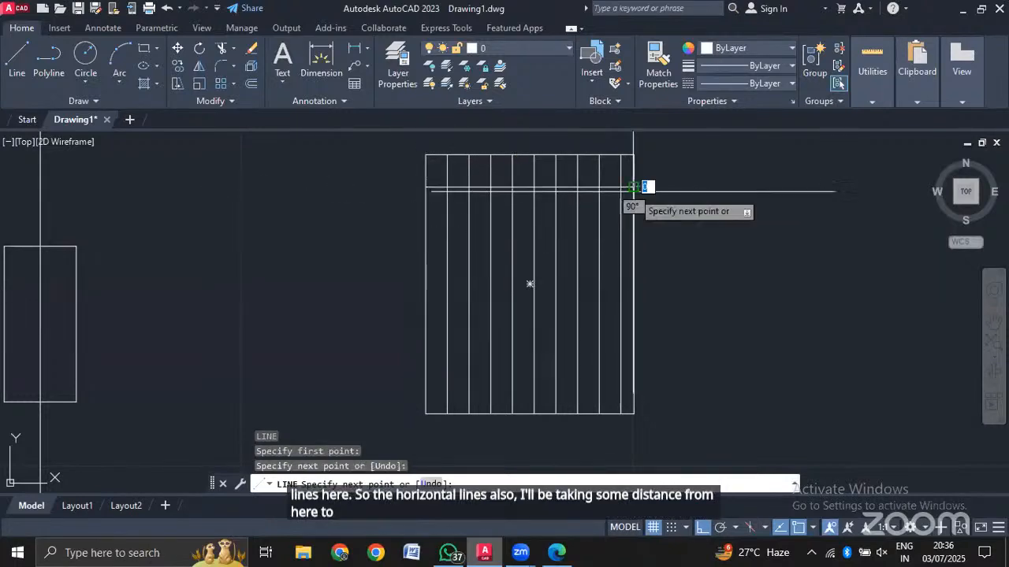
{"action": "key", "text": "Escape"}
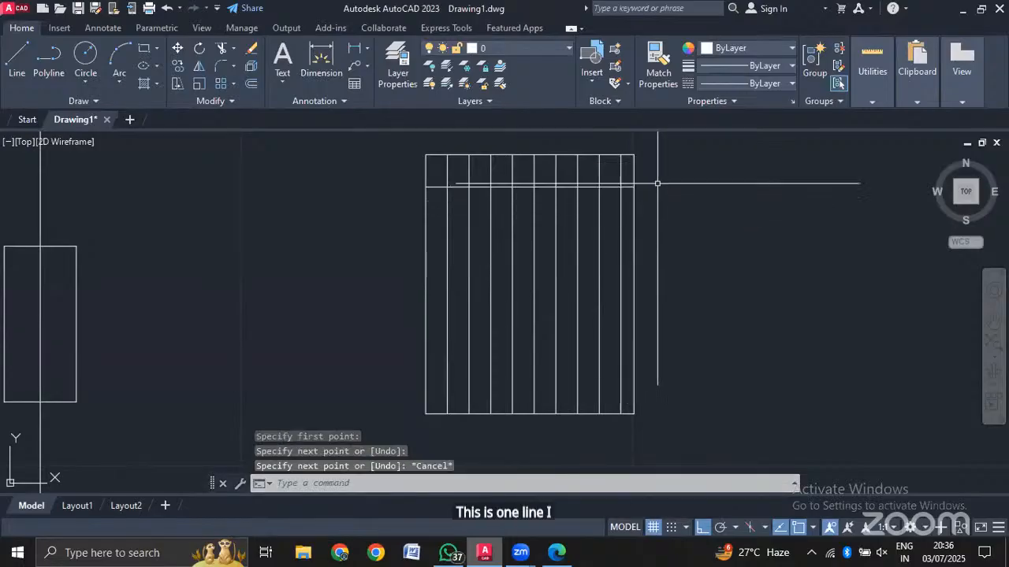
Offset the horizontal line six times down the panel rectangle, using its distance from the rectangle's top edge as spacing.
{"action": "type", "text": "O"}
{"action": "key", "text": "Return"}
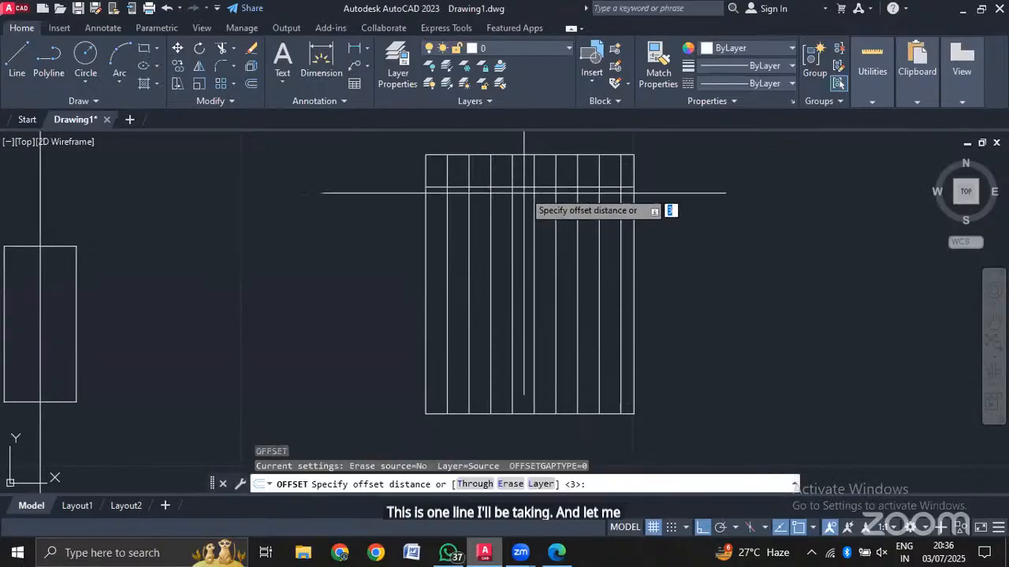
{"action": "left_click", "coordinate": [527, 184]}
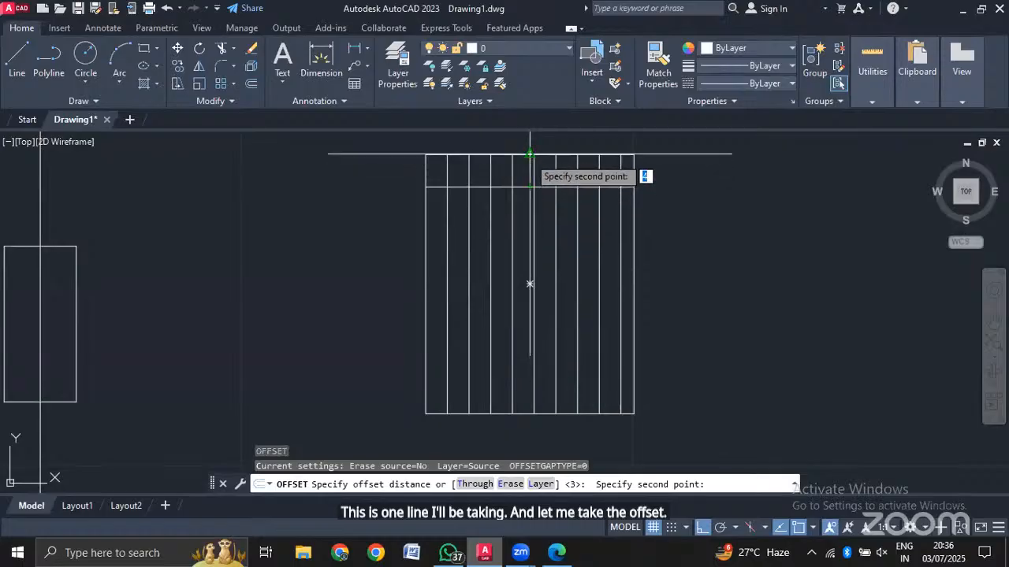
{"action": "left_click", "coordinate": [530, 155]}
{"action": "left_click", "coordinate": [525, 187]}
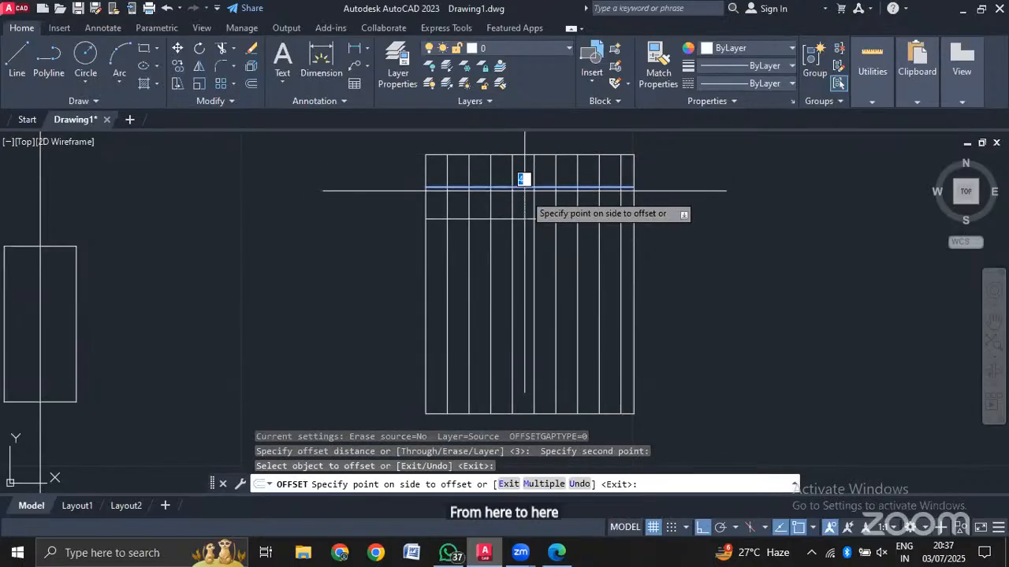
{"action": "left_click", "coordinate": [525, 224]}
{"action": "left_click", "coordinate": [522, 219]}
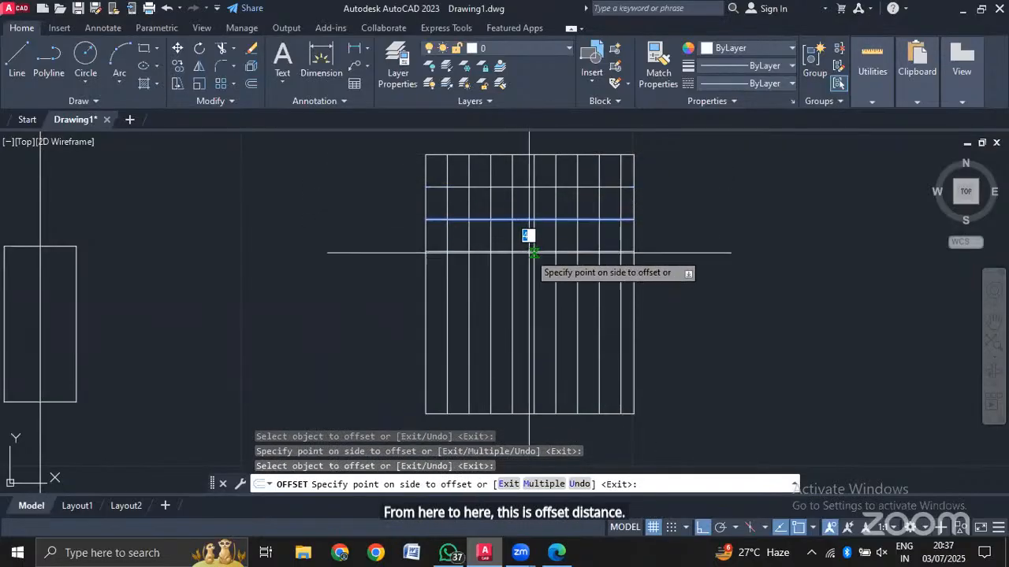
{"action": "left_click", "coordinate": [528, 241]}
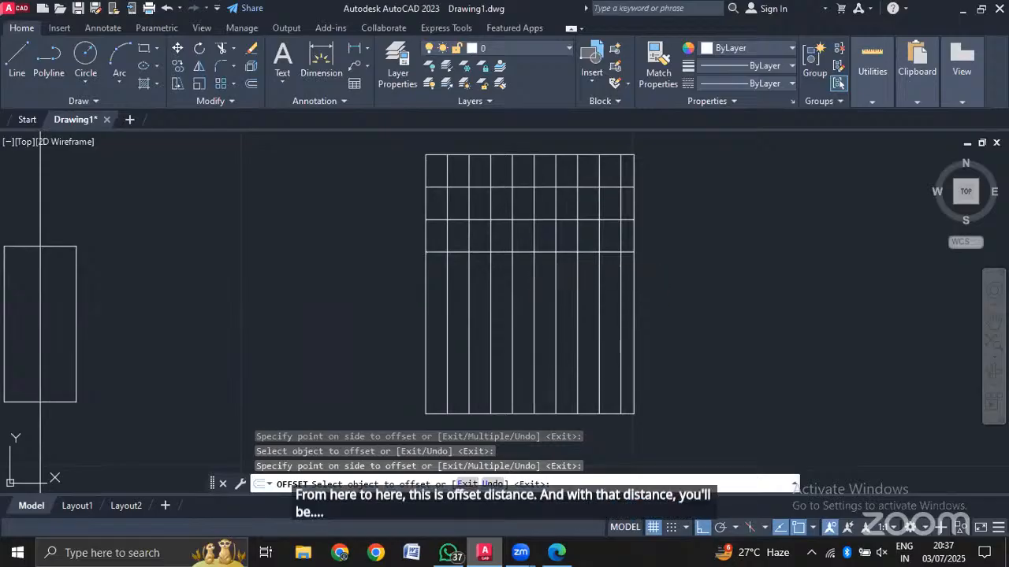
{"action": "left_click", "coordinate": [524, 252]}
{"action": "left_click", "coordinate": [519, 278]}
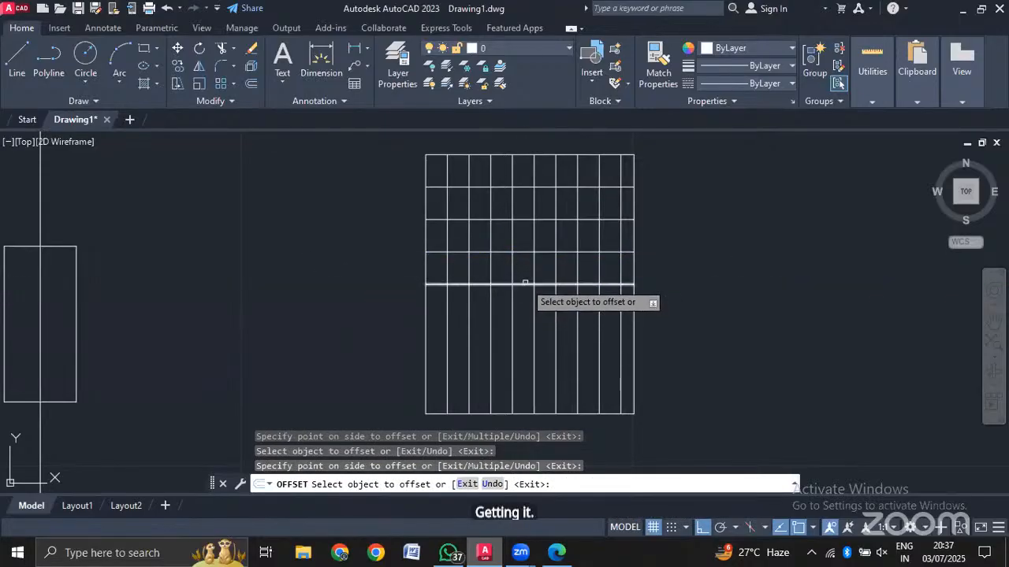
{"action": "left_click", "coordinate": [523, 284]}
{"action": "left_click", "coordinate": [523, 319]}
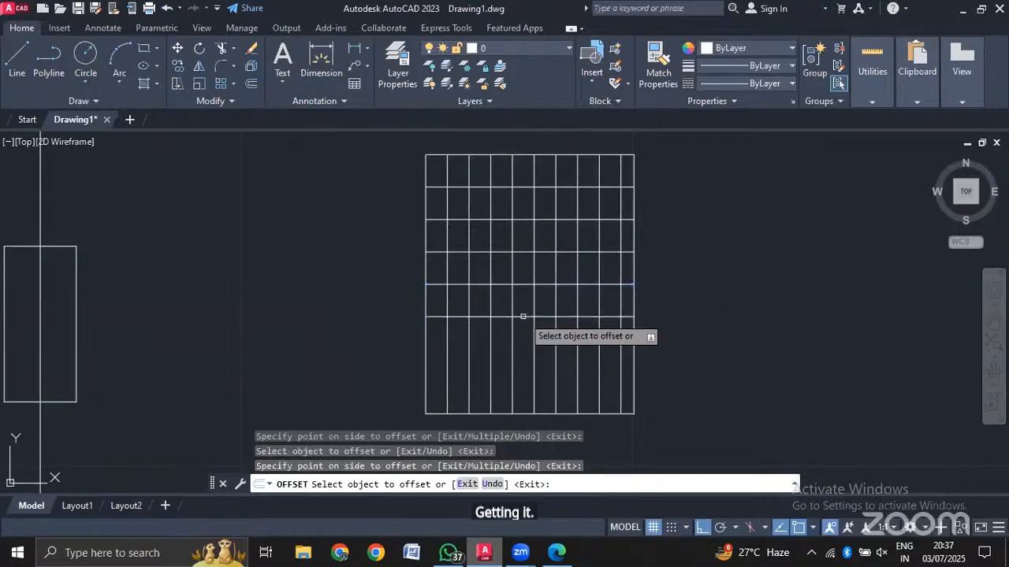
{"action": "left_click", "coordinate": [527, 317]}
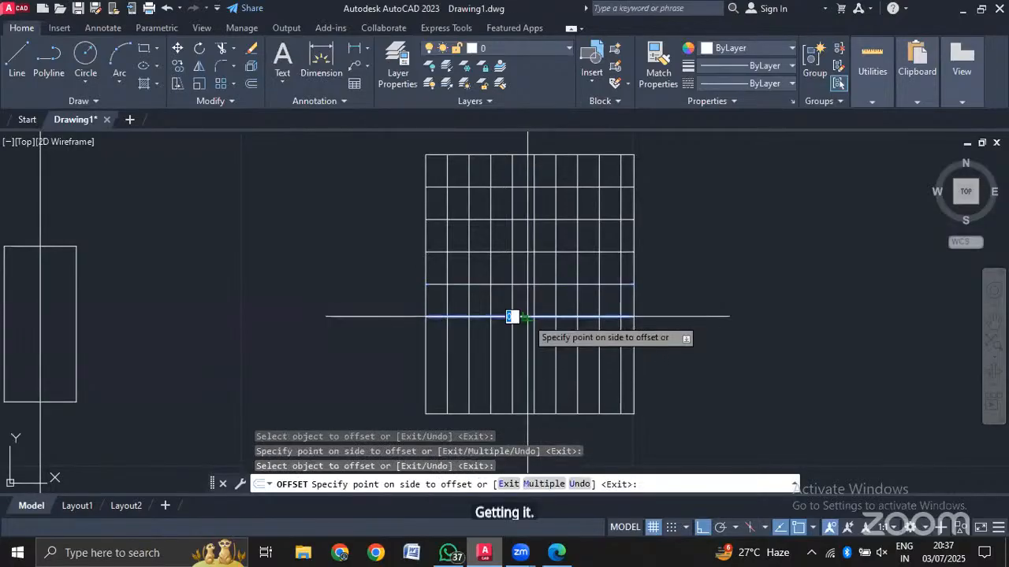
{"action": "left_click", "coordinate": [527, 350]}
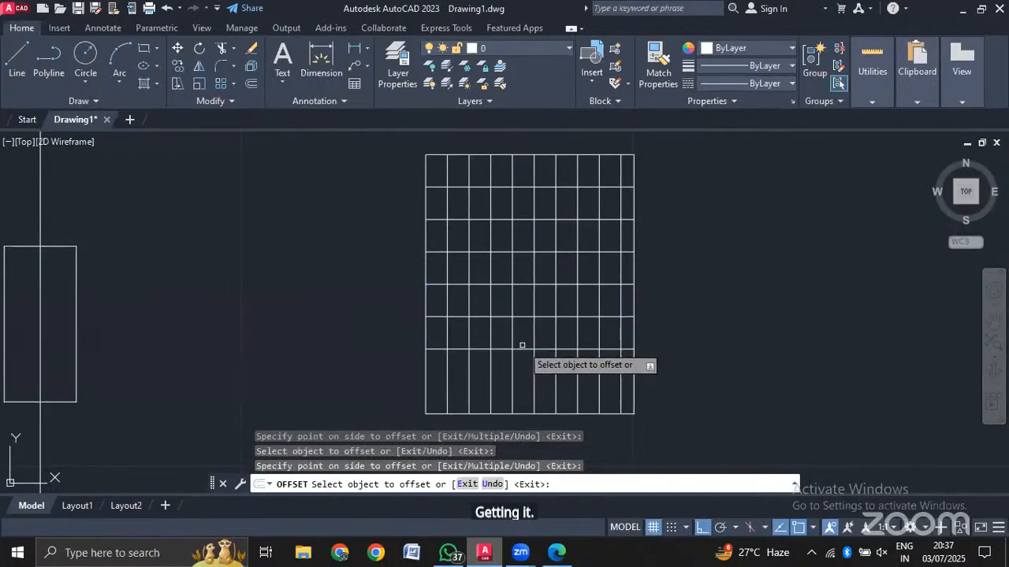
{"action": "left_click", "coordinate": [523, 350]}
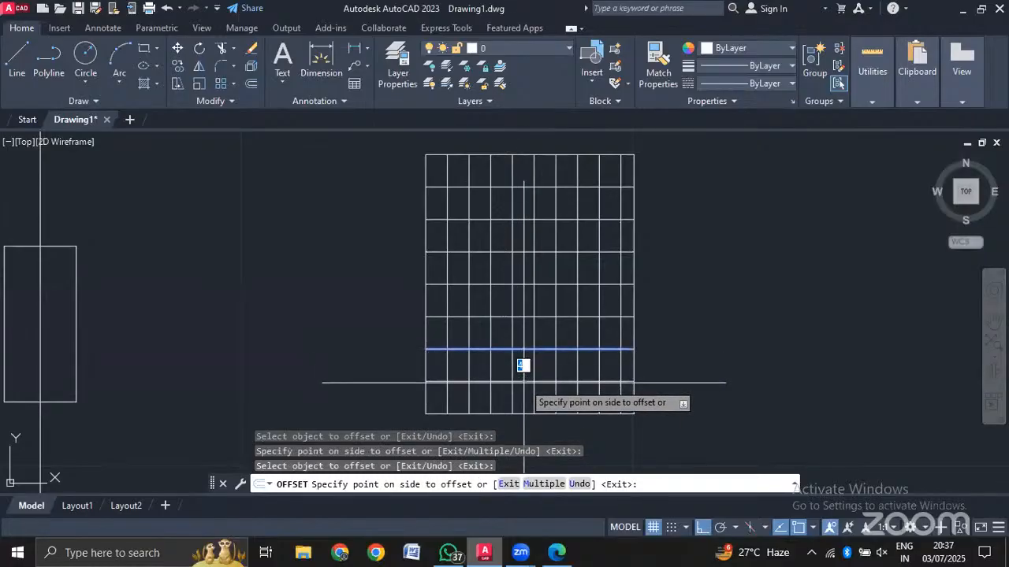
{"action": "left_click", "coordinate": [524, 383]}
{"action": "left_click", "coordinate": [521, 384]}
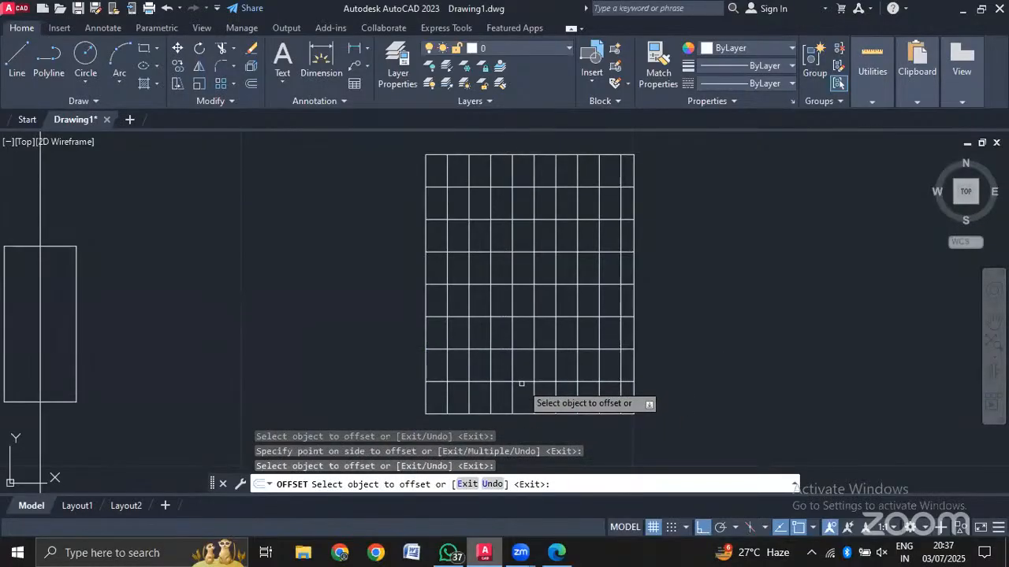
{"action": "scroll", "coordinate": [689, 345], "scroll_direction": "down", "scroll_amount": 1}
{"action": "scroll", "coordinate": [686, 339], "scroll_direction": "up", "scroll_amount": 1}
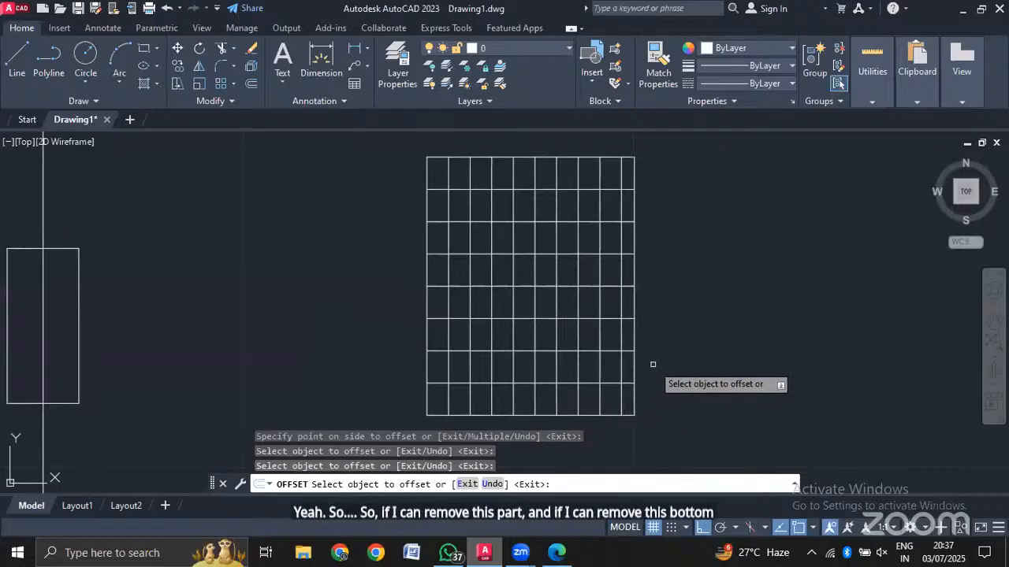
{"action": "scroll", "coordinate": [648, 351], "scroll_direction": "up", "scroll_amount": 2}
{"action": "scroll", "coordinate": [647, 350], "scroll_direction": "down", "scroll_amount": 2}
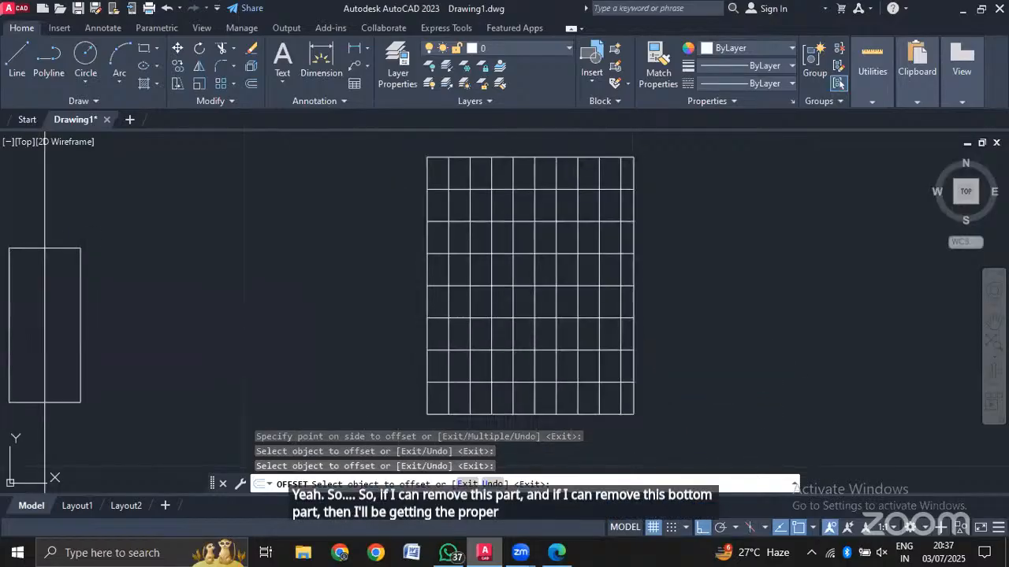
Explode the solar panel's outer rectangle into separate lines.
{"action": "left_click", "coordinate": [634, 329]}
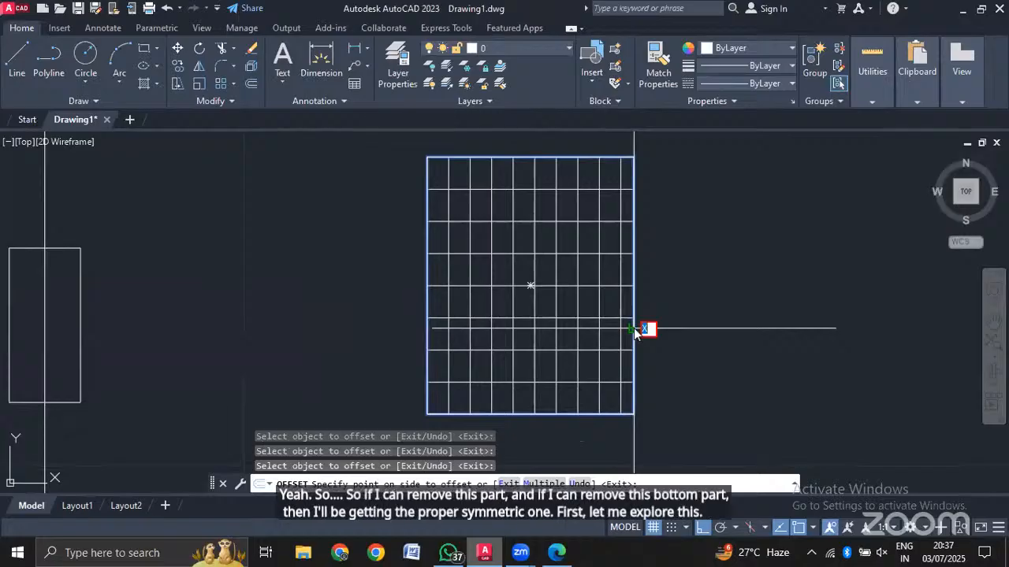
{"action": "key", "text": "Escape"}
{"action": "key", "text": "Escape"}
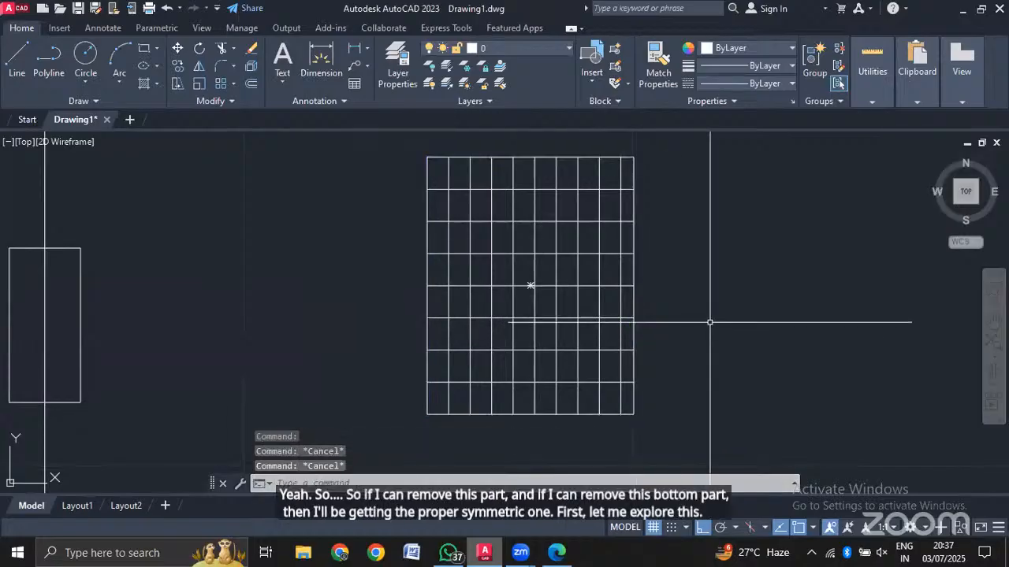
{"action": "type", "text": "x"}
{"action": "key", "text": "Return"}
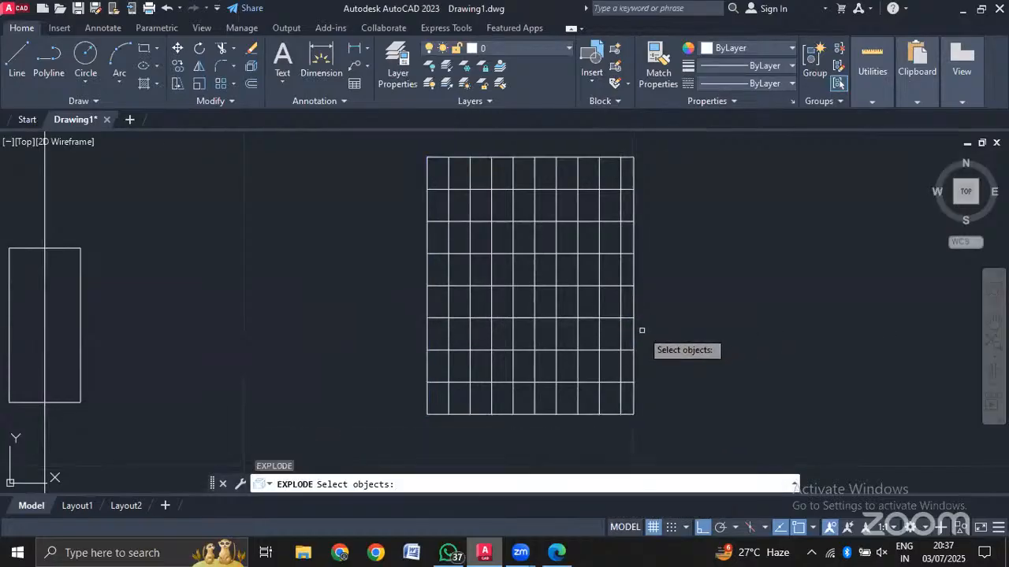
{"action": "left_click", "coordinate": [633, 332]}
{"action": "key", "text": "Return"}
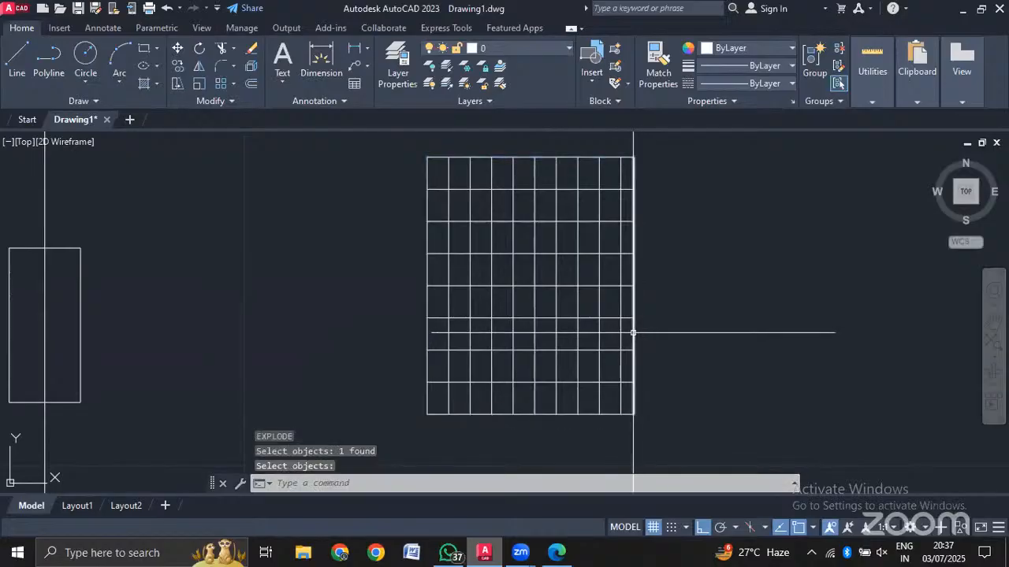
{"action": "key", "text": "Return"}
Delete the right and bottom edges of the exploded panel outline.
{"action": "left_click", "coordinate": [634, 331]}
{"action": "key", "text": "Delete"}
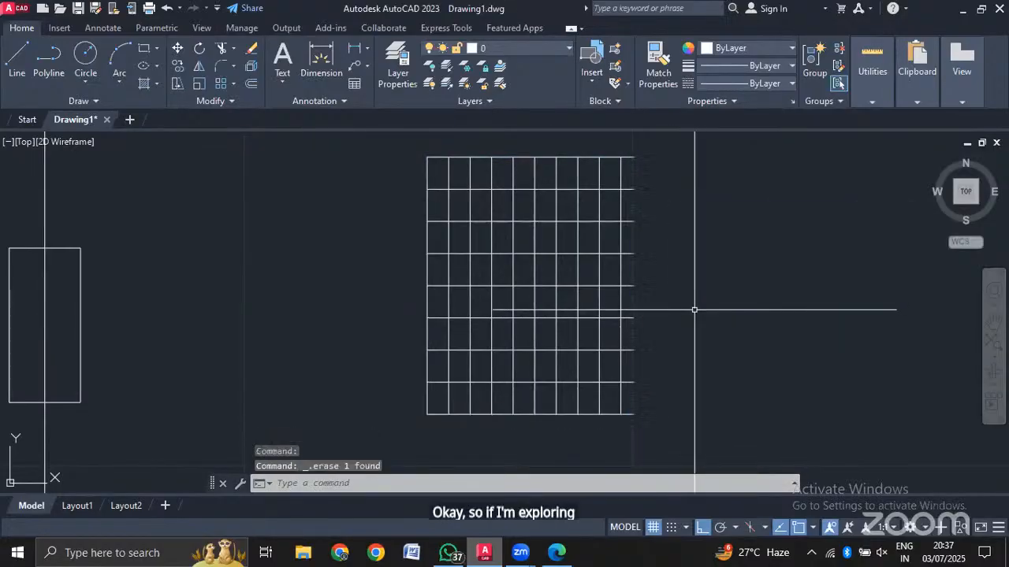
{"action": "left_click", "coordinate": [608, 412]}
{"action": "key", "text": "Delete"}
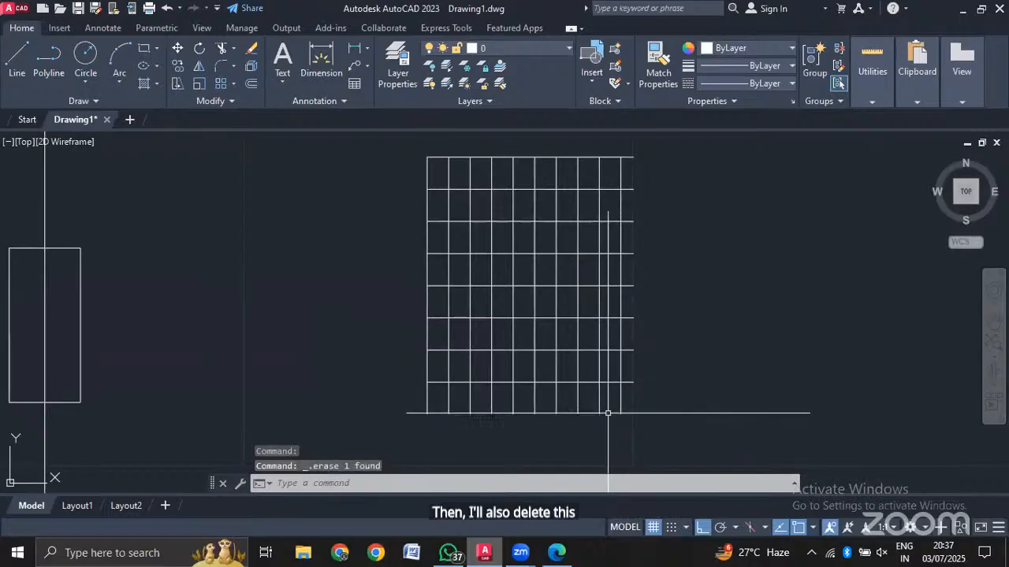
Trim the horizontal grid line ends that overhang the last vertical line on the solar panel's right side.
{"action": "type", "text": "TR"}
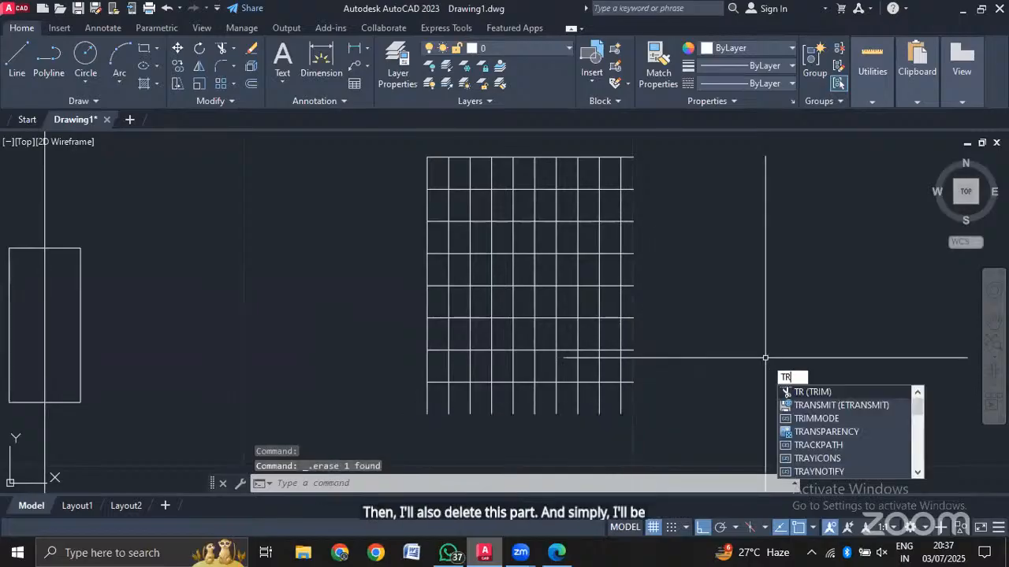
{"action": "key", "text": "Return"}
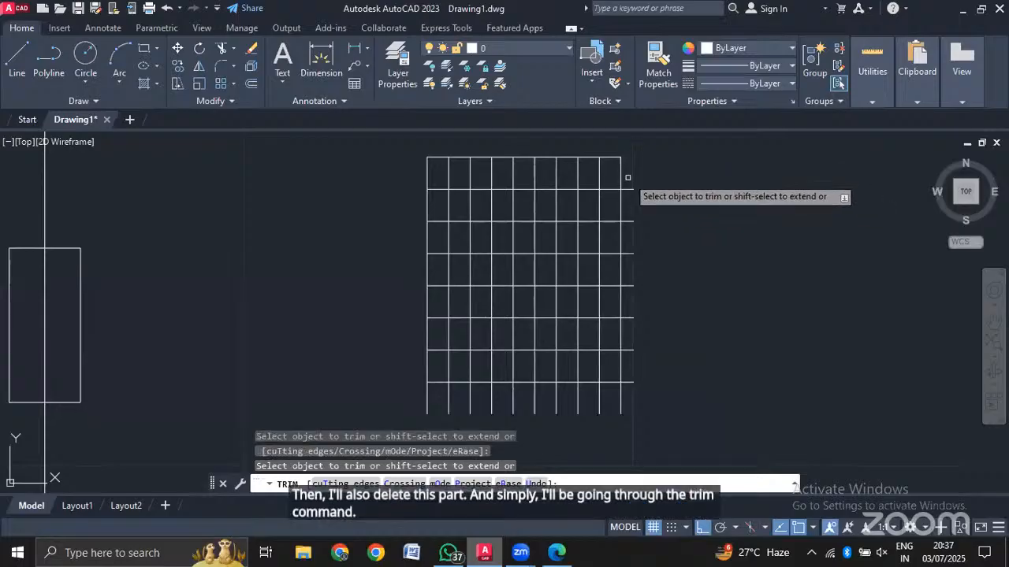
{"action": "left_click", "coordinate": [630, 189]}
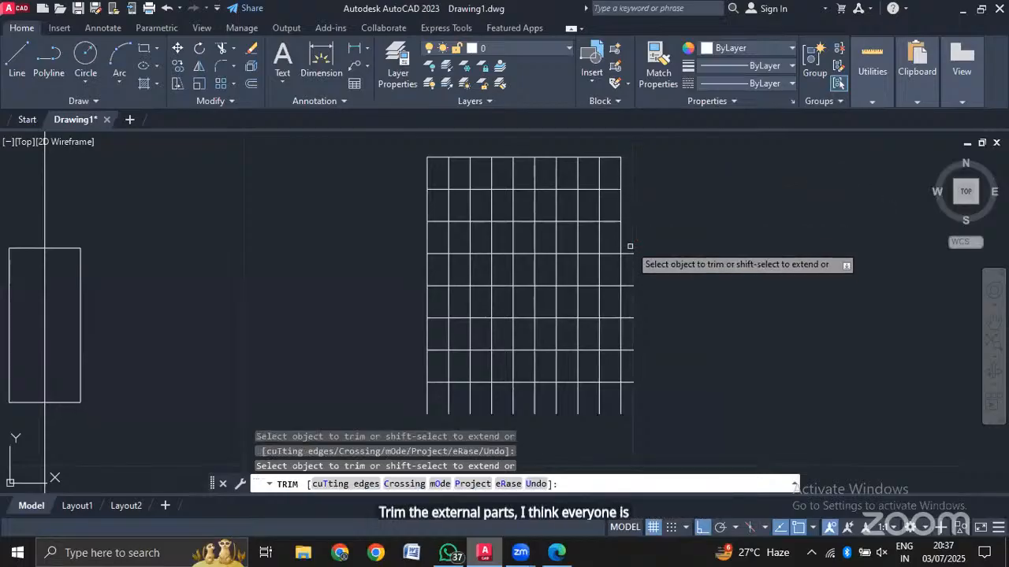
{"action": "left_click", "coordinate": [629, 253]}
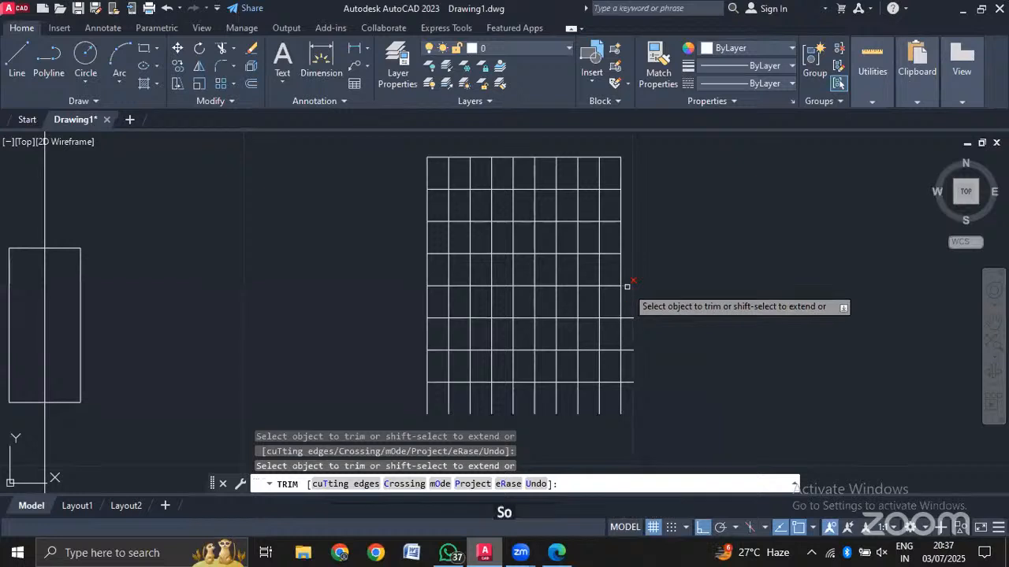
{"action": "left_click", "coordinate": [626, 286]}
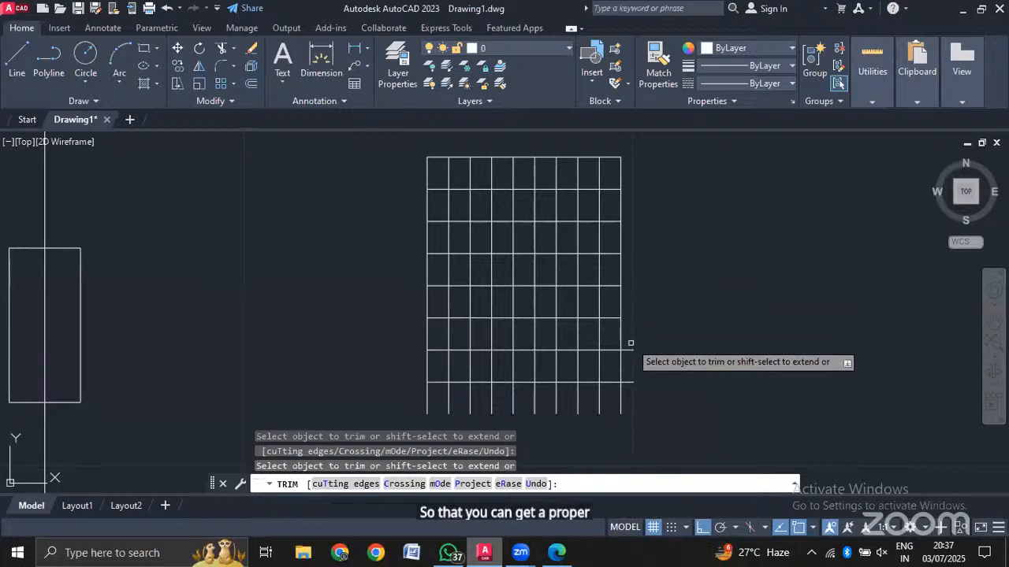
{"action": "left_click", "coordinate": [630, 350]}
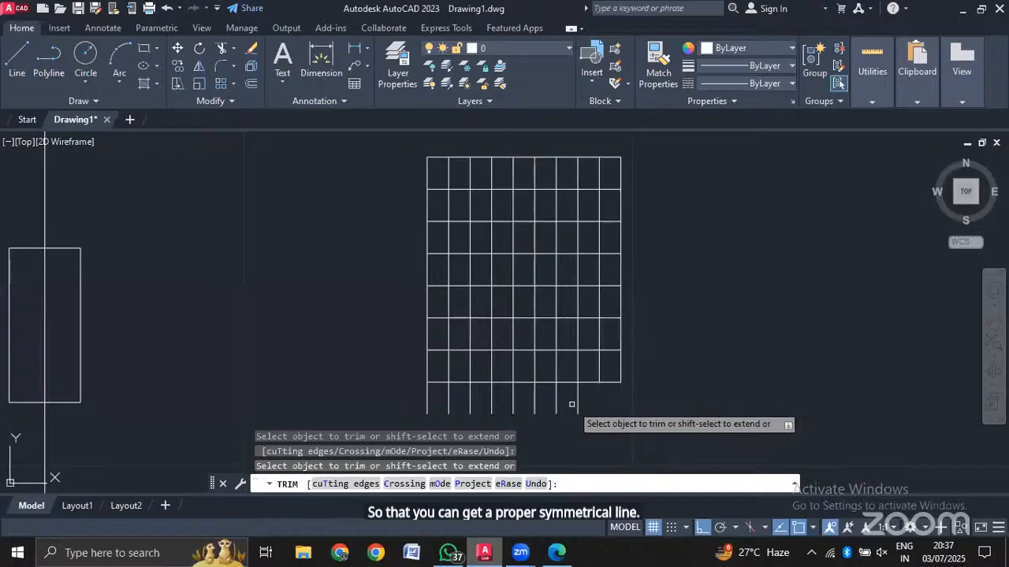
Trim the vertical grid line ends that hang below the panel's lowest horizontal line and finish the Trim command.
{"action": "left_click", "coordinate": [579, 403]}
{"action": "left_click", "coordinate": [557, 402]}
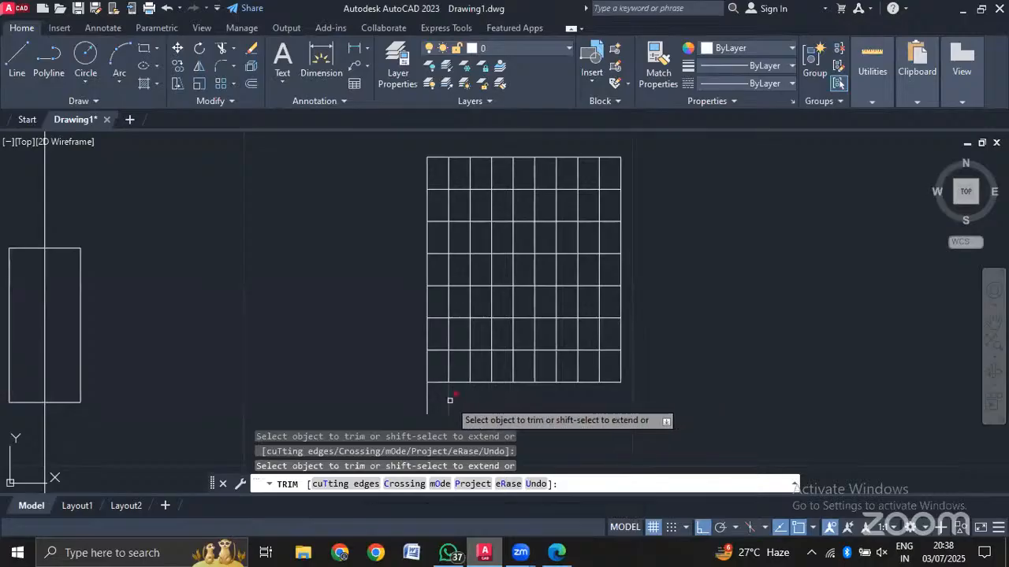
{"action": "left_click", "coordinate": [426, 398]}
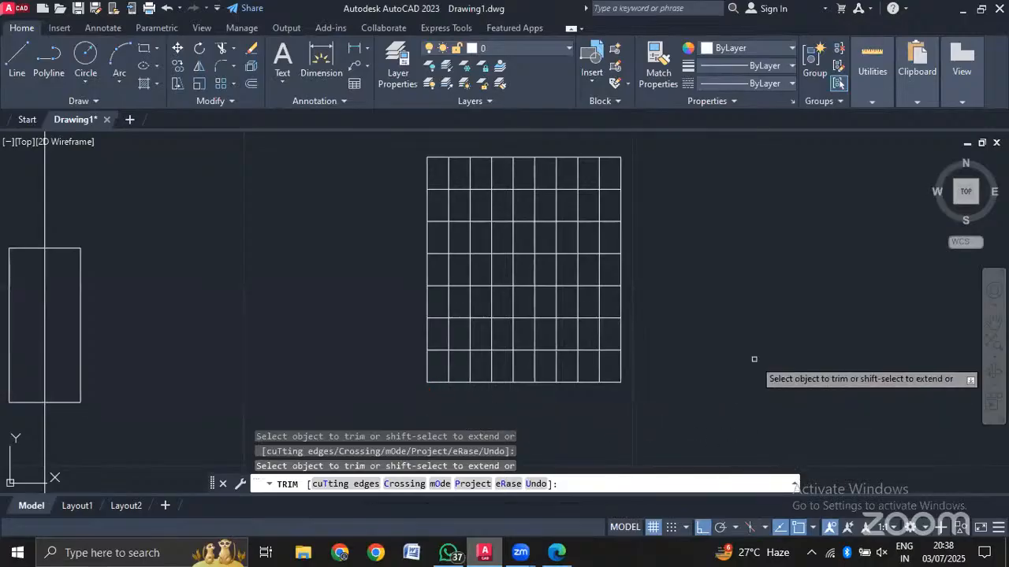
{"action": "key", "text": "Escape"}
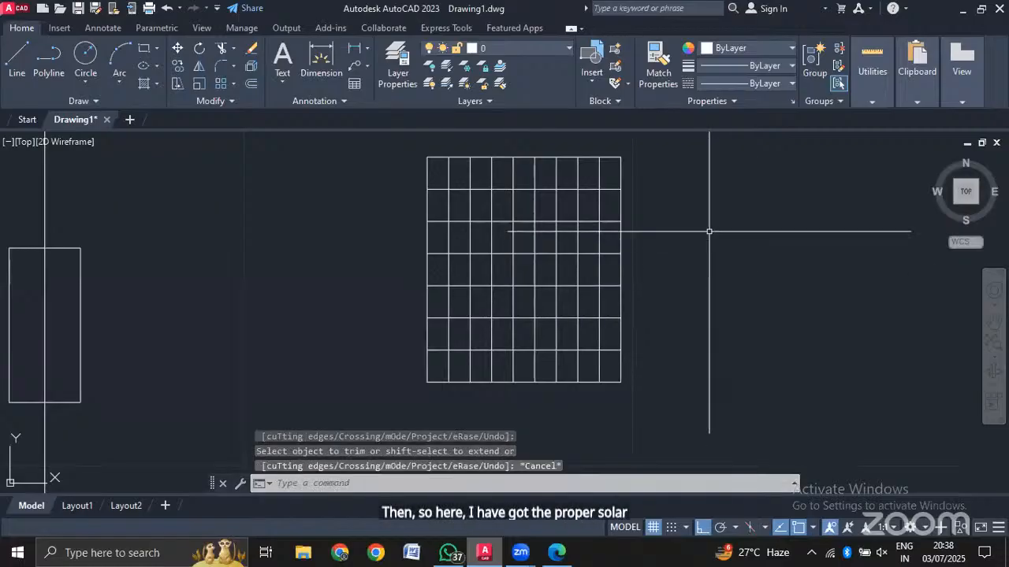
Copy the whole solar panel grid about 30 units horizontally to the right of the original.
{"action": "mouse_move", "coordinate": [709, 234]}
{"action": "middle_mouse_down"}
{"action": "mouse_move", "coordinate": [699, 313]}
{"action": "mouse_move", "coordinate": [719, 275]}
{"action": "middle_mouse_up"}
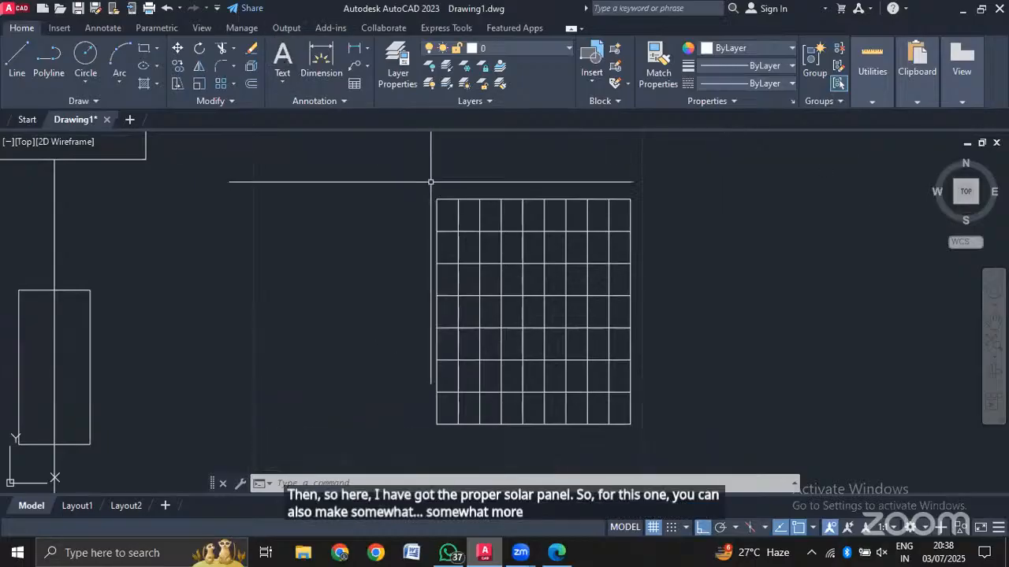
{"action": "scroll", "coordinate": [549, 210], "scroll_direction": "down", "scroll_amount": 2}
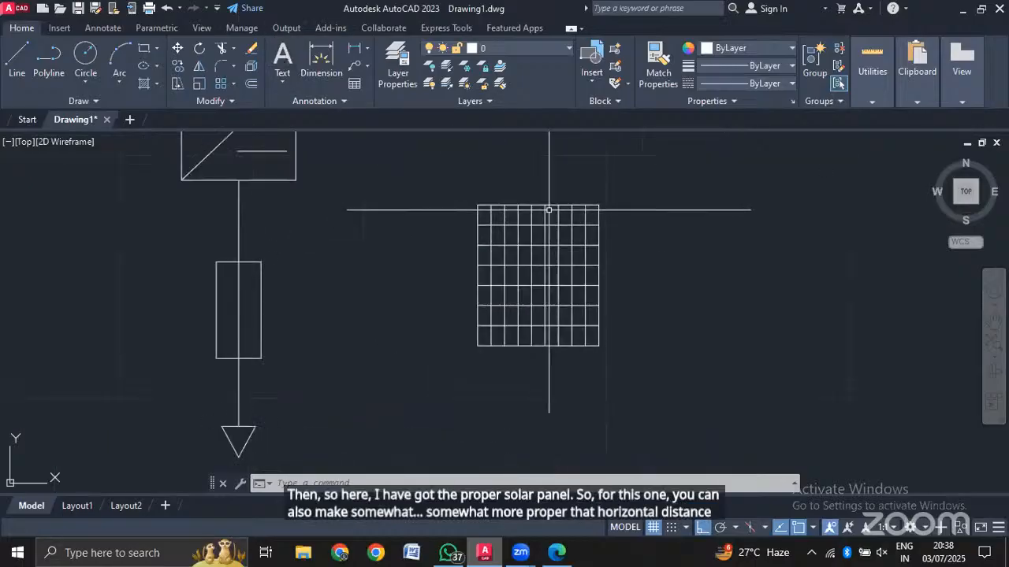
{"action": "scroll", "coordinate": [549, 210], "scroll_direction": "up", "scroll_amount": 2}
{"action": "mouse_move", "coordinate": [696, 281]}
{"action": "middle_mouse_down"}
{"action": "mouse_move", "coordinate": [622, 248]}
{"action": "mouse_move", "coordinate": [623, 261]}
{"action": "middle_mouse_up"}
{"action": "left_click", "coordinate": [617, 153]}
{"action": "left_click", "coordinate": [327, 409]}
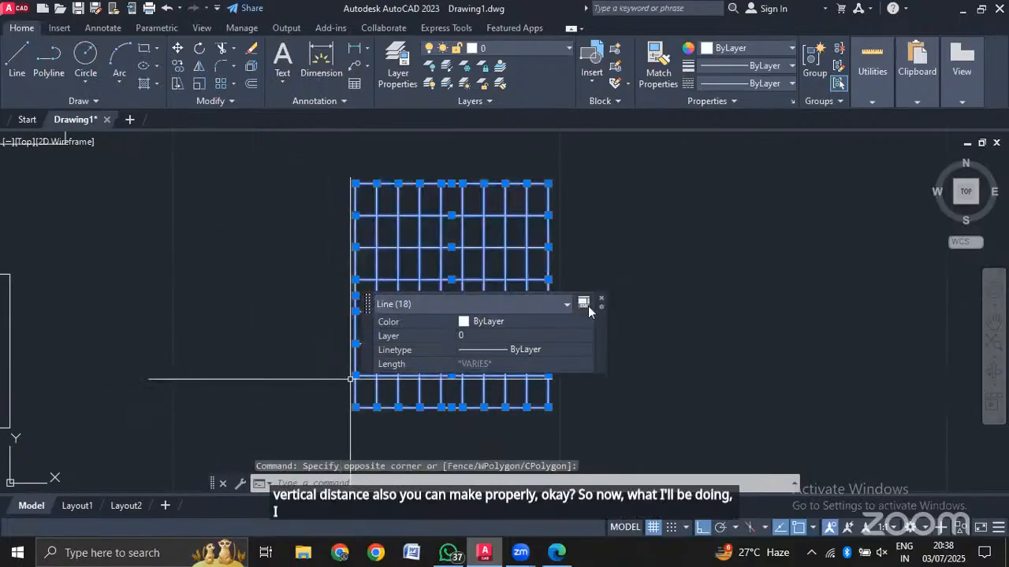
{"action": "type", "text": "co"}
{"action": "key", "text": "Return"}
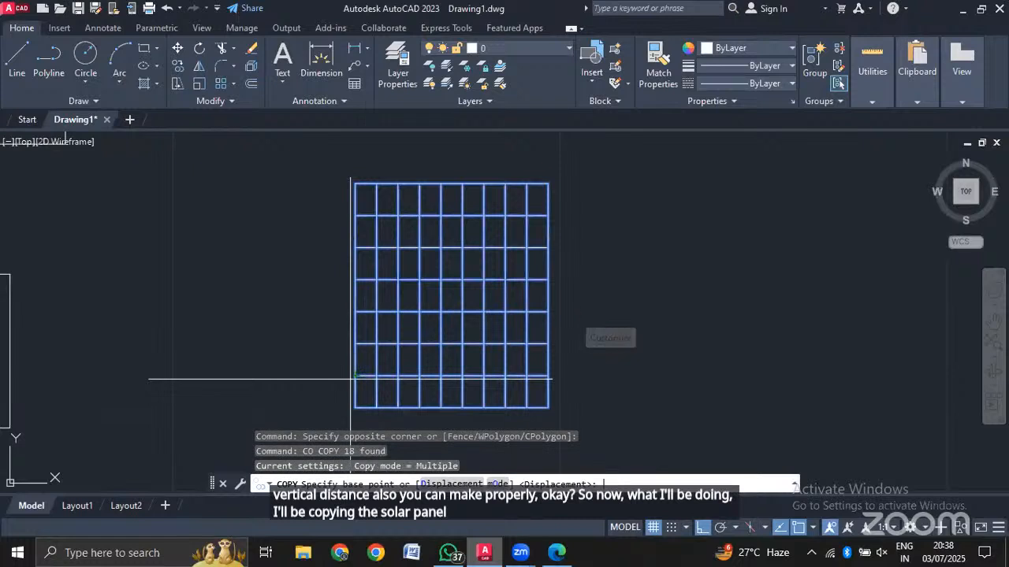
{"action": "left_click", "coordinate": [453, 280]}
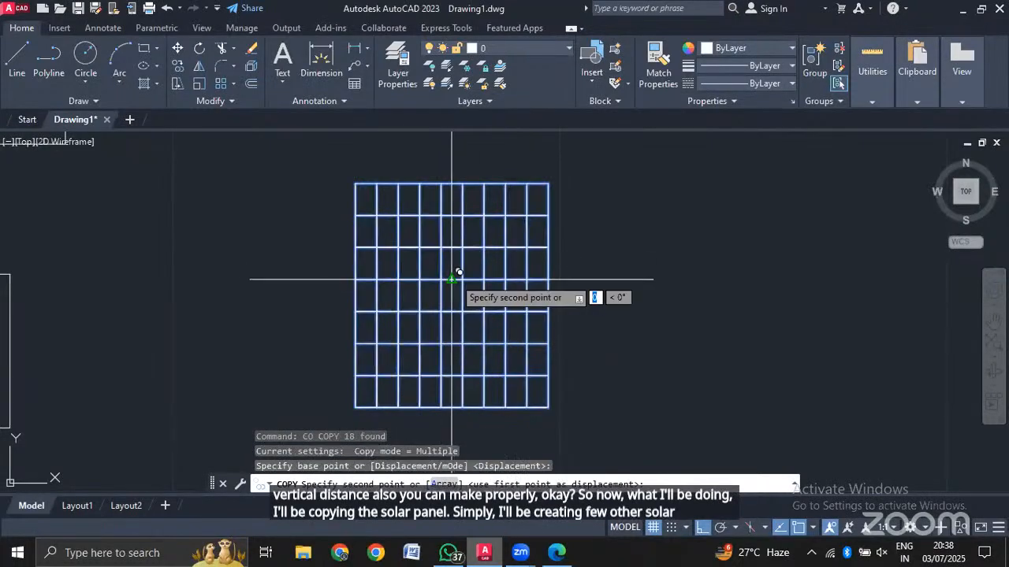
{"action": "left_click", "coordinate": [686, 260]}
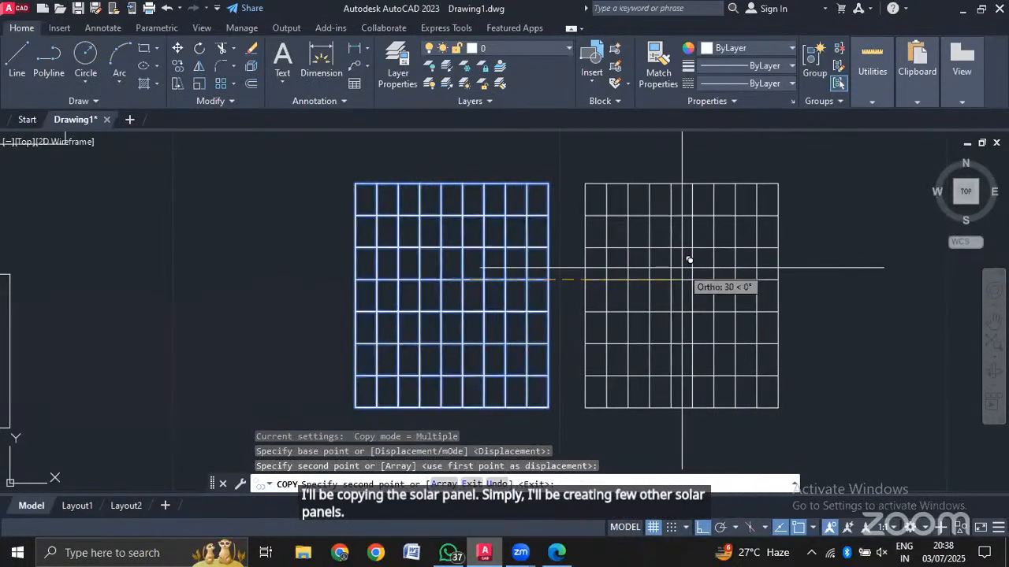
{"action": "key", "text": "Escape"}
Switch to the reference PDF in Edge to examine its solar panel symbols, and return to AutoCAD.
{"action": "scroll", "coordinate": [669, 307], "scroll_direction": "down", "scroll_amount": 6}
{"action": "scroll", "coordinate": [675, 334], "scroll_direction": "up", "scroll_amount": 4}
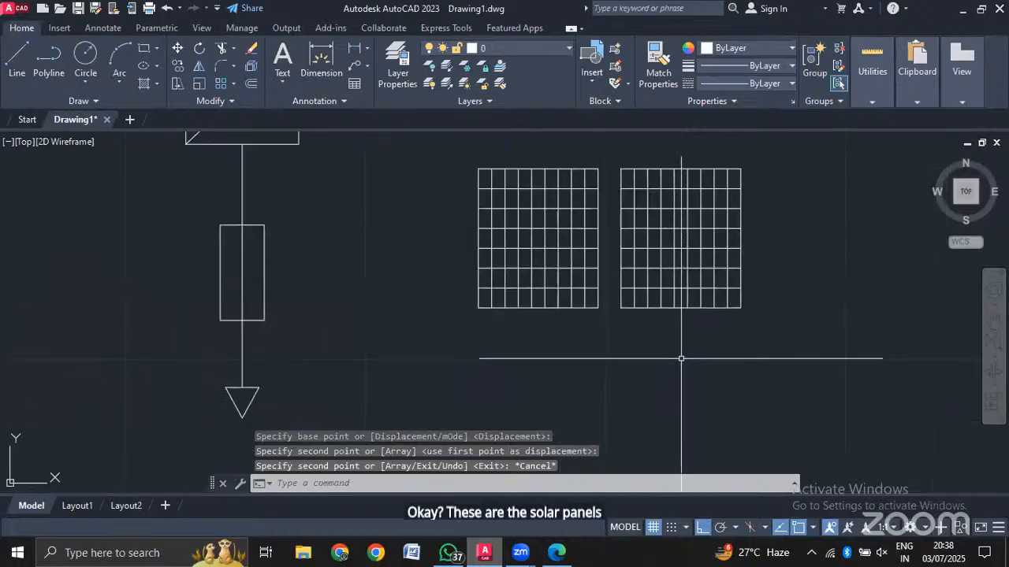
{"action": "left_click", "coordinate": [554, 554]}
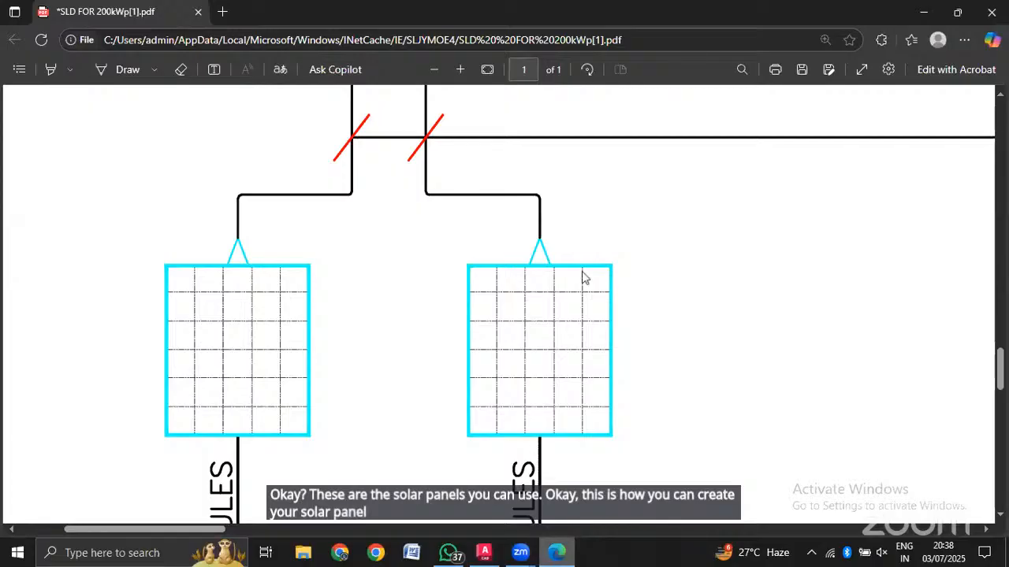
{"action": "left_click", "coordinate": [487, 555]}
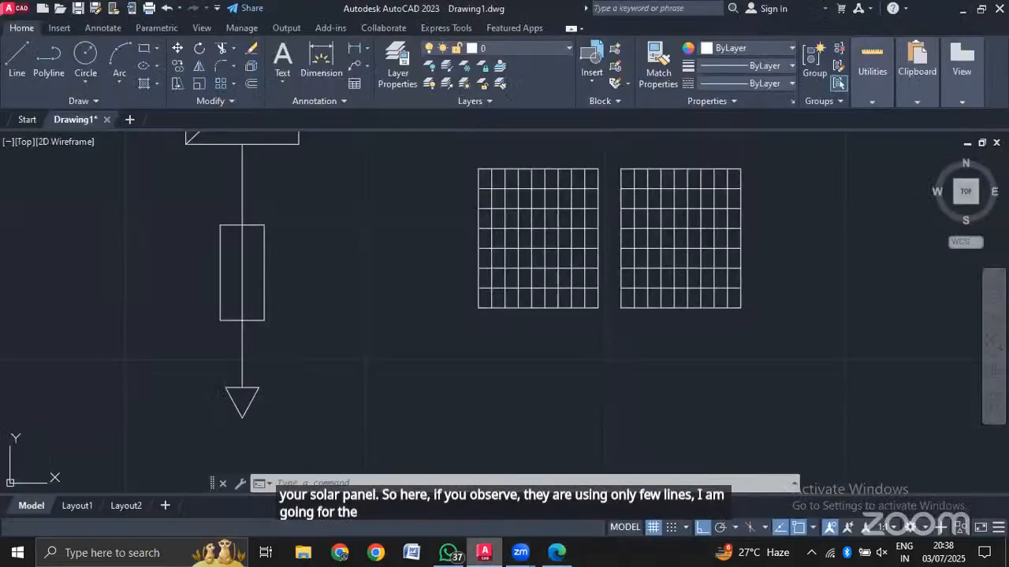
Set the color of the original solar panel's four border lines to Cyan.
{"action": "left_click", "coordinate": [545, 168]}
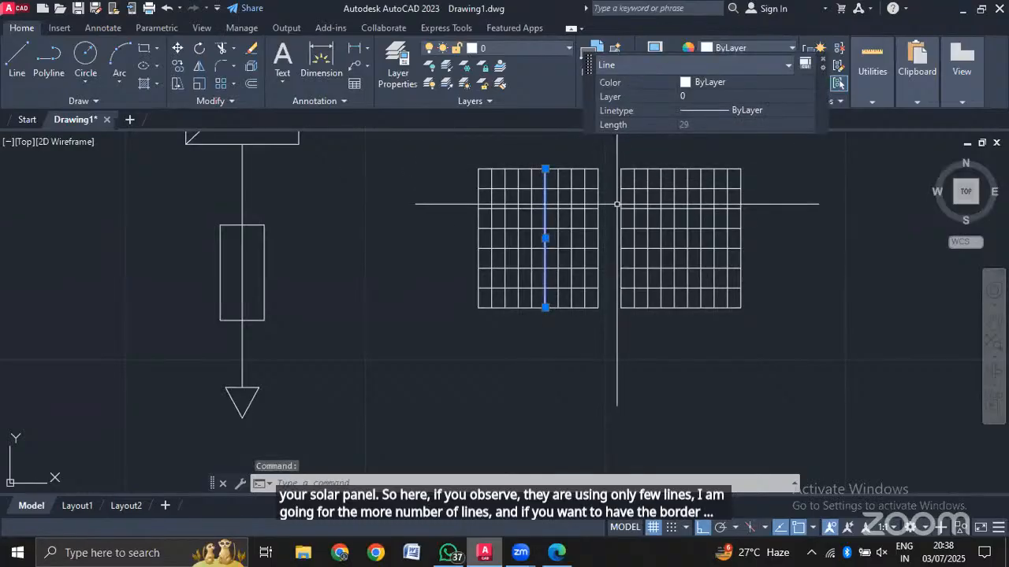
{"action": "key", "text": "Escape"}
{"action": "scroll", "coordinate": [602, 200], "scroll_direction": "up", "scroll_amount": 3}
{"action": "left_click", "coordinate": [606, 158]}
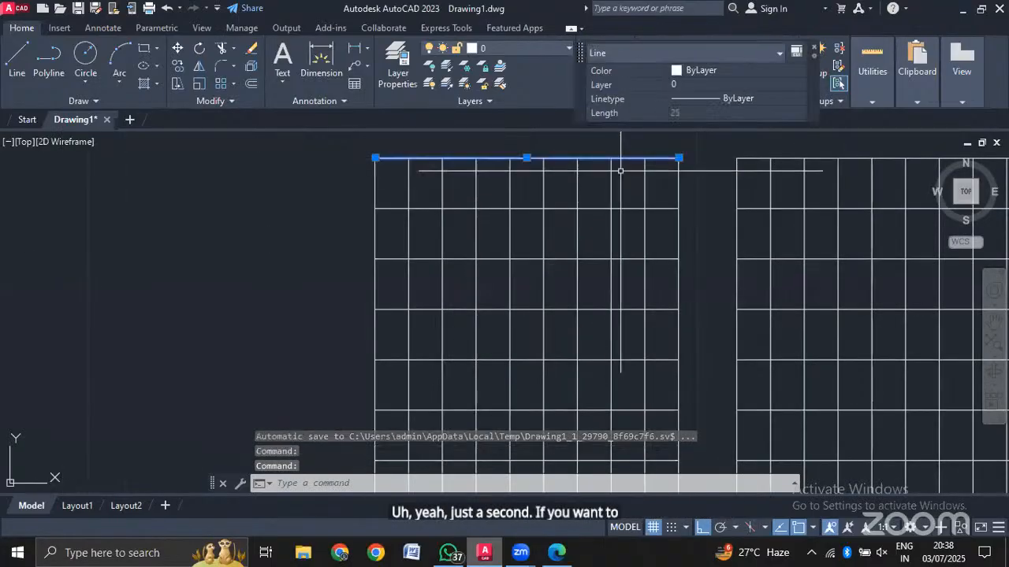
{"action": "left_click", "coordinate": [679, 250]}
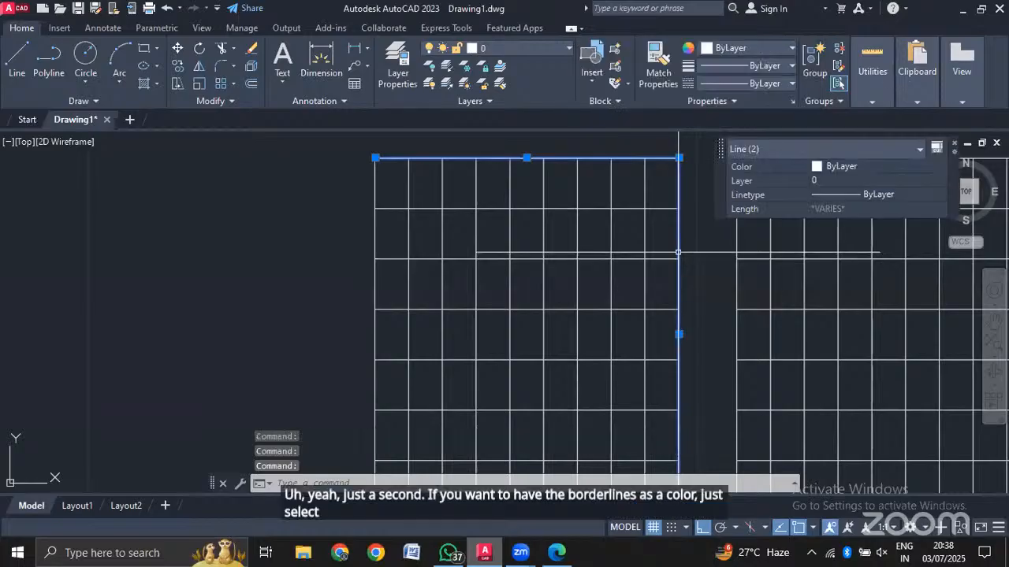
{"action": "scroll", "coordinate": [679, 250], "scroll_direction": "down", "scroll_amount": 2}
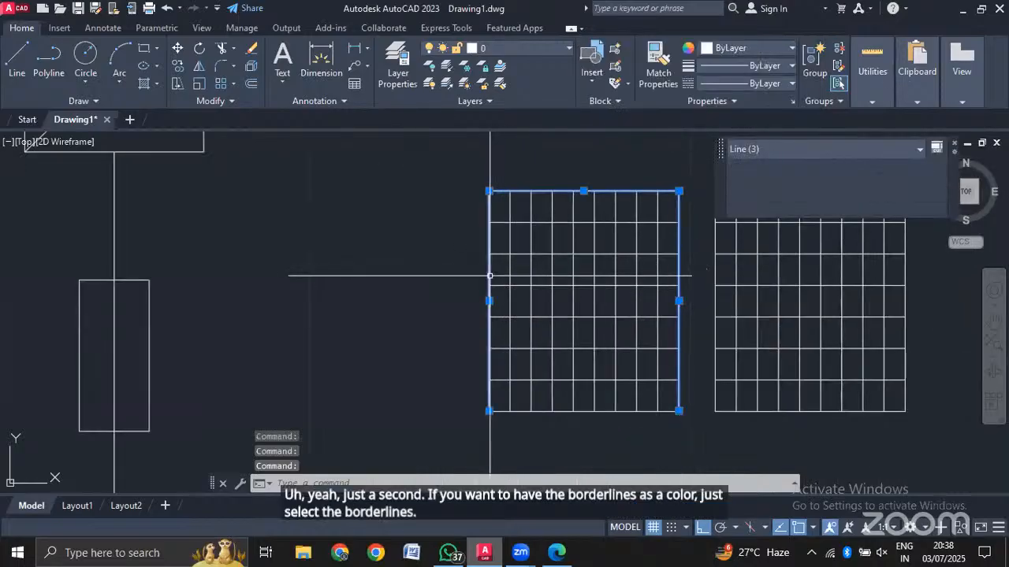
{"action": "left_click", "coordinate": [489, 275]}
{"action": "left_click", "coordinate": [568, 411]}
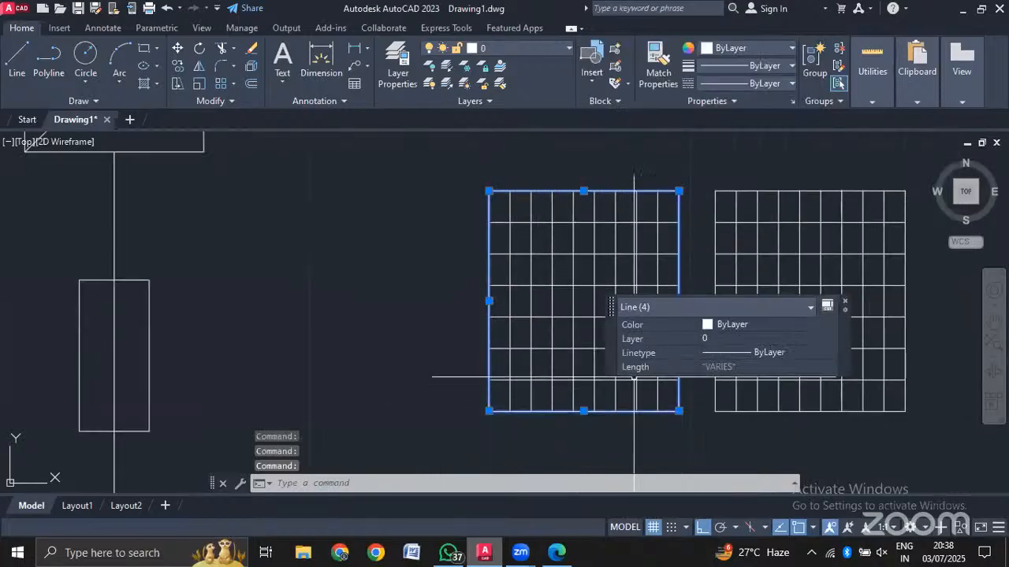
{"action": "type", "text": "pr"}
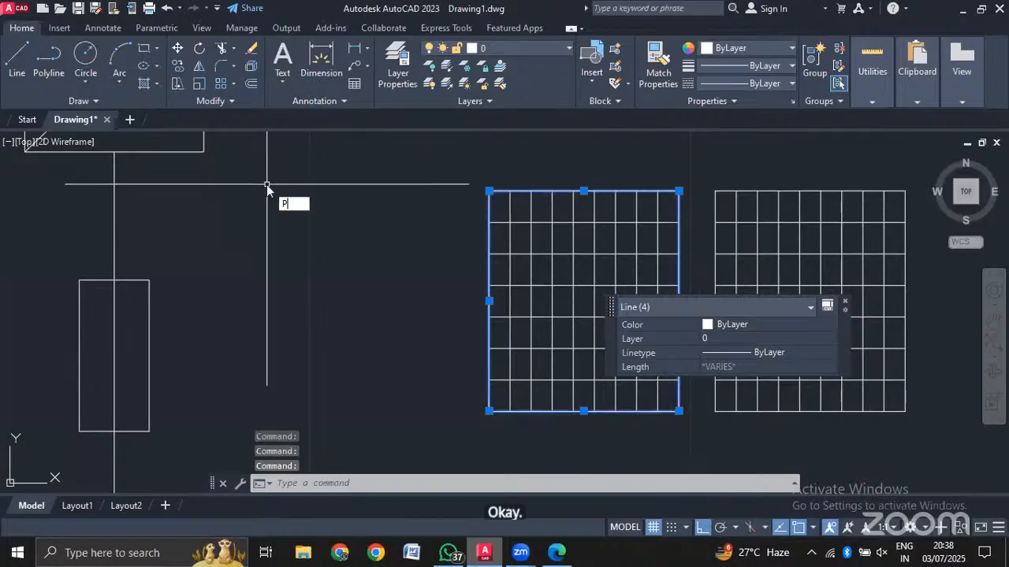
{"action": "key", "text": "Return"}
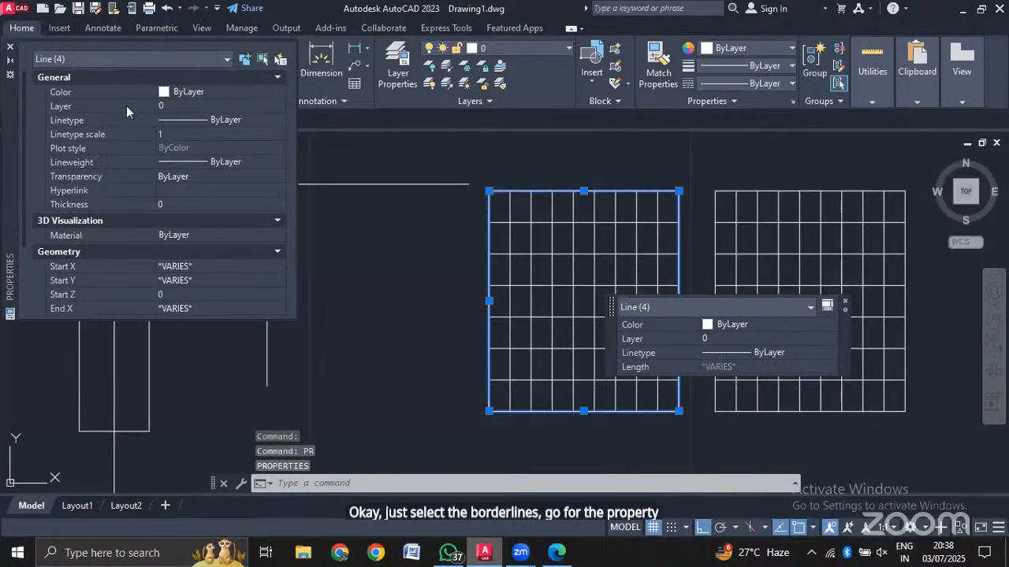
{"action": "left_click", "coordinate": [166, 93]}
{"action": "left_click", "coordinate": [167, 93]}
{"action": "left_click", "coordinate": [175, 172]}
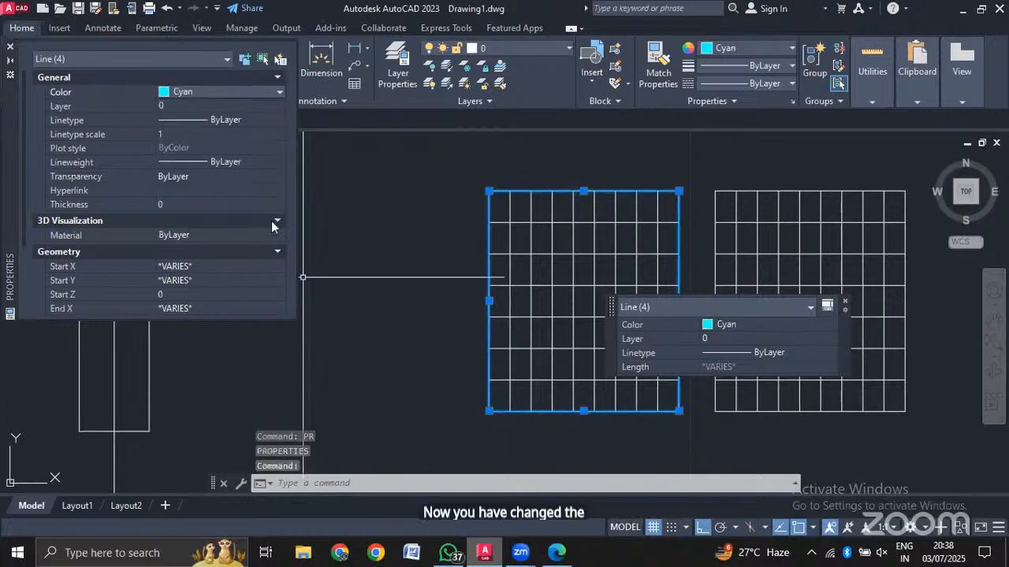
Set the lineweight of the original panel's border lines to 0.40 mm and clear the selection.
{"action": "left_click", "coordinate": [271, 163]}
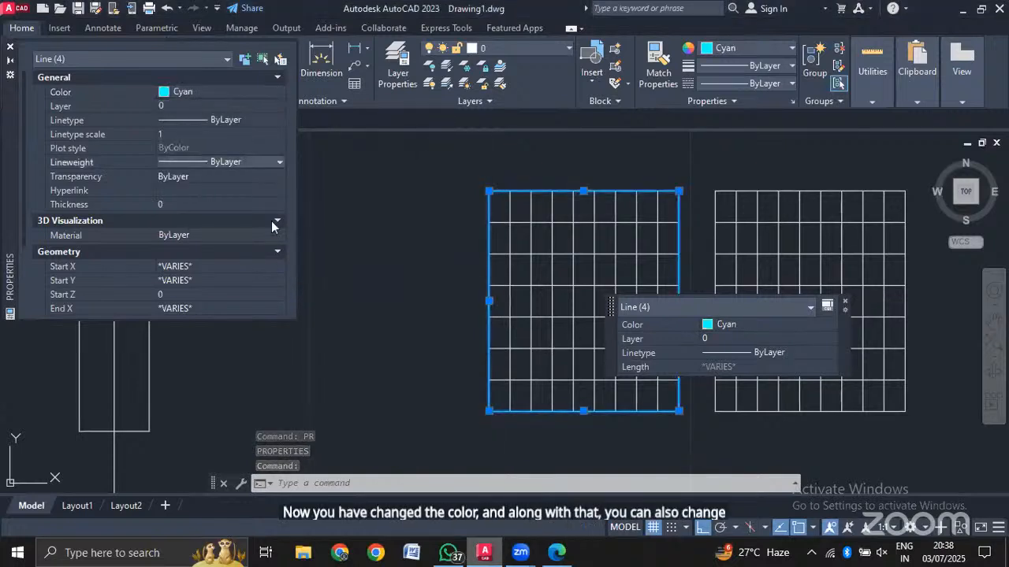
{"action": "left_click", "coordinate": [278, 162]}
{"action": "scroll", "coordinate": [211, 266], "scroll_direction": "down", "scroll_amount": 6}
{"action": "scroll", "coordinate": [207, 229], "scroll_direction": "up", "scroll_amount": 1}
{"action": "scroll", "coordinate": [206, 212], "scroll_direction": "up", "scroll_amount": 2}
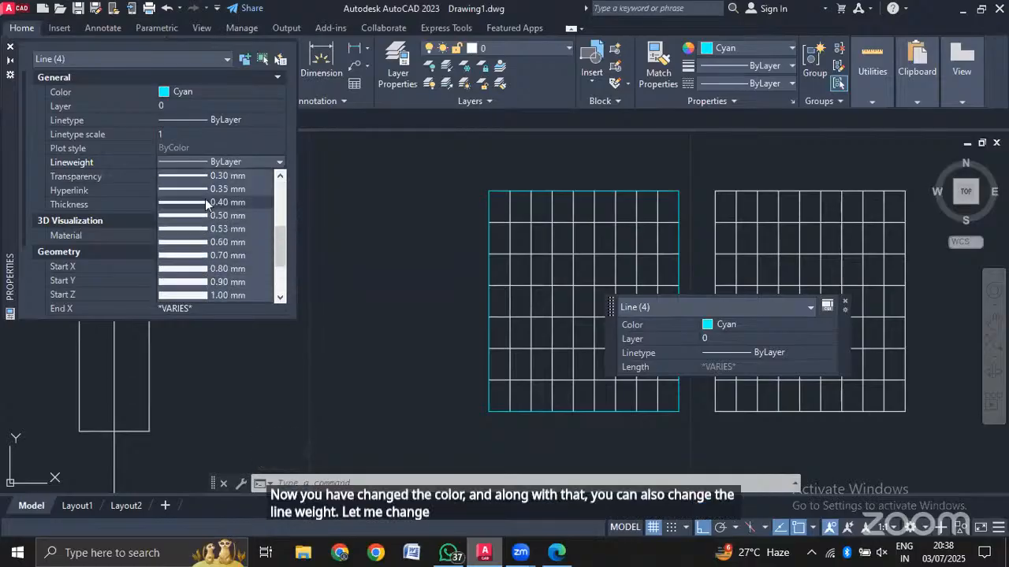
{"action": "left_click", "coordinate": [224, 218]}
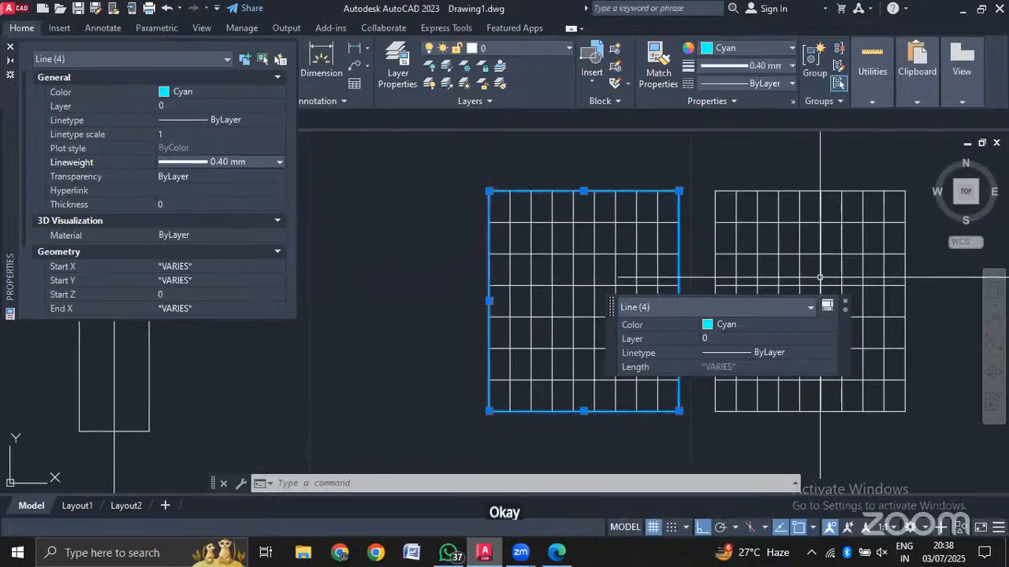
{"action": "left_click", "coordinate": [844, 302]}
{"action": "key", "text": "Escape"}
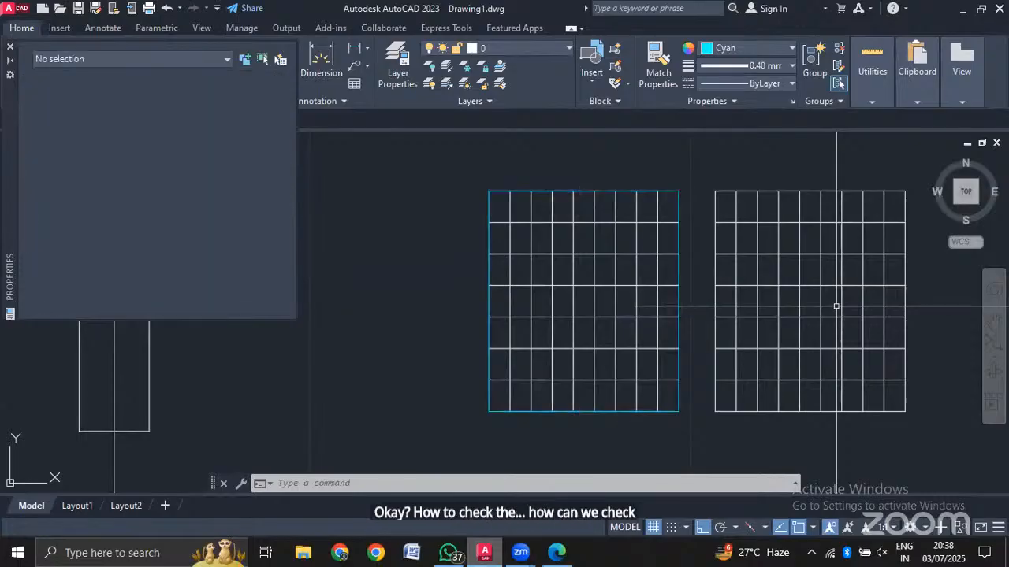
Match the copied panel's four border lines to the properties of the original panel's top border line.
{"action": "mouse_move", "coordinate": [935, 300]}
{"action": "middle_mouse_down"}
{"action": "mouse_move", "coordinate": [736, 295]}
{"action": "mouse_move", "coordinate": [796, 291]}
{"action": "mouse_move", "coordinate": [786, 285]}
{"action": "middle_mouse_up"}
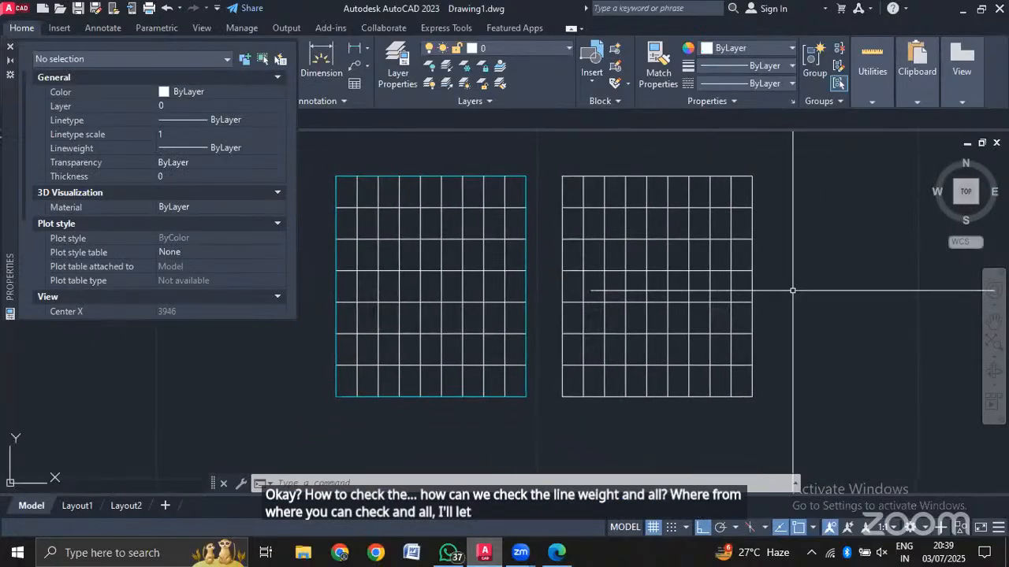
{"action": "type", "text": "MA"}
{"action": "key", "text": "Return"}
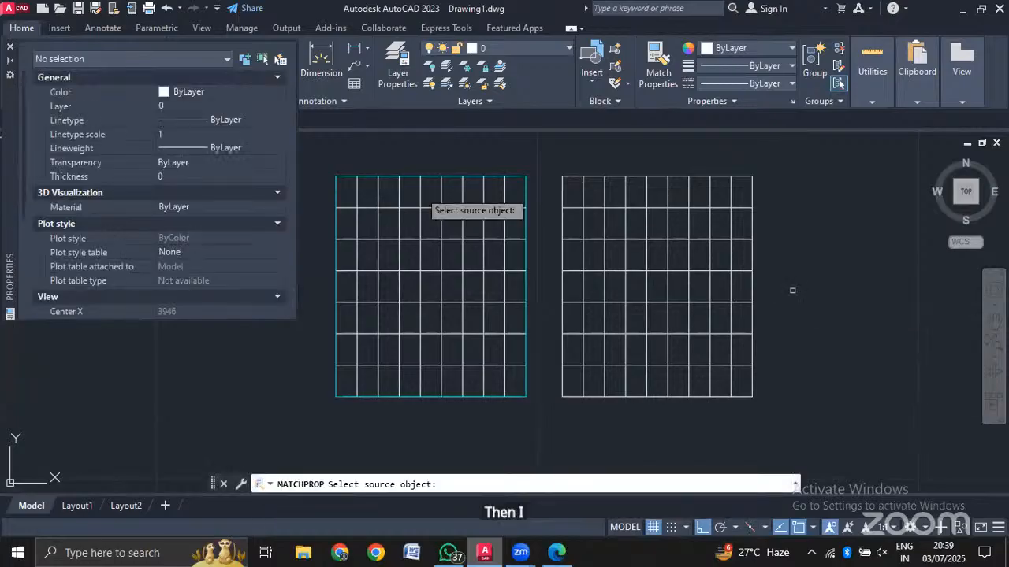
{"action": "left_click", "coordinate": [473, 176]}
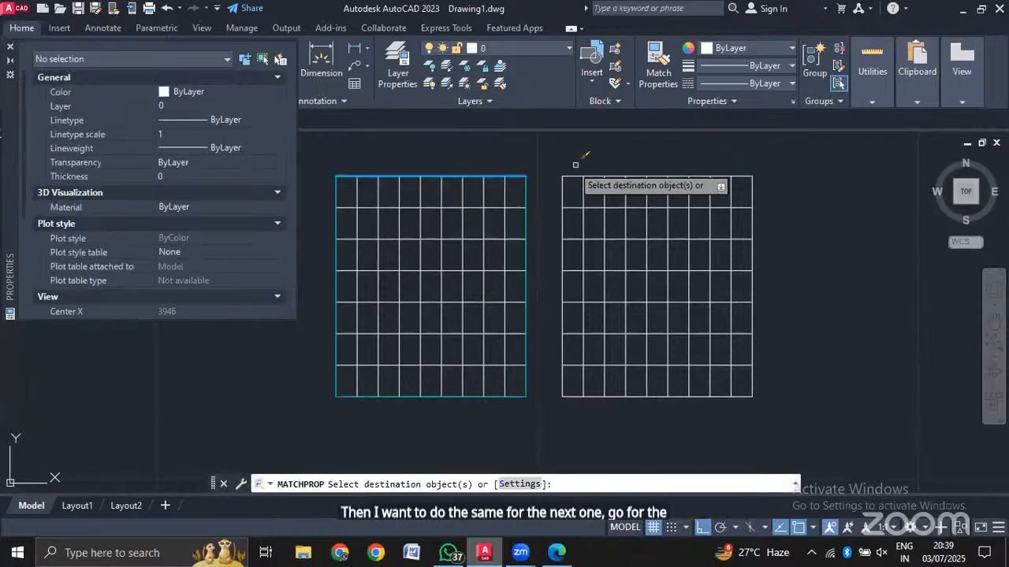
{"action": "left_click", "coordinate": [595, 174]}
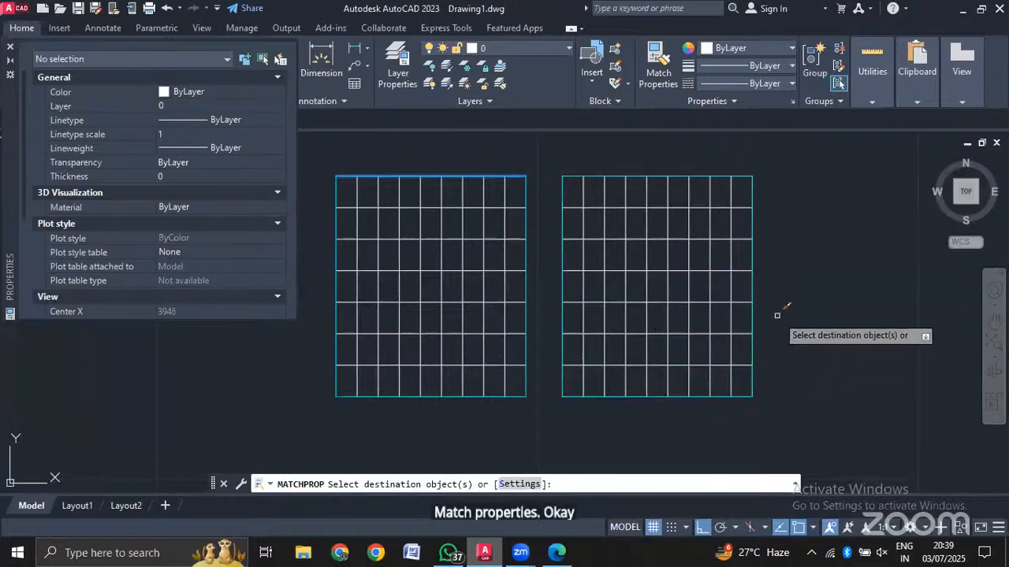
{"action": "key", "text": "Escape"}
{"action": "scroll", "coordinate": [761, 275], "scroll_direction": "down", "scroll_amount": 3}
{"action": "scroll", "coordinate": [685, 309], "scroll_direction": "up", "scroll_amount": 2}
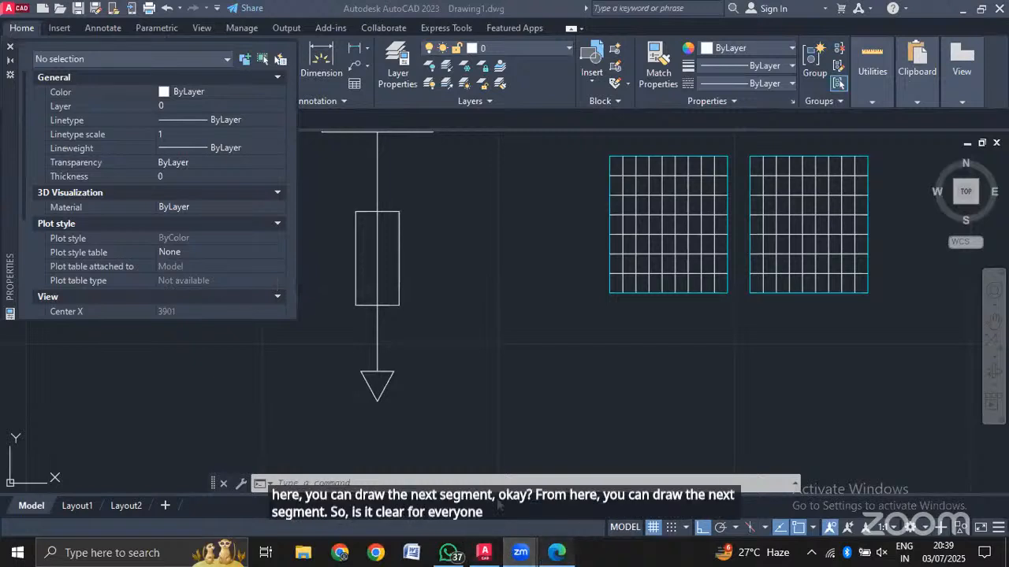
Switch to the reference PDF in Edge and examine the branch from the AJB down to the solar panels.
{"action": "left_click", "coordinate": [556, 554]}
{"action": "scroll", "coordinate": [374, 372], "scroll_direction": "down", "scroll_amount": 4}
{"action": "scroll", "coordinate": [370, 363], "scroll_direction": "up", "scroll_amount": 5}
{"action": "scroll", "coordinate": [364, 345], "scroll_direction": "up", "scroll_amount": 10}
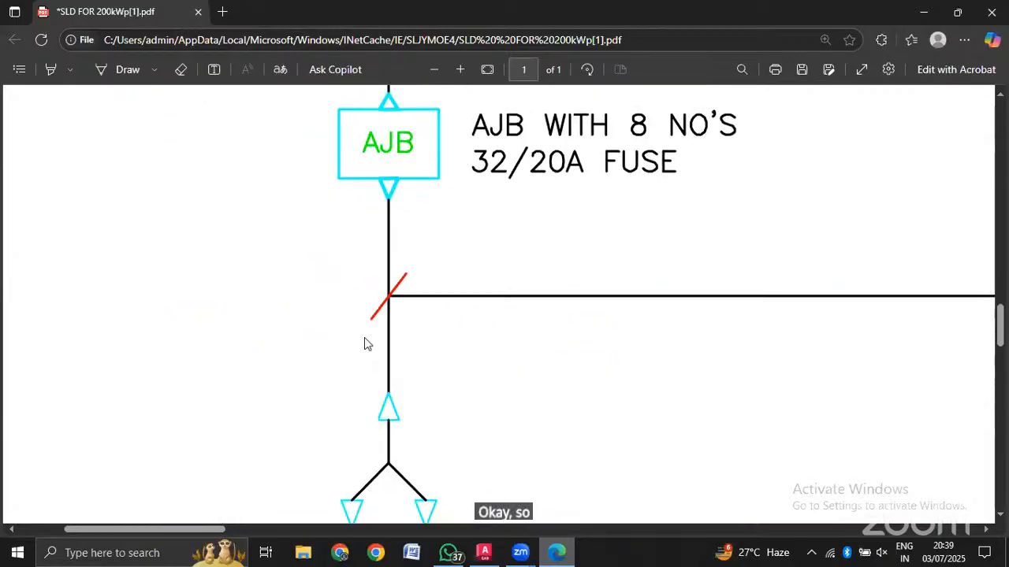
{"action": "scroll", "coordinate": [370, 249], "scroll_direction": "down", "scroll_amount": 10}
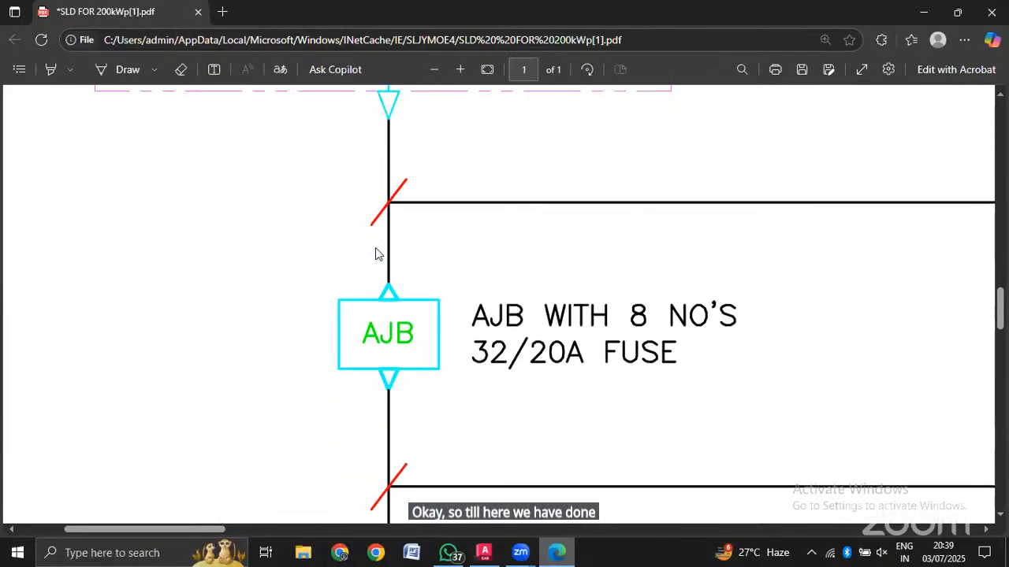
{"action": "scroll", "coordinate": [381, 260], "scroll_direction": "up", "scroll_amount": 3}
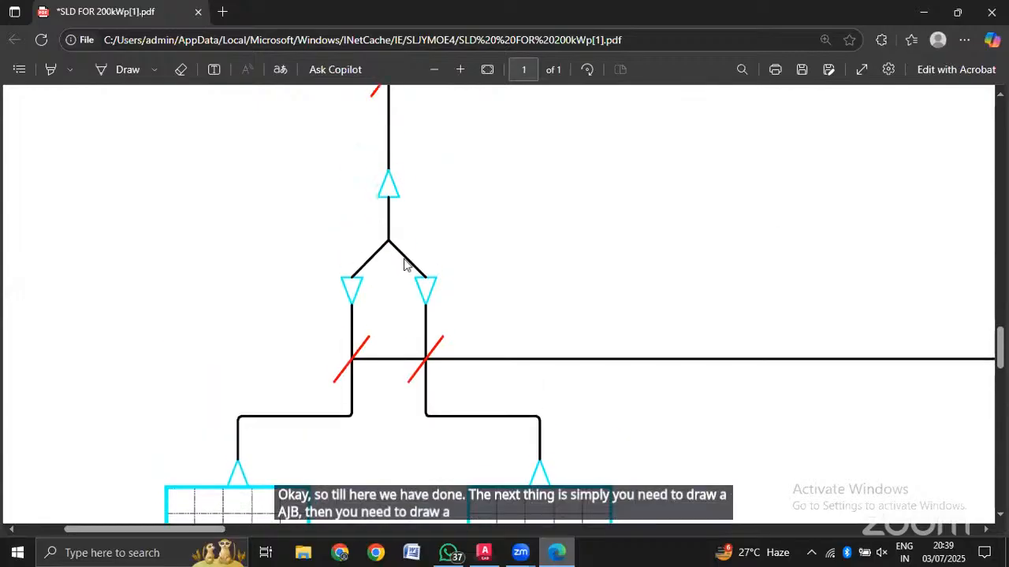
{"action": "scroll", "coordinate": [406, 260], "scroll_direction": "down", "scroll_amount": 2}
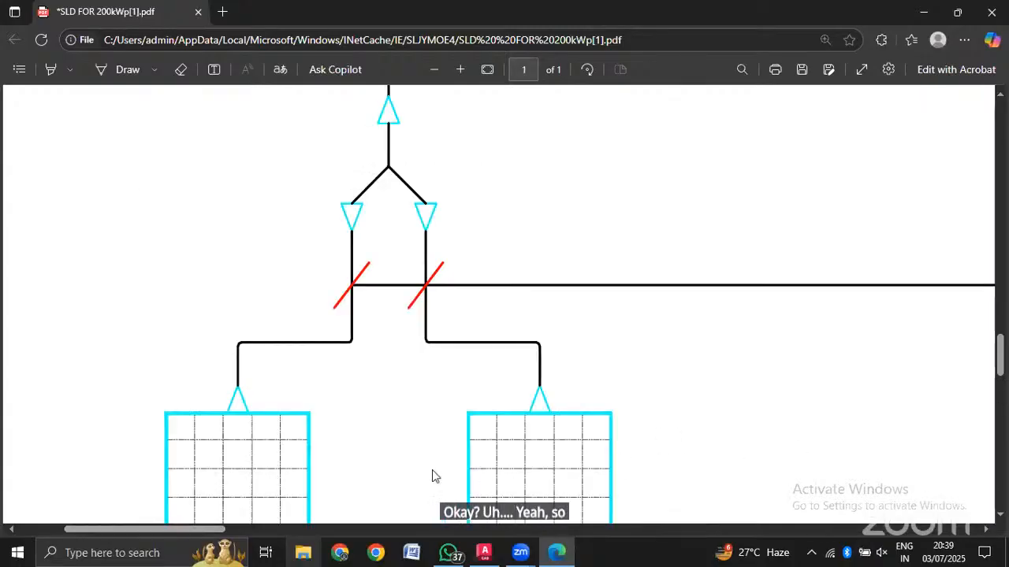
{"action": "scroll", "coordinate": [243, 327], "scroll_direction": "up", "scroll_amount": 10}
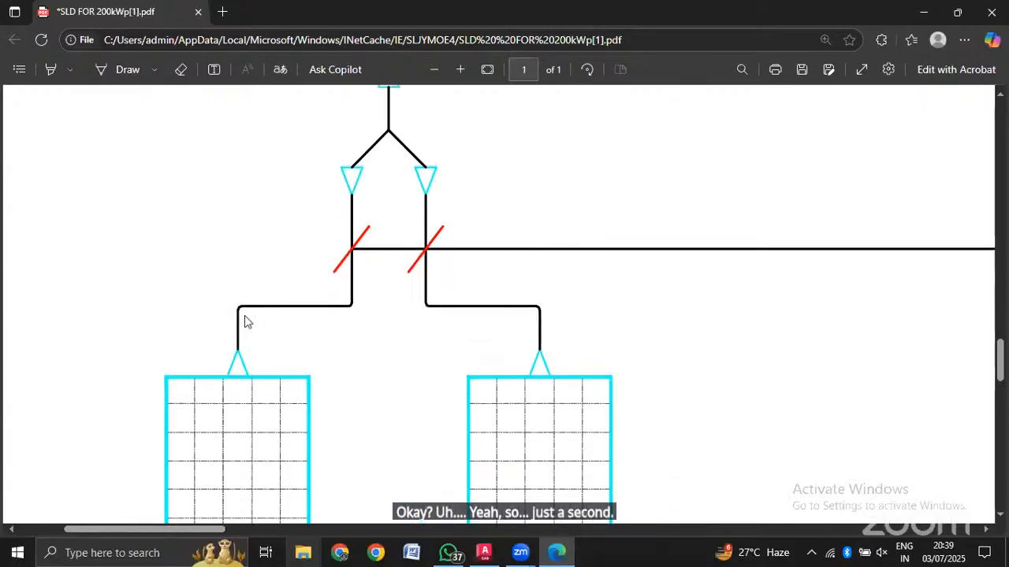
{"action": "scroll", "coordinate": [249, 313], "scroll_direction": "up", "scroll_amount": 3}
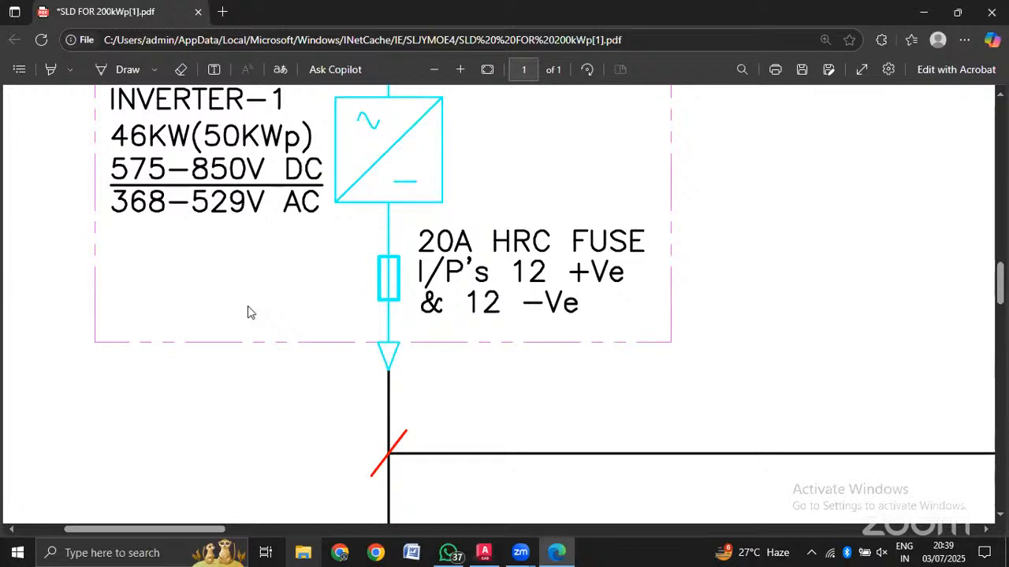
Examine the connection from the Inverter-1 HRC fuse through the AJB and Y-connector to the two panels.
{"action": "scroll", "coordinate": [360, 329], "scroll_direction": "down", "scroll_amount": 2}
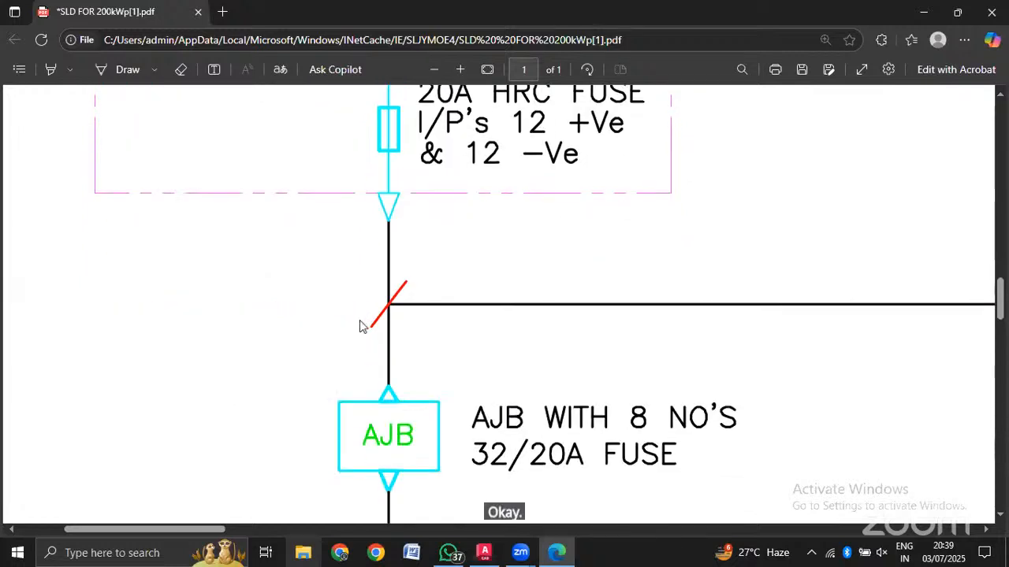
{"action": "scroll", "coordinate": [361, 327], "scroll_direction": "up", "scroll_amount": 5}
{"action": "scroll", "coordinate": [380, 345], "scroll_direction": "down", "scroll_amount": 2}
{"action": "scroll", "coordinate": [383, 359], "scroll_direction": "down", "scroll_amount": 3}
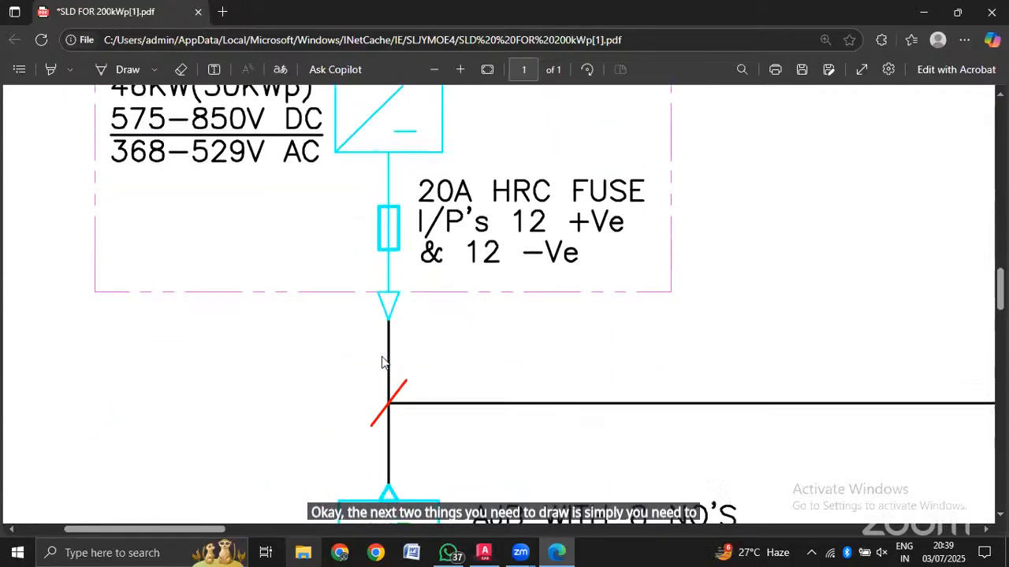
{"action": "scroll", "coordinate": [407, 281], "scroll_direction": "down", "scroll_amount": 3}
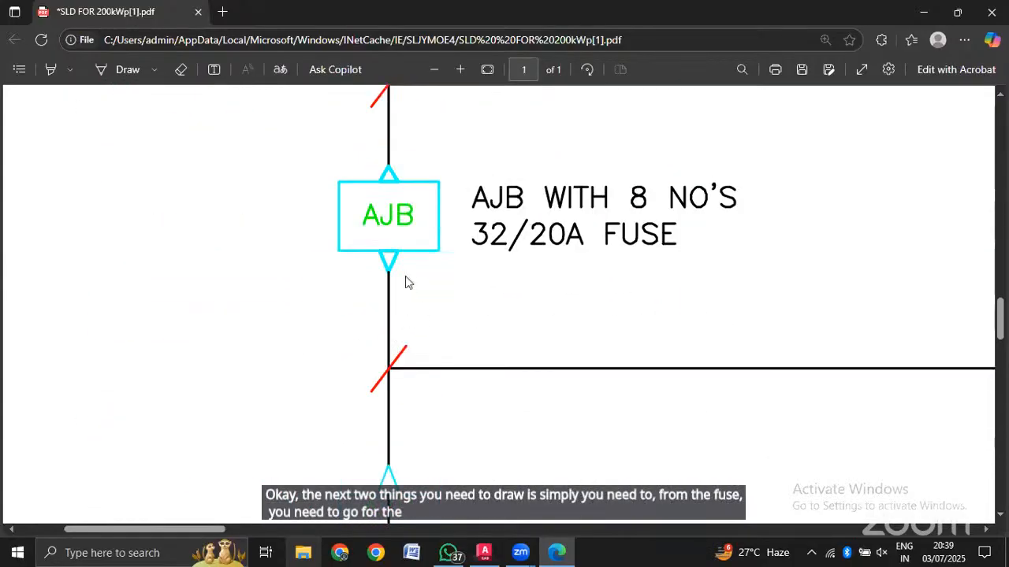
{"action": "scroll", "coordinate": [407, 282], "scroll_direction": "up", "scroll_amount": 1}
{"action": "scroll", "coordinate": [408, 284], "scroll_direction": "down", "scroll_amount": 2}
{"action": "scroll", "coordinate": [407, 293], "scroll_direction": "down", "scroll_amount": 2}
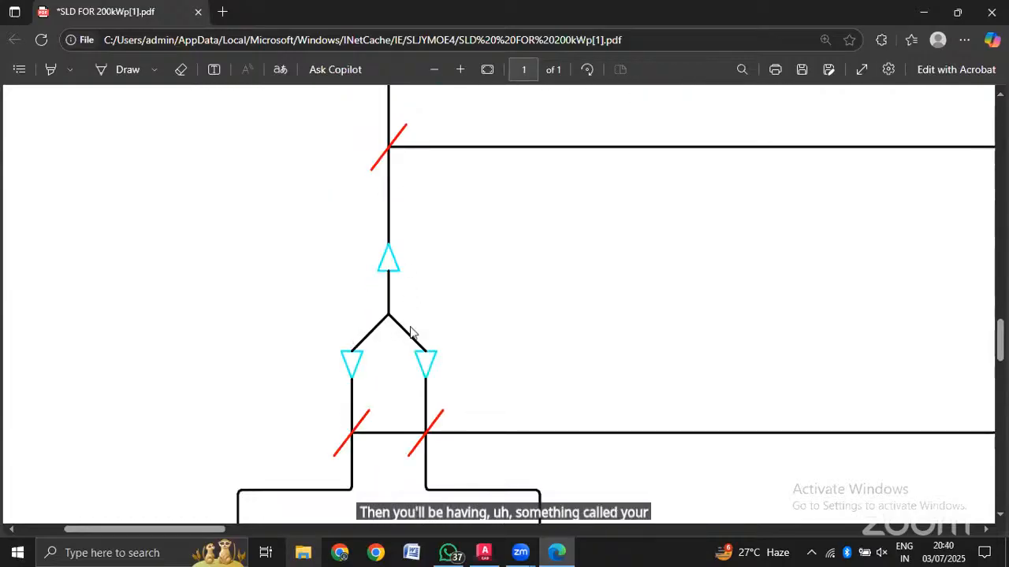
{"action": "scroll", "coordinate": [410, 331], "scroll_direction": "down", "scroll_amount": 3}
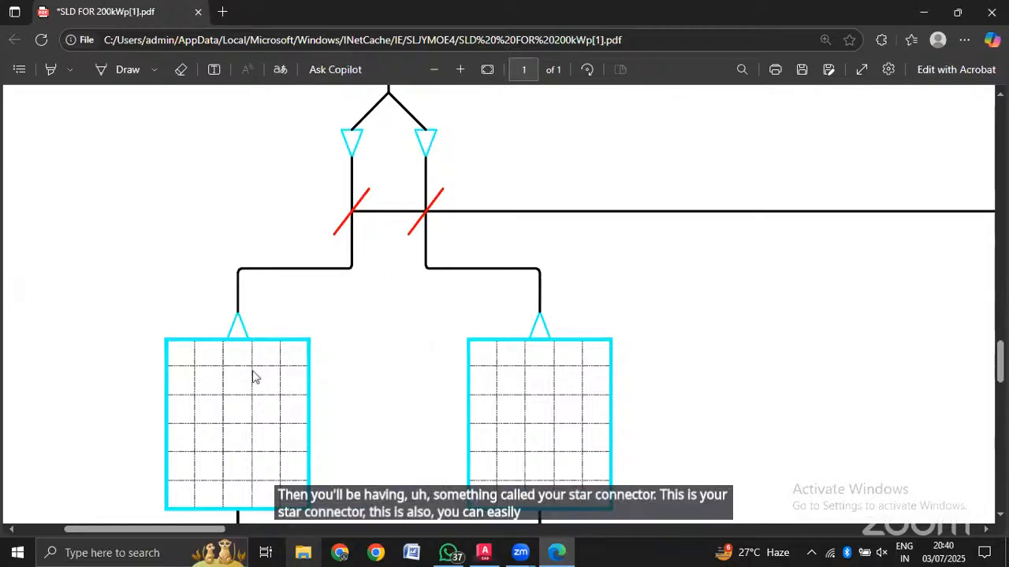
Examine the 25-module string panels and the AJB type table beneath them.
{"action": "scroll", "coordinate": [256, 363], "scroll_direction": "down", "scroll_amount": 3}
{"action": "scroll", "coordinate": [559, 306], "scroll_direction": "down", "scroll_amount": 3}
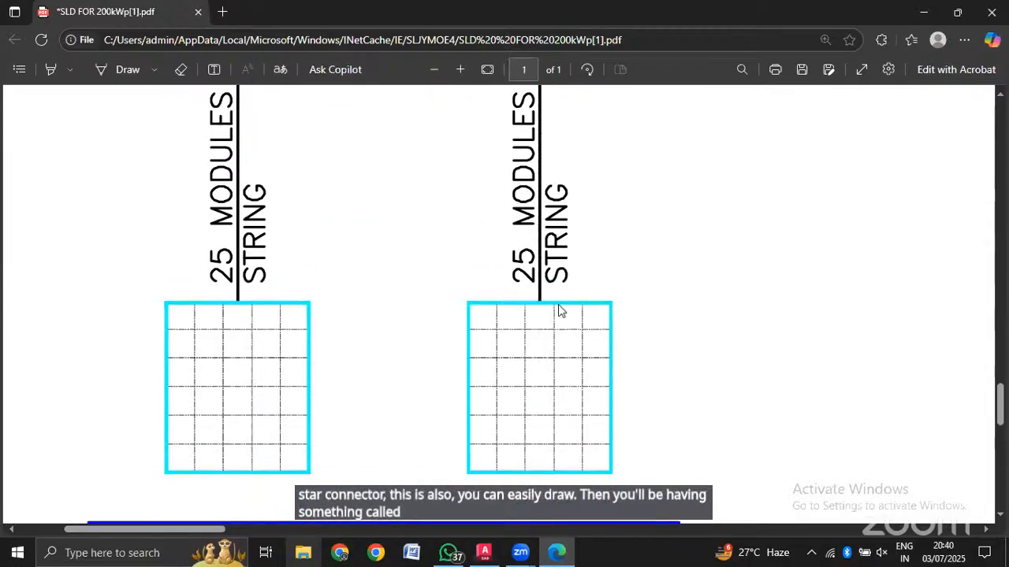
{"action": "scroll", "coordinate": [558, 311], "scroll_direction": "down", "scroll_amount": 7}
{"action": "scroll", "coordinate": [559, 310], "scroll_direction": "up", "scroll_amount": 4}
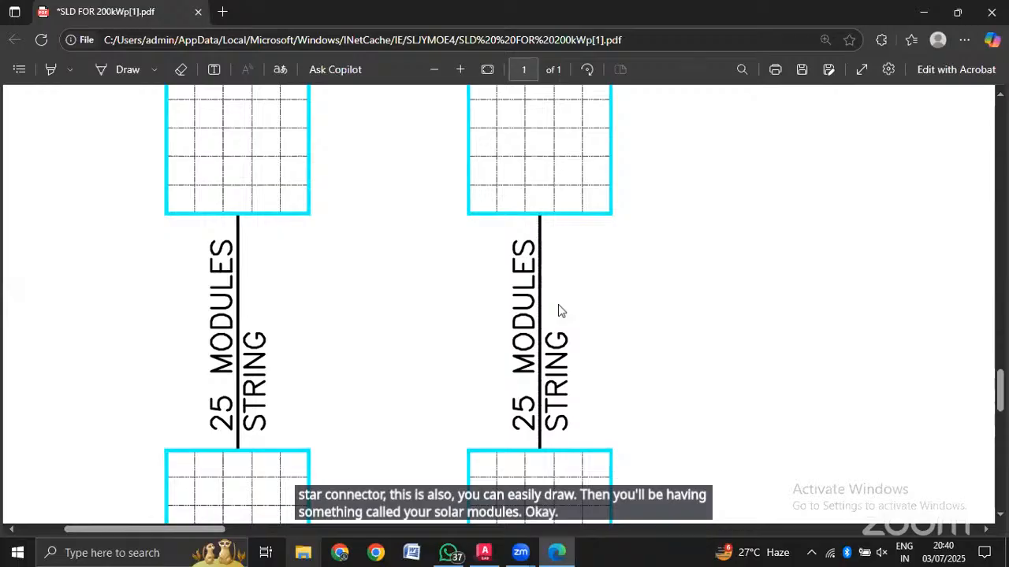
{"action": "scroll", "coordinate": [558, 310], "scroll_direction": "down", "scroll_amount": 7}
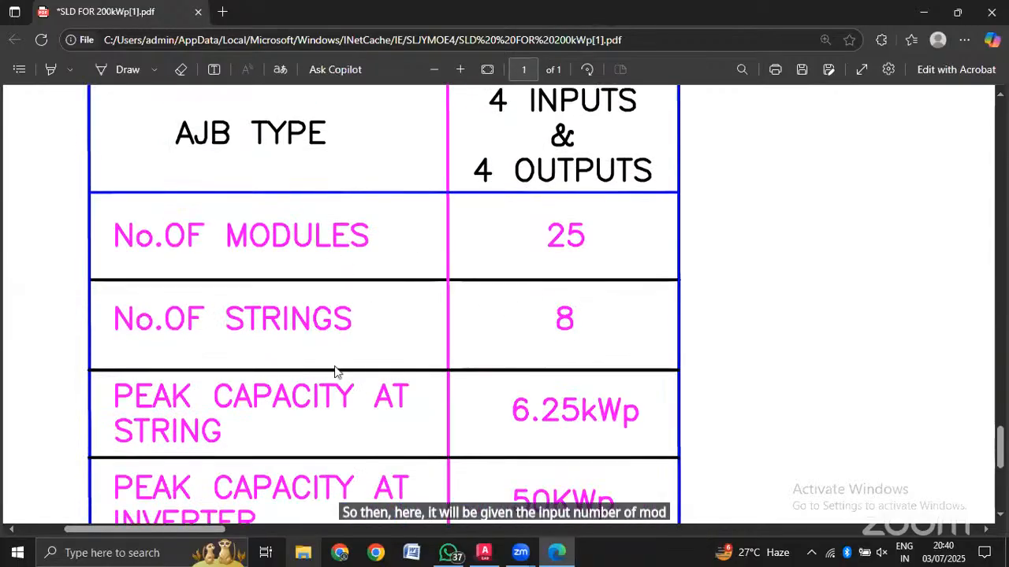
{"action": "scroll", "coordinate": [344, 353], "scroll_direction": "down", "scroll_amount": 2}
{"action": "scroll", "coordinate": [500, 331], "scroll_direction": "up", "scroll_amount": 7}
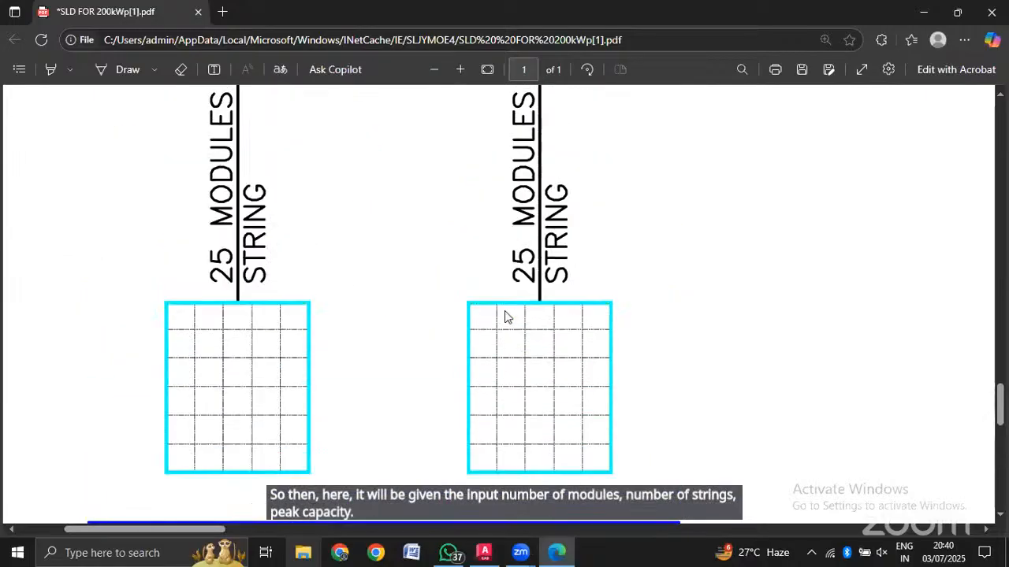
Examine how the string panels, Y-connectors and DC solar cable lines repeat across the inverter branches.
{"action": "scroll", "coordinate": [505, 317], "scroll_direction": "down", "scroll_amount": 2, "text": "ctrl"}
{"action": "scroll", "coordinate": [505, 316], "scroll_direction": "up", "scroll_amount": 4}
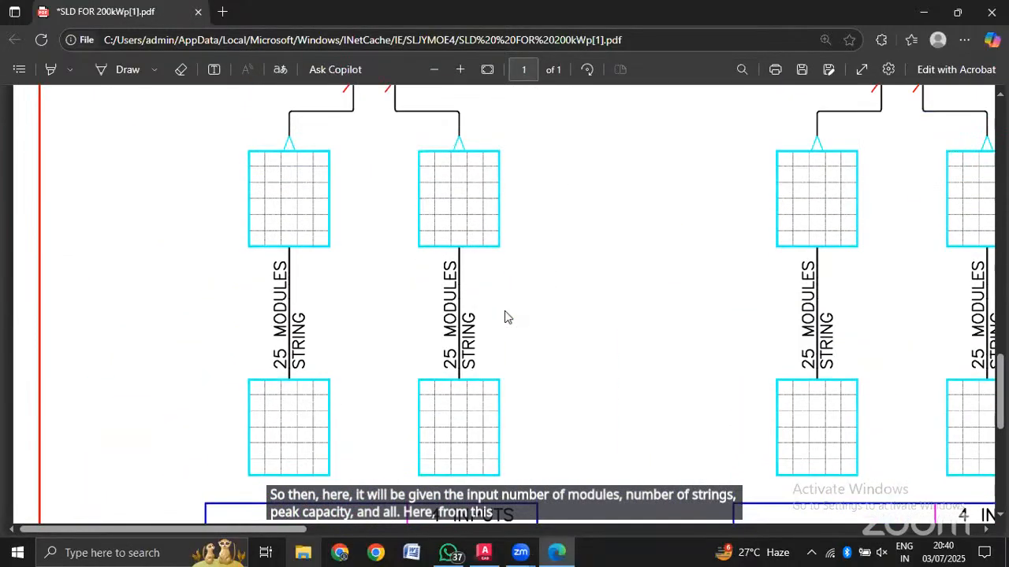
{"action": "scroll", "coordinate": [378, 323], "scroll_direction": "up", "scroll_amount": 3}
{"action": "scroll", "coordinate": [386, 260], "scroll_direction": "down", "scroll_amount": 4}
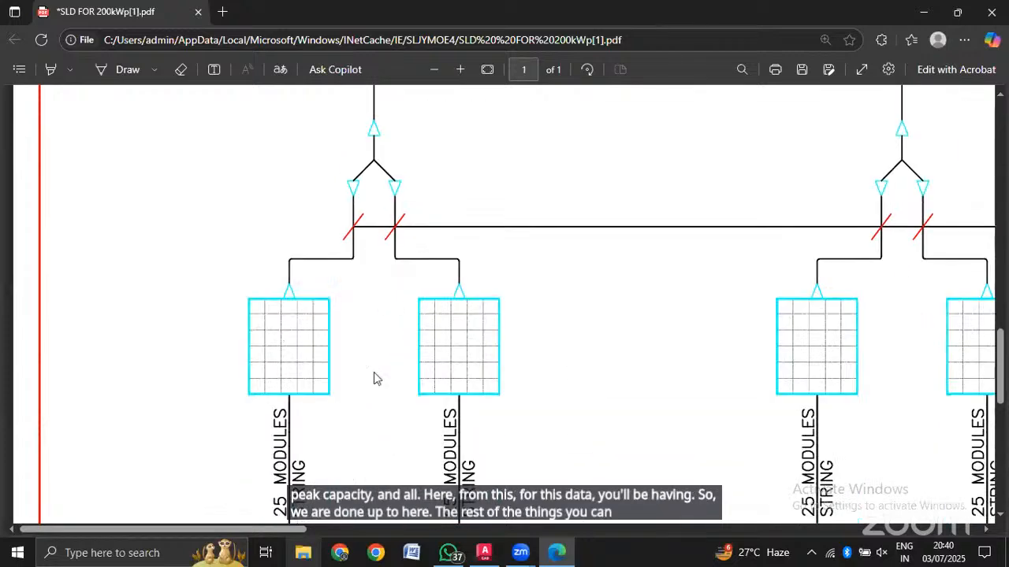
{"action": "scroll", "coordinate": [557, 304], "scroll_direction": "down", "scroll_amount": 1}
{"action": "scroll", "coordinate": [556, 304], "scroll_direction": "up", "scroll_amount": 2}
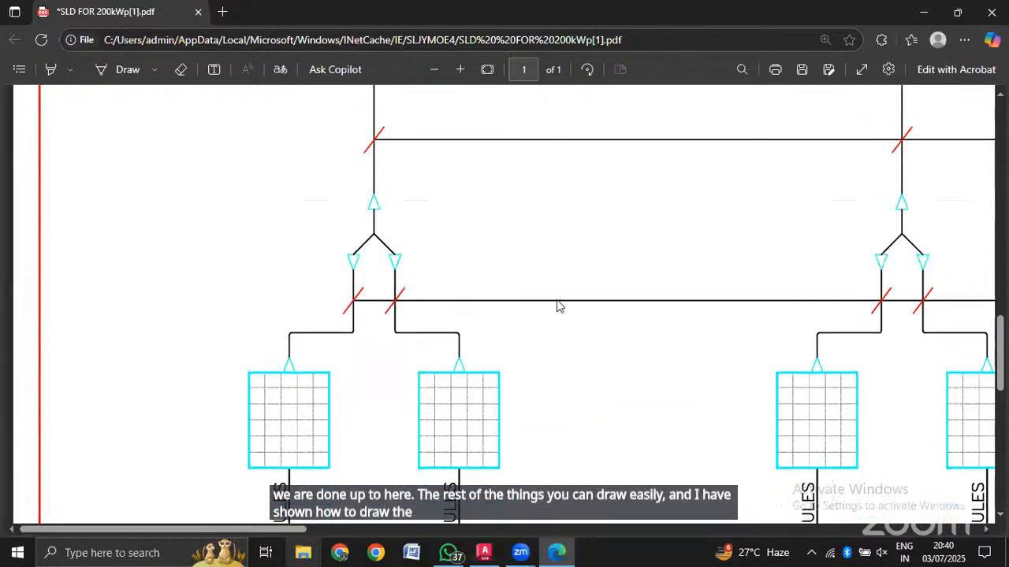
{"action": "scroll", "coordinate": [557, 306], "scroll_direction": "down", "scroll_amount": 1, "text": "ctrl"}
{"action": "scroll", "coordinate": [556, 306], "scroll_direction": "down", "scroll_amount": 2, "text": "ctrl"}
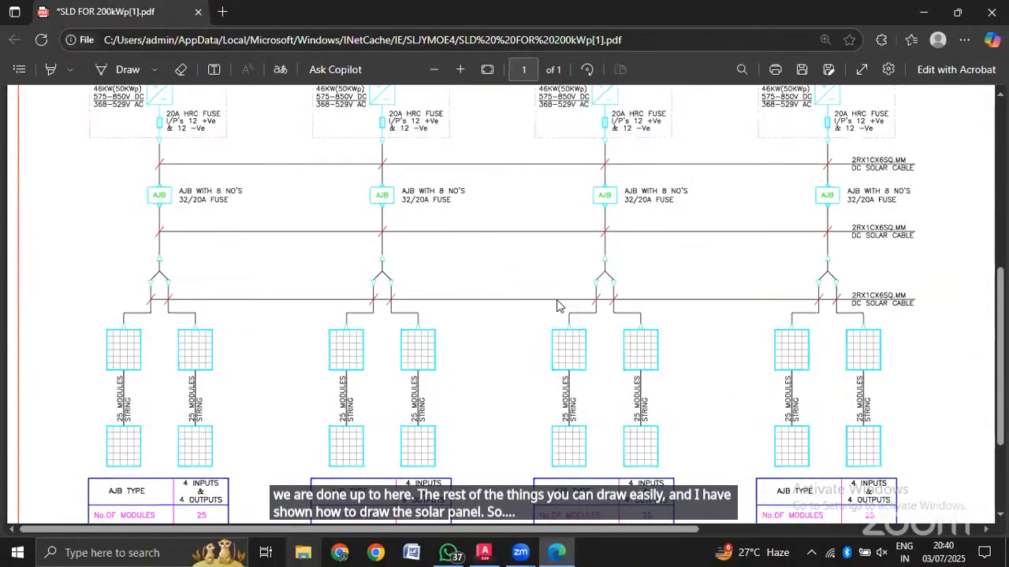
Review the overall diagram from the inverters up to the main distribution board, and switch back to AutoCAD.
{"action": "scroll", "coordinate": [556, 306], "scroll_direction": "up", "scroll_amount": 3}
{"action": "scroll", "coordinate": [556, 305], "scroll_direction": "down", "scroll_amount": 1, "text": "ctrl"}
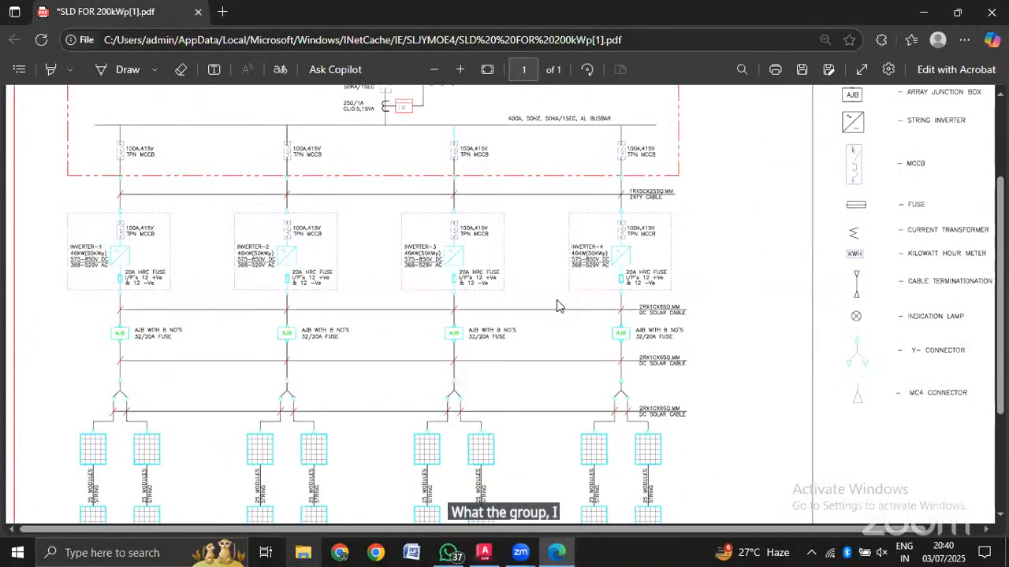
{"action": "scroll", "coordinate": [556, 299], "scroll_direction": "up", "scroll_amount": 1, "text": "ctrl"}
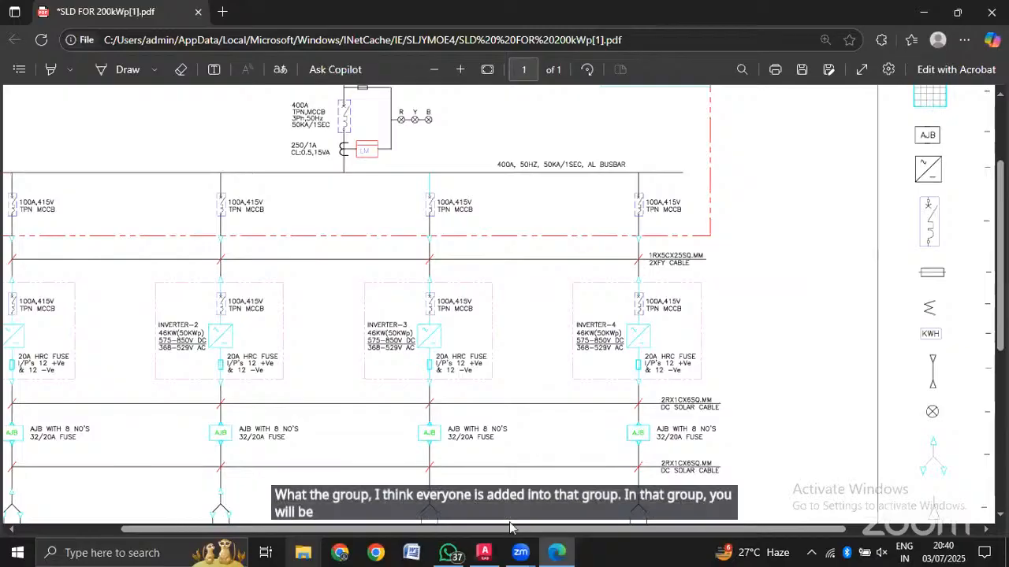
{"action": "left_click_drag", "start_coordinate": [509, 533], "coordinate": [431, 552]}
{"action": "scroll", "coordinate": [426, 358], "scroll_direction": "up", "scroll_amount": 3}
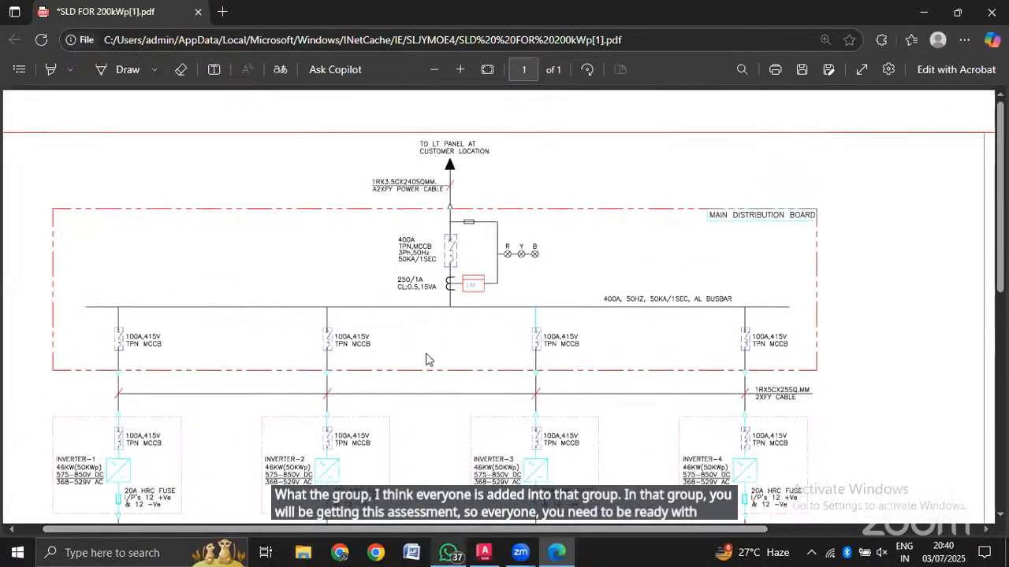
{"action": "scroll", "coordinate": [426, 359], "scroll_direction": "down", "scroll_amount": 2}
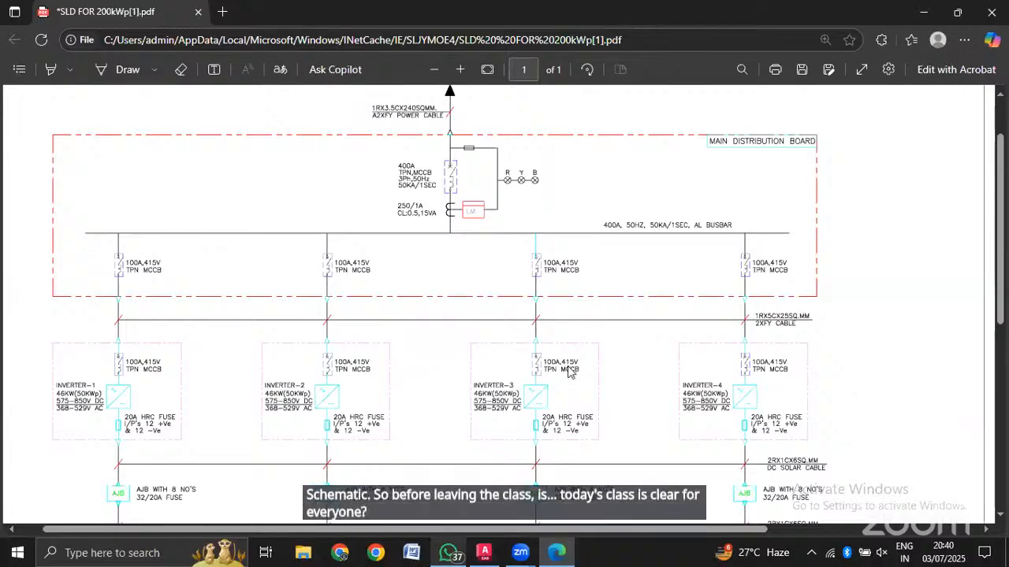
{"action": "left_click", "coordinate": [486, 555]}
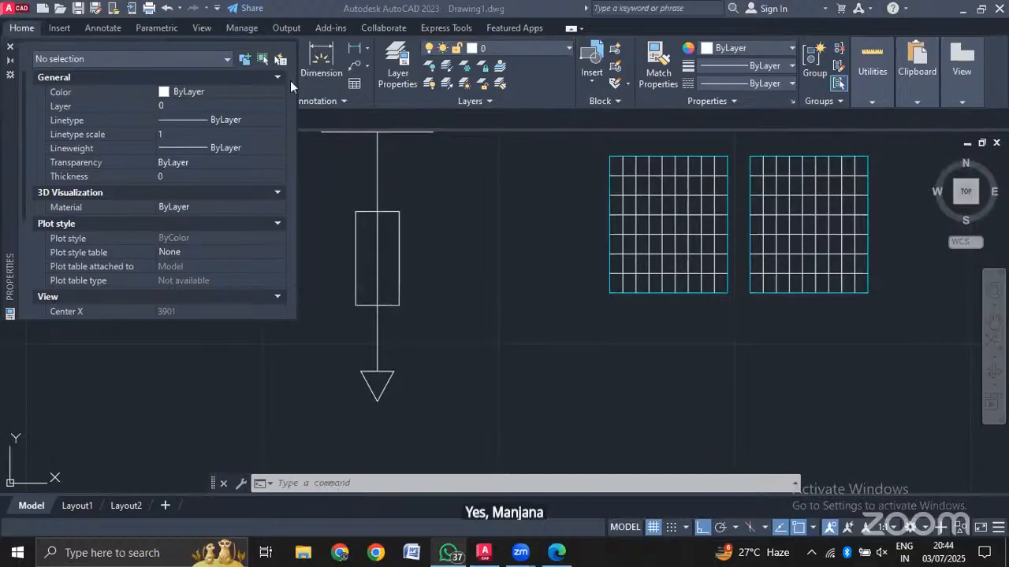
{"action": "key", "text": "XF86AudioRaiseVolume"}
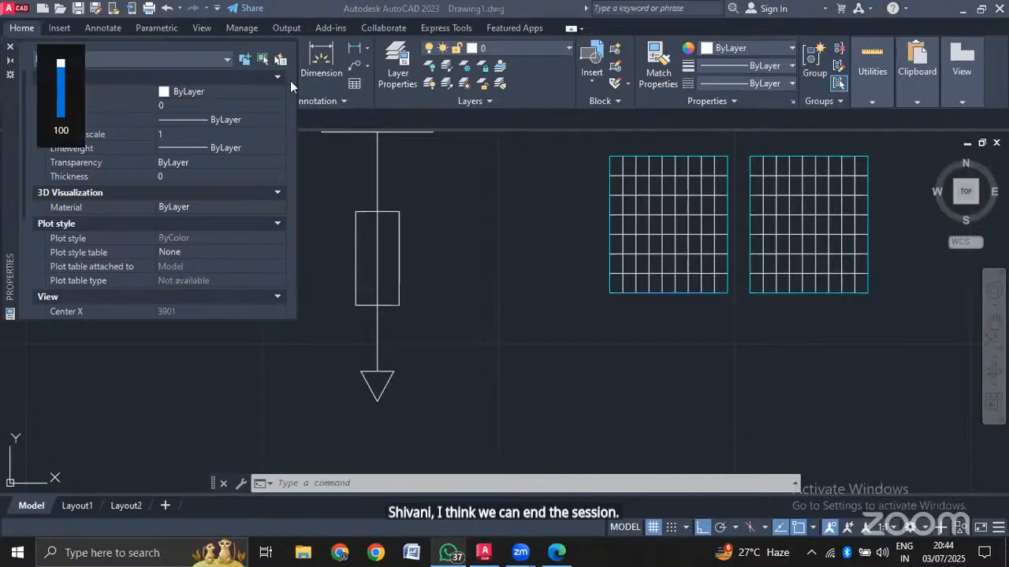